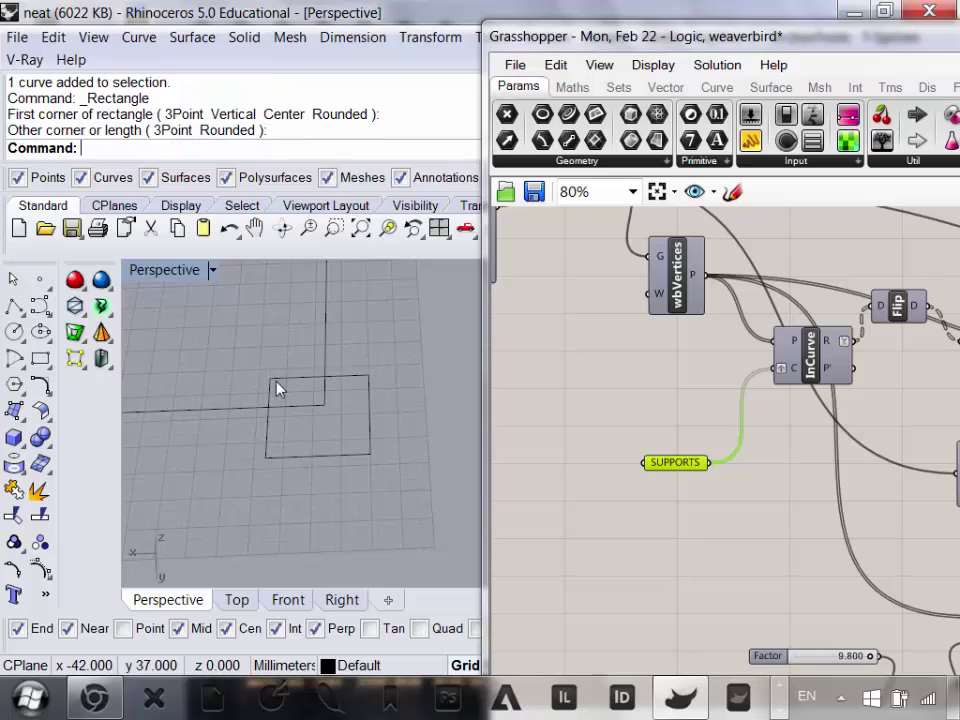
- Assign the small rectangle in the Perspective viewport to the SUPPORTS curve parameter
drag(320, 427, 318, 427)
right_click(668, 457)
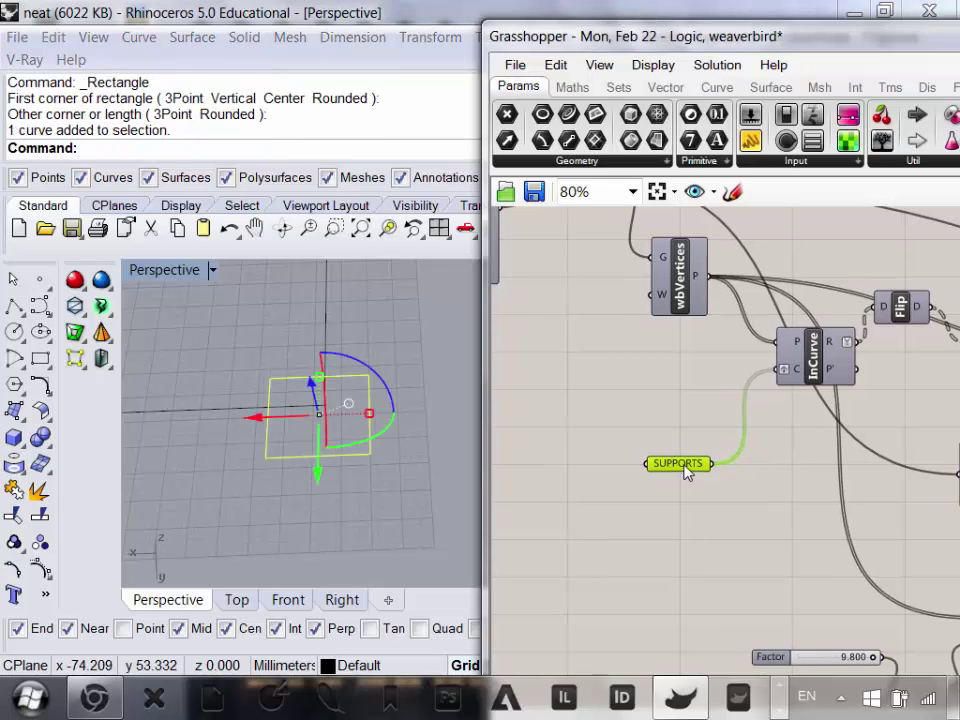
right_click(686, 473)
click(765, 503)
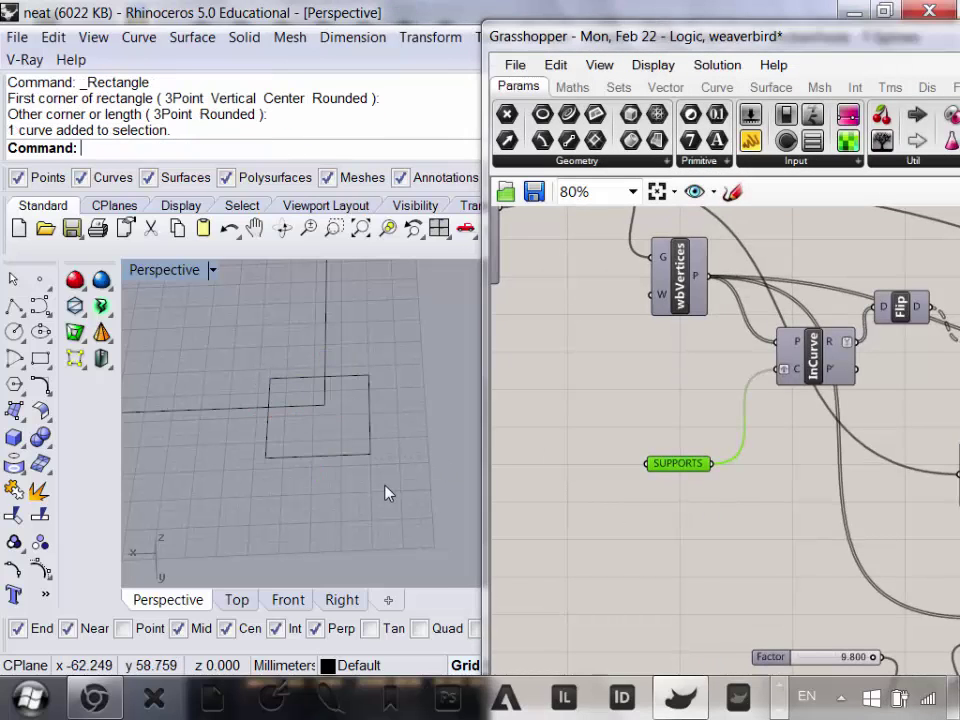
- Set the Boolean toggle feeding Kangaroo's SimulationReset to True and enable the connected timer
right_drag(886, 455, 619, 424)
scroll(619, 424, down, 6)
scroll(814, 426, up, 5)
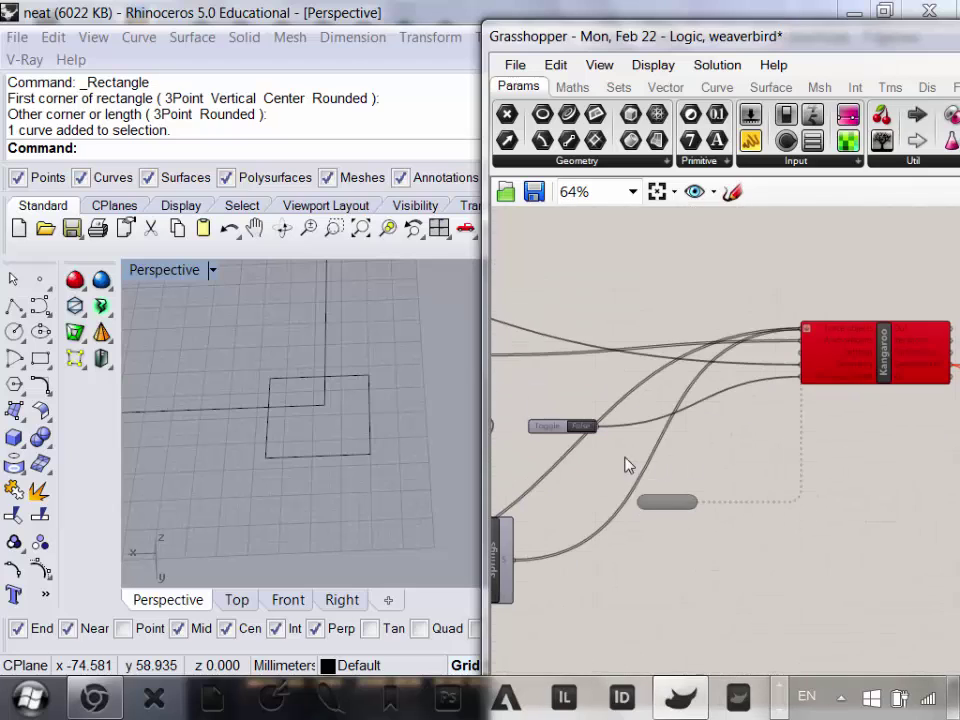
double_click(582, 426)
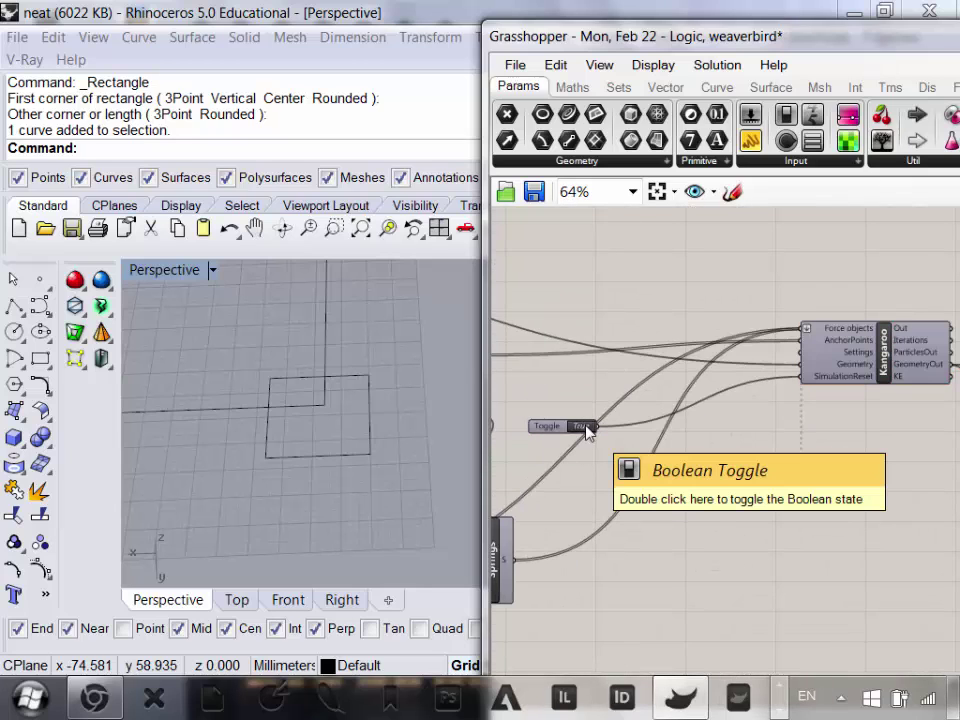
right_click(686, 507)
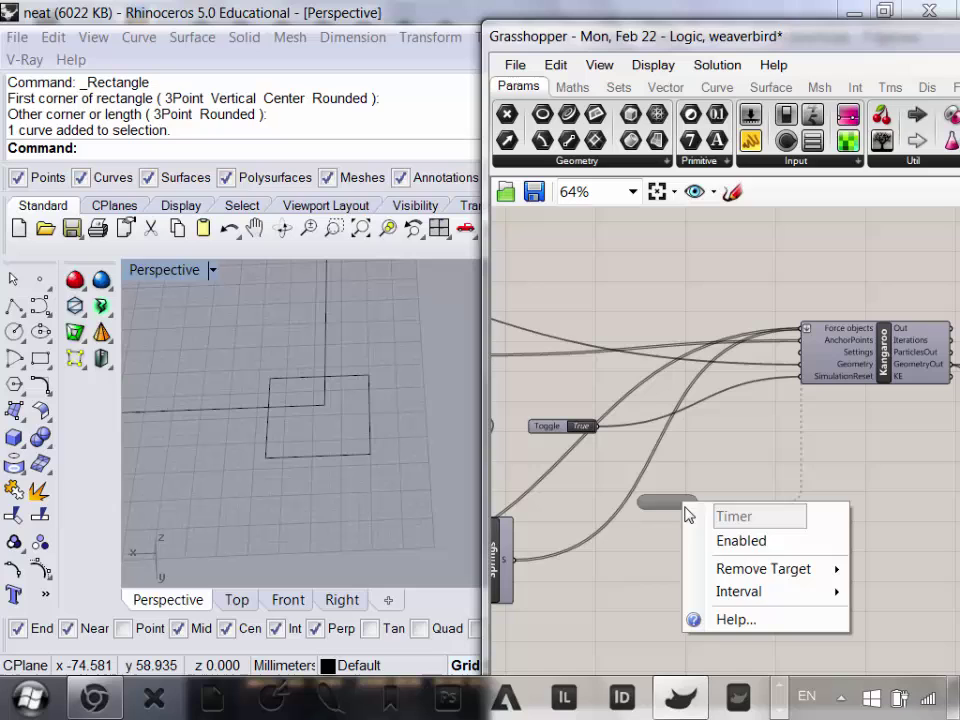
click(745, 541)
- Turn on the Kangaroo component's preview and run the simulation with the reset toggle at False
scroll(340, 430, down, 3)
scroll(340, 430, up, 2)
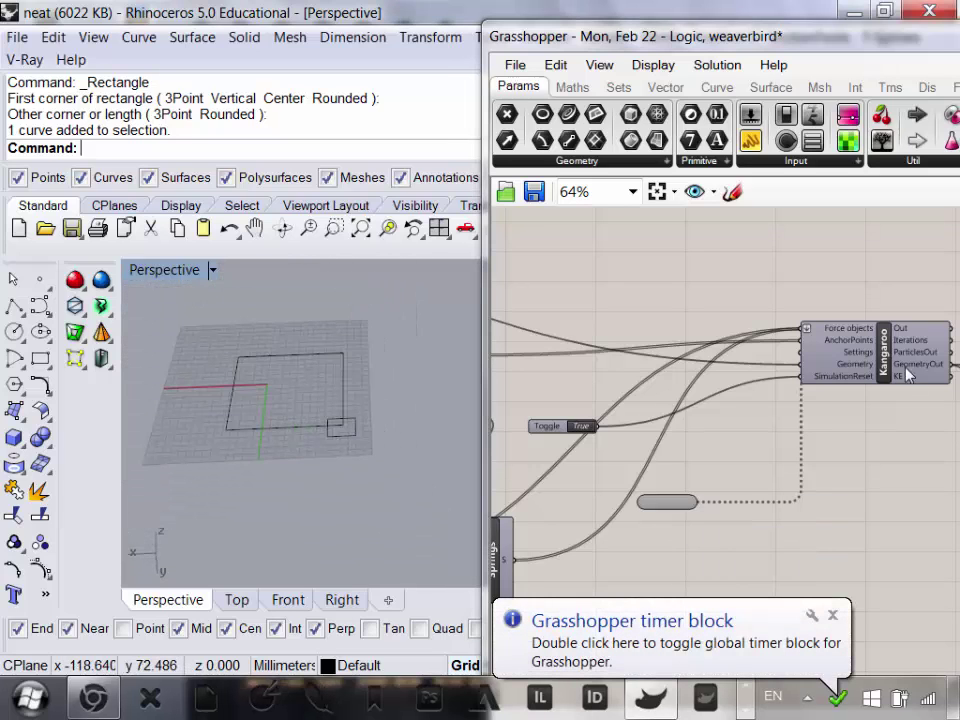
right_click(880, 361)
click(733, 396)
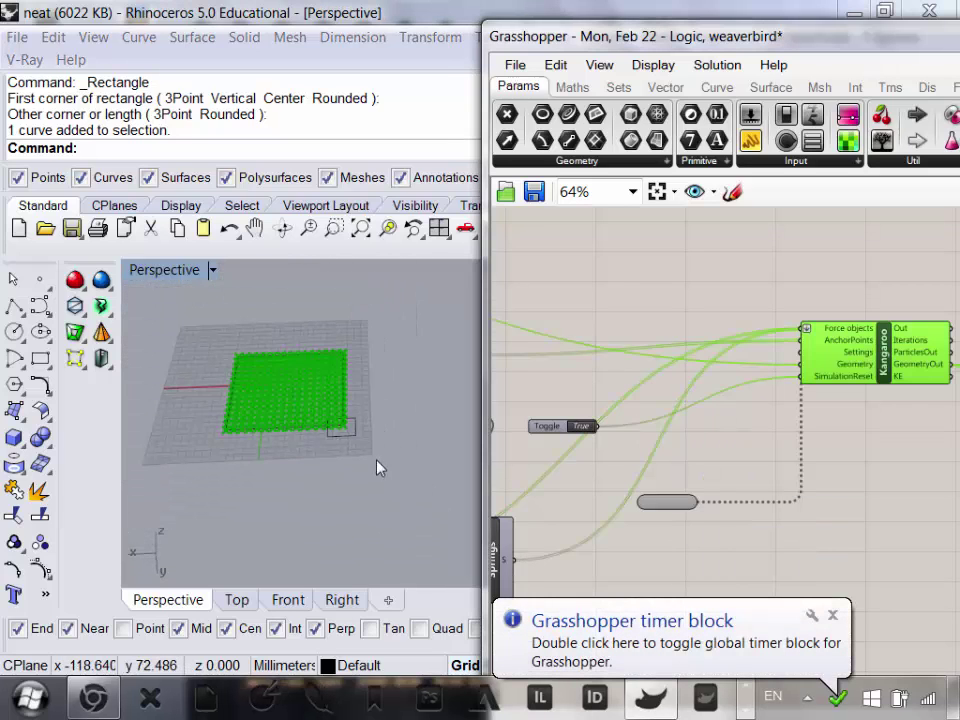
scroll(310, 413, up, 3)
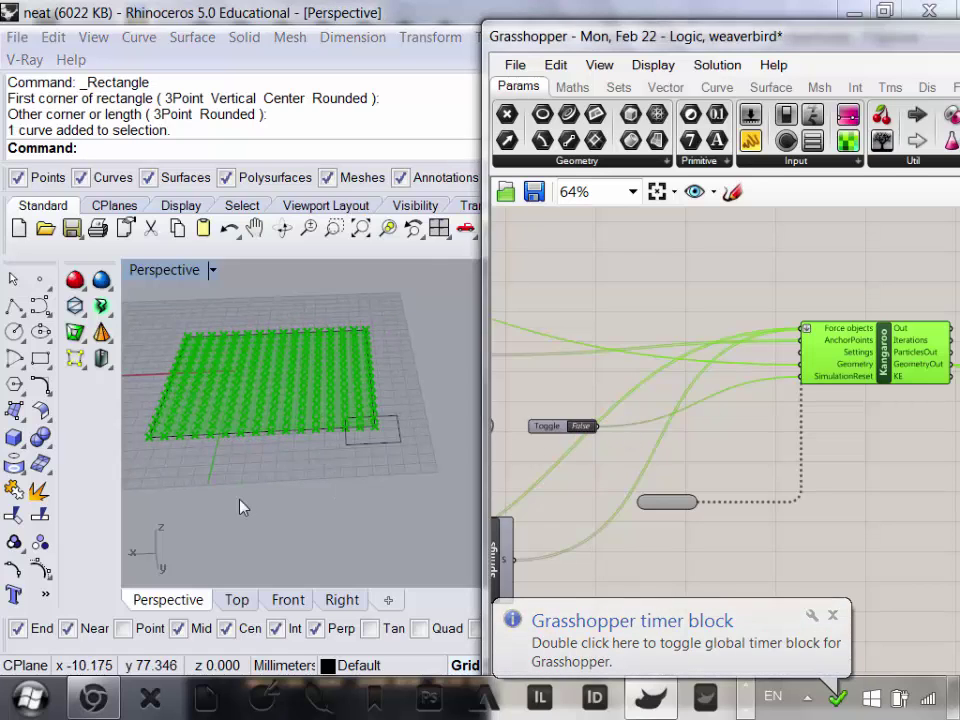
right_drag(294, 459, 345, 392)
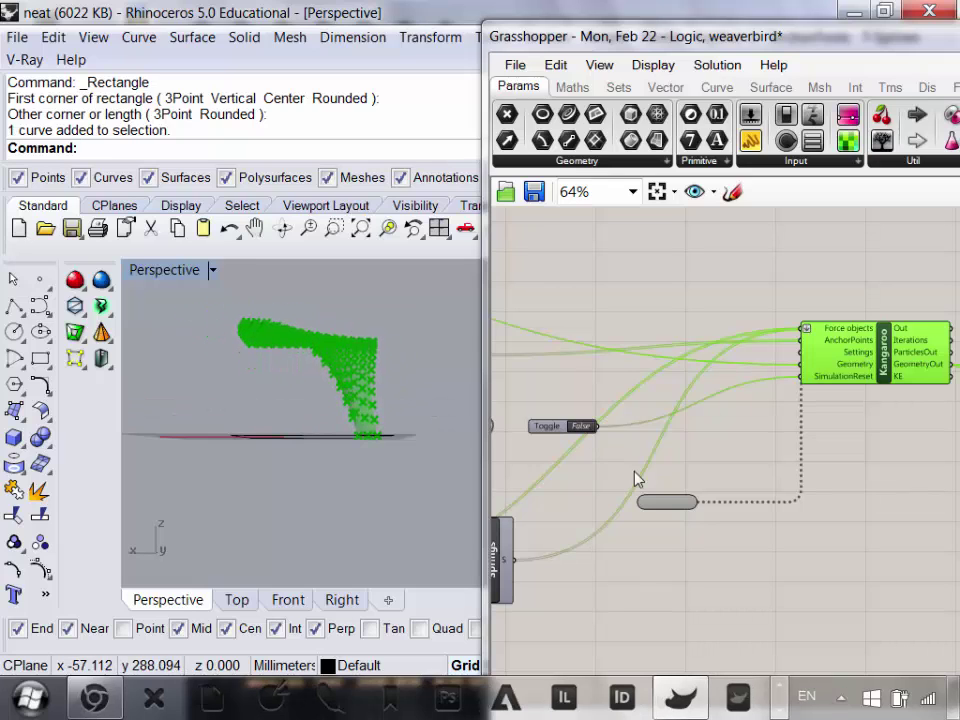
- Delete the small support rectangle at the corner of the mesh outline while the simulation runs
right_drag(636, 478, 743, 452)
right_drag(403, 444, 360, 514)
click(385, 440)
key(Delete)
scroll(381, 468, down, 3)
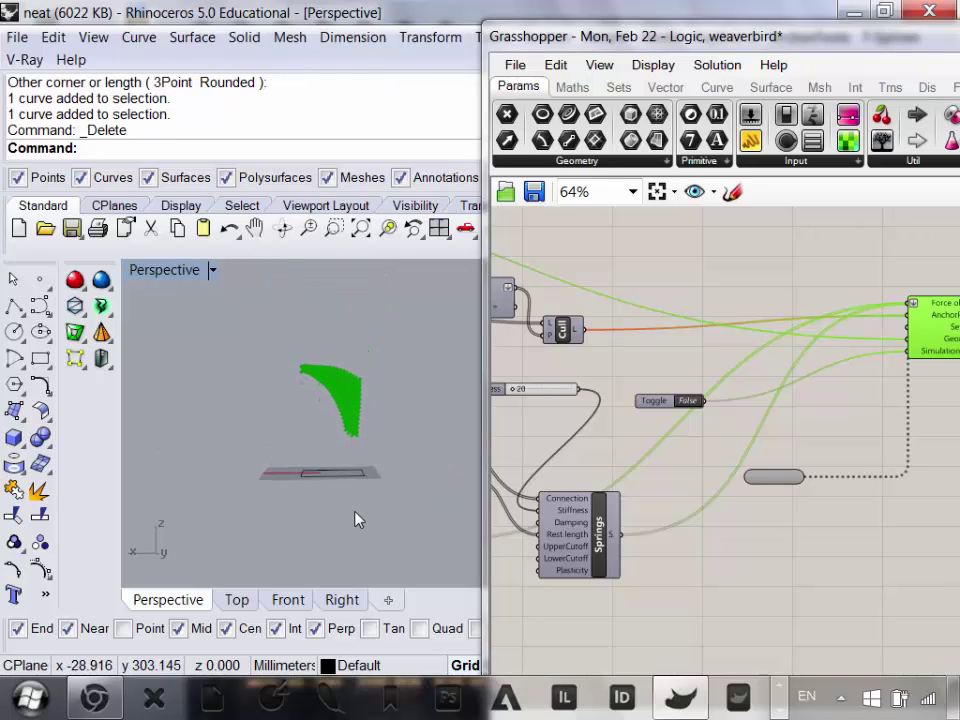
right_drag(340, 455, 346, 415)
scroll(360, 405, up, 7)
scroll(366, 416, down, 6)
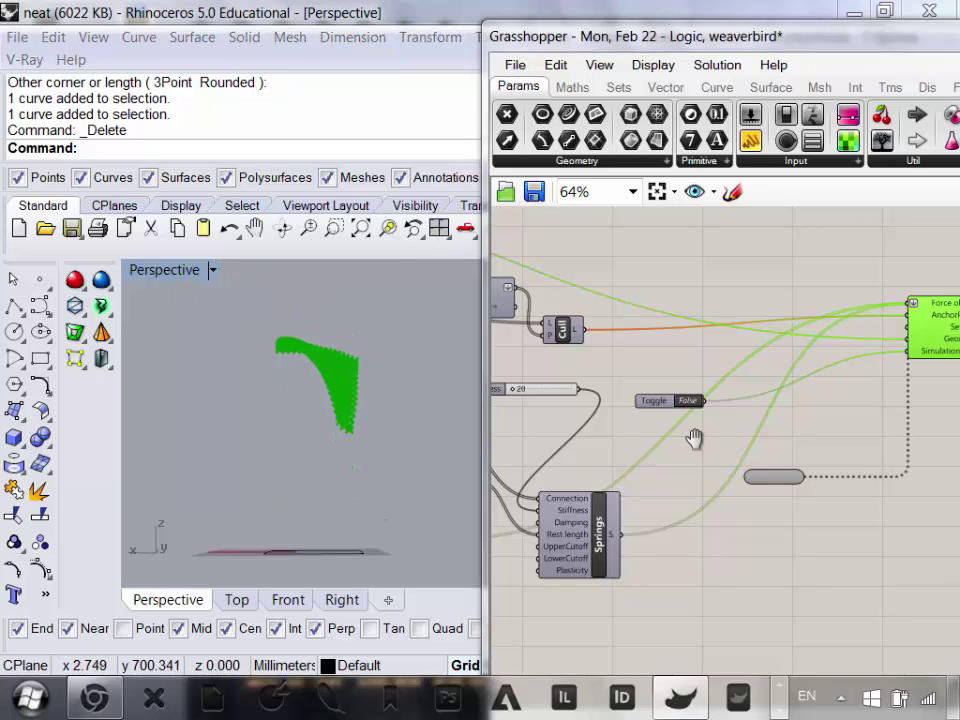
- Set the maximum of the Factor slider driving the unary force to 20
right_drag(694, 438, 928, 401)
right_drag(503, 558, 581, 538)
scroll(550, 508, up, 2)
click(553, 500)
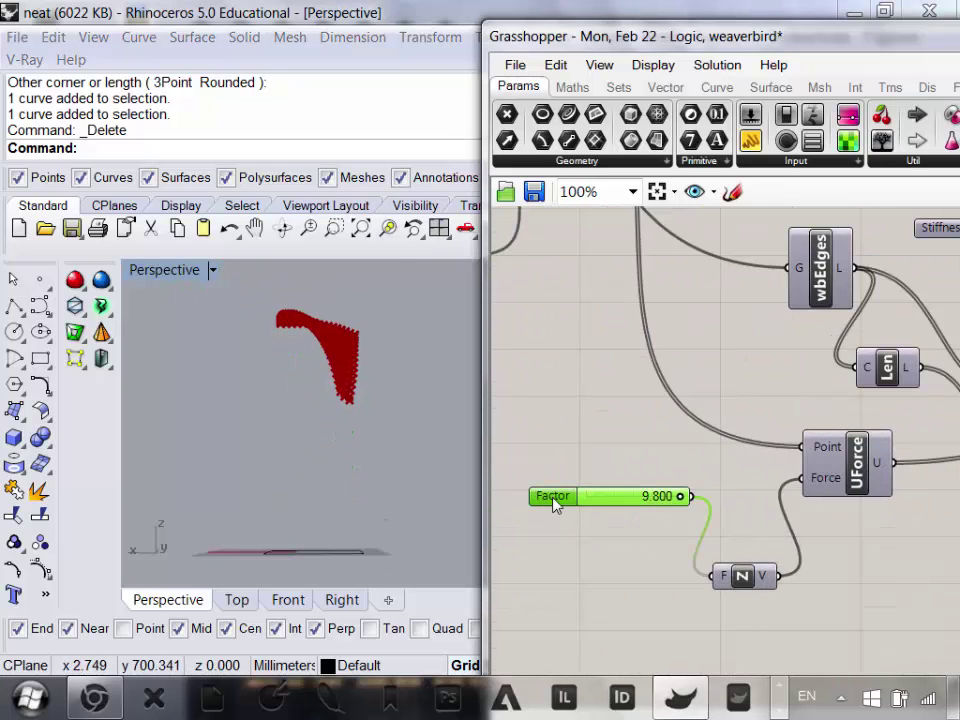
double_click(553, 498)
double_click(631, 496)
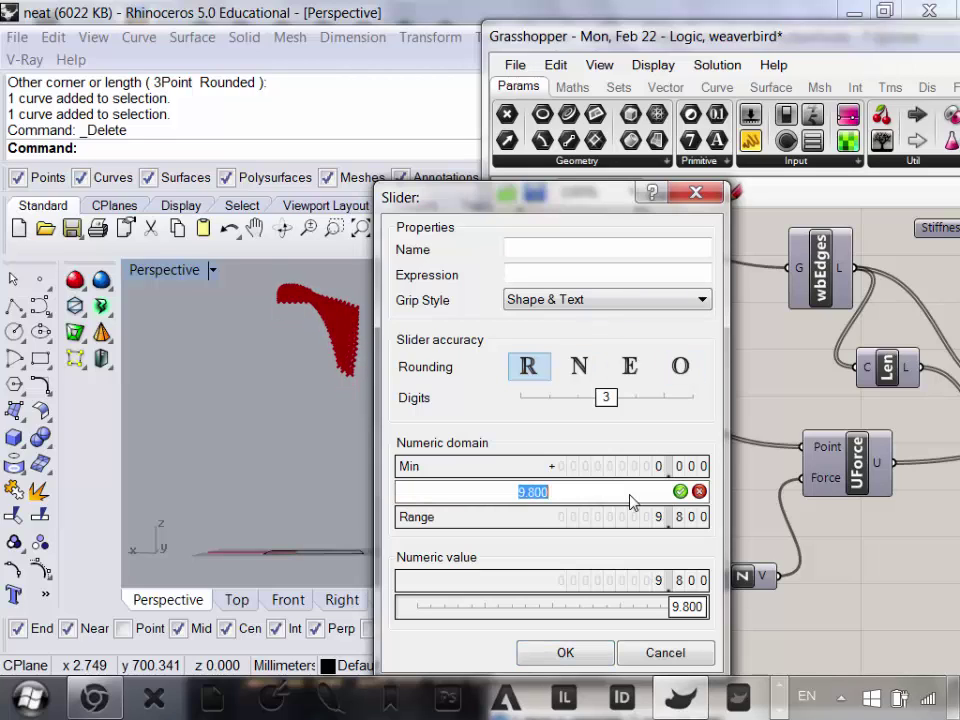
text(20)
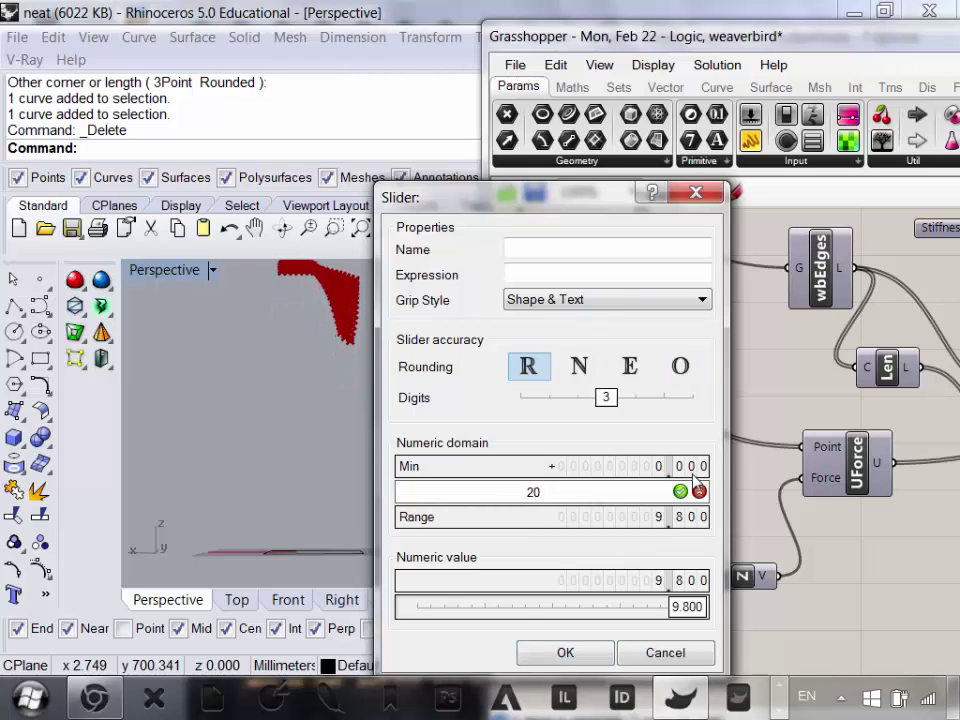
key(Return)
click(572, 662)
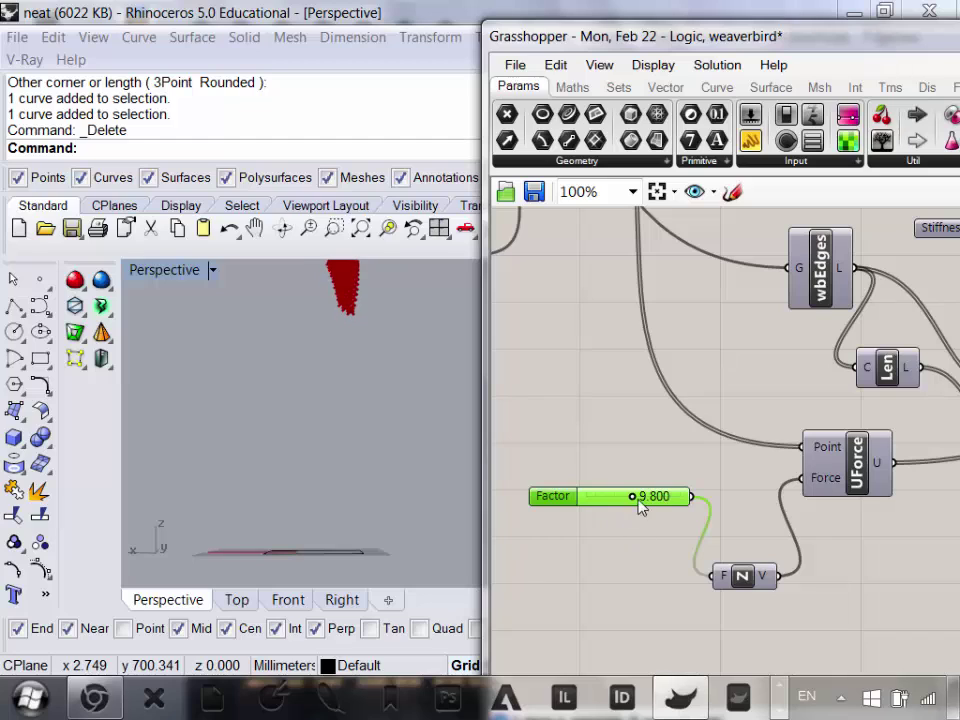
- Raise the Factor slider to 20.000 while following the moving mesh in the Perspective viewport
drag(633, 498, 661, 498)
right_drag(298, 441, 324, 484)
scroll(324, 484, down, 9)
right_drag(334, 370, 340, 348)
drag(662, 498, 726, 497)
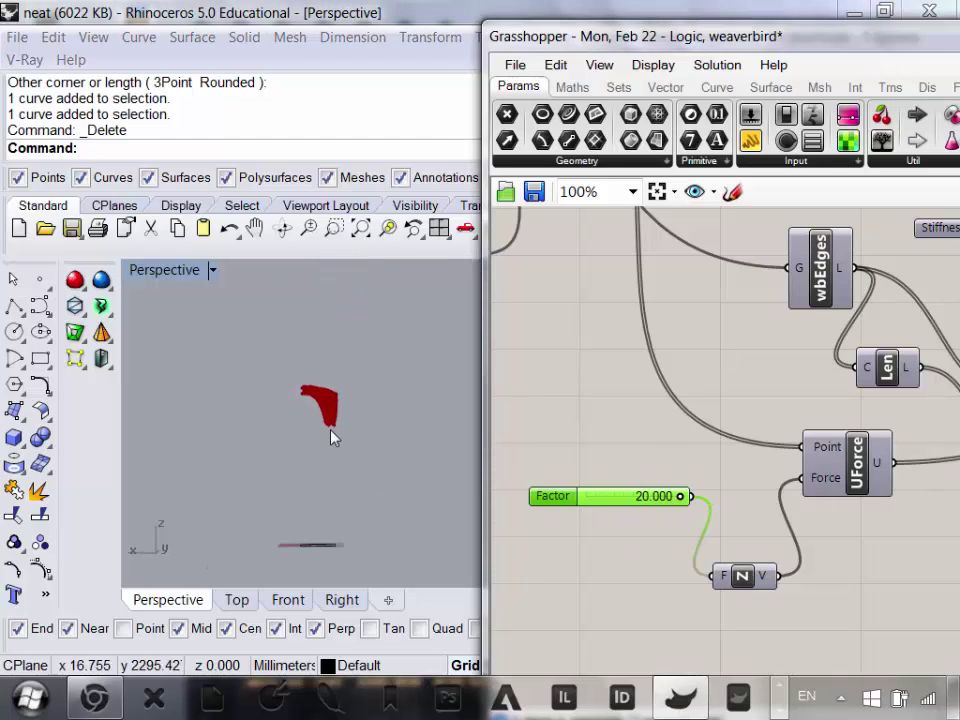
right_drag(328, 469, 334, 436)
- Turn off the preview of the Kangaroo component
right_drag(942, 456, 590, 459)
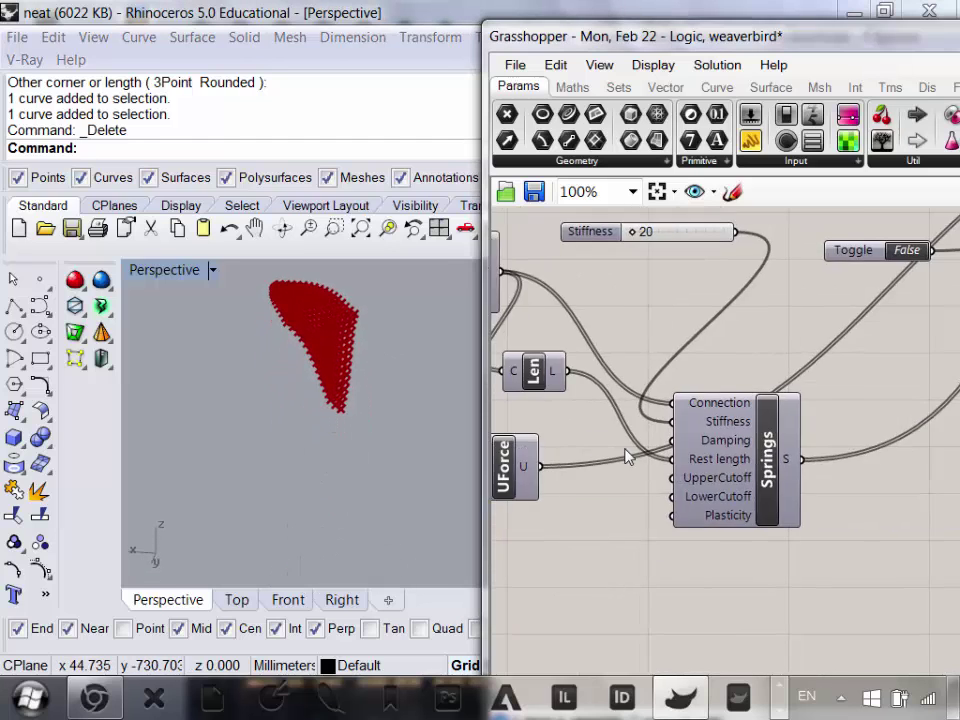
scroll(836, 433, down, 5)
scroll(823, 401, up, 4)
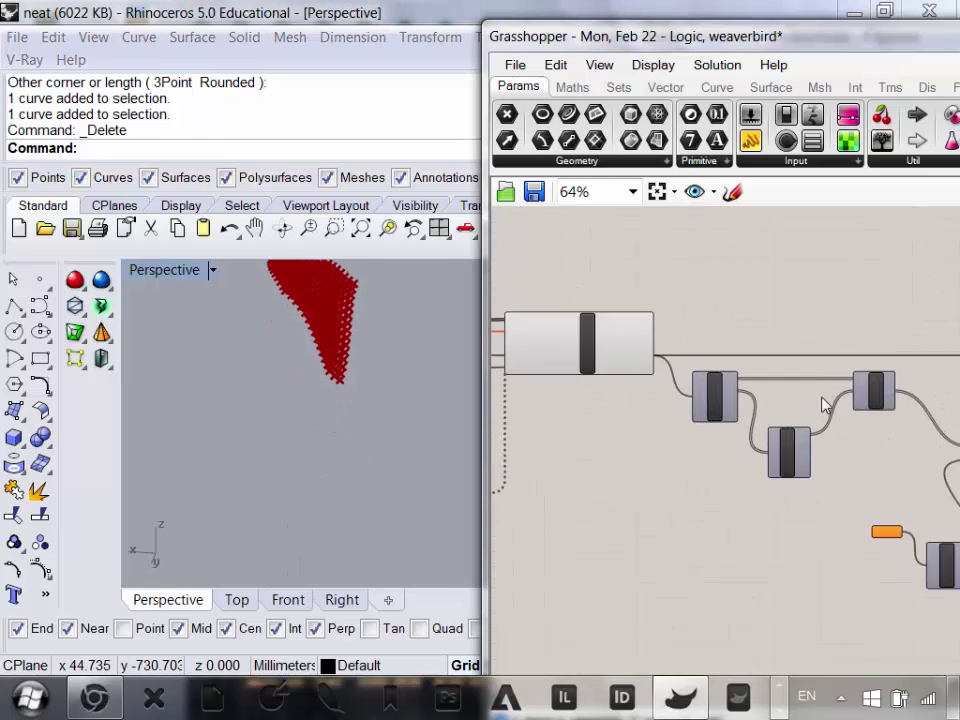
click(690, 405)
right_drag(586, 442, 746, 542)
click(660, 440)
right_click(698, 286)
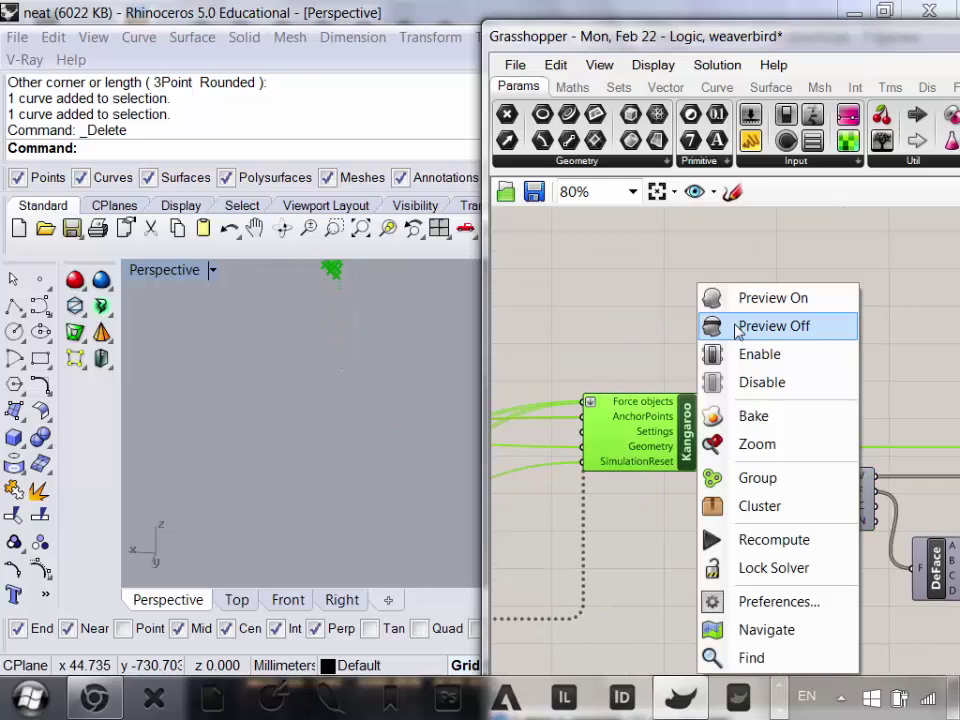
click(737, 328)
- Examine the components downstream of Kangaroo, from DeFace to the SUN volume, Dist and ReMap
right_drag(740, 473, 494, 388)
scroll(500, 390, down, 3)
scroll(779, 444, up, 2)
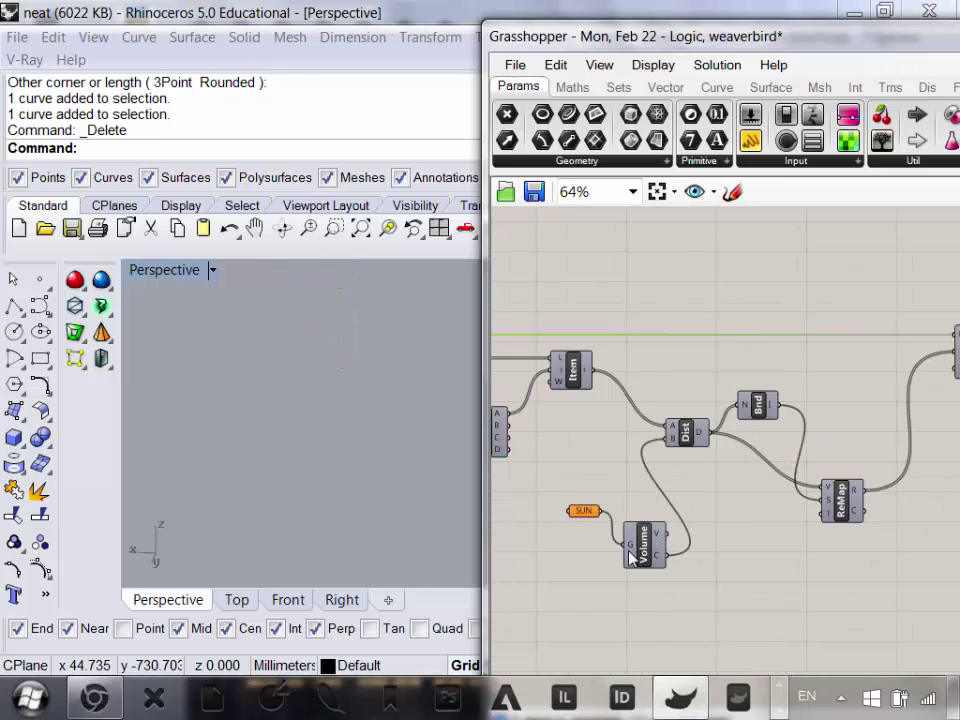
right_drag(919, 480, 723, 492)
right_drag(630, 496, 892, 497)
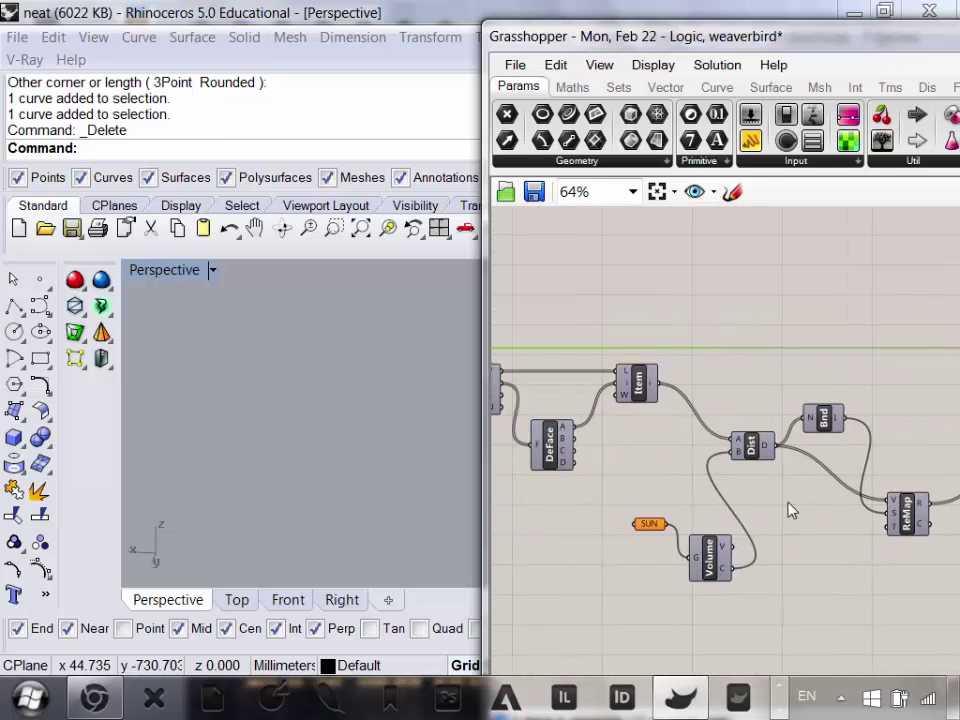
scroll(791, 512, down, 1)
scroll(793, 514, up, 3)
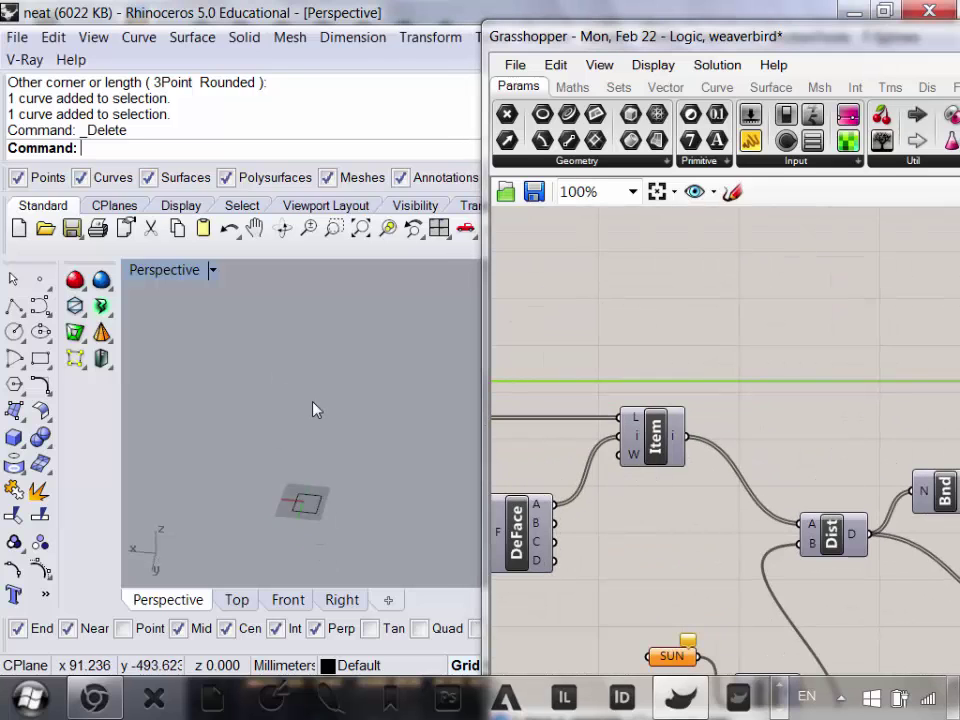
right_drag(313, 409, 316, 437)
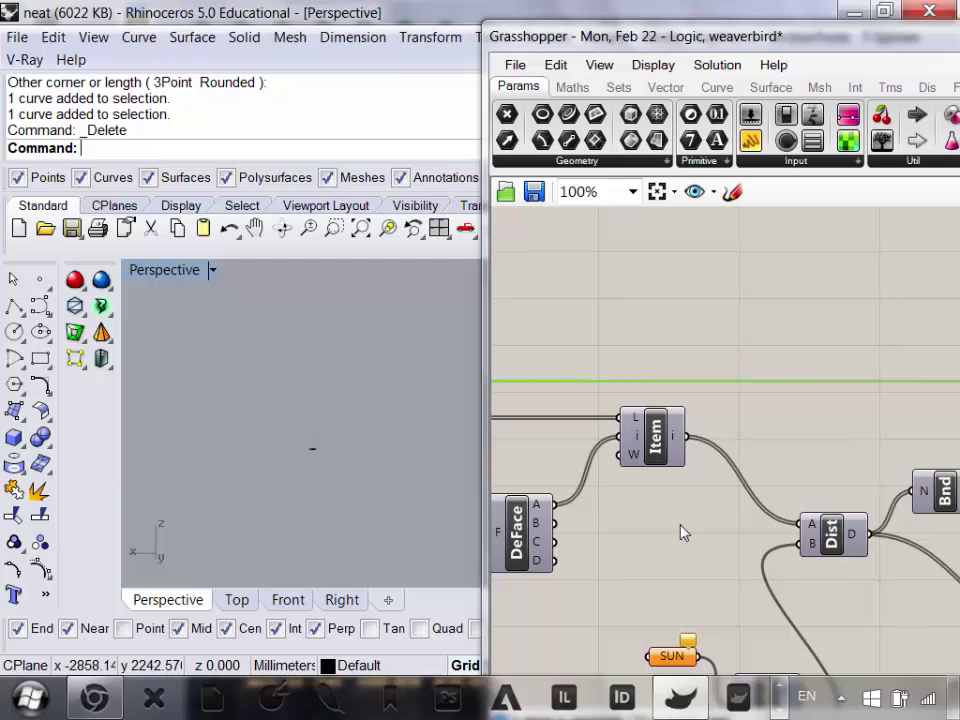
- Turn the Kangaroo component's preview back on and inspect the moving mesh in the Perspective viewport
right_drag(682, 533, 784, 465)
scroll(643, 407, down, 5)
scroll(660, 414, up, 5)
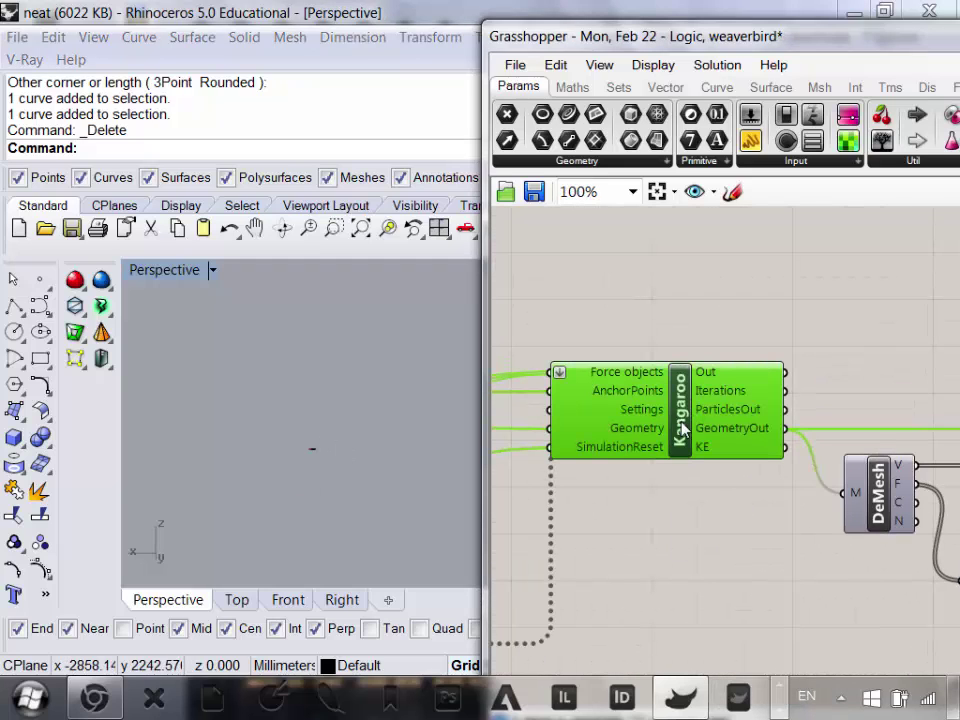
right_click(683, 428)
click(718, 463)
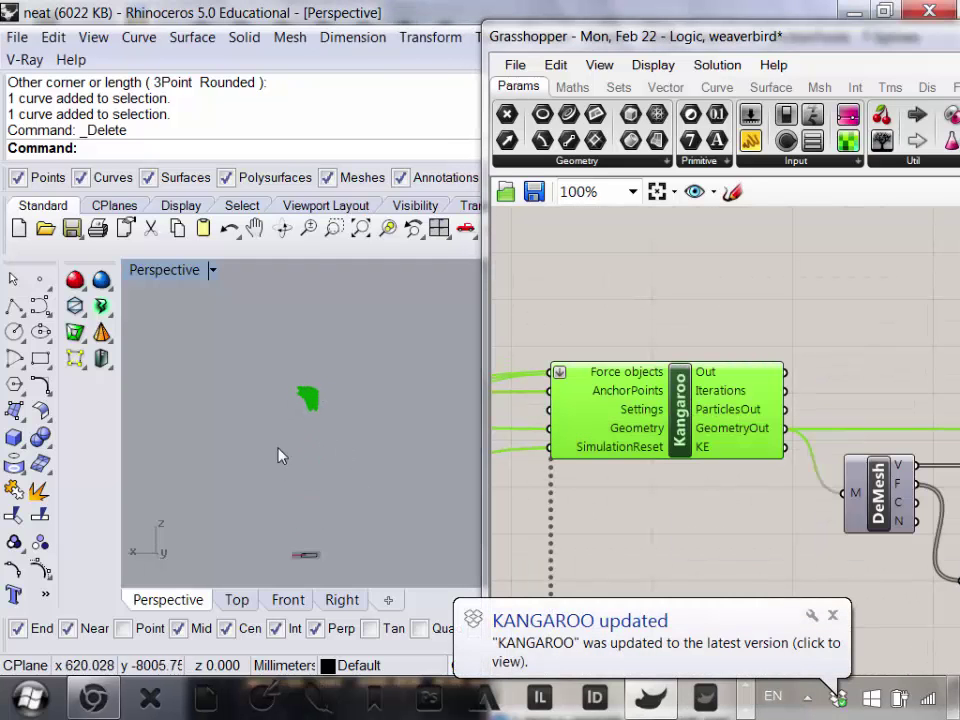
scroll(288, 446, up, 10)
scroll(360, 320, down, 5)
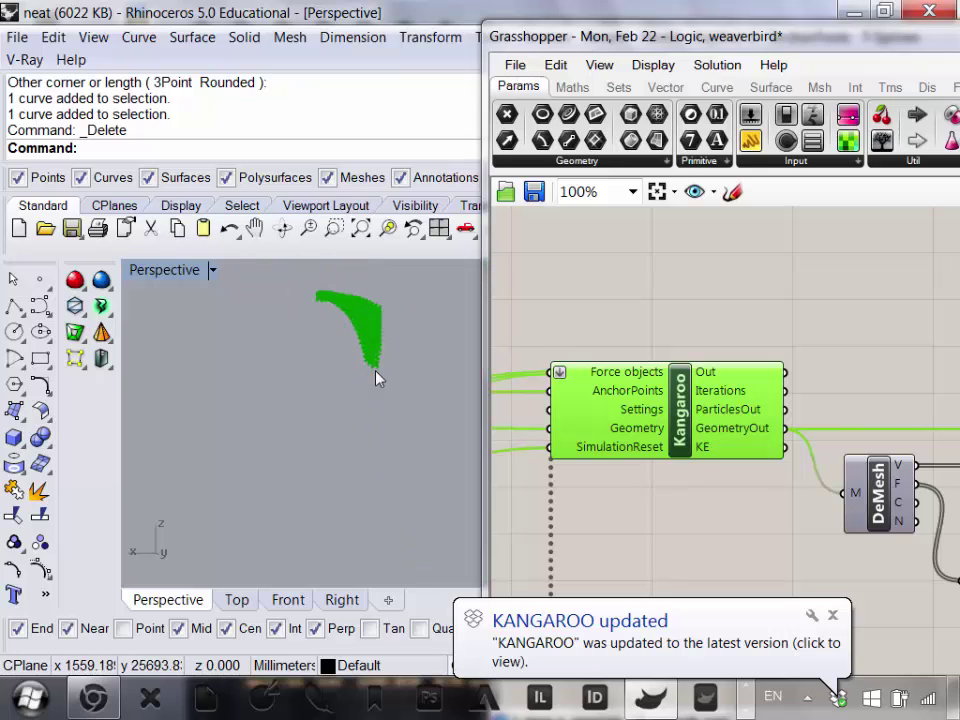
scroll(376, 378, down, 5)
right_drag(348, 401, 322, 378)
click(823, 617)
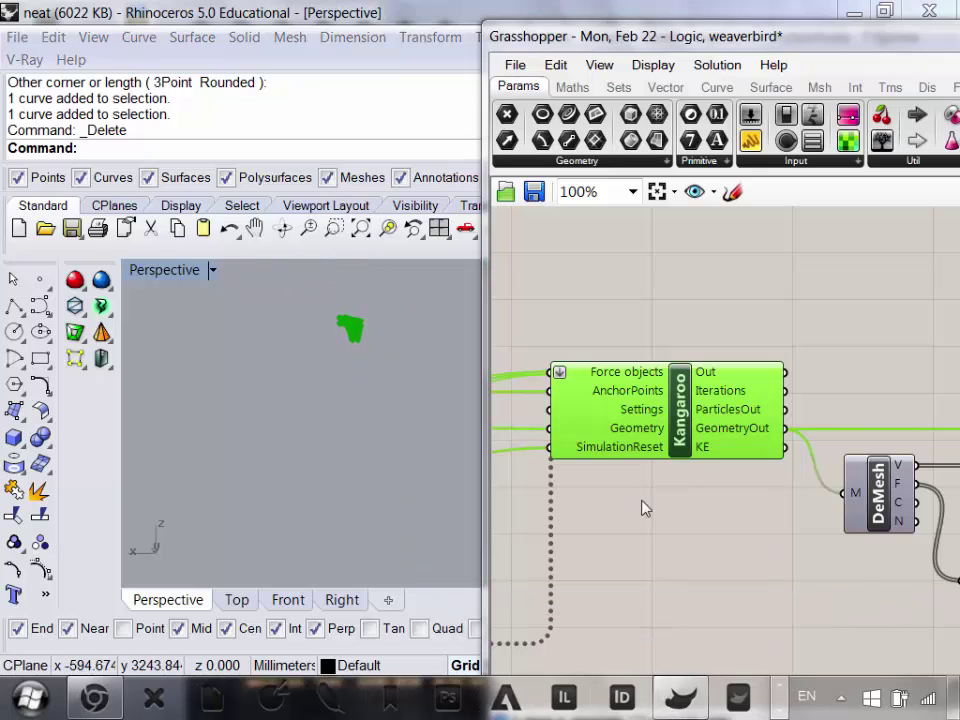
scroll(274, 398, up, 4)
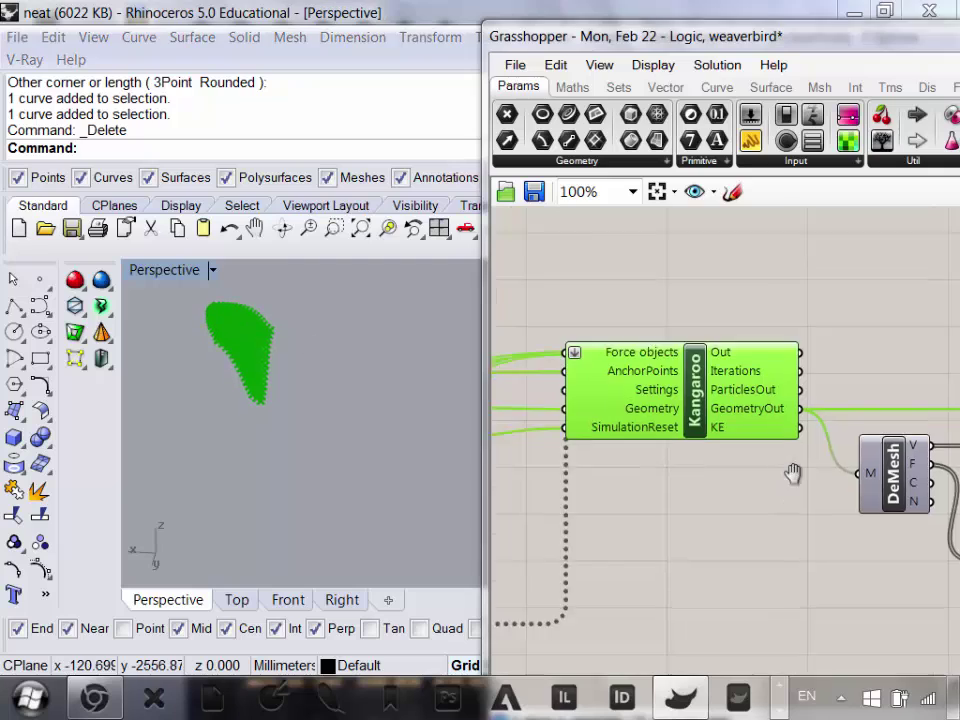
- Switch off the Kangaroo component's preview and deselect the component
scroll(800, 472, down, 6)
scroll(815, 490, up, 3)
right_click(820, 482)
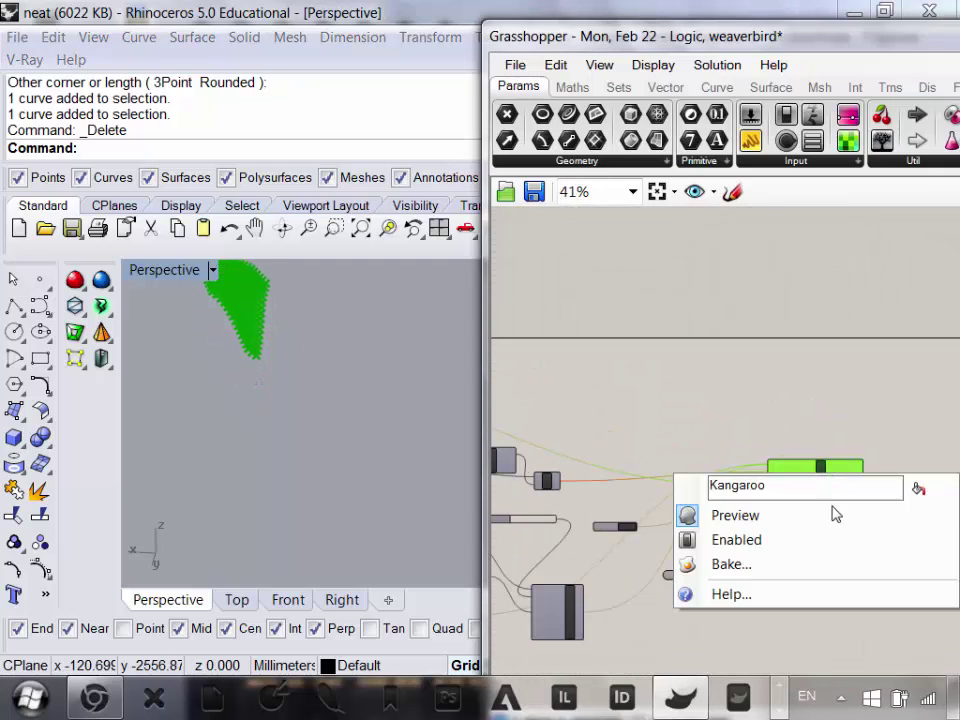
click(784, 516)
click(814, 407)
scroll(814, 407, down, 3)
click(836, 614)
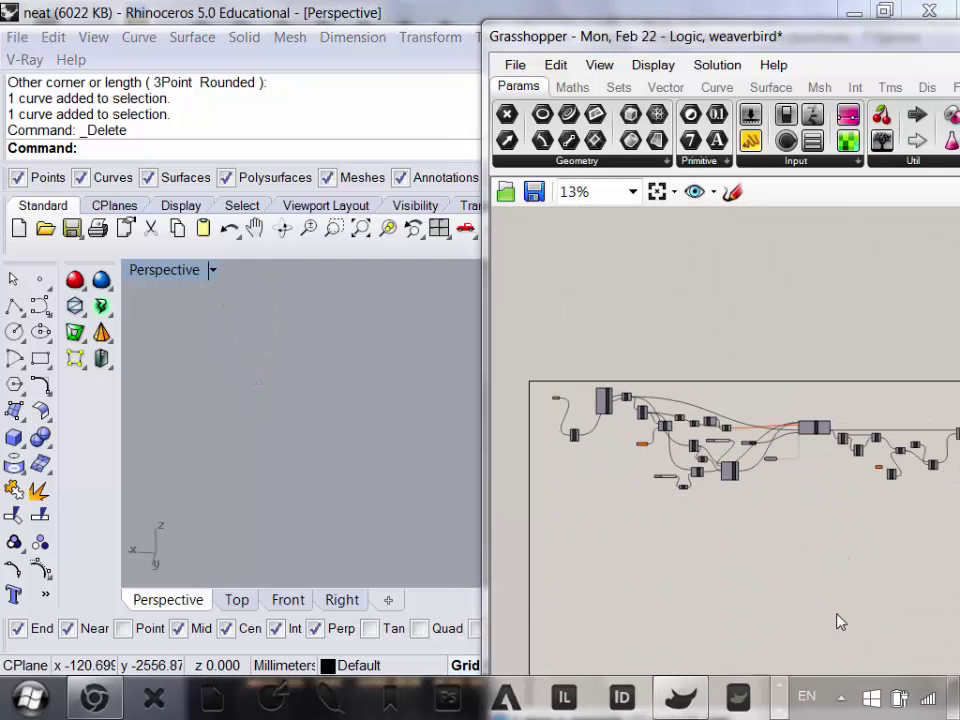
- Select all components of the definition and disable them together
right_drag(895, 540, 774, 562)
scroll(815, 568, down, 2)
drag(958, 577, 550, 430)
scroll(735, 590, up, 2)
right_click(730, 300)
click(846, 375)
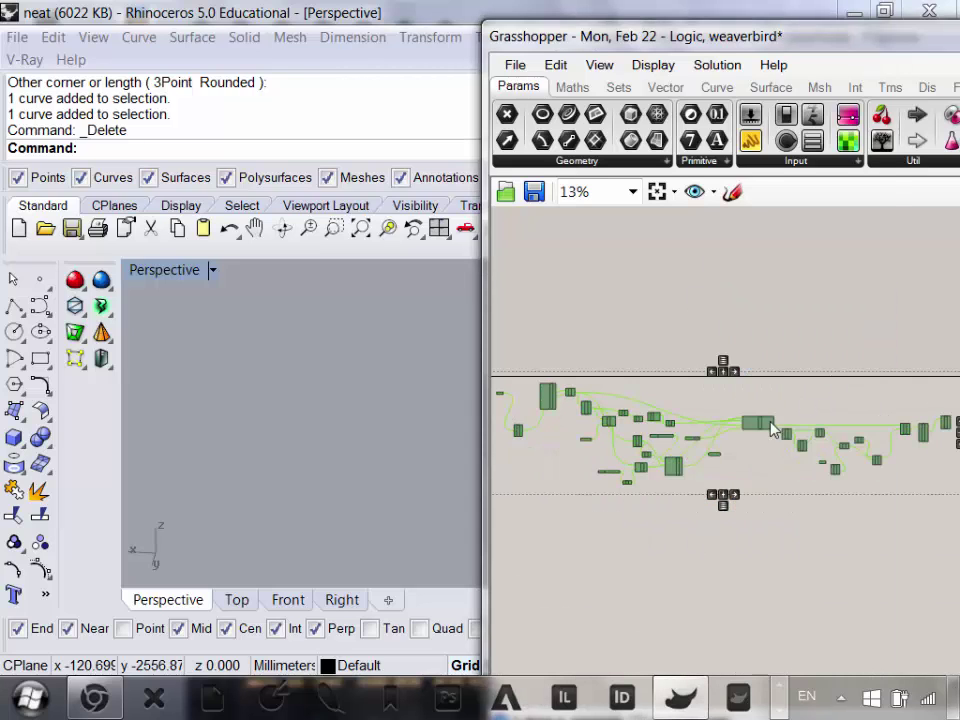
click(664, 446)
- Inspect the 50 ms timer connected to the Kangaroo component
scroll(706, 505, up, 5)
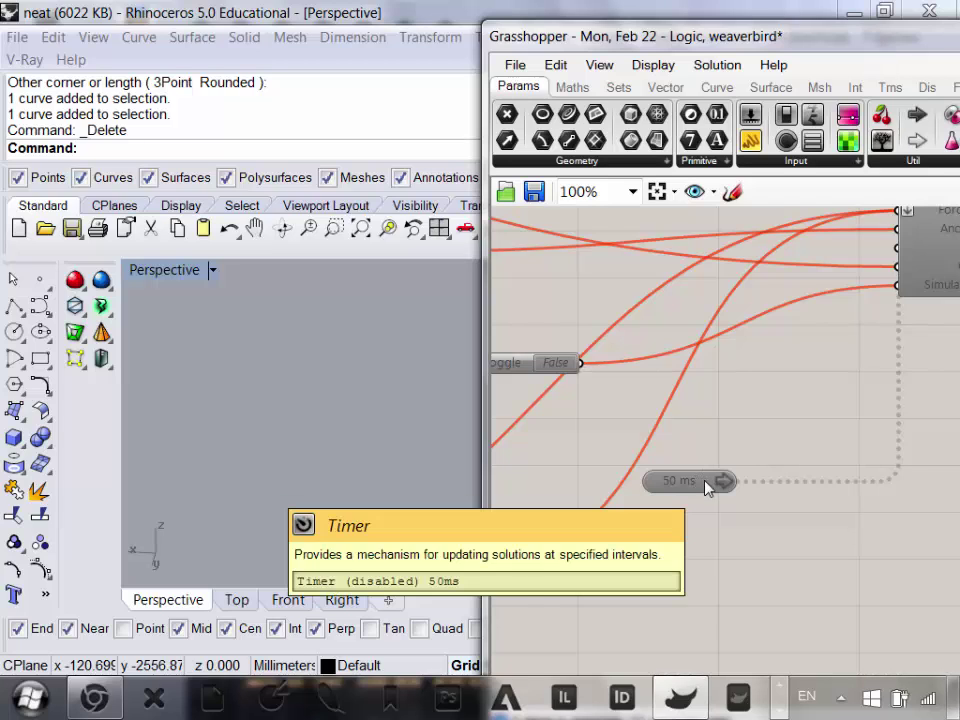
scroll(697, 485, down, 6)
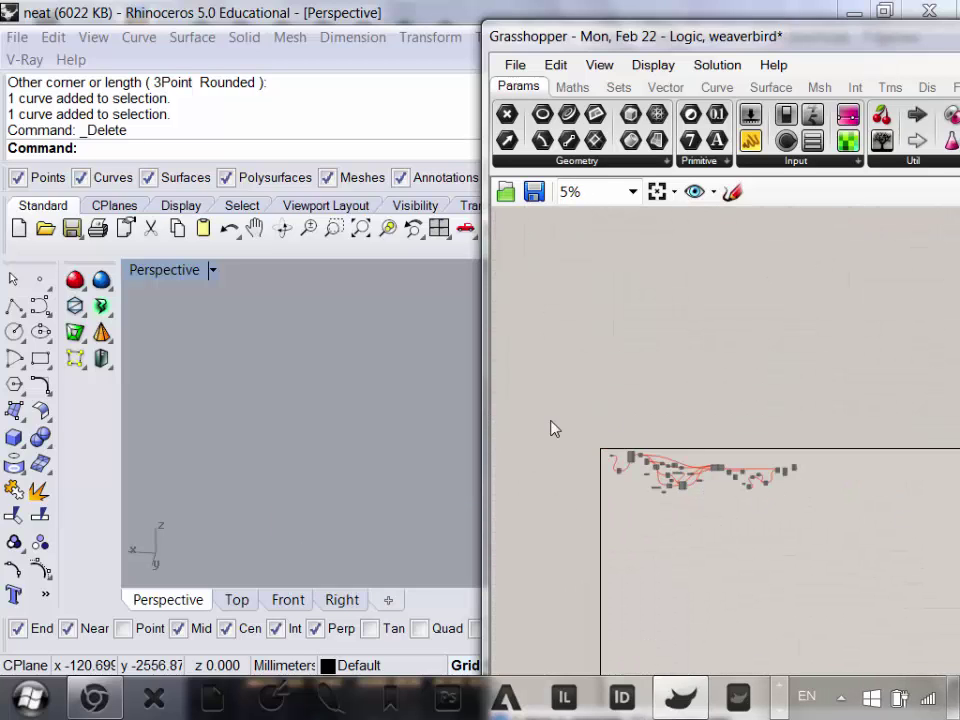
scroll(828, 497, up, 7)
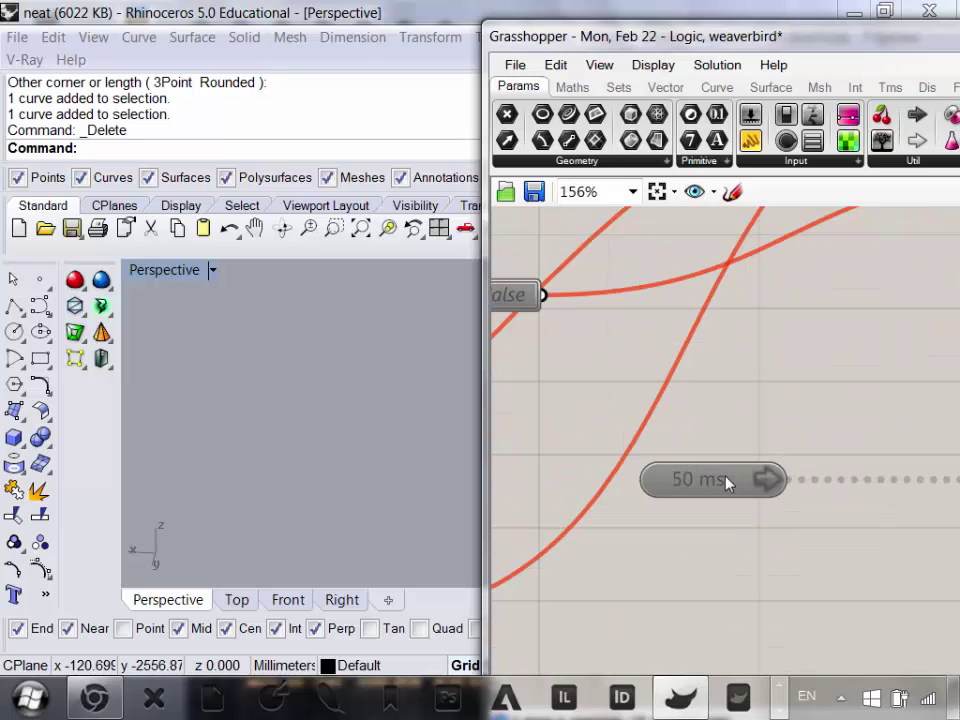
scroll(728, 476, down, 3)
scroll(735, 473, up, 2)
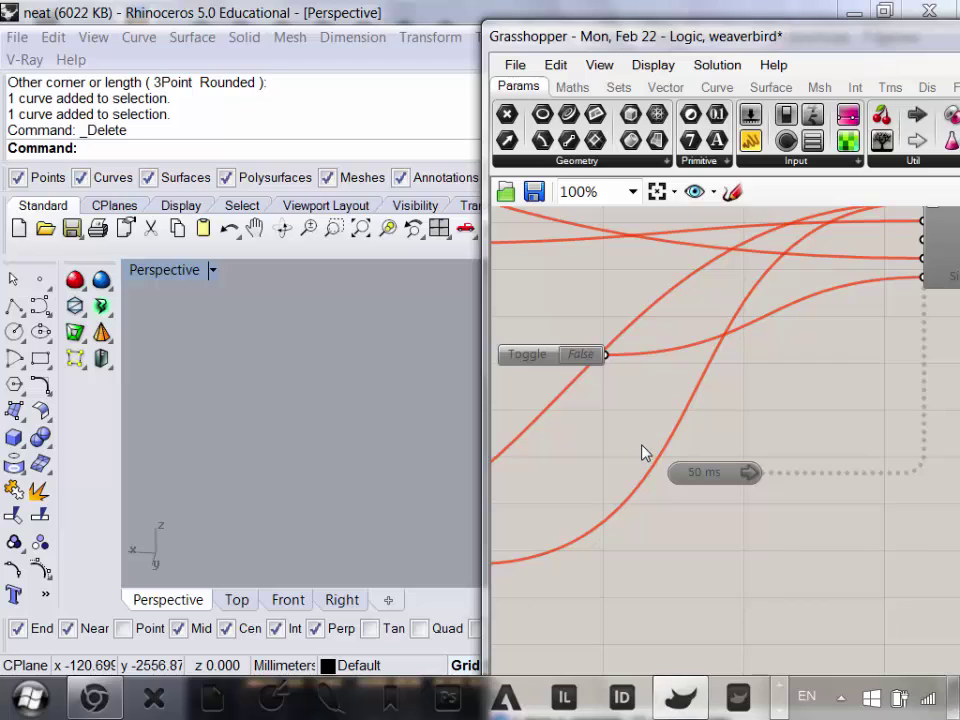
- Select the rectangular curve on the construction grid in the Perspective viewport and delete it
scroll(643, 453, down, 1)
scroll(640, 448, up, 2)
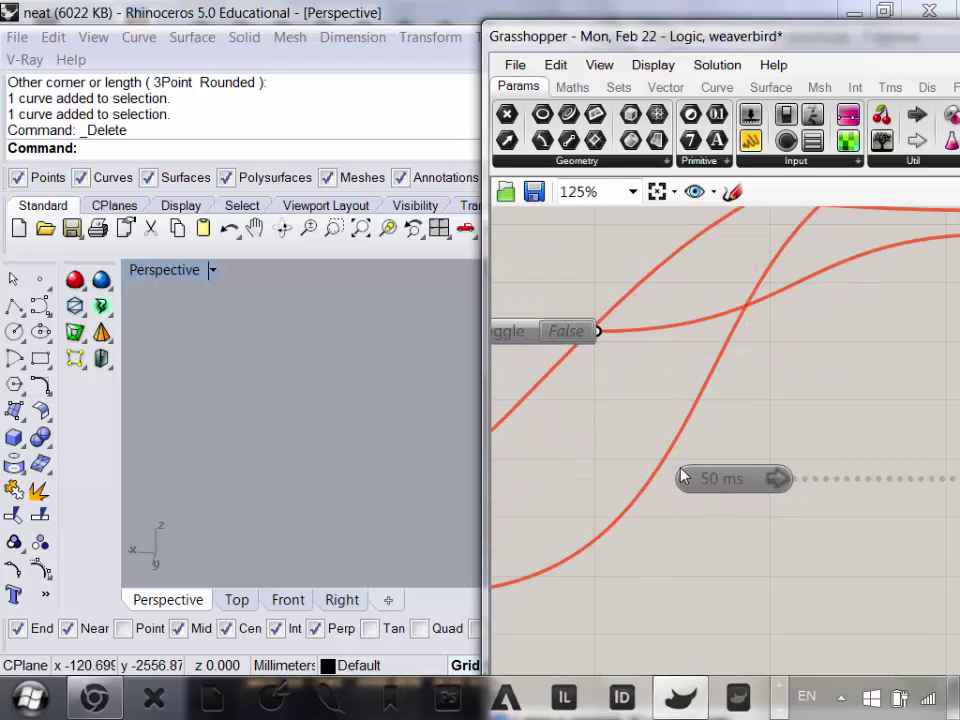
click(294, 463)
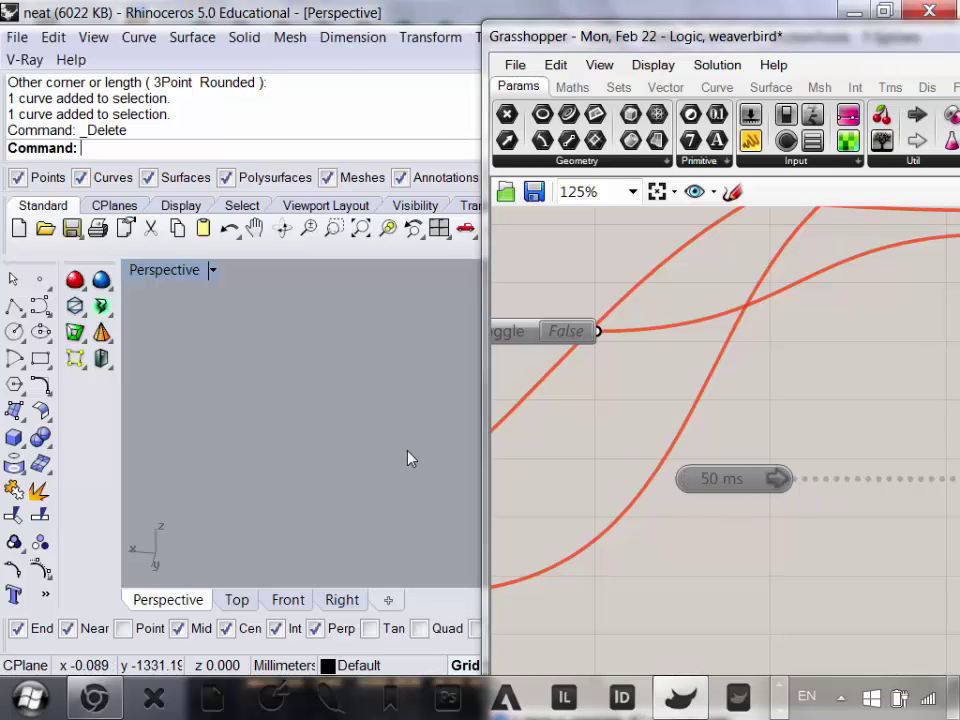
right_drag(380, 437, 366, 472)
scroll(358, 490, up, 15)
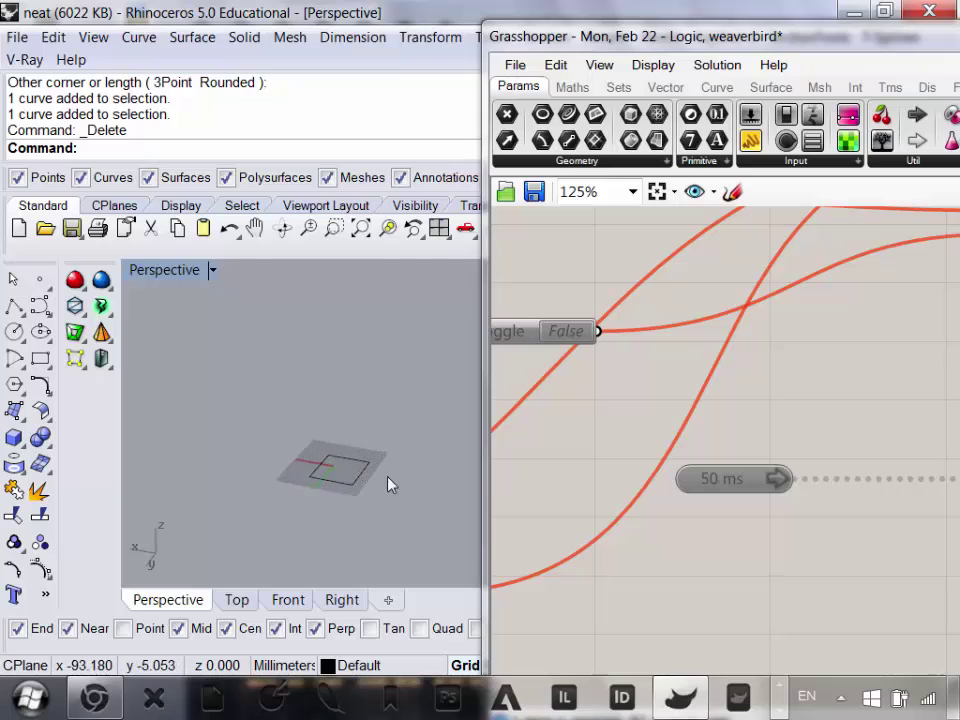
drag(461, 541, 194, 388)
scroll(312, 462, up, 3)
scroll(225, 435, up, 1)
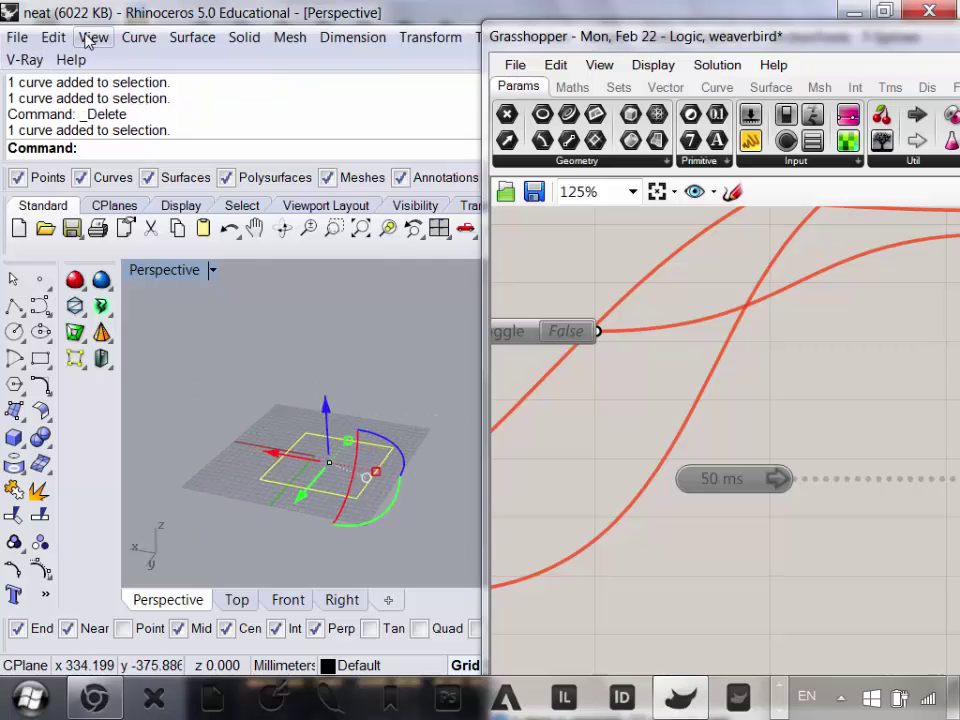
click(90, 38)
click(94, 36)
click(94, 36)
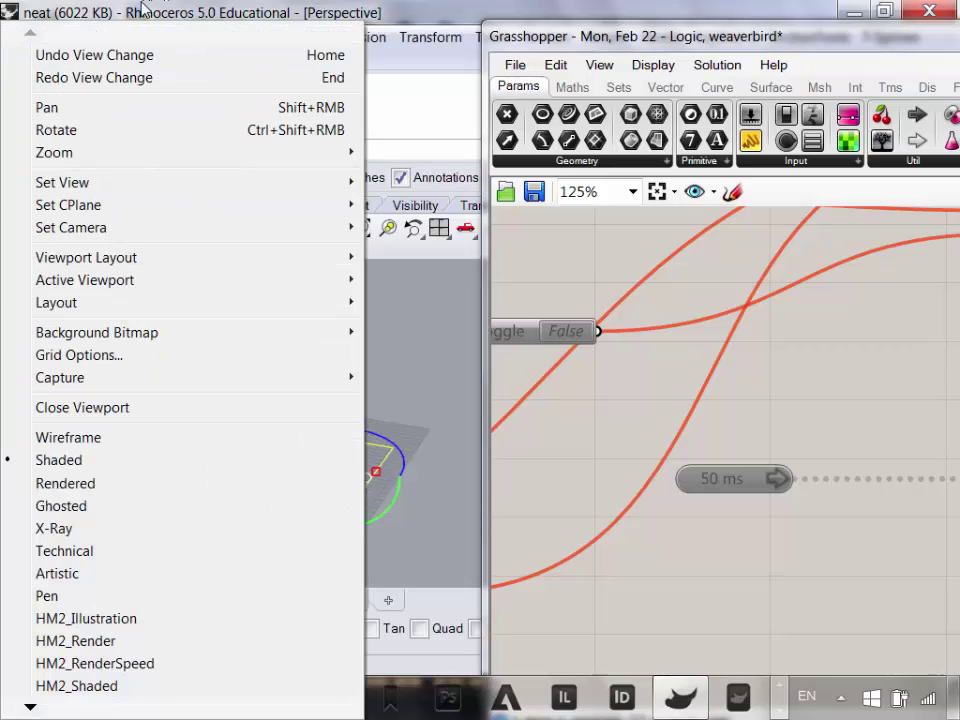
click(338, 8)
right_drag(424, 456, 418, 535)
drag(423, 543, 235, 436)
key(Delete)
scroll(439, 459, down, 5)
scroll(420, 470, up, 6)
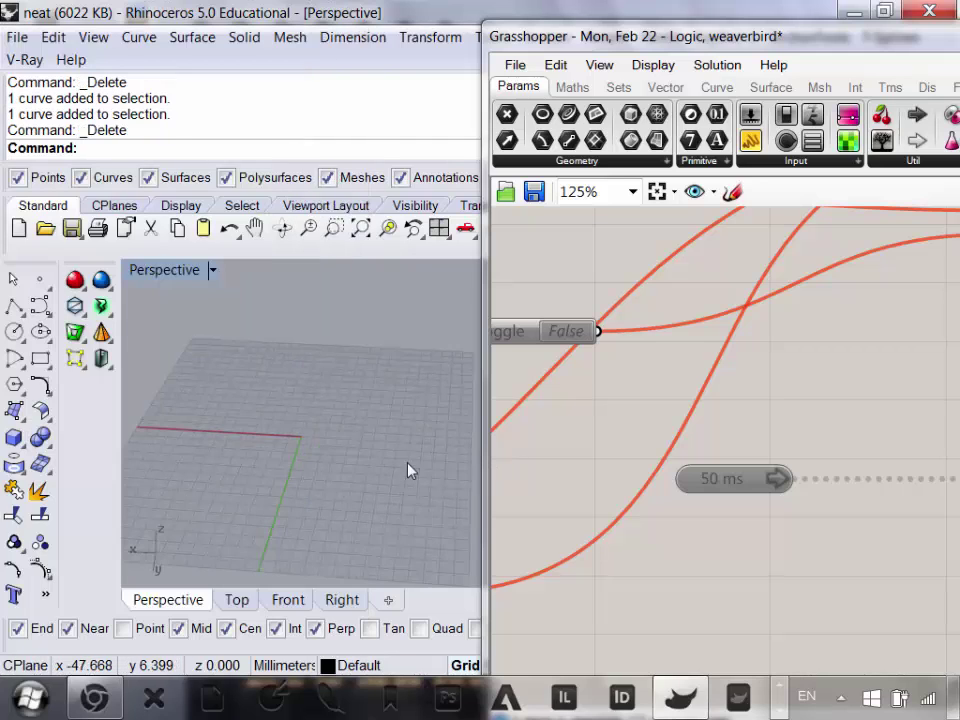
- Look over the empty construction grid and the starting components of the disabled definition on the canvas
scroll(360, 445, down, 6)
mouse_move(366, 451)
right_down()
mouse_move(381, 469)
mouse_move(377, 430)
mouse_move(371, 452)
right_up()
scroll(381, 455, up, 6)
shift+right_drag(371, 452, 344, 459)
right_drag(584, 428, 800, 372)
scroll(793, 388, down, 7)
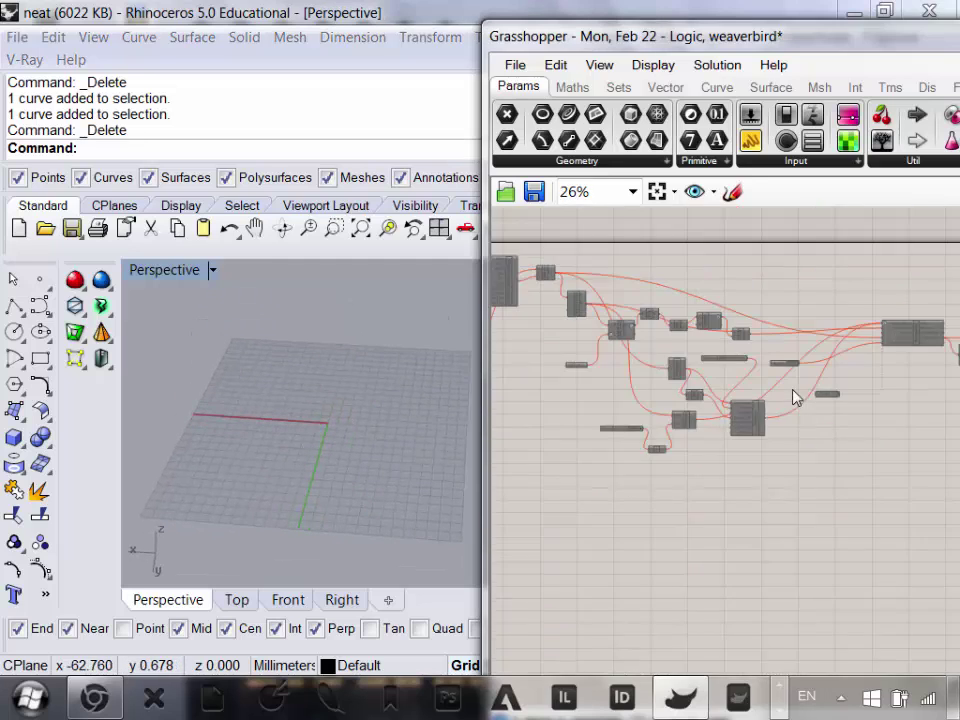
right_drag(682, 486, 940, 512)
scroll(697, 371, up, 1)
right_drag(316, 452, 312, 470)
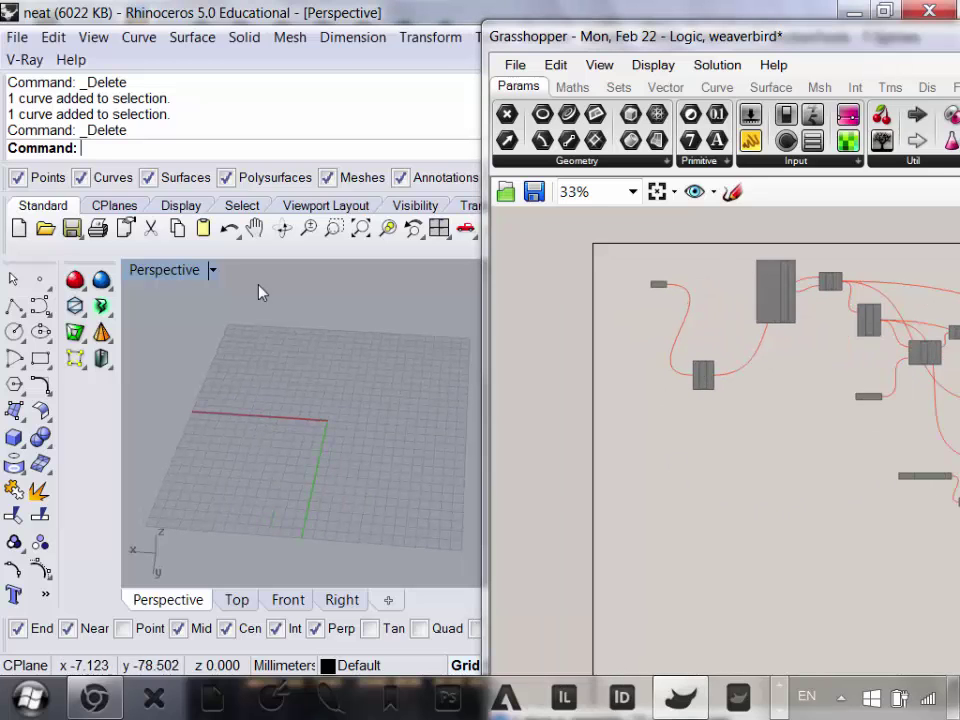
click(38, 308)
click(348, 543)
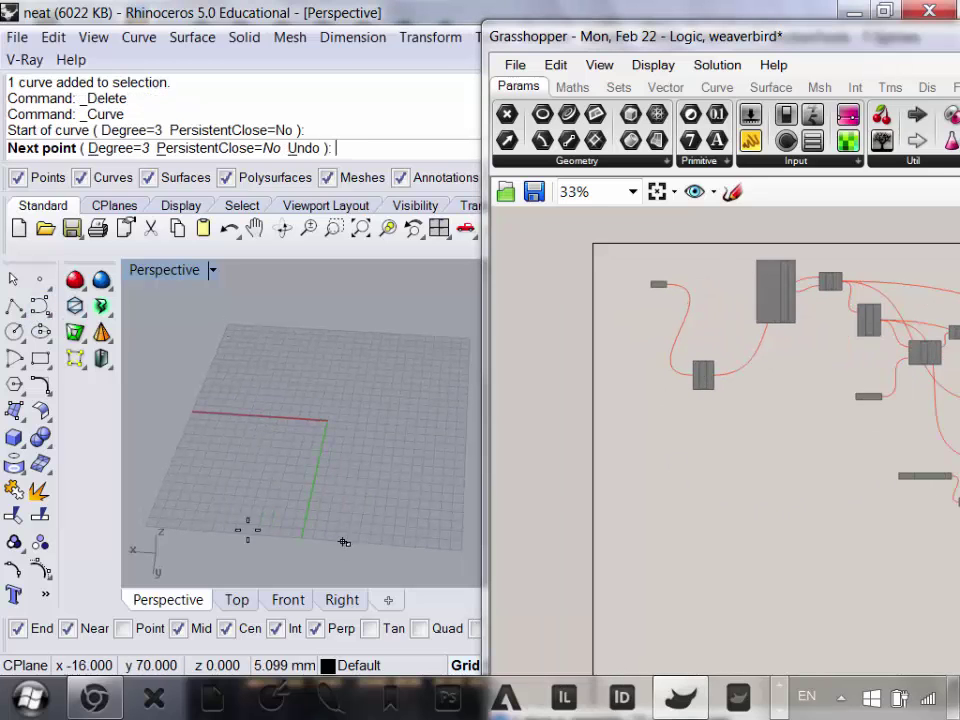
click(149, 517)
click(233, 345)
scroll(300, 305, down, 3)
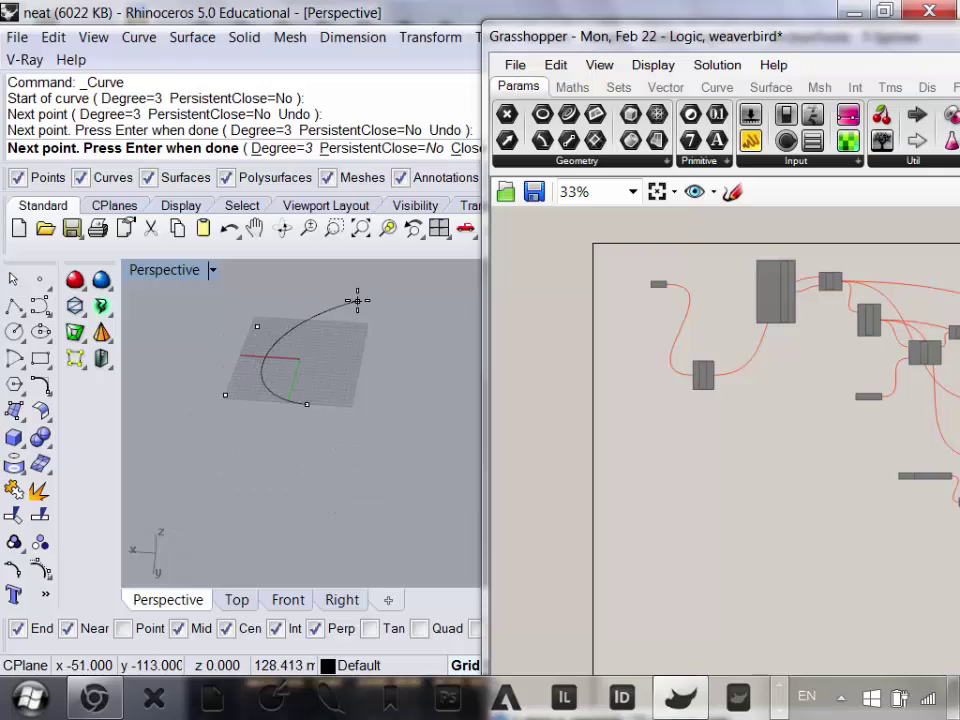
key(Escape)
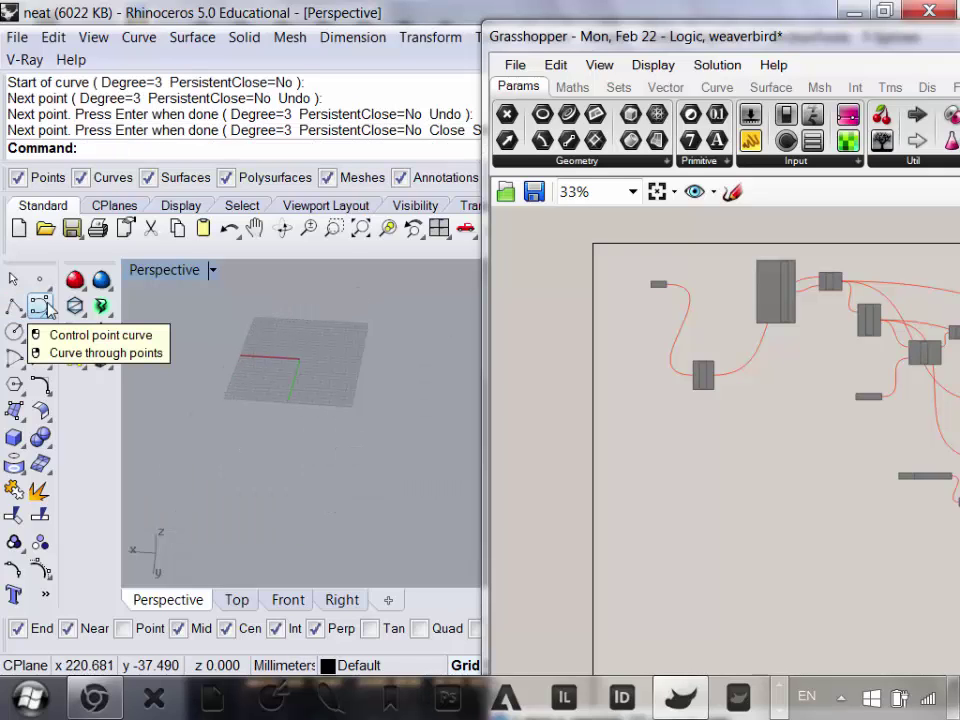
- Draw a closed degree-3 control point curve in a free bean shape around and beyond the construction grid, ending at its start point
click(46, 306)
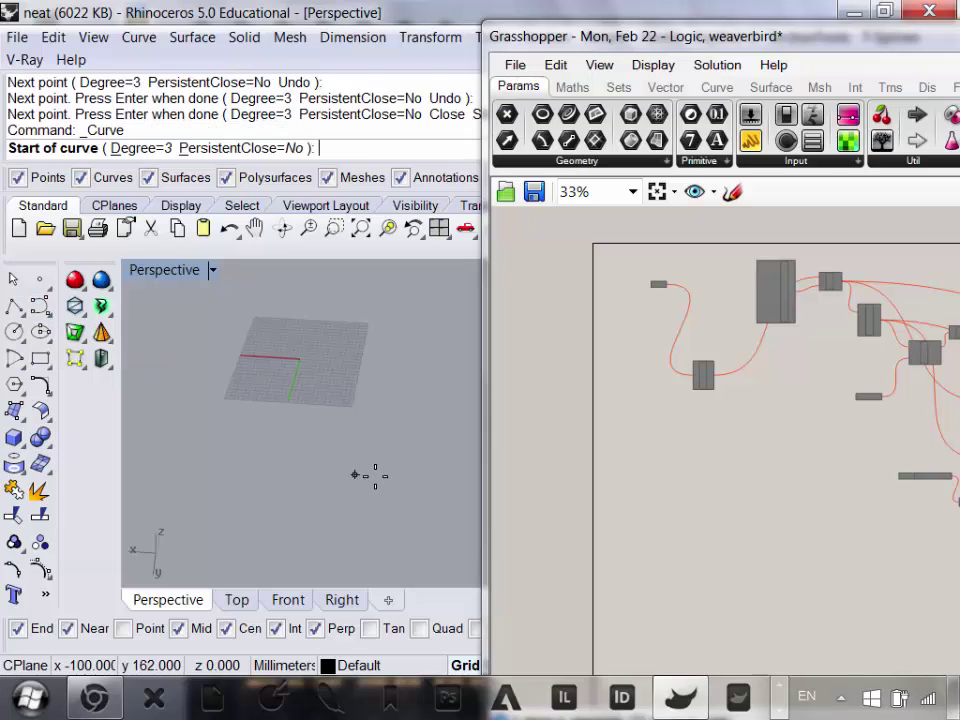
click(374, 477)
click(138, 440)
scroll(167, 337, down, 6)
click(235, 302)
click(371, 323)
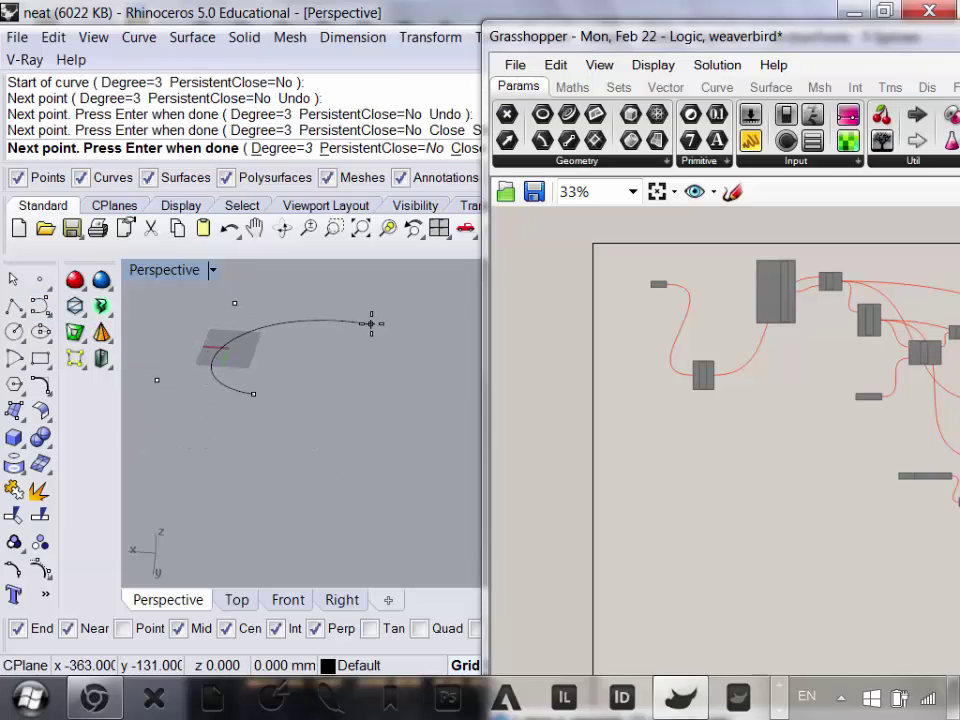
click(369, 428)
click(307, 471)
click(315, 377)
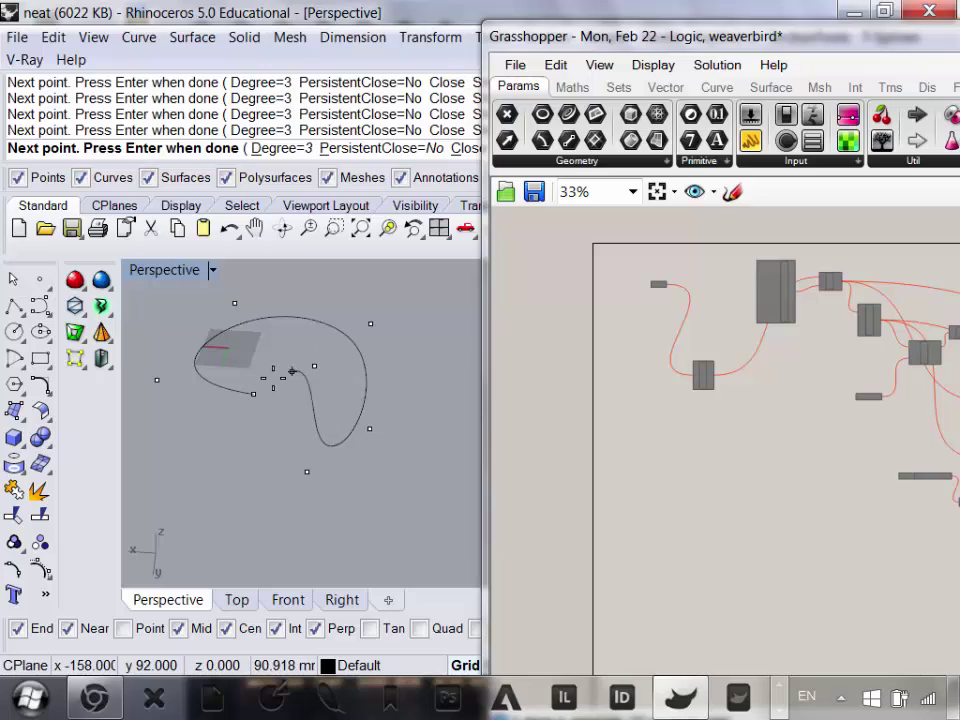
click(254, 394)
- Select the new closed curve and turn on its control points
right_drag(283, 417, 298, 427)
scroll(292, 412, up, 4)
click(293, 403)
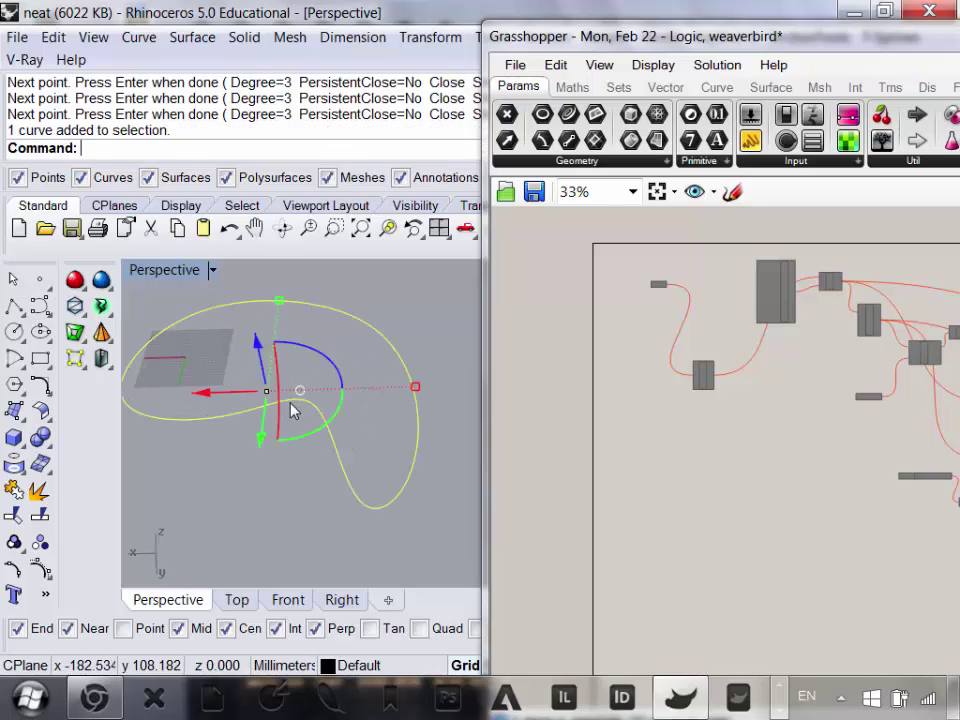
scroll(328, 386, down, 2)
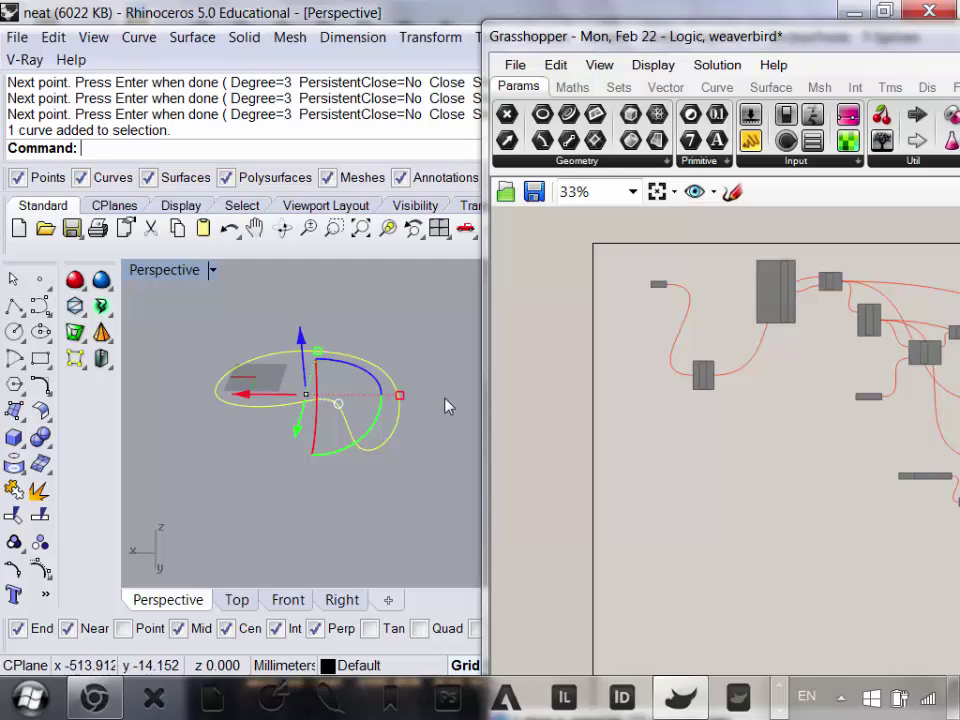
click(91, 38)
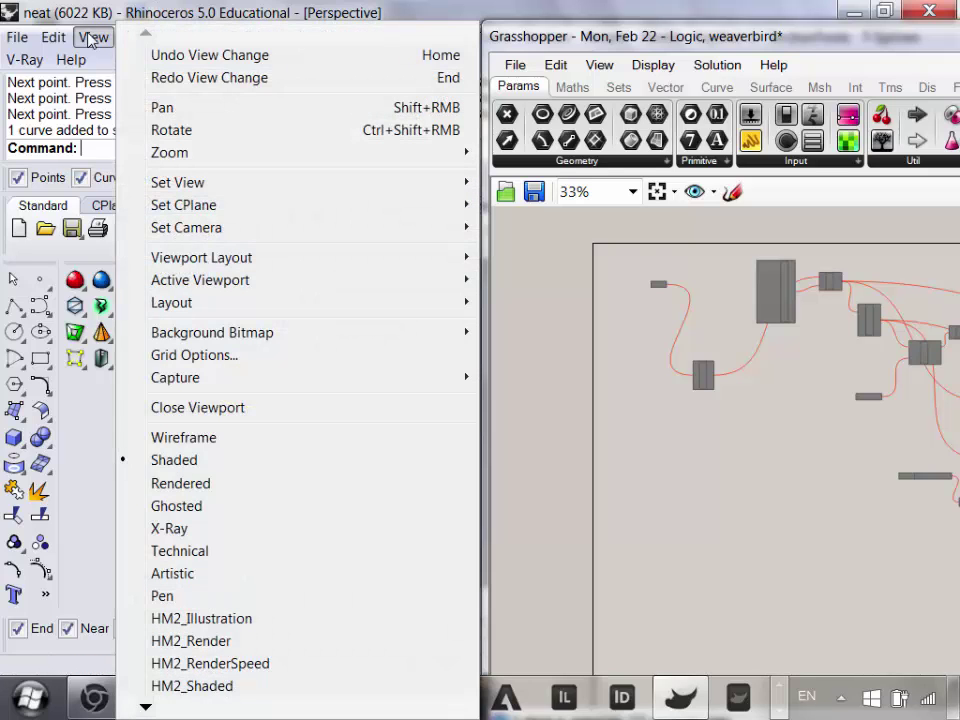
mouse_move(56, 38)
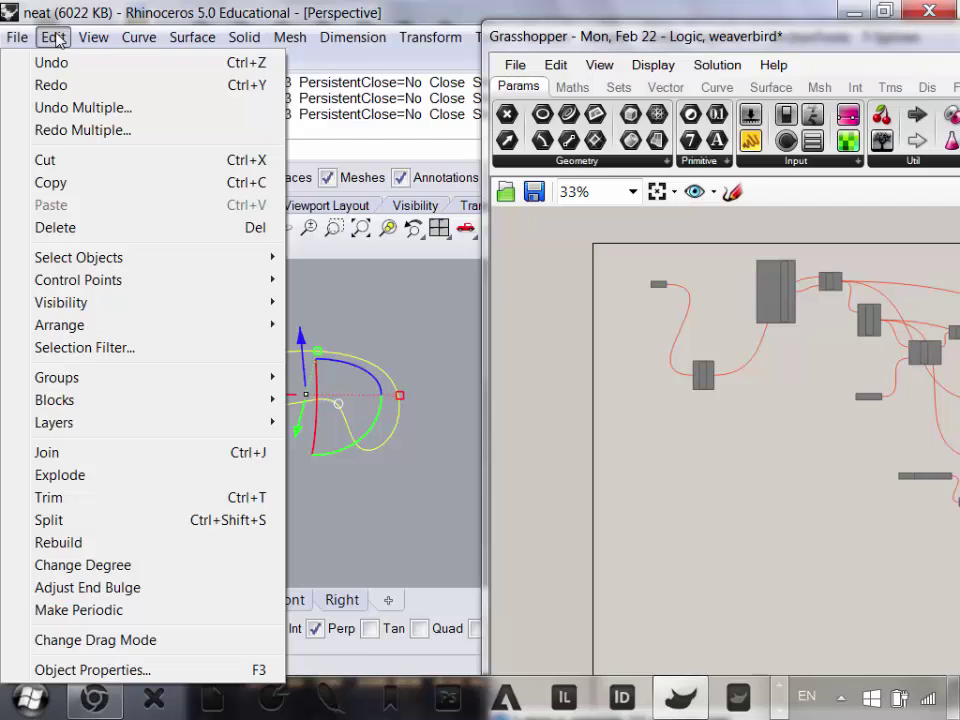
key(Right)
click(83, 4)
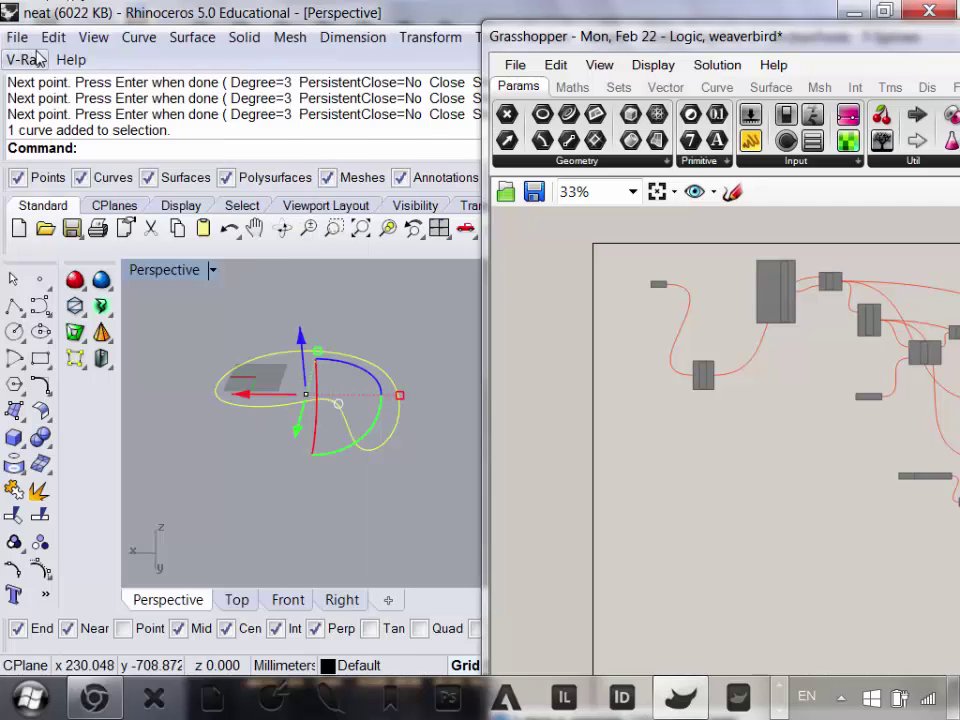
click(50, 39)
mouse_move(194, 281)
key(Right)
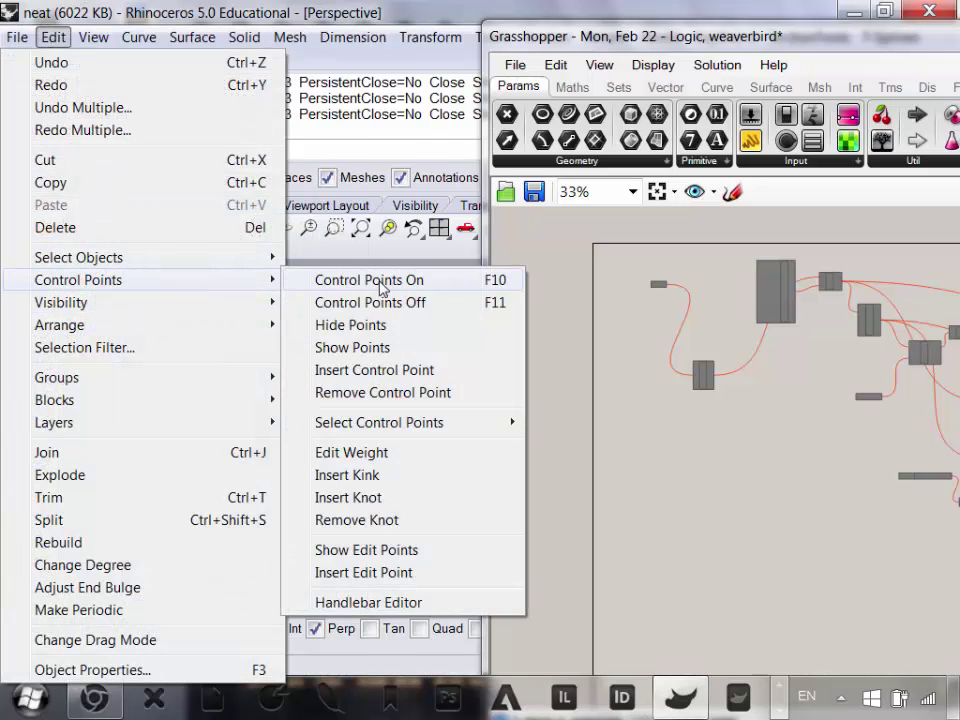
key(Return)
- Move the control point at the curve's inward bend with the gumball to flatten the bend
click(346, 377)
right_drag(348, 386, 210, 390)
drag(325, 388, 175, 374)
click(265, 363)
scroll(302, 355, down, 2)
right_drag(332, 386, 489, 368)
scroll(240, 378, up, 4)
- Adjust the control point behind the construction grid along the X axis with the gumball, and turn off the curve's control points
click(235, 363)
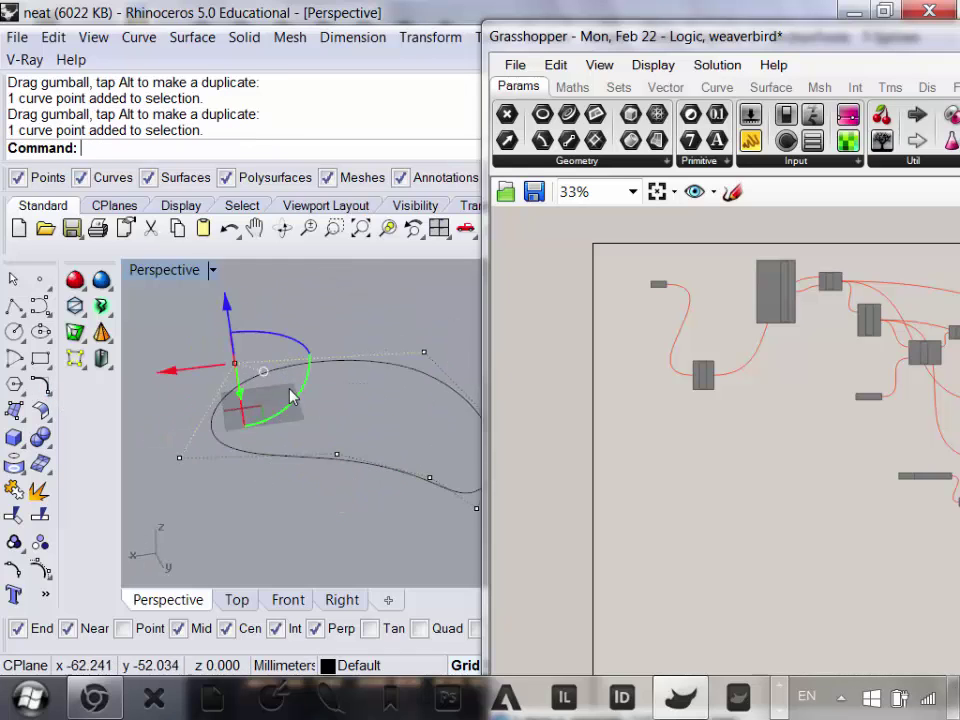
right_drag(291, 397, 236, 418)
drag(165, 410, 328, 420)
right_drag(328, 420, 256, 380)
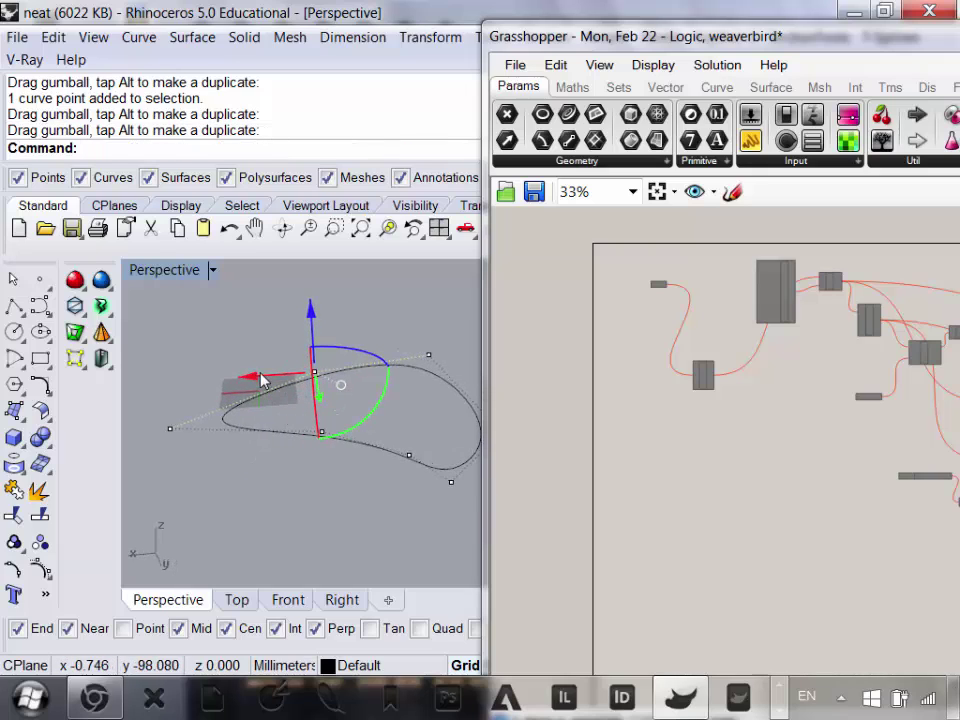
drag(261, 374, 173, 343)
scroll(314, 373, down, 8)
click(316, 433)
right_drag(316, 433, 300, 447)
scroll(297, 430, up, 2)
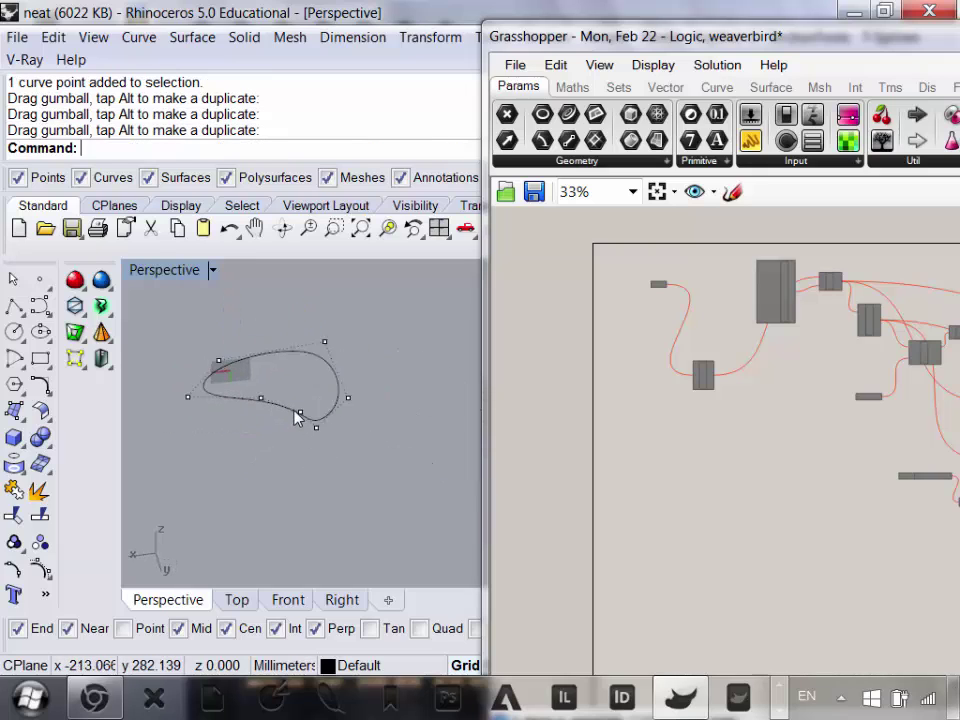
scroll(300, 417, up, 2)
key(Escape)
- Place a Curve parameter on the empty canvas below the disabled definition and set the reshaped closed curve as its one curve
right_drag(783, 470, 788, 487)
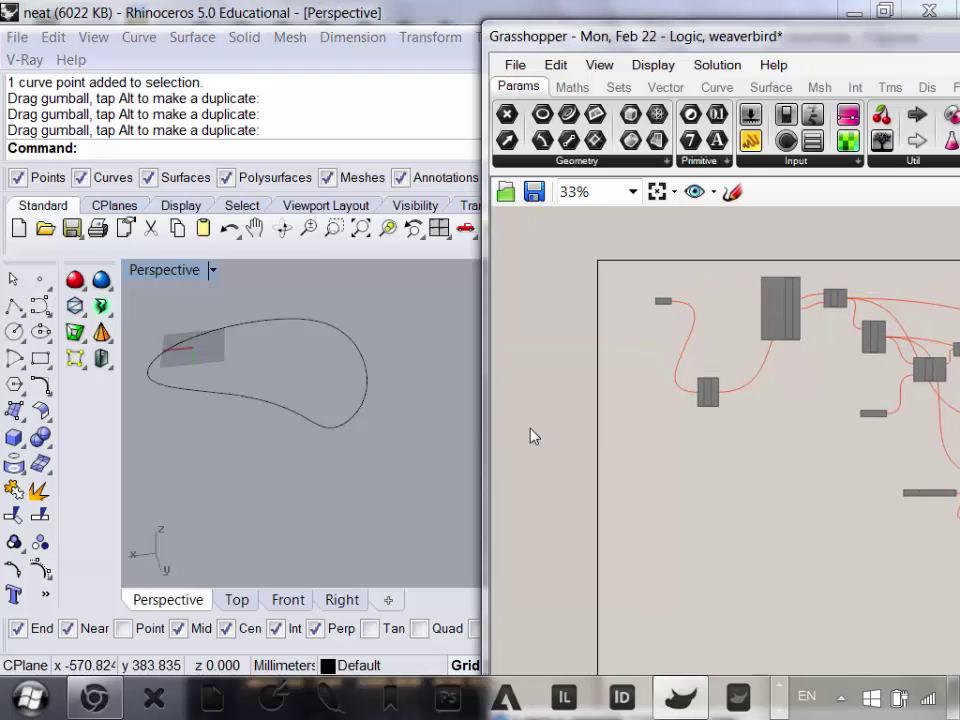
right_drag(221, 449, 218, 457)
drag(307, 387, 261, 368)
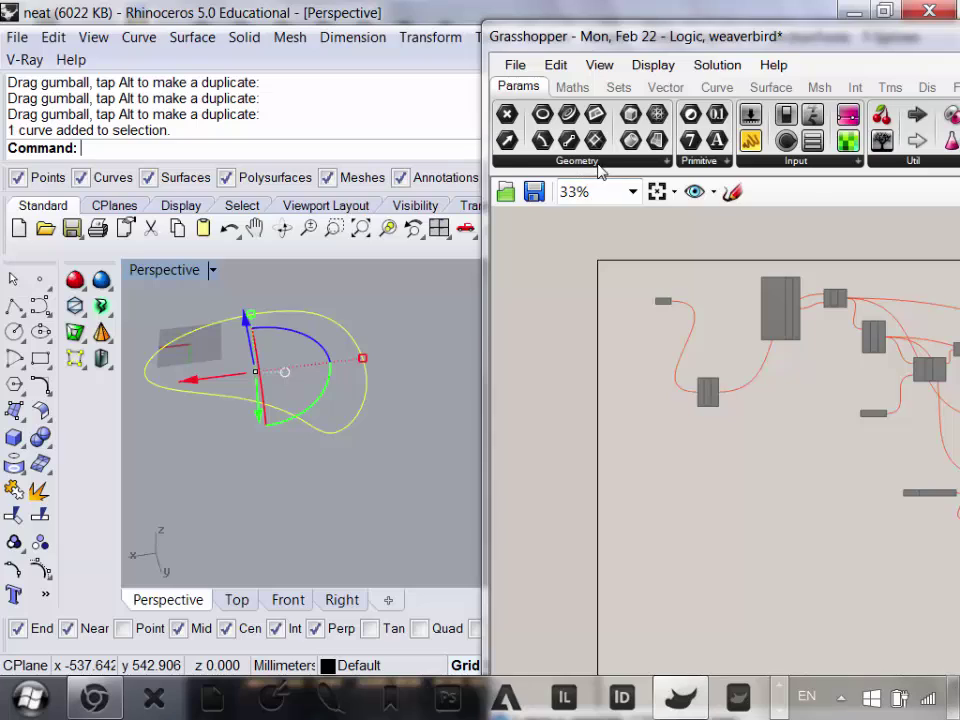
click(598, 164)
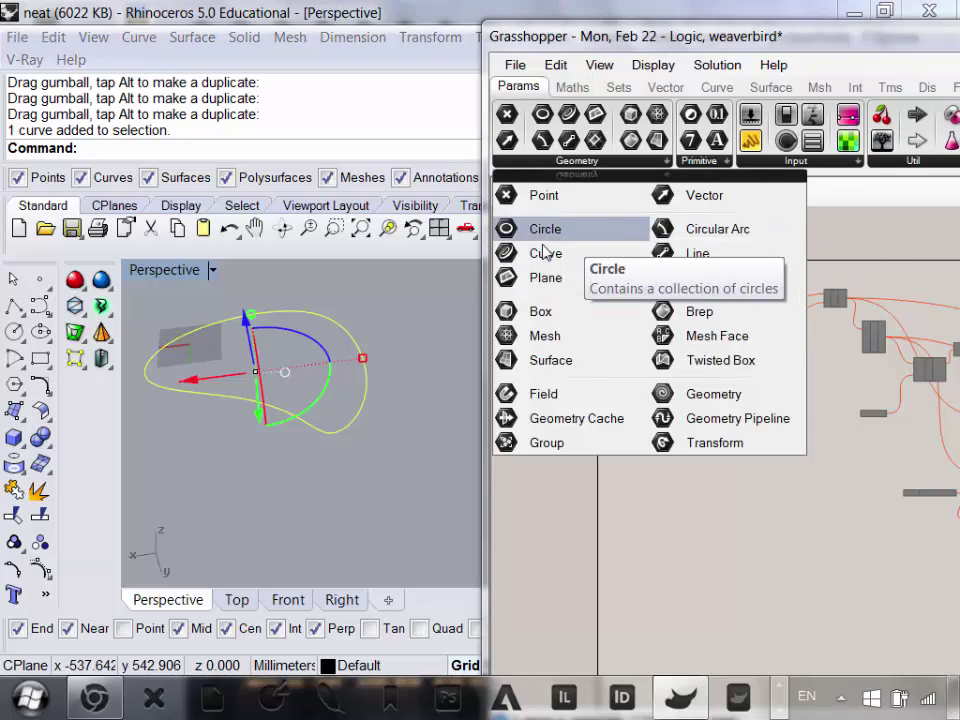
drag(538, 257, 684, 516)
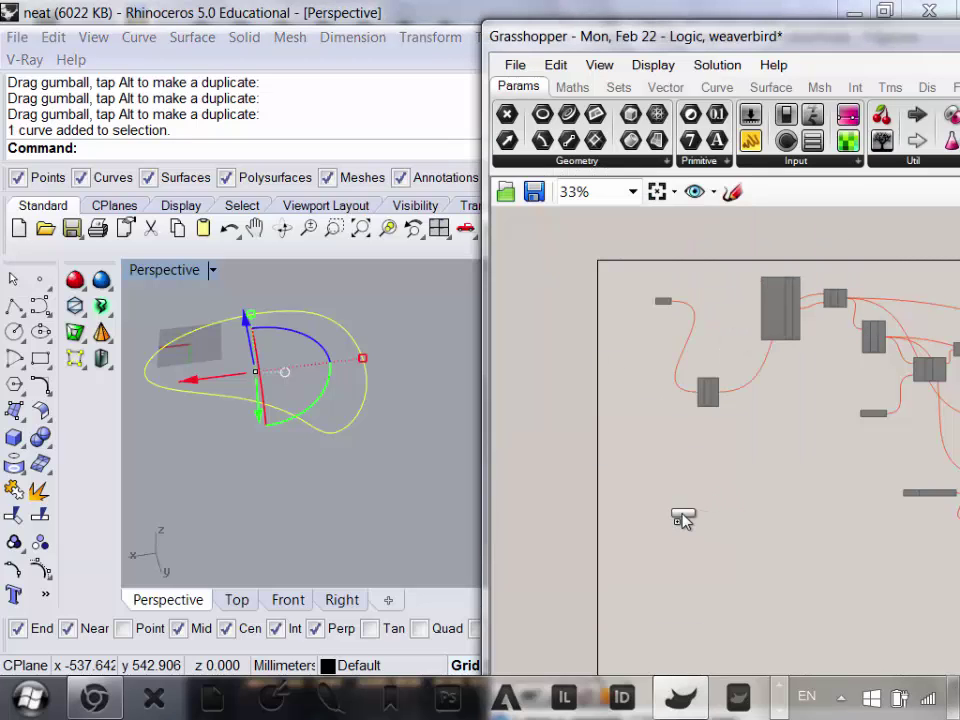
scroll(683, 516, up, 5)
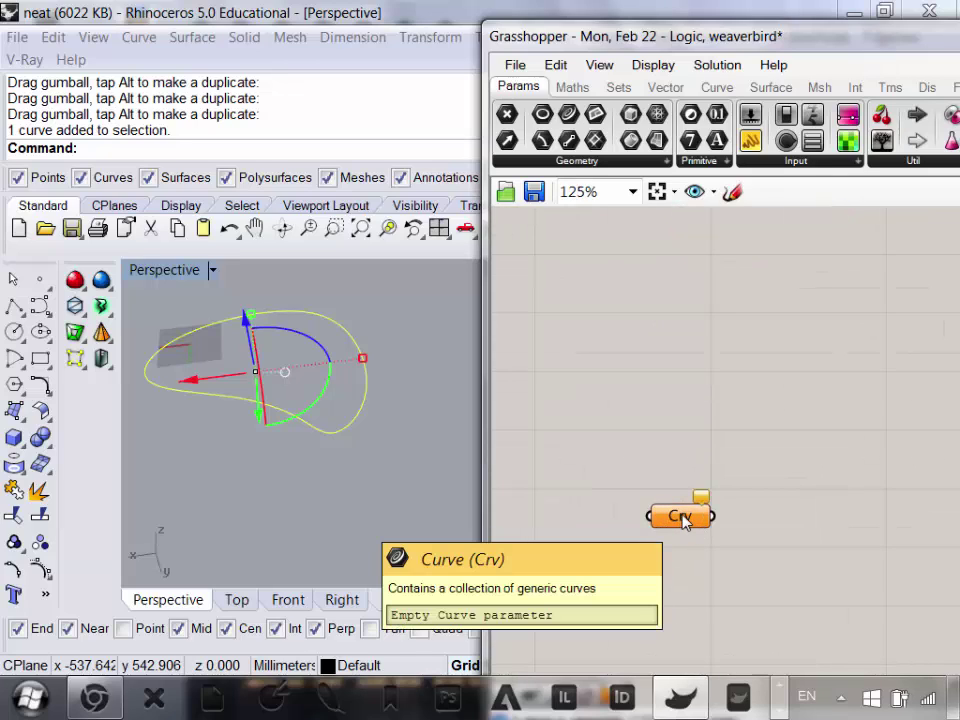
right_click(684, 520)
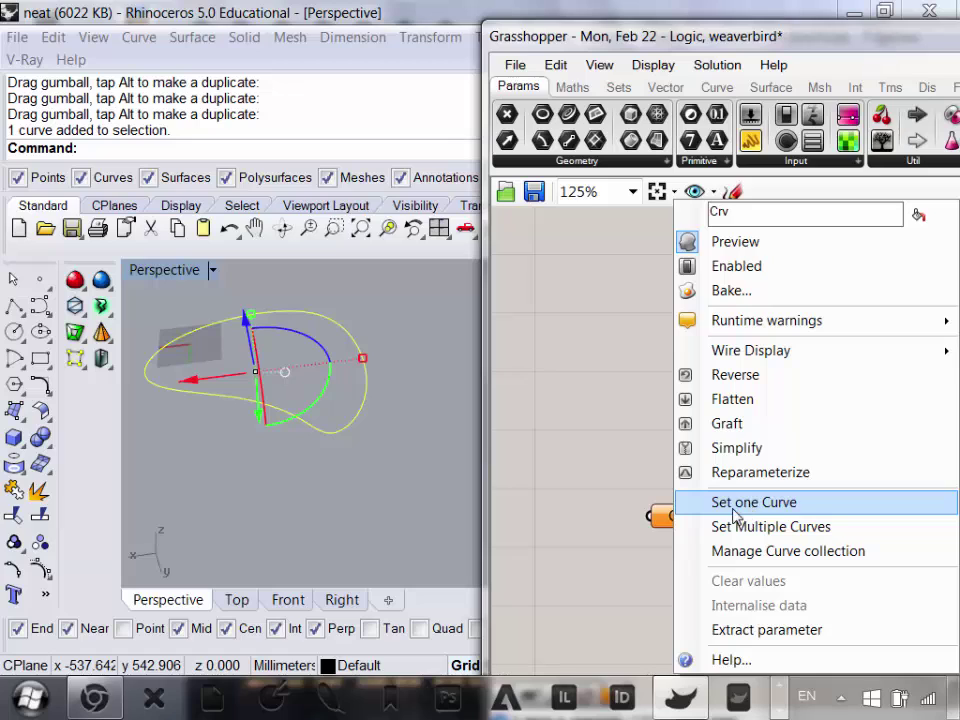
click(770, 502)
right_drag(368, 490, 333, 440)
click(680, 518)
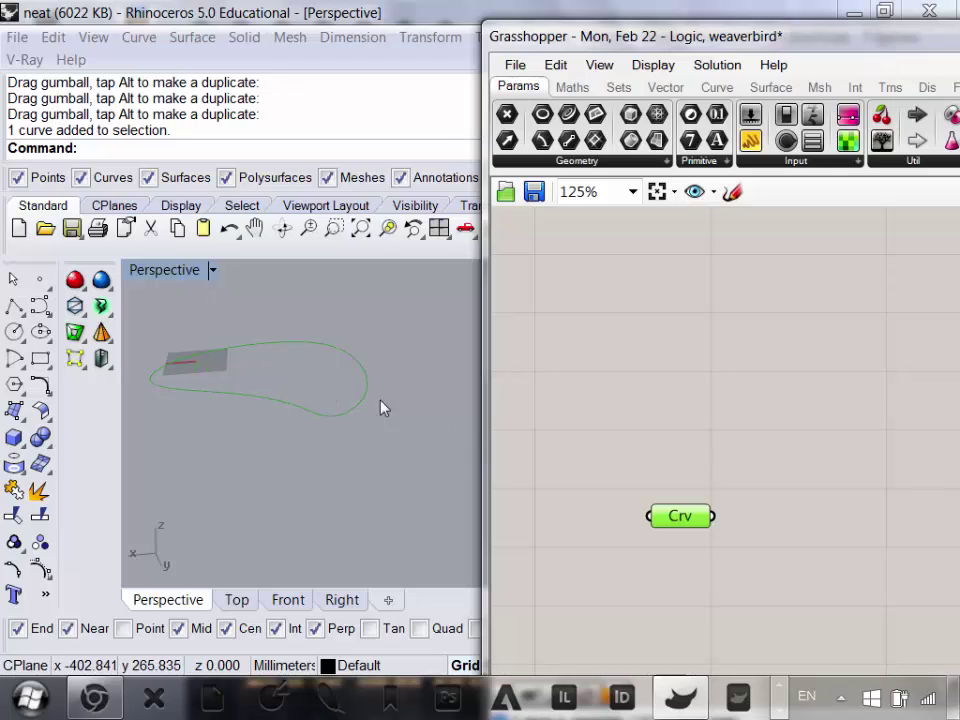
- Rename the Curve parameter as "Base Outine" and deselect it
right_click(681, 516)
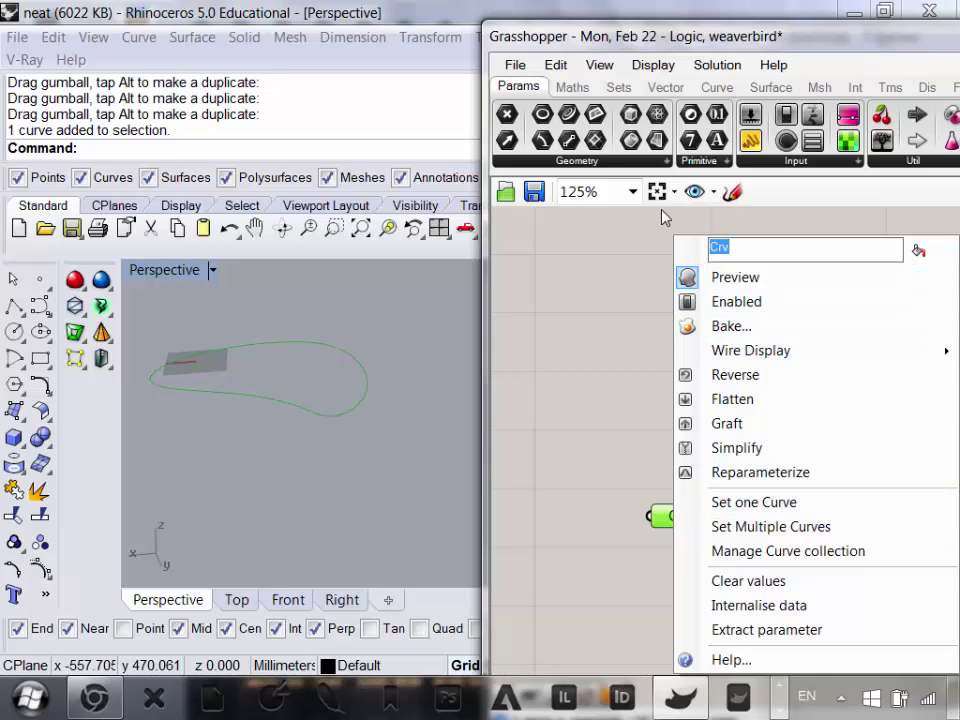
text(Base O)
text(ul)
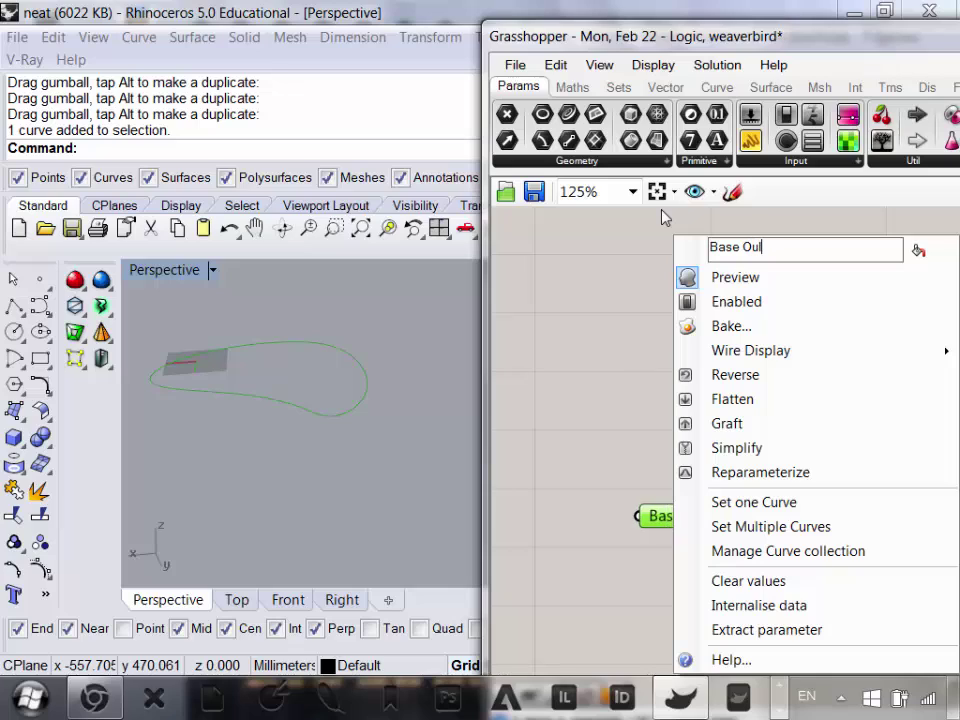
text(w)
key(BackSpace)
text(lne)
click(555, 377)
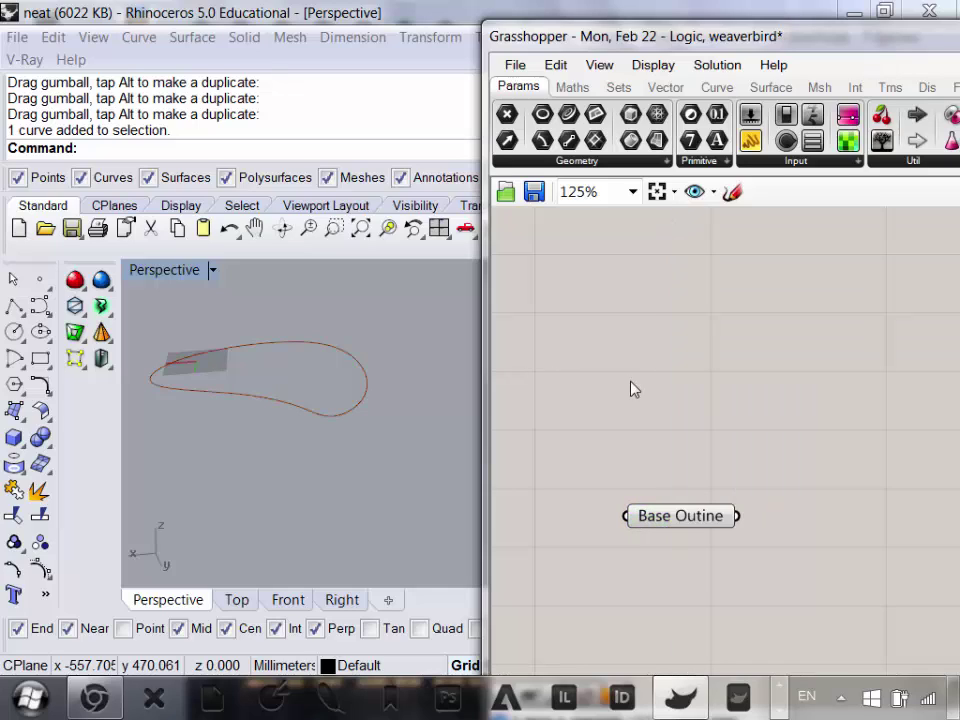
right_drag(279, 450, 332, 435)
scroll(364, 418, down, 4)
scroll(350, 417, up, 6)
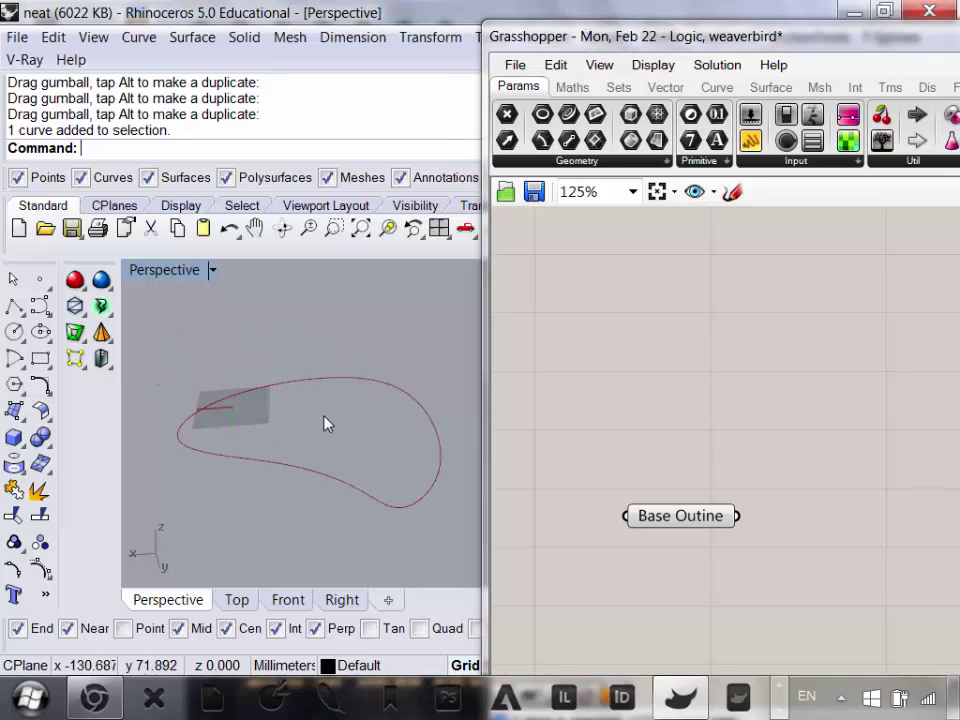
scroll(325, 425, down, 2)
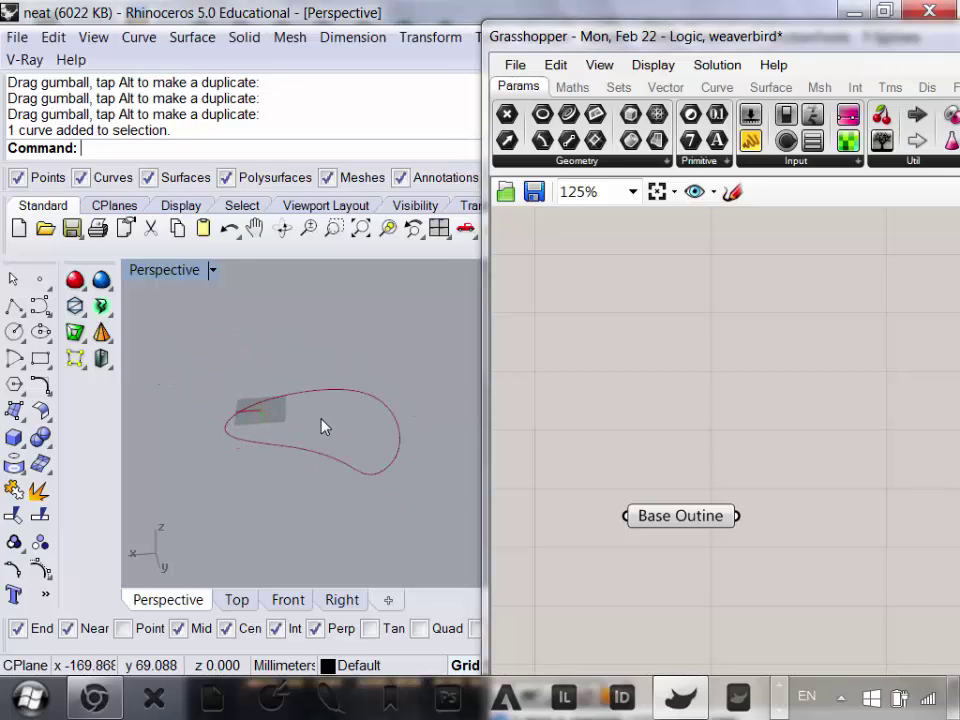
- Examine the component layout and wiring of the disabled Kangaroo definition from its start to its end
scroll(330, 430, down, 1)
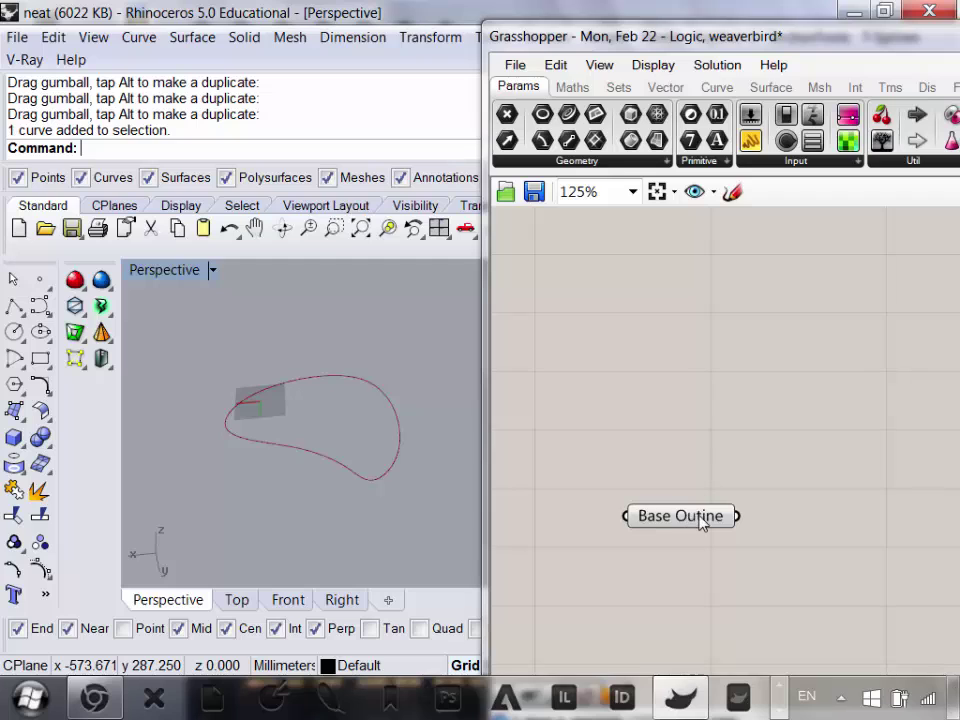
right_drag(688, 416, 623, 495)
scroll(680, 460, down, 9)
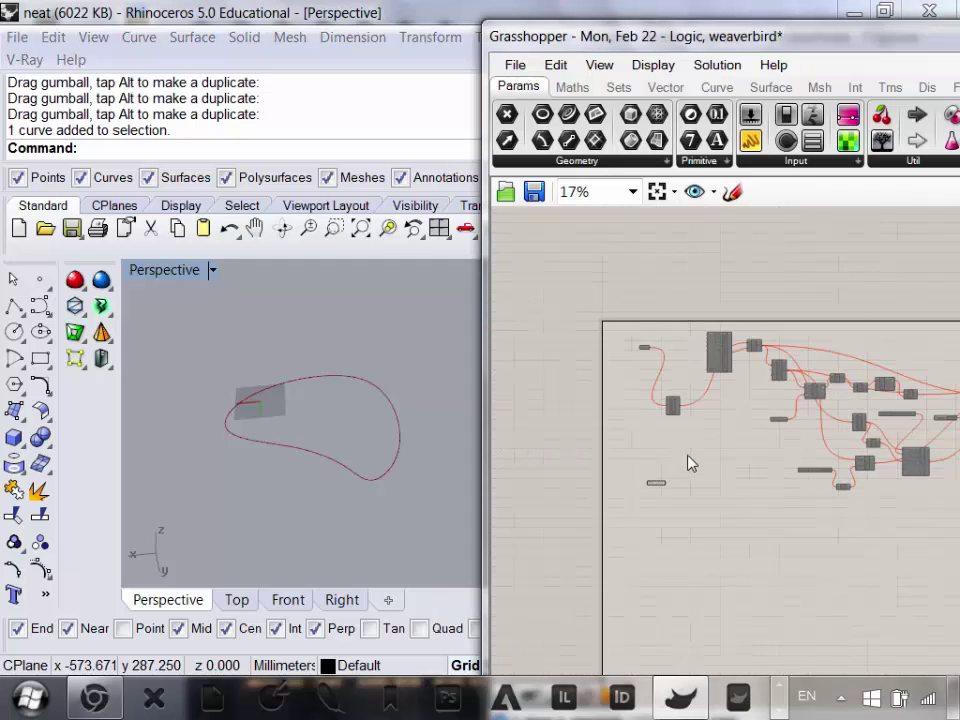
right_drag(690, 461, 501, 437)
scroll(789, 521, up, 3)
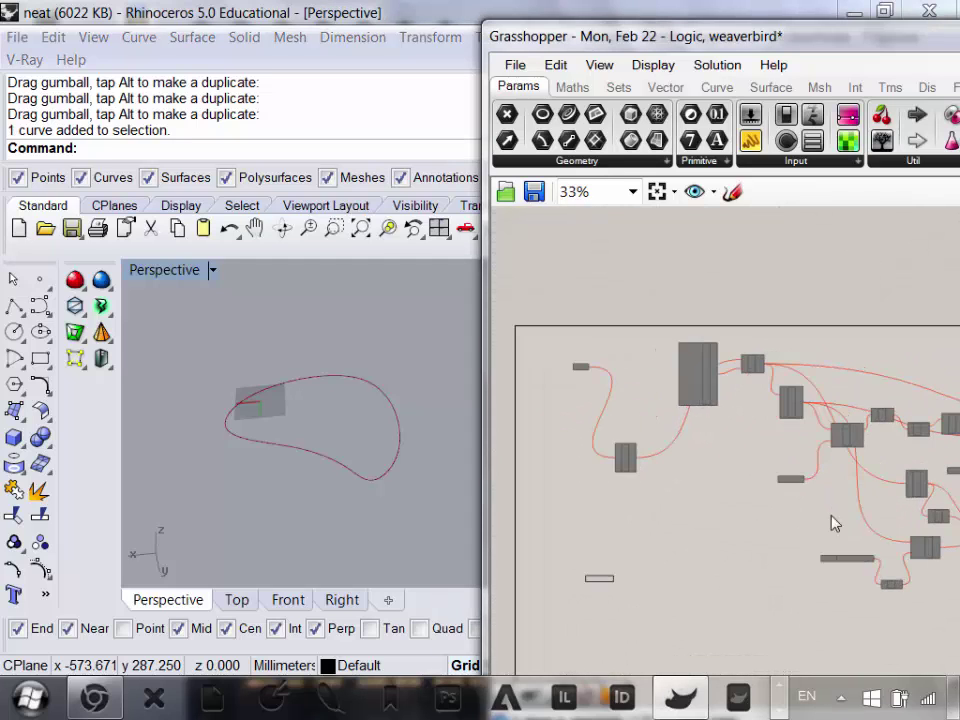
scroll(757, 466, down, 3)
right_drag(907, 501, 733, 482)
right_drag(585, 414, 758, 433)
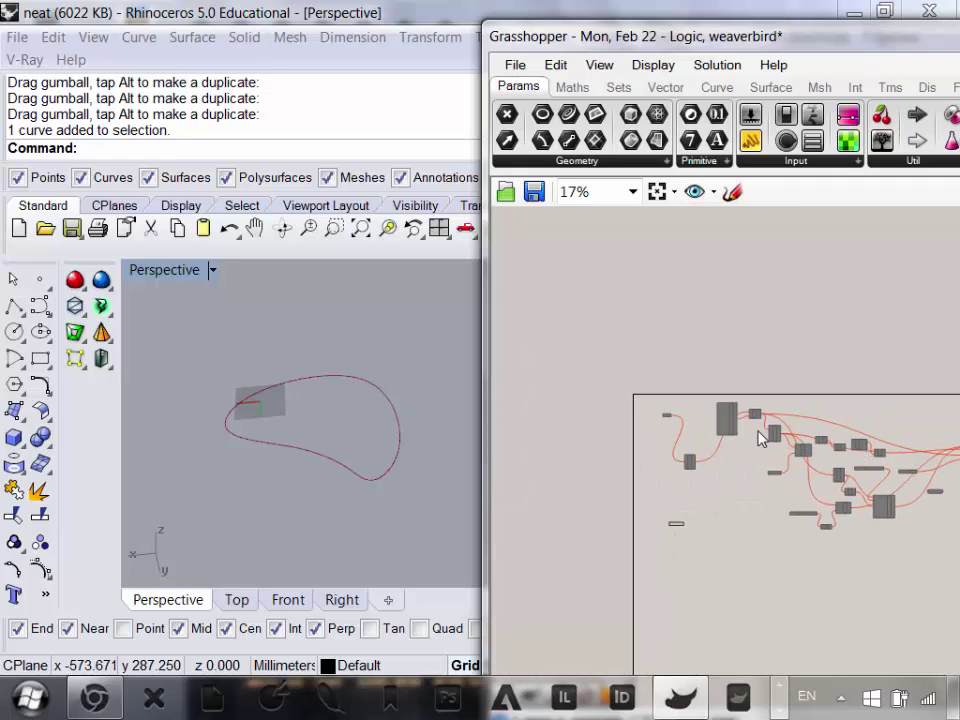
scroll(756, 432, up, 3)
scroll(786, 375, up, 3)
scroll(728, 398, down, 5)
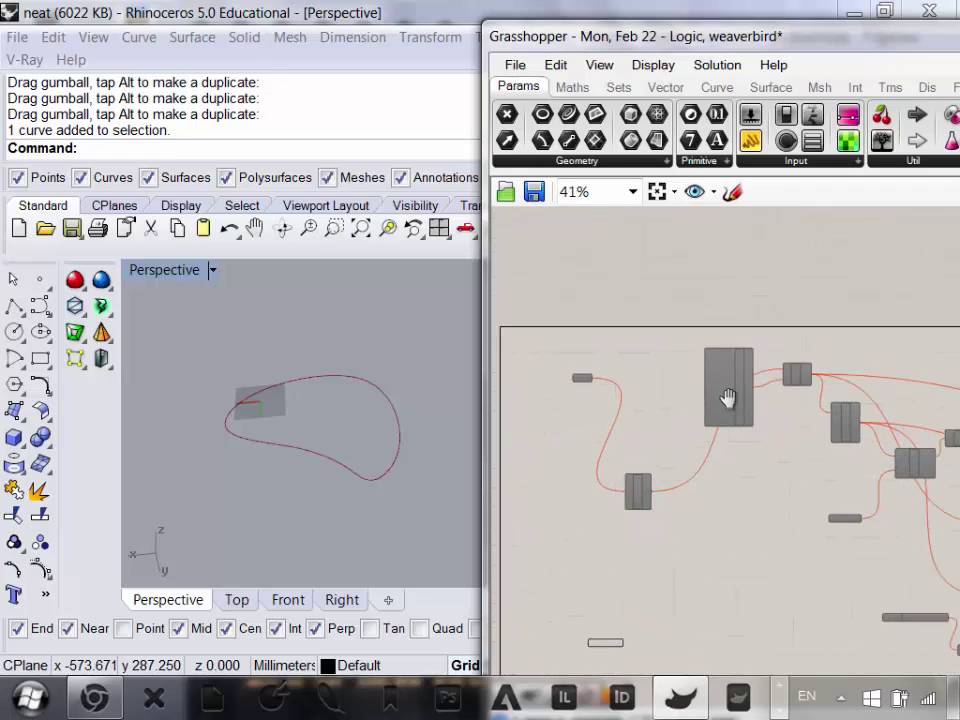
scroll(815, 377, up, 2)
right_drag(903, 475, 708, 448)
scroll(707, 447, down, 3)
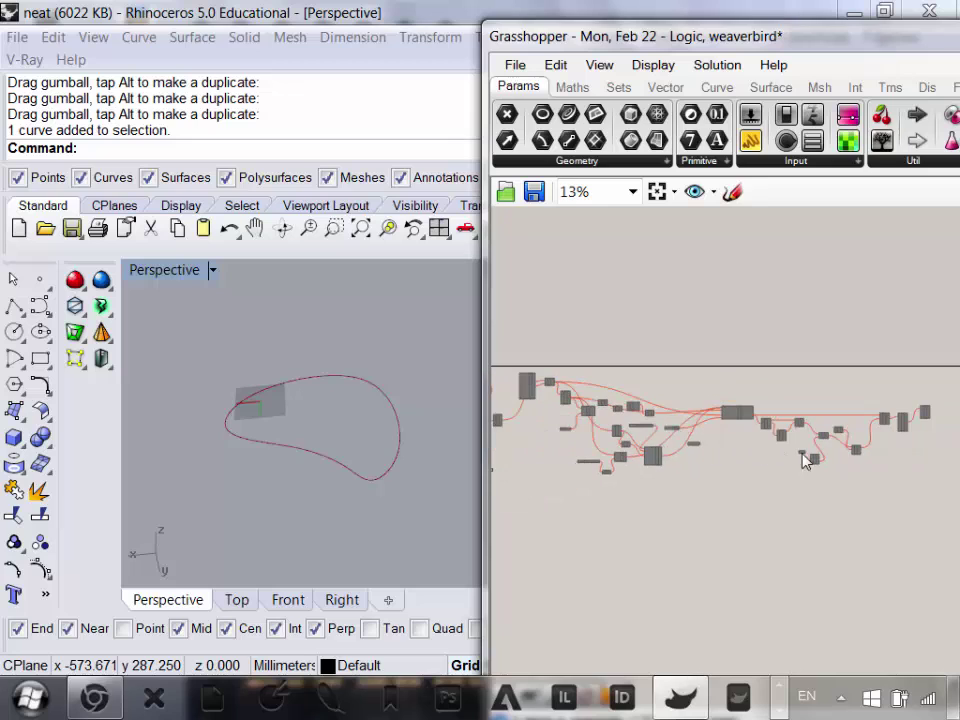
- Inspect the contents of the BASE curve parameter and the SUN Brep parameter in the disabled definition
scroll(645, 362, up, 8)
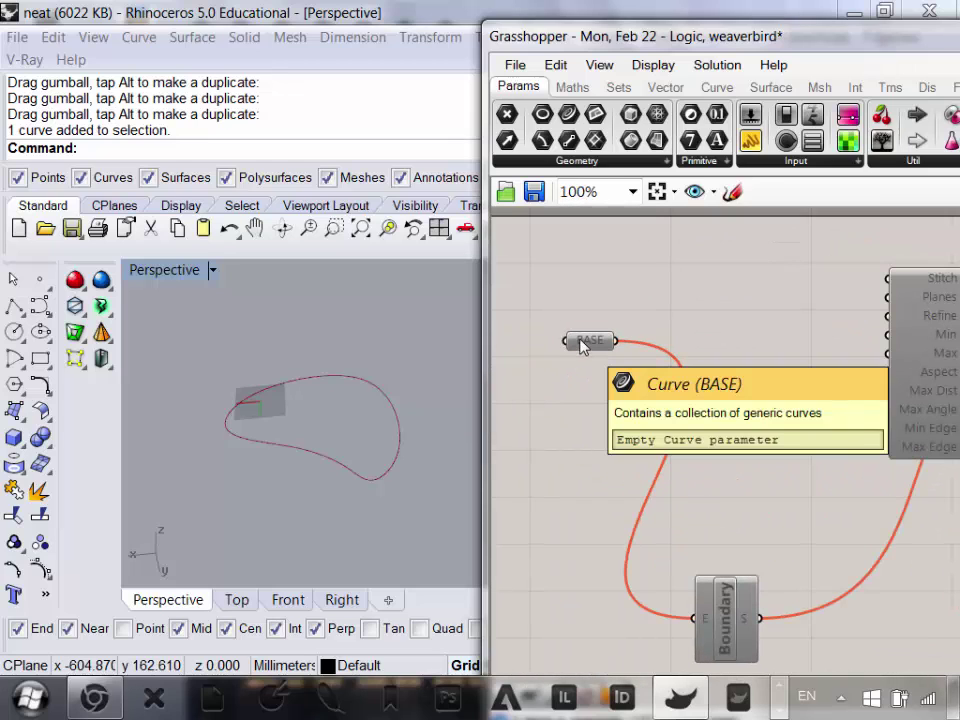
scroll(589, 349, down, 6)
scroll(532, 491, up, 5)
right_drag(641, 532, 958, 602)
scroll(615, 359, down, 6)
right_drag(947, 384, 749, 419)
scroll(615, 437, up, 8)
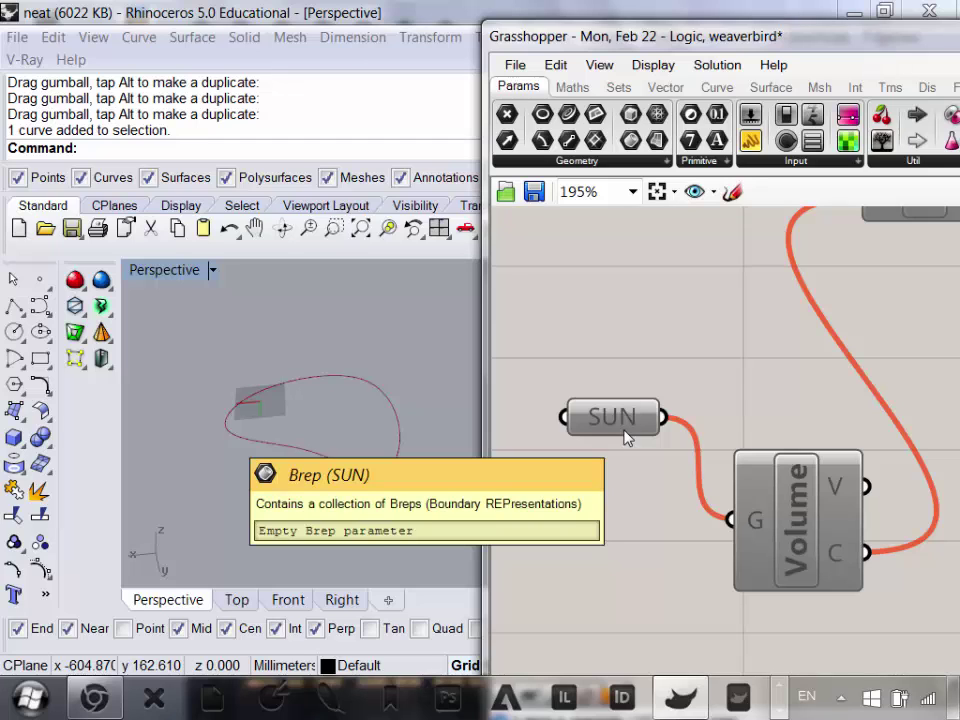
scroll(630, 425, down, 5)
right_drag(634, 420, 780, 485)
scroll(670, 470, down, 4)
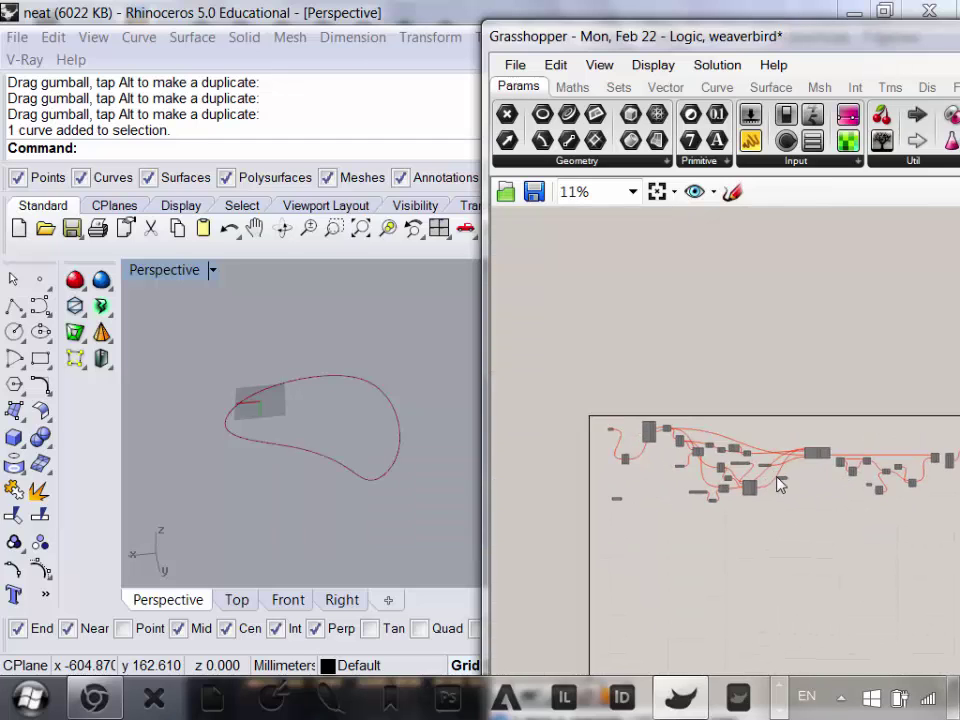
- Move the Base Outine parameter farther below the disabled definition to make room for new components
scroll(780, 485, up, 3)
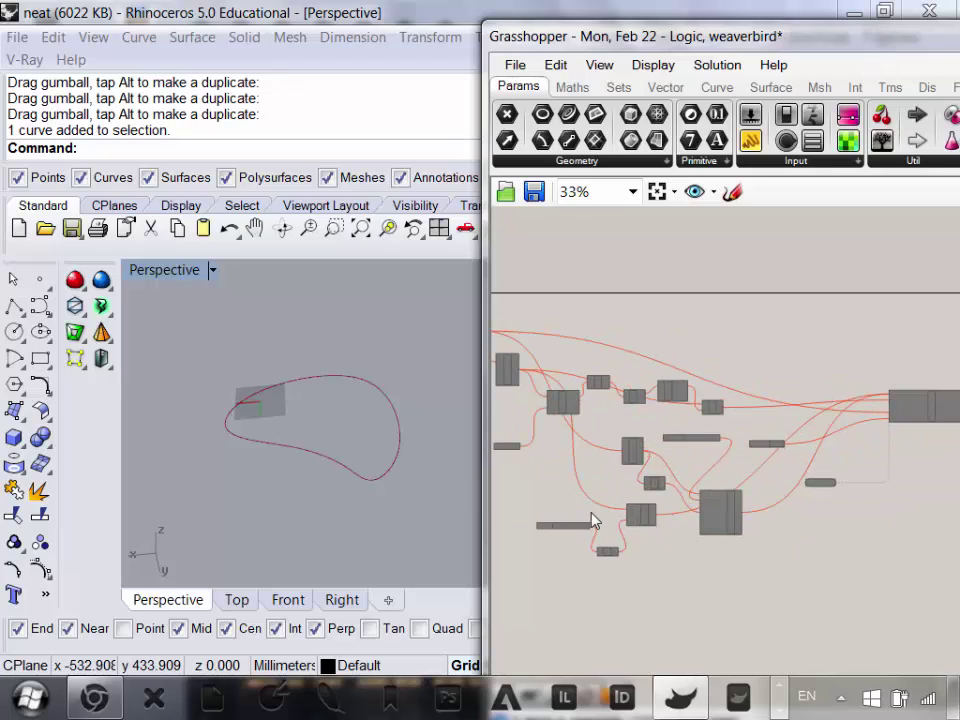
right_drag(318, 442, 311, 398)
right_drag(567, 463, 834, 442)
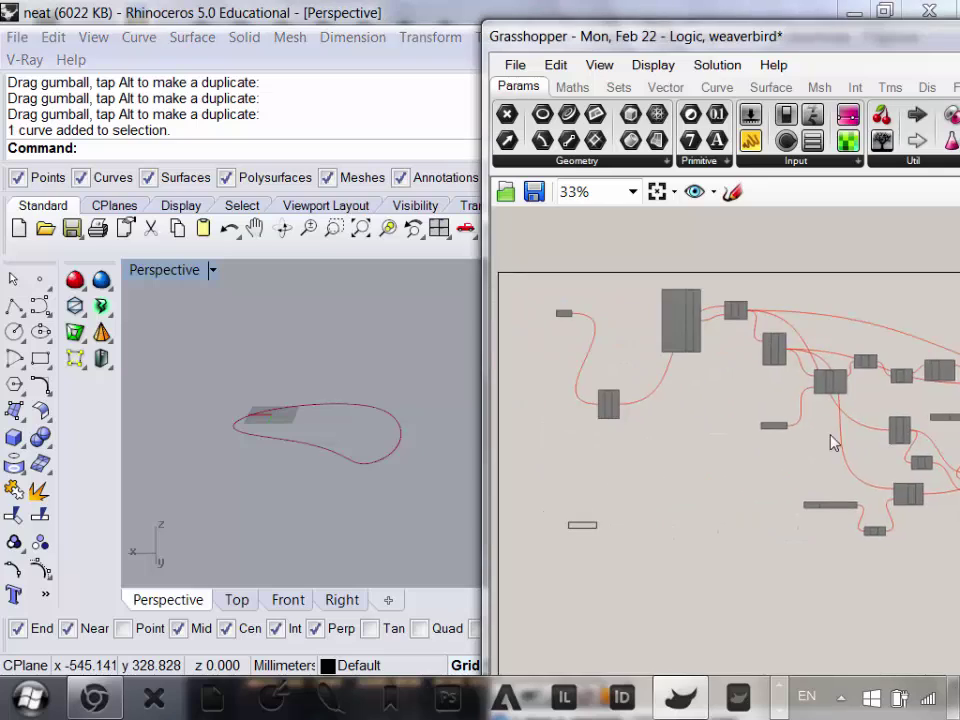
scroll(815, 448, down, 2)
scroll(760, 445, up, 3)
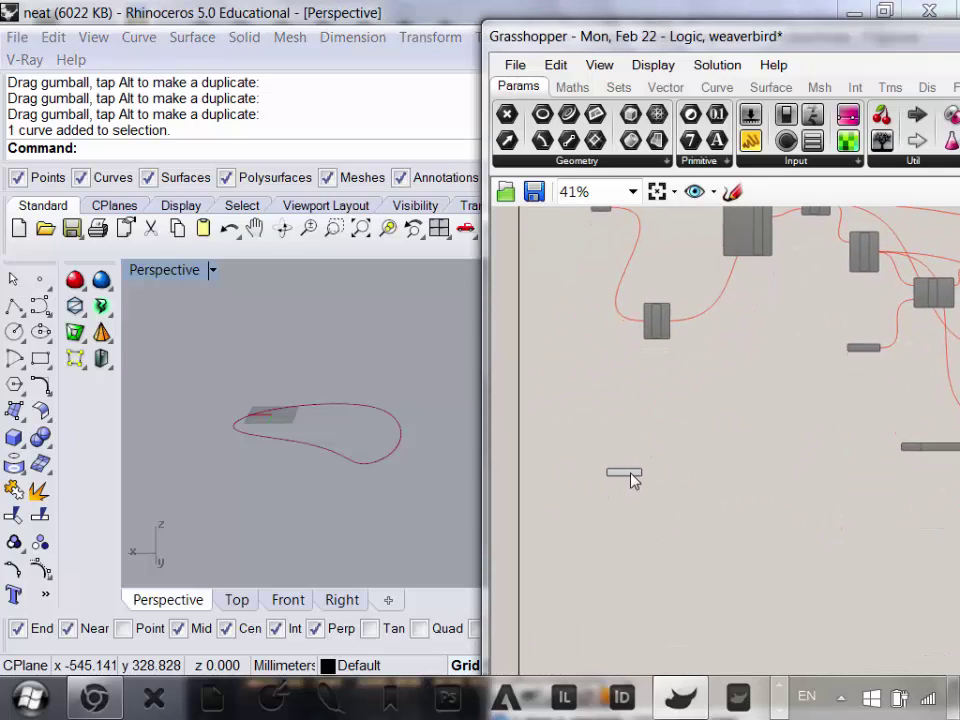
drag(633, 481, 593, 552)
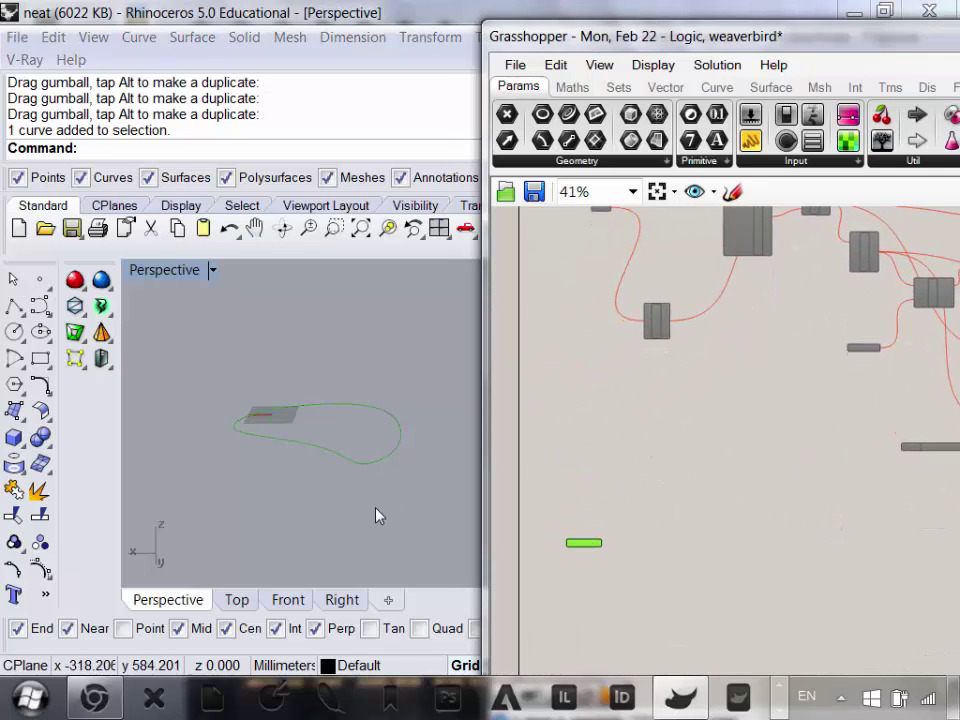
- Place a Boundary Surfaces component below the Base Outine parameter and connect the parameter to its E input
scroll(394, 471, up, 5)
scroll(395, 472, down, 4)
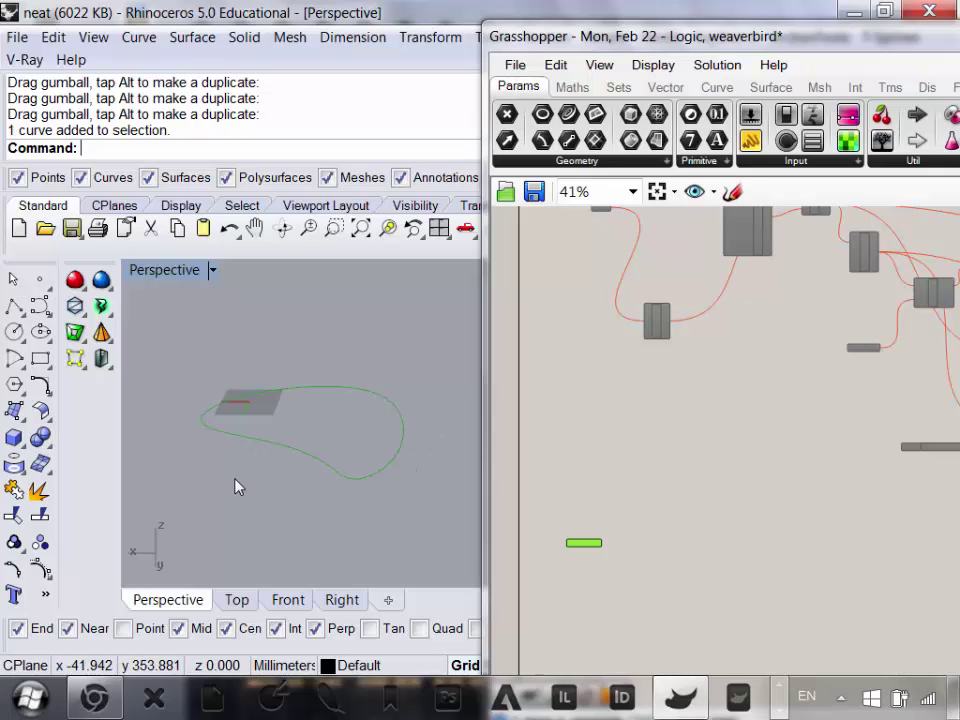
mouse_move(372, 471)
mouse_down()
mouse_move(364, 497)
mouse_move(372, 492)
mouse_up()
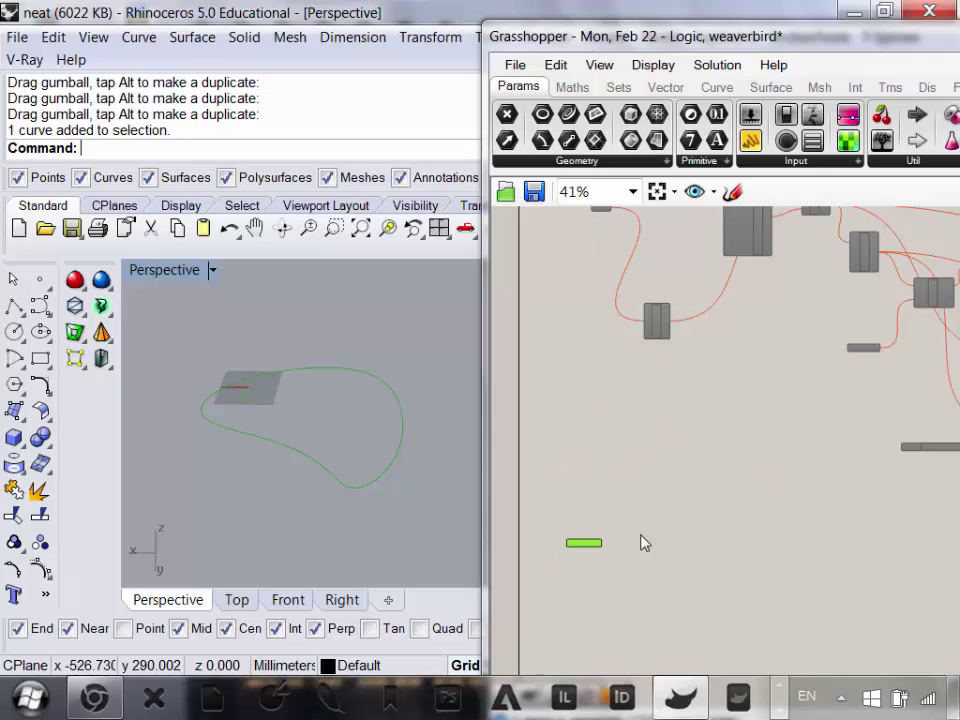
right_drag(644, 543, 647, 454)
scroll(647, 454, up, 3)
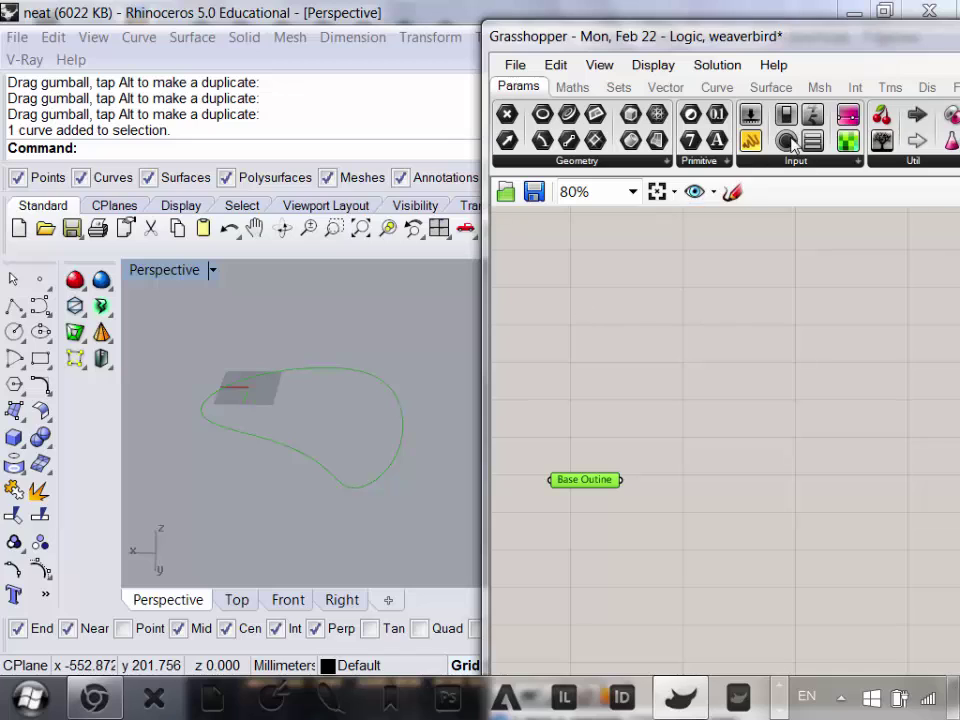
click(764, 92)
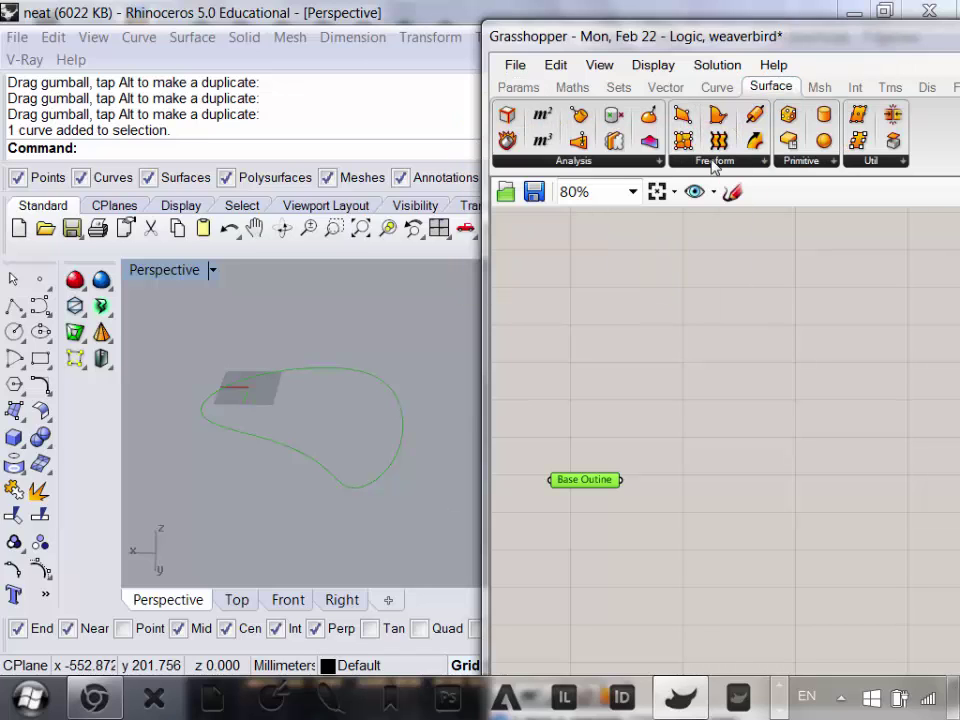
click(720, 163)
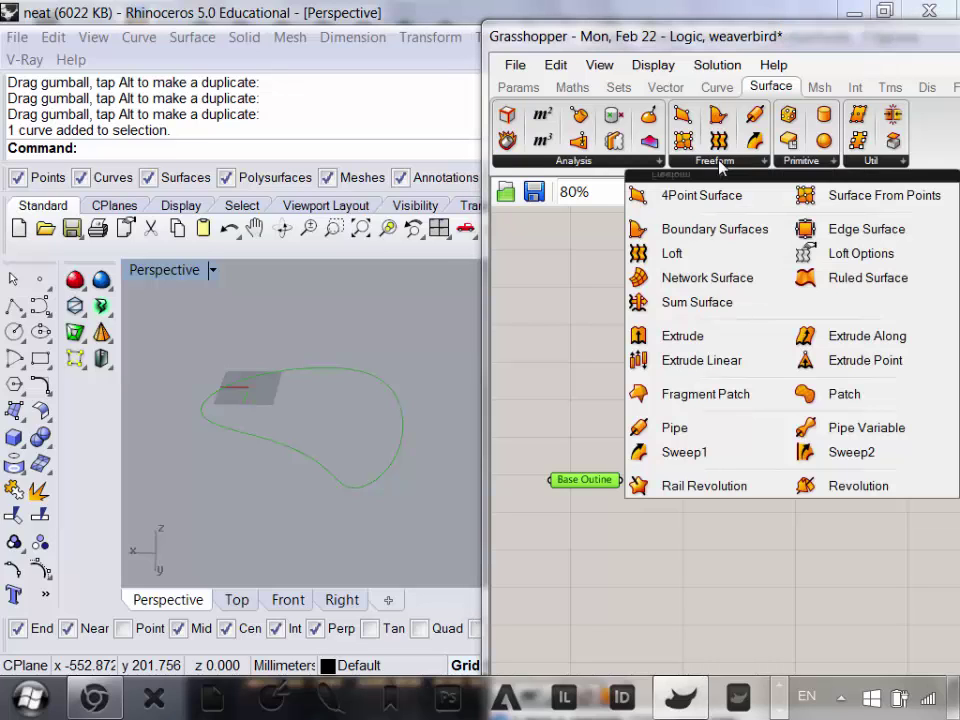
click(745, 230)
click(690, 600)
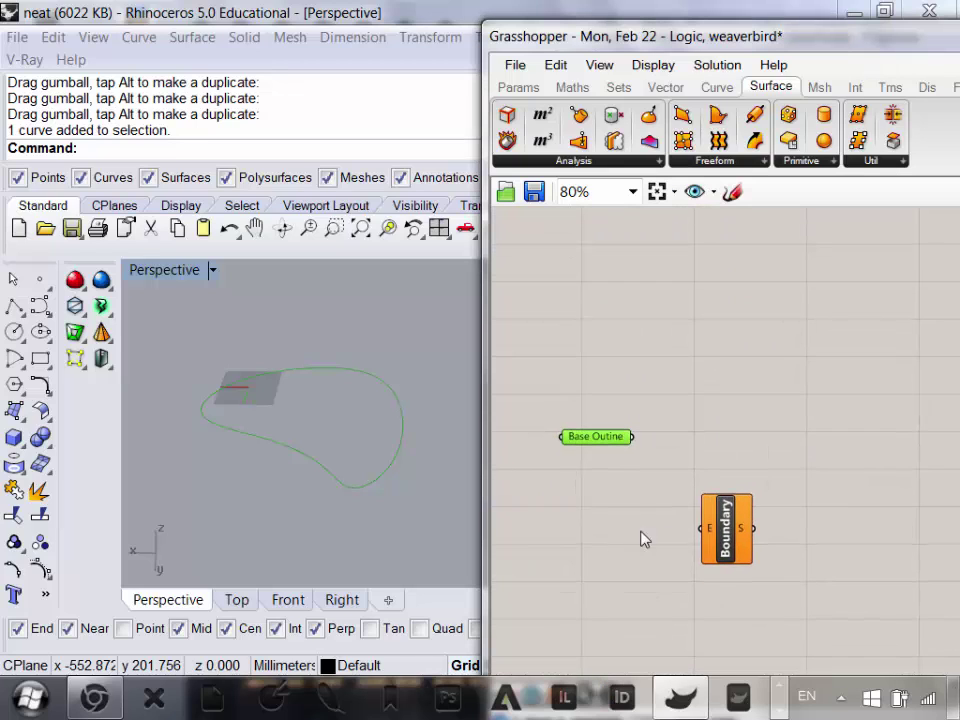
drag(726, 530, 711, 550)
drag(633, 437, 700, 571)
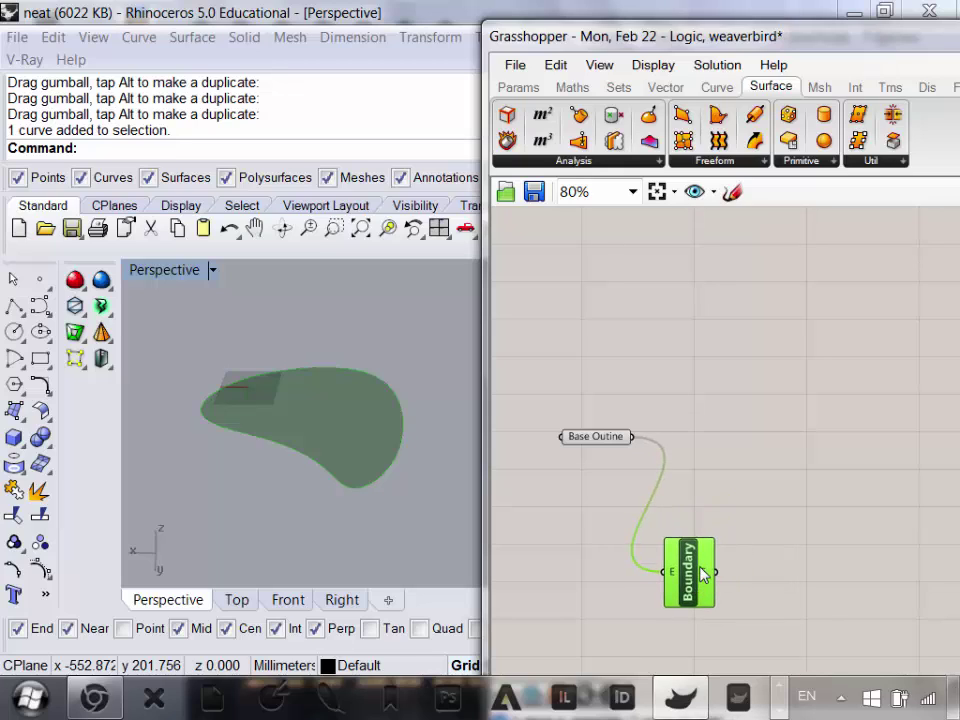
- Examine the boundary surface preview and its curved edges in the Perspective viewport
scroll(399, 490, up, 3)
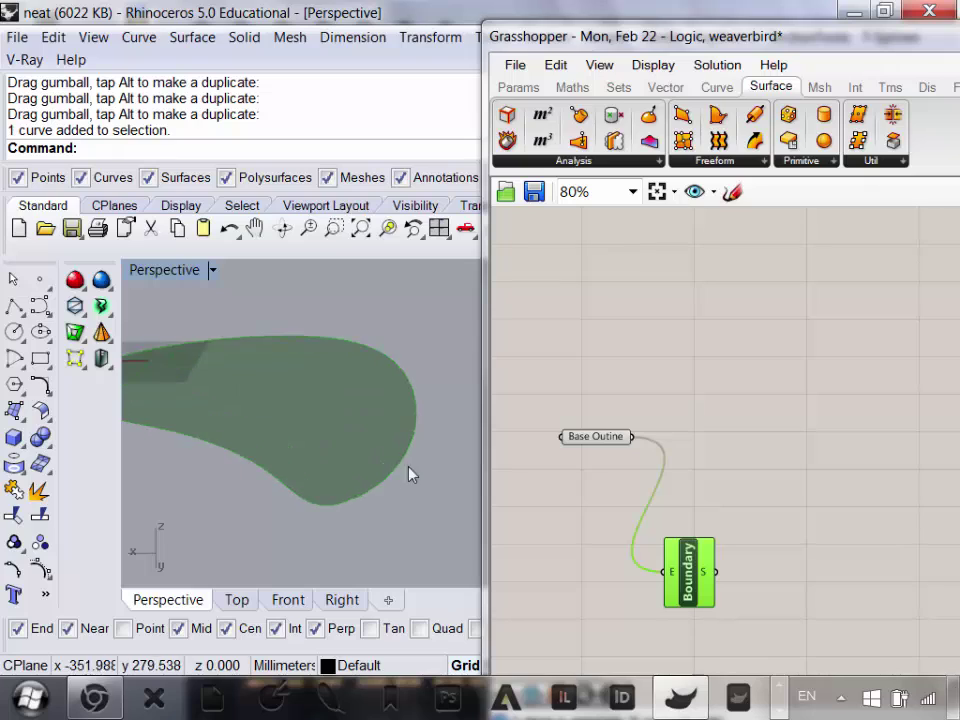
scroll(418, 467, down, 5)
click(418, 457)
scroll(418, 442, up, 6)
click(425, 334)
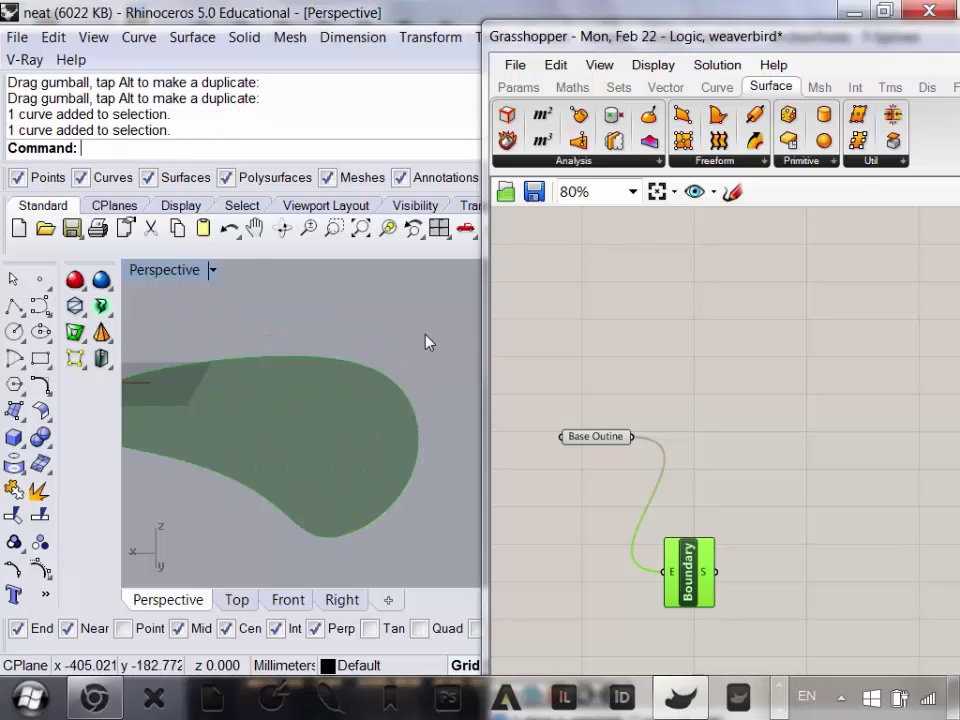
scroll(425, 342, down, 5)
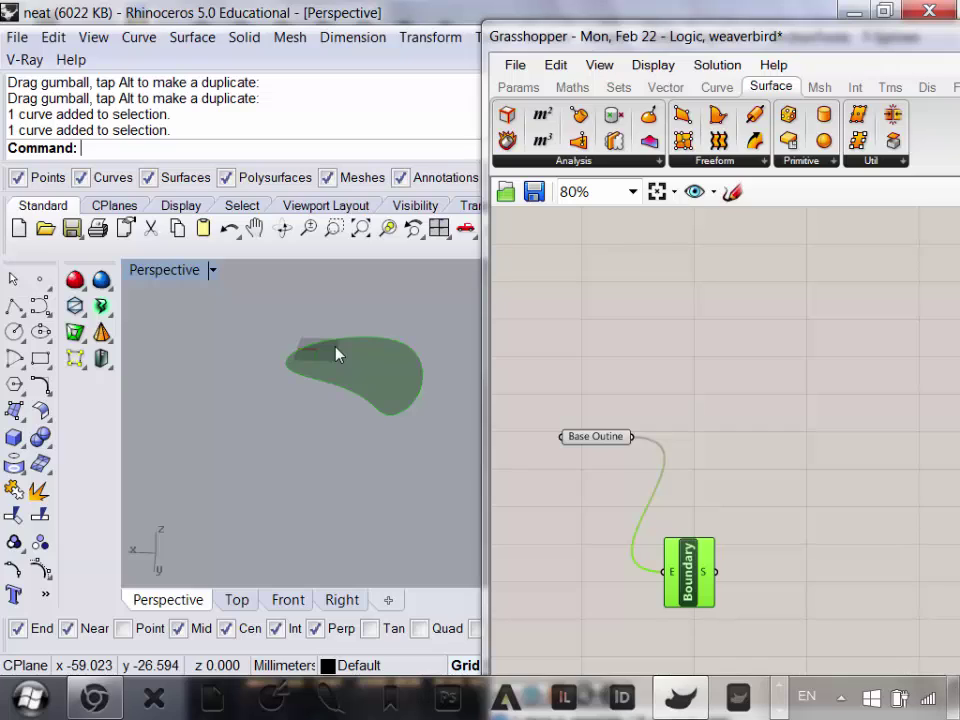
scroll(431, 403, up, 4)
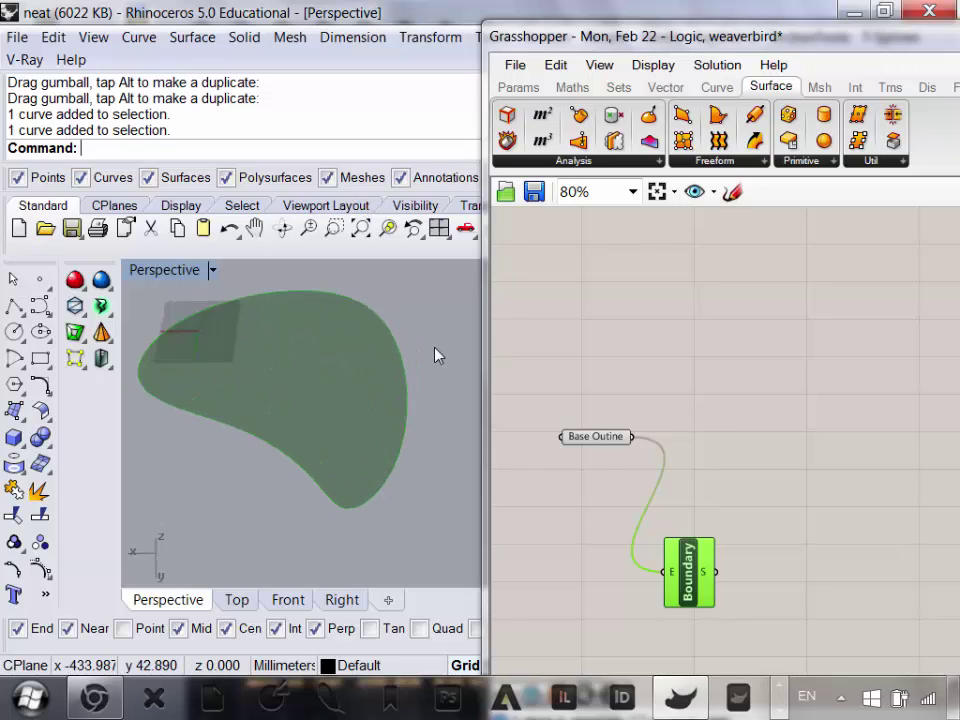
scroll(360, 390, down, 3)
scroll(362, 388, down, 4)
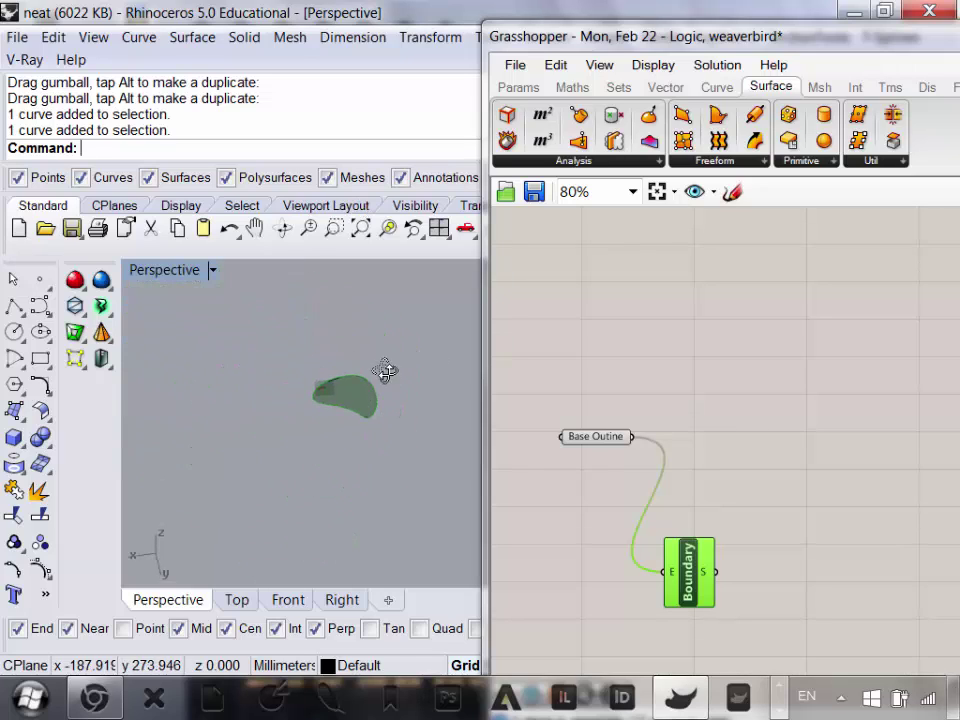
scroll(380, 378, up, 4)
scroll(360, 447, down, 4)
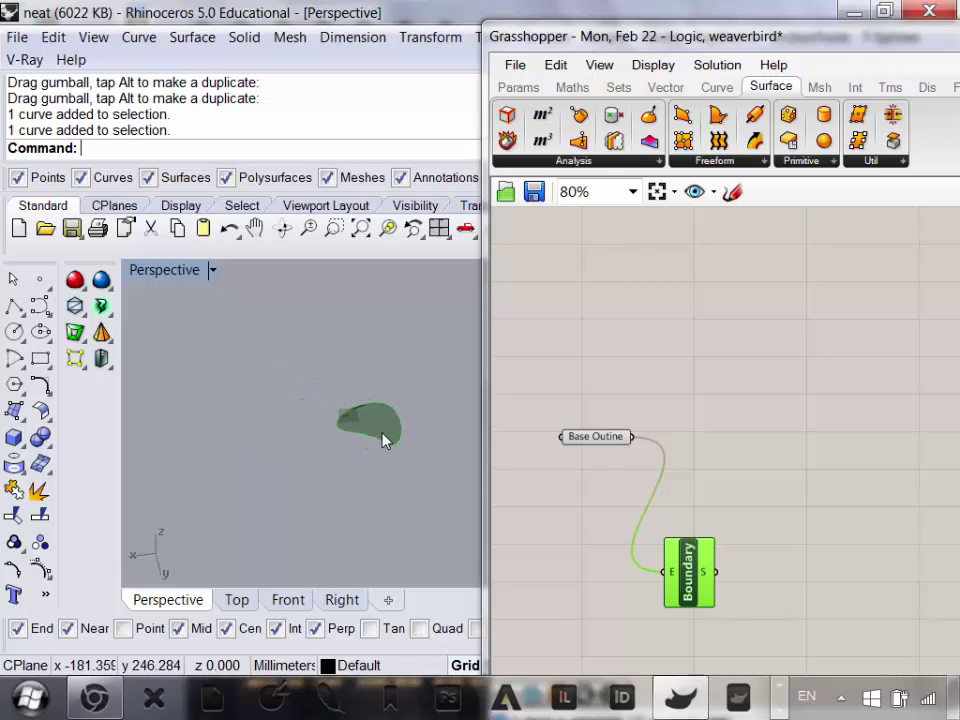
scroll(386, 439, up, 2)
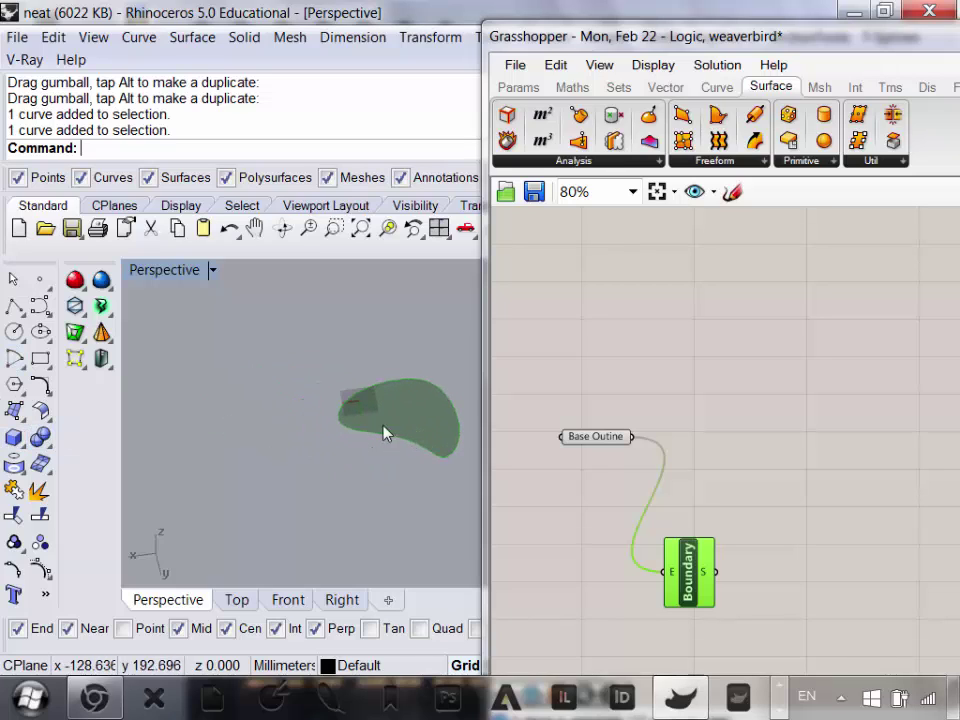
- Draw a wide corner-to-corner rectangle on the empty ground beside the previewed outline surface
click(40, 358)
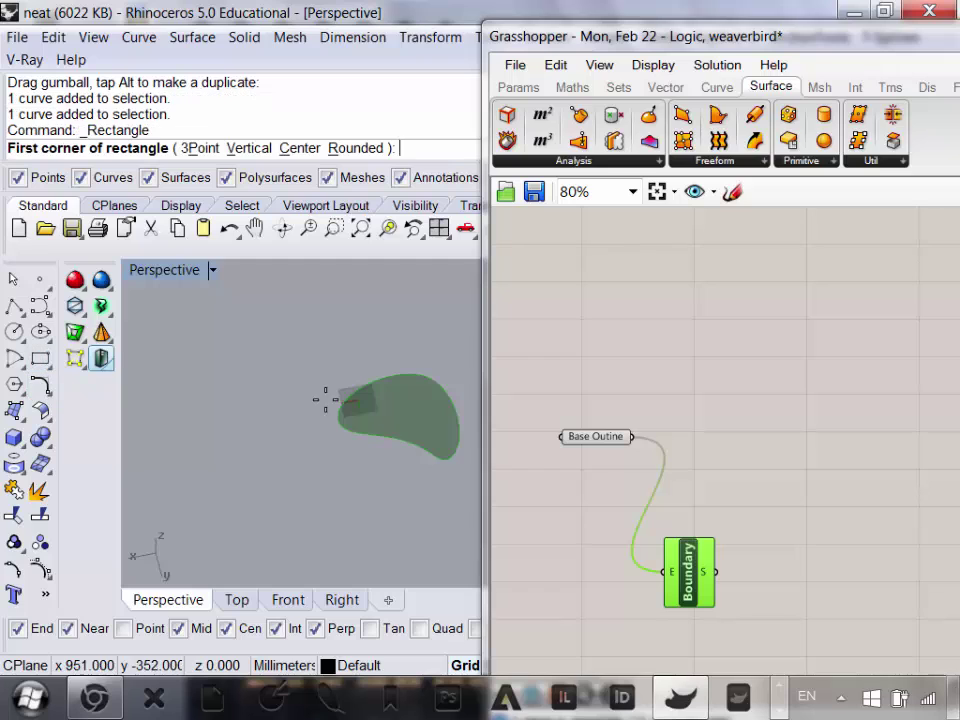
click(230, 452)
click(465, 505)
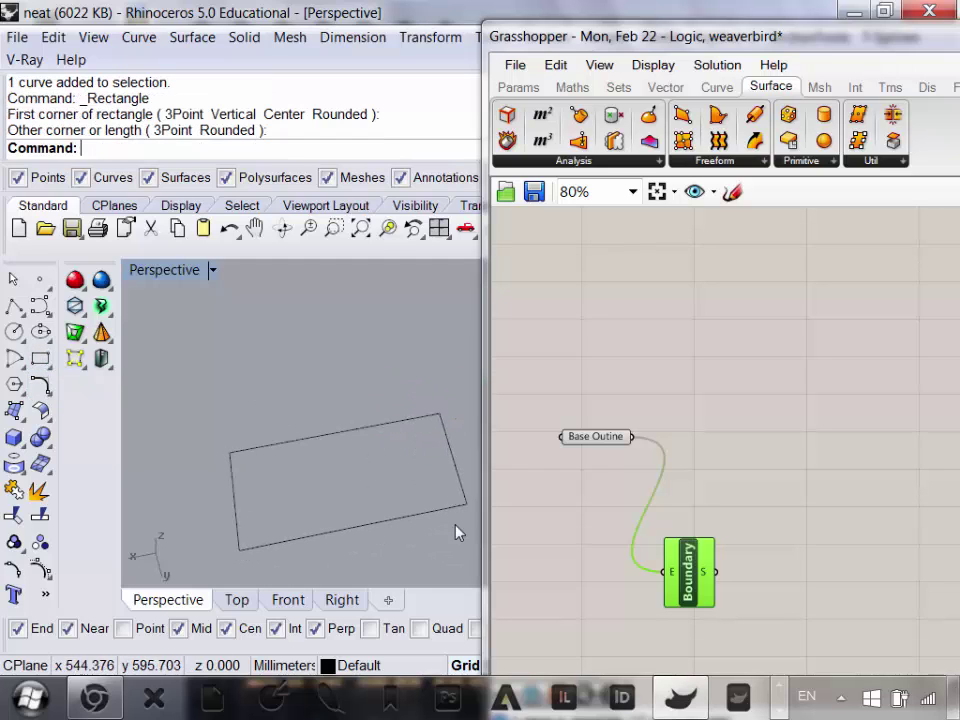
- Create a planar surface from the rectangle with the Planar Curves command
click(452, 508)
shift+right_drag(452, 508, 345, 447)
click(195, 38)
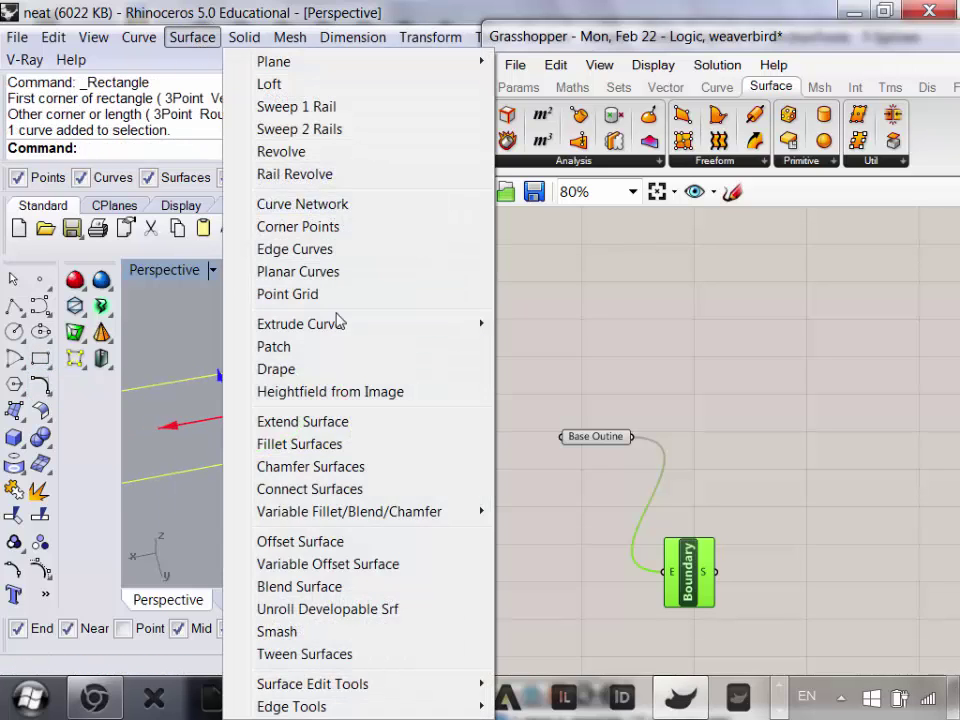
click(310, 273)
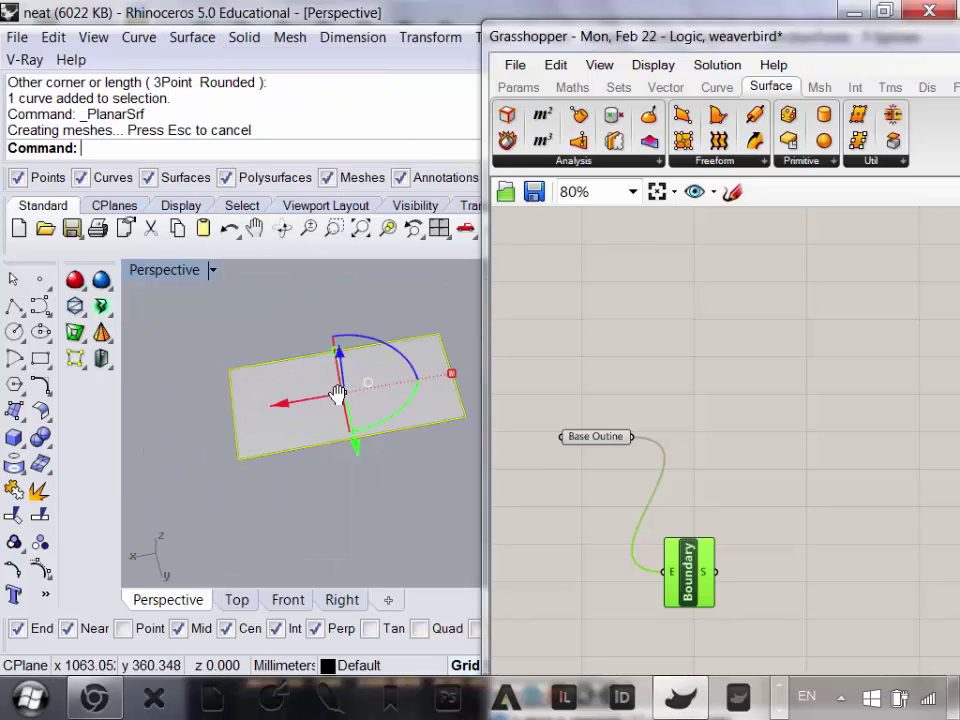
scroll(306, 440, down, 4)
scroll(325, 437, up, 6)
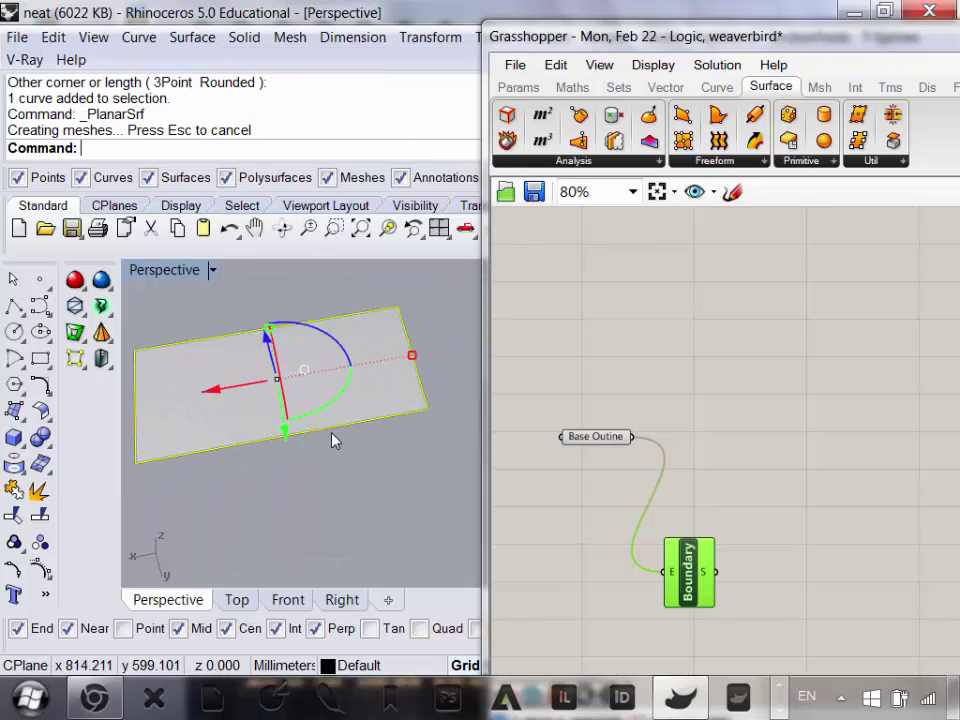
- Delete the rectangle curve and select the planar surface it bounded
key(Delete)
click(354, 387)
scroll(335, 400, down, 6)
scroll(322, 407, up, 7)
right_drag(296, 388, 287, 415)
scroll(328, 410, down, 6)
scroll(324, 416, up, 2)
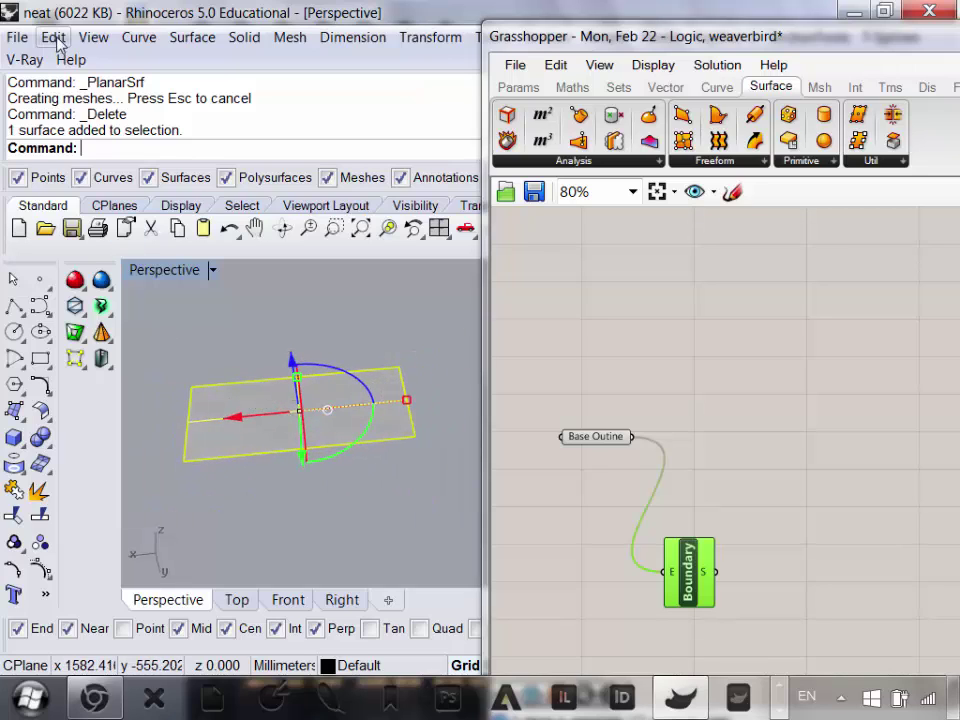
- Narrow the Grasshopper window and rebuild the selected planar surface, keeping the Rebuild settings as offered
drag(485, 272, 668, 272)
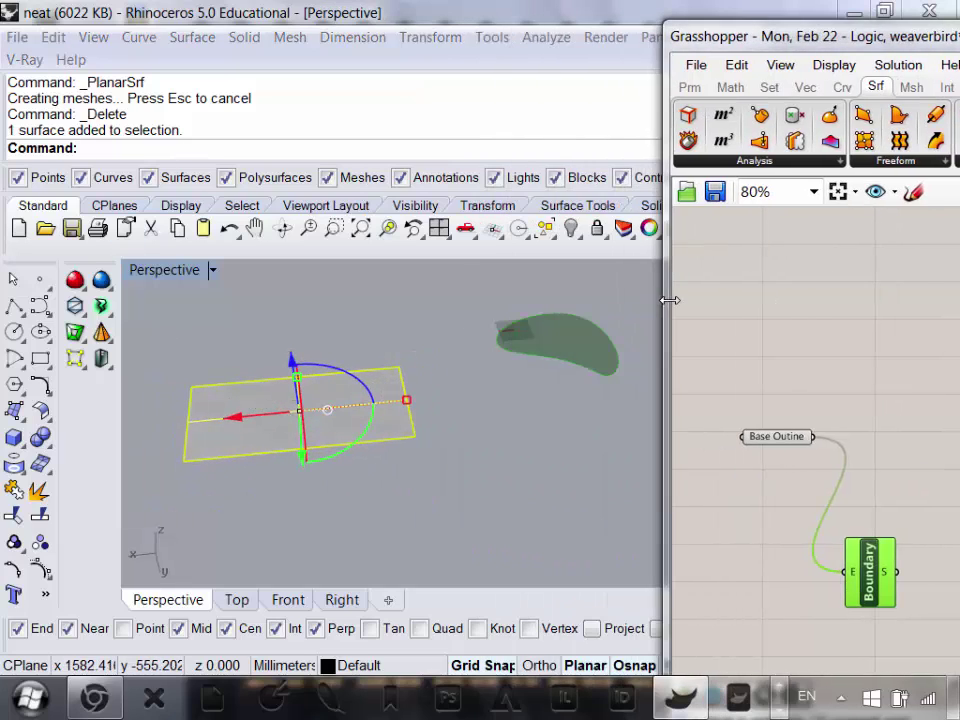
click(580, 206)
click(437, 232)
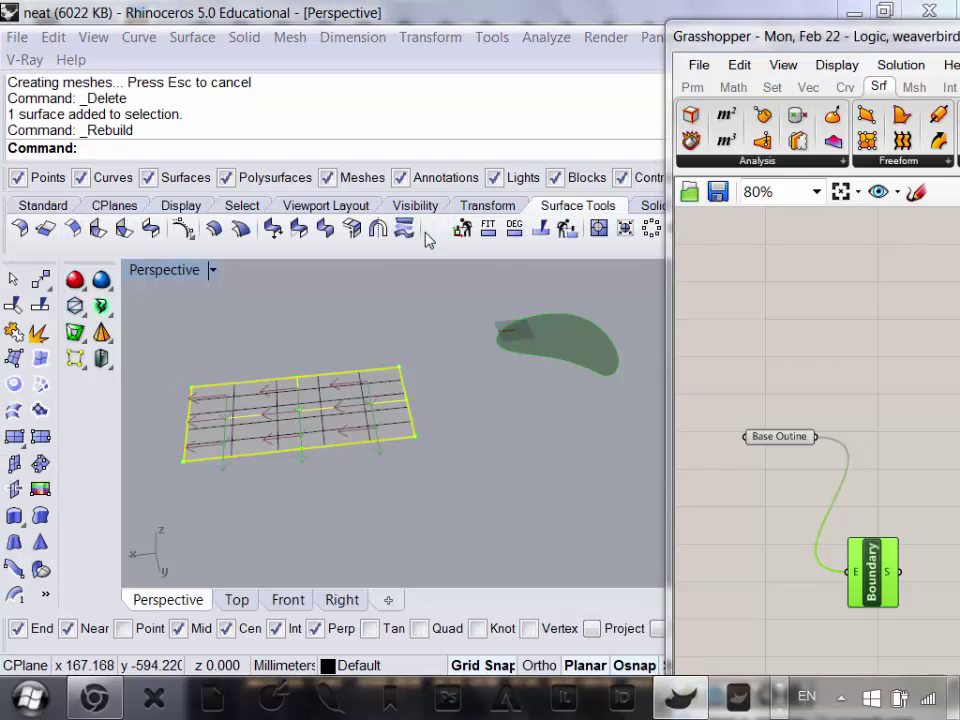
click(767, 646)
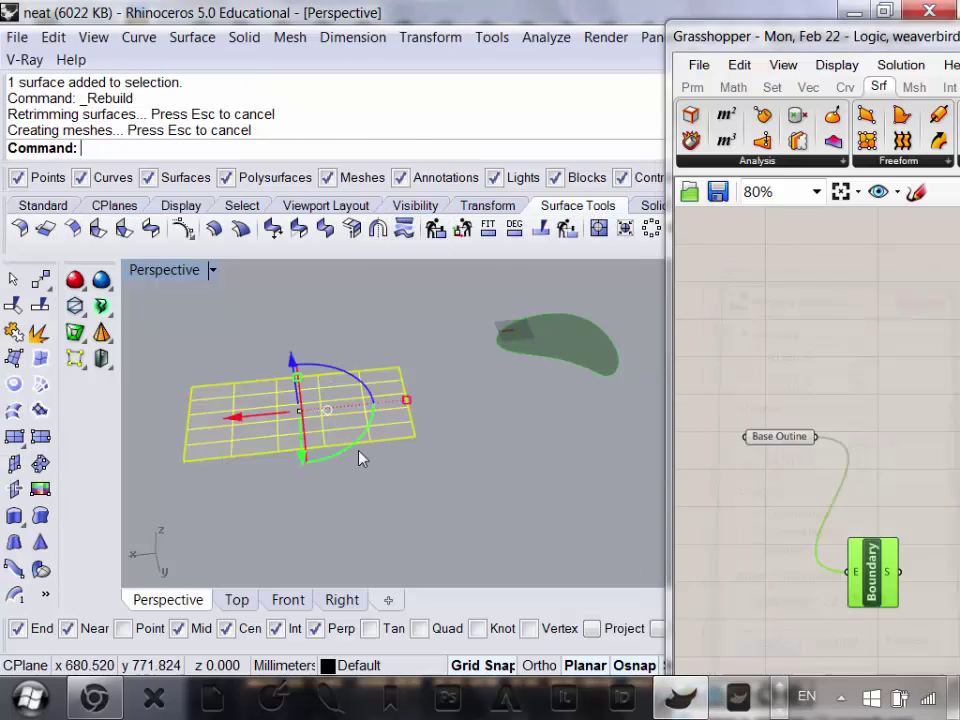
scroll(349, 443, up, 1)
scroll(350, 437, down, 3)
scroll(349, 438, up, 2)
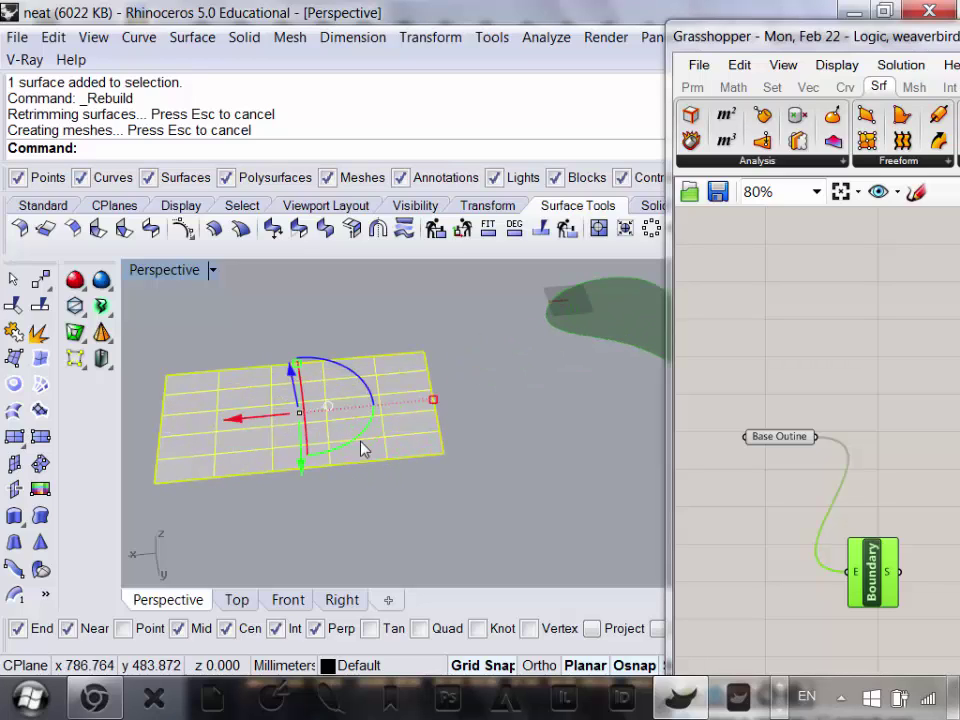
scroll(360, 486, up, 2)
scroll(350, 440, down, 3)
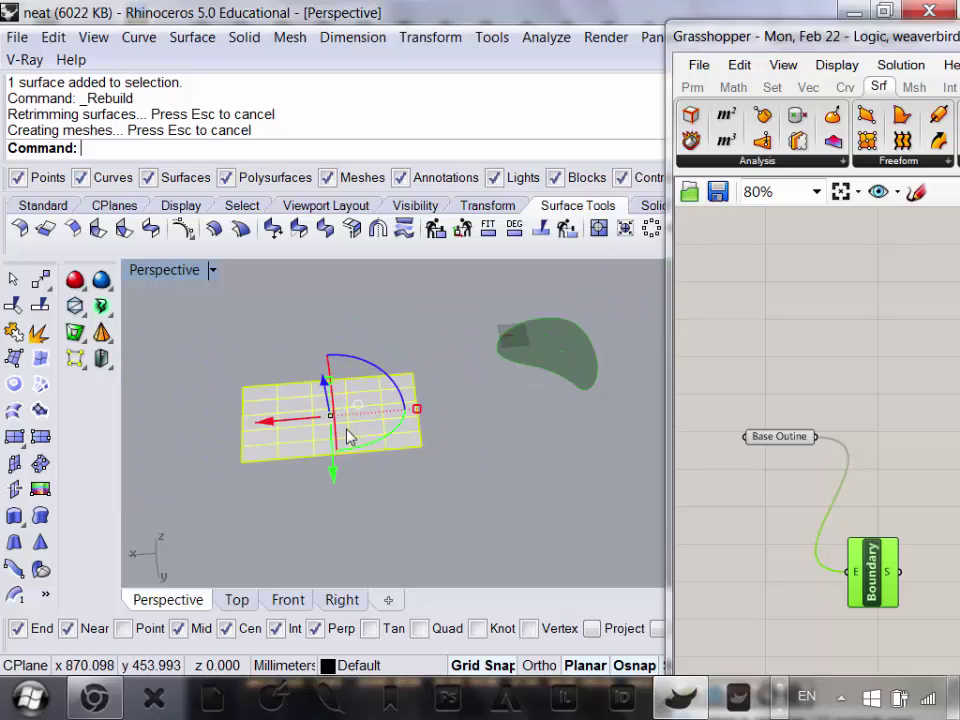
scroll(370, 445, up, 3)
- Reselect the rebuilt rectangular surface and turn on its control points
key(Escape)
click(392, 453)
scroll(395, 452, down, 3)
scroll(392, 430, up, 2)
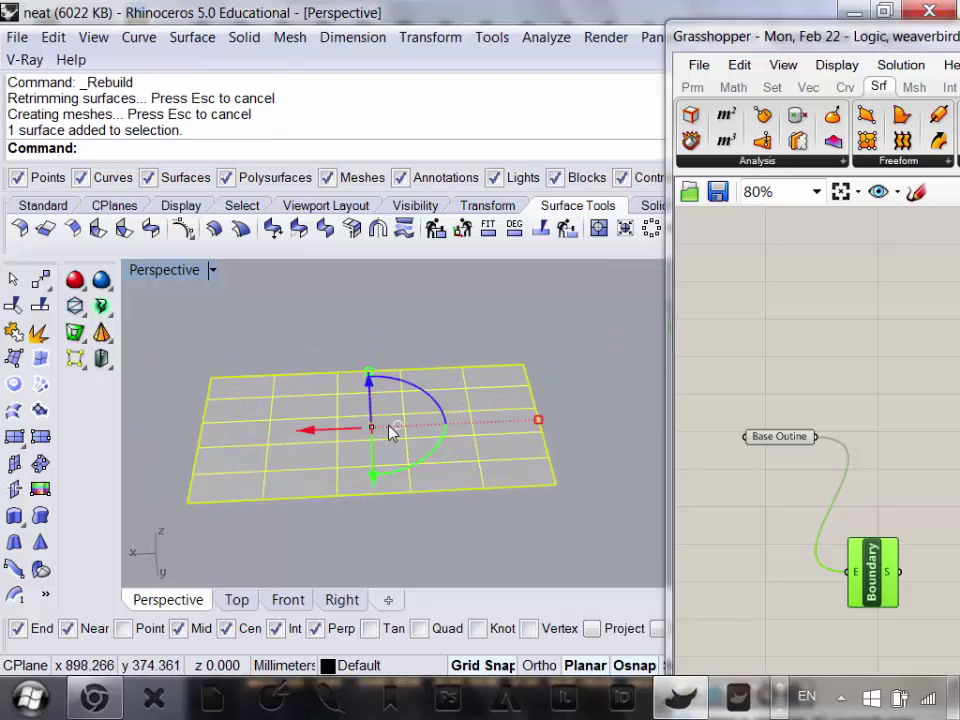
scroll(390, 430, down, 2)
click(78, 59)
click(93, 37)
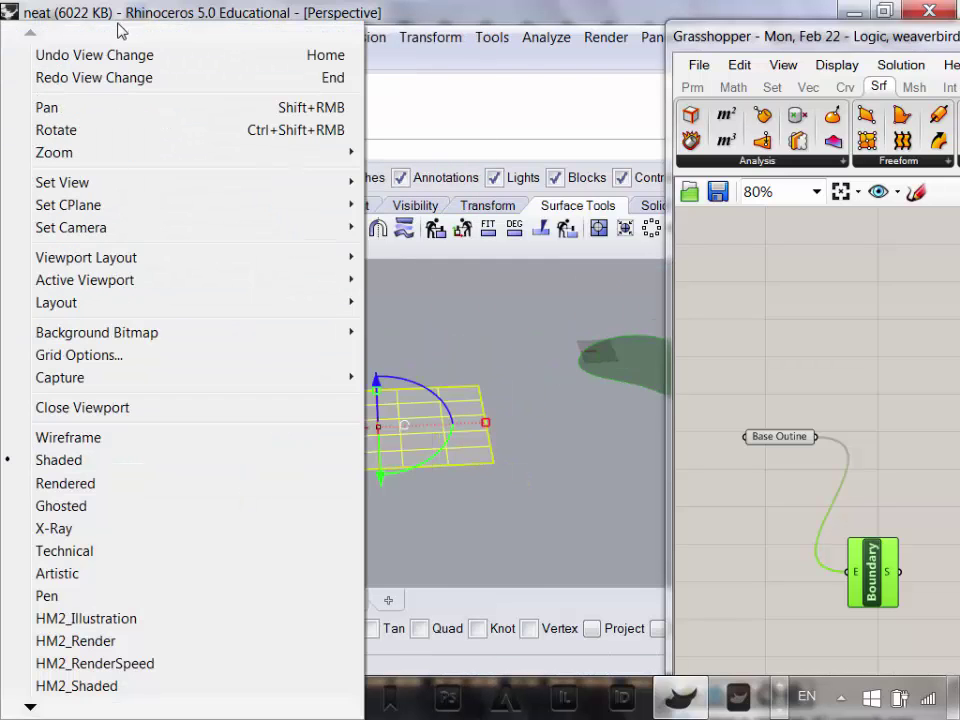
click(170, 8)
click(53, 37)
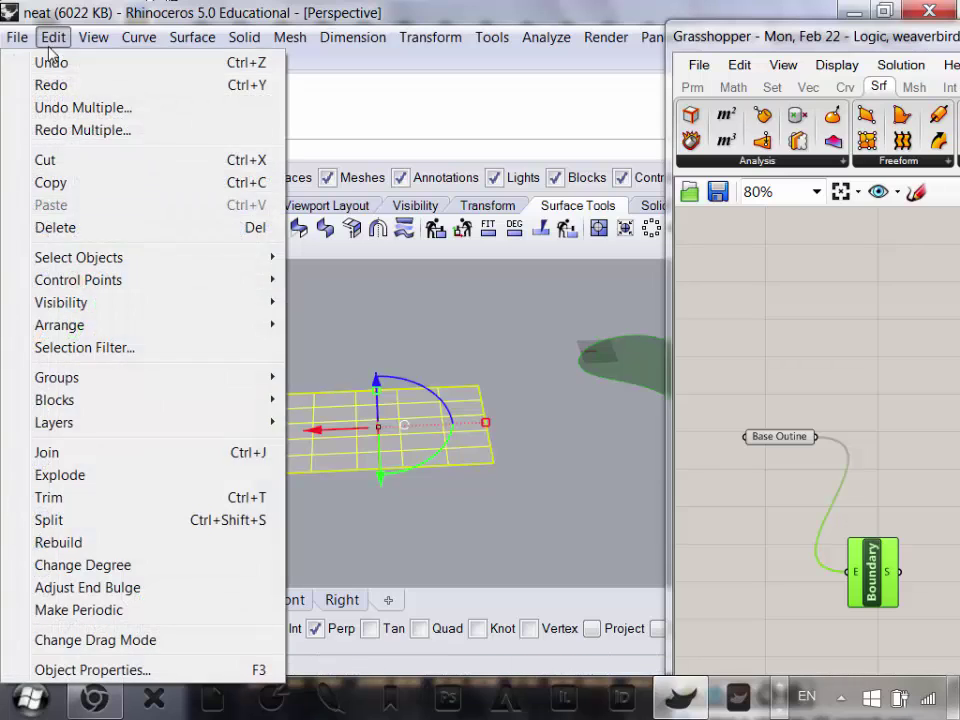
mouse_move(271, 288)
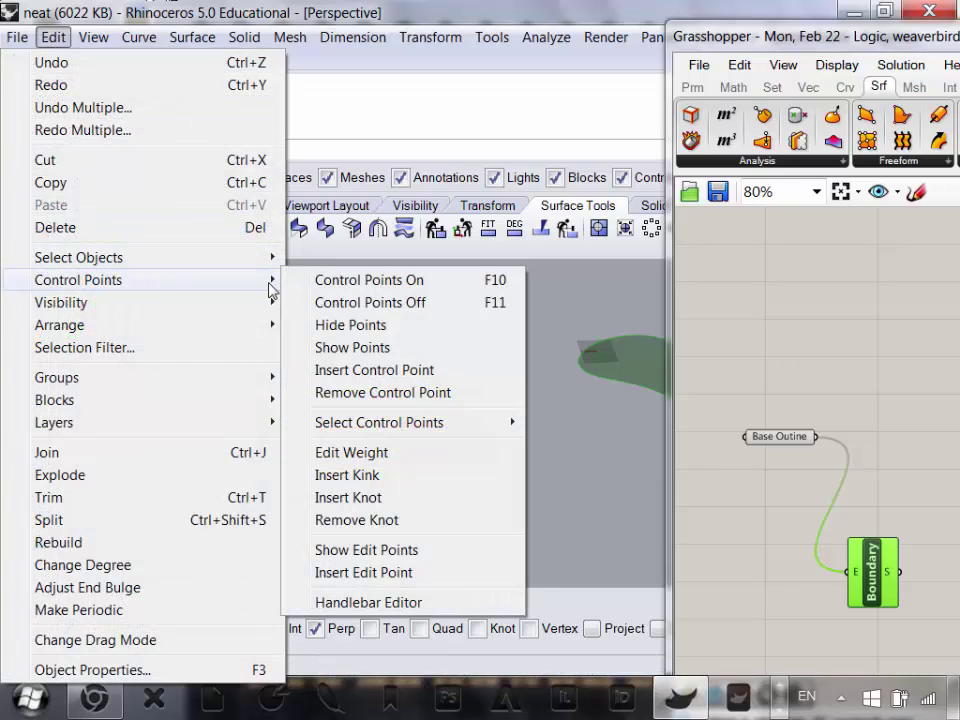
click(398, 281)
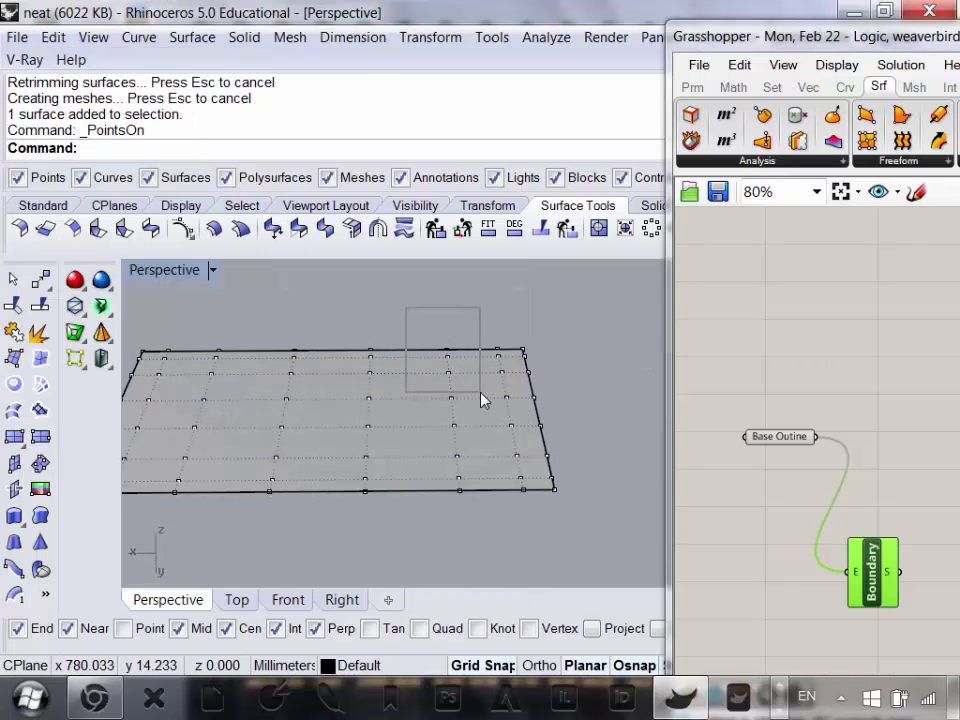
- Raise the group of control points on the far long edge, near one corner, into a tall peak
drag(480, 392, 480, 393)
scroll(459, 411, down, 6)
right_drag(459, 411, 495, 363)
drag(465, 338, 466, 267)
- Raise the eight control points at the opposite short end of the surface into a second hump
right_drag(368, 378, 324, 414)
scroll(318, 415, up, 6)
drag(185, 365, 299, 489)
scroll(294, 486, down, 4)
right_drag(293, 485, 281, 406)
drag(263, 354, 256, 281)
- Raise four control points on the far long edge, midway between the two humps, into another peak
right_drag(407, 334, 410, 393)
scroll(397, 486, up, 4)
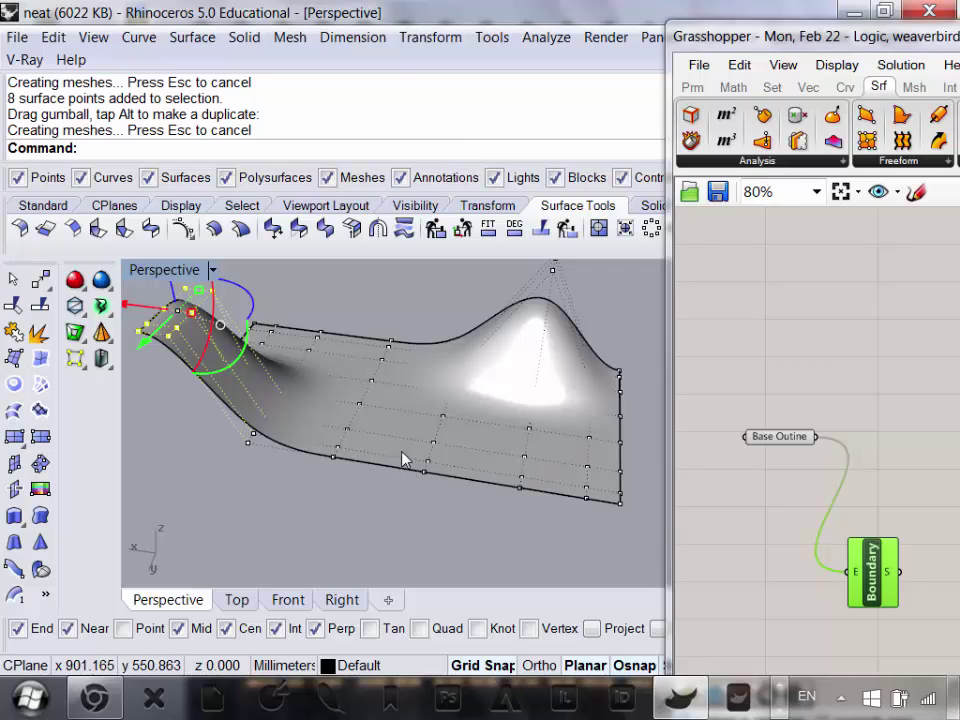
right_drag(403, 456, 384, 437)
scroll(386, 437, up, 2)
drag(379, 332, 468, 436)
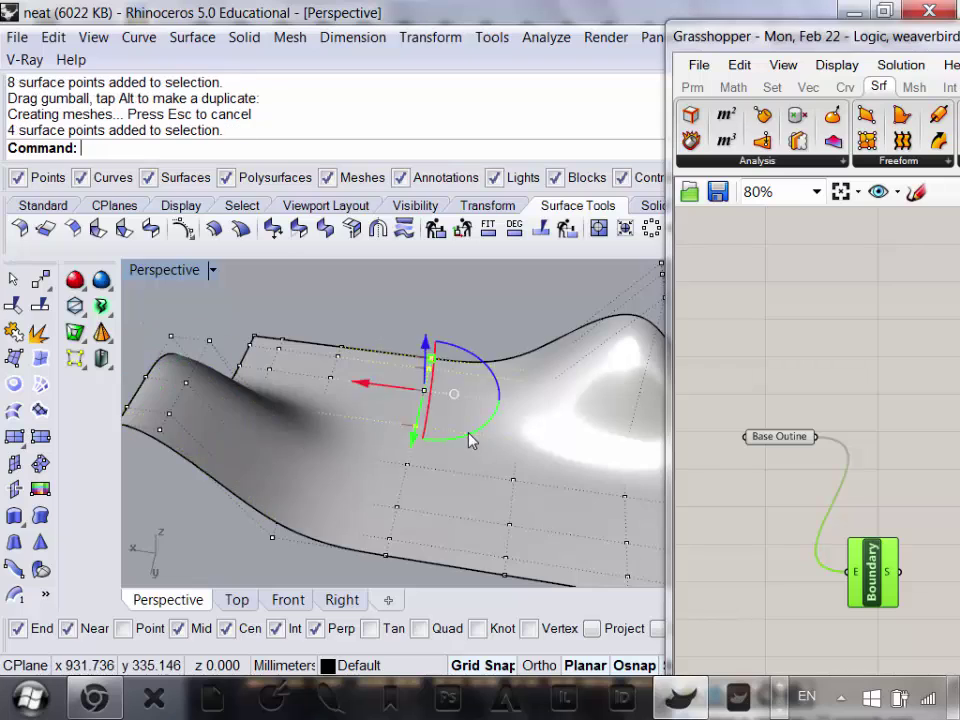
scroll(469, 437, down, 6)
right_drag(468, 435, 441, 366)
drag(441, 366, 441, 295)
- Pull six control points on the near long edge downward to form a deep dip
scroll(413, 337, down, 7)
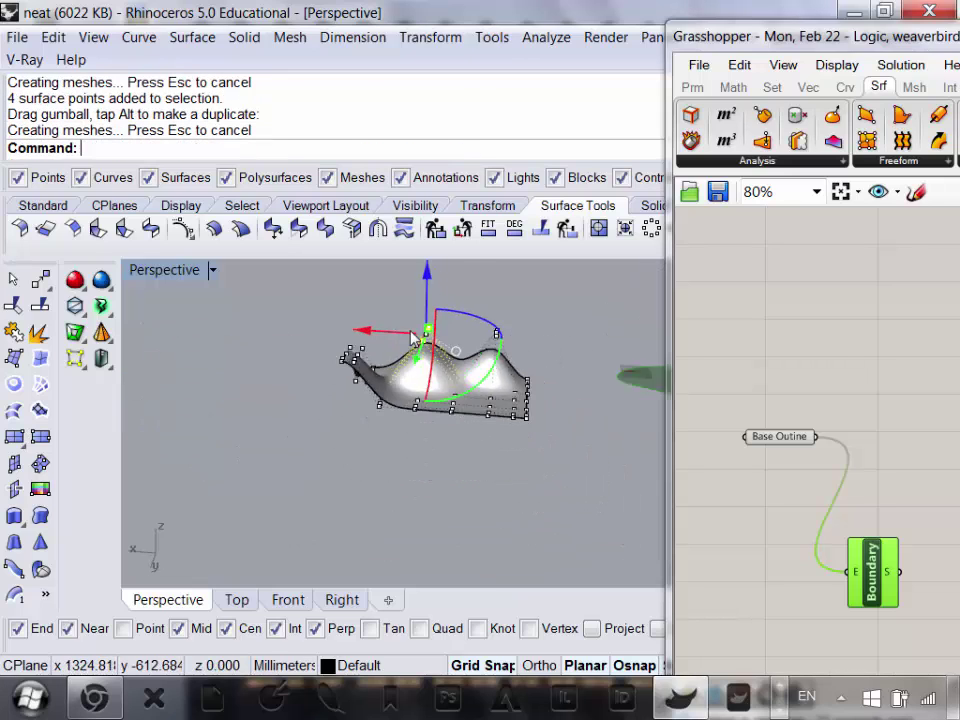
right_drag(415, 340, 429, 428)
scroll(473, 392, up, 7)
drag(427, 463, 370, 405)
scroll(380, 412, down, 3)
right_drag(377, 412, 381, 371)
scroll(381, 371, up, 7)
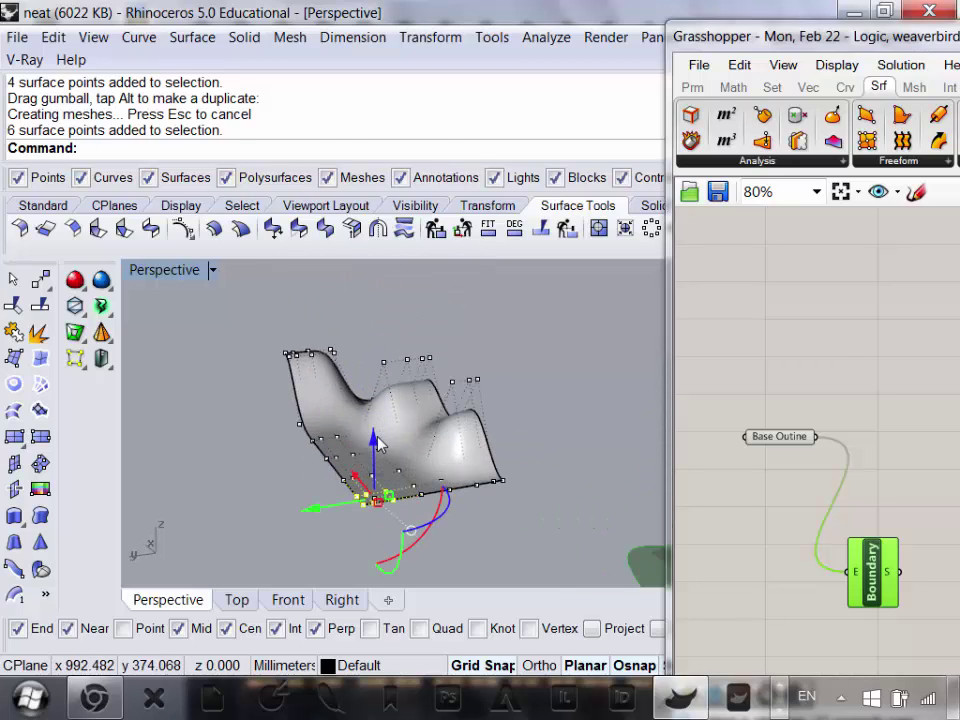
drag(379, 443, 384, 504)
- Deselect the lowered points and turn off the control points of the deformed surface
scroll(388, 500, down, 6)
right_drag(390, 507, 431, 531)
scroll(452, 512, up, 6)
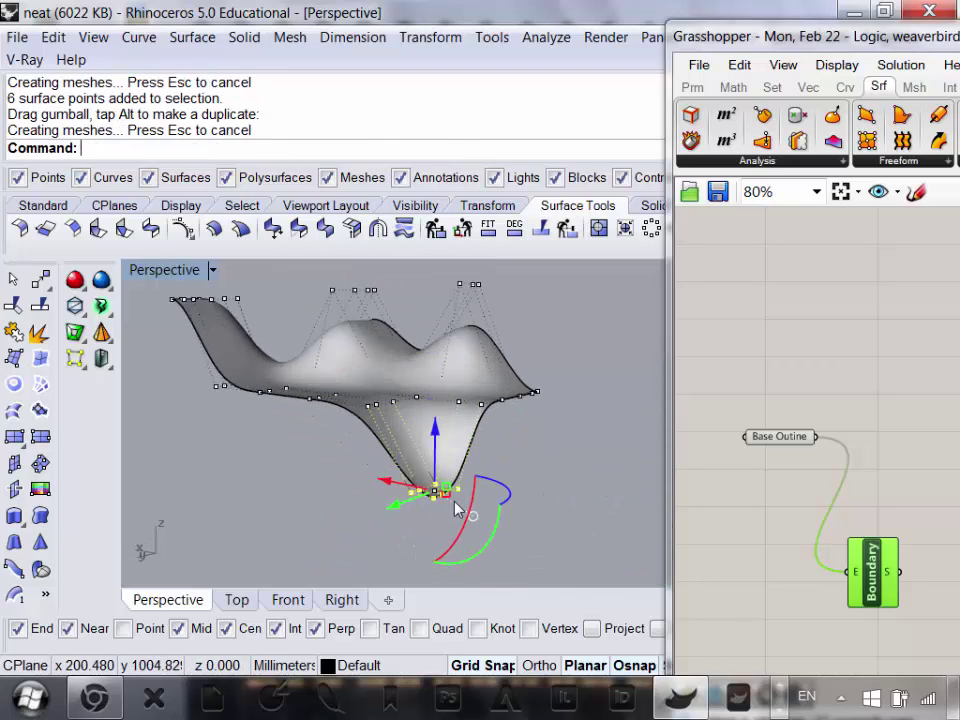
key(Escape)
key(Escape)
scroll(508, 469, down, 7)
right_drag(508, 469, 467, 508)
- Duplicate the deformed surface along the X axis, placing the copy just beside the original, and deselect it
scroll(463, 507, up, 3)
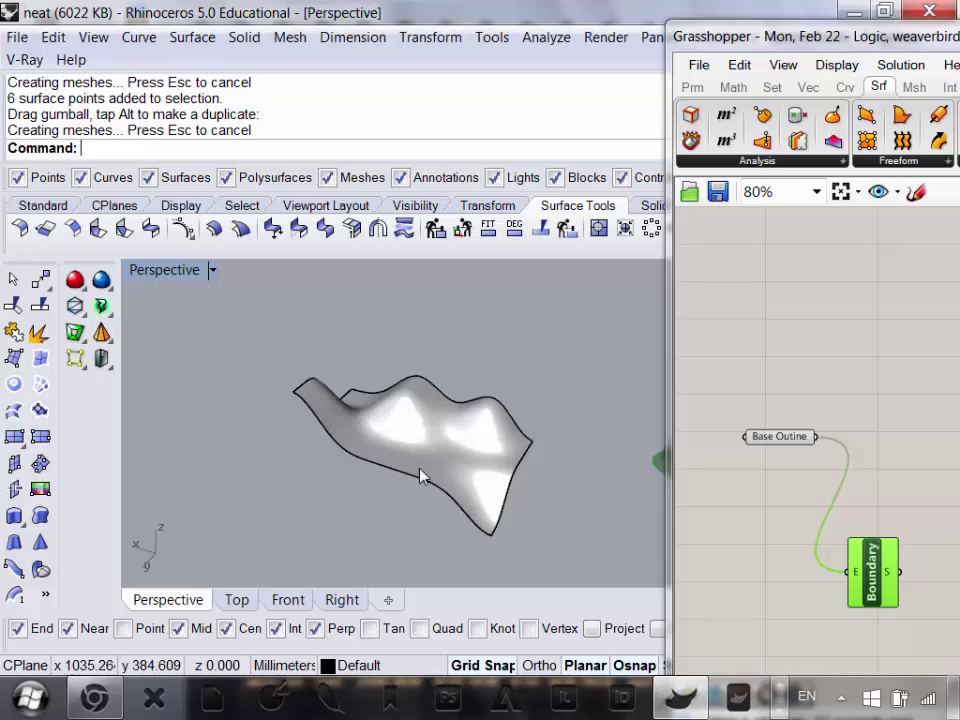
scroll(430, 478, up, 2)
click(456, 482)
scroll(375, 420, down, 4)
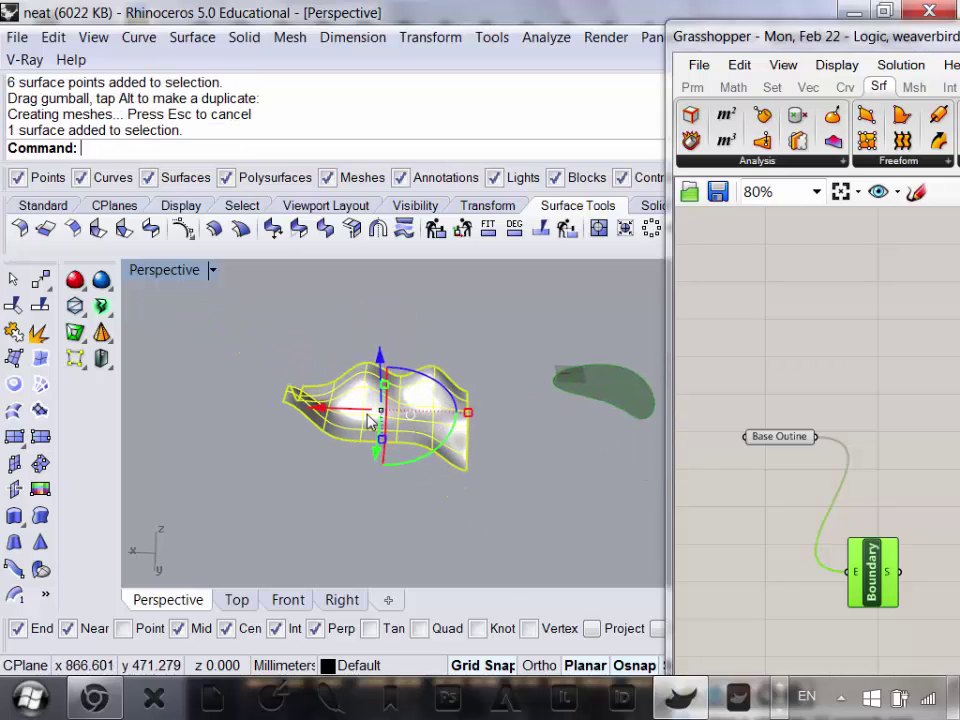
scroll(371, 427, down, 6)
scroll(336, 421, up, 4)
alt+drag(338, 420, 172, 413)
click(413, 548)
shift+right_drag(358, 510, 417, 510)
scroll(349, 438, up, 5)
scroll(350, 443, down, 3)
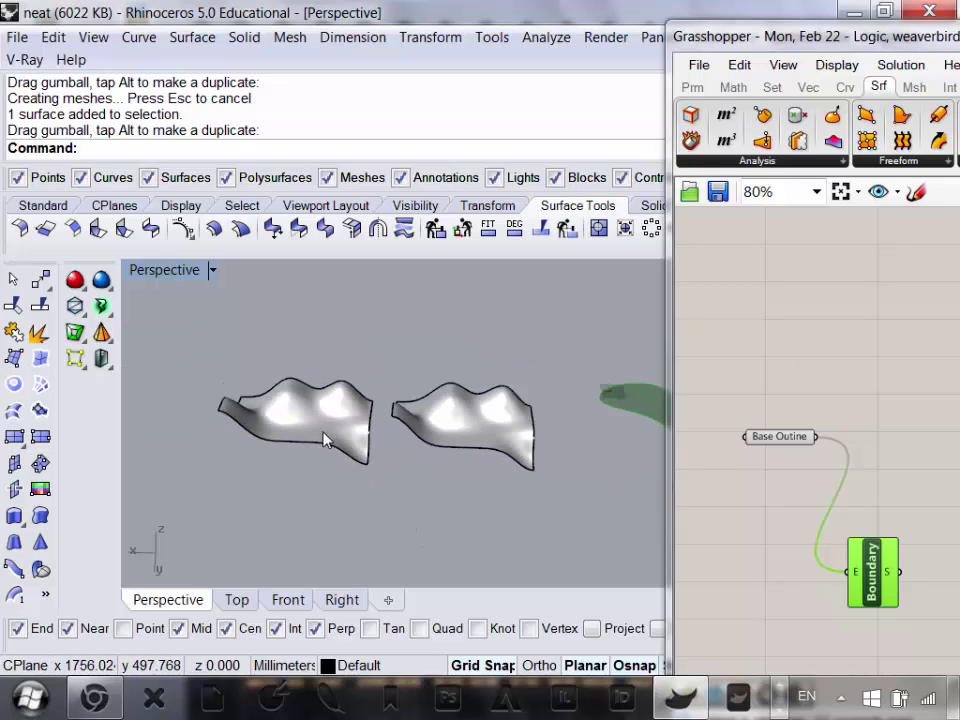
click(326, 439)
scroll(327, 445, up, 3)
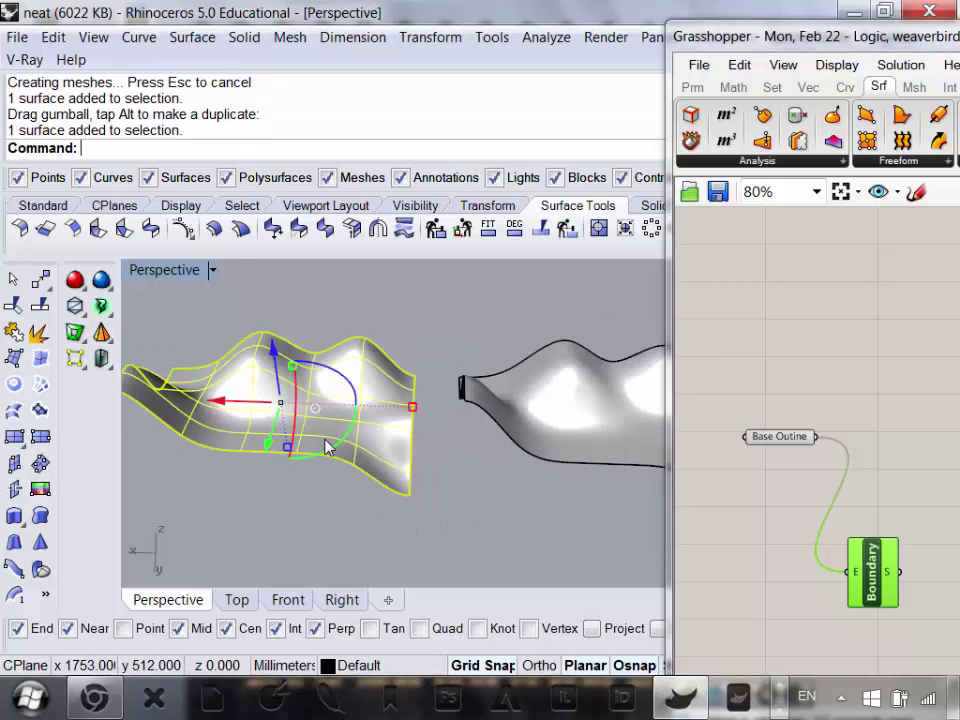
click(94, 37)
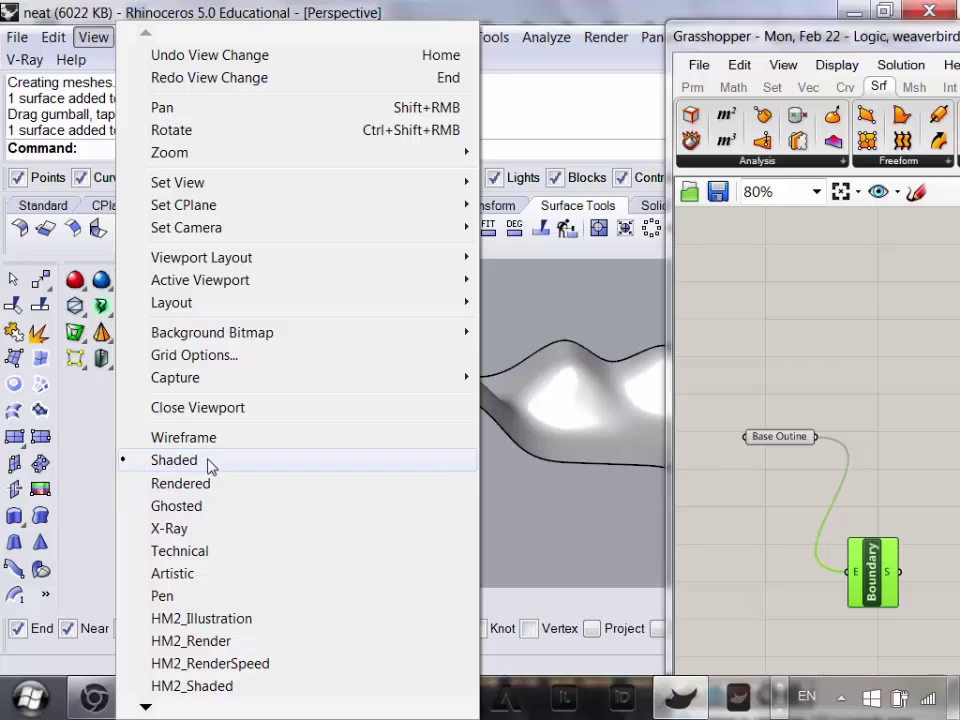
click(498, 478)
right_drag(413, 471, 355, 441)
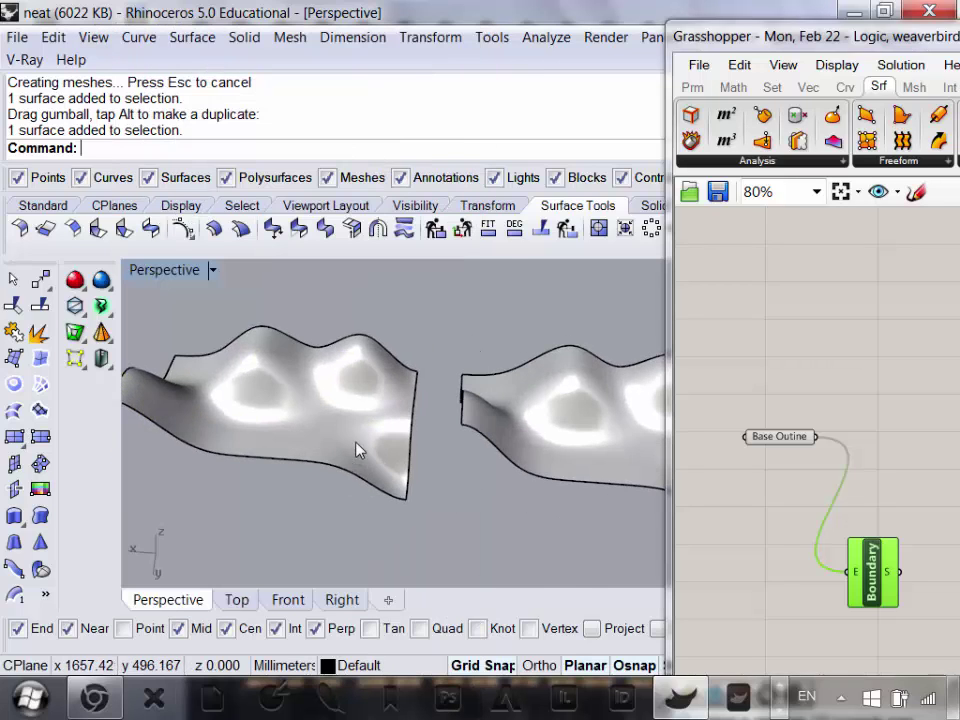
- Start converting the copied surface to a mesh, preview it at the fewest-polygons setting and examine its facets
scroll(358, 452, down, 3)
click(358, 455)
scroll(358, 458, up, 3)
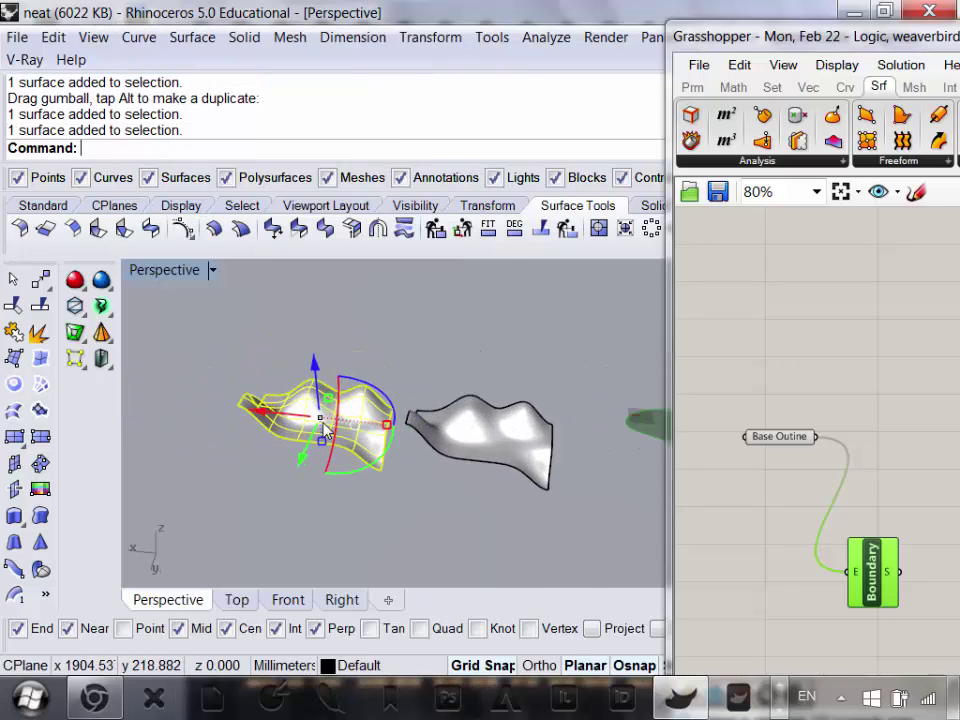
click(190, 37)
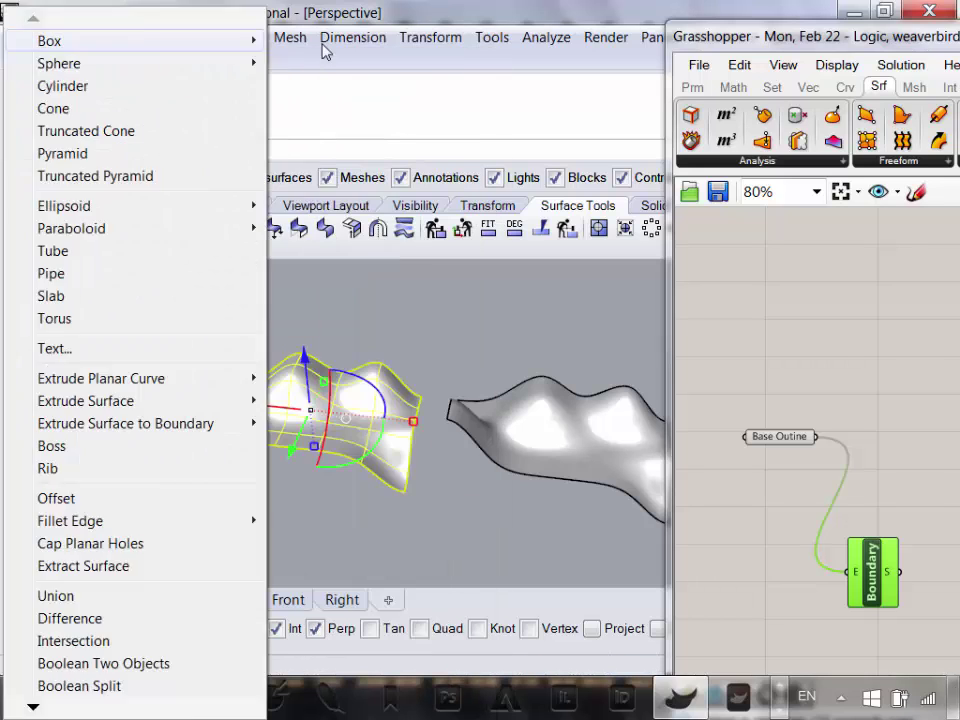
mouse_move(300, 39)
click(170, 63)
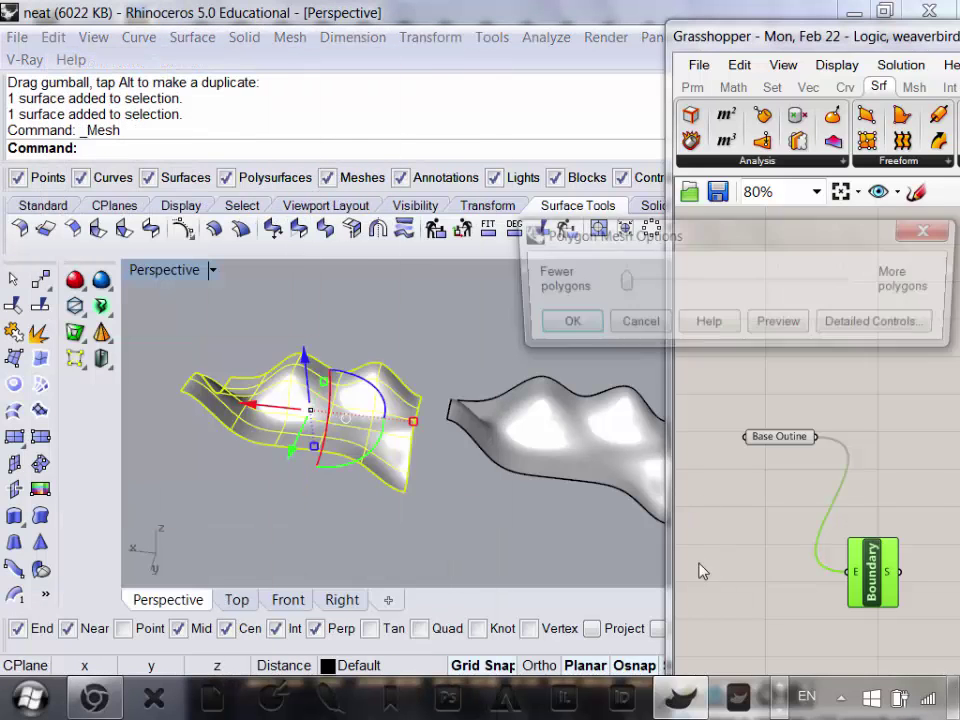
click(780, 324)
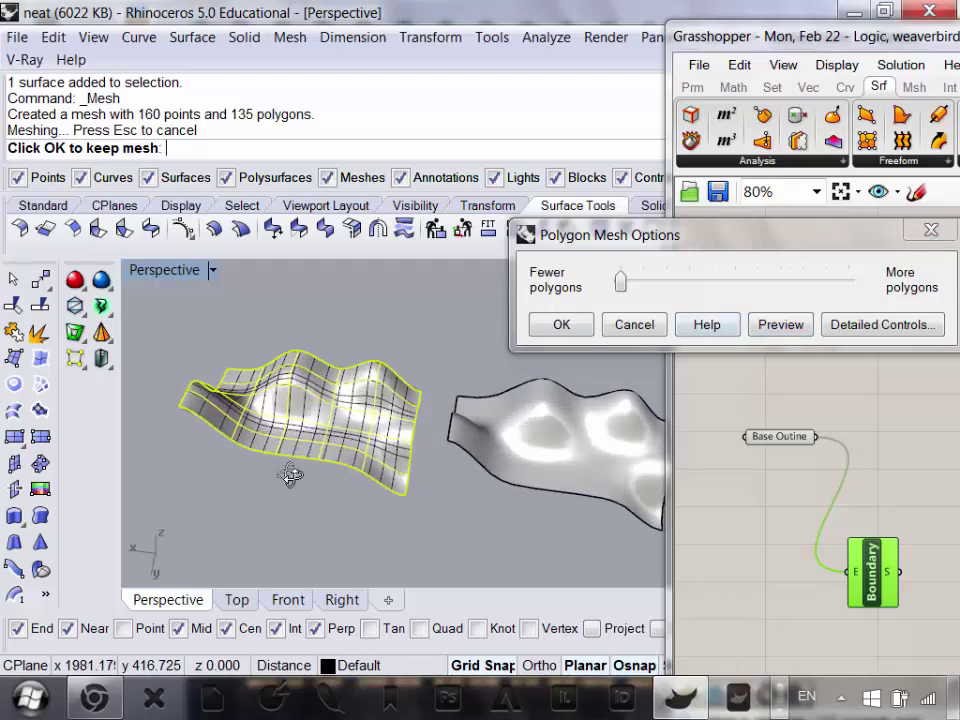
scroll(320, 420, up, 5)
right_drag(317, 371, 294, 317)
scroll(294, 317, up, 4)
scroll(323, 351, down, 6)
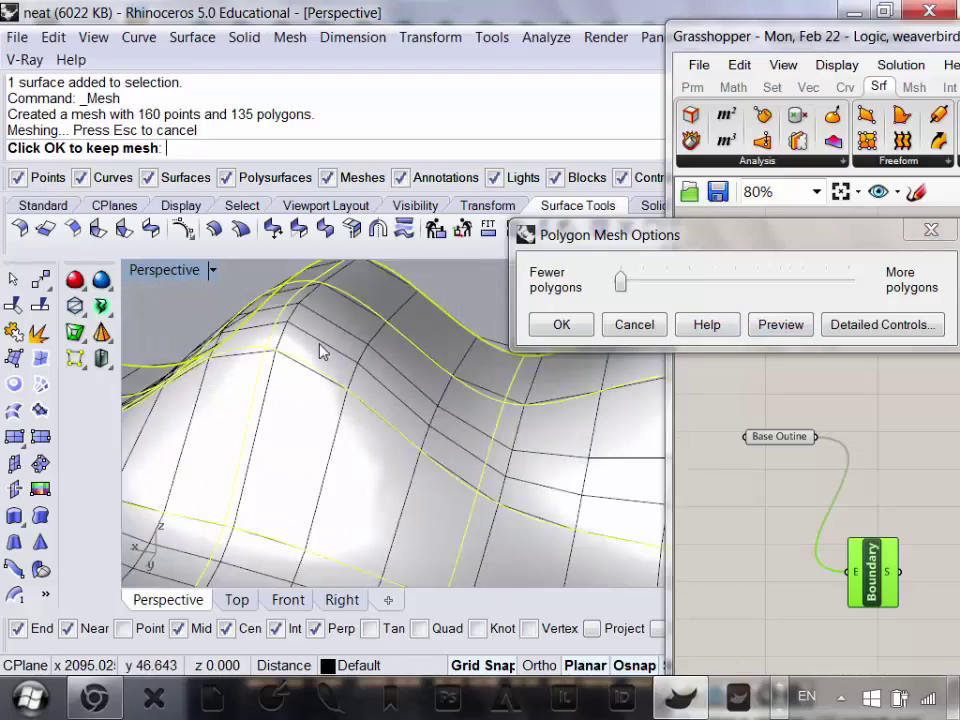
right_drag(325, 360, 425, 380)
- Raise the mesh density to slightly above the middle of the range, preview it and examine the denser facets
drag(621, 287, 746, 283)
click(780, 325)
right_drag(454, 374, 420, 360)
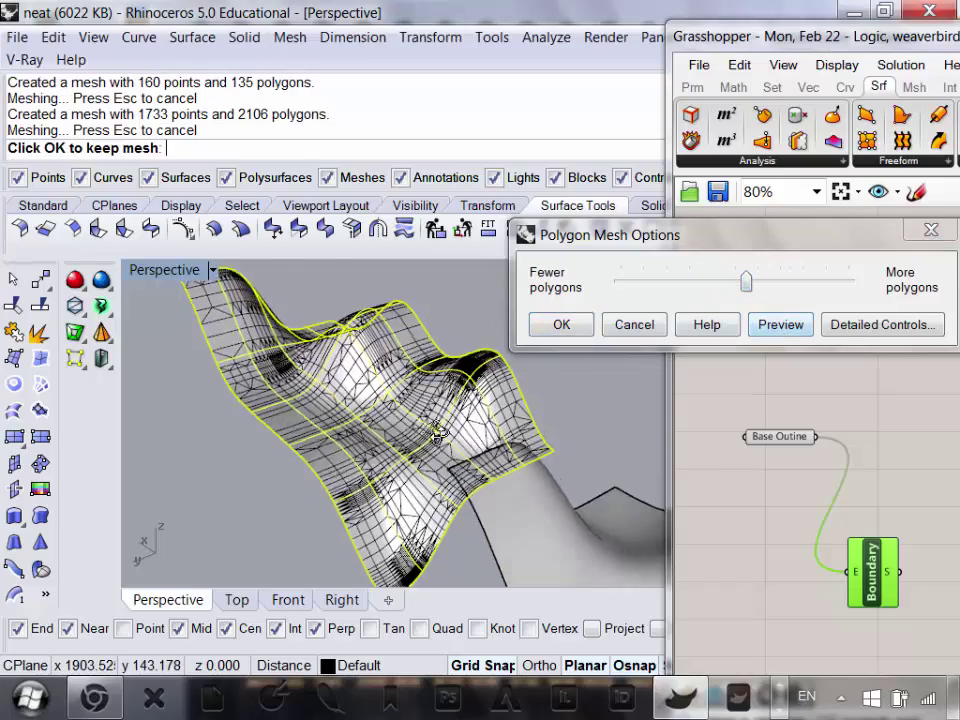
scroll(374, 344, up, 5)
mouse_move(454, 492)
right_down()
mouse_move(274, 392)
mouse_move(386, 474)
mouse_move(460, 480)
right_up()
scroll(278, 396, down, 4)
scroll(480, 426, up, 5)
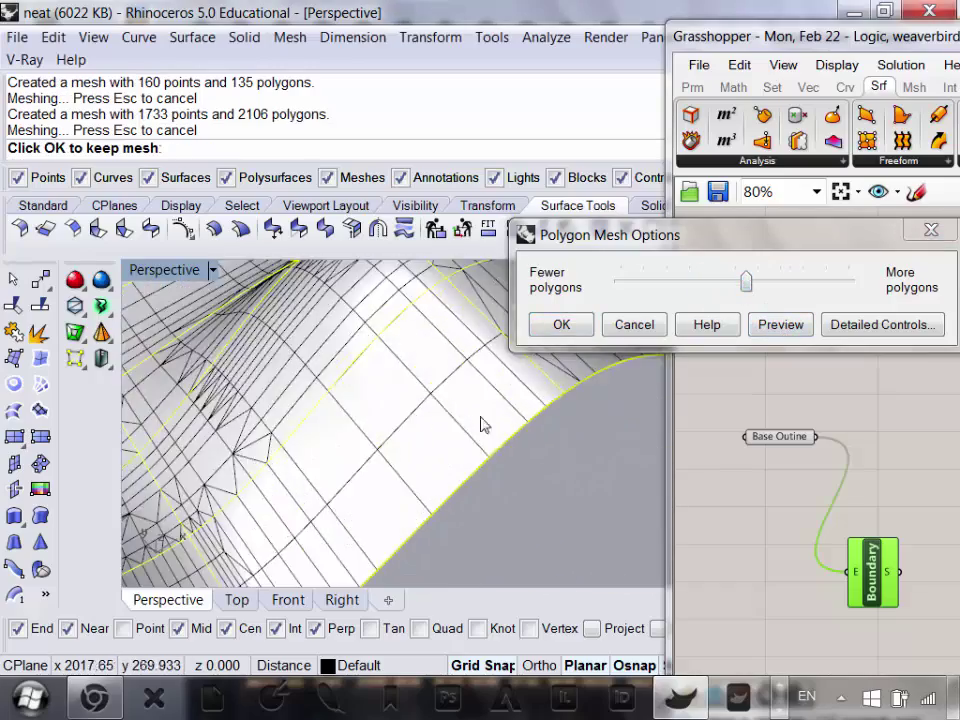
right_drag(482, 424, 356, 465)
scroll(265, 354, down, 4)
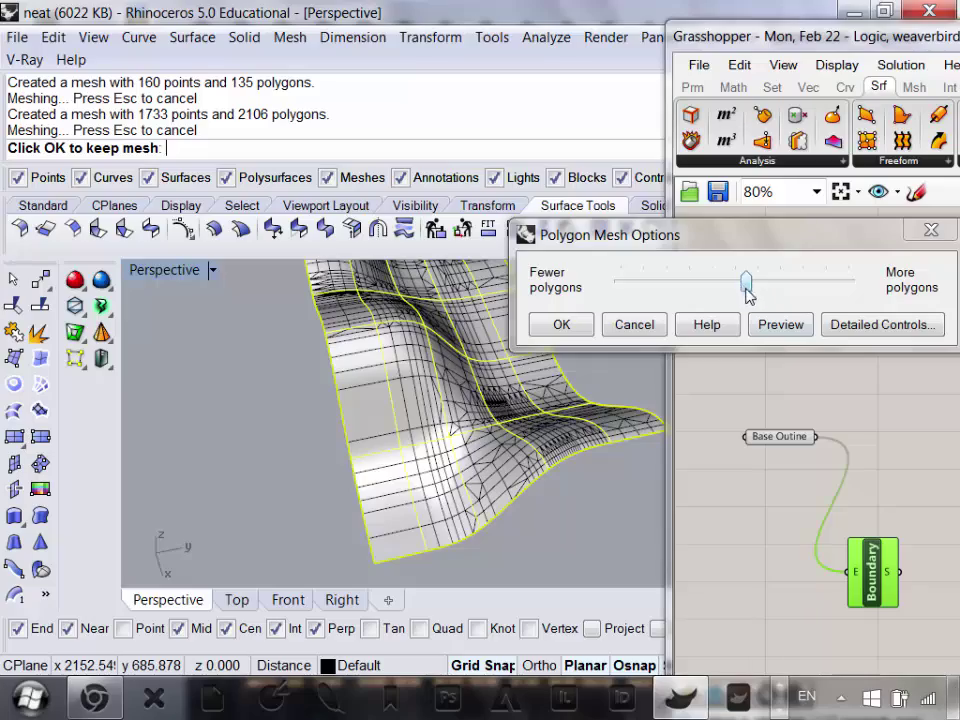
- Raise the mesh density close to the maximum, preview it and examine how closely the mesh follows the surface
drag(748, 290, 826, 296)
click(792, 327)
right_drag(471, 482, 534, 487)
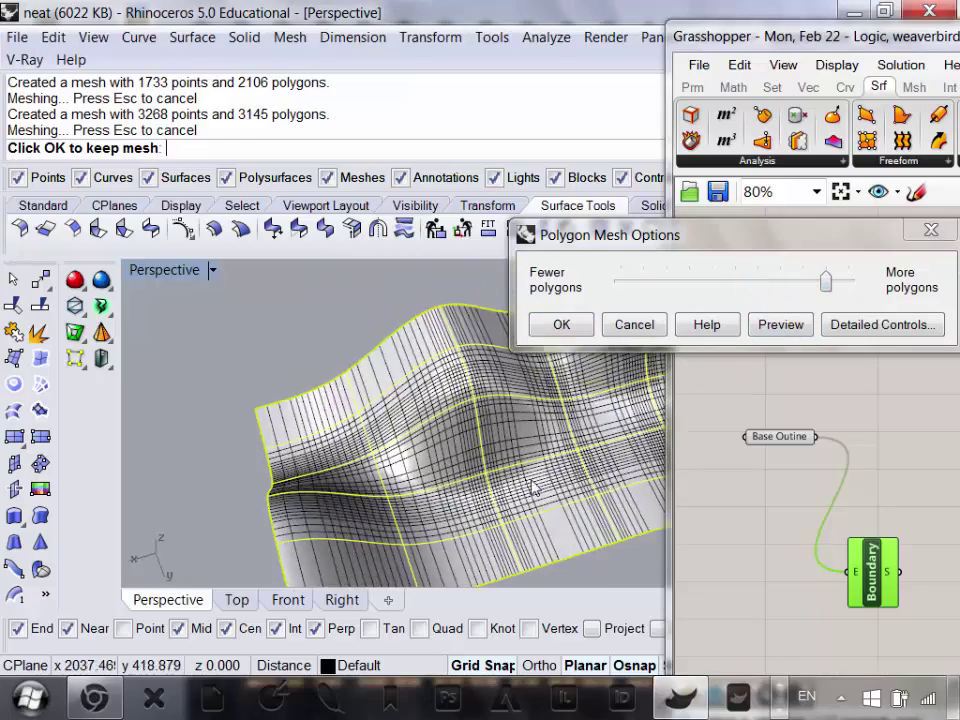
scroll(534, 487, up, 6)
right_drag(450, 425, 398, 354)
scroll(446, 424, up, 2)
right_drag(446, 430, 450, 522)
scroll(424, 488, down, 8)
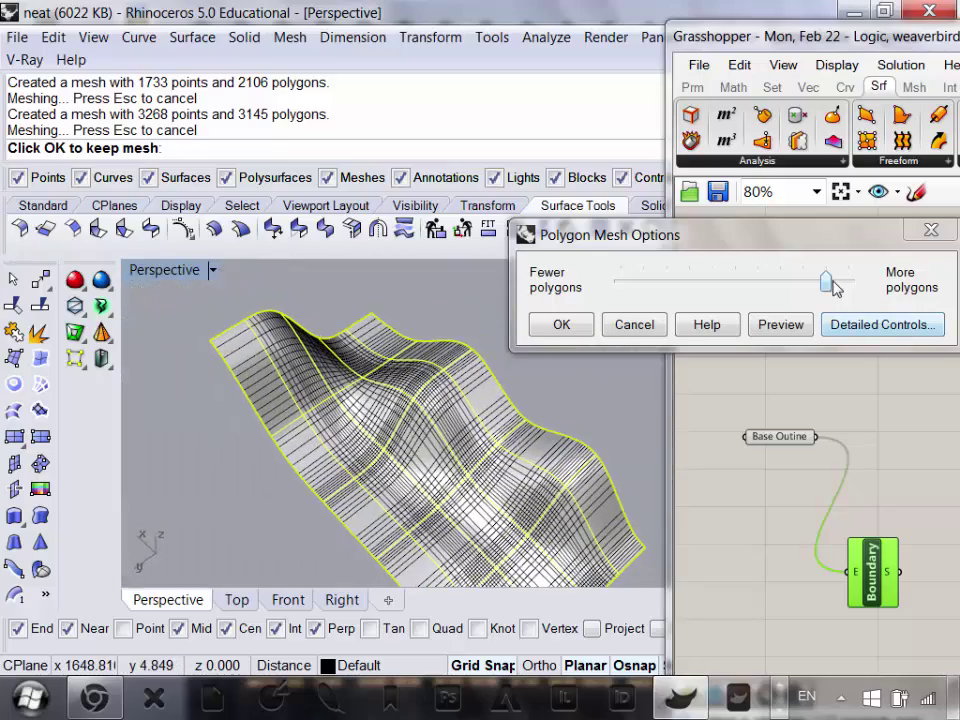
- Create the mesh from the copied surface at the fewest-polygons setting and select the resulting mesh
drag(833, 287, 621, 284)
click(789, 326)
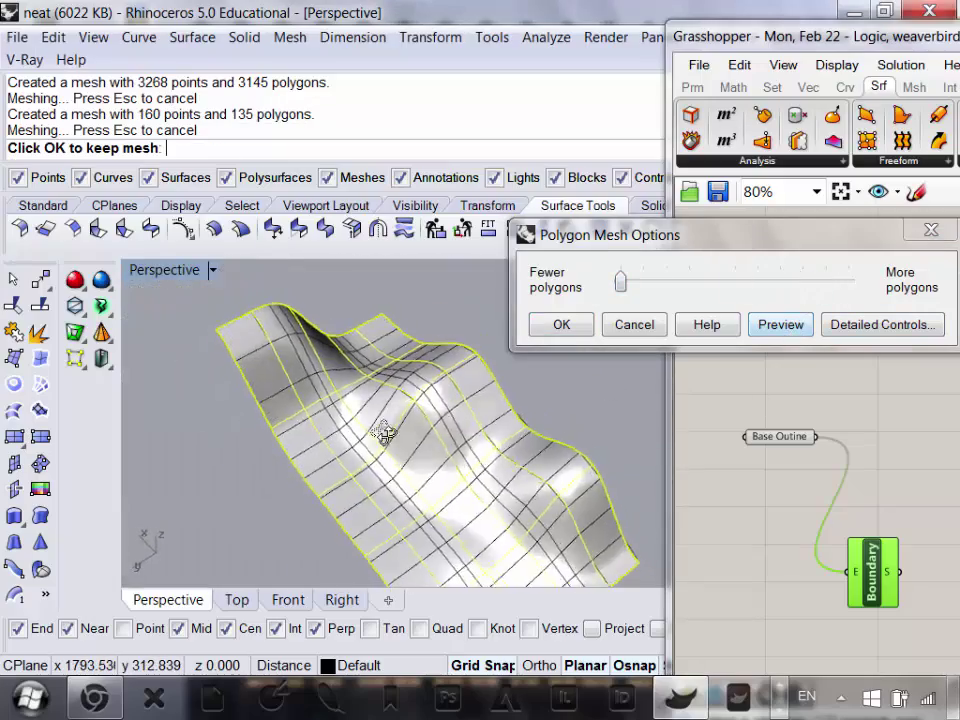
right_drag(384, 432, 315, 428)
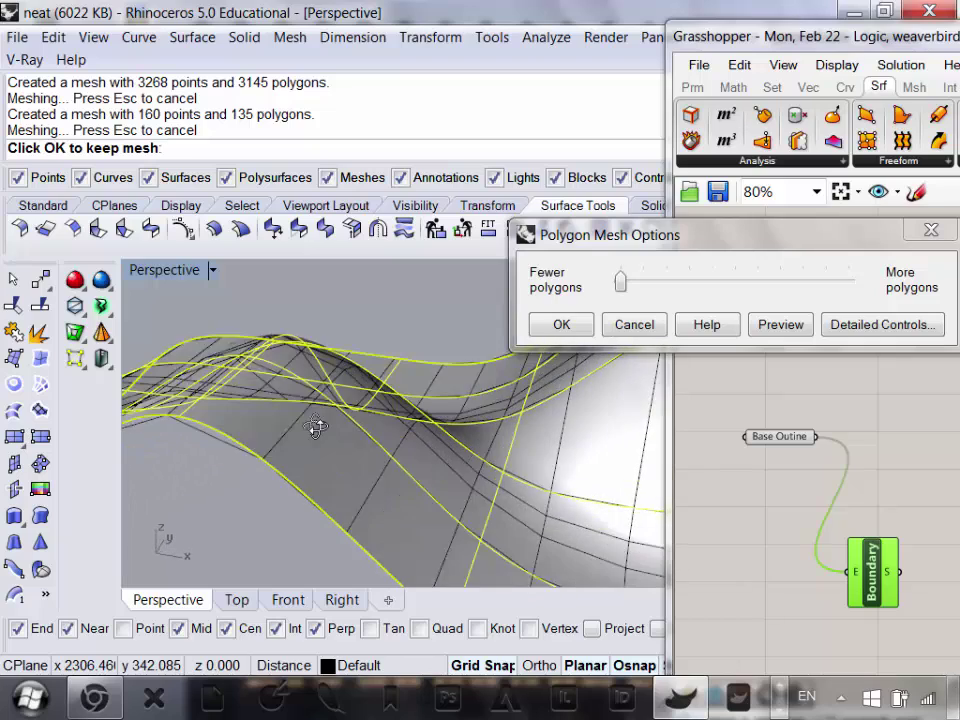
click(563, 328)
click(452, 291)
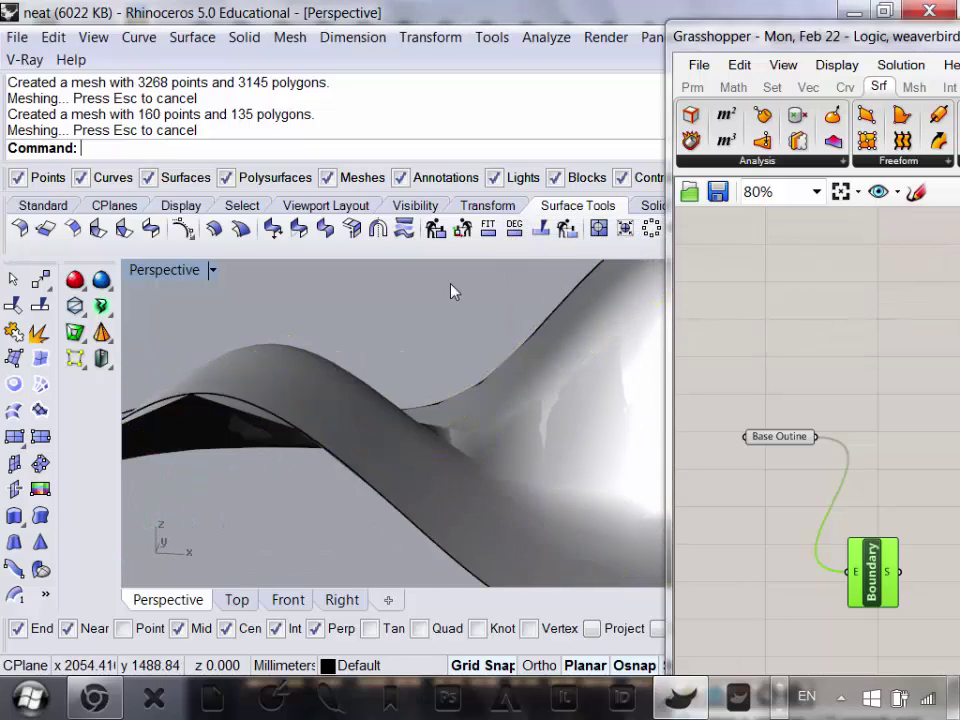
scroll(445, 340, down, 5)
click(439, 396)
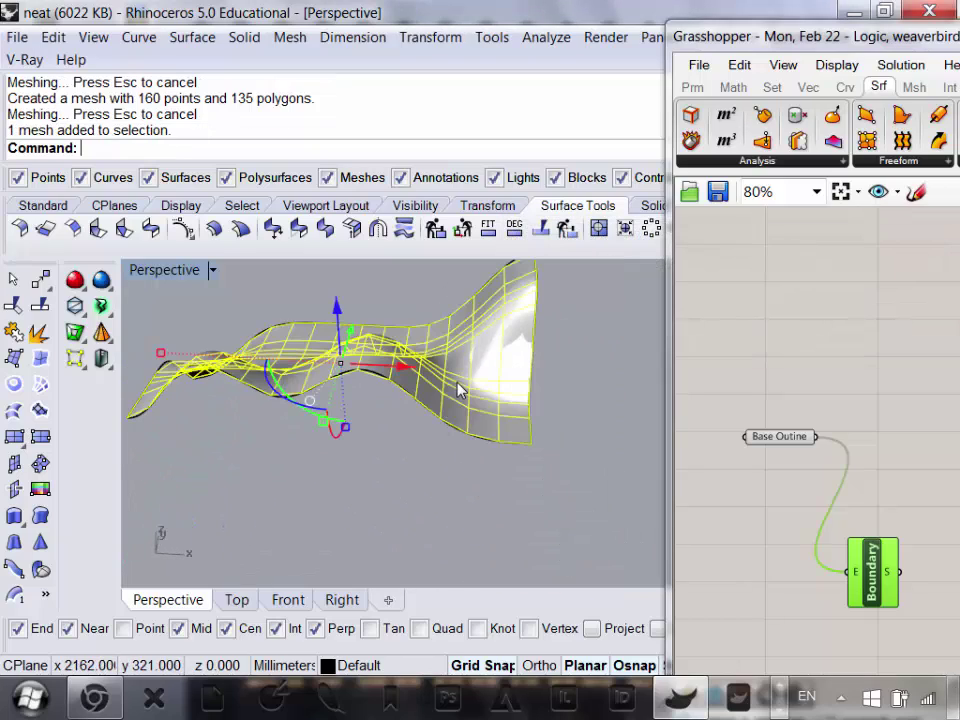
- Turn on mesh wires for the Perspective viewport's Shaded display mode
click(55, 40)
mouse_move(825, 52)
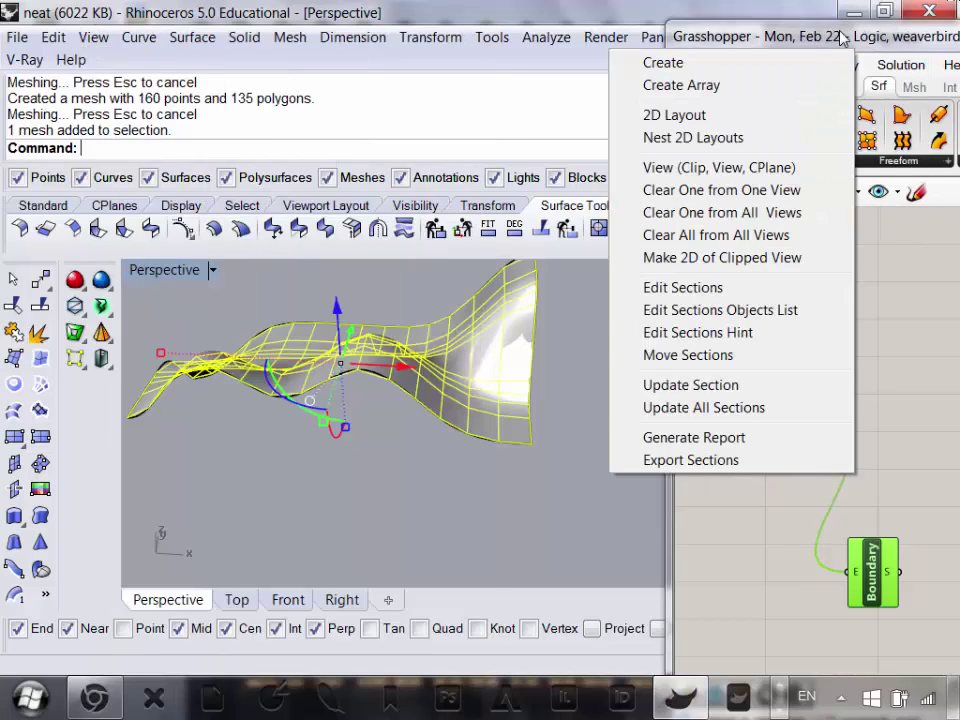
click(436, 113)
drag(849, 36, 430, 290)
click(810, 279)
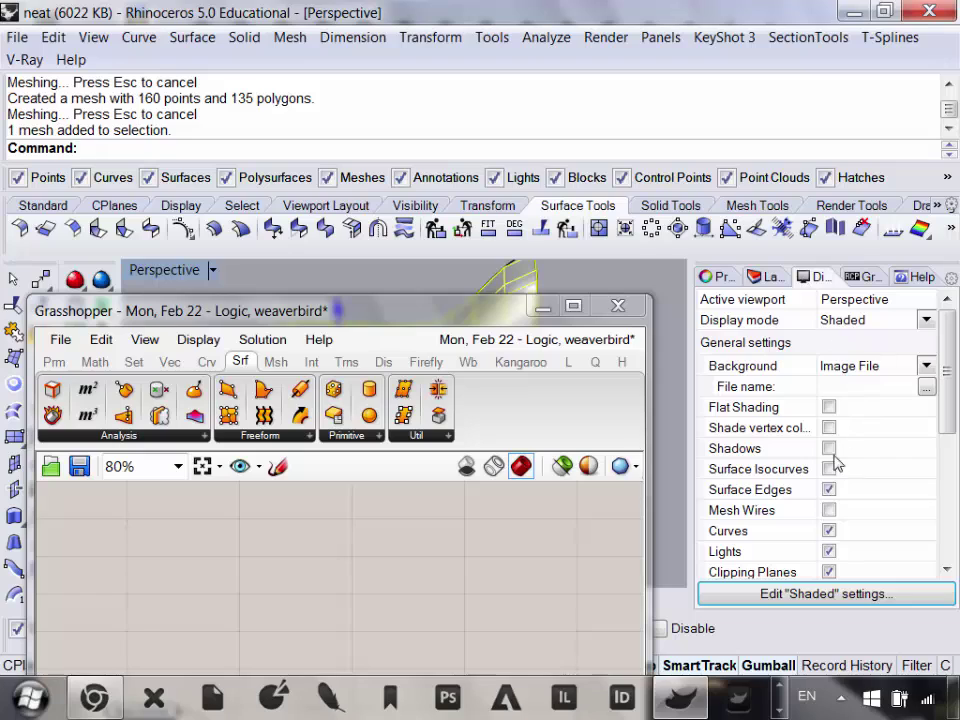
drag(502, 309, 958, 250)
- Delete the copied NURBS surface that overlaps the new mesh
click(296, 497)
right_drag(357, 396, 306, 360)
click(300, 370)
click(364, 398)
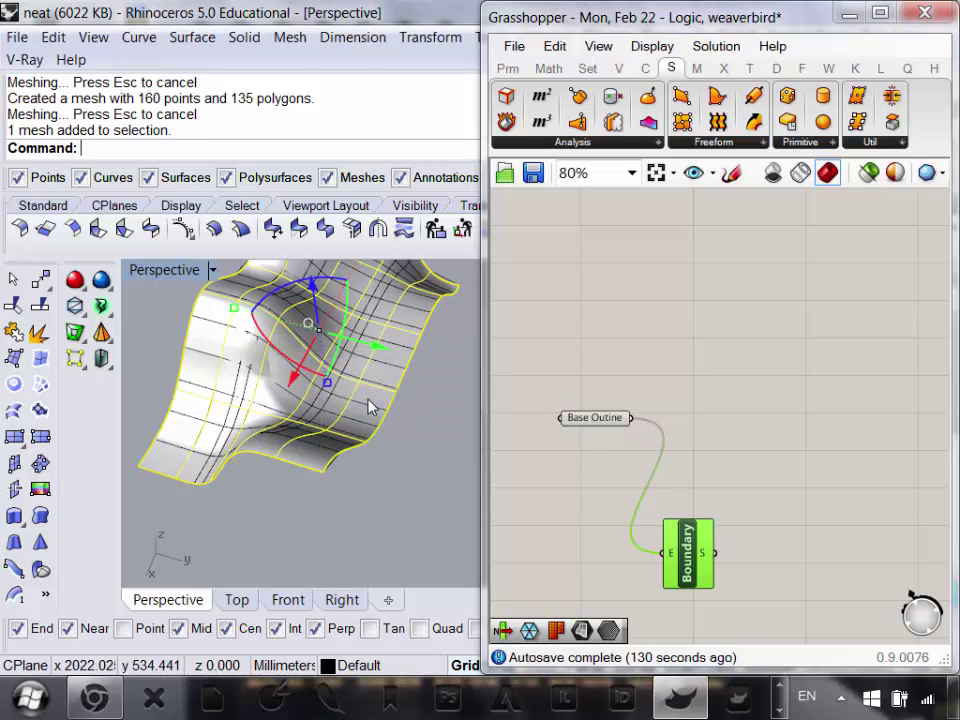
key(Delete)
- Examine the mesh's facets and edges from several angles and compare them with the smooth NURBS surface beside it
mouse_move(349, 399)
right_down()
mouse_move(347, 311)
mouse_move(249, 383)
mouse_move(407, 401)
mouse_move(171, 454)
right_up()
scroll(407, 422, down, 5)
scroll(407, 422, up, 10)
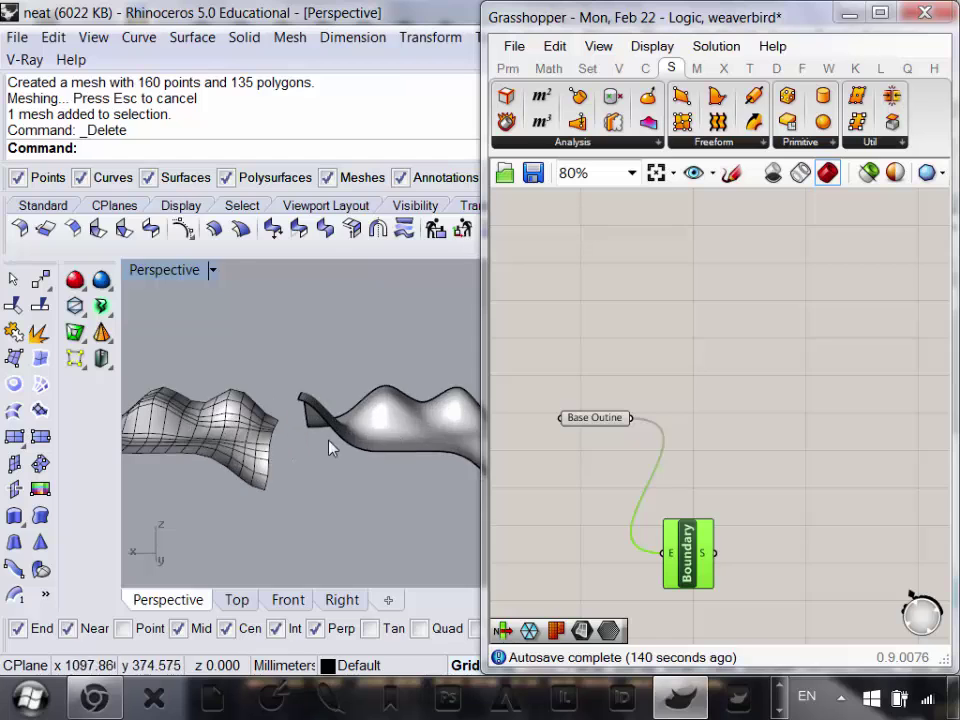
right_drag(398, 403, 450, 461)
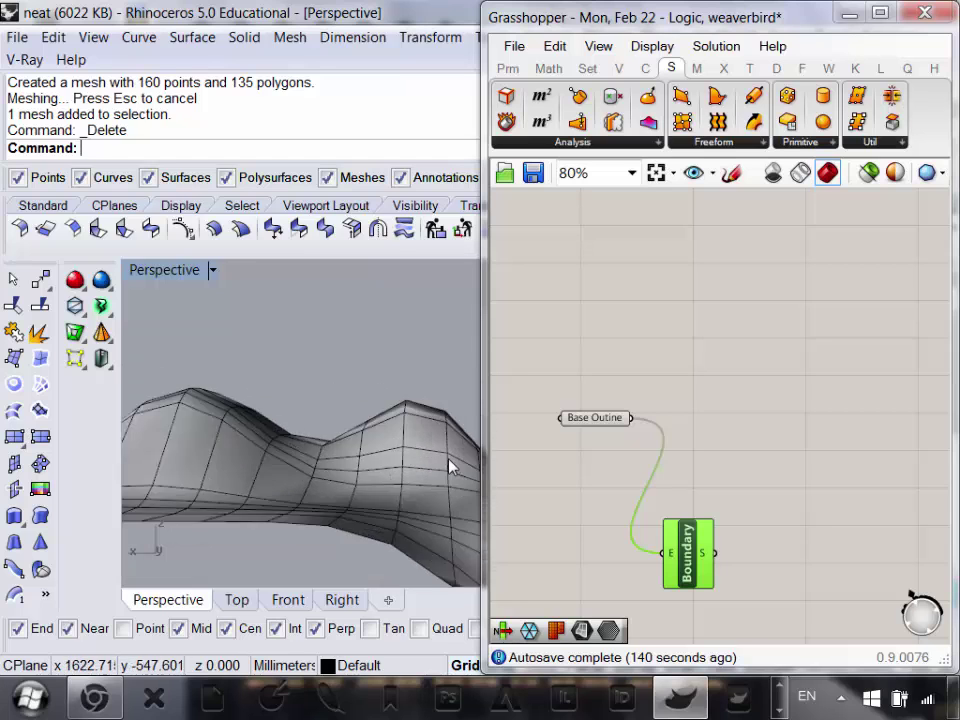
scroll(392, 376, up, 7)
scroll(346, 374, down, 2)
mouse_move(346, 381)
right_down()
mouse_move(347, 397)
mouse_move(356, 386)
right_up()
scroll(268, 419, down, 12)
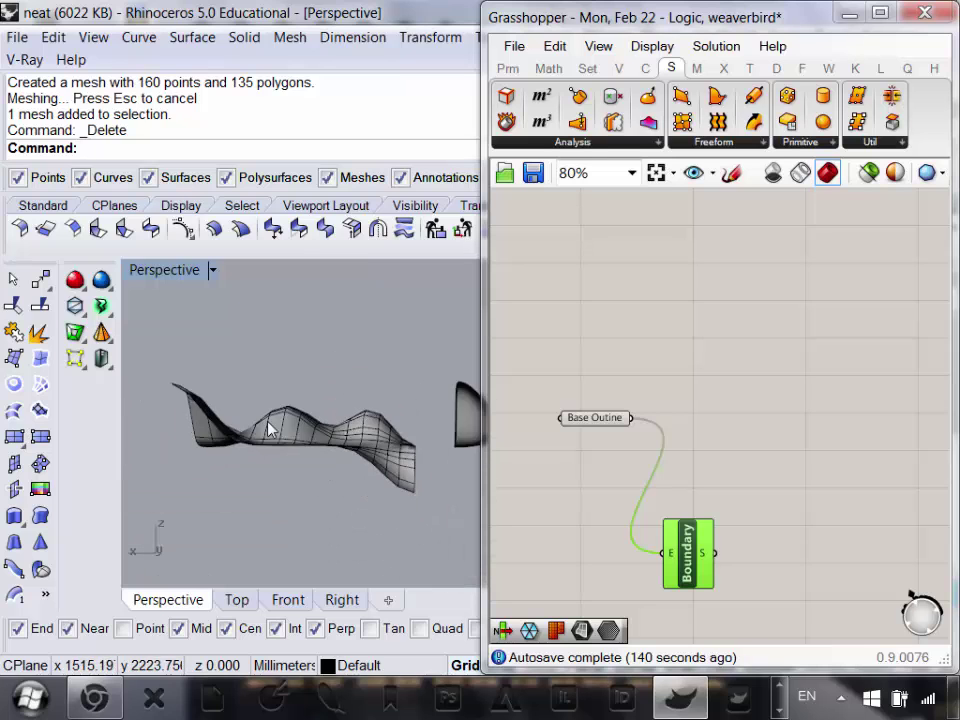
right_drag(268, 419, 276, 467)
scroll(276, 457, up, 7)
right_drag(270, 405, 293, 477)
scroll(269, 388, up, 6)
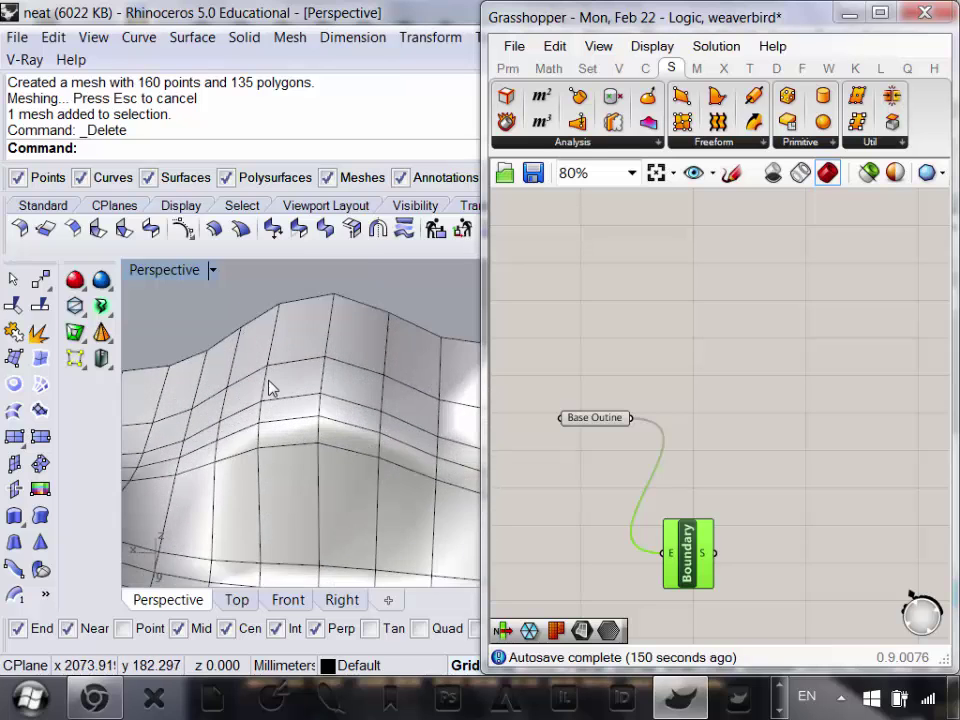
scroll(270, 388, down, 11)
right_drag(418, 458, 315, 354)
scroll(313, 379, down, 6)
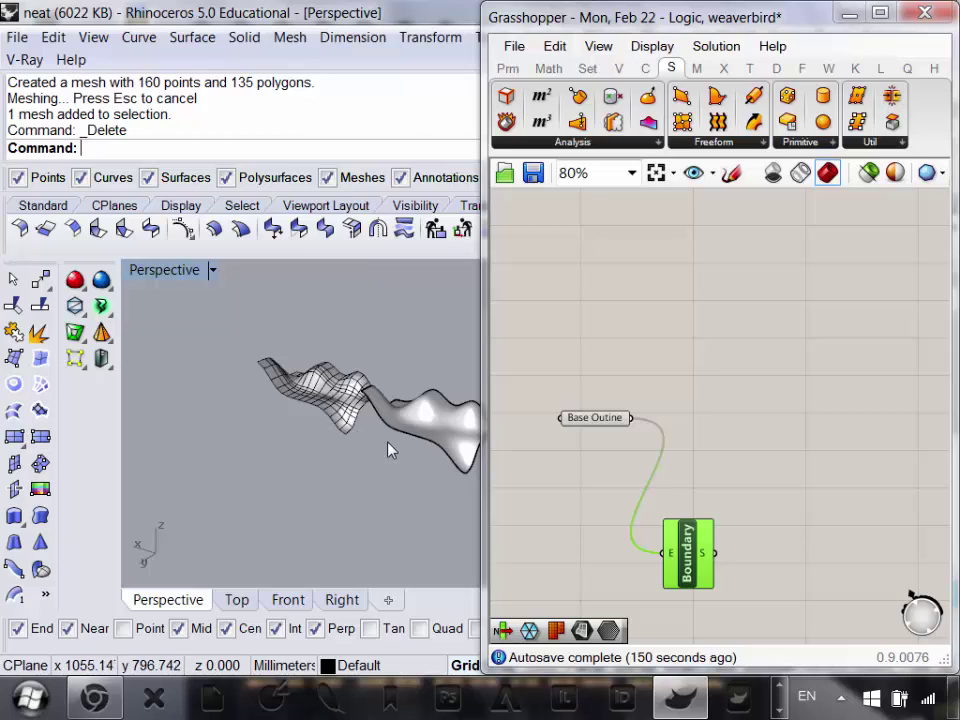
mouse_move(397, 447)
right_down()
mouse_move(422, 493)
mouse_move(326, 418)
mouse_move(320, 425)
mouse_move(333, 484)
mouse_move(336, 439)
mouse_move(341, 447)
mouse_move(331, 455)
mouse_move(322, 535)
mouse_move(351, 519)
mouse_move(326, 454)
mouse_move(327, 472)
right_up()
- Try Weaverbird's Frame operation on the faceted mesh, examine the resulting structure and undo it
click(333, 485)
scroll(332, 482, down, 5)
scroll(341, 449, up, 6)
scroll(341, 449, down, 6)
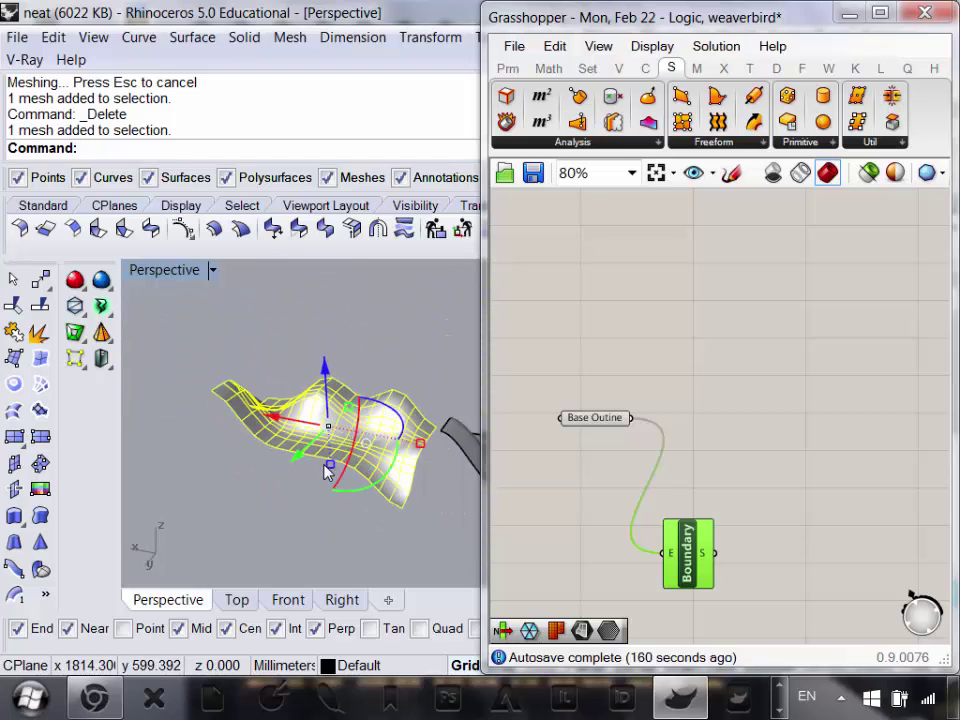
click(76, 334)
right_drag(332, 400, 336, 525)
scroll(362, 478, up, 5)
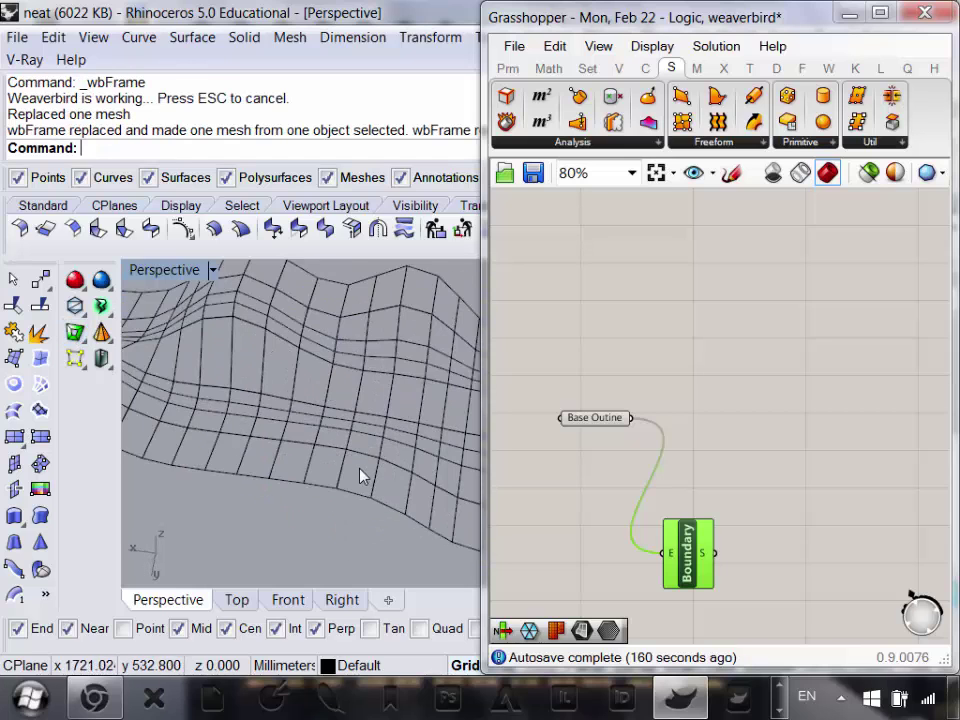
key(ctrl+z)
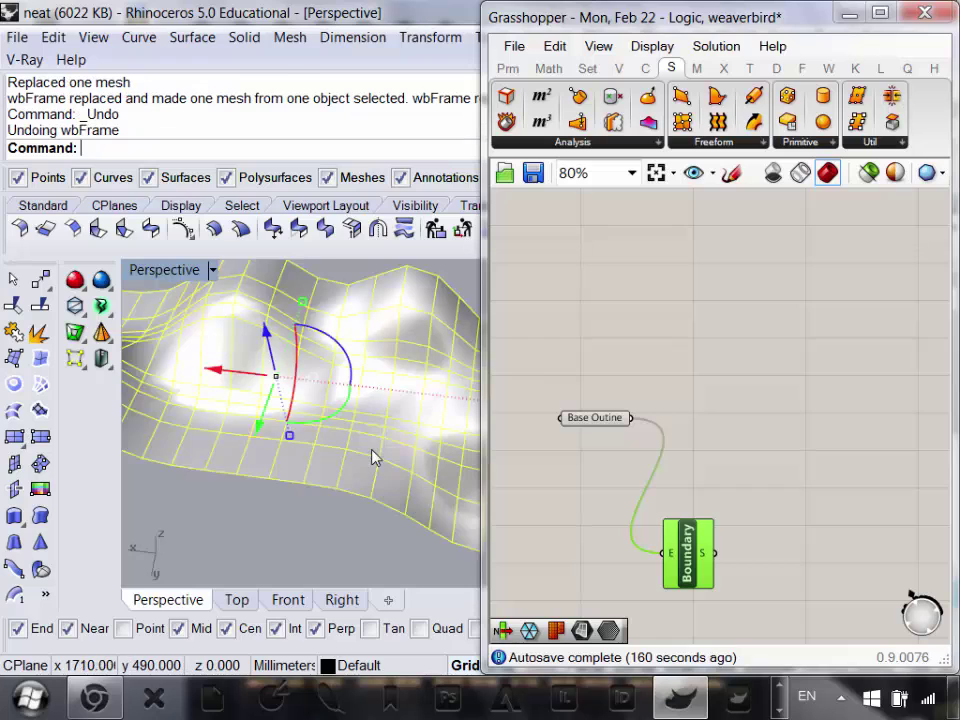
- Subdivide the faceted mesh repeatedly with Weaverbird's Catmull-Clark subdivision and examine how smooth its outline gets
click(322, 530)
click(315, 414)
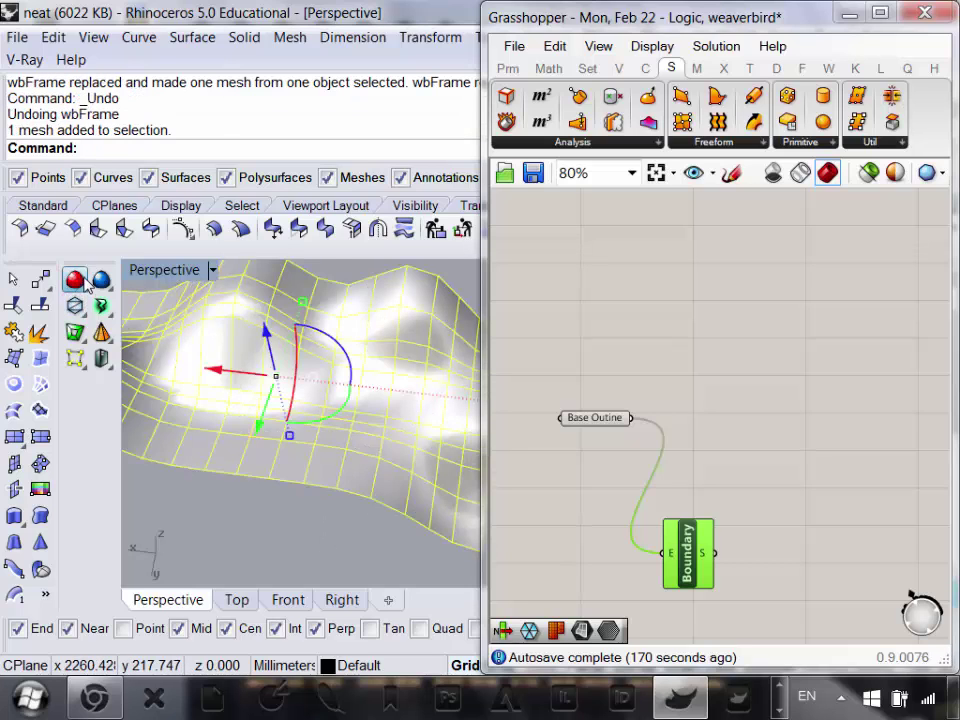
click(80, 284)
click(77, 286)
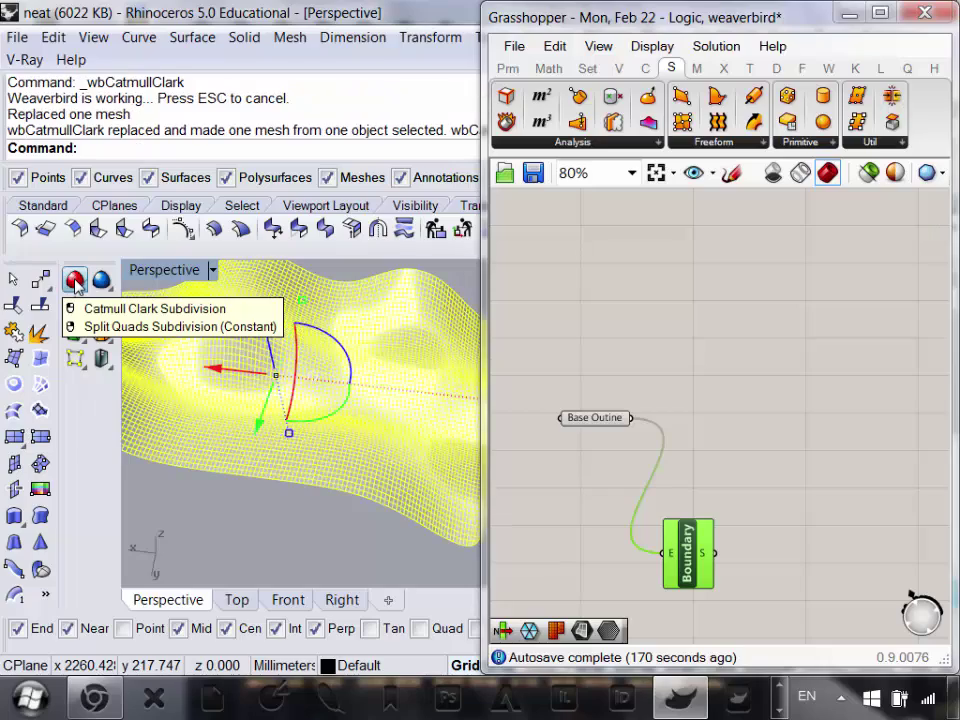
click(77, 286)
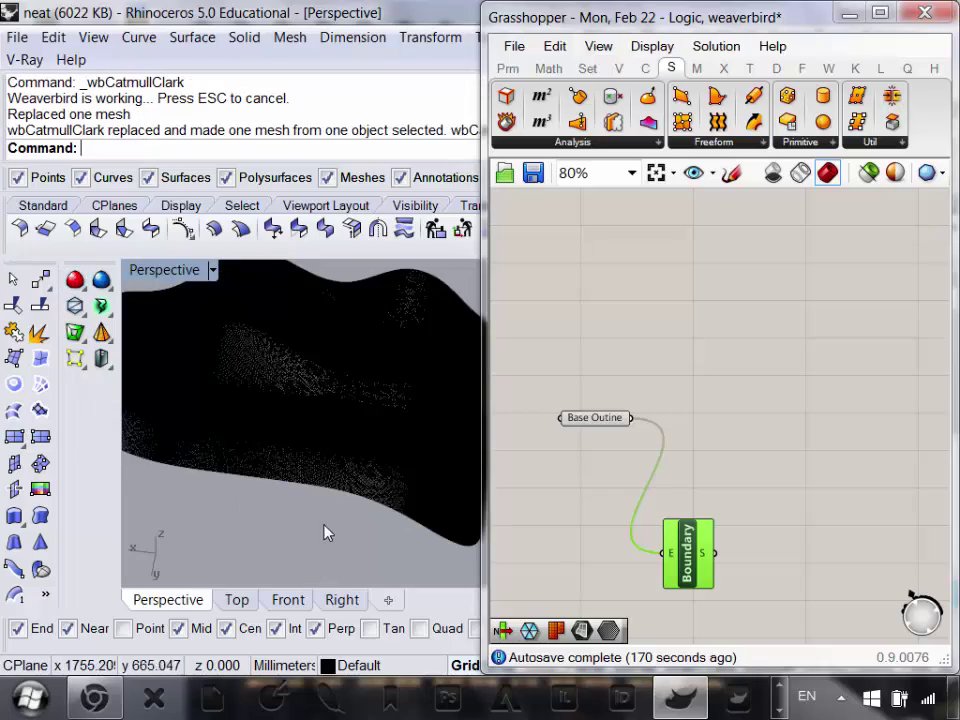
scroll(326, 414, up, 5)
scroll(303, 410, down, 5)
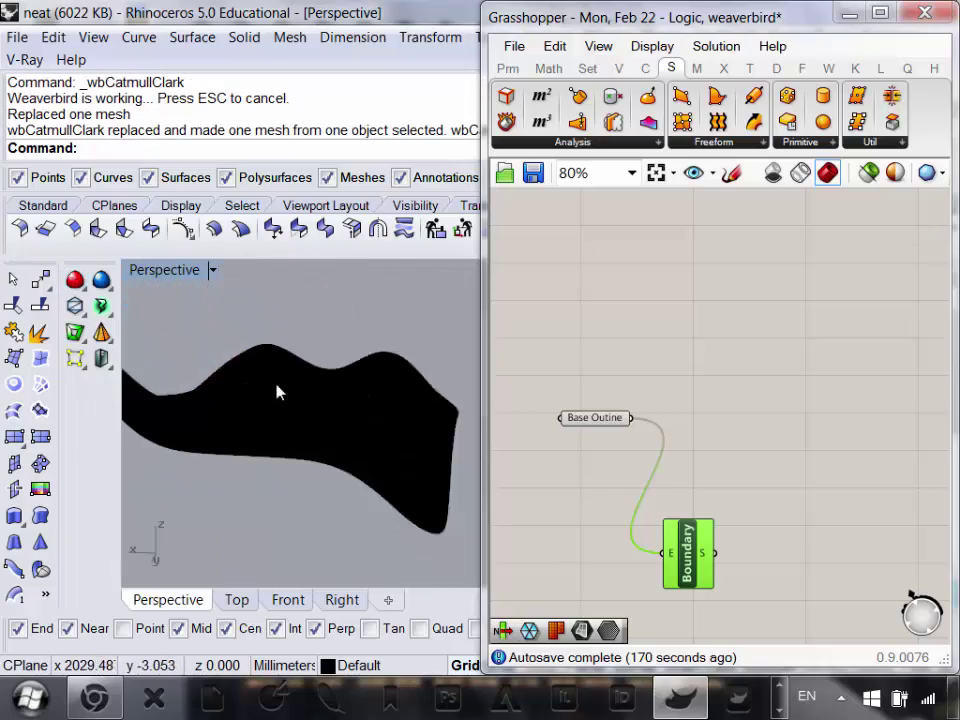
scroll(296, 407, up, 4)
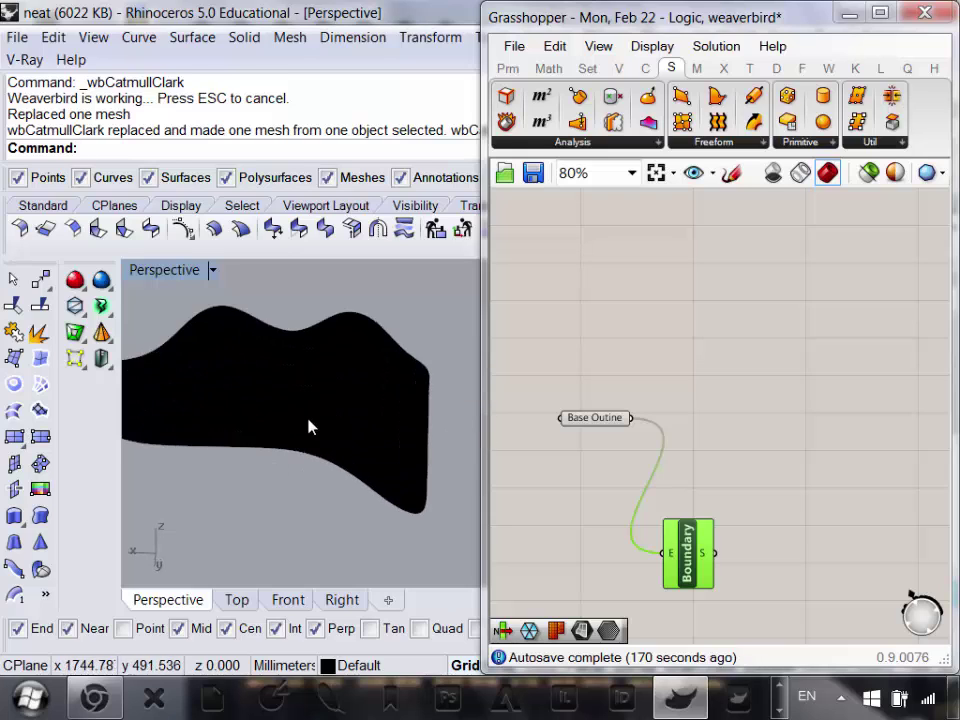
- Delete the subdivided mesh and the remaining wavy NURBS surface, keeping the base outline in view
click(305, 428)
key(Delete)
scroll(308, 480, down, 5)
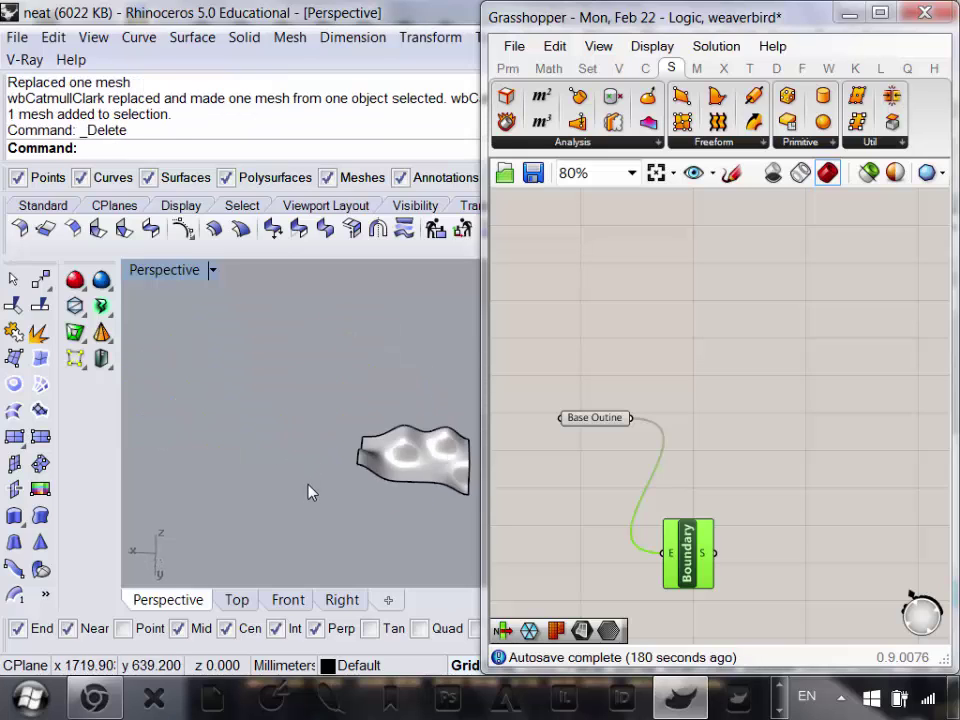
scroll(334, 480, up, 4)
click(338, 492)
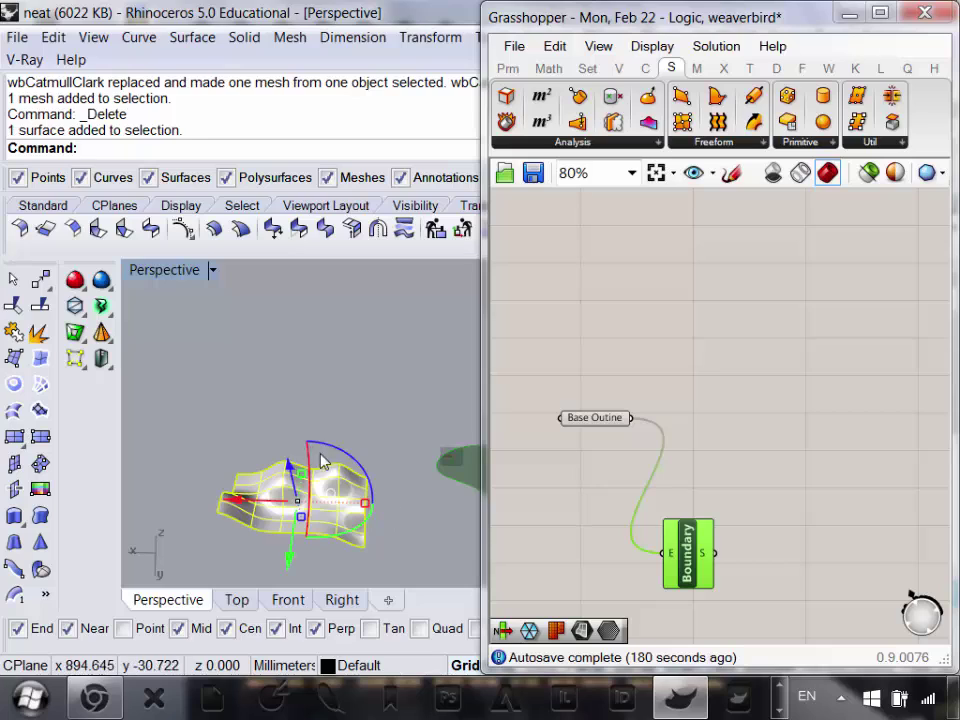
key(Delete)
scroll(250, 430, down, 4)
scroll(305, 468, up, 3)
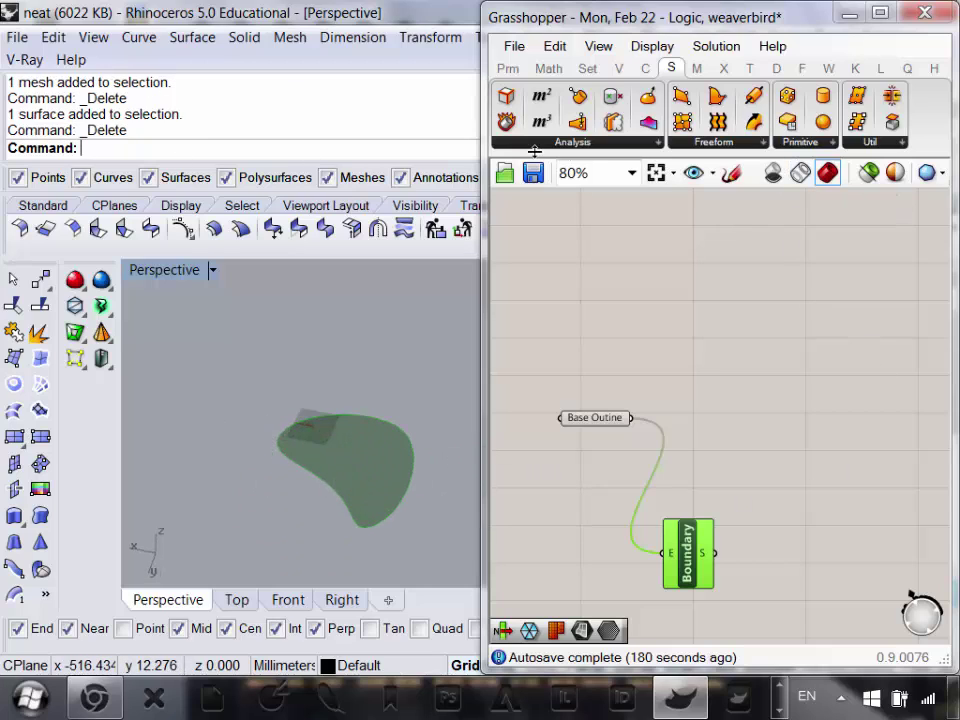
scroll(380, 490, up, 2)
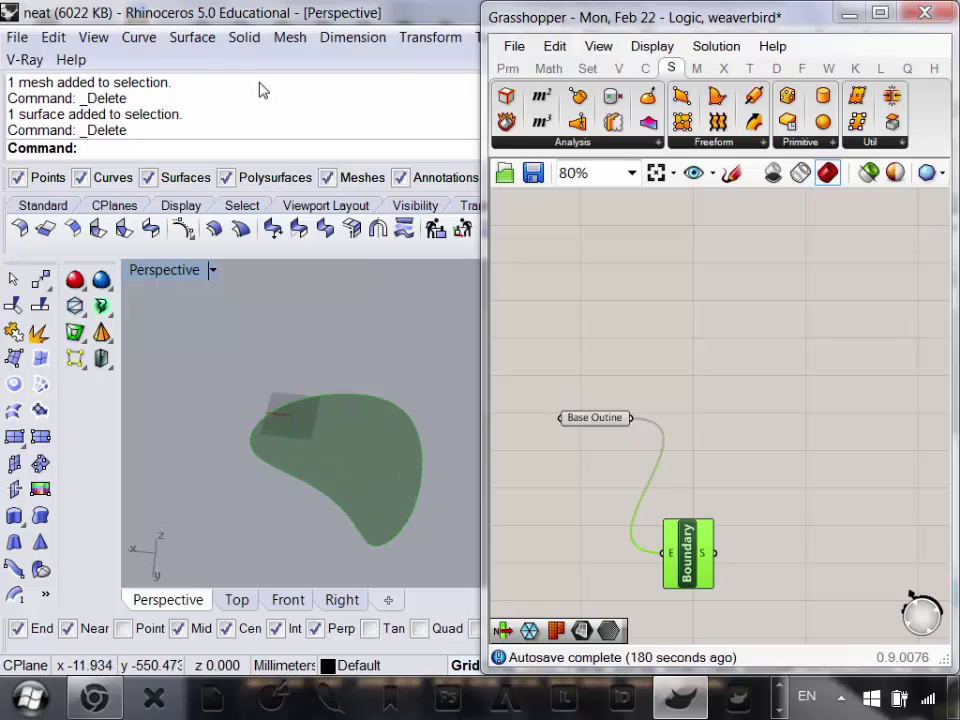
- Add a Mesh Brep component to the Grasshopper canvas beside the Boundary component
click(292, 38)
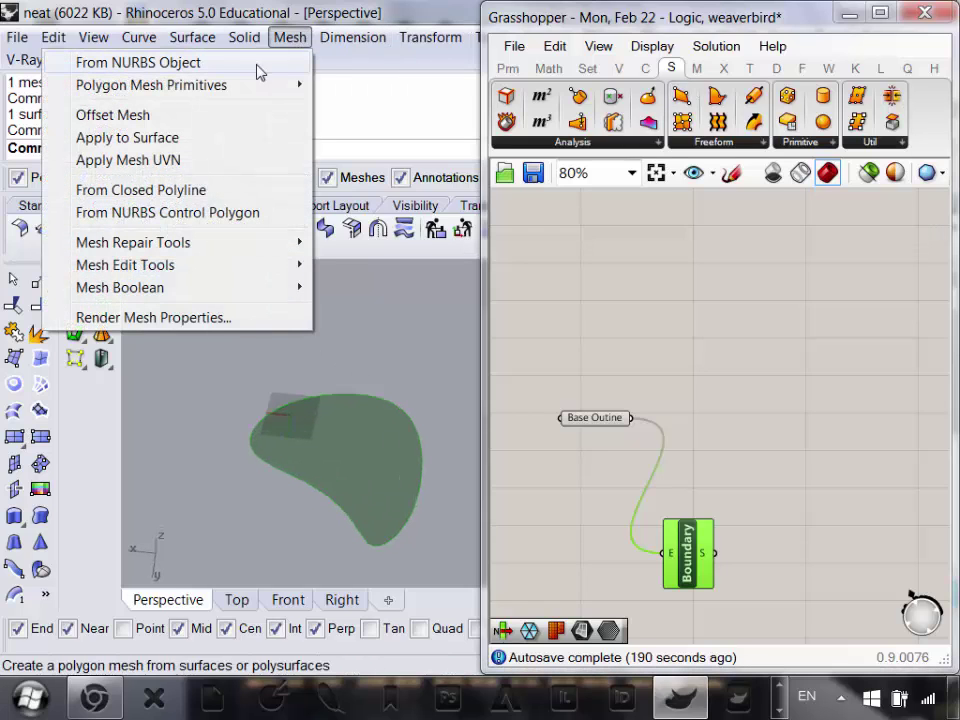
click(795, 350)
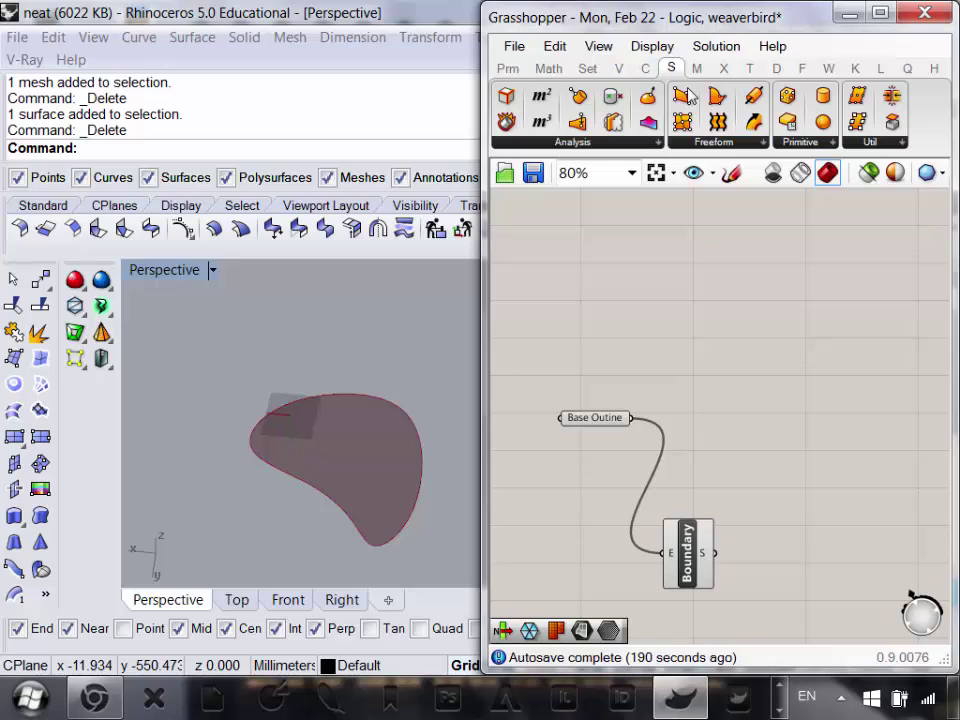
drag(484, 234, 257, 230)
click(503, 72)
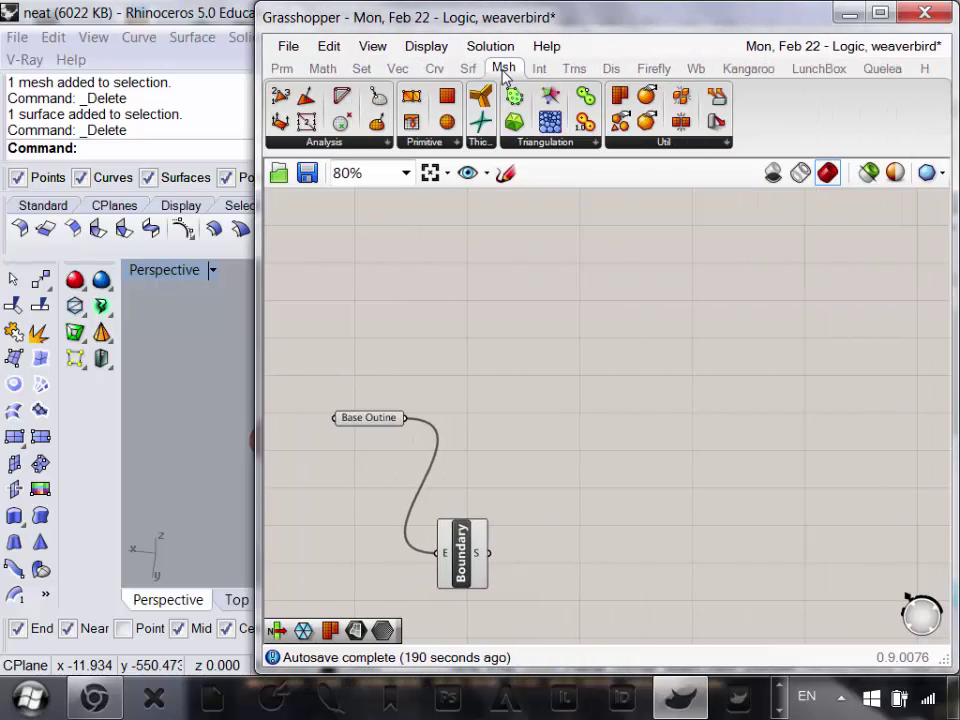
click(665, 143)
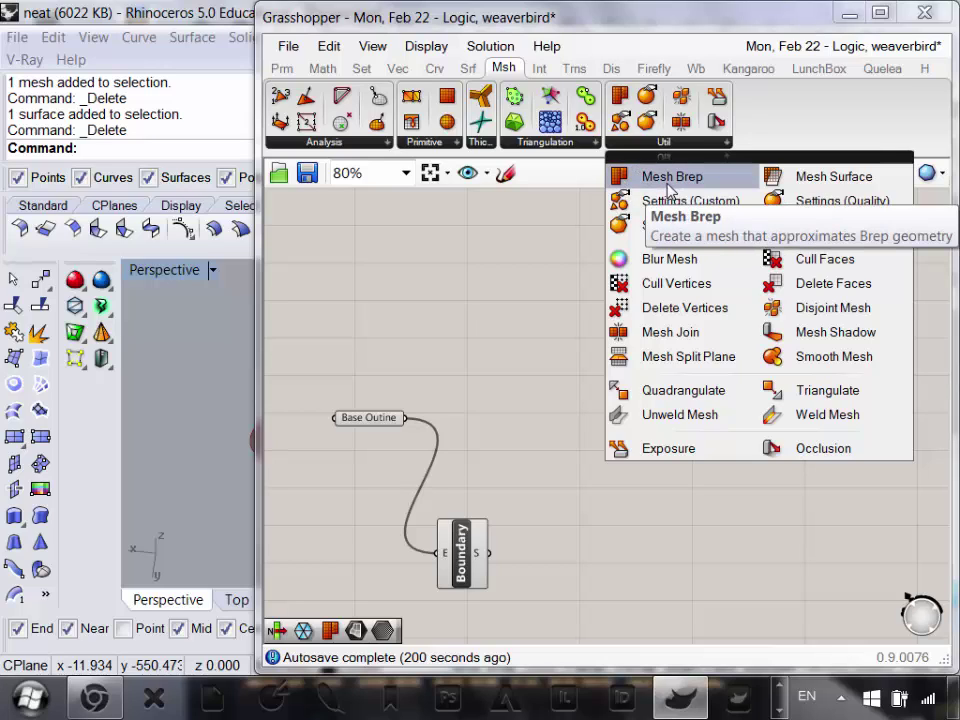
drag(669, 190, 612, 398)
drag(581, 463, 580, 462)
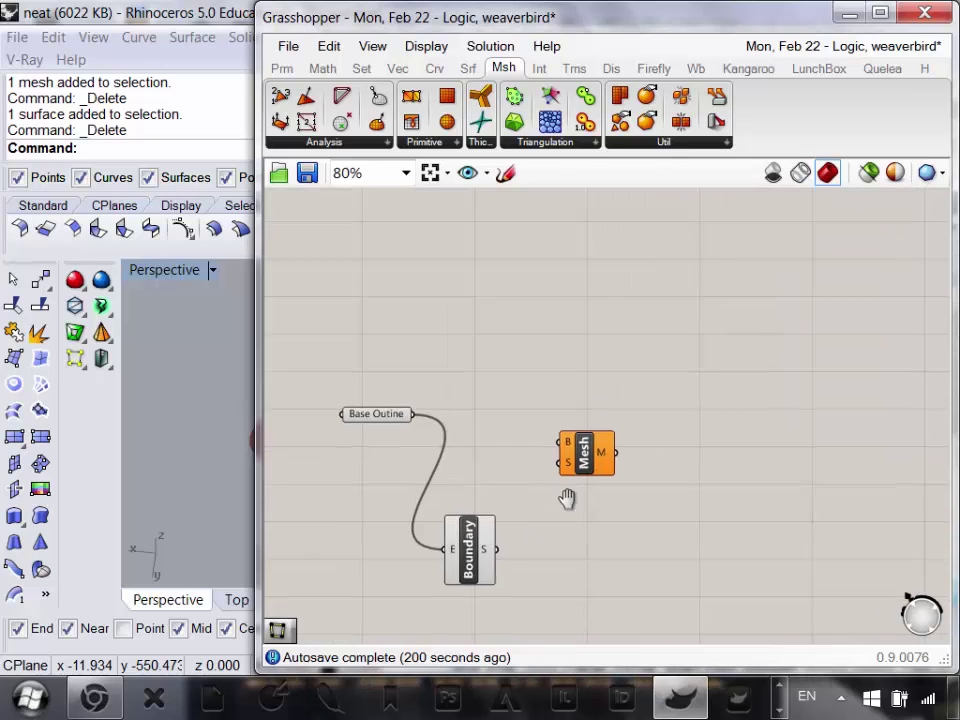
- Feed the Boundary component's S output into the B input of the Mesh component
scroll(568, 499, up, 2)
click(640, 465)
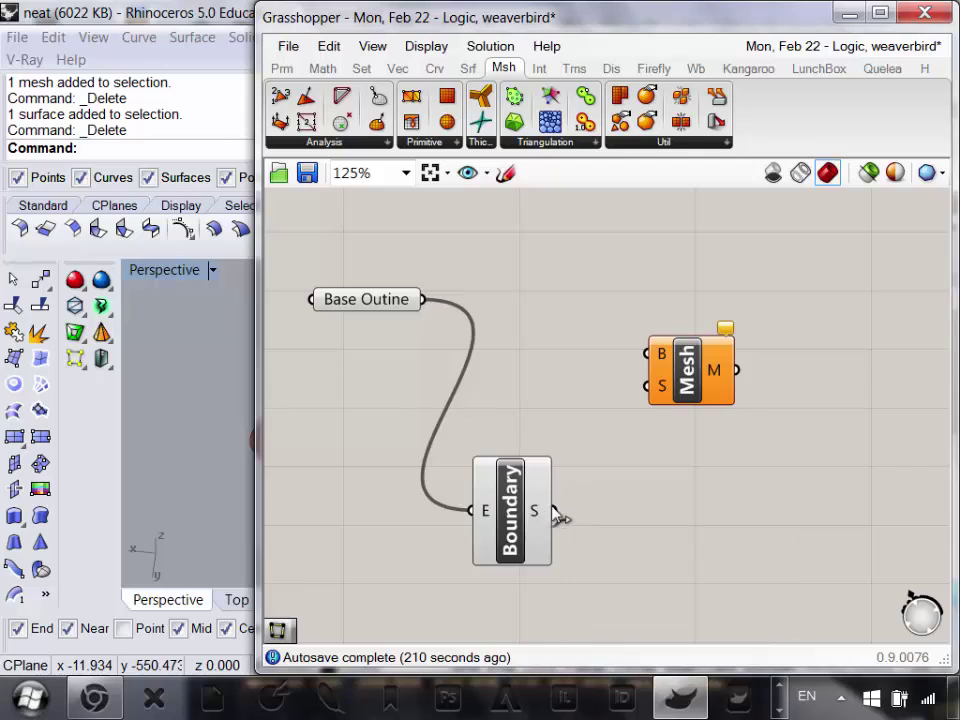
drag(552, 511, 852, 372)
right_drag(190, 470, 296, 485)
scroll(190, 465, down, 7)
scroll(197, 466, up, 10)
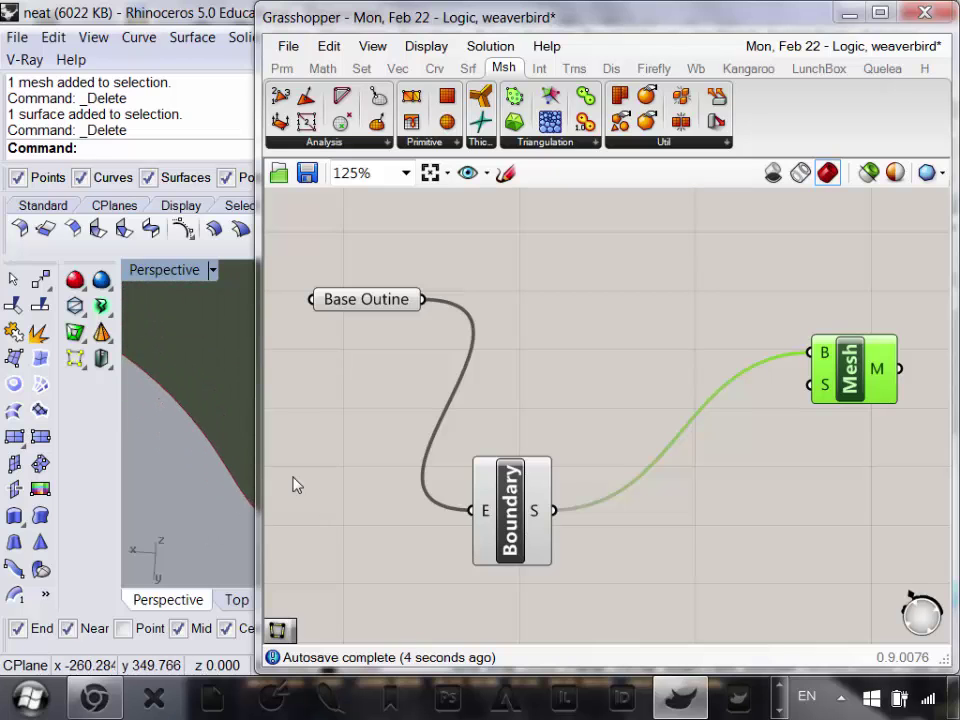
- Make more room for the Rhino viewport and move the Mesh component closer to the Boundary component
drag(258, 441, 612, 416)
scroll(474, 437, down, 4)
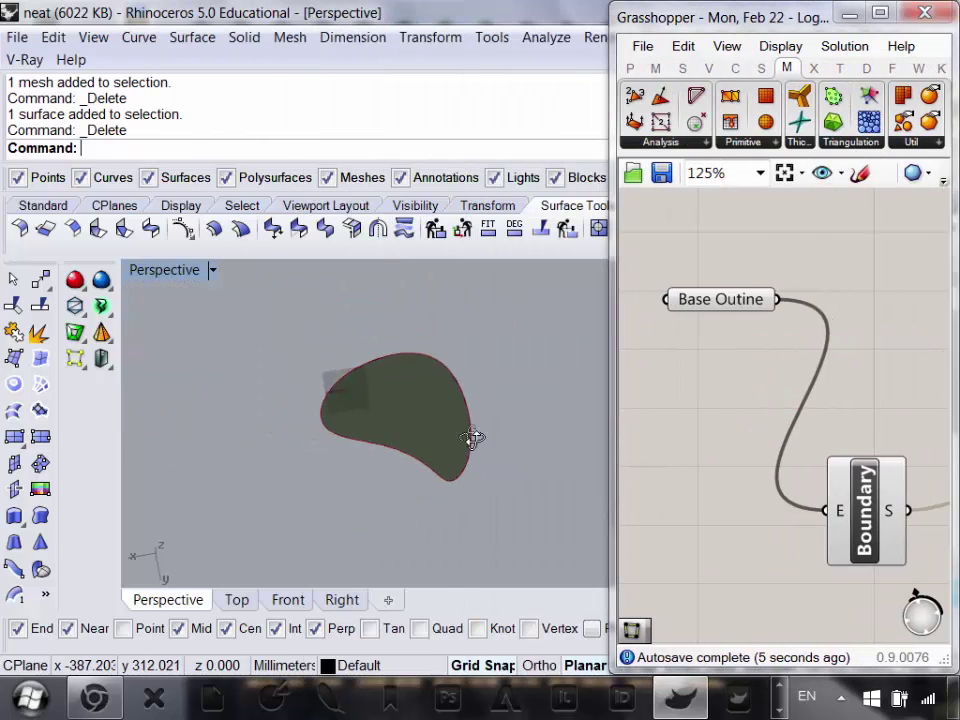
scroll(476, 442, up, 2)
scroll(707, 388, down, 5)
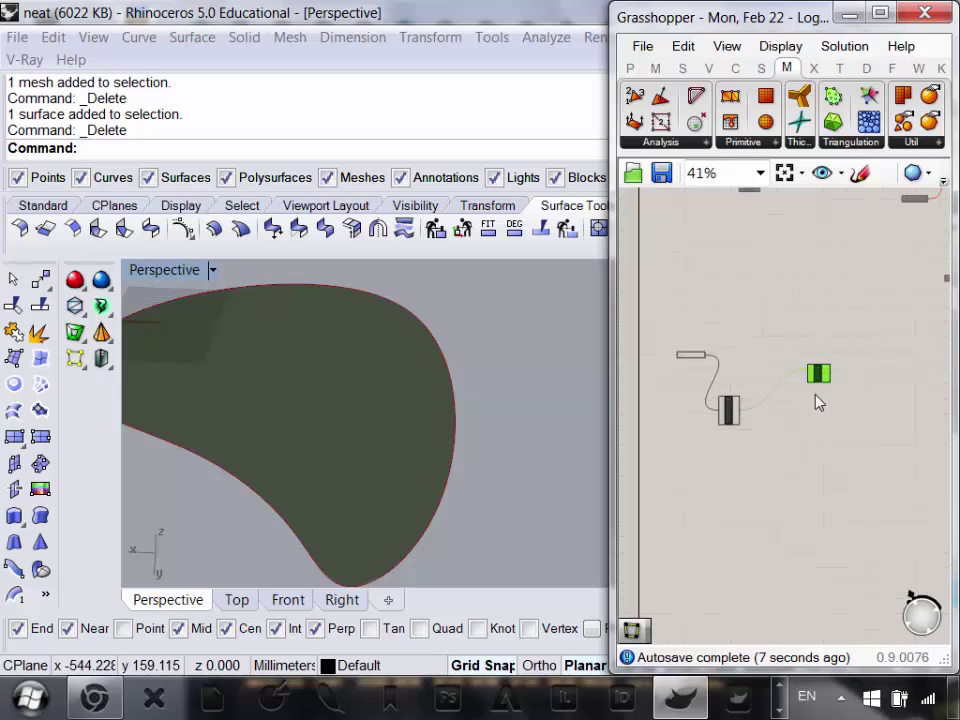
scroll(744, 432, up, 2)
right_drag(744, 432, 814, 473)
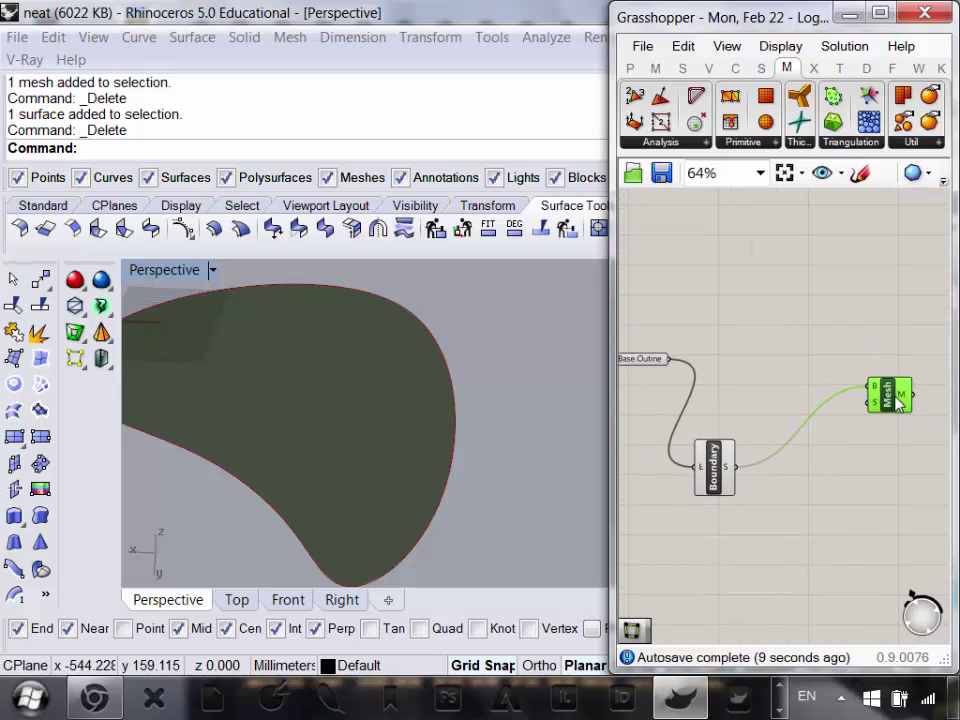
drag(897, 402, 834, 380)
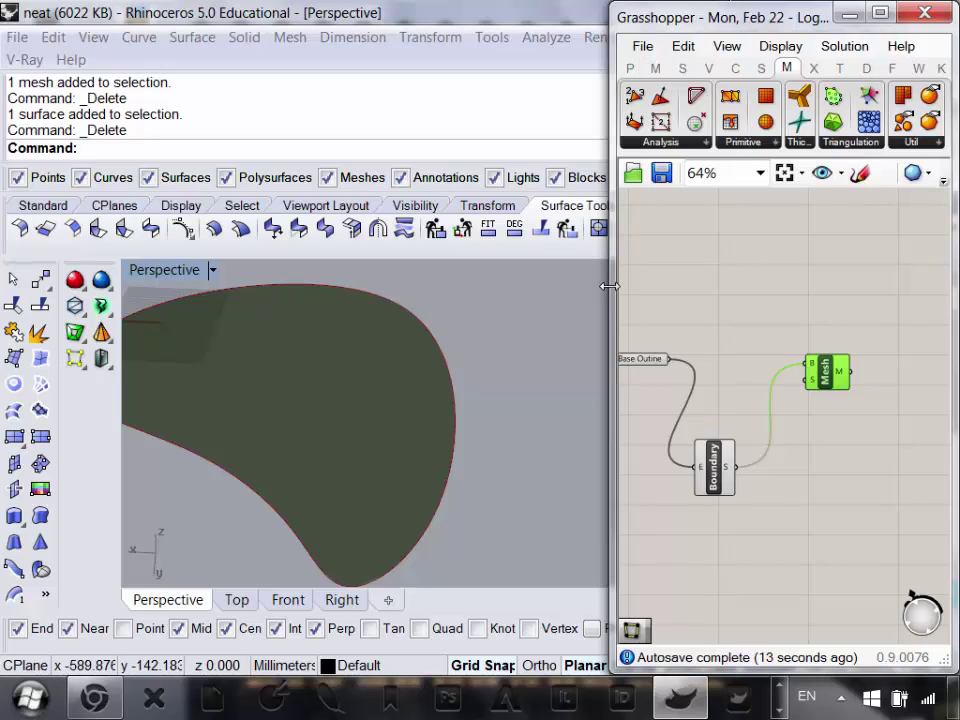
- Widen the Grasshopper window to give the canvas more room, keeping the whole outline visible in the Rhino viewport
drag(610, 285, 490, 285)
scroll(319, 364, down, 5)
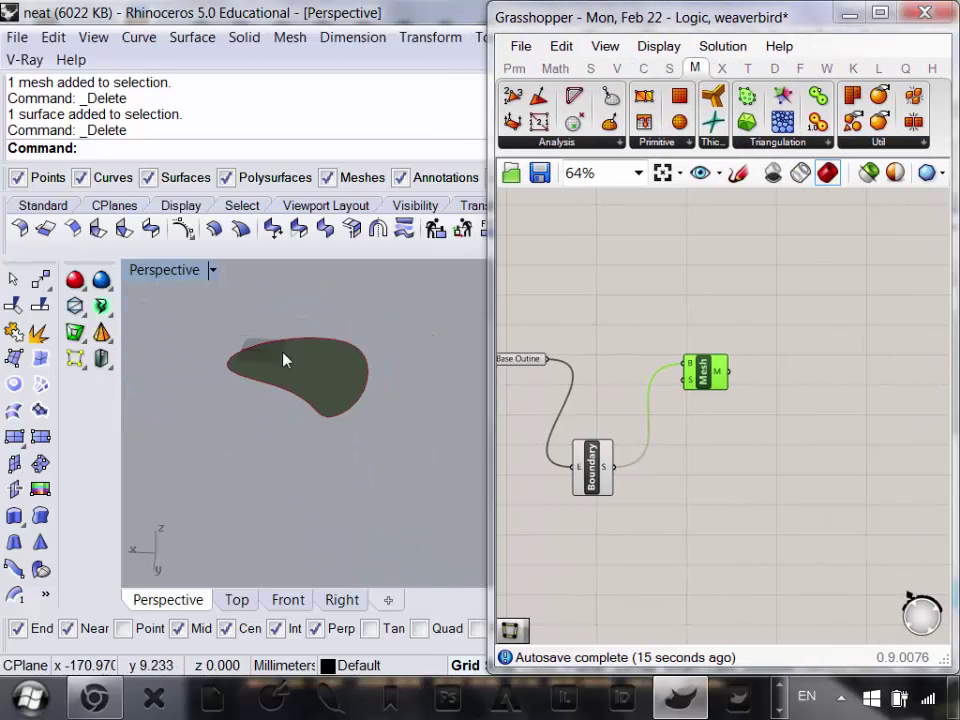
scroll(292, 377, up, 3)
right_drag(746, 411, 801, 441)
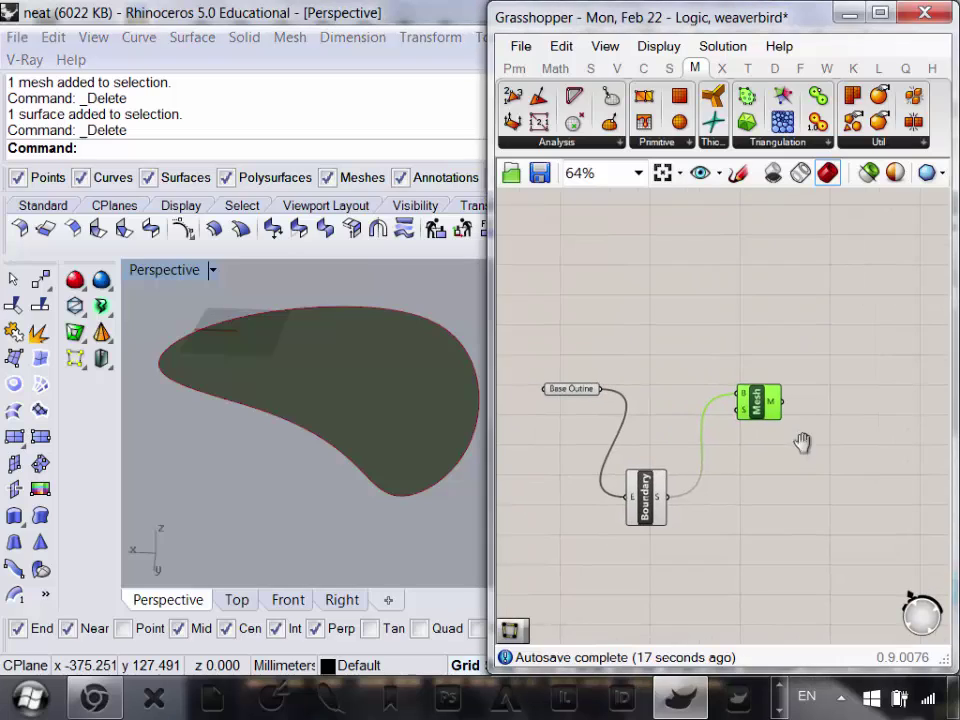
scroll(365, 388, down, 10)
scroll(377, 373, up, 5)
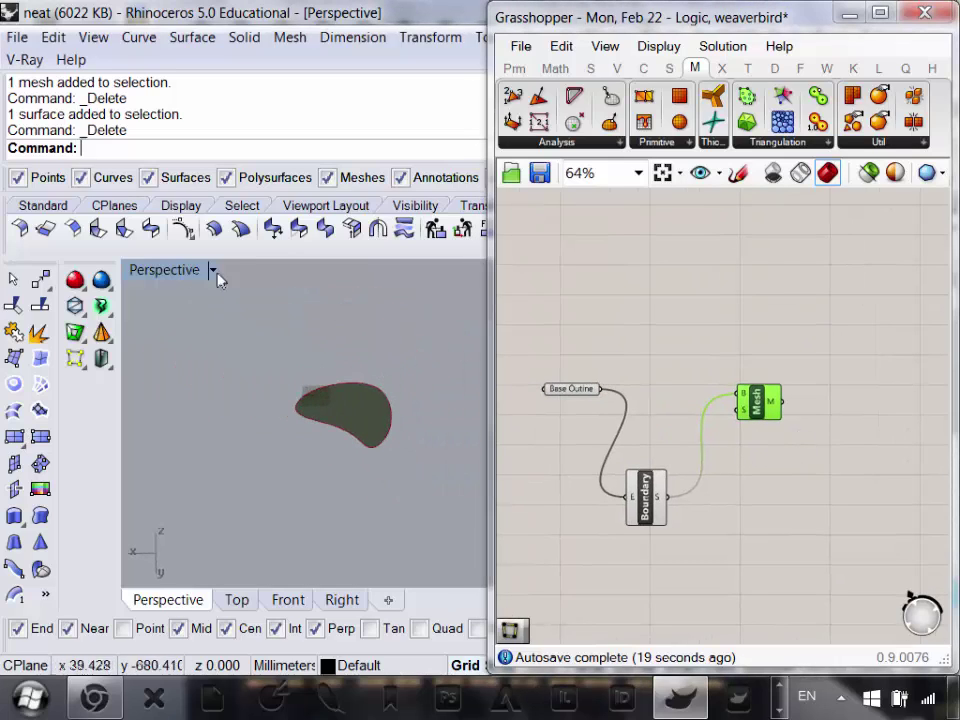
- Add a Weaverbird's Mesh Edges component to the canvas above and beyond the Mesh component
click(801, 68)
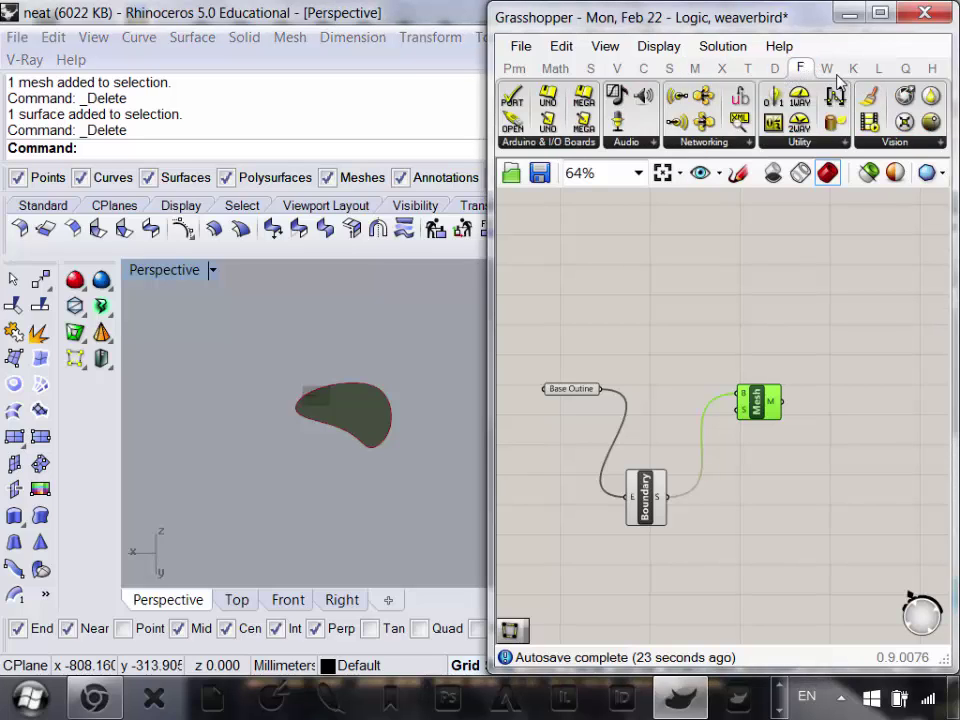
click(827, 70)
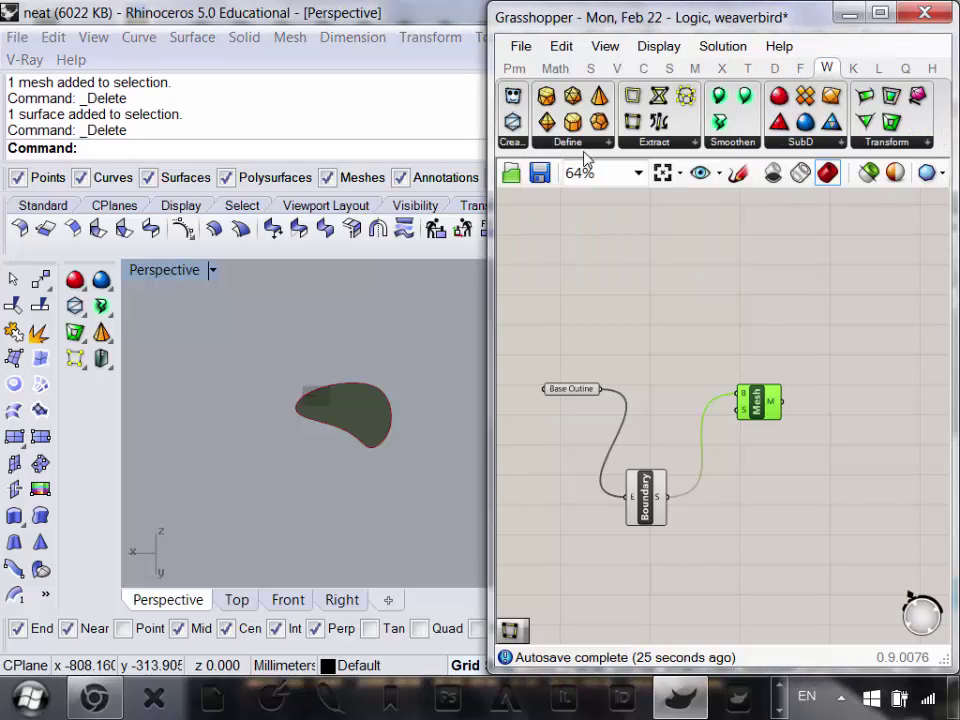
click(665, 145)
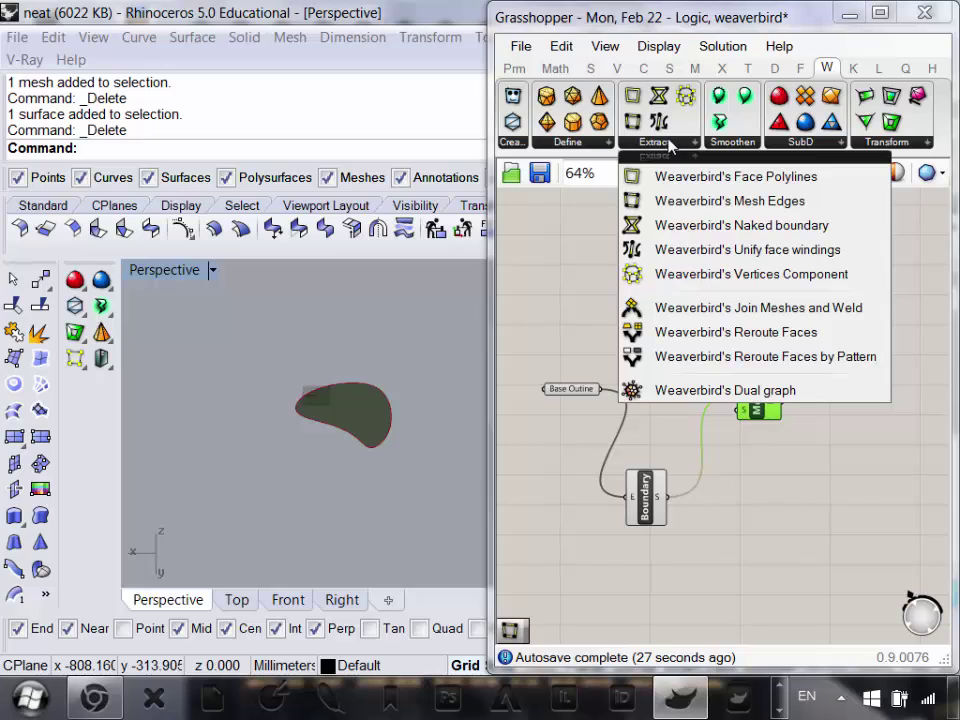
click(762, 202)
click(851, 271)
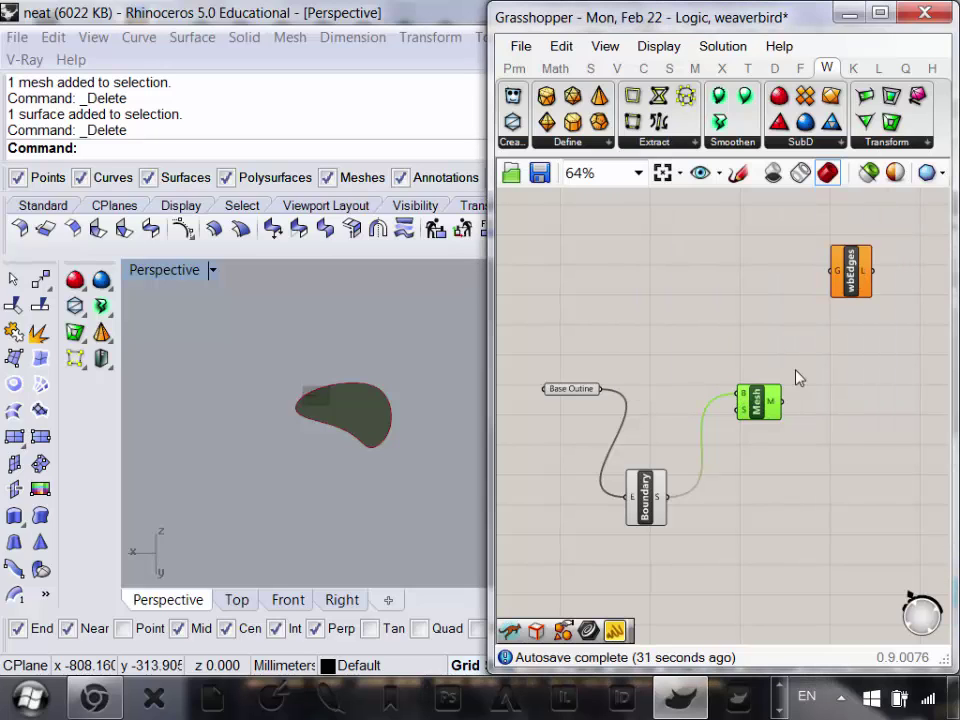
- Feed the Mesh component's M output into the G input of wbEdges and select wbEdges to highlight the mesh edges
drag(781, 404, 851, 287)
click(851, 280)
scroll(330, 395, up, 5)
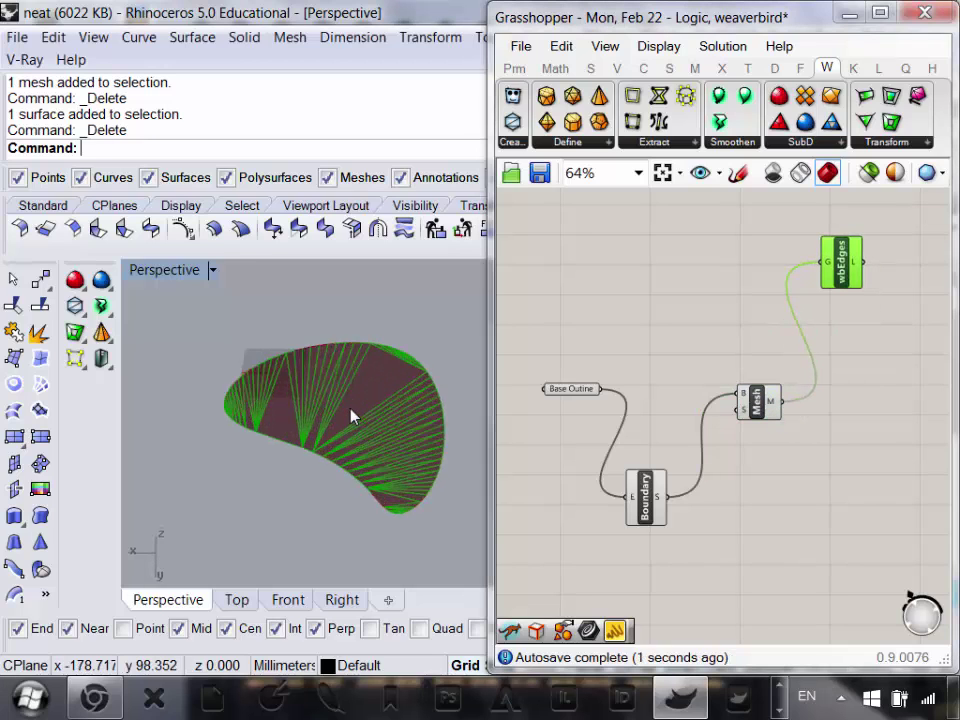
scroll(354, 420, down, 2)
scroll(358, 410, up, 4)
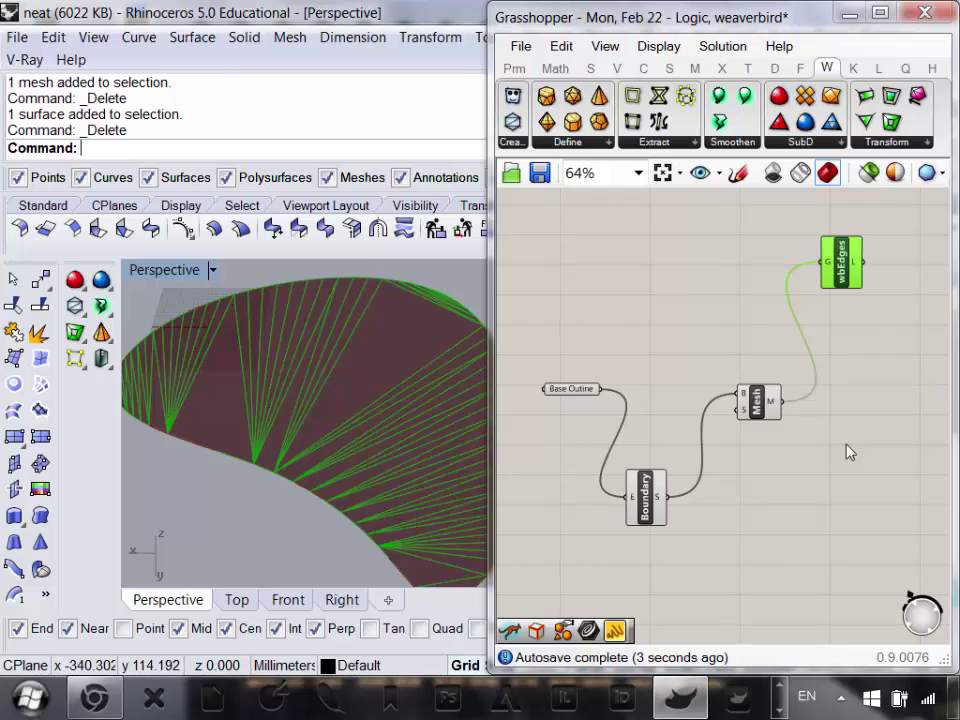
- Bake the Mesh component's output to the Default layer and move the baked mesh along the X axis, clear of the preview
click(757, 403)
right_click(755, 406)
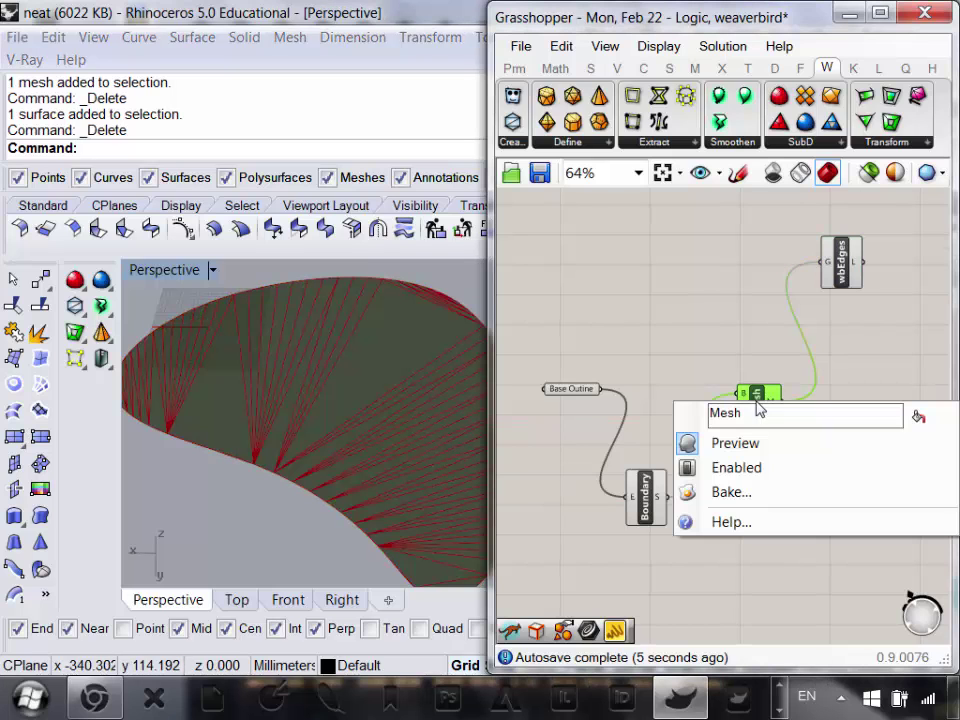
click(733, 496)
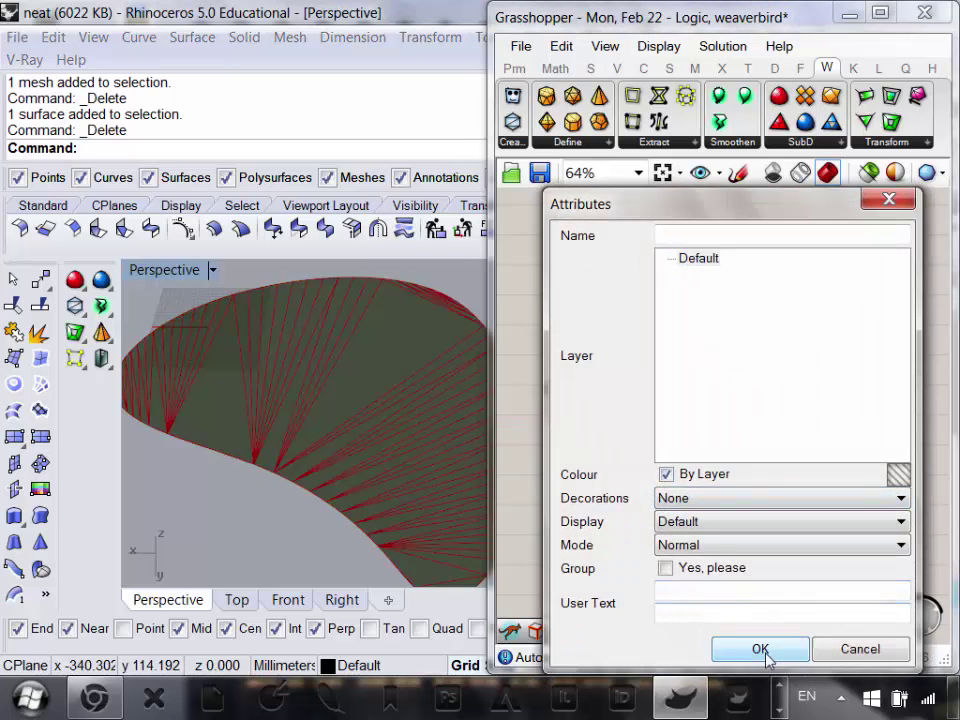
click(760, 638)
click(345, 387)
scroll(350, 398, down, 5)
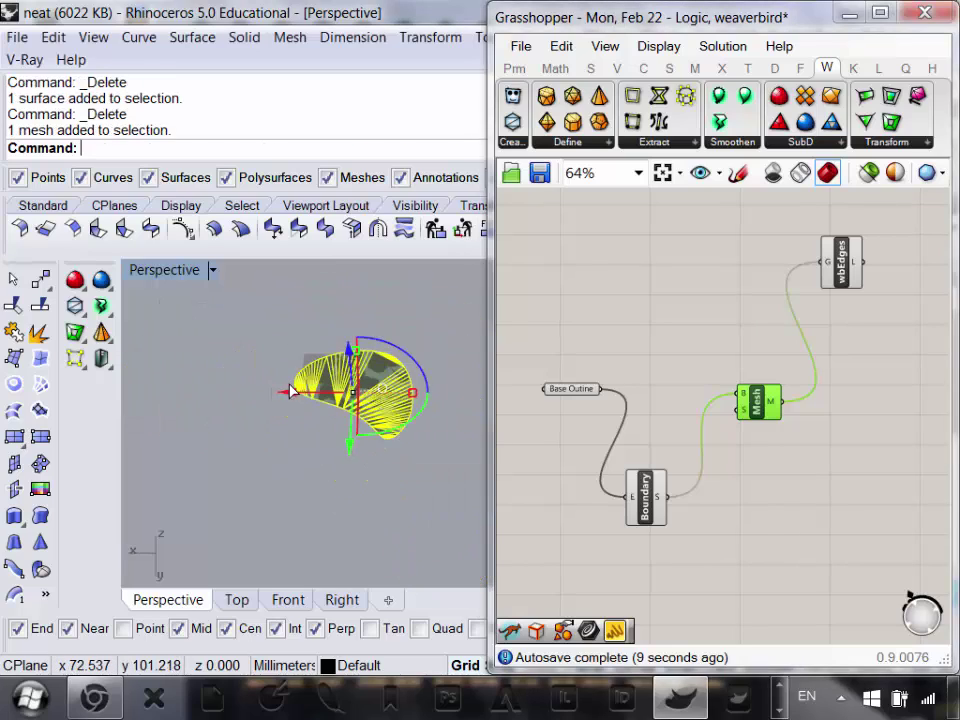
drag(292, 390, 182, 375)
- Examine the triangulation of the baked mesh and compare it with the Grasshopper preview beside it
scroll(246, 418, up, 8)
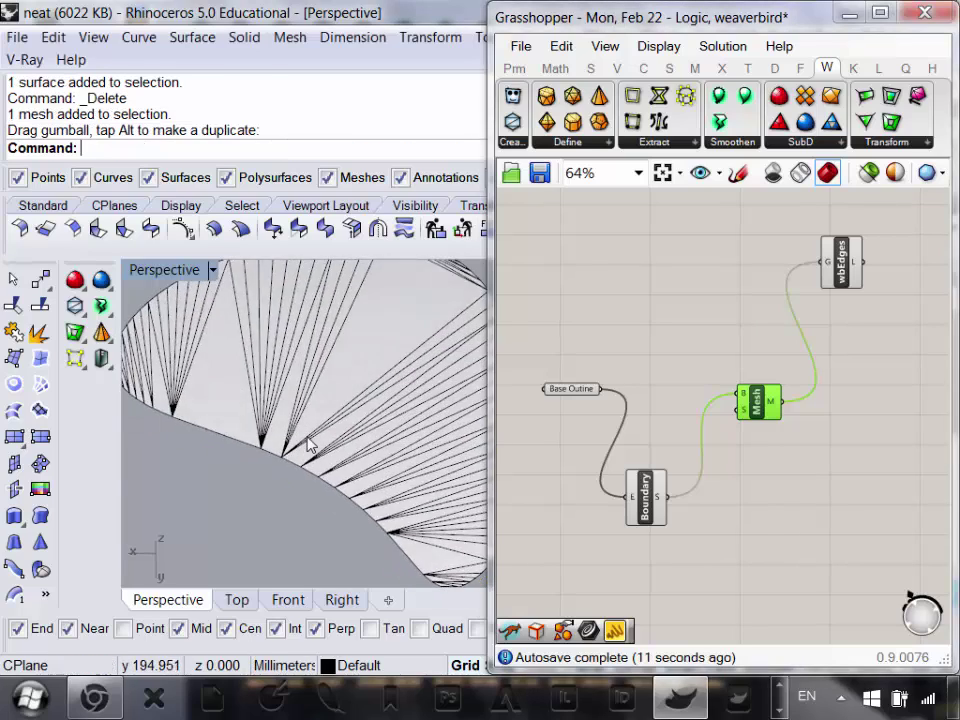
scroll(309, 441, down, 6)
right_drag(356, 454, 315, 478)
scroll(316, 476, up, 5)
scroll(328, 452, down, 5)
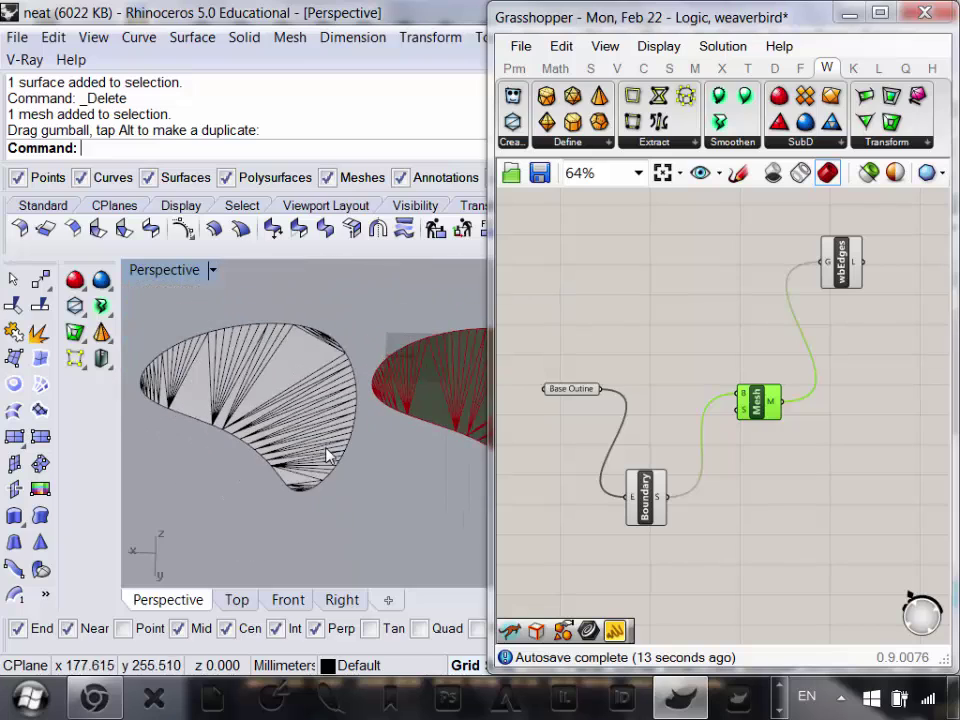
scroll(363, 395, down, 3)
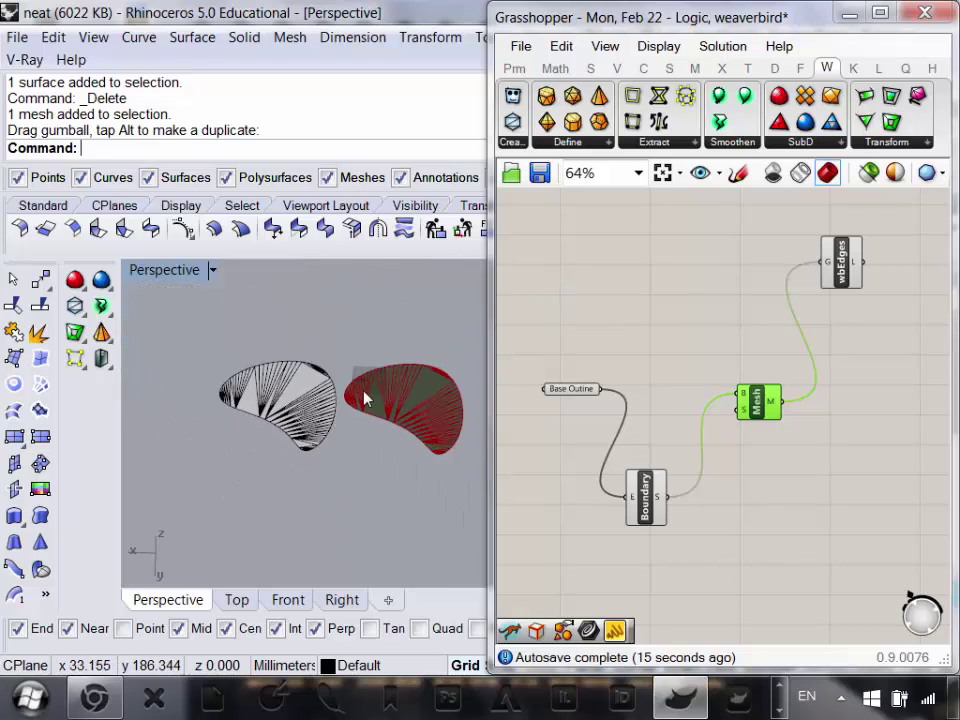
scroll(328, 423, up, 2)
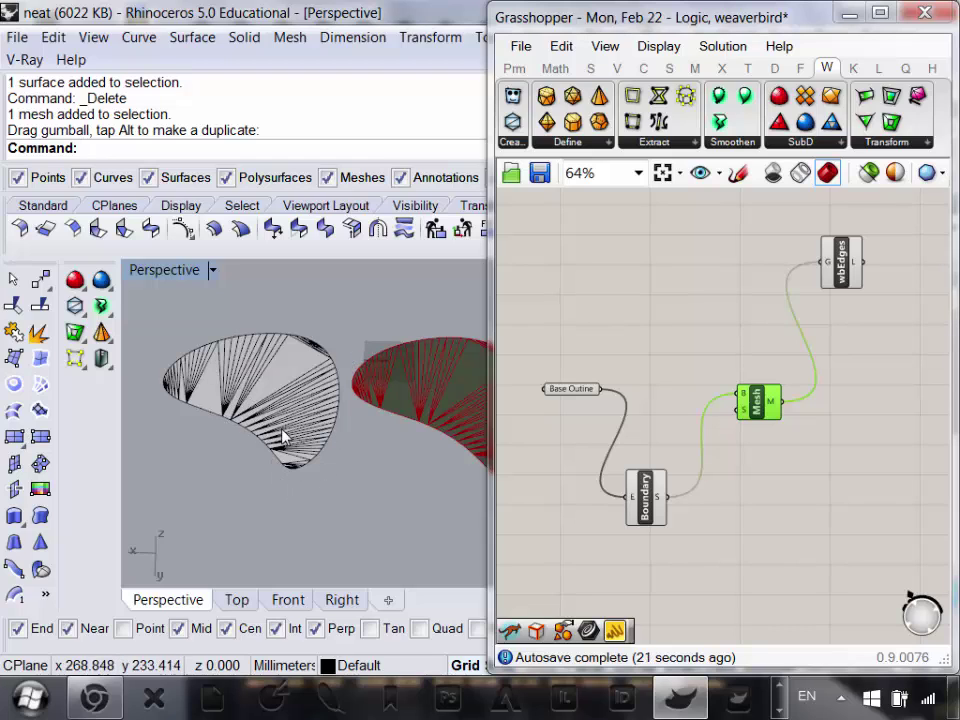
scroll(340, 416, down, 4)
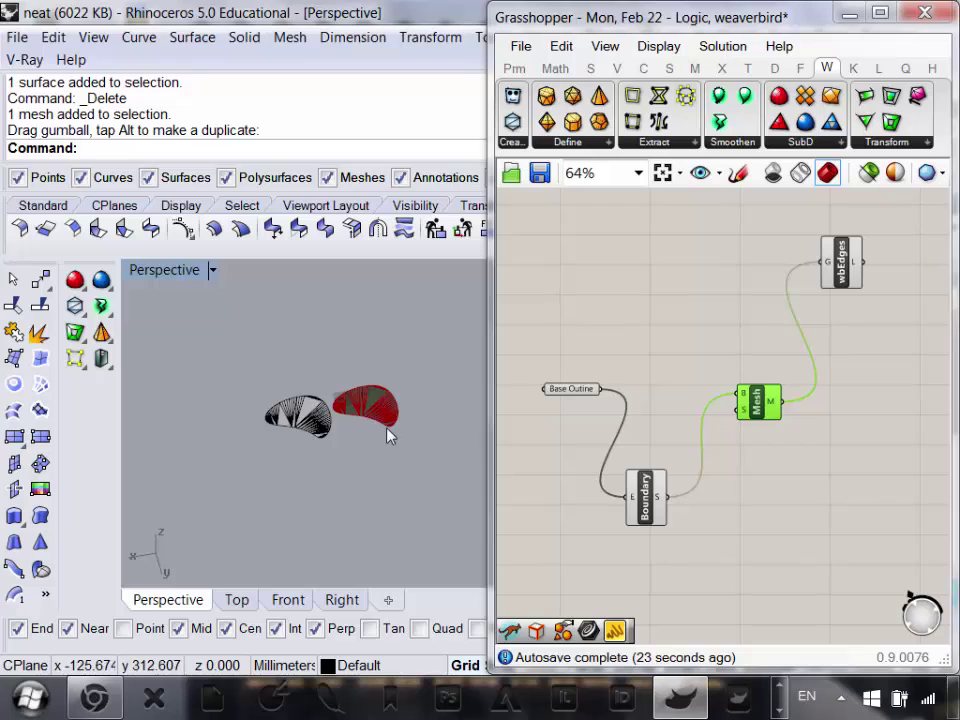
- Move the wbEdges component slightly closer to the Mesh component, leaving it selected
drag(854, 276, 846, 290)
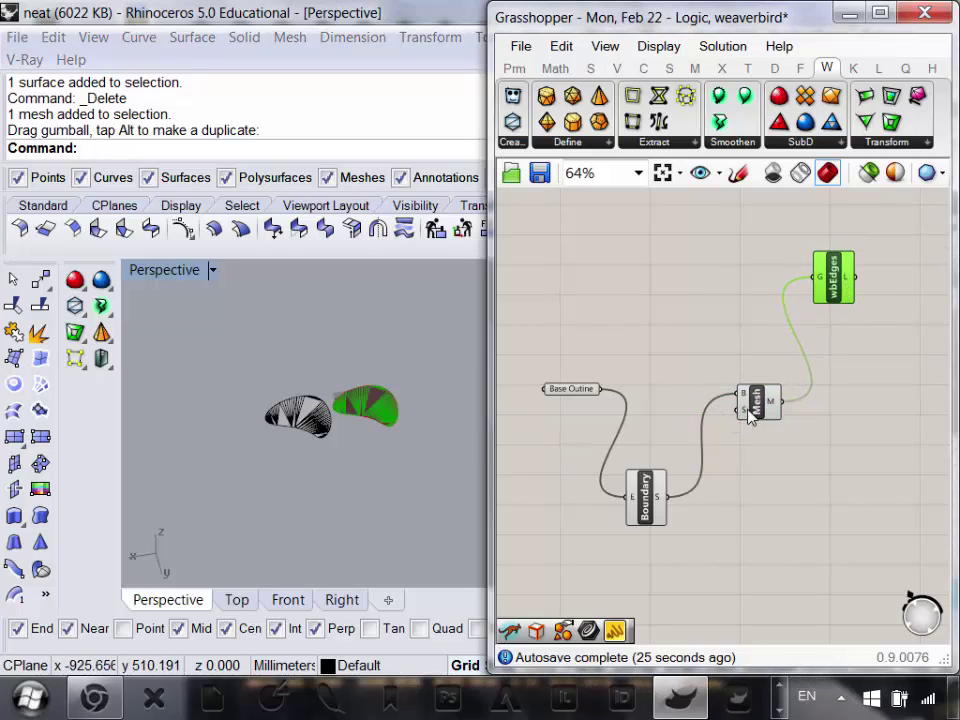
scroll(320, 448, up, 4)
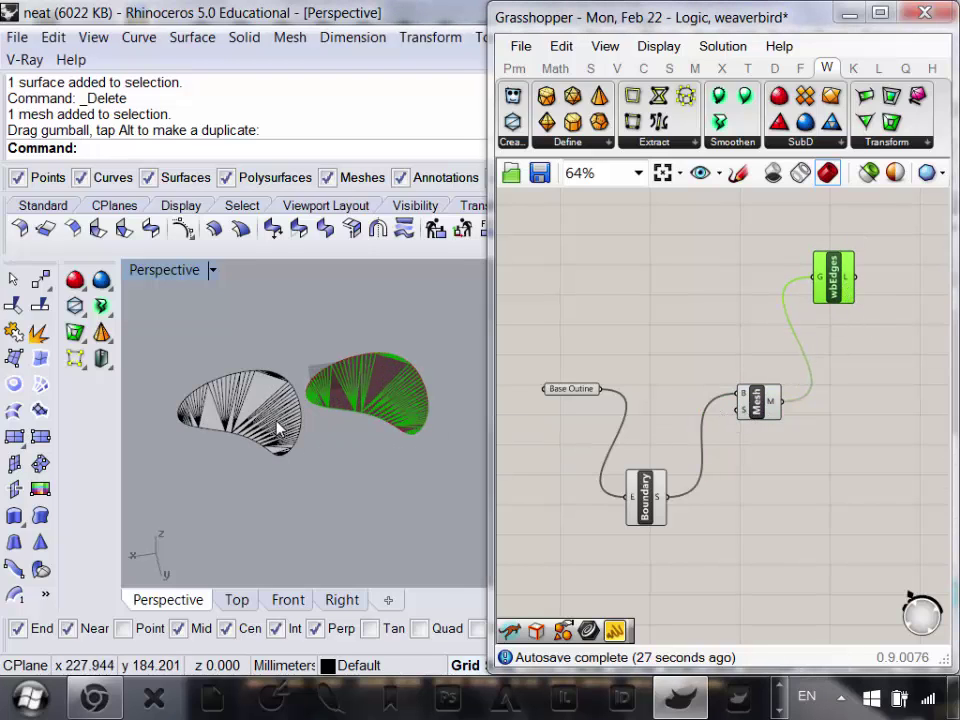
- Delete the baked mesh copy from the Rhino scene, leaving only the Grasshopper preview
click(278, 428)
key(Delete)
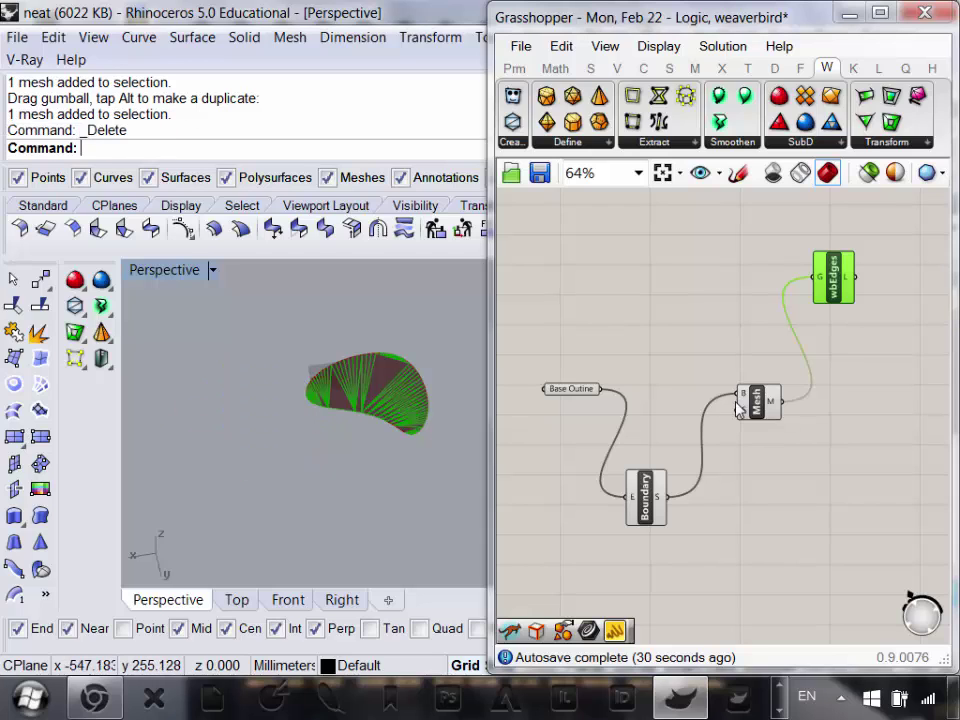
scroll(420, 400, up, 5)
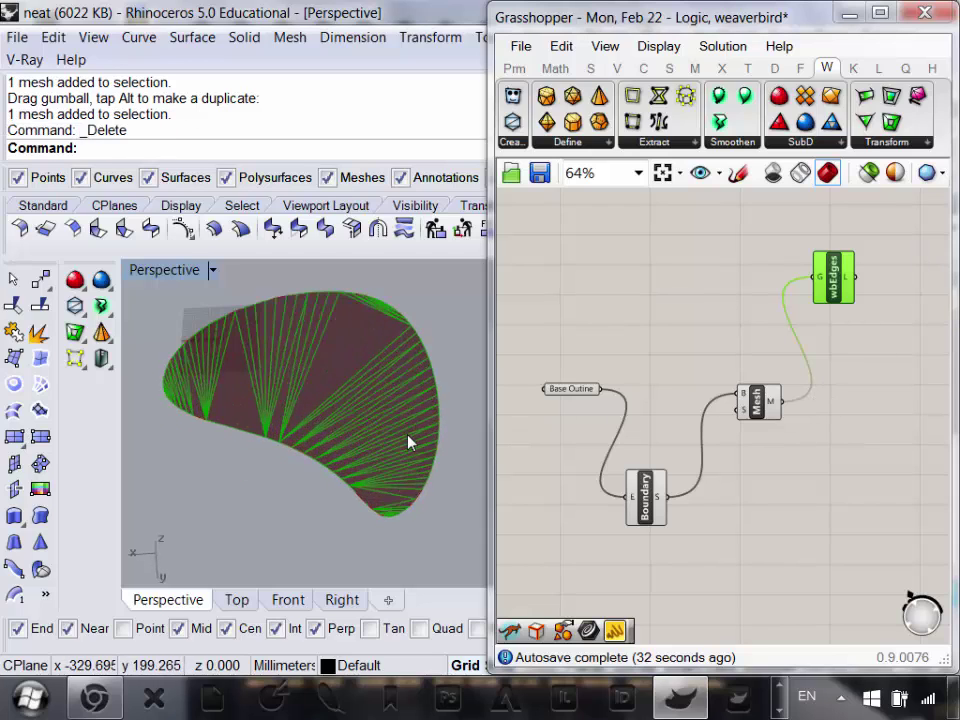
- Switch to Chrome to view the hanging-chain model photo, compare it with the mesh preview, and return to Rhino
click(94, 697)
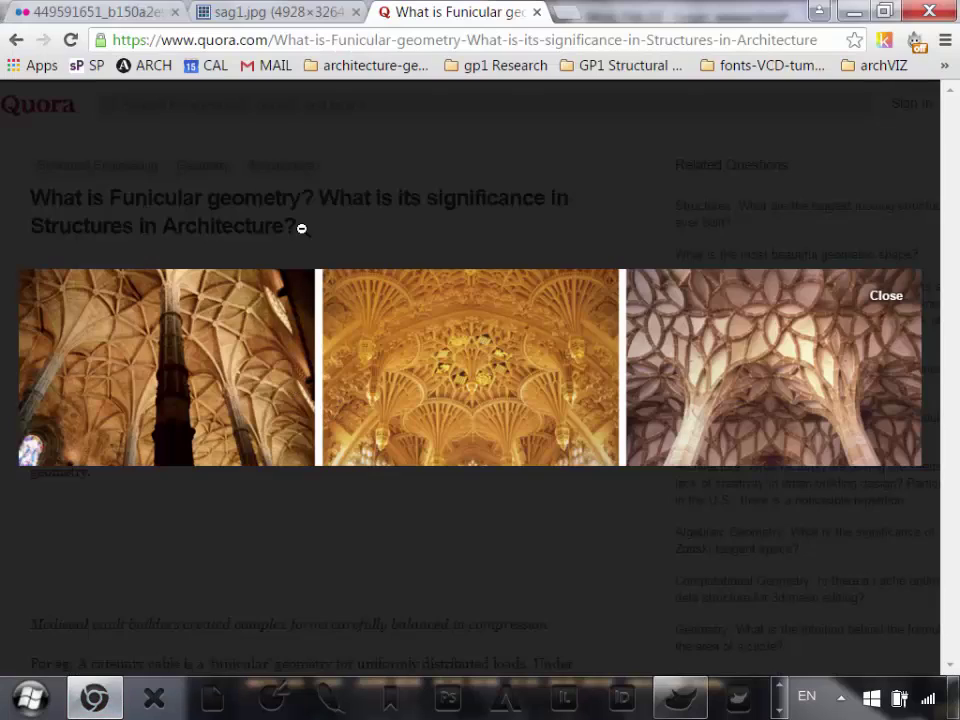
click(117, 10)
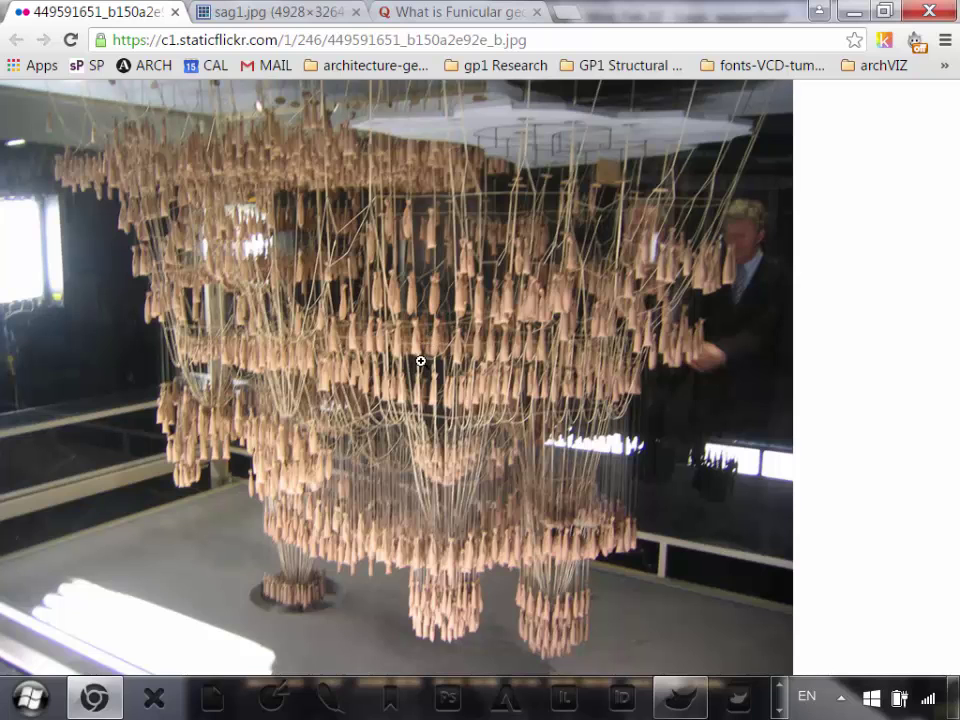
click(677, 705)
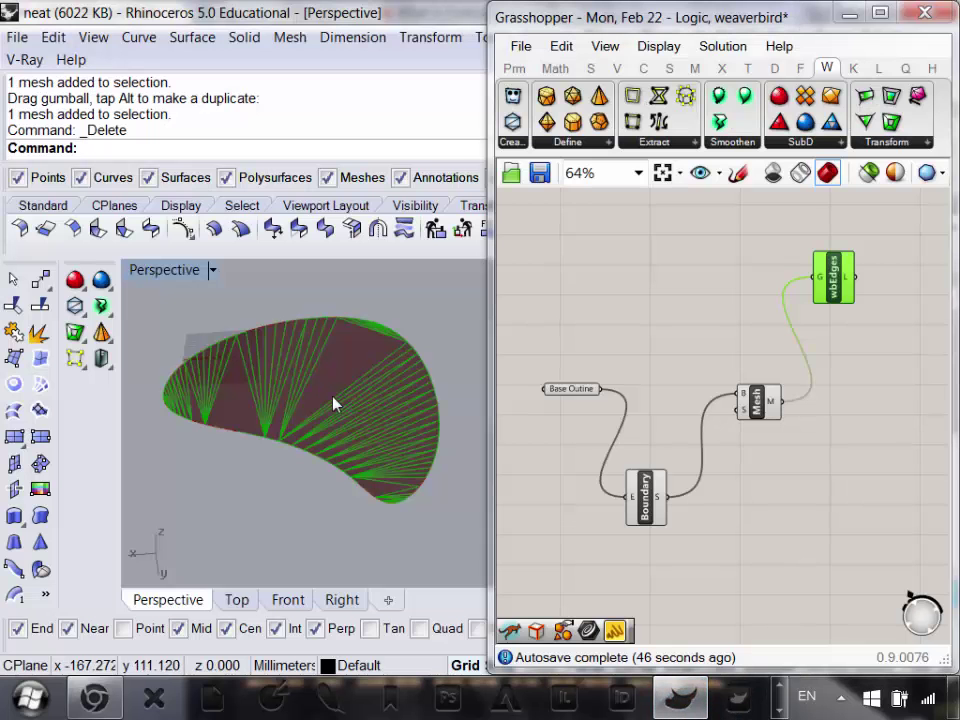
right_drag(403, 452, 388, 402)
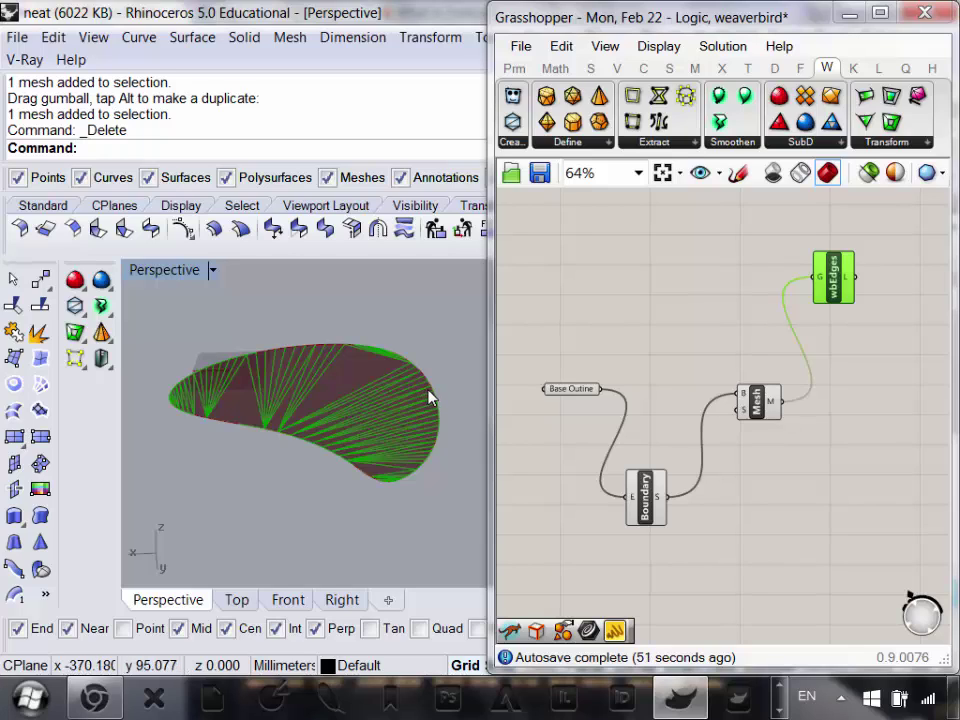
click(95, 697)
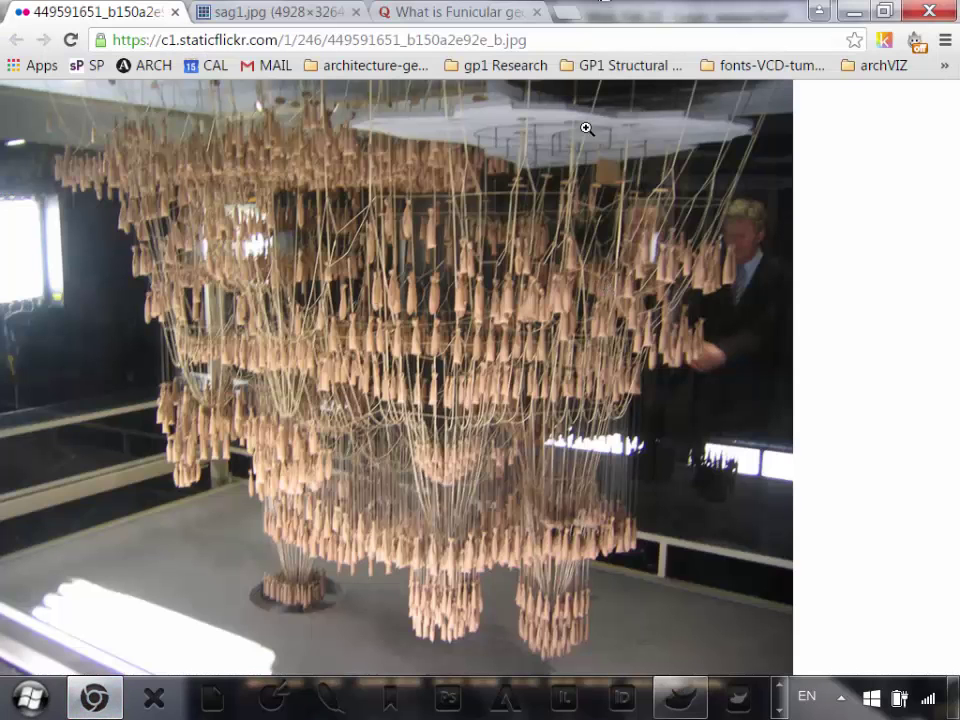
click(680, 697)
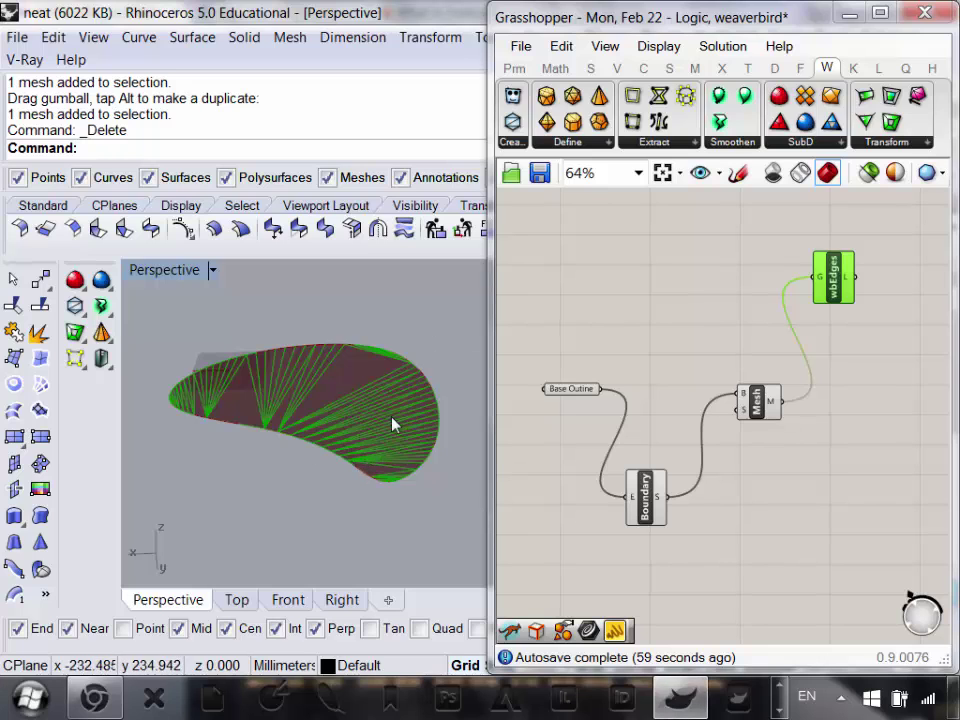
- Examine the distribution of the mesh edges across the whole outline from several angles
right_drag(786, 466, 788, 517)
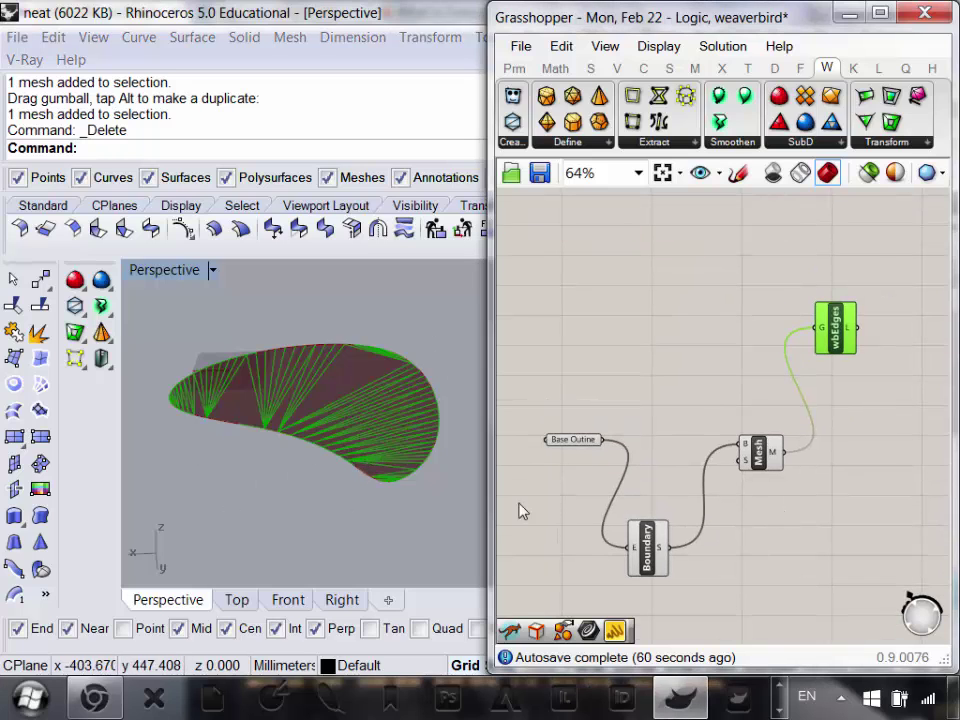
scroll(380, 512, up, 5)
right_drag(309, 450, 295, 379)
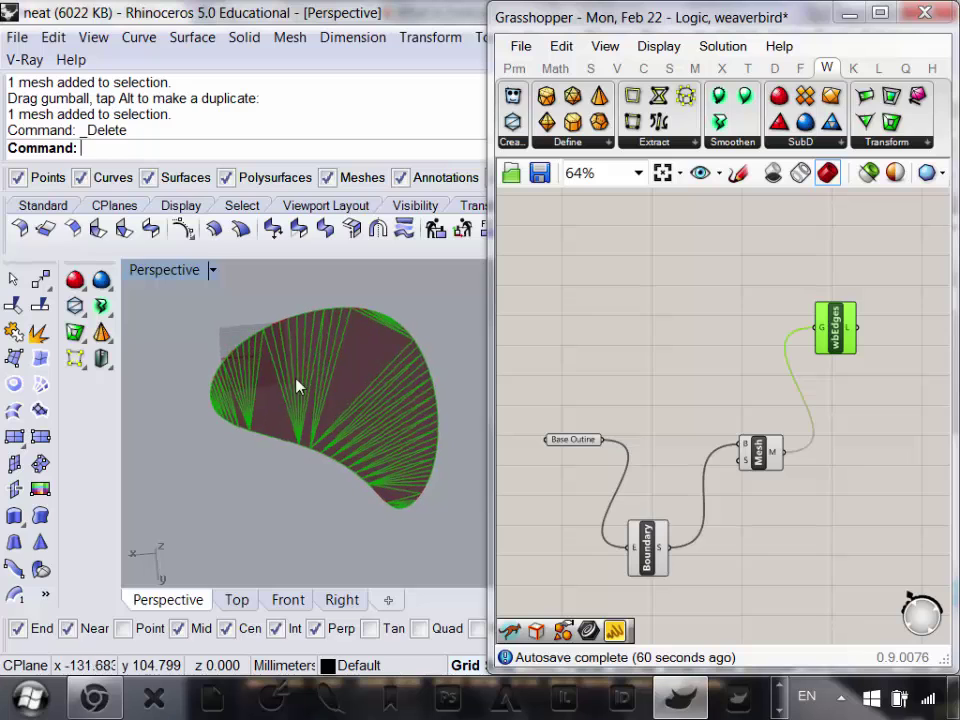
scroll(290, 388, up, 5)
scroll(318, 426, down, 5)
right_drag(337, 456, 440, 392)
scroll(418, 538, up, 5)
scroll(443, 390, down, 6)
right_drag(881, 461, 862, 453)
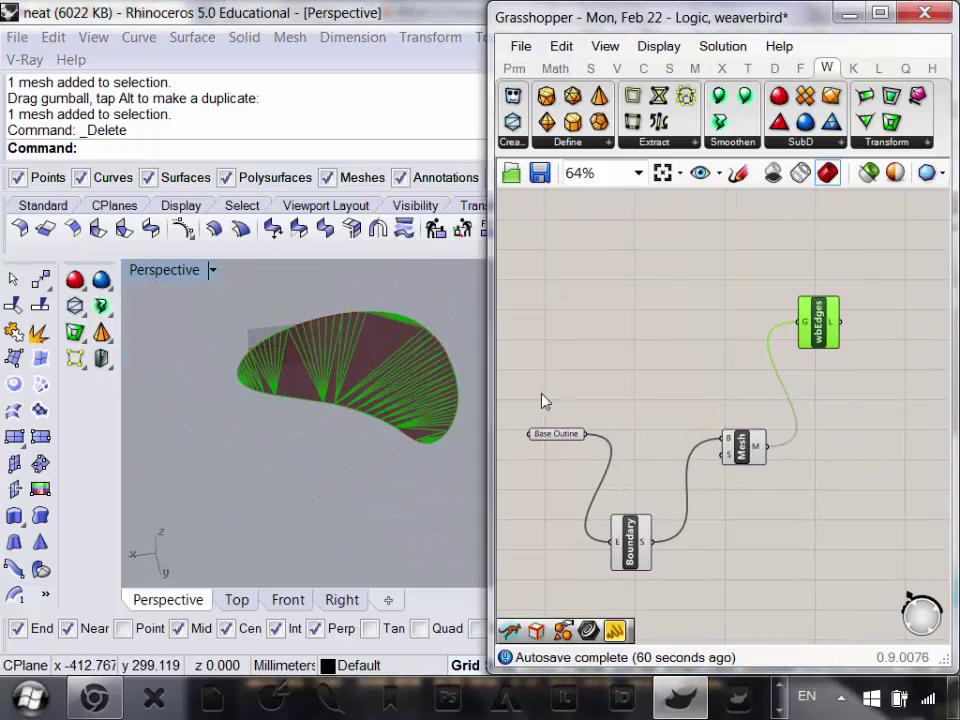
right_drag(398, 395, 385, 408)
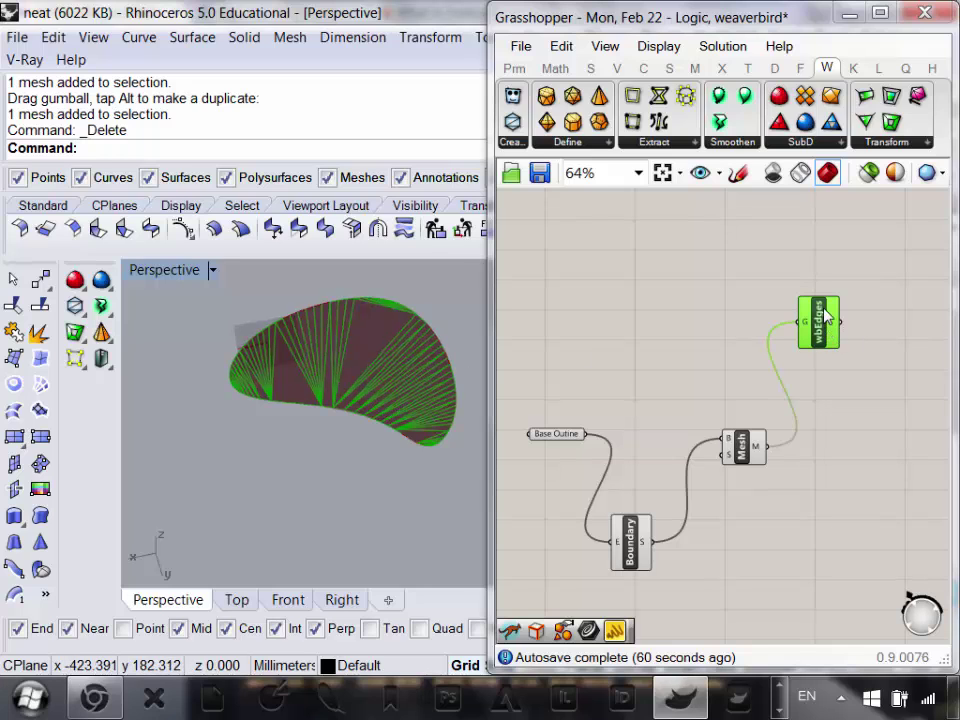
- Inspect the narrow end of the mesh up close, where the triangle edges meet the base outline
scroll(204, 444, up, 5)
scroll(240, 422, up, 5)
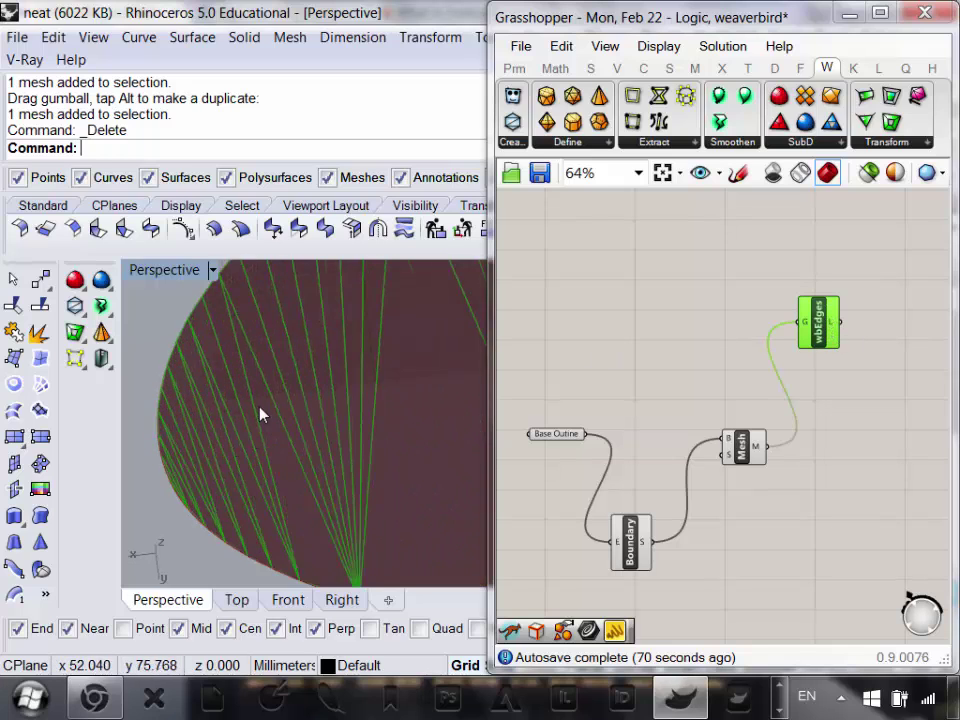
scroll(261, 413, down, 5)
scroll(291, 506, up, 6)
scroll(289, 505, down, 6)
scroll(373, 414, down, 2)
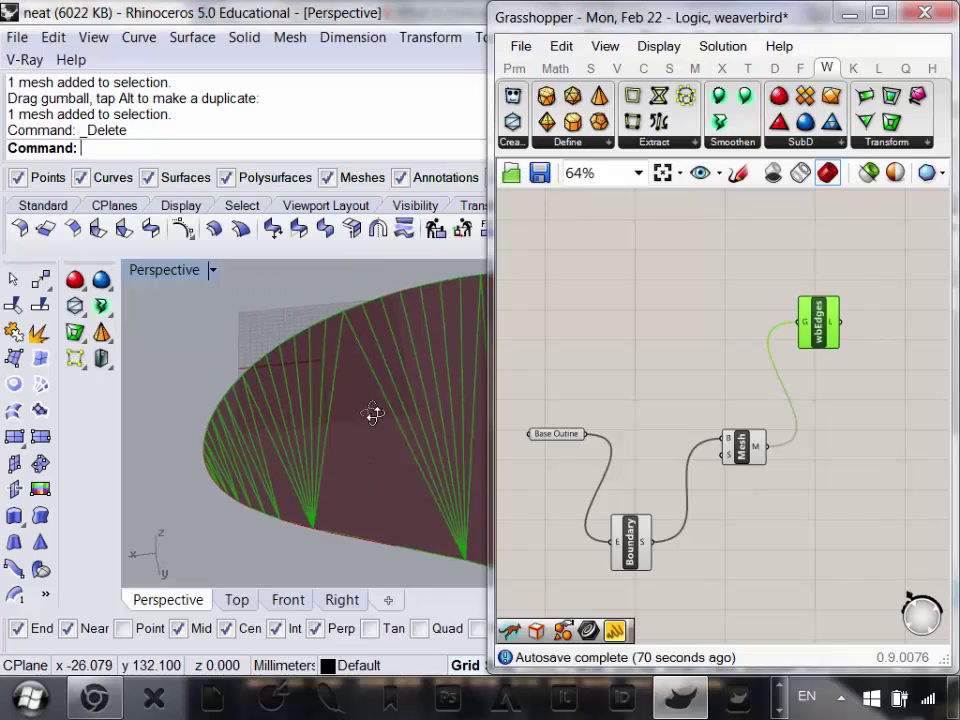
scroll(309, 540, up, 3)
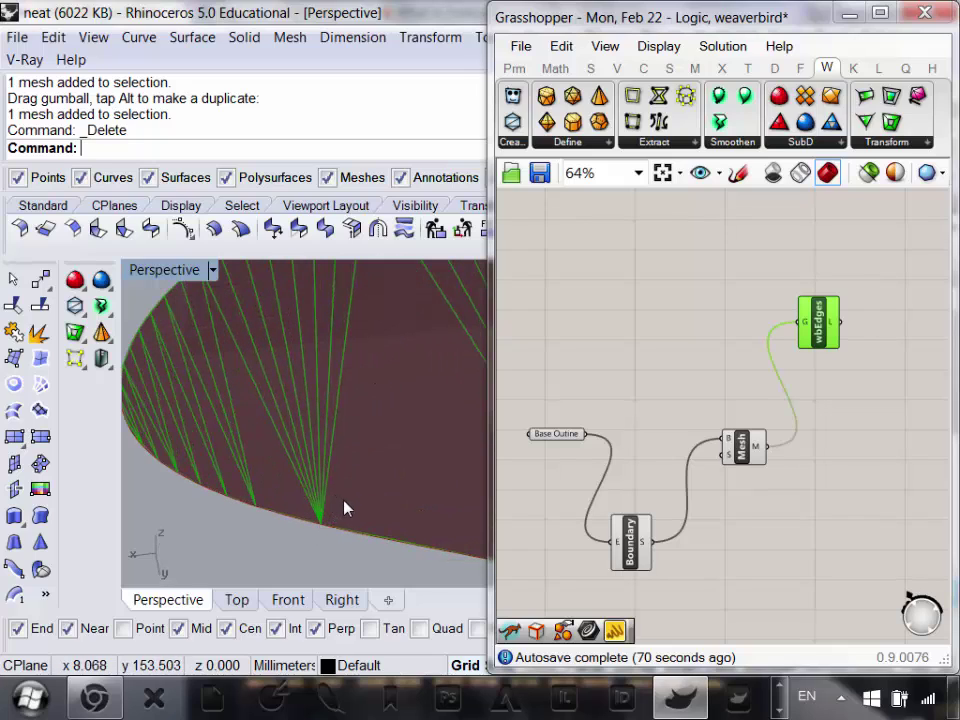
scroll(330, 516, down, 2)
scroll(300, 478, up, 1)
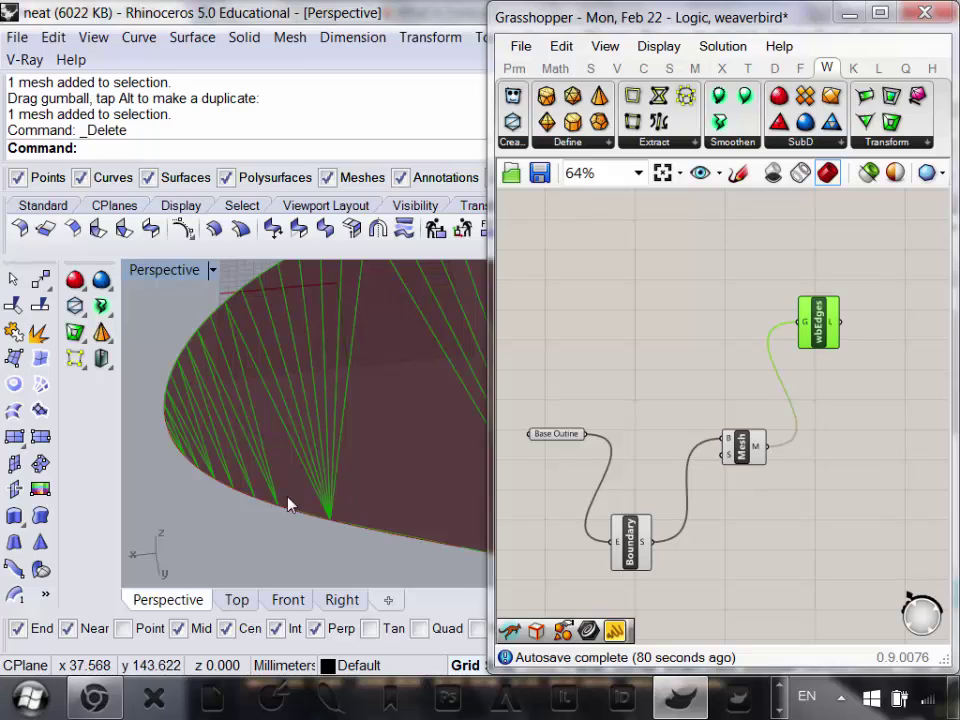
- Compare the triangle fans at the narrow end with the mesh edges across the whole outline
scroll(332, 506, down, 5)
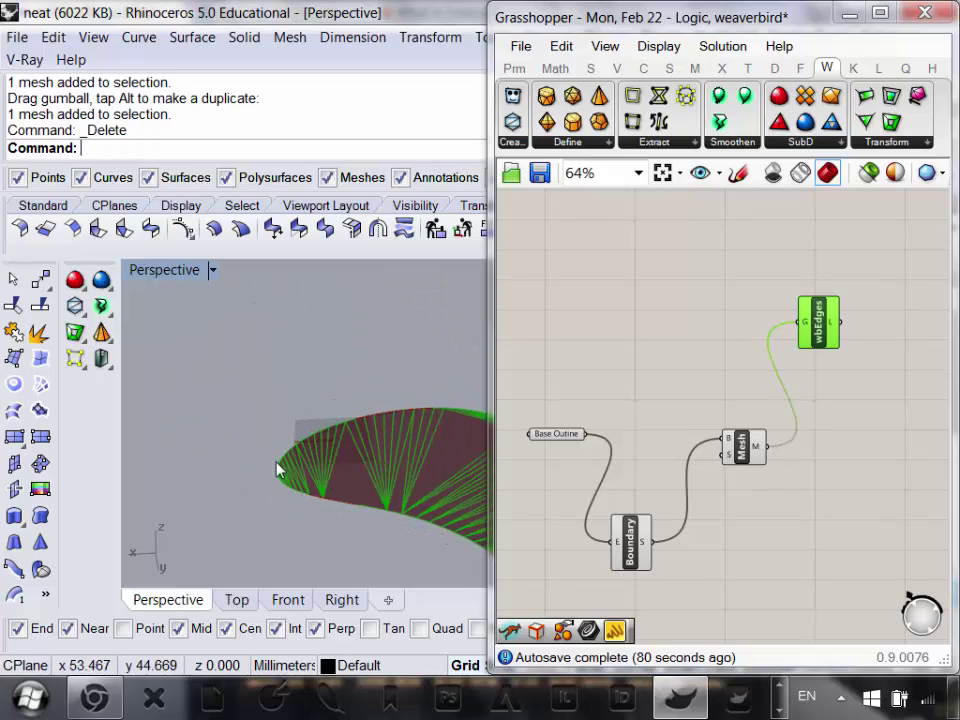
scroll(380, 510, up, 2)
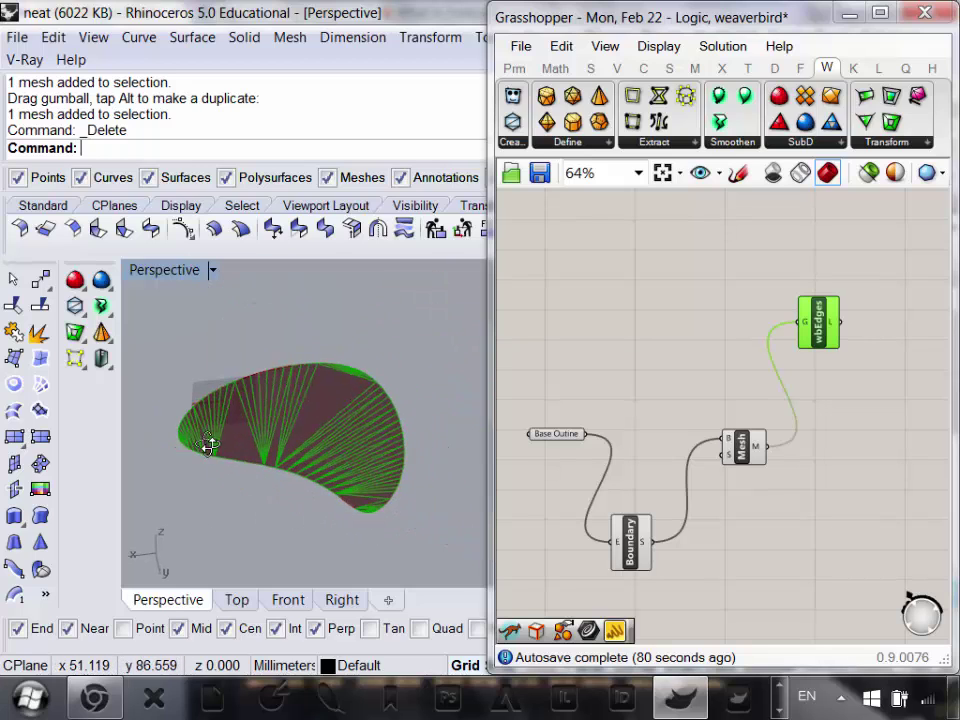
scroll(207, 444, up, 4)
scroll(180, 420, down, 1)
scroll(195, 444, up, 1)
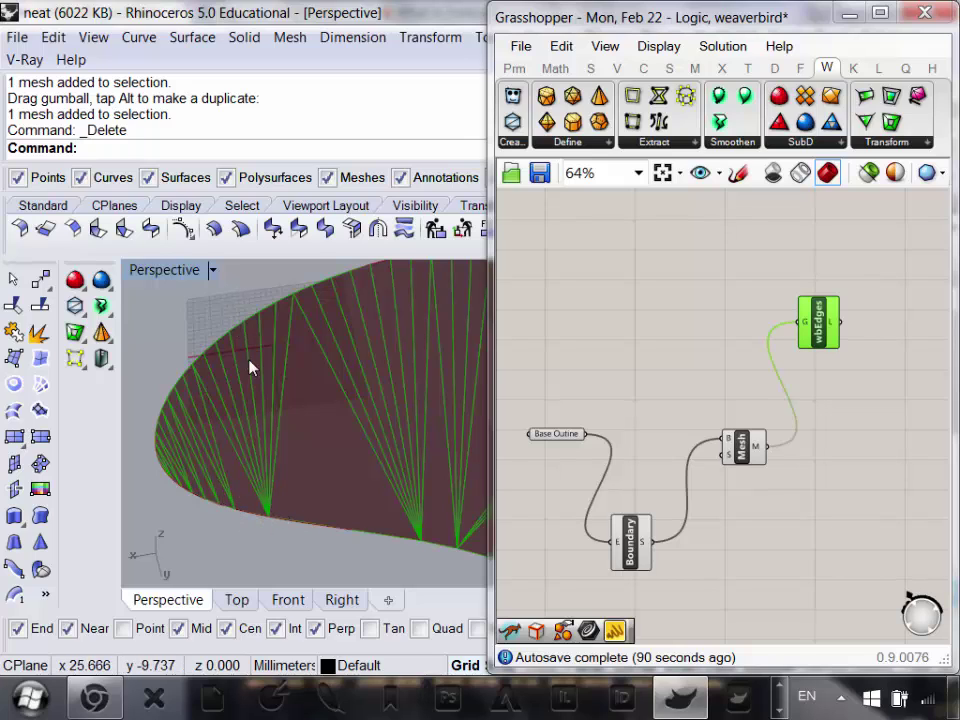
- Add a Custom Mesh Settings component and connect its output to the S input of the Mesh component
right_drag(890, 345, 640, 449)
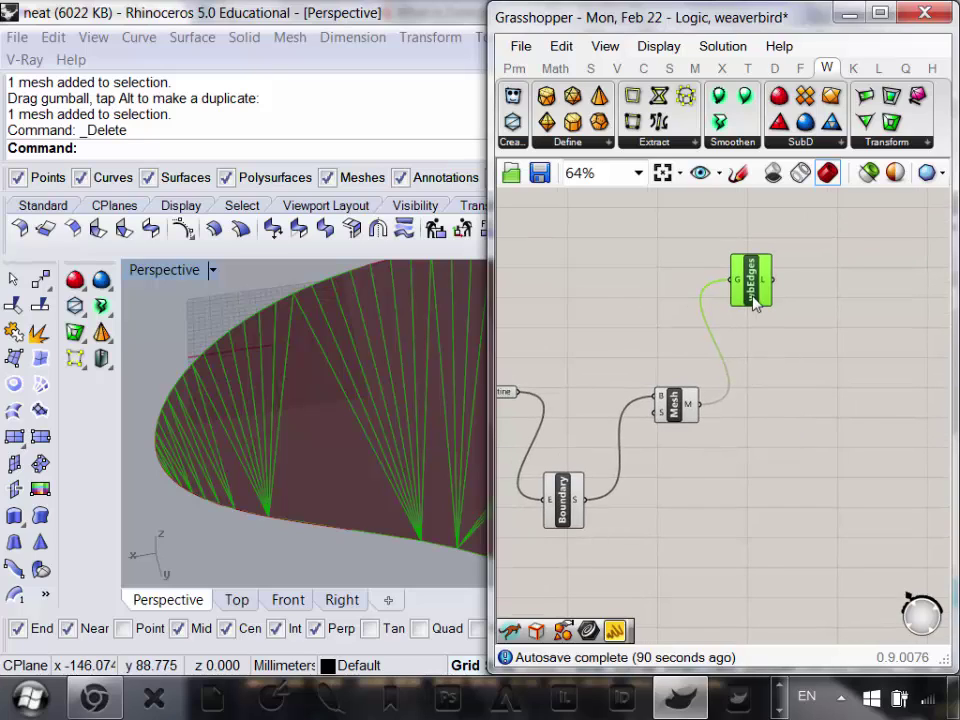
drag(677, 407, 673, 403)
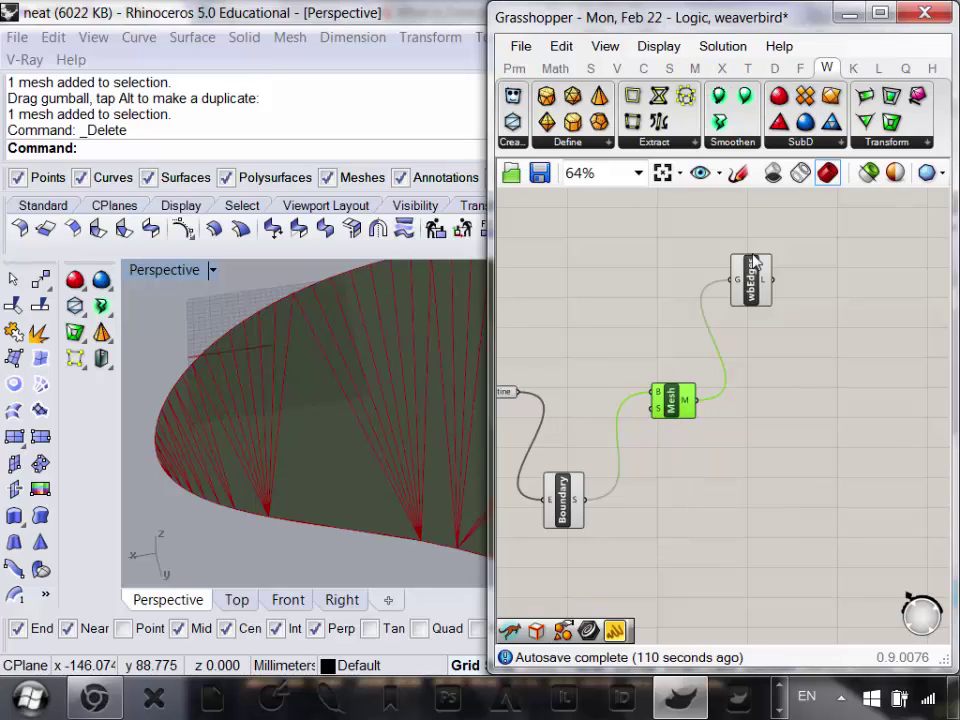
click(695, 70)
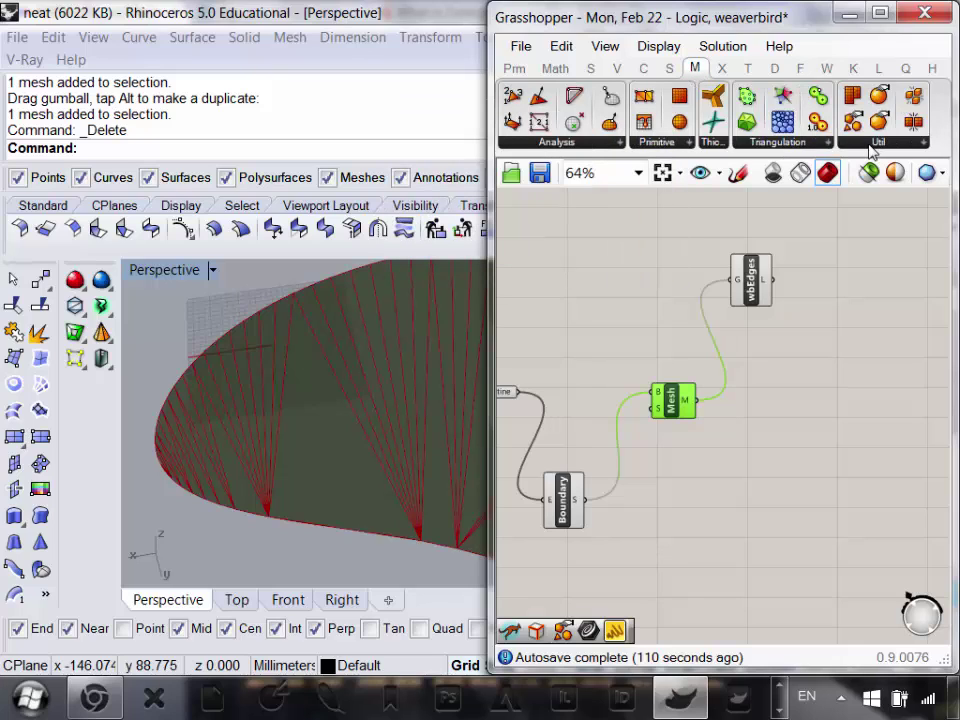
click(886, 147)
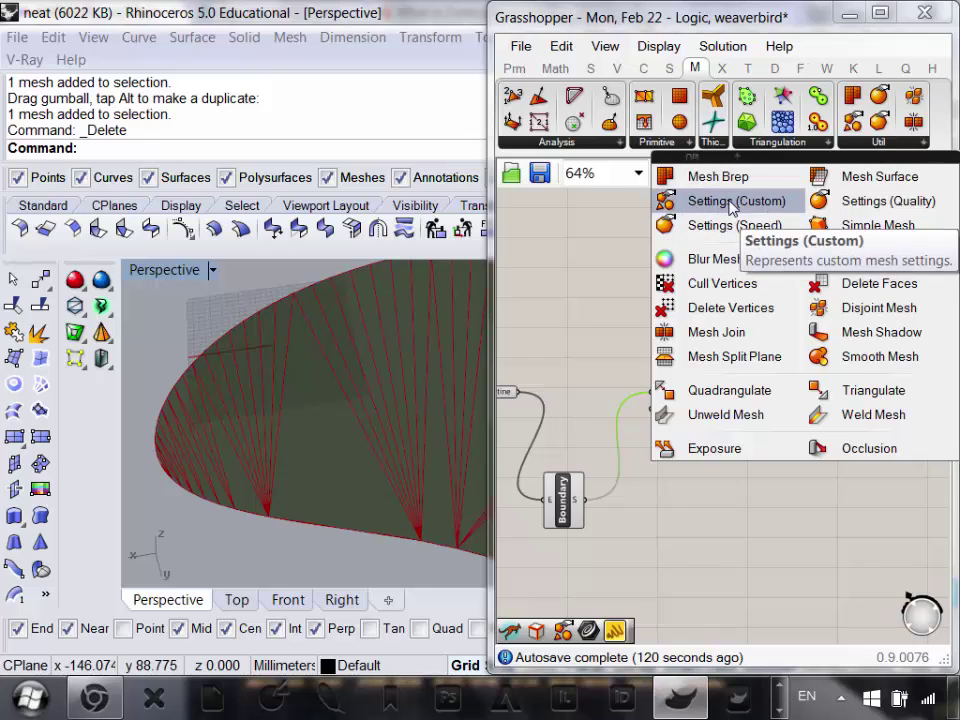
drag(727, 201, 606, 261)
right_drag(606, 261, 670, 352)
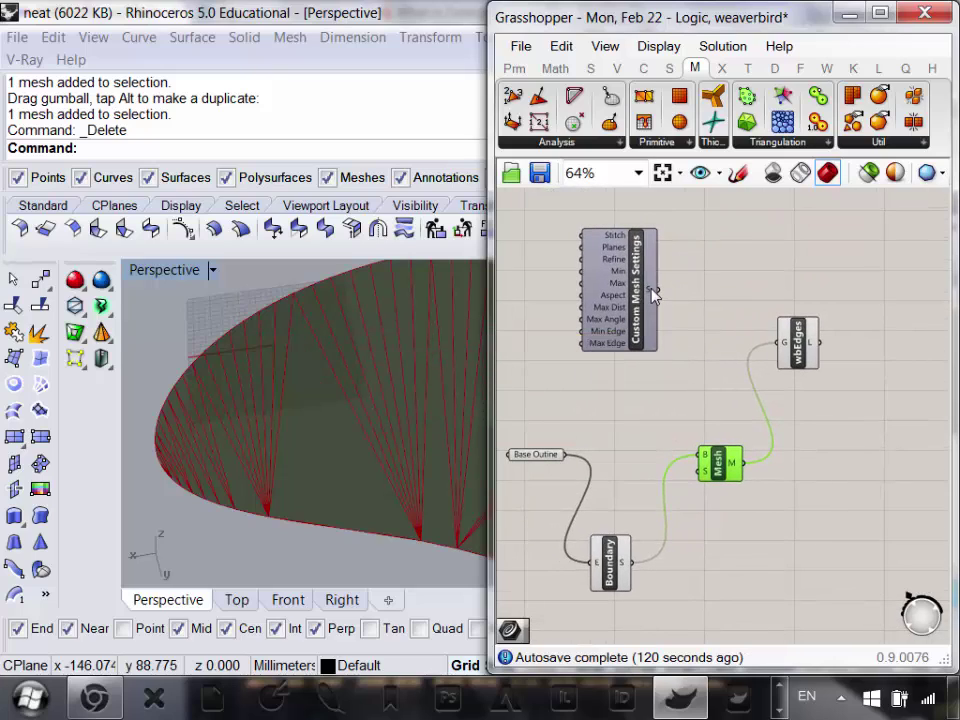
drag(657, 290, 706, 472)
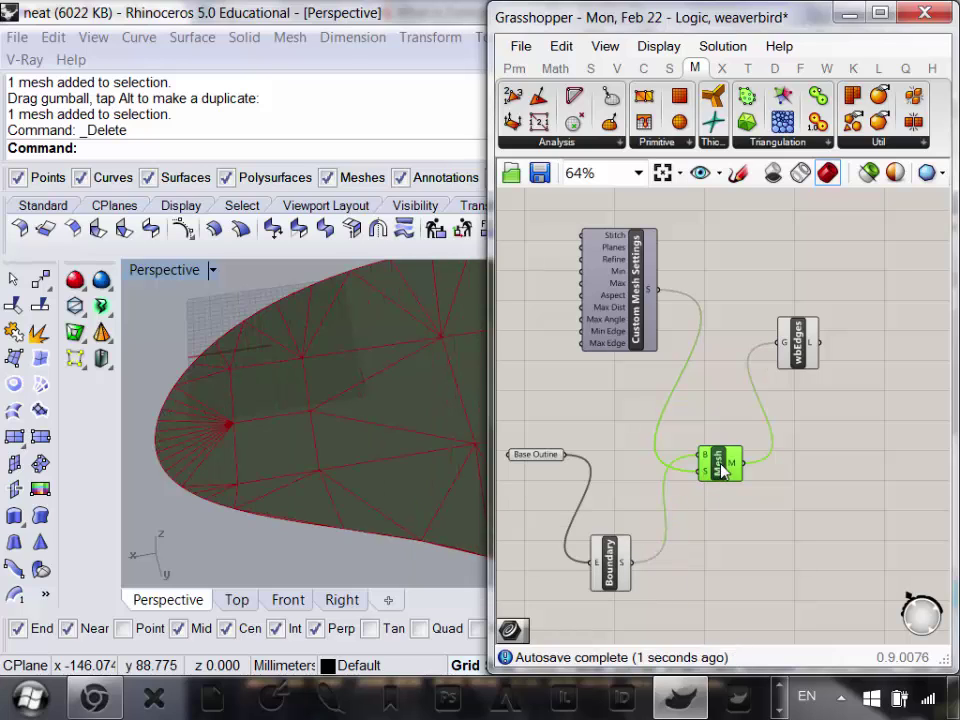
- Examine how the custom settings distribute the mesh edges across the interior and ends of the outline
right_drag(312, 420, 392, 423)
scroll(371, 452, down, 7)
scroll(394, 424, up, 7)
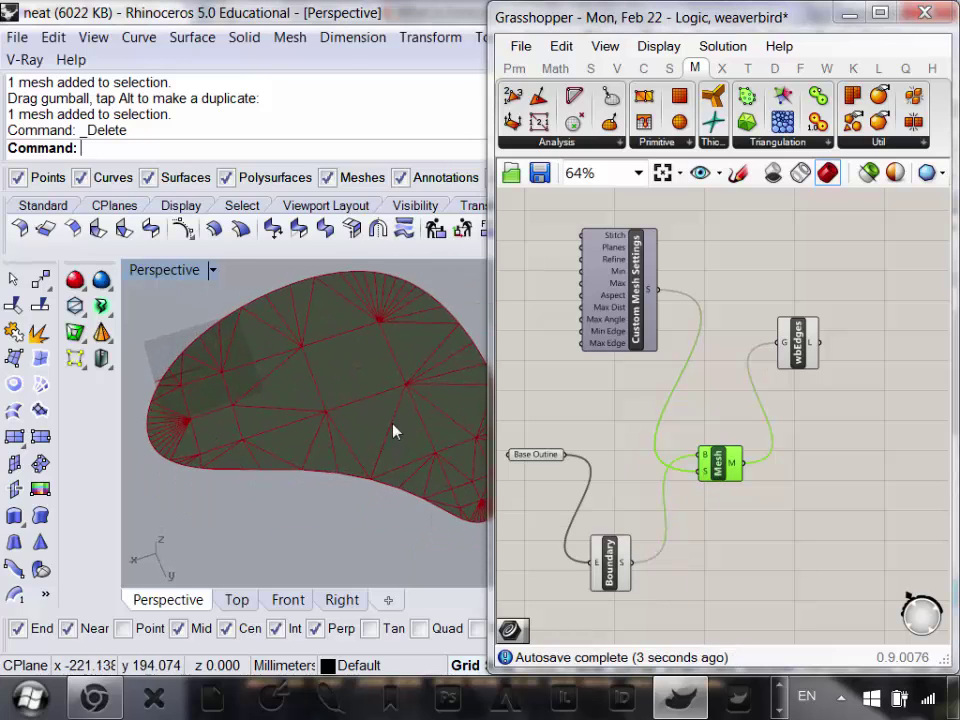
scroll(392, 412, down, 4)
scroll(436, 375, up, 2)
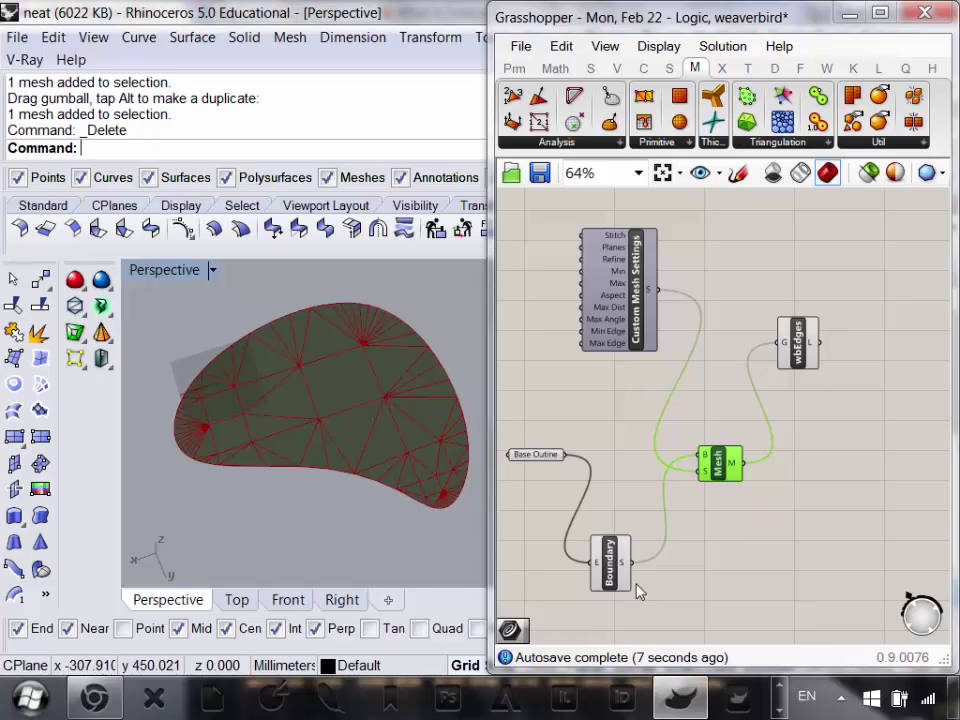
right_drag(805, 556, 833, 571)
right_drag(726, 450, 729, 483)
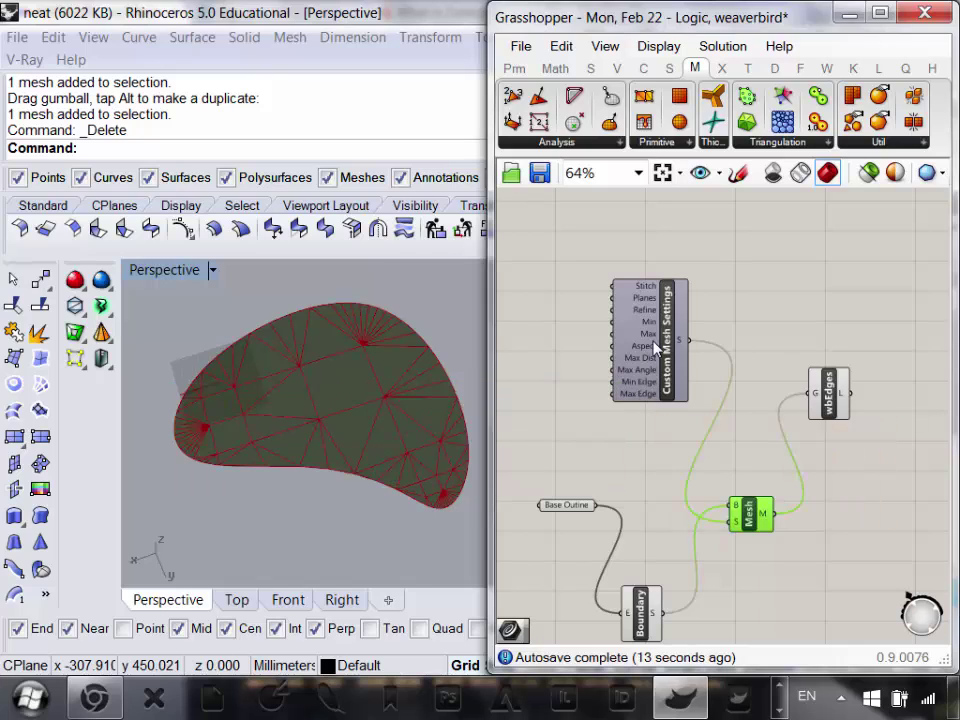
mouse_move(655, 347)
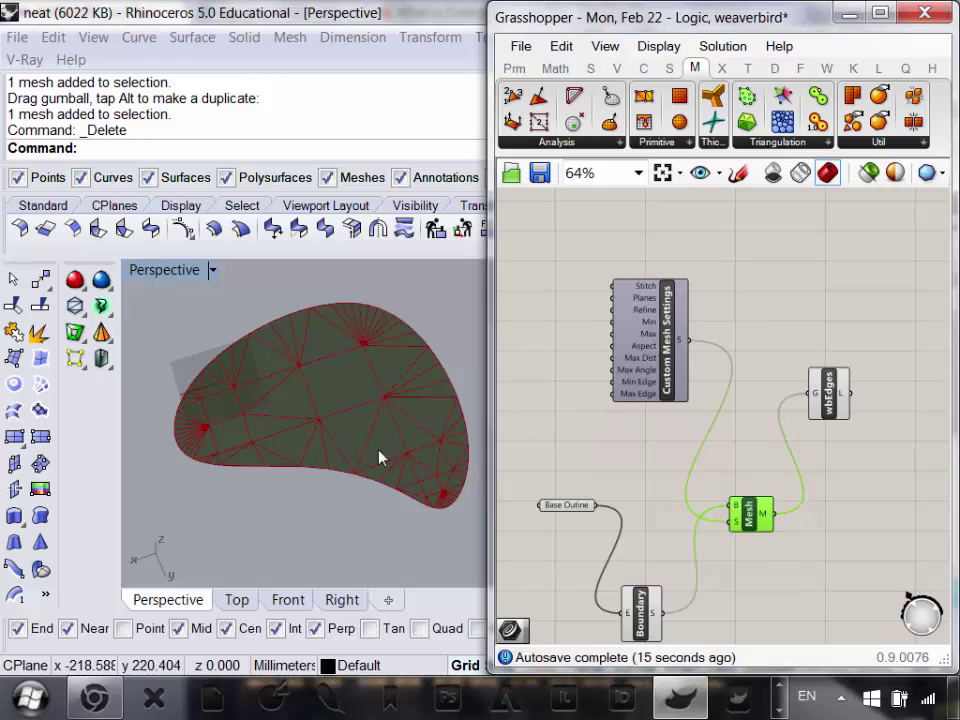
right_drag(380, 451, 412, 406)
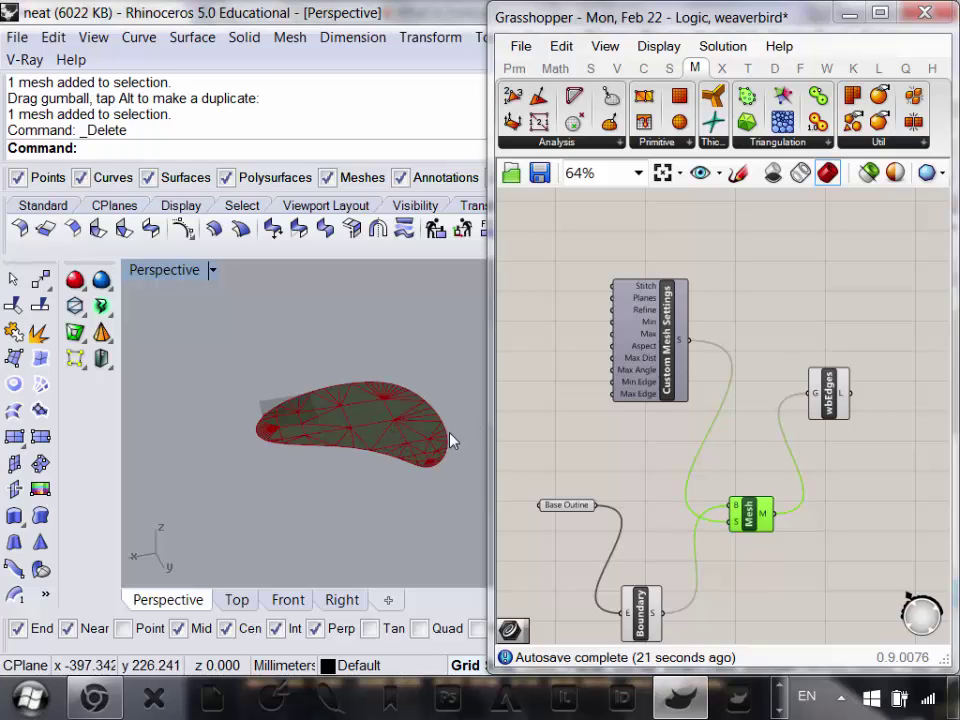
right_drag(436, 440, 428, 457)
- Set the Min count of the Custom Mesh Settings component to 200
right_drag(665, 384, 682, 419)
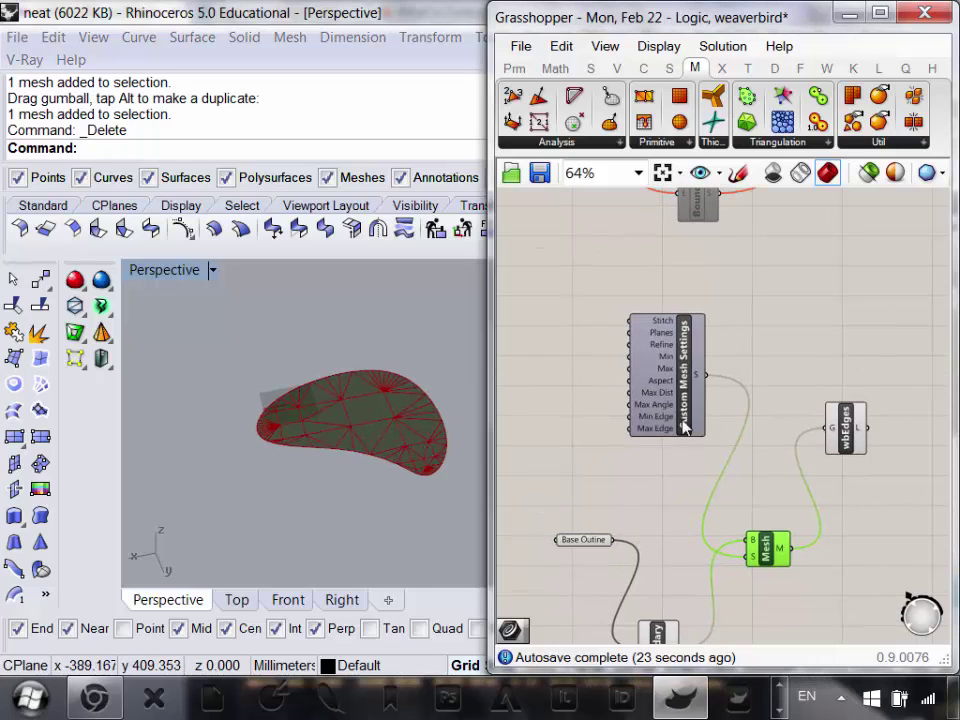
drag(676, 386, 668, 436)
scroll(668, 436, up, 1)
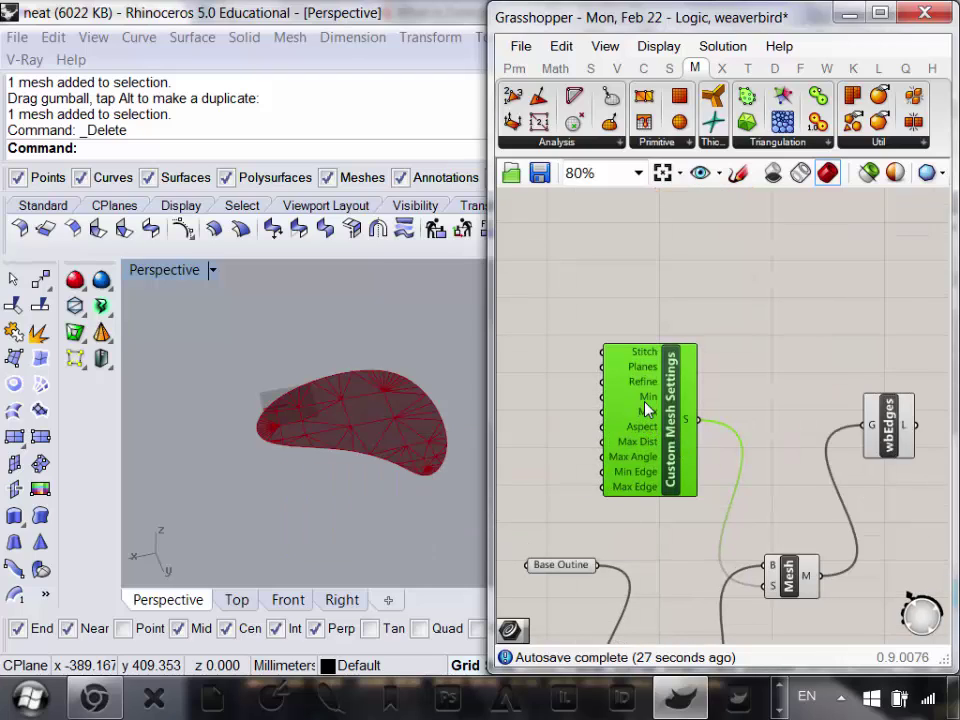
mouse_move(645, 404)
scroll(396, 461, up, 3)
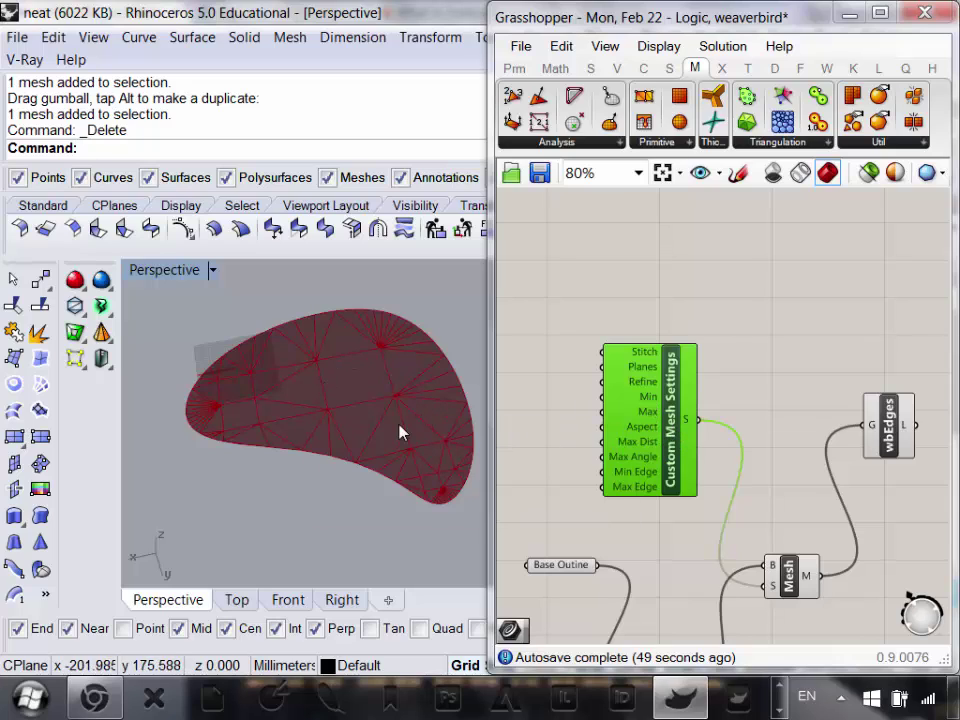
right_click(642, 400)
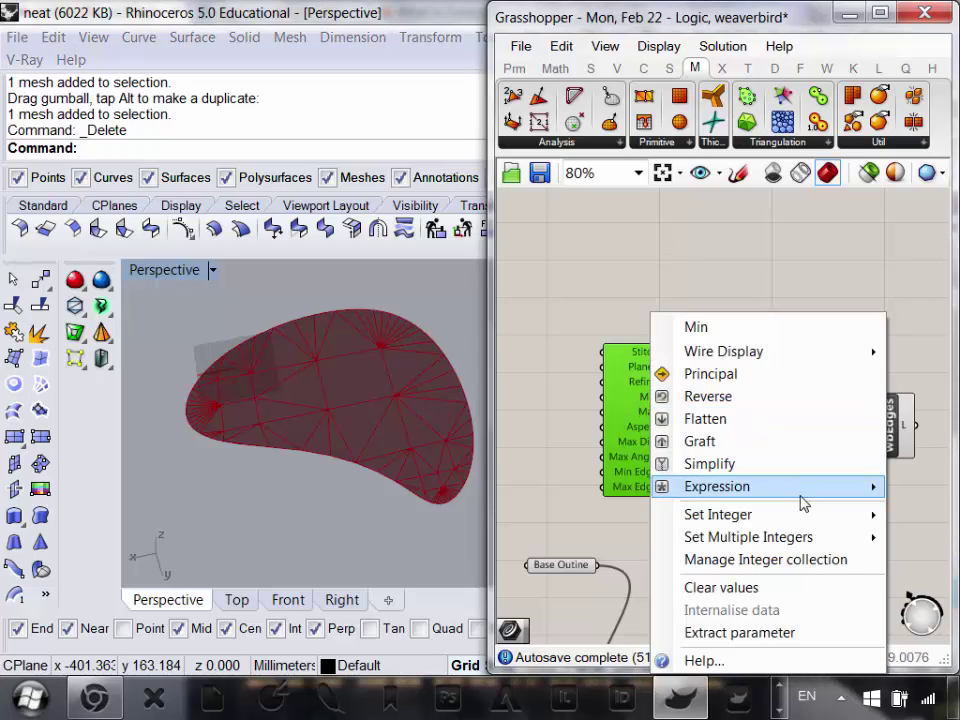
mouse_move(797, 520)
click(494, 521)
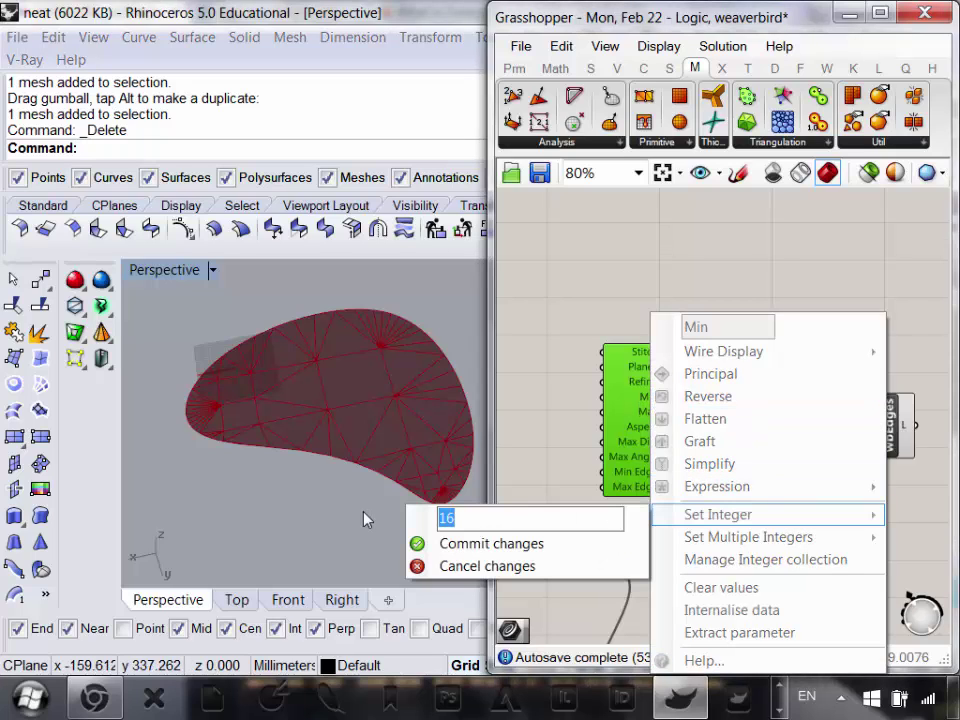
text(200)
click(535, 548)
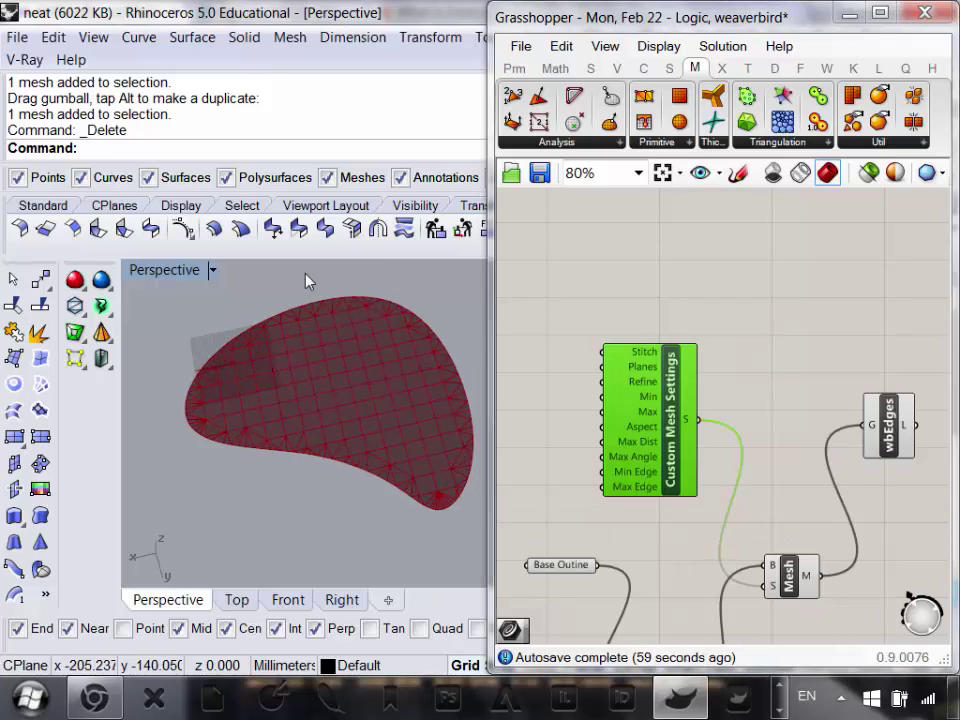
- Check the mesh density and set the Min count of Custom Mesh Settings to 2000
right_drag(396, 461, 393, 397)
scroll(388, 403, up, 5)
scroll(384, 425, down, 3)
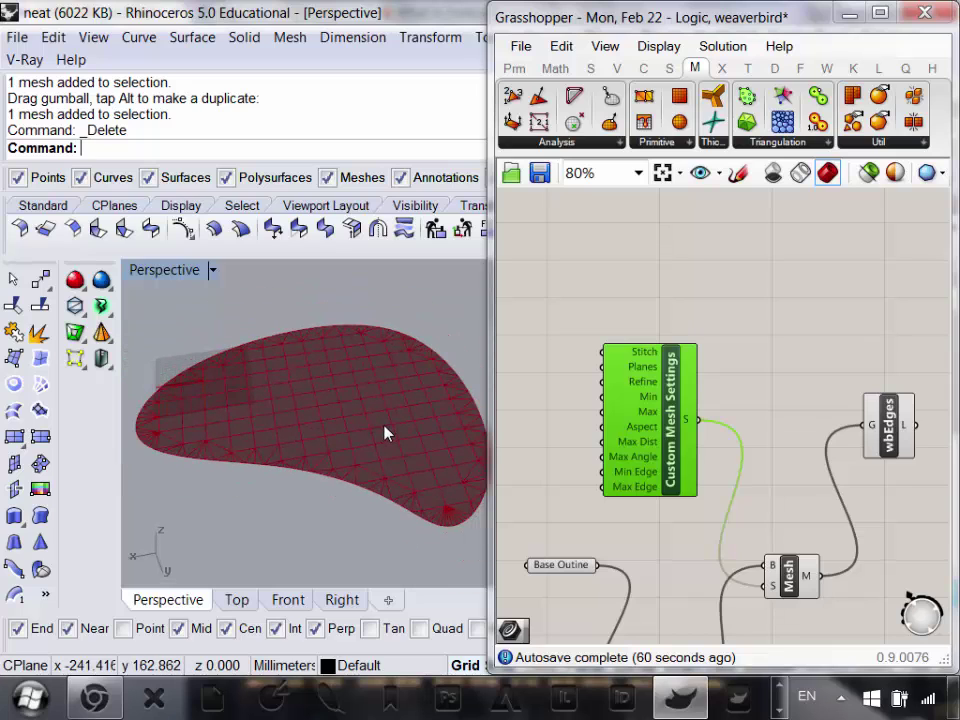
right_drag(644, 445, 673, 443)
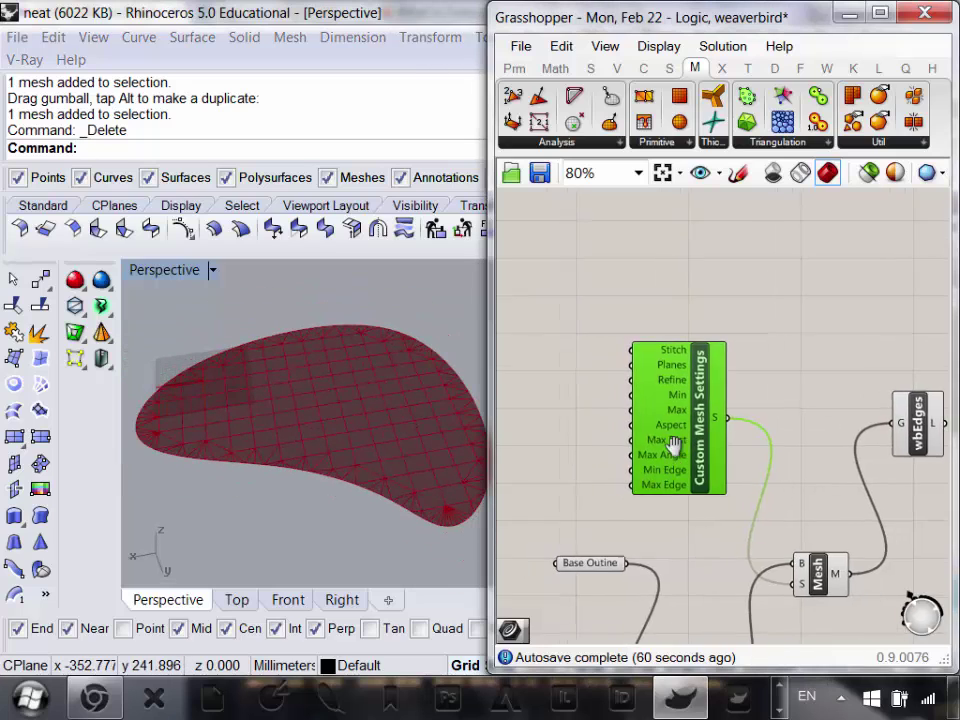
scroll(666, 415, up, 2)
right_click(677, 385)
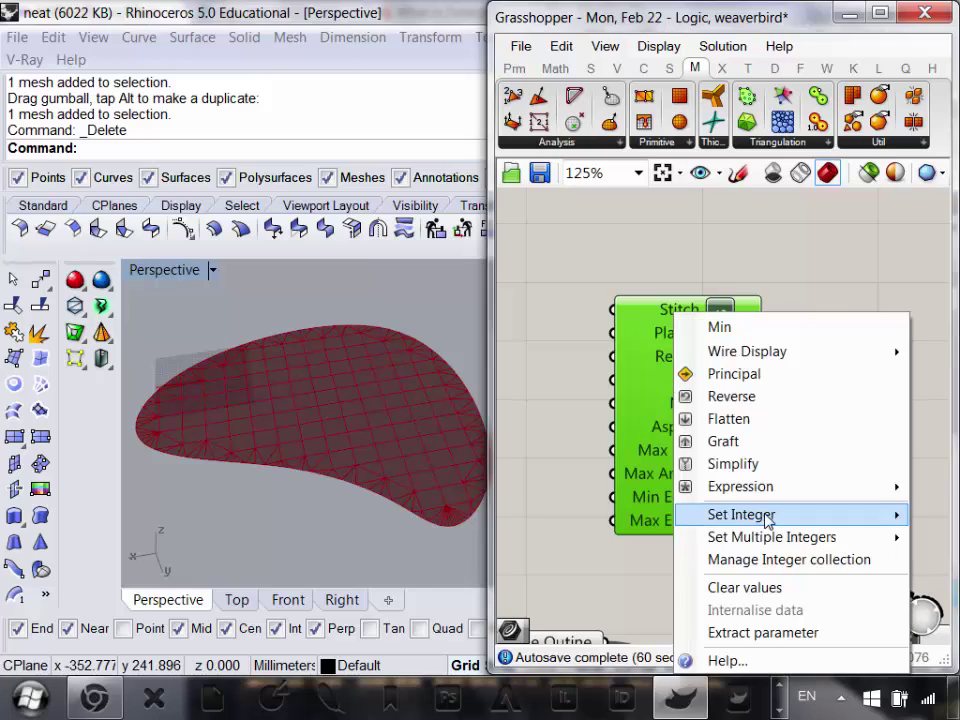
mouse_move(722, 525)
click(535, 517)
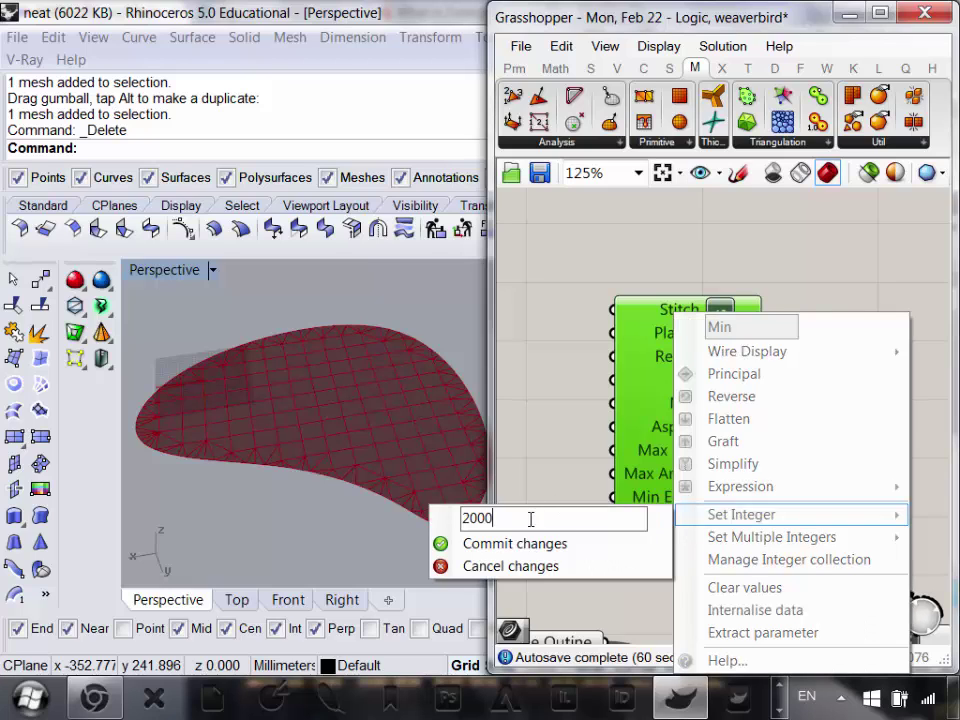
click(525, 543)
- Inspect the finer grid and set the Min count of Custom Mesh Settings to 500
scroll(392, 446, up, 3)
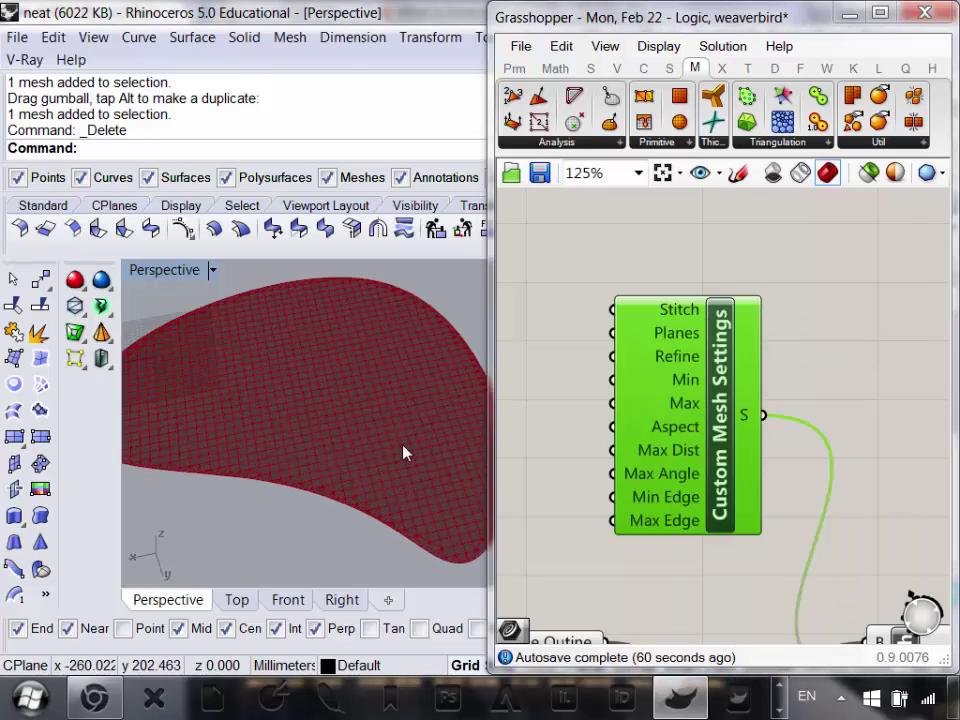
scroll(400, 457, down, 3)
scroll(370, 490, up, 3)
scroll(355, 500, down, 2)
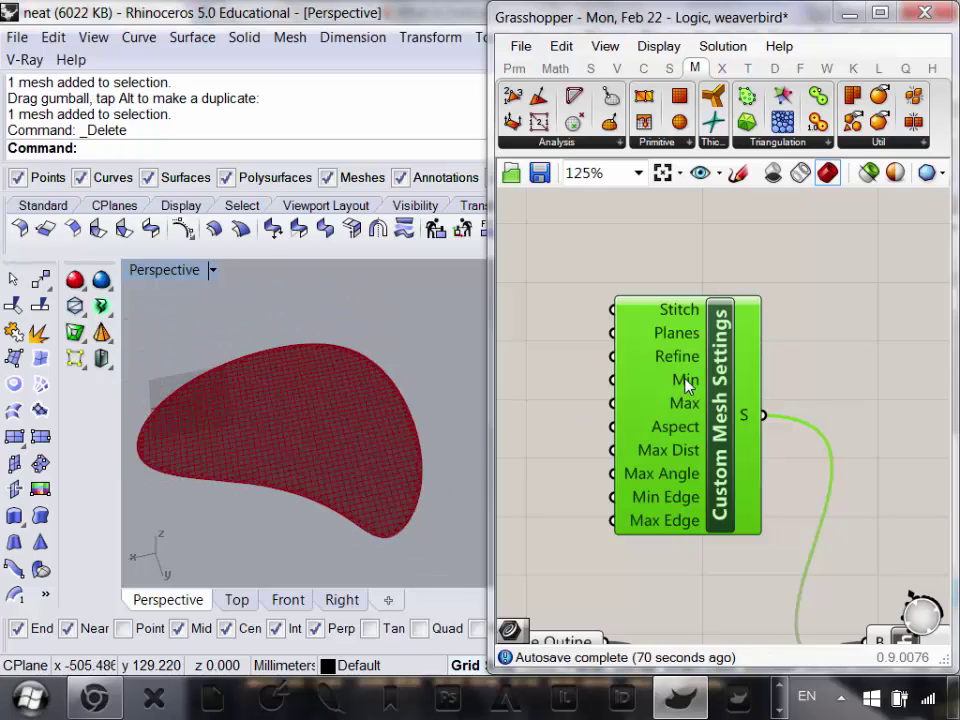
mouse_move(687, 383)
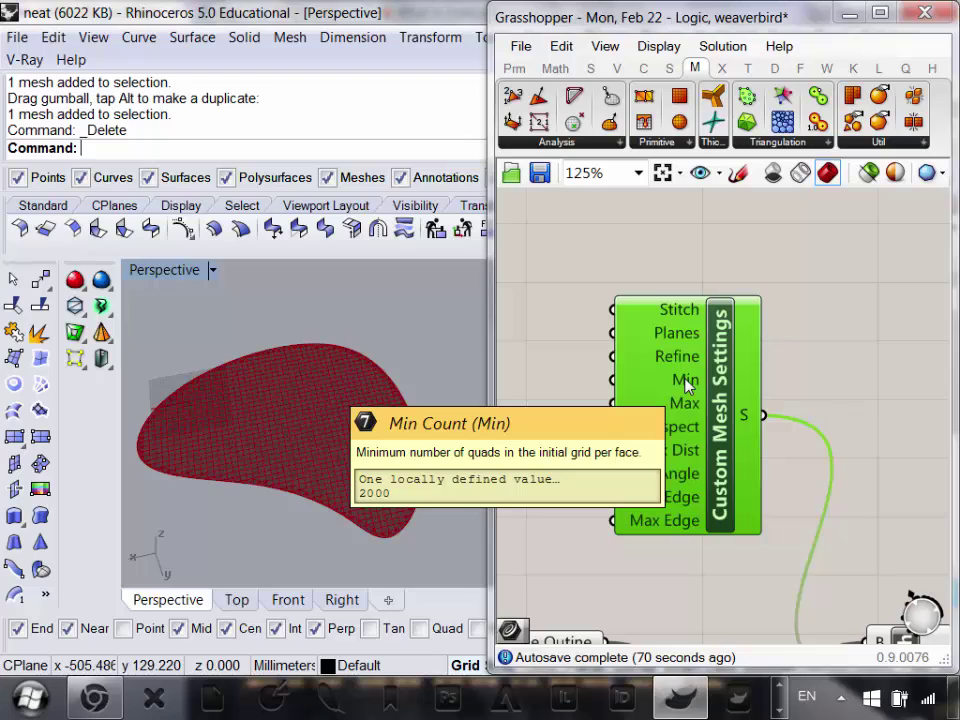
right_click(687, 383)
mouse_move(797, 521)
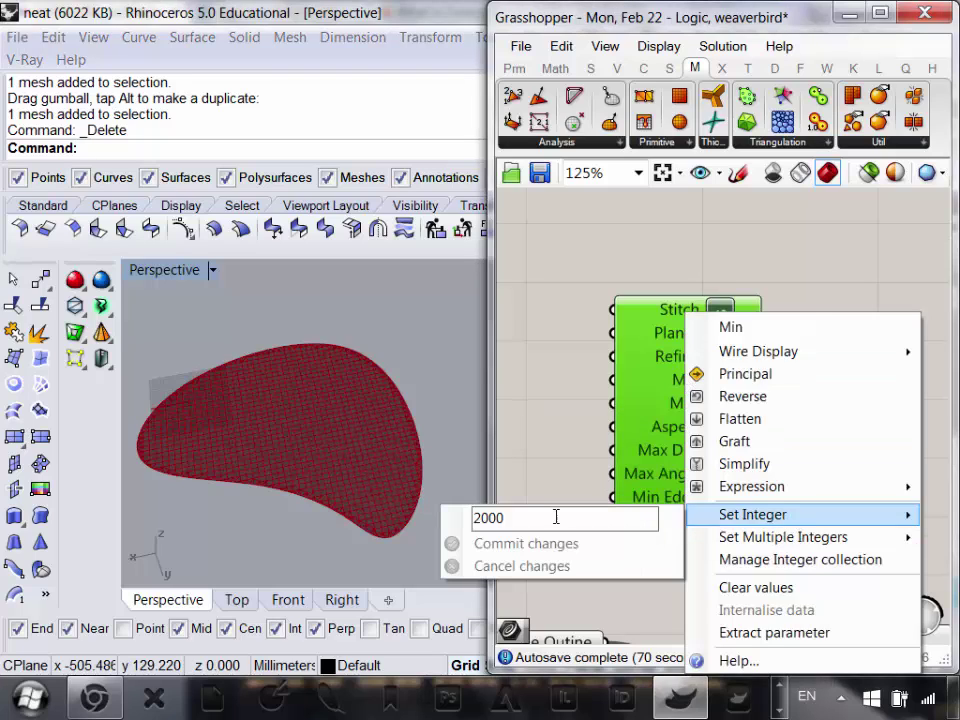
drag(556, 517, 453, 509)
text(500)
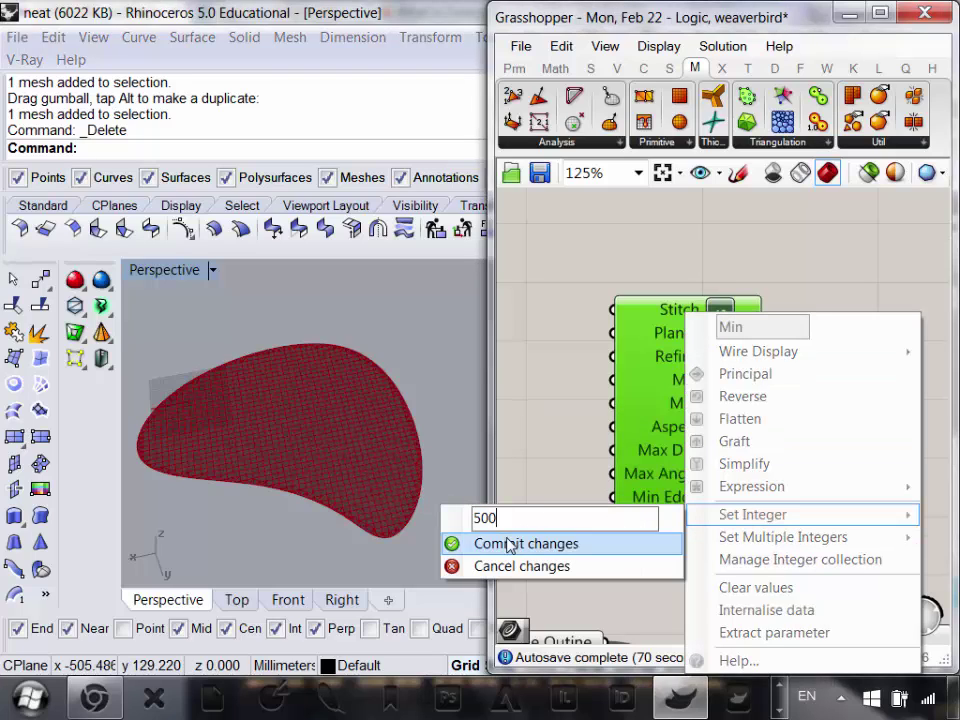
click(500, 543)
- Examine the grid of mesh edges along the wide end of the outline and review the connected components on the canvas
scroll(362, 455, up, 2)
scroll(326, 433, down, 5)
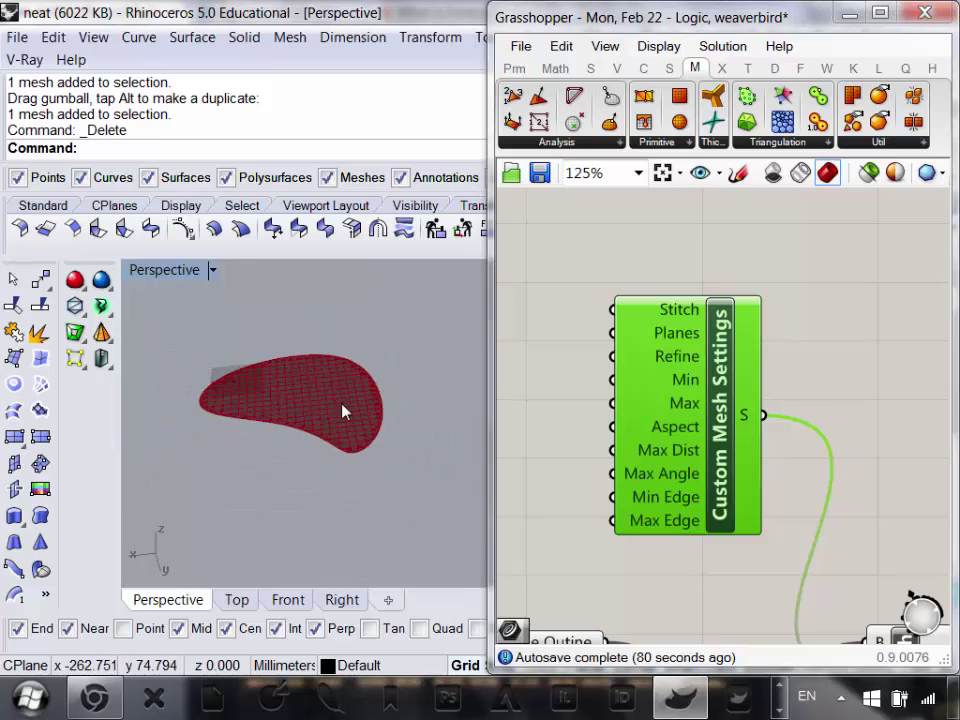
scroll(360, 425, up, 3)
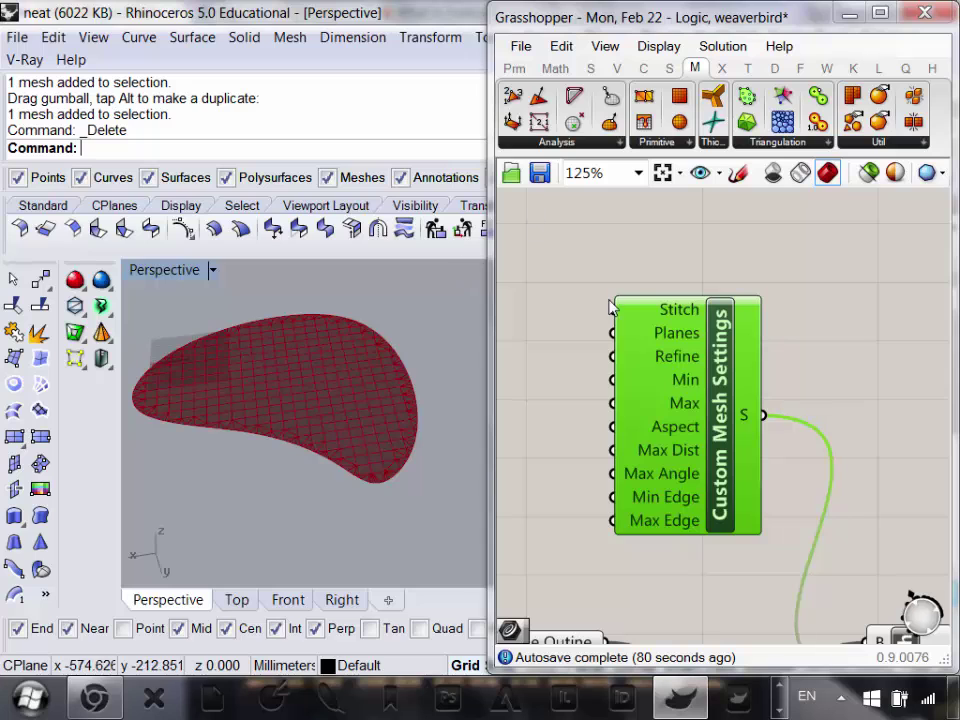
right_drag(396, 440, 374, 411)
scroll(378, 420, up, 2)
scroll(707, 375, down, 5)
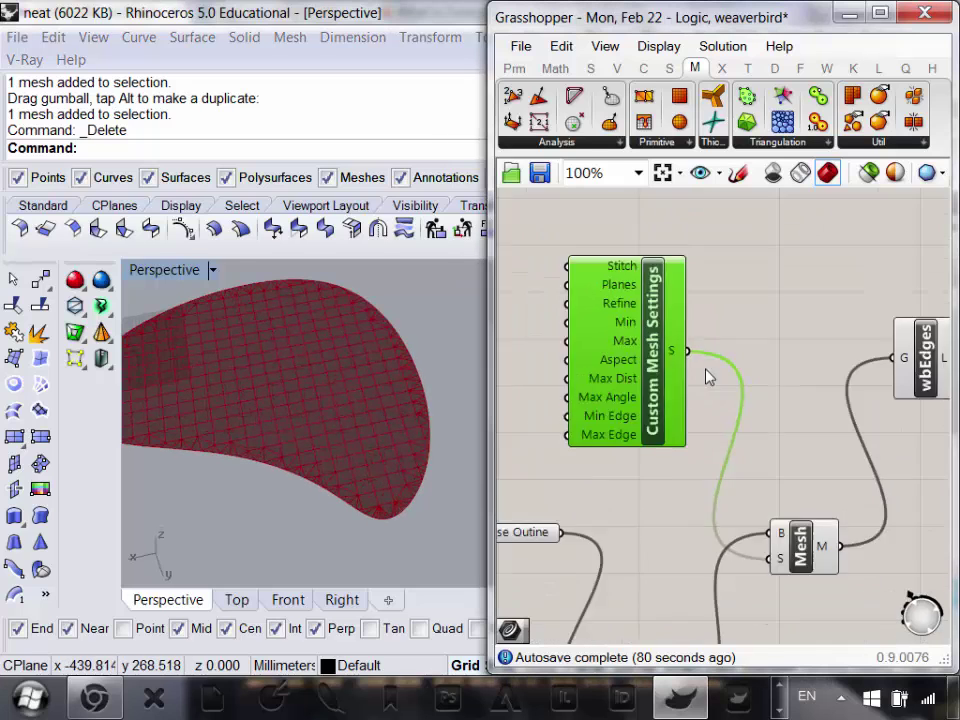
scroll(805, 305, up, 3)
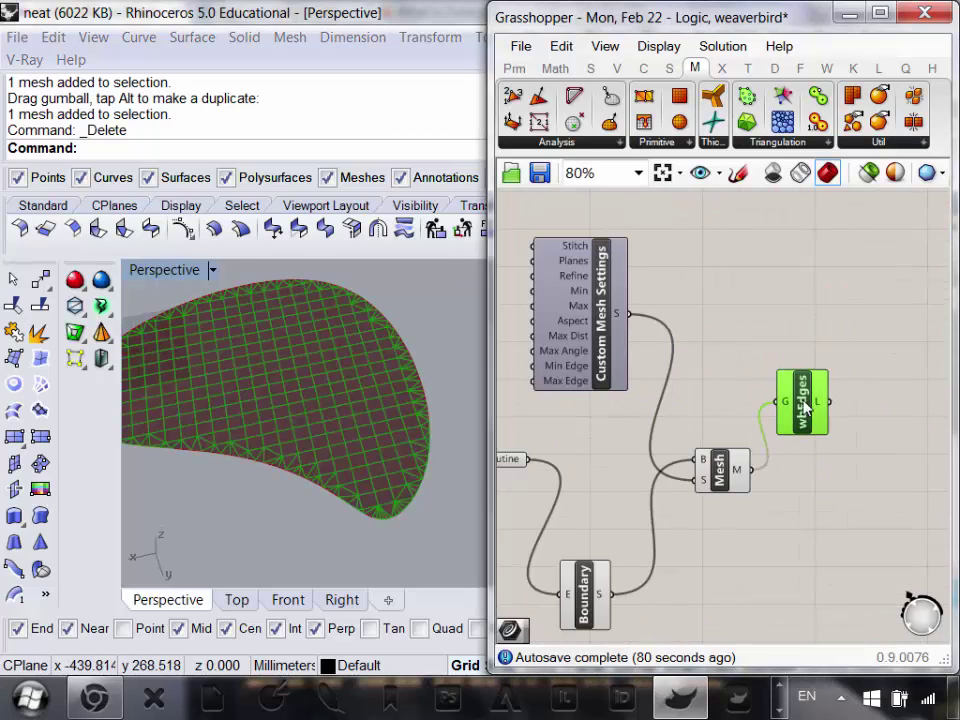
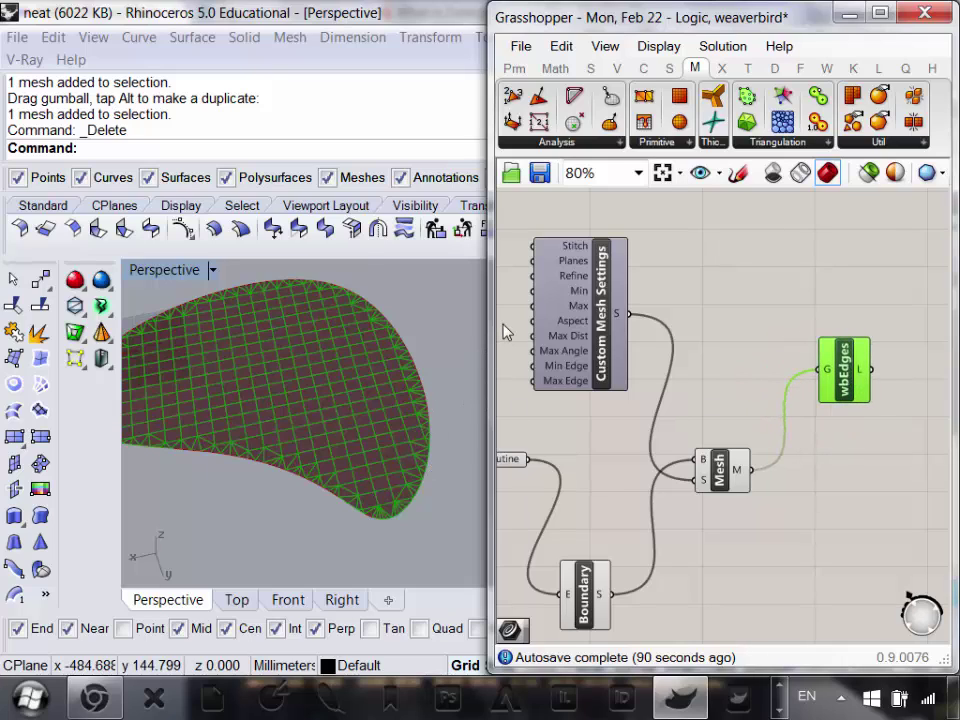
right_drag(609, 408, 753, 385)
scroll(715, 398, down, 3)
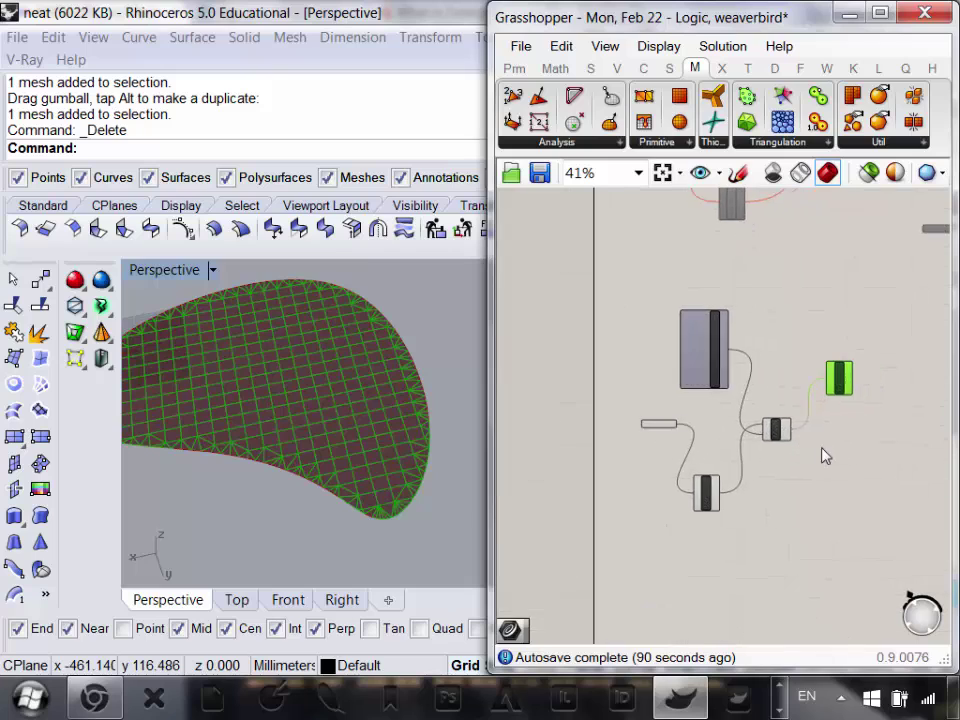
- Turn off the preview of the Base Outline, Boundary and Mesh components so only the wbEdges lines display
scroll(820, 447, up, 2)
drag(805, 459, 815, 462)
right_drag(396, 450, 388, 426)
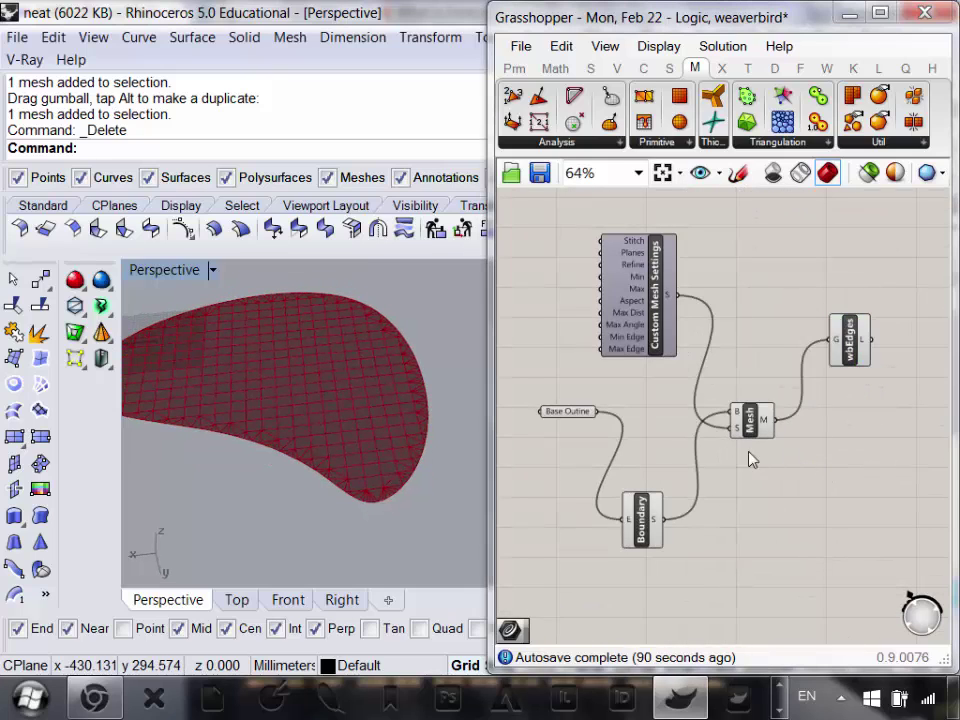
drag(790, 574, 563, 395)
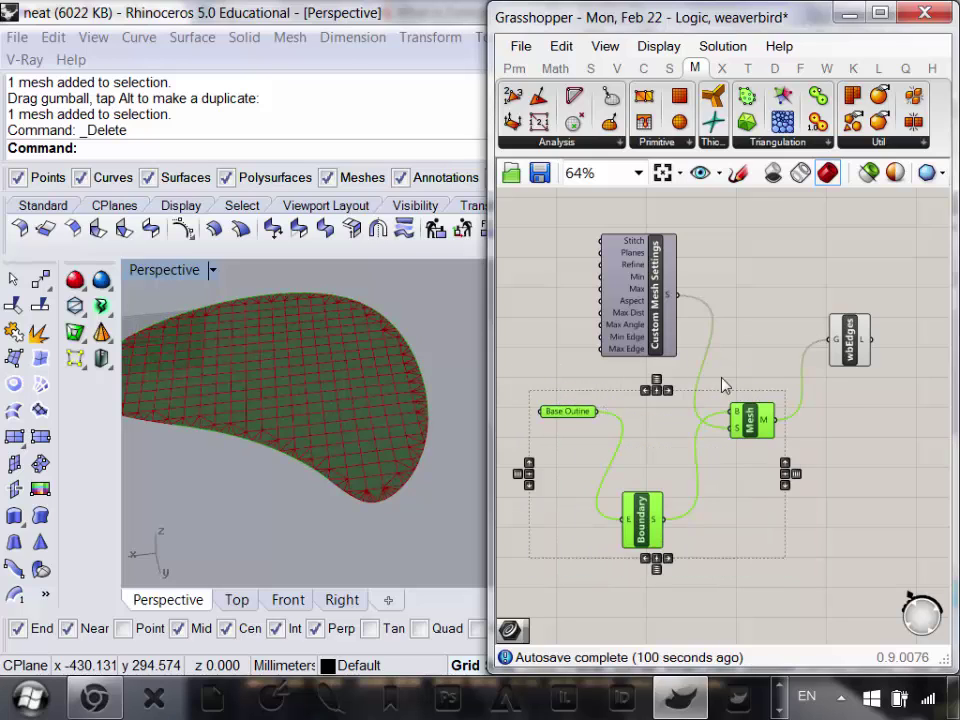
right_click(790, 340)
click(853, 326)
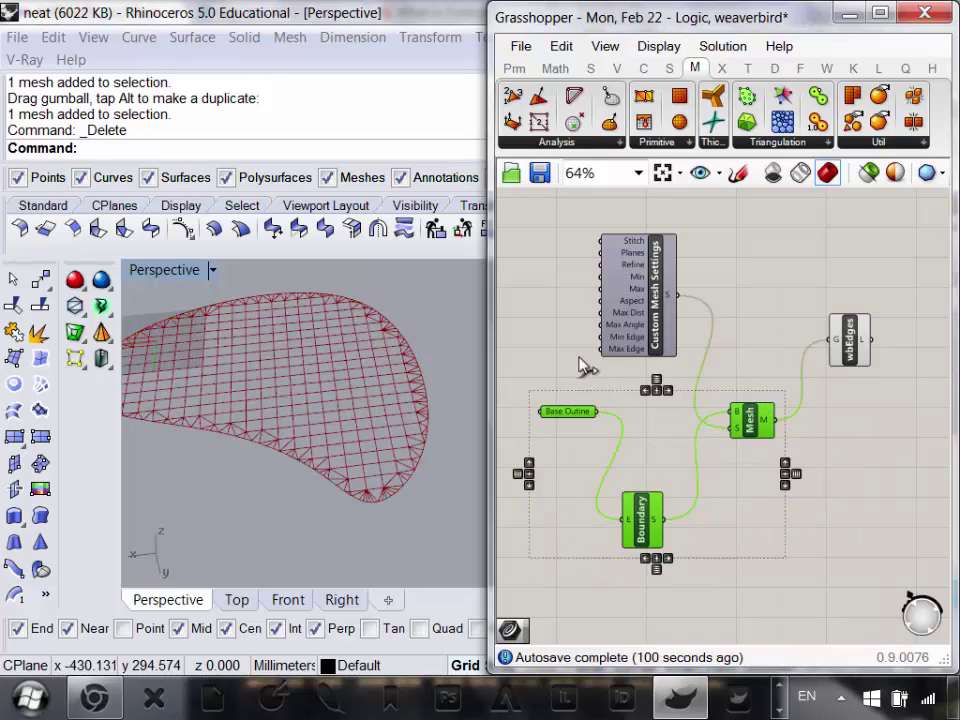
click(847, 480)
- Check the previewed edge lines across the outline and move the wbEdges component slightly closer to the Mesh component
right_drag(376, 432, 446, 469)
scroll(376, 443, down, 7)
scroll(419, 450, up, 4)
scroll(446, 469, up, 6)
right_drag(332, 487, 379, 514)
scroll(353, 428, down, 4)
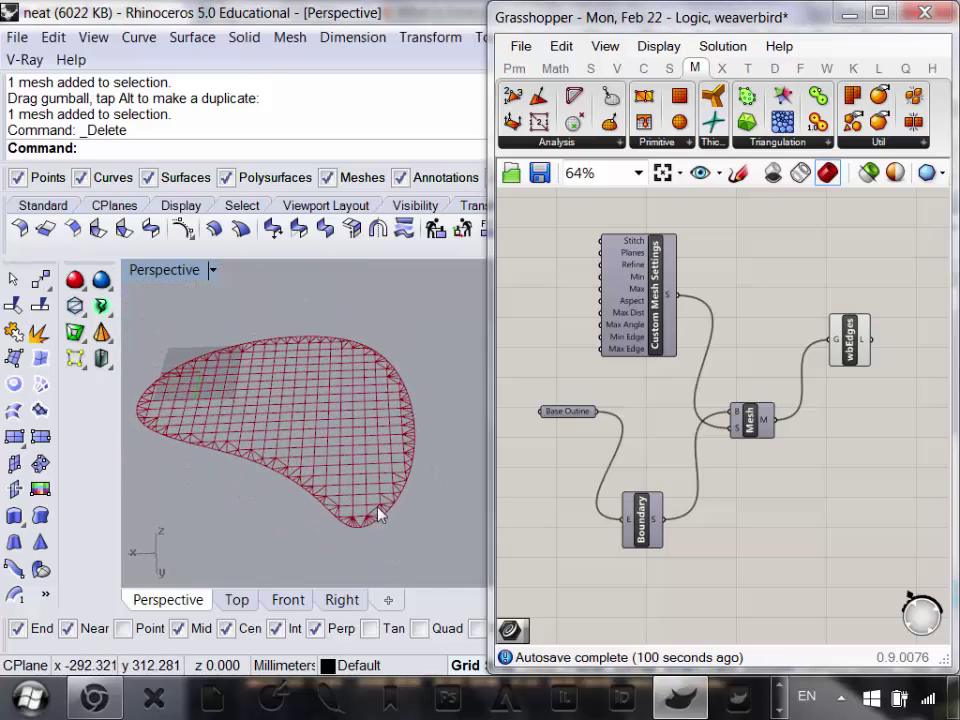
click(860, 345)
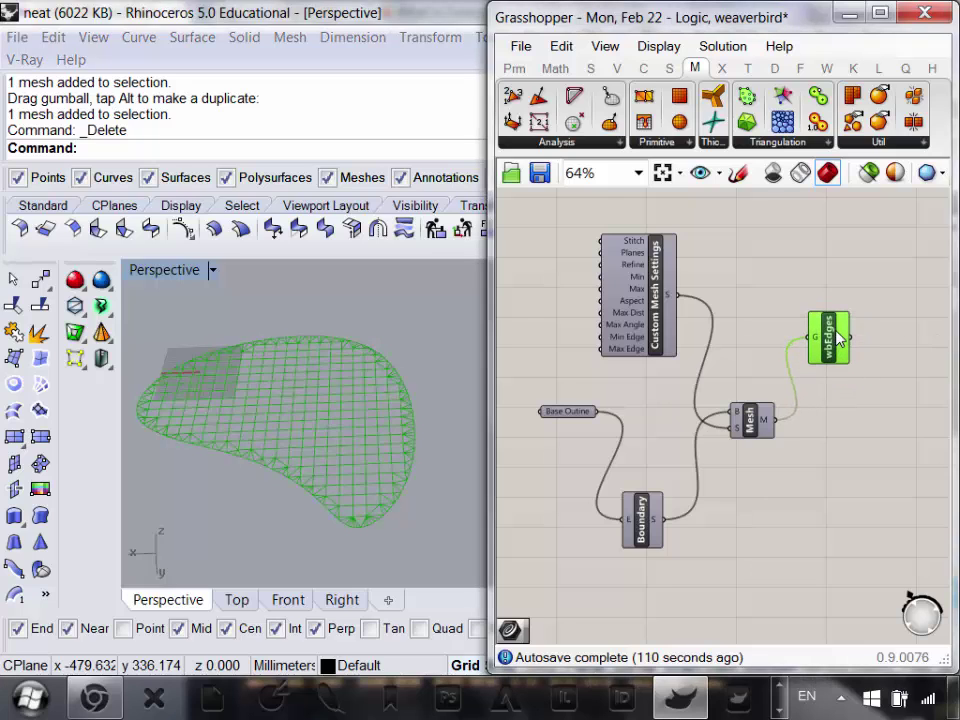
click(895, 454)
scroll(785, 430, down, 1)
scroll(785, 430, down, 1)
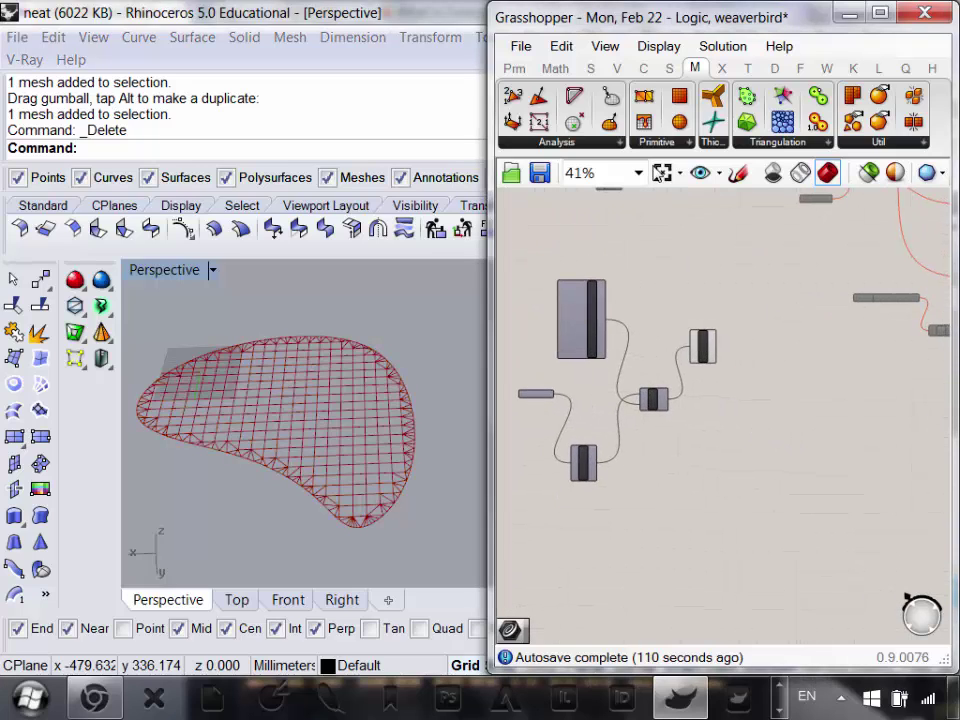
- Move the group of Base Outline, Boundary, mesh settings, Mesh and wbEdges components down, away from the older definition
drag(491, 274, 437, 270)
scroll(611, 400, up, 1)
scroll(619, 517, down, 4)
drag(619, 512, 500, 350)
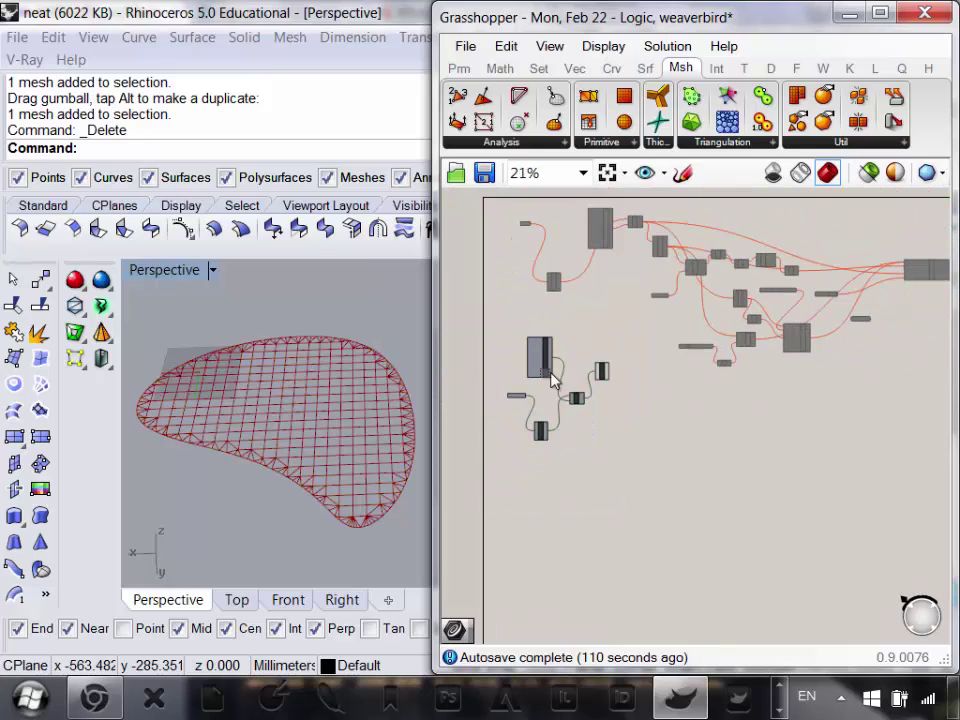
drag(672, 478, 557, 494)
click(664, 538)
right_drag(664, 538, 703, 491)
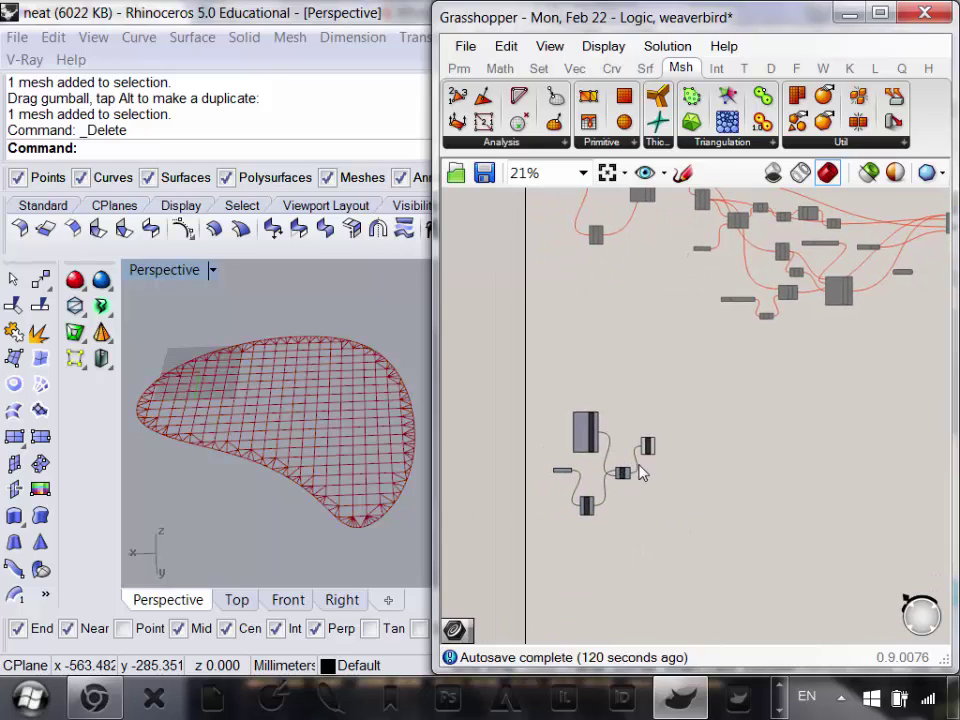
scroll(630, 448, up, 1)
right_drag(548, 410, 512, 388)
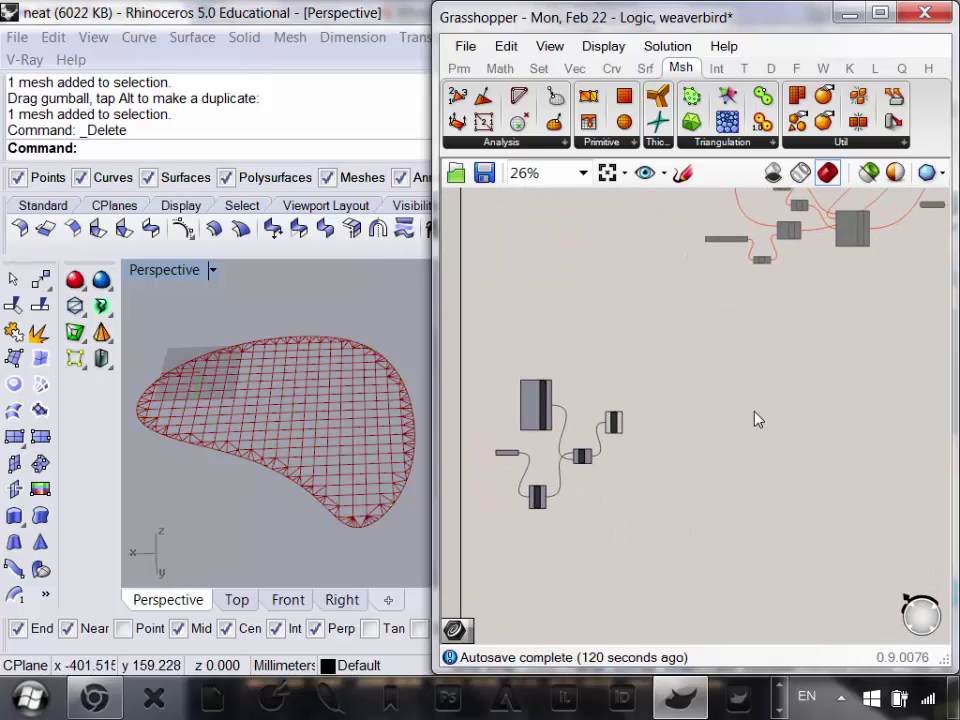
- Widen the Grasshopper window and browse the Kangaroo components in the Mesh, Utility, Kangaroo and Forces groups
click(849, 68)
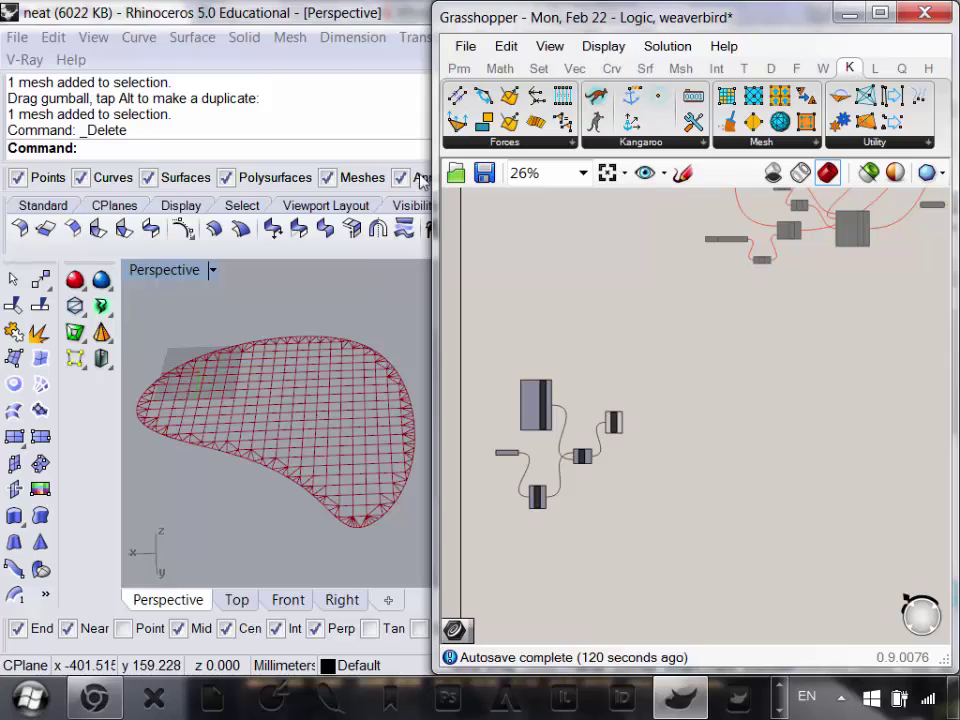
drag(436, 244, 165, 244)
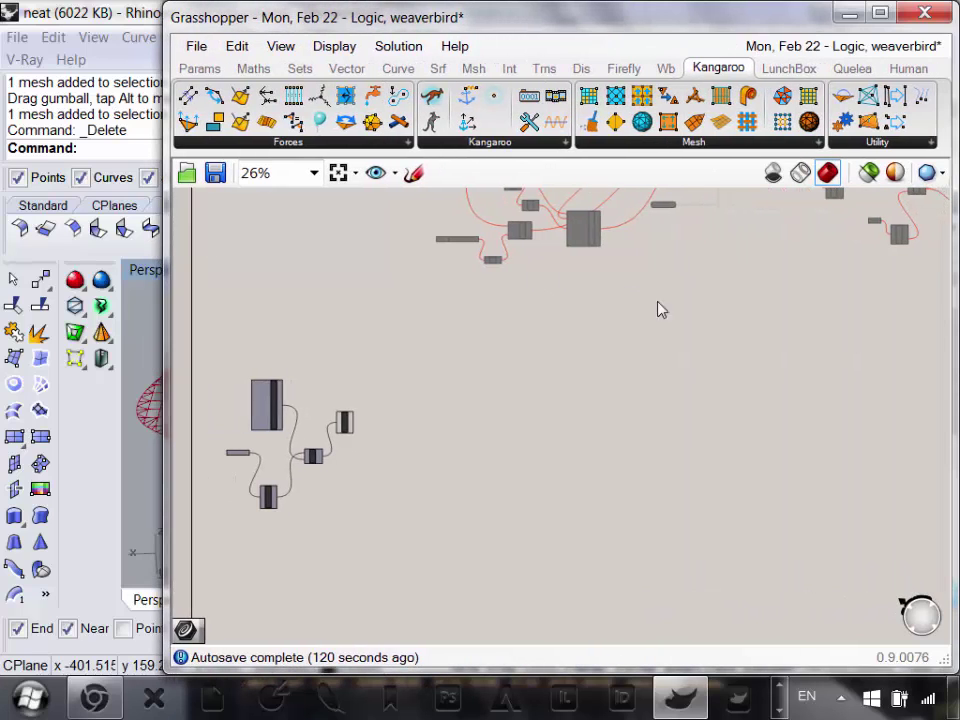
click(694, 143)
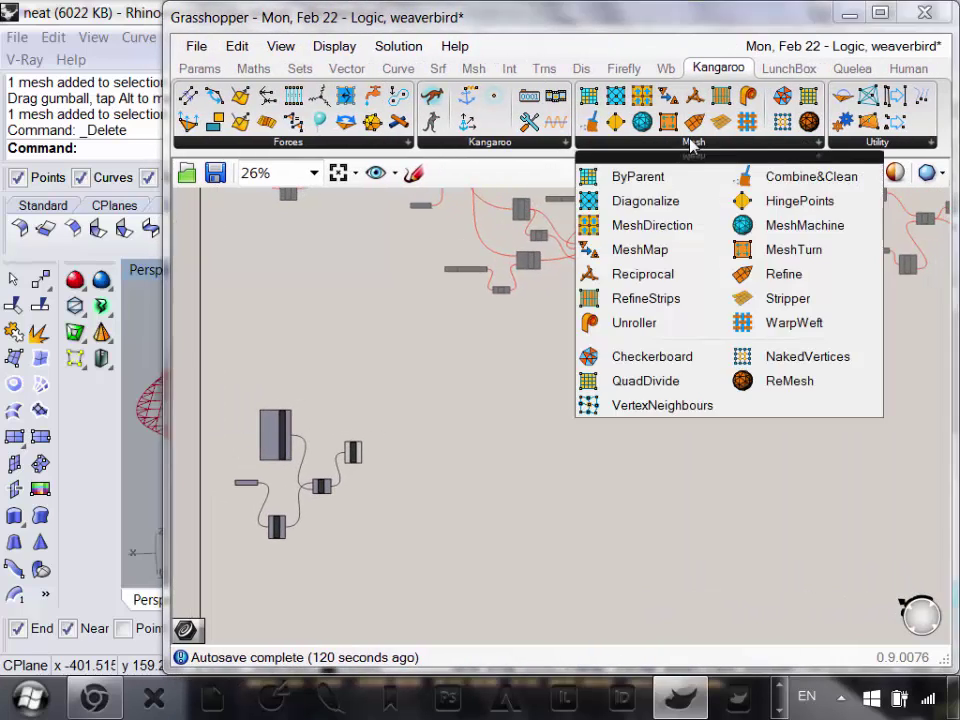
click(876, 144)
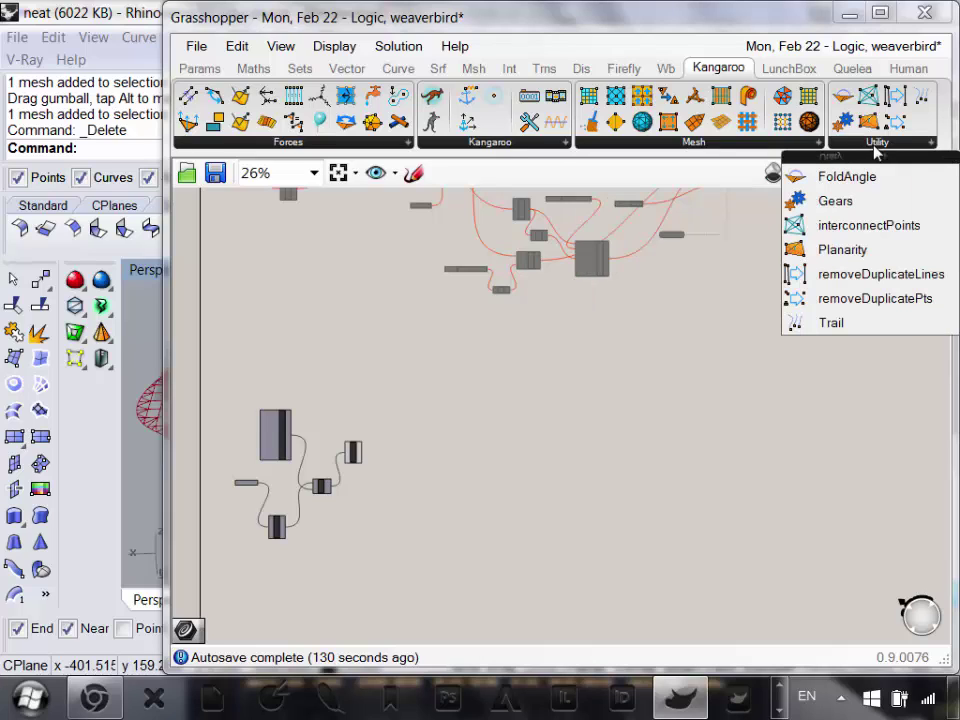
click(490, 143)
click(325, 149)
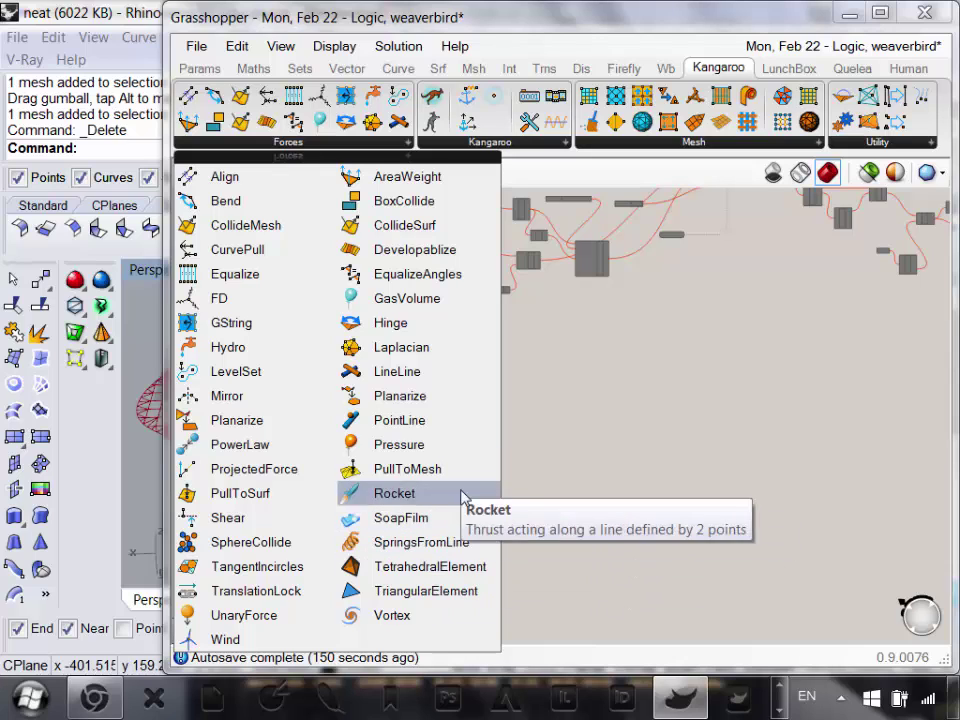
click(734, 522)
right_drag(557, 448, 587, 477)
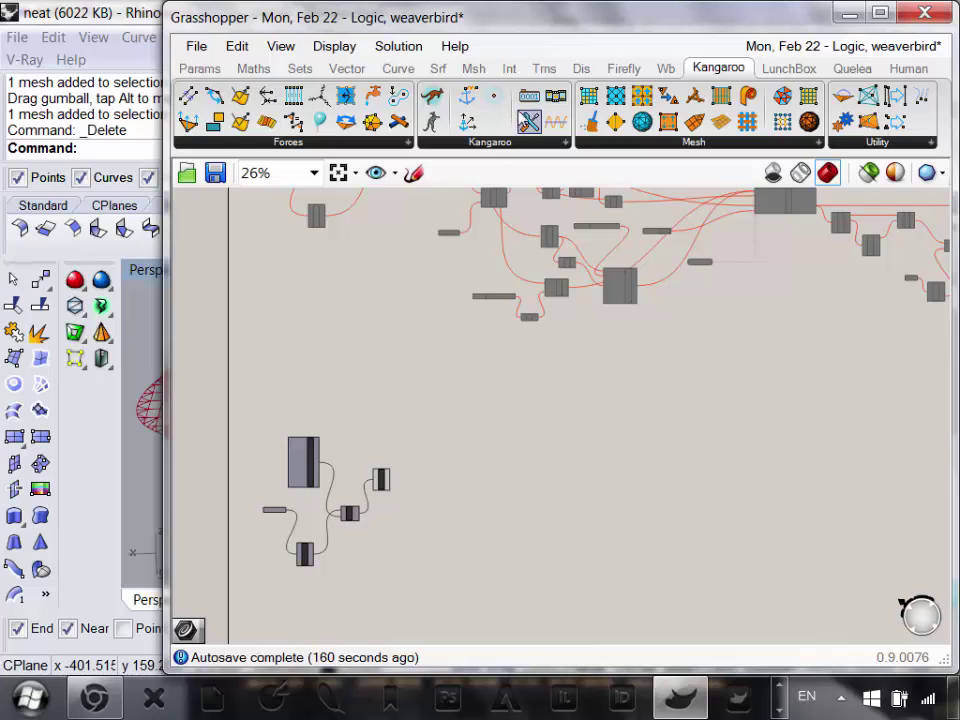
- Add a KangarooPhysics component to the canvas and place it beside the wbEdges component
click(495, 145)
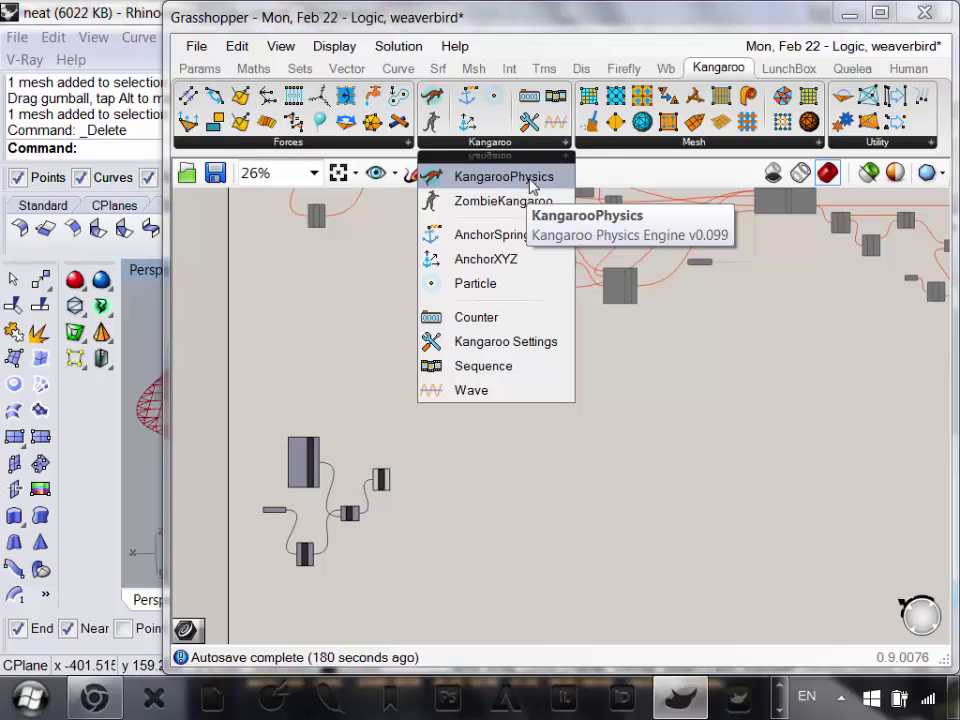
click(532, 186)
click(545, 502)
scroll(504, 551, up, 3)
right_drag(589, 504, 771, 582)
scroll(730, 480, up, 2)
drag(746, 547, 494, 468)
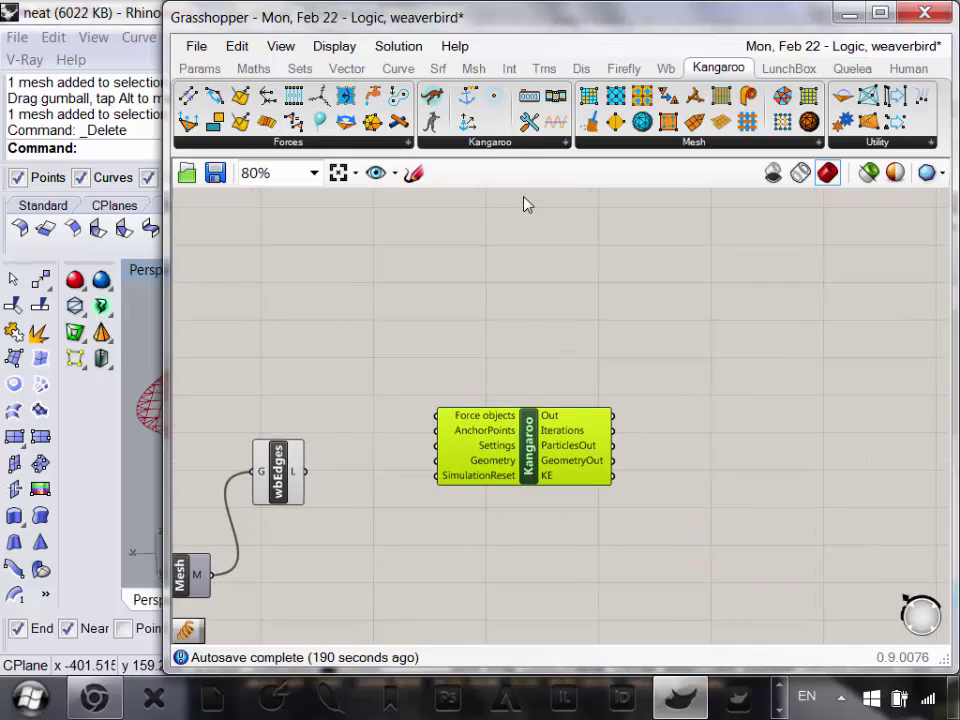
- Examine the inputs of the Kangaroo component, from Force objects and AnchorPoints to SimulationReset
click(497, 143)
click(797, 441)
right_drag(590, 465, 638, 447)
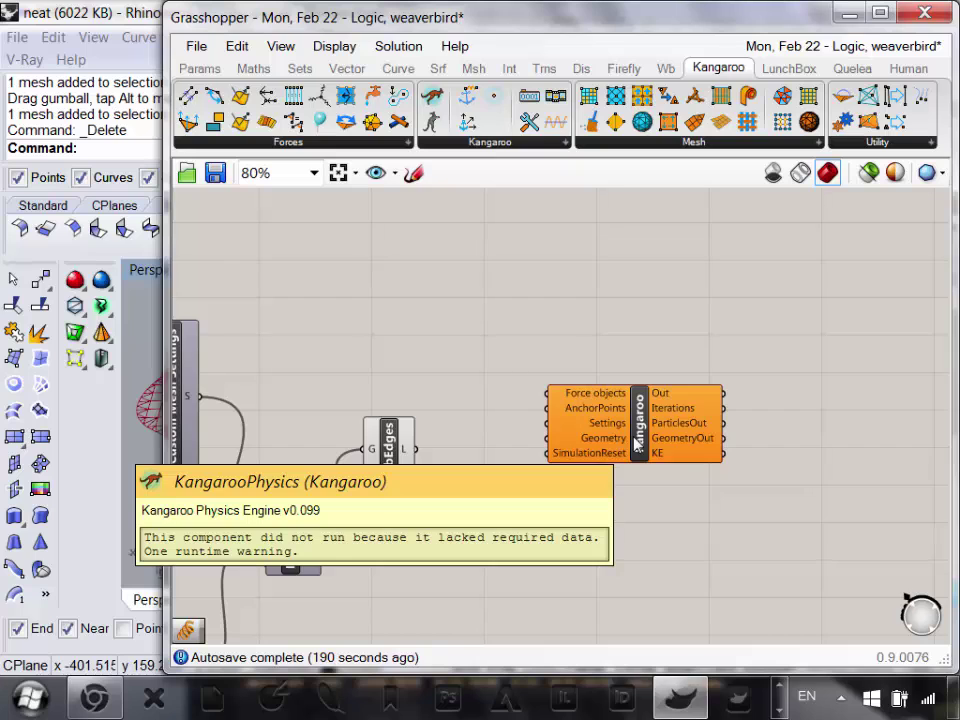
scroll(638, 443, up, 2)
scroll(660, 440, down, 2)
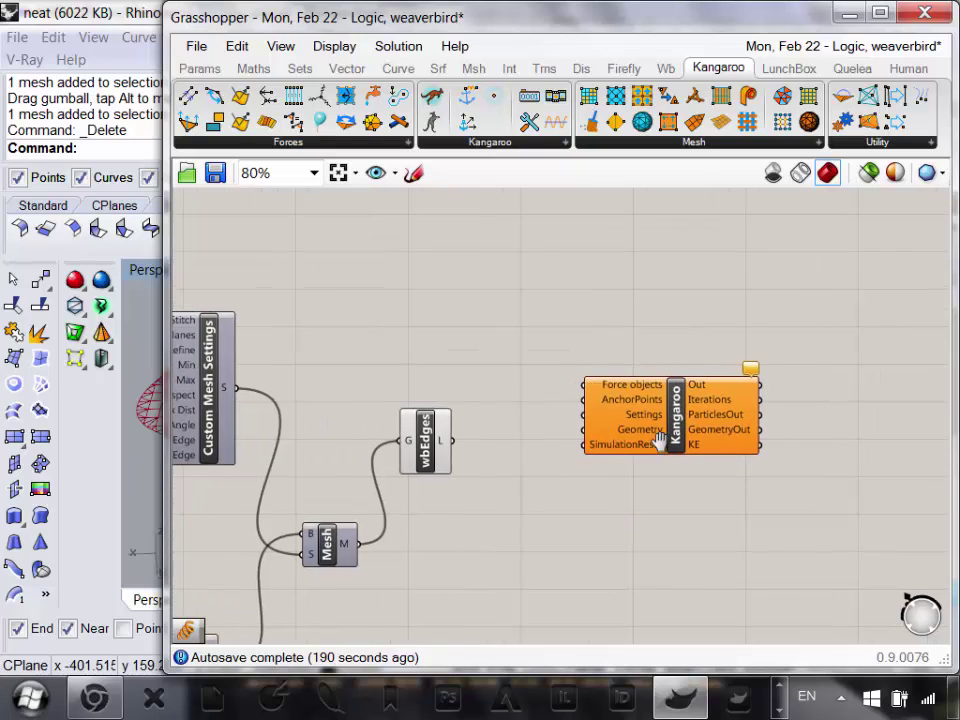
scroll(662, 444, up, 1)
right_drag(627, 506, 639, 467)
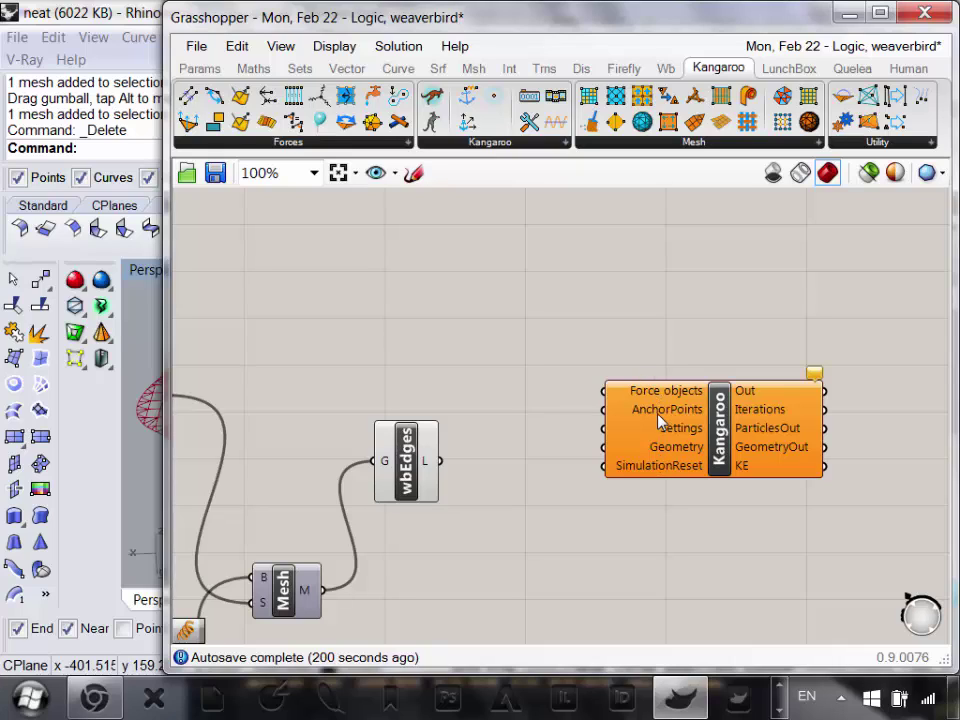
mouse_move(683, 435)
scroll(666, 446, up, 3)
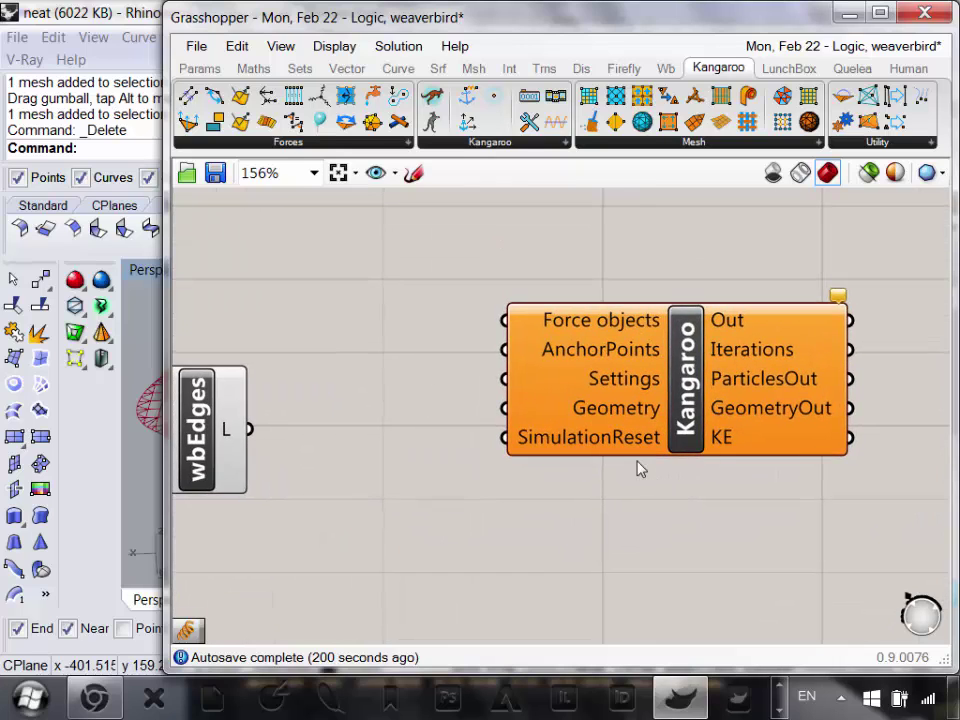
scroll(636, 467, down, 3)
- Move the Kangaroo component slightly down and closer to wbEdges
click(632, 432)
drag(631, 428, 621, 450)
right_drag(549, 527, 557, 498)
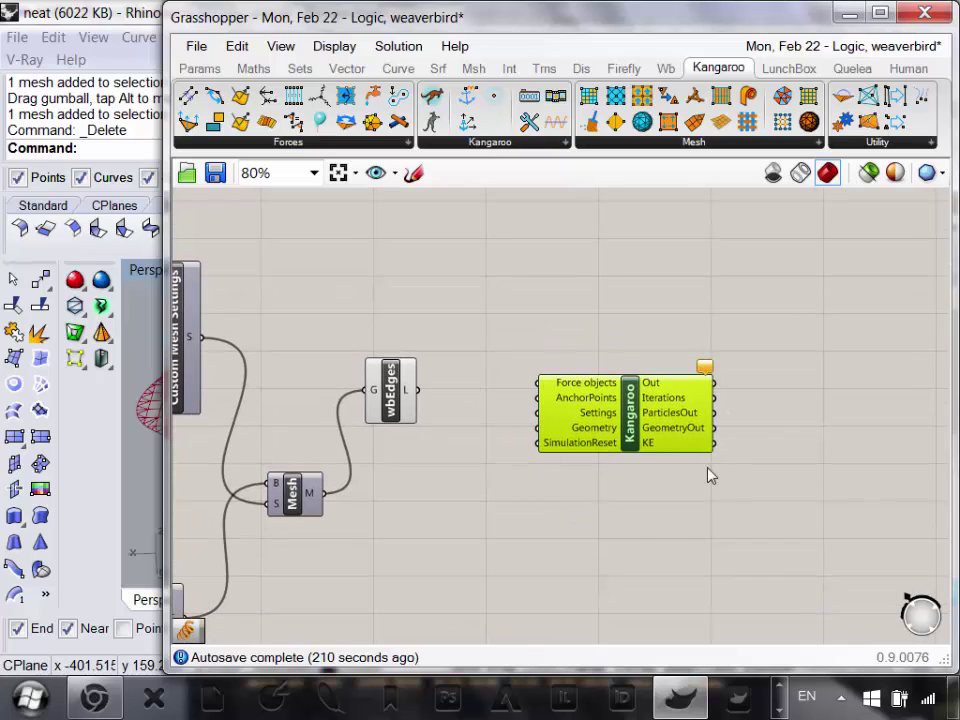
scroll(637, 472, up, 1)
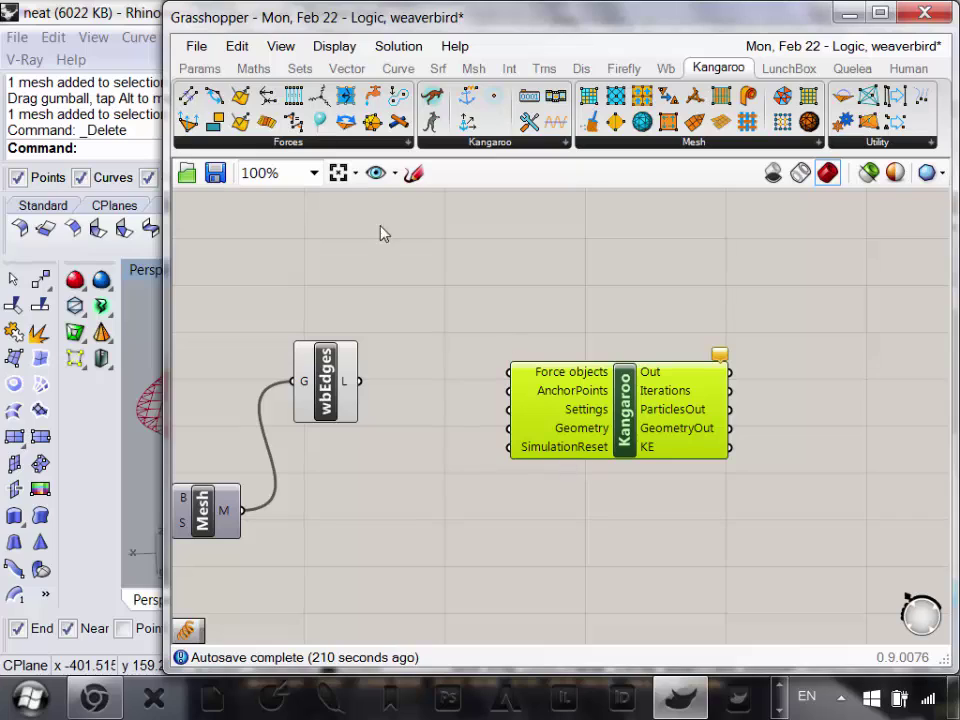
- Add a Boolean Toggle to the canvas below the wbEdges component
click(205, 70)
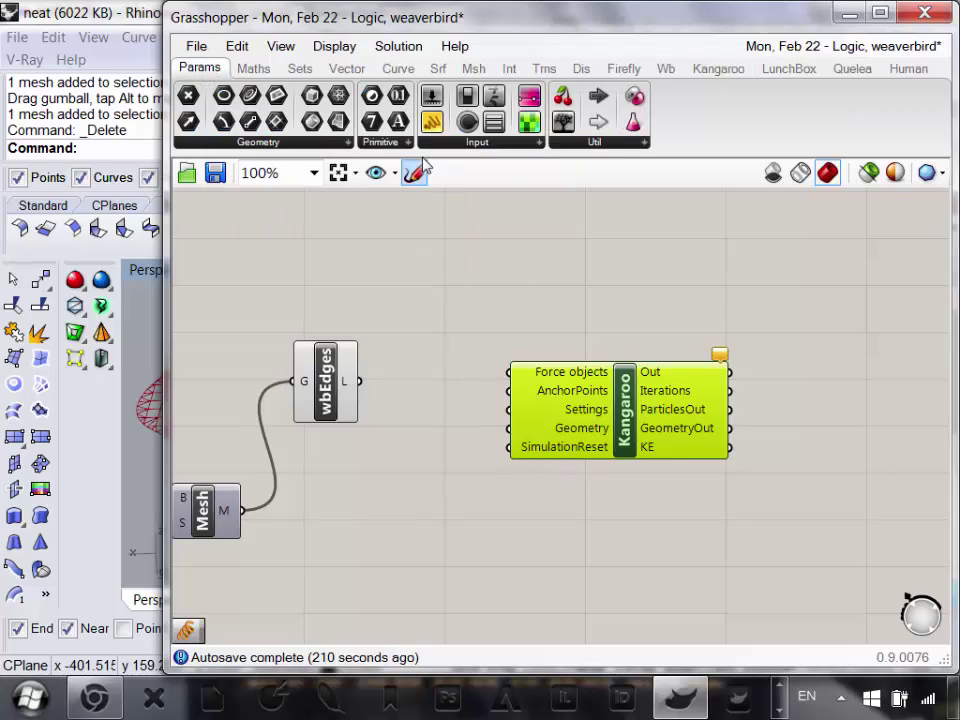
click(482, 146)
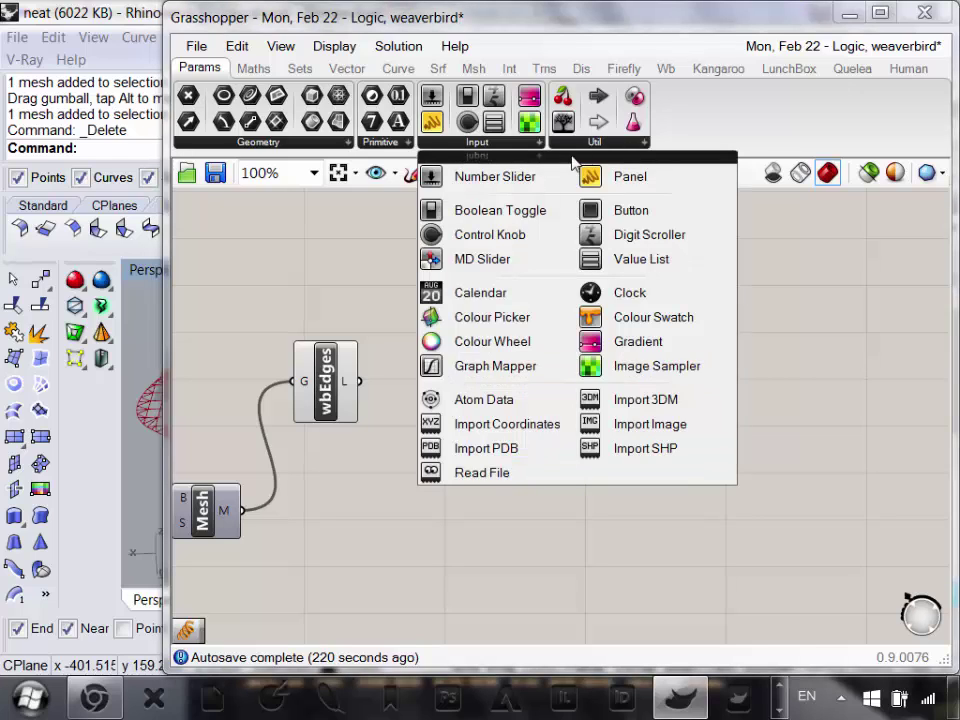
click(502, 209)
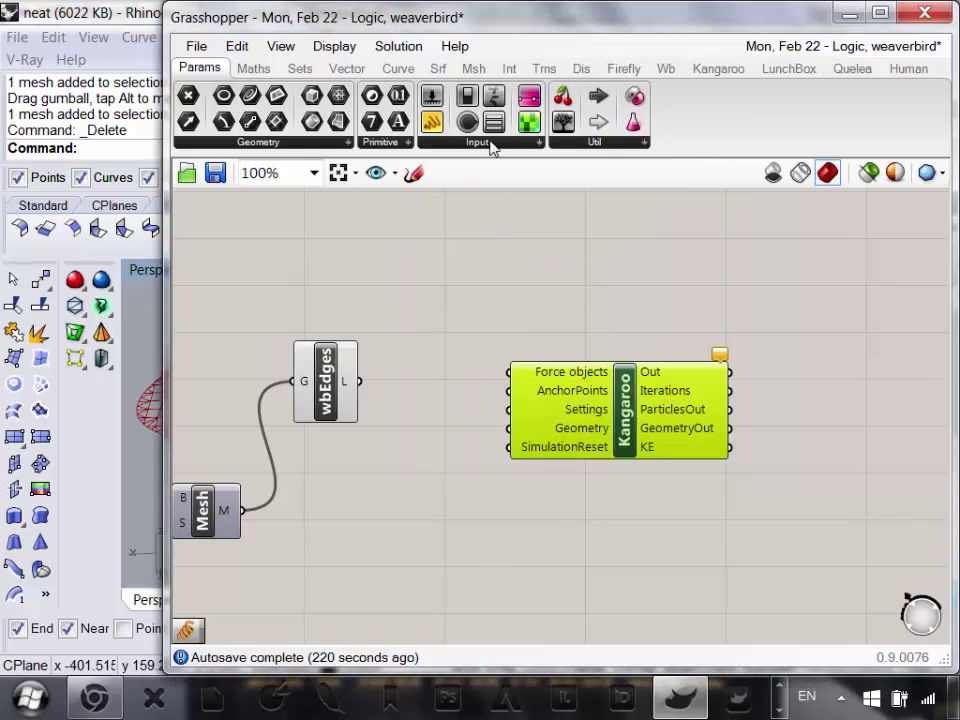
click(478, 146)
drag(462, 233, 352, 548)
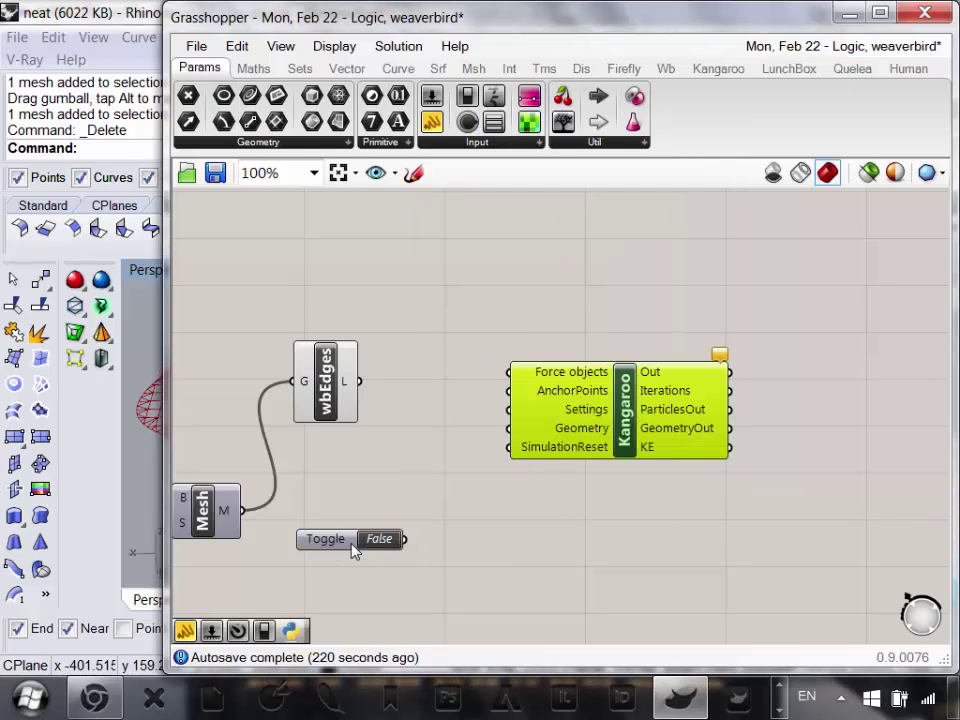
- Switch the Boolean Toggle back and forth between False and True, leaving it set to True
right_drag(420, 549, 489, 531)
scroll(467, 524, up, 1)
double_click(452, 517)
double_click(452, 517)
double_click(452, 517)
double_click(455, 522)
double_click(455, 522)
double_click(455, 522)
double_click(457, 526)
double_click(457, 526)
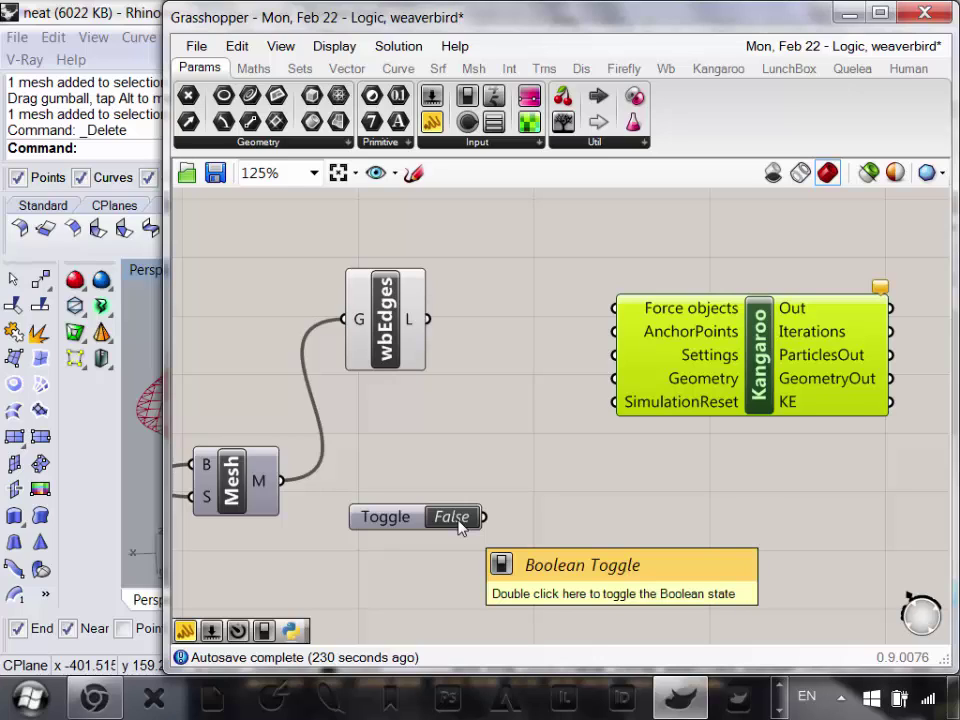
double_click(455, 522)
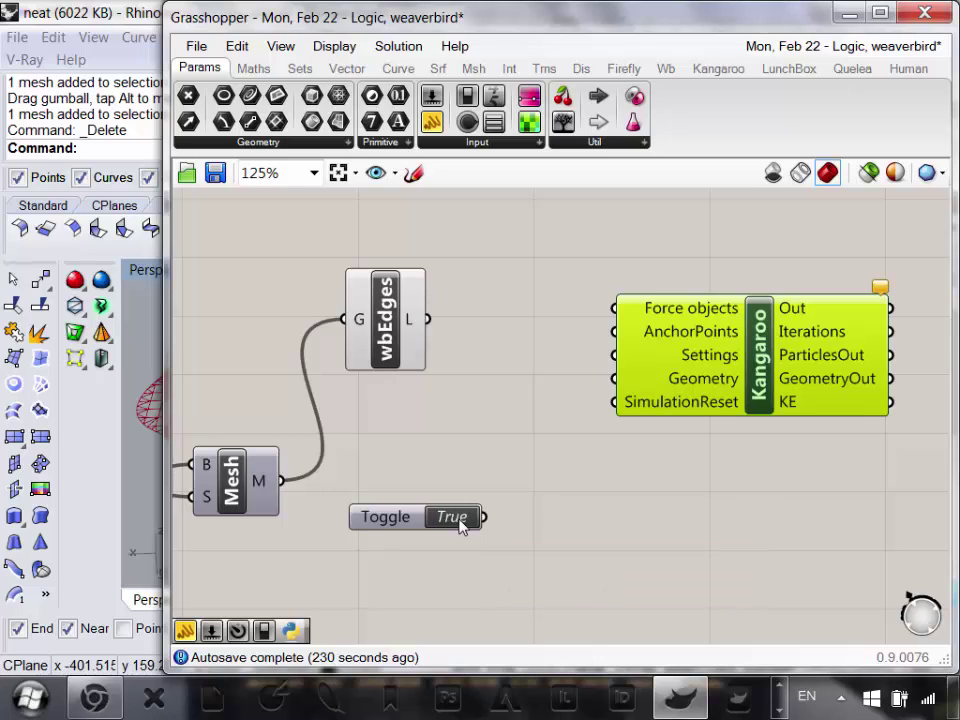
double_click(457, 522)
double_click(457, 522)
double_click(460, 524)
- Connect the Boolean Toggle to Kangaroo's SimulationReset input, moving the toggle down and the Kangaroo component slightly up
drag(440, 533, 445, 575)
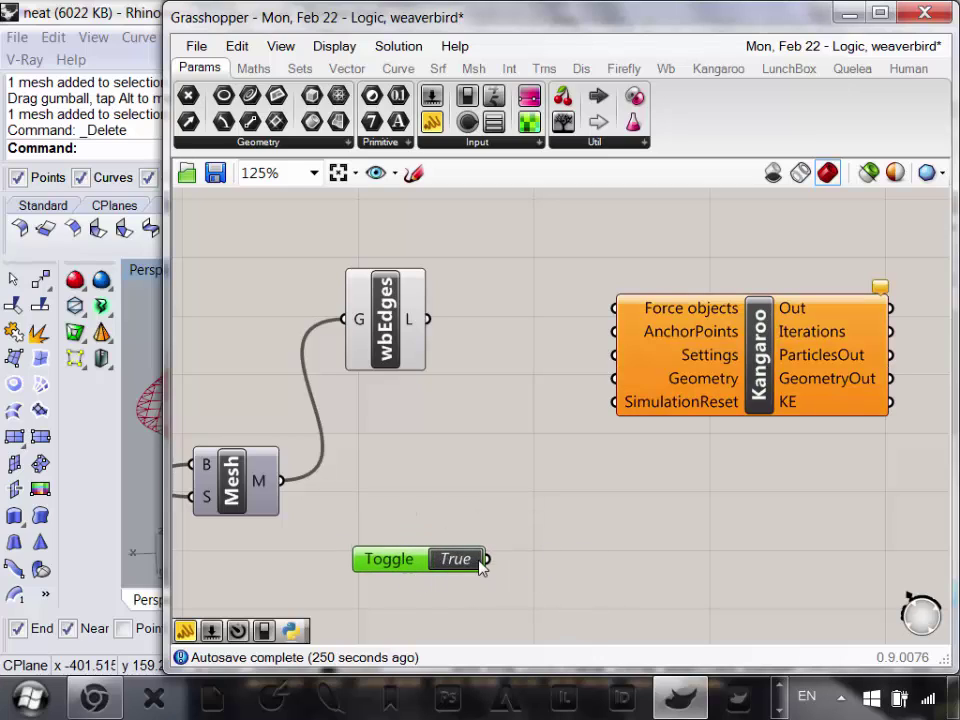
drag(488, 559, 614, 402)
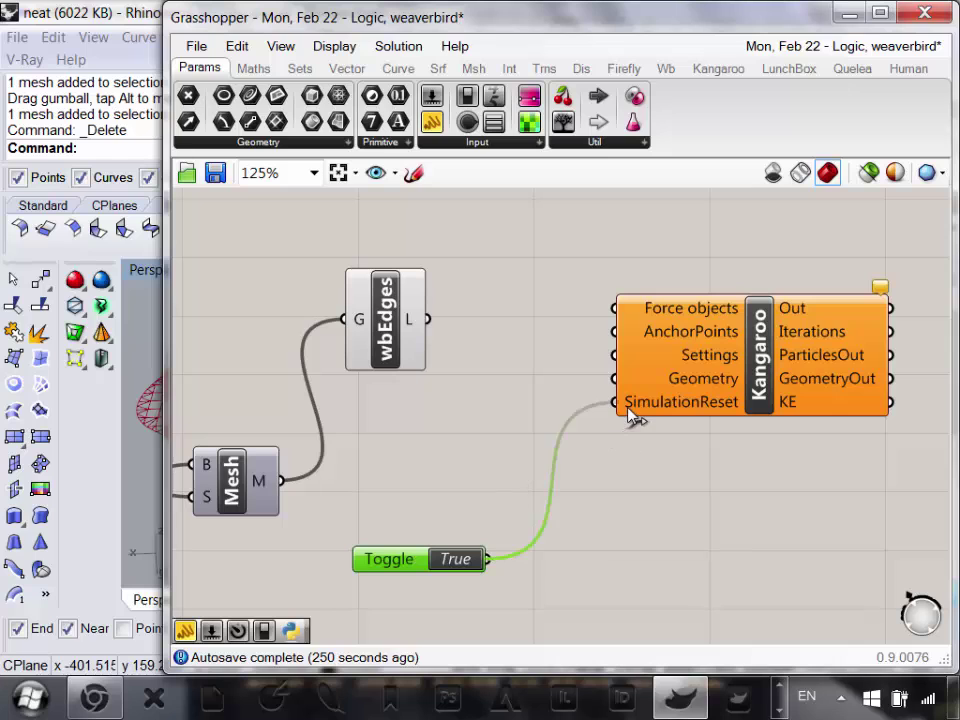
drag(750, 401, 735, 372)
click(683, 489)
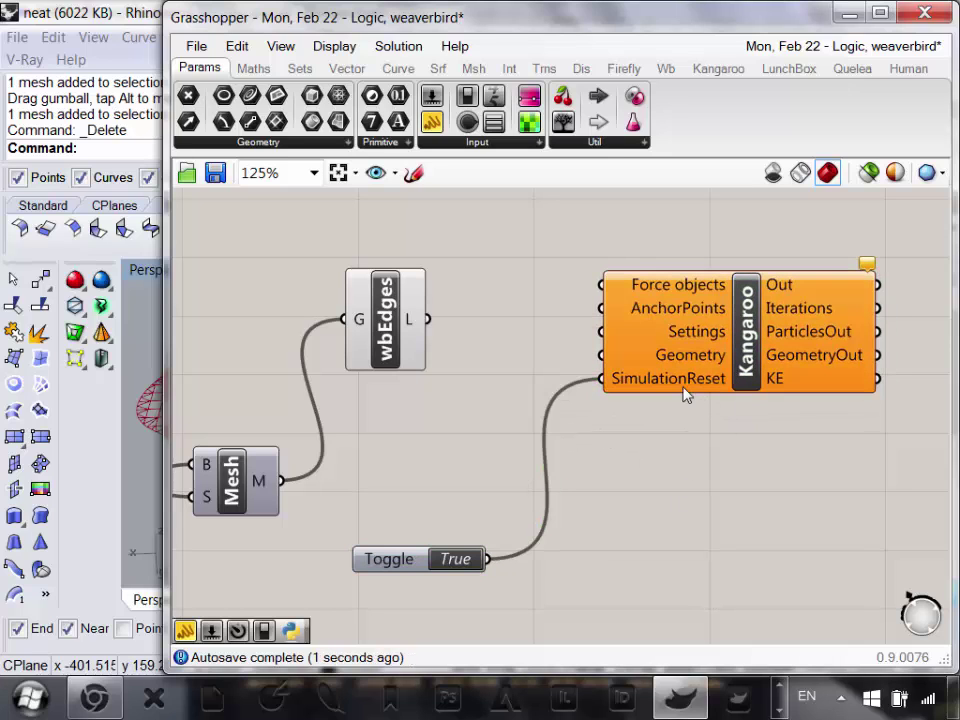
- Narrow the Grasshopper window to reveal the Rhino viewport and set the Boolean Toggle to False
drag(168, 430, 460, 437)
right_drag(791, 571, 685, 526)
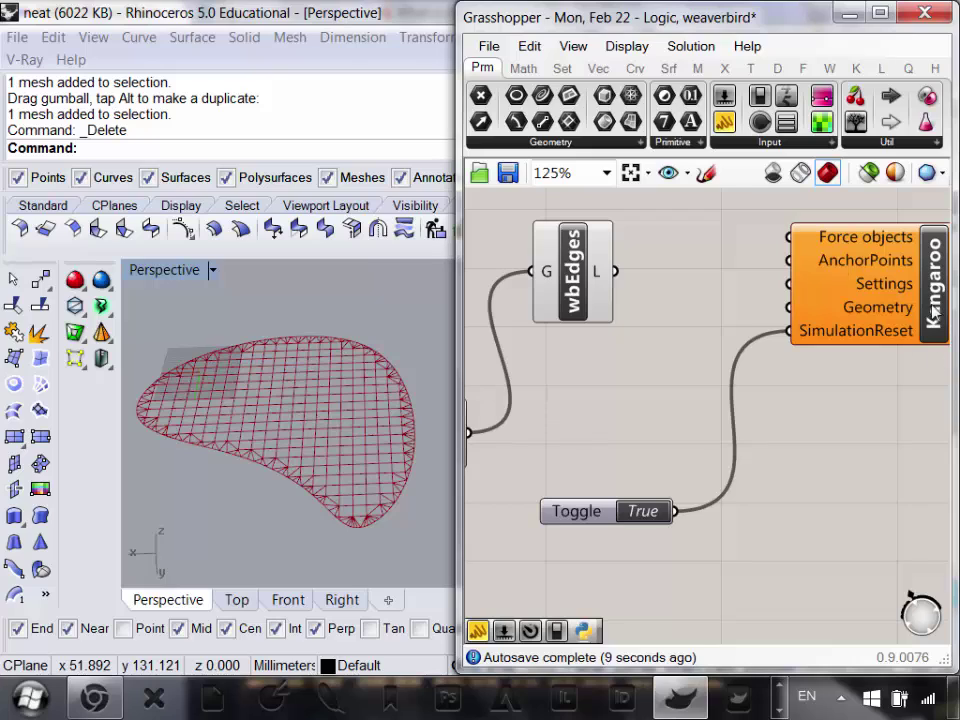
double_click(660, 514)
right_drag(789, 493, 774, 524)
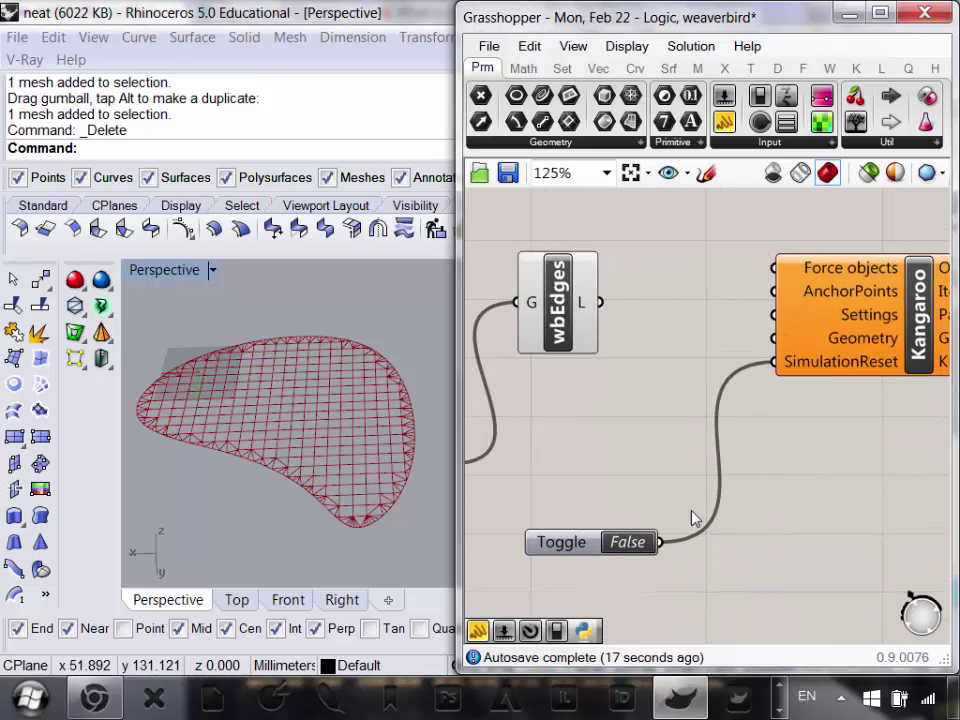
right_drag(692, 516, 651, 476)
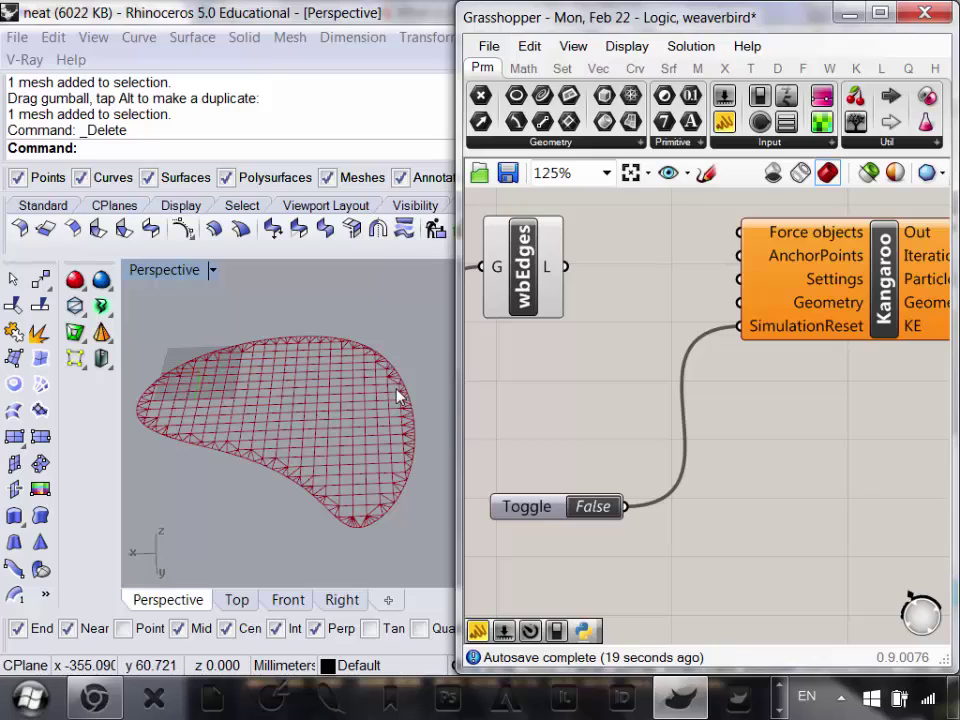
- Switch the Boolean Toggle between True and False, leaving it at True
click(619, 508)
right_drag(793, 534, 738, 509)
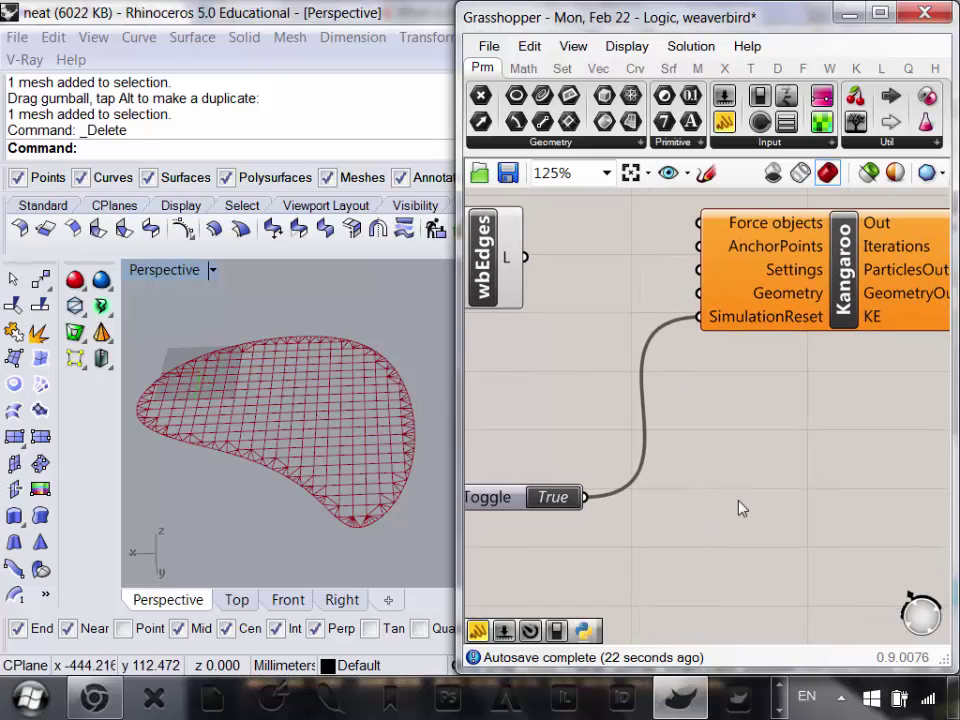
click(561, 499)
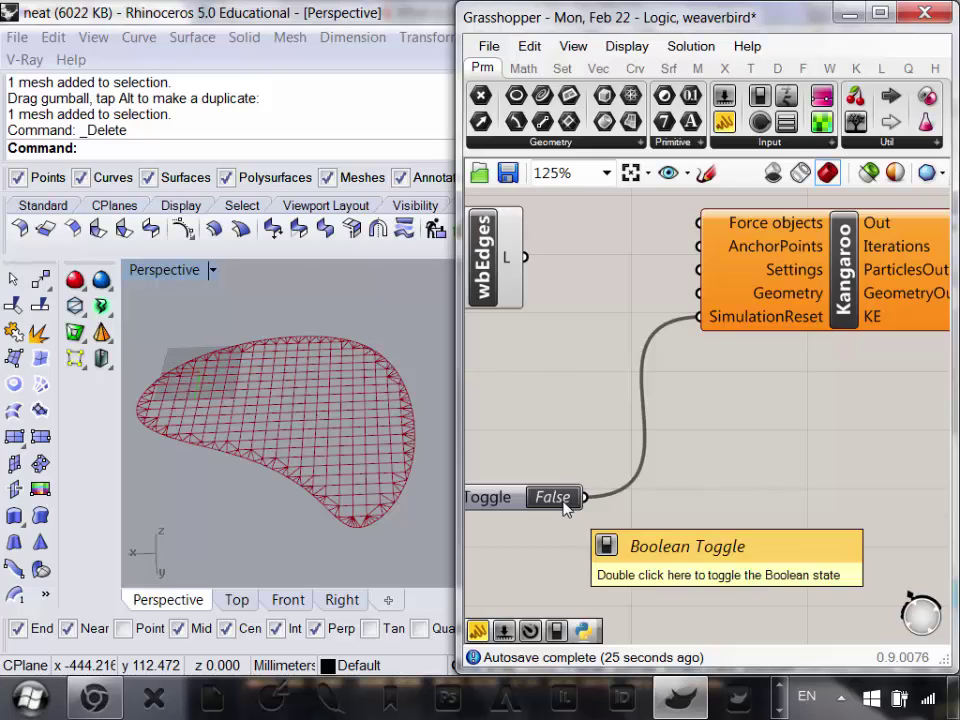
click(562, 500)
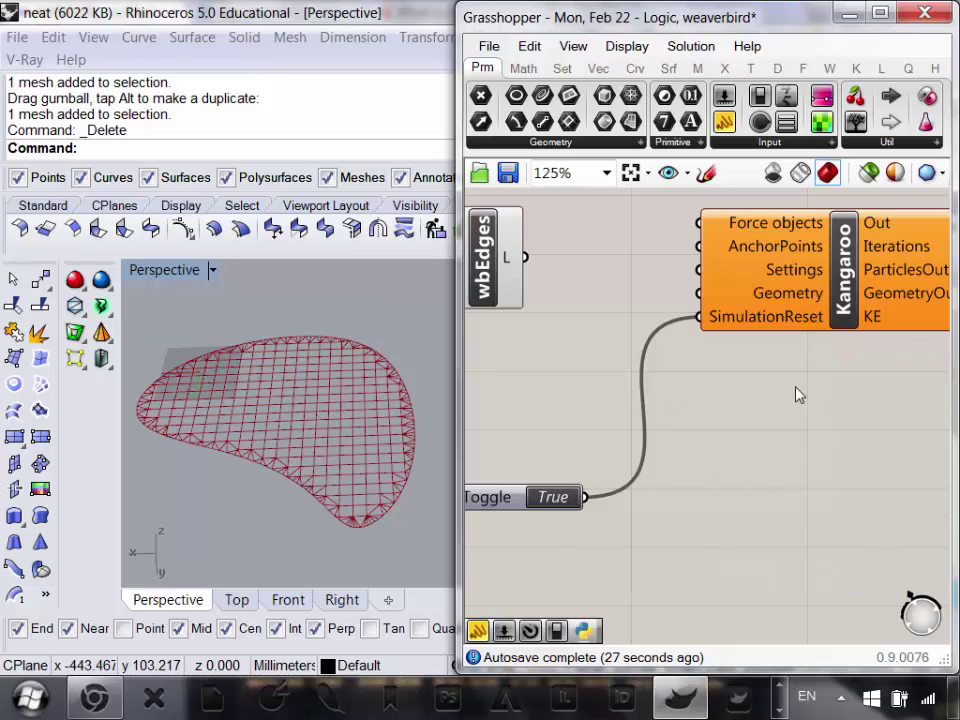
scroll(797, 409, down, 1)
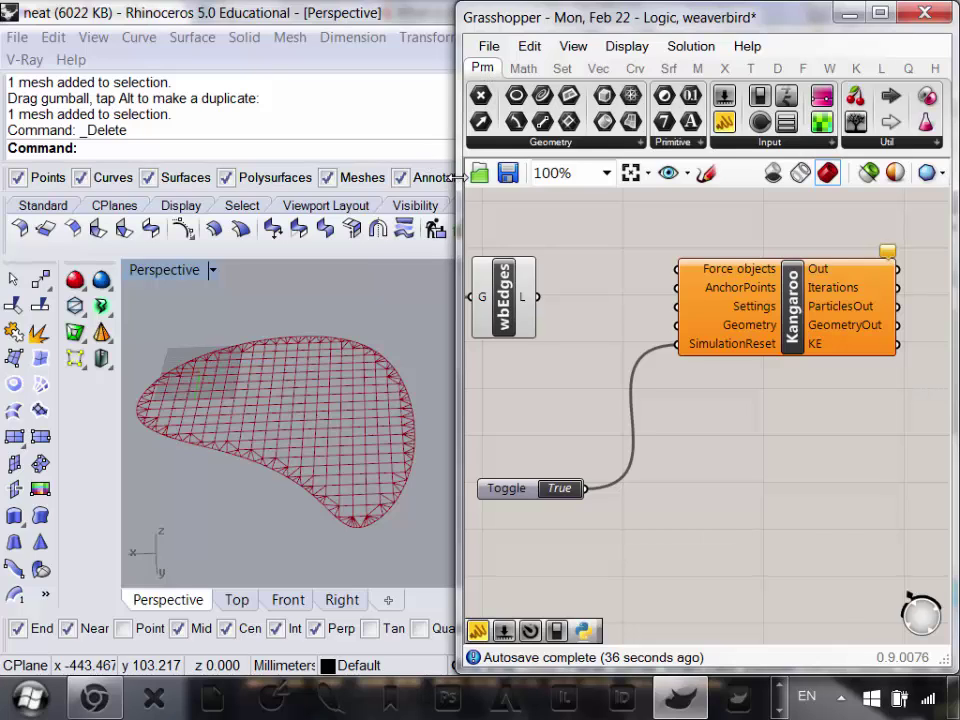
- Widen the Grasshopper window and add a Timer to the canvas, placing it below the Boolean Toggle
drag(455, 177, 279, 177)
click(707, 145)
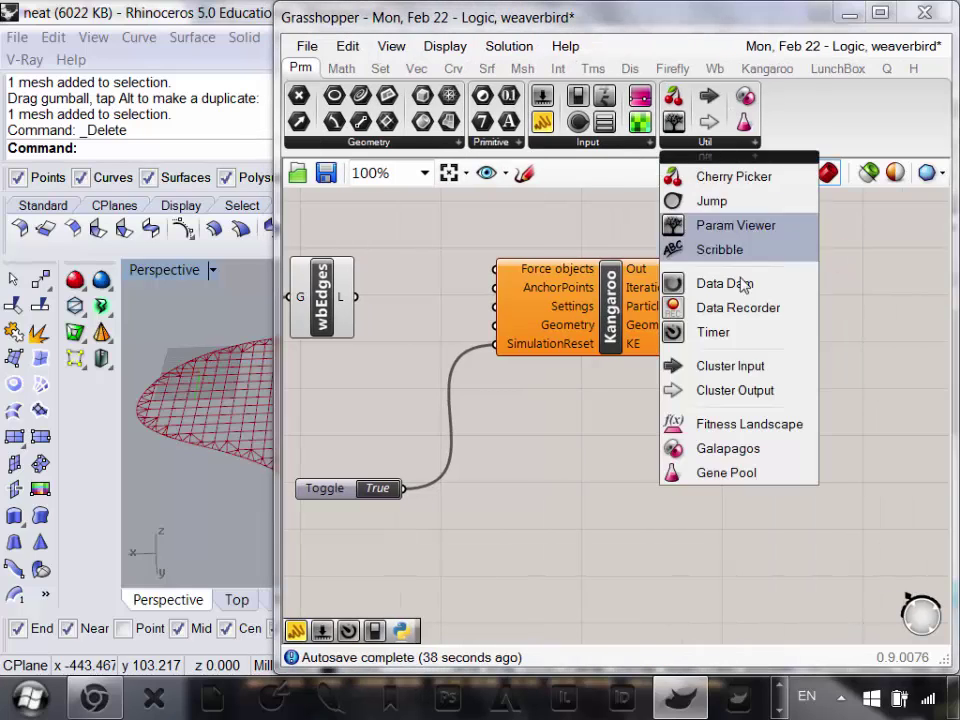
click(695, 337)
click(525, 447)
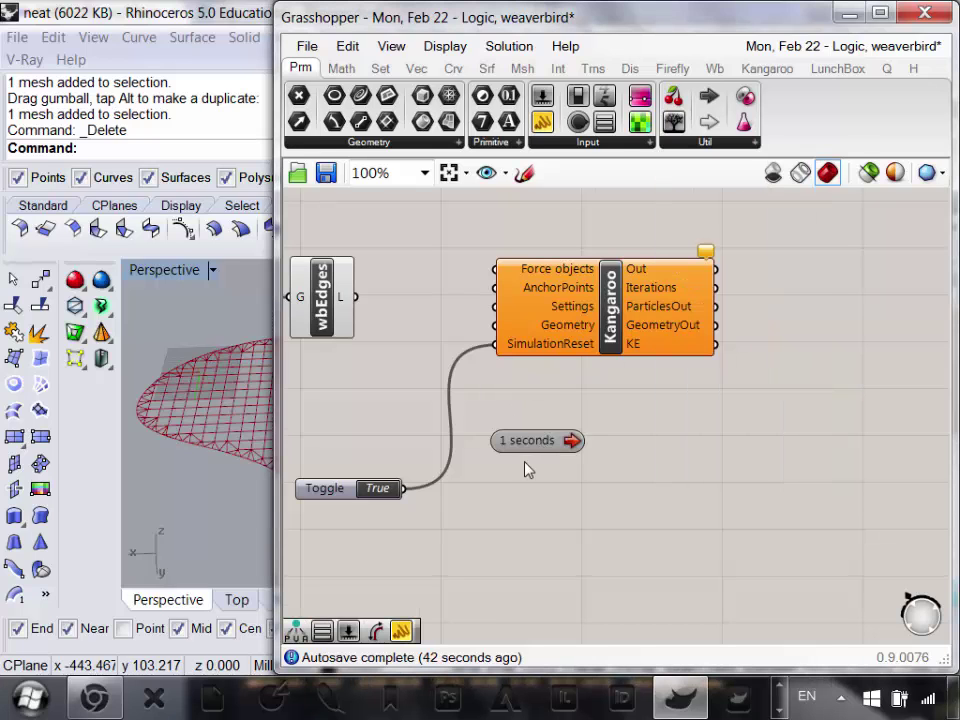
scroll(529, 467, up, 3)
scroll(594, 484, down, 5)
scroll(626, 491, up, 3)
drag(596, 456, 563, 575)
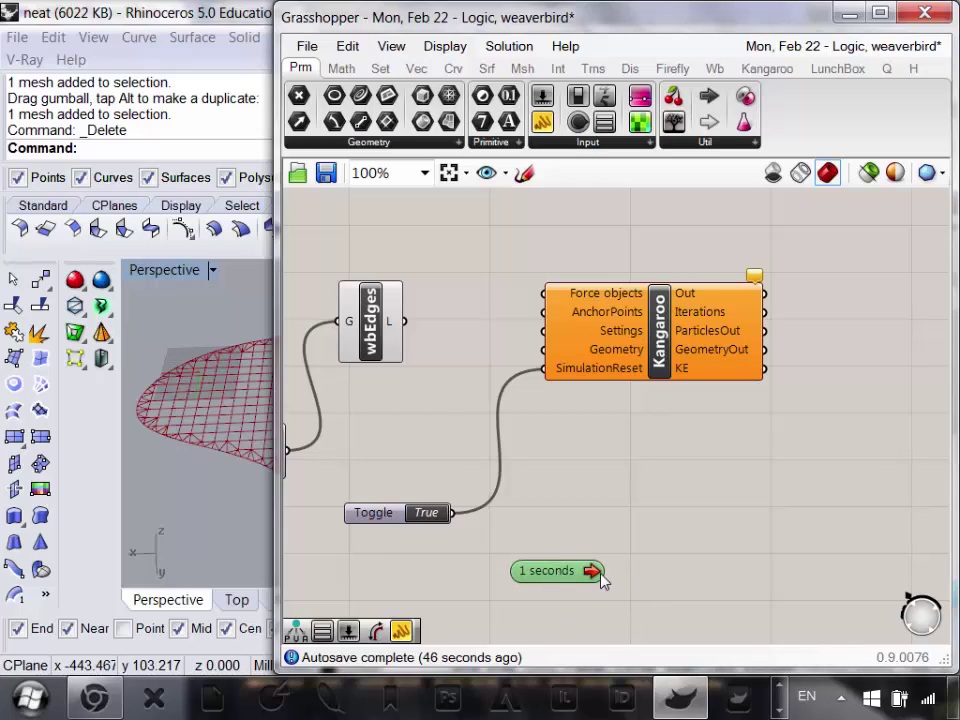
right_drag(630, 561, 512, 508)
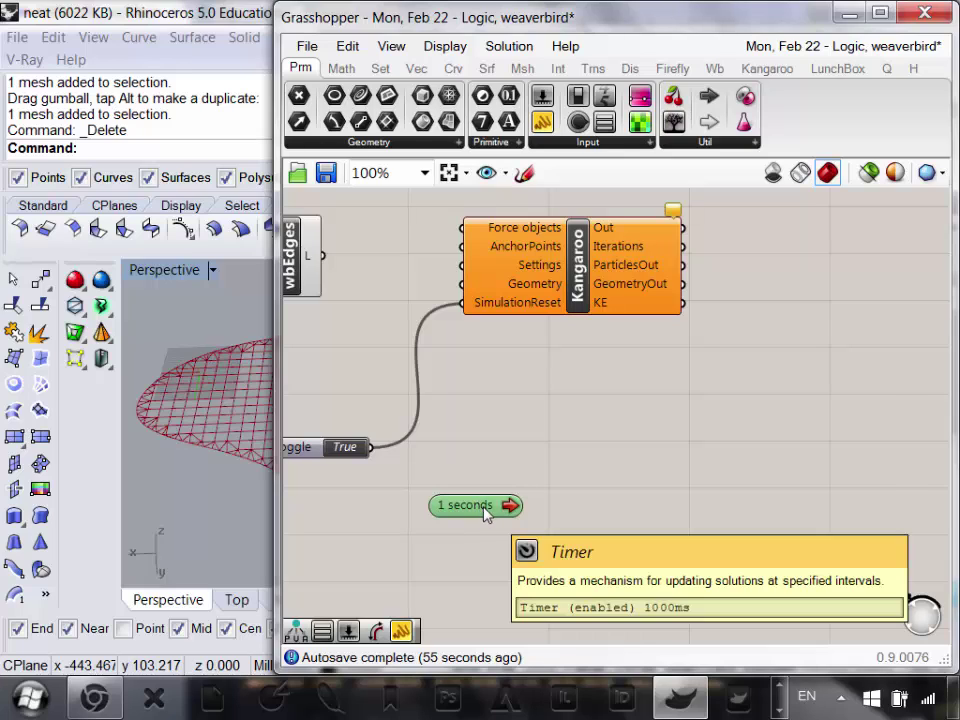
- Add a Panel beside the Timer, link the Timer to it as a trial target, and delete the Panel
drag(541, 121, 668, 521)
drag(524, 507, 594, 520)
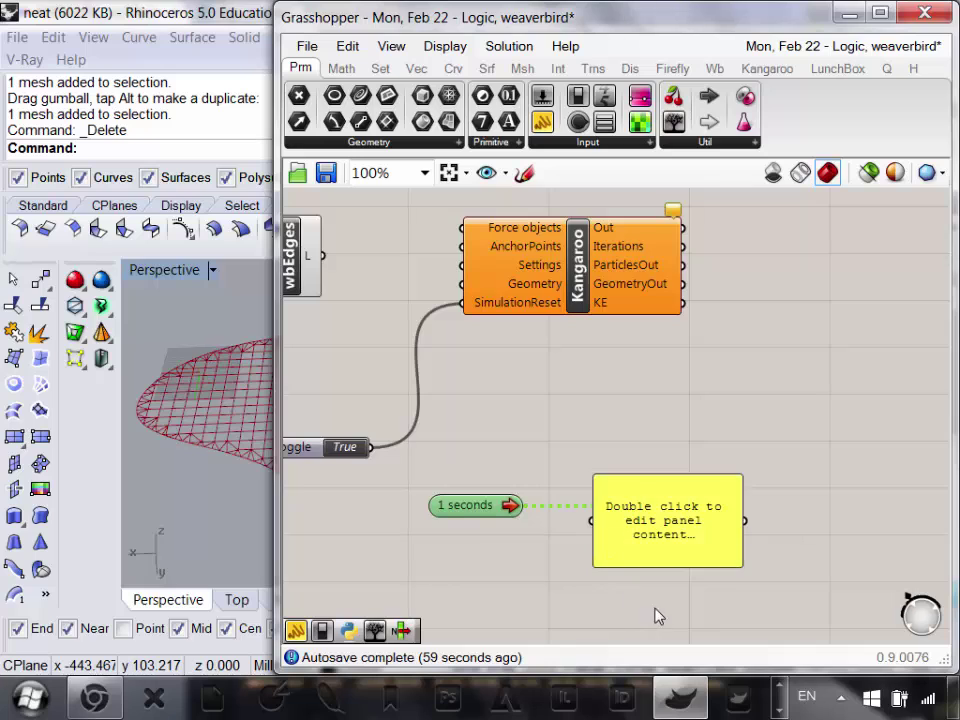
right_drag(656, 615, 656, 553)
drag(672, 479, 671, 537)
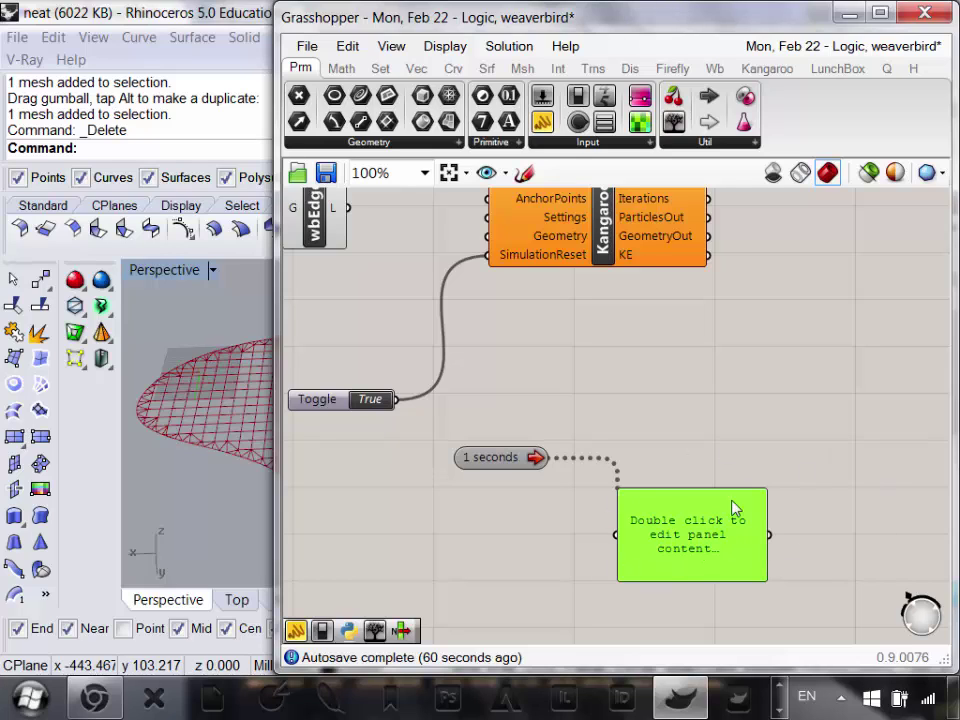
key(Delete)
right_drag(658, 530, 712, 586)
right_drag(668, 474, 627, 527)
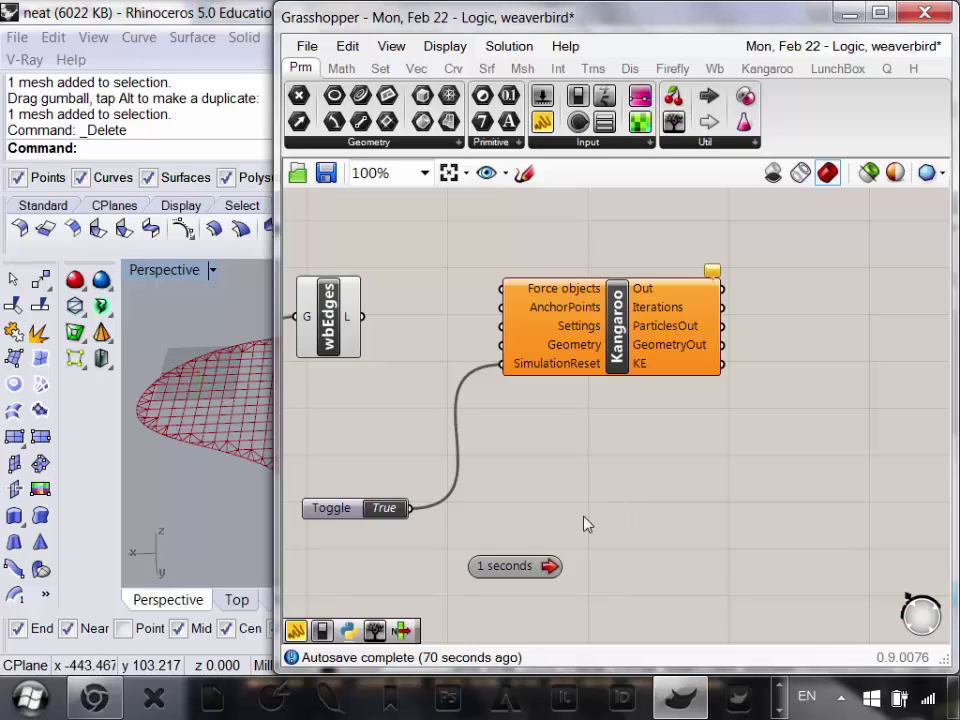
- Link the Timer to the Kangaroo component and delete that Timer
drag(552, 566, 600, 390)
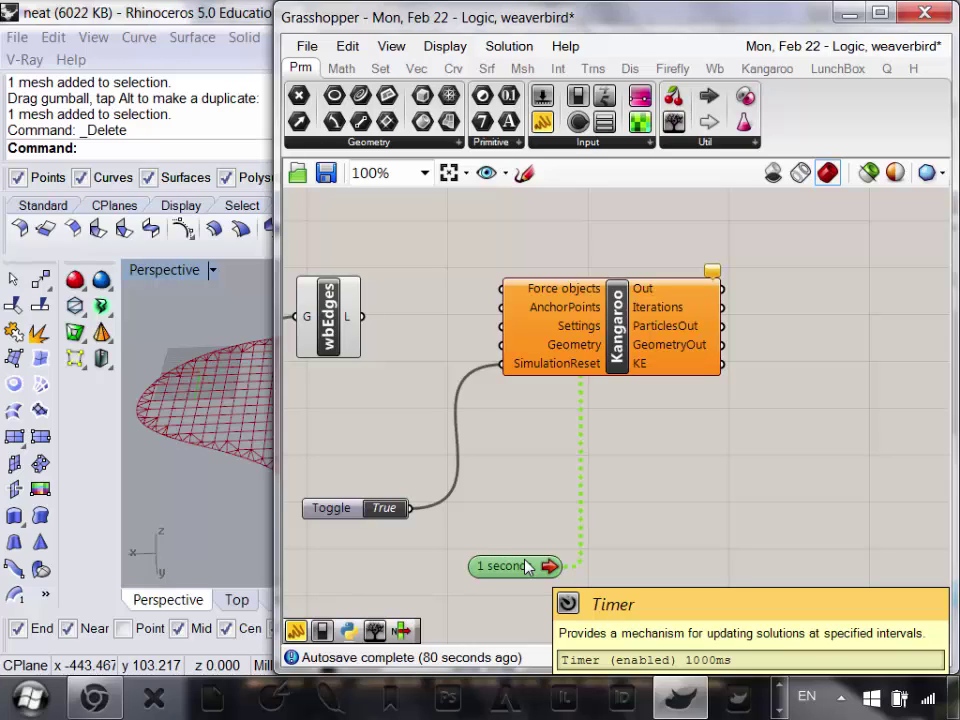
click(555, 545)
mouse_move(492, 560)
mouse_down()
mouse_move(491, 472)
mouse_move(516, 523)
mouse_move(488, 560)
mouse_up()
key(Delete)
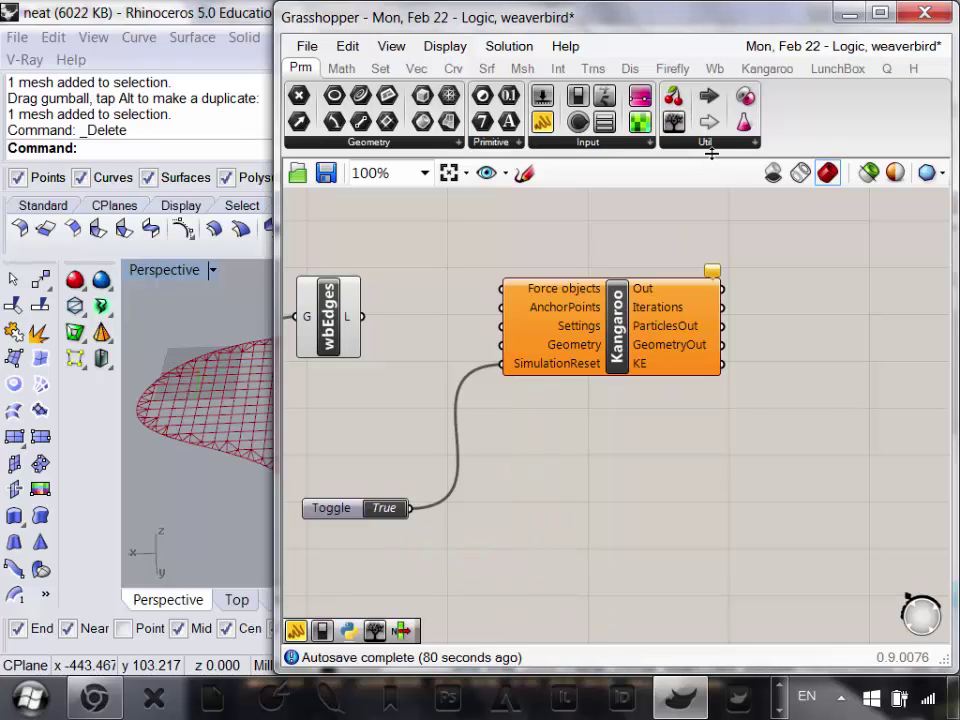
- Add a fresh Timer below the Boolean Toggle and link it to the Kangaroo component as its target
click(700, 142)
drag(707, 332, 574, 538)
scroll(620, 520, down, 2)
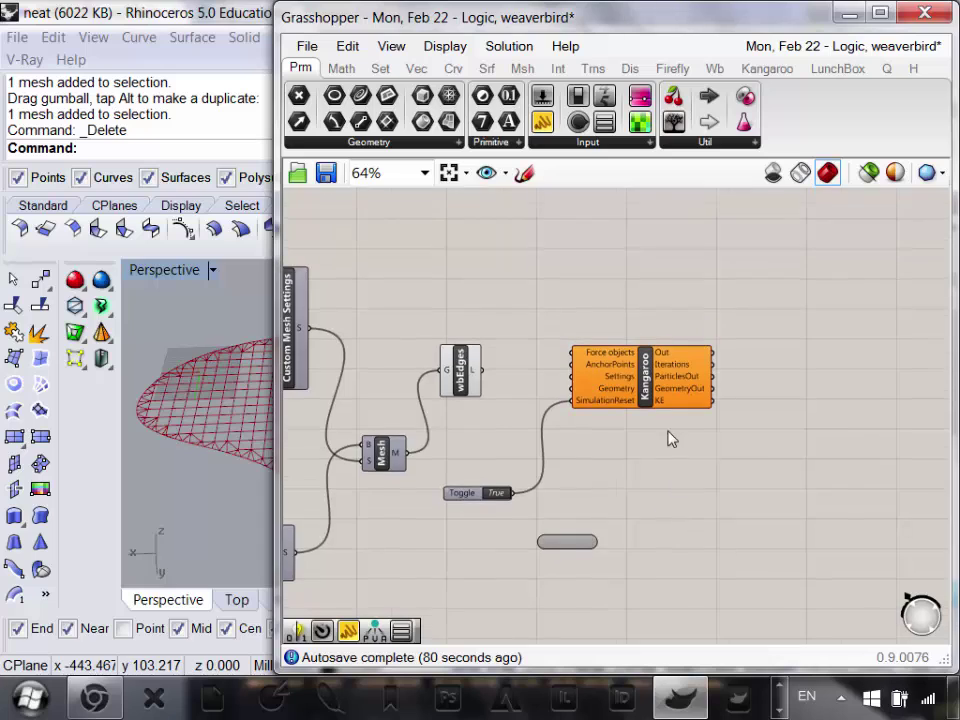
scroll(650, 430, up, 1)
drag(472, 508, 500, 440)
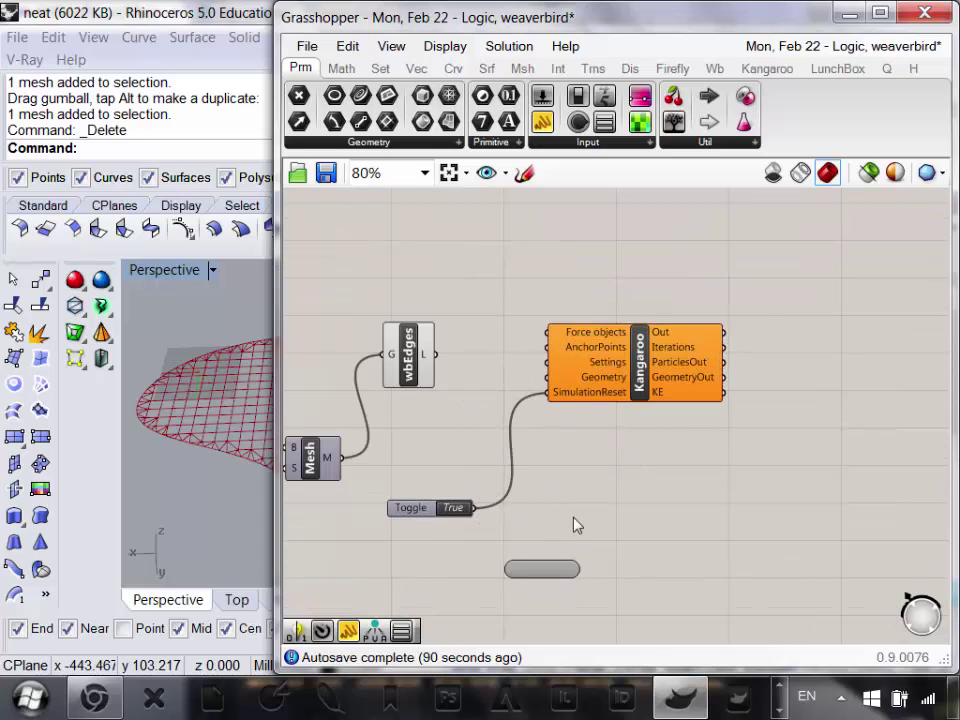
scroll(570, 515, up, 1)
right_drag(560, 541, 683, 542)
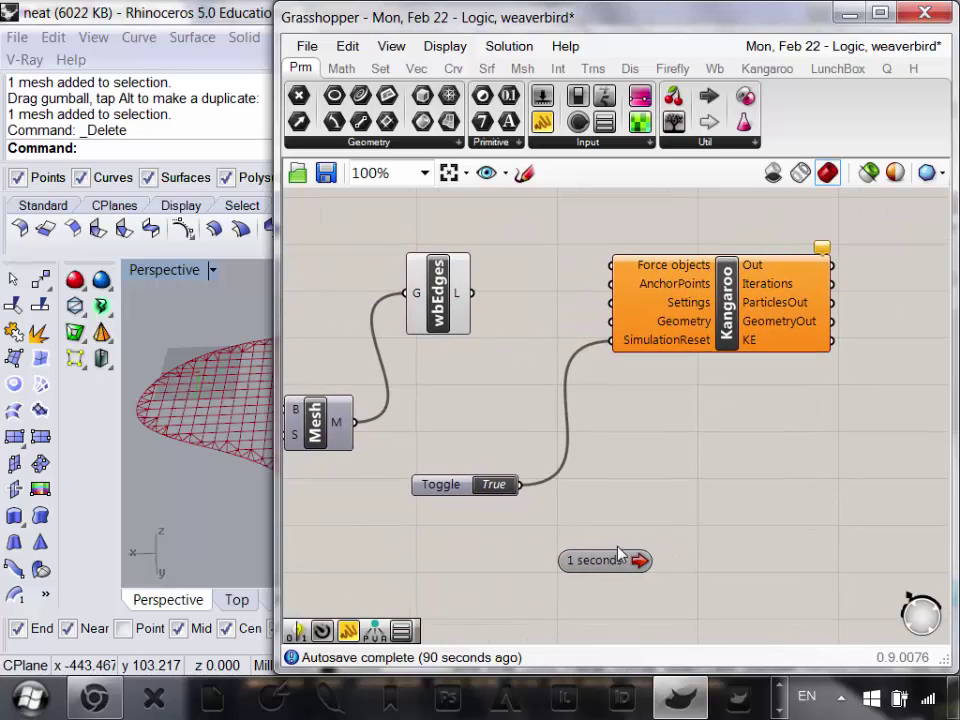
drag(648, 560, 673, 346)
click(698, 530)
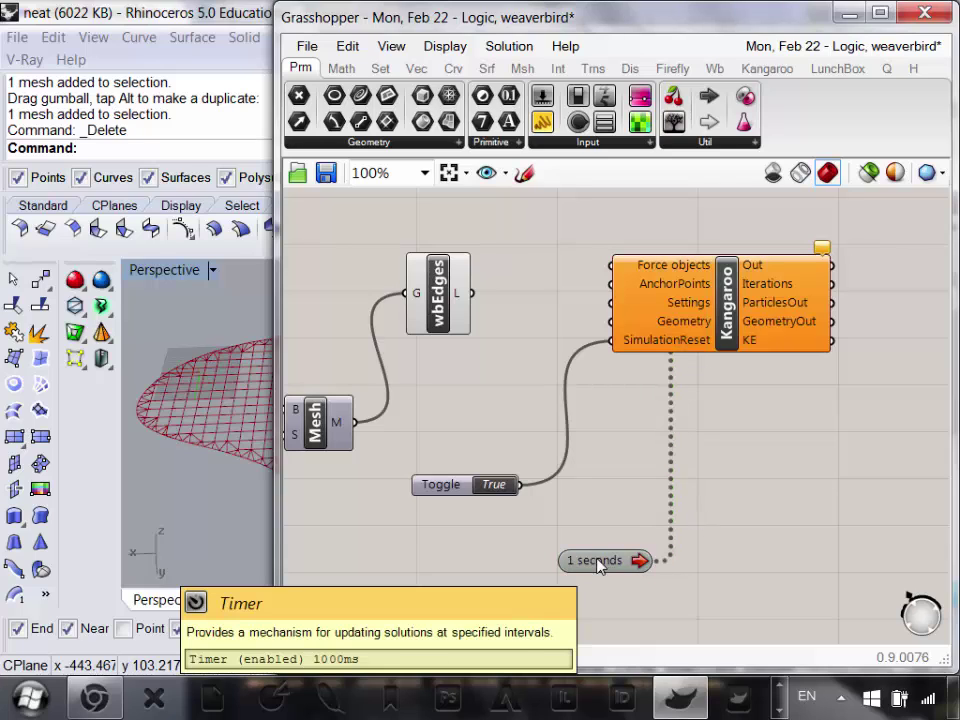
- Set the Boolean Toggle to False and narrow the Grasshopper window to reveal Rhino's Perspective viewport
double_click(505, 488)
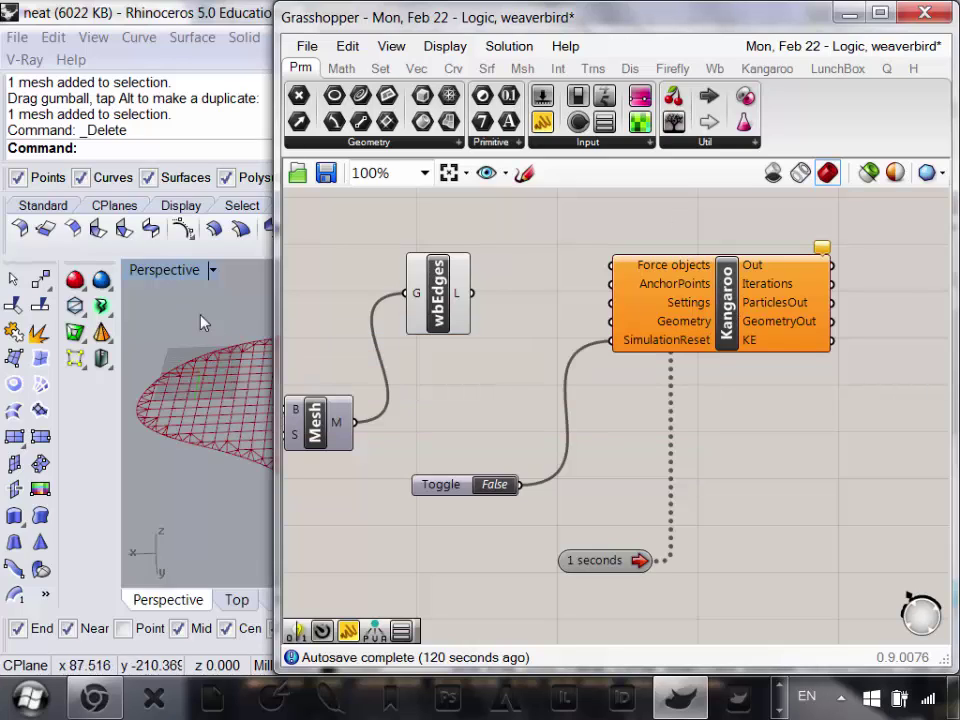
drag(277, 336, 611, 330)
- Examine the mesh's edge lines up close and from low angles in Rhino's Perspective viewport
right_drag(341, 491, 320, 410)
scroll(318, 410, up, 5)
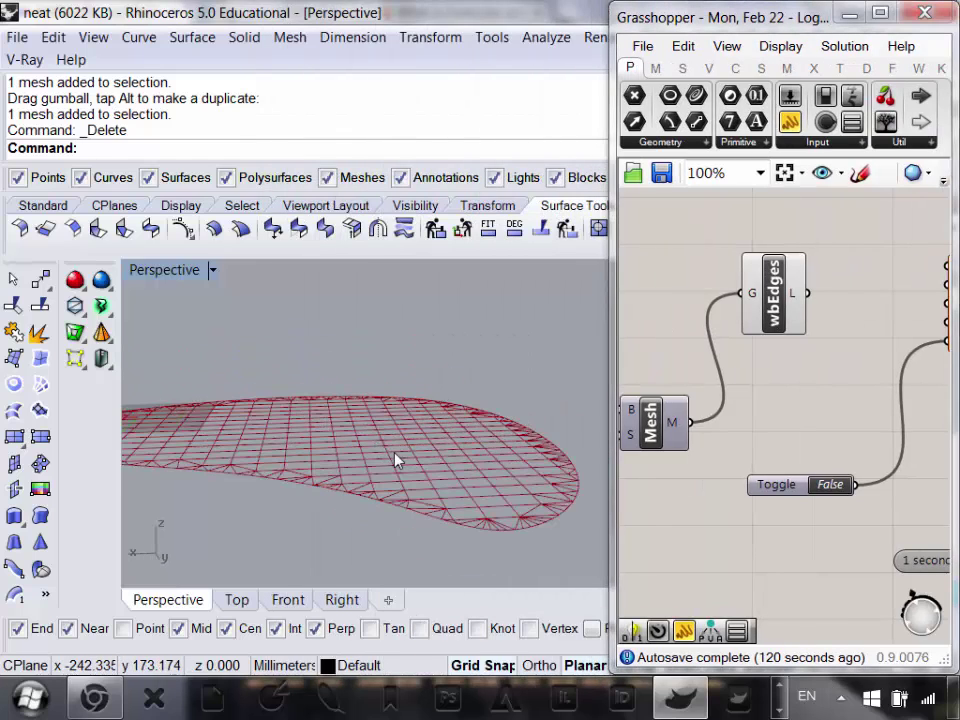
right_drag(396, 458, 485, 488)
scroll(485, 488, up, 4)
right_drag(428, 479, 418, 440)
scroll(455, 508, up, 2)
scroll(430, 500, up, 3)
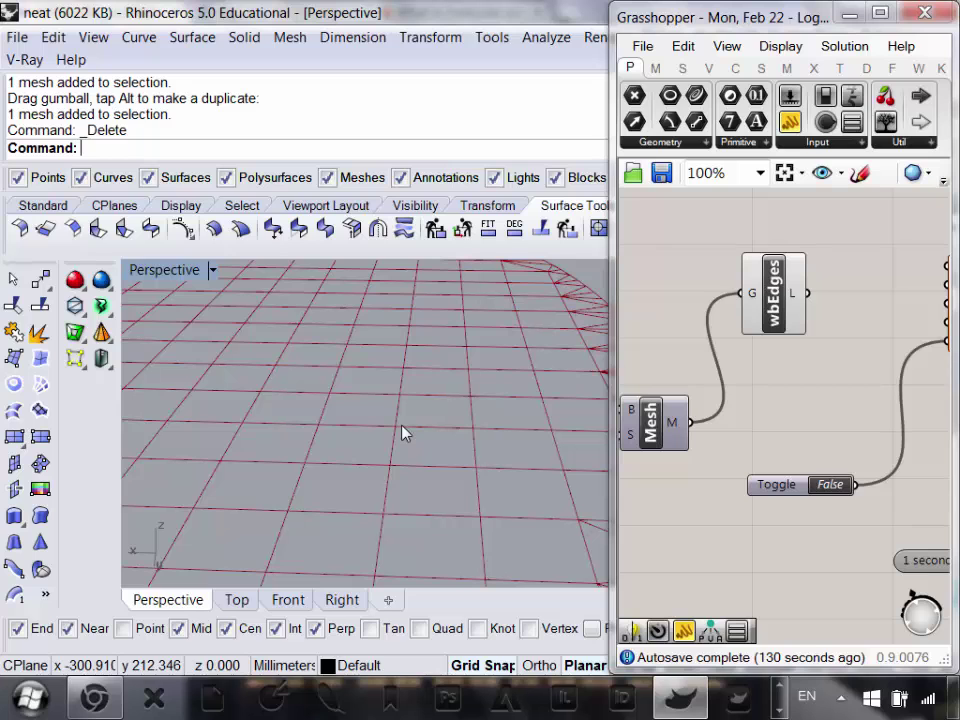
right_drag(401, 431, 524, 407)
scroll(525, 407, down, 5)
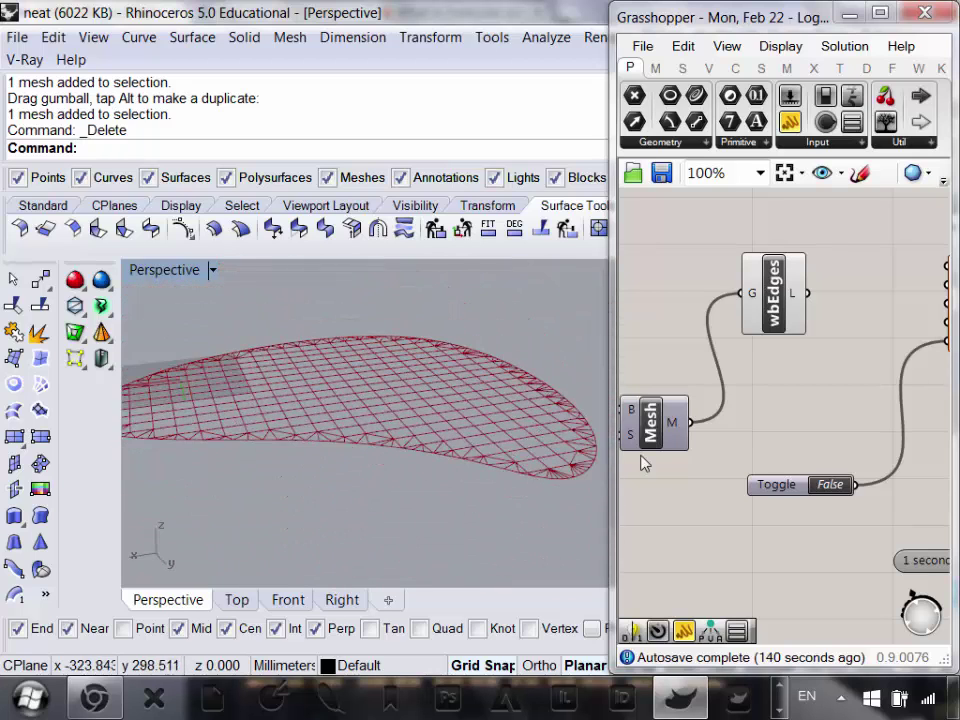
- Widen the Grasshopper window slightly, keeping the Timer and the whole Rhino mesh in view
right_drag(821, 438, 720, 468)
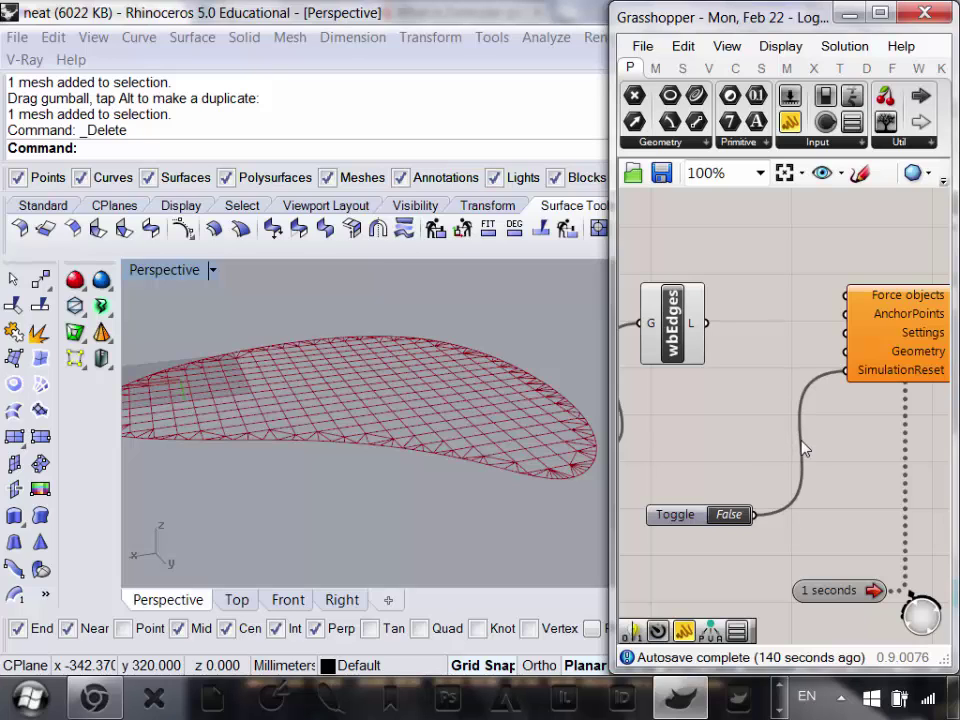
right_drag(847, 451, 785, 419)
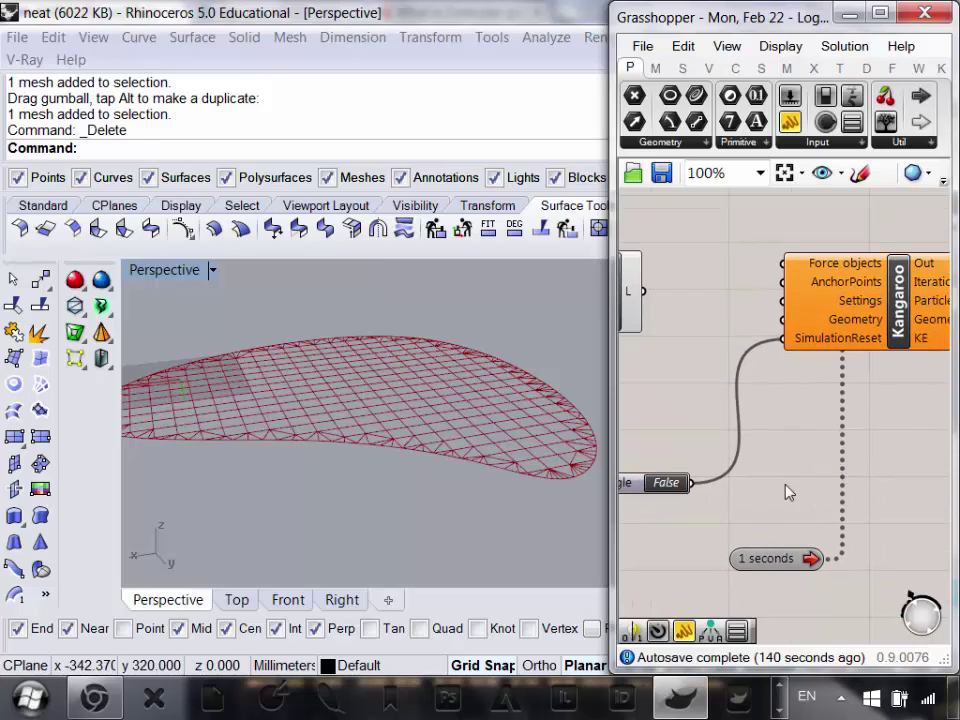
right_drag(786, 561, 768, 469)
drag(613, 444, 535, 442)
right_drag(394, 451, 369, 478)
scroll(369, 478, down, 5)
right_drag(701, 476, 765, 477)
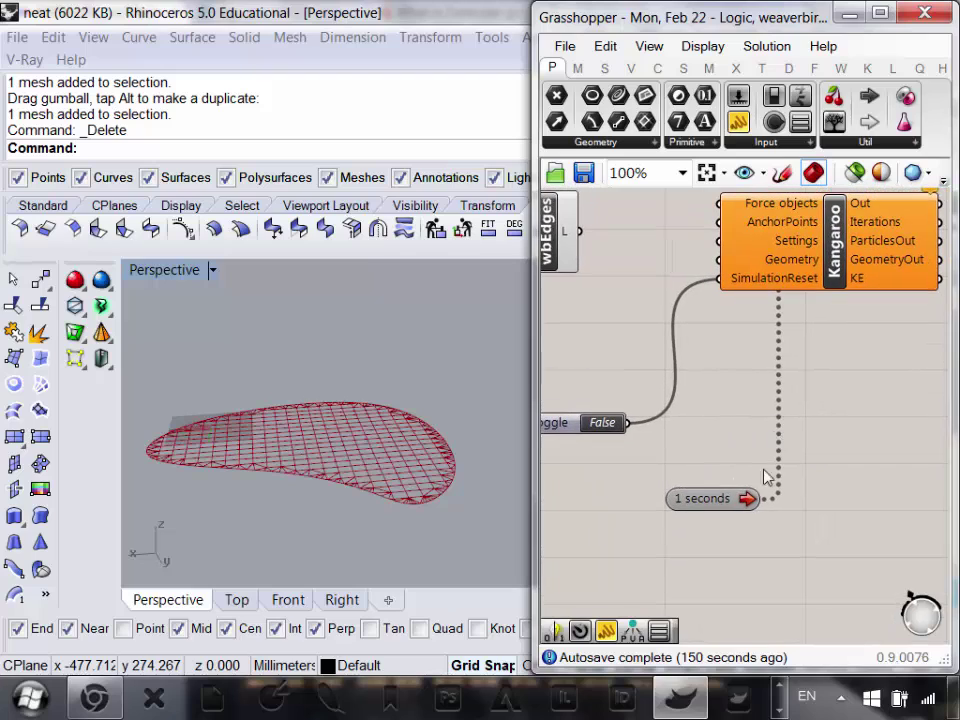
- Set the Timer's interval to 20 ms and nudge the Timer slightly on the canvas
right_click(716, 503)
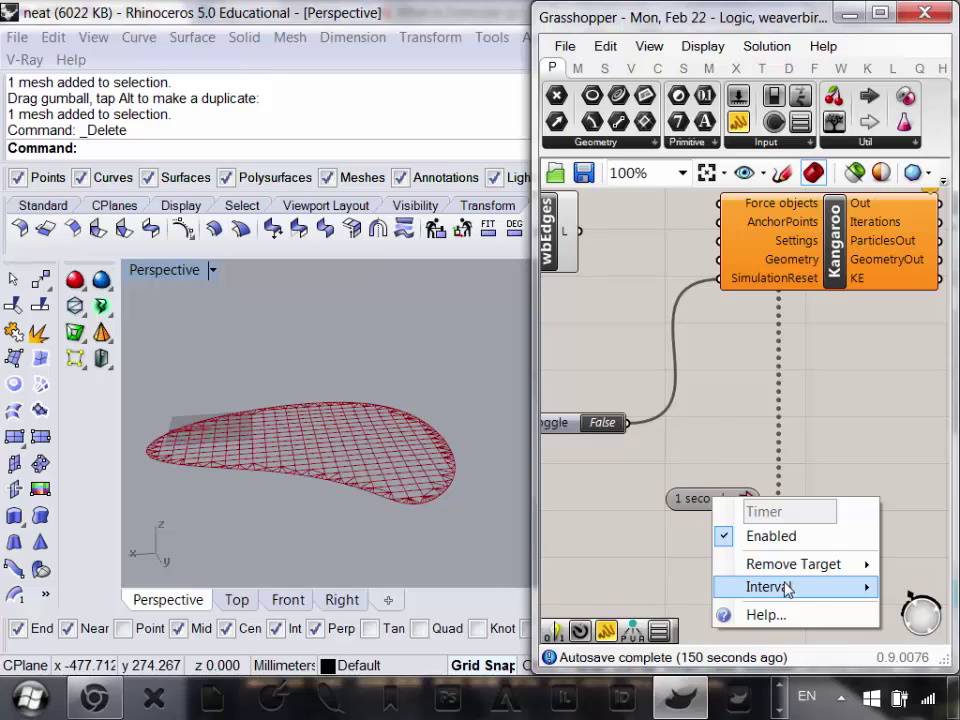
mouse_move(788, 590)
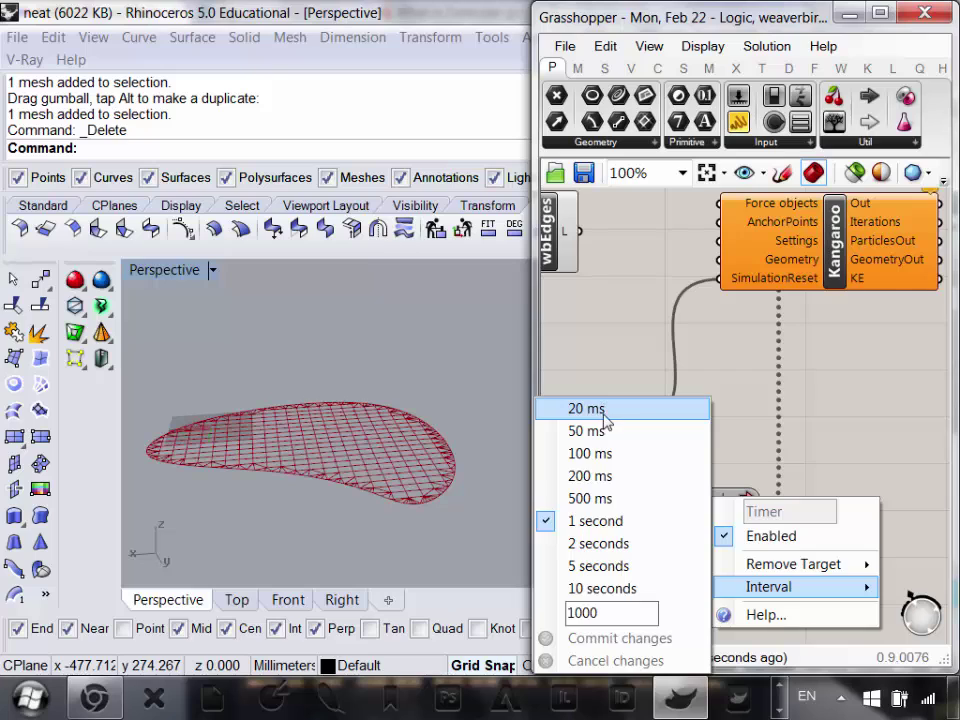
click(633, 421)
right_drag(752, 507, 776, 527)
drag(729, 514, 708, 517)
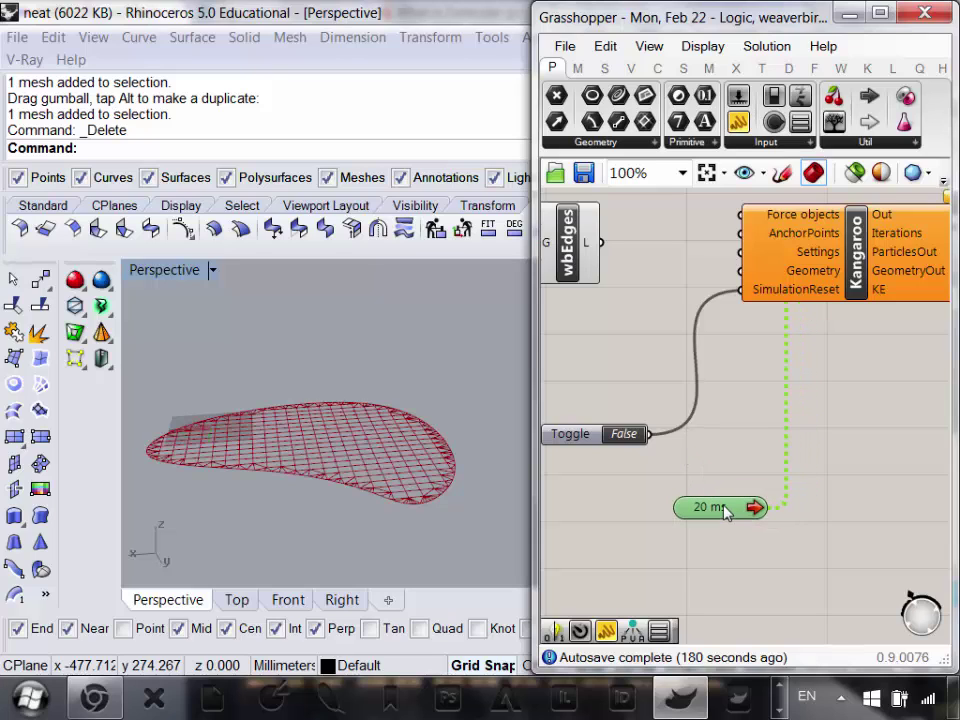
click(731, 462)
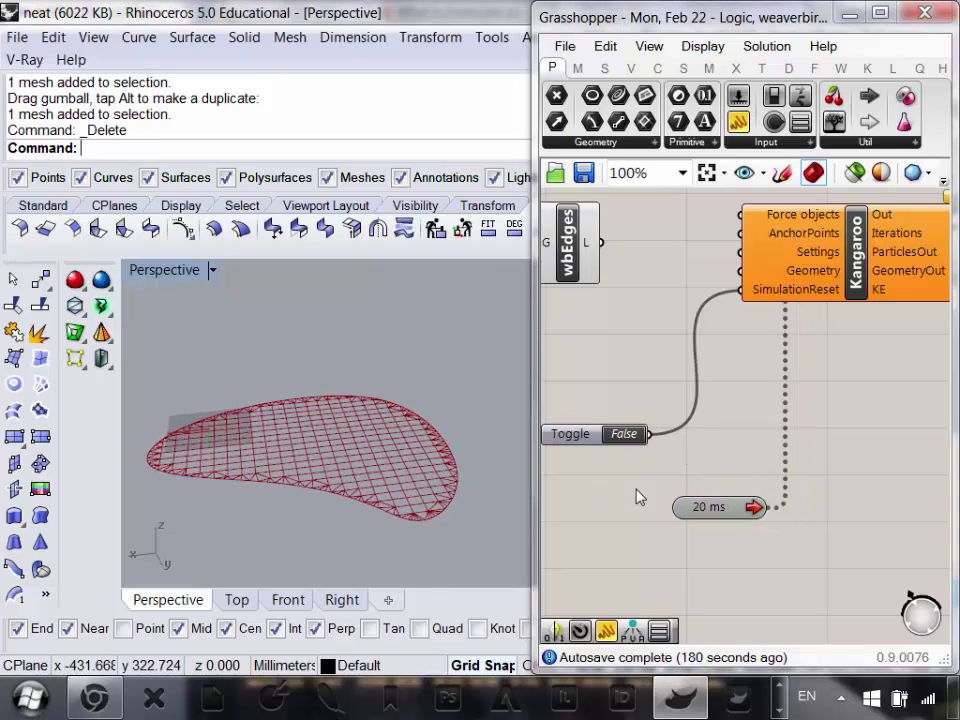
- Move the Boolean Toggle down, closer to the Timer's level
scroll(786, 506, down, 3)
scroll(690, 480, up, 1)
click(673, 500)
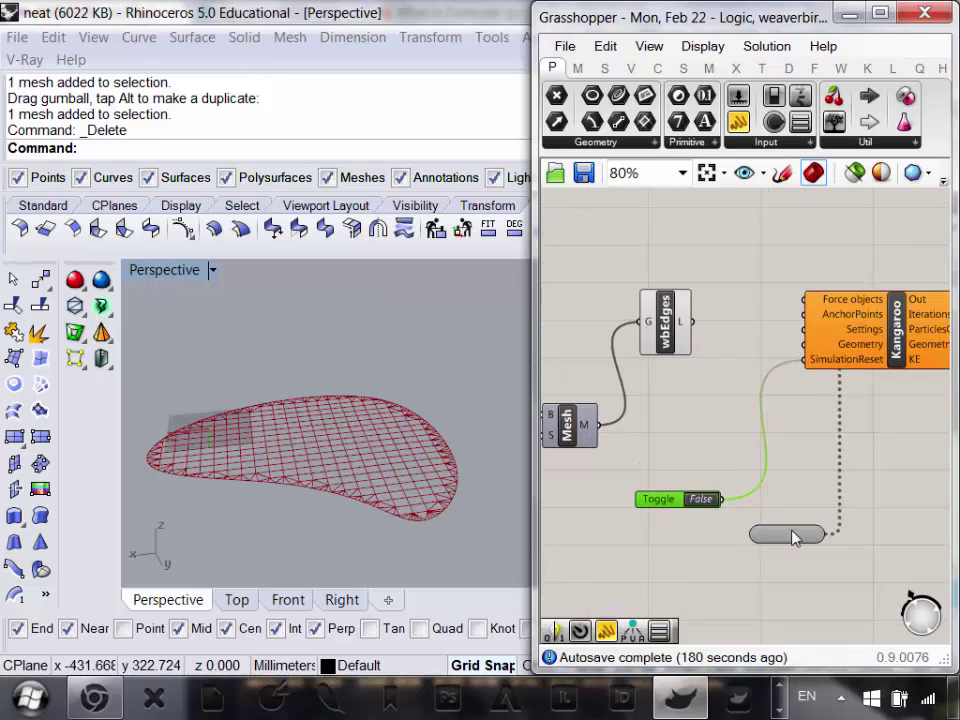
scroll(795, 538, up, 2)
scroll(795, 538, down, 1)
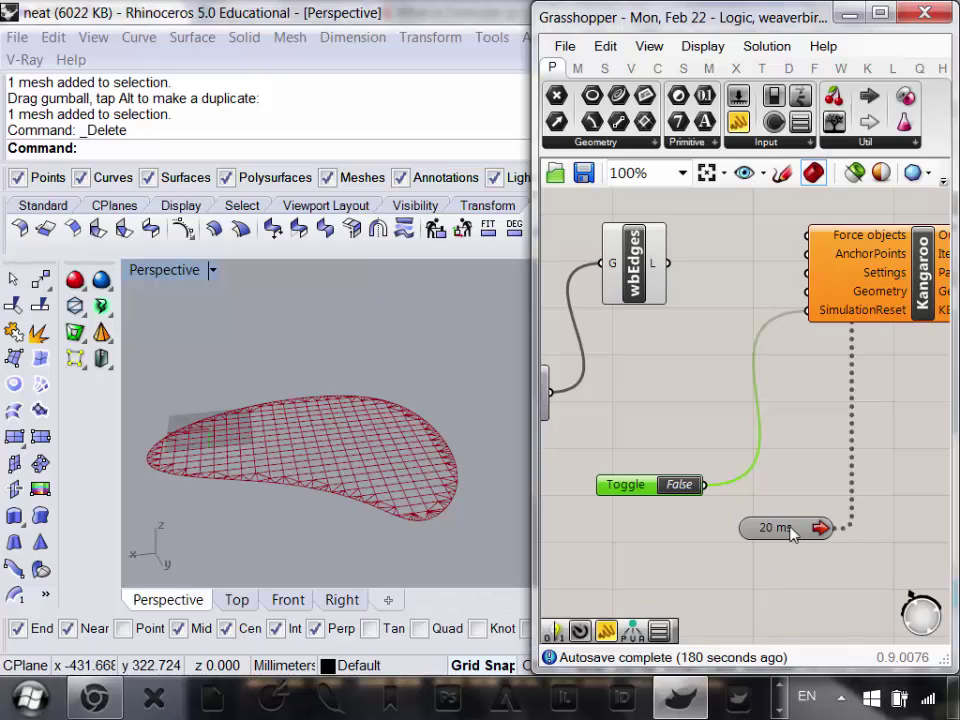
- Move the Kangaroo component, Boolean Toggle and Timer together down and to the right, away from wbEdges
scroll(818, 506, down, 3)
drag(926, 561, 748, 405)
drag(843, 394, 886, 432)
scroll(892, 435, up, 3)
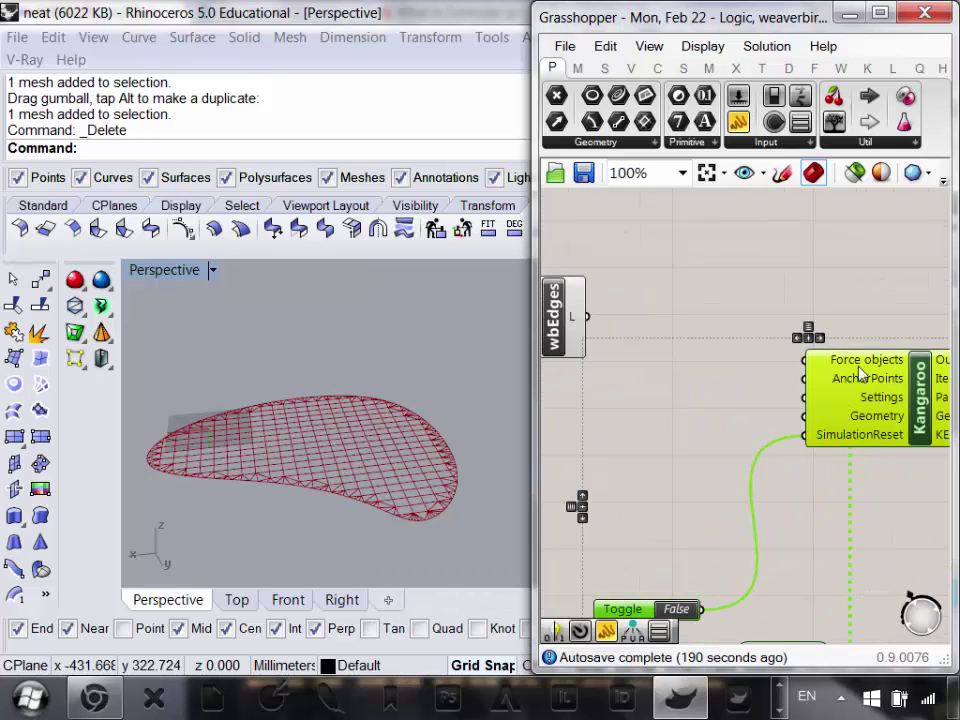
scroll(861, 365, down, 5)
- Shift the Kangaroo, Toggle and Timer group farther right to free space after wbEdges
click(805, 293)
right_drag(785, 394, 655, 334)
scroll(655, 334, up, 2)
drag(848, 481, 643, 268)
drag(799, 316, 846, 319)
right_drag(817, 358, 832, 439)
scroll(704, 392, up, 2)
scroll(707, 366, down, 1)
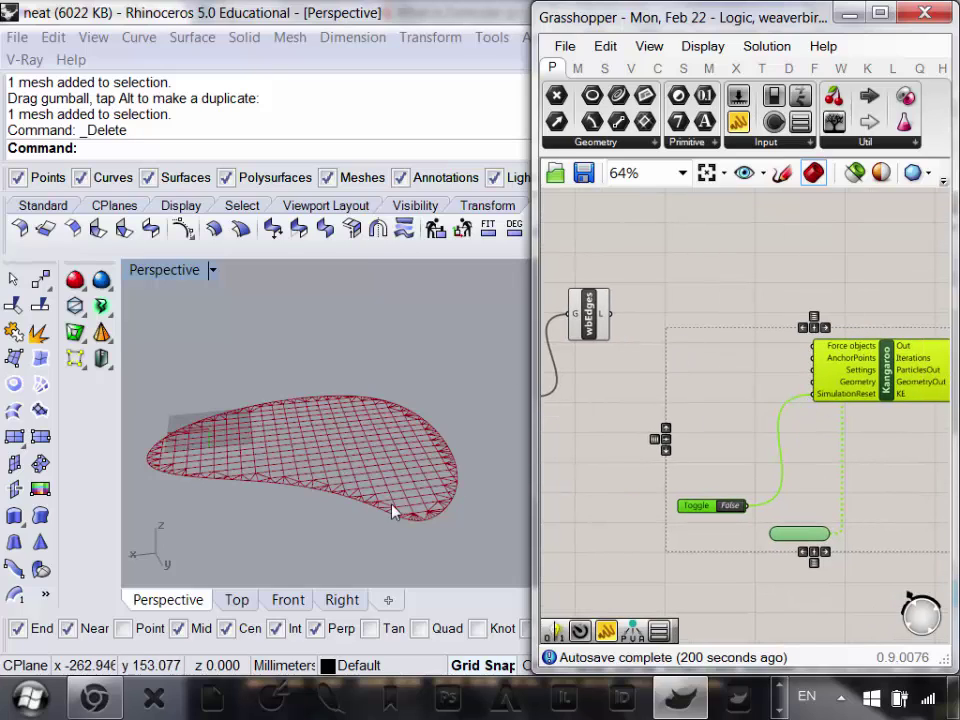
right_drag(790, 475, 802, 495)
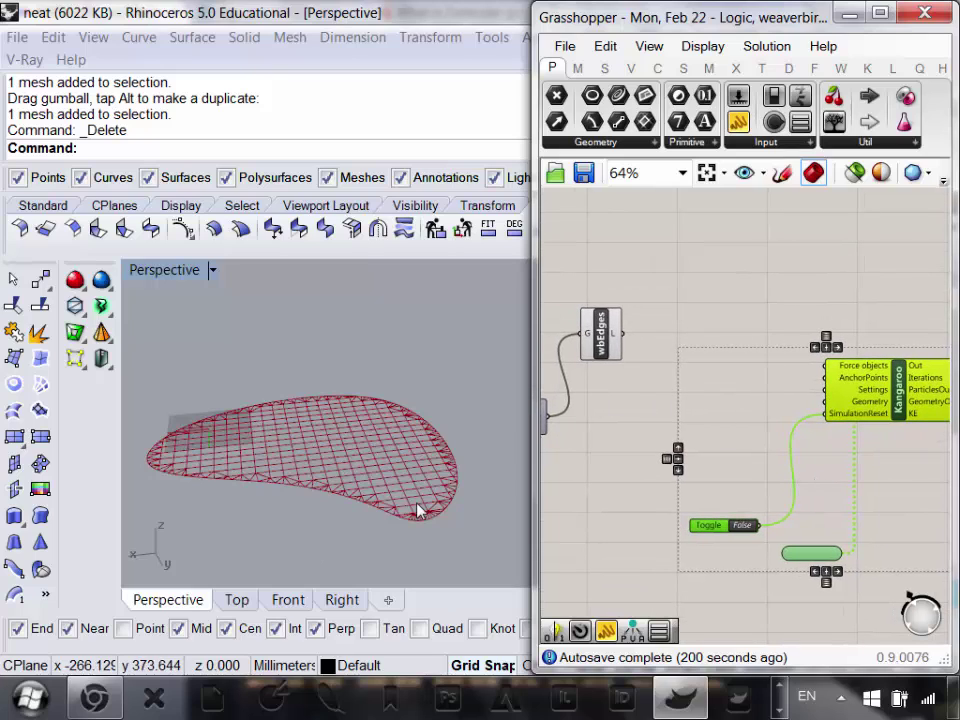
- Move the wbEdges component slightly up and widen the Grasshopper window over the Rhino viewport
click(728, 318)
drag(612, 350, 615, 333)
mouse_move(615, 333)
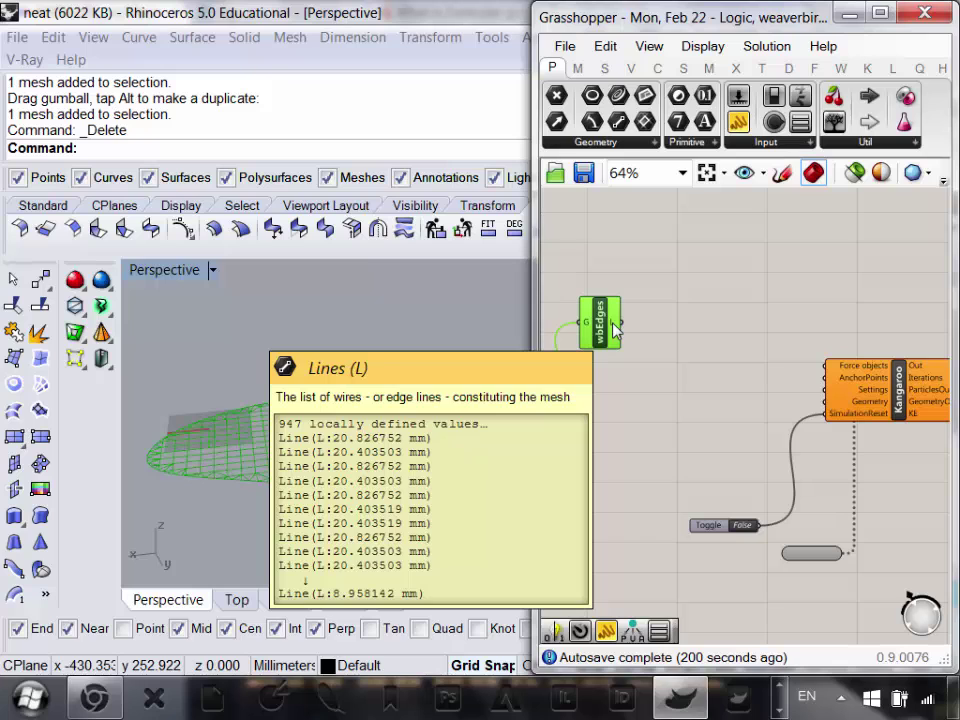
drag(537, 277, 464, 280)
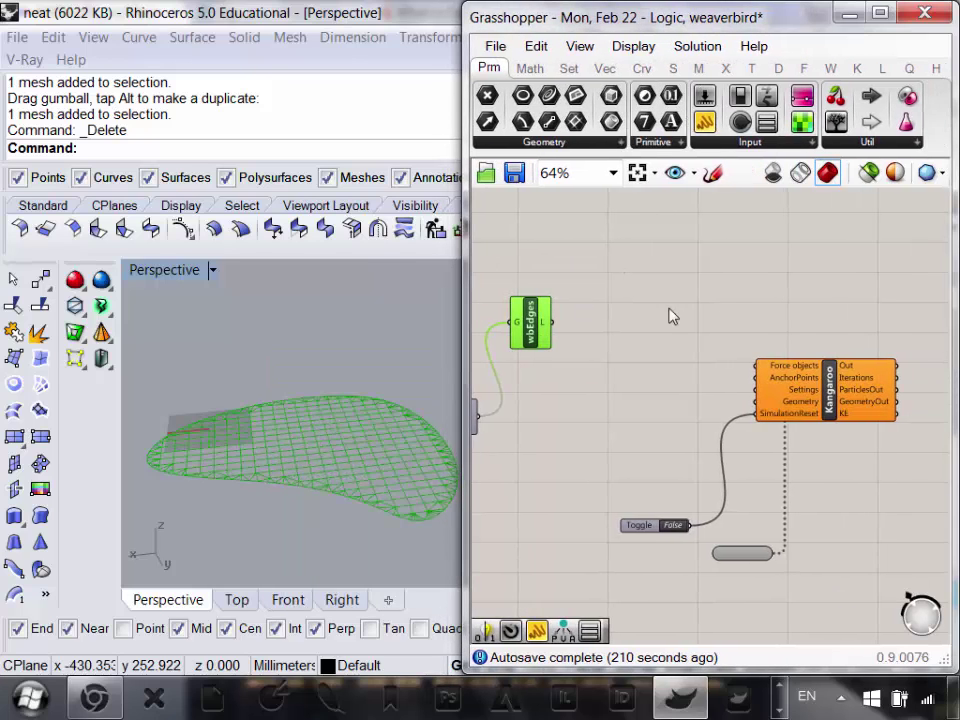
- Switch to Chrome to look at the hanging-model reference photo, and return to Grasshopper
click(94, 697)
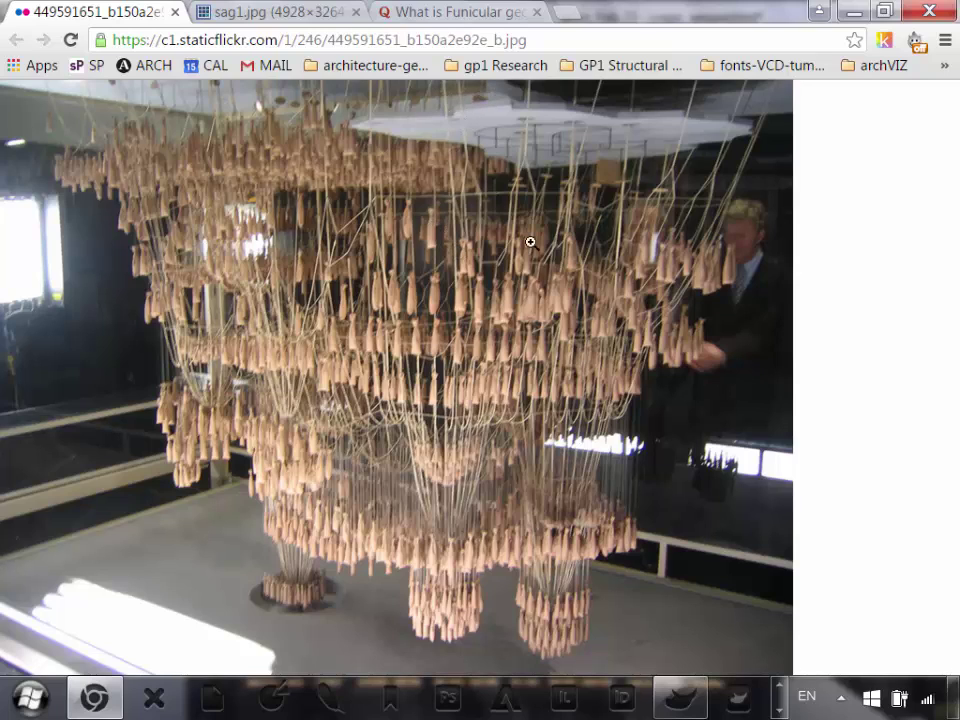
click(681, 698)
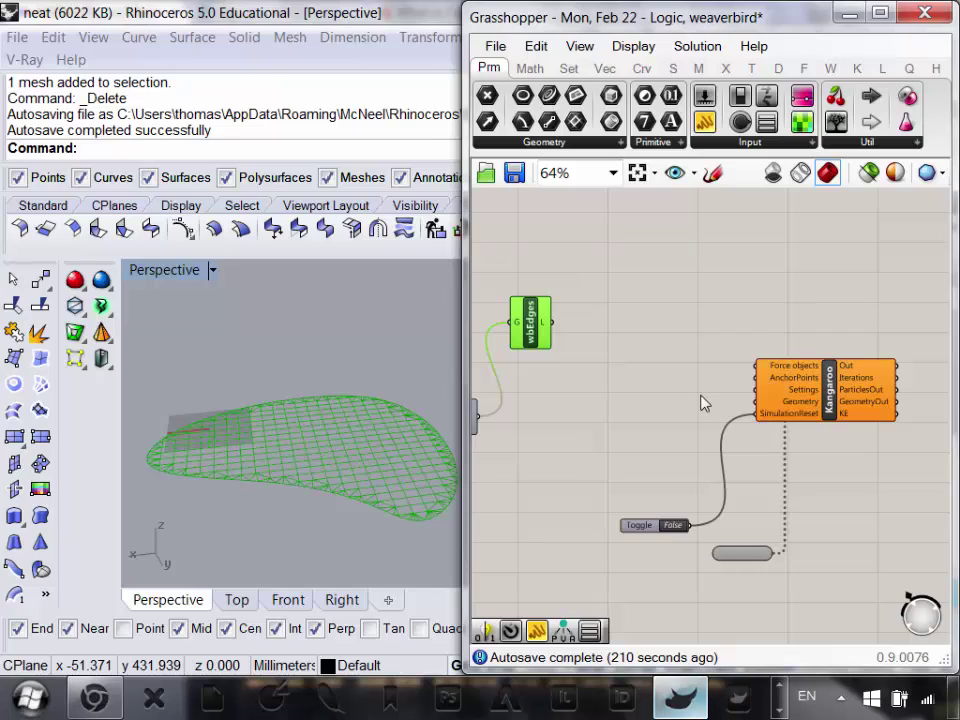
- Add a Kangaroo SpringsFromLine component to the canvas and position it to the upper right of wbEdges
click(857, 70)
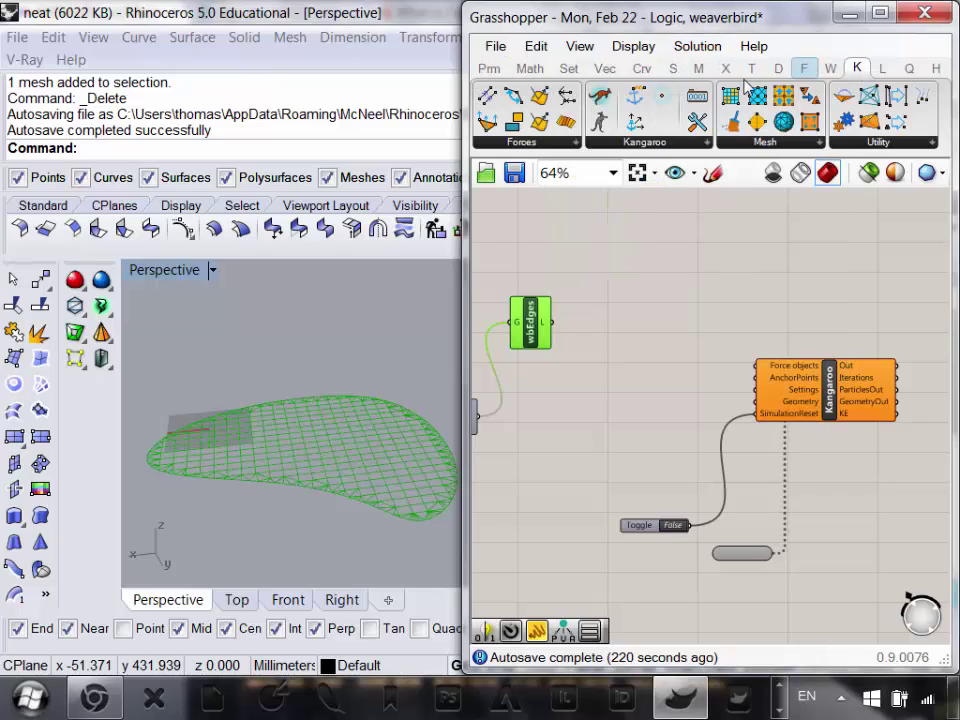
click(527, 143)
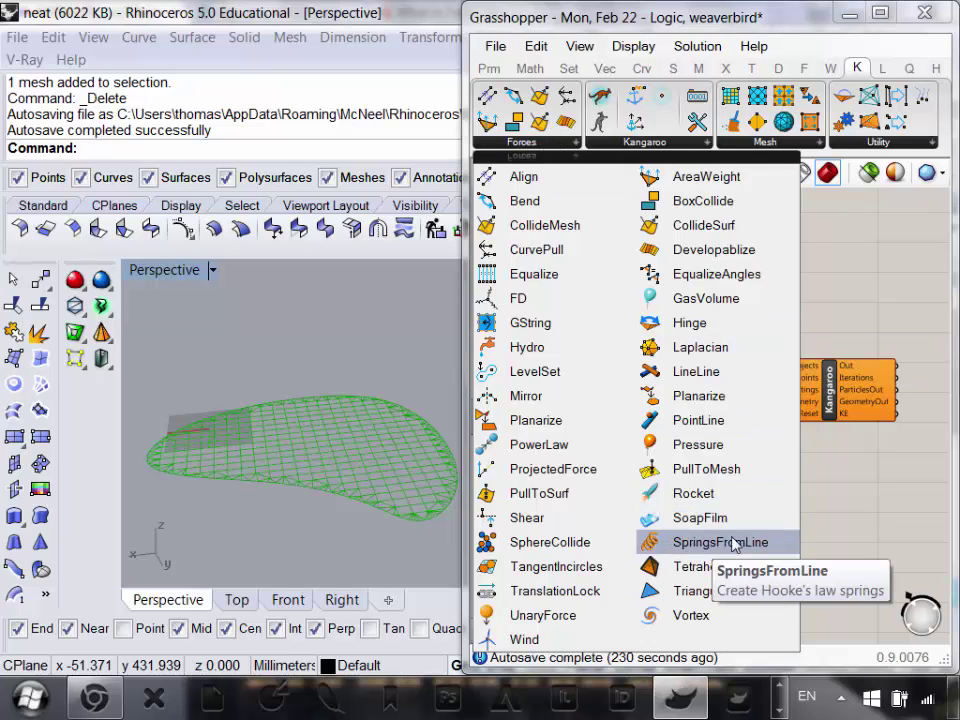
drag(738, 545, 612, 283)
right_drag(595, 343, 693, 377)
right_drag(712, 312, 776, 337)
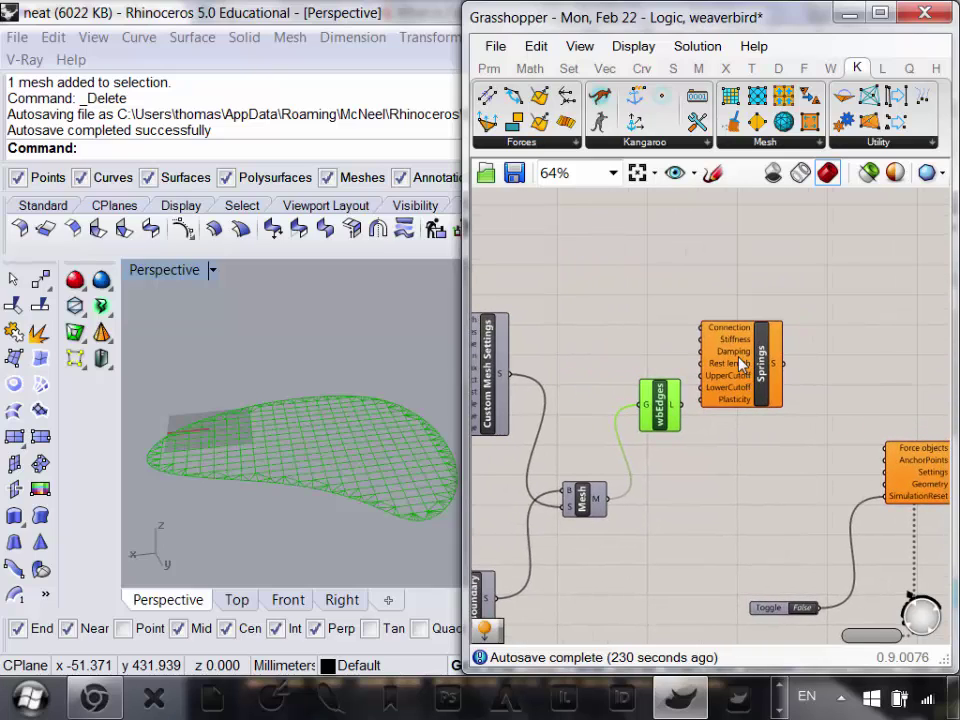
click(765, 340)
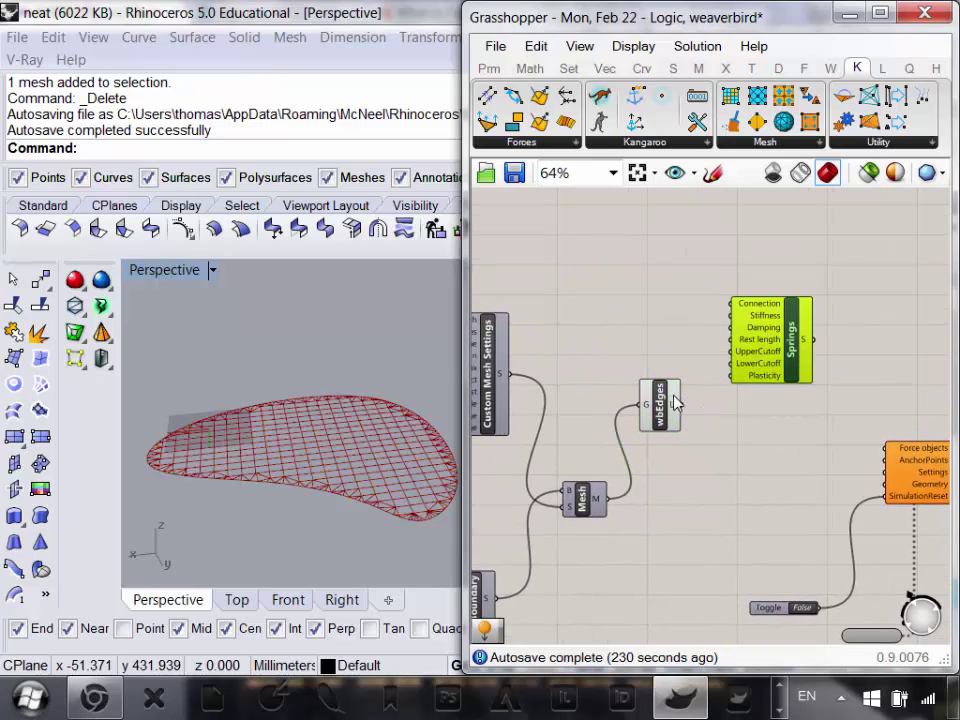
- Connect the Lines output of wbEdges to the Connection input of the Springs component
mouse_move(676, 403)
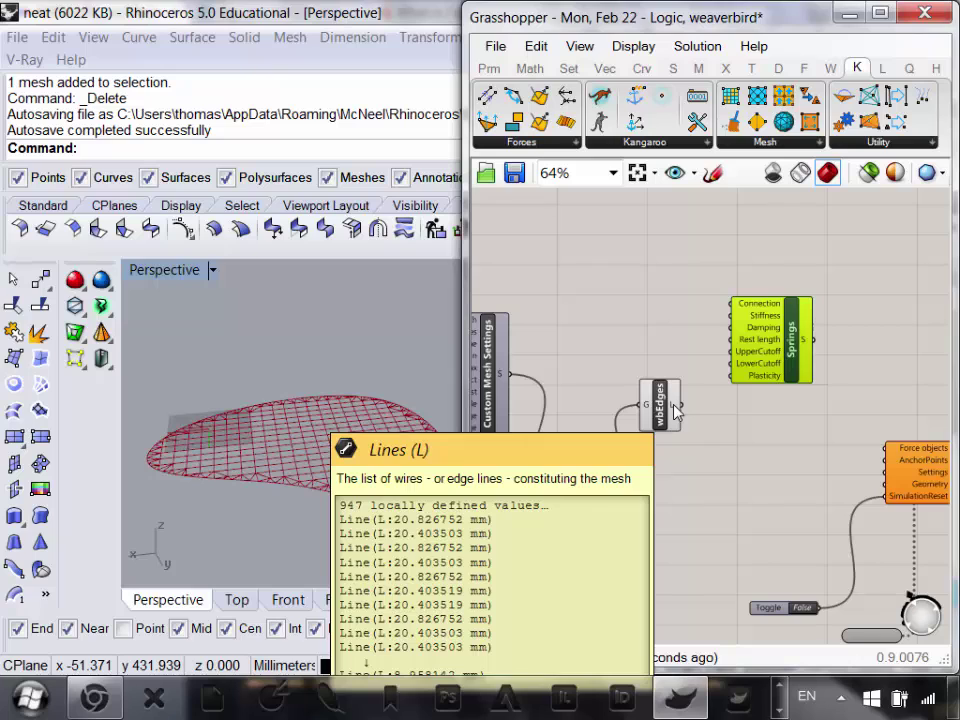
right_drag(625, 474, 676, 418)
right_drag(726, 352, 688, 420)
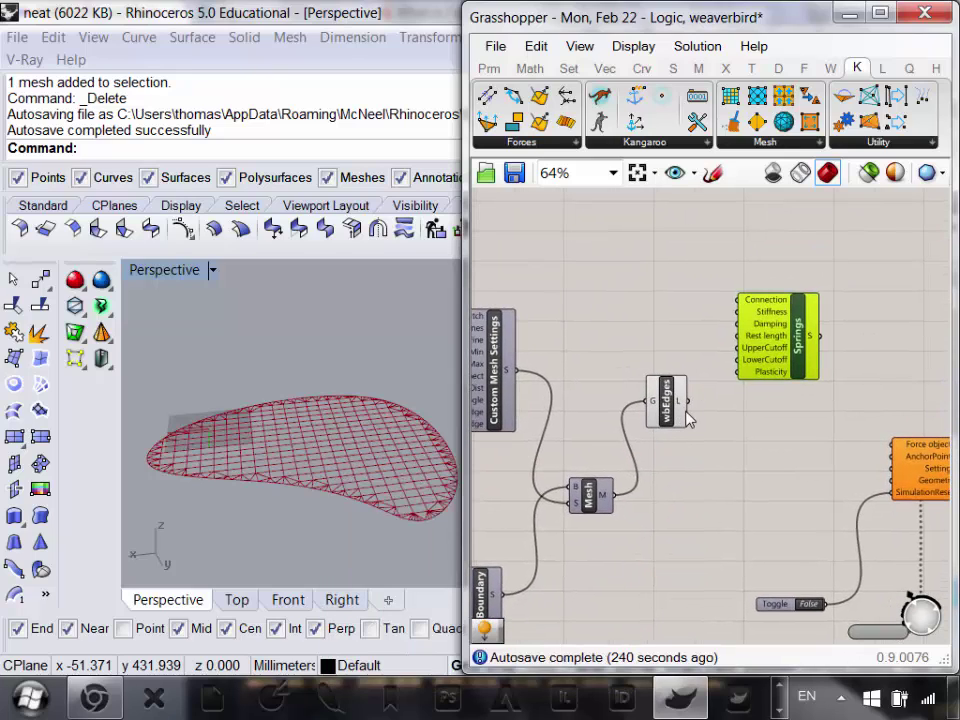
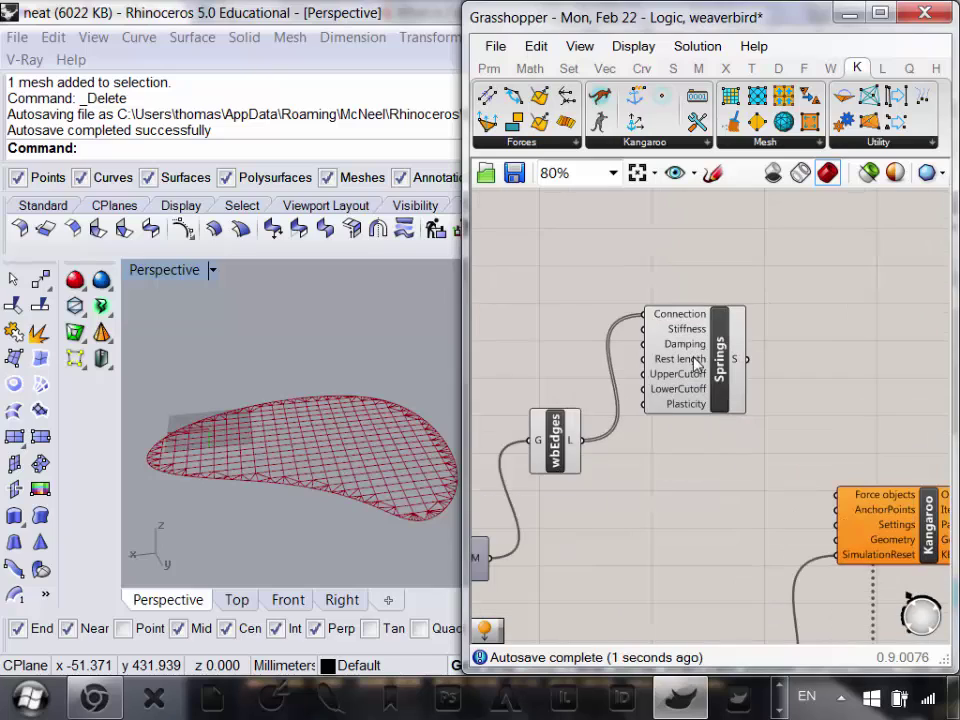
- Move the Springs component higher on the canvas and connect its S output to Kangaroo's Force objects input
mouse_move(683, 328)
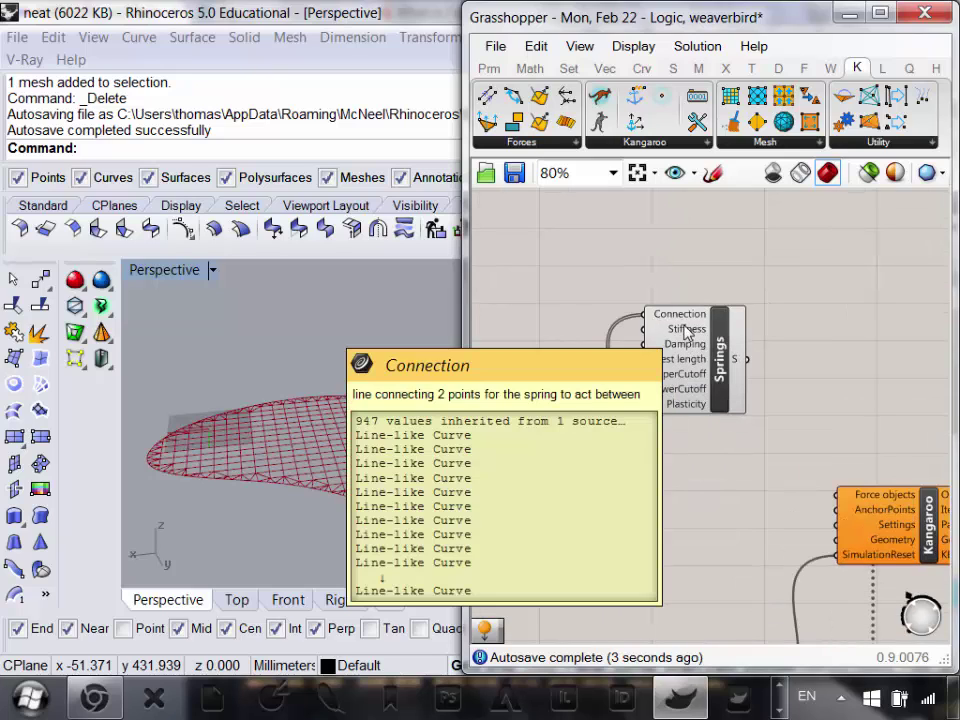
drag(735, 391, 735, 343)
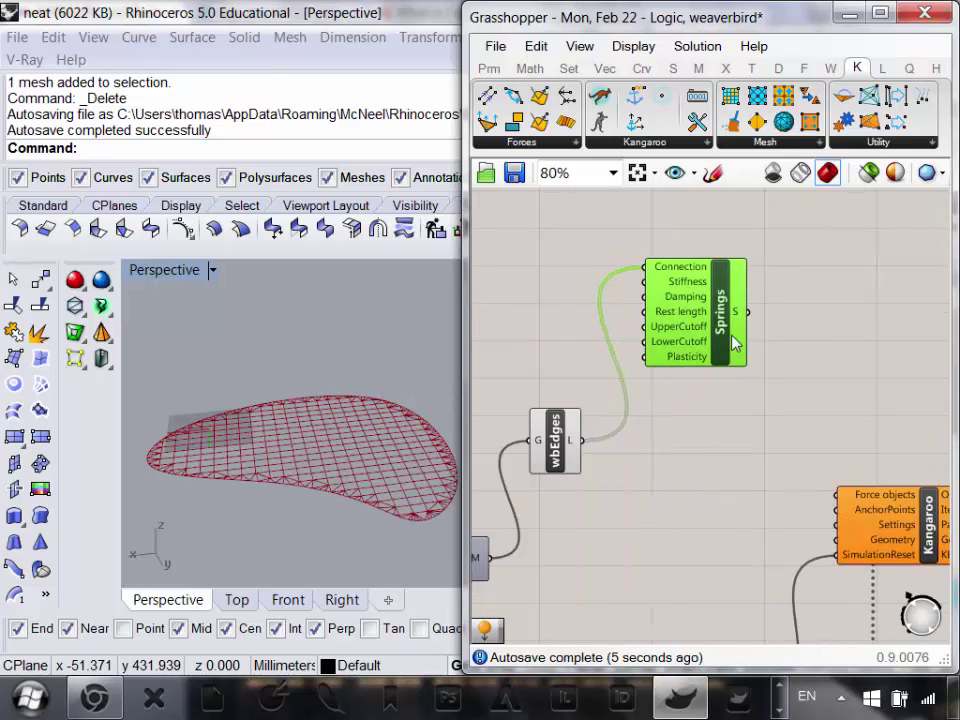
scroll(681, 394, down, 3)
scroll(690, 345, up, 2)
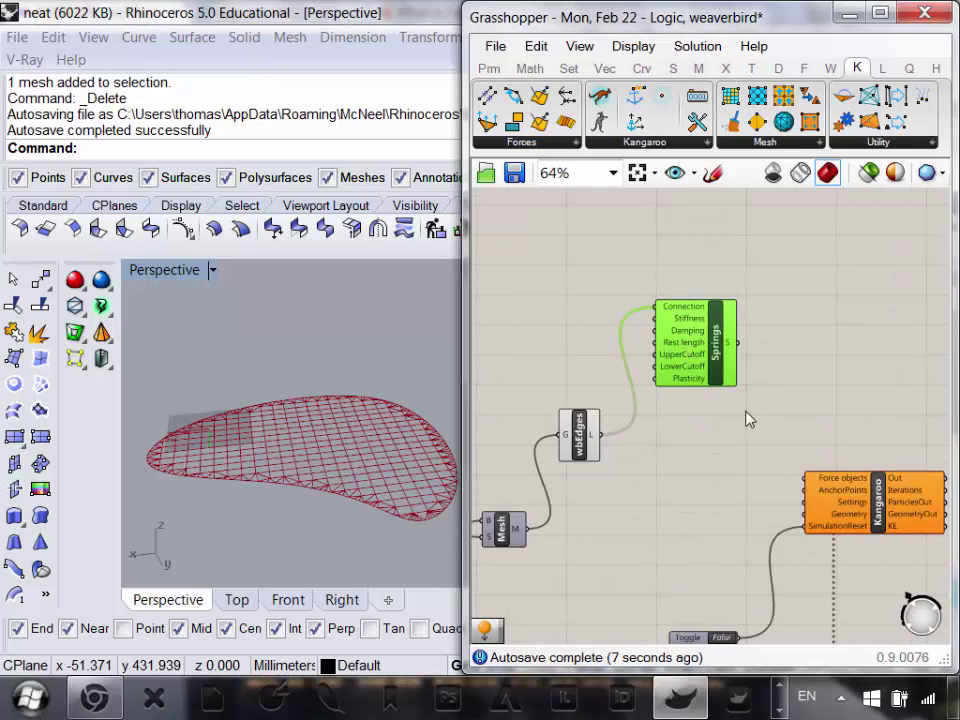
right_drag(748, 420, 713, 403)
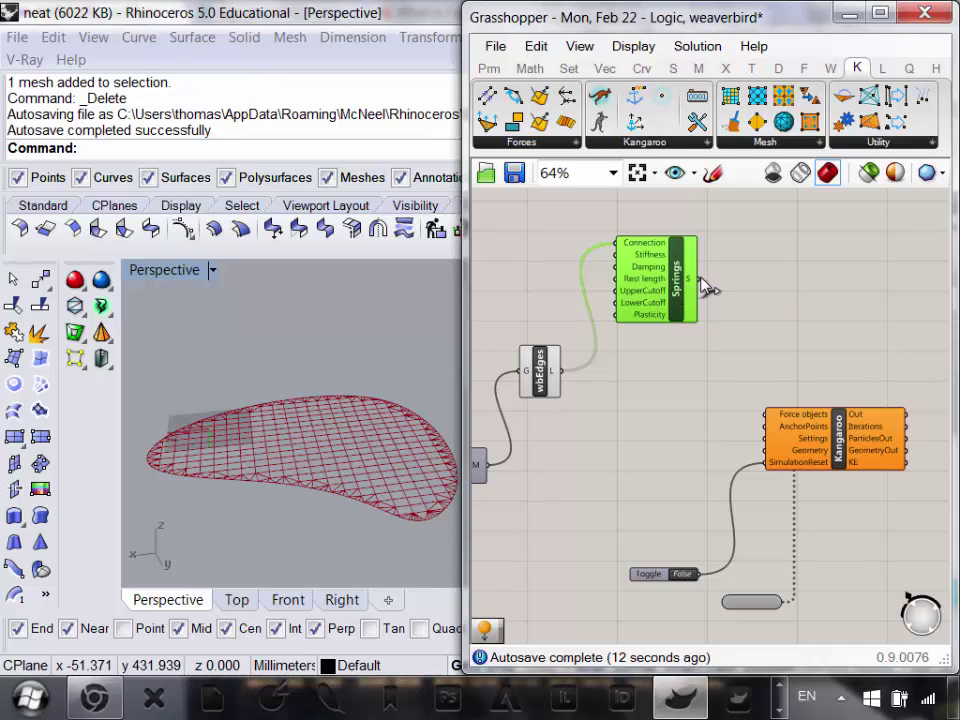
drag(700, 281, 765, 410)
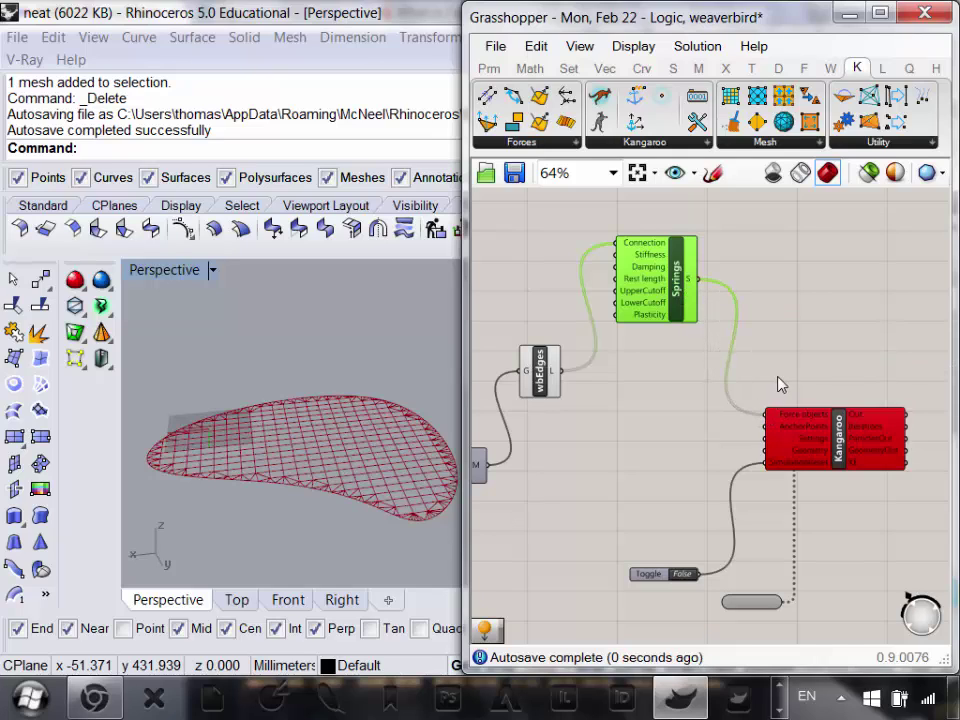
- Check the error message on the Kangaroo component
right_drag(858, 424, 840, 408)
scroll(840, 408, up, 3)
mouse_move(930, 378)
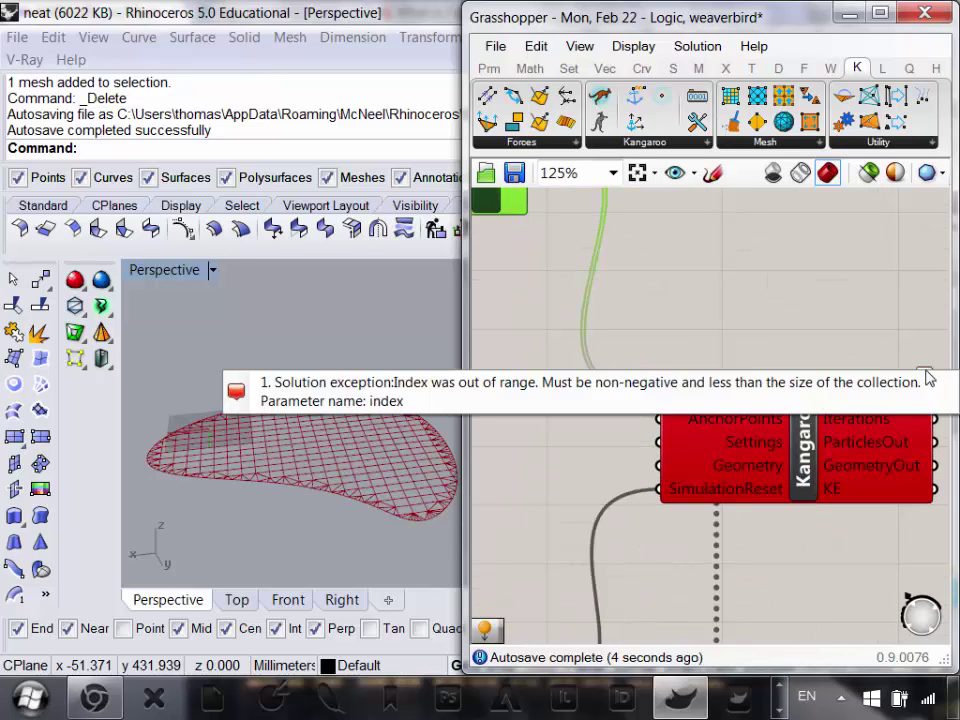
scroll(821, 392, down, 4)
scroll(831, 375, up, 3)
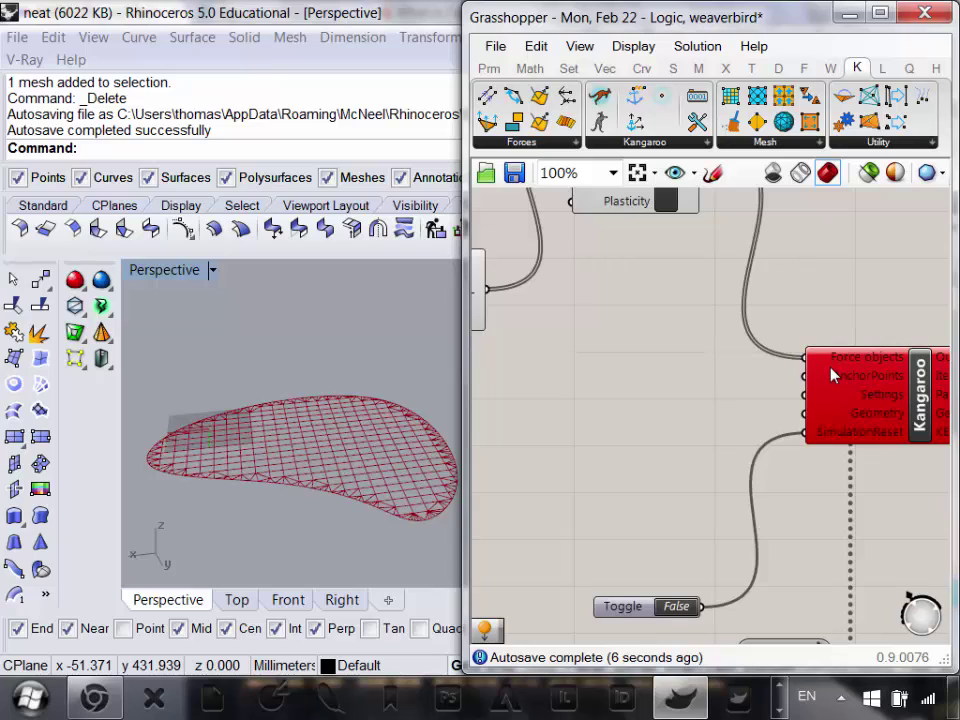
scroll(826, 388, down, 2)
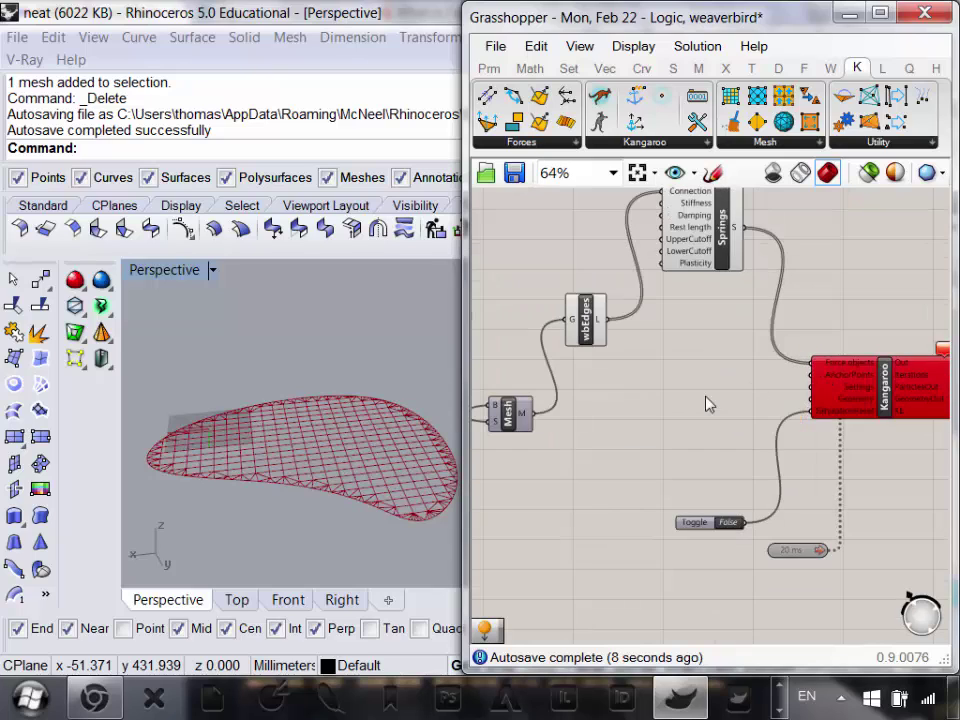
- Connect the Mesh component's M output to Kangaroo's Geometry input
right_drag(587, 415, 677, 435)
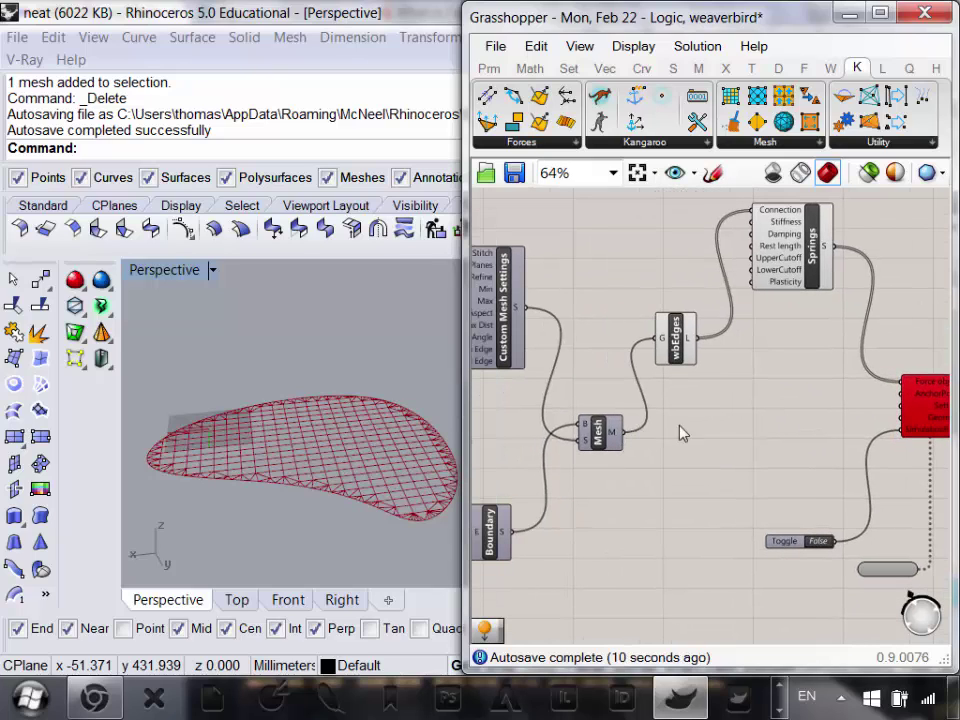
right_drag(754, 414, 702, 428)
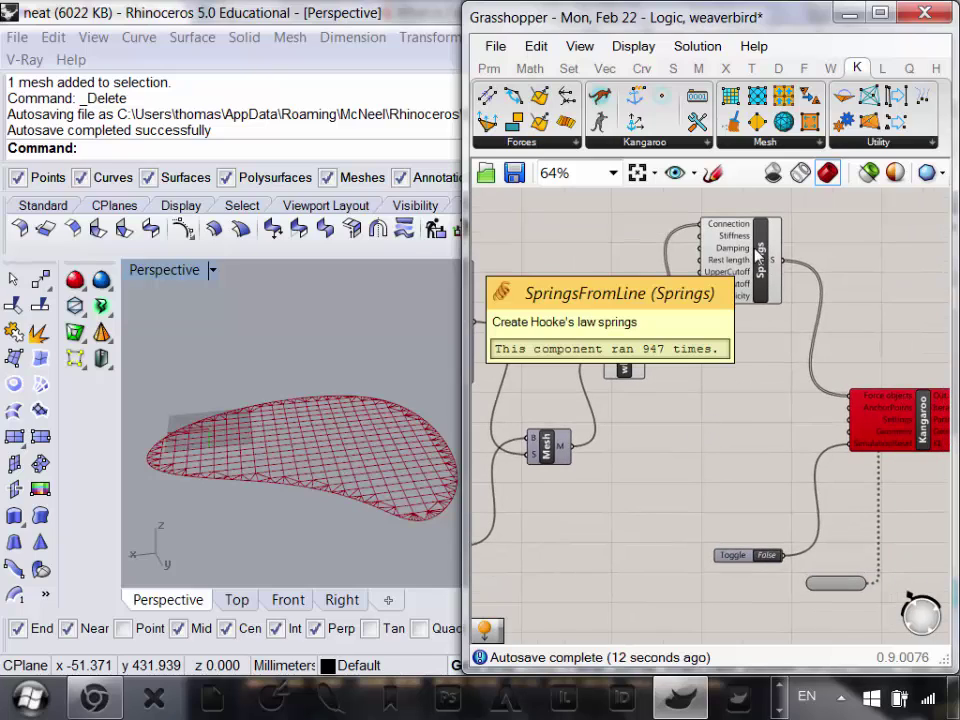
mouse_move(638, 358)
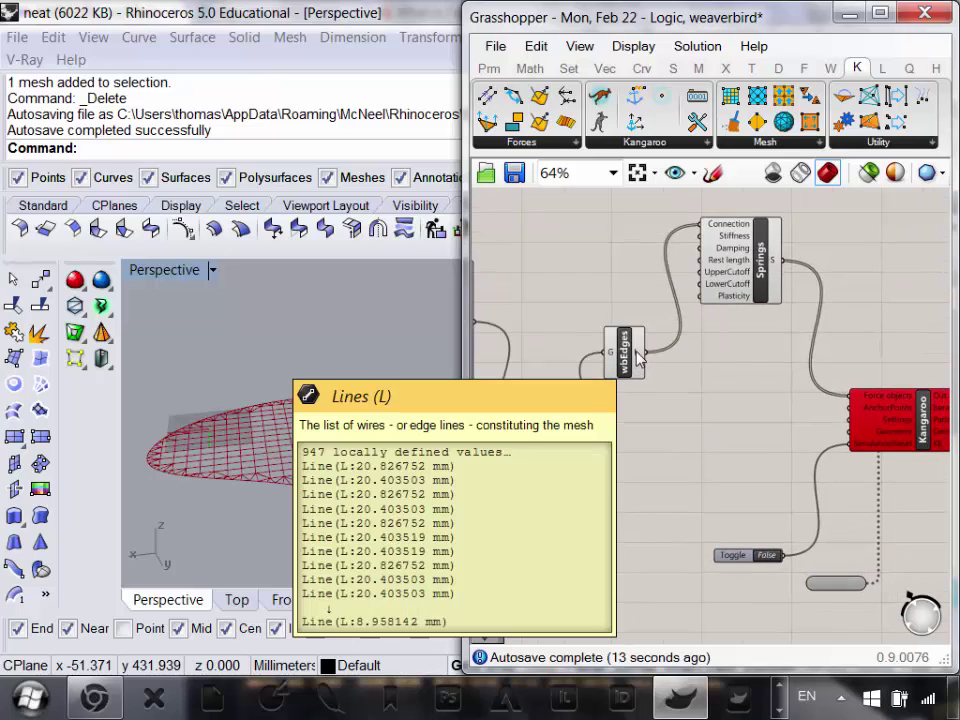
drag(572, 450, 900, 437)
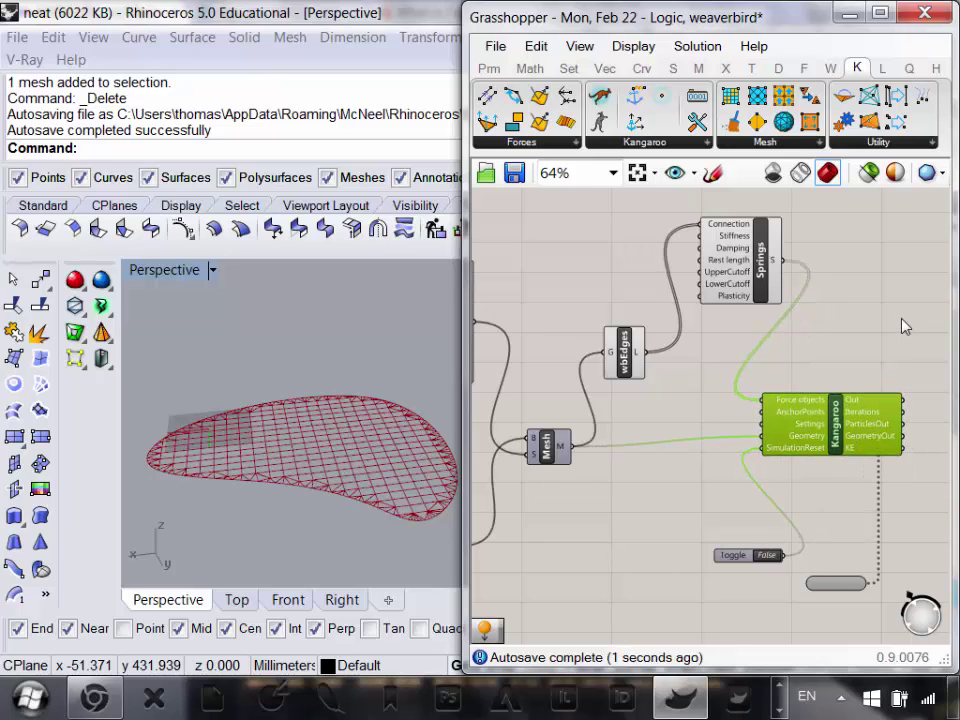
- Flatten the data of Kangaroo's Force objects input
scroll(898, 330, up, 3)
mouse_move(893, 372)
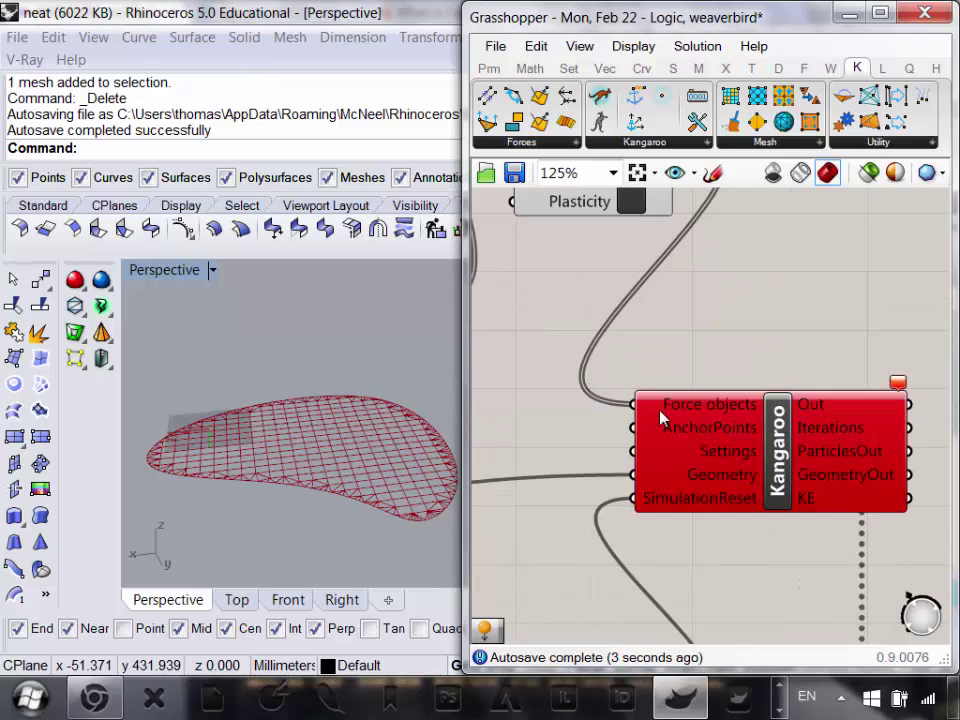
right_click(645, 408)
click(729, 422)
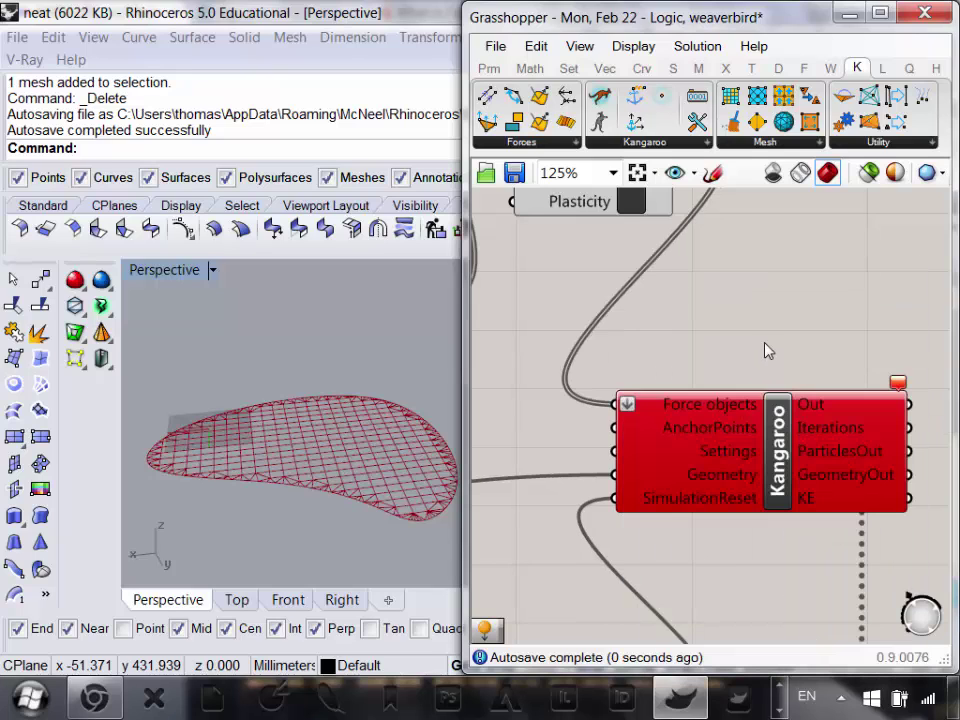
- Set the Boolean toggle for SimulationReset to True and remove the flattening from Kangaroo's Force objects input
scroll(780, 397, down, 4)
scroll(805, 436, up, 2)
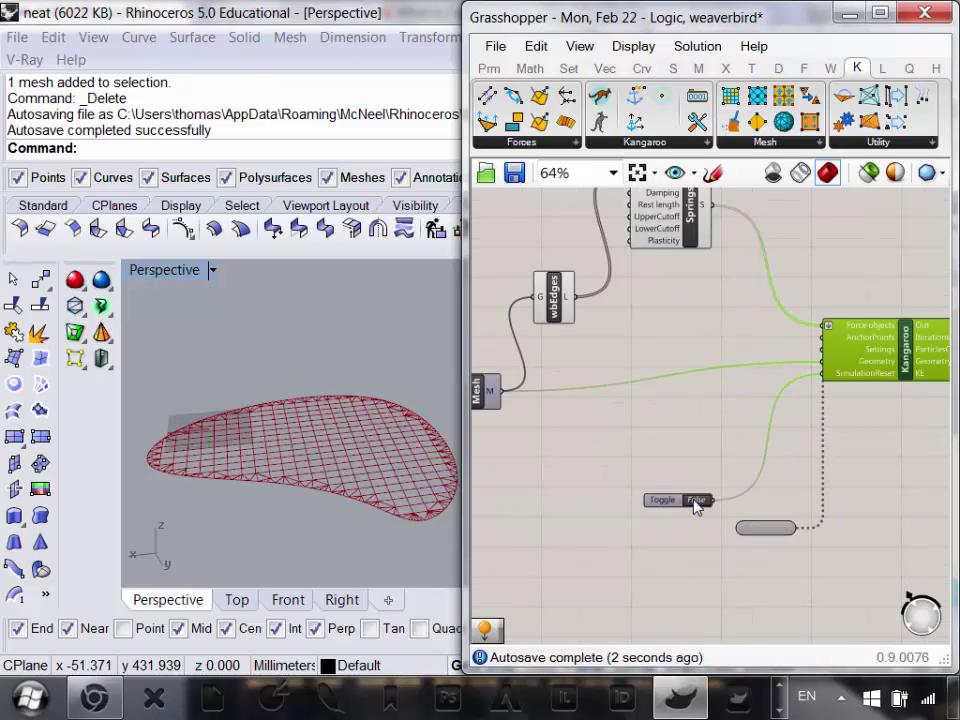
right_drag(884, 373, 857, 433)
right_click(815, 398)
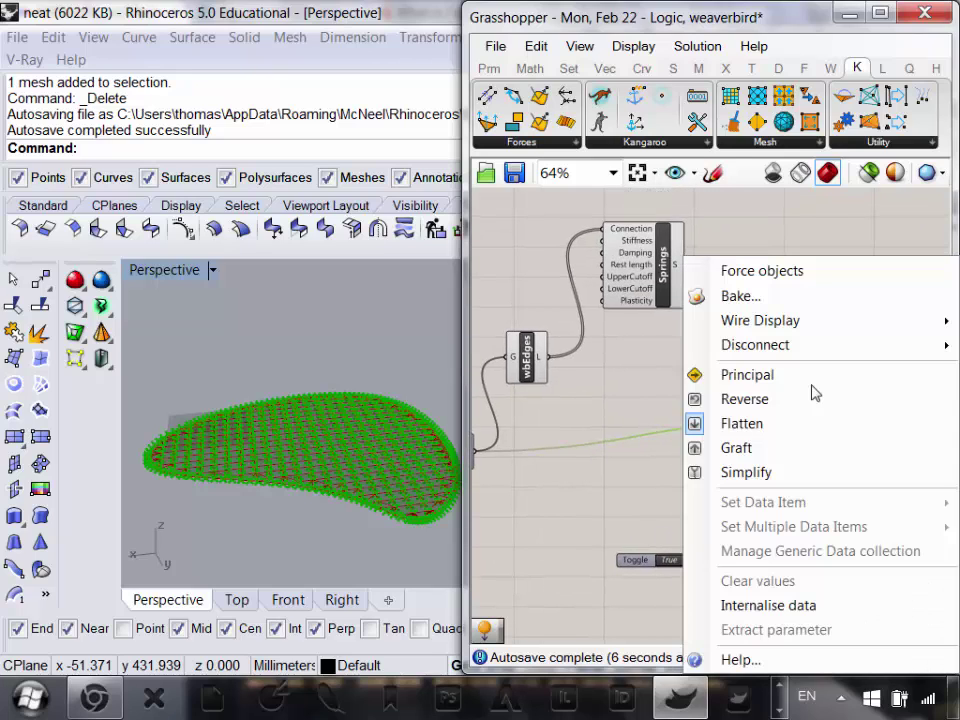
click(750, 423)
click(637, 425)
- Disconnect the Mesh component from Kangaroo's Geometry input
right_drag(733, 420, 821, 416)
right_drag(893, 408, 834, 413)
scroll(834, 413, up, 1)
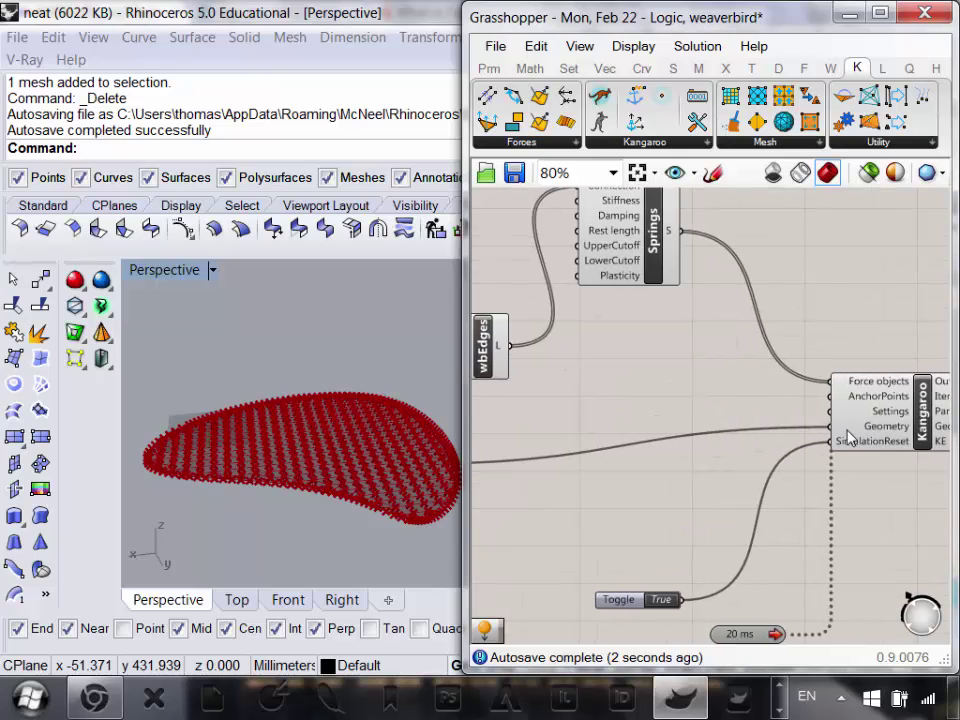
right_click(845, 432)
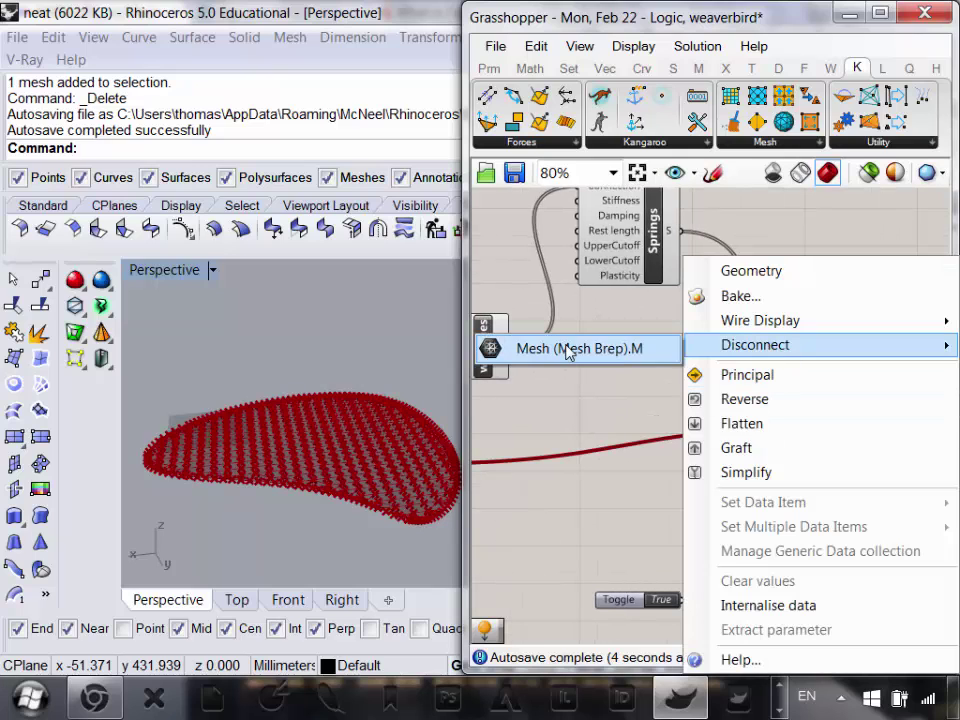
click(564, 349)
scroll(598, 385, down, 3)
scroll(700, 425, up, 2)
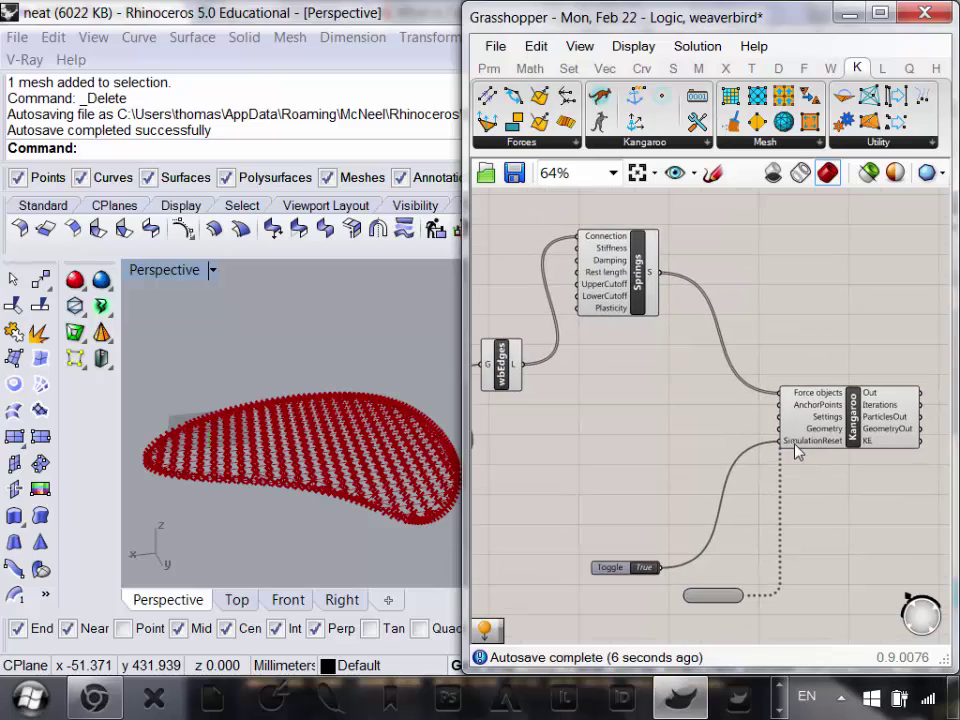
- Reposition the Kangaroo and Springs components slightly on the canvas
click(850, 420)
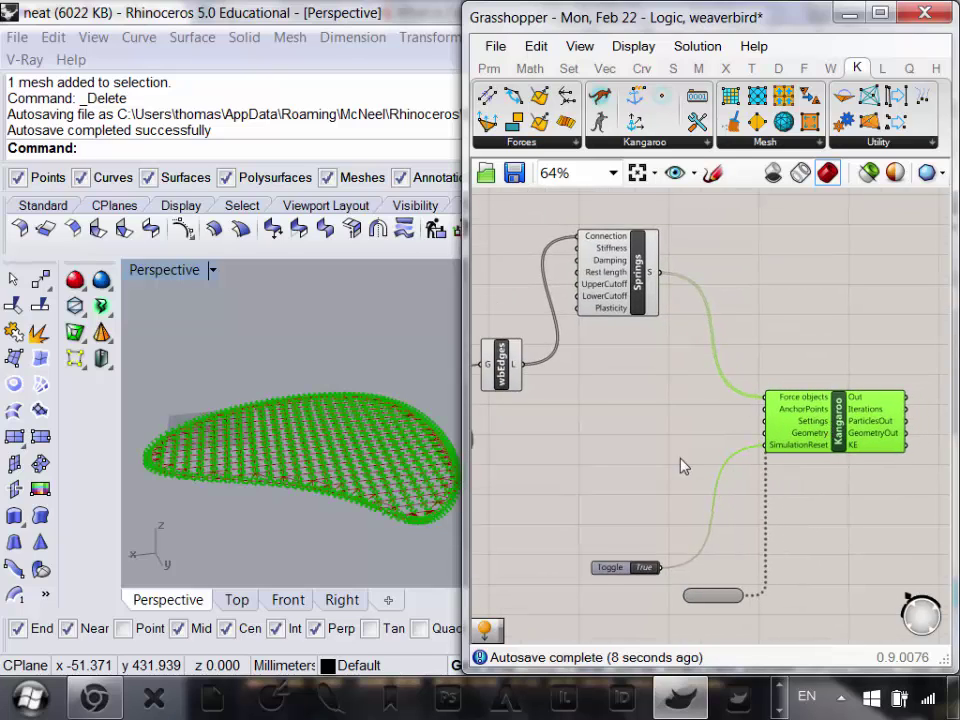
right_drag(681, 465, 745, 445)
click(744, 437)
right_drag(884, 431, 796, 445)
drag(833, 418, 826, 414)
right_drag(758, 436, 776, 435)
click(643, 441)
drag(642, 285, 635, 287)
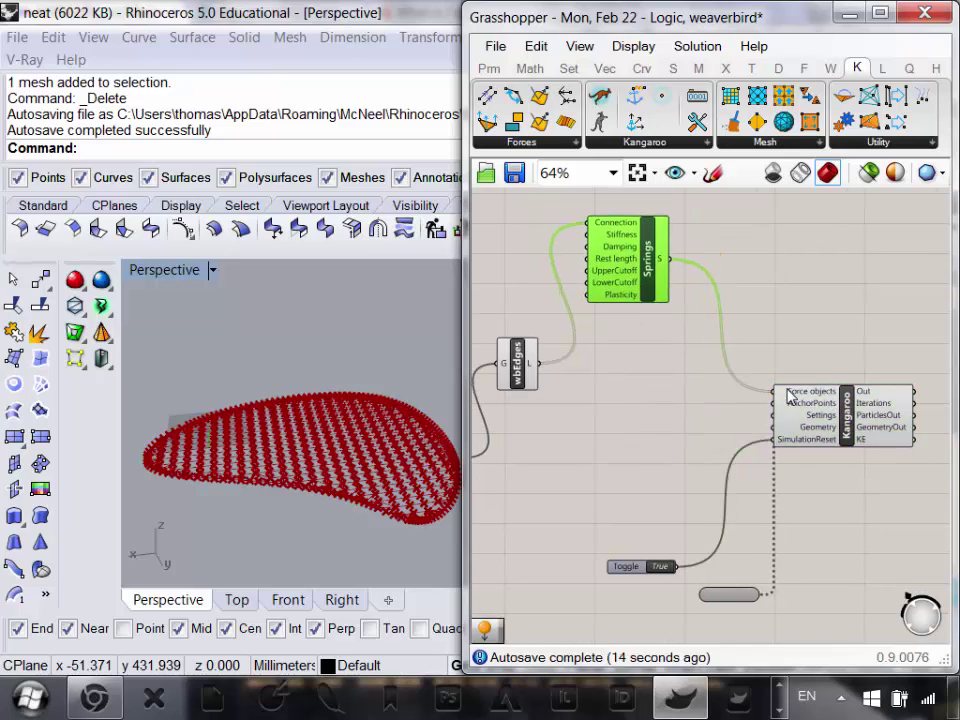
- Inspect Kangaroo's Geometry input and reconnect the Mesh component's M output to it
scroll(790, 395, down, 2)
scroll(739, 435, up, 3)
scroll(826, 476, down, 3)
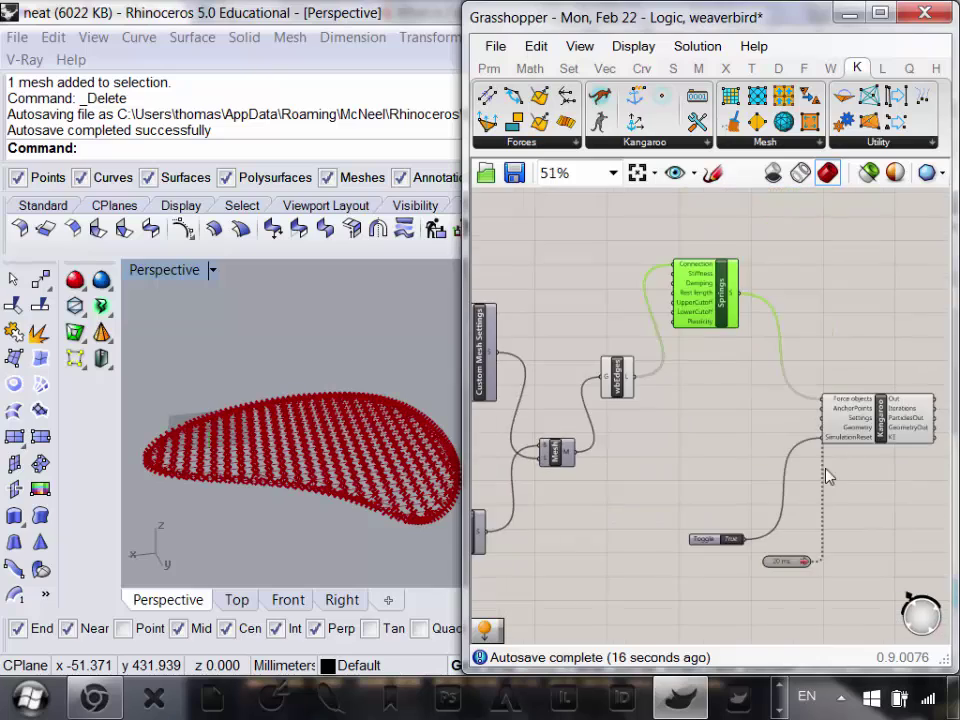
scroll(838, 425, up, 4)
mouse_move(828, 424)
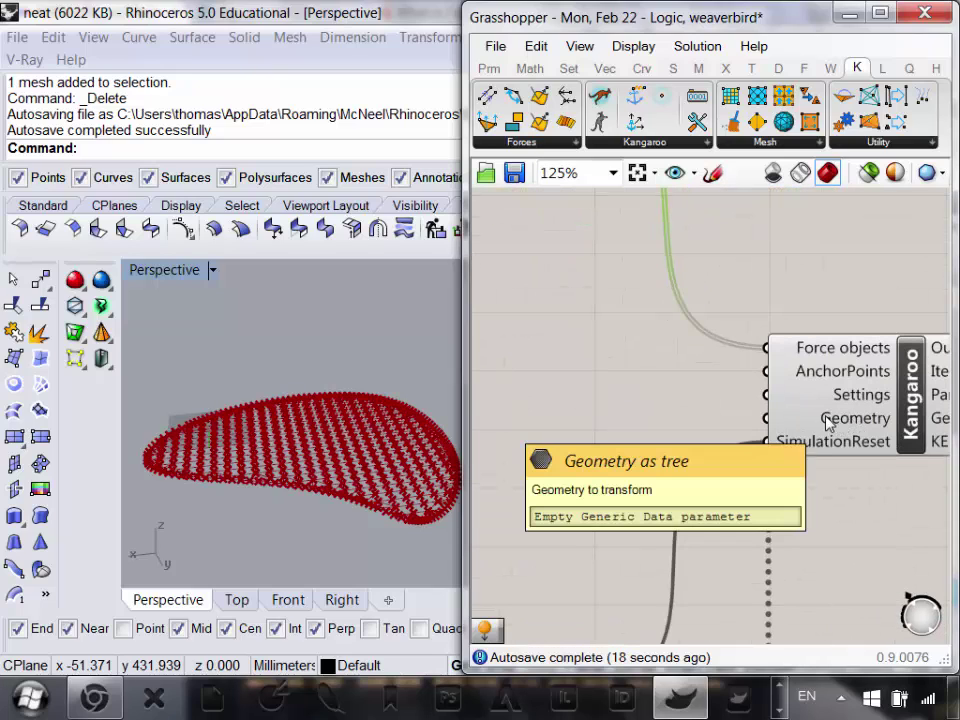
scroll(828, 422, down, 1)
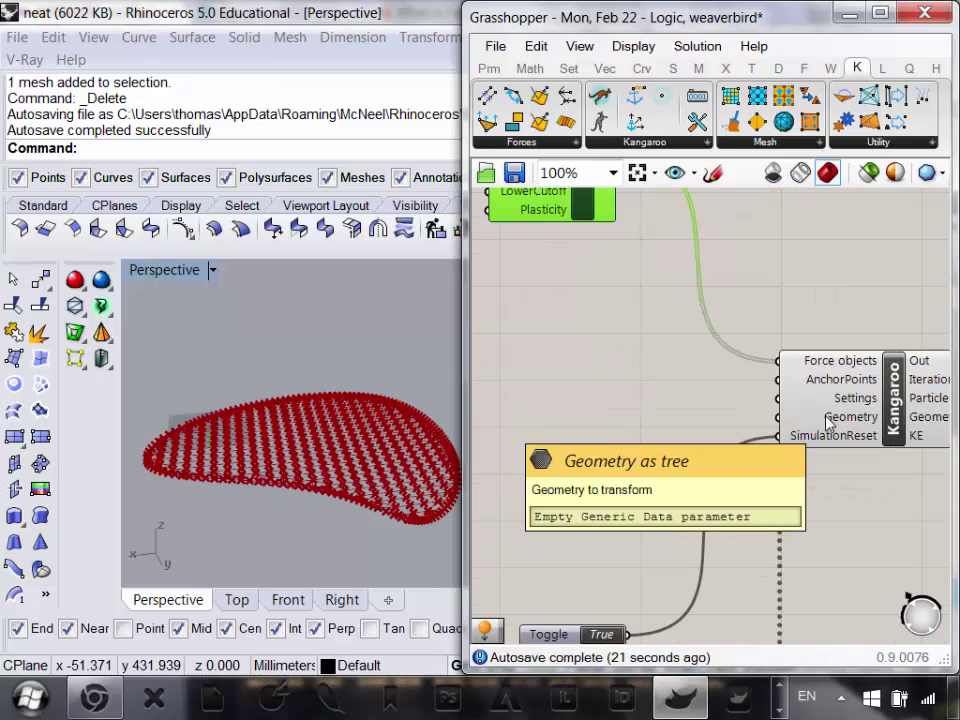
scroll(828, 422, down, 2)
right_drag(632, 461, 710, 496)
scroll(717, 465, down, 1)
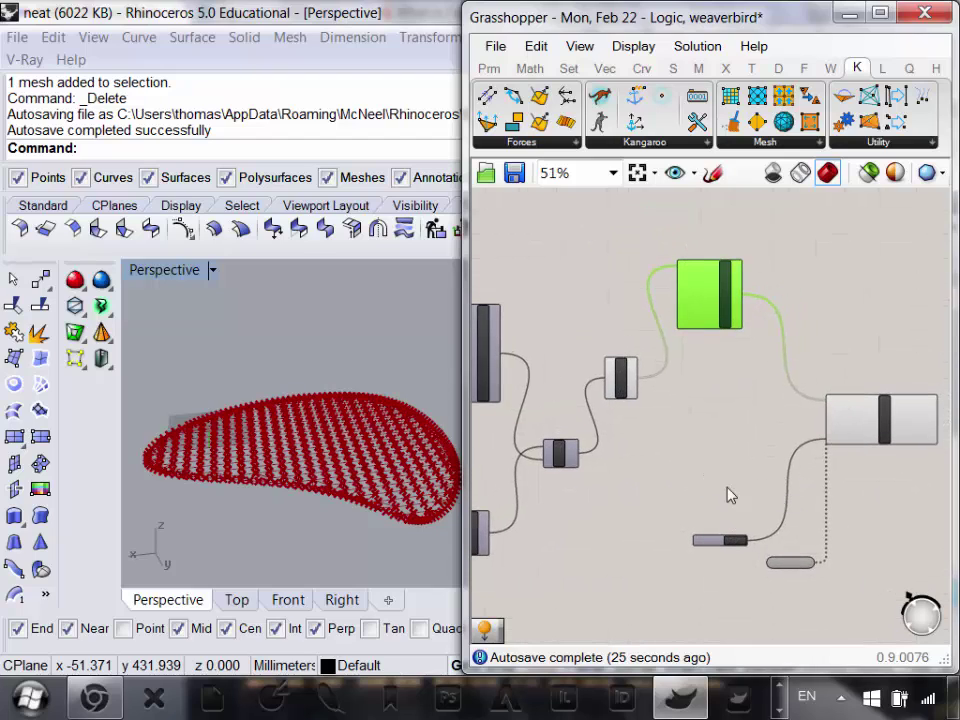
right_drag(738, 412, 744, 447)
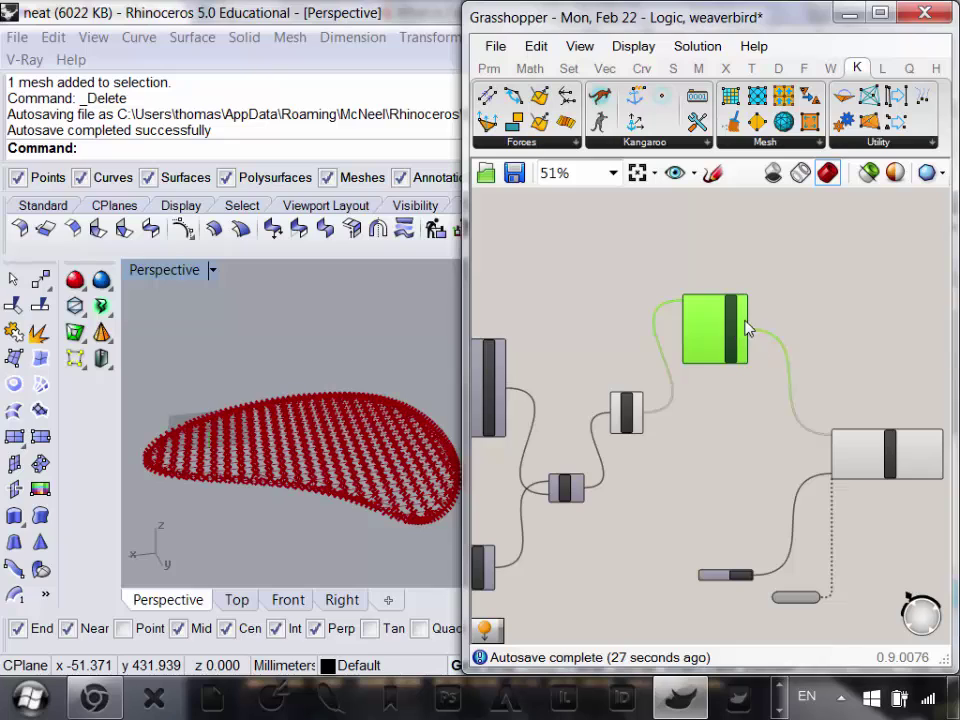
scroll(583, 487, up, 3)
scroll(588, 480, down, 2)
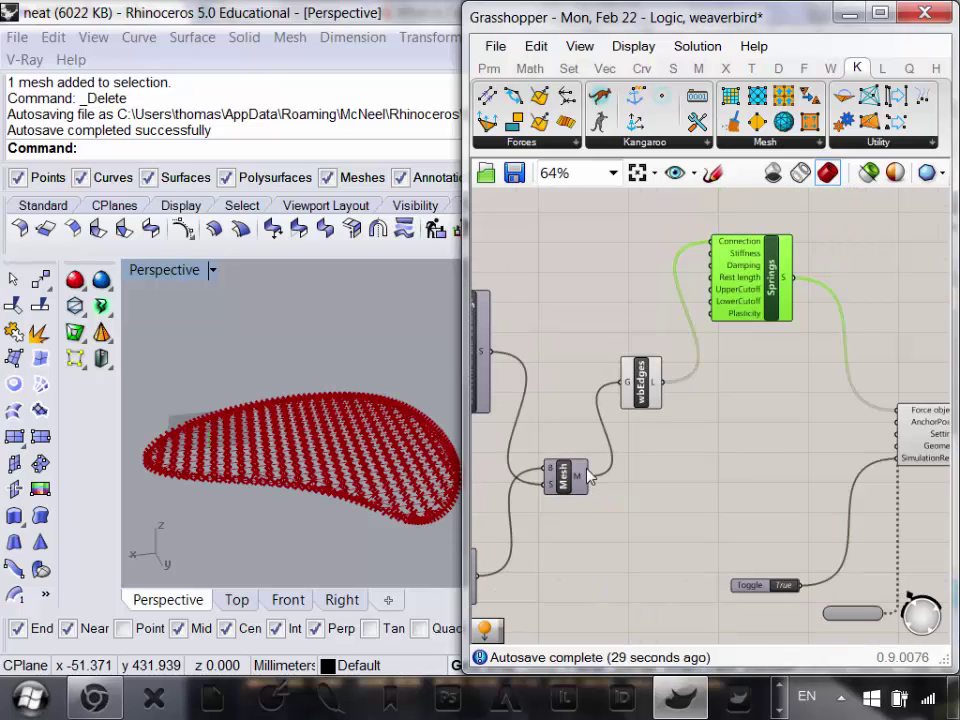
drag(588, 477, 895, 462)
right_drag(898, 456, 815, 448)
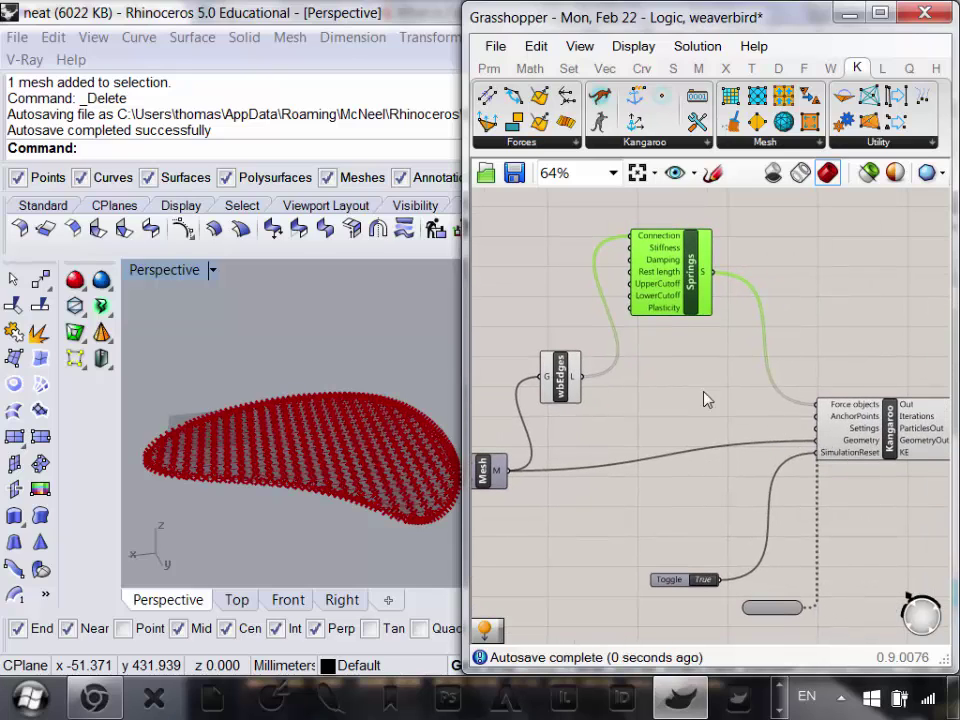
- Turn off the preview of the wbEdges and Springs components
drag(739, 450, 544, 242)
right_click(544, 242)
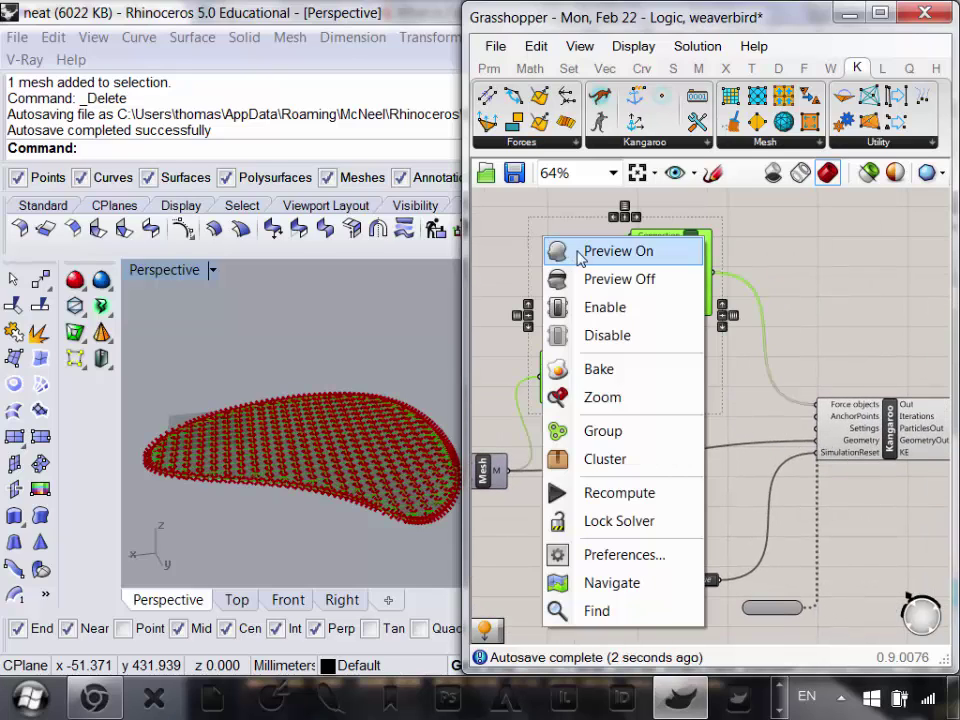
click(592, 279)
- Set the Boolean toggle to False to run the Kangaroo simulation and watch the particles in the Perspective viewport
scroll(889, 369, down, 2)
scroll(656, 489, up, 4)
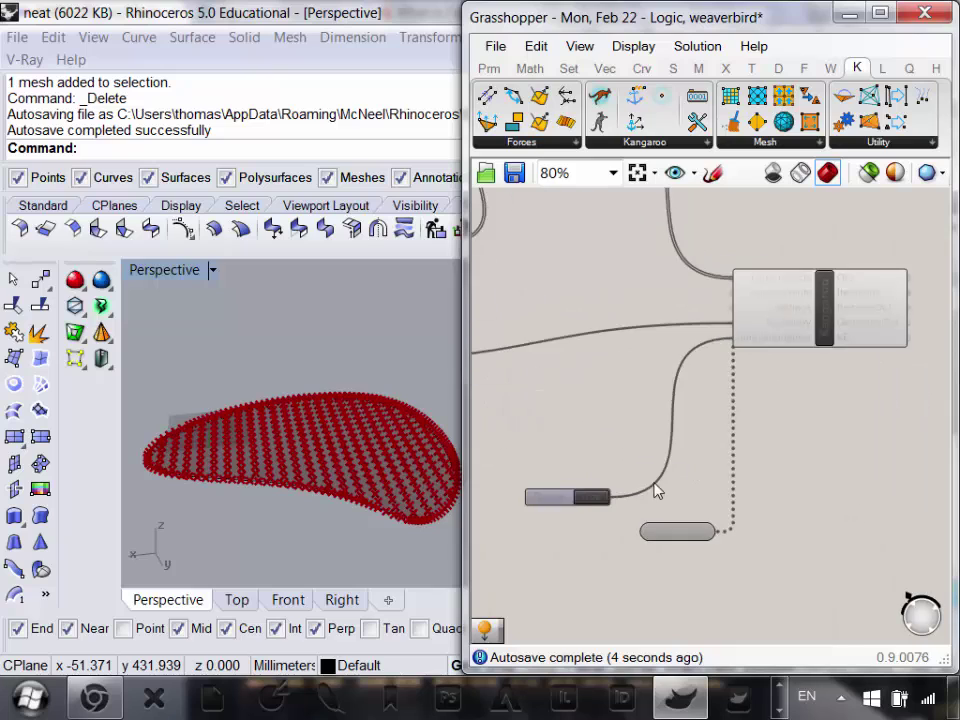
scroll(608, 508, down, 2)
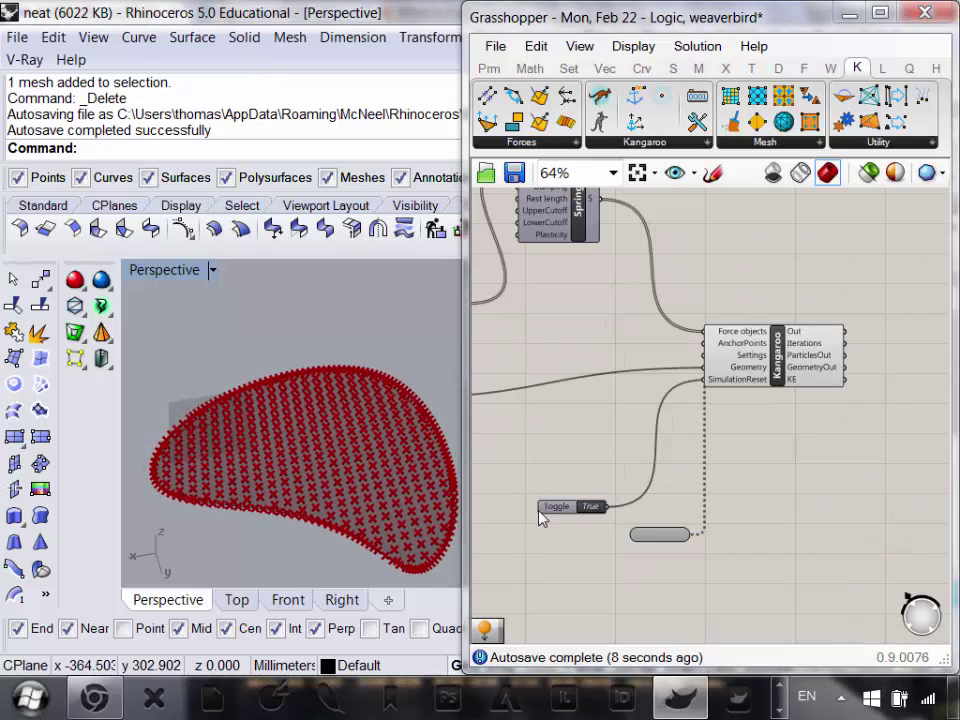
right_drag(593, 512, 637, 571)
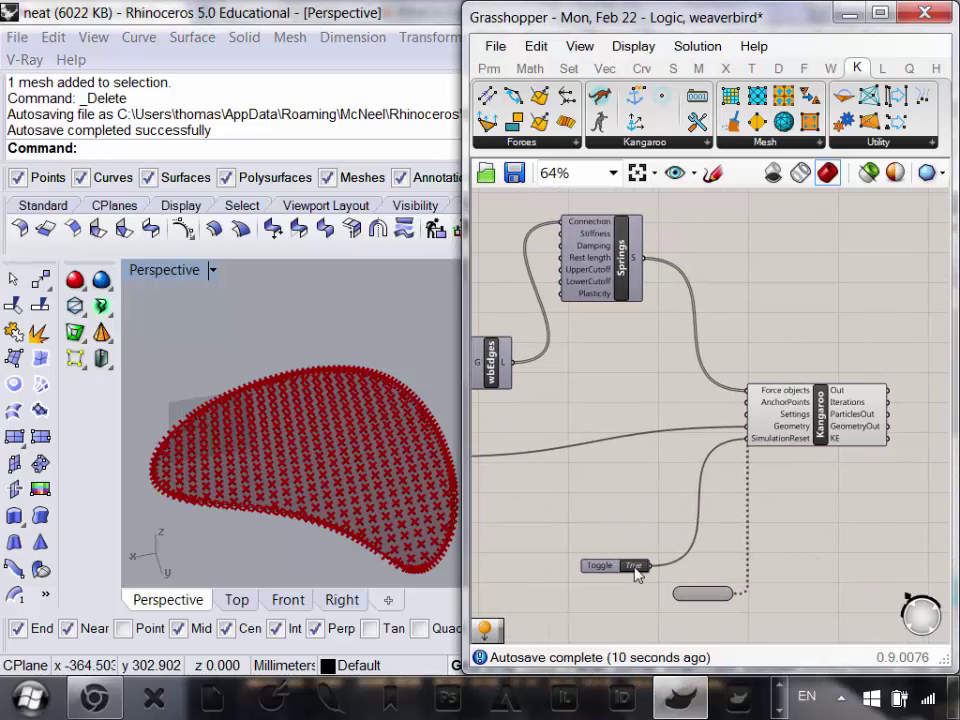
double_click(637, 569)
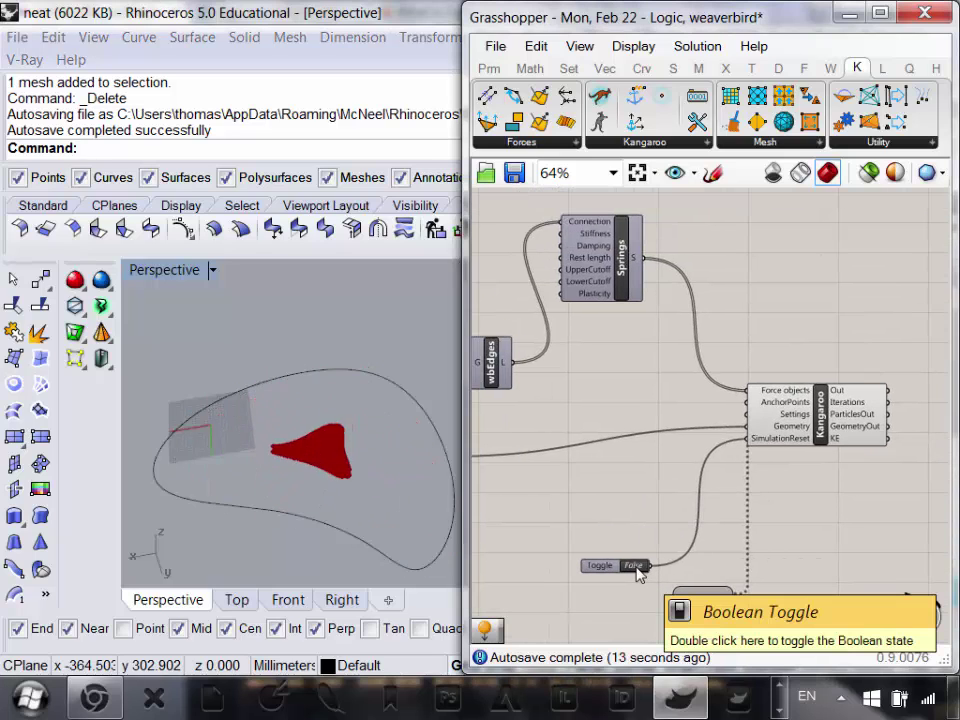
scroll(317, 470, up, 5)
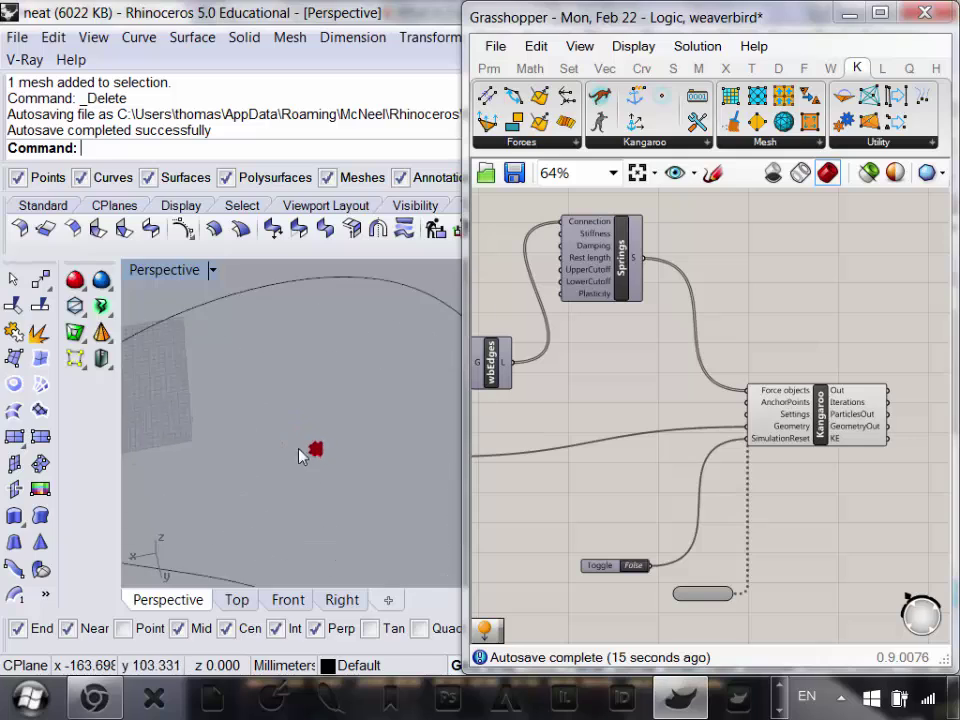
scroll(330, 460, down, 8)
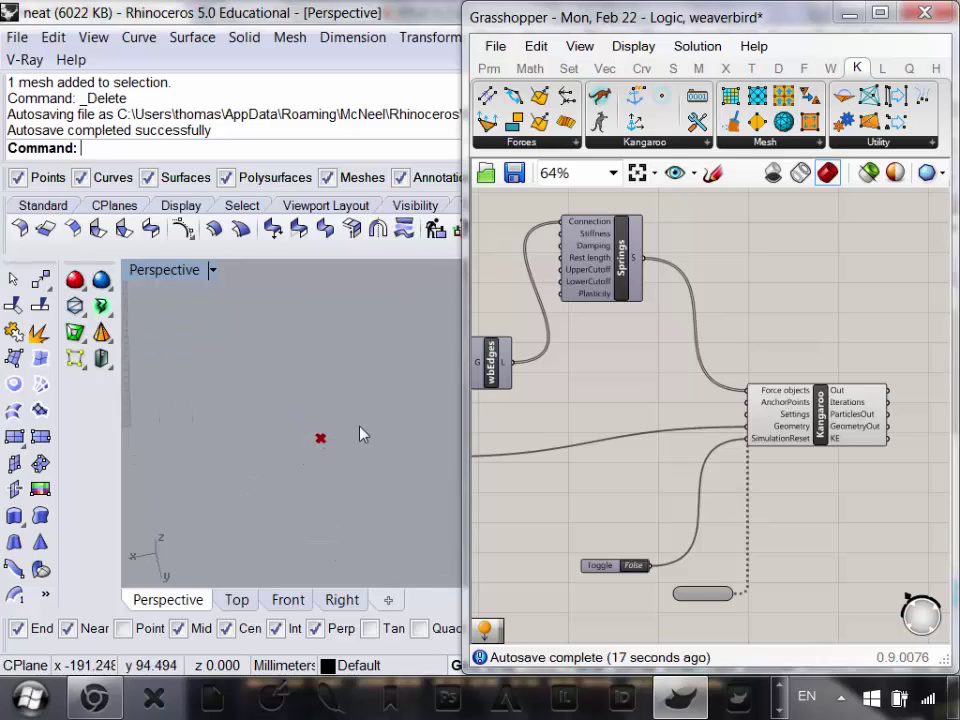
- Reset and rerun the Kangaroo simulation with the Boolean toggle, watching the particles up close in the Perspective viewport
scroll(375, 440, up, 6)
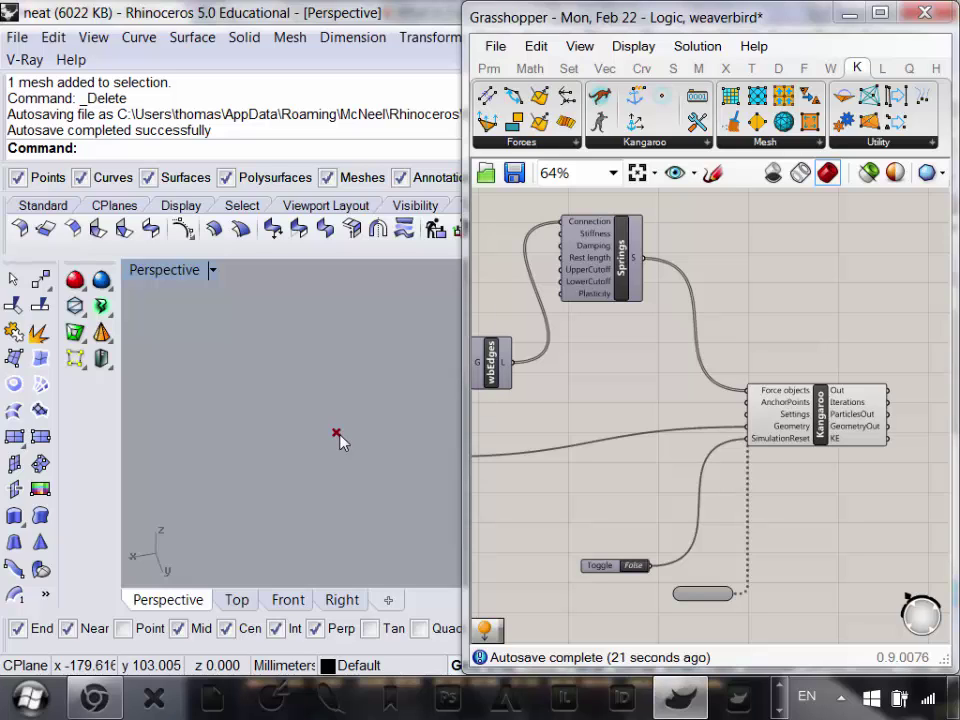
scroll(345, 446, down, 4)
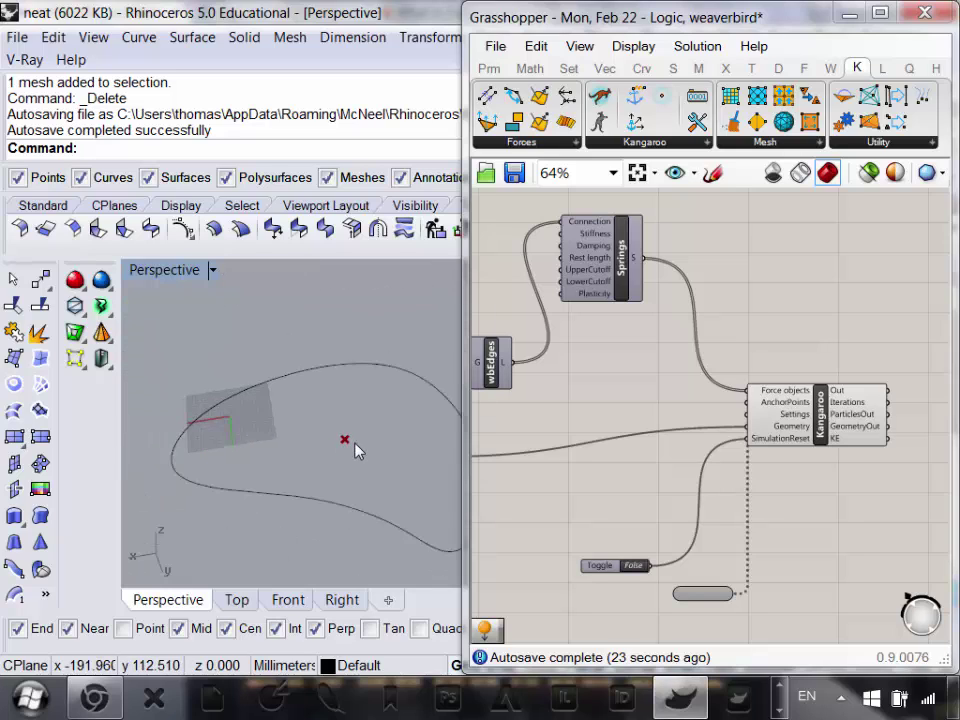
double_click(637, 566)
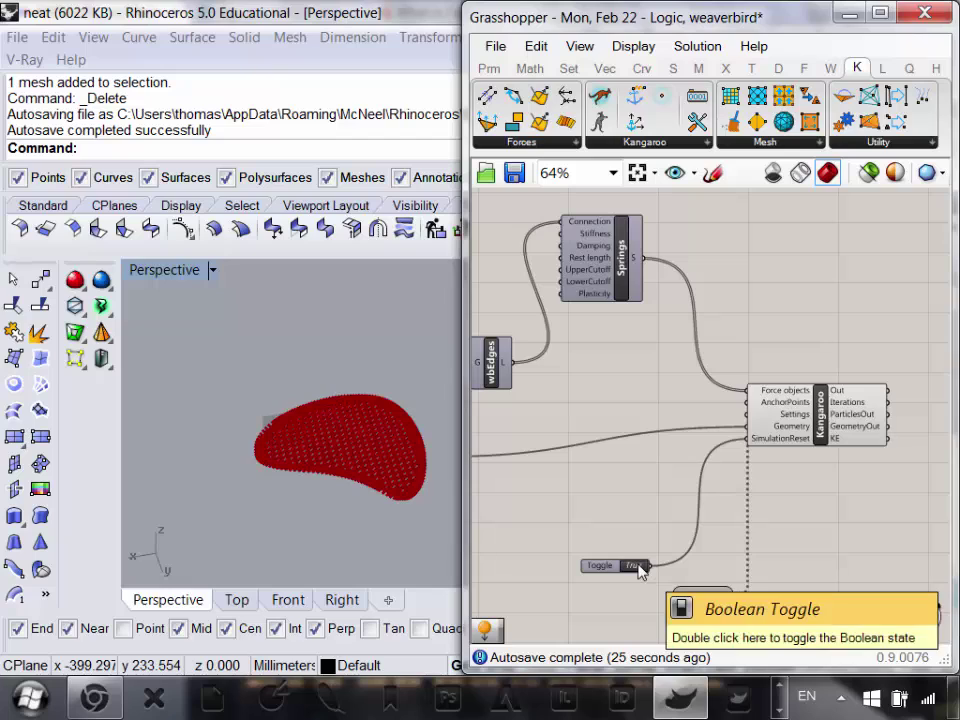
double_click(637, 566)
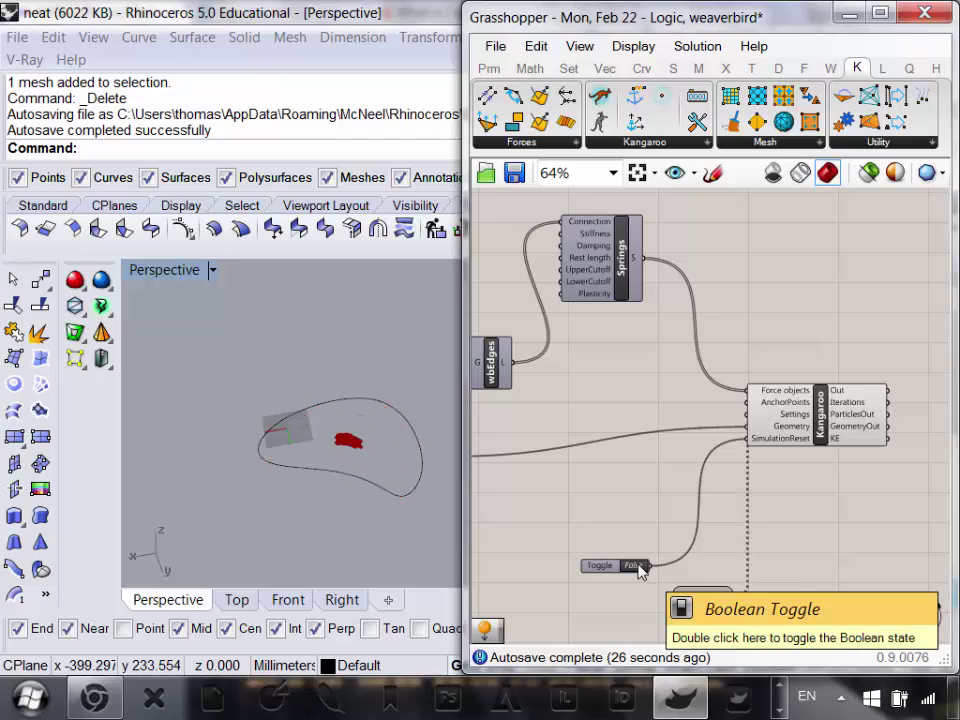
double_click(640, 568)
double_click(640, 568)
scroll(365, 463, up, 3)
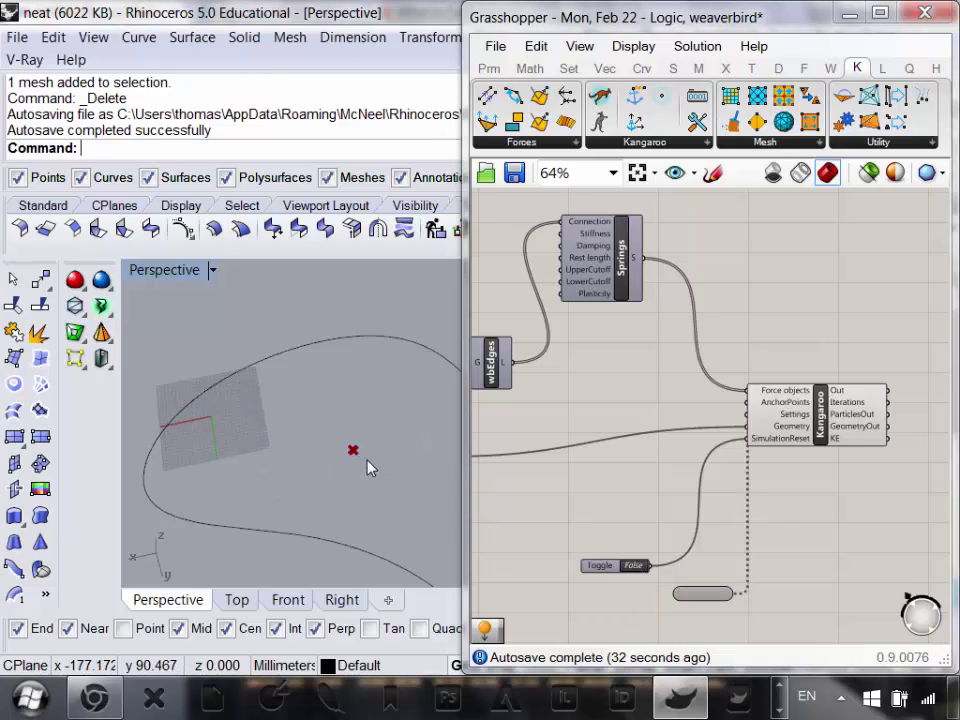
scroll(367, 467, up, 3)
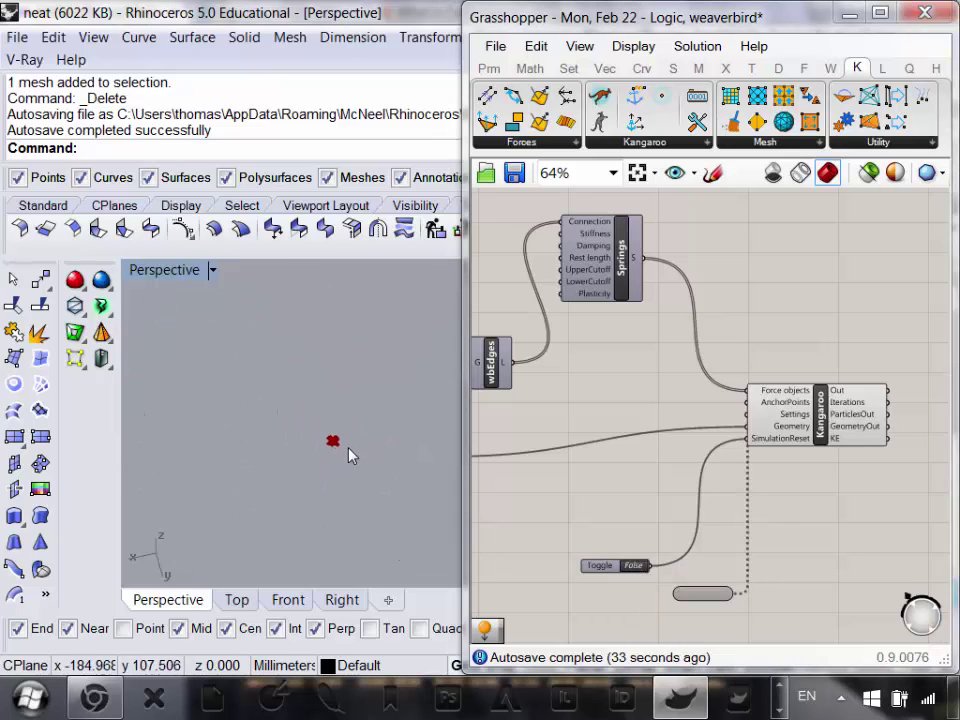
- Run the simulation once more from its reset state, and set the Boolean toggle back to True
double_click(634, 566)
scroll(306, 381, down, 3)
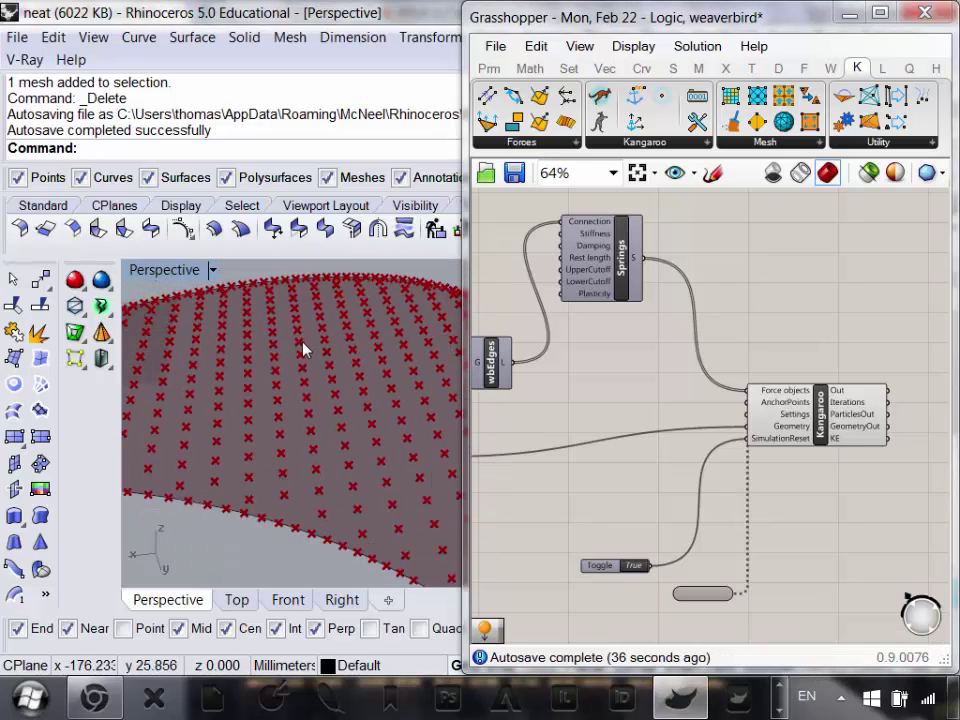
scroll(305, 349, down, 3)
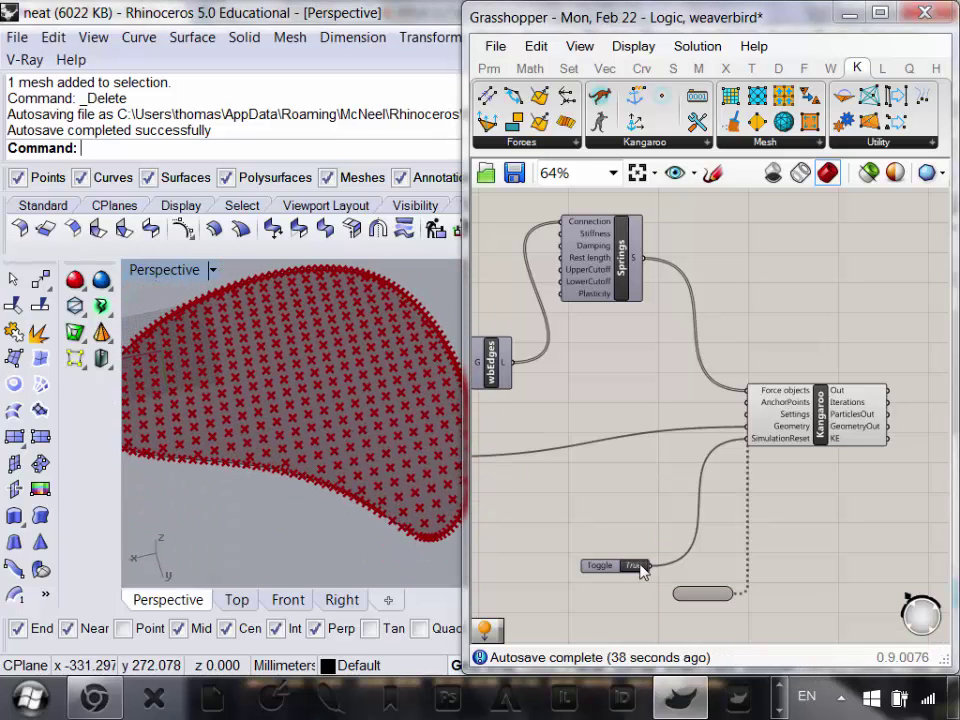
double_click(636, 566)
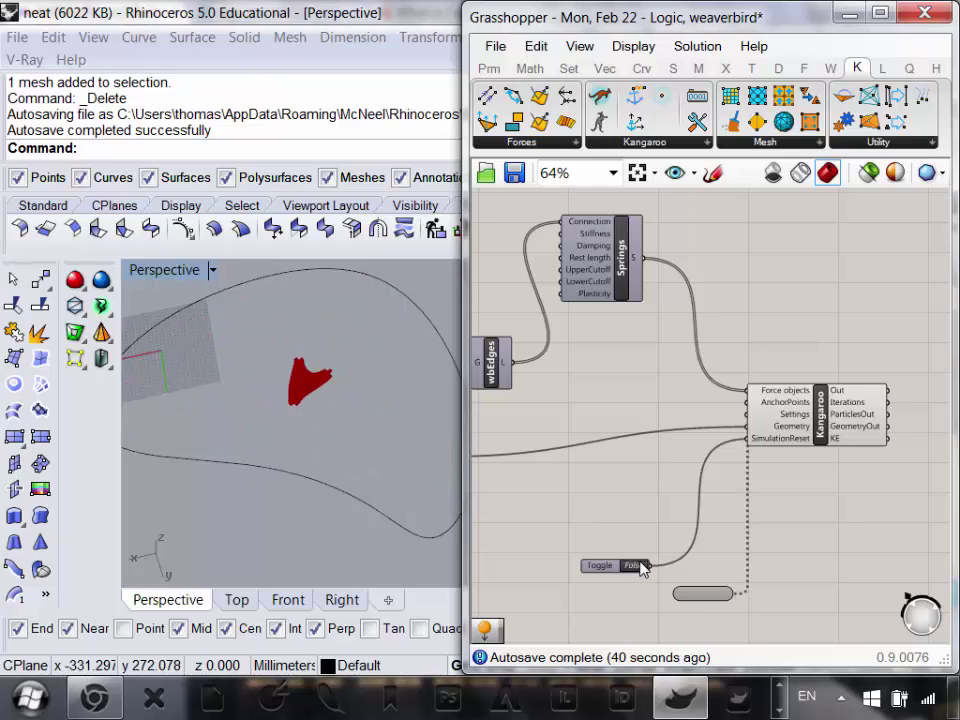
click(641, 567)
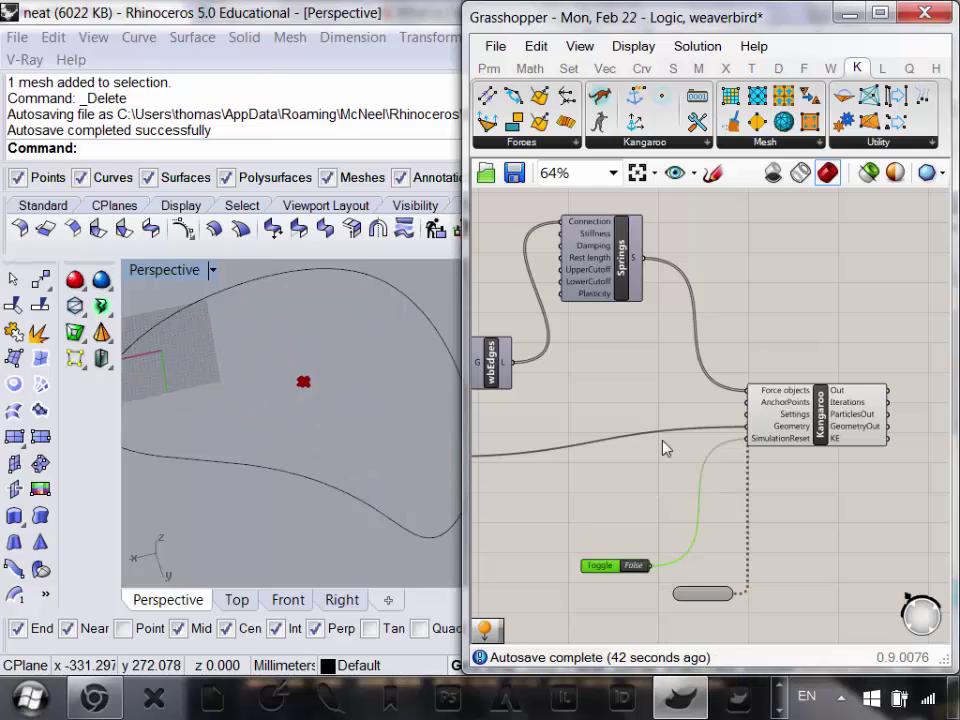
double_click(641, 567)
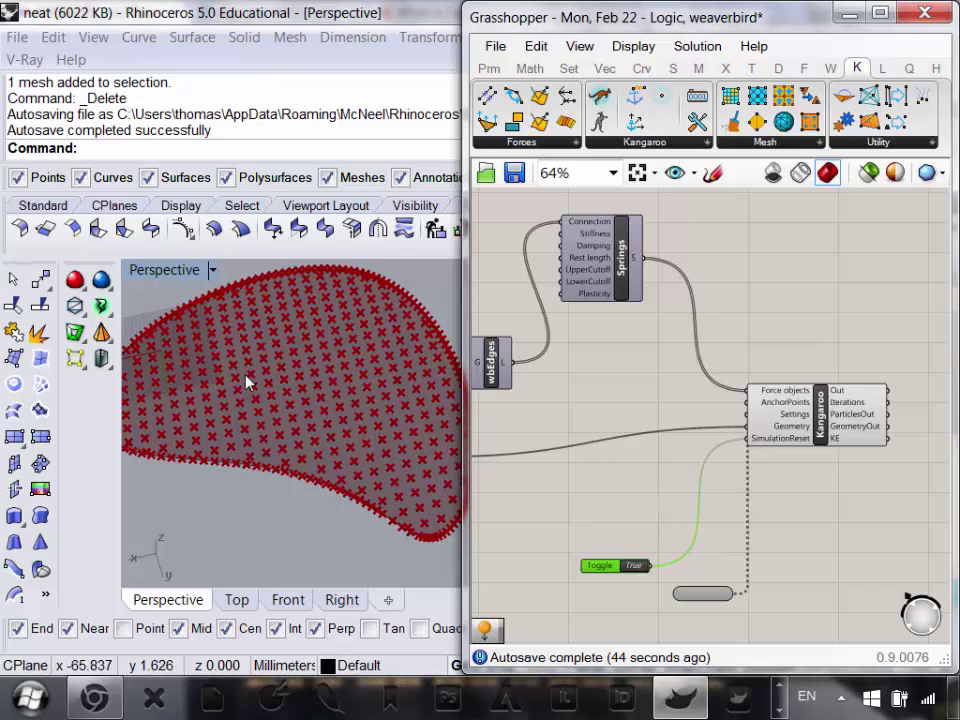
- Move the Springs component higher on the canvas and inspect its Rest length input
right_drag(616, 325, 716, 435)
drag(712, 362, 713, 310)
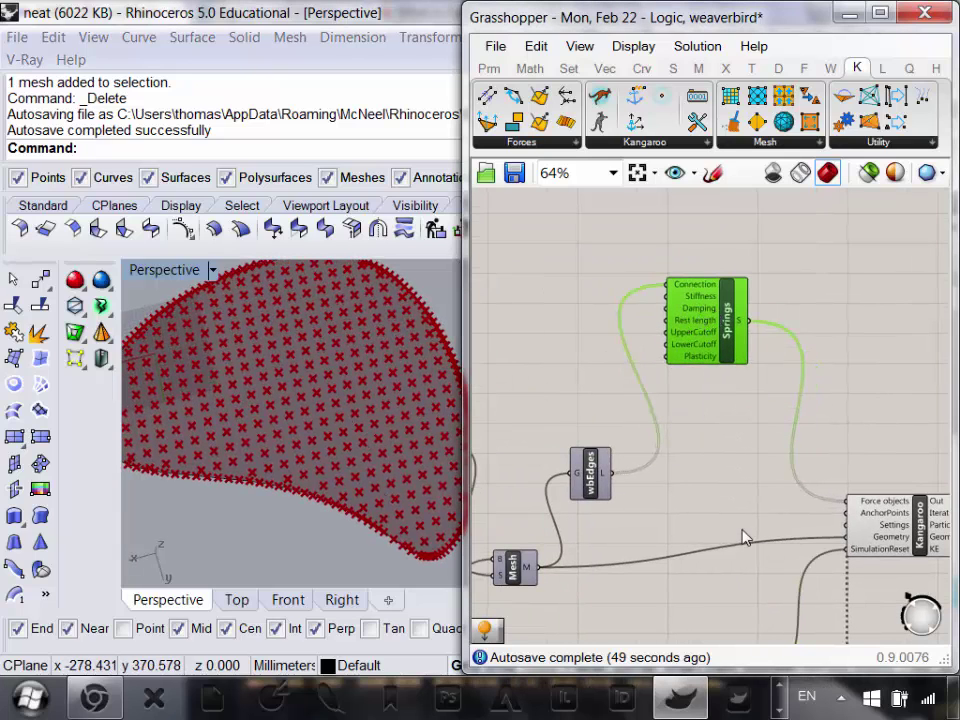
scroll(745, 538, down, 2)
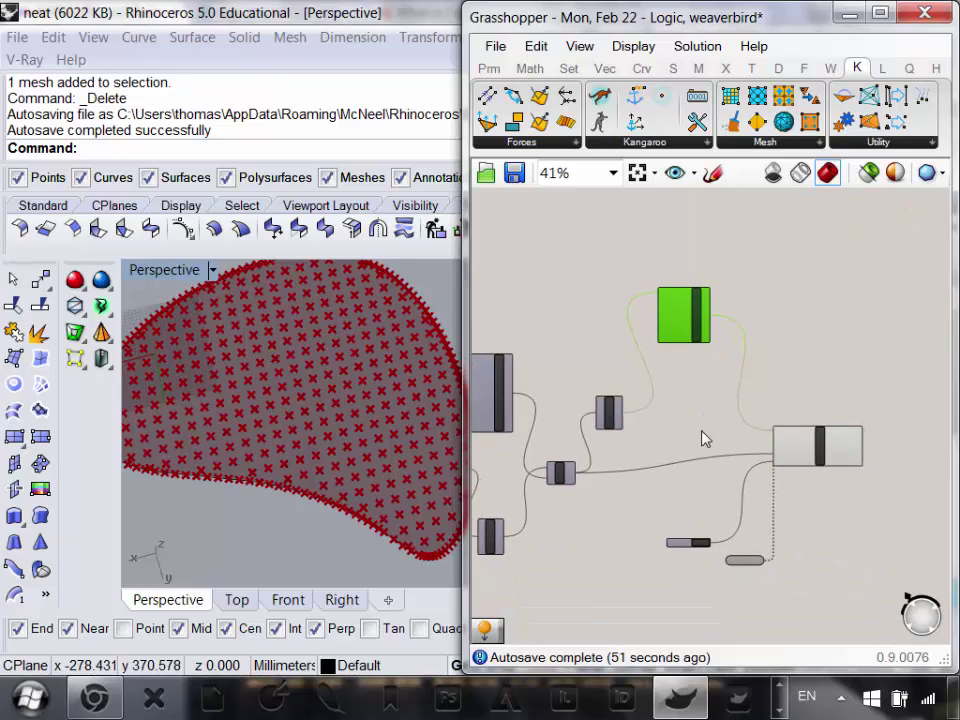
right_drag(651, 319, 651, 388)
scroll(651, 386, up, 4)
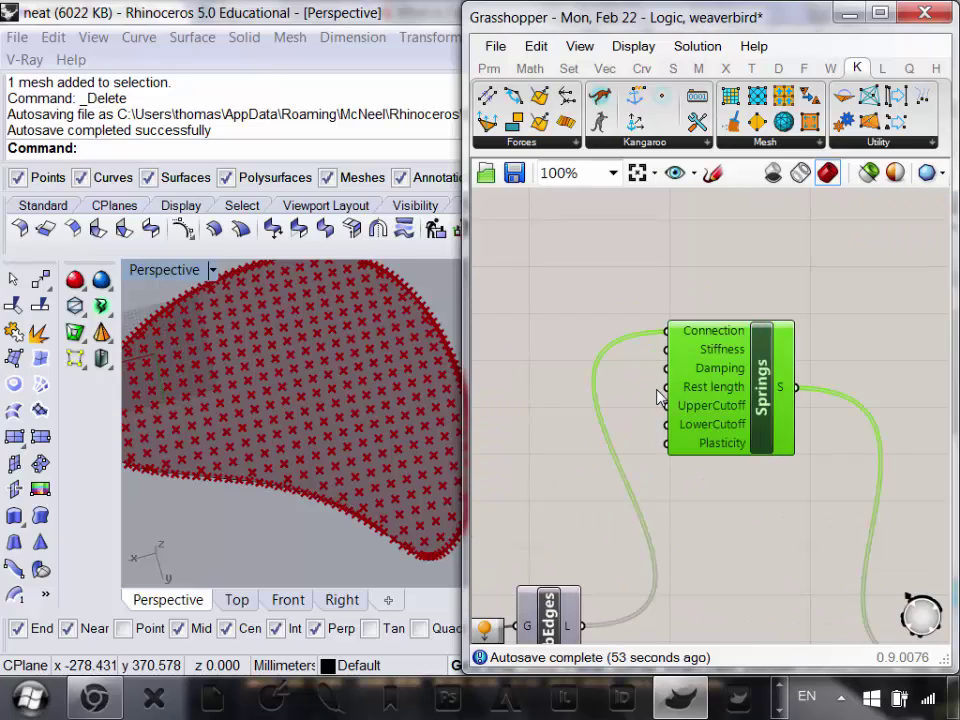
scroll(657, 390, down, 3)
scroll(726, 498, up, 2)
right_drag(724, 495, 777, 530)
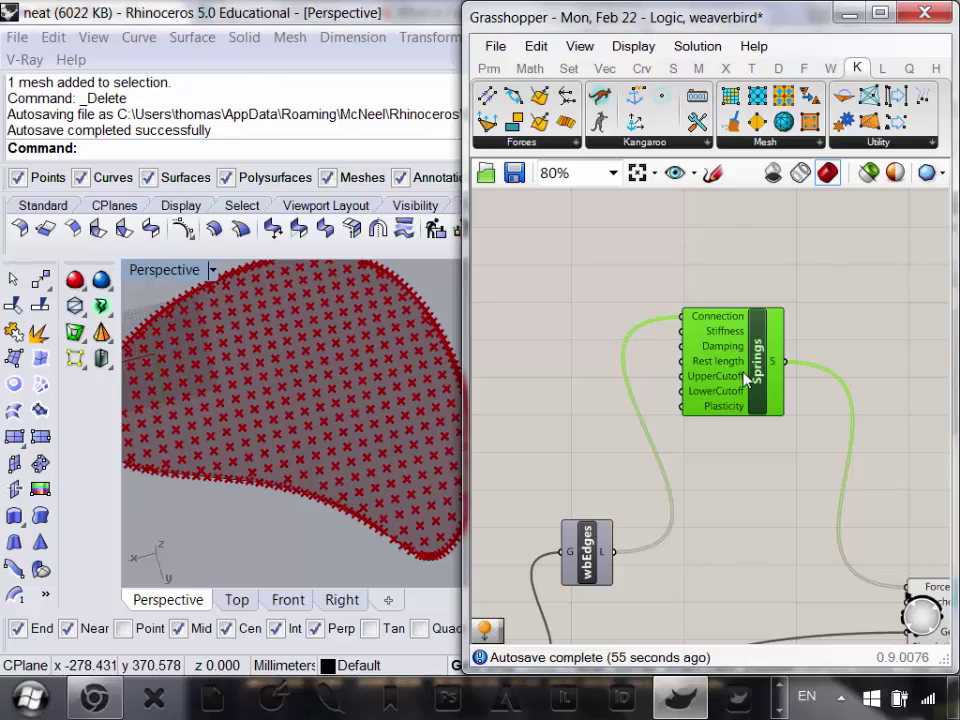
mouse_move(745, 378)
mouse_move(697, 368)
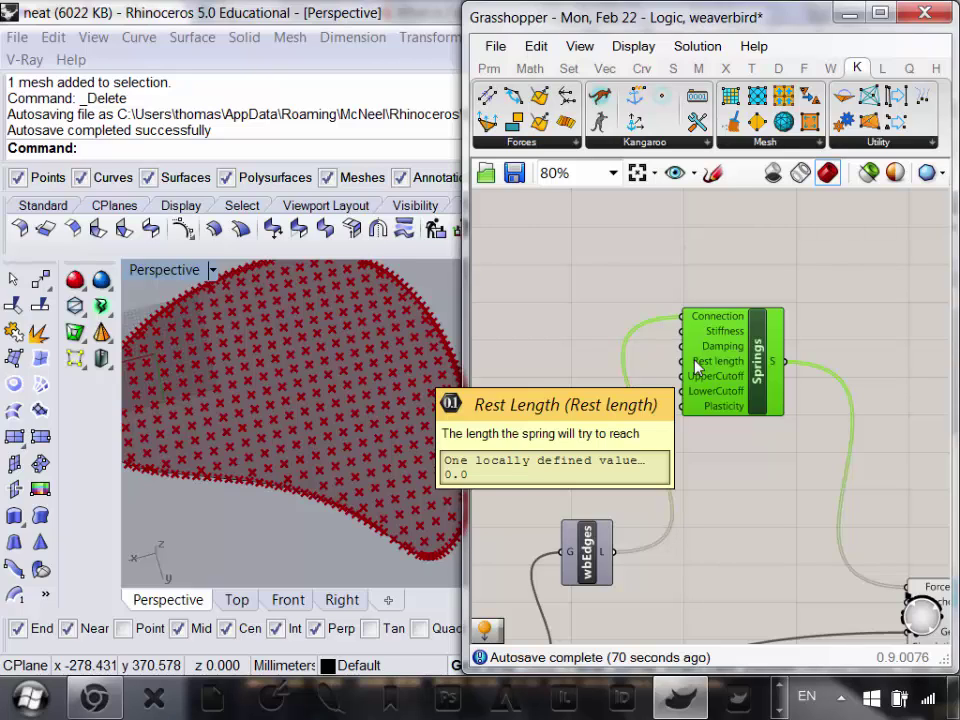
right_drag(317, 376, 340, 385)
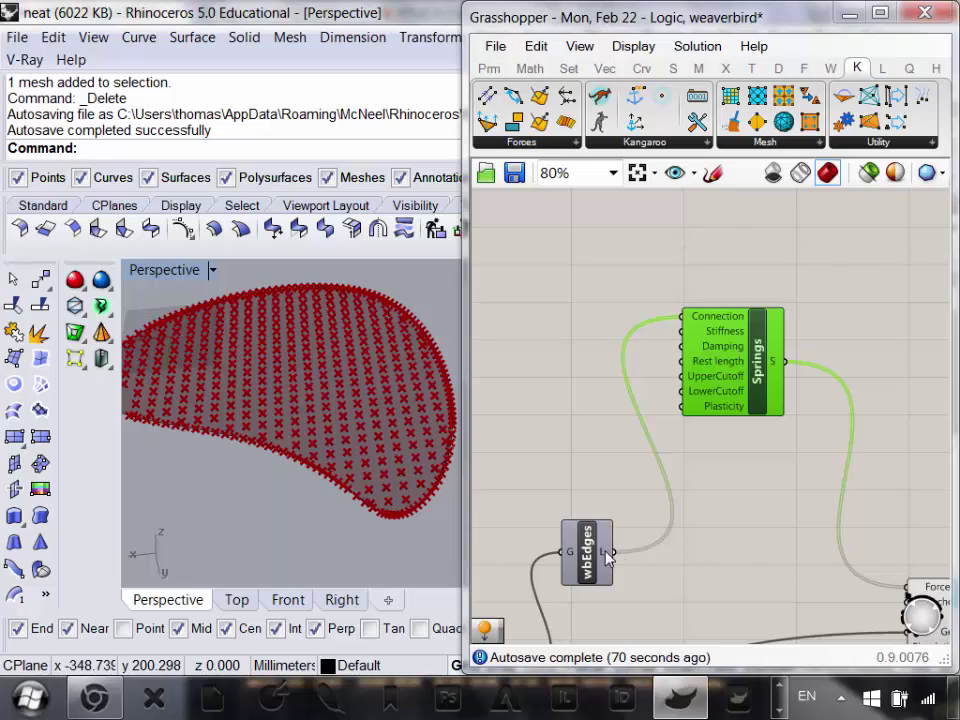
- Add a curve Length component beside wbEdges and connect the wbEdges L output to its C input
click(642, 68)
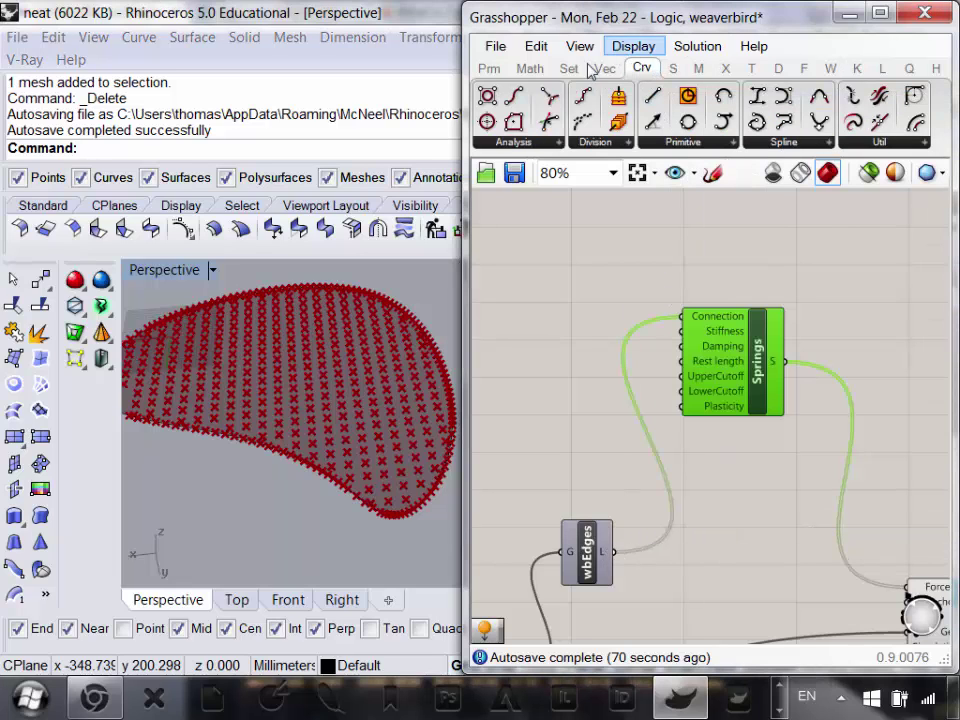
click(535, 143)
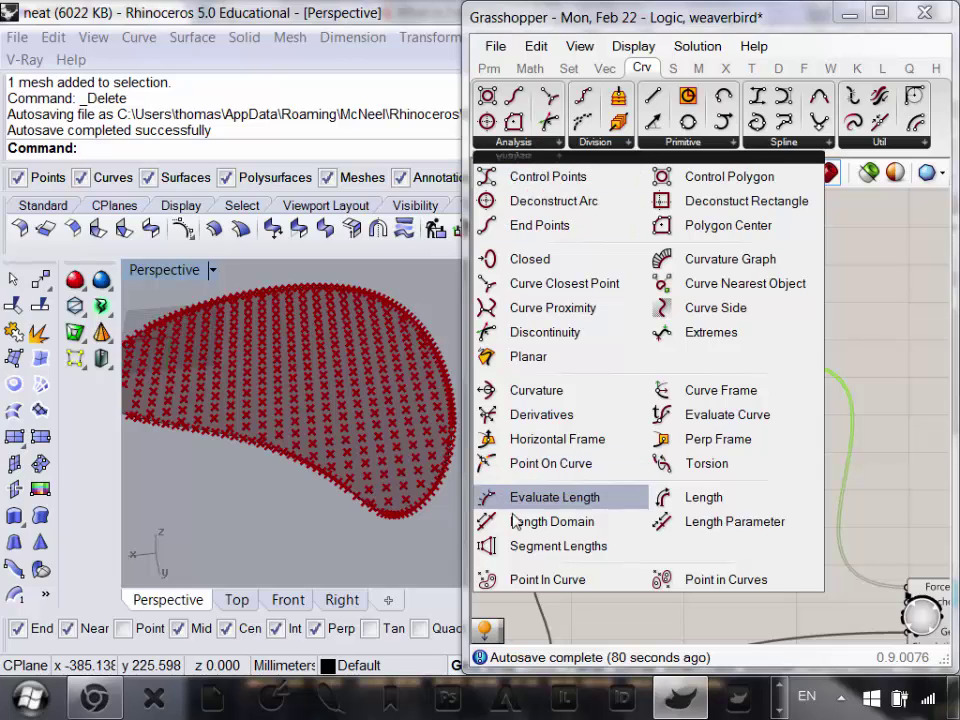
drag(709, 508, 709, 561)
scroll(641, 522, up, 3)
mouse_move(603, 510)
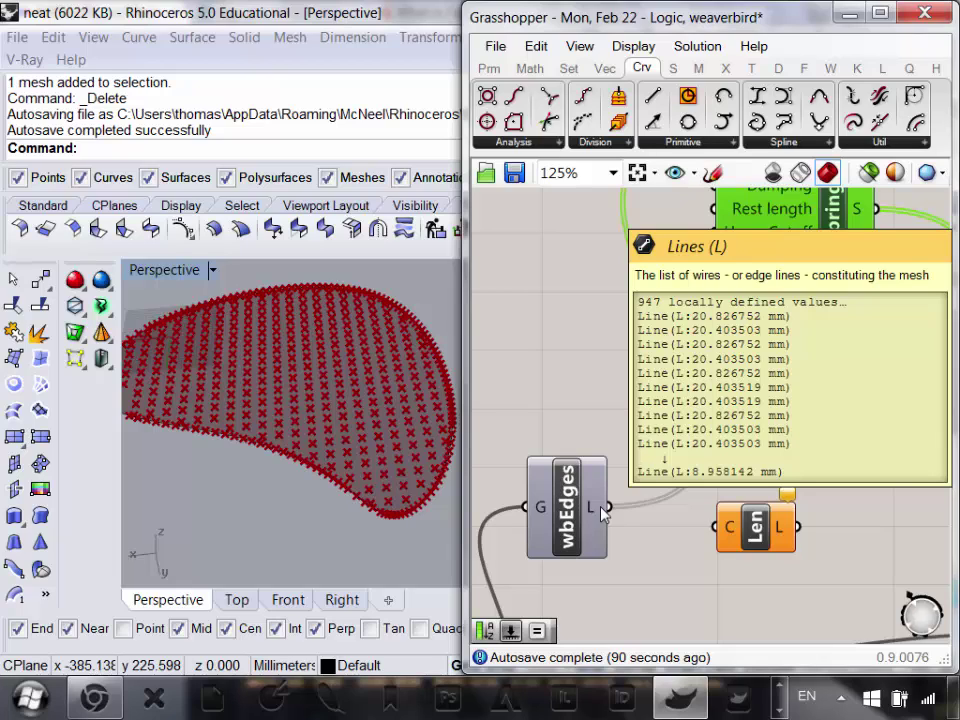
drag(600, 508, 719, 527)
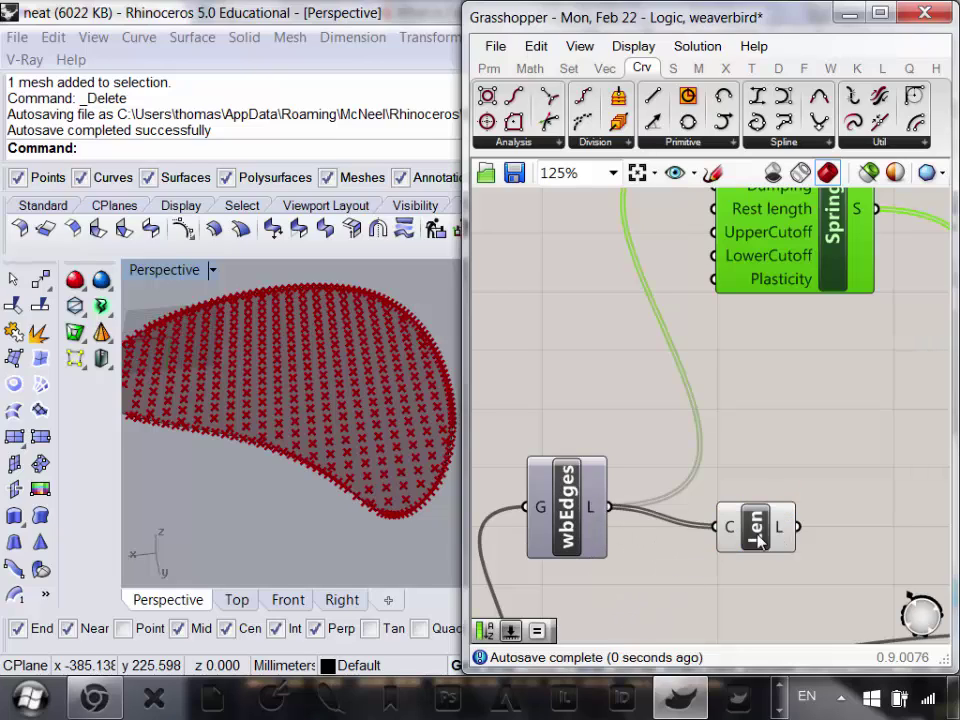
- Connect the Length component's L output to the Springs Rest length input and move the Length component closer to wbEdges
mouse_move(785, 530)
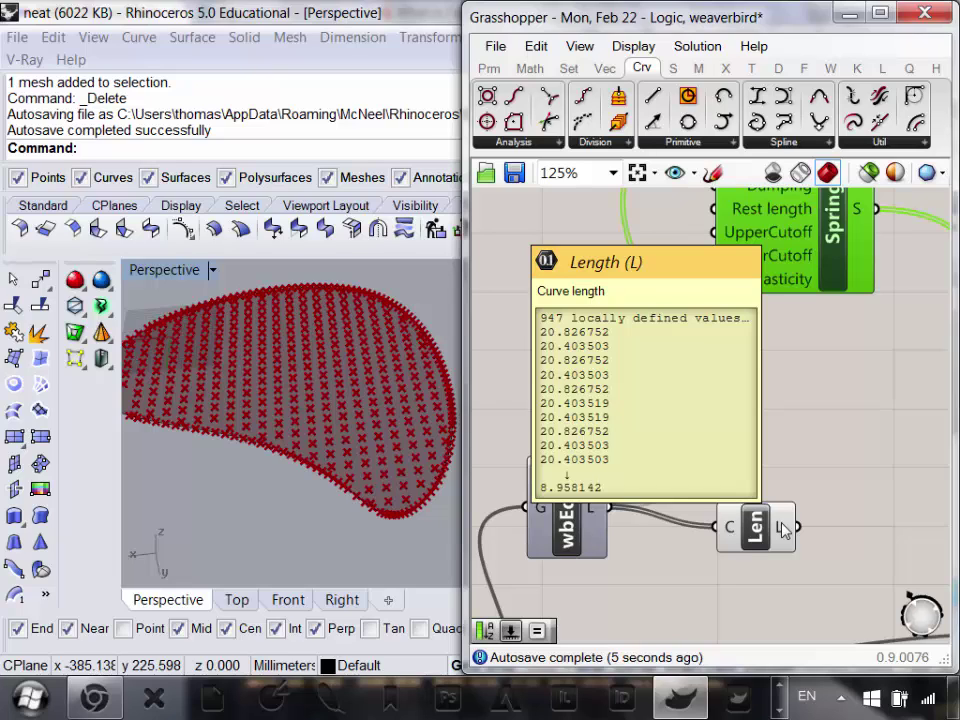
scroll(785, 530, down, 2)
scroll(711, 521, up, 1)
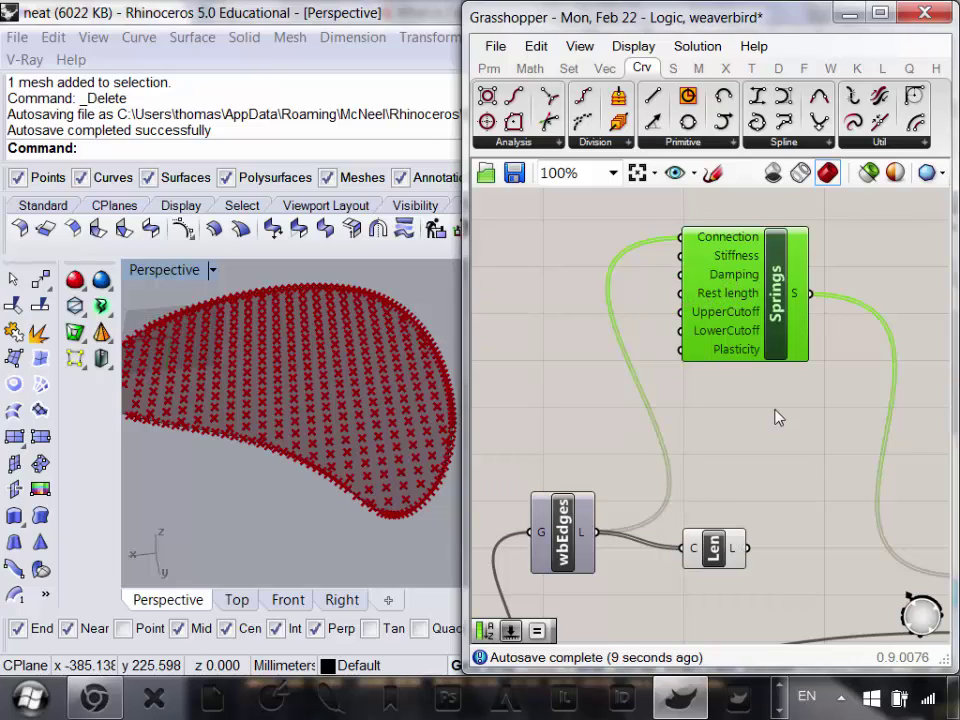
drag(746, 549, 686, 295)
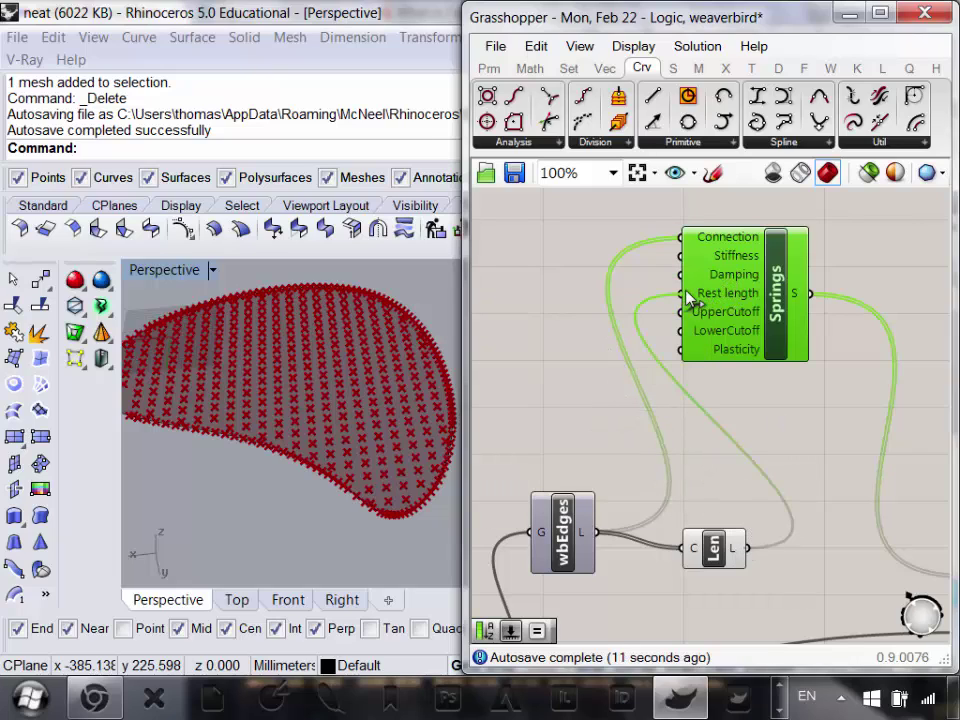
drag(722, 549, 680, 569)
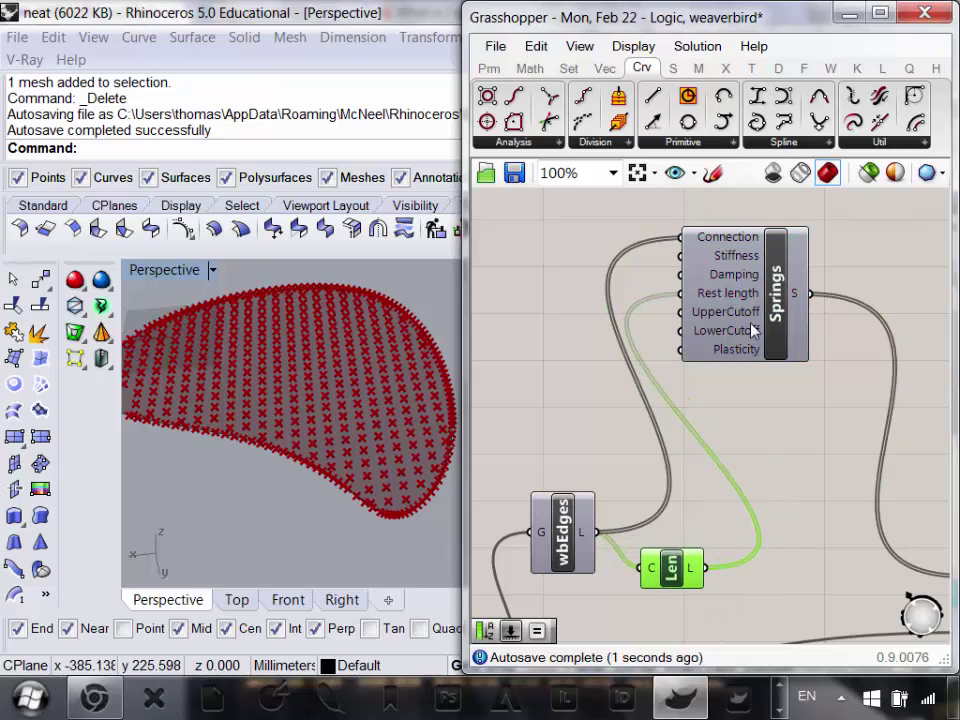
- Restart the Kangaroo simulation with the Boolean toggle set to False and examine the particles in the Perspective viewport
right_drag(401, 433, 390, 377)
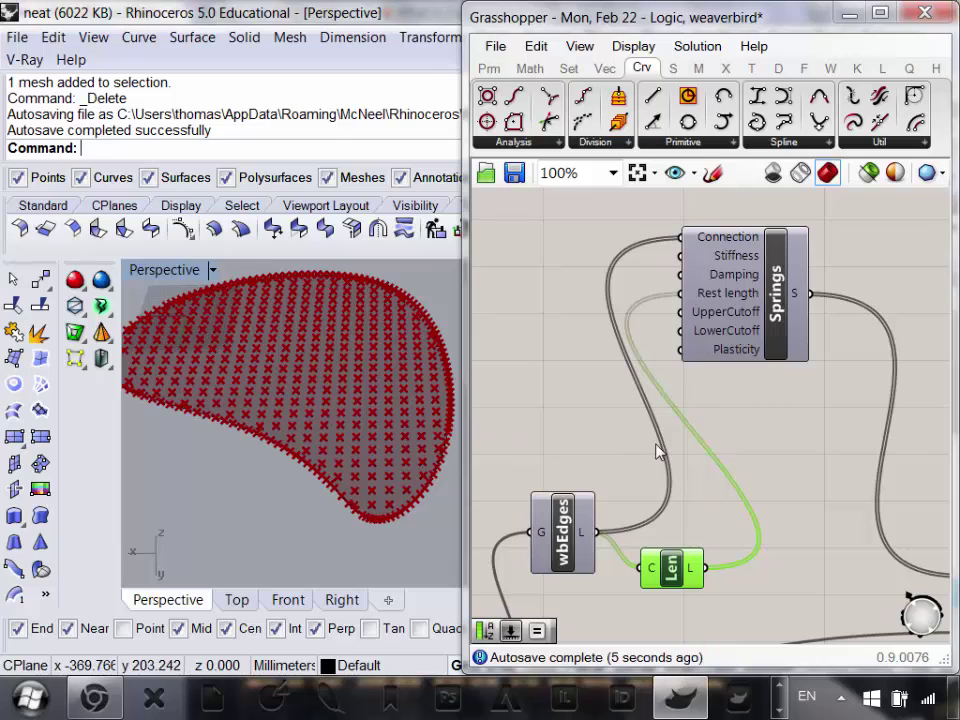
right_drag(740, 451, 665, 364)
scroll(718, 366, down, 6)
scroll(747, 475, up, 5)
scroll(660, 460, up, 1)
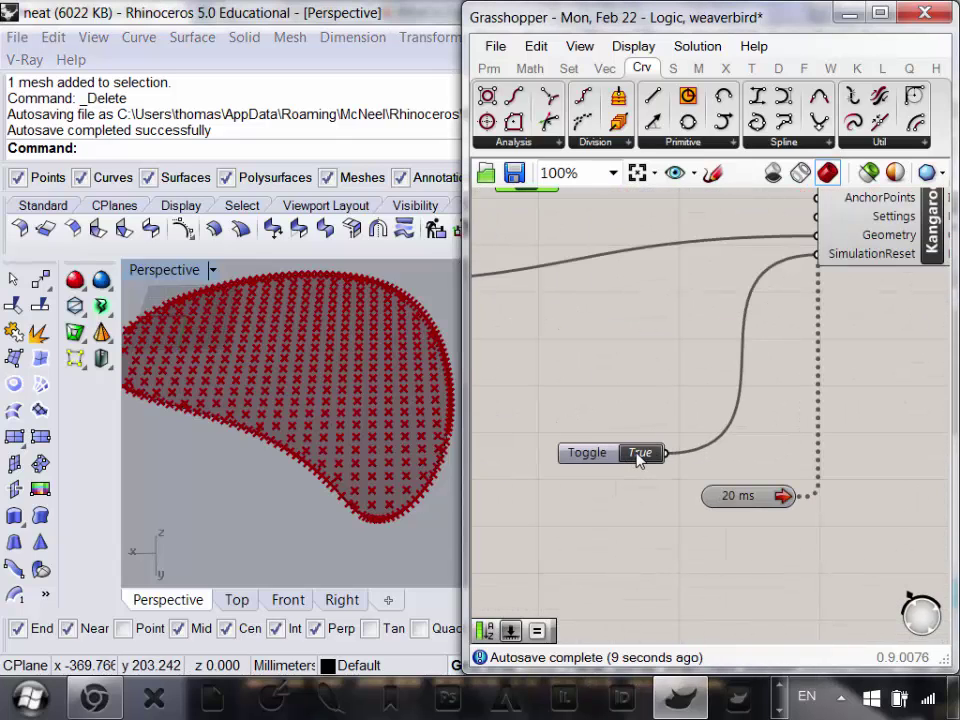
click(648, 454)
right_drag(655, 468, 754, 482)
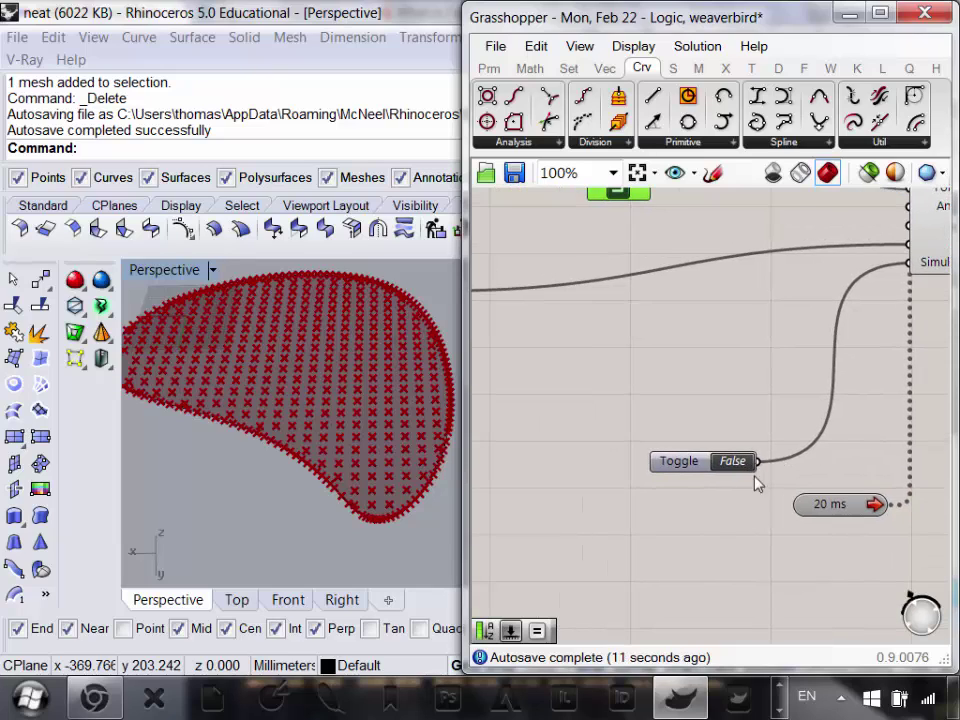
scroll(740, 480, up, 3)
double_click(760, 455)
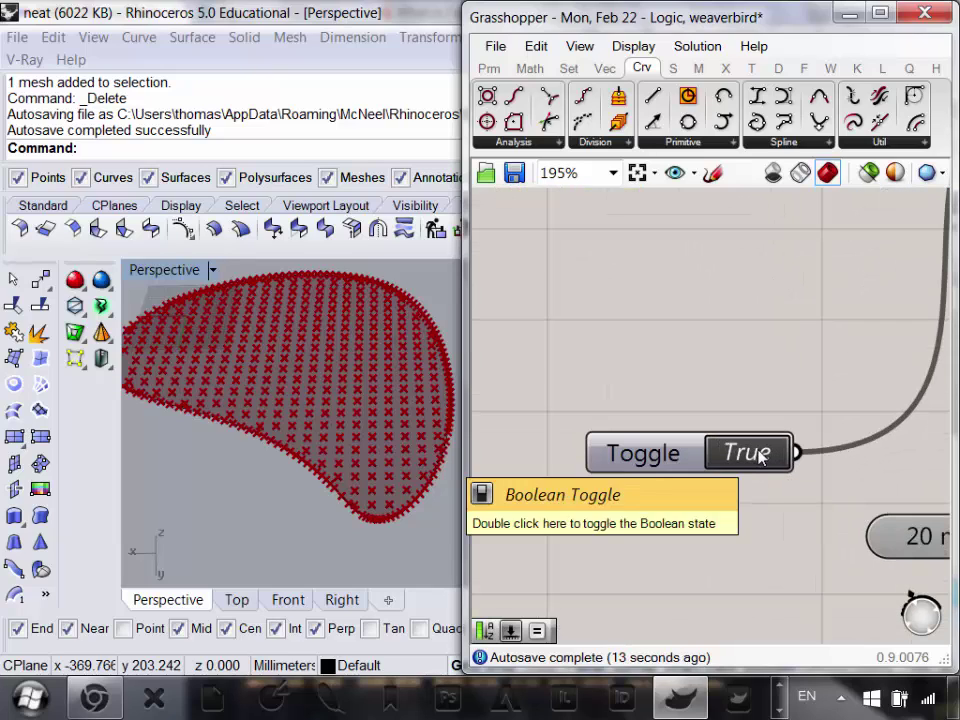
double_click(760, 455)
scroll(424, 525, up, 8)
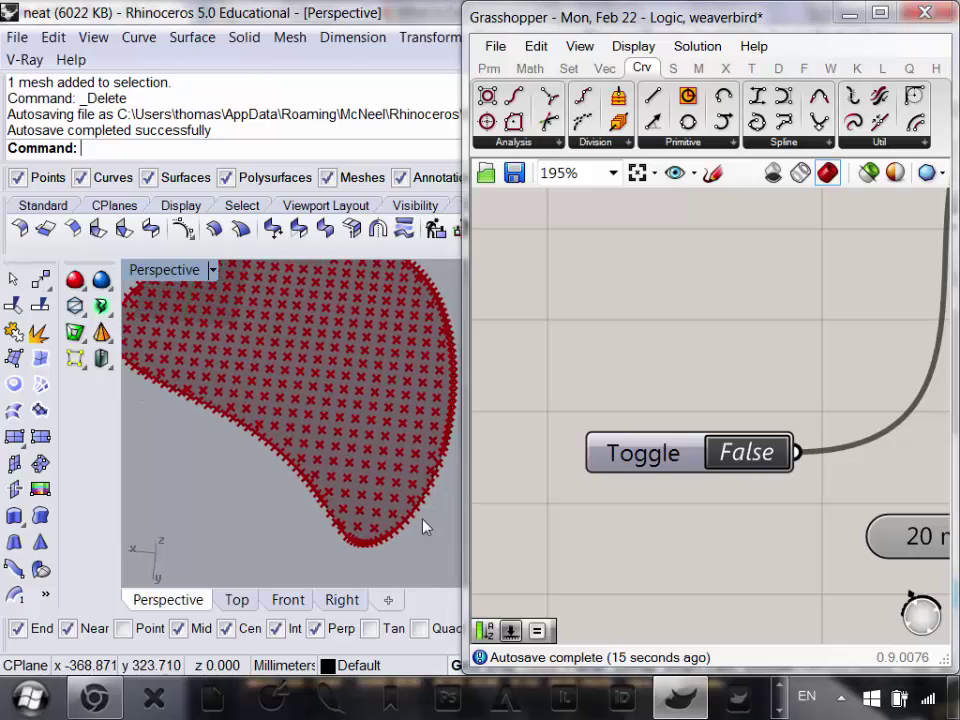
scroll(379, 410, down, 8)
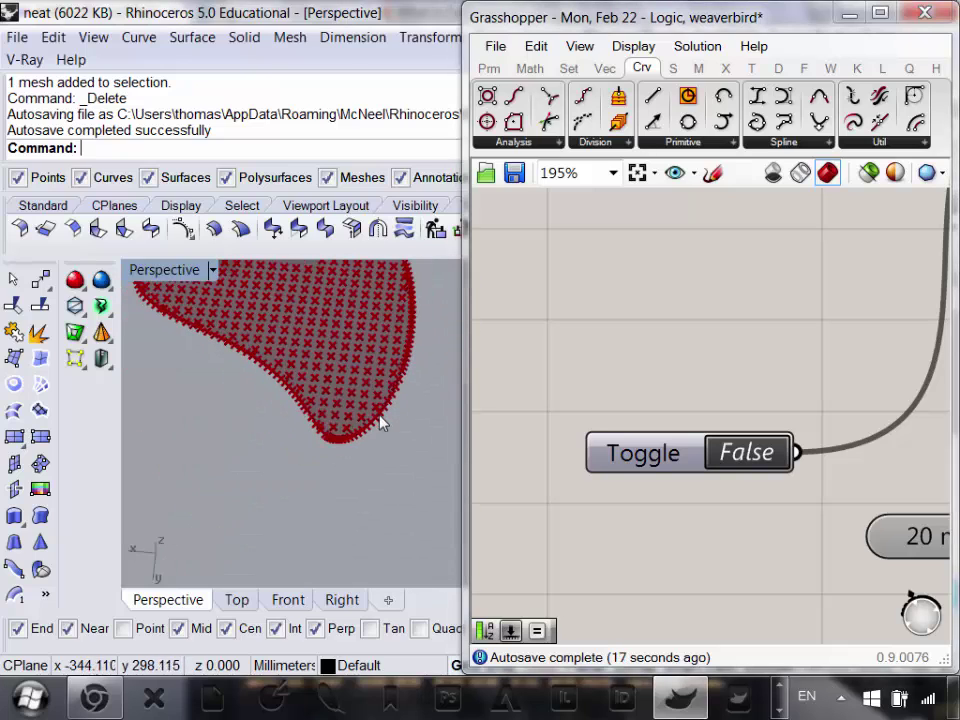
click(768, 443)
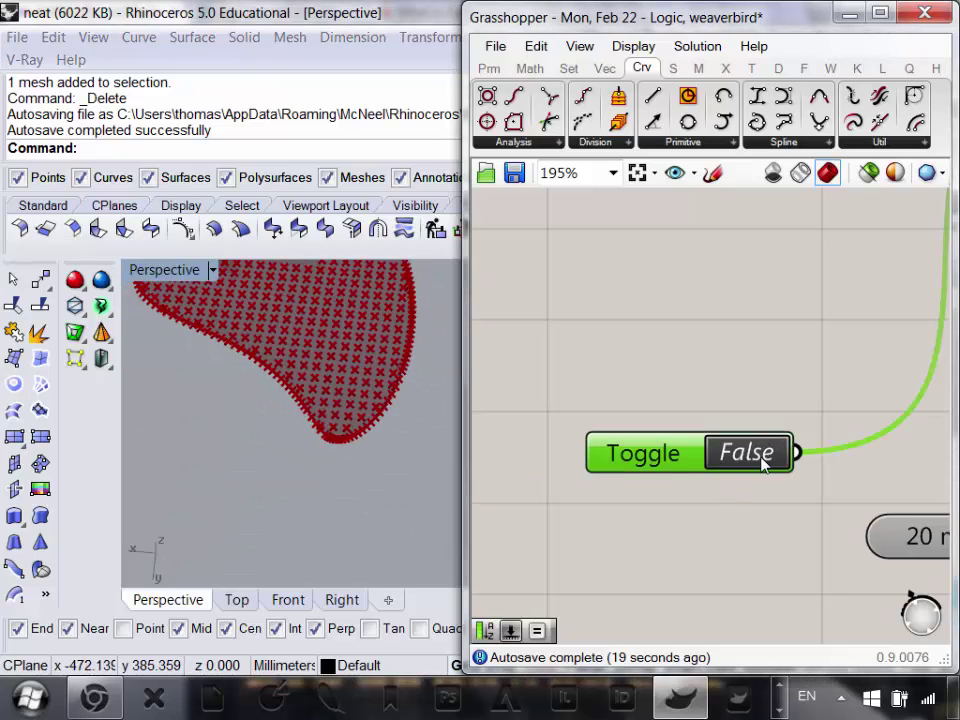
- Reposition the curve Length component just below wbEdges on the canvas
scroll(761, 470, down, 8)
scroll(741, 396, up, 5)
drag(788, 467, 763, 508)
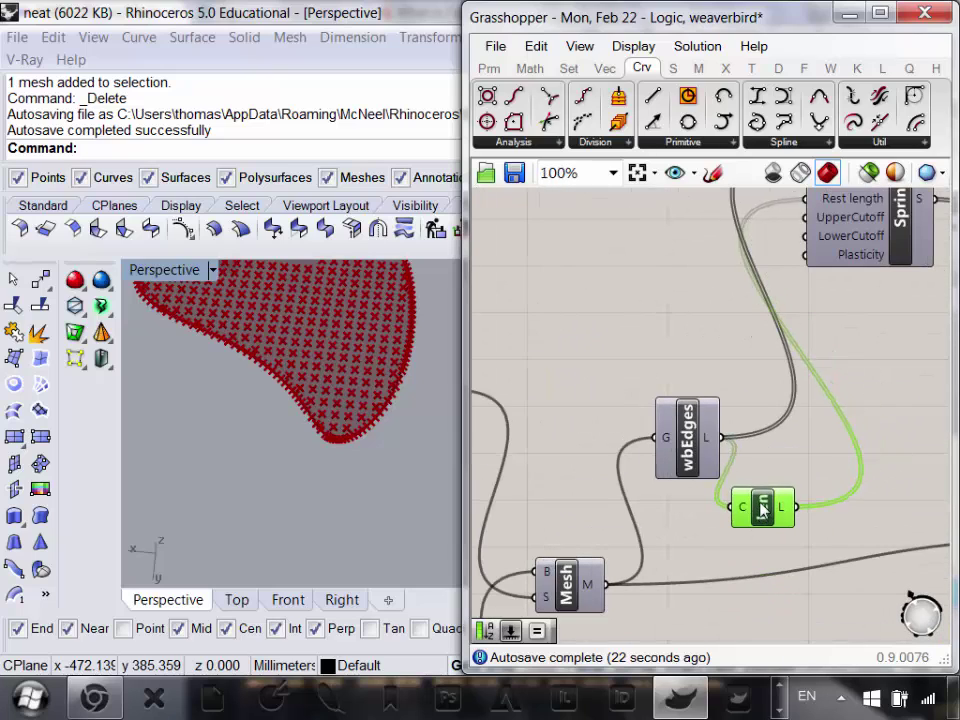
- Apply the expression x*2 to the Rest length input of the Springs component
right_drag(763, 508, 737, 530)
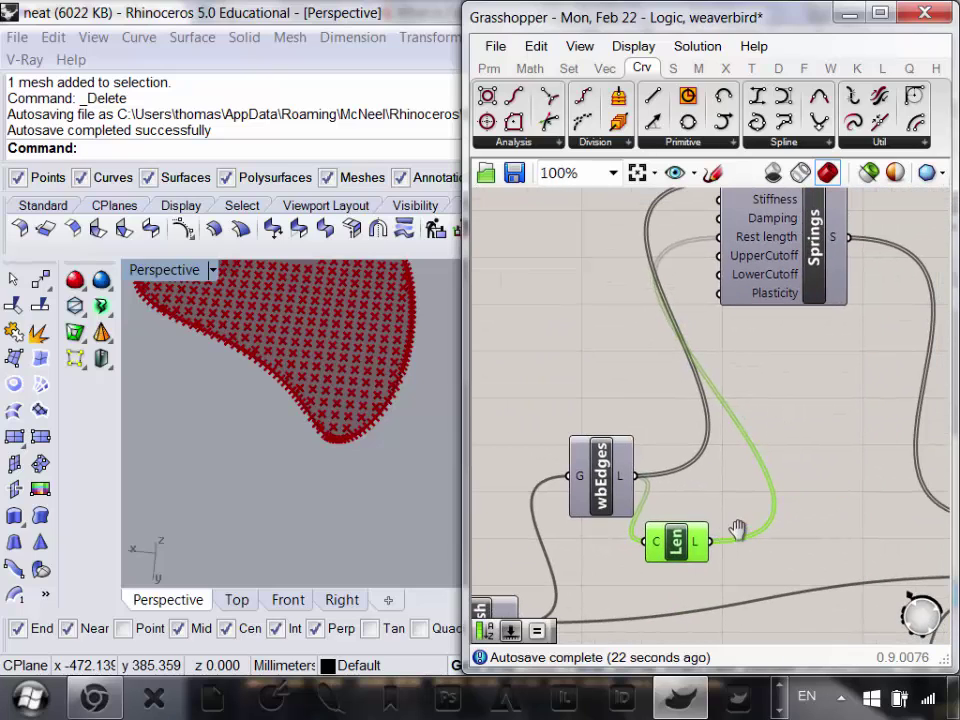
right_click(725, 244)
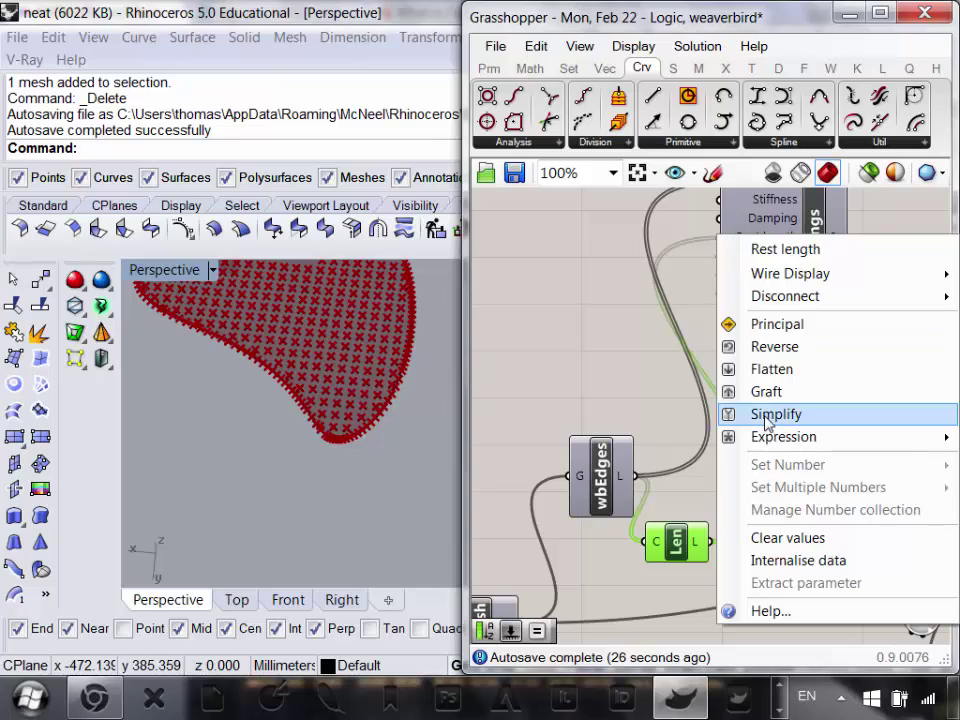
mouse_move(786, 446)
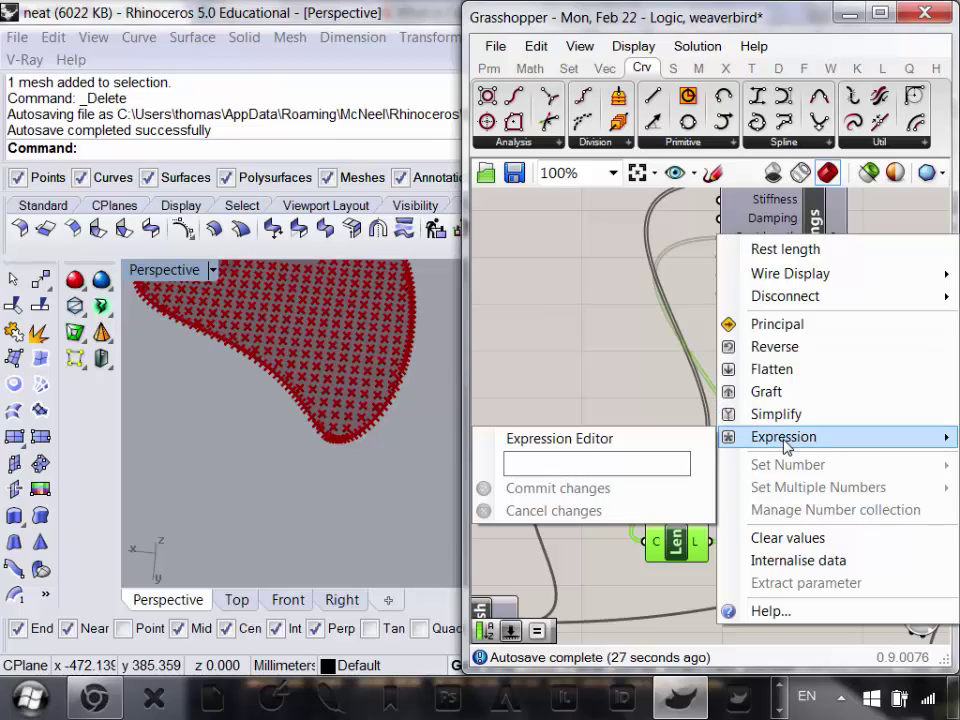
click(651, 461)
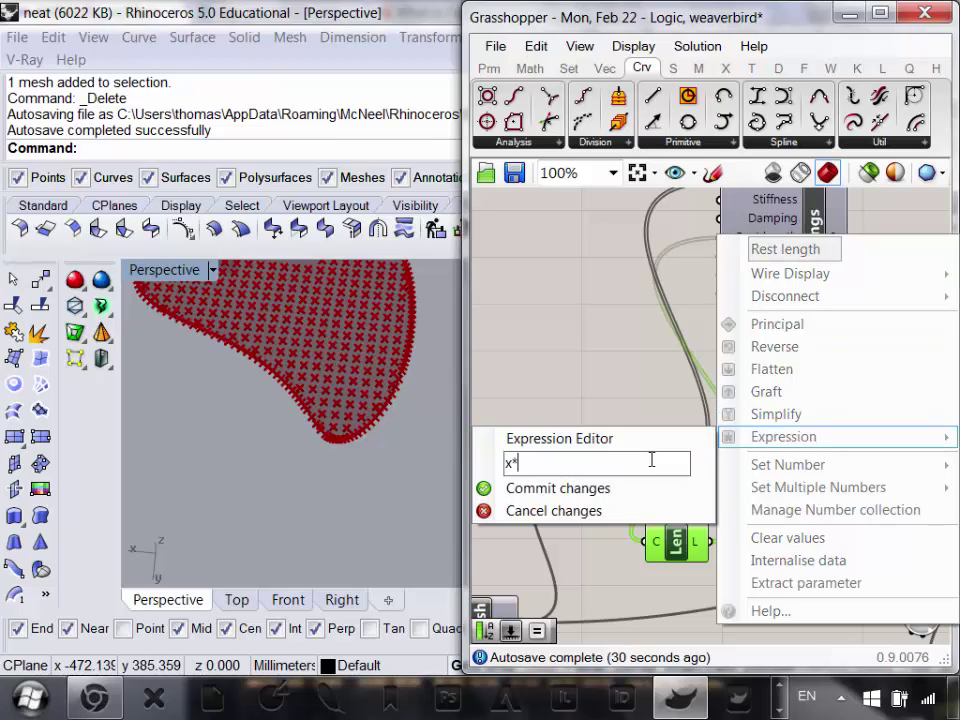
click(568, 489)
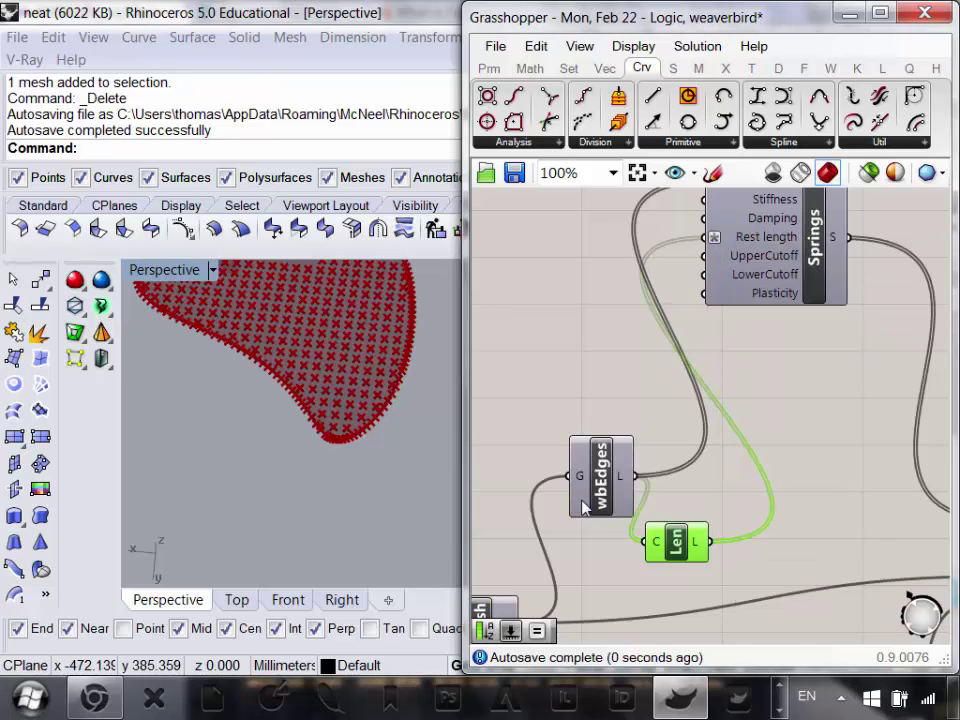
- Restart the Kangaroo simulation with the Boolean toggle set to False and examine the mesh from several angles in the Perspective viewport
right_drag(686, 480, 611, 257)
scroll(630, 300, down, 3)
scroll(655, 404, up, 2)
double_click(706, 430)
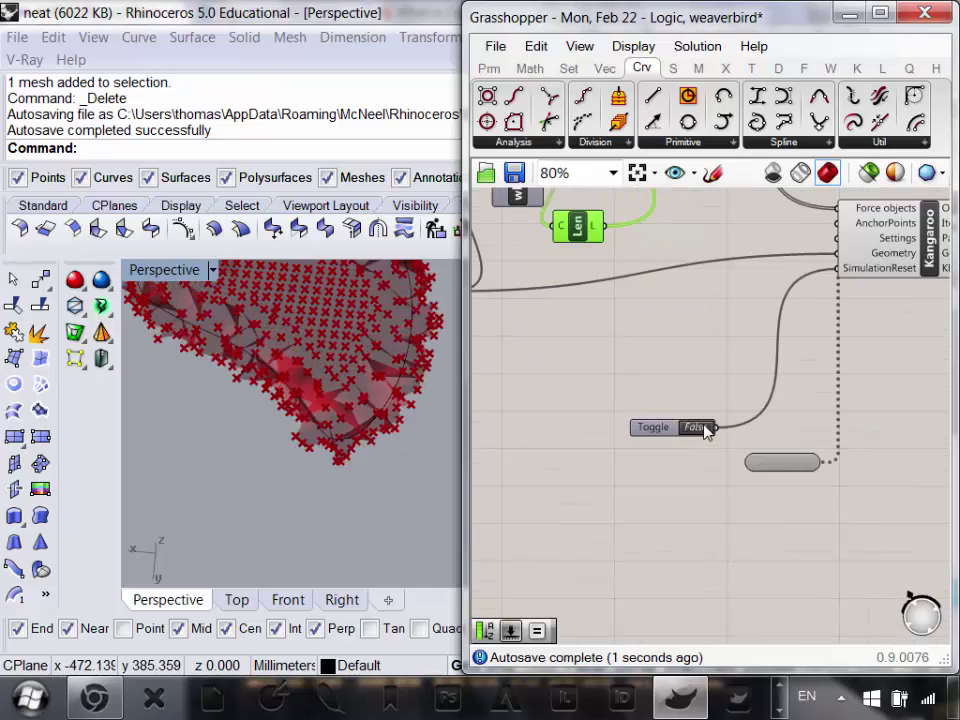
scroll(293, 445, up, 6)
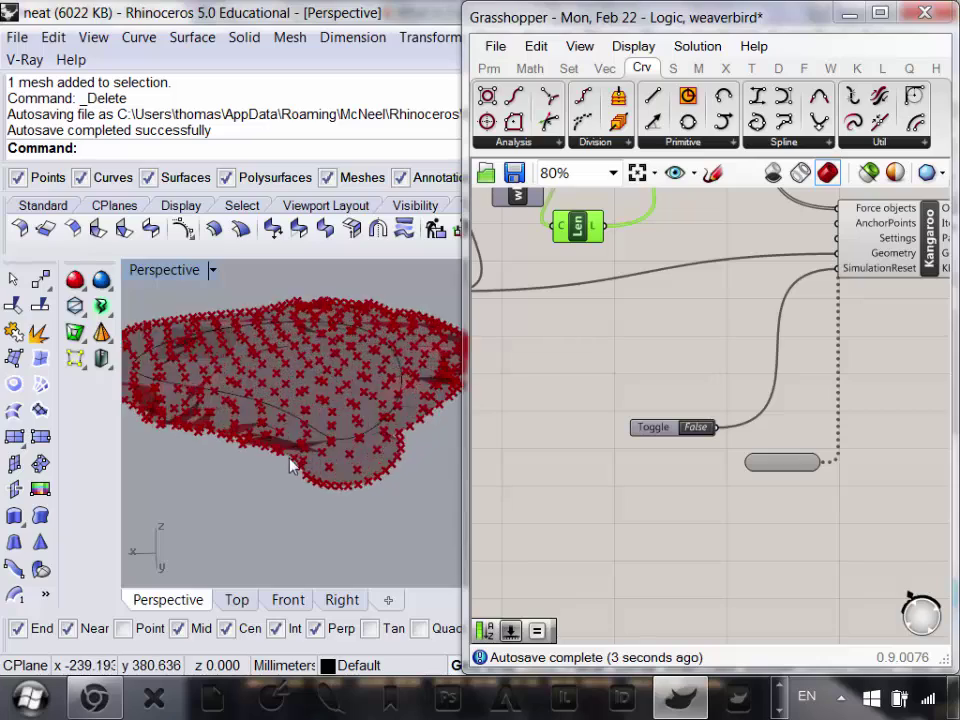
right_drag(293, 467, 317, 564)
scroll(334, 512, down, 8)
right_drag(278, 422, 405, 525)
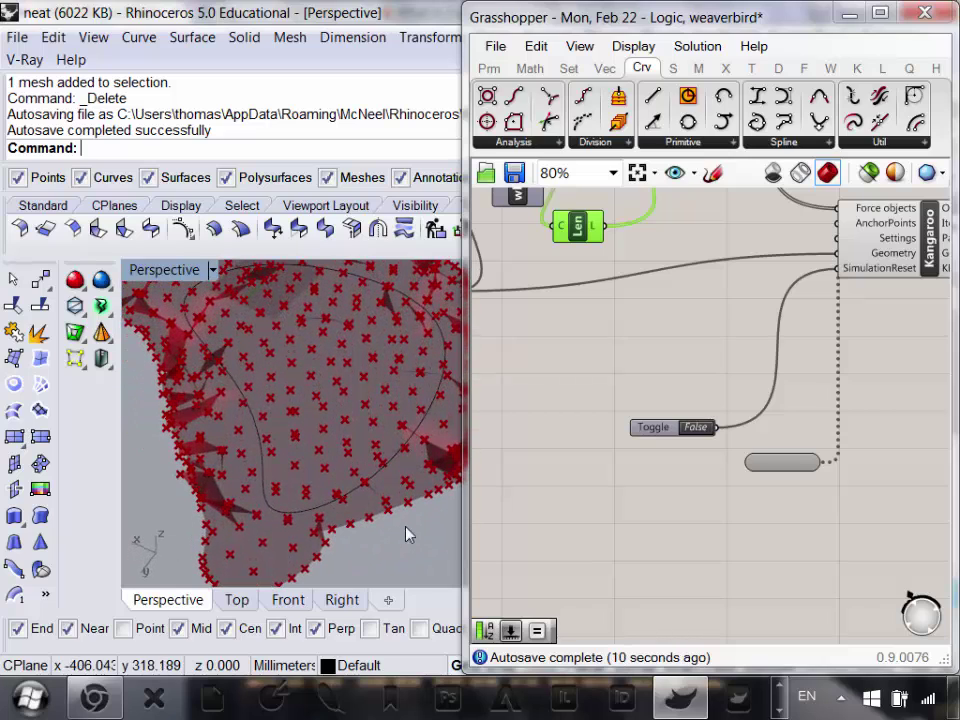
right_drag(324, 384, 349, 454)
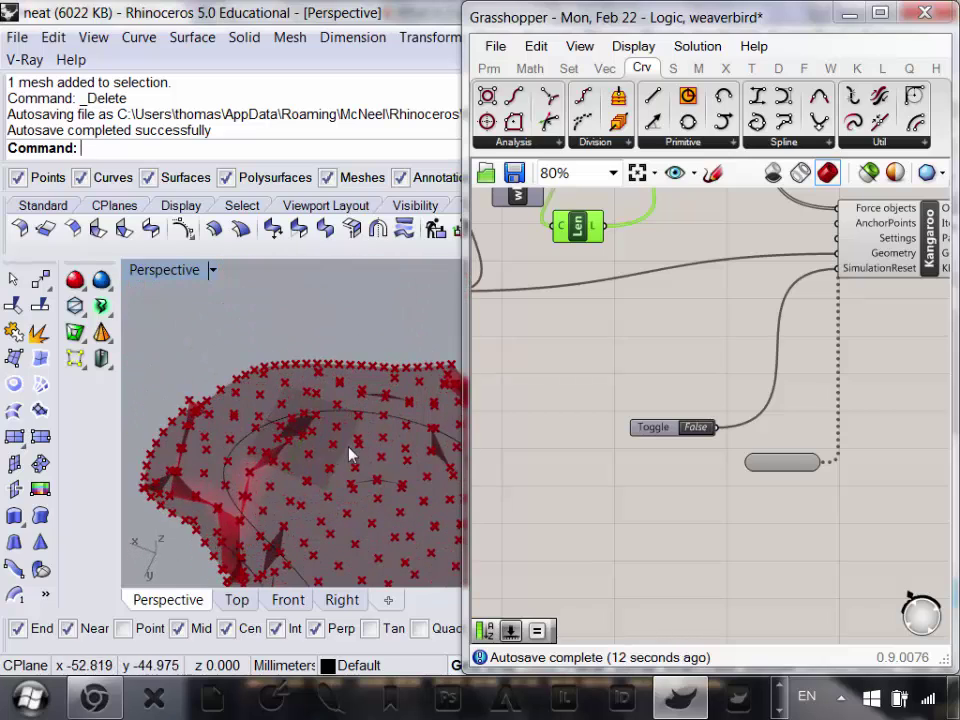
- Remove the x*2 expression from the Springs Rest length input
mouse_move(702, 387)
right_down()
mouse_move(692, 521)
mouse_move(700, 565)
right_up()
mouse_move(612, 228)
right_down()
mouse_move(692, 394)
mouse_move(684, 430)
right_up()
scroll(690, 375, up, 6)
right_click(677, 367)
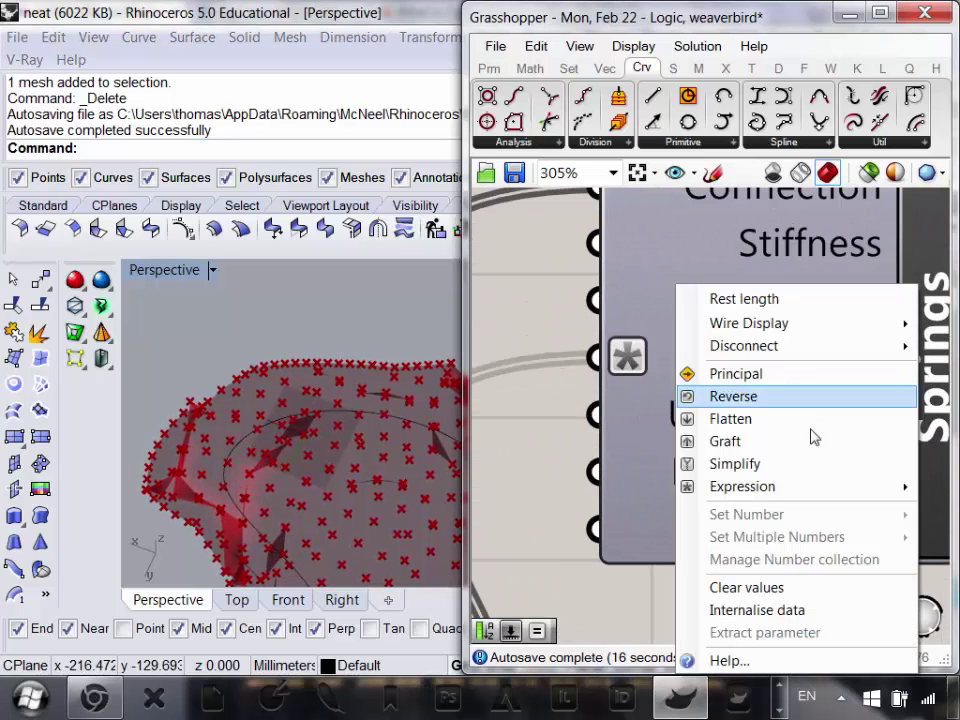
mouse_move(772, 490)
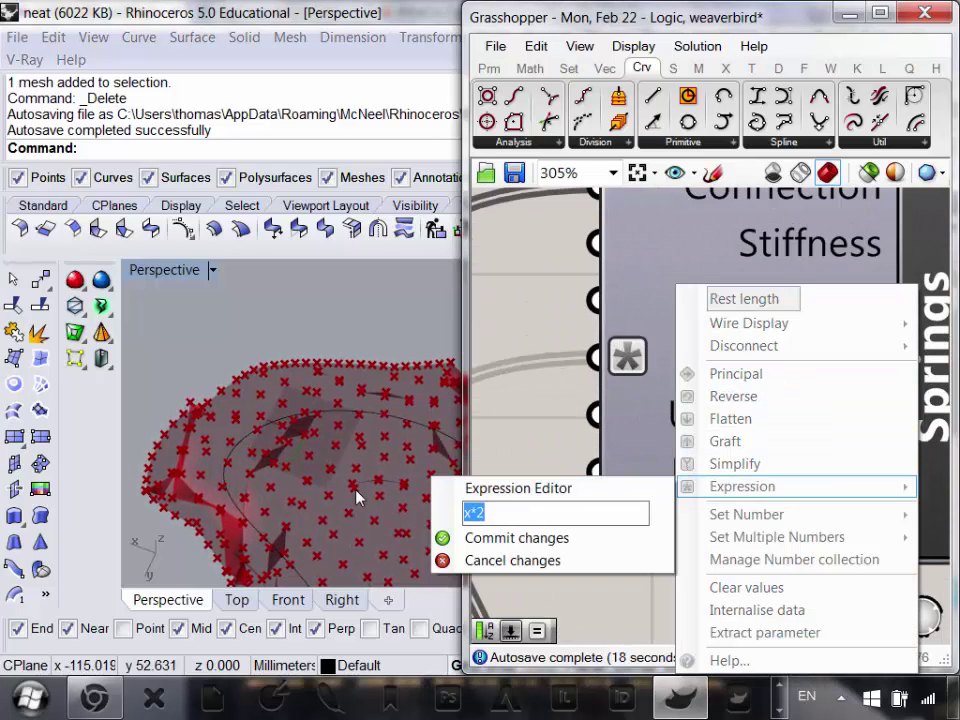
click(510, 538)
- Examine the deformed mesh in the Perspective viewport, and reset the simulation by setting the Boolean toggle to True
right_drag(371, 443, 333, 430)
scroll(324, 448, down, 5)
scroll(362, 501, up, 7)
scroll(362, 498, up, 6)
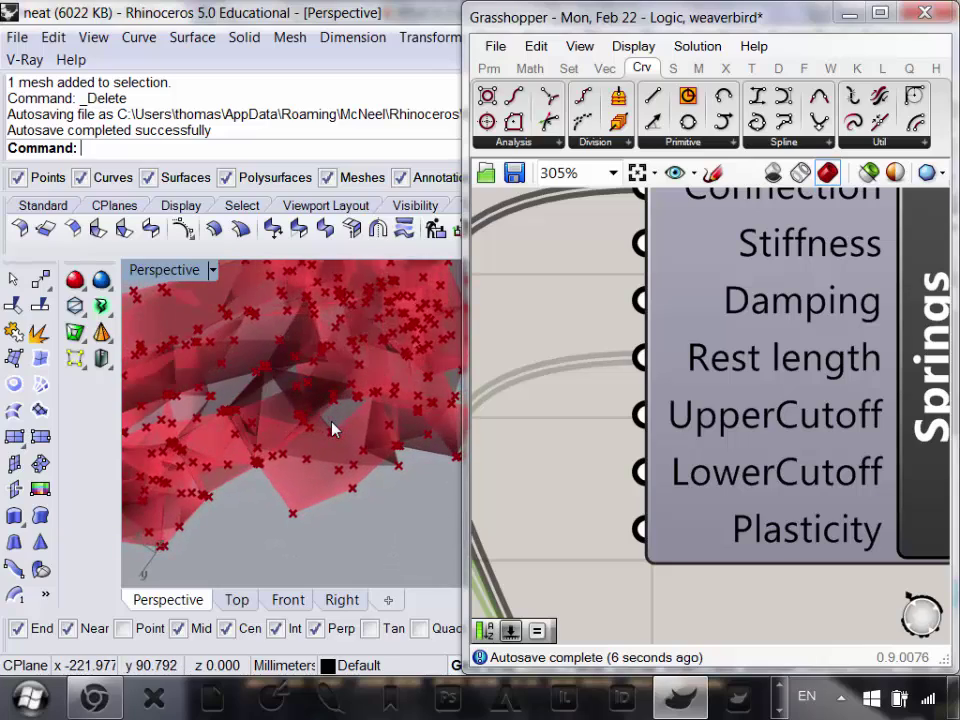
scroll(815, 535, down, 5)
scroll(709, 377, up, 2)
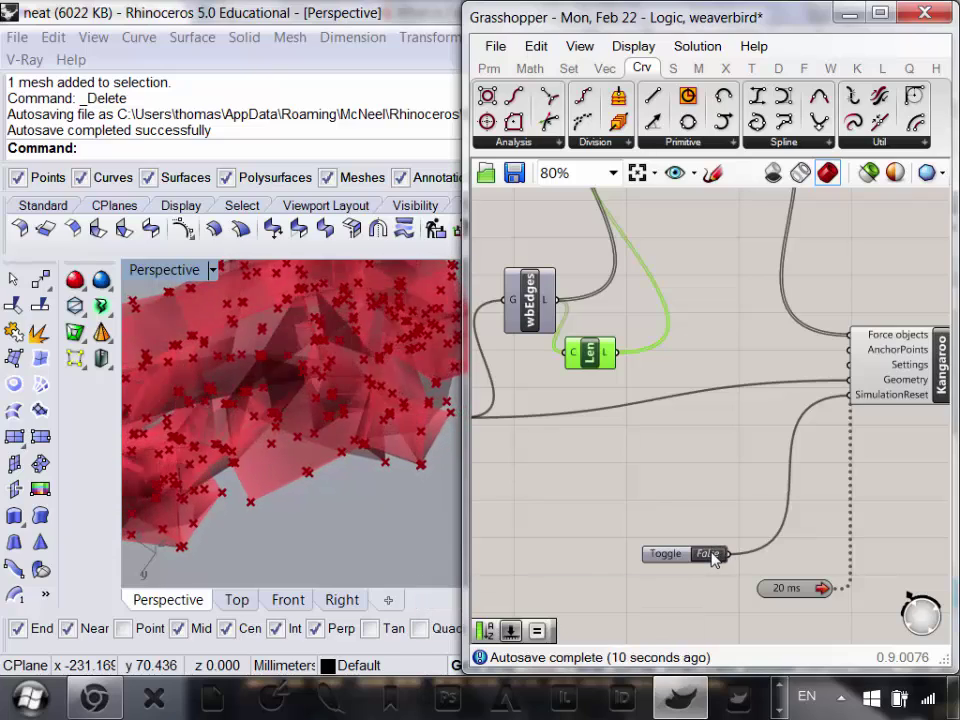
double_click(713, 556)
scroll(729, 465, down, 5)
right_drag(289, 396, 290, 398)
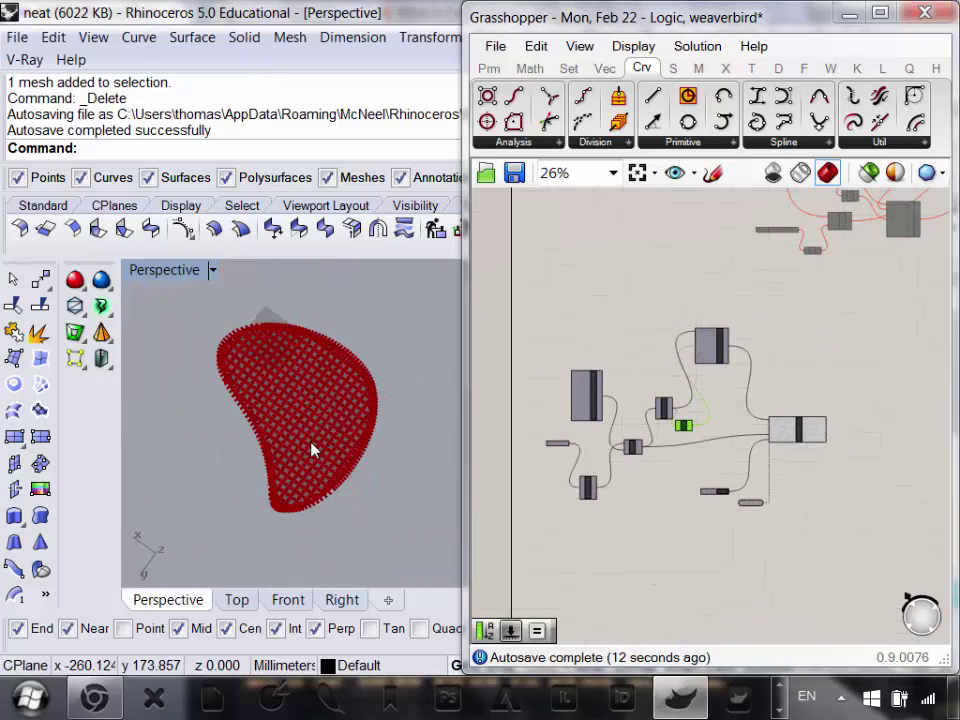
right_drag(384, 456, 371, 486)
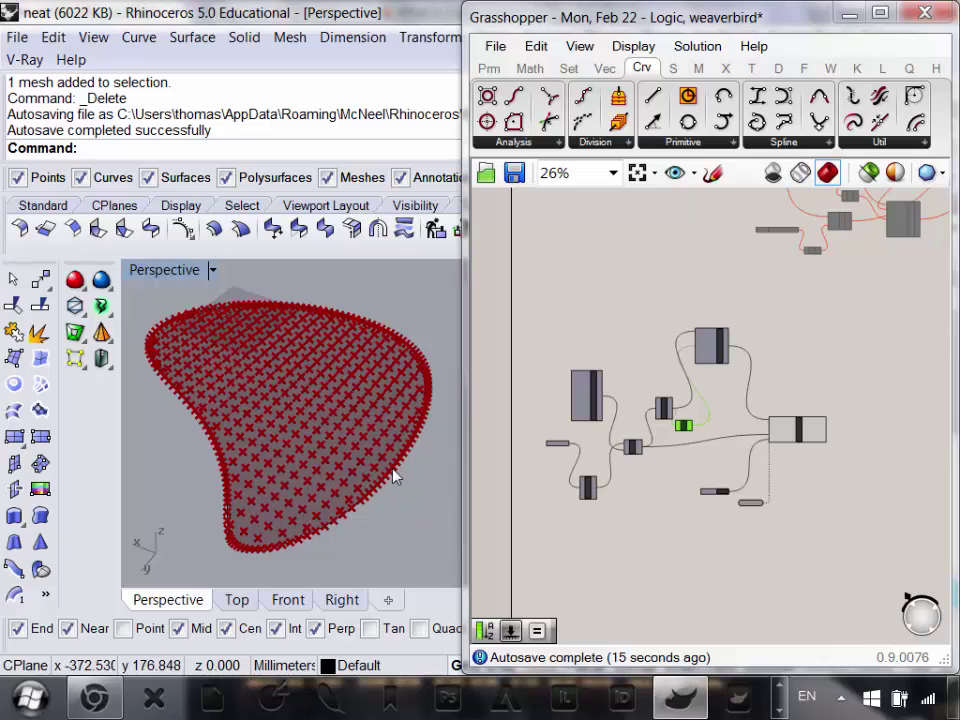
- Widen the Grasshopper window over the Perspective viewport and clear the selection of the Length component
right_drag(772, 442, 788, 465)
scroll(790, 472, up, 2)
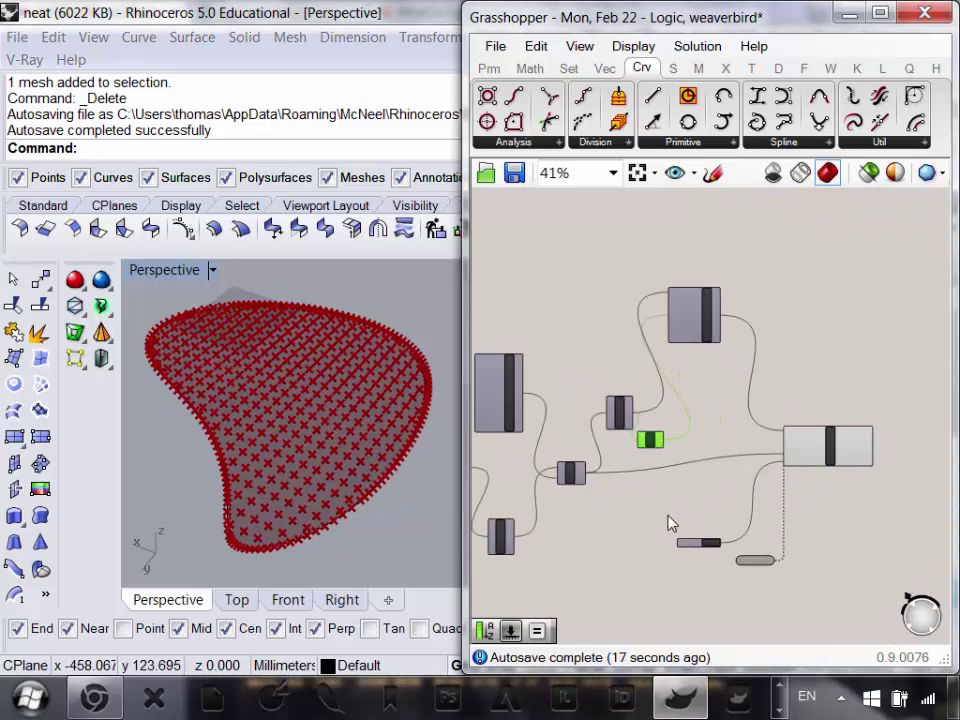
right_drag(670, 523, 660, 491)
scroll(600, 480, up, 2)
right_drag(551, 476, 606, 450)
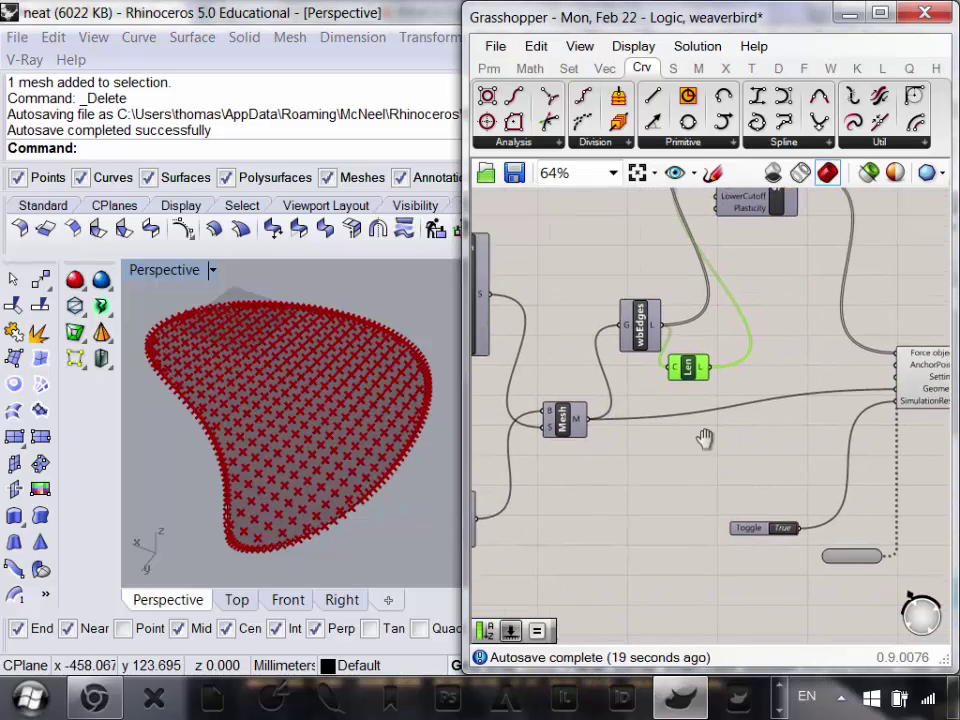
right_drag(705, 438, 635, 431)
right_drag(708, 456, 736, 449)
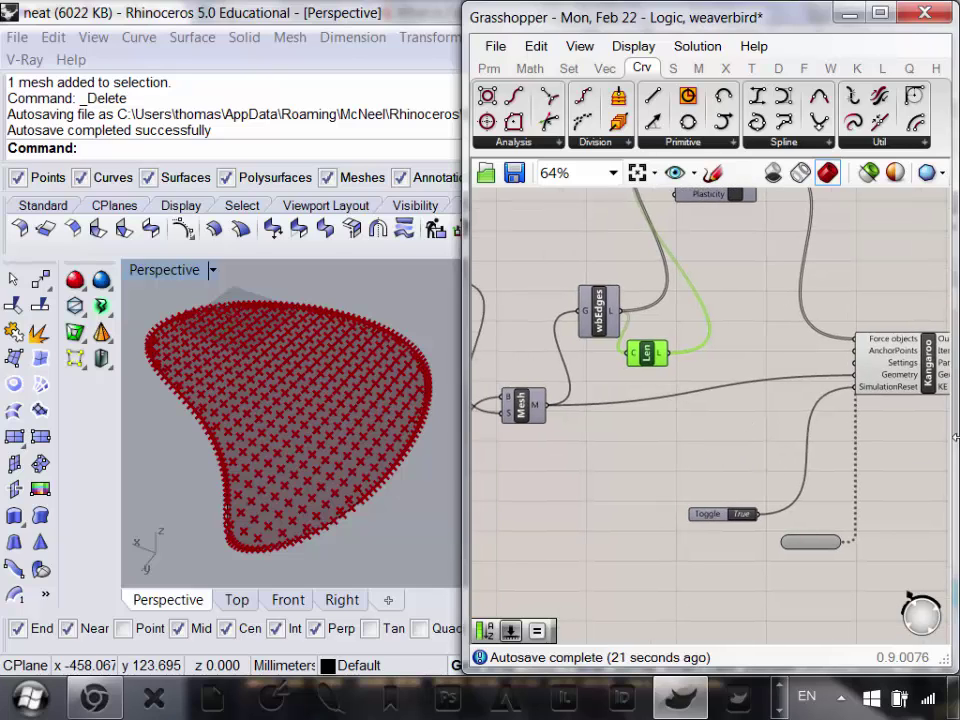
drag(461, 467, 372, 457)
right_drag(530, 361, 573, 437)
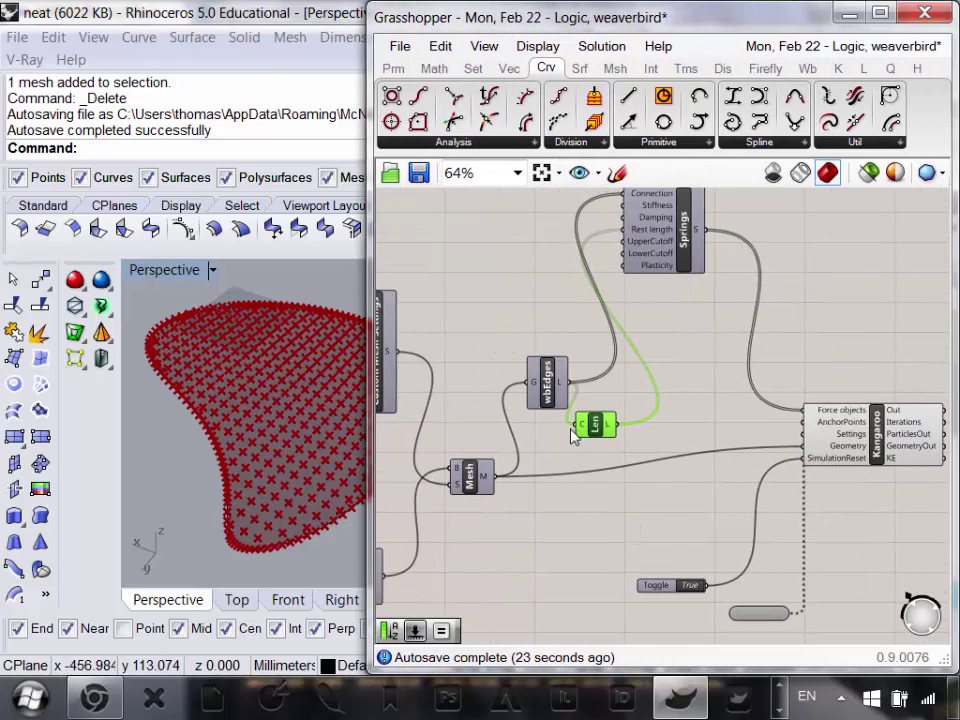
right_click(603, 425)
click(645, 467)
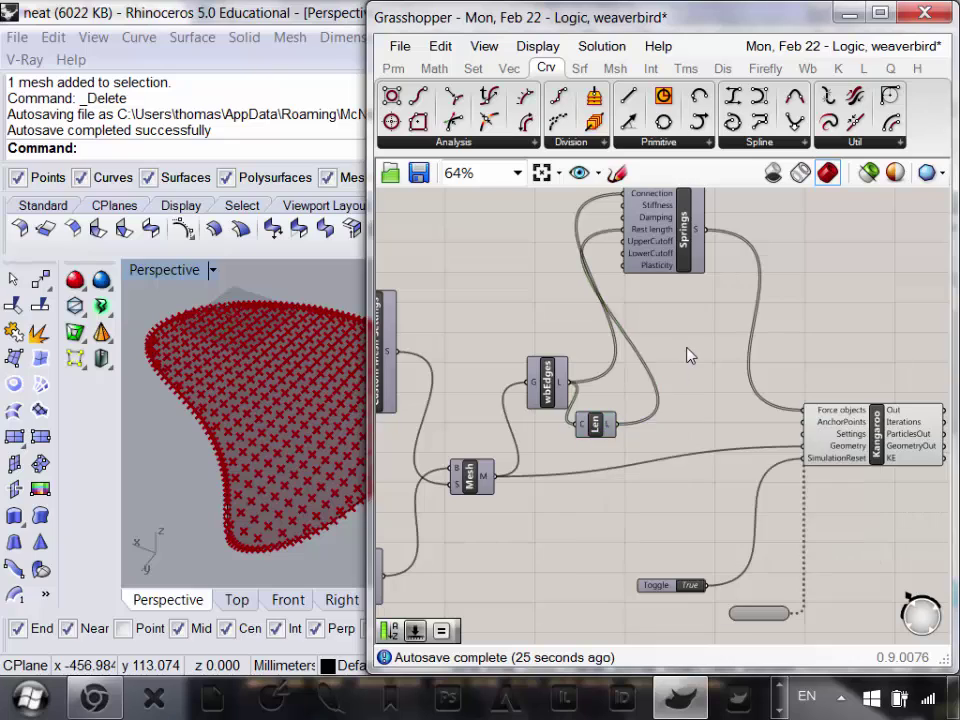
- Browse the Kangaroo component categories and place a UnaryForce component on the empty canvas below the Mesh component
scroll(608, 464, down, 3)
scroll(608, 464, up, 2)
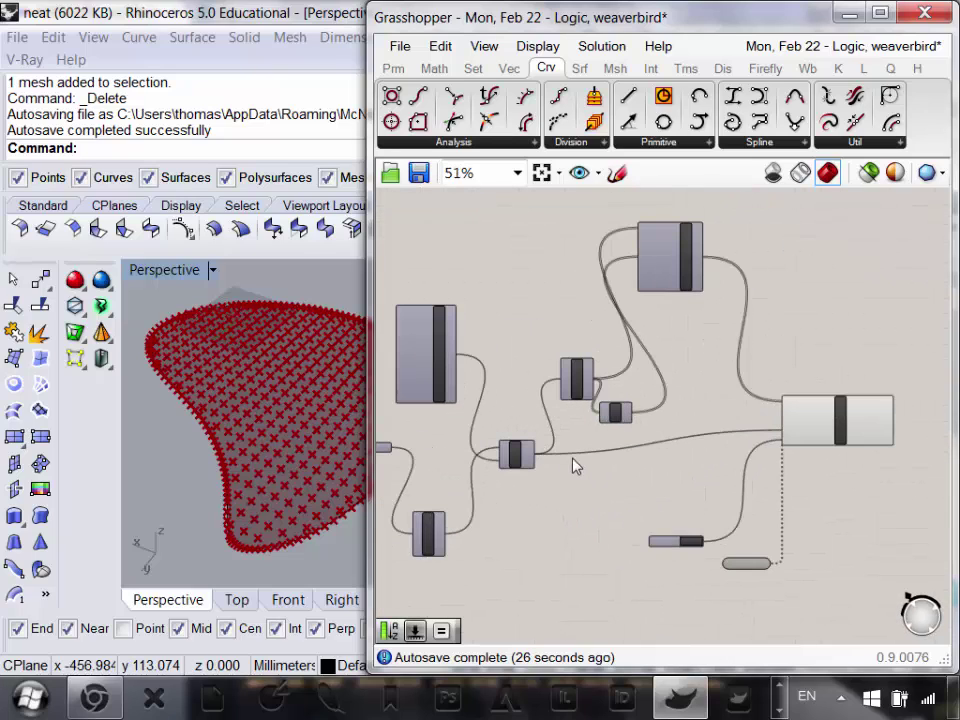
click(838, 70)
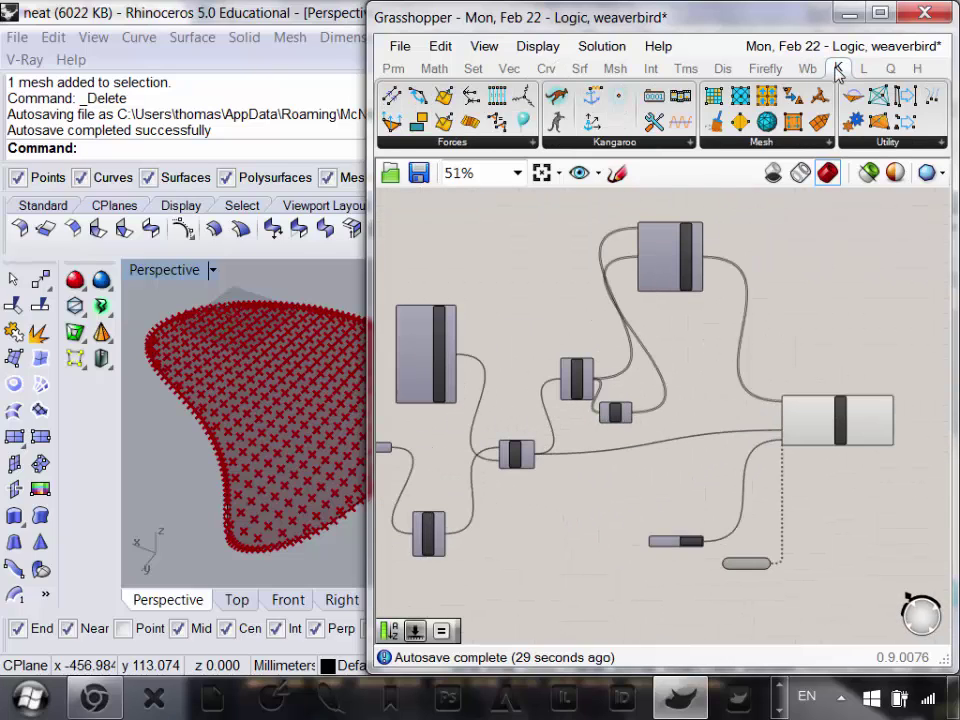
click(470, 145)
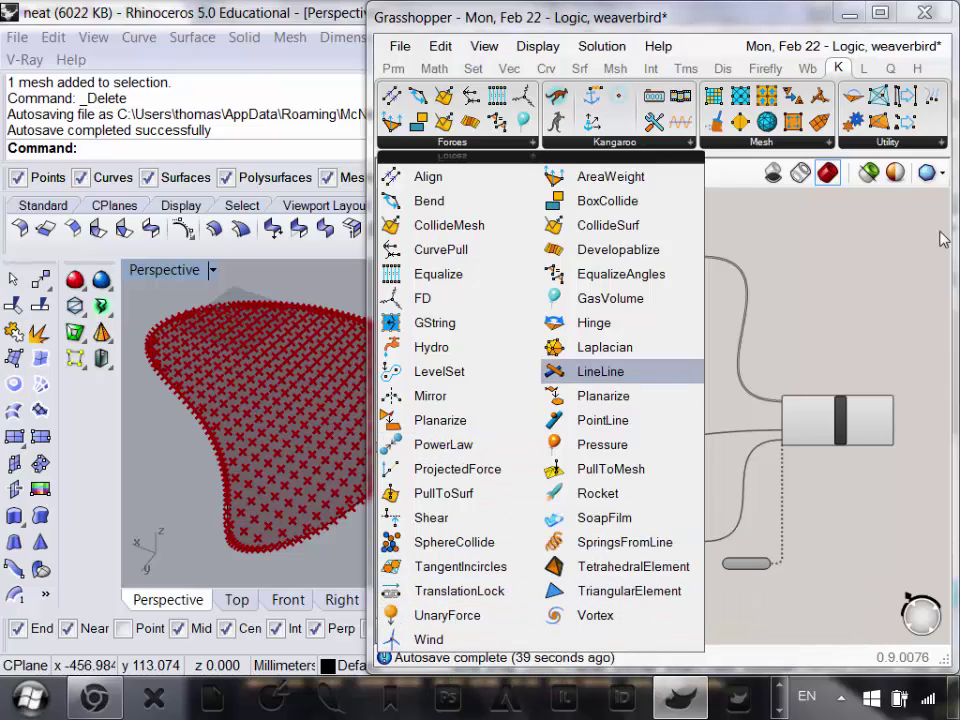
click(884, 145)
click(747, 145)
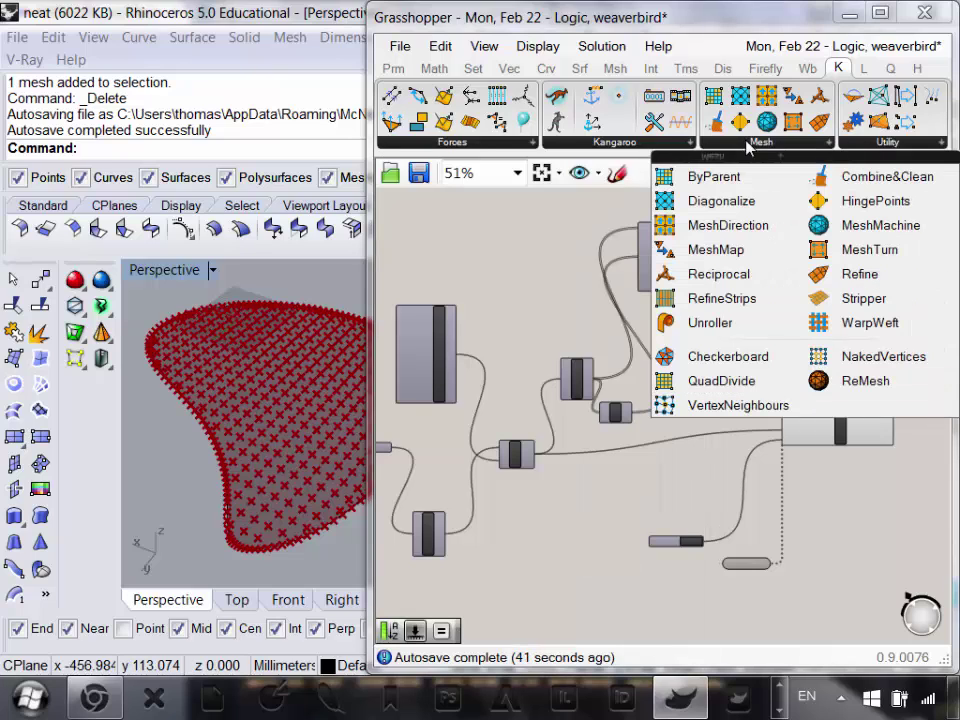
click(622, 145)
click(476, 145)
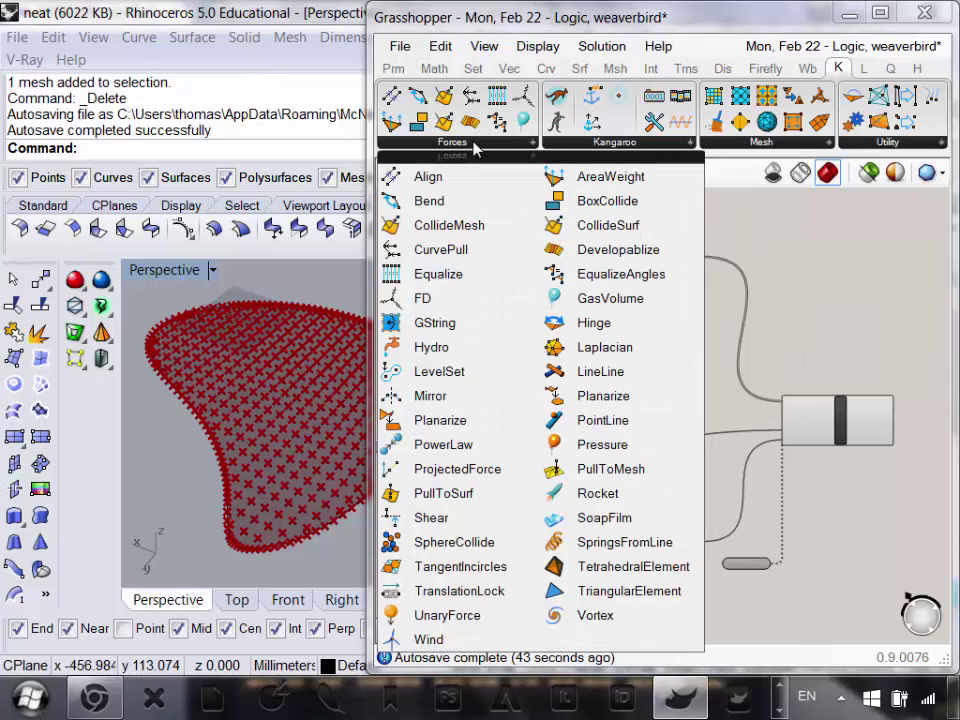
click(447, 615)
click(555, 561)
- Examine the UForce component's description and its Point and Force inputs
scroll(508, 549, up, 5)
scroll(508, 547, down, 1)
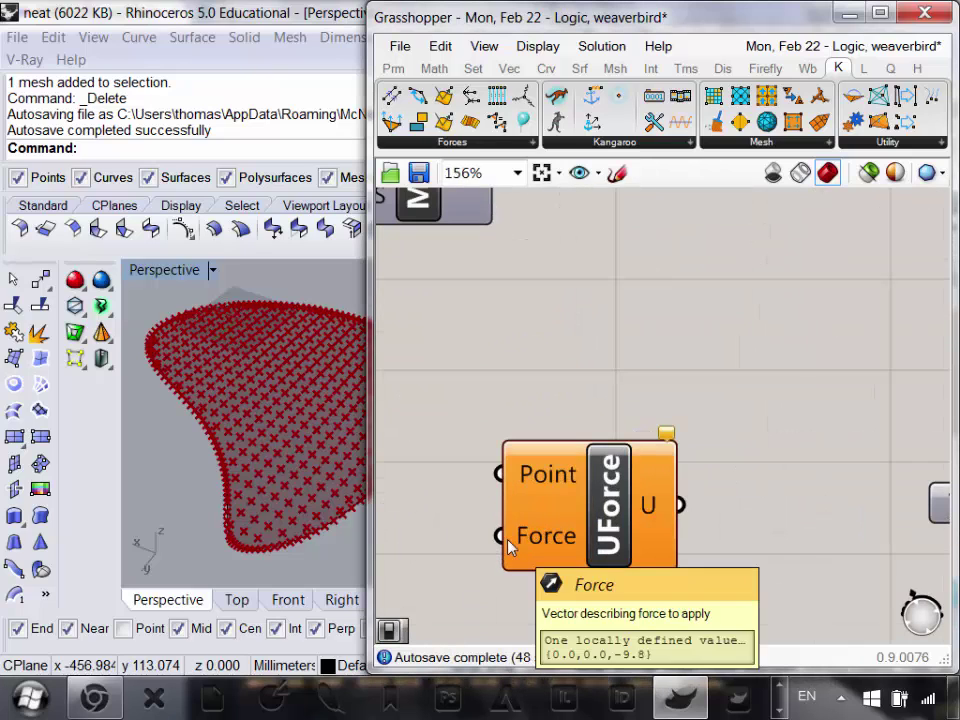
scroll(600, 520, down, 4)
scroll(611, 561, up, 3)
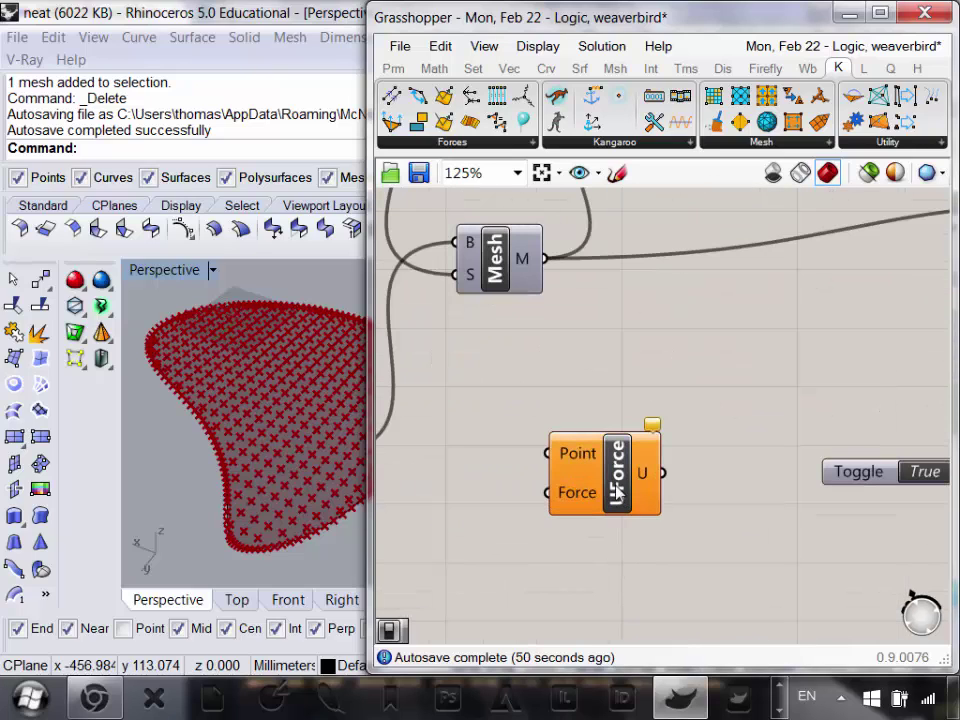
click(437, 145)
mouse_move(618, 470)
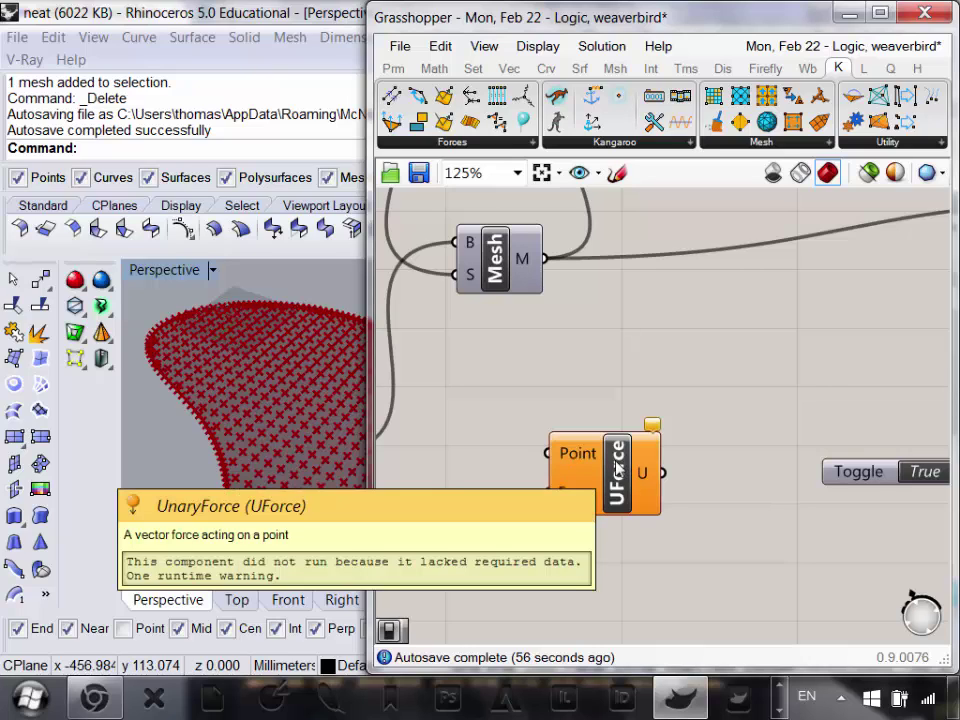
right_drag(601, 510, 646, 534)
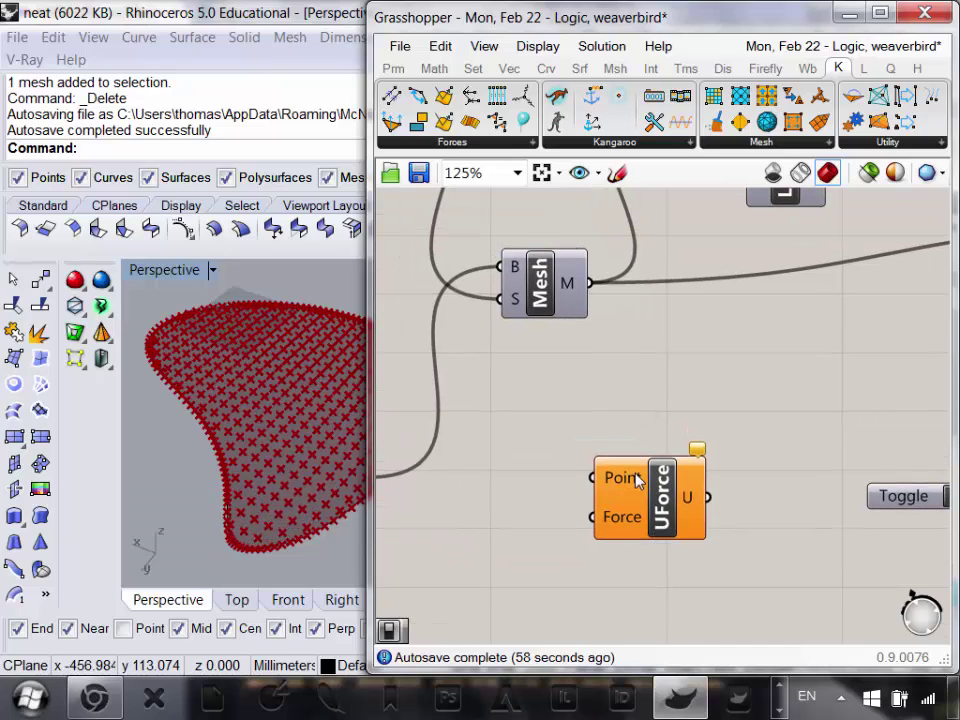
scroll(635, 472, down, 3)
right_drag(619, 497, 648, 533)
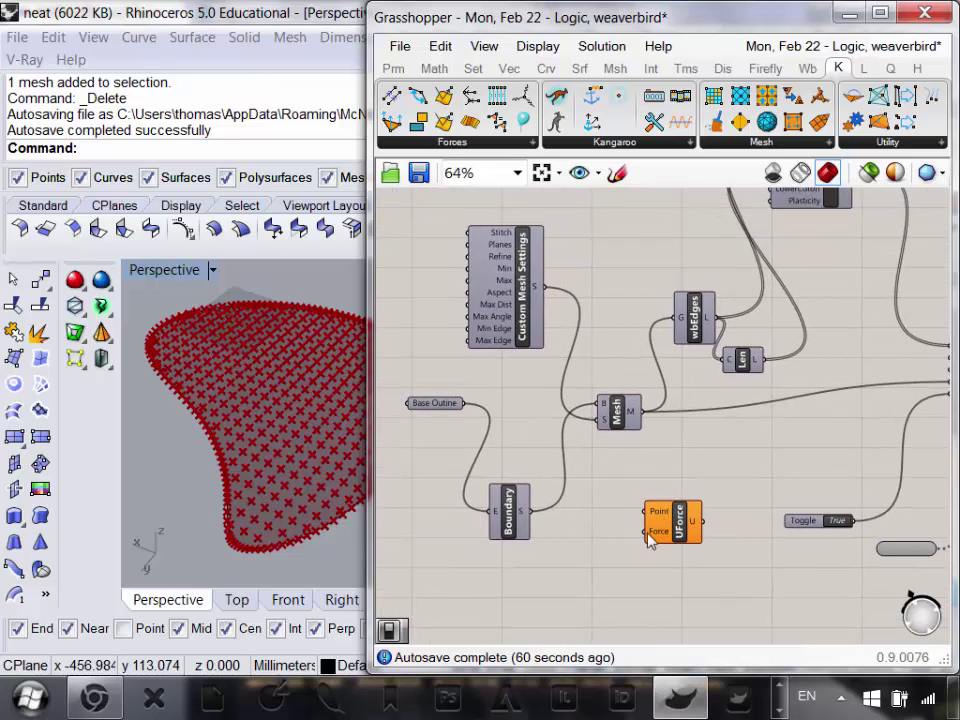
- Turn on the preview of the wbEdges component and inspect its edge lines and the mesh points up close in the Perspective viewport
scroll(279, 508, up, 4)
scroll(625, 355, up, 4)
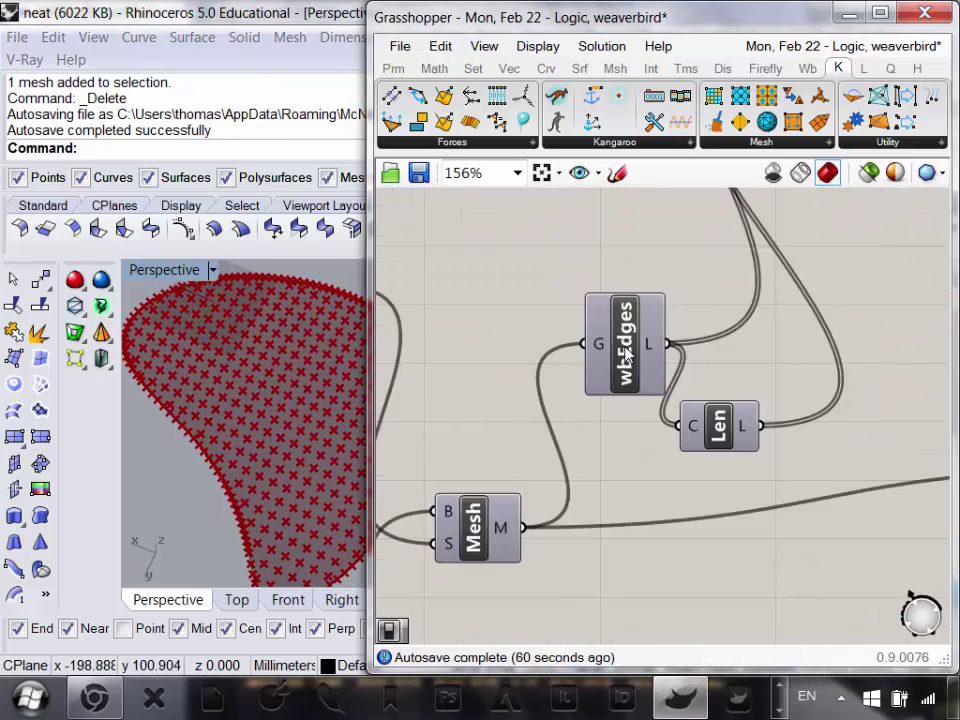
click(625, 355)
right_click(625, 352)
click(662, 391)
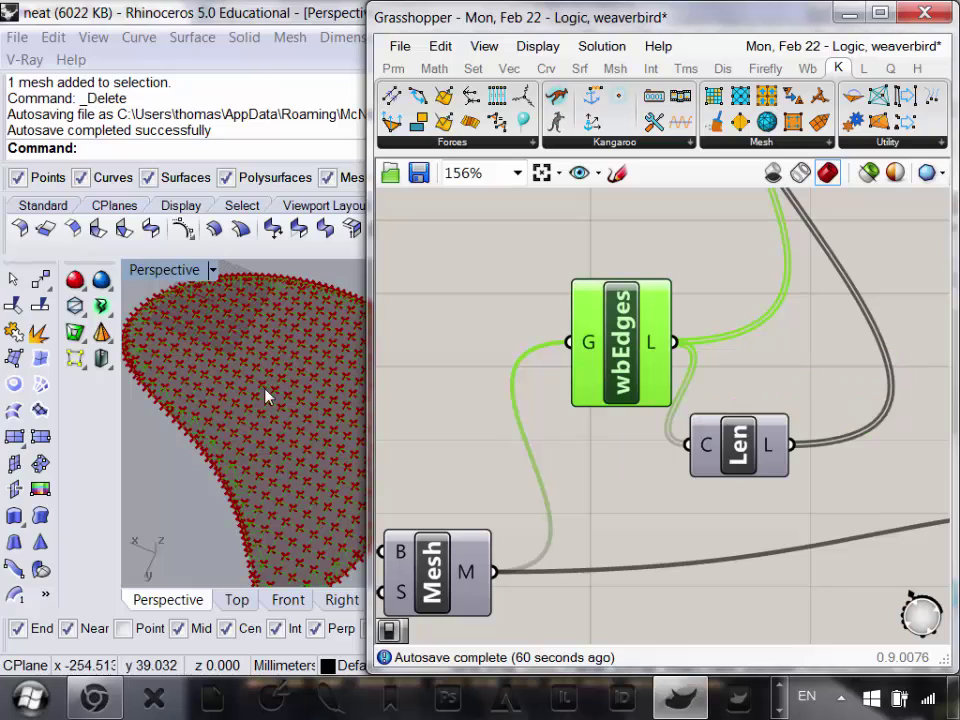
scroll(267, 400, up, 6)
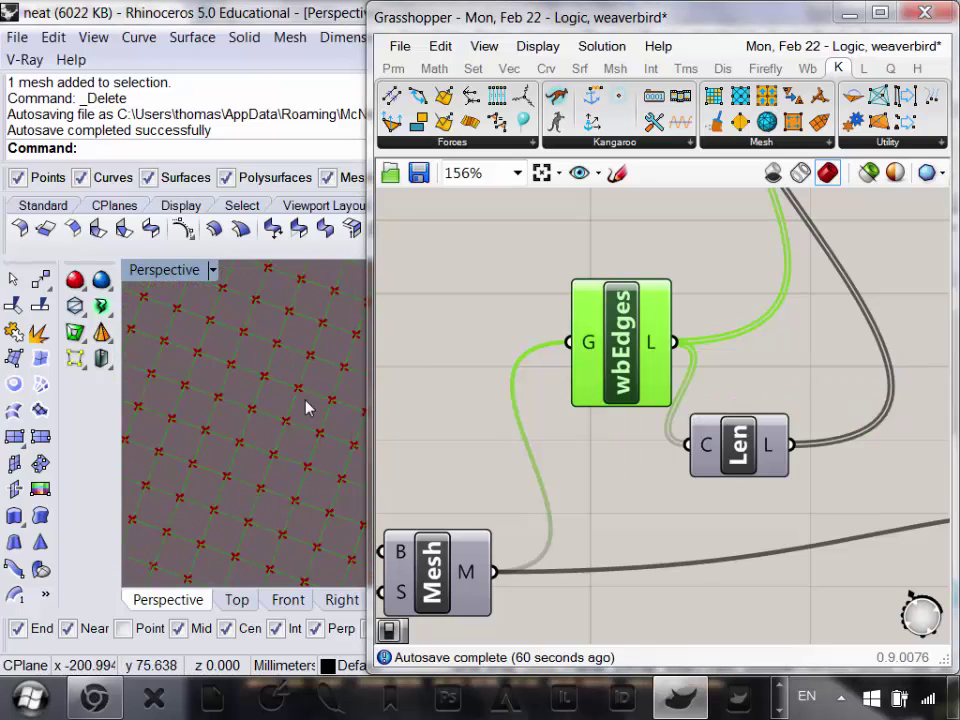
scroll(295, 395, up, 3)
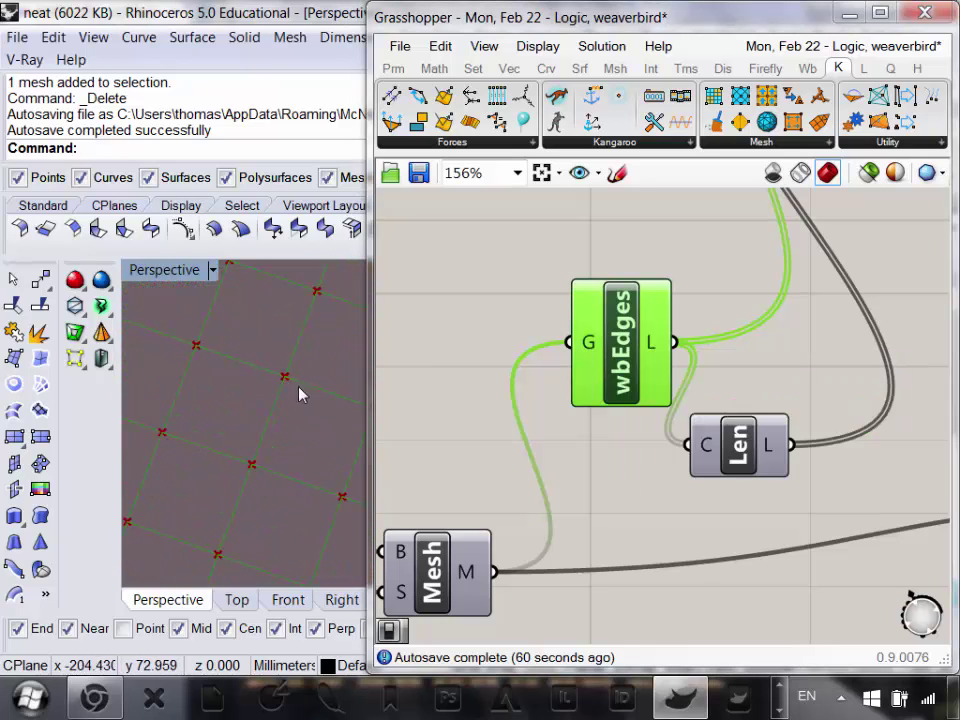
- Move the UForce component farther below the Mesh component to free space on the canvas
right_drag(281, 435, 305, 377)
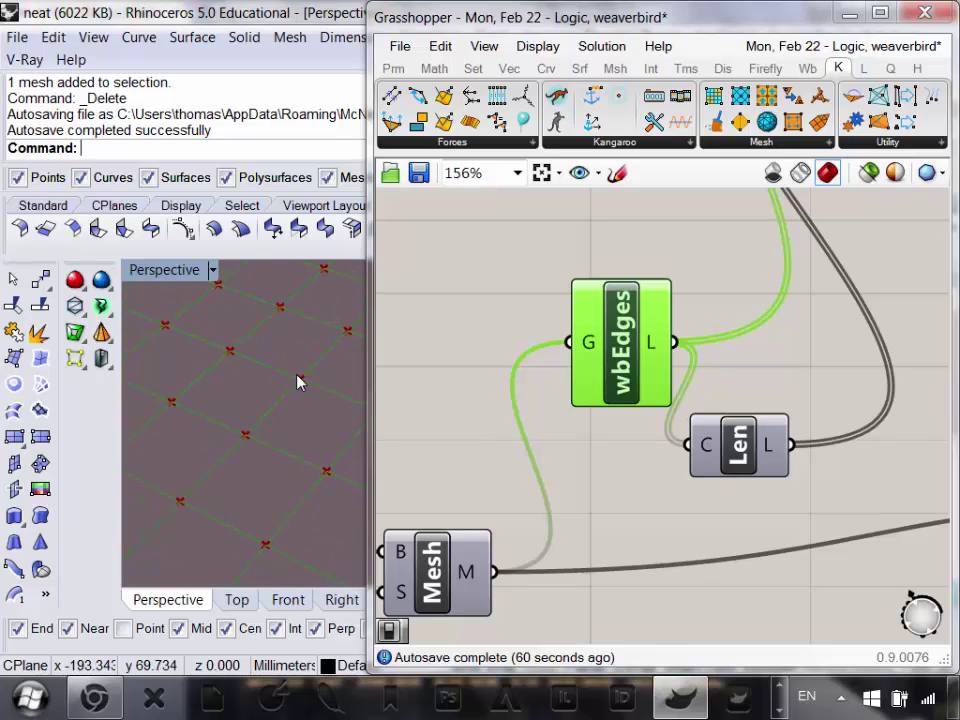
scroll(268, 424, down, 5)
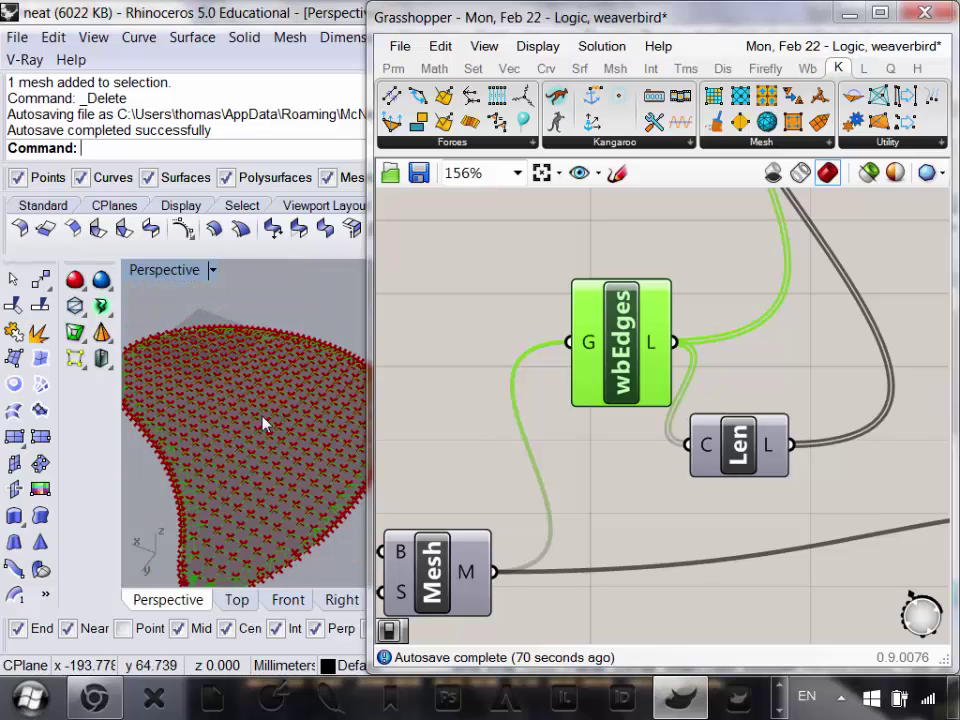
scroll(154, 454, up, 4)
right_drag(204, 488, 293, 479)
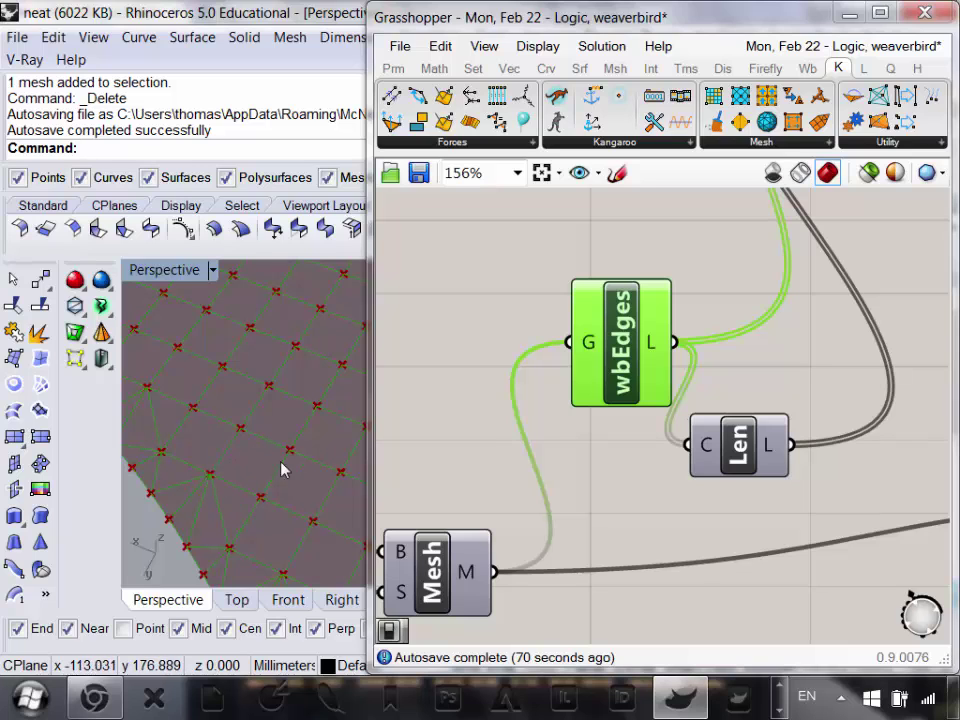
right_drag(649, 456, 628, 364)
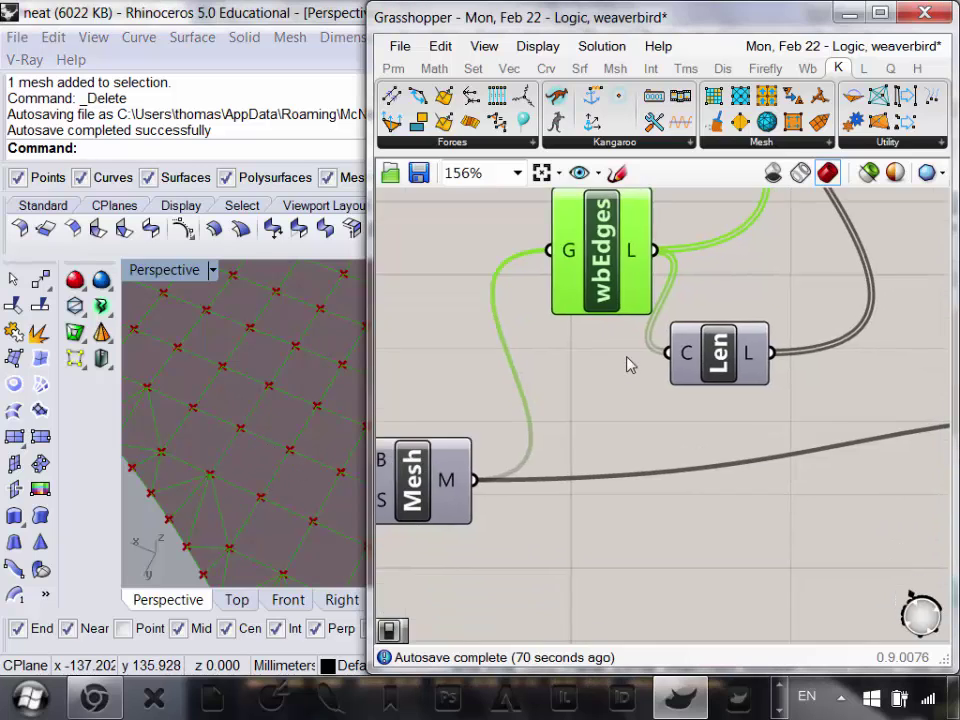
scroll(628, 360, down, 6)
scroll(621, 452, up, 3)
right_drag(608, 437, 642, 474)
click(638, 510)
drag(637, 508, 688, 550)
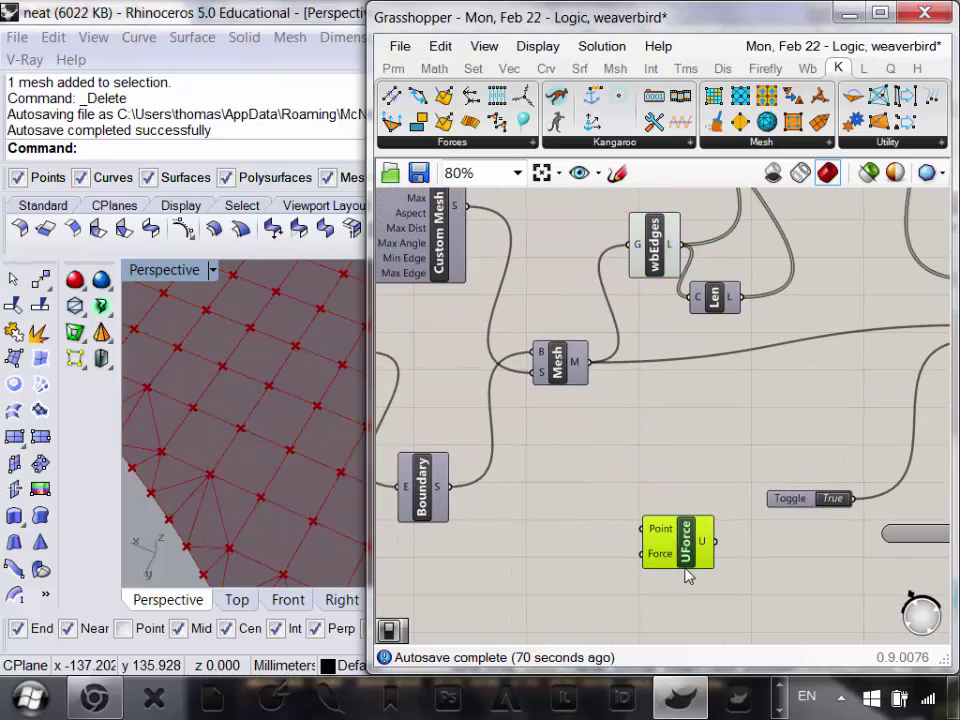
- Place a Weaverbird's Vertices component below the Mesh component and shift the UForce component farther down
right_drag(635, 504, 581, 440)
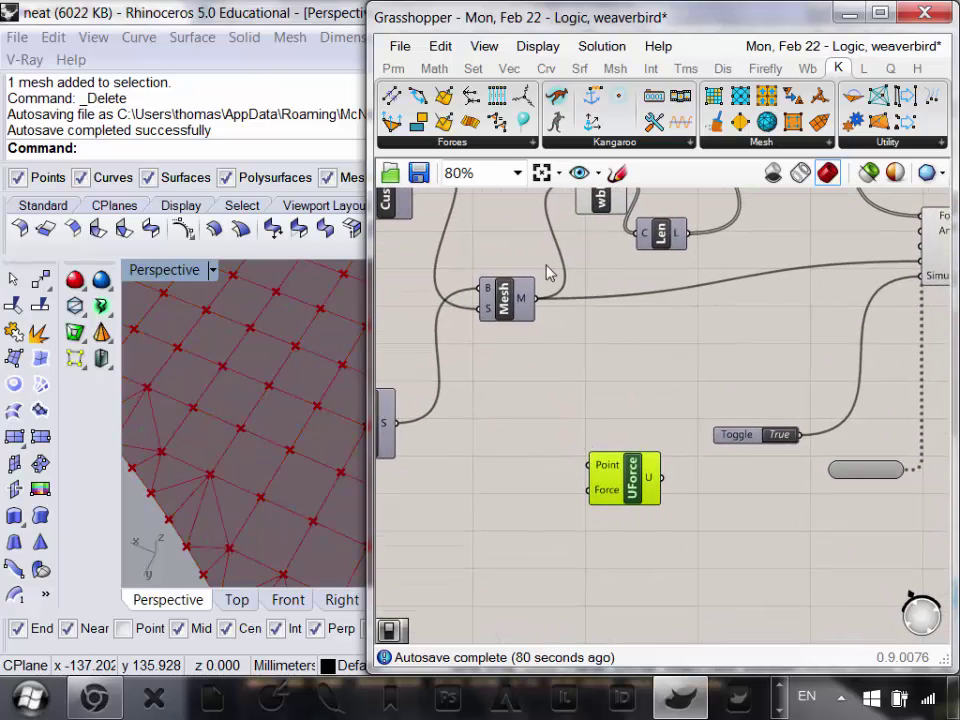
click(812, 68)
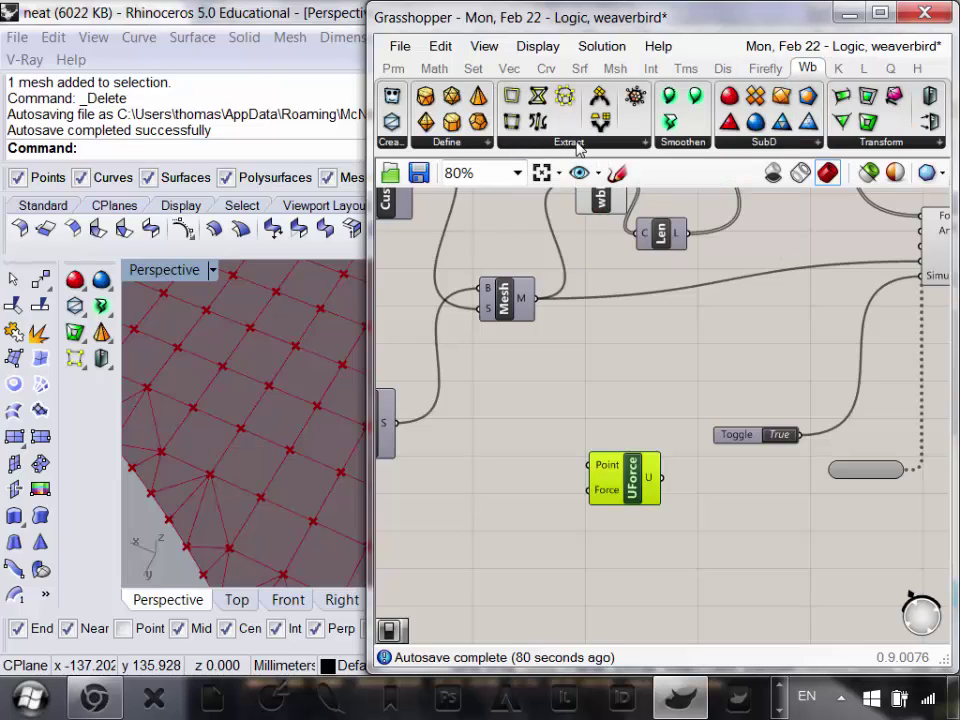
click(577, 146)
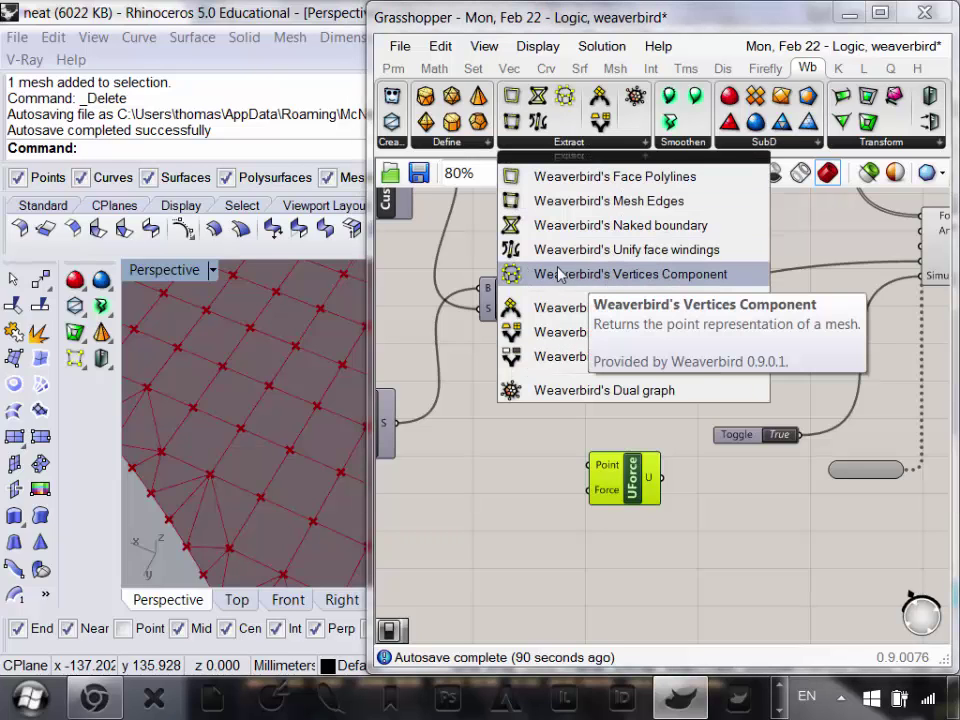
click(660, 280)
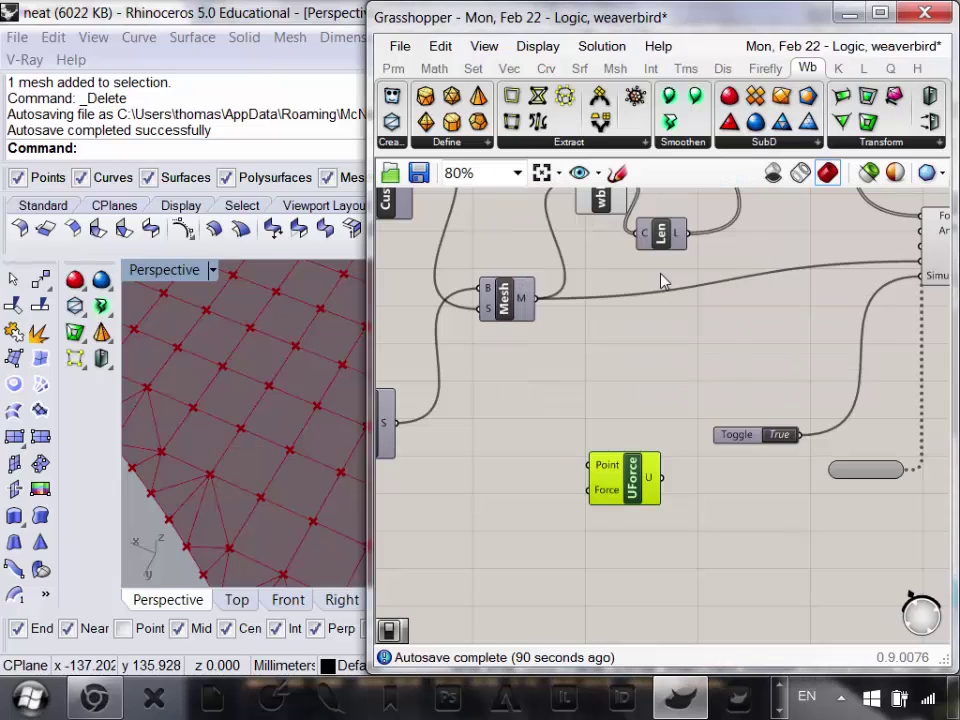
click(597, 391)
drag(610, 492, 640, 572)
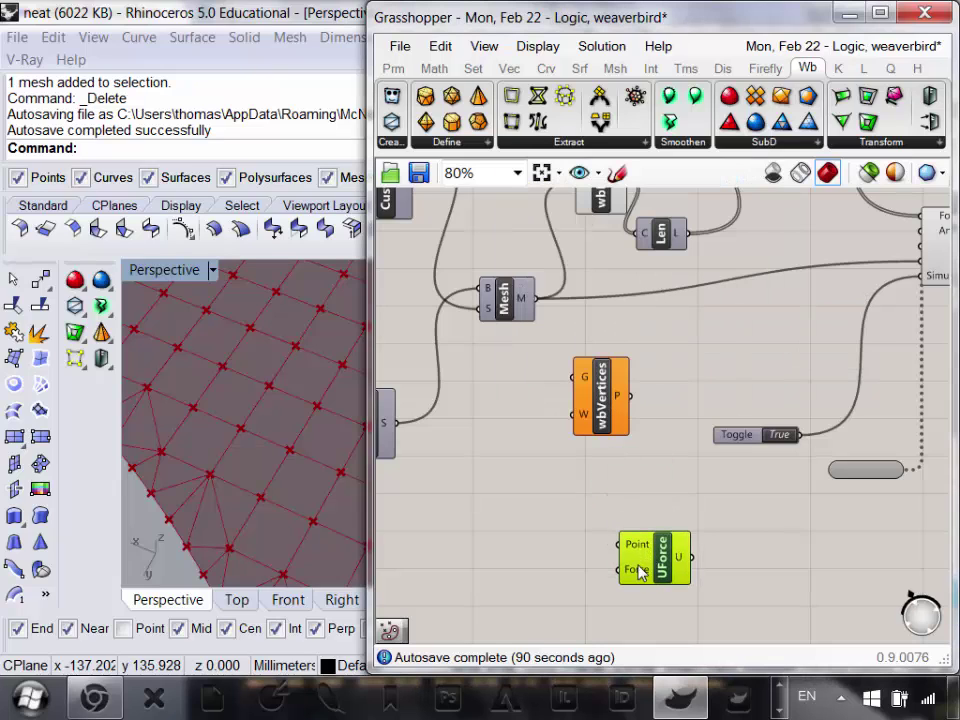
- Connect the Mesh output to the G input of wbVertices and reposition wbVertices above the UForce component
mouse_move(607, 418)
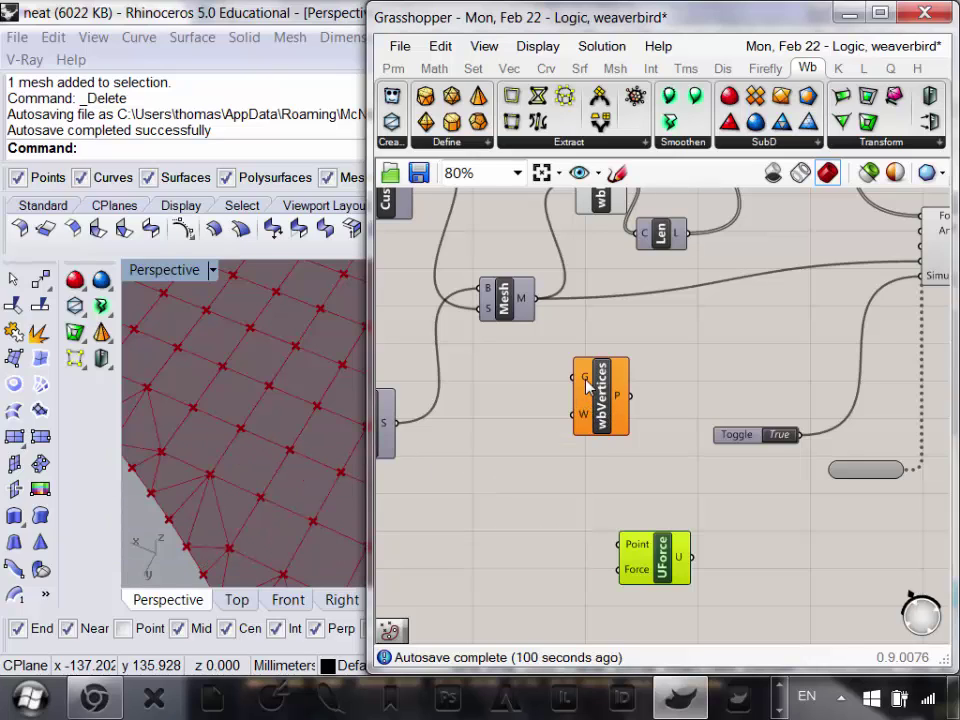
mouse_move(588, 385)
drag(538, 300, 572, 377)
drag(606, 416, 559, 449)
- Check the extracted vertices, then connect the wbVertices P output to the Point input of UForce
mouse_move(574, 445)
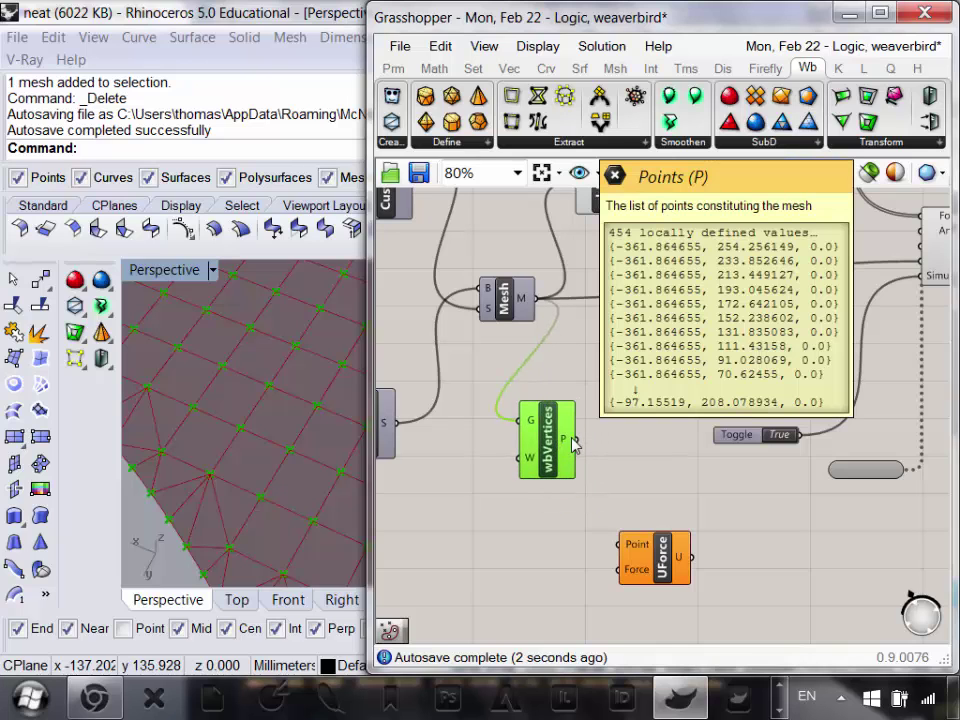
scroll(300, 450, down, 8)
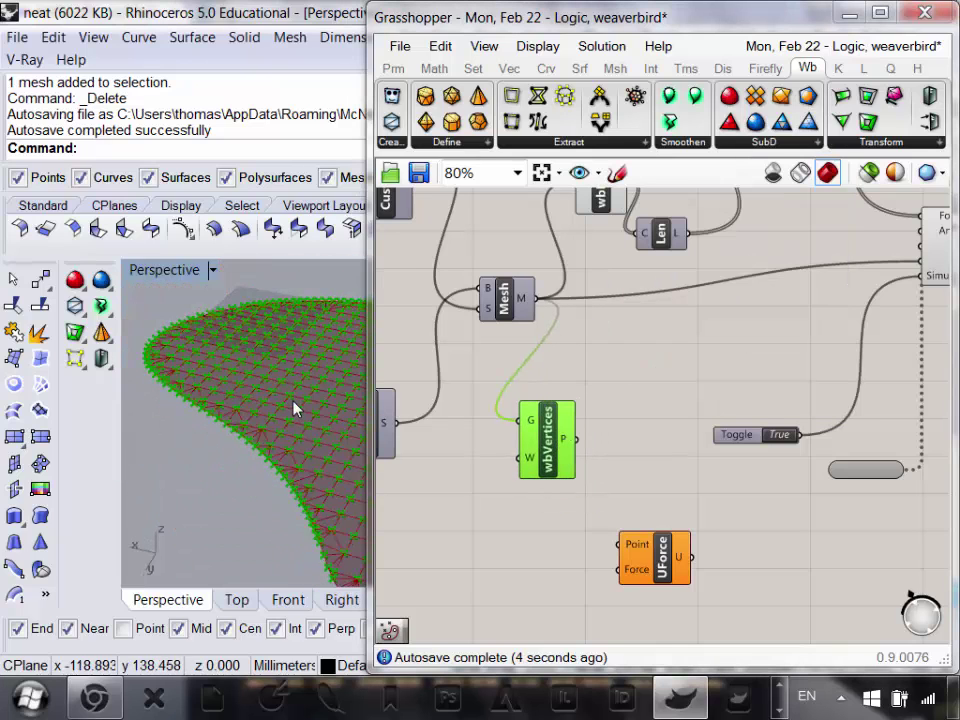
scroll(300, 450, up, 10)
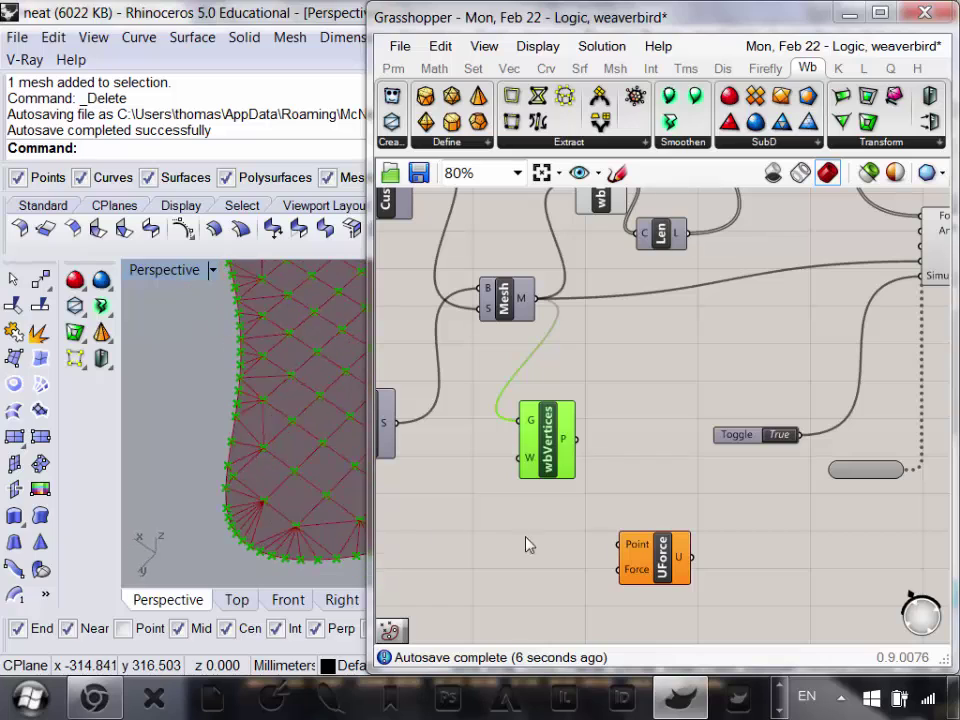
drag(680, 570, 680, 590)
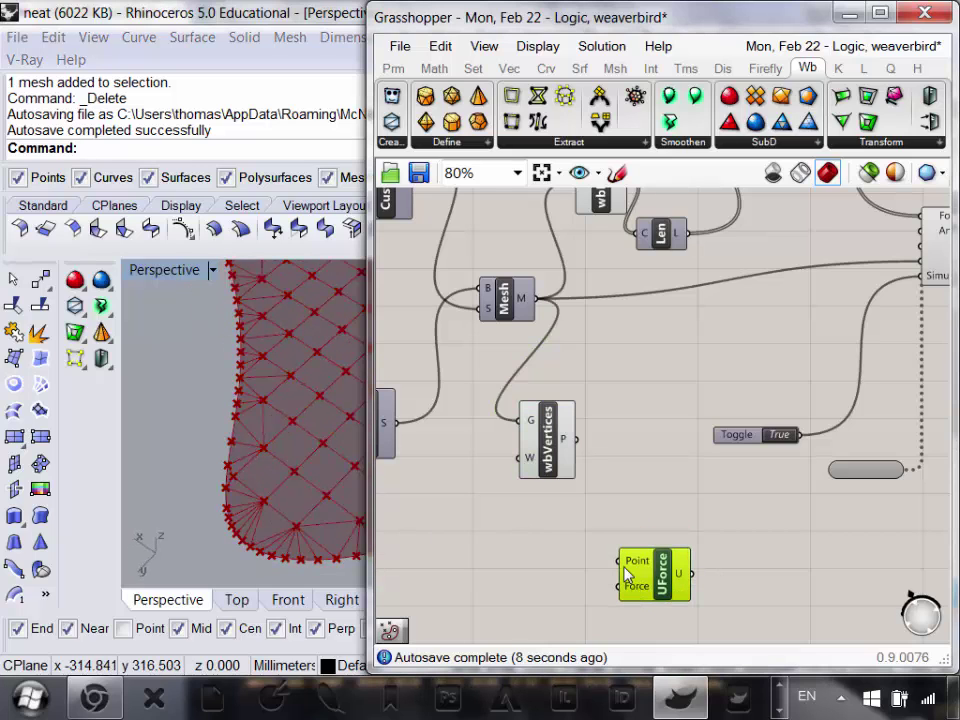
scroll(630, 562, up, 2)
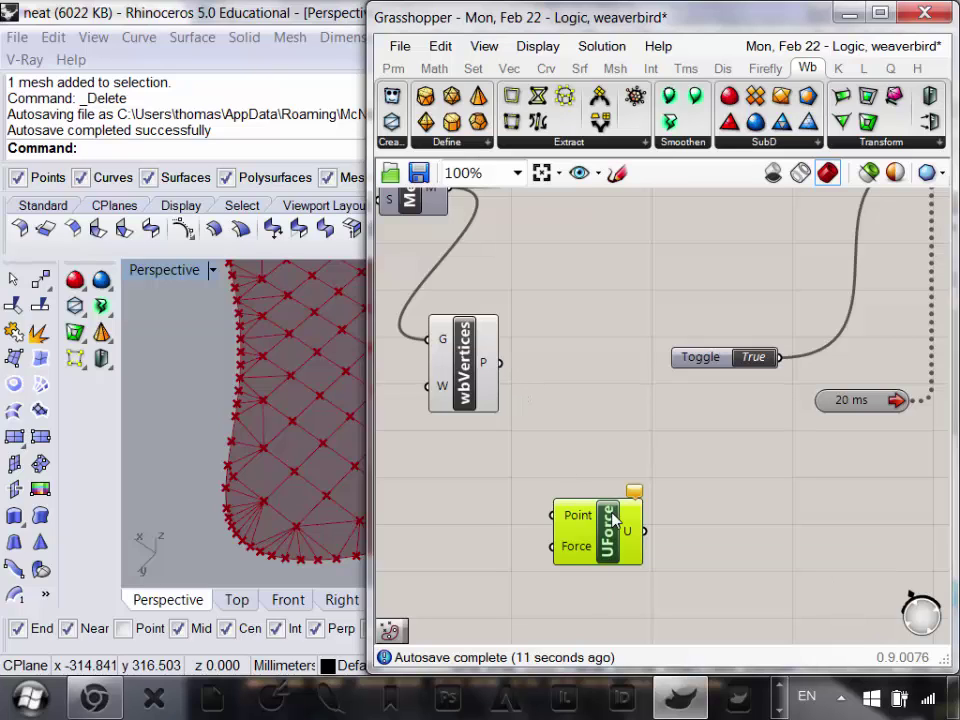
drag(490, 363, 626, 537)
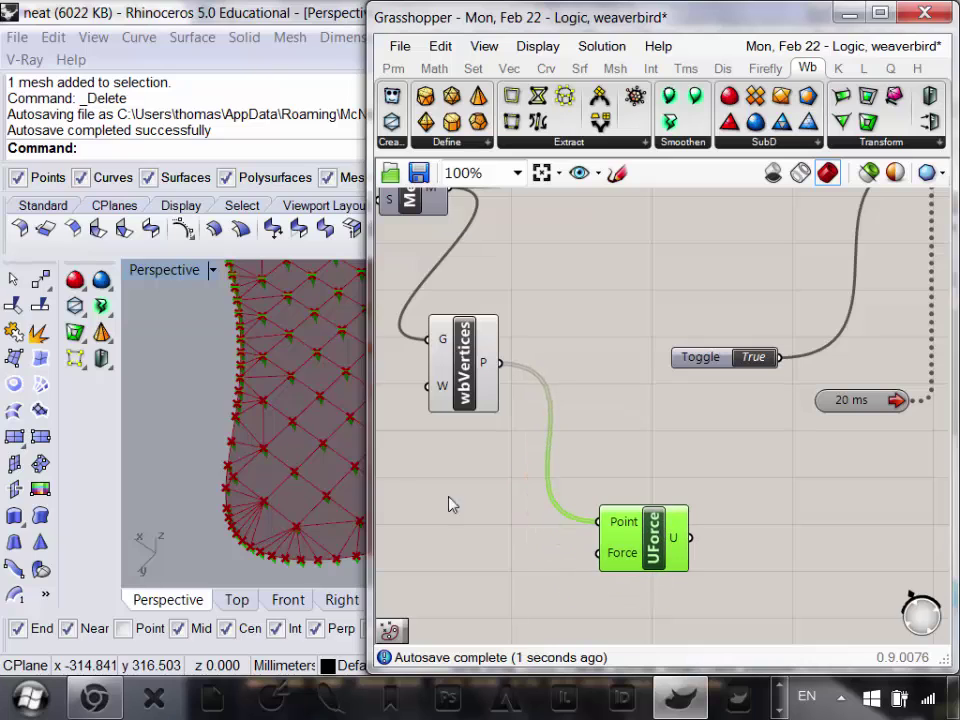
- Inspect the force arrows on the mesh from the side and read the default vector of UForce's Force input
right_drag(345, 388, 208, 418)
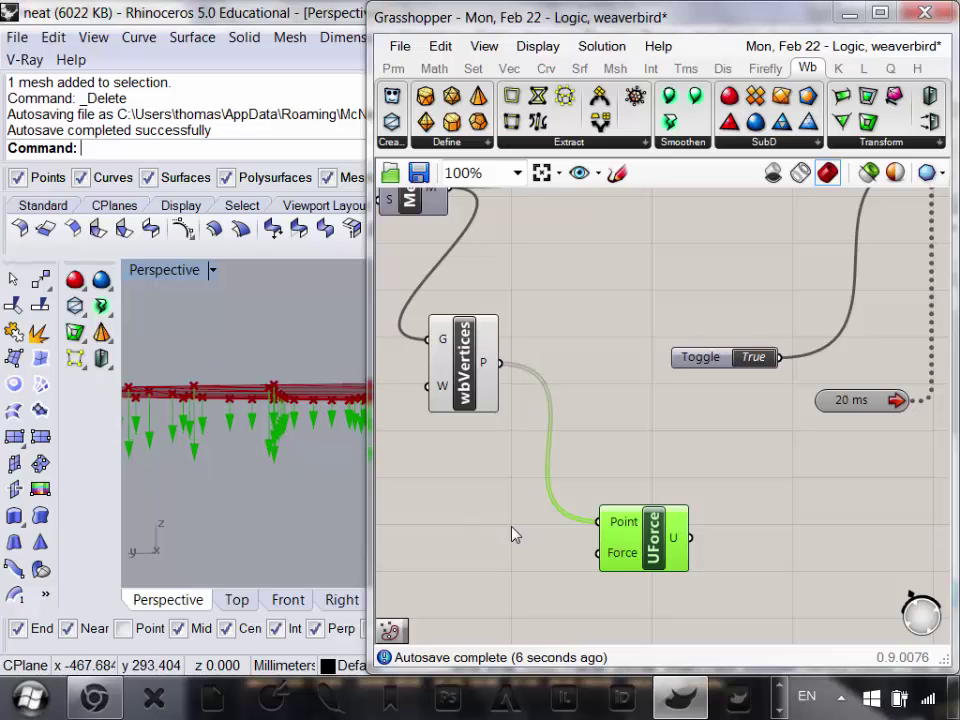
mouse_move(626, 563)
right_drag(626, 563, 626, 493)
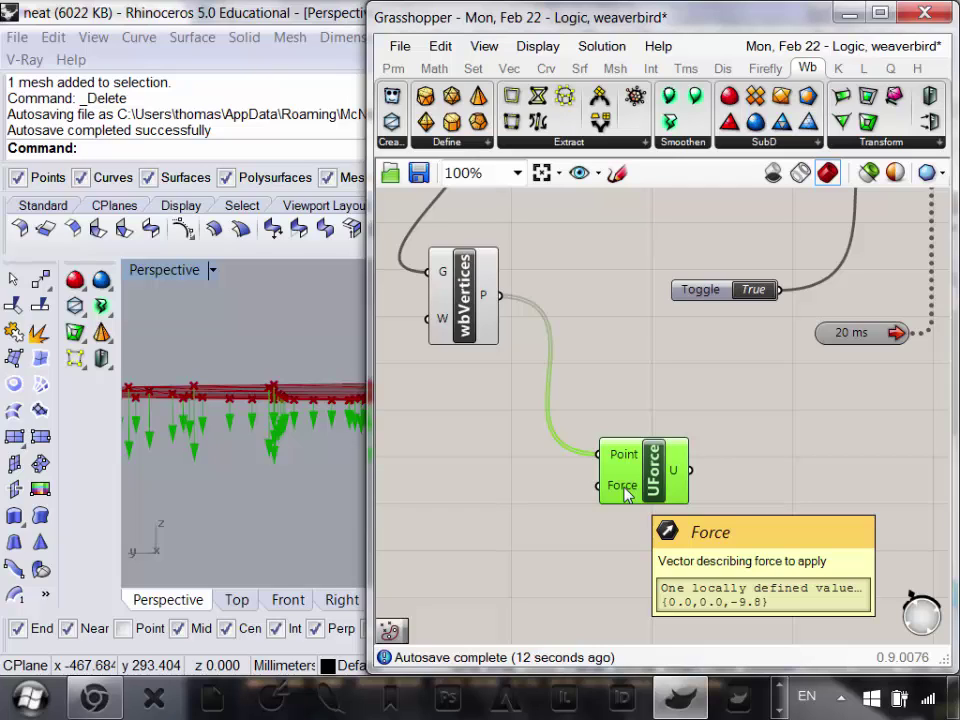
scroll(626, 493, down, 2)
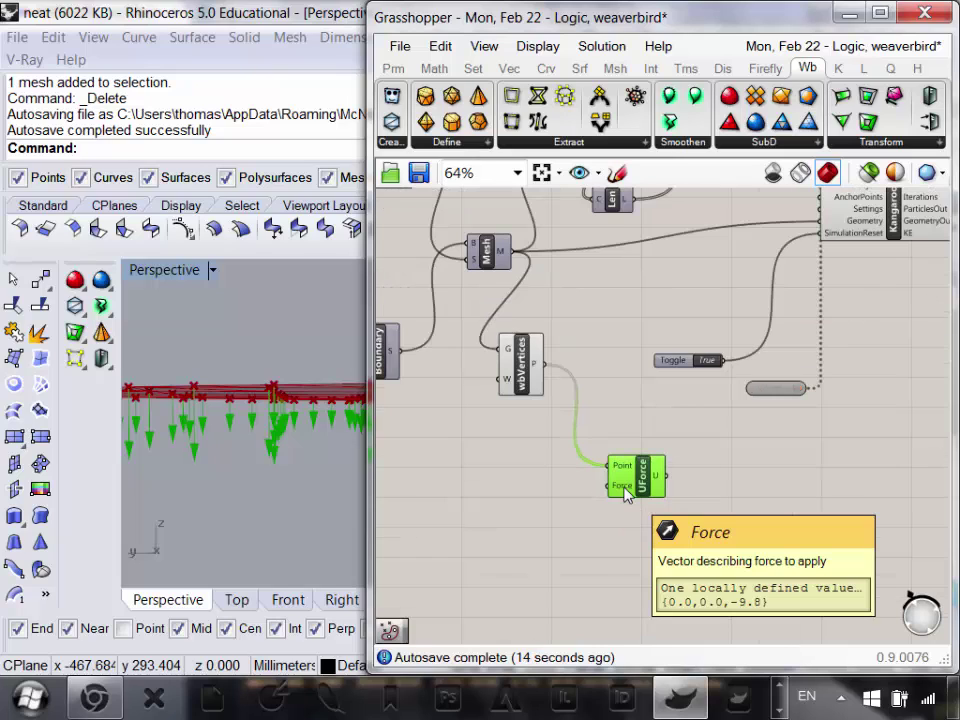
right_drag(600, 519, 661, 514)
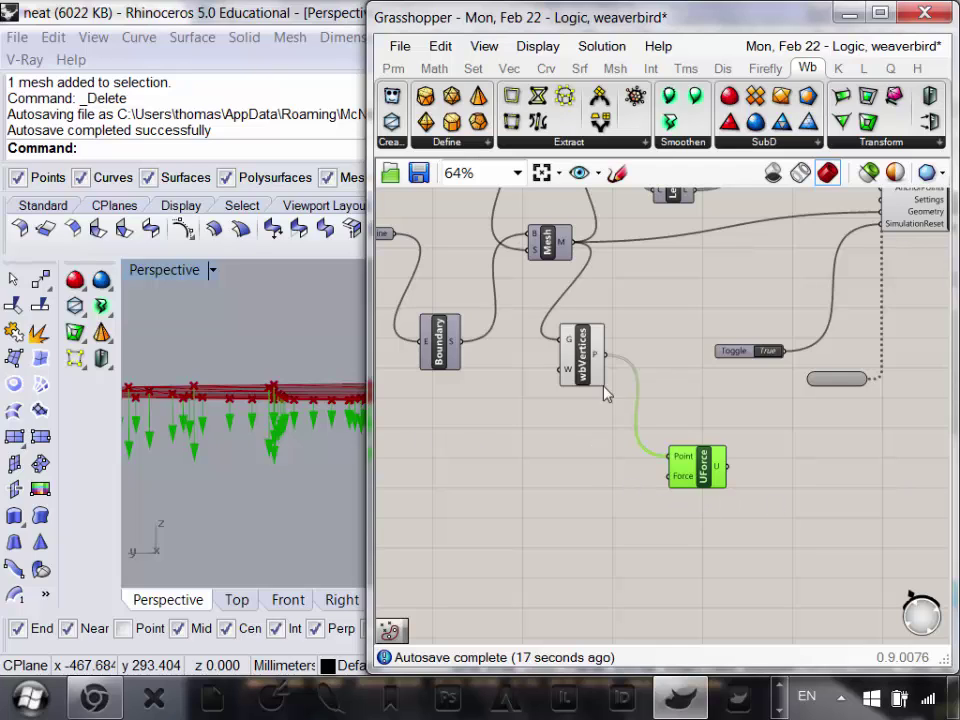
right_drag(317, 456, 323, 461)
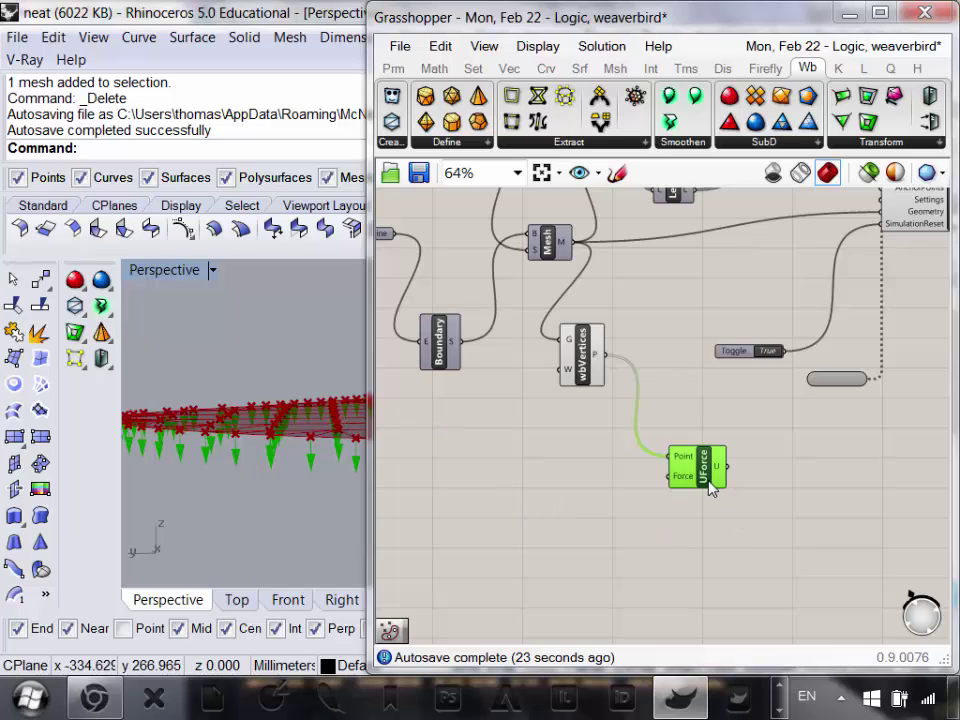
- Move UForce lower and add its U output to Kangaroo's Force objects input, keeping the existing spring connection
drag(709, 476, 670, 523)
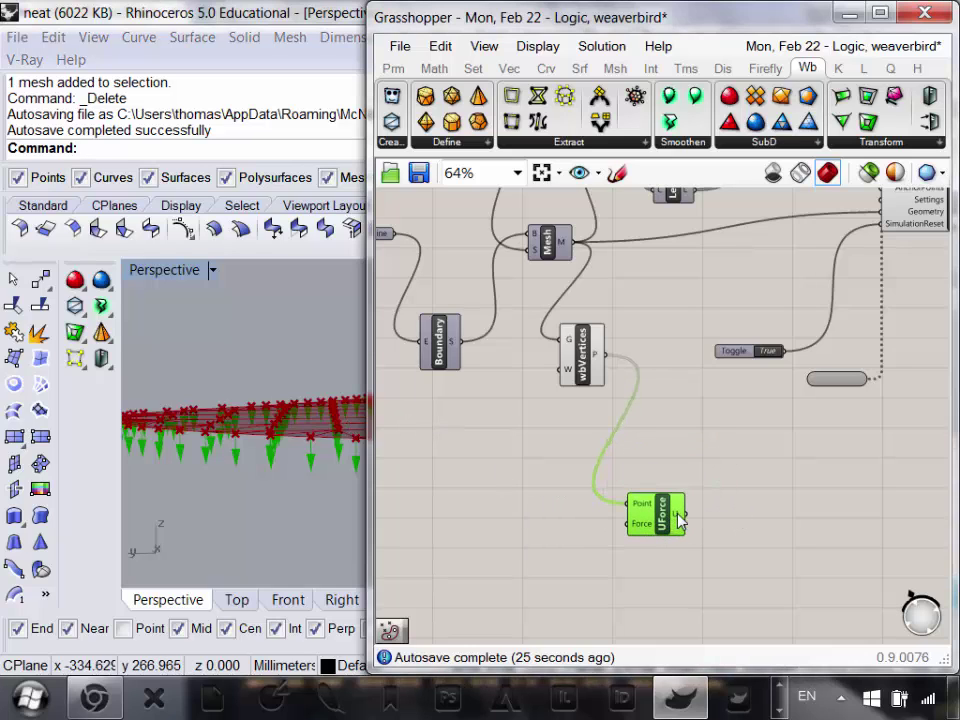
mouse_move(679, 518)
scroll(675, 515, down, 2)
right_drag(675, 515, 617, 549)
scroll(618, 549, up, 2)
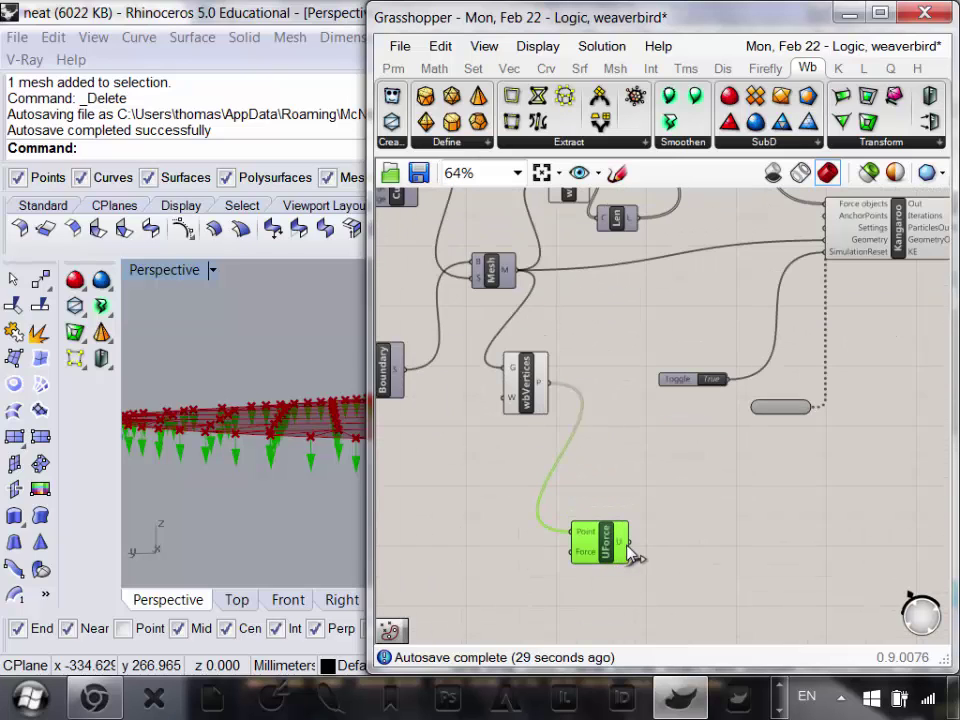
scroll(622, 541, down, 1)
scroll(618, 543, up, 3)
scroll(612, 565, down, 2)
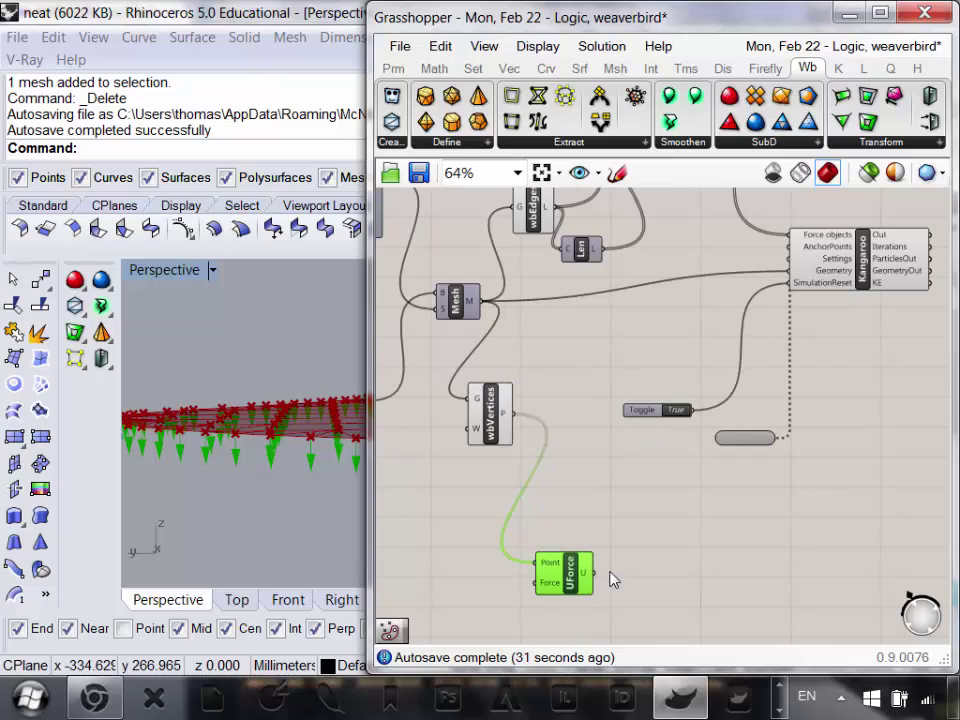
drag(596, 573, 796, 234)
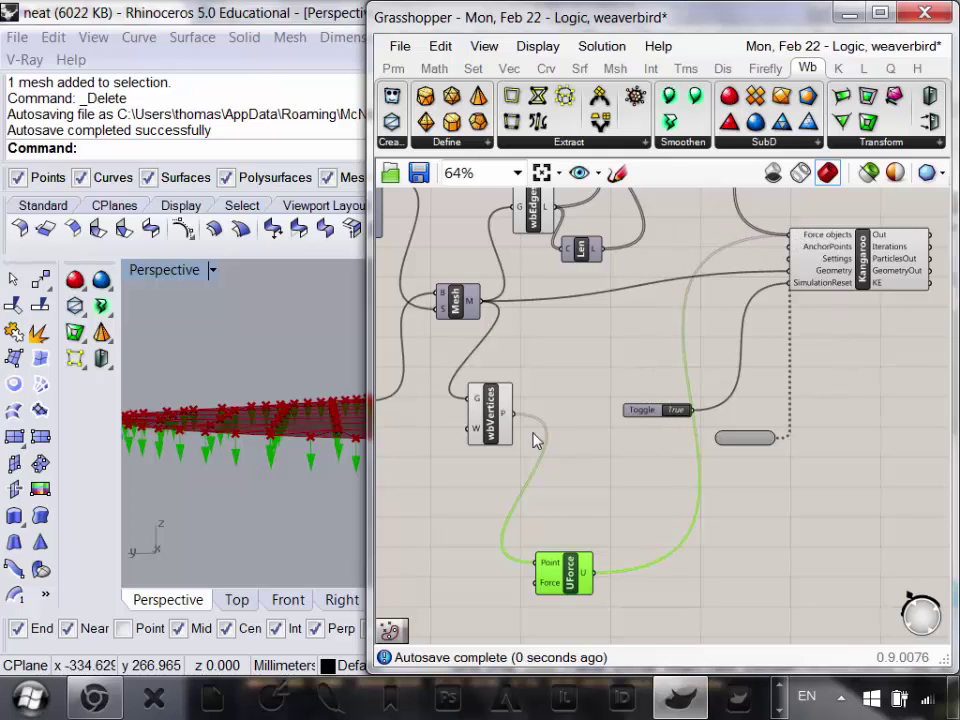
- Flatten the Force objects input of the Kangaroo component
right_drag(814, 435, 754, 450)
right_drag(731, 354, 752, 400)
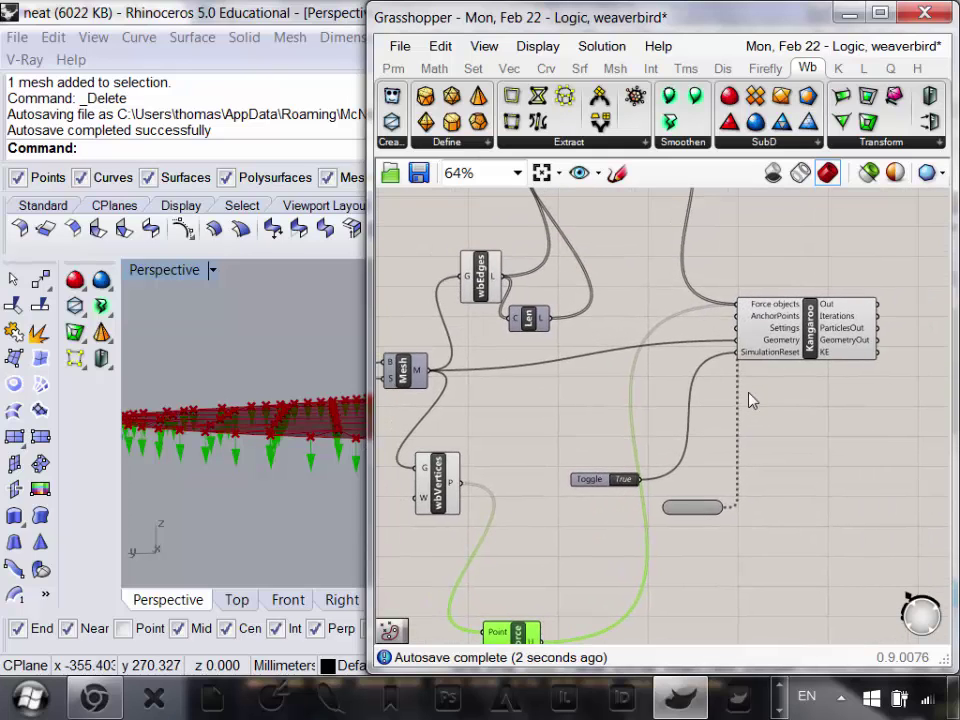
scroll(785, 305, up, 5)
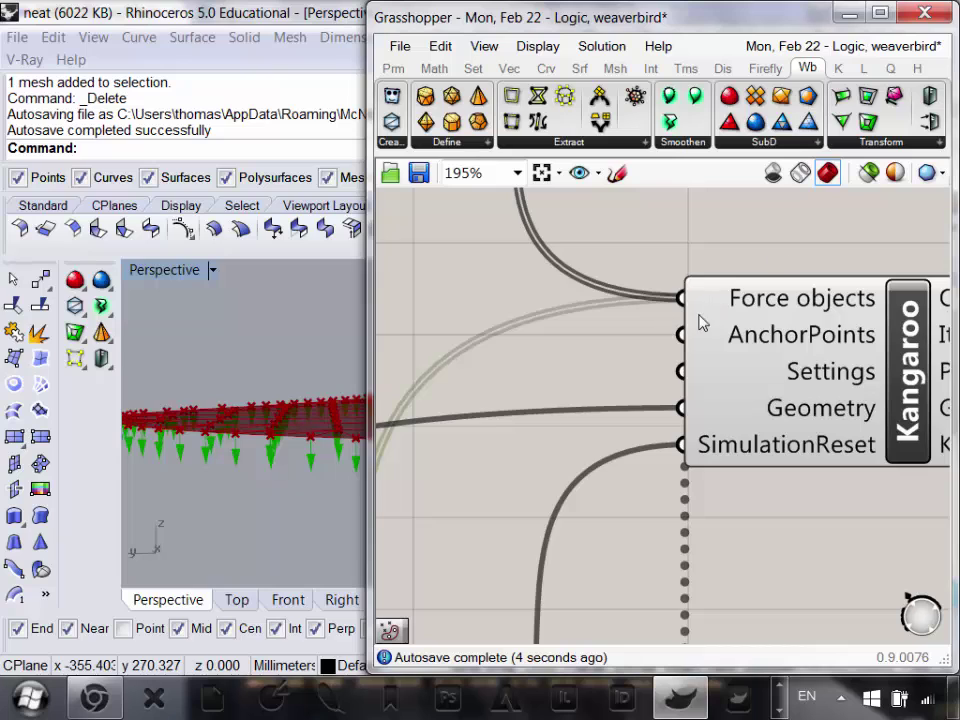
scroll(710, 310, down, 4)
scroll(725, 308, up, 3)
right_click(718, 305)
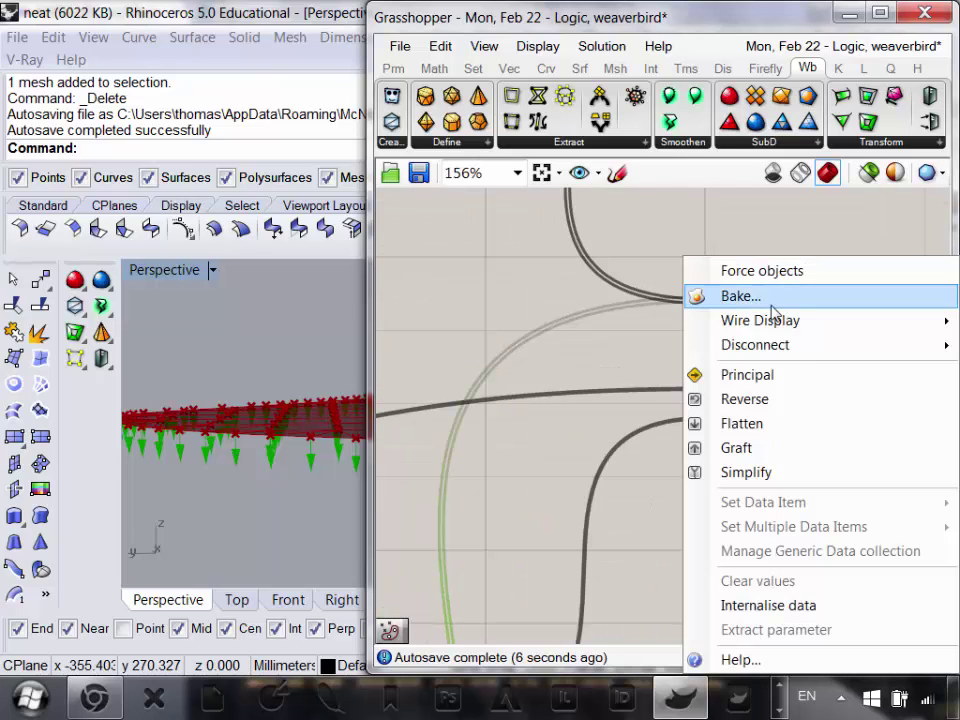
click(744, 425)
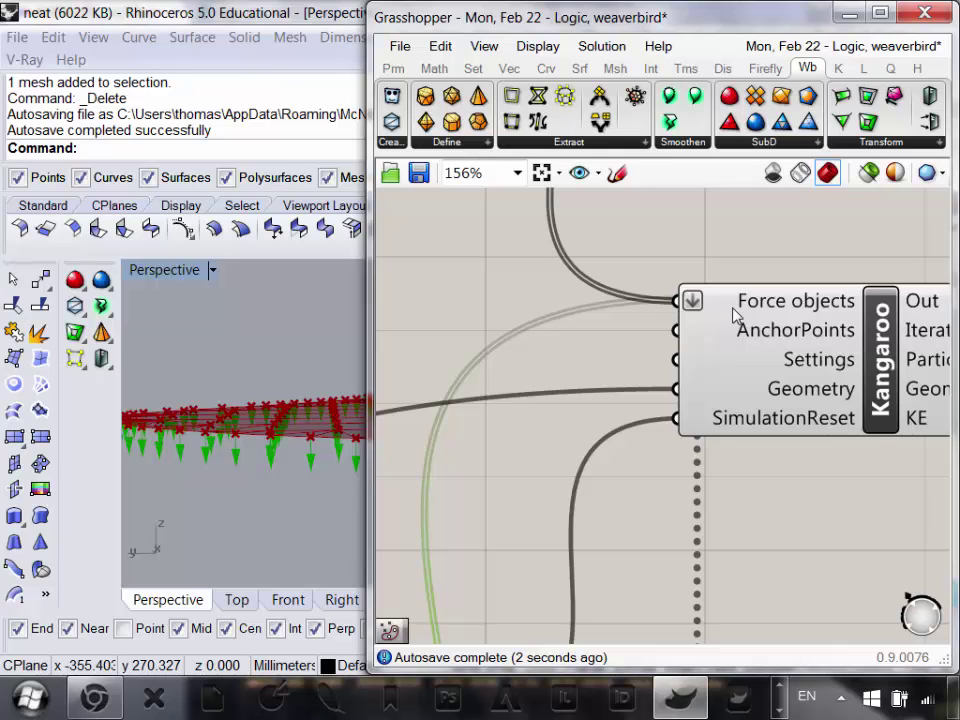
- Review the force arrows across the mesh and turn off the preview of the wbVertices component
scroll(700, 300, down, 5)
scroll(250, 448, up, 3)
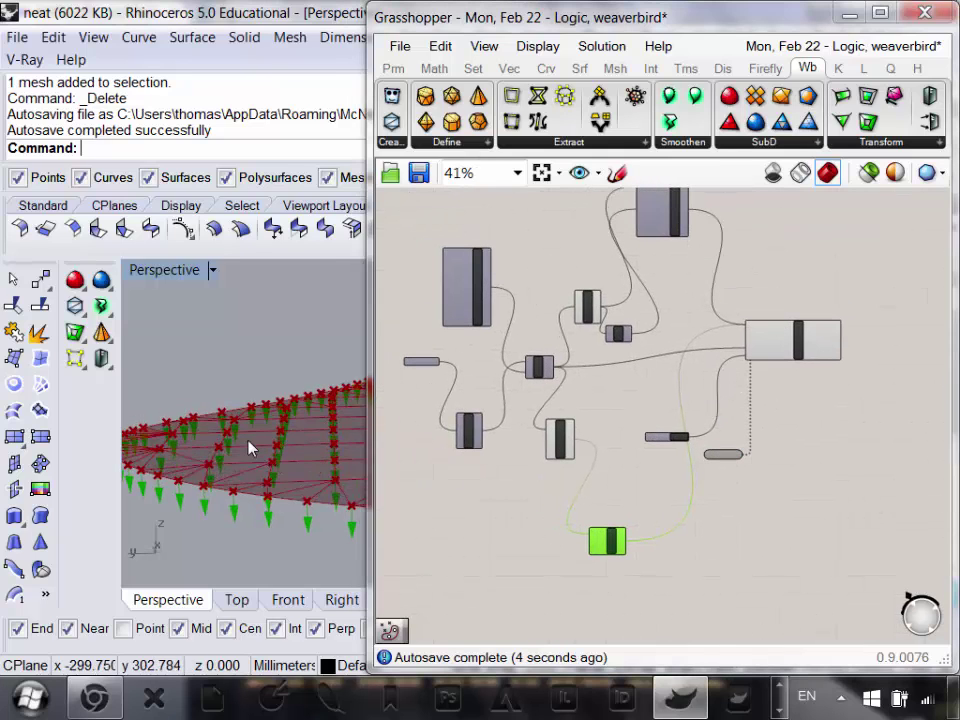
scroll(265, 446, down, 10)
right_drag(636, 451, 701, 480)
right_drag(262, 425, 317, 456)
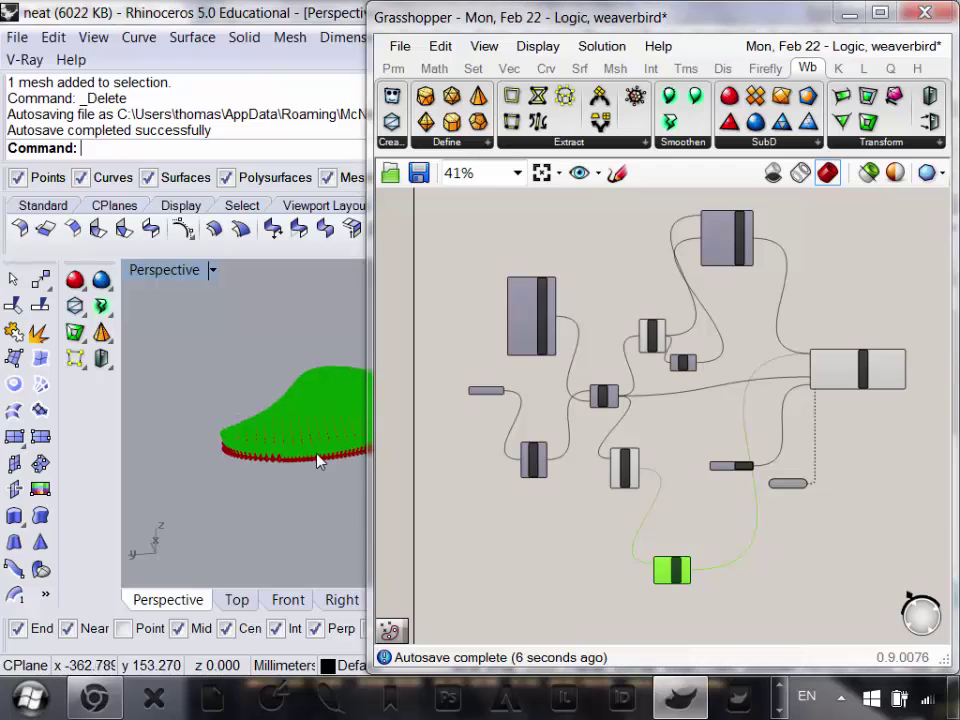
scroll(320, 459, up, 3)
drag(677, 608, 606, 444)
right_click(670, 548)
click(645, 510)
scroll(640, 512, up, 3)
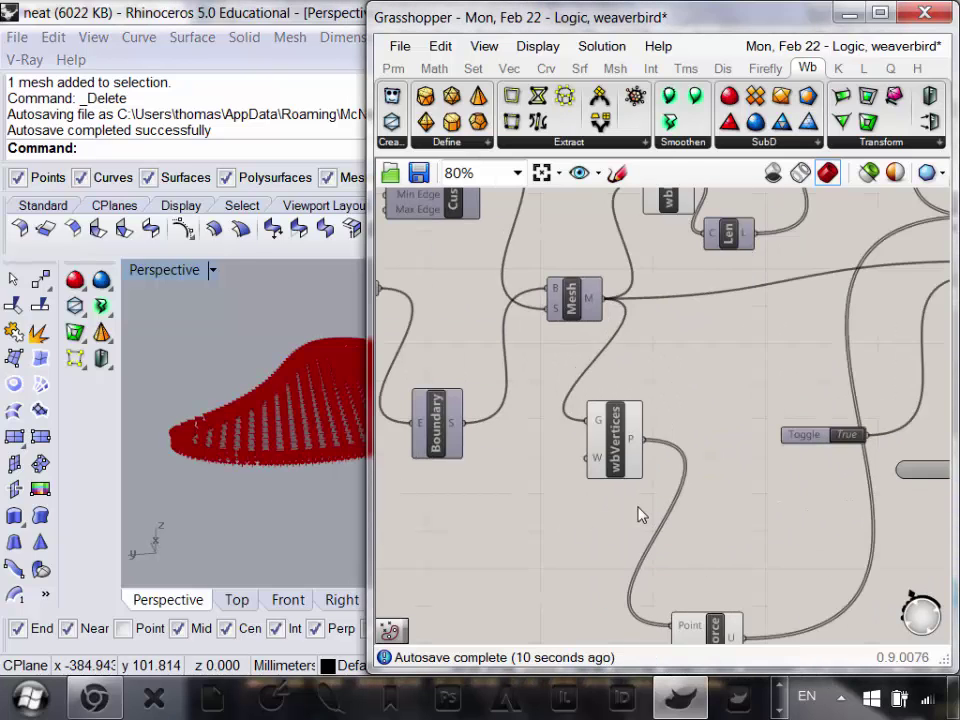
click(615, 440)
right_click(671, 349)
click(754, 326)
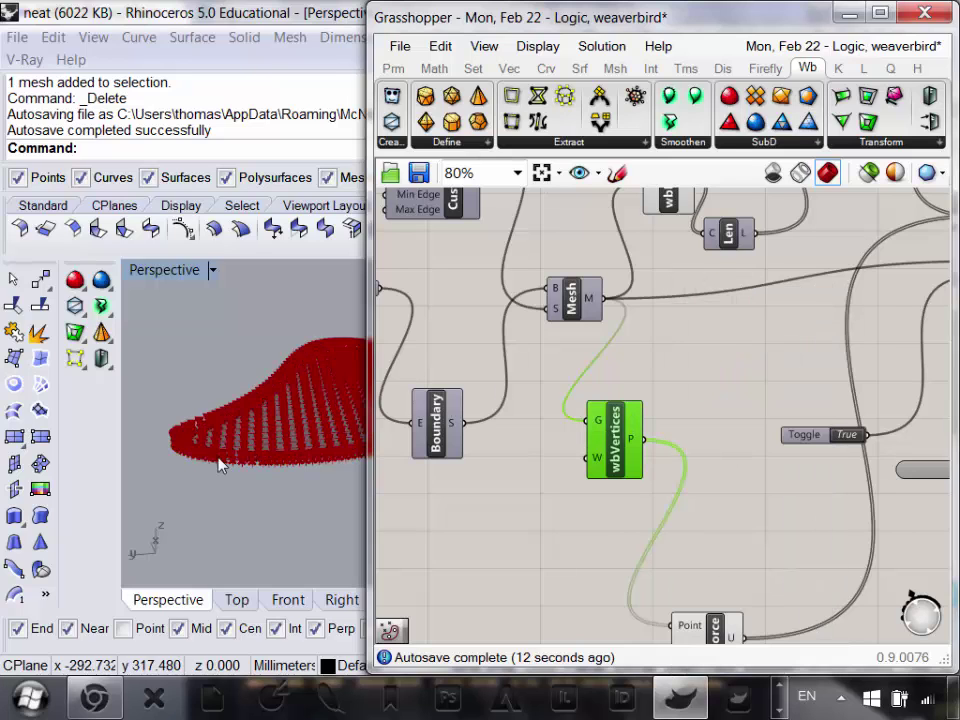
- Select UForce, narrow the Grasshopper window to enlarge the Rhino viewport, and start the simulation by setting the Toggle to False
scroll(296, 519, up, 5)
click(728, 636)
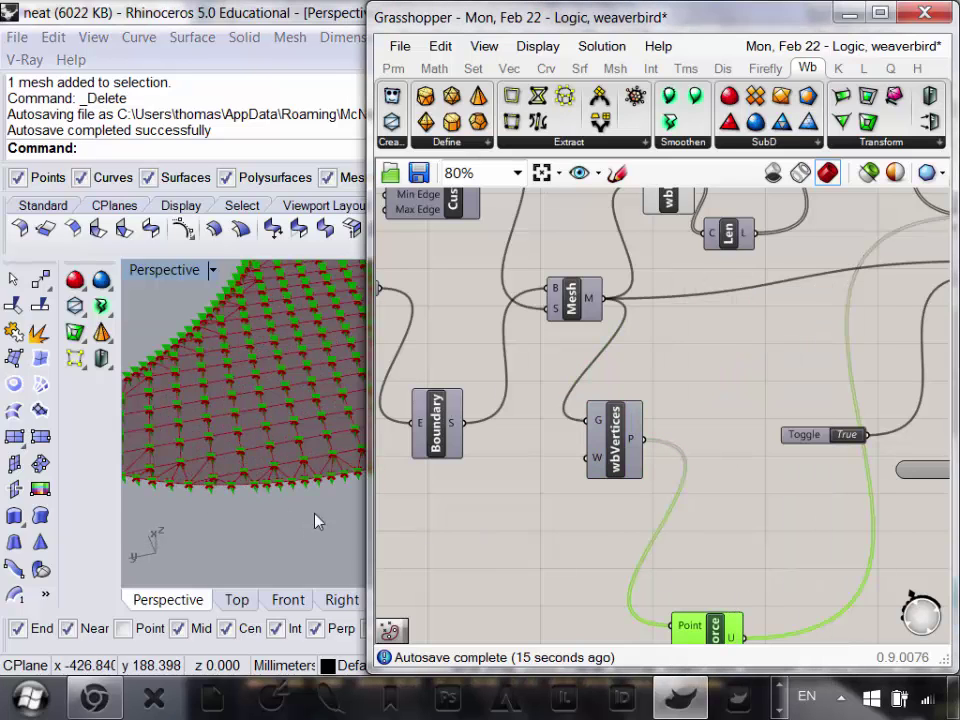
right_drag(262, 502, 260, 456)
right_drag(864, 476, 812, 501)
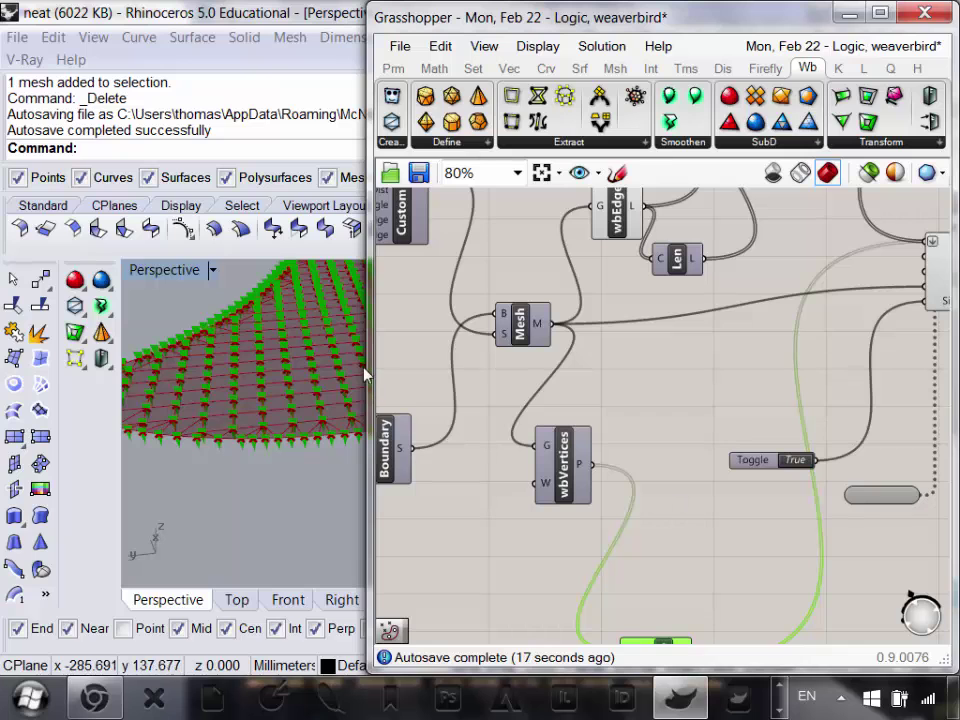
drag(371, 376, 652, 392)
right_drag(860, 554, 679, 529)
click(898, 438)
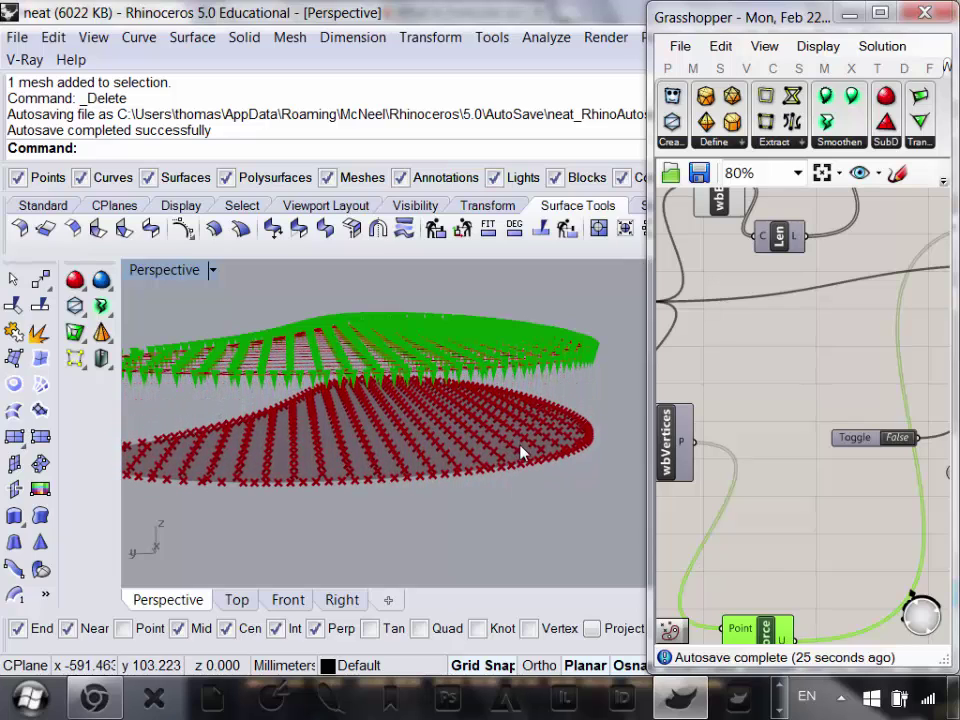
- Compare the moving simulated mesh with the original force arrows from the side, and reset the simulation by setting the Toggle to True
right_drag(521, 449, 517, 477)
scroll(530, 484, down, 8)
scroll(532, 484, up, 5)
scroll(430, 430, up, 5)
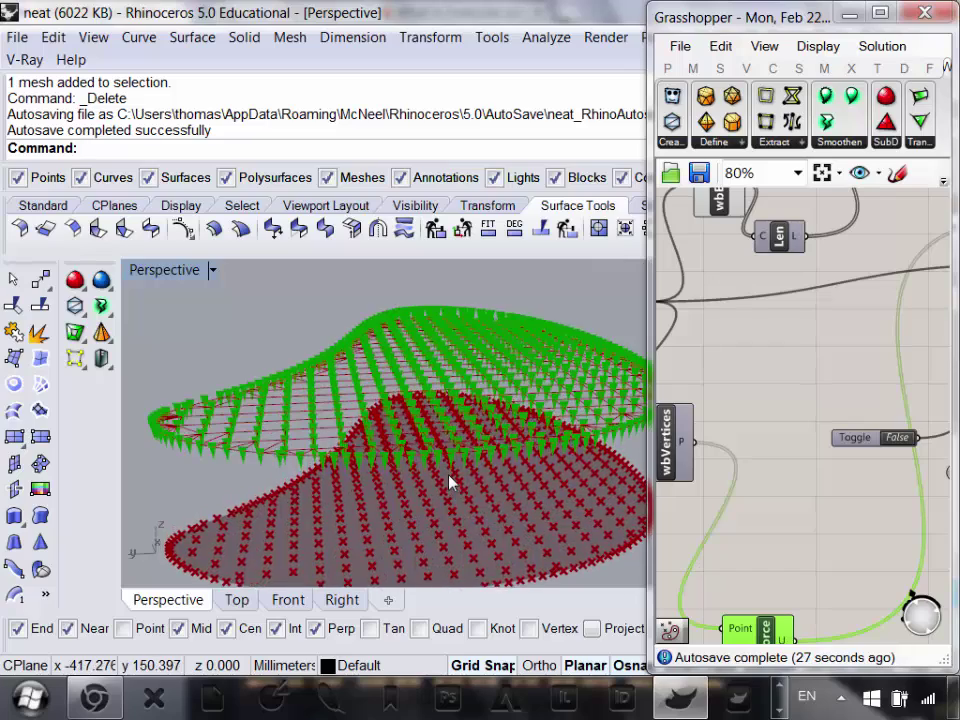
right_drag(450, 478, 475, 399)
scroll(503, 403, down, 5)
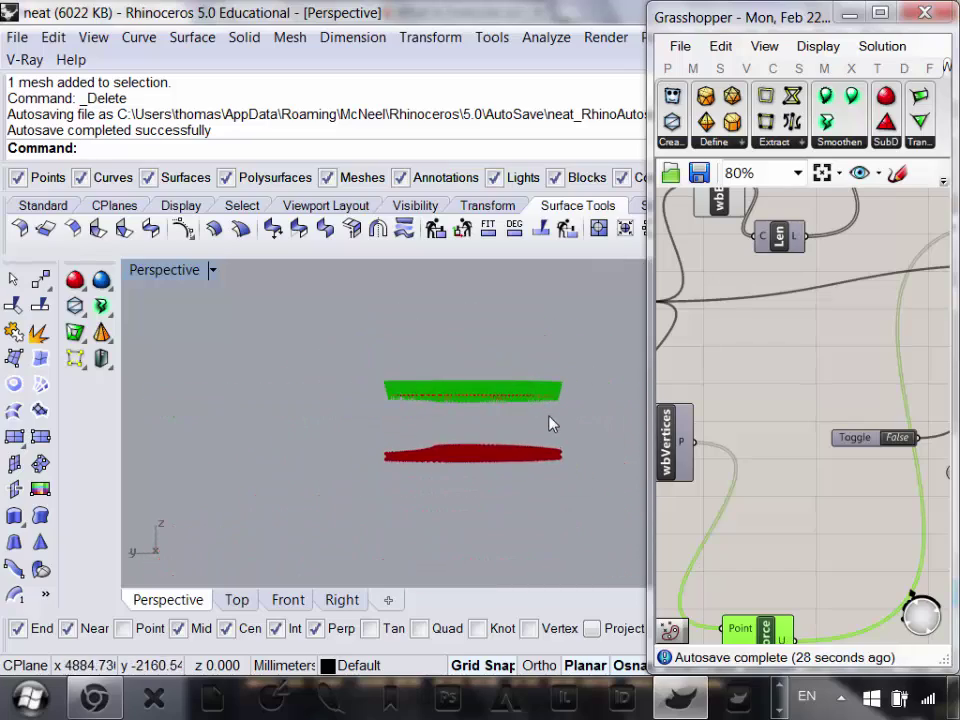
right_drag(546, 450, 536, 414)
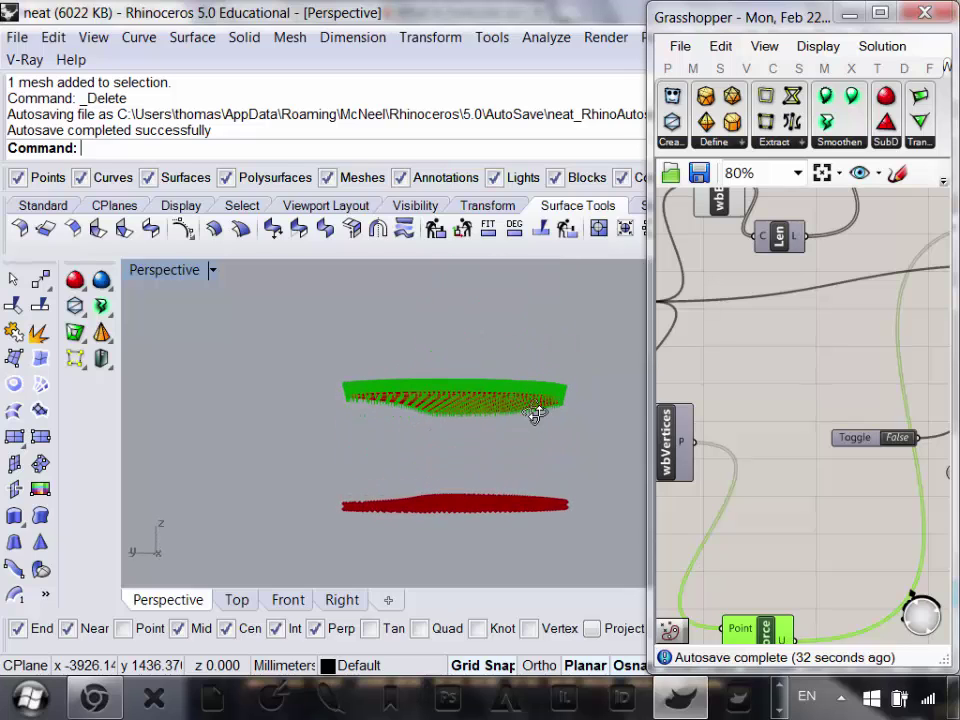
right_drag(755, 494, 754, 444)
scroll(819, 403, down, 4)
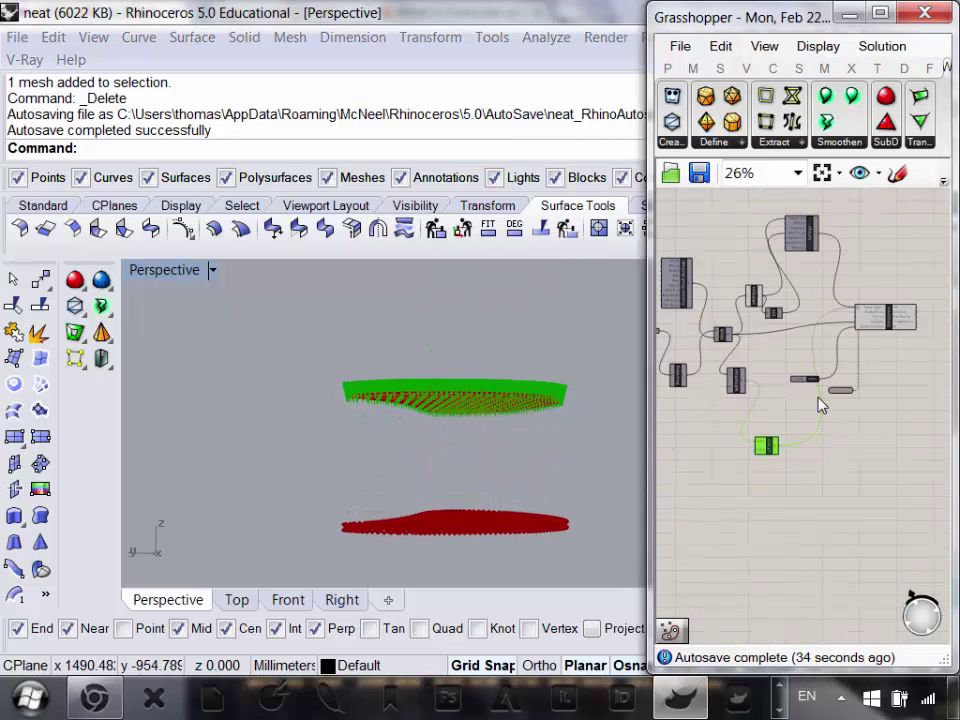
scroll(789, 418, up, 2)
scroll(826, 395, up, 3)
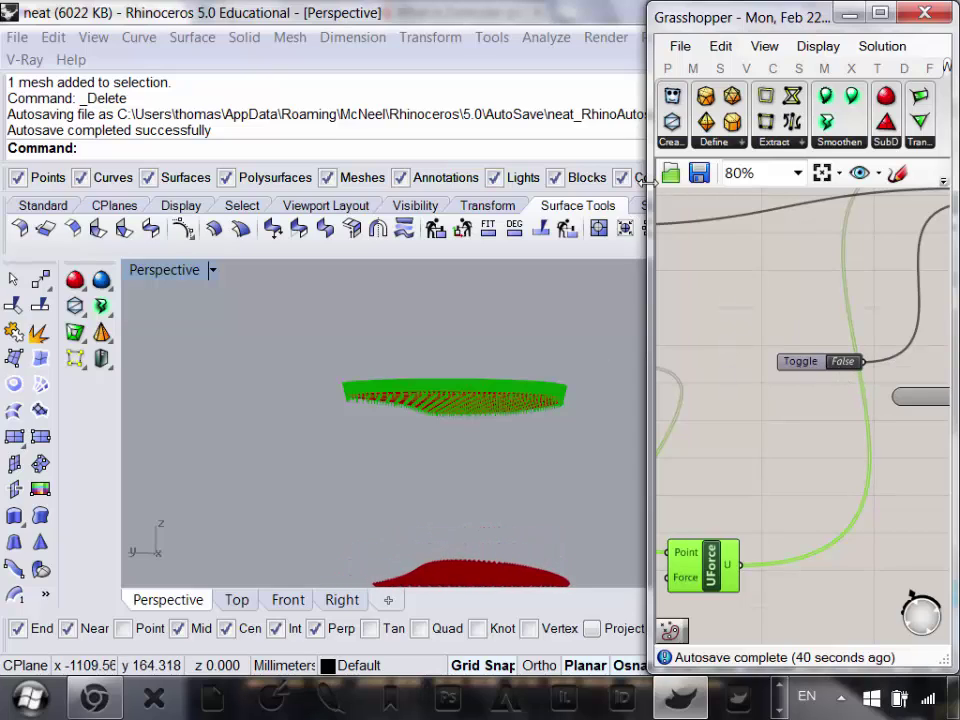
click(849, 365)
scroll(872, 437, down, 2)
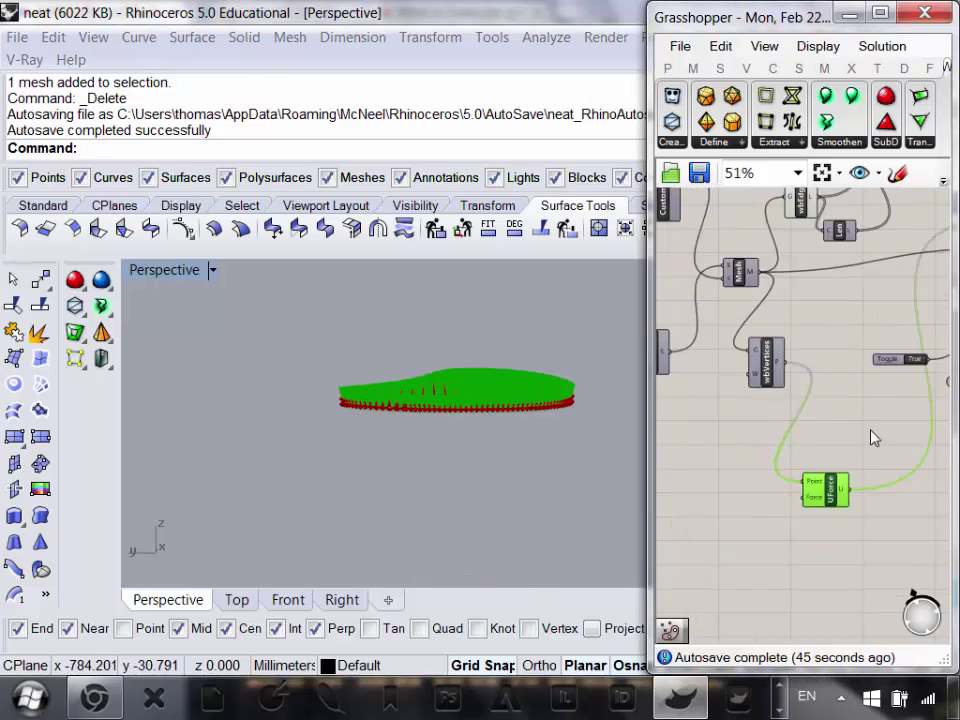
- Read the default vector of UForce's Force input while viewing the arrows on the mesh, and deselect the component
scroll(844, 478, up, 3)
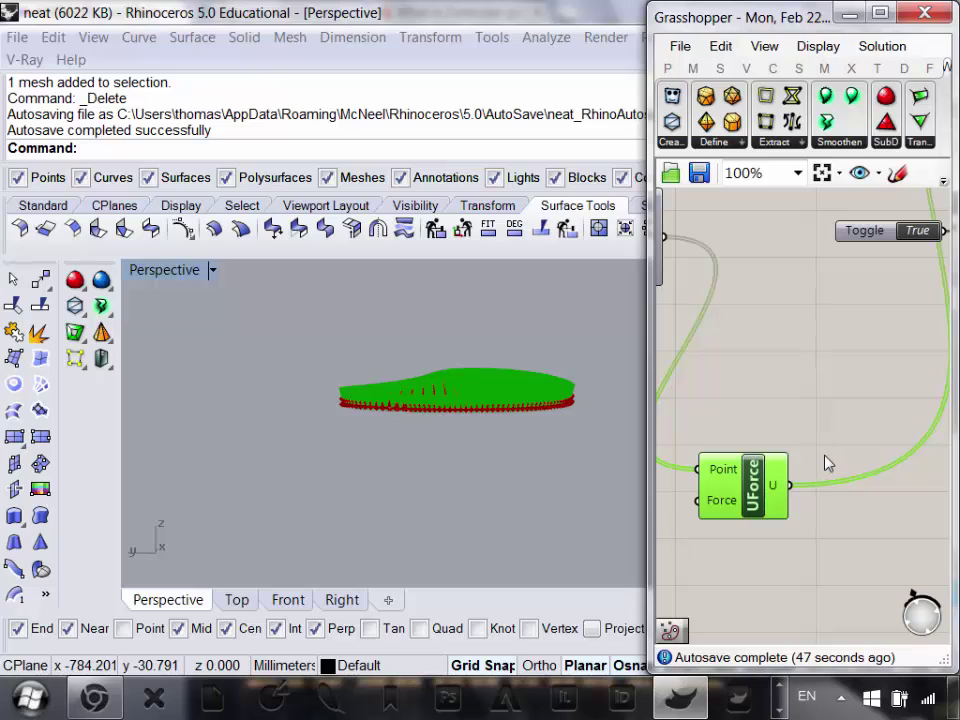
right_drag(735, 496, 793, 489)
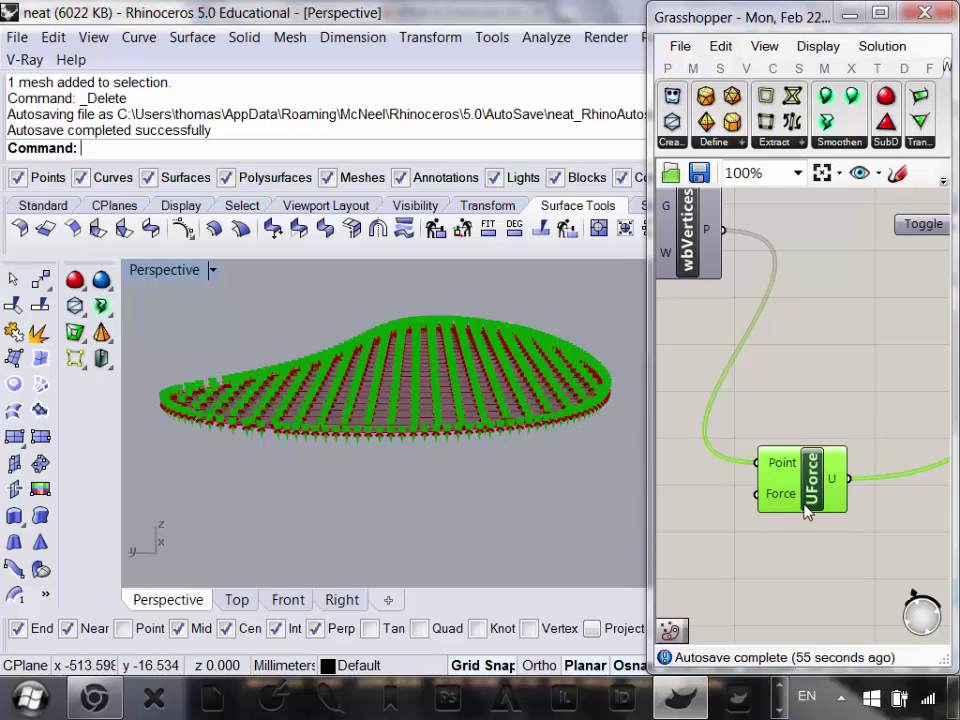
mouse_move(786, 503)
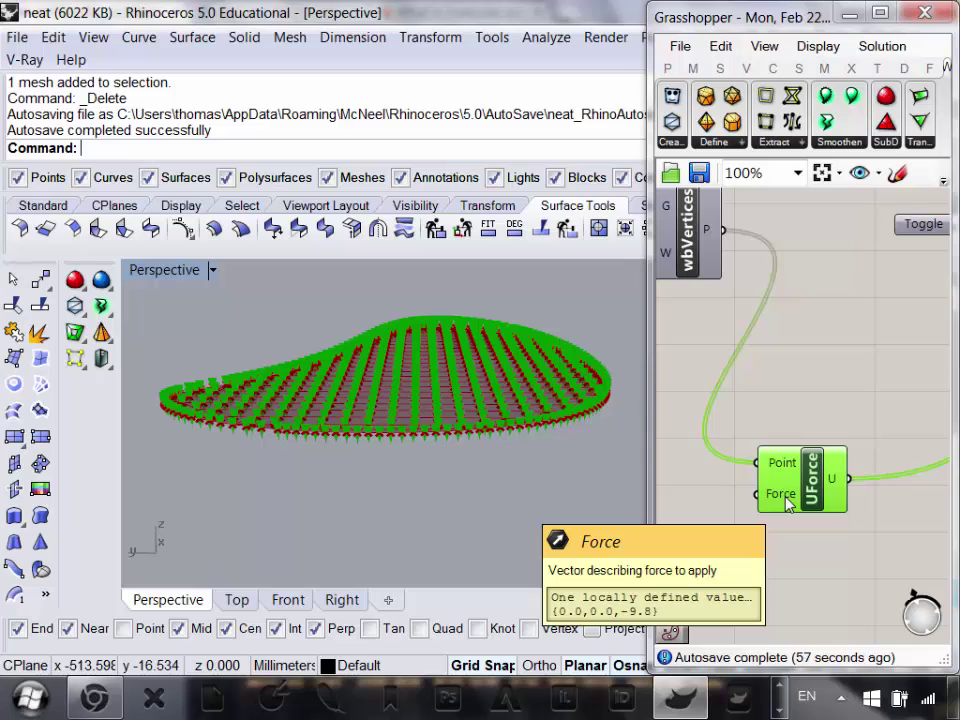
scroll(864, 465, down, 3)
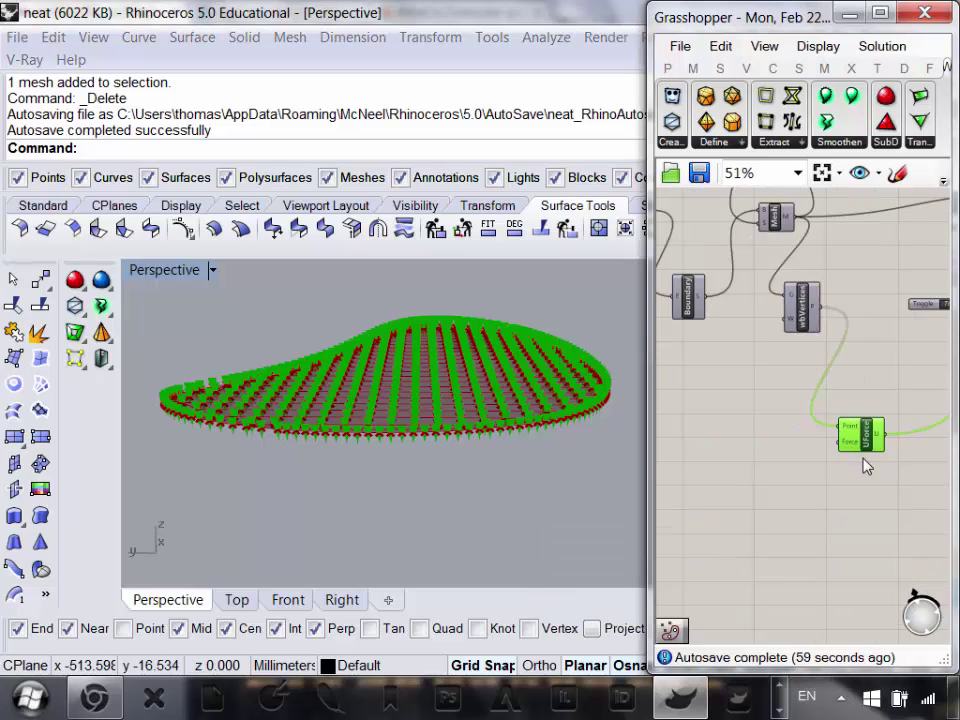
scroll(825, 465, up, 3)
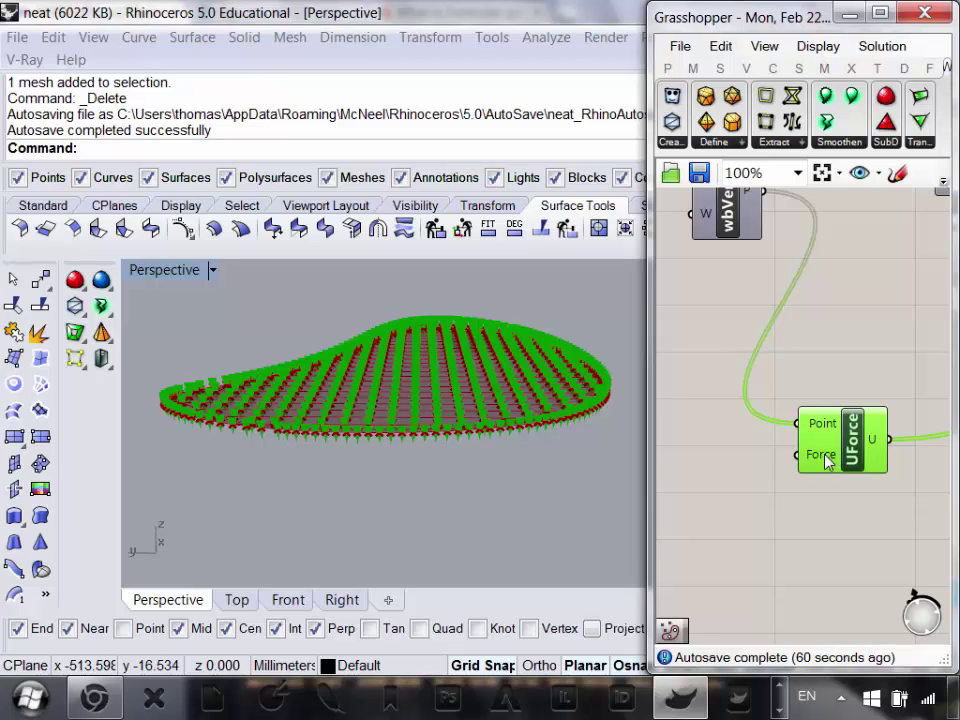
click(657, 405)
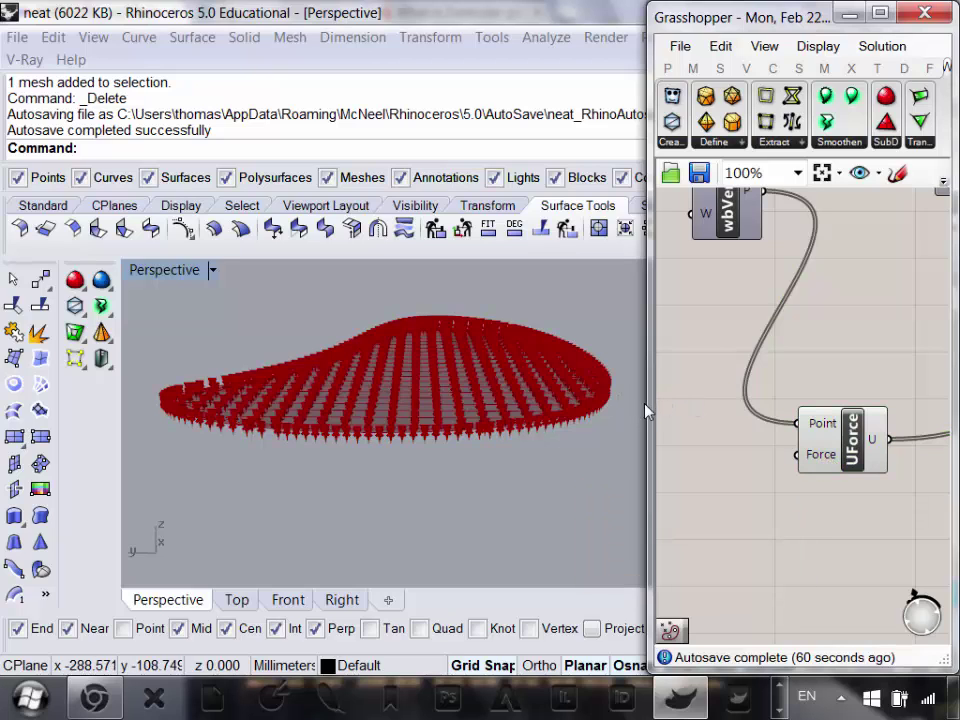
- Widen the Grasshopper window and bring up the Vector component category
drag(648, 407, 462, 369)
right_drag(733, 309, 756, 391)
scroll(709, 414, down, 4)
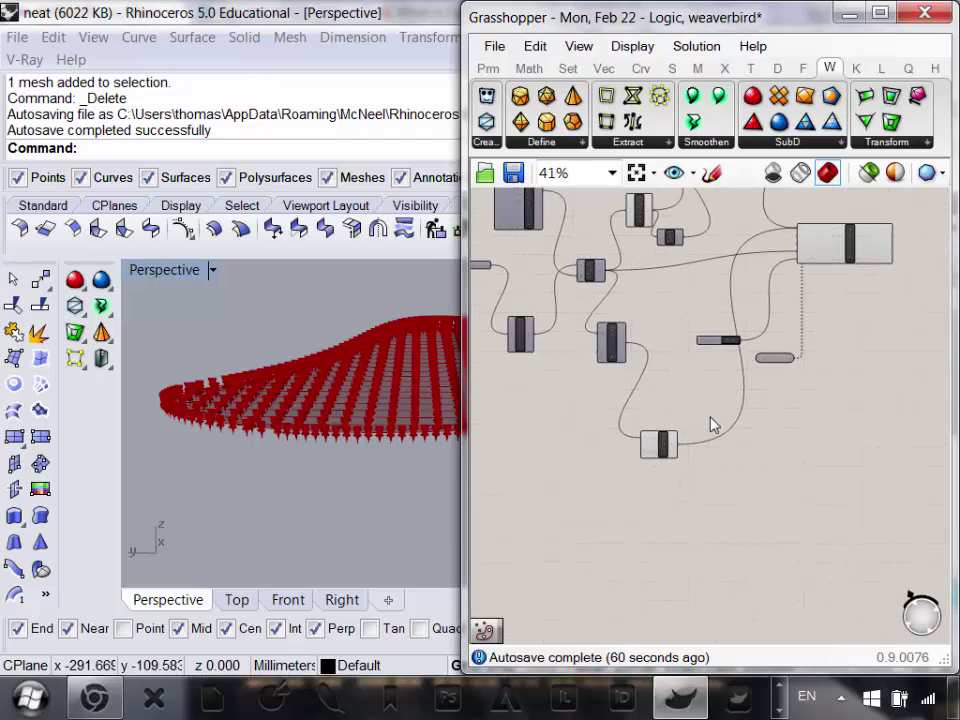
scroll(672, 400, up, 2)
right_drag(670, 408, 685, 448)
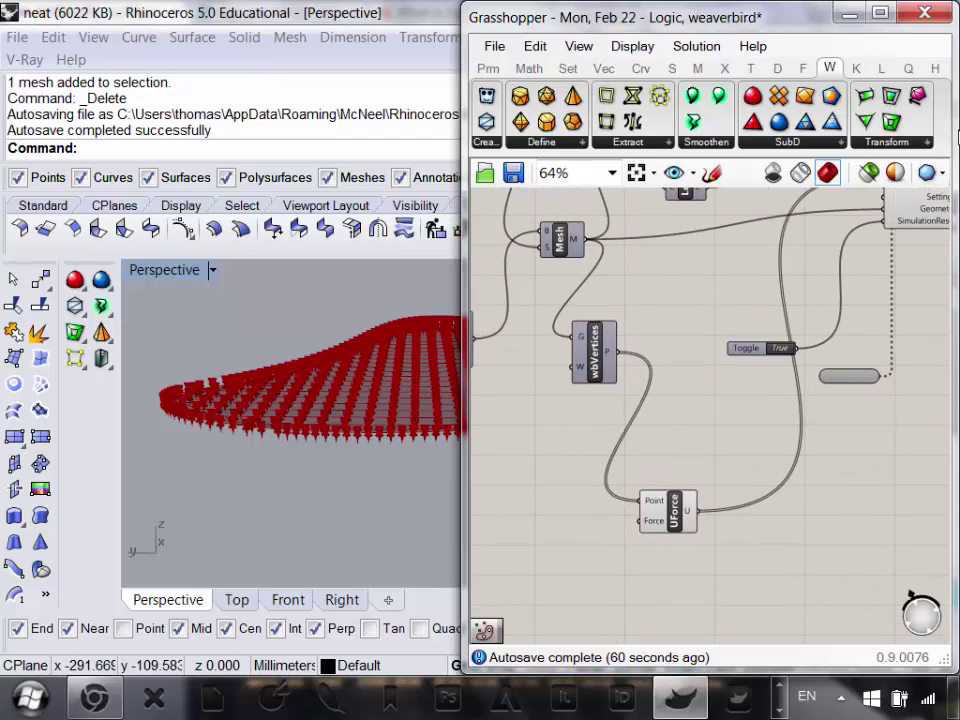
click(696, 67)
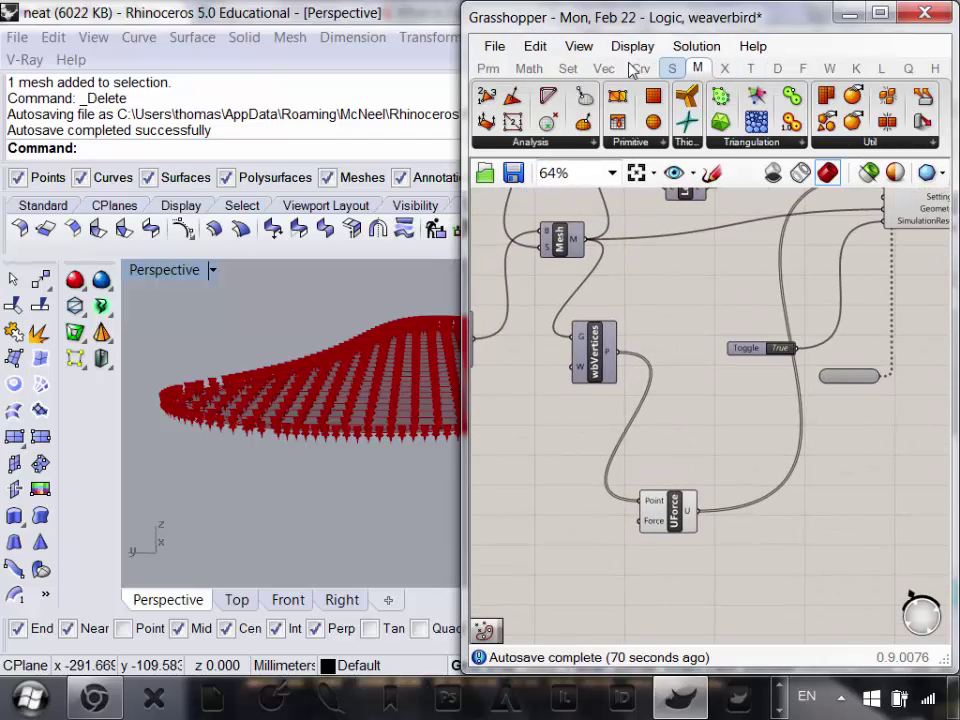
click(567, 67)
click(604, 68)
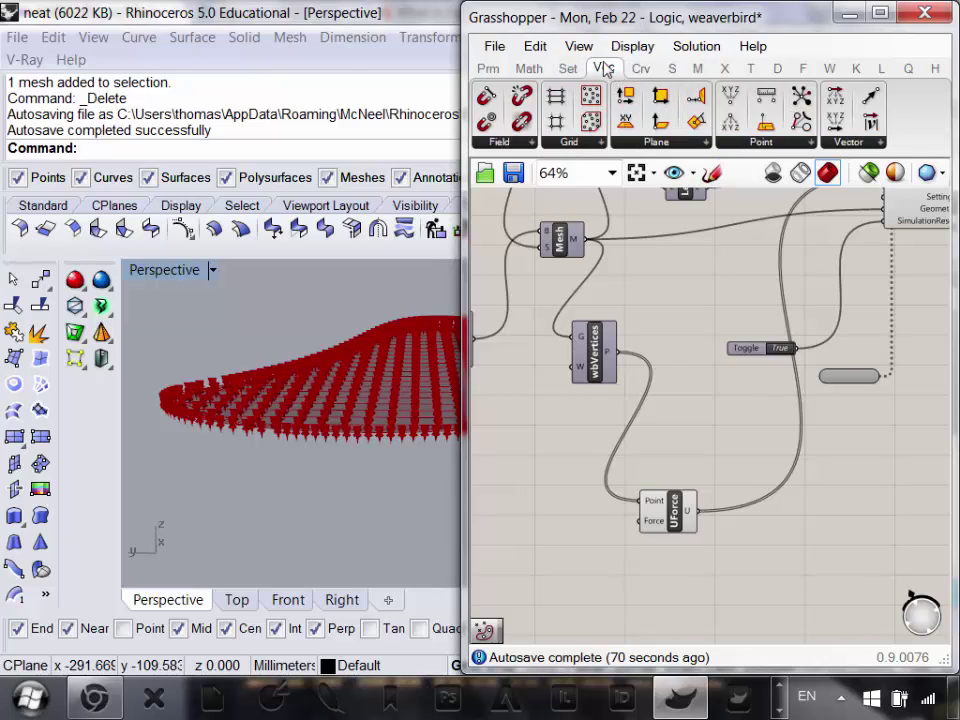
- Review the wiring around UForce and Springs and examine the force arrows at the mesh vertices from close up and from the side
right_drag(670, 433, 746, 378)
scroll(661, 365, down, 2)
scroll(752, 385, up, 3)
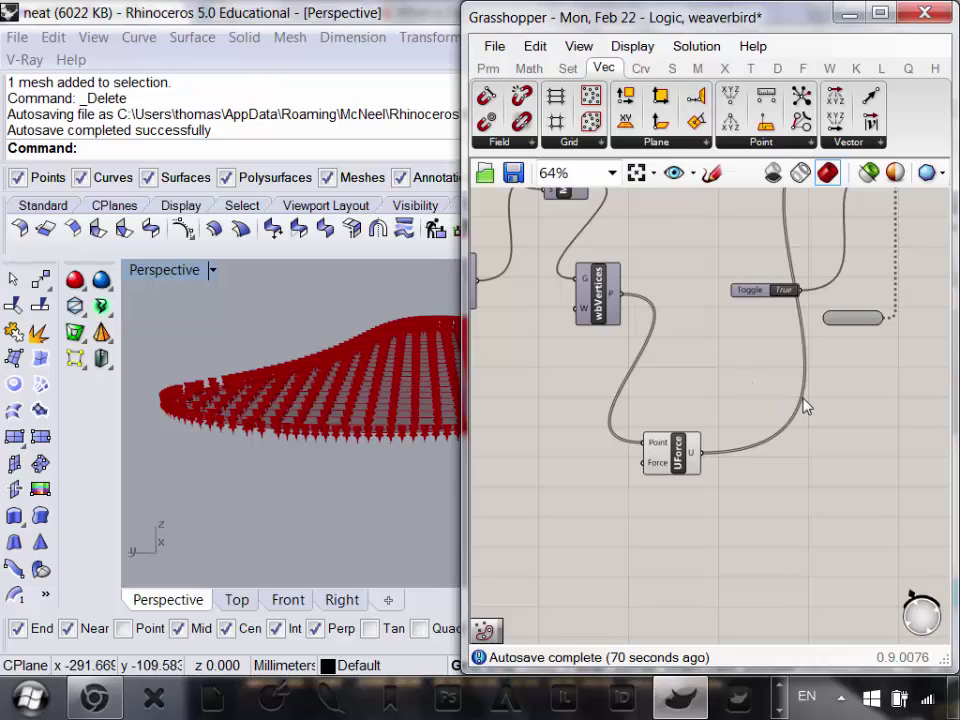
scroll(643, 444, up, 4)
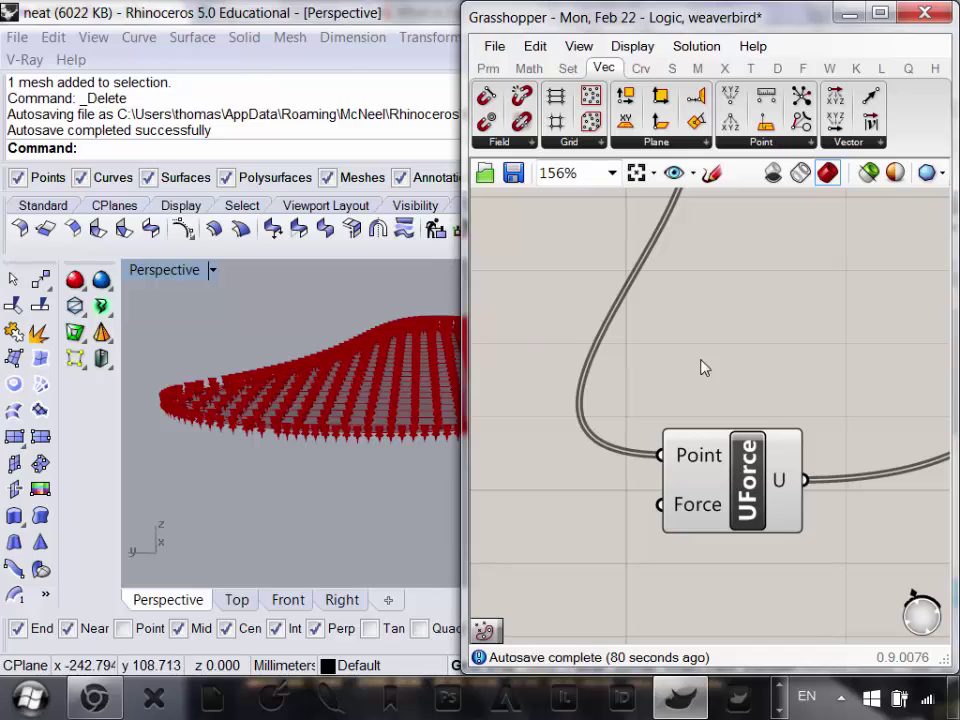
scroll(690, 422, down, 7)
scroll(711, 268, up, 4)
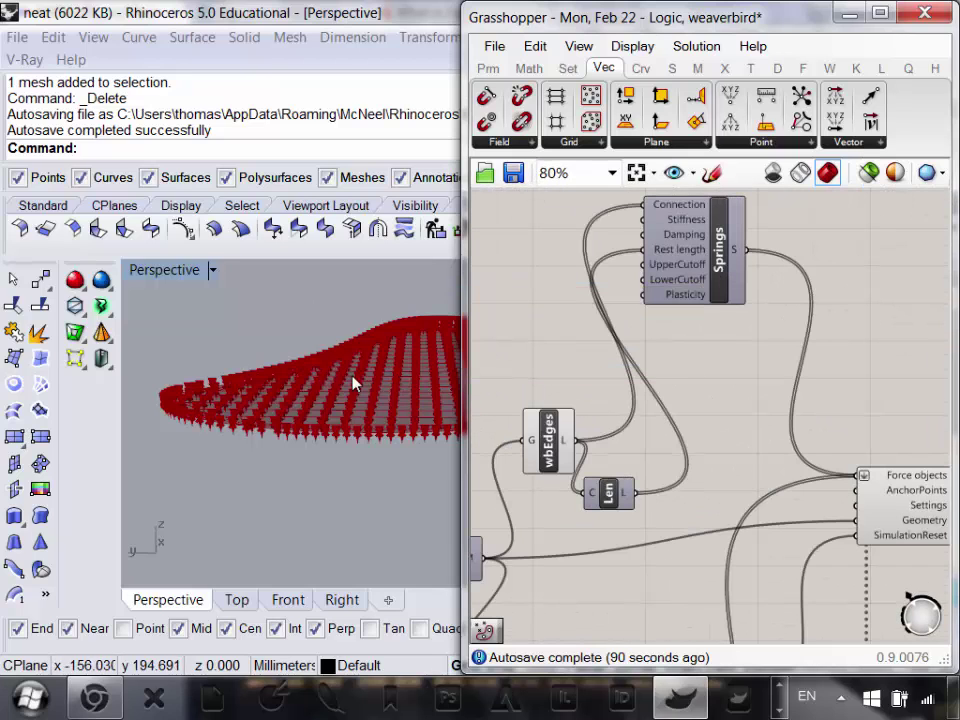
right_drag(356, 381, 369, 432)
scroll(405, 418, up, 5)
scroll(390, 415, down, 7)
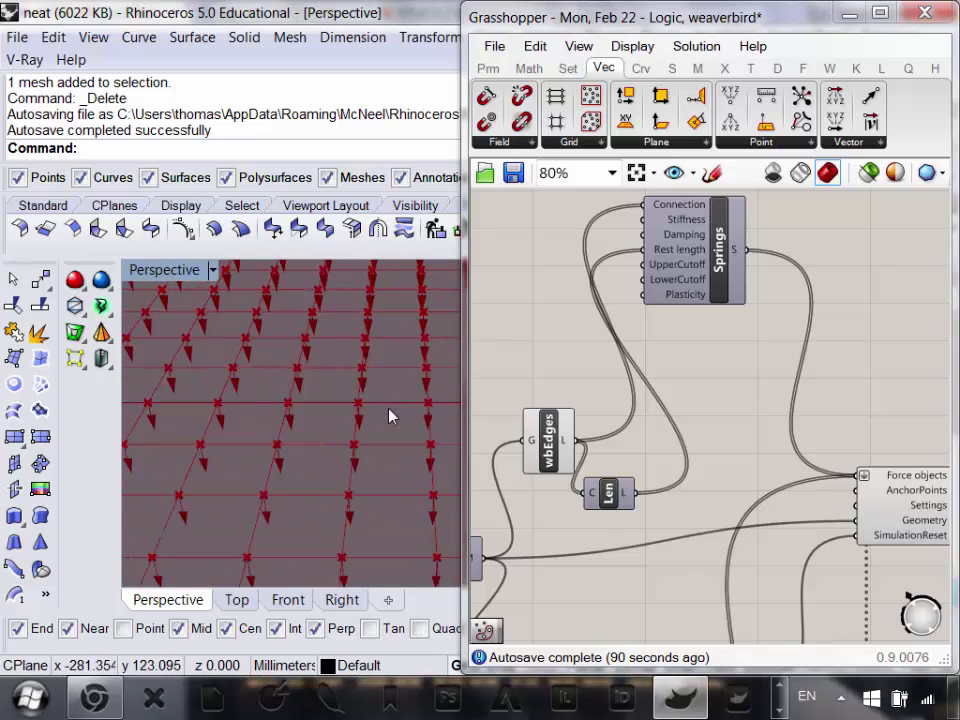
scroll(392, 415, up, 3)
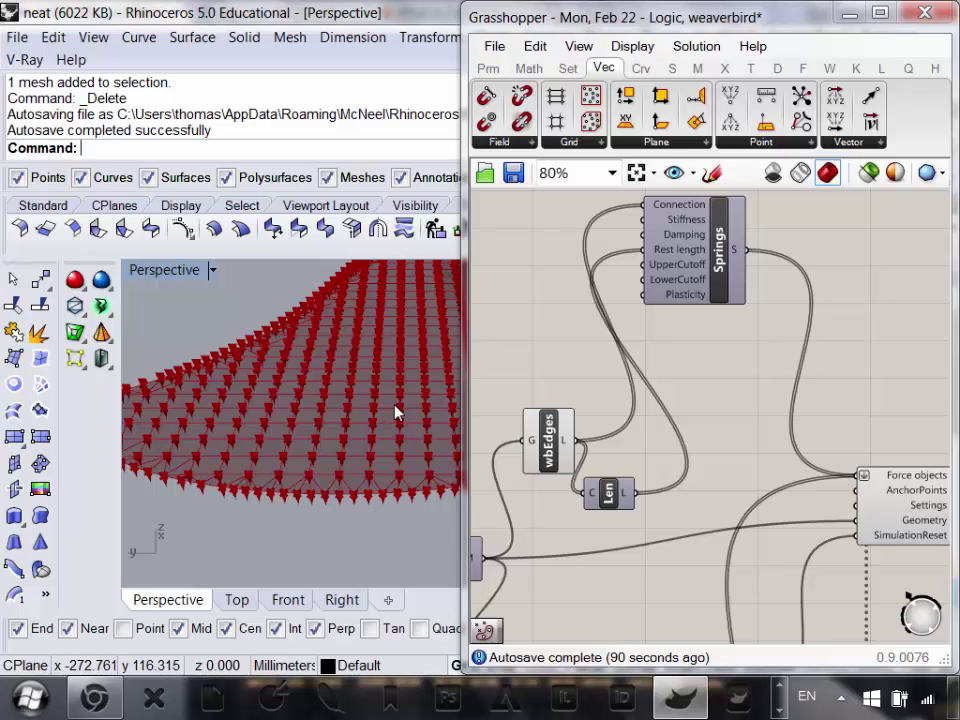
scroll(398, 430, down, 5)
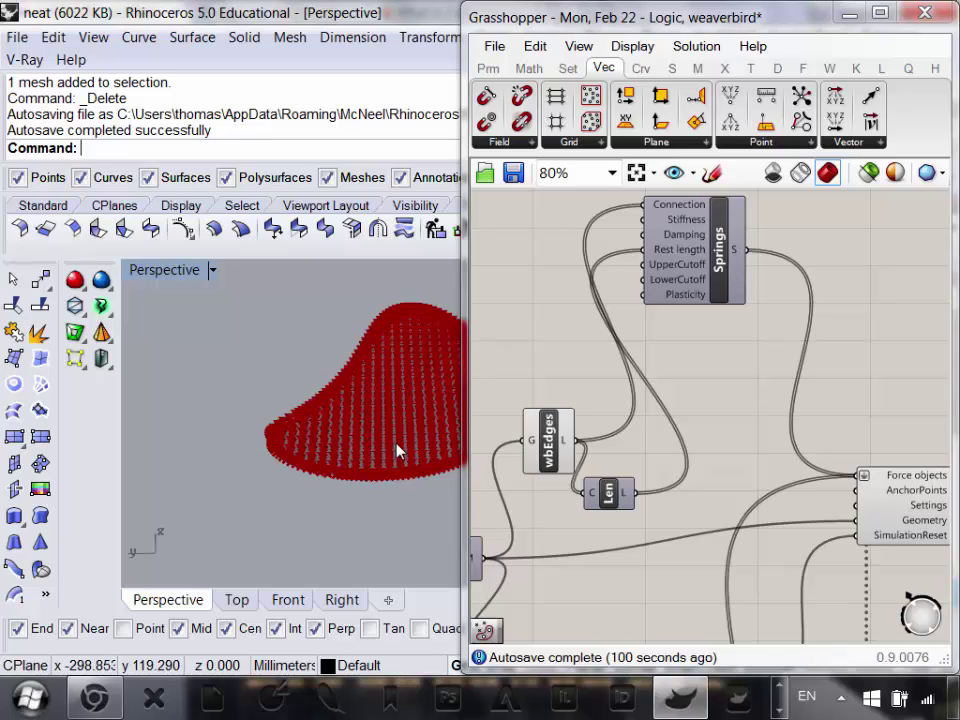
right_drag(381, 454, 412, 441)
scroll(412, 443, up, 6)
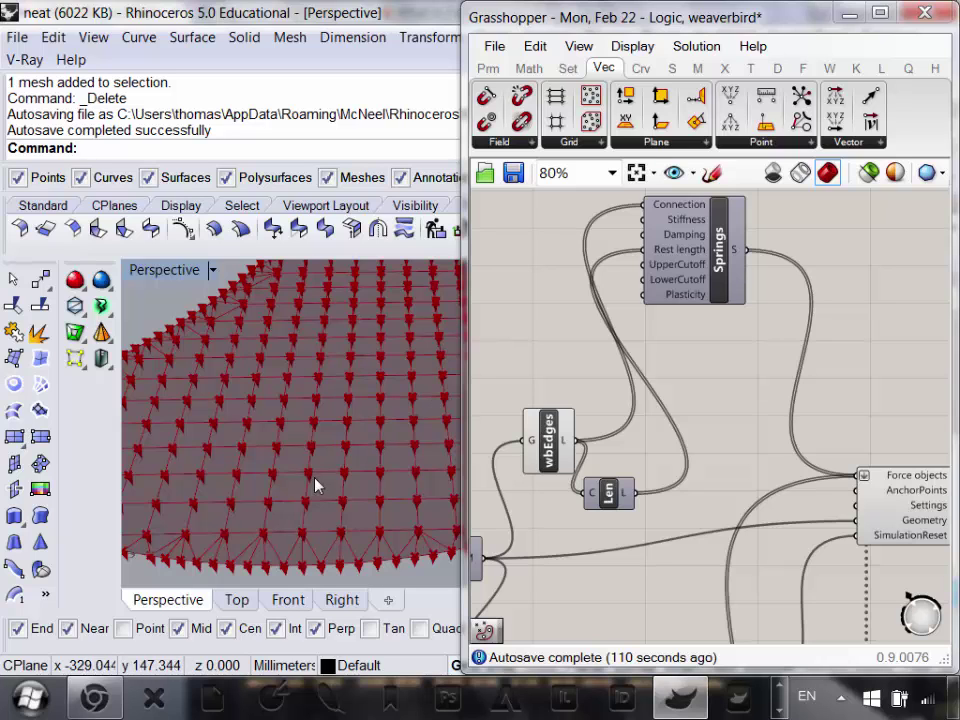
right_drag(315, 479, 355, 439)
scroll(355, 439, down, 10)
scroll(382, 420, up, 5)
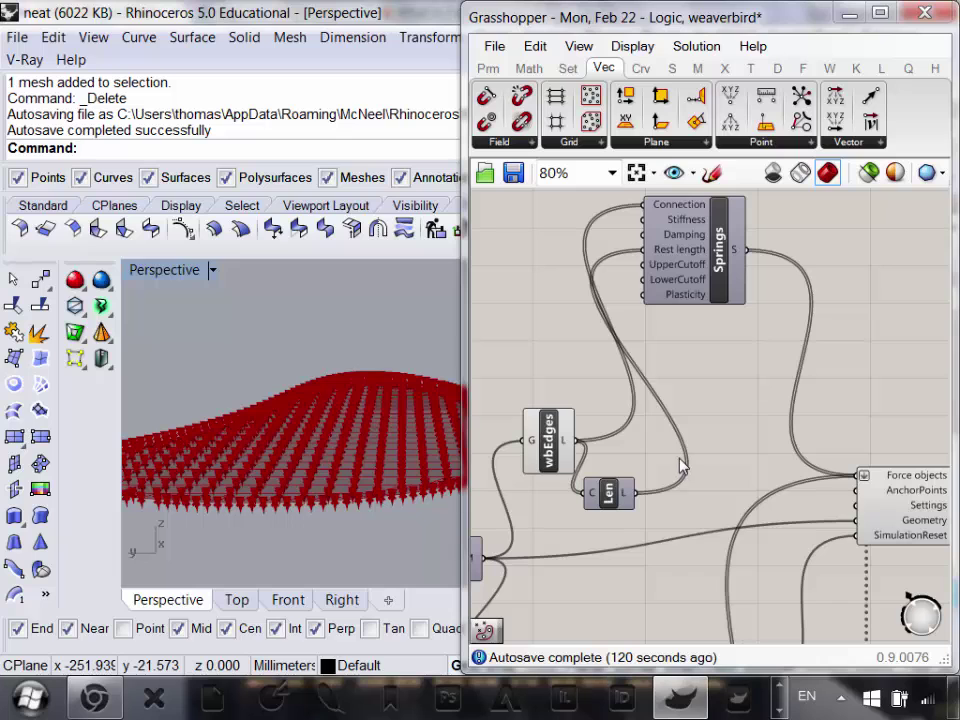
- Move the UForce component slightly up and farther right of wbVertices, keeping its connections
scroll(695, 460, down, 5)
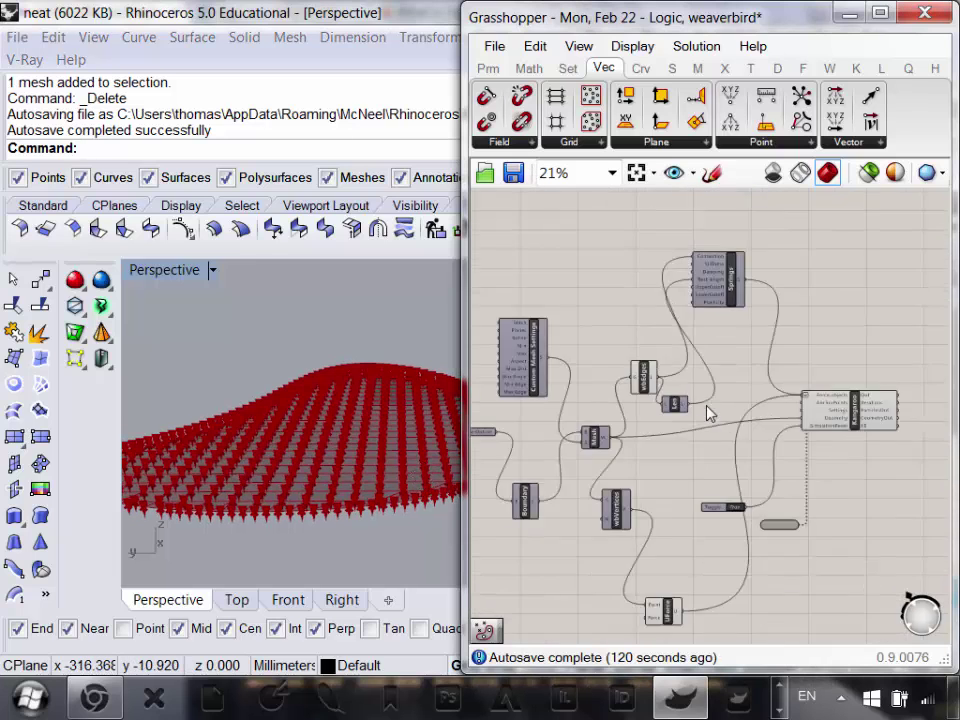
scroll(700, 470, up, 4)
scroll(685, 515, up, 2)
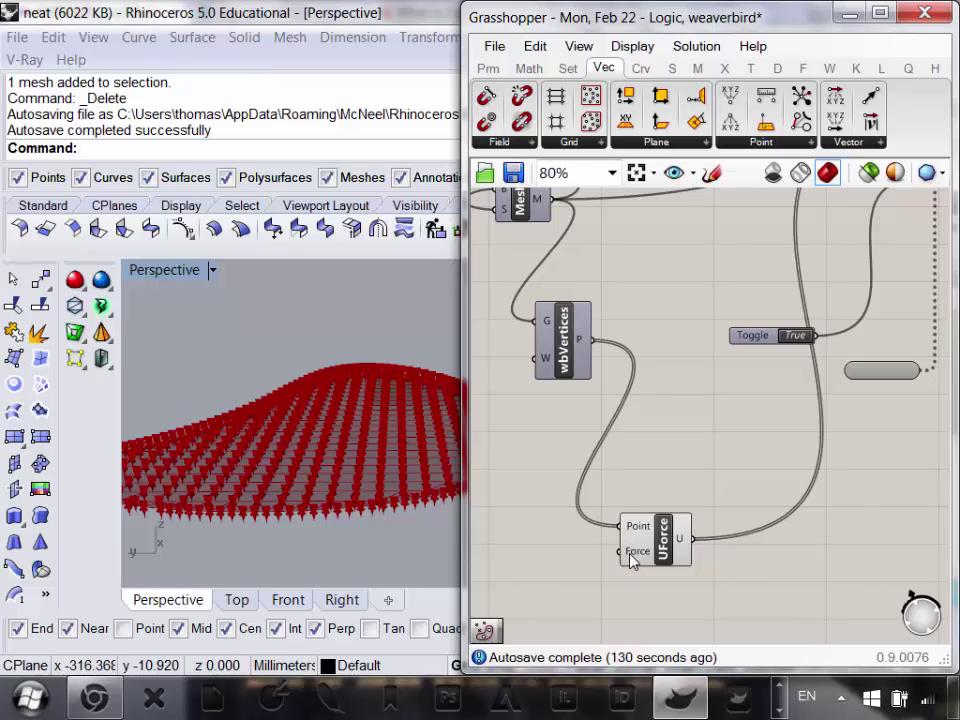
drag(630, 562, 698, 535)
mouse_move(690, 535)
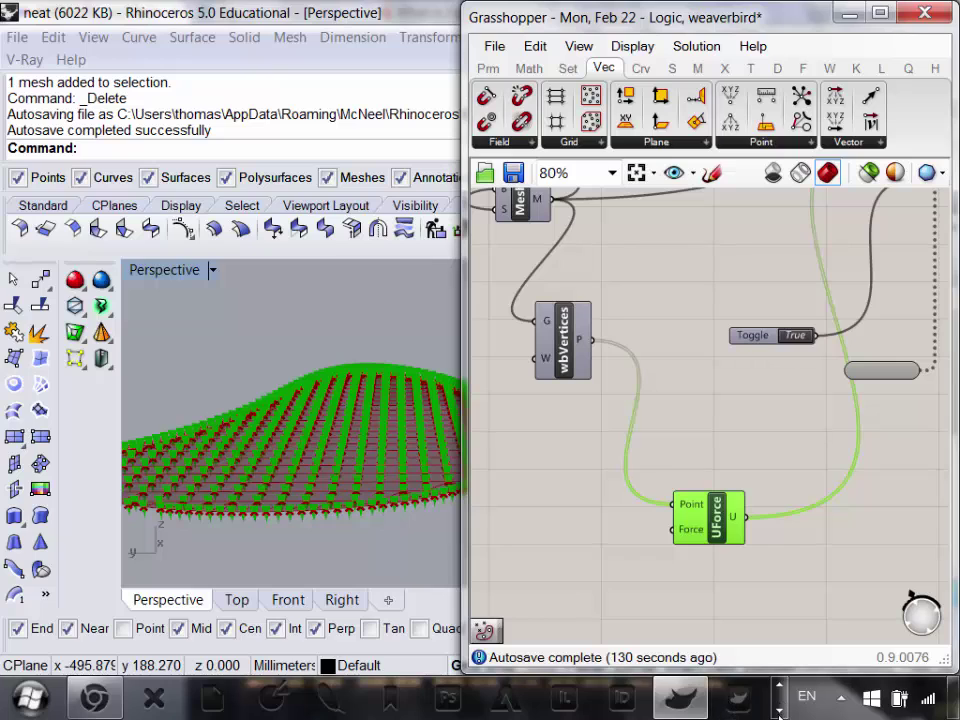
- Switch to Adobe Acrobat, open the recent file dm2-arch517-GRASSHOPER-ASSIGNMENT 3, and go through the pavilion brief to the algorithm diagram examples
click(779, 685)
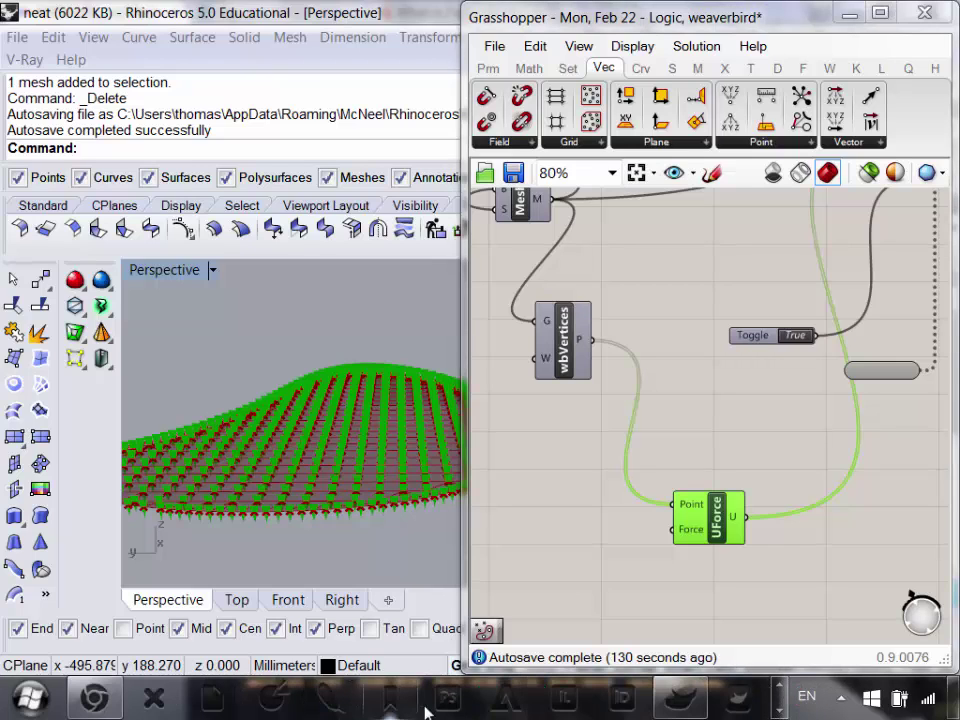
right_click(505, 712)
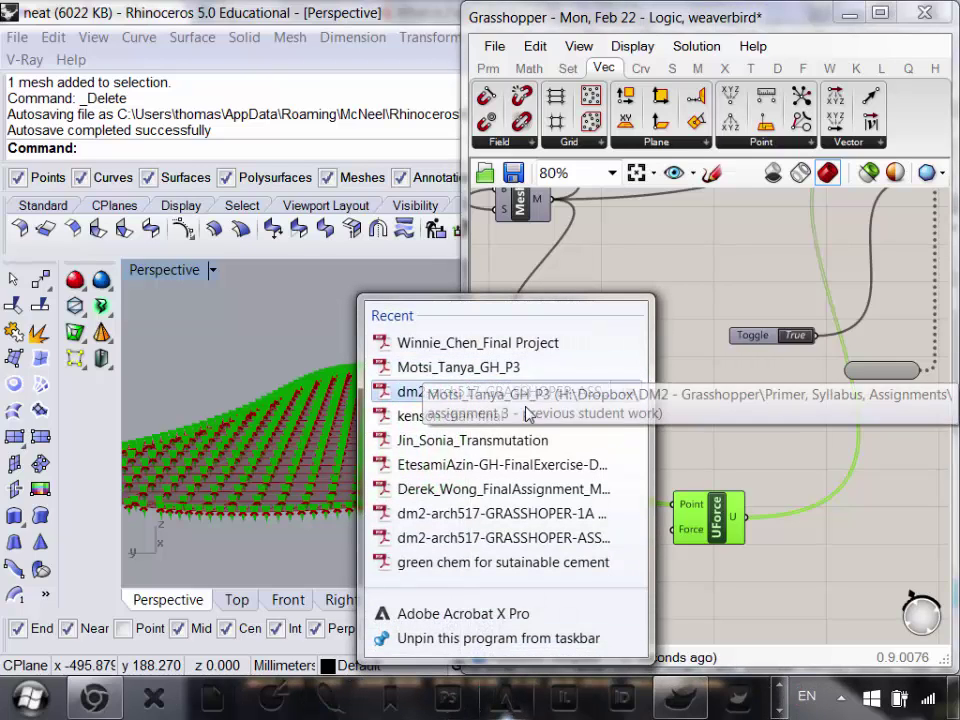
click(484, 394)
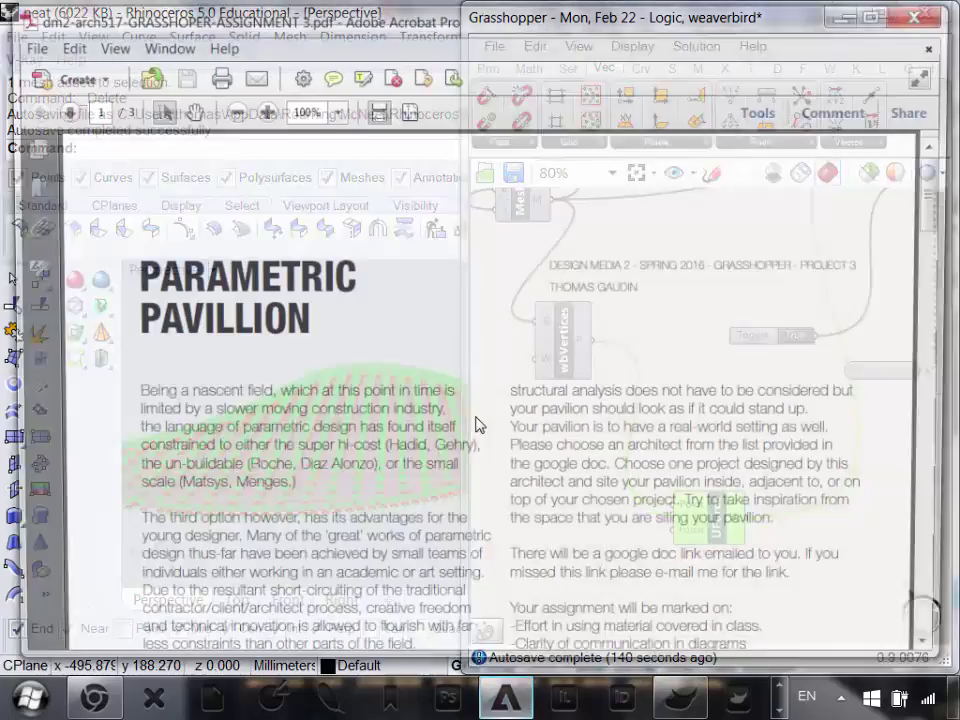
scroll(493, 418, down, 3)
scroll(514, 411, up, 2)
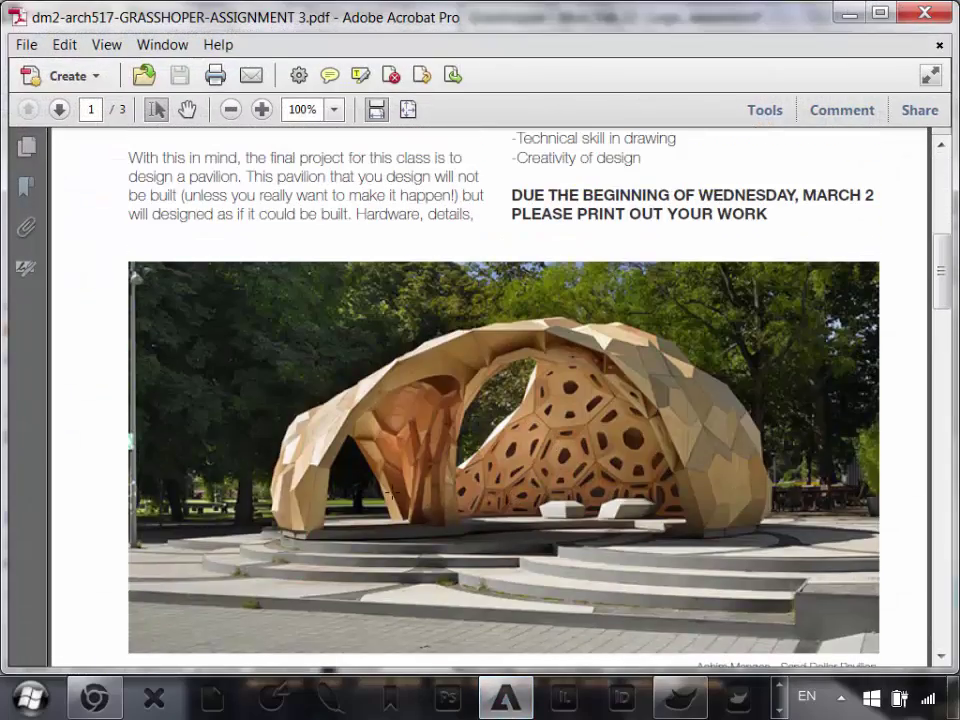
scroll(707, 493, down, 20)
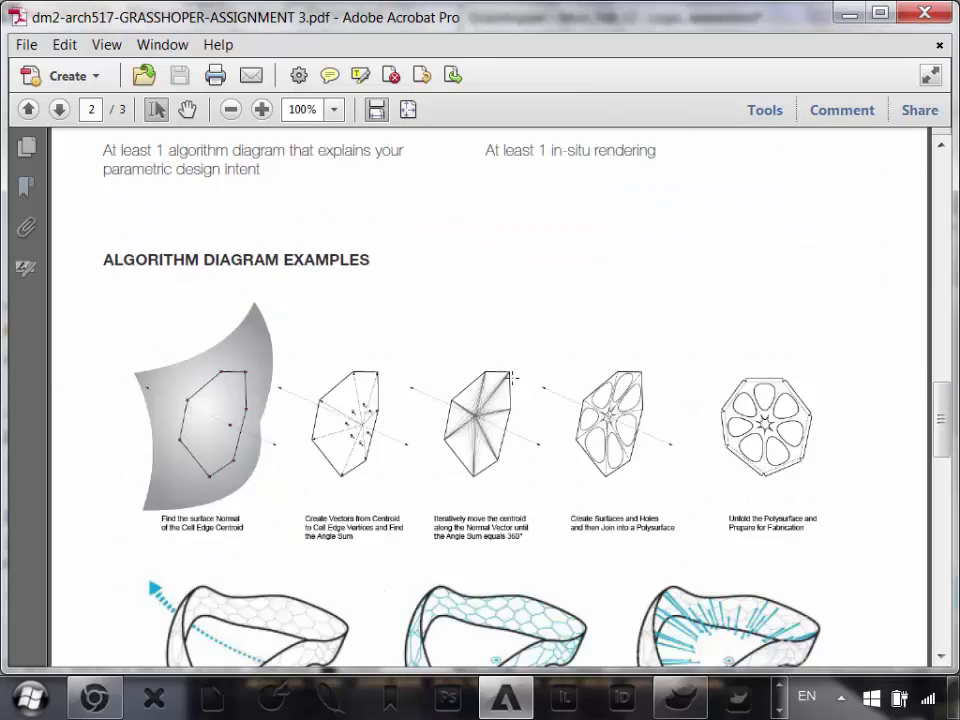
- Look through the pavilion photos at the end of the brief, and return to Grasshopper to review UForce and its Force input
scroll(710, 350, up, 3)
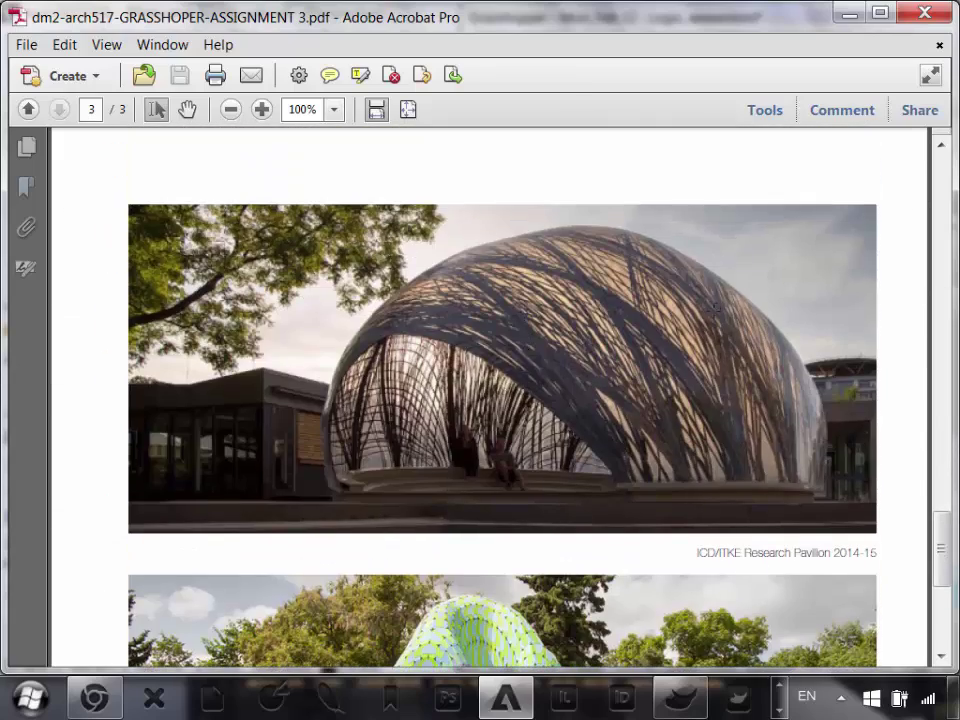
scroll(503, 400, down, 9)
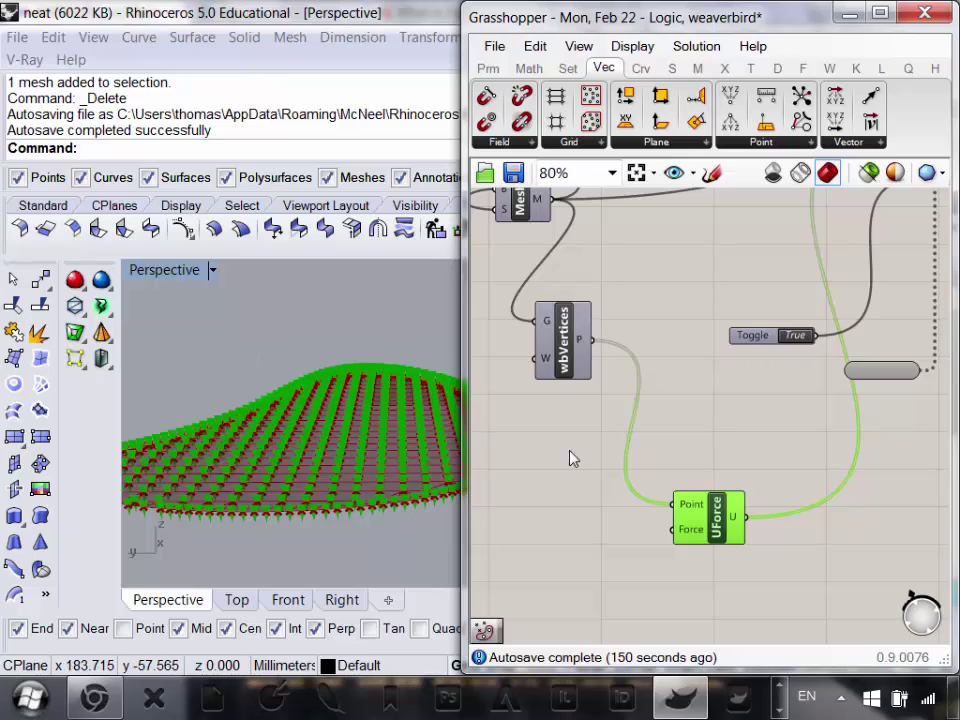
right_drag(293, 424, 365, 440)
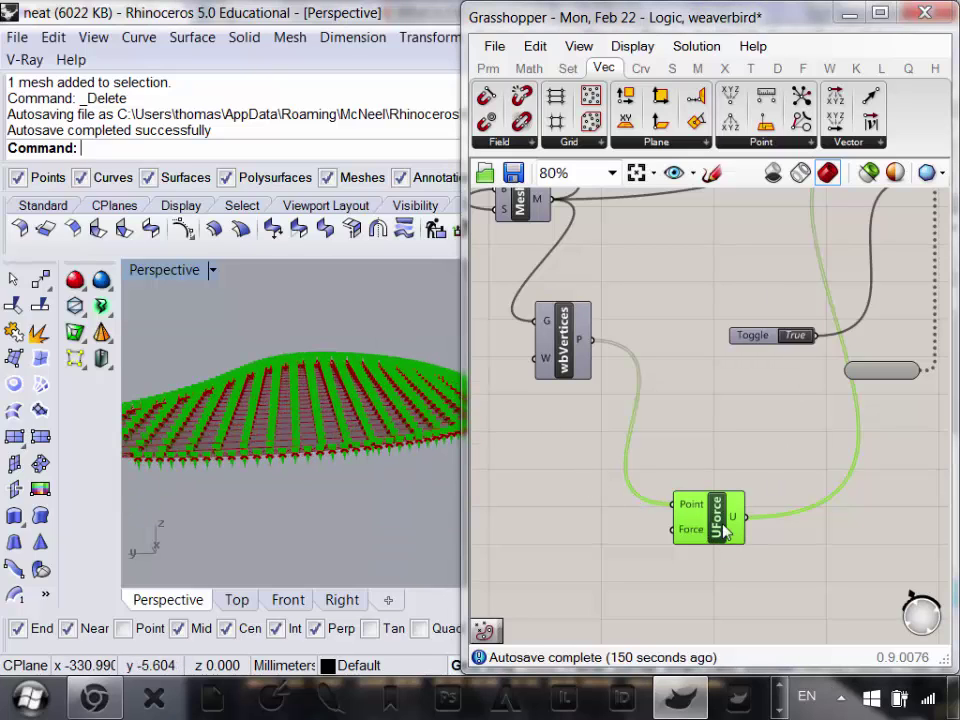
mouse_move(705, 533)
right_drag(696, 533, 727, 497)
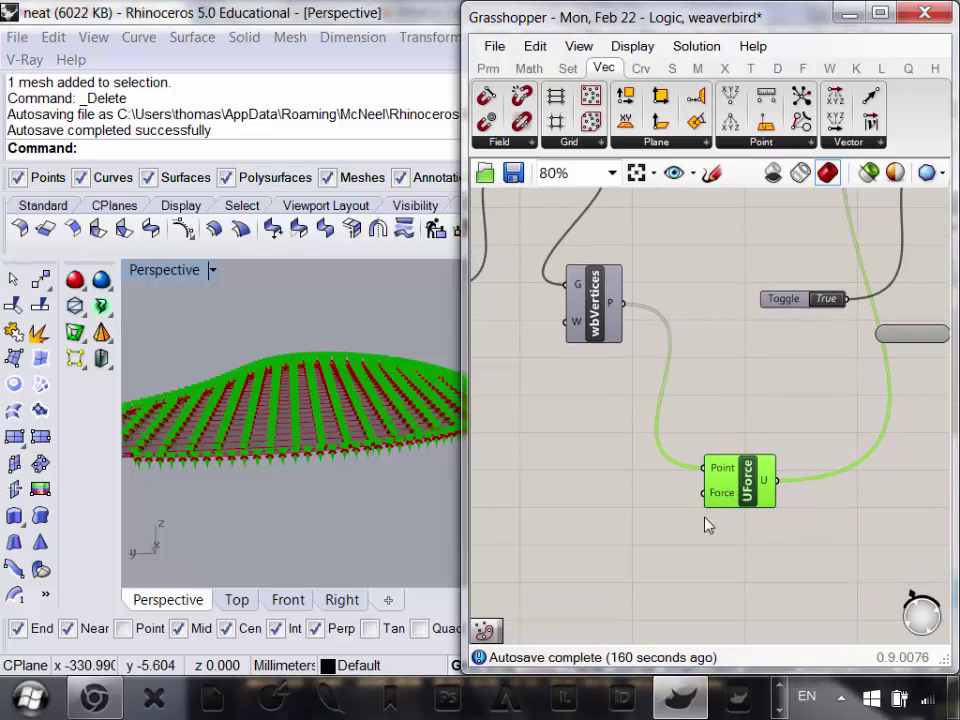
- Add a Vector XYZ component to the canvas below and to the left of UForce
click(848, 144)
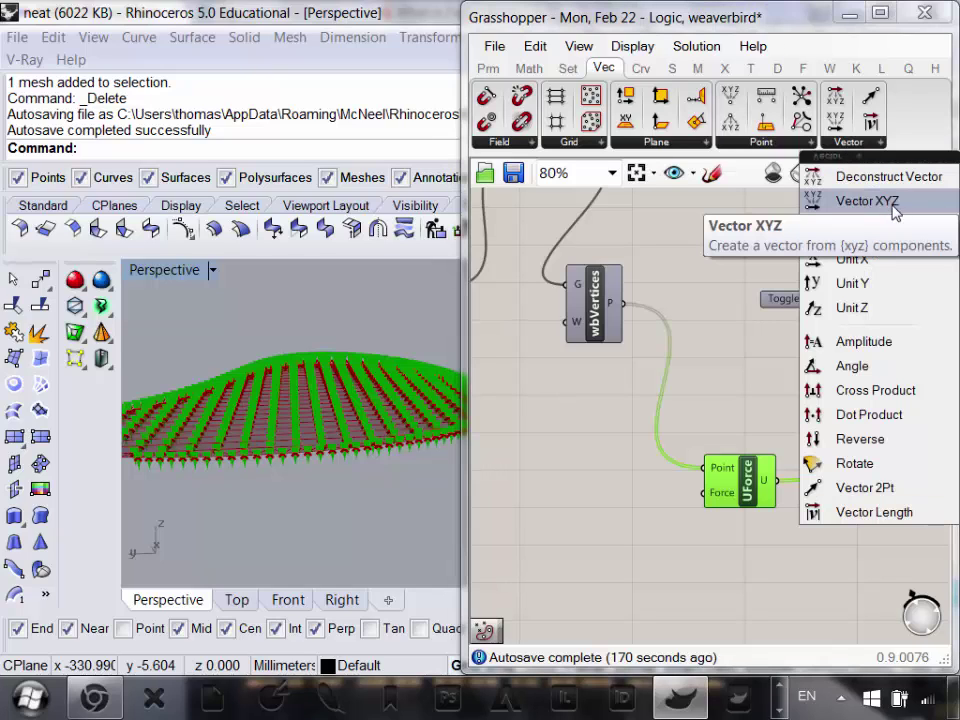
drag(829, 201, 625, 550)
scroll(669, 543, up, 2)
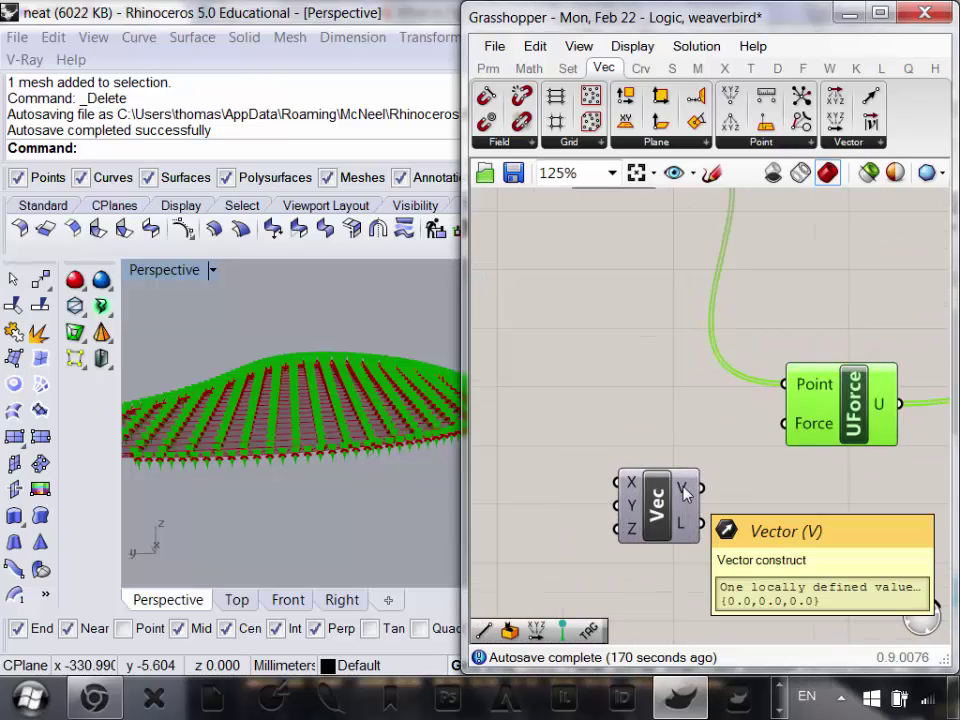
right_drag(672, 510, 755, 488)
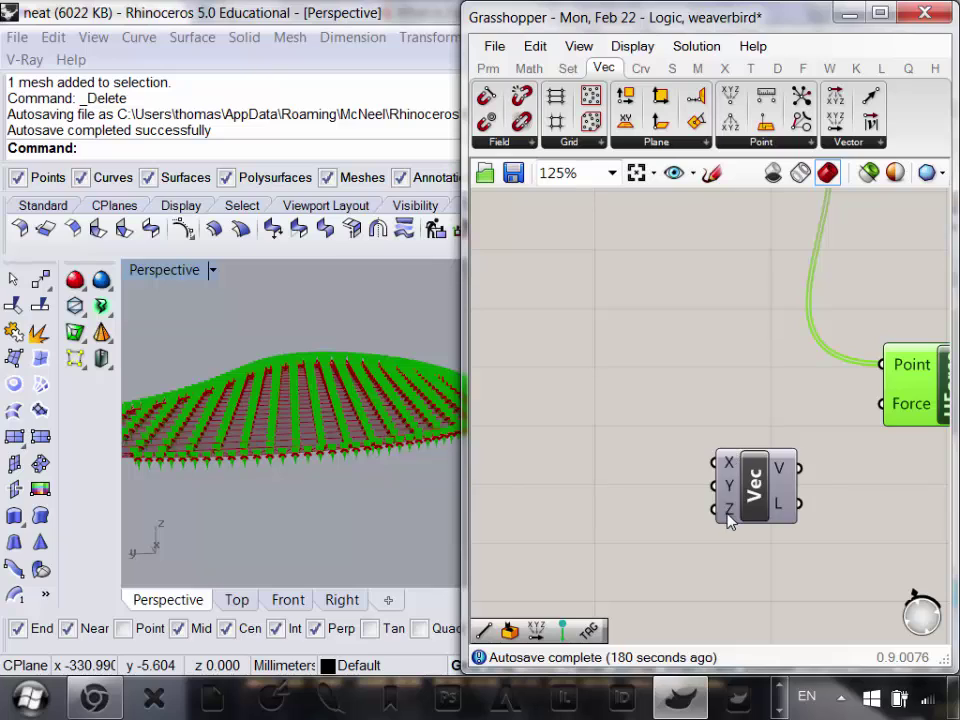
- Add a number slider to the canvas above and to the left of the Vec component
click(490, 70)
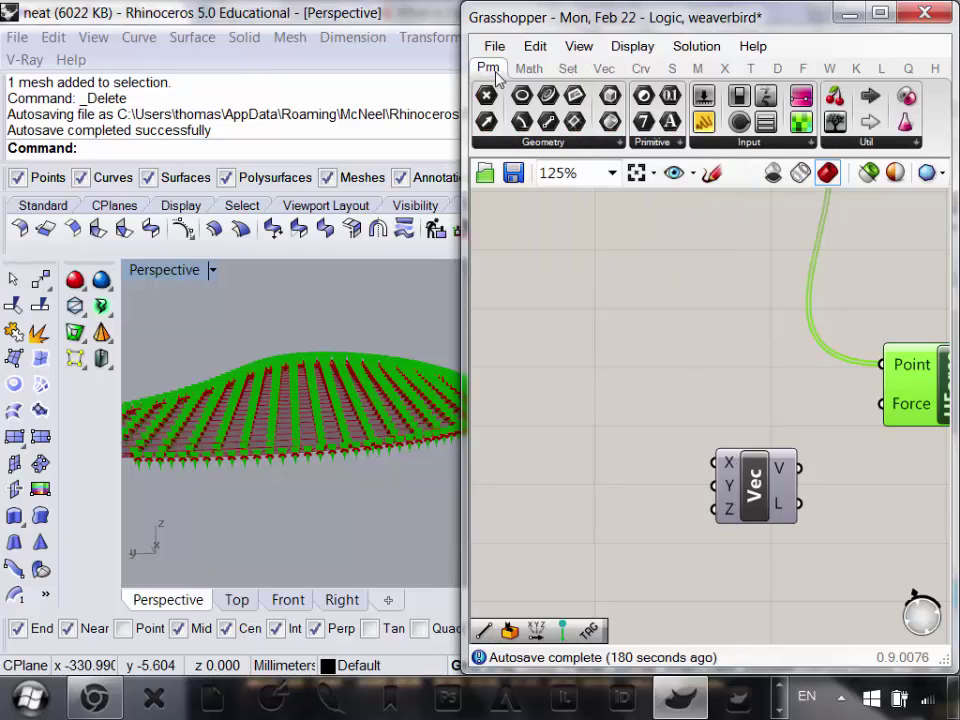
click(742, 144)
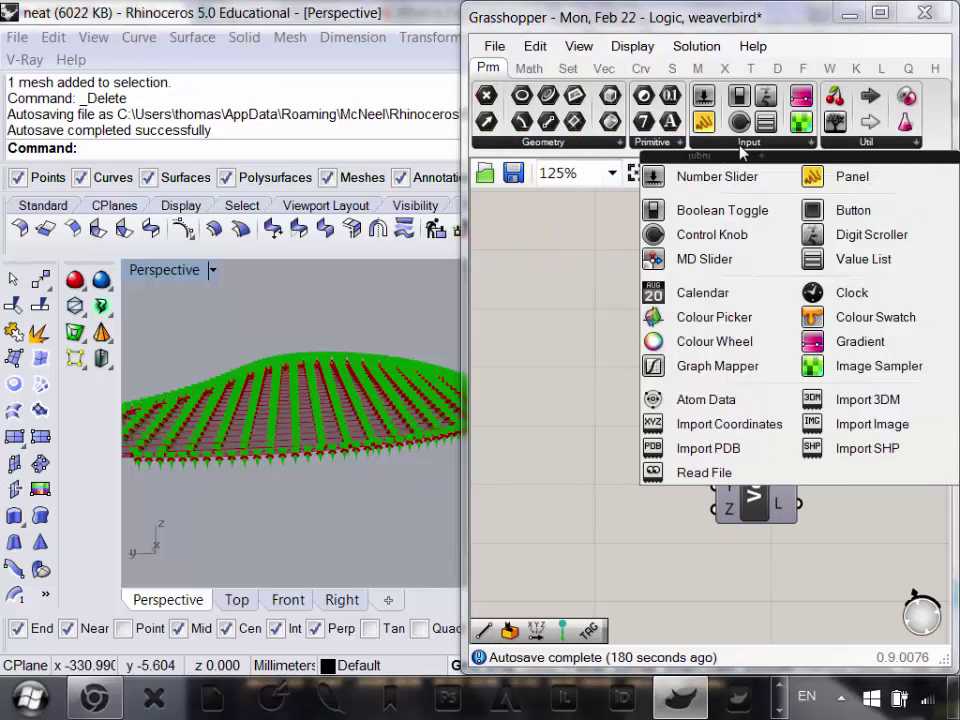
drag(727, 183, 574, 343)
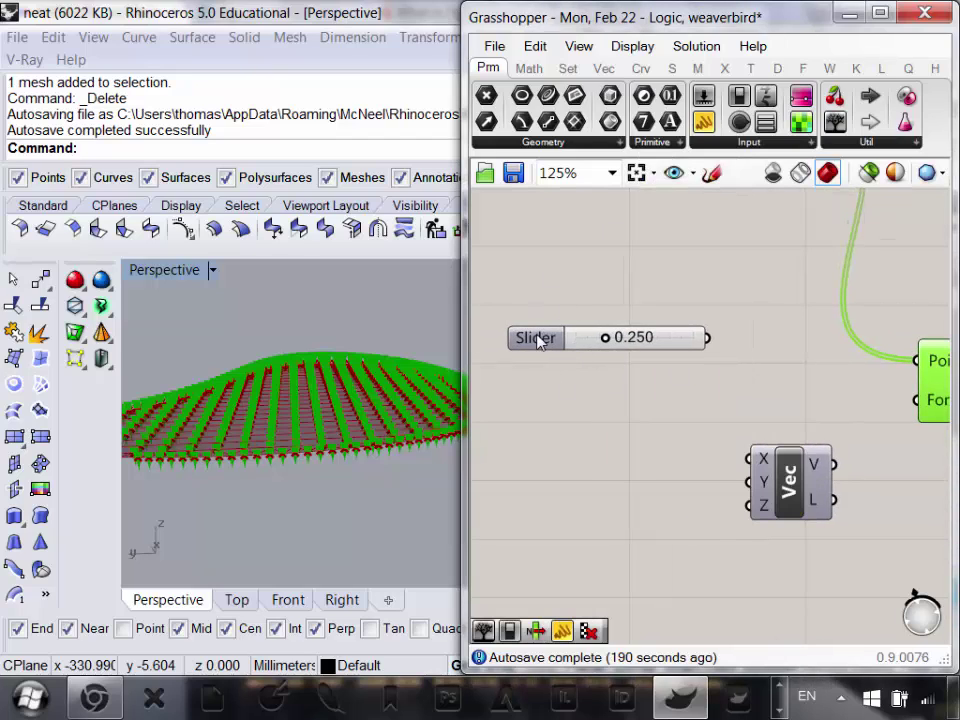
- Set the new slider's numeric domain to a minimum of -10 and a maximum of 10
double_click(546, 342)
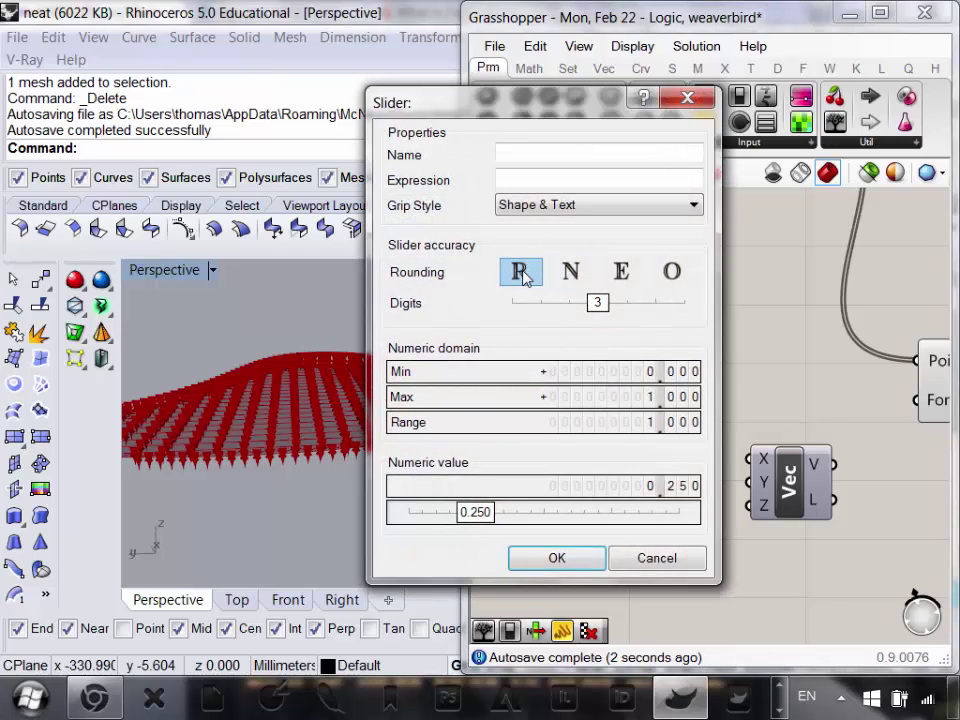
double_click(628, 374)
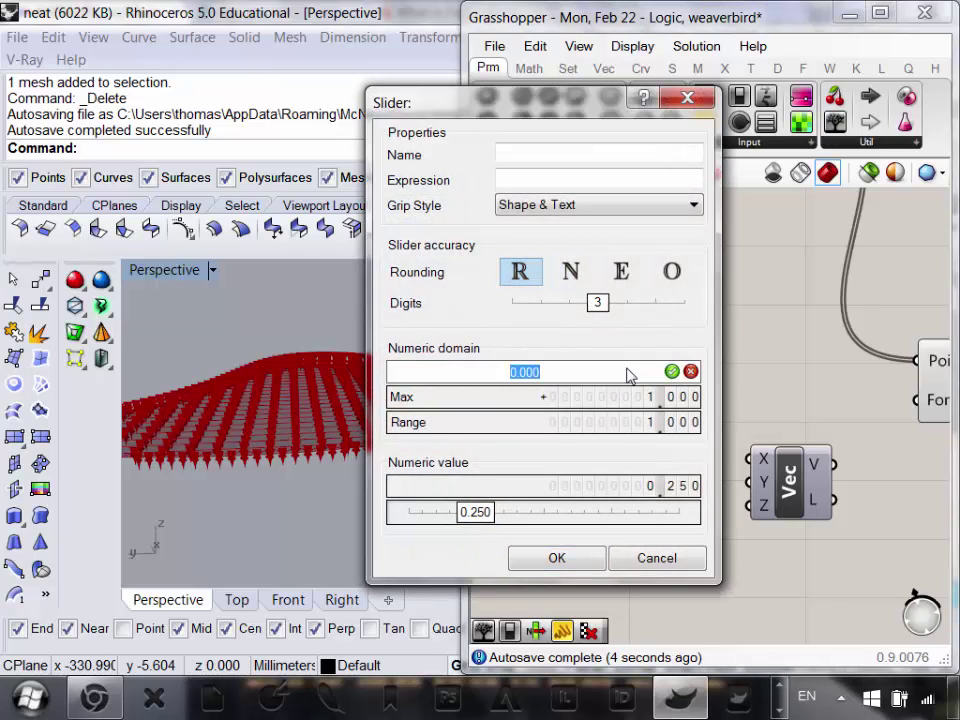
text(-10)
key(Return)
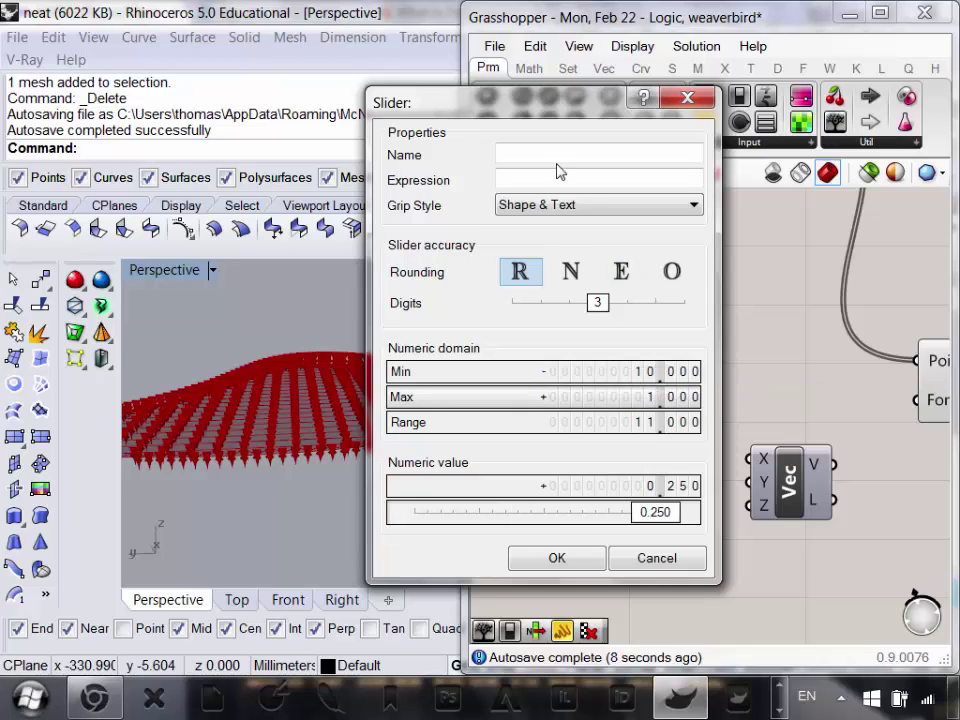
double_click(601, 400)
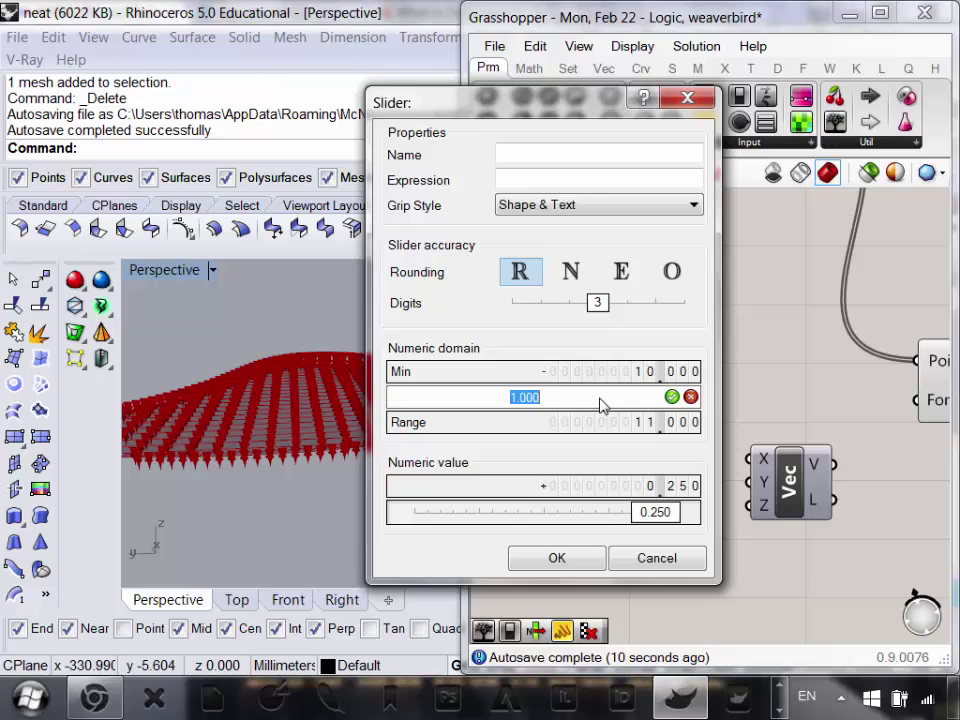
click(676, 397)
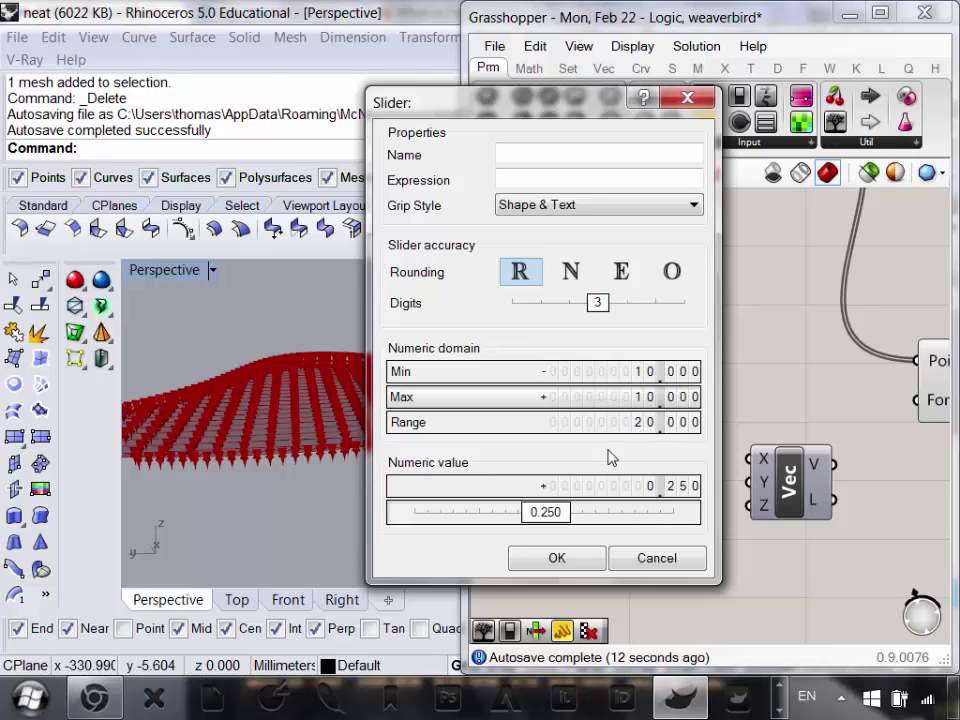
click(556, 560)
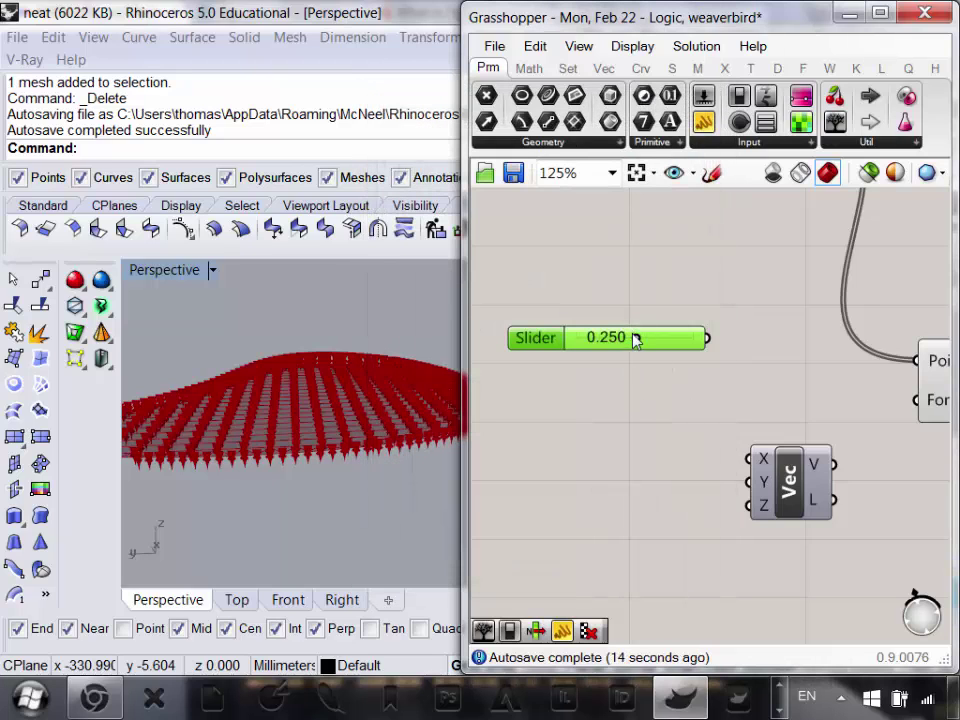
- Try out the slider across its new range, down to -10.000
drag(651, 340, 695, 350)
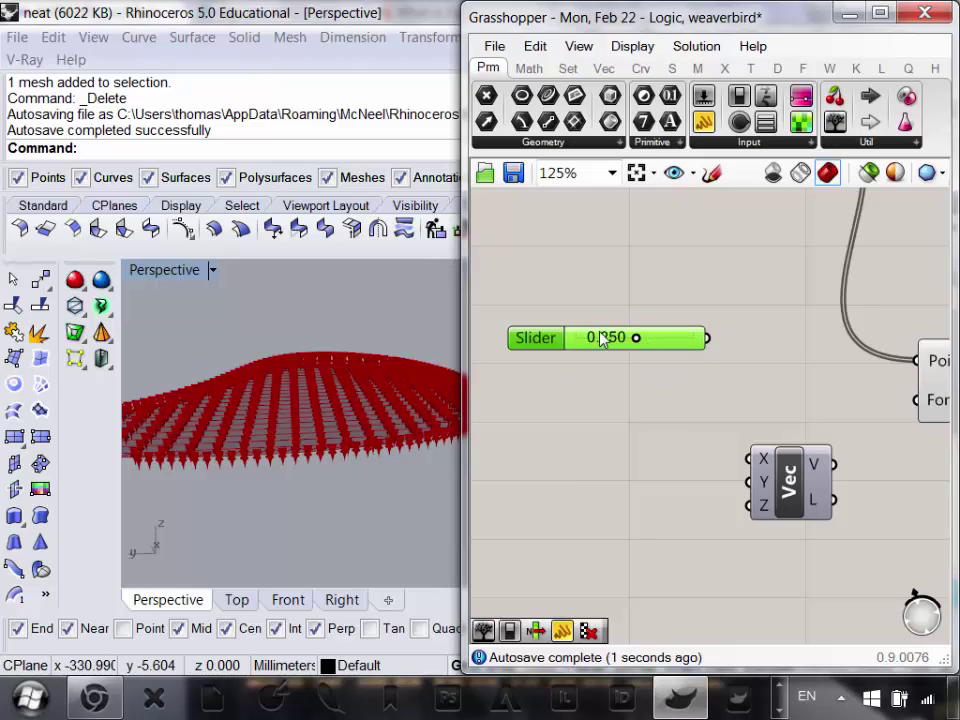
double_click(532, 340)
click(638, 560)
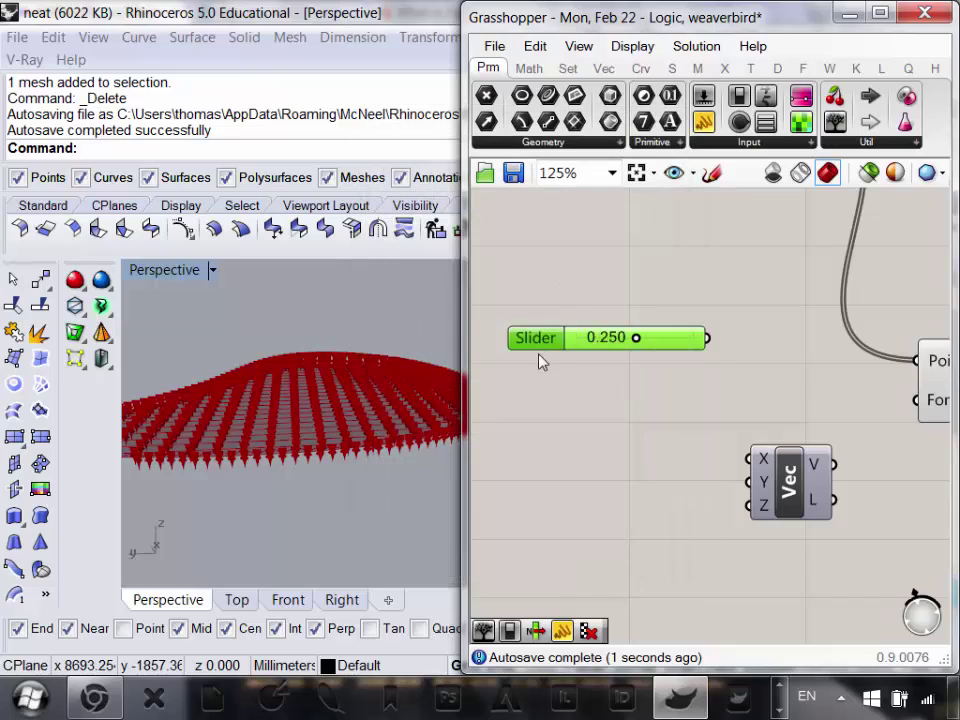
double_click(665, 340)
click(632, 355)
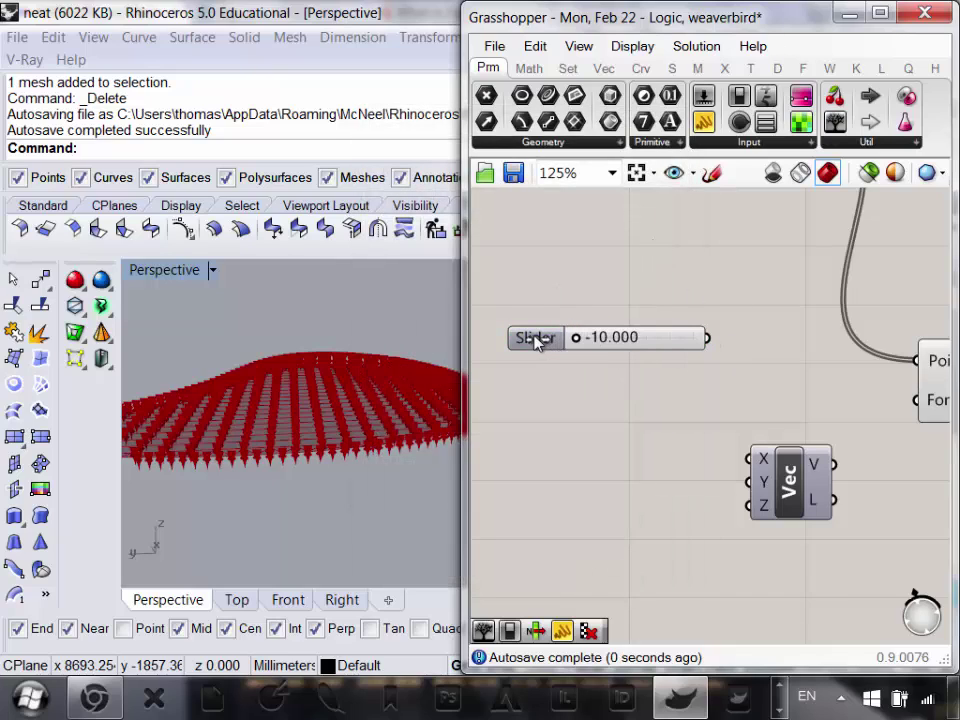
- Set the slider to -6.630 beside the Vec component's Z input and stack two copies of it above
drag(679, 337, 528, 503)
key(ctrl+c)
key(ctrl+v)
key(ctrl+v)
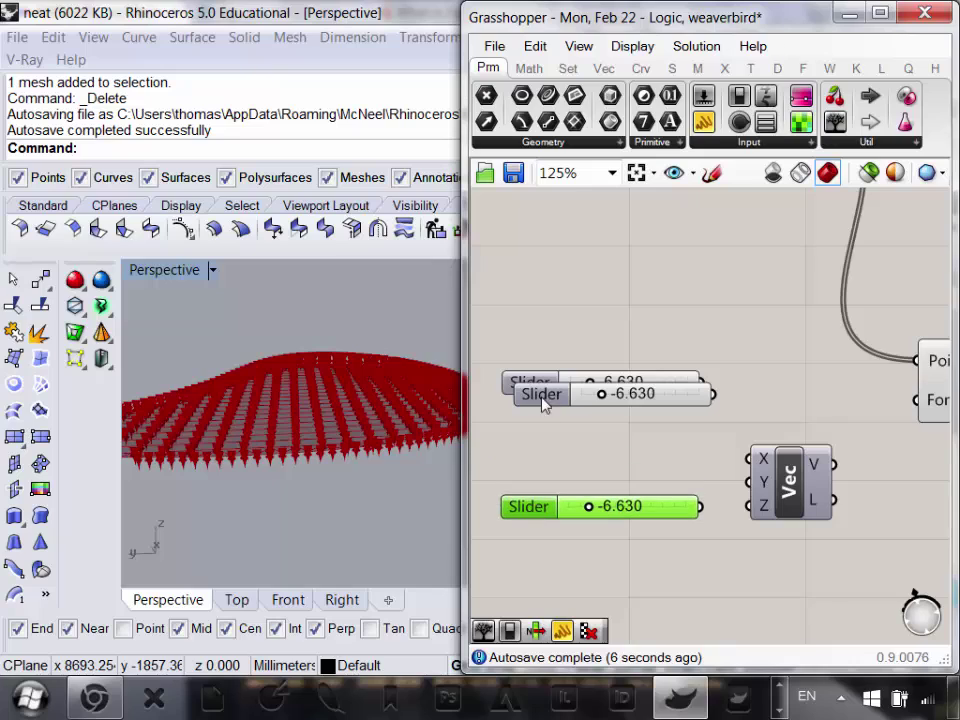
drag(551, 414, 529, 472)
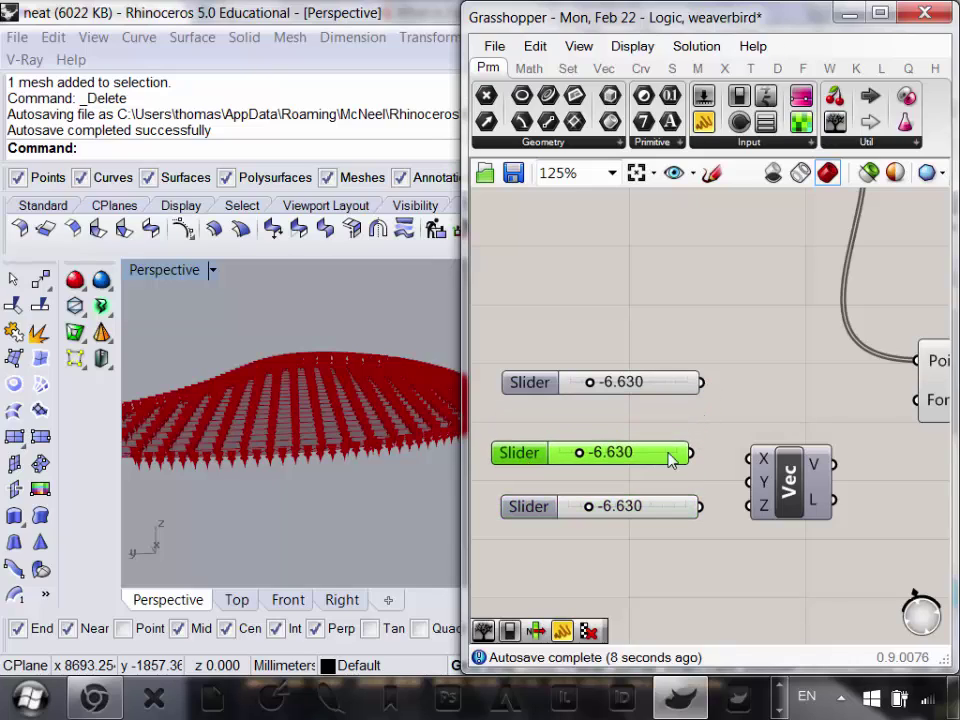
- Connect the three sliders from top to bottom to the X, Y and Z inputs of Vec
drag(702, 383, 731, 487)
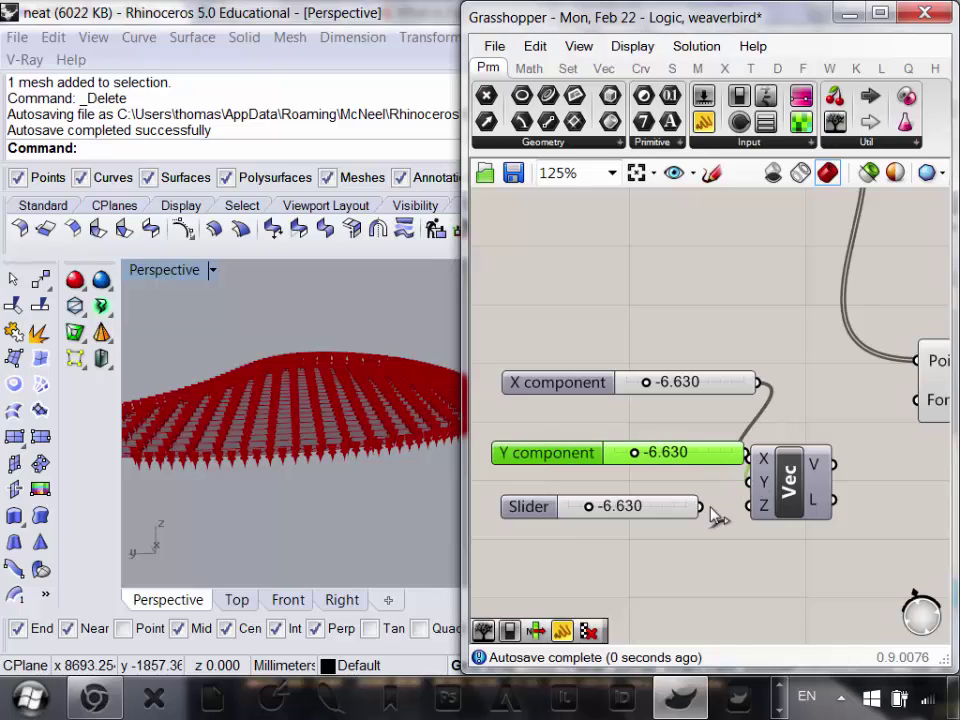
scroll(730, 510, down, 3)
scroll(593, 486, up, 2)
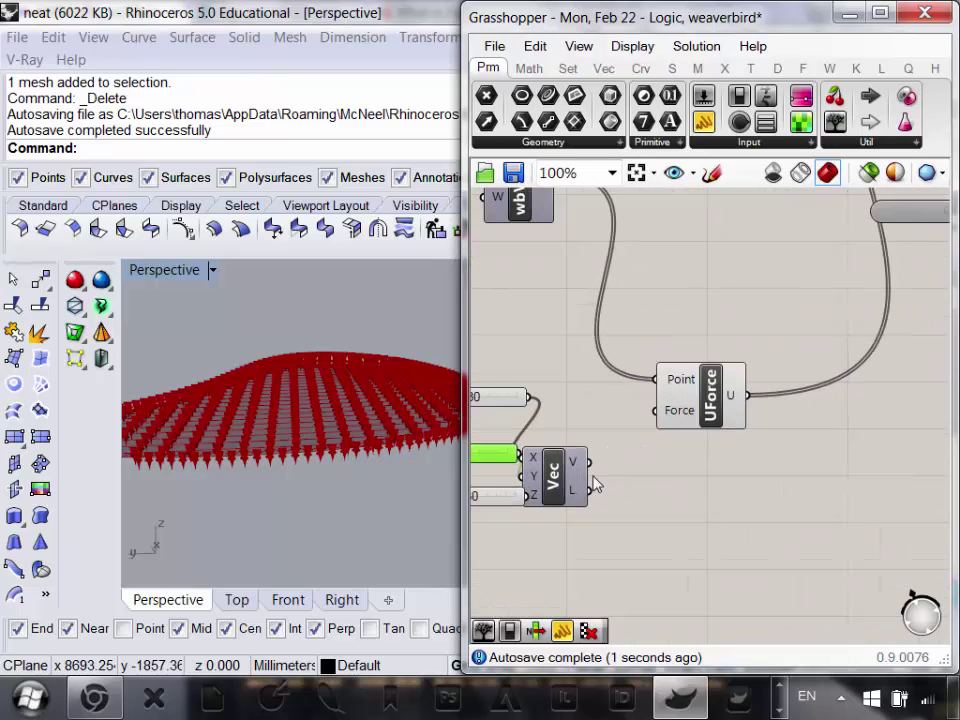
- Move Vec slightly clear of the sliders and connect its V output to UForce's Force input
click(585, 500)
drag(585, 500, 582, 523)
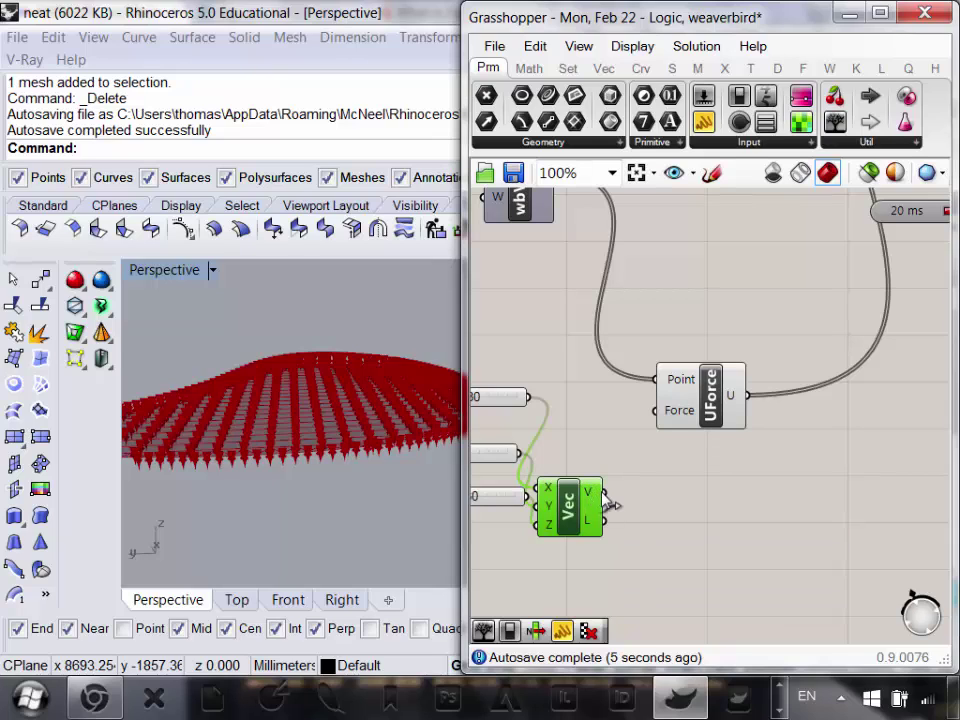
drag(657, 413, 657, 415)
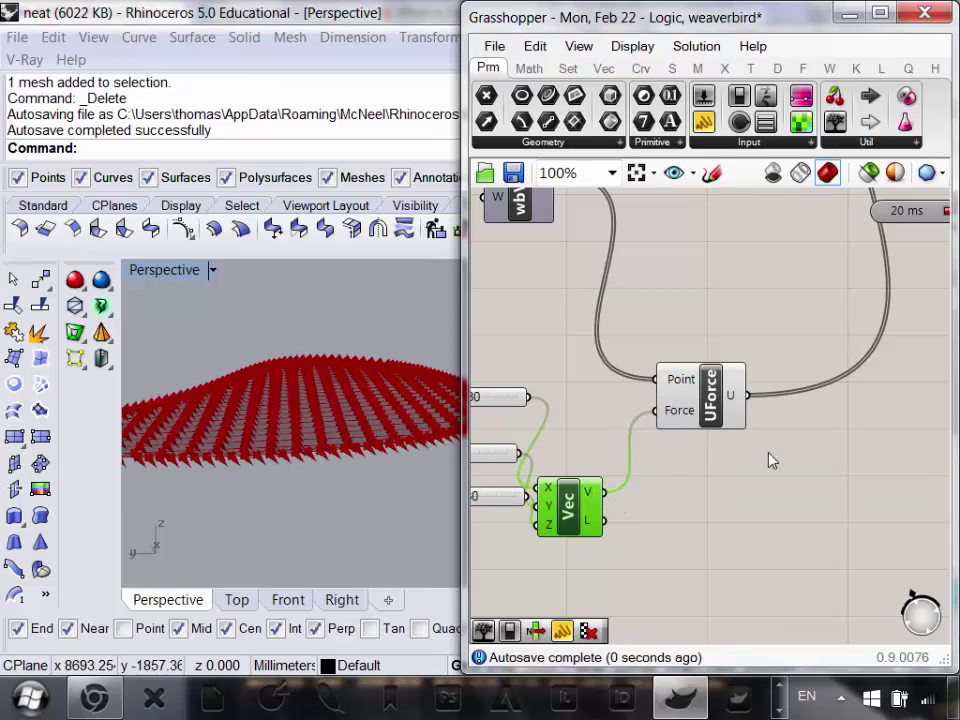
- Set the force vector to X -0.486, Y -1.766 and Z -8.934 and check the arrow directions on the mesh
scroll(770, 460, down, 3)
right_drag(289, 444, 314, 482)
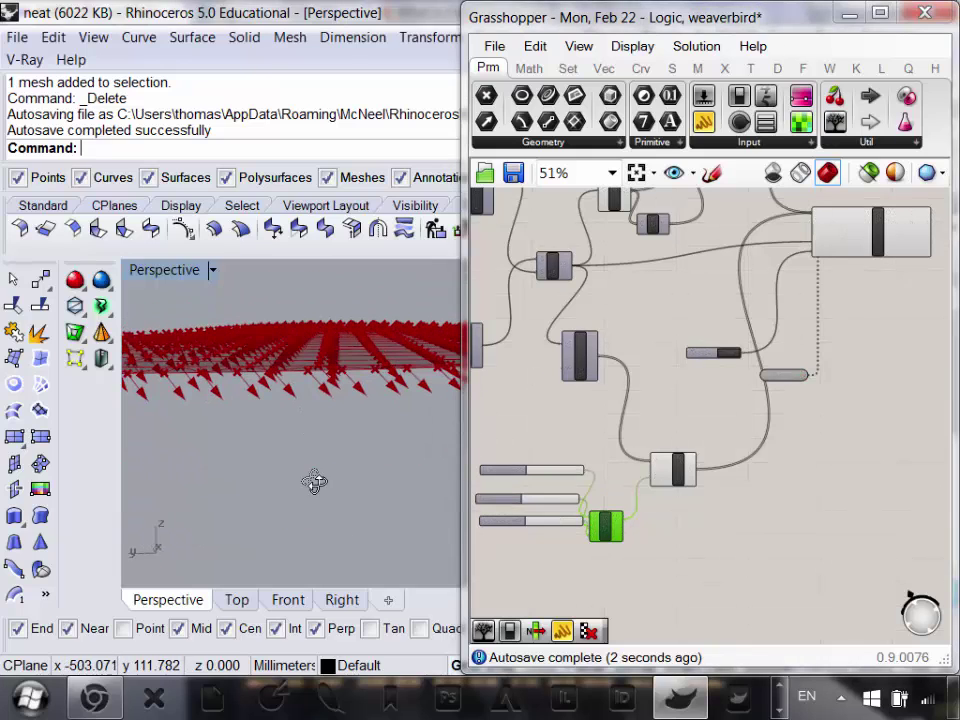
scroll(825, 520, up, 5)
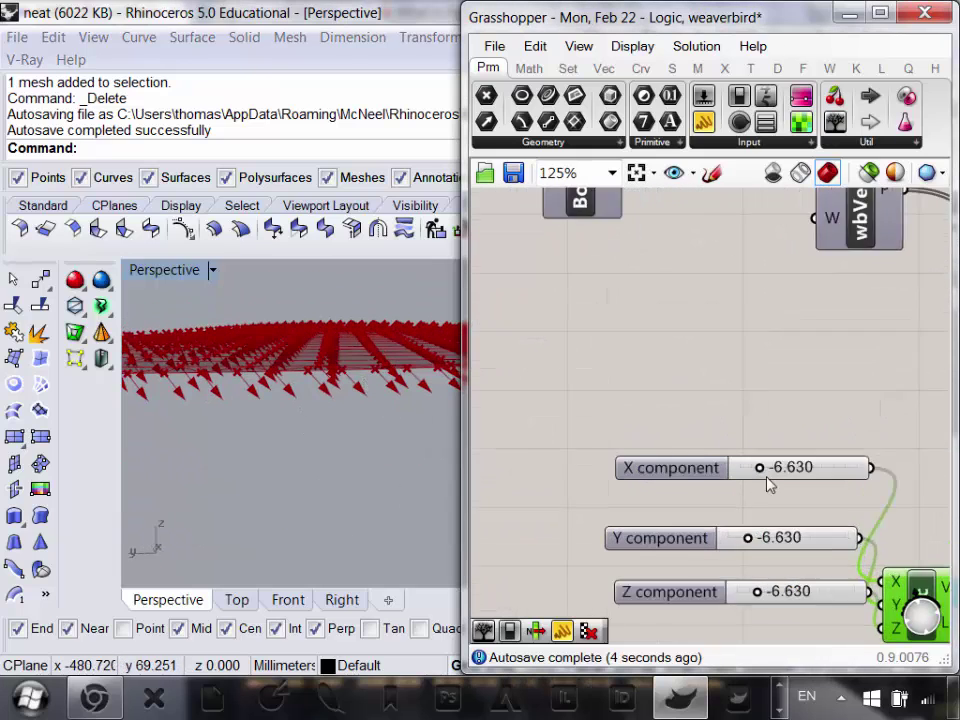
drag(754, 470, 802, 478)
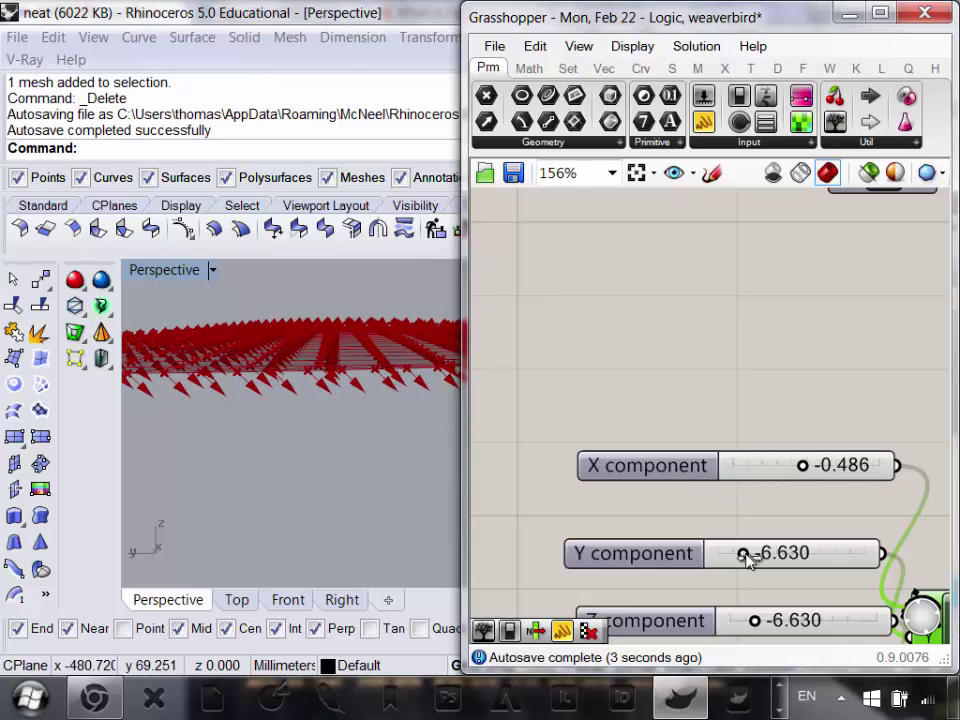
drag(748, 560, 780, 564)
right_drag(764, 609, 736, 560)
mouse_move(755, 580)
mouse_down()
mouse_move(848, 574)
mouse_move(738, 578)
mouse_up()
right_drag(372, 492, 350, 477)
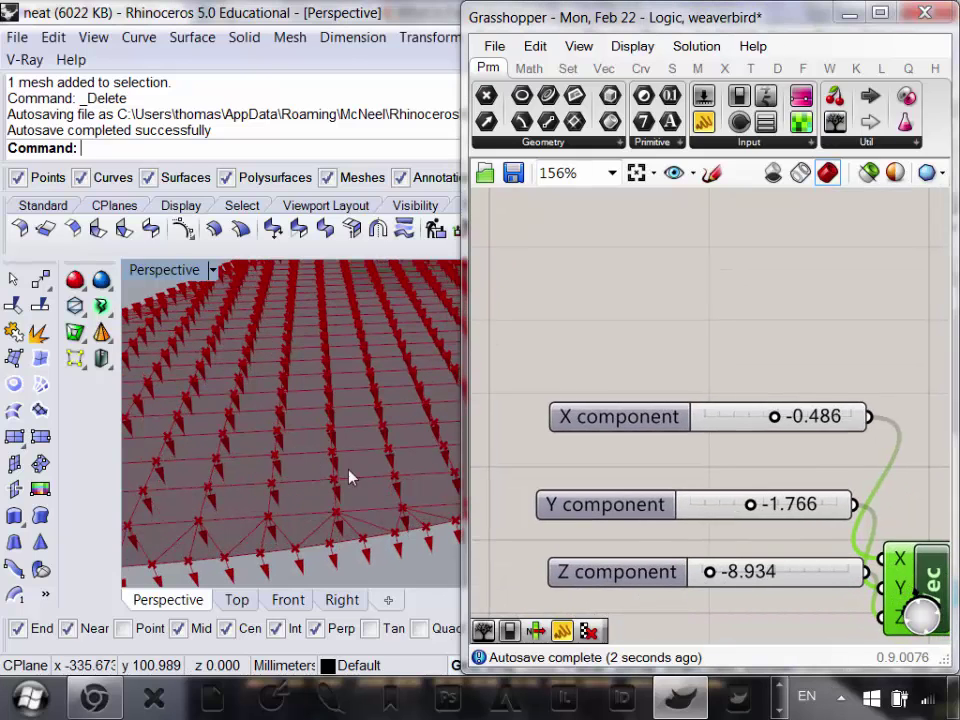
- Run the Kangaroo simulation by switching the SimulationReset toggle to False, and view the mesh from the side
right_drag(905, 393, 714, 439)
scroll(714, 439, down, 8)
right_drag(816, 458, 730, 512)
scroll(698, 450, up, 5)
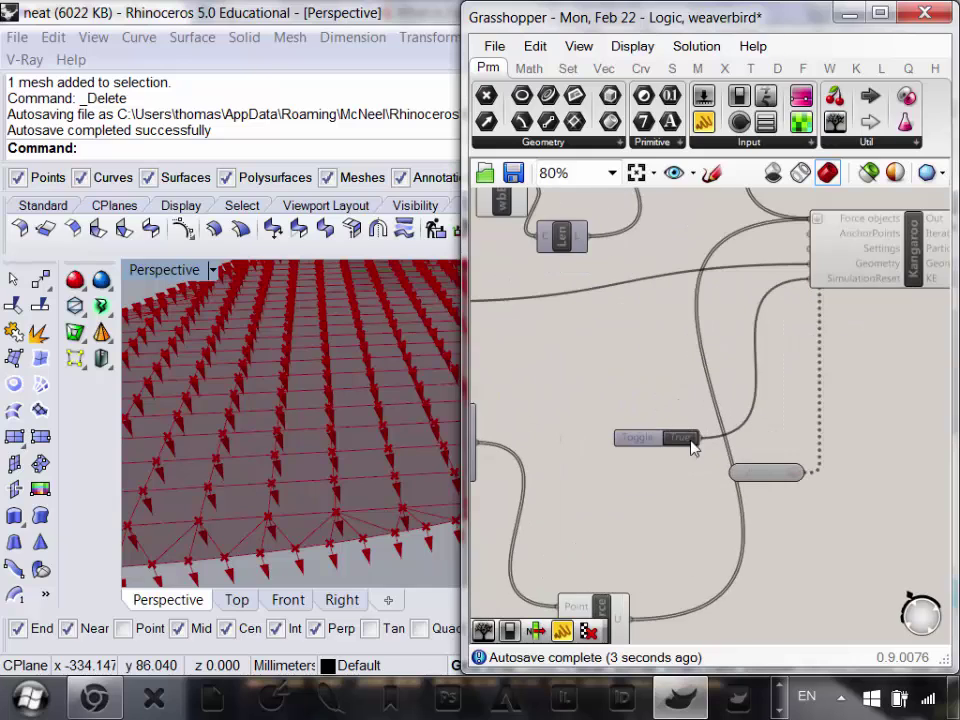
right_drag(364, 428, 399, 405)
scroll(359, 399, down, 6)
scroll(399, 405, up, 6)
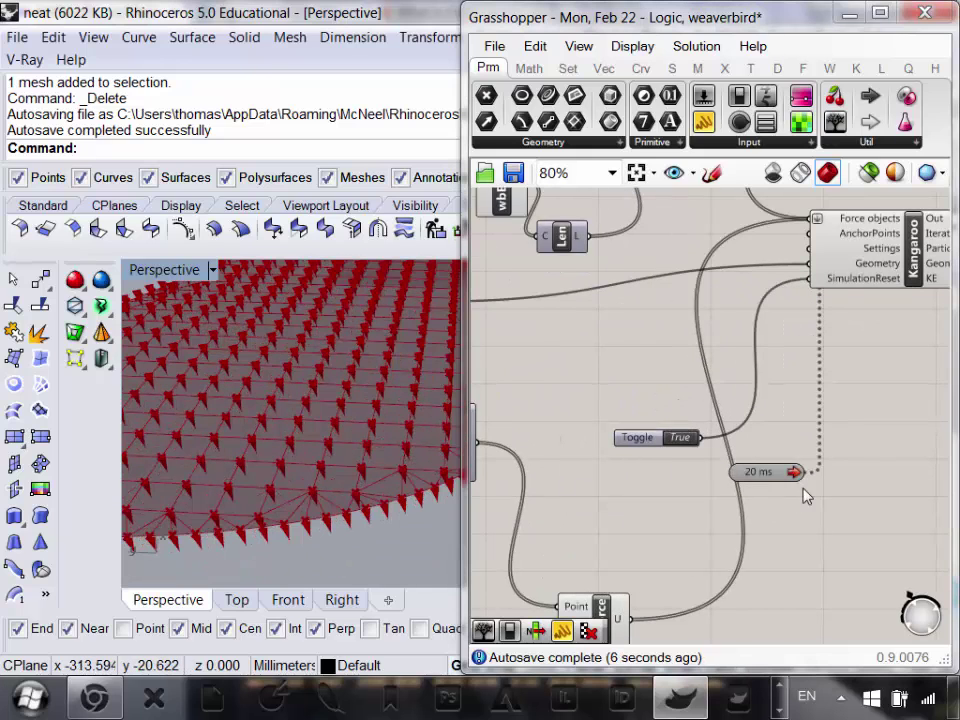
right_drag(803, 490, 903, 460)
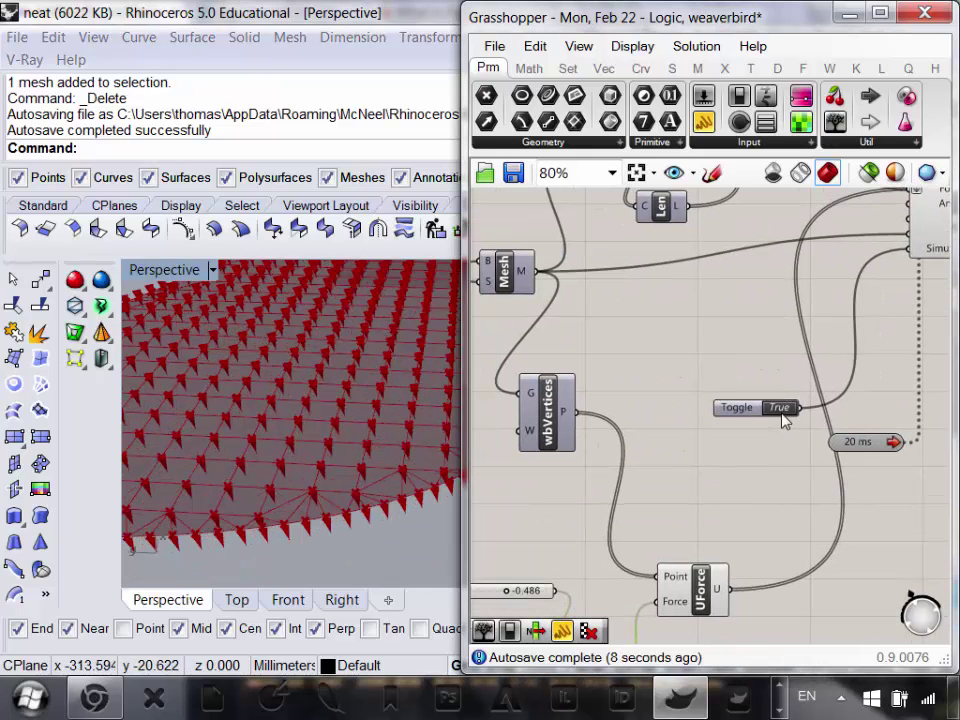
right_drag(360, 471, 366, 448)
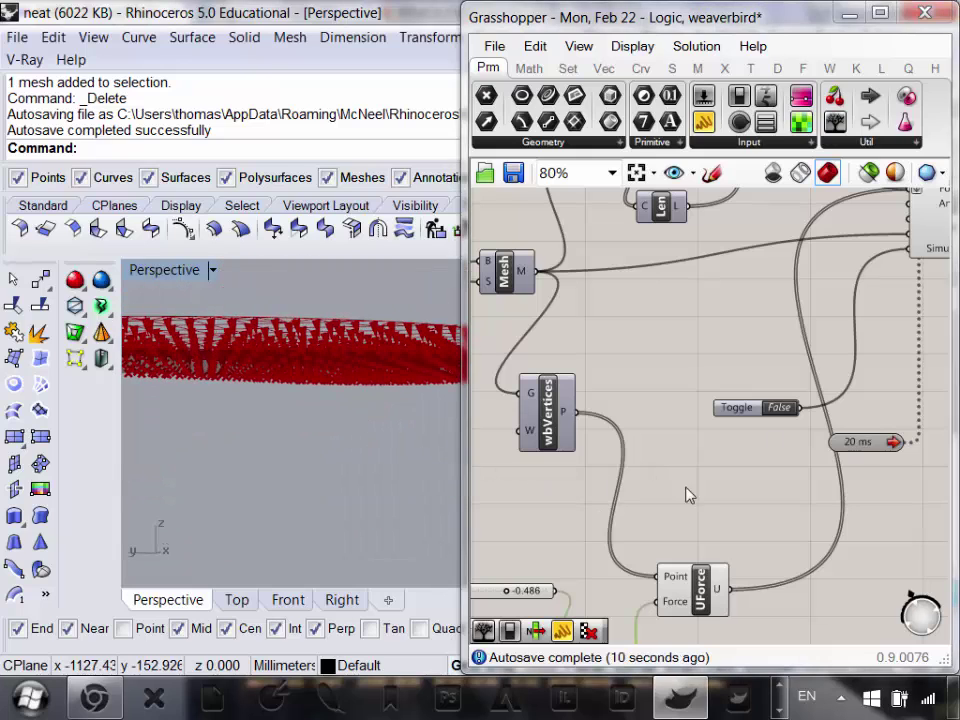
- Raise the Z component slider to its upper limit of 10 while the simulation runs
right_drag(688, 495, 875, 389)
scroll(722, 521, up, 2)
right_drag(400, 455, 339, 456)
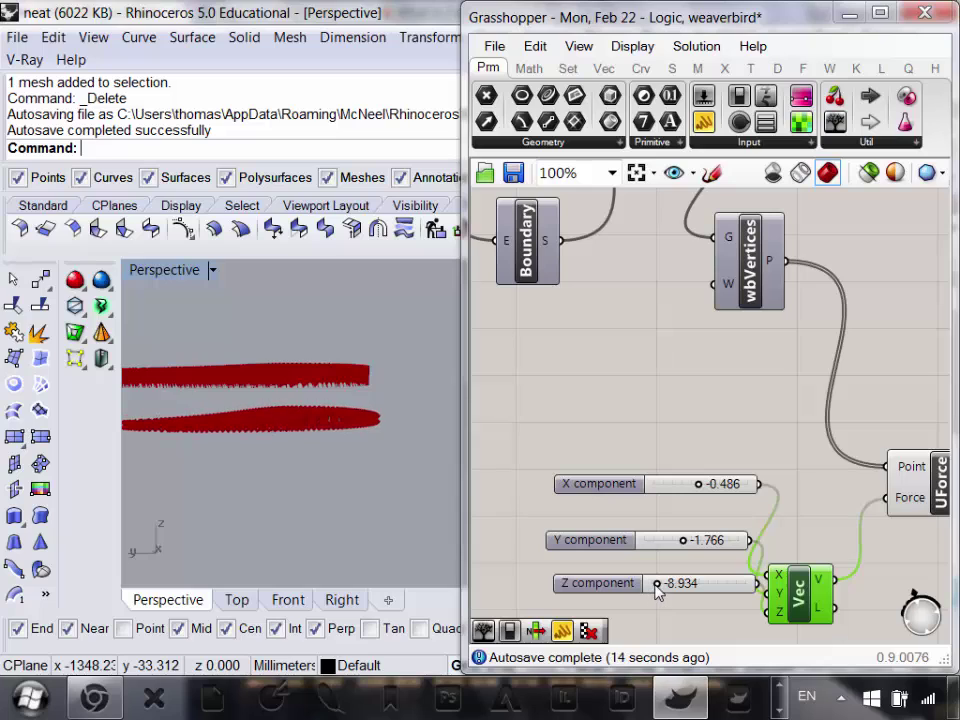
drag(657, 583, 947, 583)
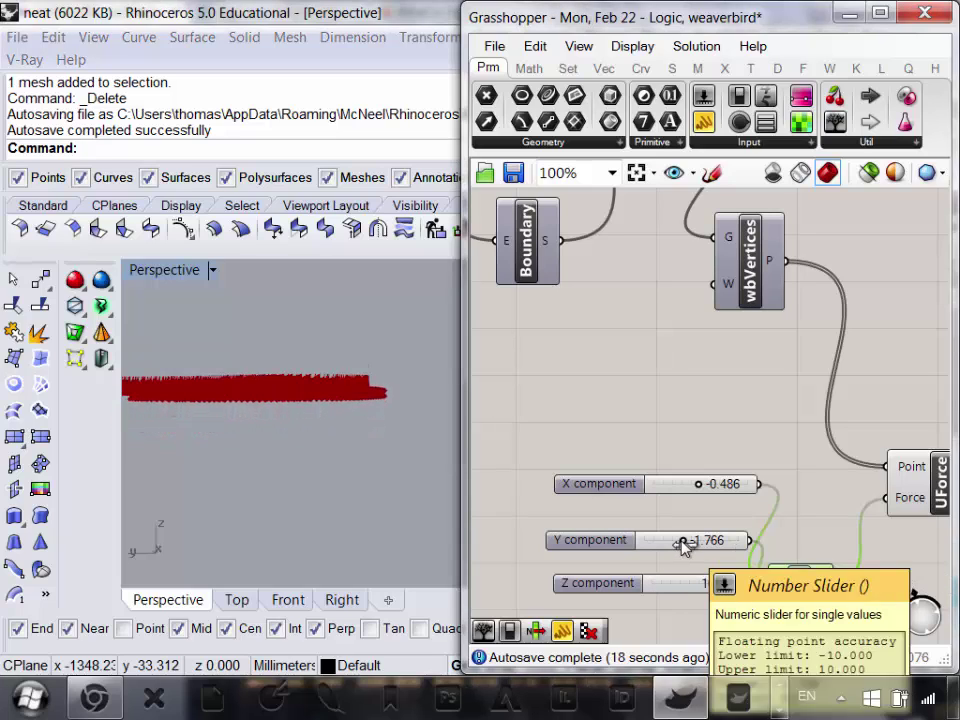
- Set the Y component to -10 and the X component to 10 while the simulation runs, and watch the mesh
drag(682, 543, 393, 507)
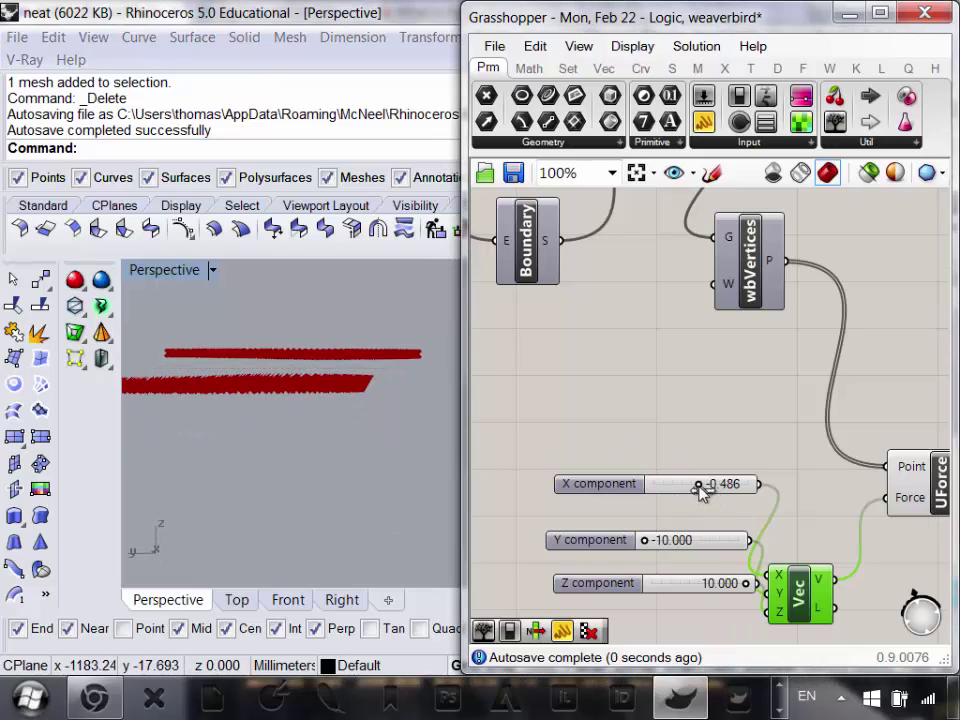
drag(697, 487, 806, 491)
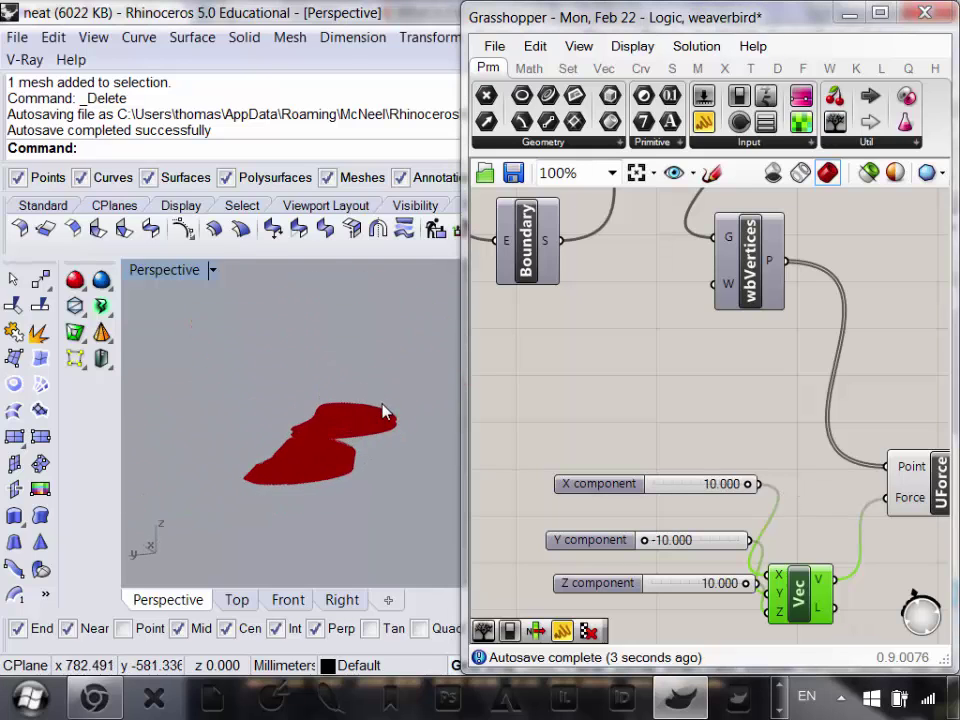
scroll(370, 410, up, 5)
- Set the Y component to 10, switch the Z component to -10 and back to 10, and watch how the mesh moves
drag(647, 540, 745, 541)
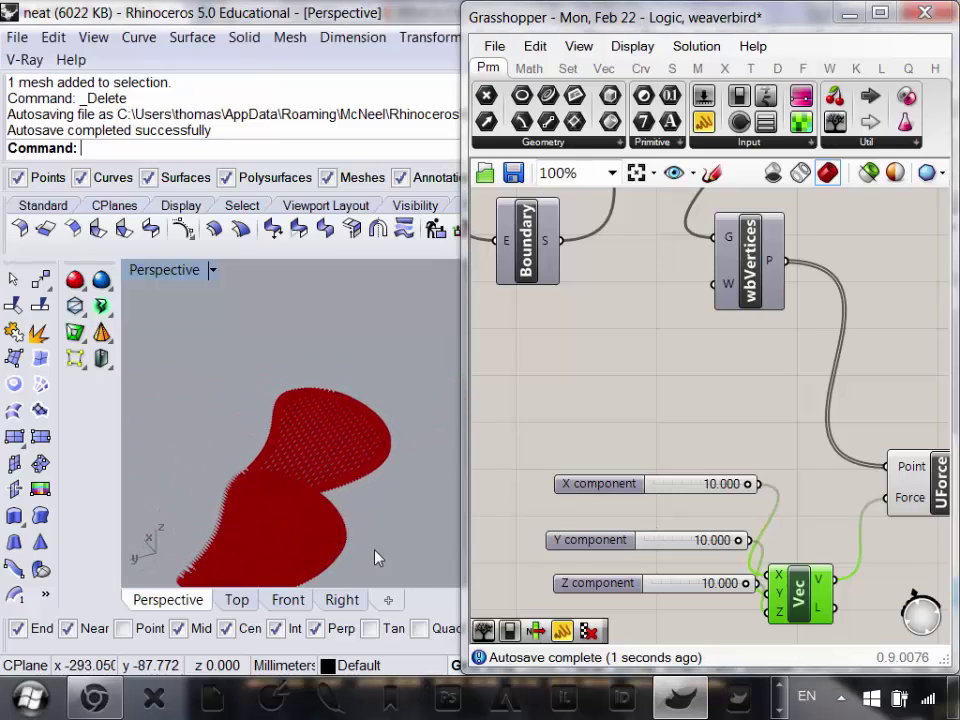
drag(748, 583, 506, 568)
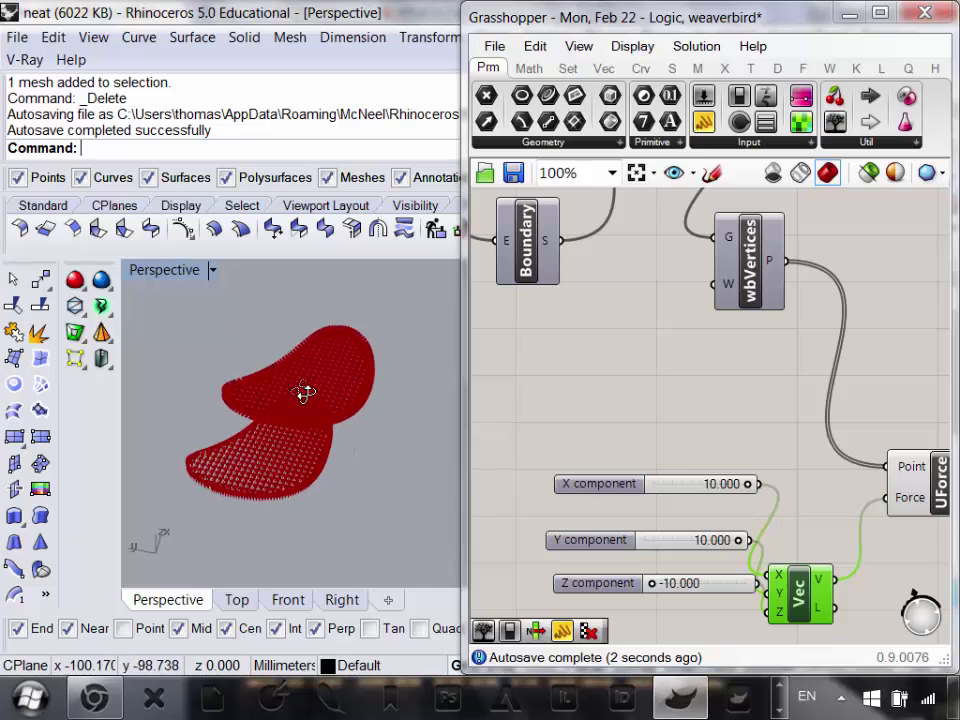
scroll(317, 468, up, 5)
scroll(320, 463, down, 5)
right_drag(325, 445, 420, 522)
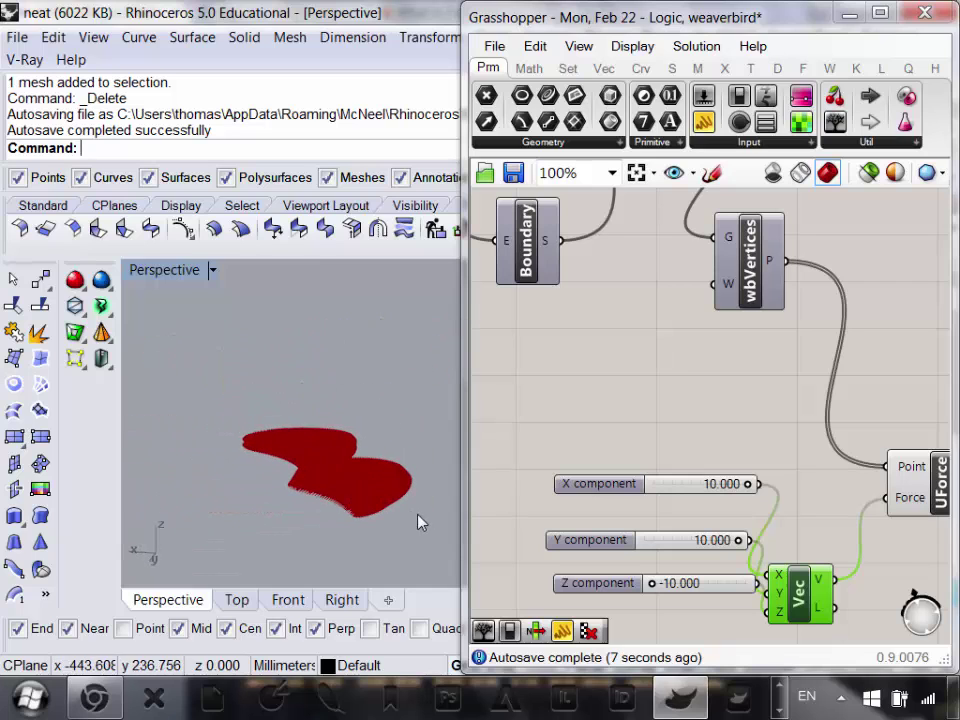
drag(652, 585, 760, 583)
right_drag(385, 405, 513, 480)
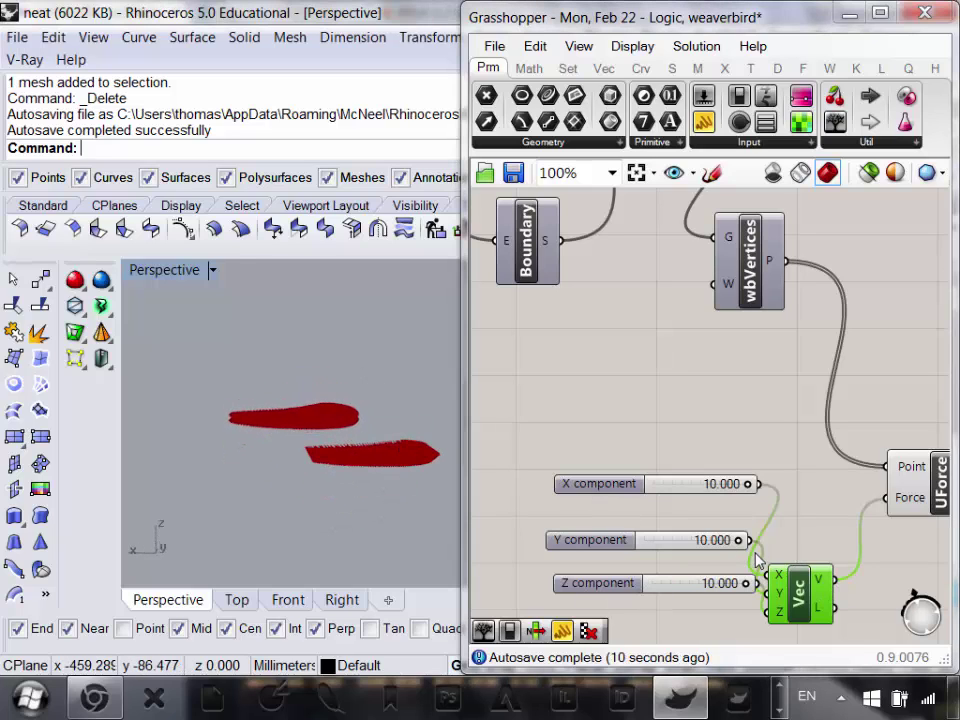
- Set the force vector's X and Y components to exactly 0 and its Z component to 9.81
double_click(702, 540)
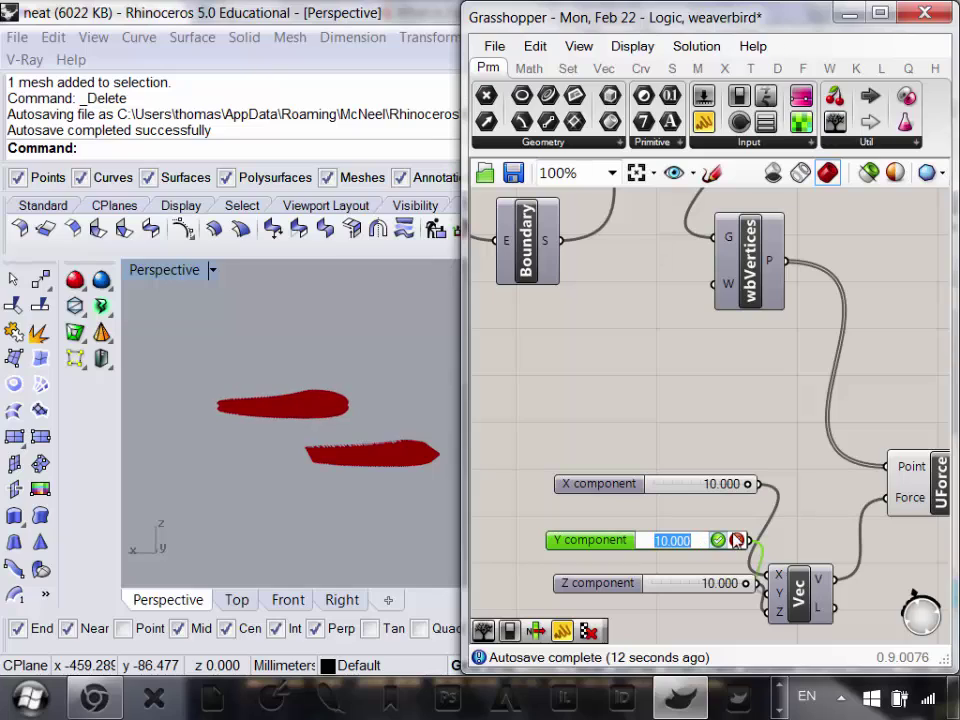
text(0)
key(Return)
double_click(724, 485)
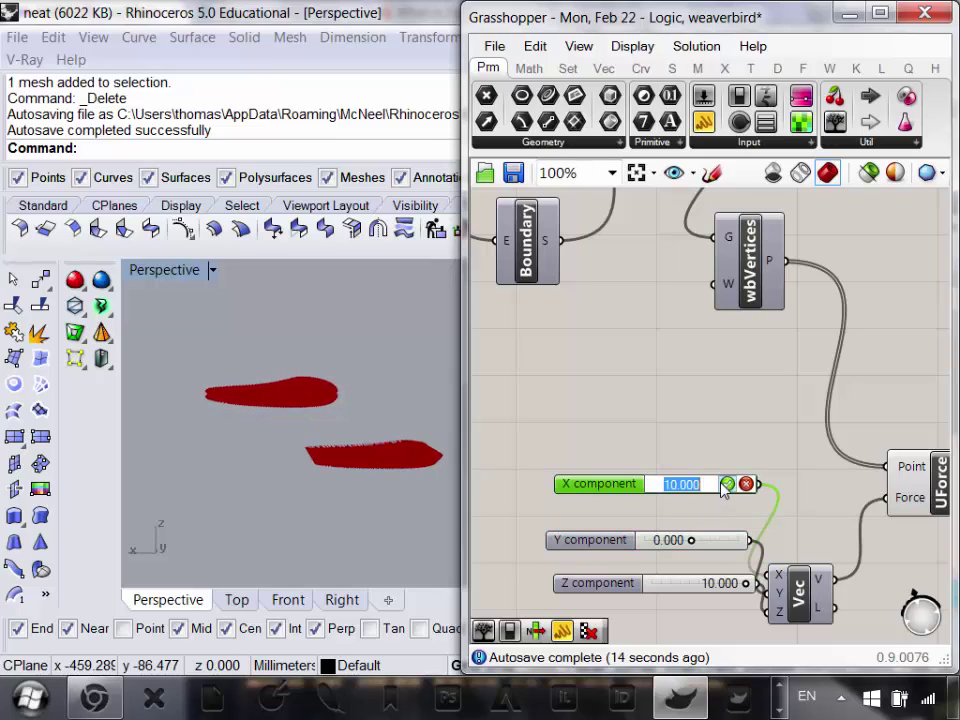
text(0)
click(728, 485)
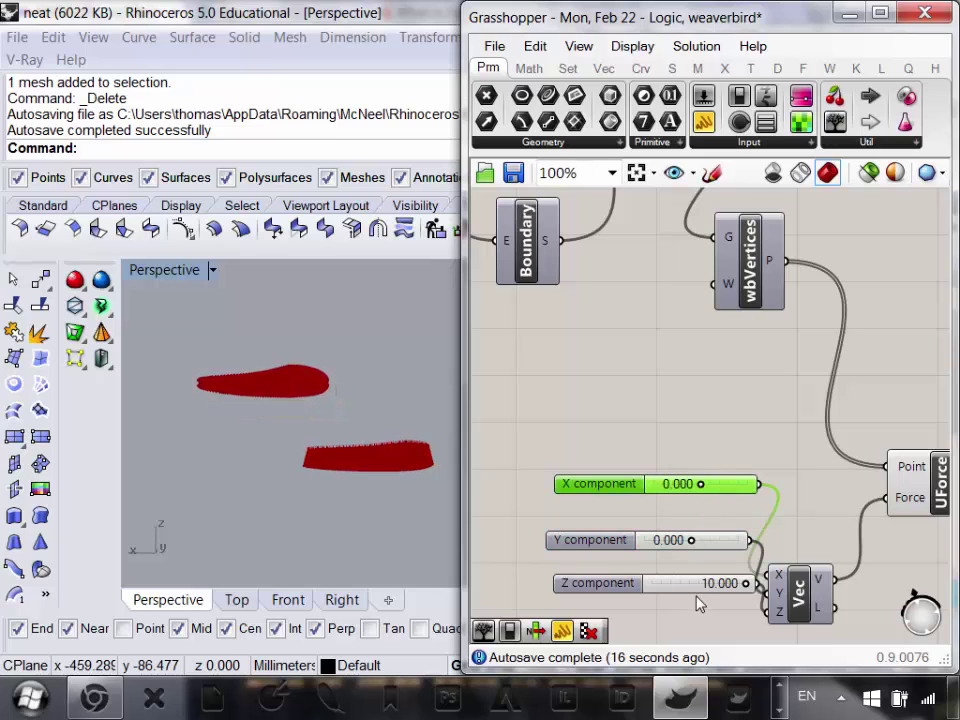
double_click(707, 583)
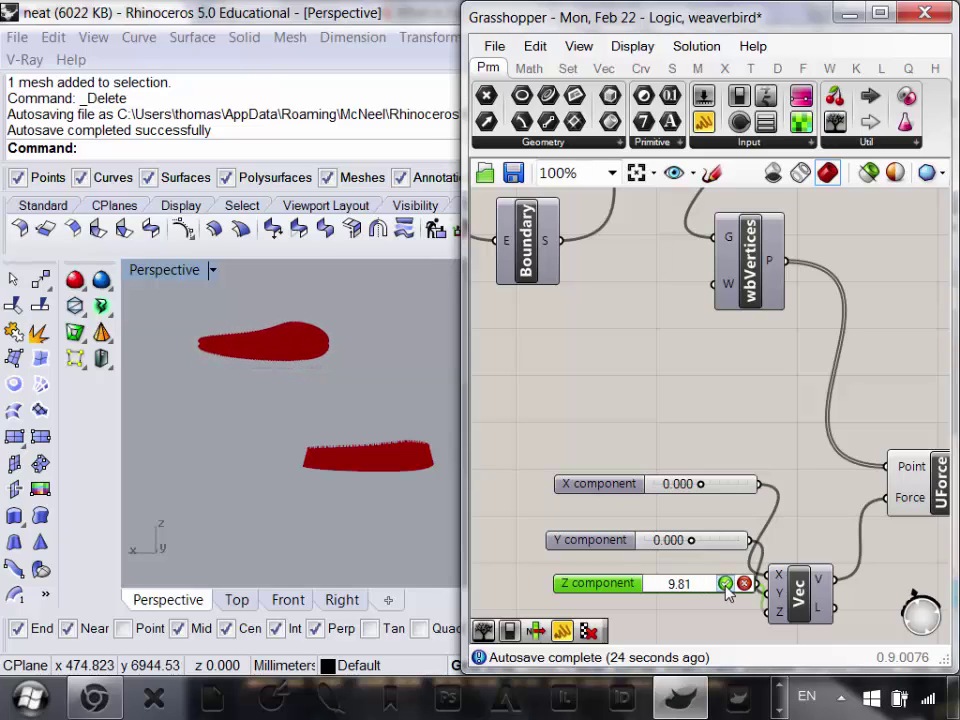
click(725, 584)
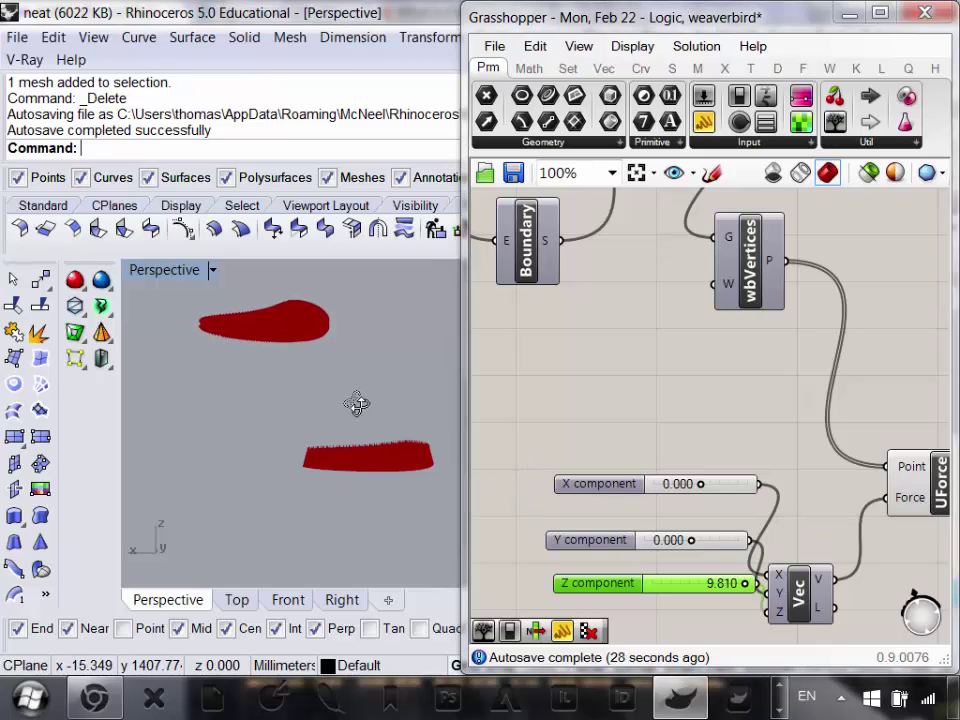
- Reset the Kangaroo simulation by switching the SimulationReset toggle to True, and view the mesh from the side
right_drag(356, 403, 375, 300)
scroll(711, 458, down, 4)
scroll(647, 476, up, 4)
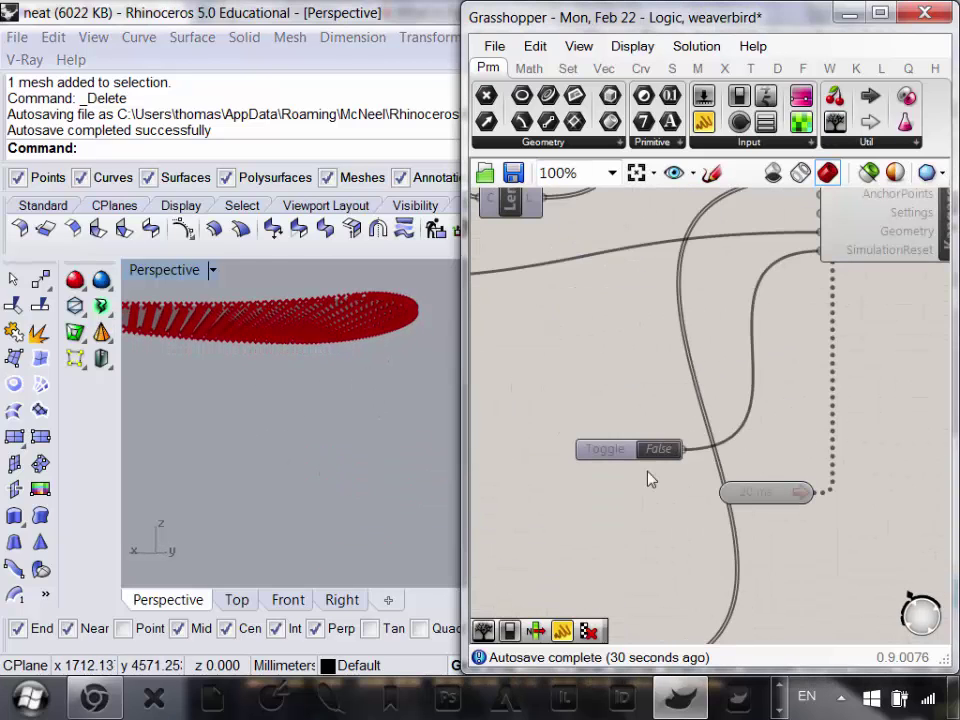
double_click(655, 450)
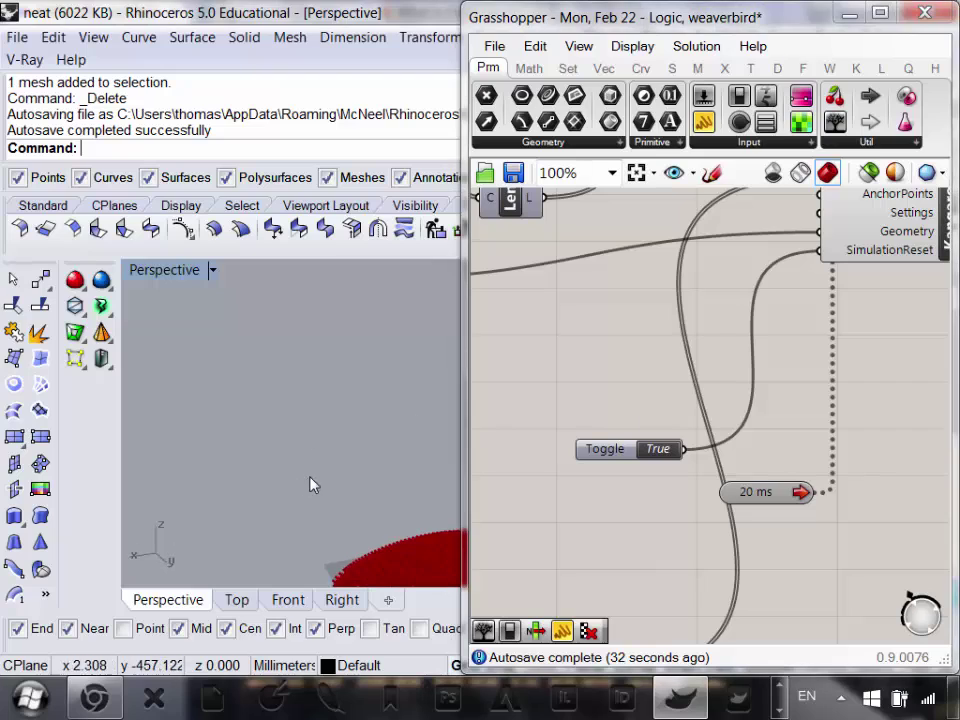
right_drag(405, 547, 421, 488)
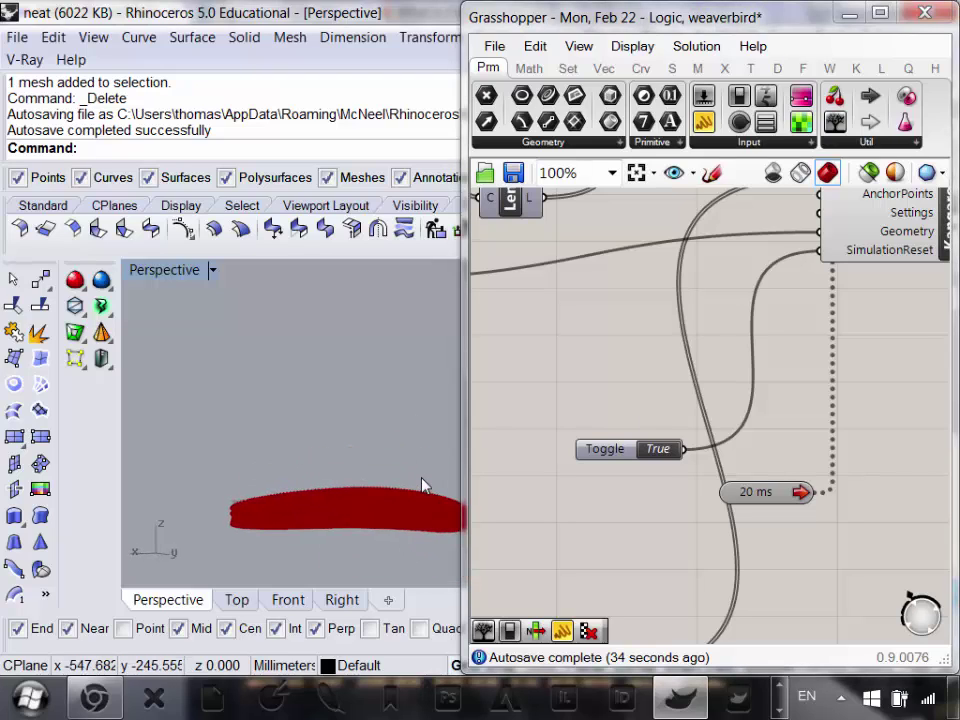
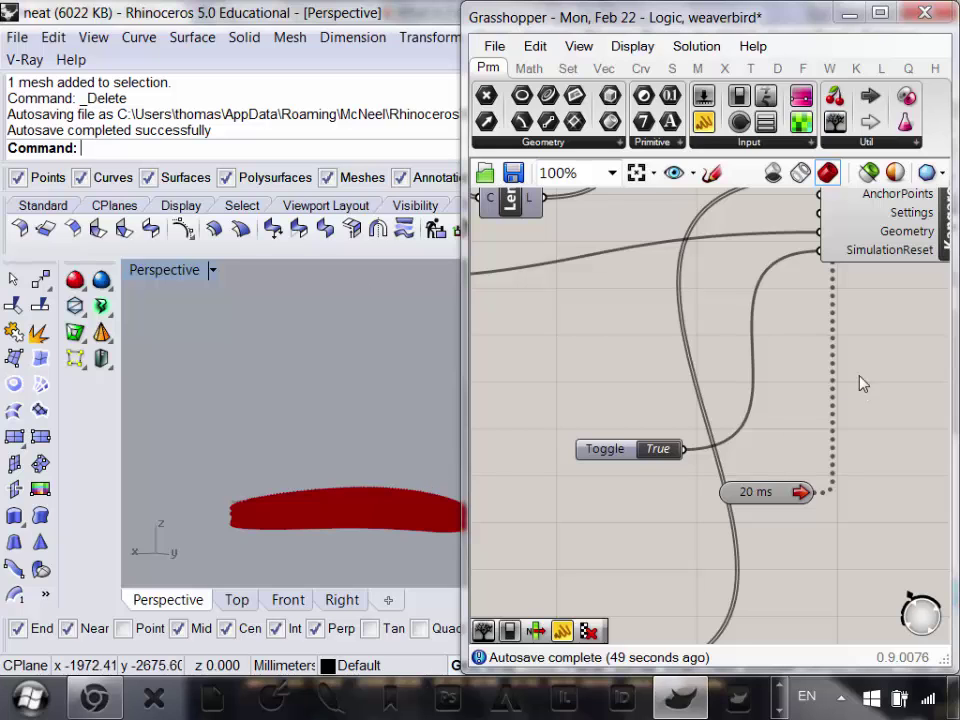
- Move the Kangaroo component slightly farther away from the toggle and timer on the canvas
scroll(800, 381, down, 5)
scroll(804, 339, up, 3)
drag(804, 339, 884, 365)
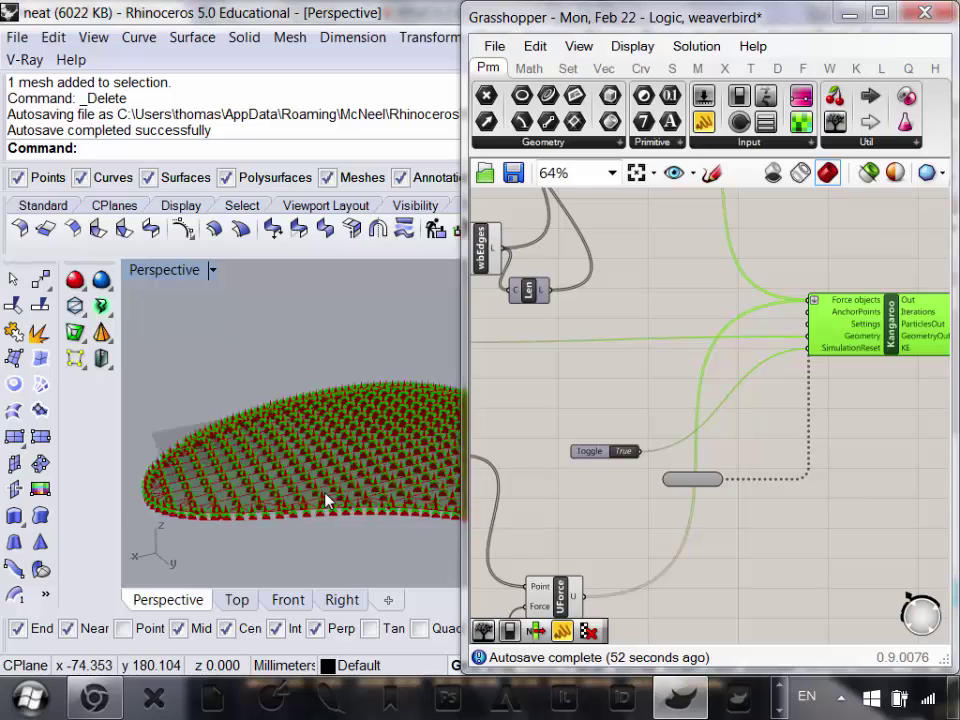
- Examine the force arrows on the mesh vertices from close up and from above, and review the definition feeding Kangaroo
scroll(332, 498, up, 3)
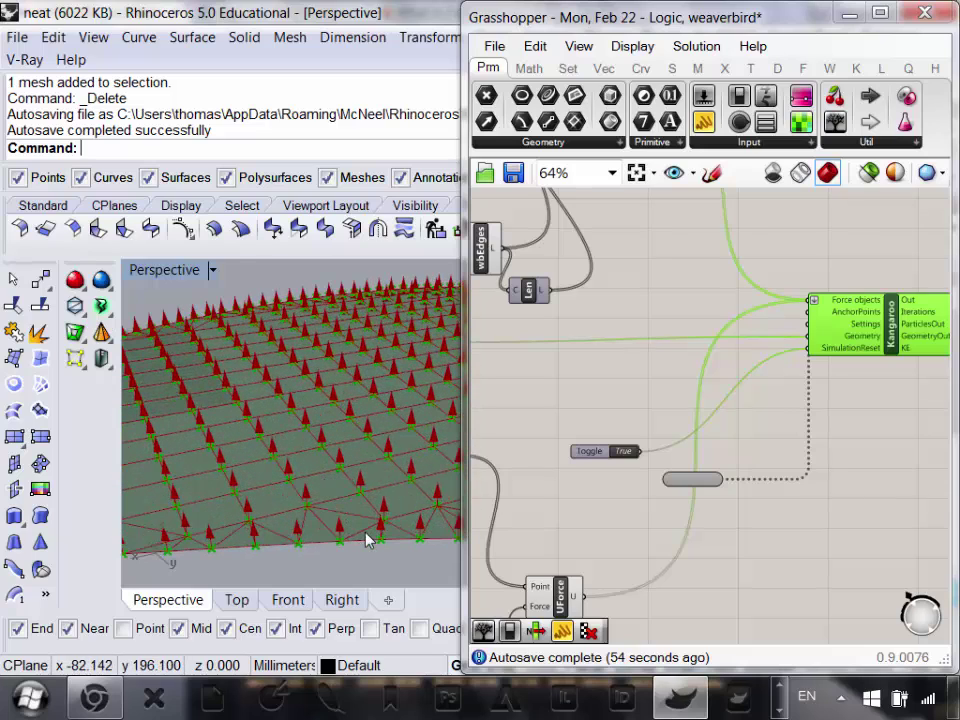
right_drag(675, 440, 765, 440)
scroll(780, 440, down, 5)
scroll(810, 474, up, 3)
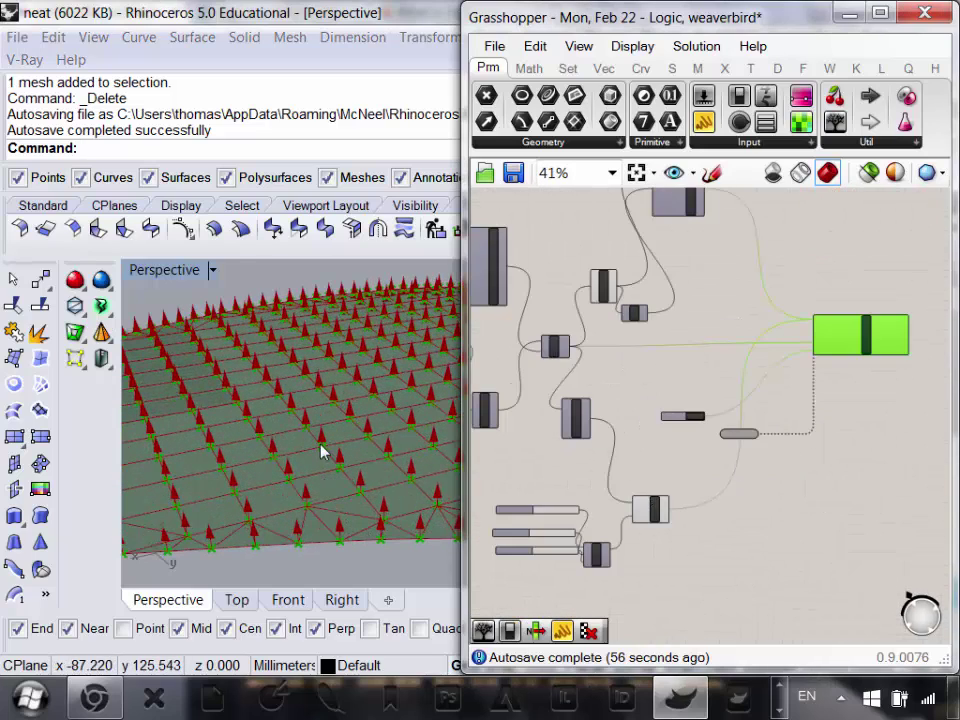
right_drag(324, 450, 321, 486)
scroll(322, 482, down, 6)
right_drag(326, 388, 356, 452)
scroll(356, 452, down, 3)
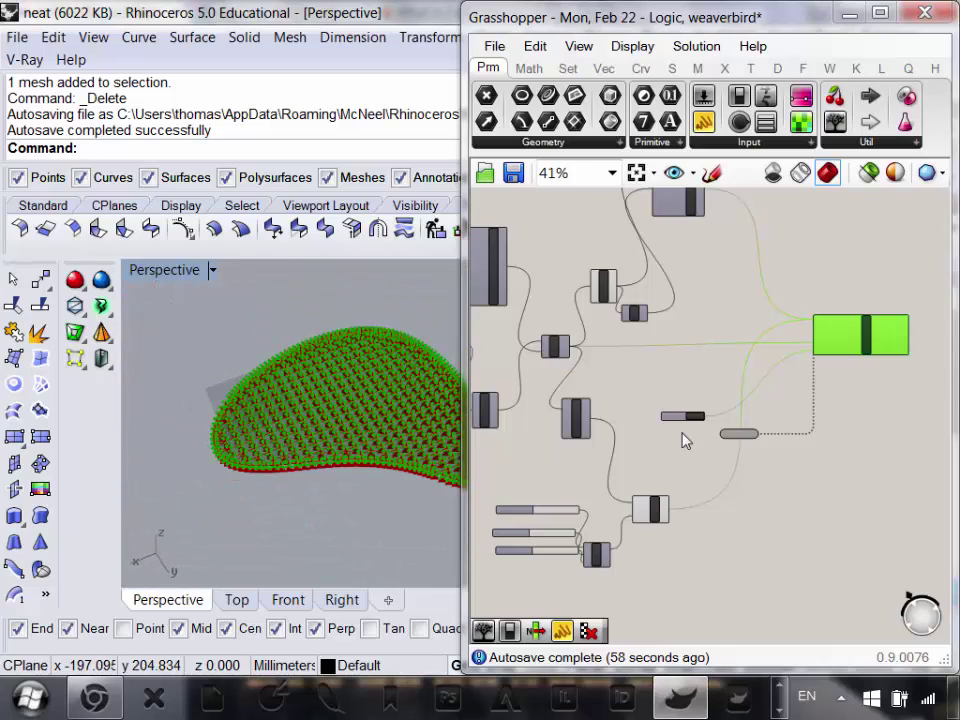
- Read the description of Kangaroo's AnchorPoints input and look at the mesh's edge vertices
right_drag(830, 414, 781, 462)
scroll(787, 392, up, 5)
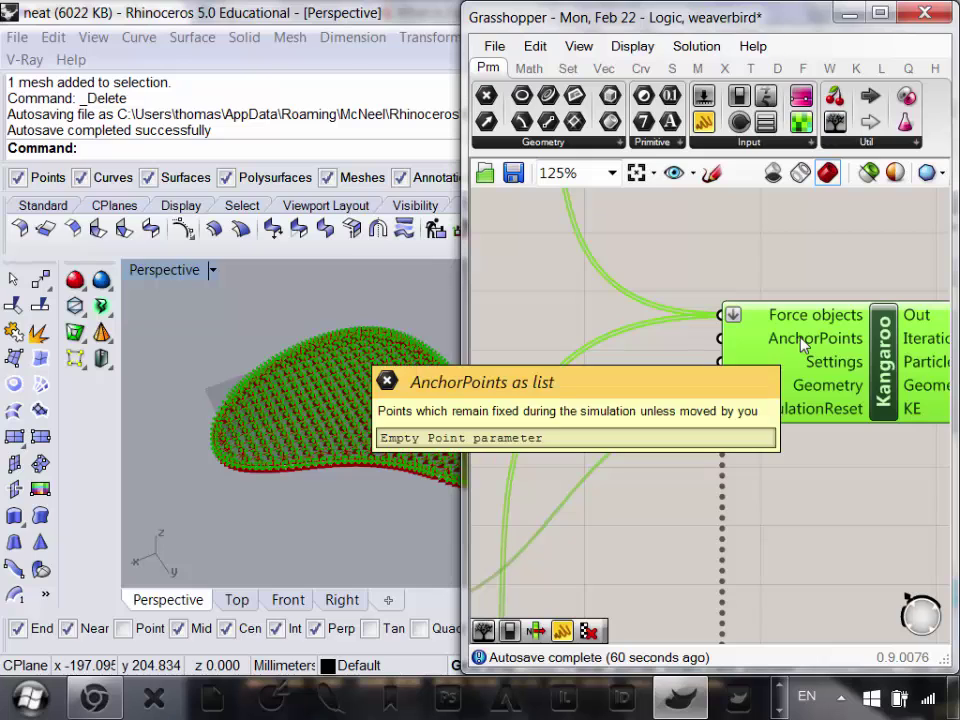
scroll(219, 436, up, 7)
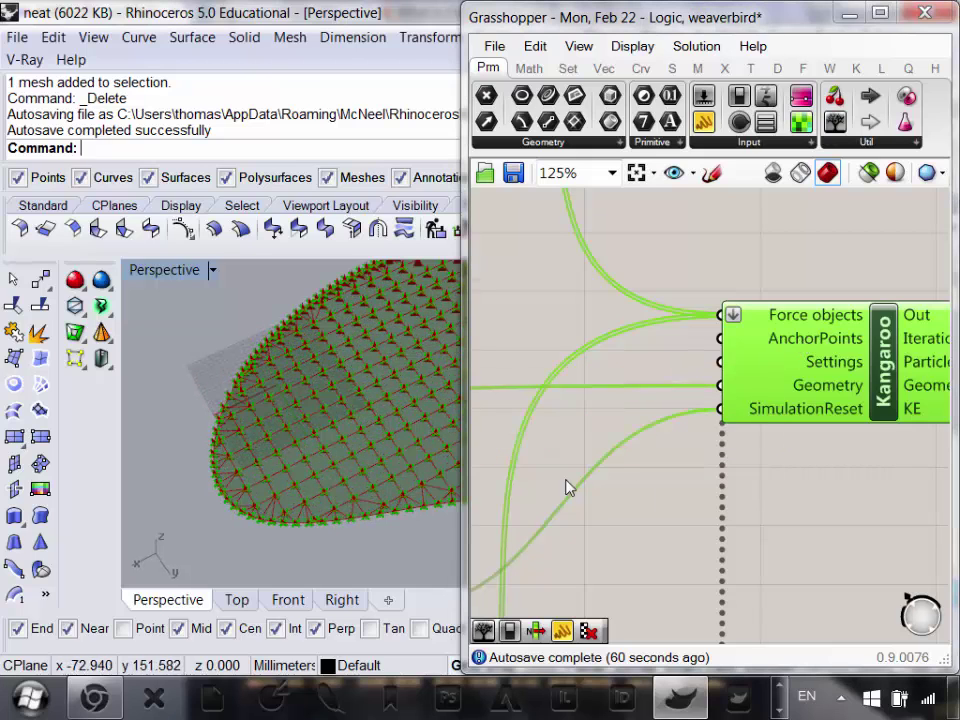
- Move the Kangaroo component higher on the canvas and place the toggle and the timer close to its inputs
right_drag(738, 461, 814, 424)
scroll(881, 400, down, 6)
scroll(822, 383, up, 3)
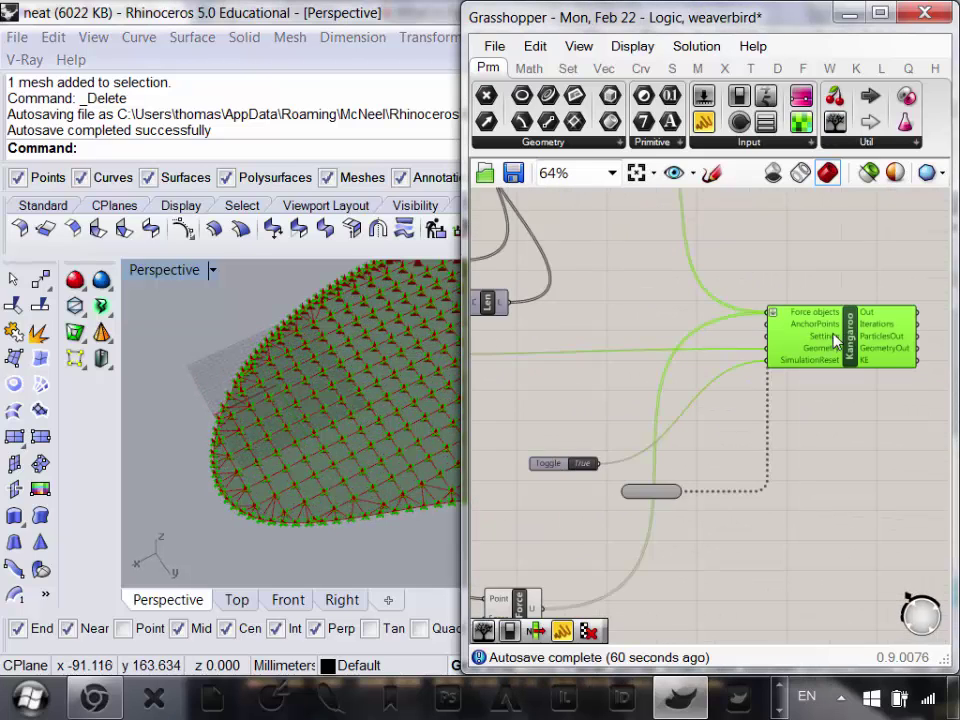
drag(834, 333, 901, 242)
drag(545, 455, 522, 424)
drag(543, 460, 631, 309)
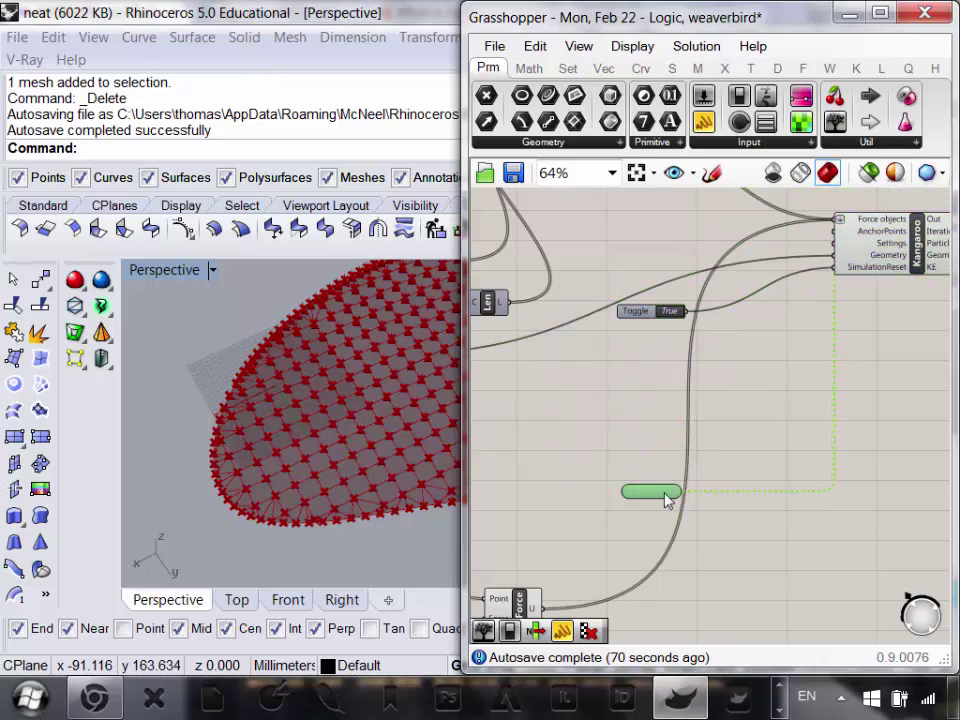
drag(668, 500, 810, 313)
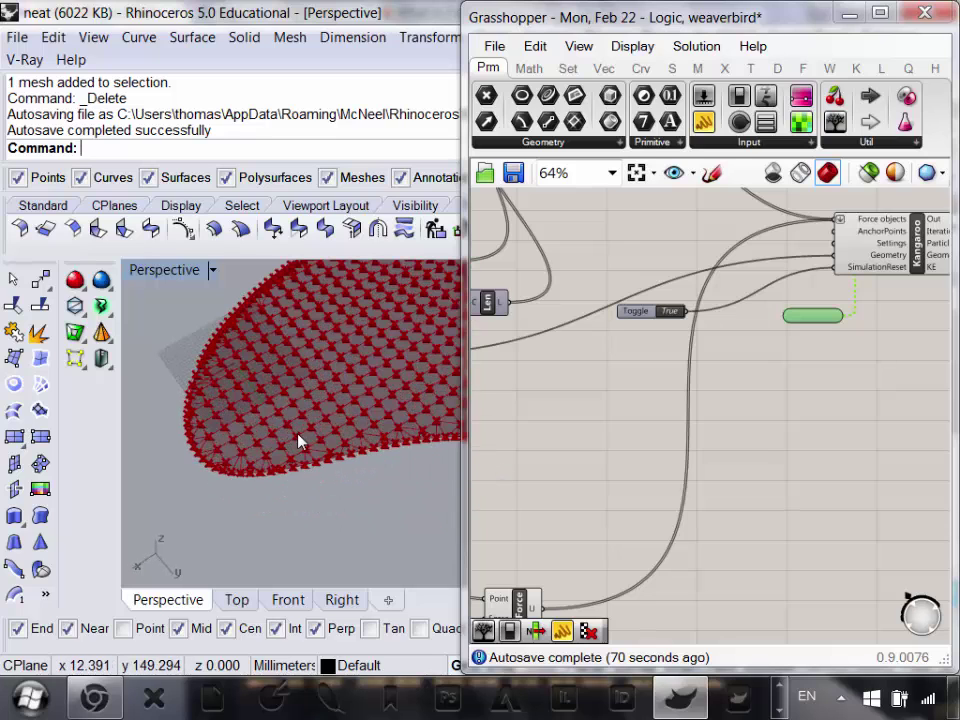
- Narrow the Grasshopper window to widen the Rhino viewport, and start a polyline with its first three points just inside the mesh's curved edge
drag(468, 451, 706, 458)
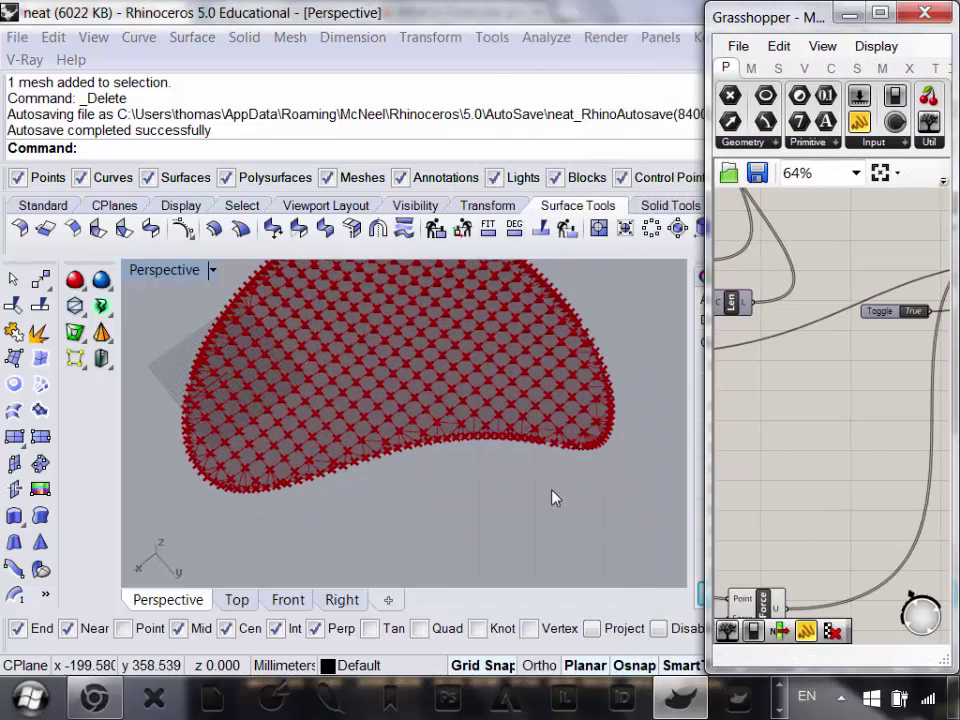
click(44, 205)
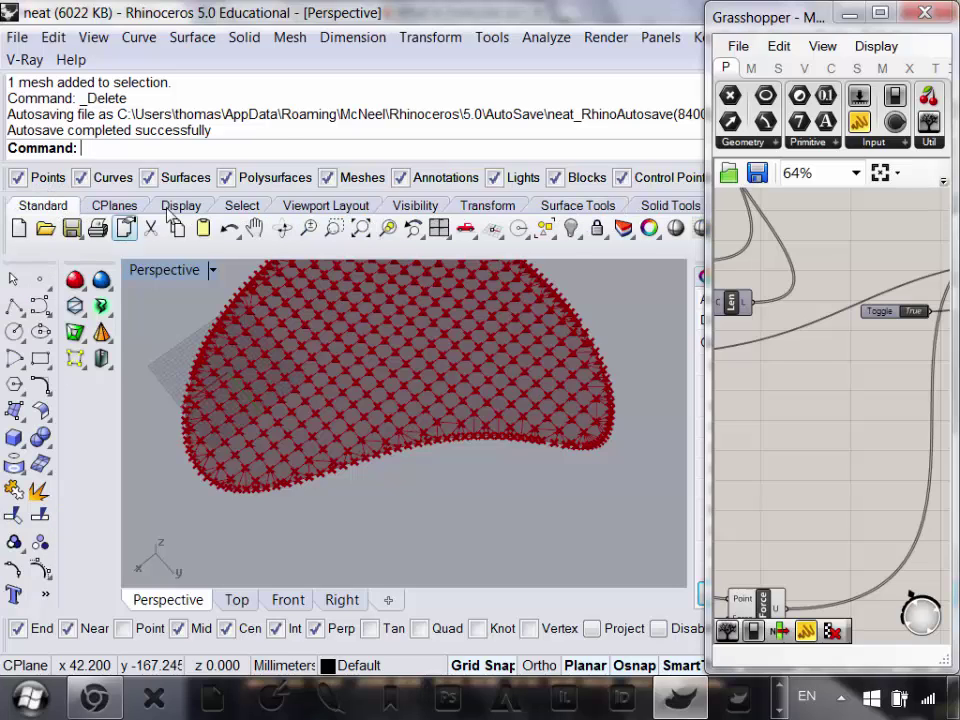
click(15, 307)
scroll(495, 500, down, 5)
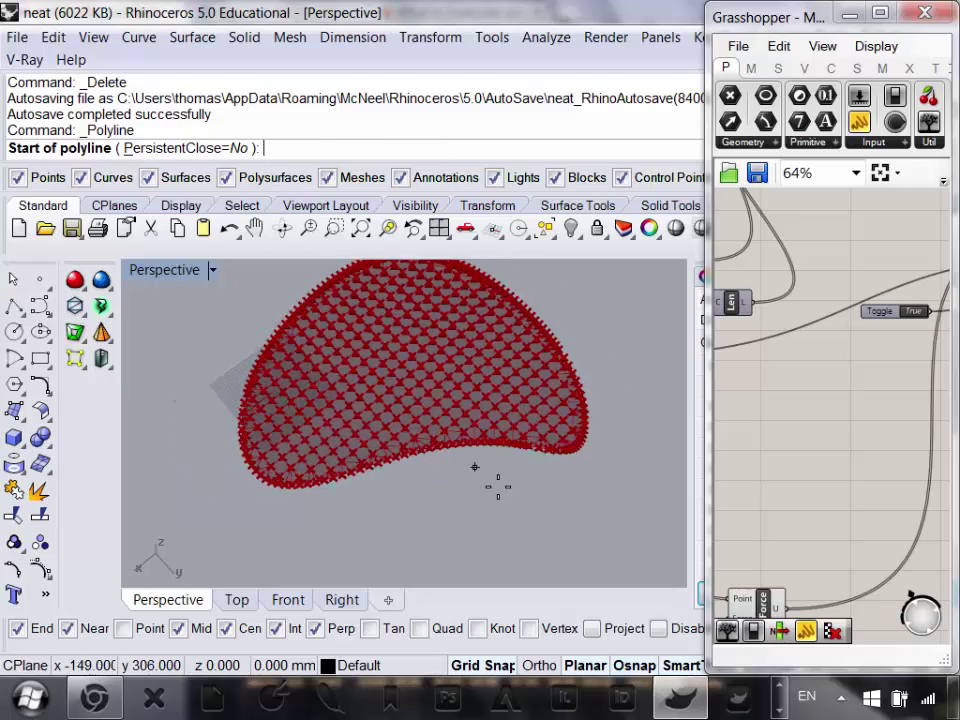
scroll(560, 470, up, 10)
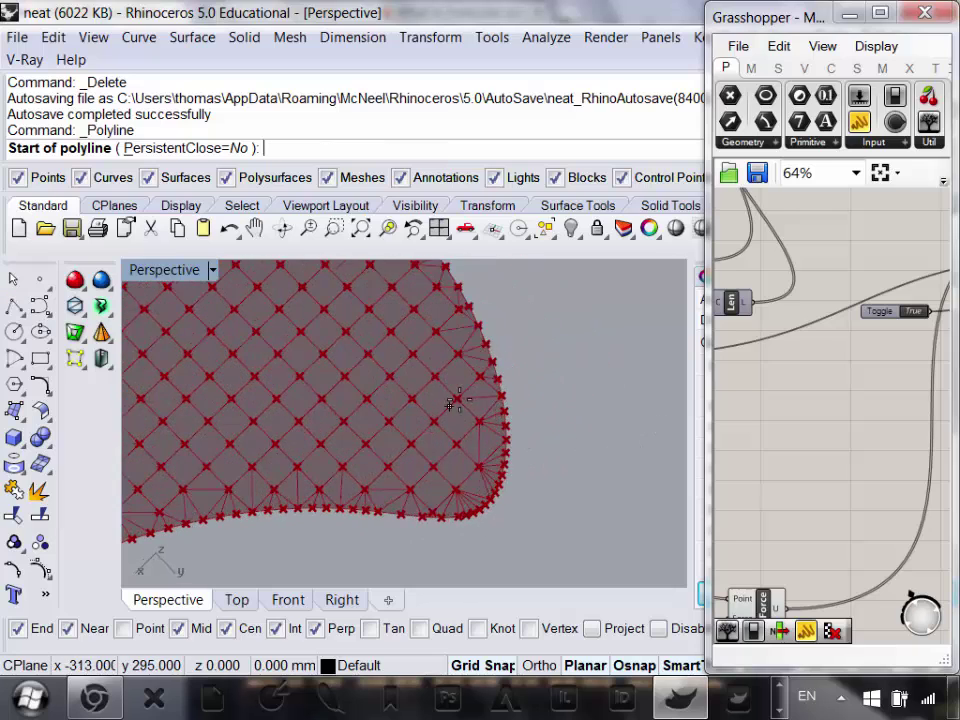
click(412, 322)
scroll(430, 380, down, 5)
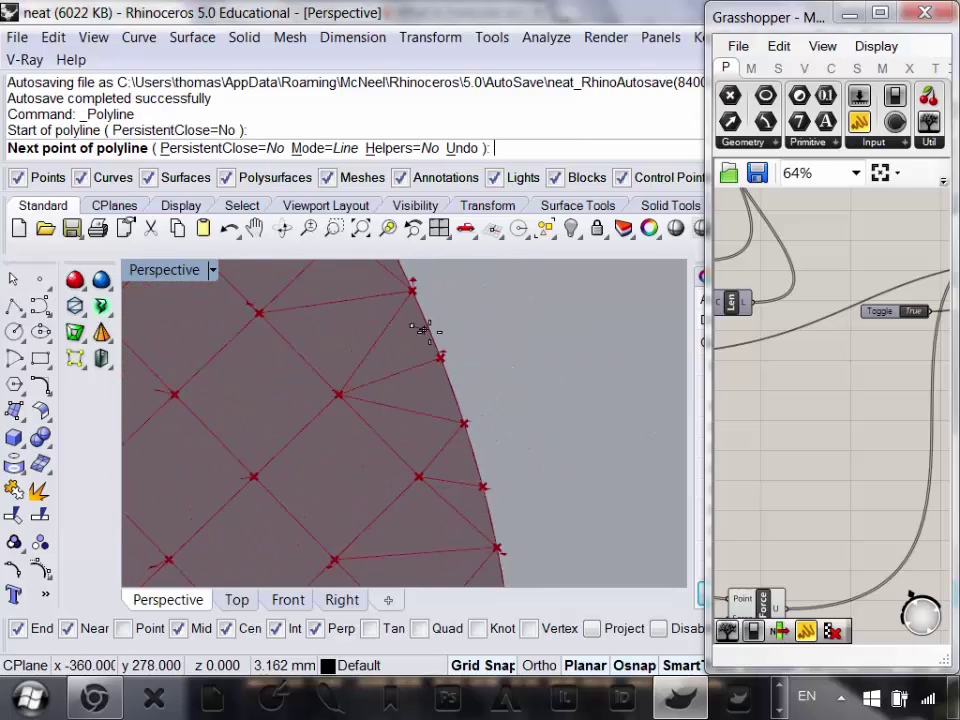
click(462, 432)
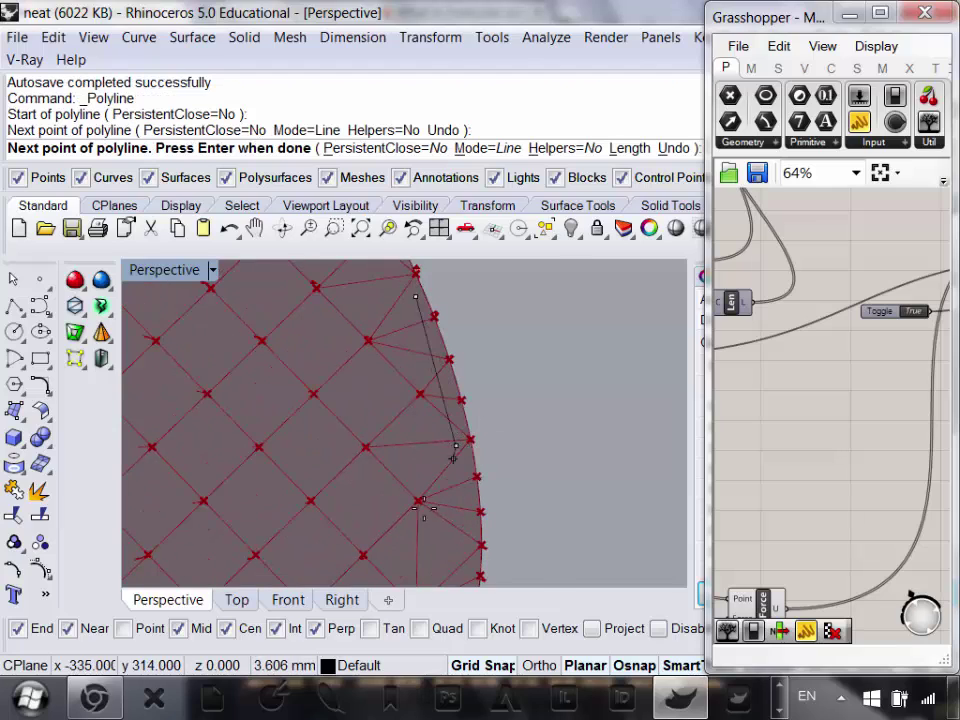
scroll(464, 430, down, 5)
scroll(475, 440, up, 5)
click(490, 458)
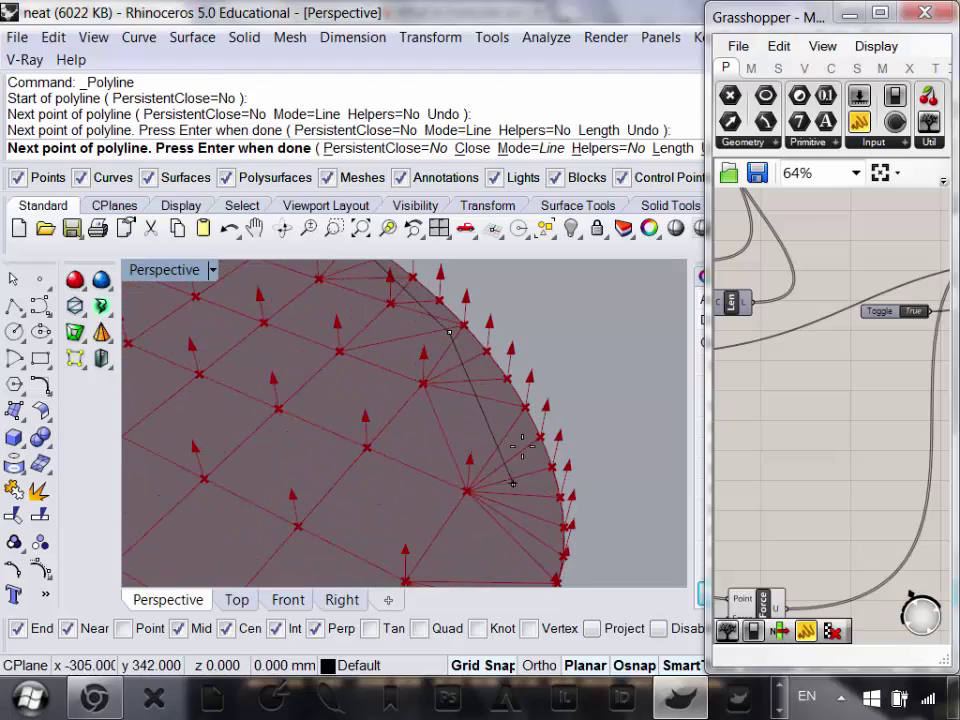
- Continue the polyline around the mesh's rounded corner, passing between the boundary vertices and the inner ones
scroll(490, 465, down, 5)
scroll(493, 505, up, 3)
click(492, 515)
click(441, 530)
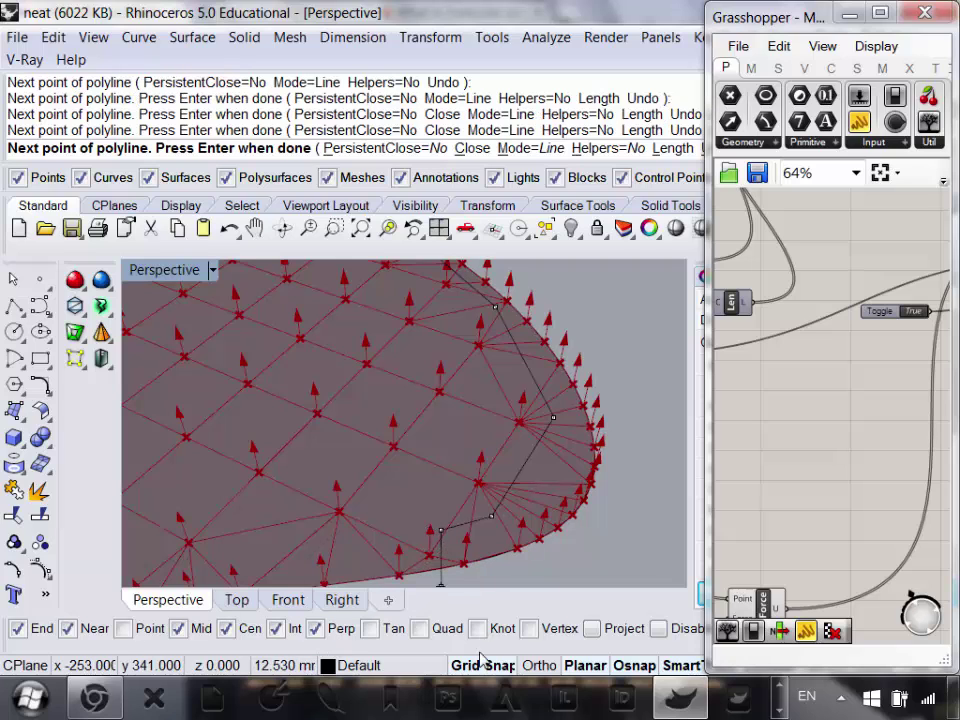
- Continue the polyline past the rounded corner, routing it closely beneath the isolated inner vertex beside the mesh boundary
scroll(439, 561, up, 6)
click(443, 556)
scroll(450, 531, down, 3)
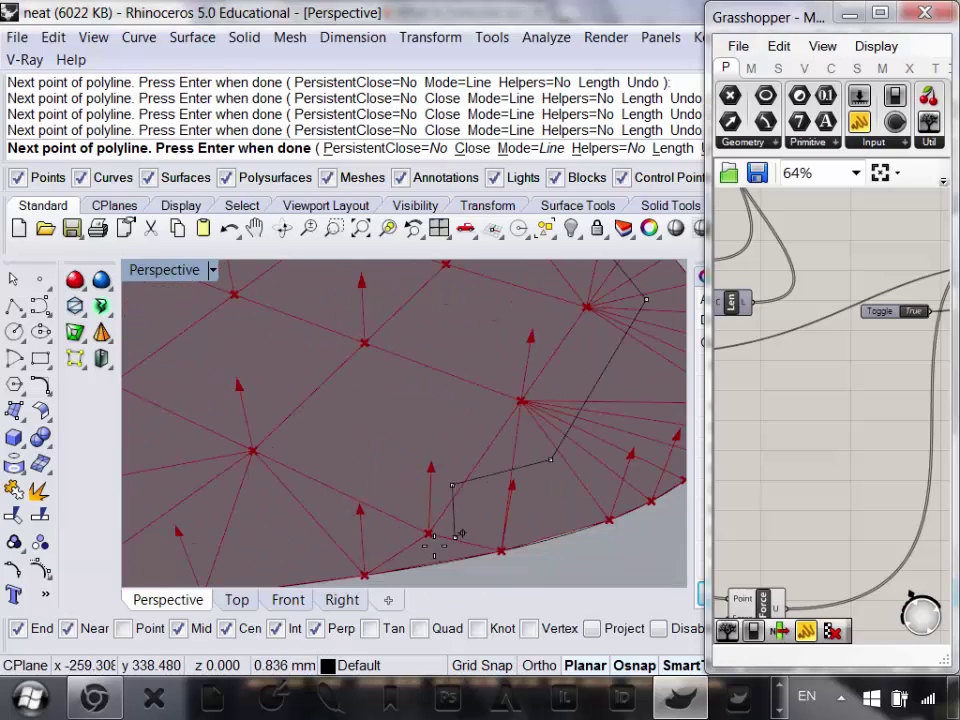
click(430, 546)
scroll(354, 507, down, 4)
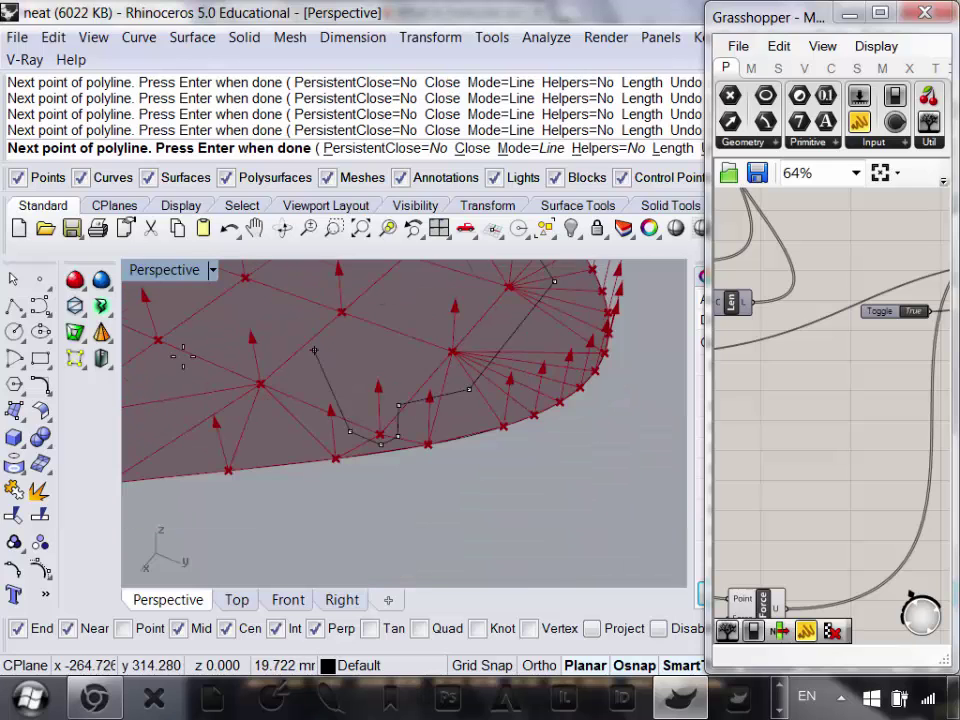
scroll(283, 433, up, 7)
scroll(333, 407, down, 4)
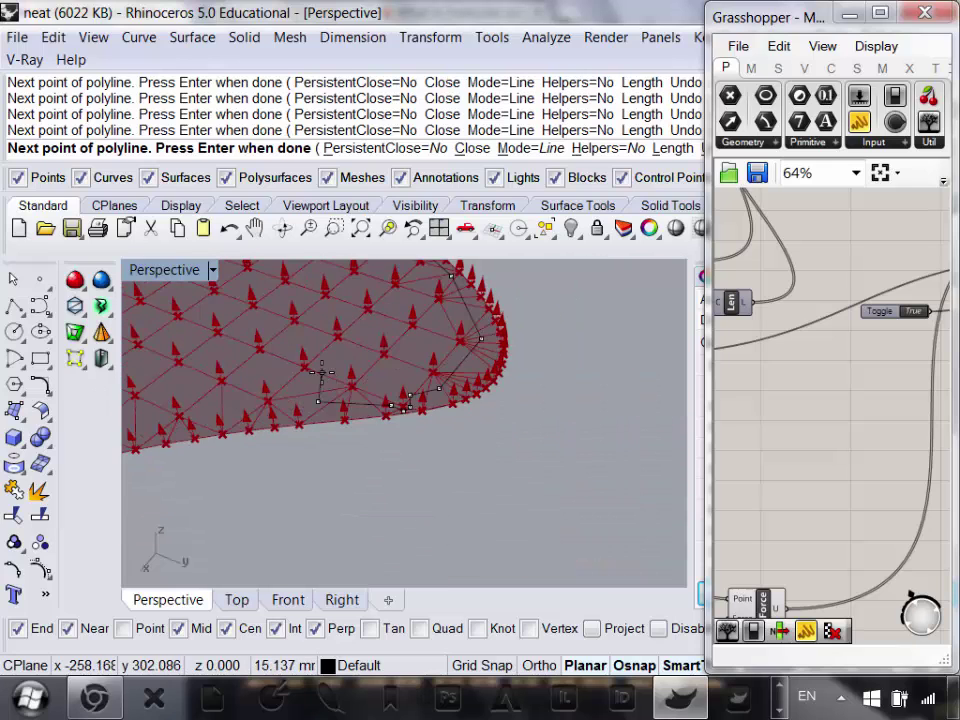
- Extend the polyline along the mesh's long front edge, keeping its points between the boundary vertices and the first inner row
scroll(435, 399, up, 5)
scroll(303, 450, up, 4)
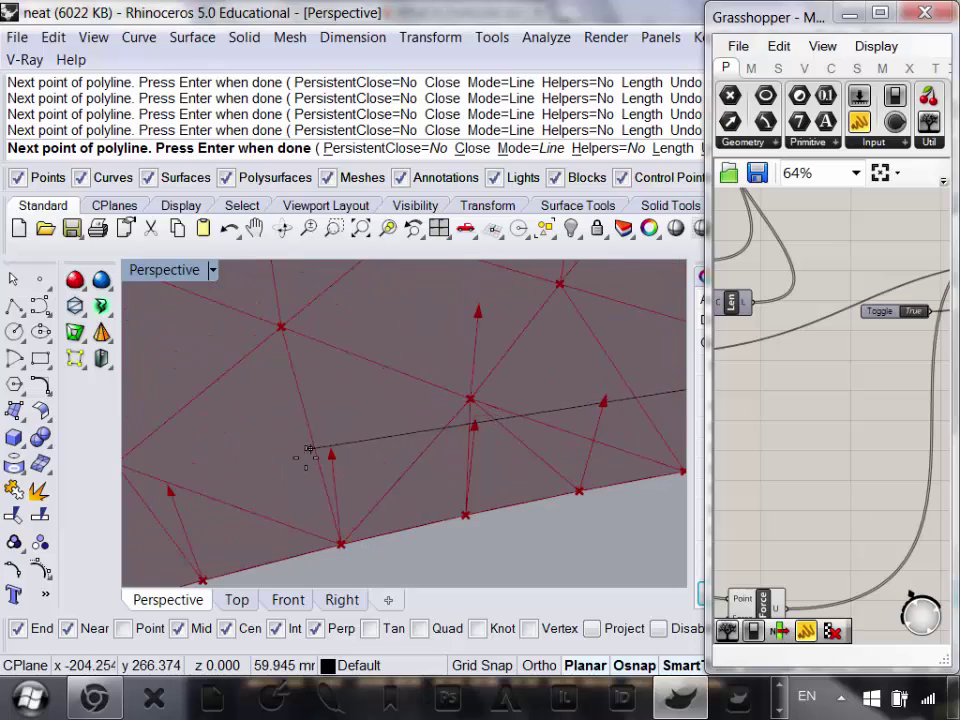
scroll(300, 445, down, 4)
scroll(435, 476, up, 3)
scroll(437, 472, down, 4)
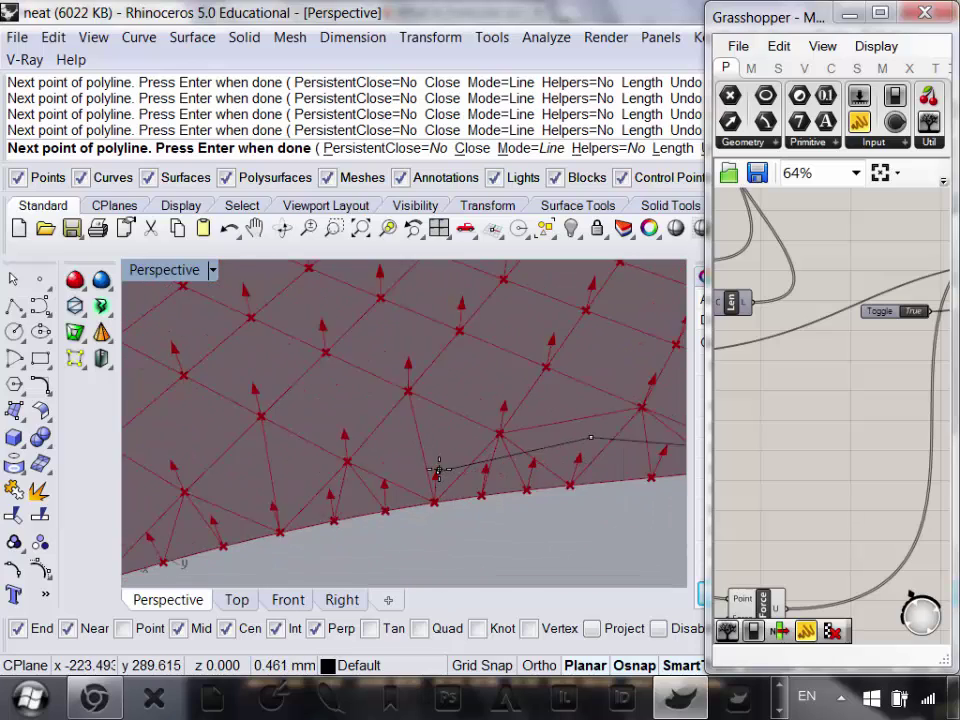
scroll(320, 550, up, 7)
click(311, 554)
scroll(390, 347, down, 4)
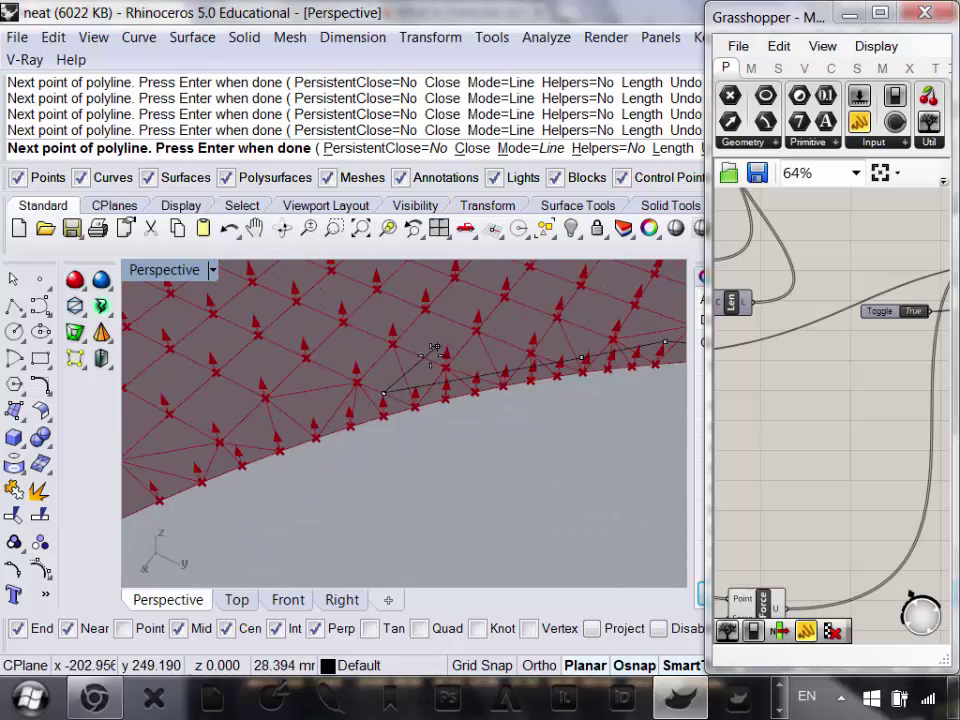
- Add further polyline points along the sloping stretch of the front edge, just inside the boundary vertices
scroll(330, 420, up, 5)
scroll(340, 427, down, 4)
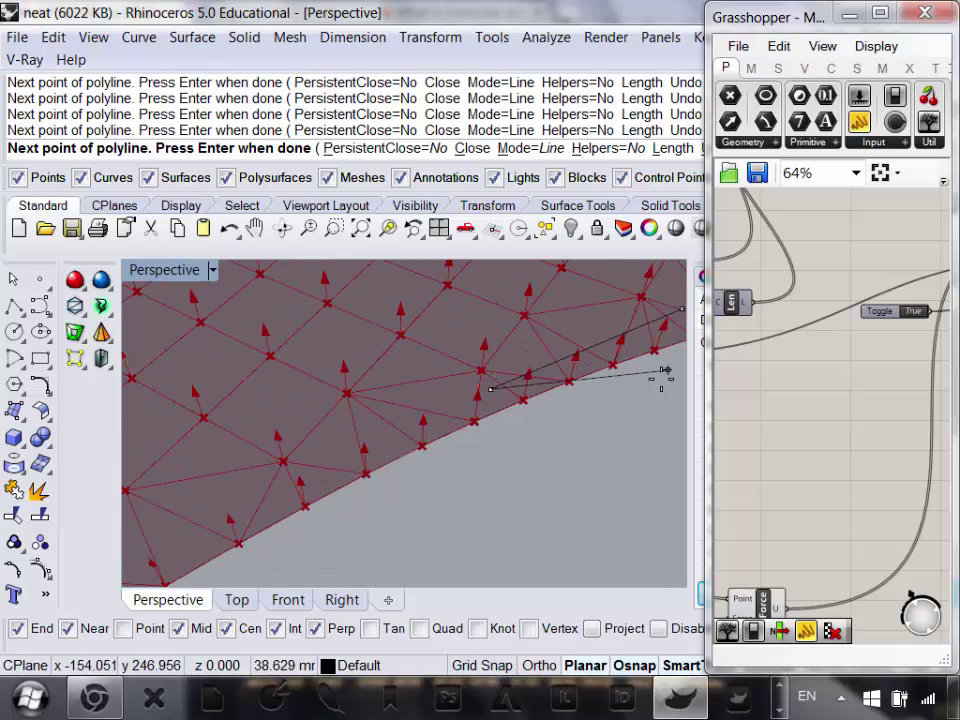
scroll(375, 396, up, 5)
scroll(467, 440, down, 2)
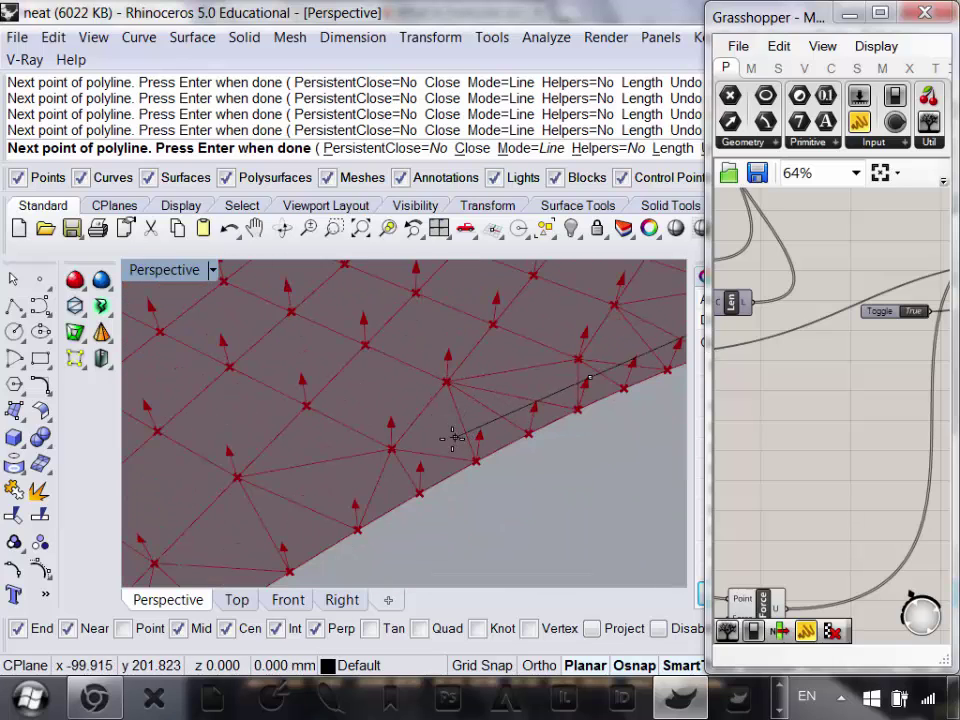
scroll(371, 405, up, 5)
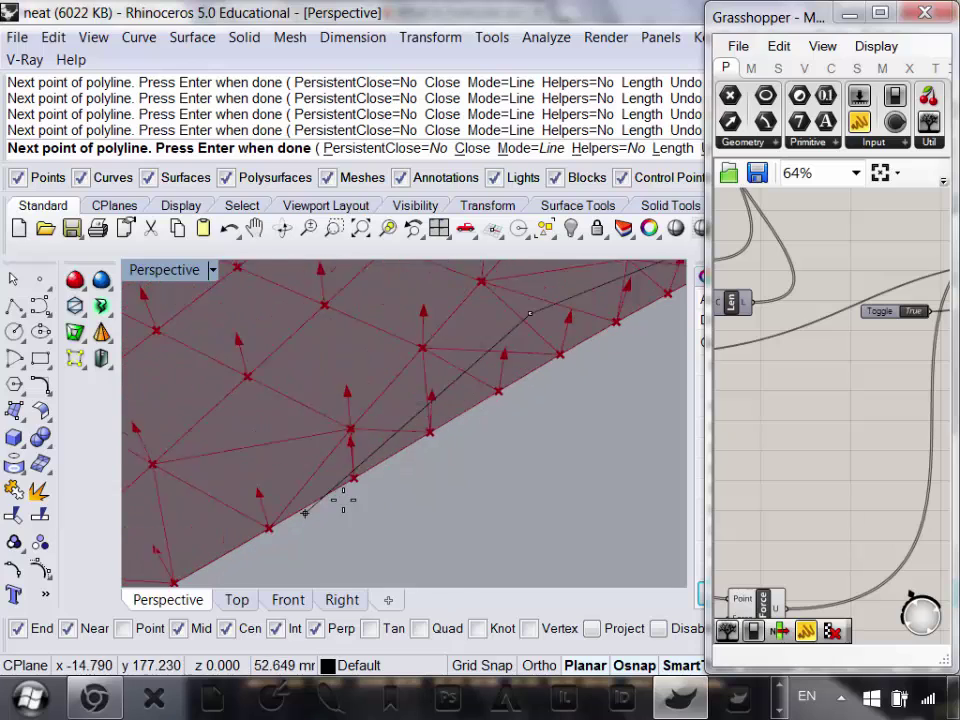
scroll(357, 366, down, 5)
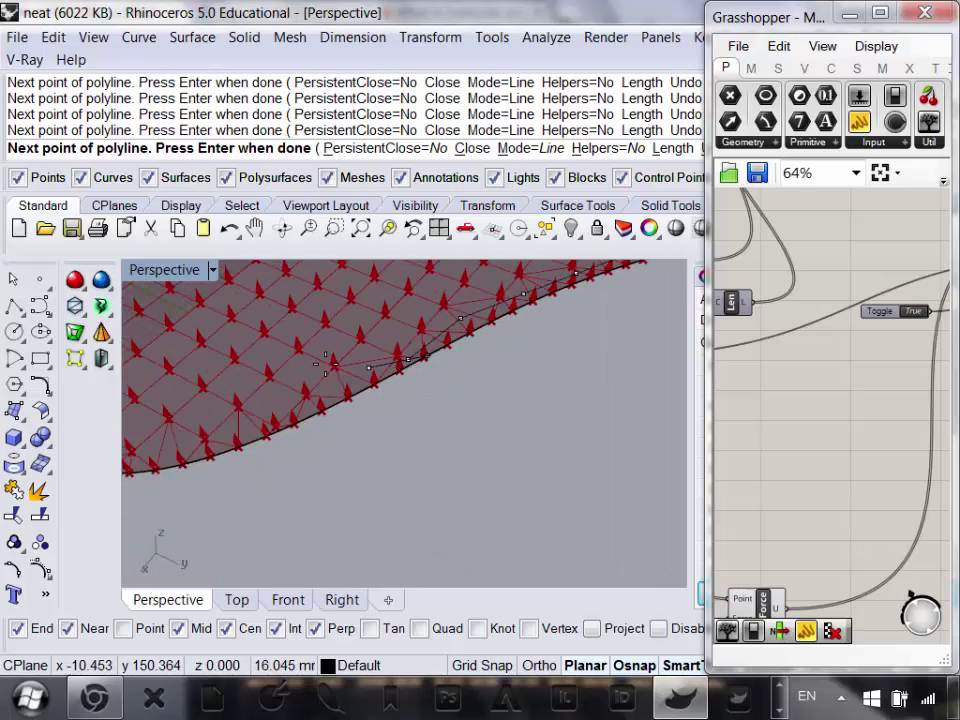
scroll(375, 411, up, 5)
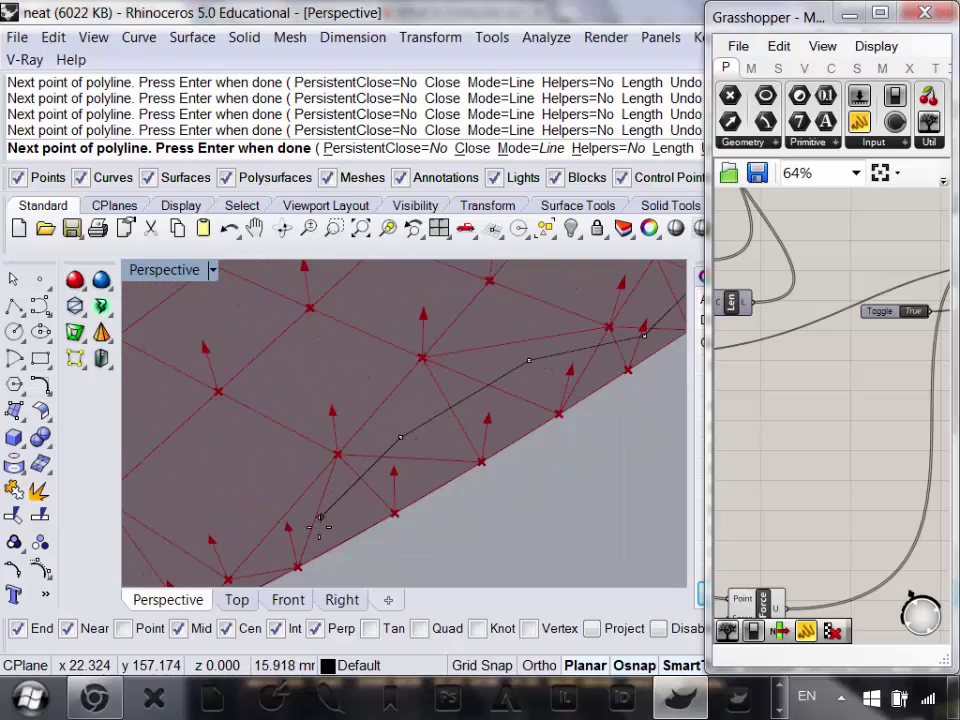
- Route the polyline through the narrow gap between the edge and the inner vertex that nearly touches it
click(319, 527)
scroll(308, 523, down, 5)
scroll(220, 508, up, 5)
scroll(440, 440, up, 5)
scroll(474, 415, down, 5)
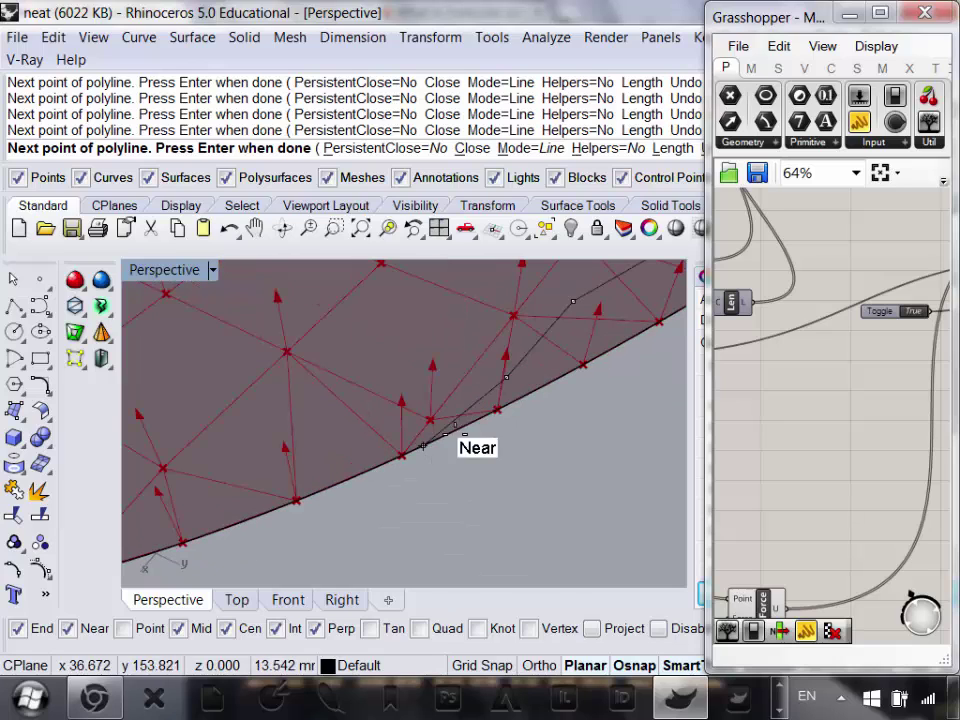
scroll(452, 432, down, 5)
scroll(447, 436, up, 7)
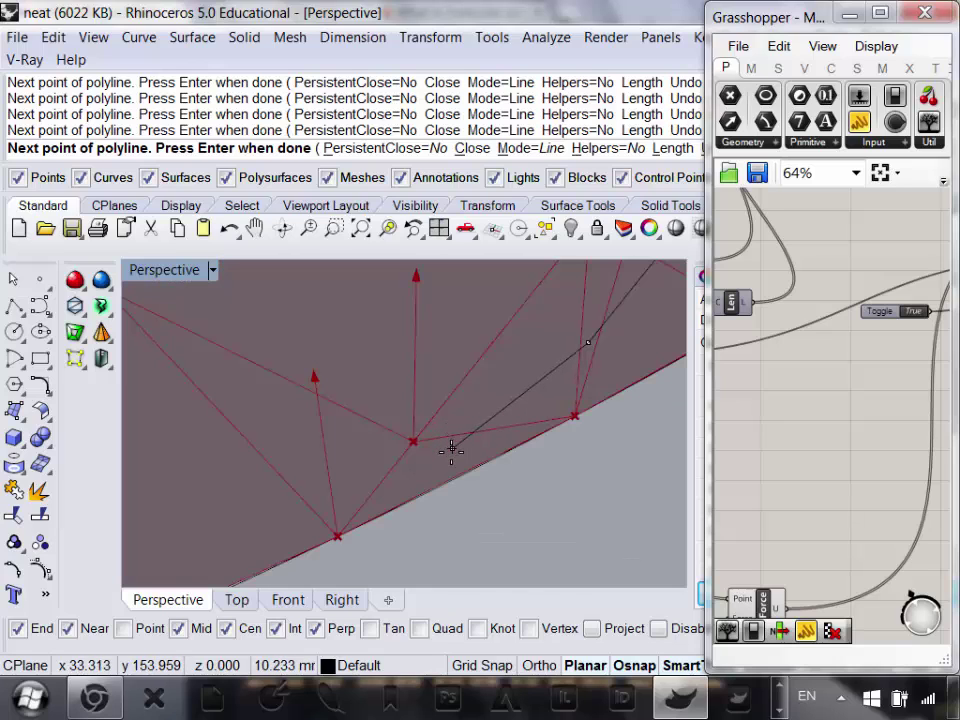
scroll(383, 398, down, 5)
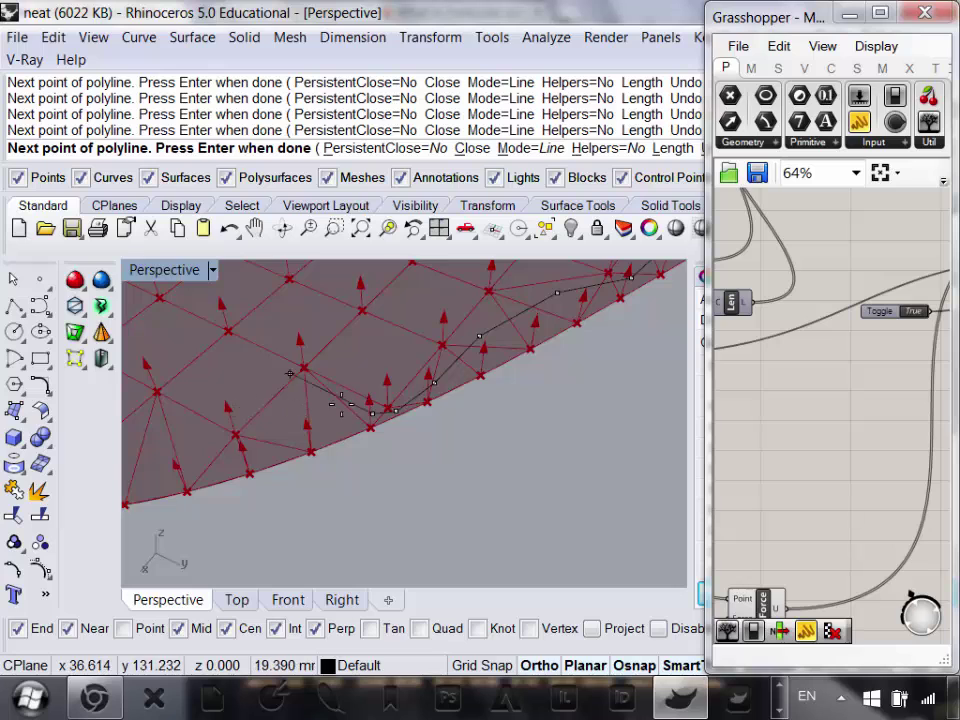
- Carry the polyline on to the start of the mesh's near rounded end, staying just inside the boundary vertices
scroll(401, 425, up, 4)
scroll(514, 454, up, 6)
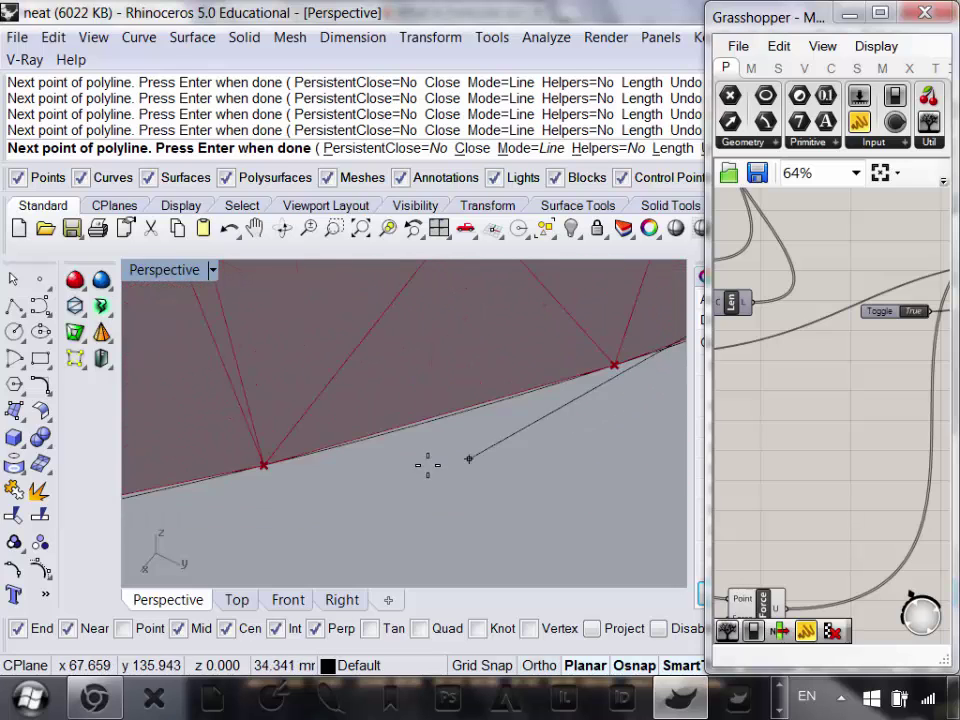
scroll(460, 435, down, 3)
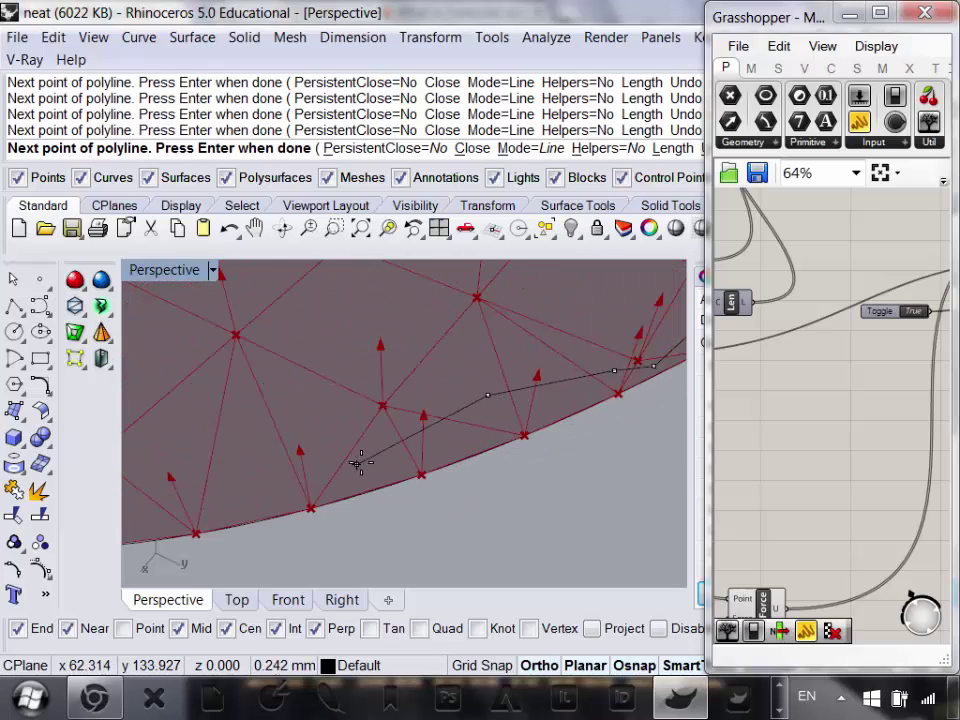
shift+right_drag(361, 463, 411, 459)
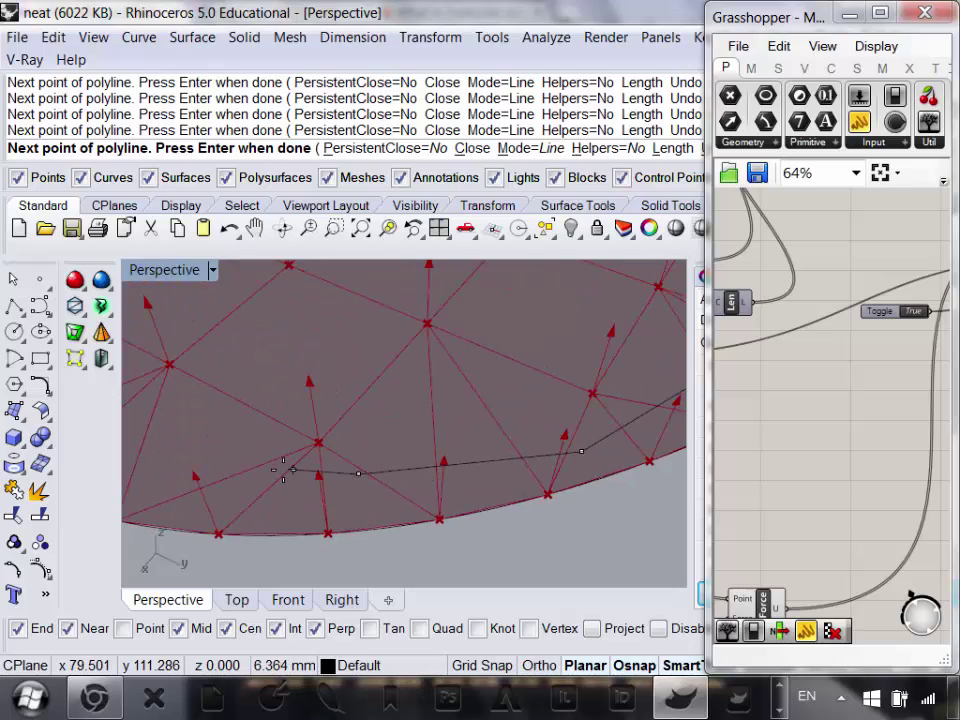
scroll(350, 470, down, 3)
scroll(352, 458, up, 3)
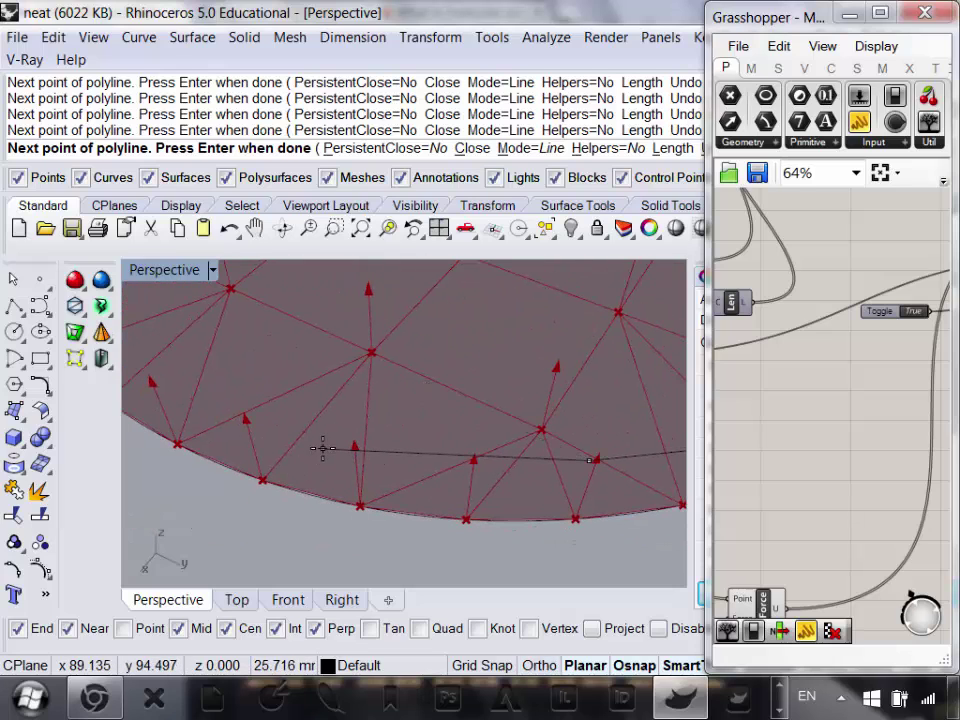
- Take the polyline around the bend of the near rounded end, separating the boundary vertices from the inner ones
click(323, 448)
shift+right_drag(307, 446, 438, 493)
click(407, 409)
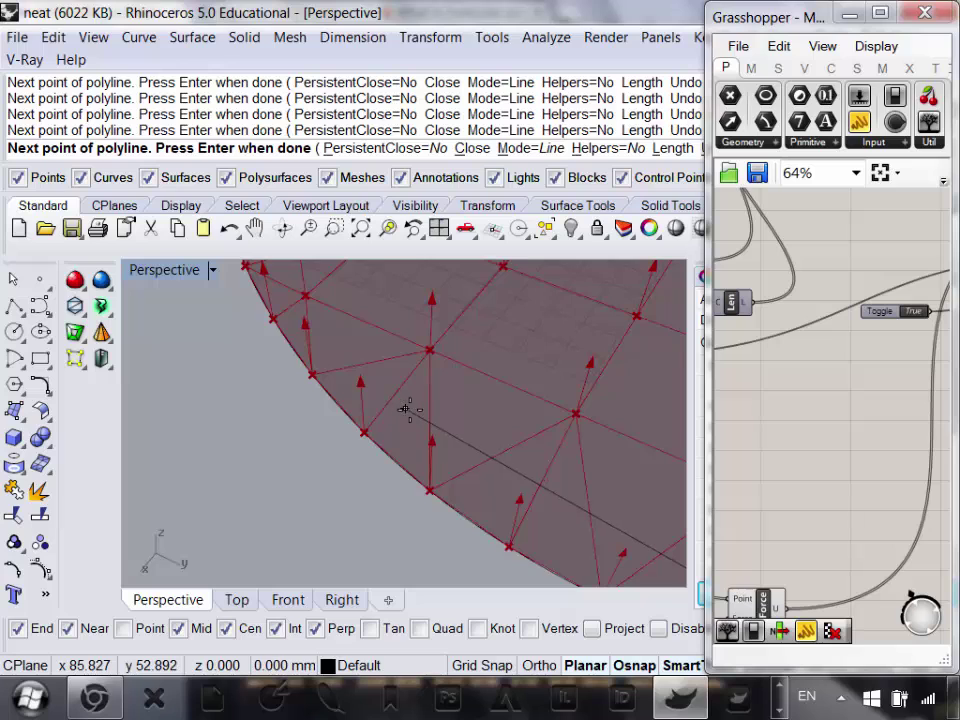
scroll(430, 450, down, 2)
scroll(388, 489, up, 5)
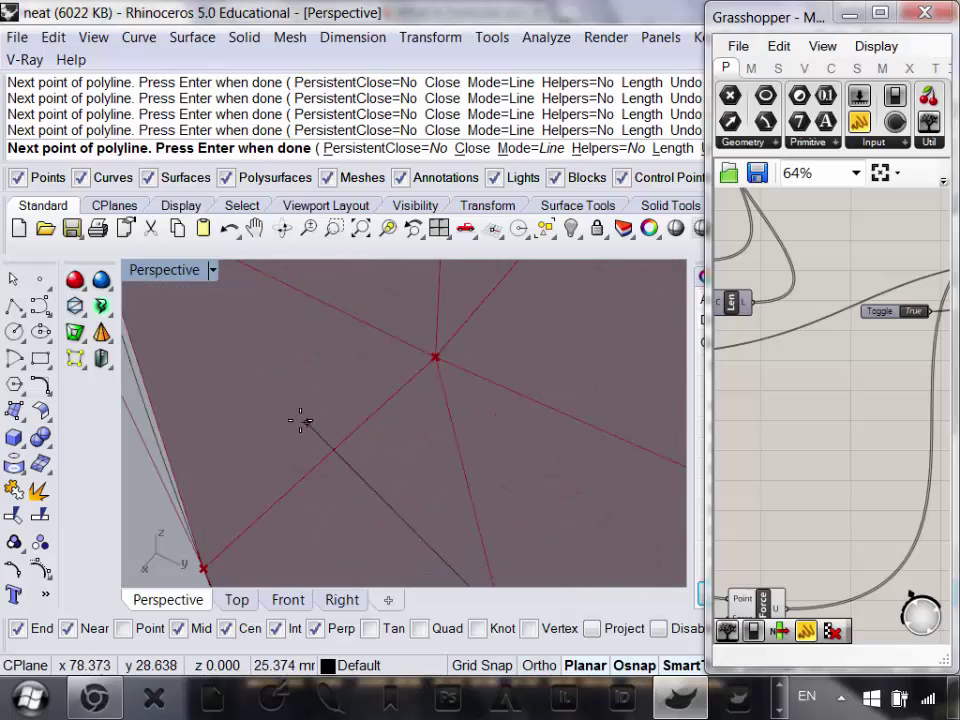
scroll(300, 421, down, 3)
shift+right_drag(348, 455, 400, 430)
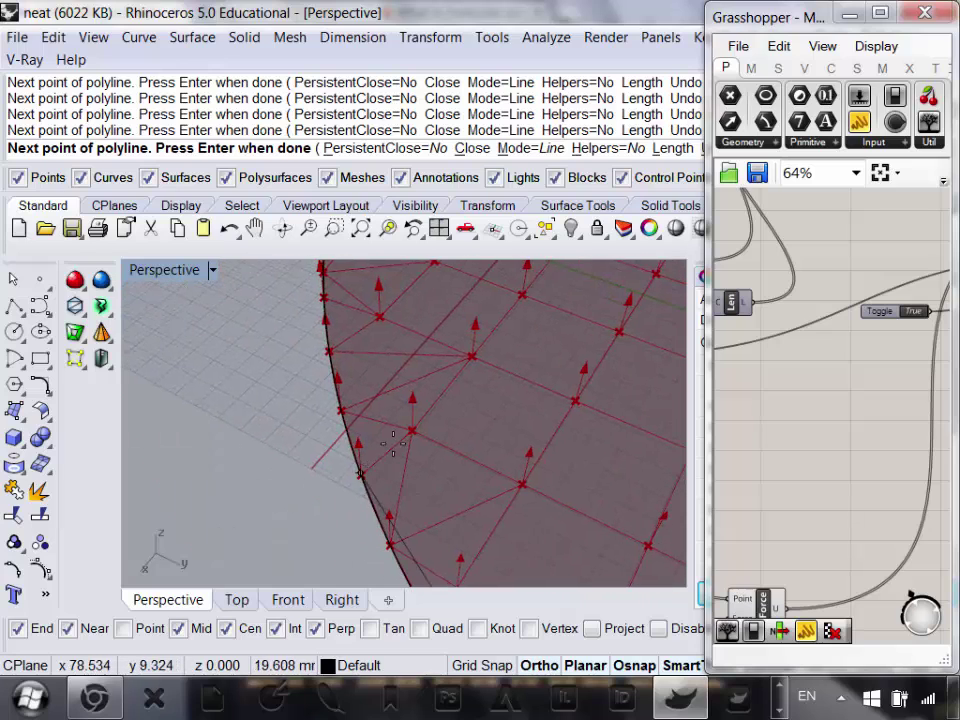
- Continue the polyline up the mesh's steep side edge, passing between the boundary vertices and the fan-shaped inner vertices
scroll(366, 437, down, 2)
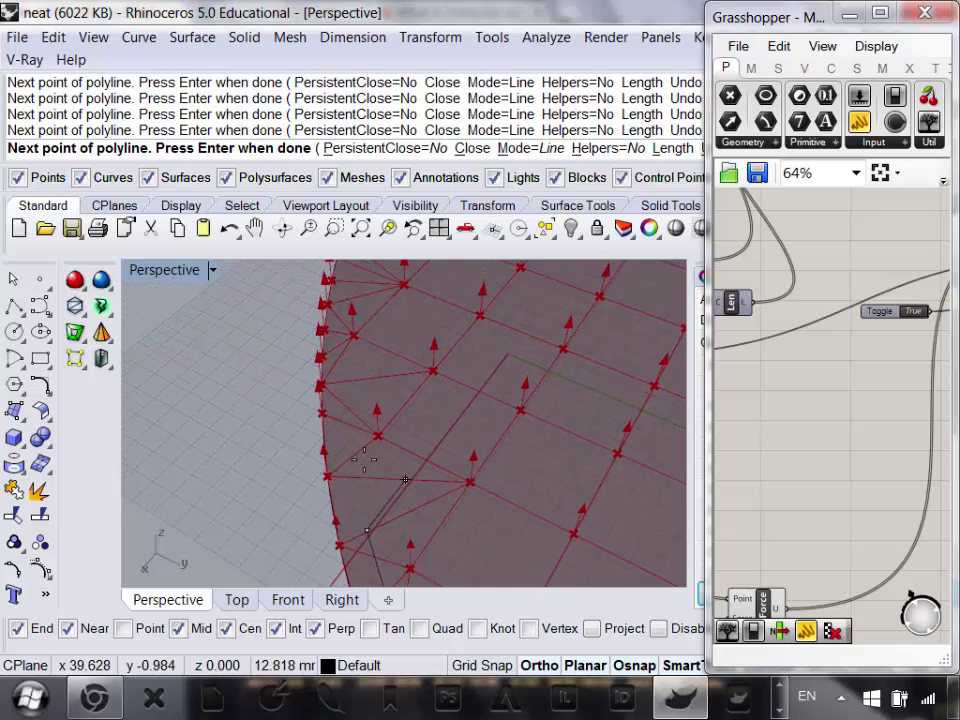
scroll(357, 443, up, 4)
scroll(330, 415, down, 3)
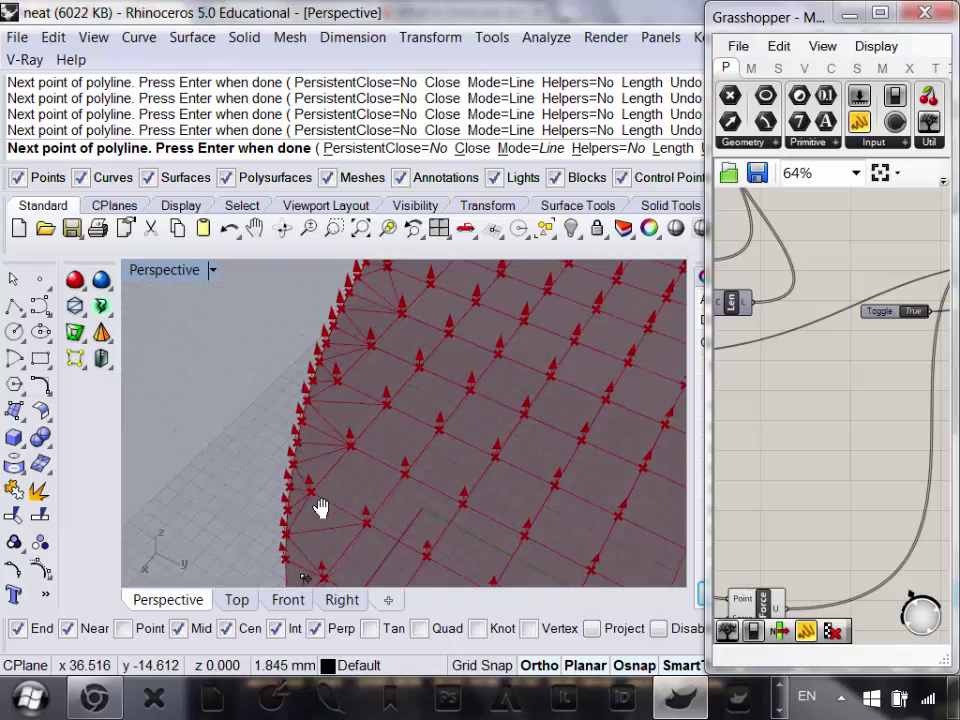
scroll(312, 436, up, 5)
scroll(305, 425, down, 3)
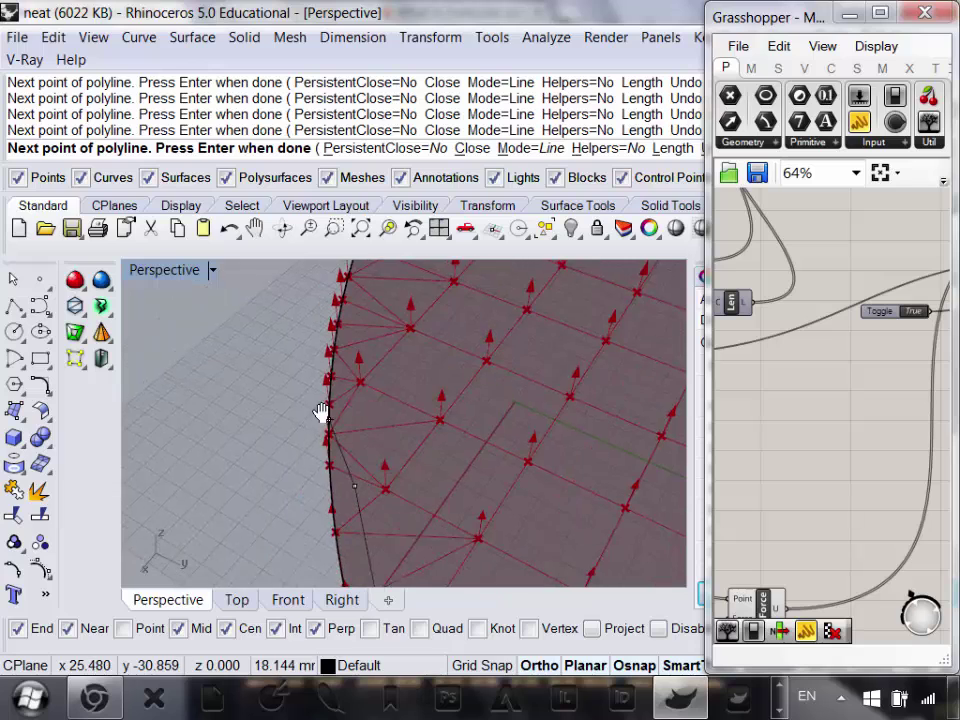
scroll(330, 410, up, 3)
scroll(349, 428, down, 2)
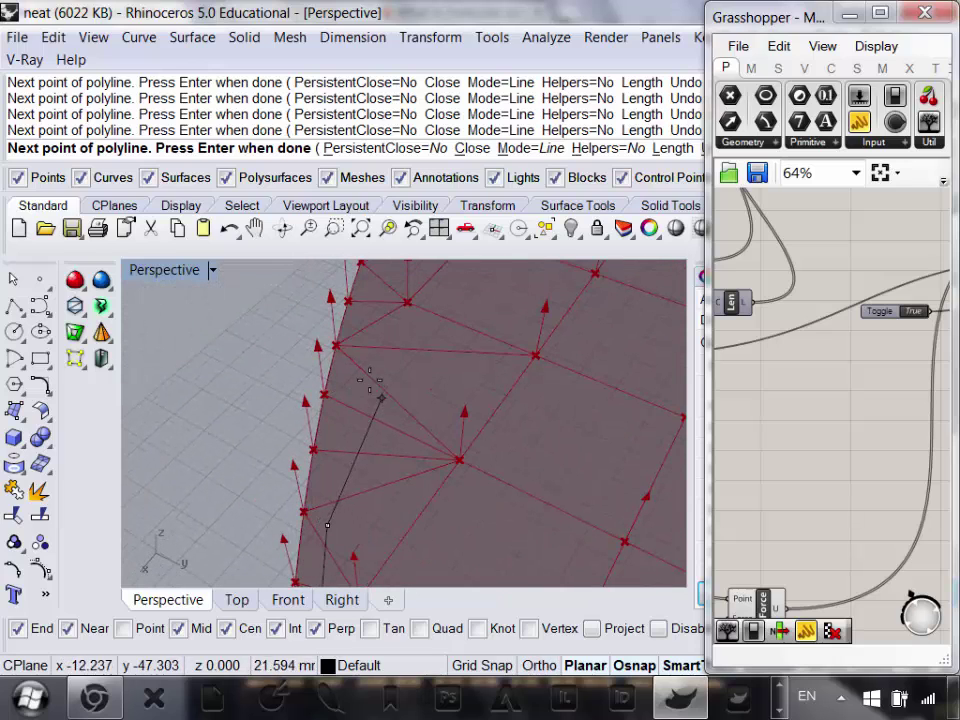
shift+right_drag(370, 380, 369, 446)
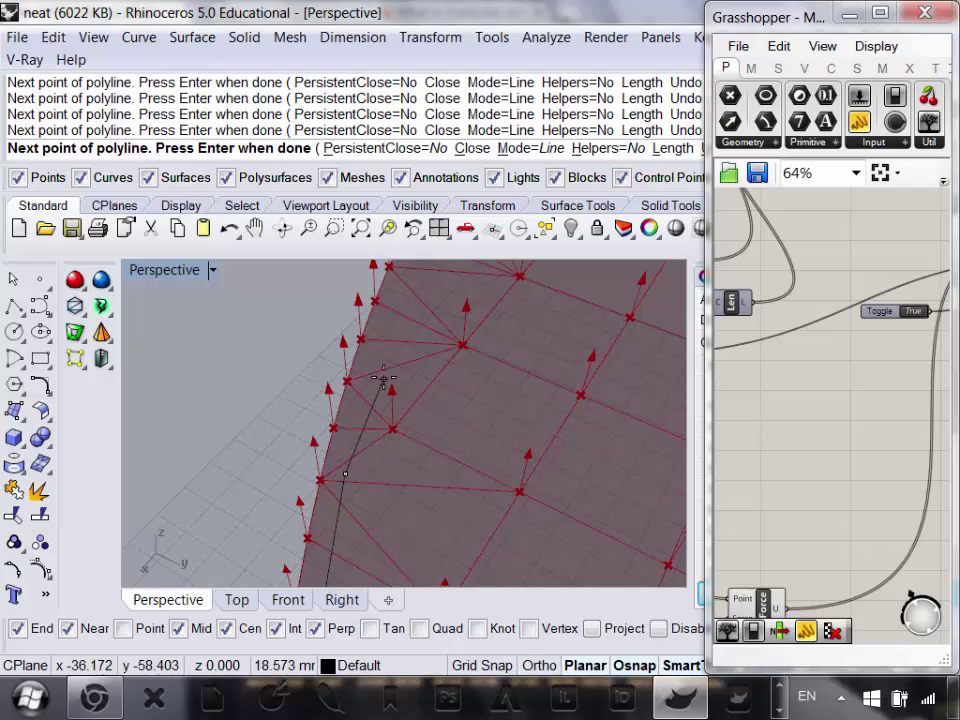
scroll(362, 440, down, 1)
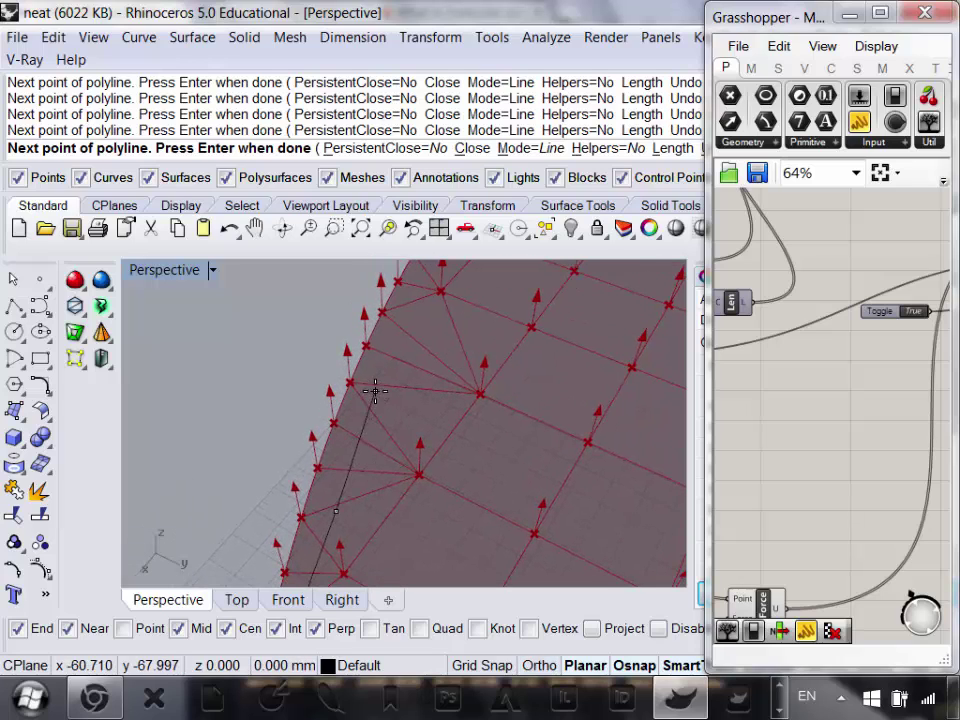
- Extend the polyline along the upper part of the side edge to the last boundary vertices to include
shift+right_drag(375, 391, 306, 508)
scroll(348, 410, up, 2)
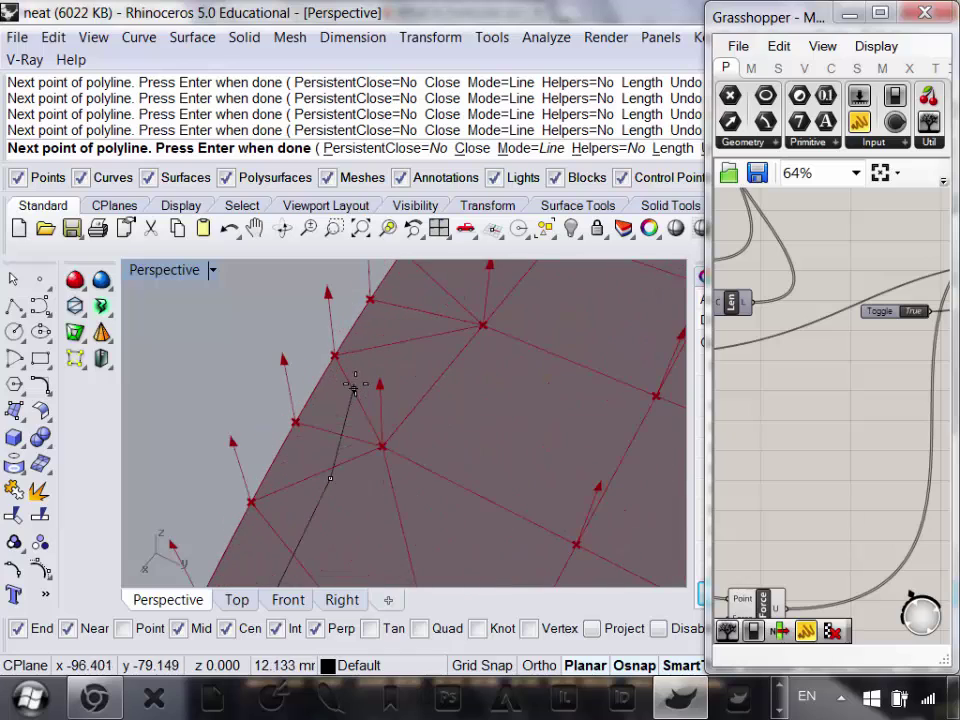
scroll(330, 415, down, 2)
click(348, 404)
shift+right_drag(350, 402, 262, 512)
scroll(289, 497, down, 5)
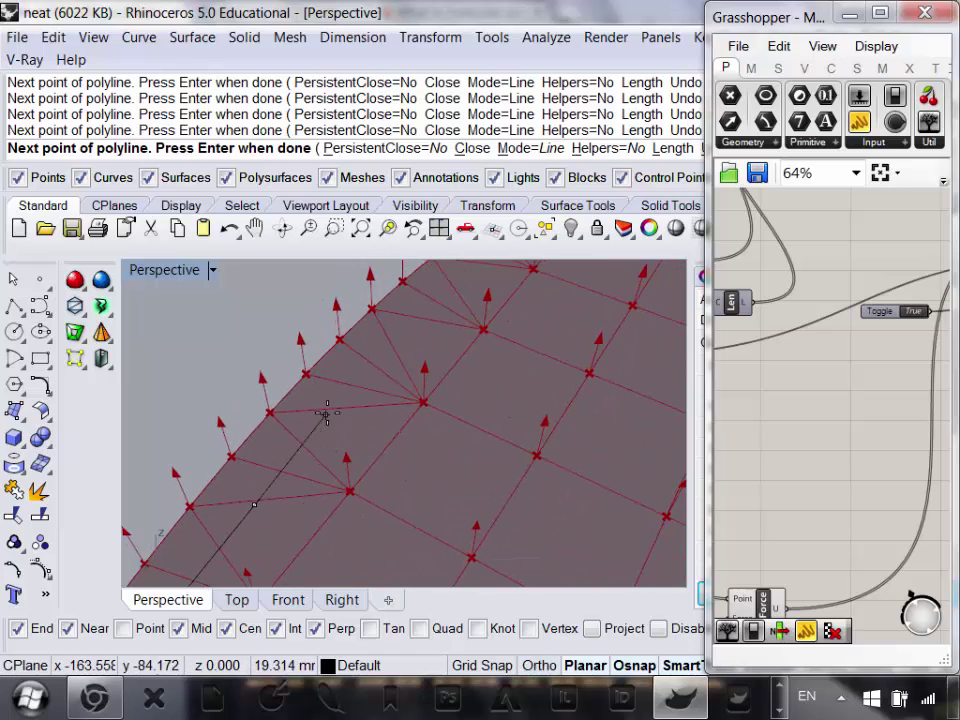
scroll(345, 317, down, 5)
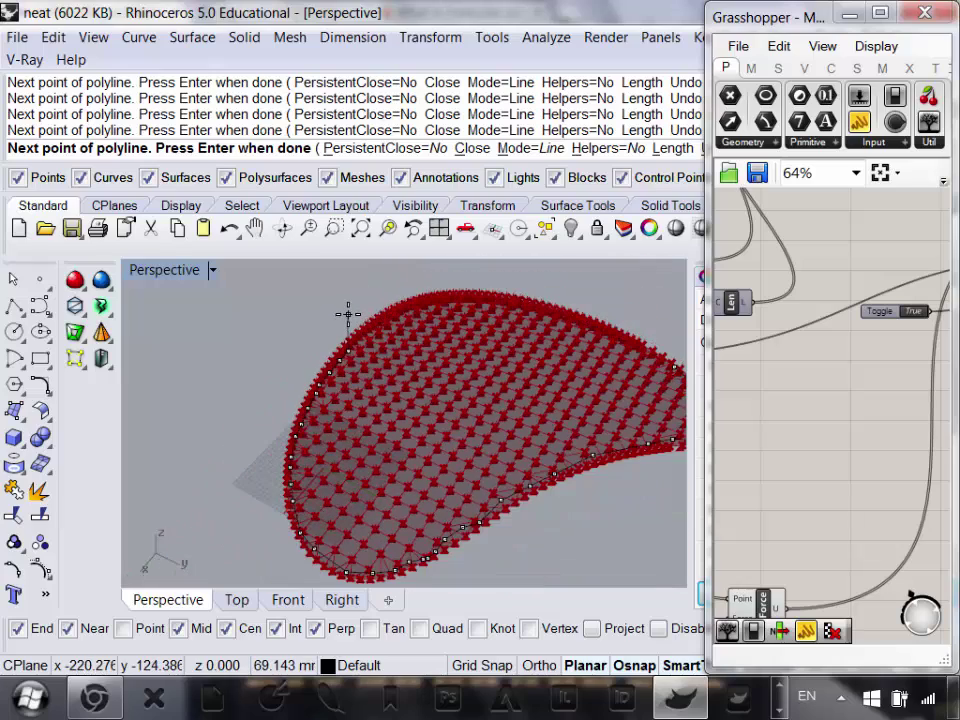
scroll(348, 314, up, 6)
scroll(362, 394, up, 6)
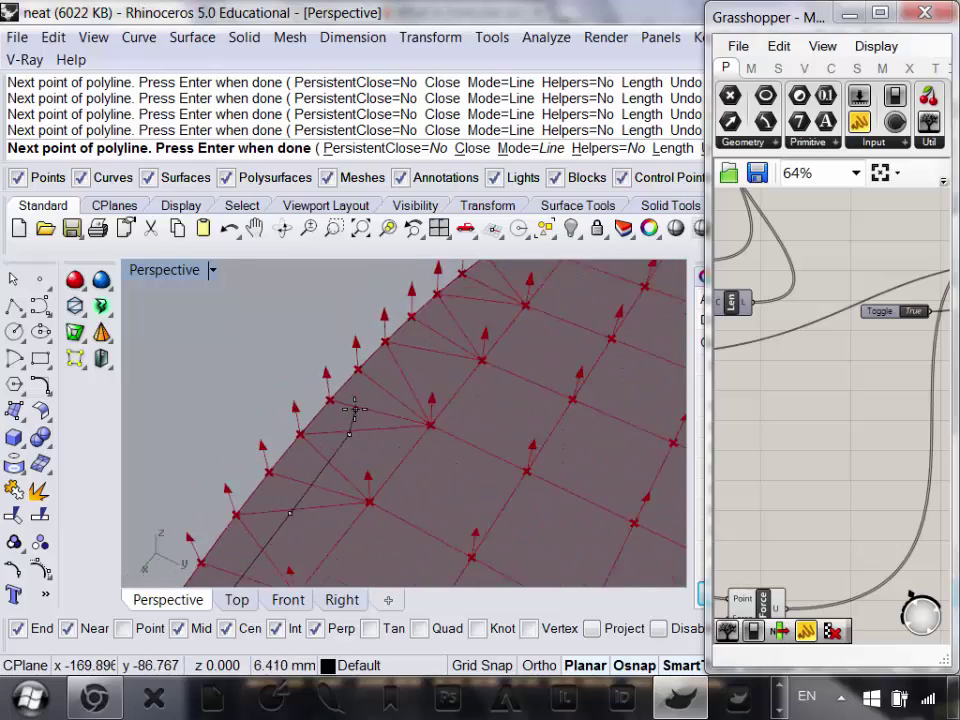
- Lead the polyline across the boundary and place its next points outside the mesh, well away from the side edge
scroll(290, 310, down, 6)
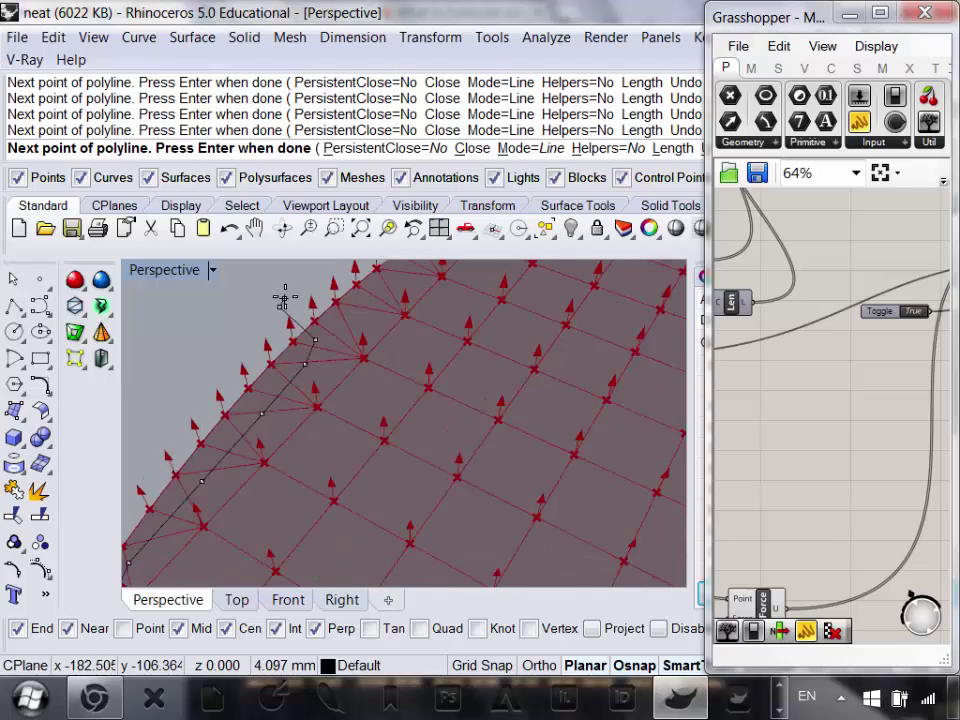
shift+right_drag(210, 306, 388, 346)
scroll(354, 321, up, 5)
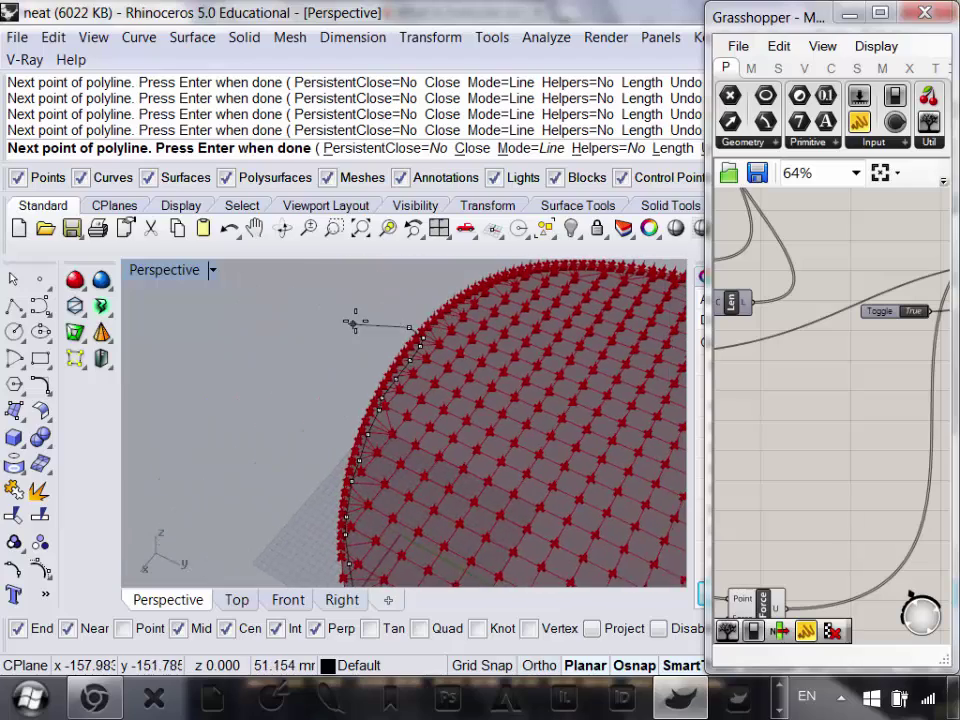
scroll(347, 397, down, 6)
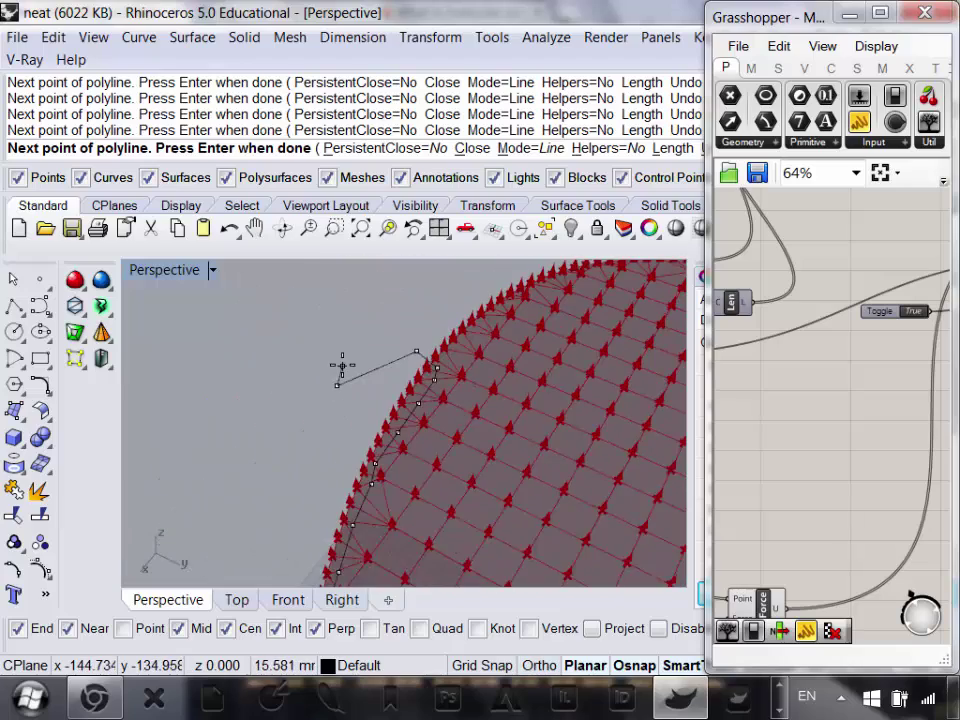
click(238, 421)
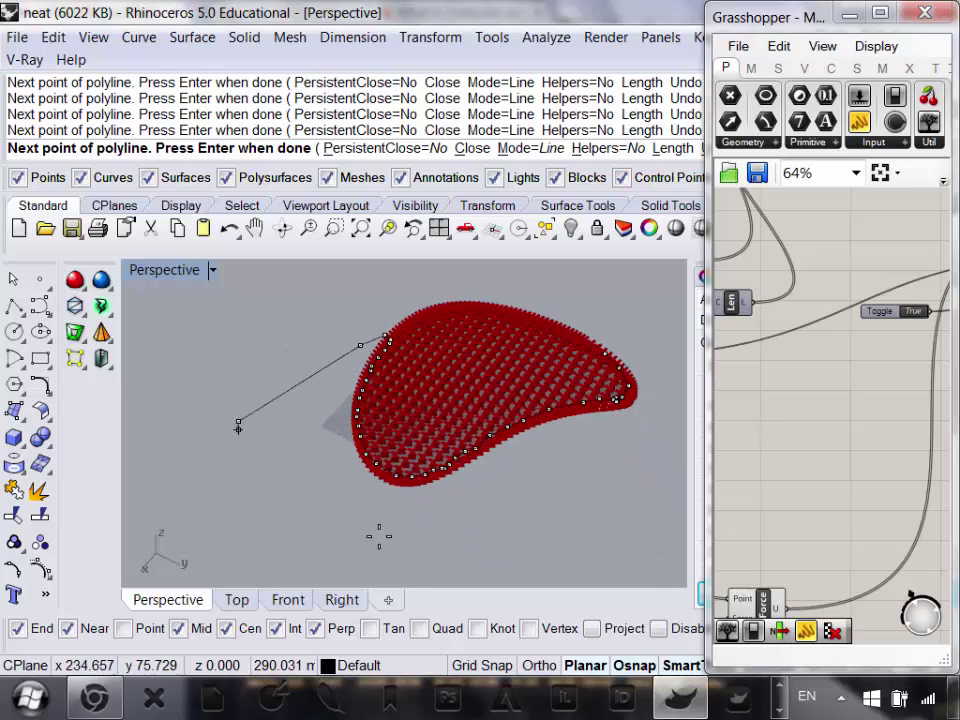
- Carry the polyline around the empty area outside the mesh and close it at its starting point
click(403, 538)
click(623, 536)
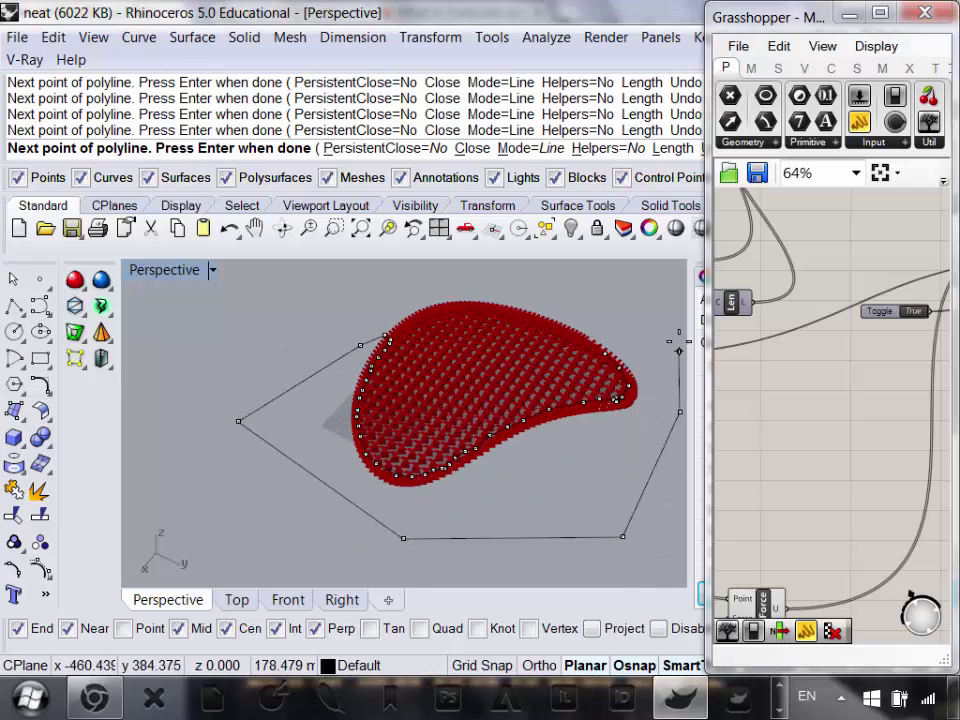
scroll(583, 336, up, 6)
click(515, 387)
scroll(512, 405, up, 3)
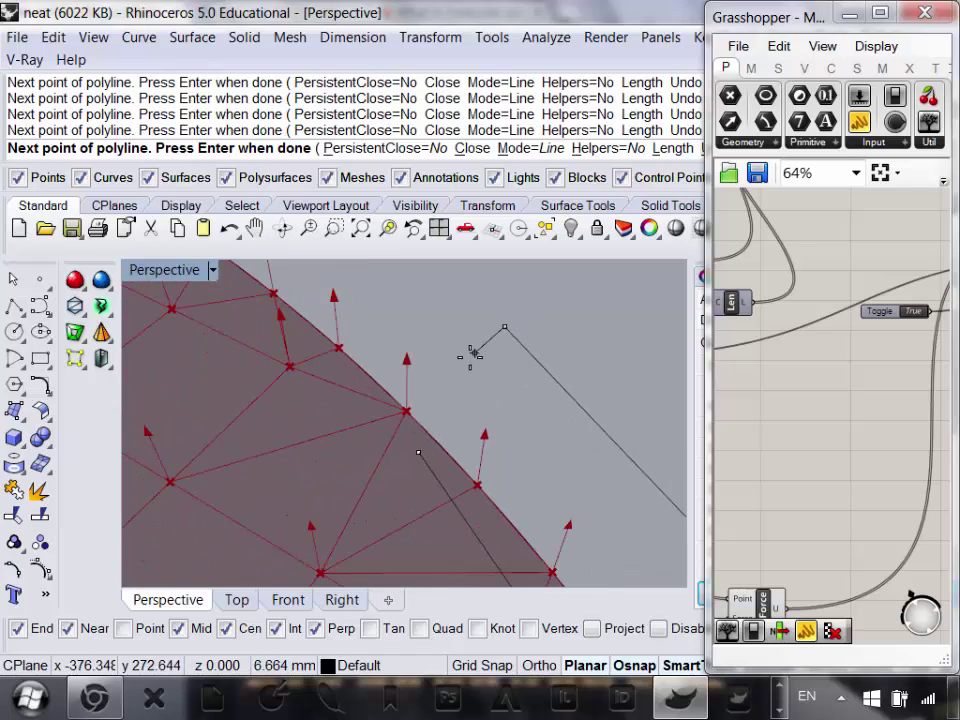
click(420, 451)
scroll(553, 364, down, 5)
scroll(537, 349, down, 4)
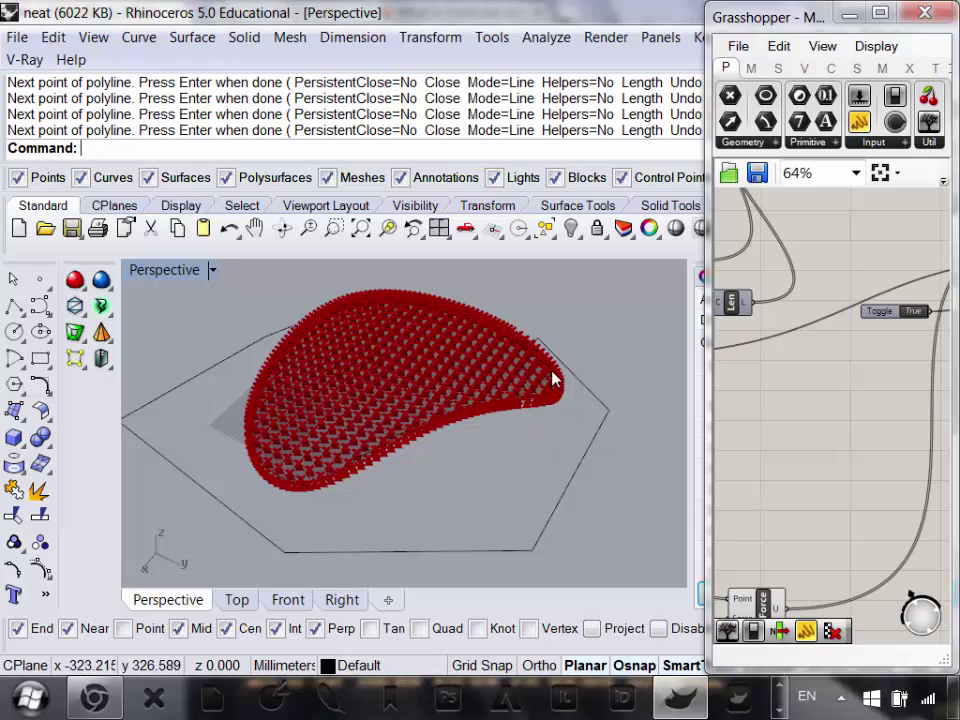
- Examine the closed outline against the mesh boundary from several angles to find the edge vertices it leaves out
right_drag(411, 343, 420, 414)
scroll(531, 364, up, 5)
right_drag(531, 364, 530, 402)
scroll(520, 399, down, 5)
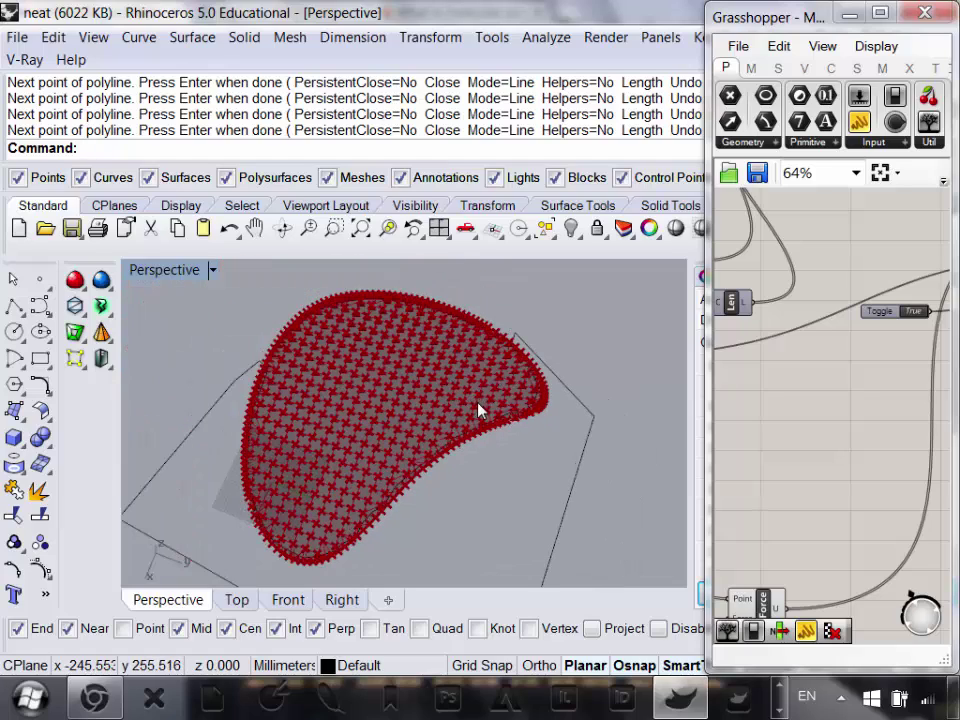
scroll(596, 431, up, 6)
scroll(454, 440, down, 6)
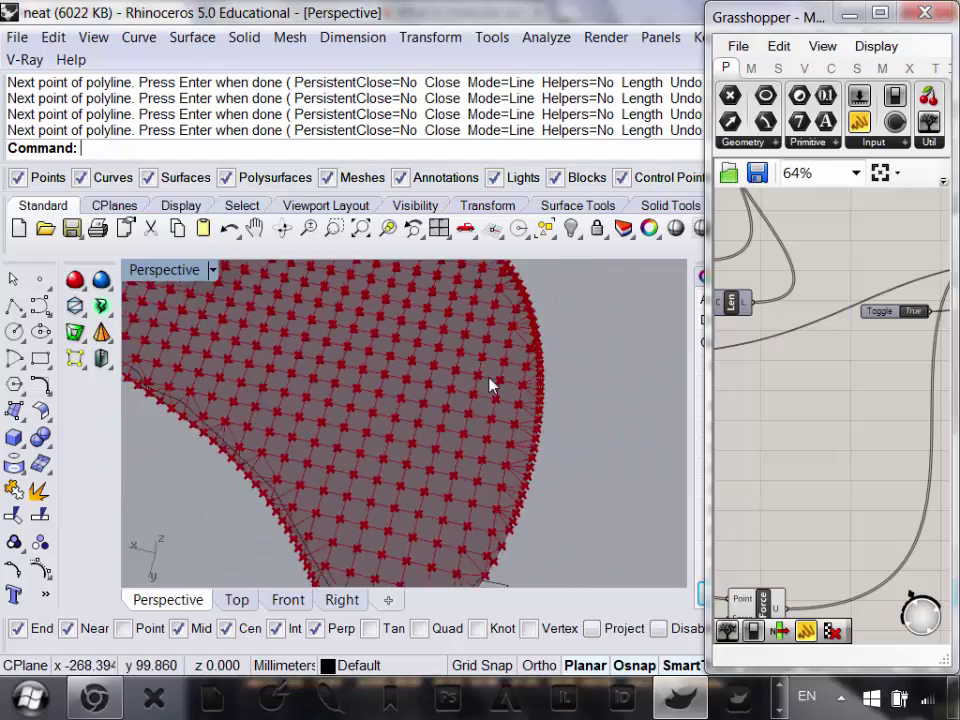
scroll(450, 520, up, 6)
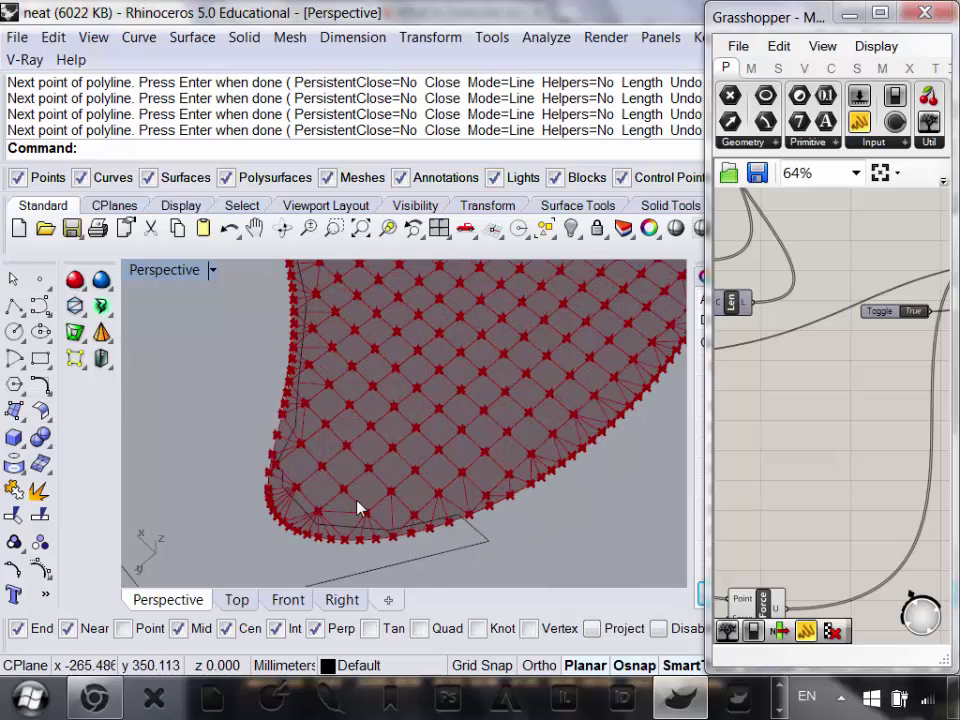
scroll(343, 456, down, 6)
scroll(453, 376, up, 2)
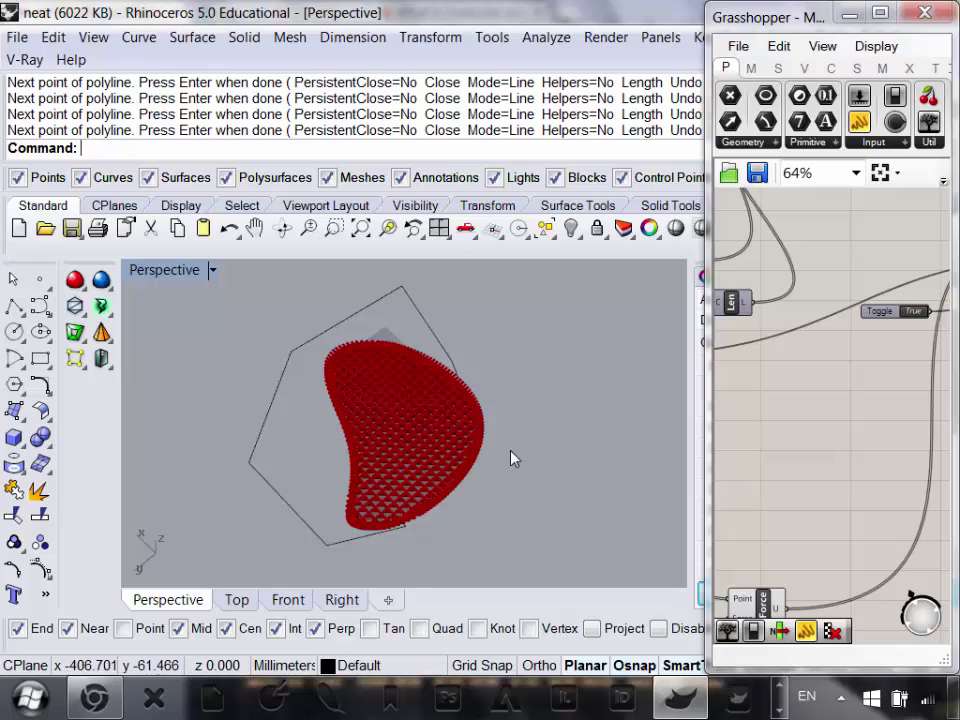
right_drag(533, 503, 548, 484)
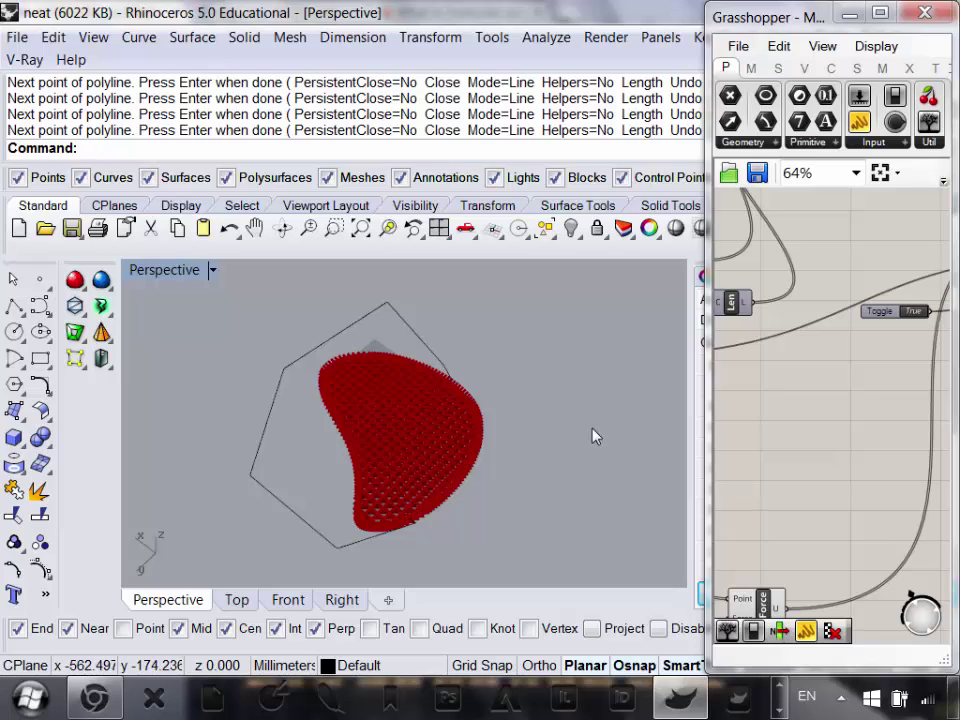
- Start a second polyline on the mesh's outer convex edge, running between the boundary vertices and the fan-shaped inner vertices
scroll(525, 446, up, 6)
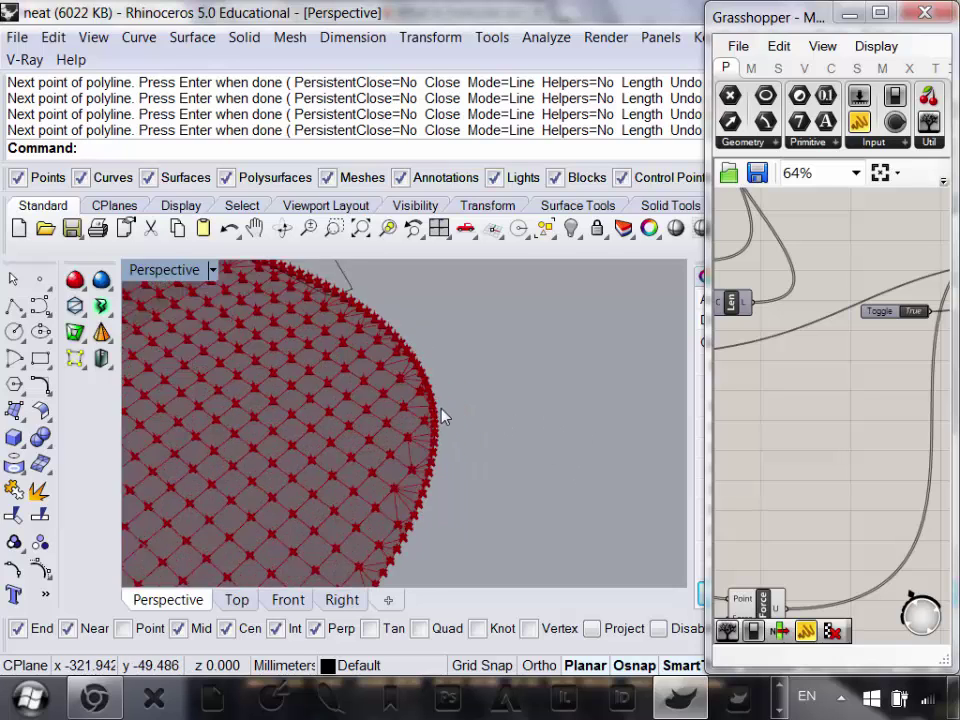
key(Return)
scroll(538, 379, down, 4)
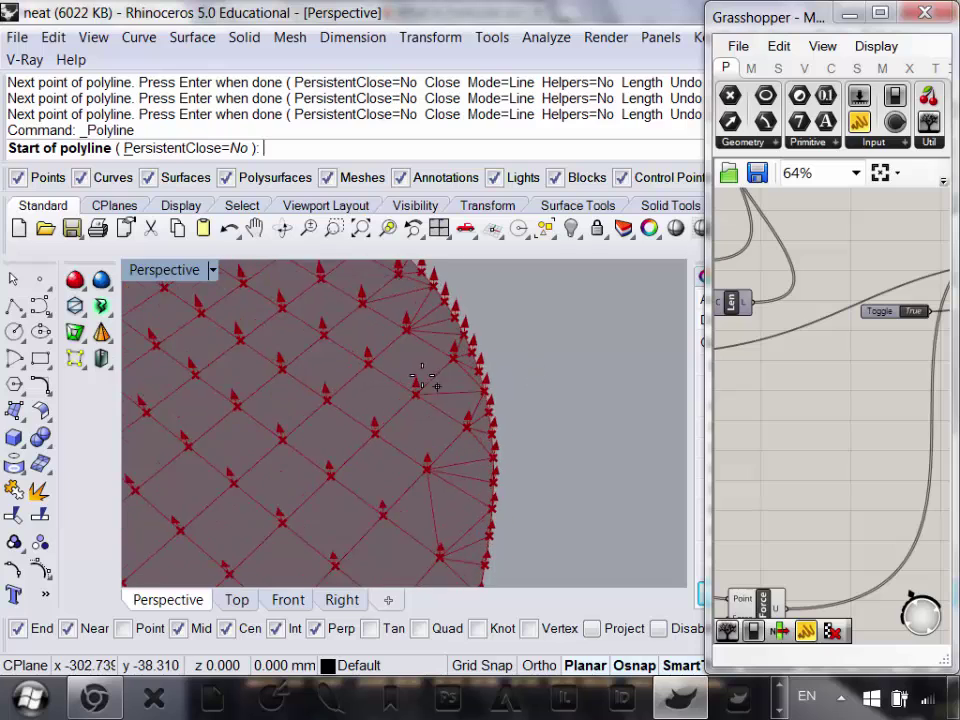
scroll(424, 377, up, 6)
click(430, 290)
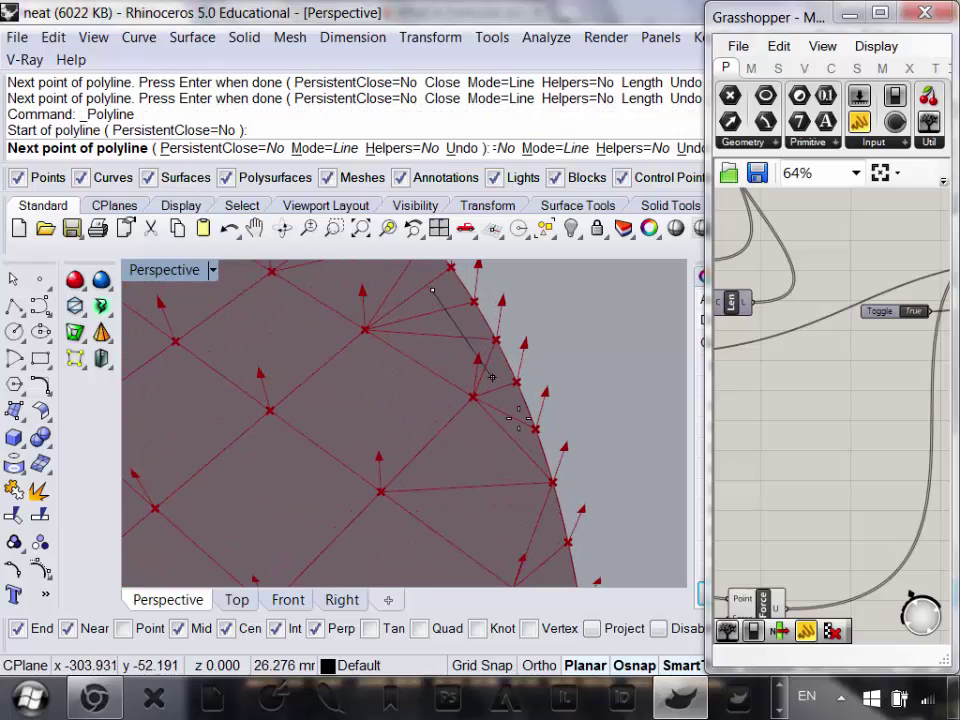
scroll(514, 435, up, 1)
click(515, 436)
scroll(497, 440, down, 5)
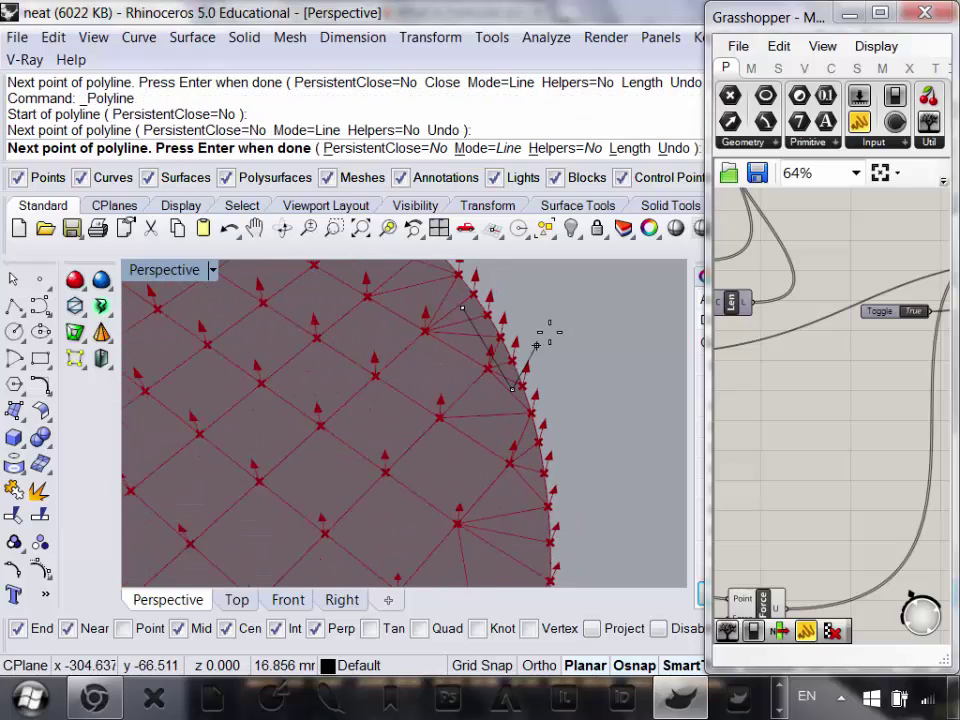
- Continue the second polyline around the widest bulge of the convex edge, keeping just inside the boundary vertices
scroll(546, 332, up, 3)
click(536, 472)
scroll(606, 317, down, 3)
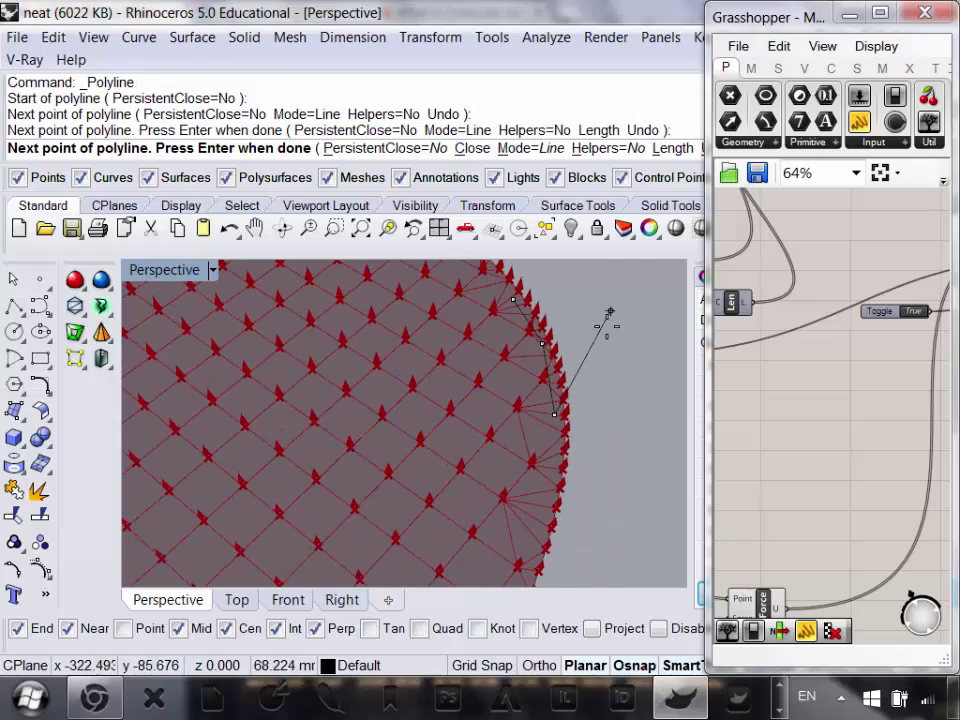
scroll(574, 463, up, 3)
click(560, 390)
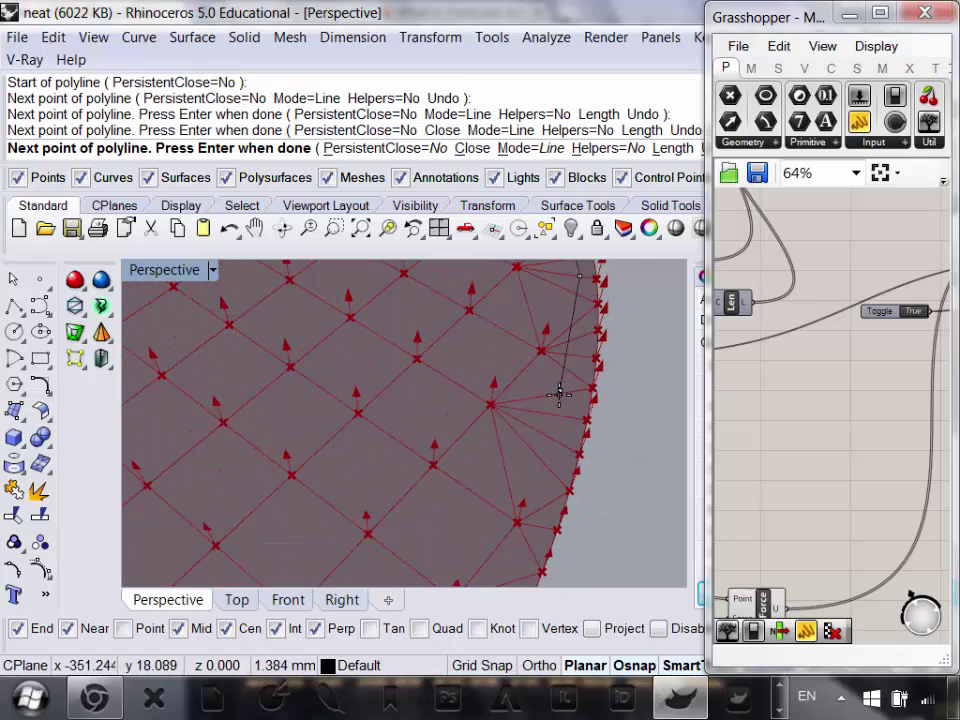
scroll(561, 388, down, 3)
scroll(590, 428, up, 3)
scroll(575, 418, down, 2)
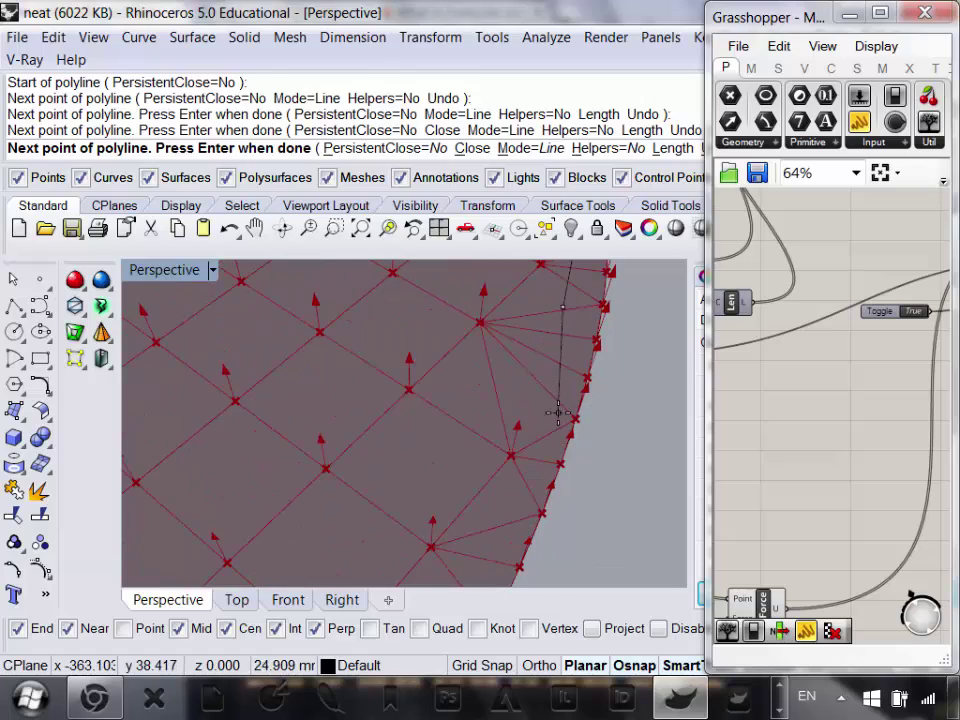
- Extend the second polyline along the rest of the convex edge toward the narrow rounded end of the mesh
click(561, 396)
click(556, 395)
scroll(510, 370, down, 3)
scroll(495, 480, up, 4)
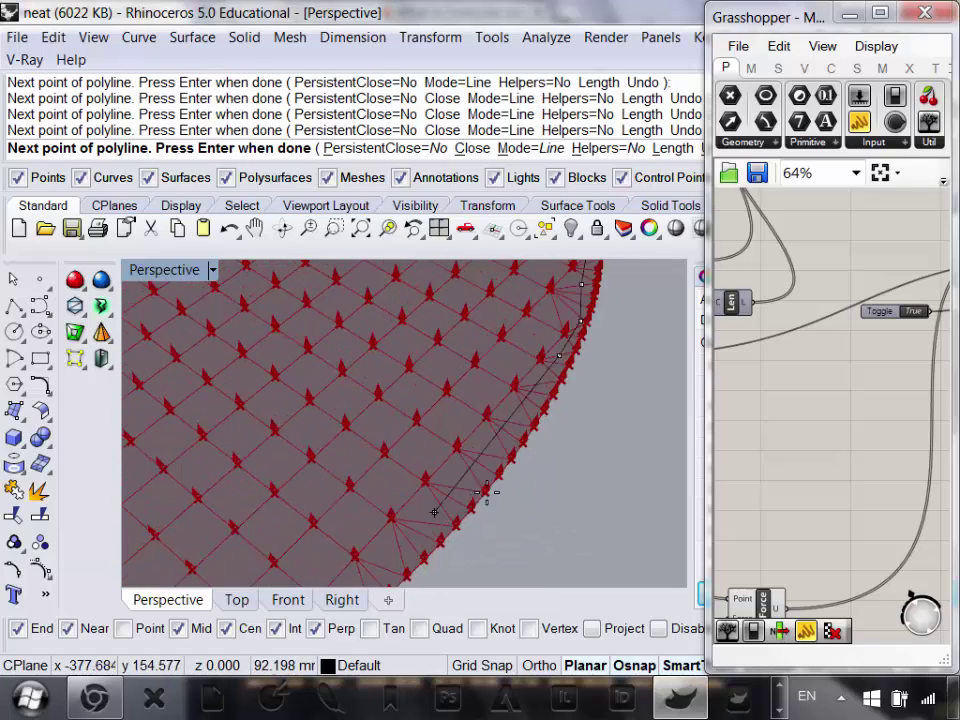
click(486, 440)
scroll(492, 425, down, 3)
scroll(432, 480, up, 3)
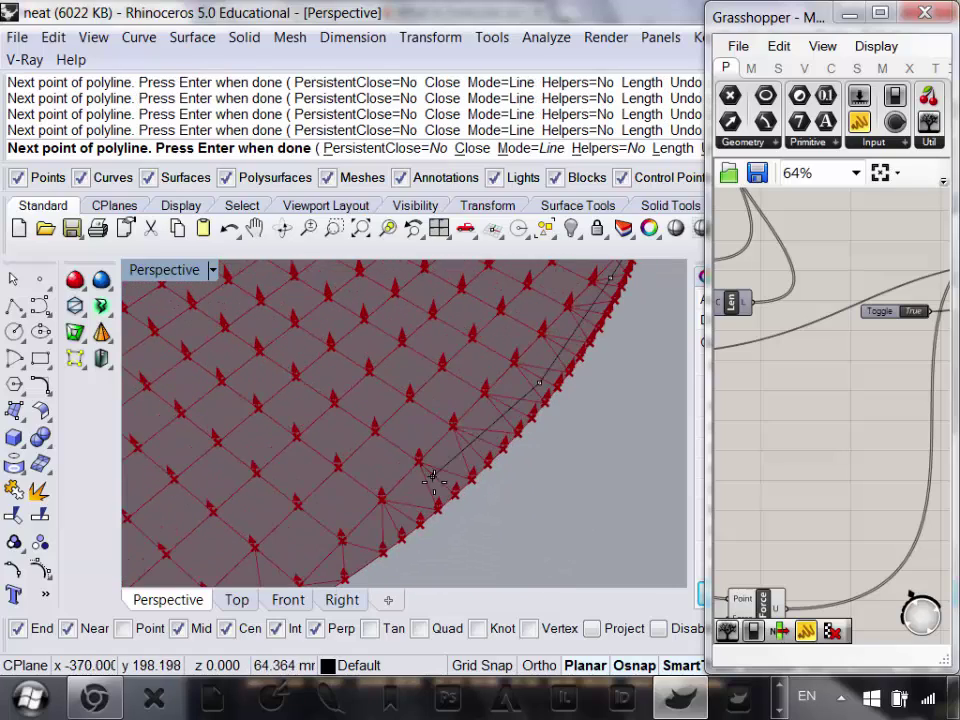
scroll(439, 478, down, 2)
scroll(410, 562, down, 2)
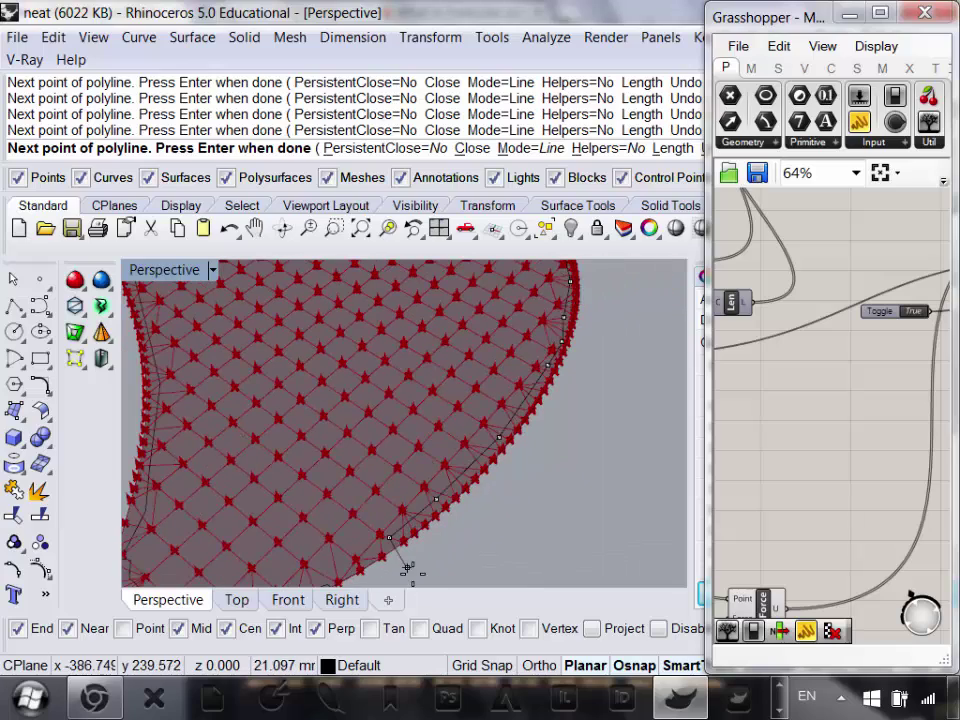
- Route the second polyline through points outside the mesh and close it at its starting point on the convex edge
scroll(430, 560, down, 3)
click(628, 564)
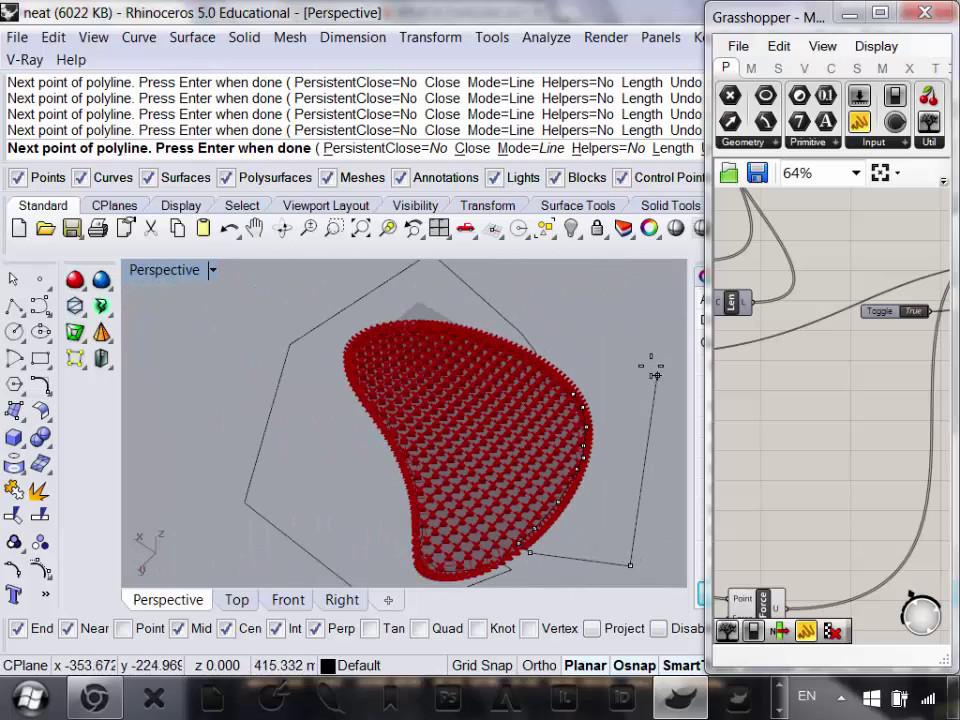
scroll(590, 380, up, 3)
scroll(586, 383, up, 4)
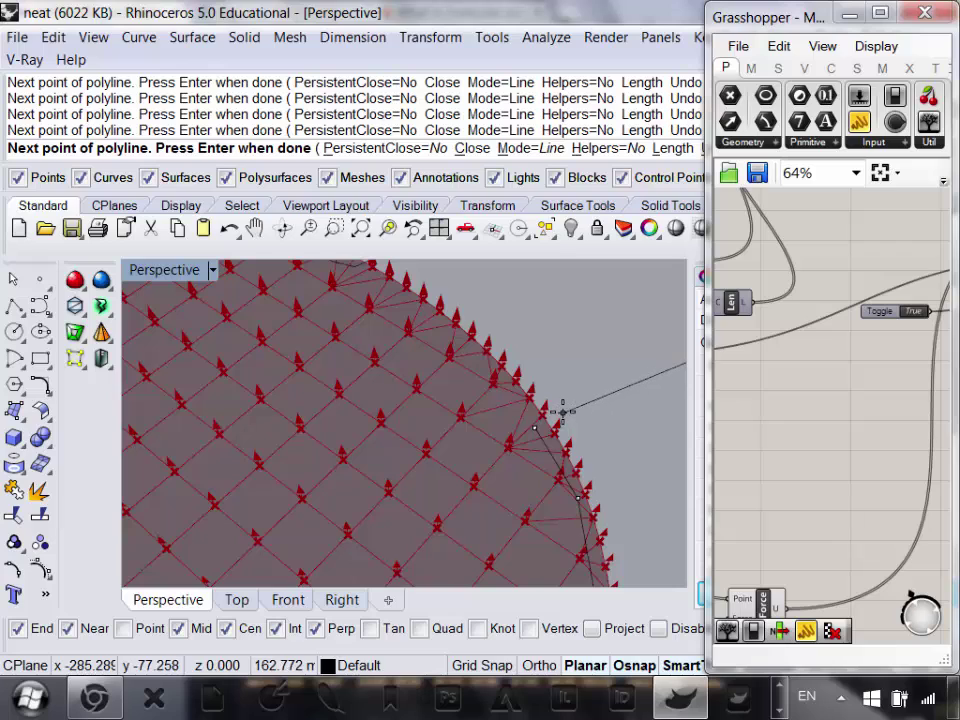
click(536, 428)
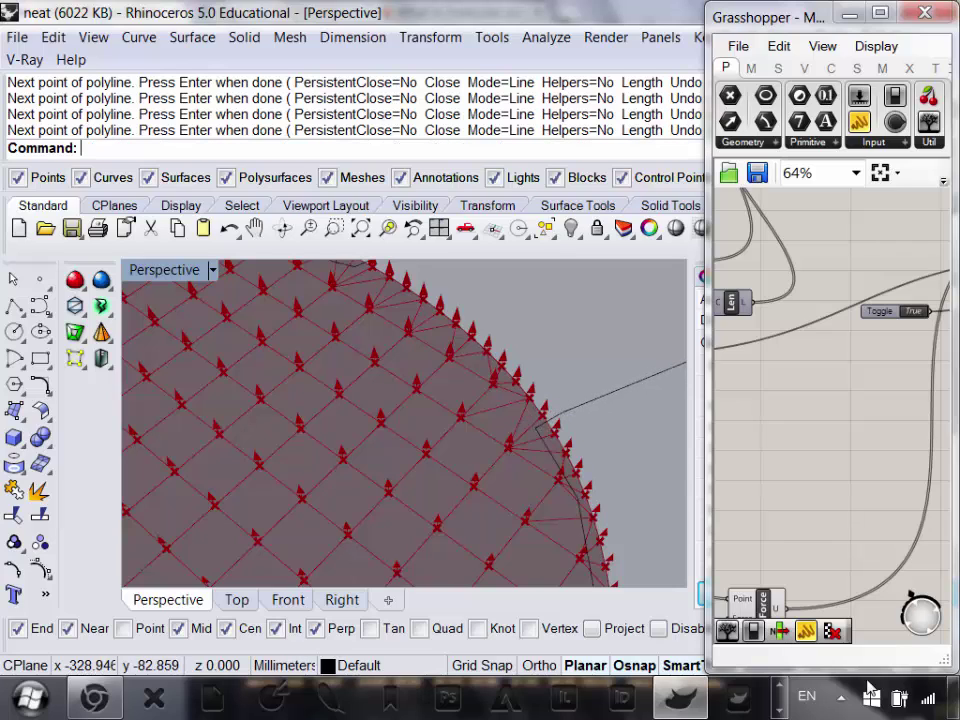
click(779, 712)
click(615, 698)
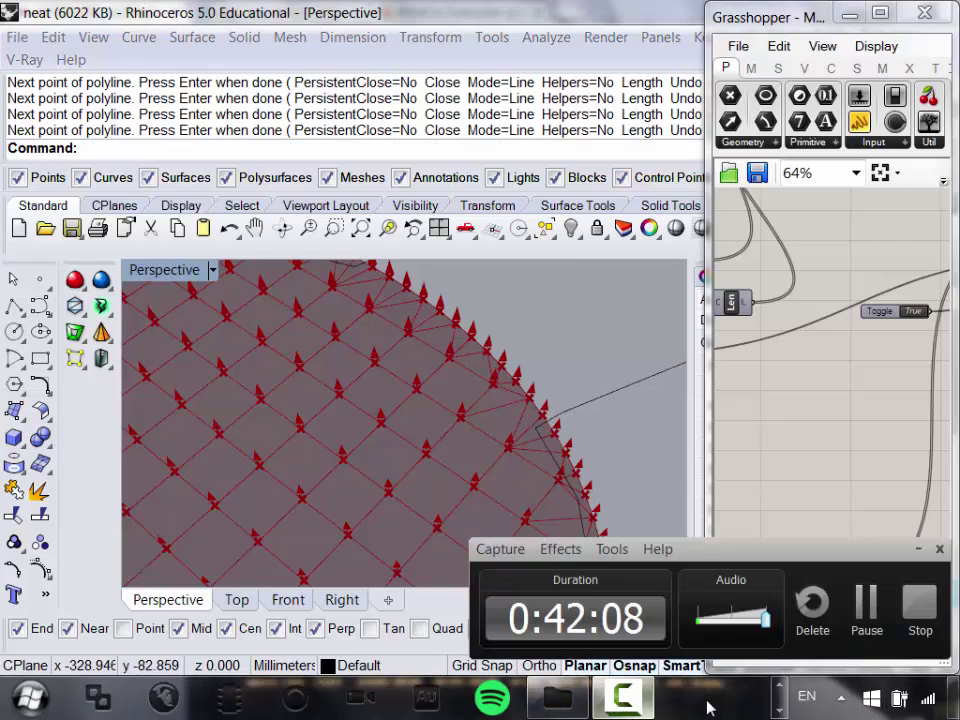
click(893, 622)
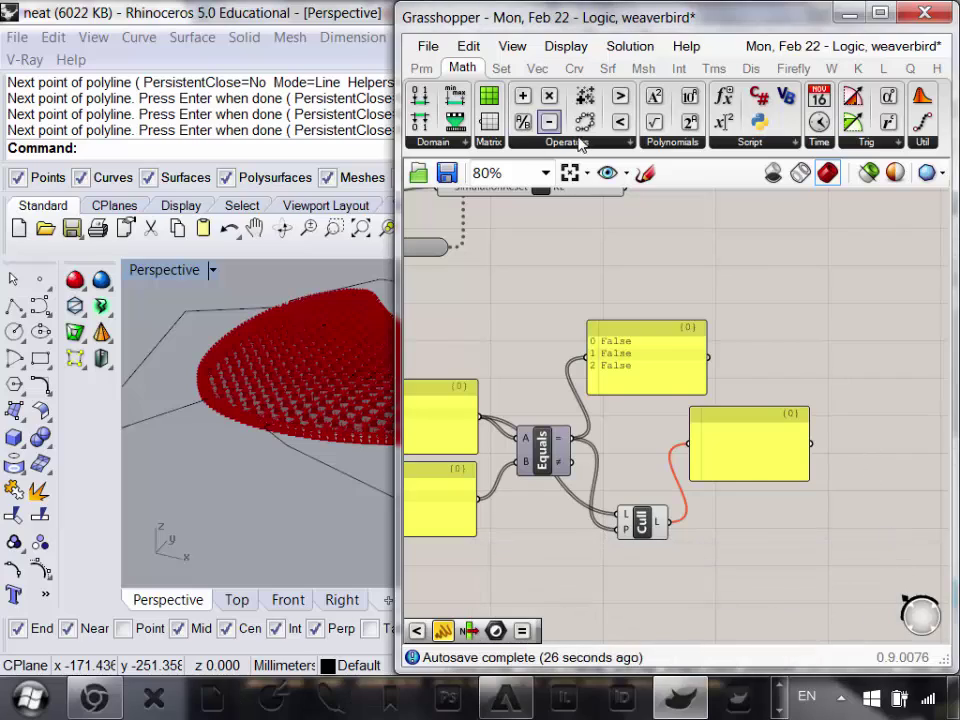
- Add a Gate And component below the Cull component, and nudge Cull and Equals closer to the input panels
click(581, 143)
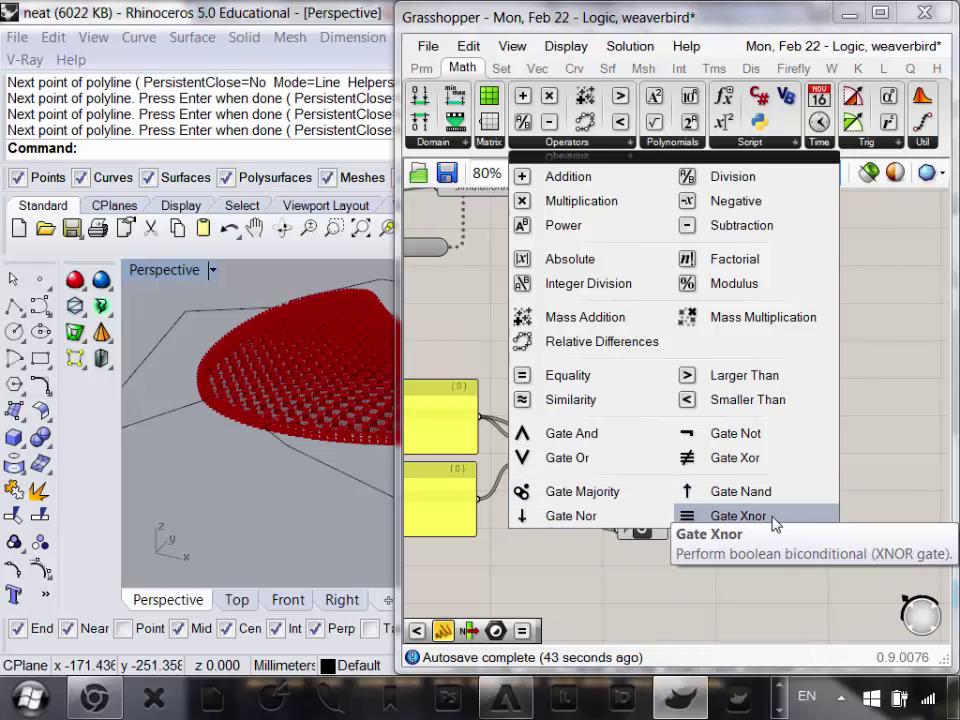
click(588, 440)
scroll(640, 437, down, 3)
click(606, 510)
scroll(607, 495, up, 3)
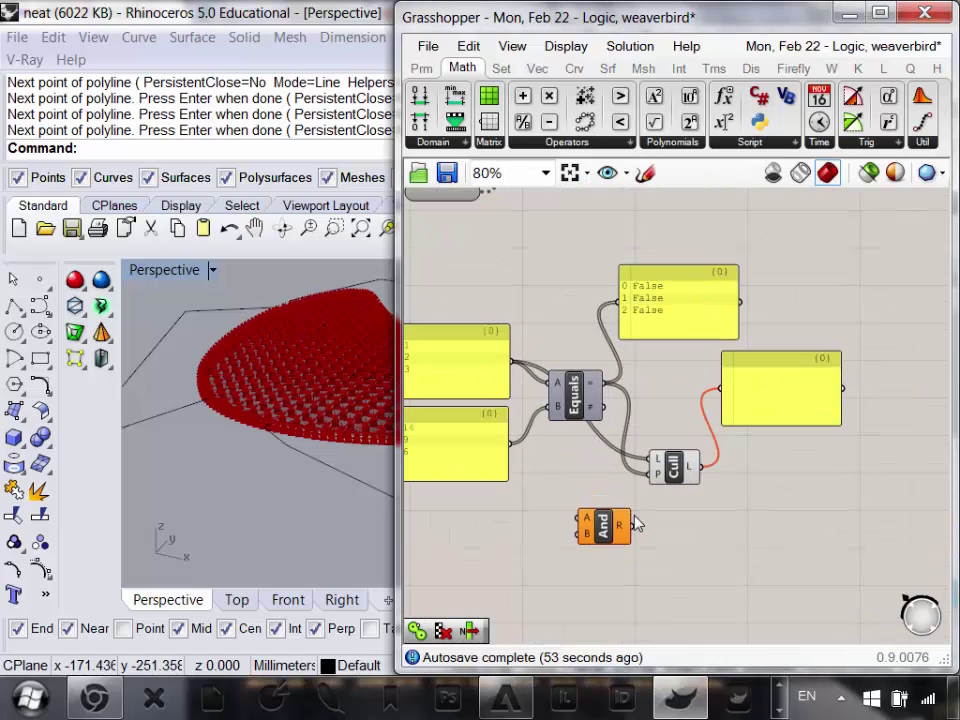
drag(617, 530, 676, 543)
right_drag(601, 514, 641, 489)
click(704, 478)
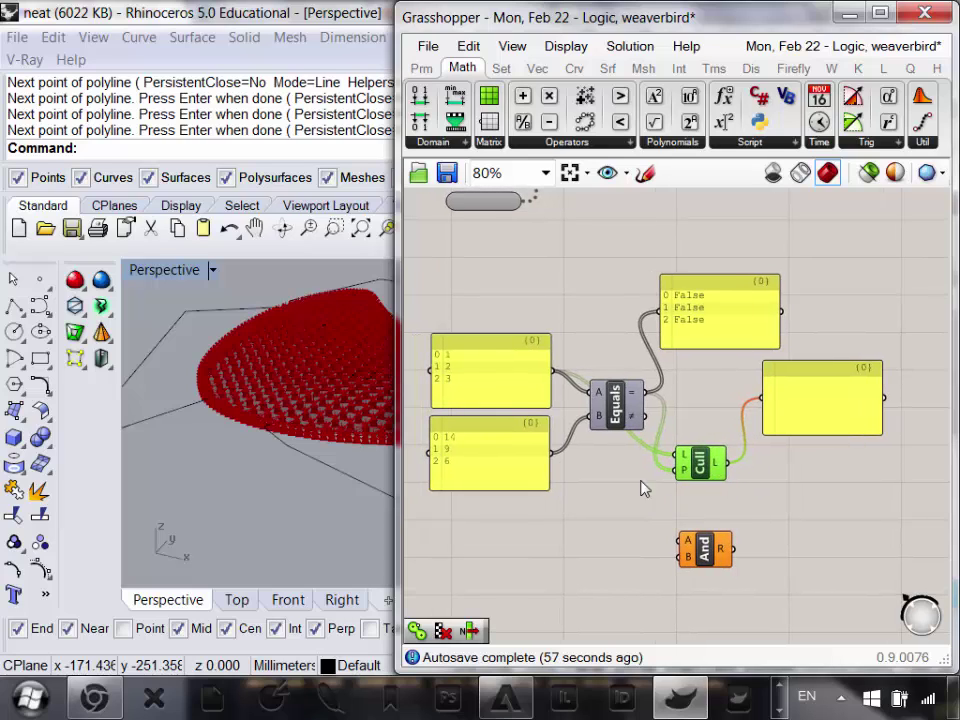
click(628, 405)
drag(628, 405, 610, 410)
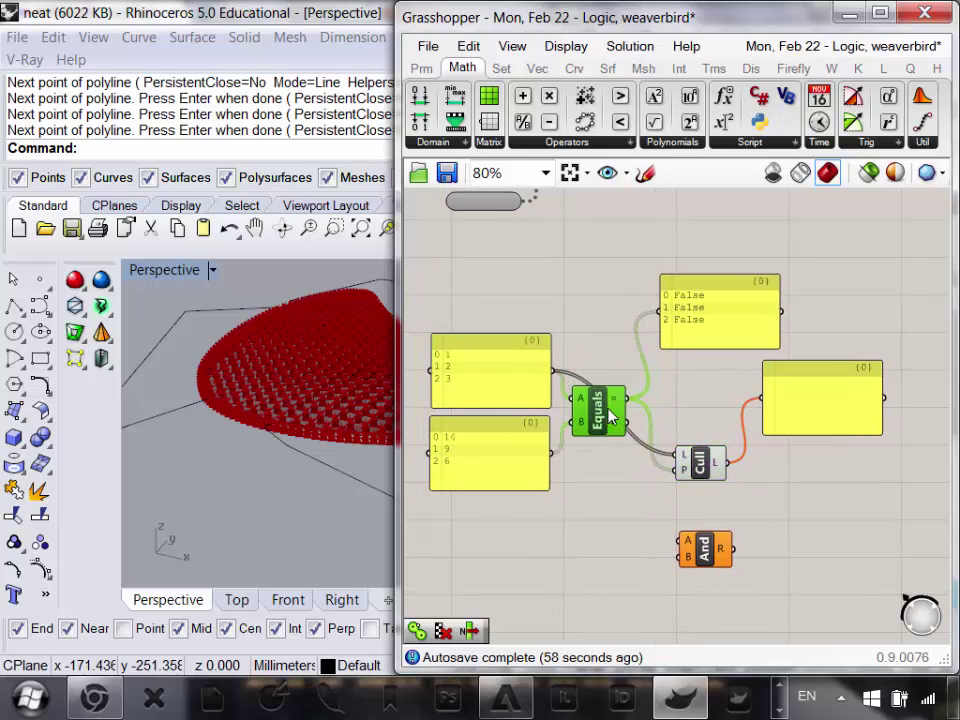
- Reduce both panels feeding the Equals component to the single value 1
double_click(514, 384)
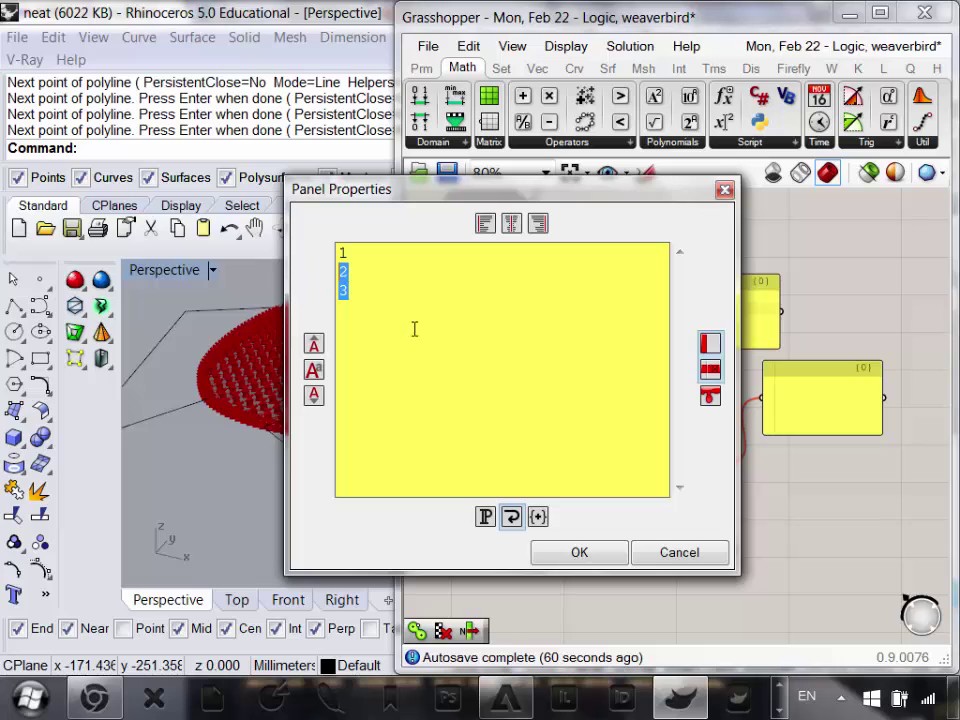
click(601, 554)
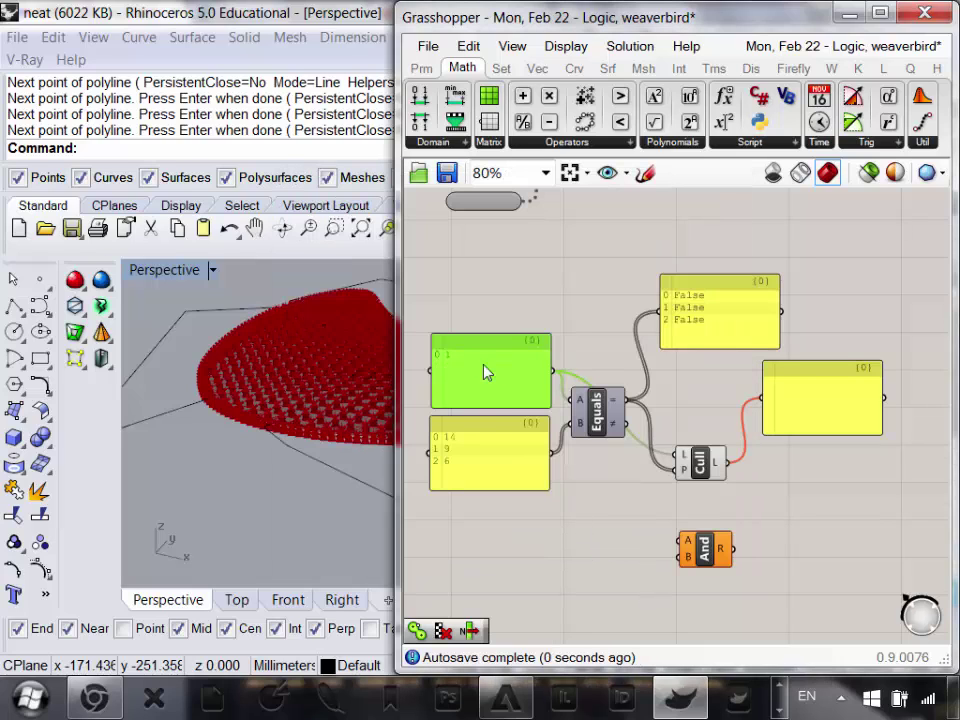
double_click(489, 454)
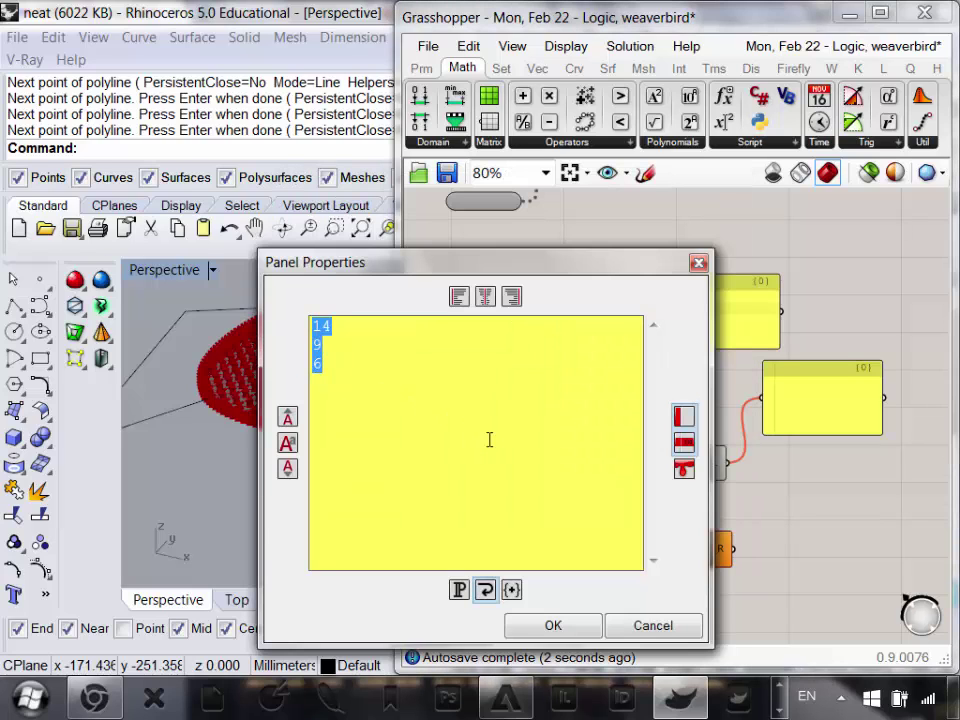
text(1)
click(553, 626)
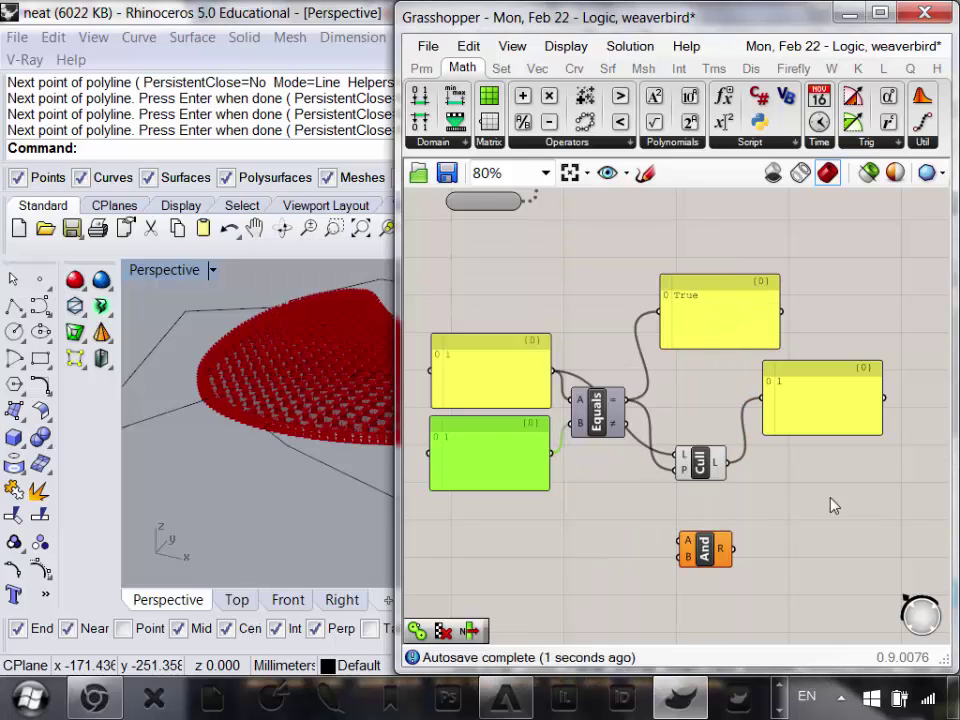
- Delete the Cull component with its output panel, and move the And gate away from the Equals setup
drag(835, 505, 671, 403)
right_drag(739, 439, 757, 453)
key(Delete)
drag(716, 543, 845, 582)
- Duplicate the Equals component with its two input panels and result panel, and place the copy below the original
drag(782, 521, 433, 270)
right_drag(640, 442, 635, 393)
key(ctrl+c)
key(ctrl+v)
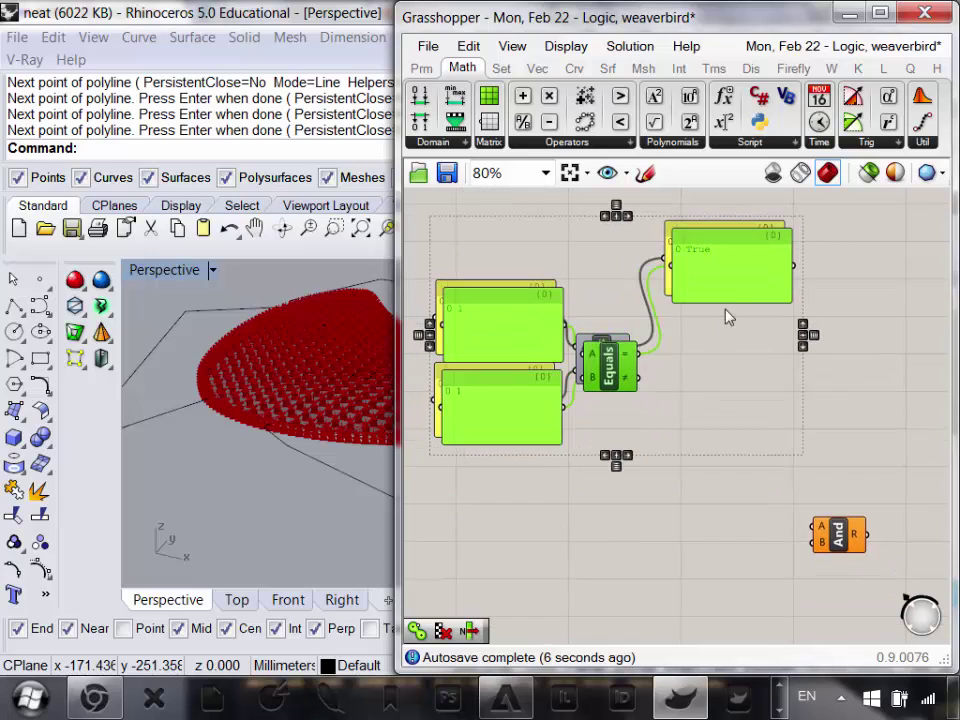
drag(734, 264, 700, 452)
click(865, 404)
right_drag(840, 482, 803, 430)
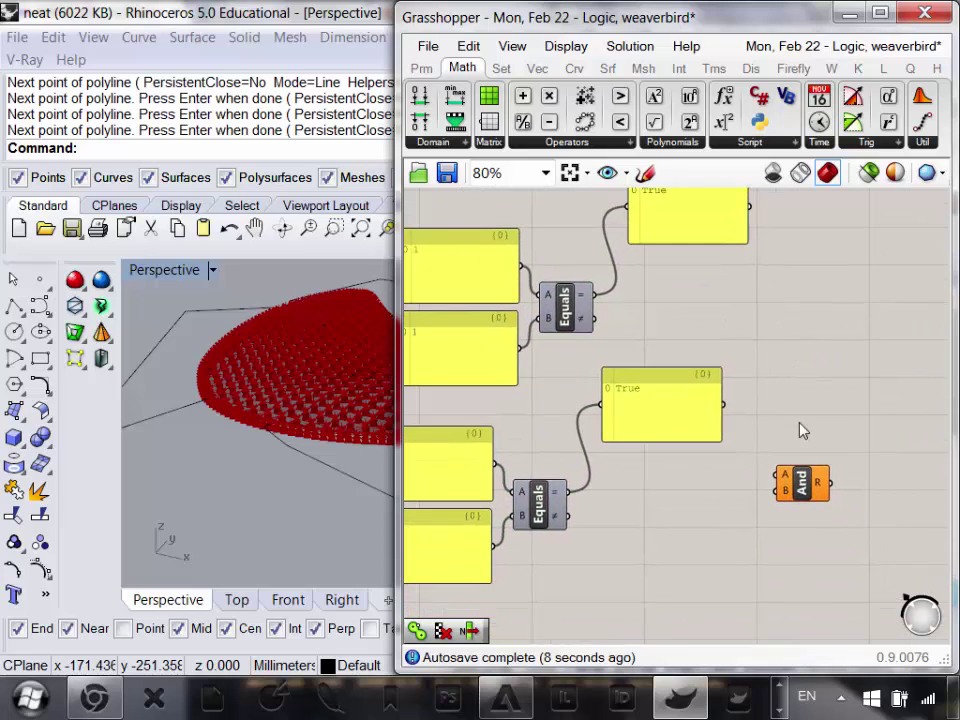
right_drag(721, 511, 821, 501)
- Set the panel feeding input B of the lower Equals component to 2
click(525, 548)
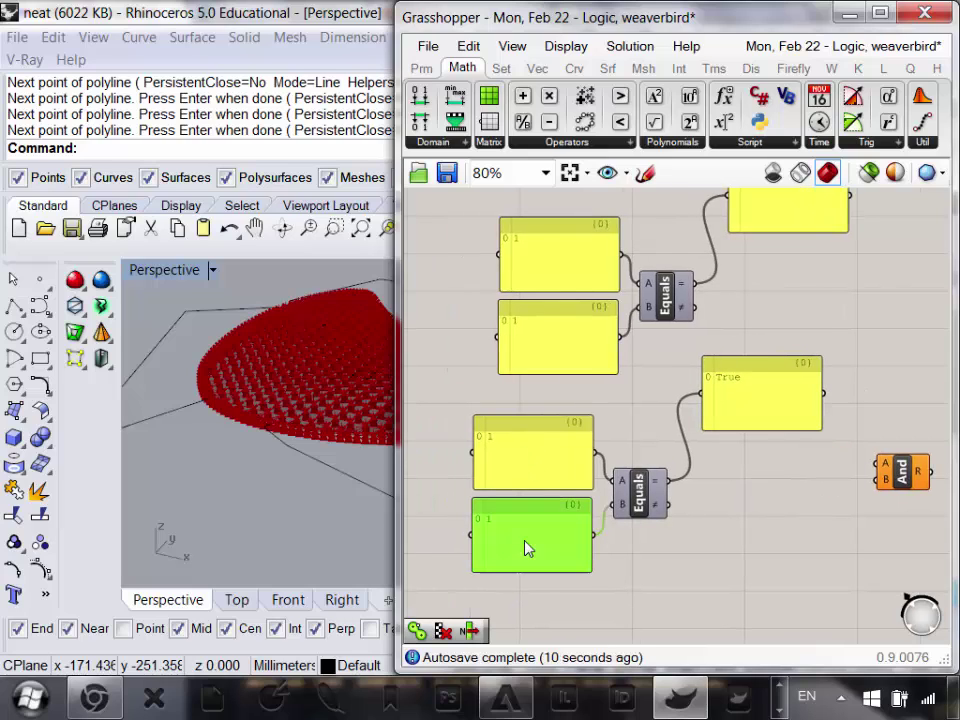
double_click(520, 538)
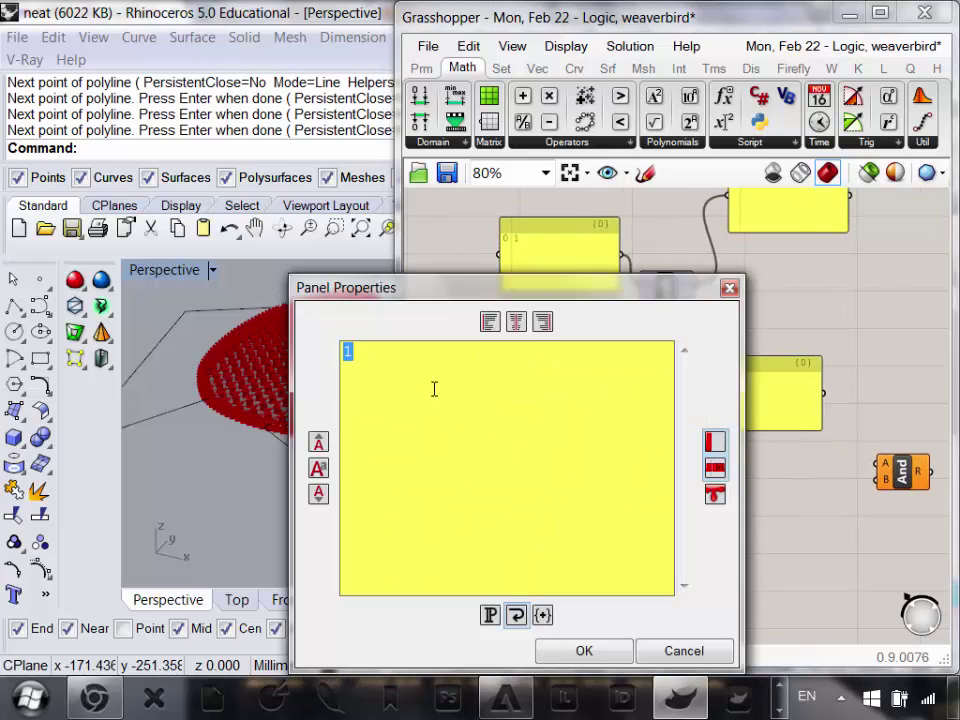
click(612, 652)
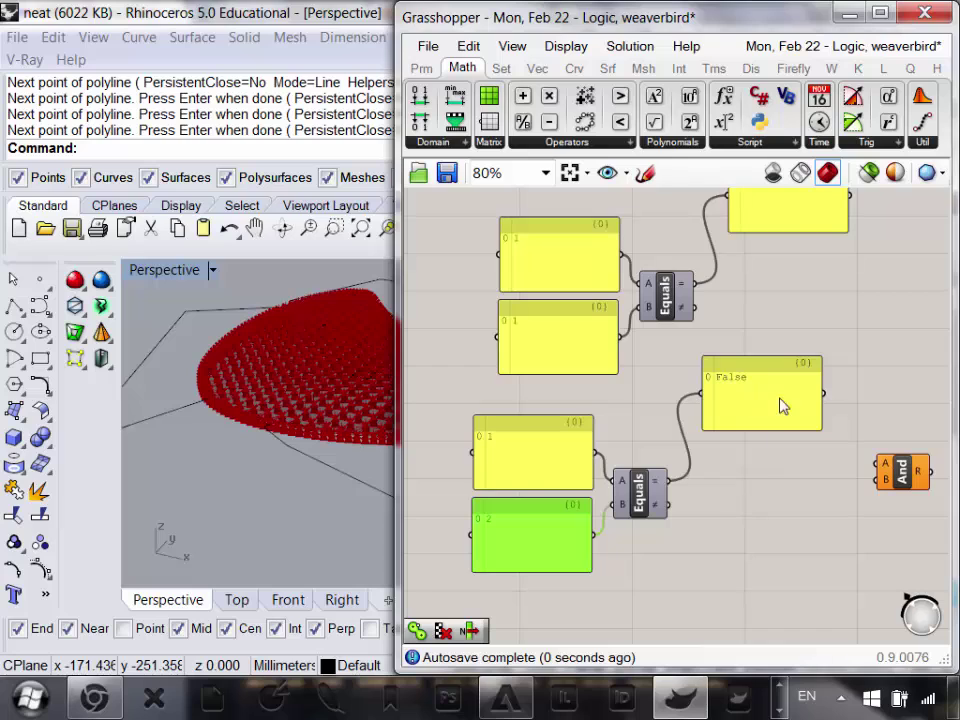
- Add an empty panel to the right of the And gate and connect the gate's R output to it
right_drag(783, 406, 601, 448)
right_drag(715, 557, 709, 533)
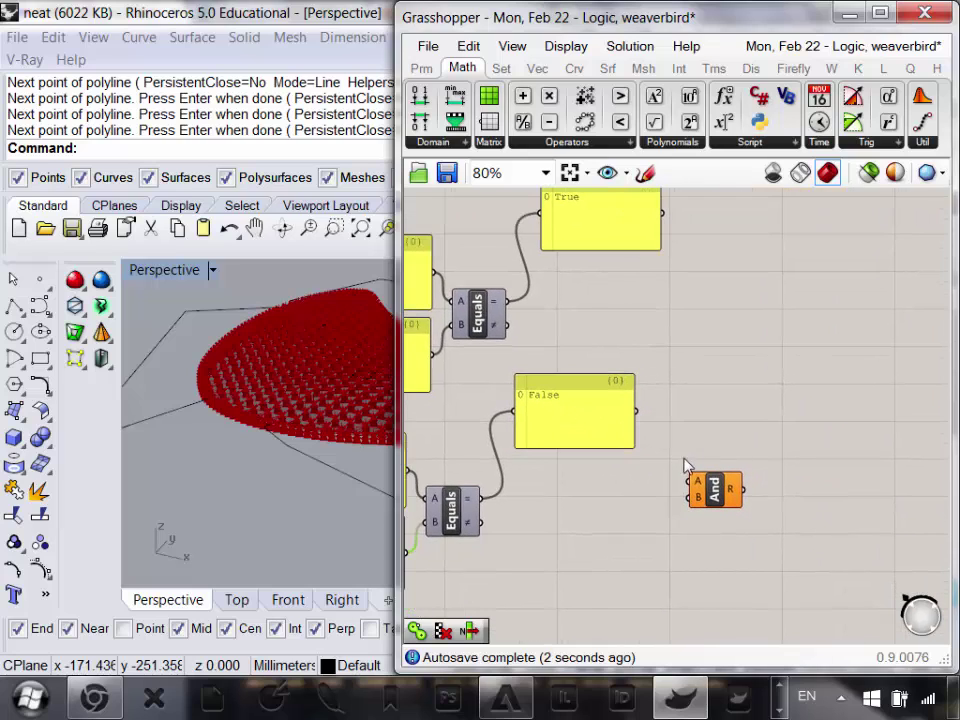
scroll(685, 465, down, 1)
click(421, 67)
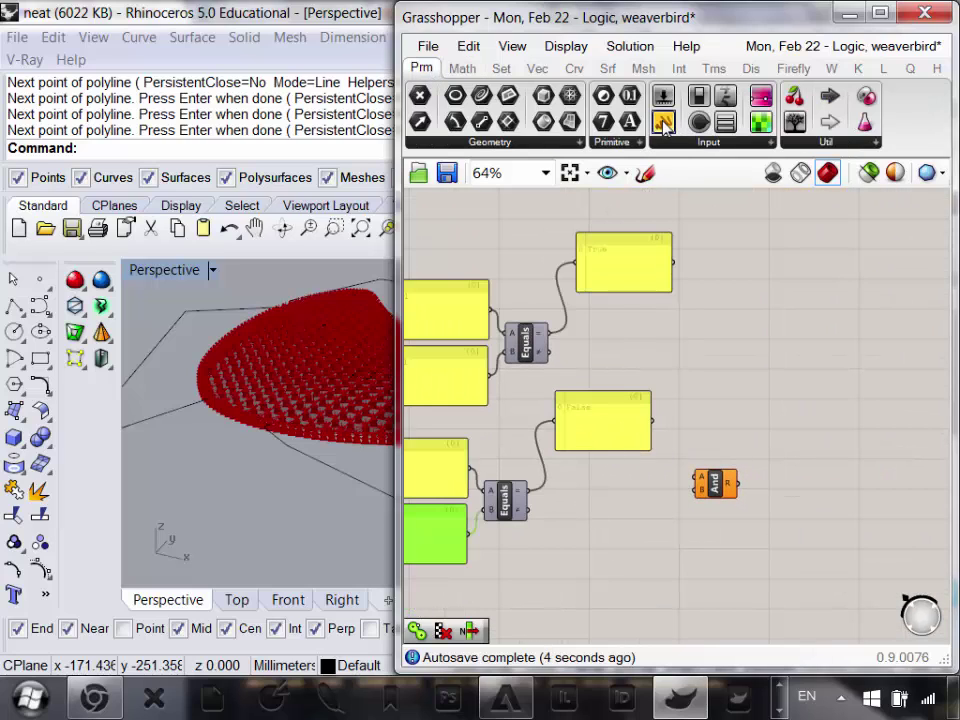
click(859, 413)
right_drag(669, 488, 716, 504)
drag(883, 448, 848, 469)
scroll(814, 526, up, 1)
scroll(830, 497, down, 1)
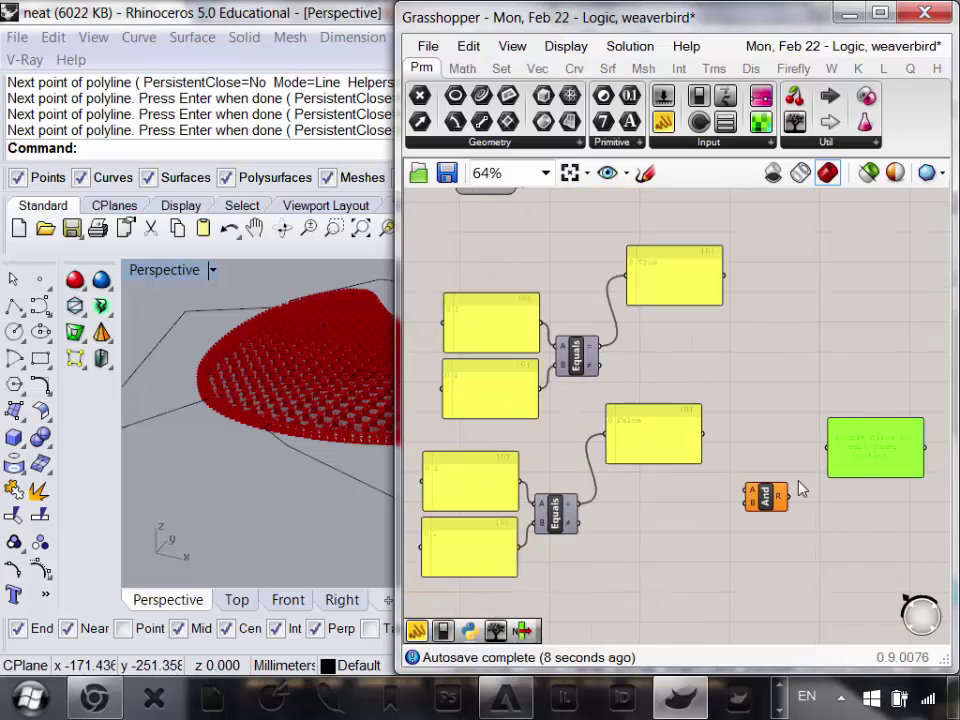
mouse_move(771, 503)
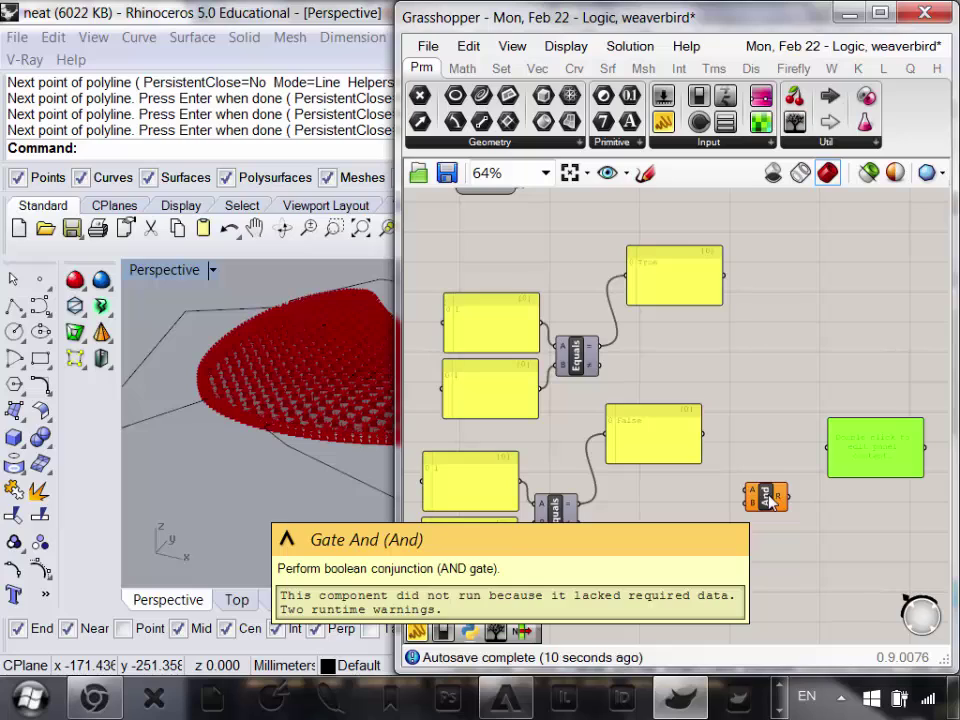
drag(829, 456, 829, 453)
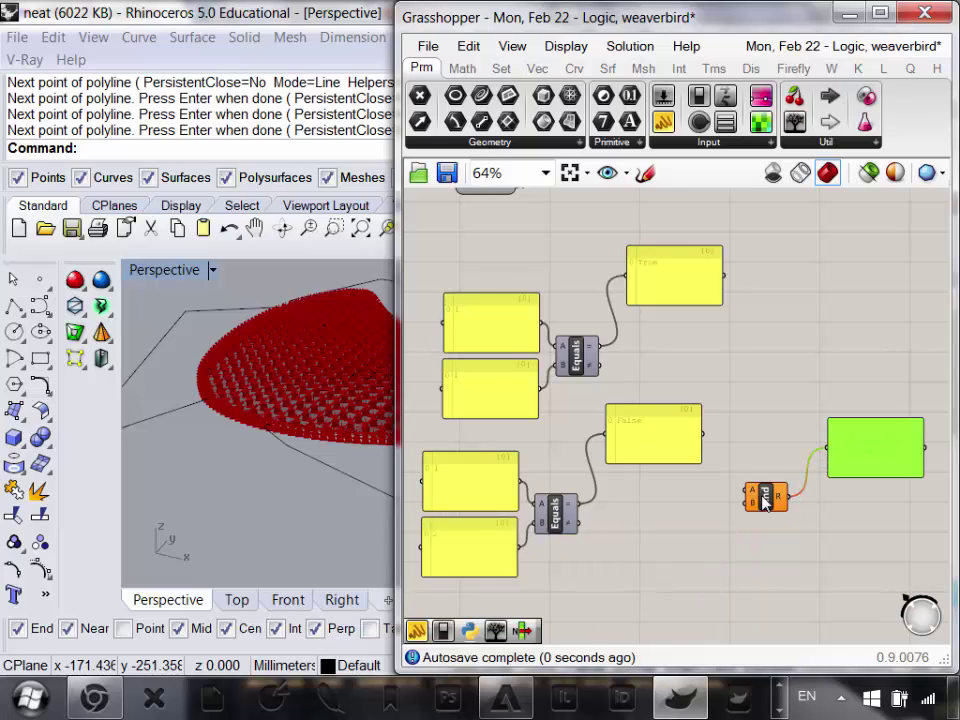
- Wire the upper Equals component's equality output into input A of the And gate and the lower one's into input B
scroll(765, 503, up, 1)
scroll(756, 499, down, 1)
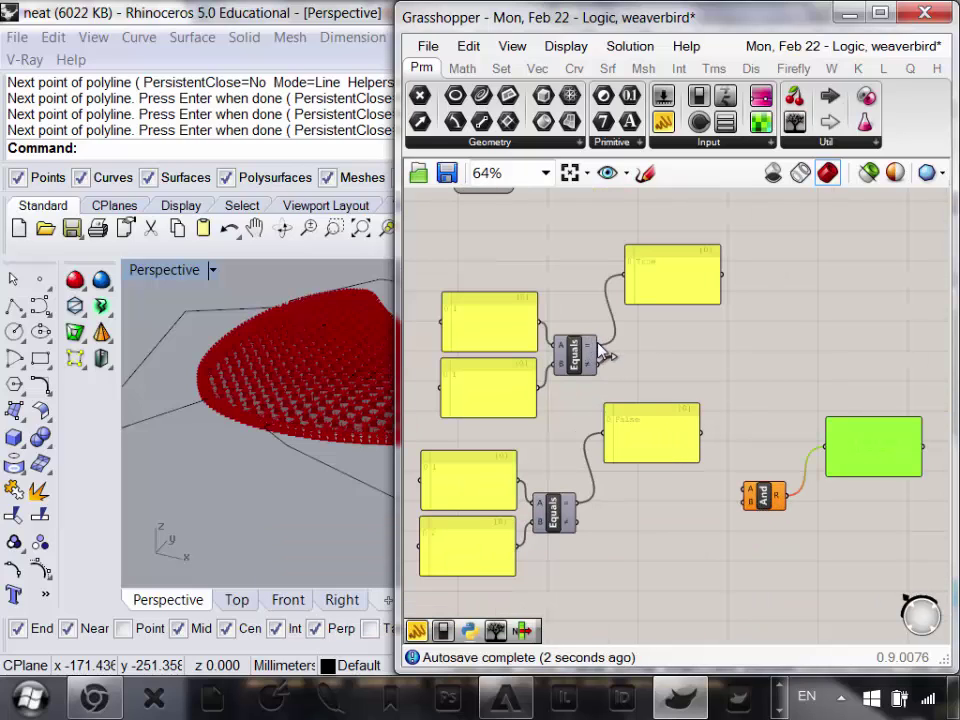
drag(603, 352, 739, 490)
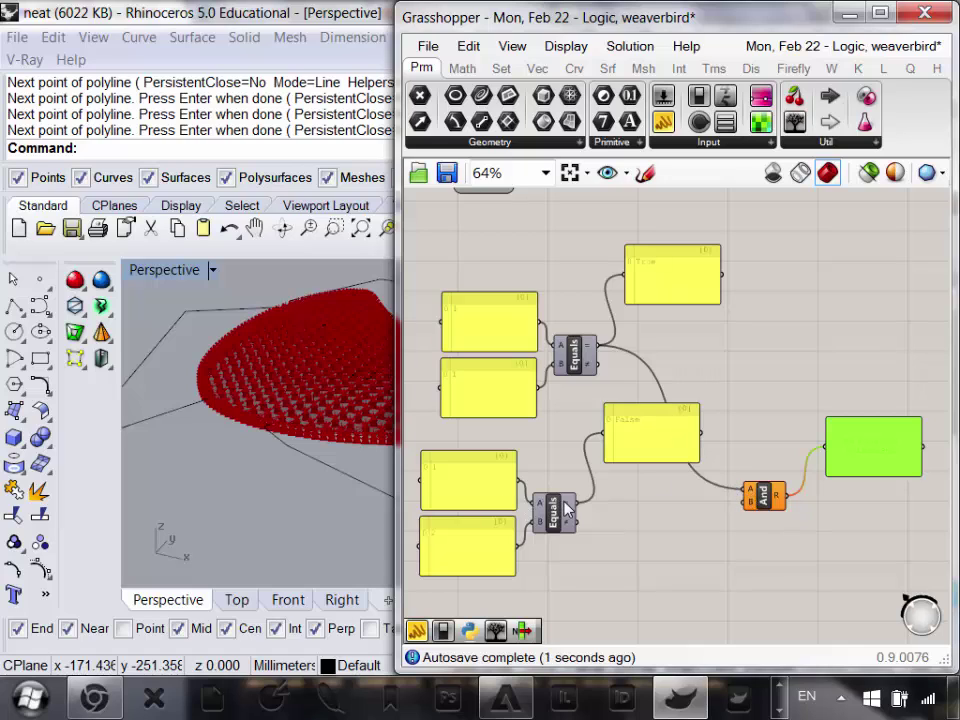
drag(731, 512, 733, 510)
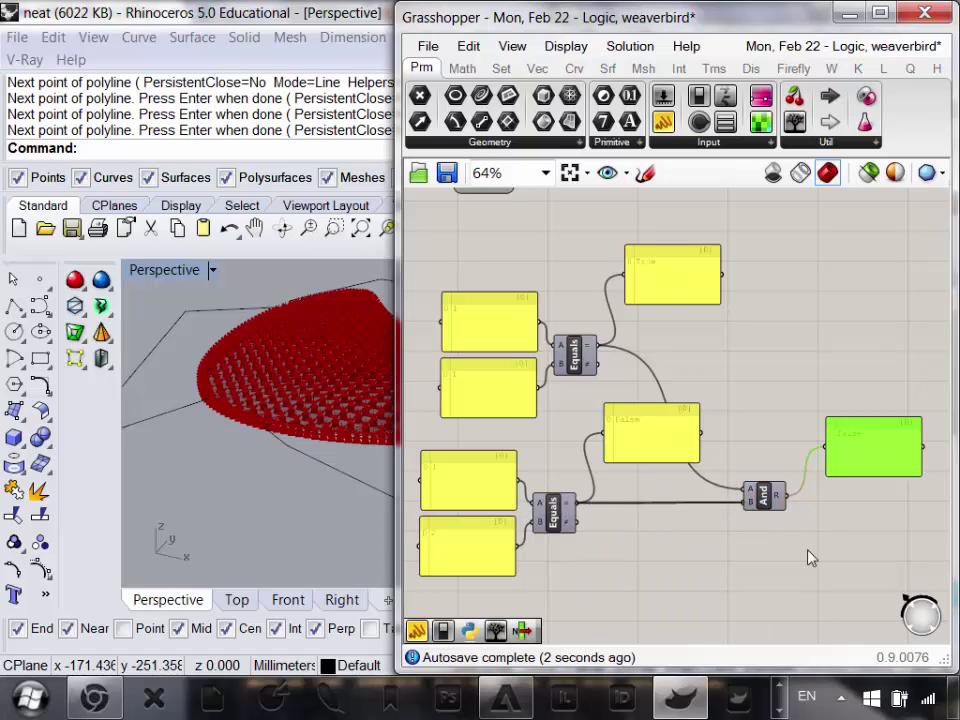
scroll(733, 482, up, 2)
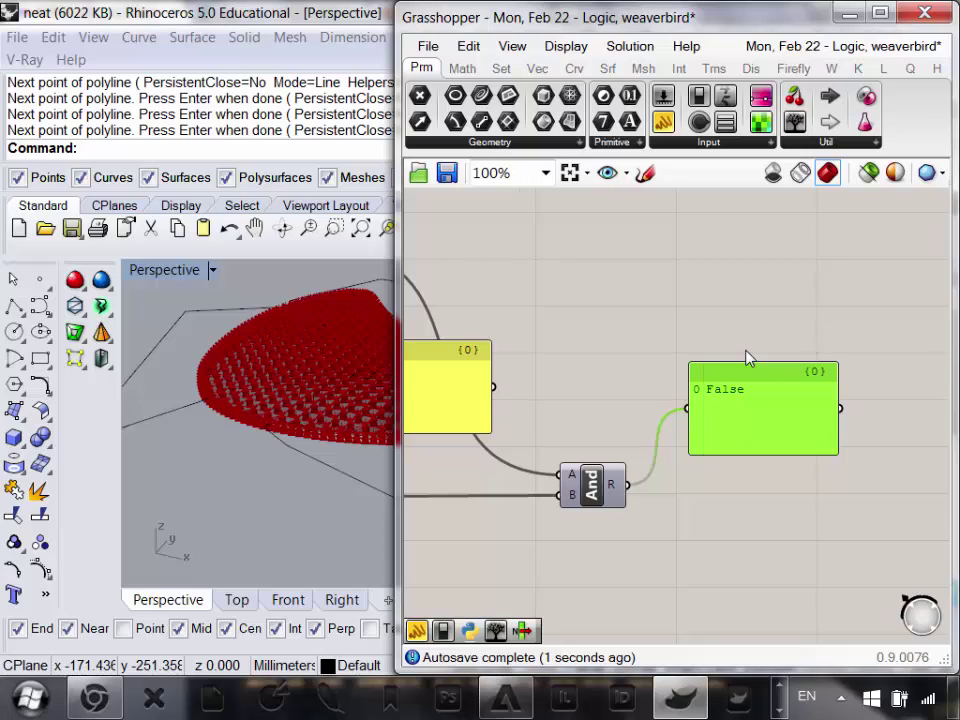
- Add a Gate Or component below the And gate at the end of the Equals comparison
scroll(748, 358, down, 2)
right_drag(582, 316, 658, 344)
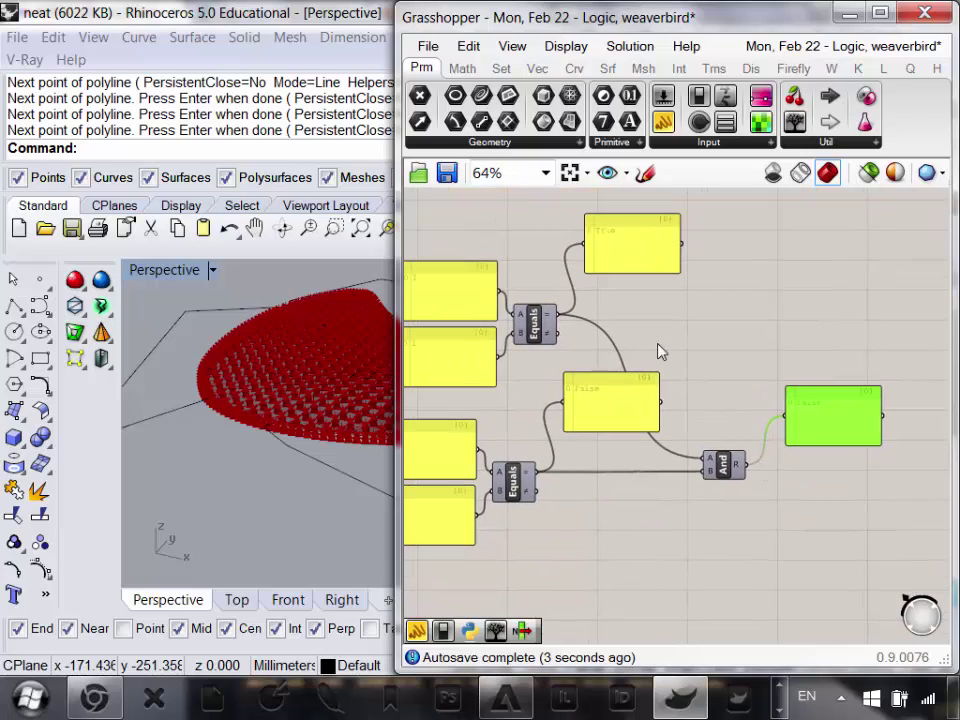
scroll(724, 470, up, 1)
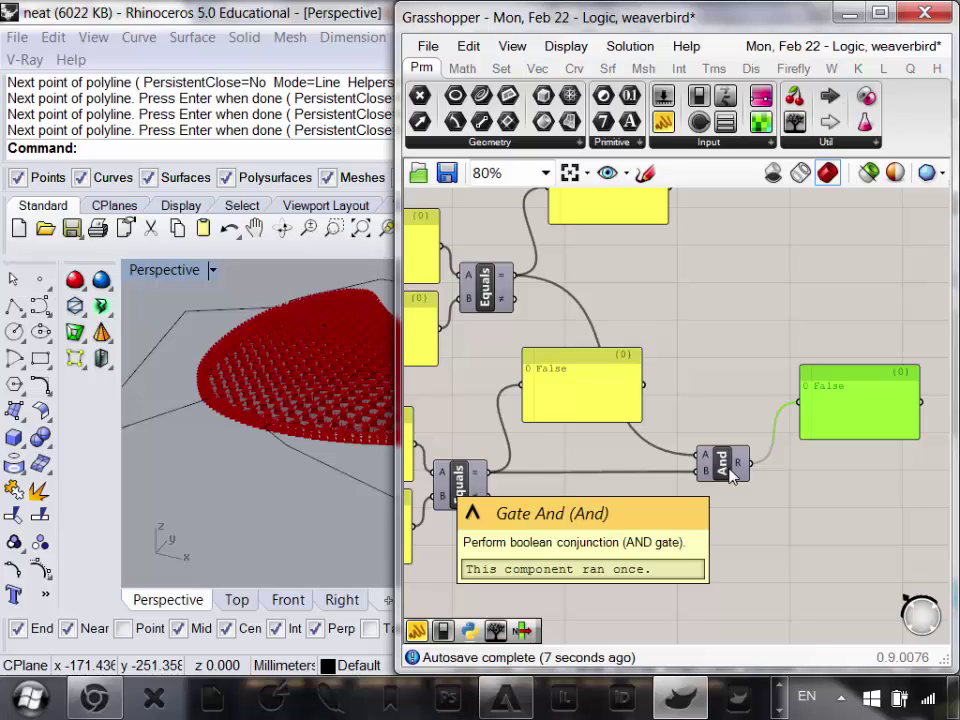
scroll(731, 476, down, 1)
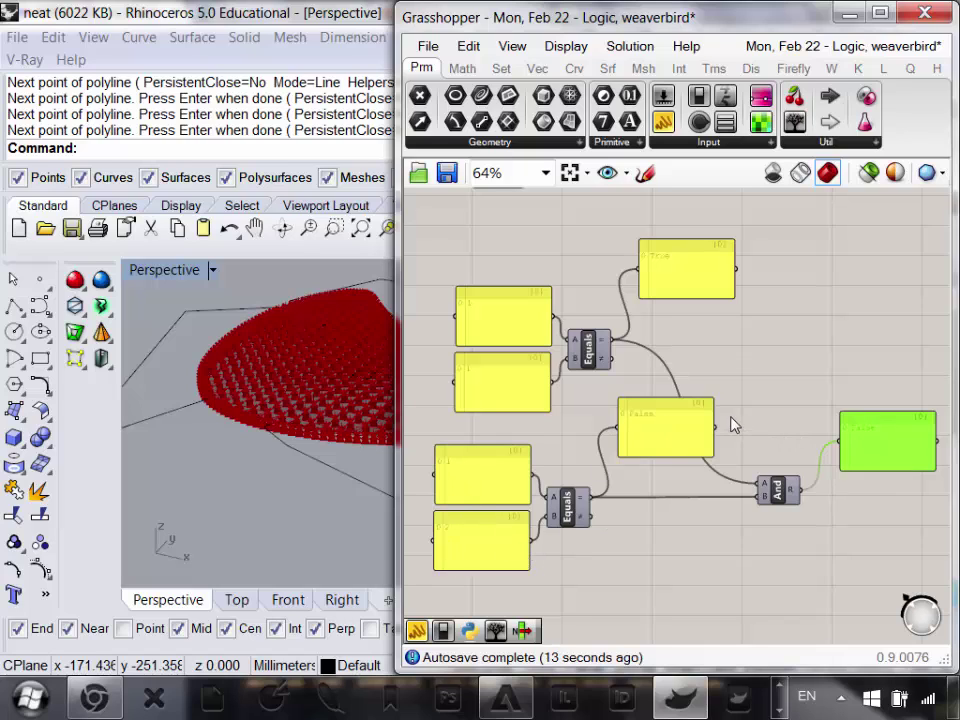
right_drag(711, 467, 682, 483)
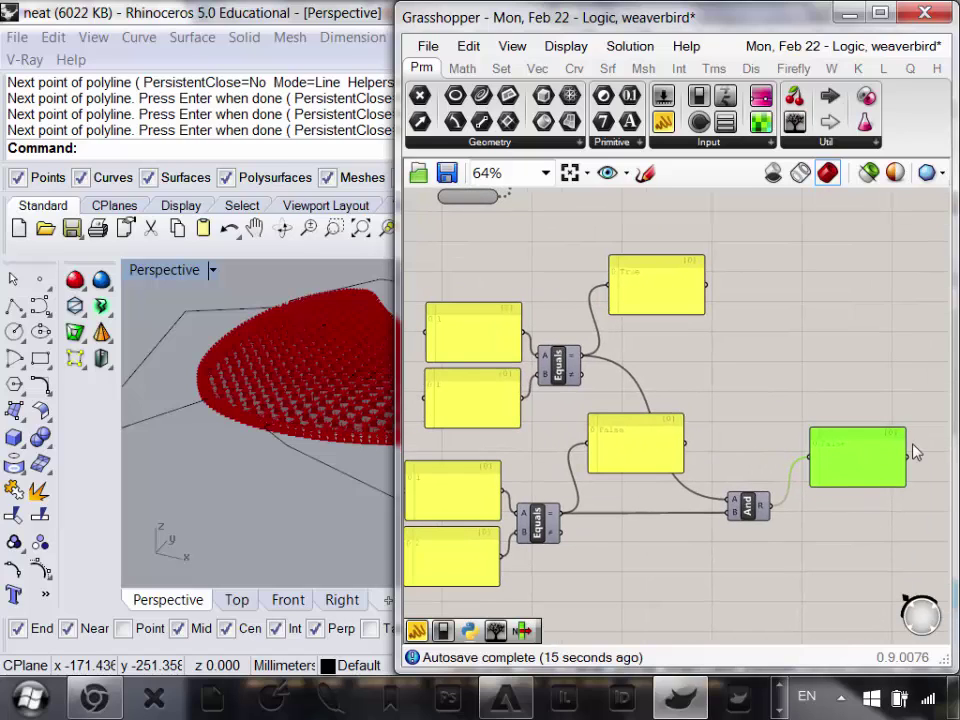
right_drag(826, 481, 816, 454)
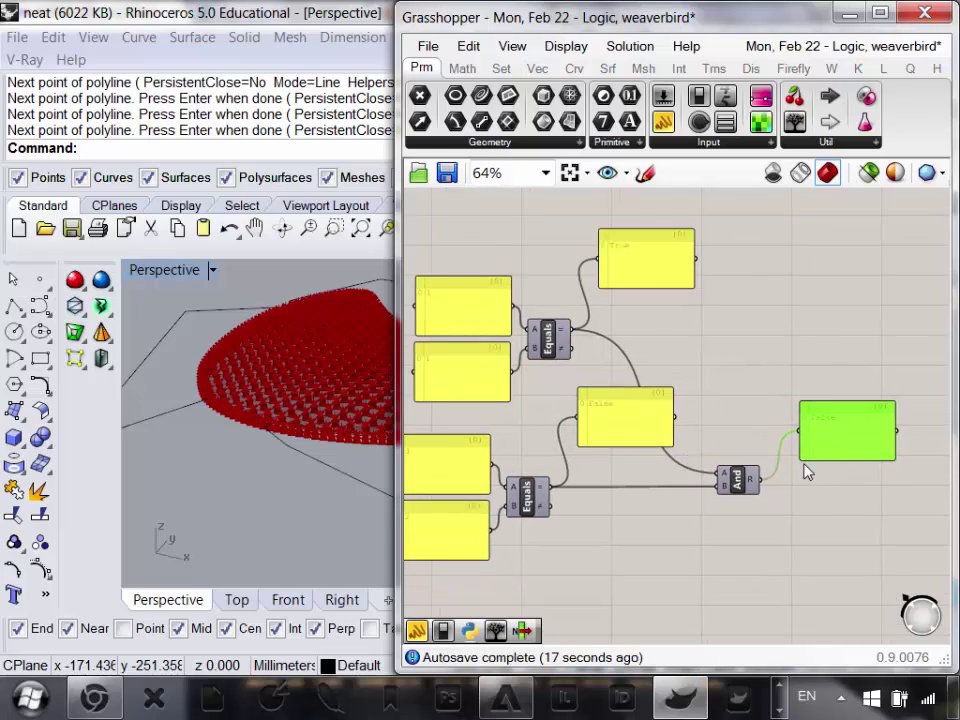
click(501, 68)
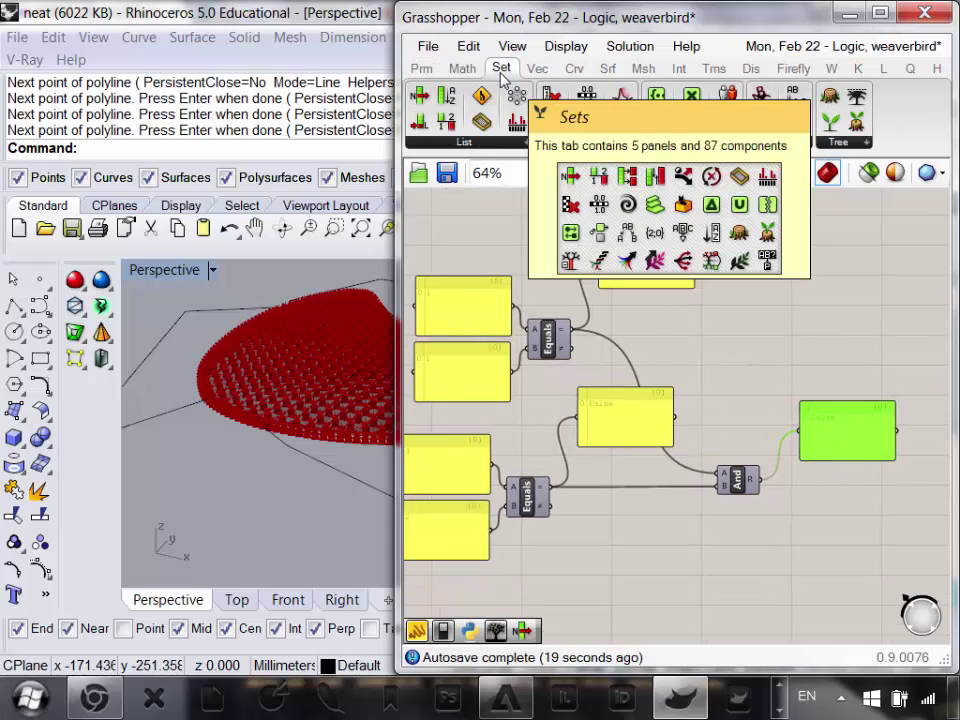
click(462, 68)
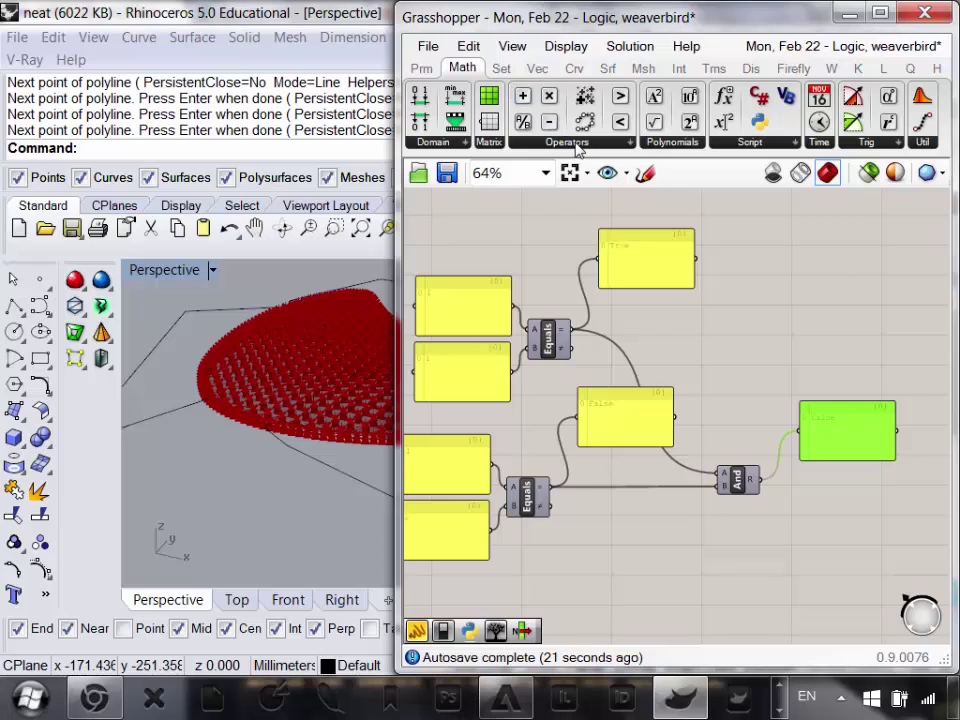
click(577, 147)
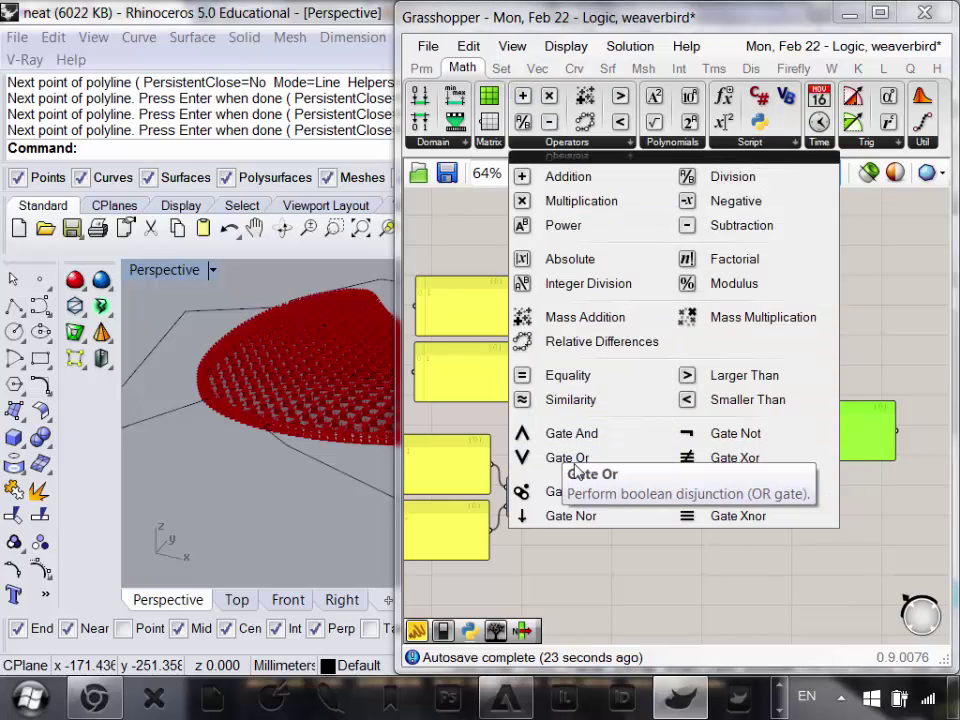
drag(576, 470, 731, 540)
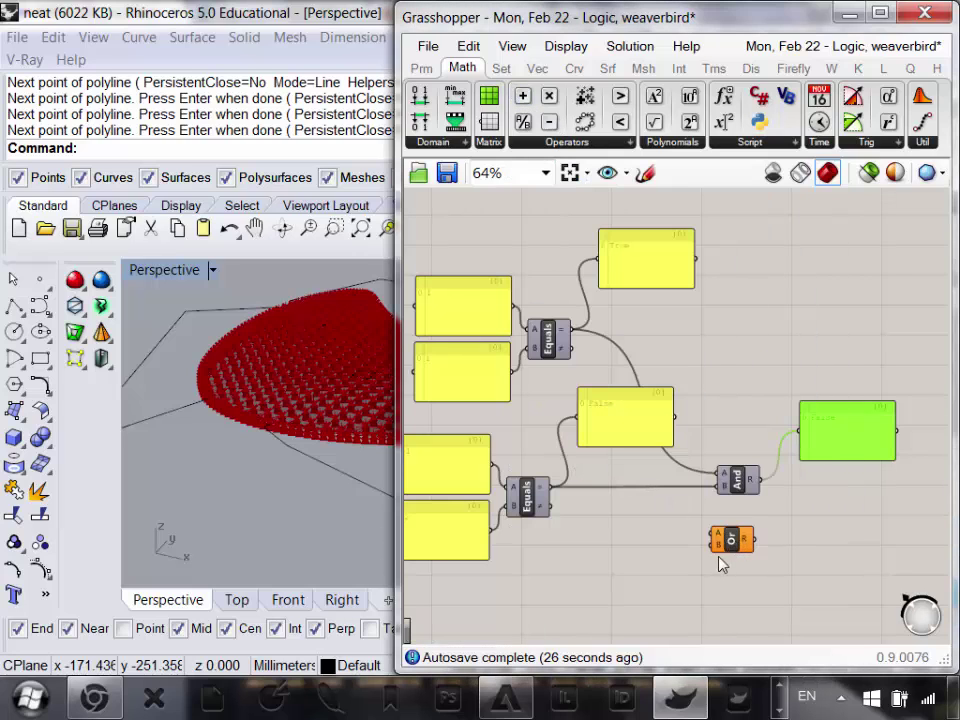
- Duplicate the And gate's result panel below the original and connect the Or gate's R output to the copy
scroll(720, 567, up, 1)
scroll(800, 530, down, 2)
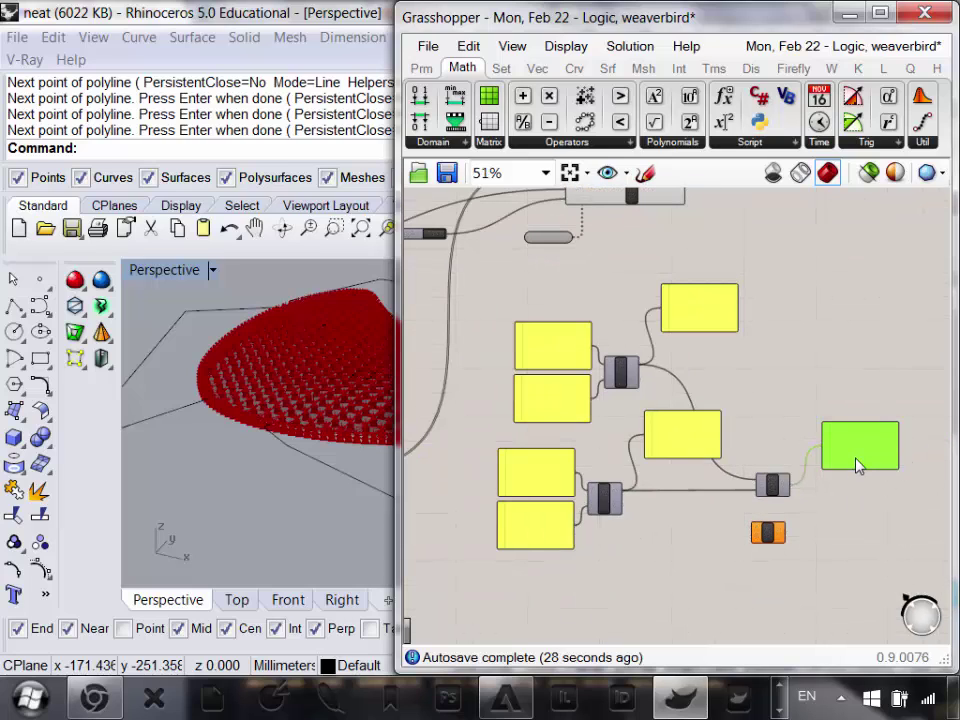
alt+drag(856, 465, 840, 523)
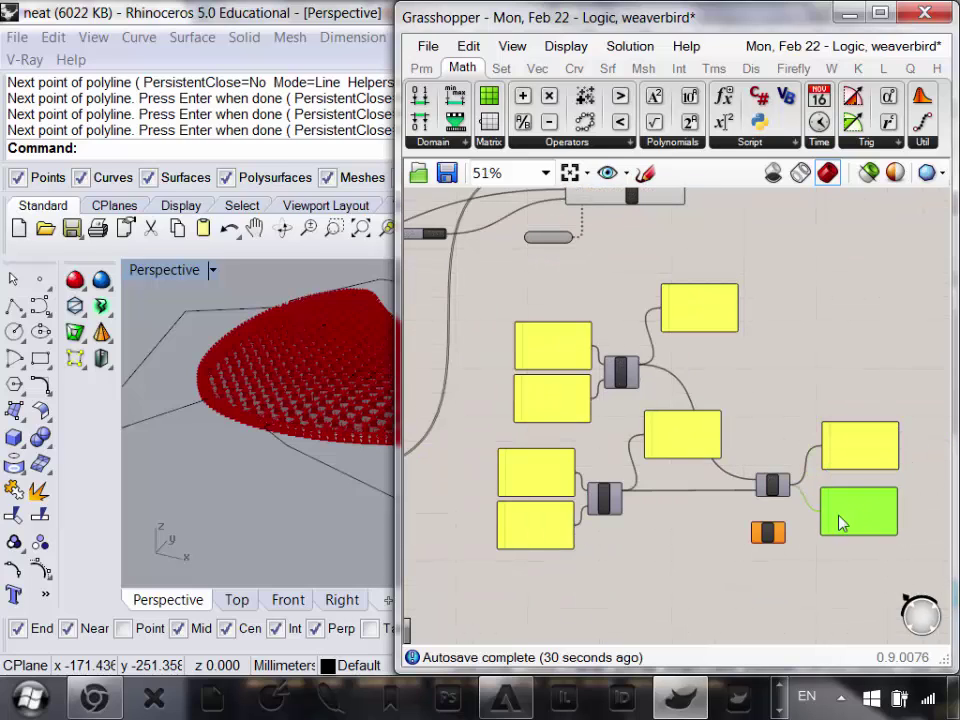
scroll(840, 523, up, 2)
drag(765, 543, 826, 510)
scroll(819, 497, down, 1)
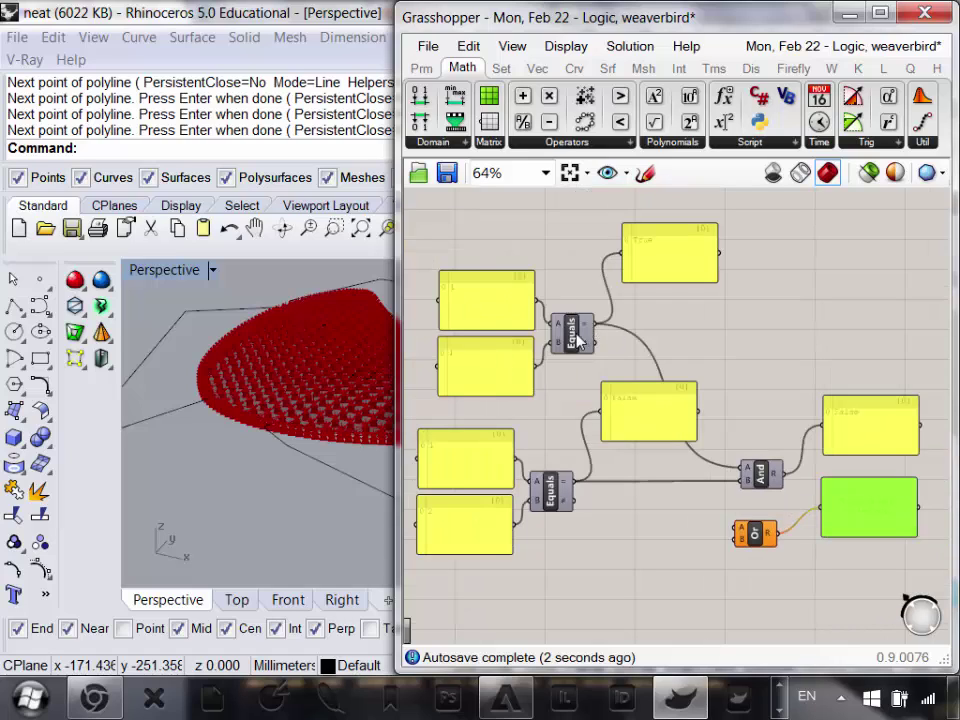
- Wire the equality output of the upper Equals into the Or gate's A and that of the lower Equals into B
drag(594, 325, 734, 532)
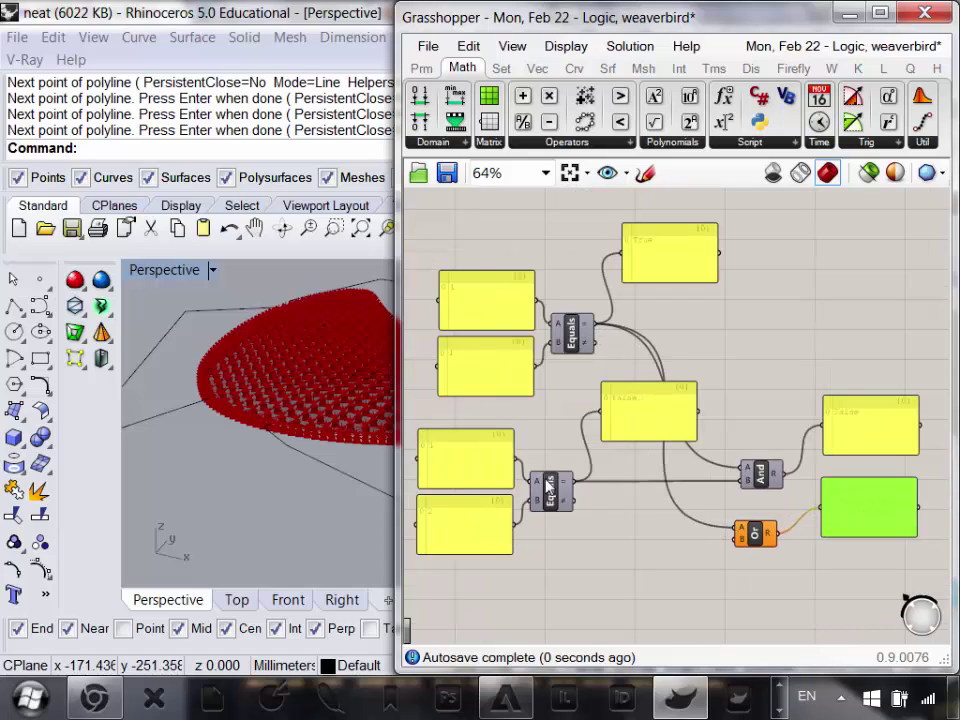
drag(574, 496, 738, 540)
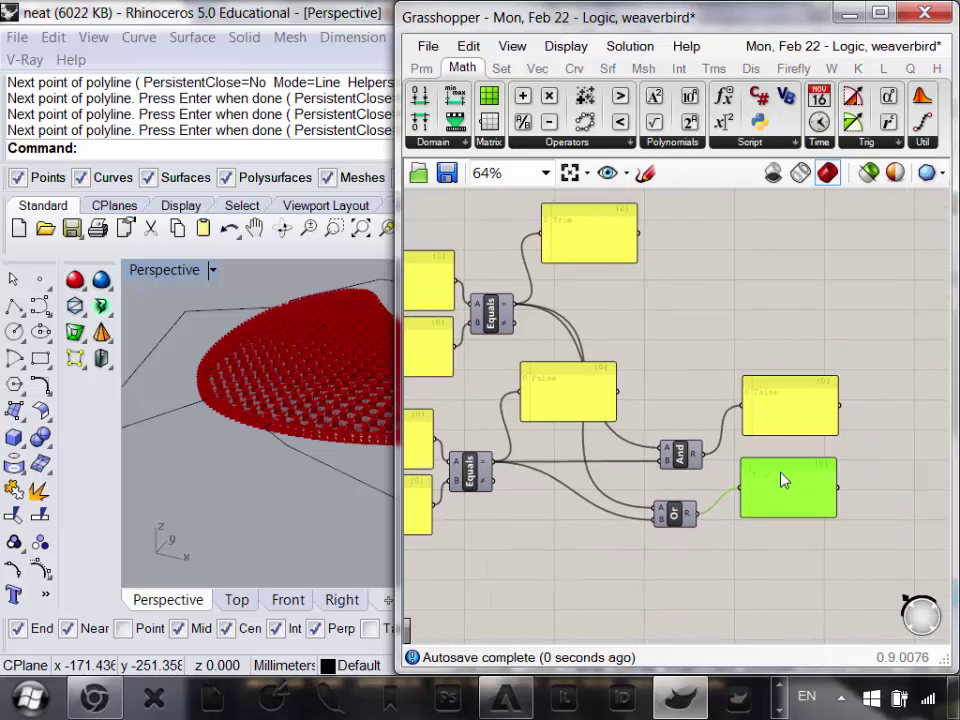
scroll(782, 480, up, 1)
scroll(779, 477, down, 2)
right_drag(758, 472, 771, 501)
scroll(733, 500, up, 1)
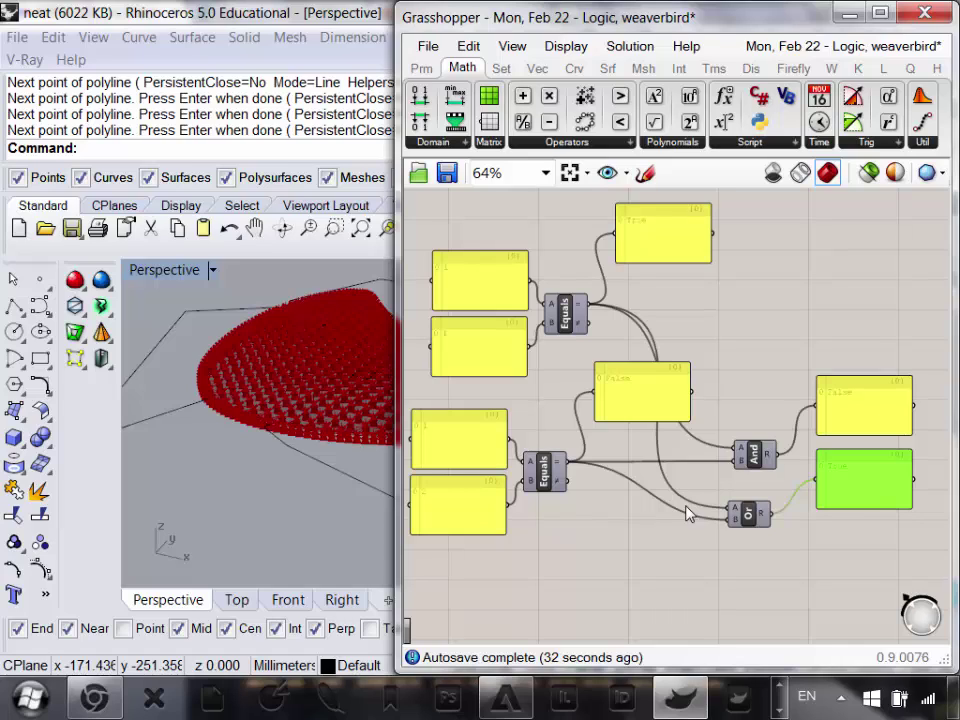
right_drag(678, 455, 673, 475)
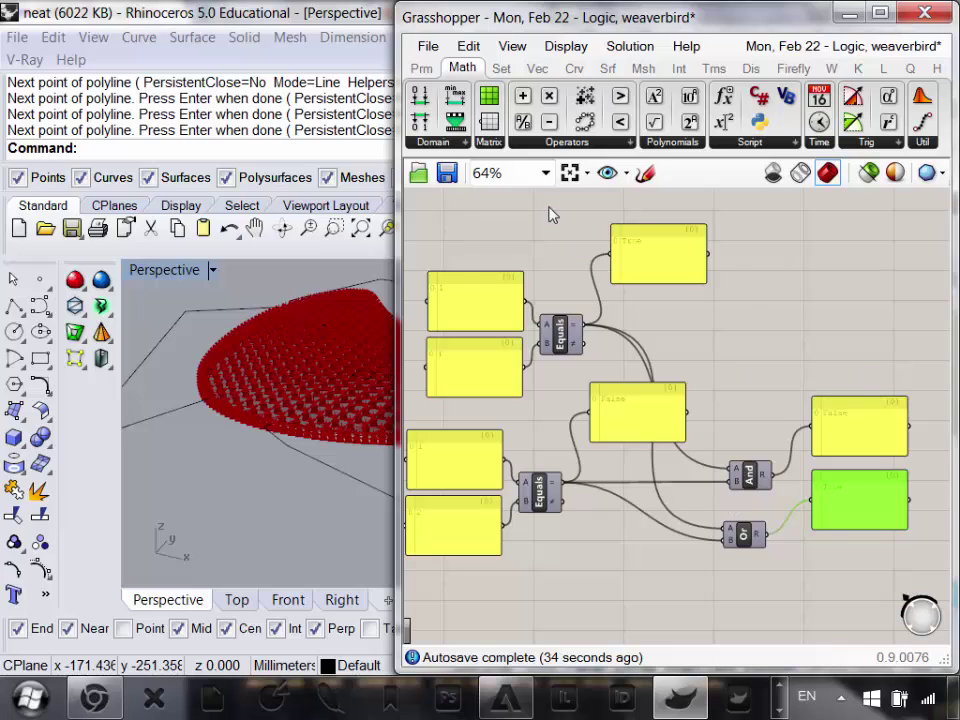
- Delete the logic example: both Equals components, the And and Or gates, and all their panels
scroll(606, 386, down, 2)
scroll(606, 386, up, 1)
drag(898, 584, 497, 276)
right_drag(559, 348, 624, 395)
key(Delete)
scroll(636, 410, down, 1)
scroll(638, 418, down, 2)
key(ctrl+z)
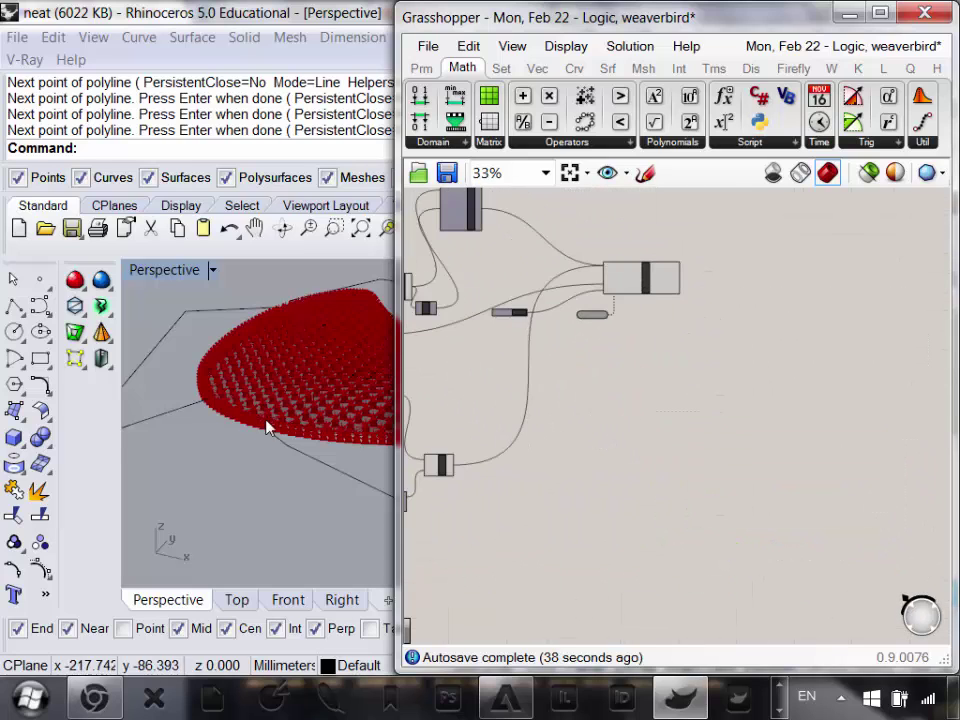
- Select the polyline around the red mesh in the Rhino Perspective viewport and inspect where it crosses the mesh
right_drag(266, 426, 327, 500)
click(304, 512)
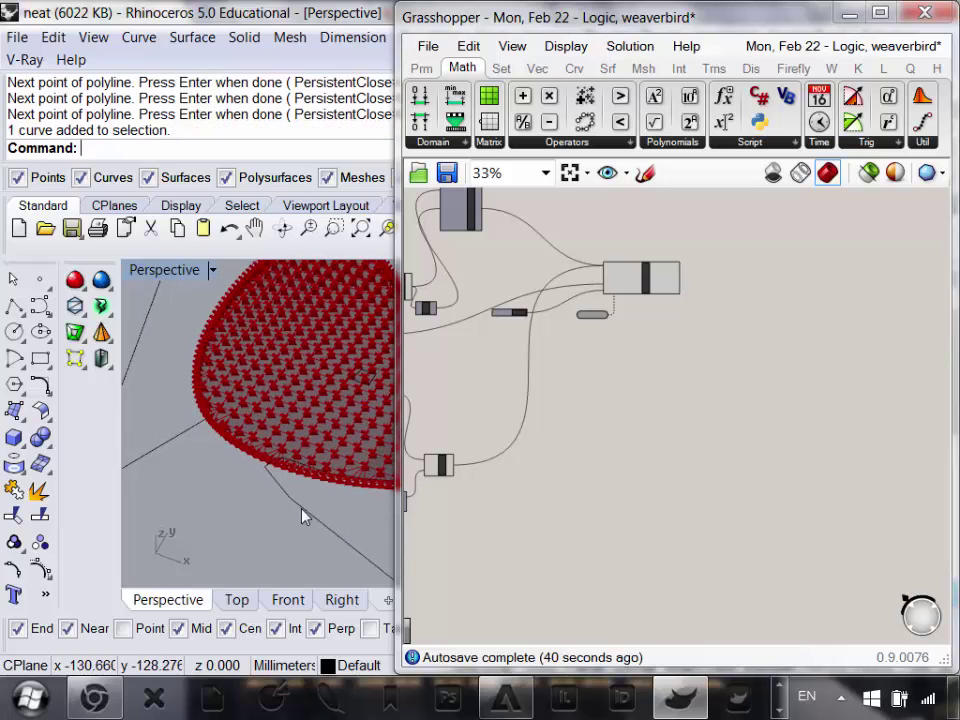
scroll(617, 486, down, 2)
right_drag(277, 459, 220, 472)
scroll(230, 465, up, 5)
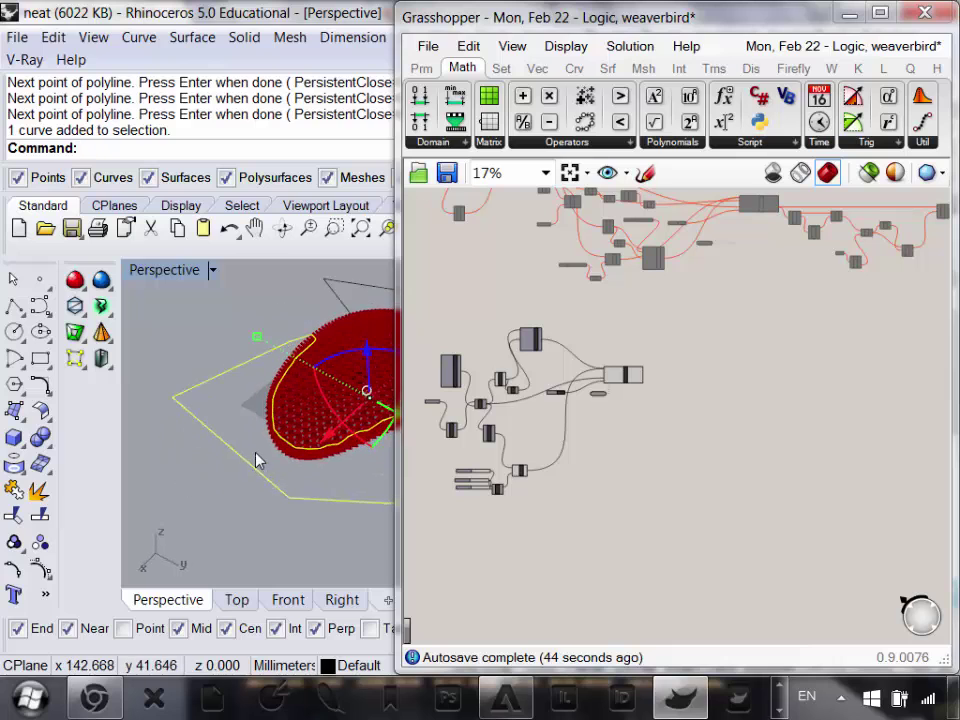
right_drag(570, 500, 636, 507)
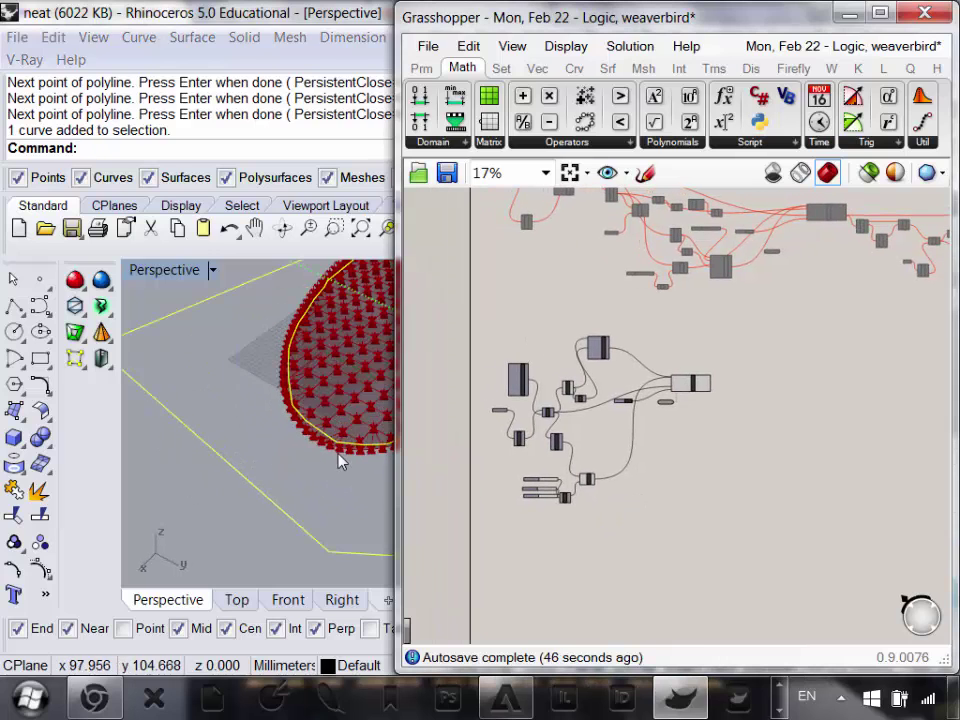
scroll(336, 470, up, 5)
scroll(310, 437, down, 5)
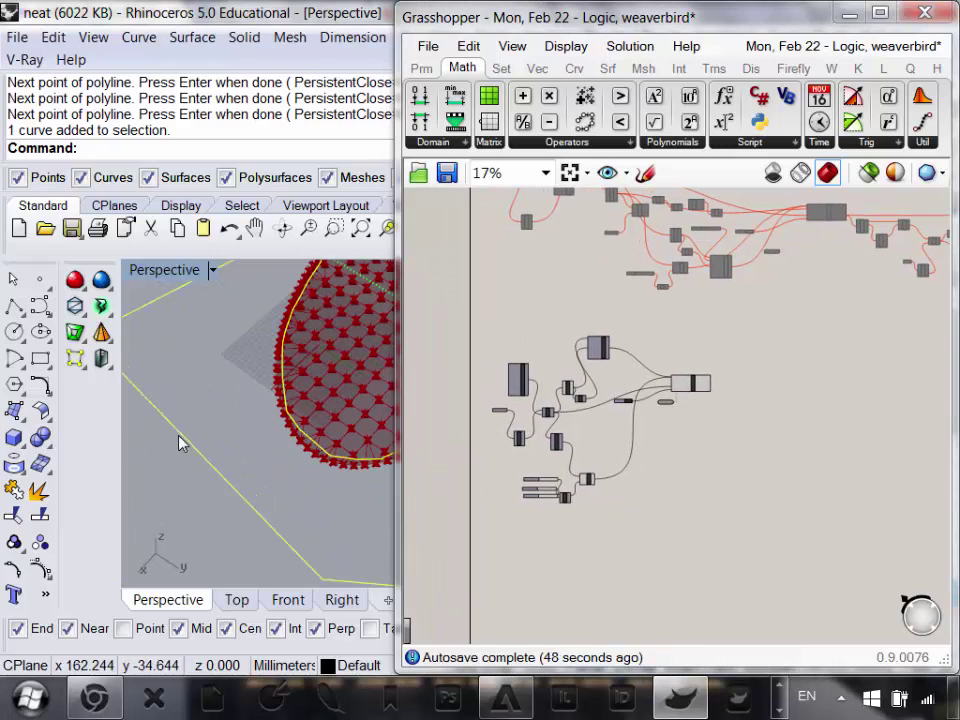
right_drag(180, 443, 319, 465)
- Narrow the Grasshopper window so the Perspective viewport has more room beside the definition
drag(403, 386, 536, 386)
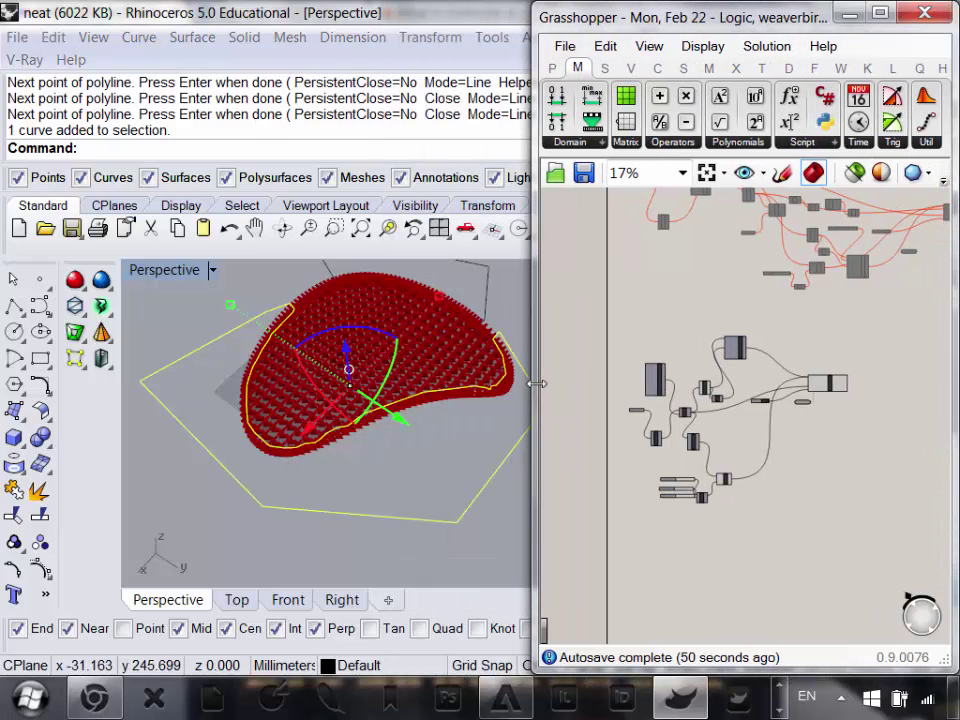
right_drag(683, 487, 693, 447)
scroll(720, 441, up, 2)
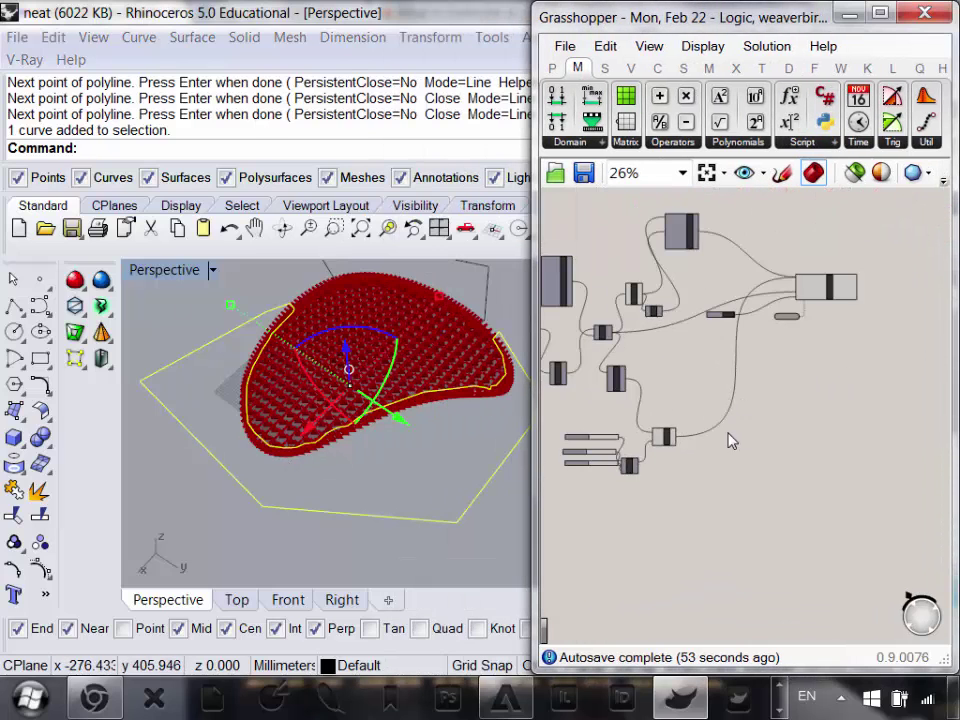
scroll(674, 456, up, 1)
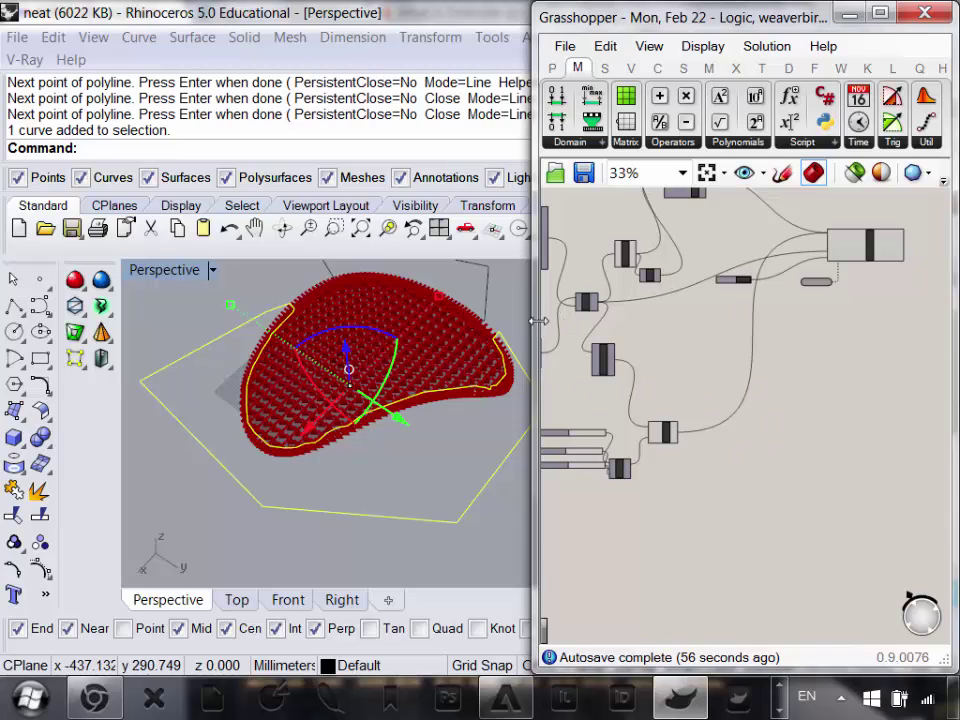
drag(537, 315, 489, 312)
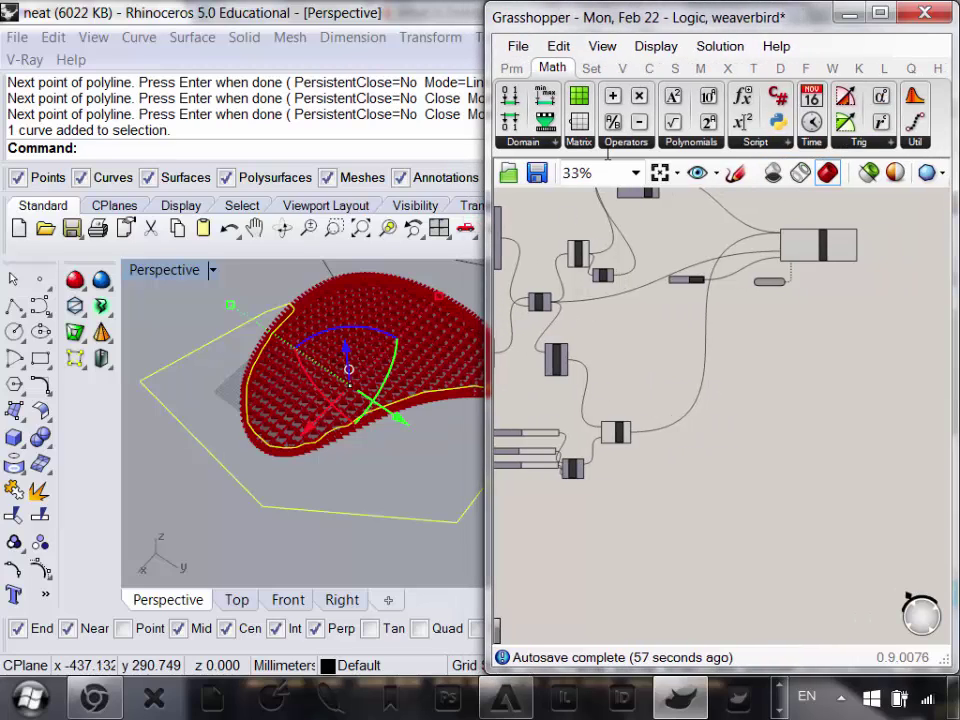
- Add a Point In Curve component on the empty canvas below the UForce component
click(650, 68)
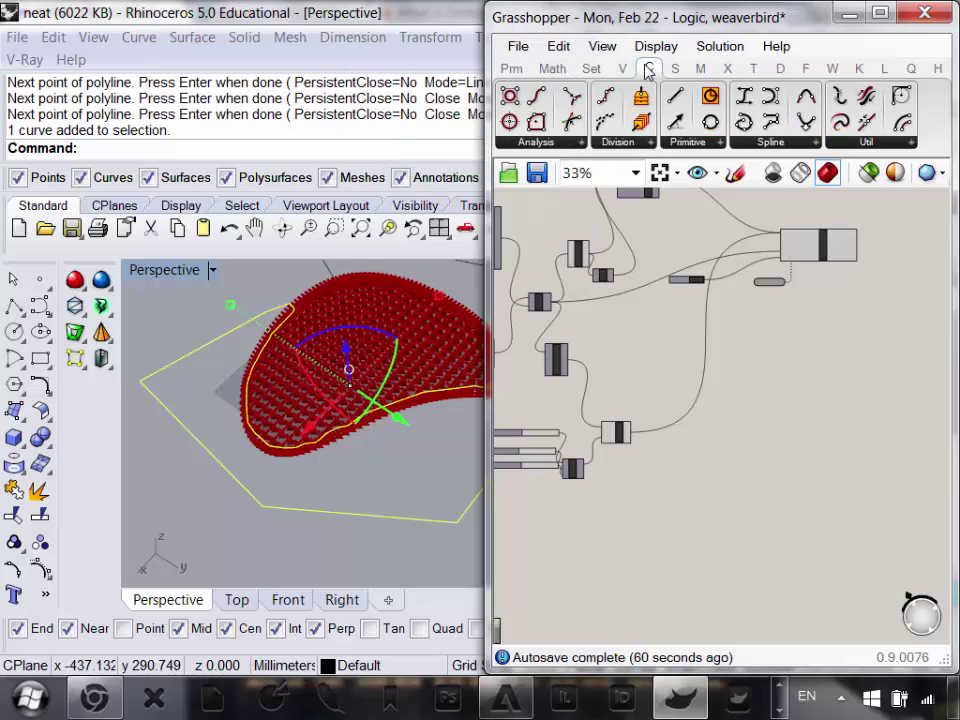
click(550, 145)
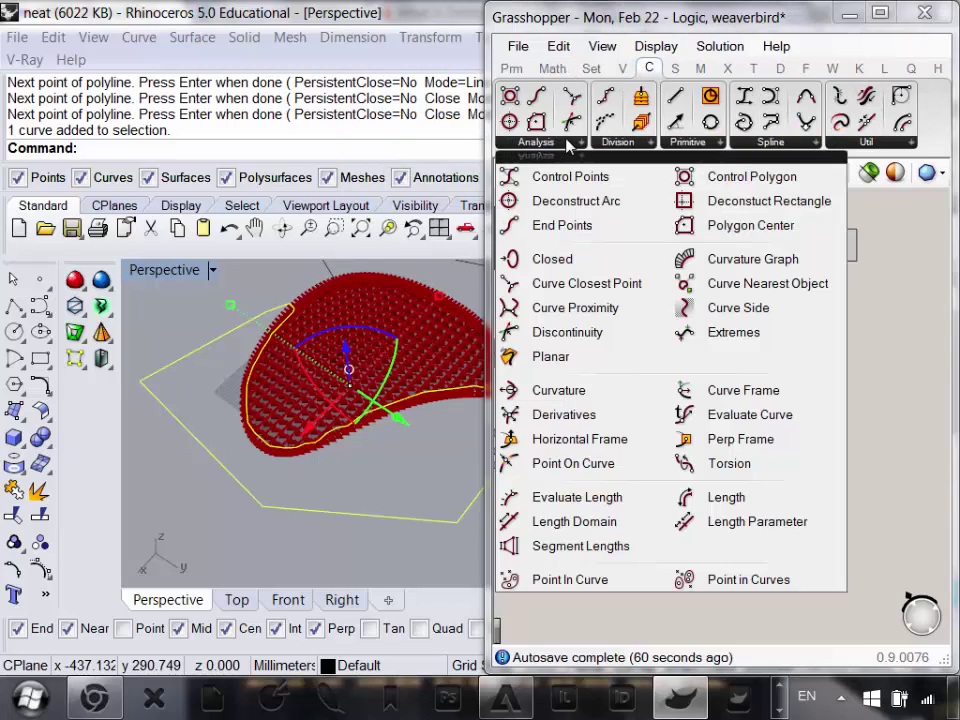
click(566, 580)
click(707, 522)
scroll(715, 515, up, 3)
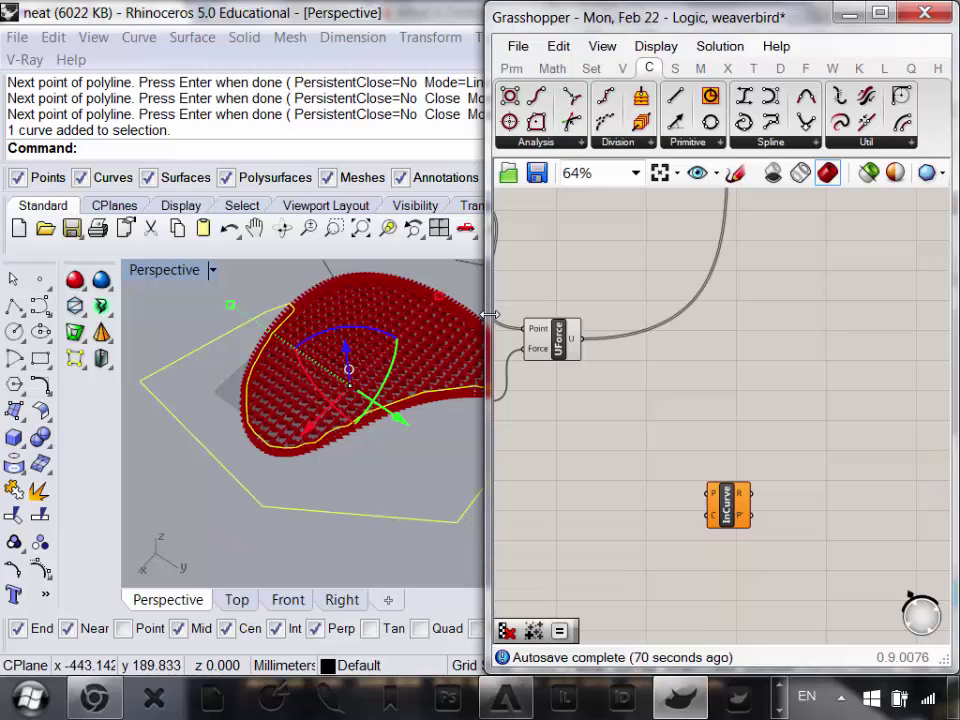
right_drag(666, 444, 698, 458)
scroll(698, 458, down, 3)
scroll(675, 450, up, 3)
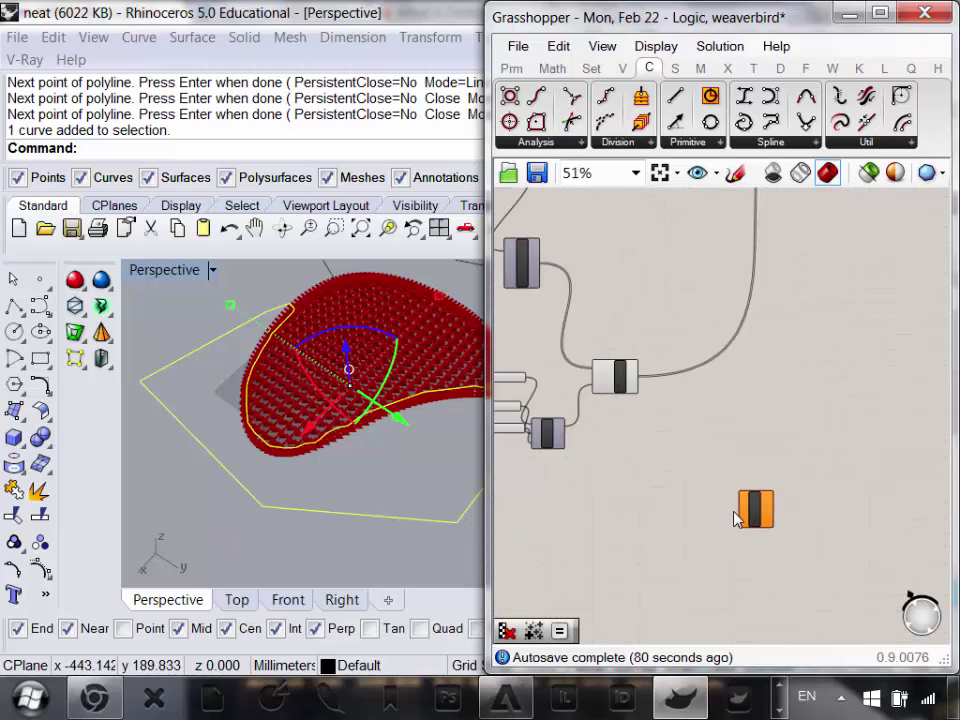
right_drag(735, 504, 777, 508)
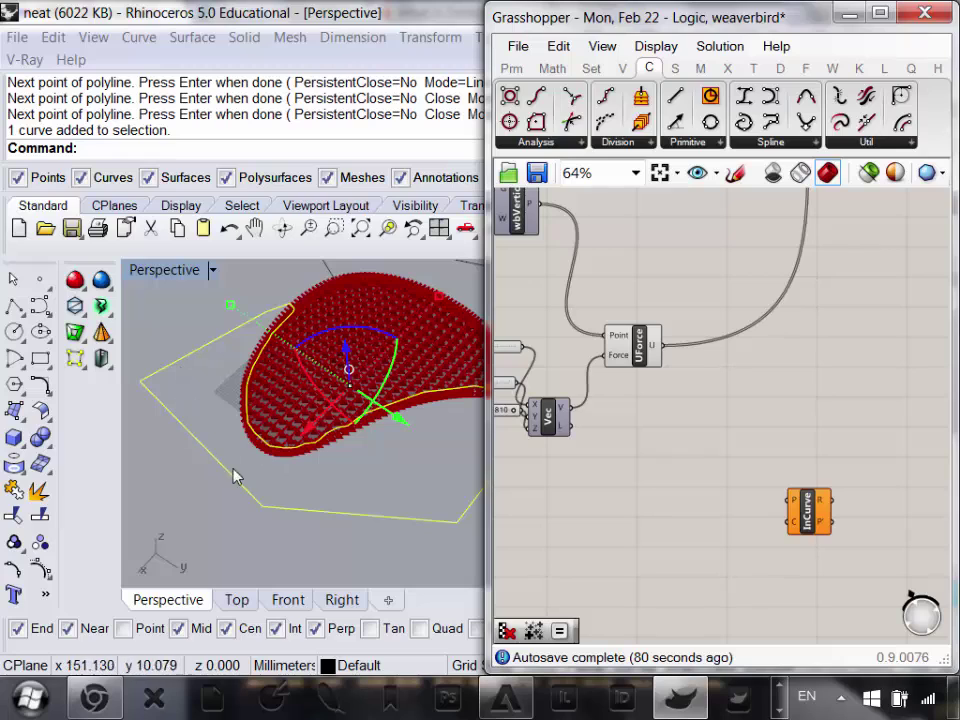
- Add a Curve parameter beside the InCurve component and assign the selected Rhino polyline to it
scroll(327, 452, down, 2)
right_drag(699, 461, 789, 508)
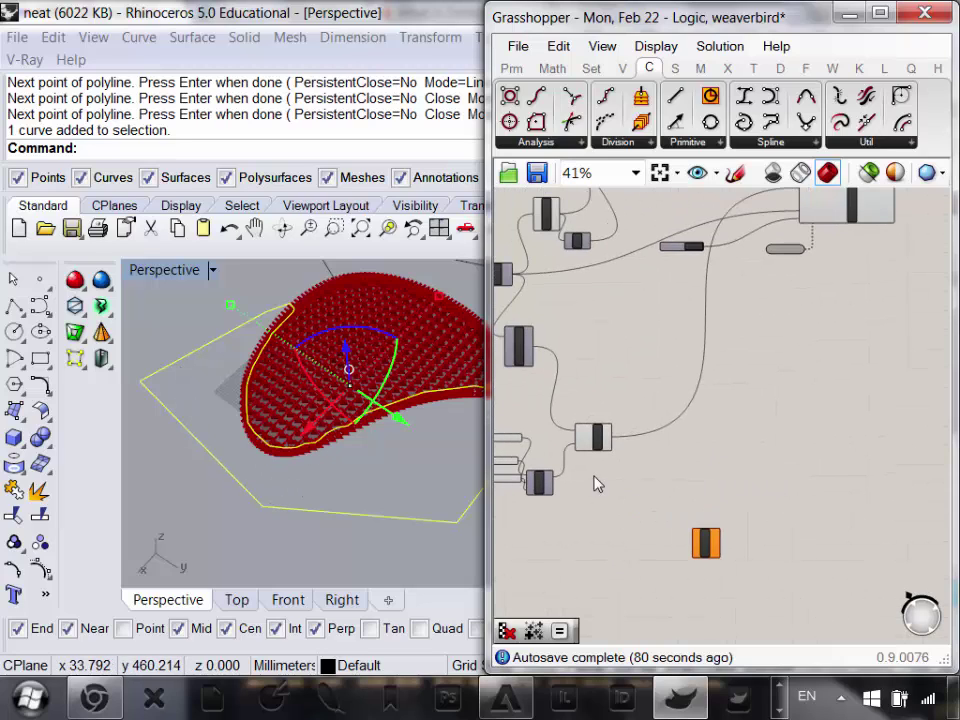
scroll(596, 484, up, 1)
click(511, 70)
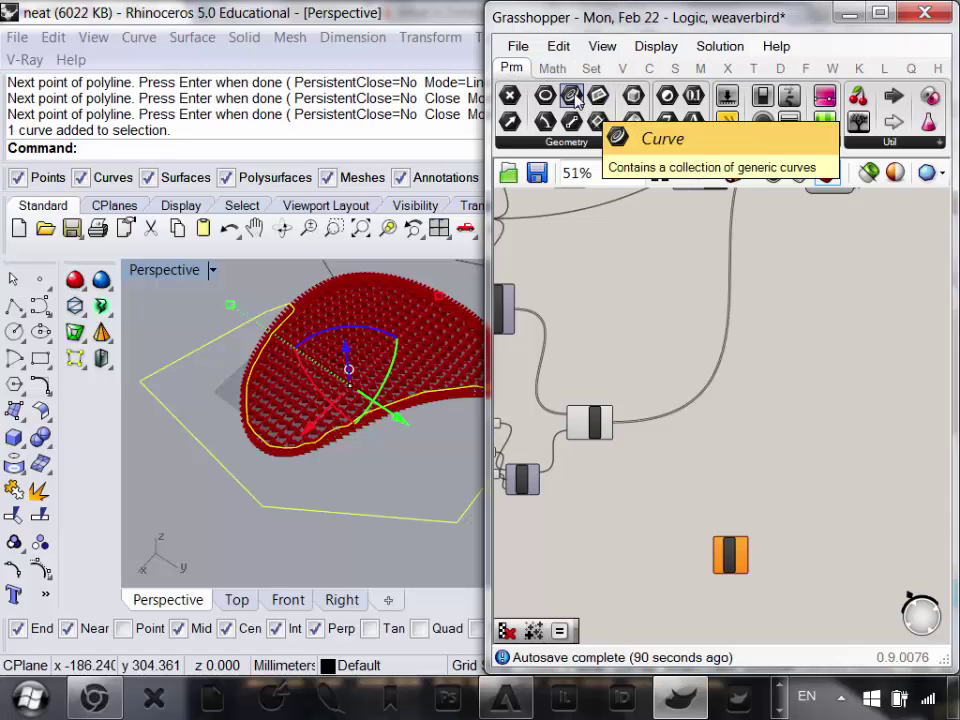
drag(573, 93, 651, 522)
scroll(640, 530, up, 3)
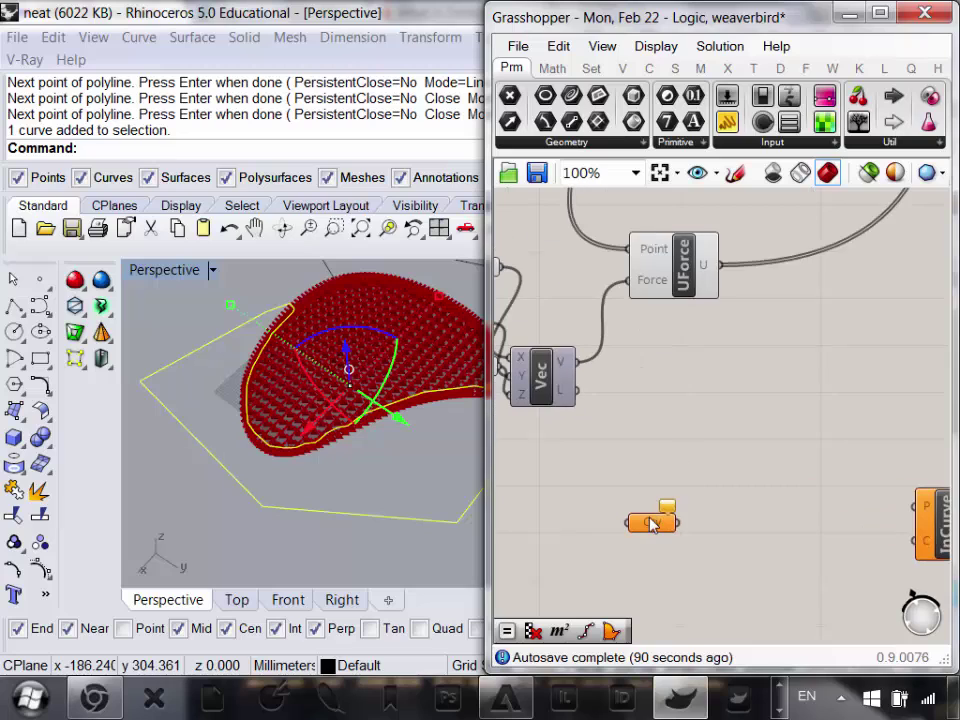
right_click(651, 522)
click(753, 503)
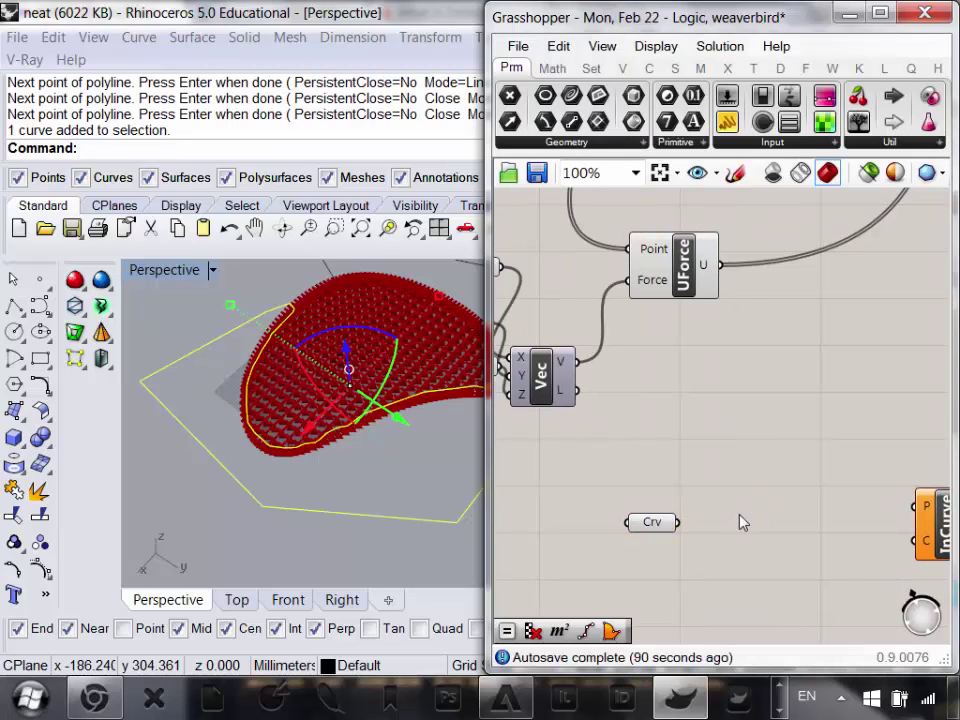
right_drag(757, 551, 690, 503)
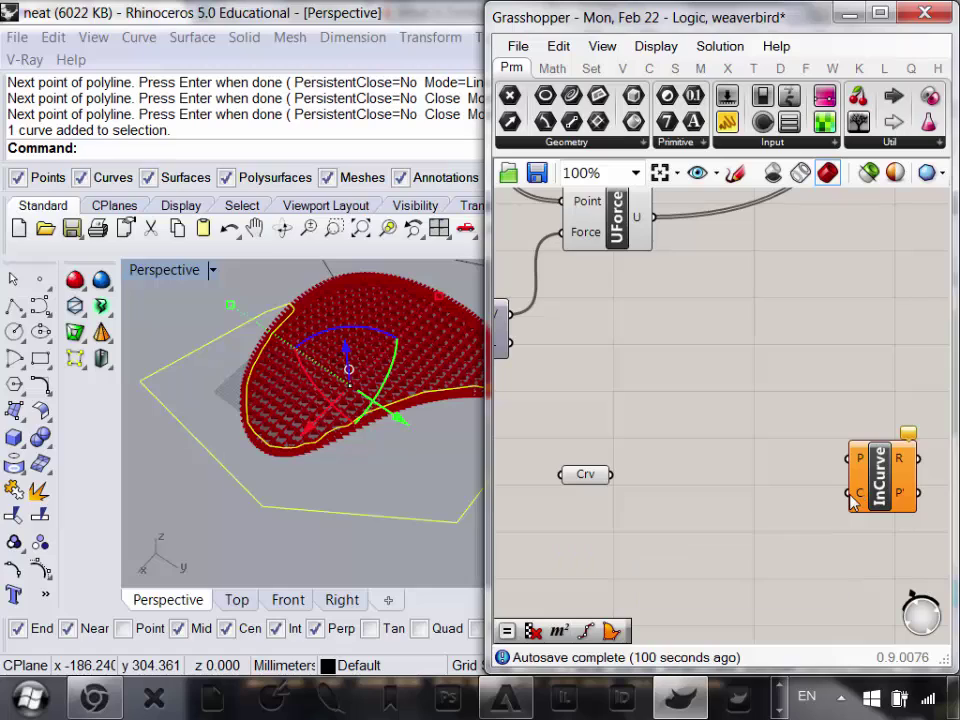
- Connect the Curve parameter's output to the C input of the InCurve component
mouse_move(845, 502)
mouse_down()
mouse_move(613, 472)
mouse_move(810, 503)
mouse_move(849, 493)
mouse_up()
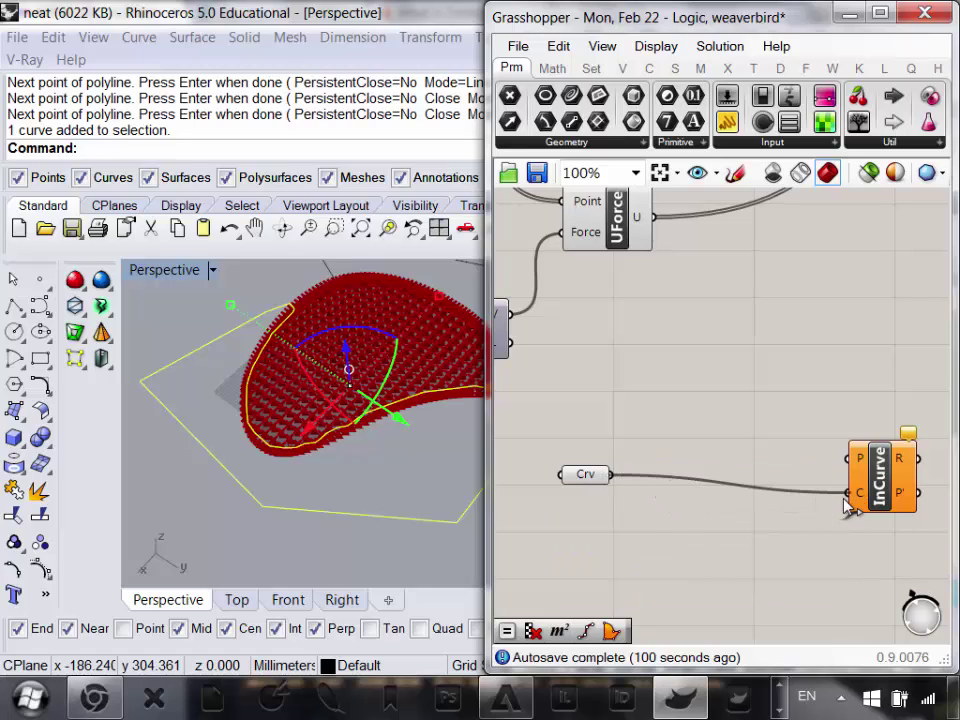
scroll(790, 510, down, 3)
scroll(698, 490, up, 4)
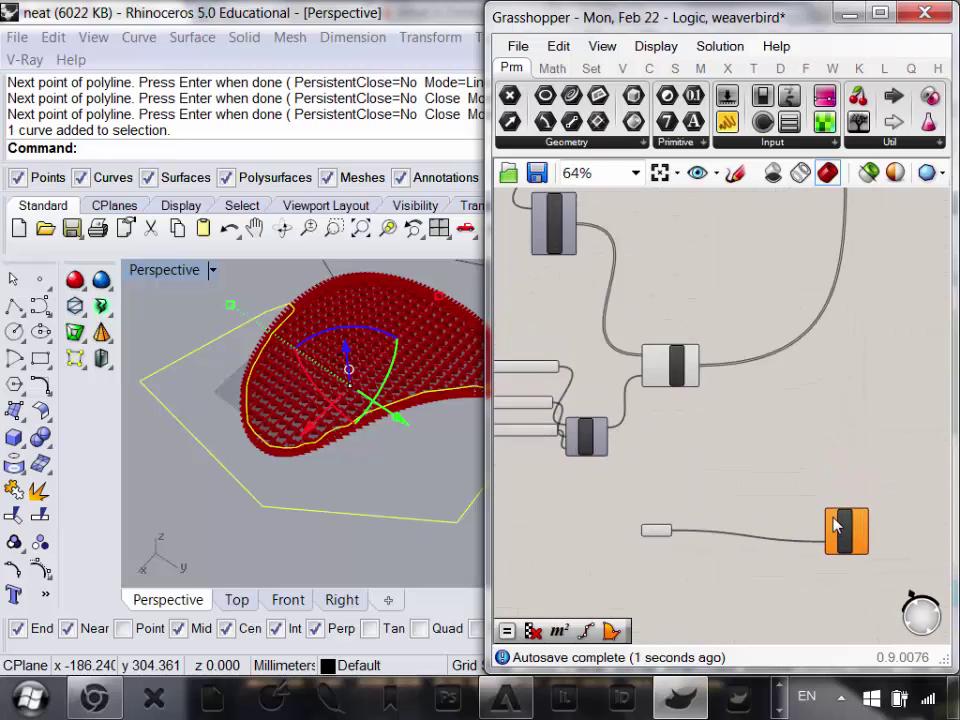
- Turn on the preview of the wbVertices component to show its mesh points in the Rhino viewport
scroll(808, 484, down, 5)
right_drag(659, 328, 634, 384)
scroll(583, 302, up, 3)
scroll(607, 299, down, 3)
scroll(666, 549, up, 3)
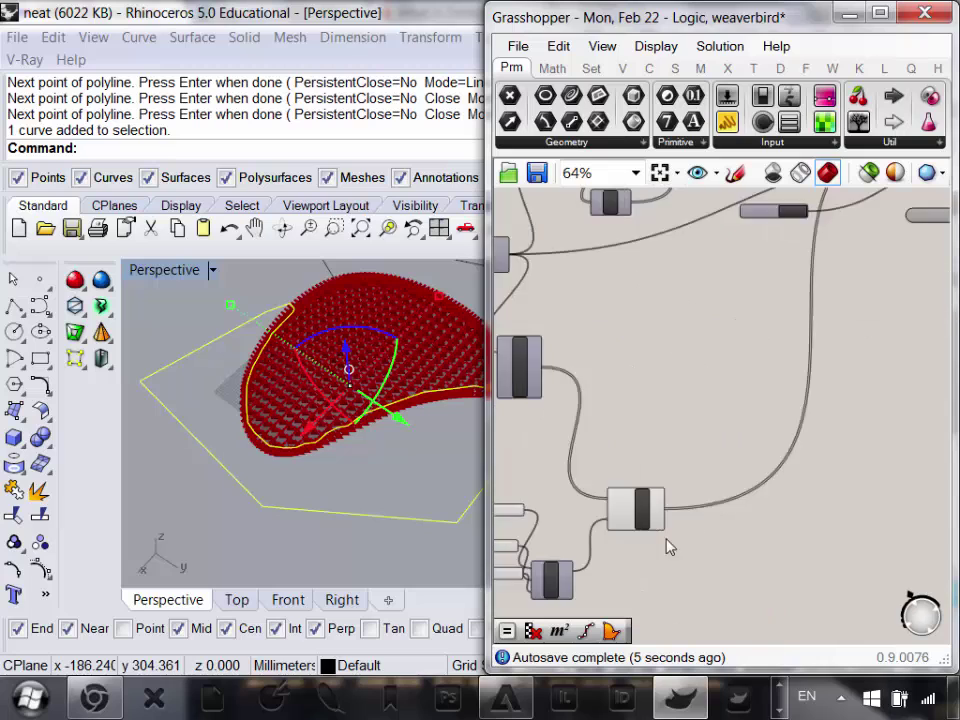
scroll(662, 506, down, 3)
scroll(612, 375, up, 2)
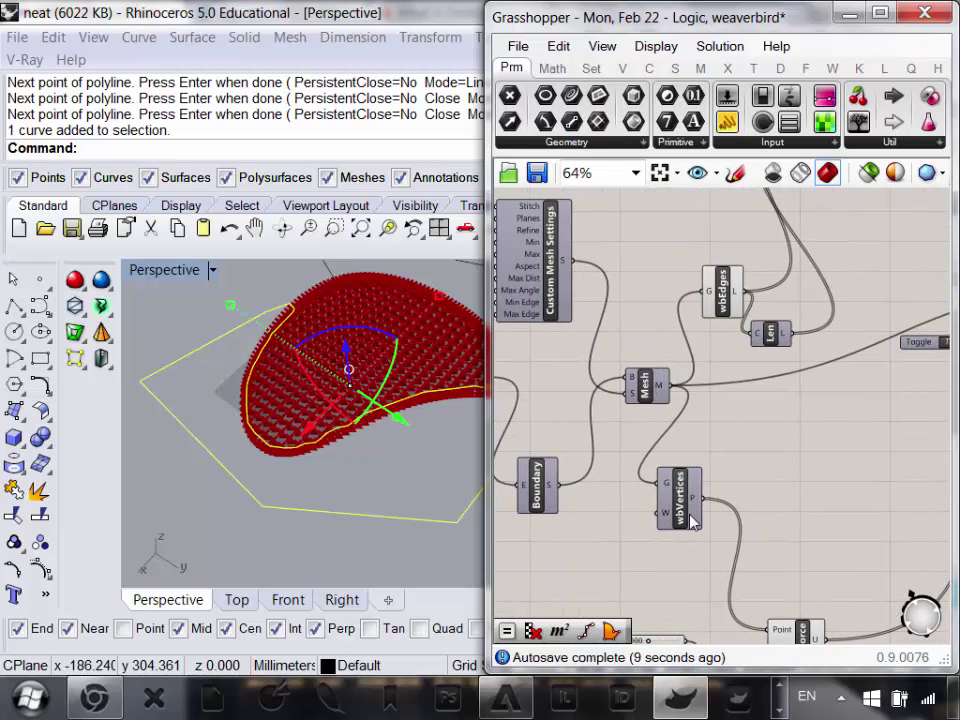
click(686, 503)
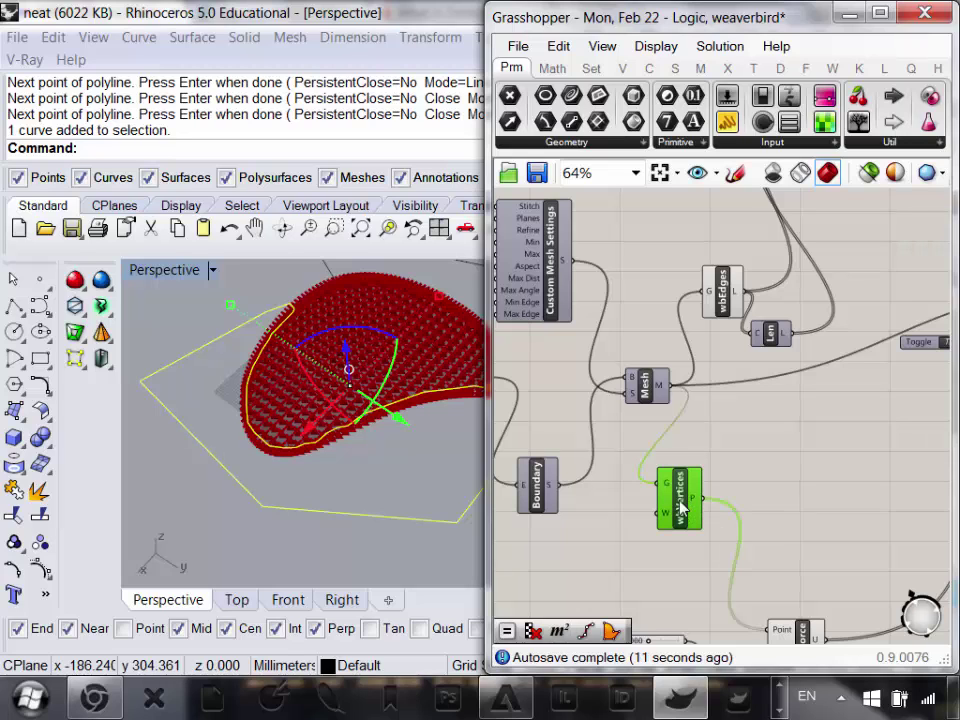
right_click(690, 503)
click(746, 542)
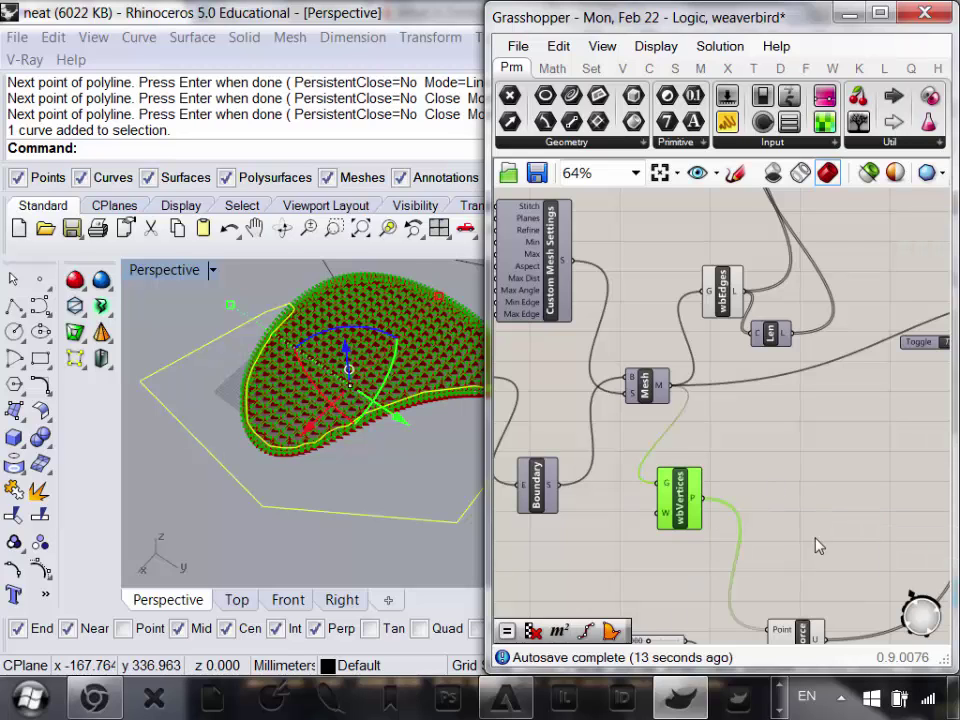
- Connect the wbVertices points output to the P input of the InCurve component
scroll(664, 364, down, 3)
scroll(591, 377, up, 1)
drag(578, 350, 739, 541)
right_drag(660, 503, 705, 547)
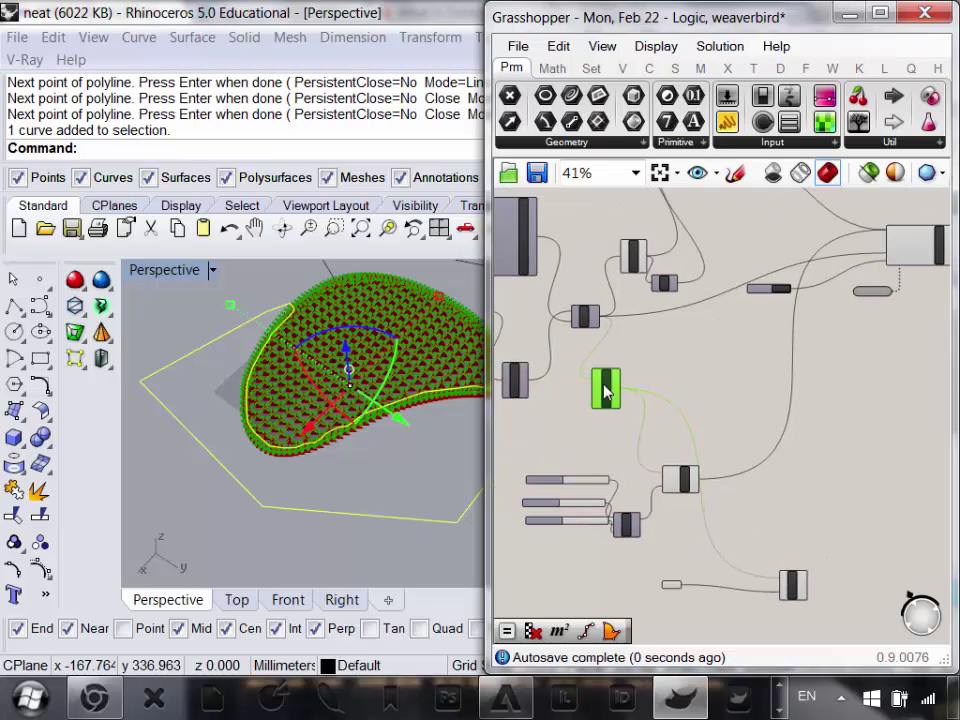
- Turn off the preview of the wbVertices component
right_click(607, 390)
click(664, 426)
- Add a Larger Than component to the canvas beside InCurve
scroll(694, 448, up, 5)
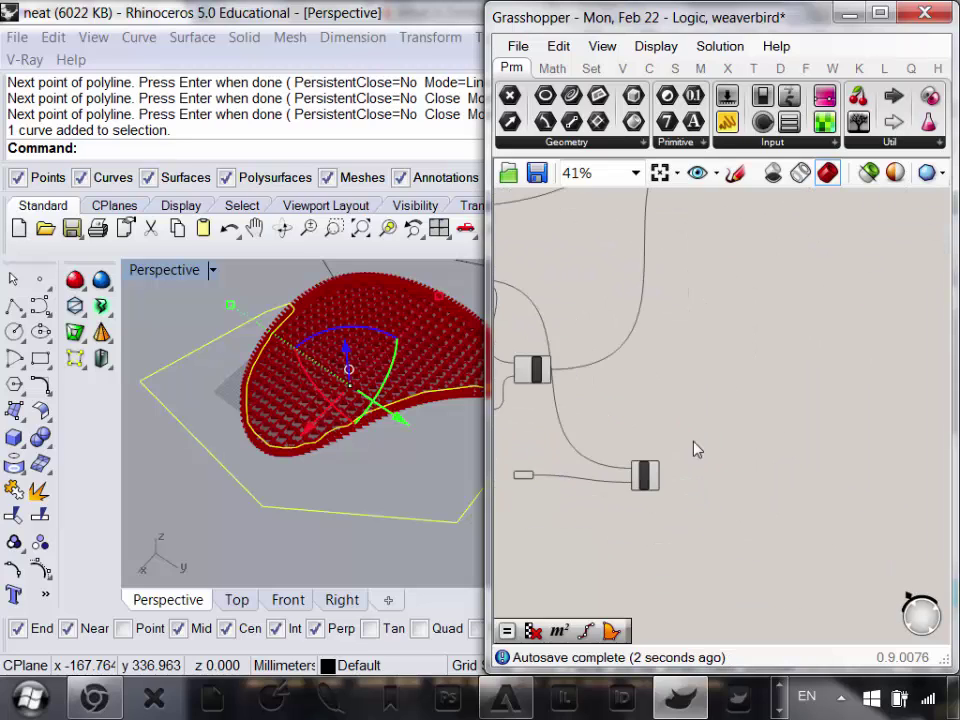
mouse_move(664, 447)
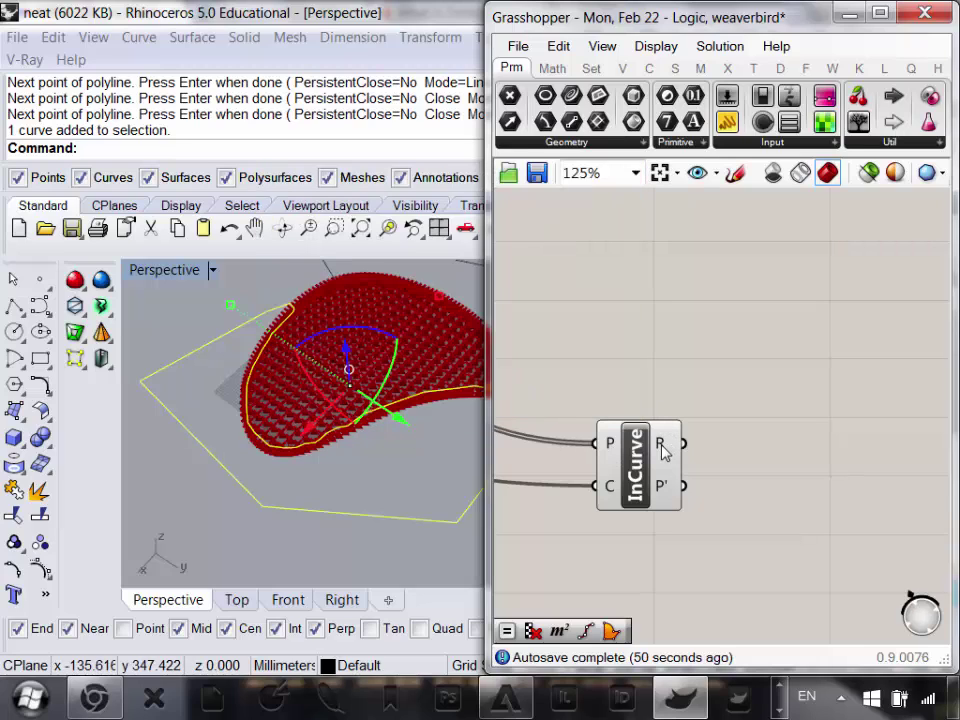
mouse_move(663, 452)
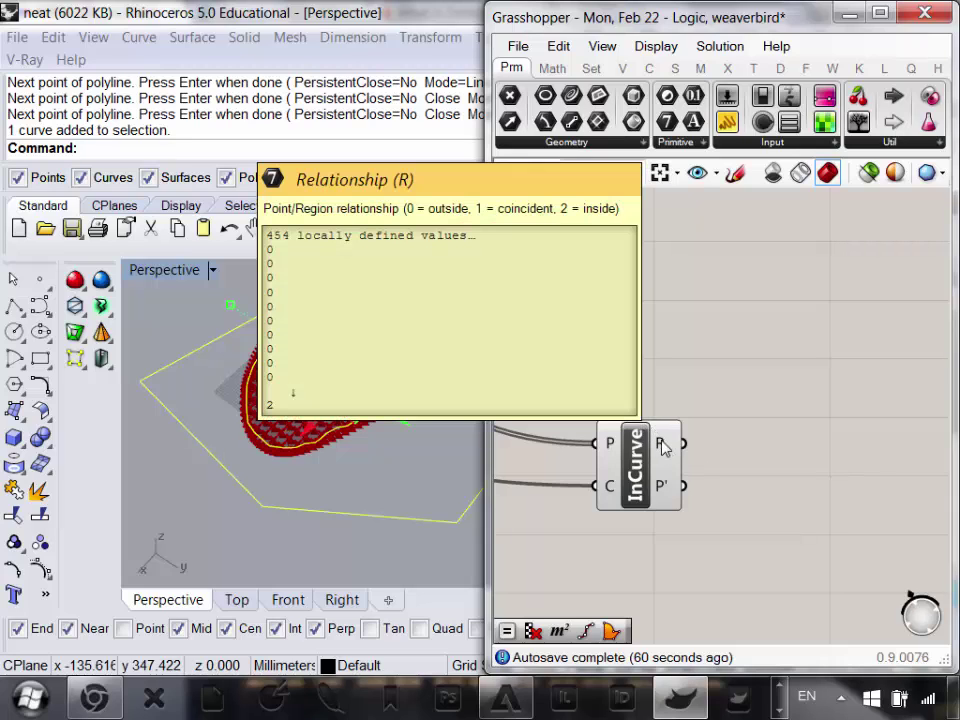
click(553, 69)
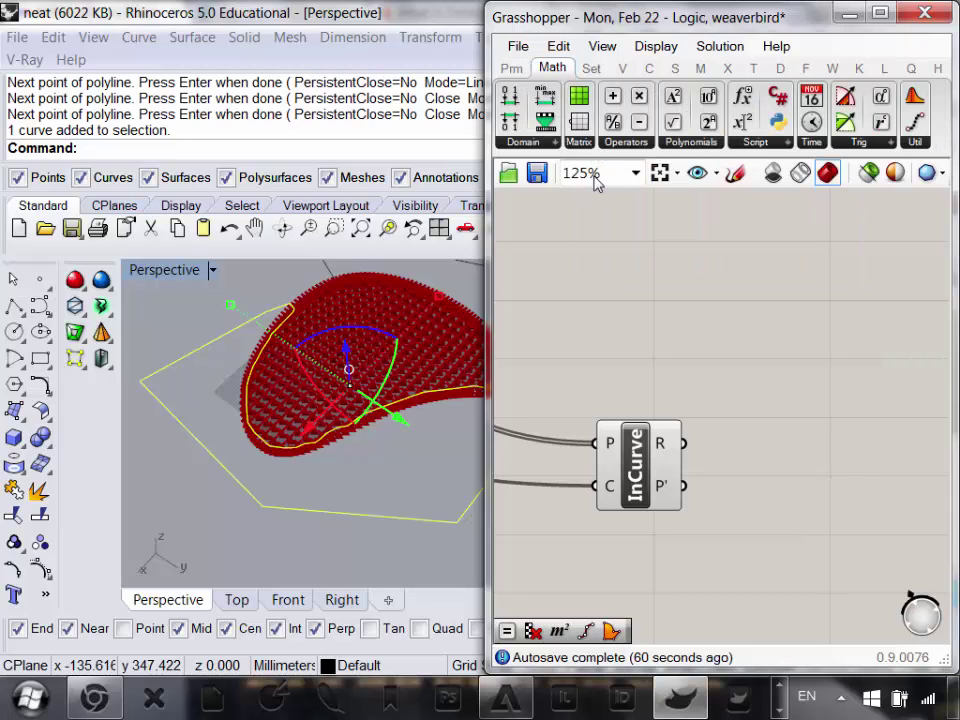
click(630, 148)
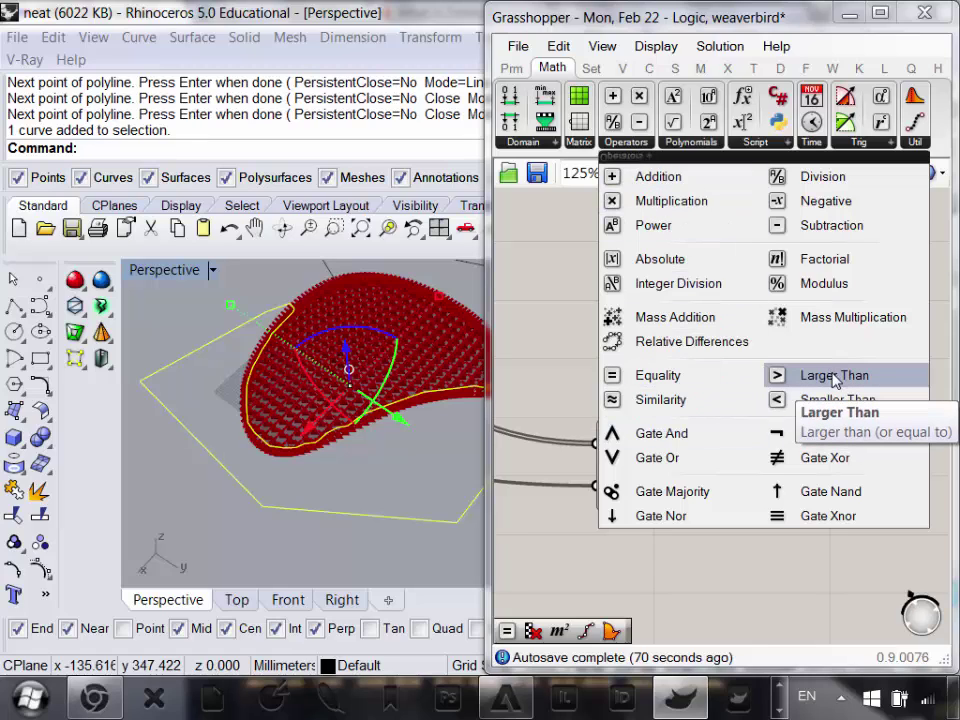
drag(835, 378, 811, 396)
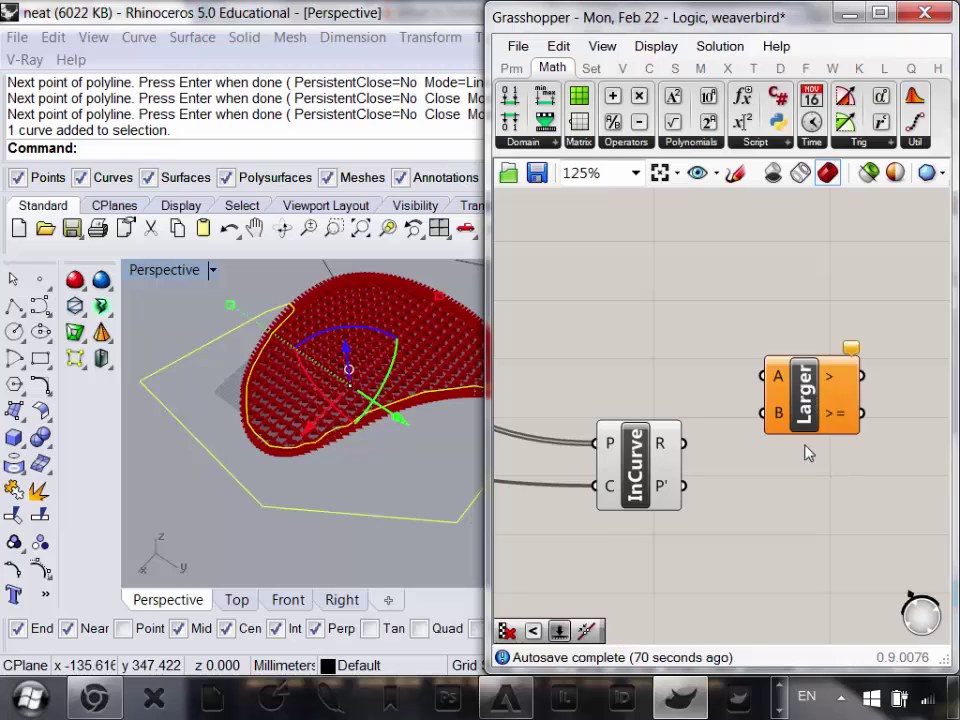
right_drag(804, 445, 816, 439)
drag(821, 401, 835, 437)
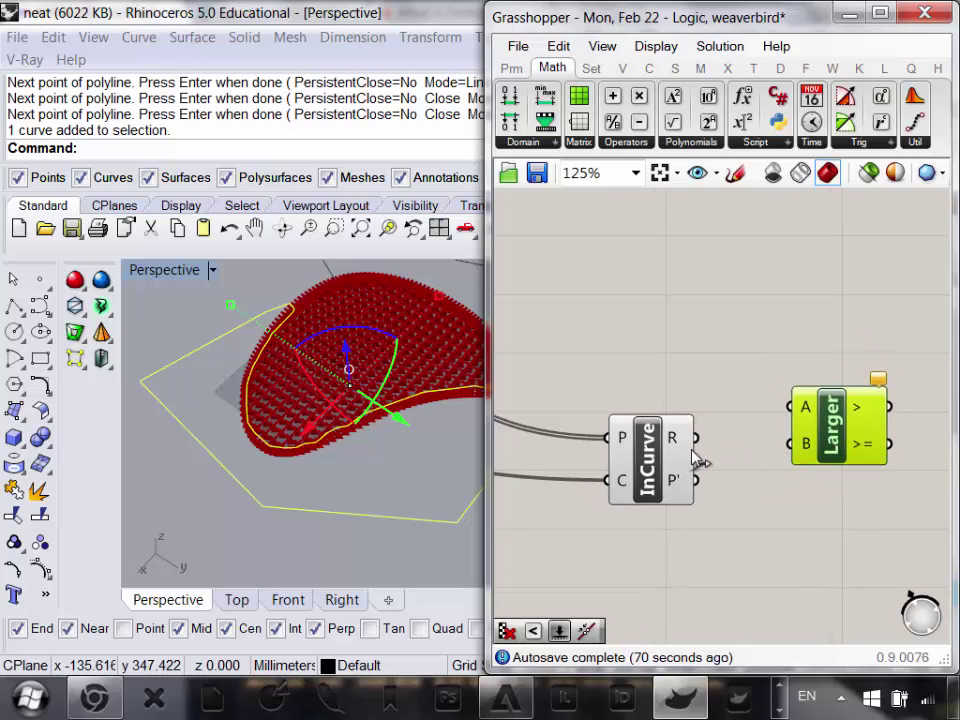
- Connect InCurve's Relationship output to input A of Larger Than and set its input B to 1
mouse_move(673, 445)
drag(675, 443, 805, 407)
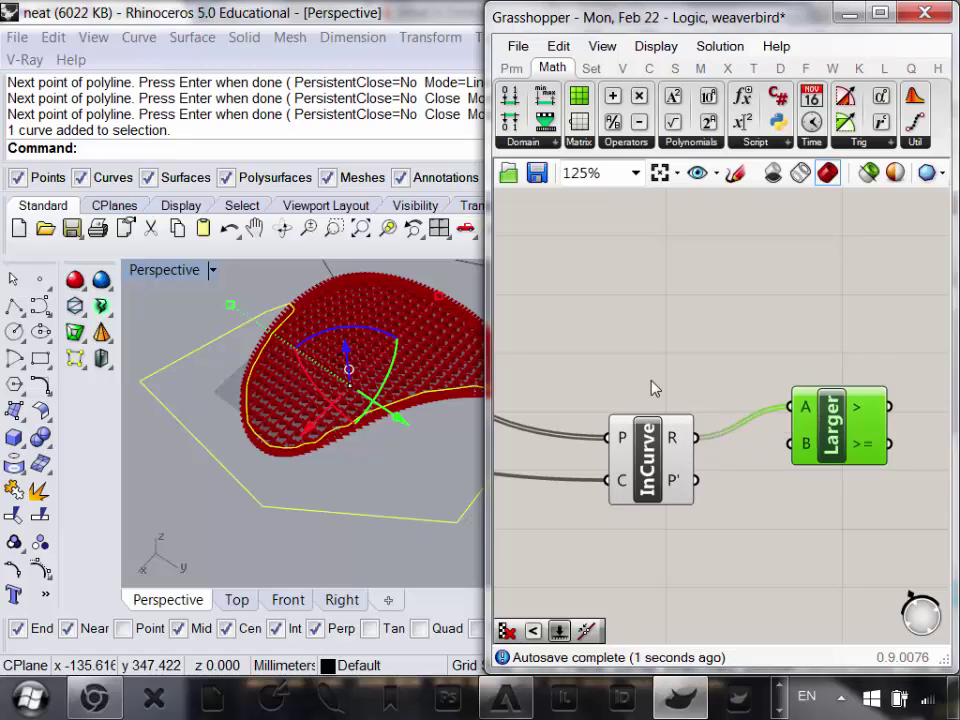
right_click(808, 446)
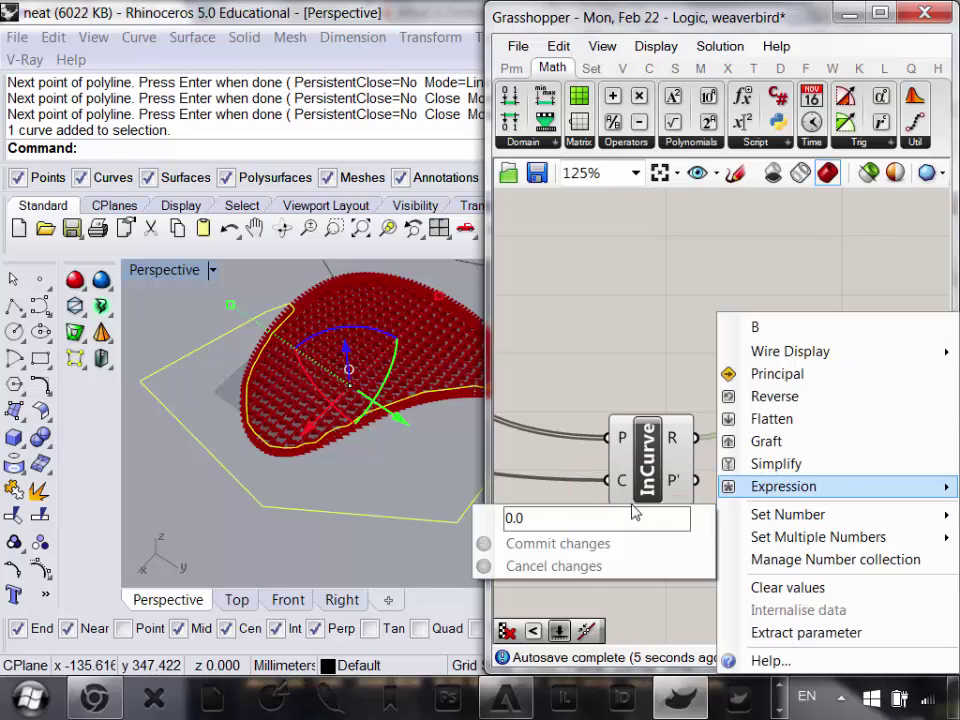
text(1)
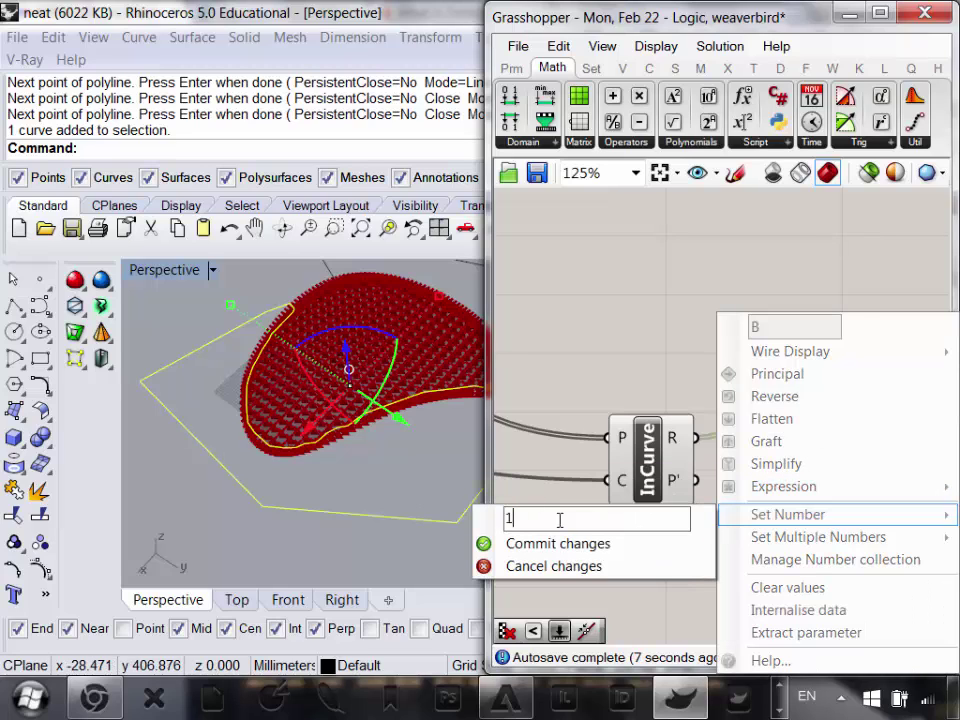
click(571, 548)
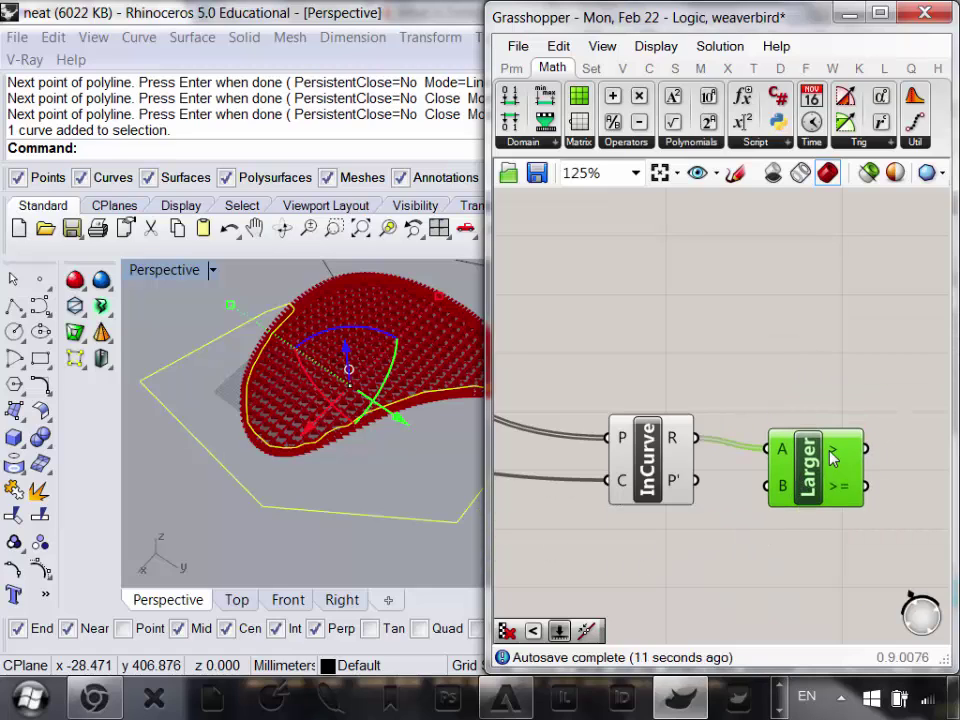
- Position the Larger Than component close beside the InCurve component, level with it
right_drag(857, 538, 606, 493)
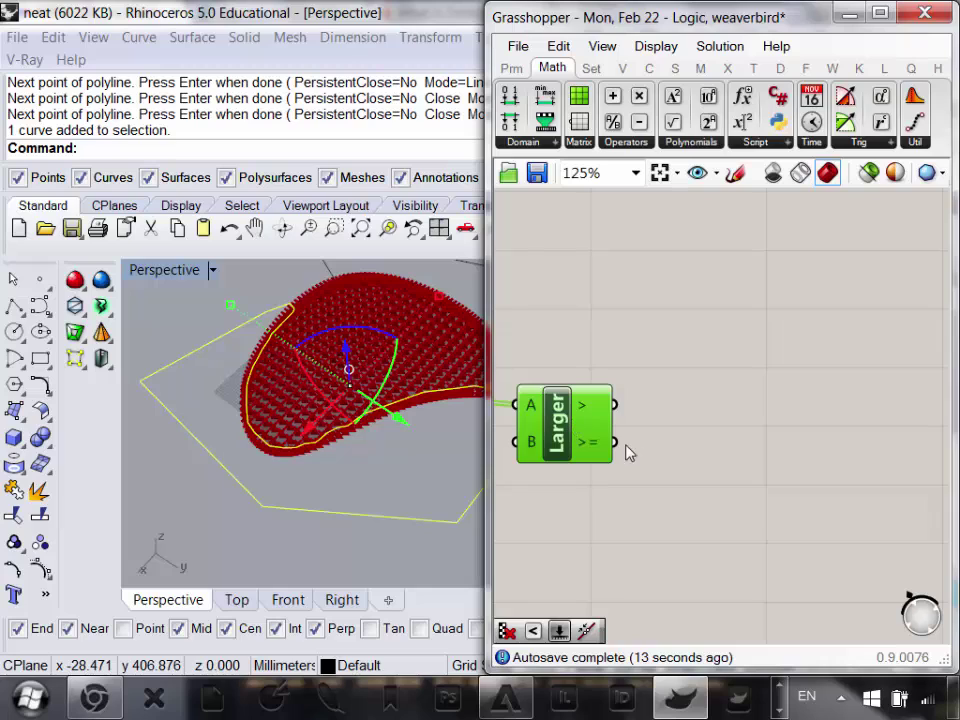
right_drag(628, 452, 790, 492)
mouse_move(755, 450)
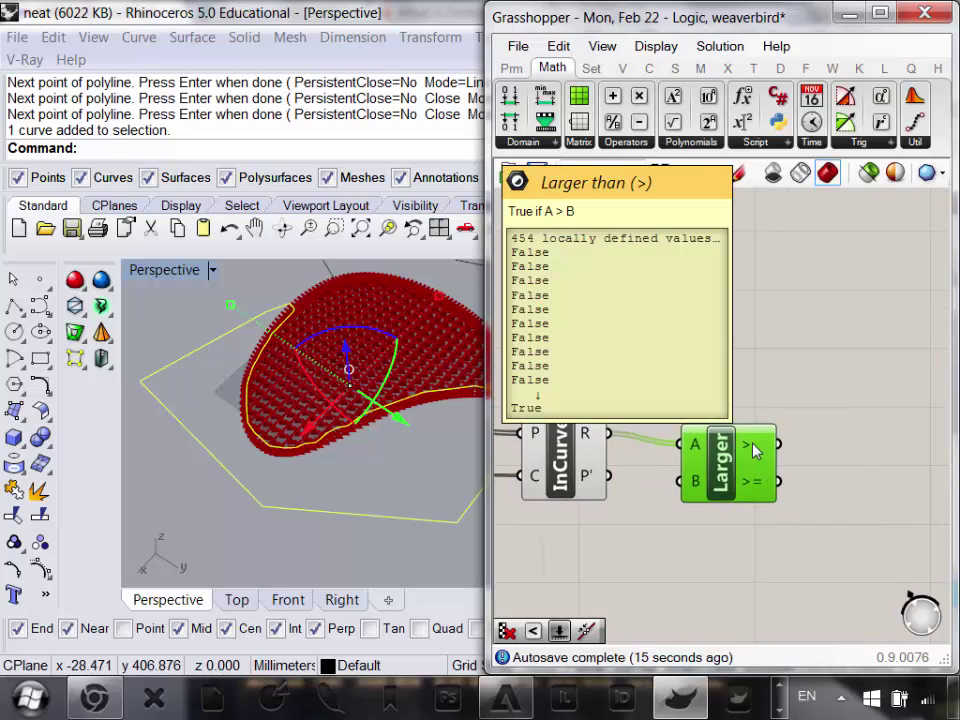
mouse_move(752, 485)
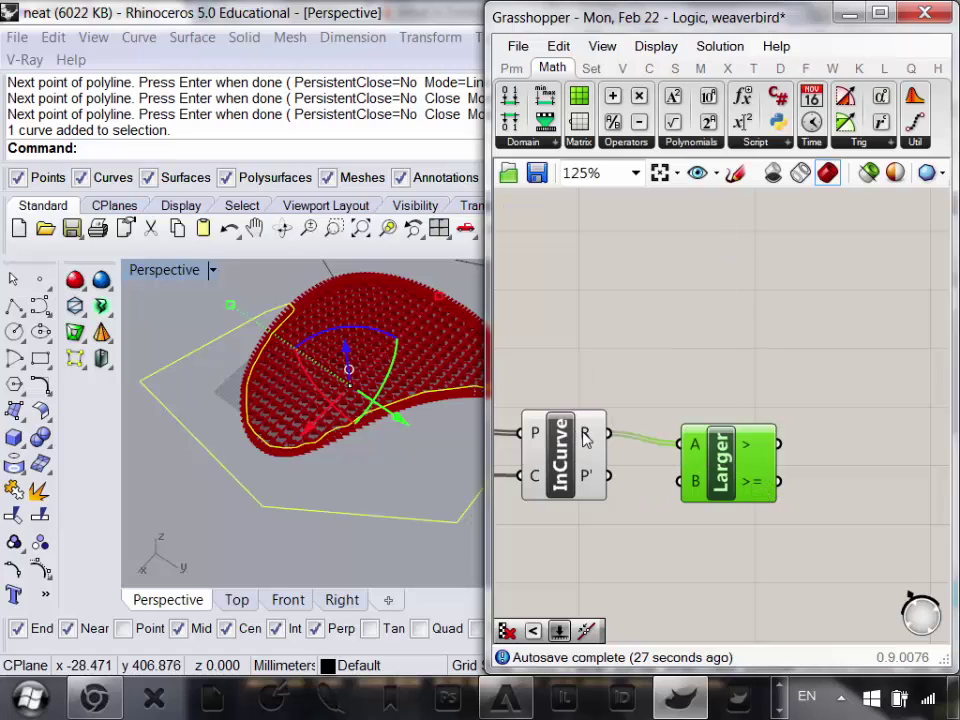
mouse_move(585, 437)
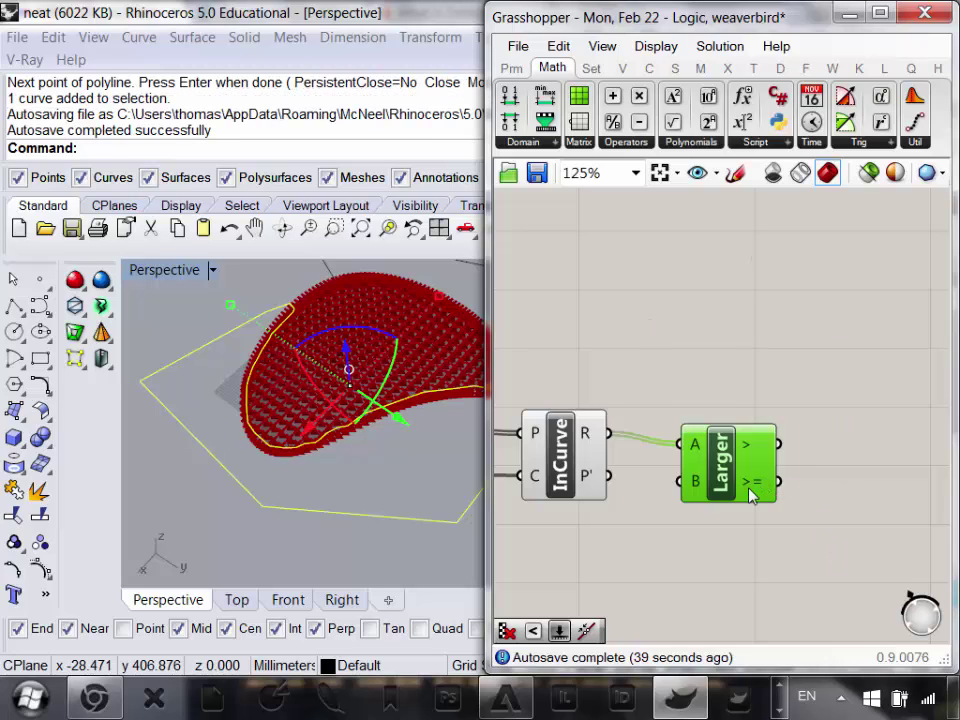
scroll(746, 414, down, 5)
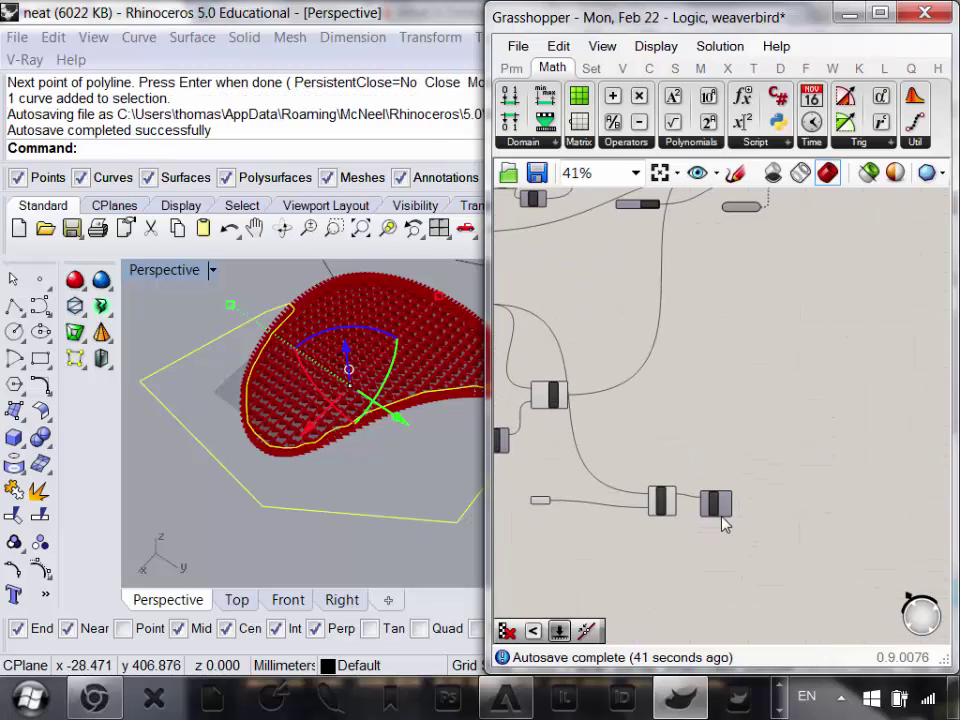
scroll(700, 515, up, 4)
drag(683, 510, 657, 510)
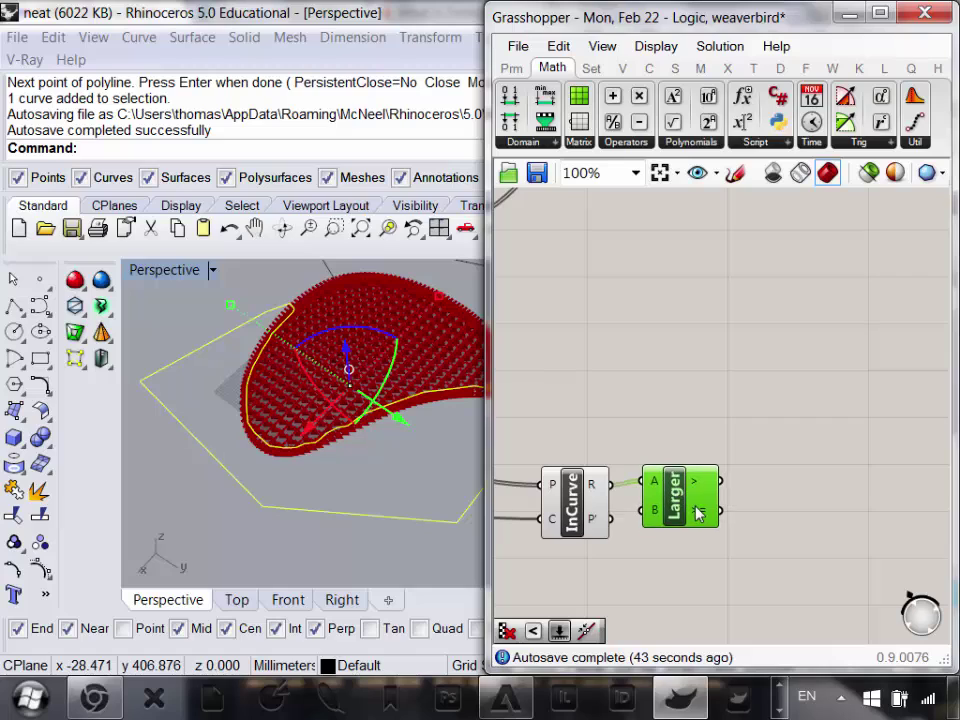
mouse_move(699, 513)
drag(703, 510, 700, 520)
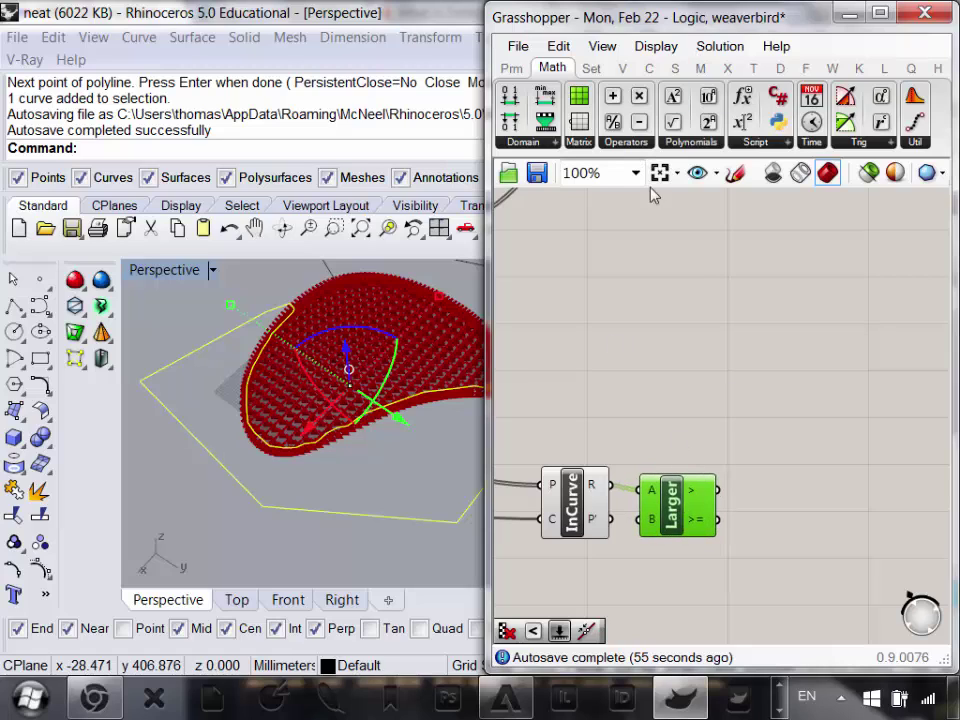
- Add a Cull Pattern component on the empty canvas above the Larger Than component
click(596, 69)
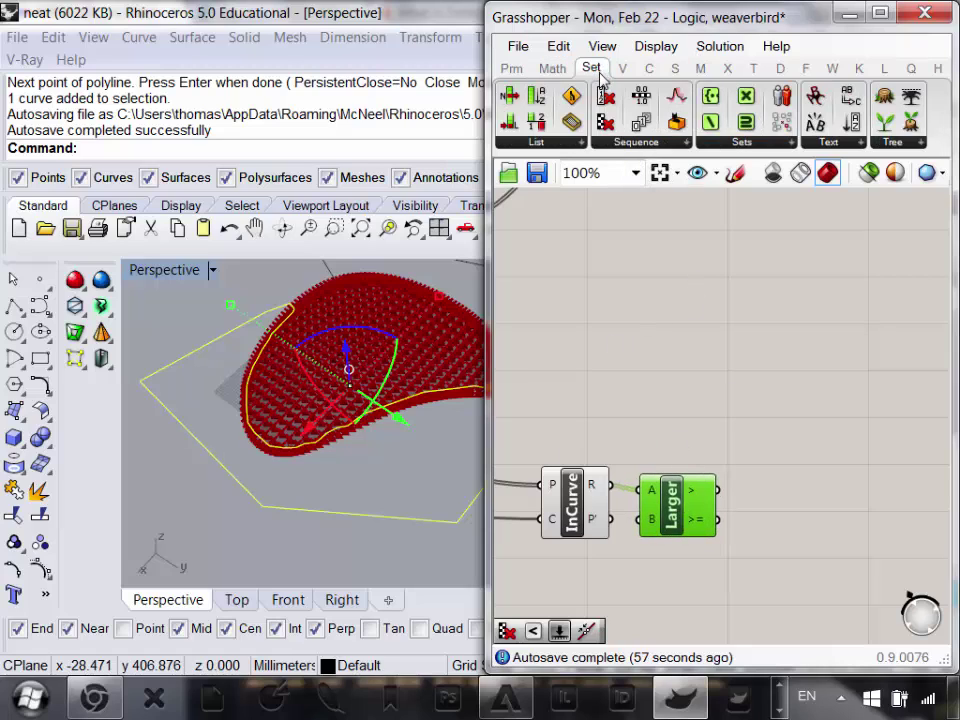
click(648, 143)
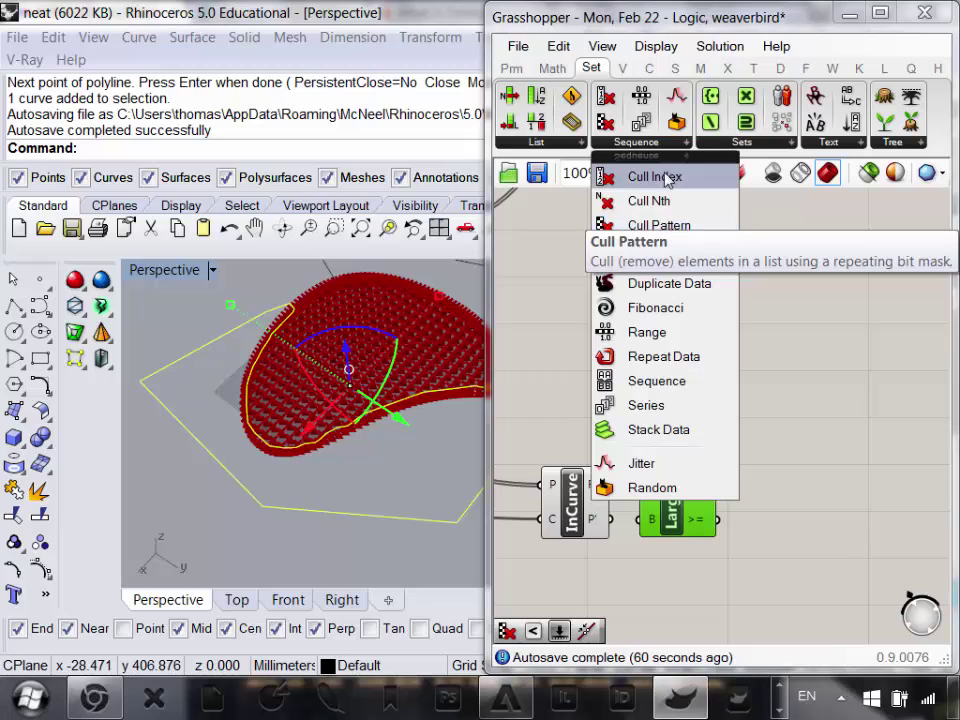
click(651, 228)
click(771, 340)
- Connect the >= output of Larger Than to the P input of the Cull Pattern component
scroll(754, 441, up, 2)
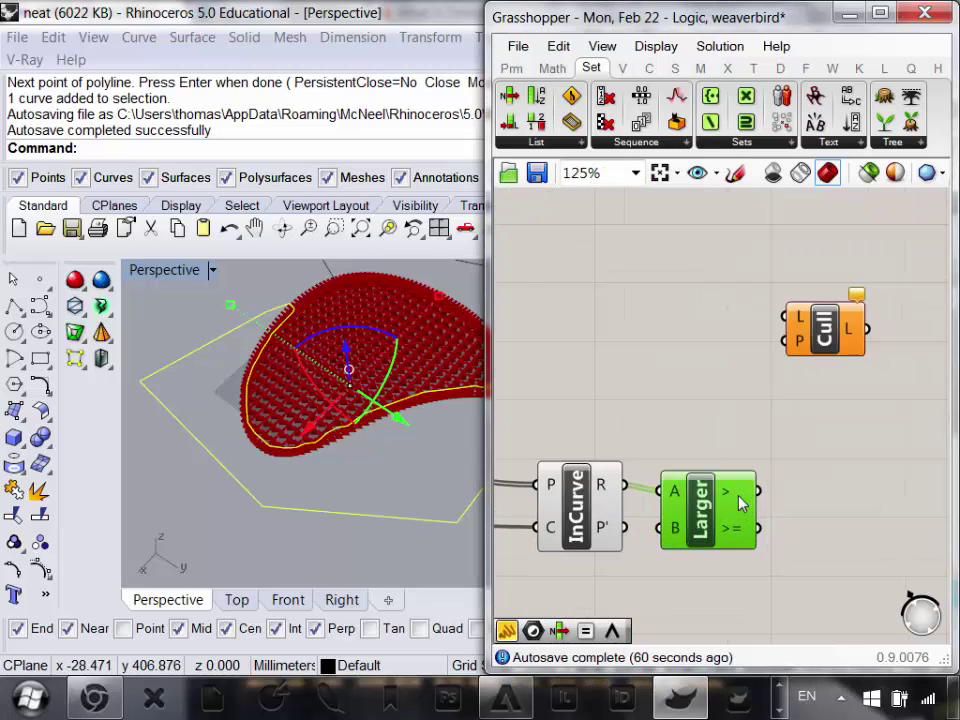
mouse_move(737, 530)
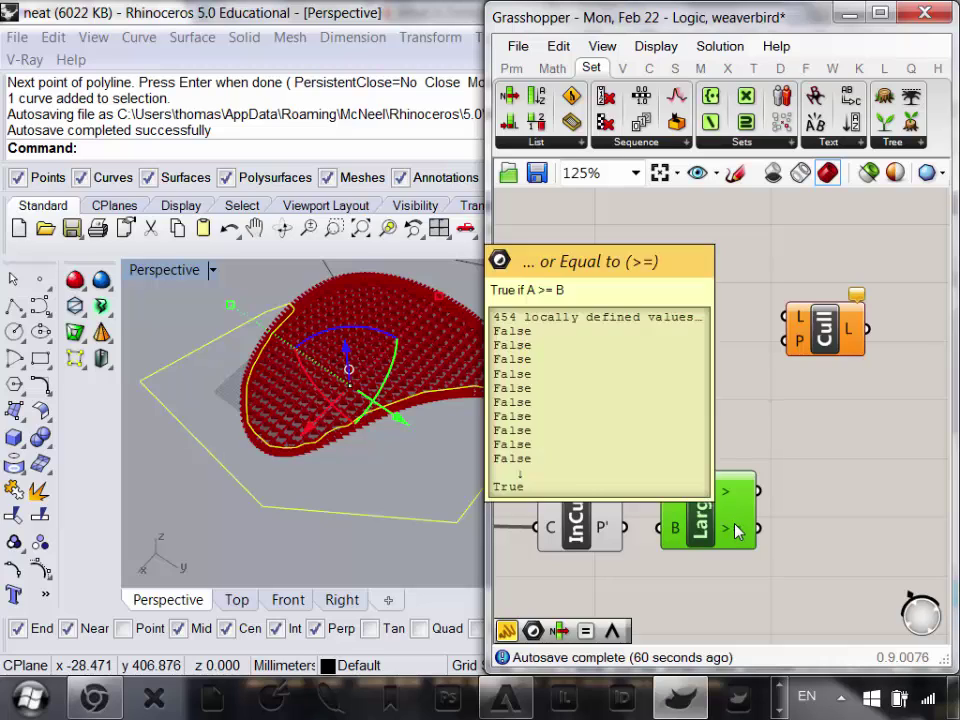
drag(757, 528, 800, 345)
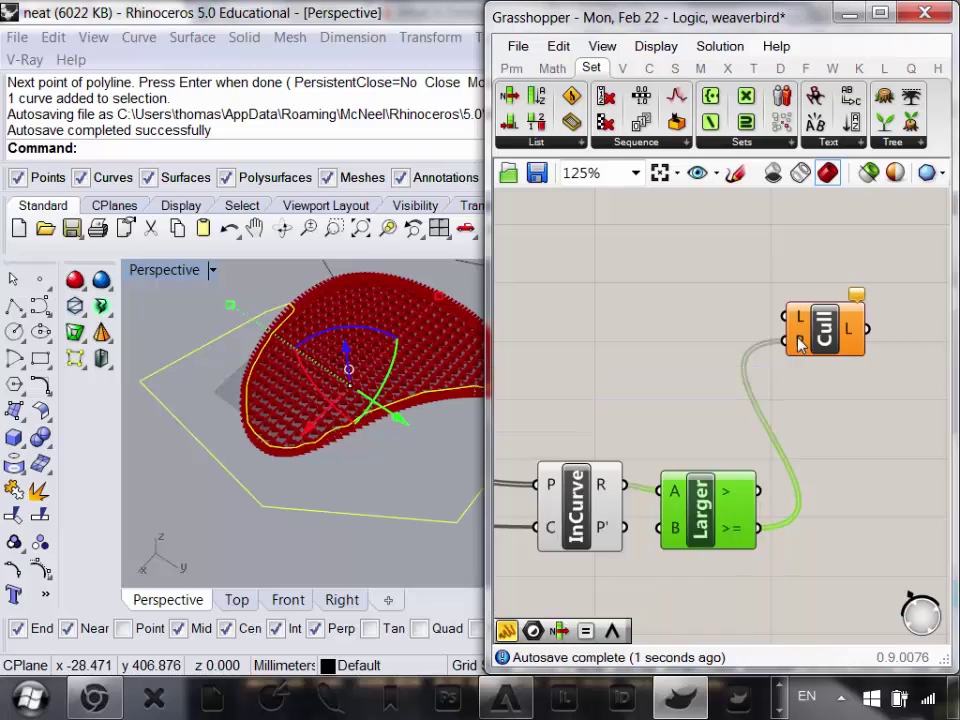
- Connect the wbVertices points output to the L input of the Cull Pattern component
scroll(800, 345, down, 1)
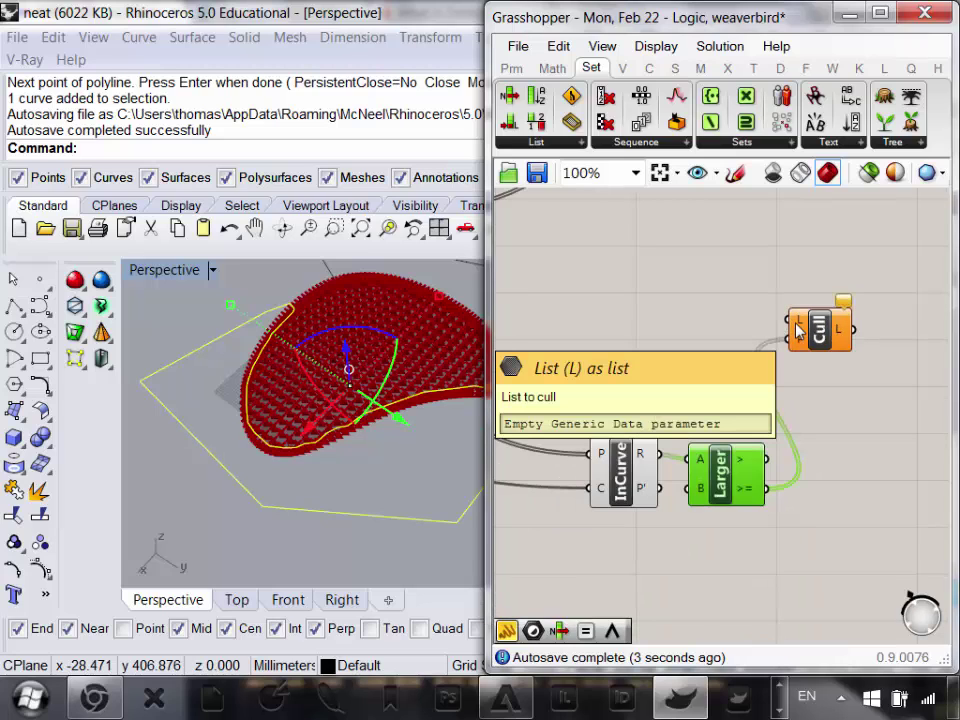
scroll(720, 485, down, 2)
right_drag(628, 399, 714, 471)
scroll(714, 471, down, 1)
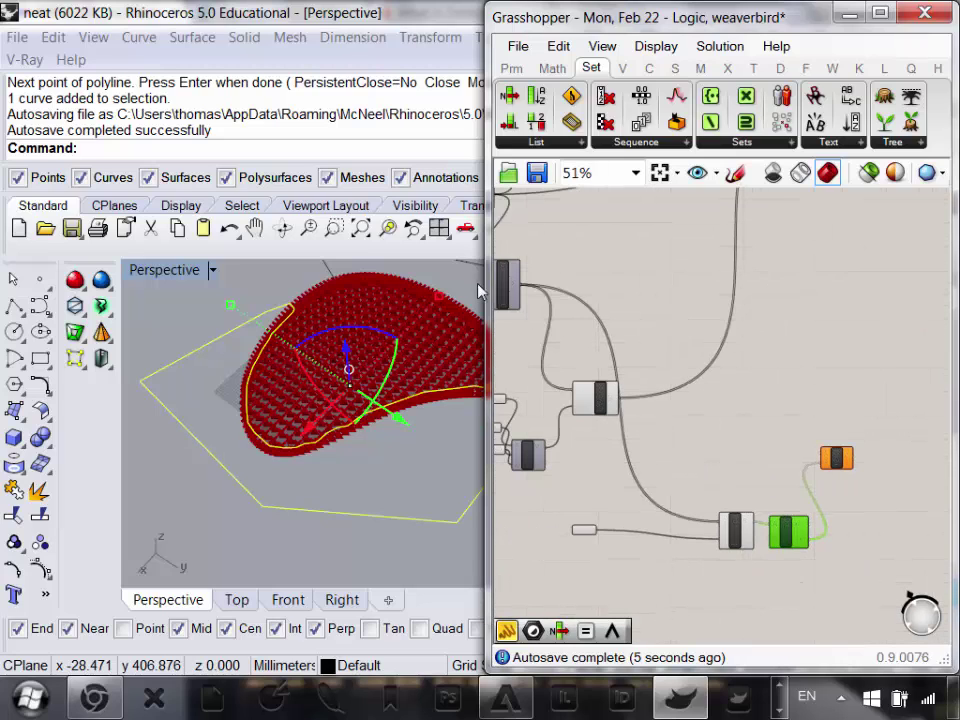
scroll(542, 285, up, 1)
mouse_move(548, 288)
scroll(546, 289, down, 1)
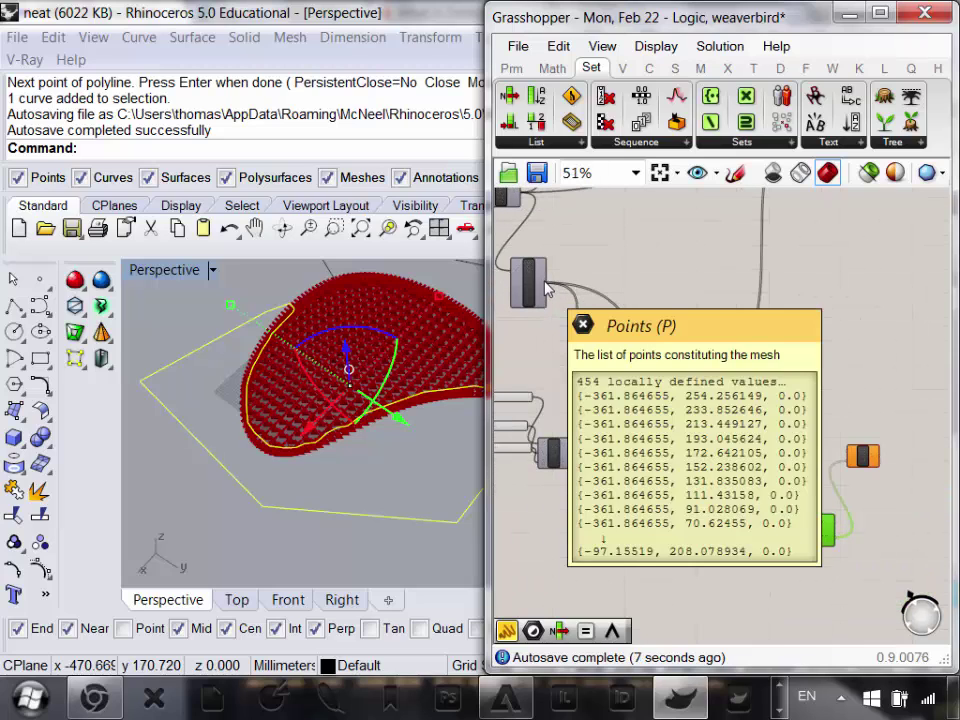
drag(548, 288, 848, 457)
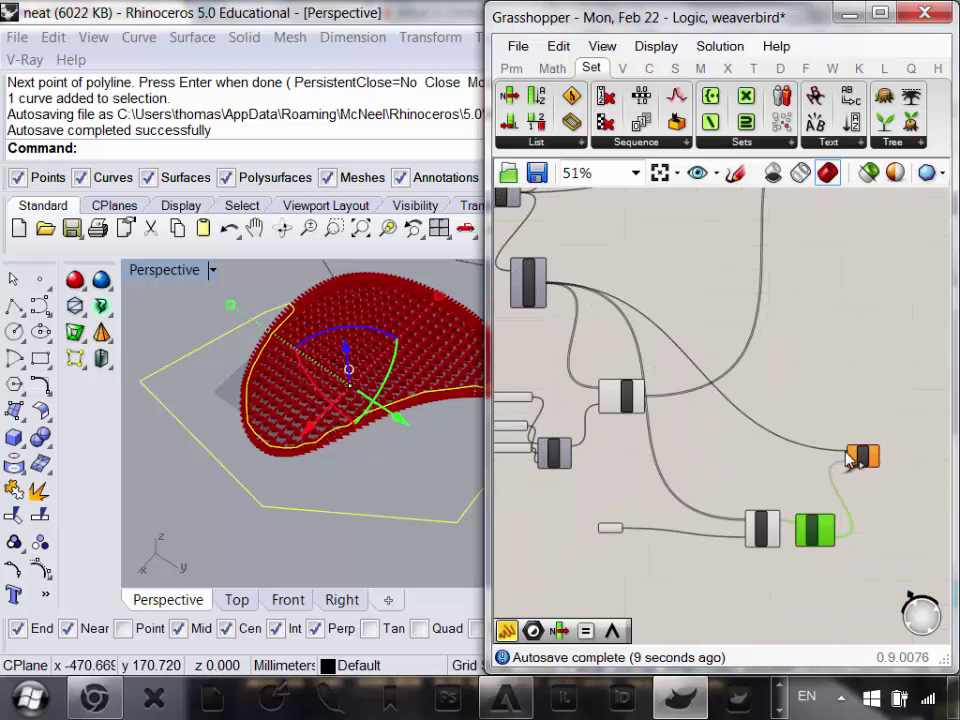
- Select the Cull Pattern component and examine its resulting points along the mesh edge in the Perspective viewport
scroll(848, 457, up, 5)
click(815, 448)
right_drag(316, 308, 438, 411)
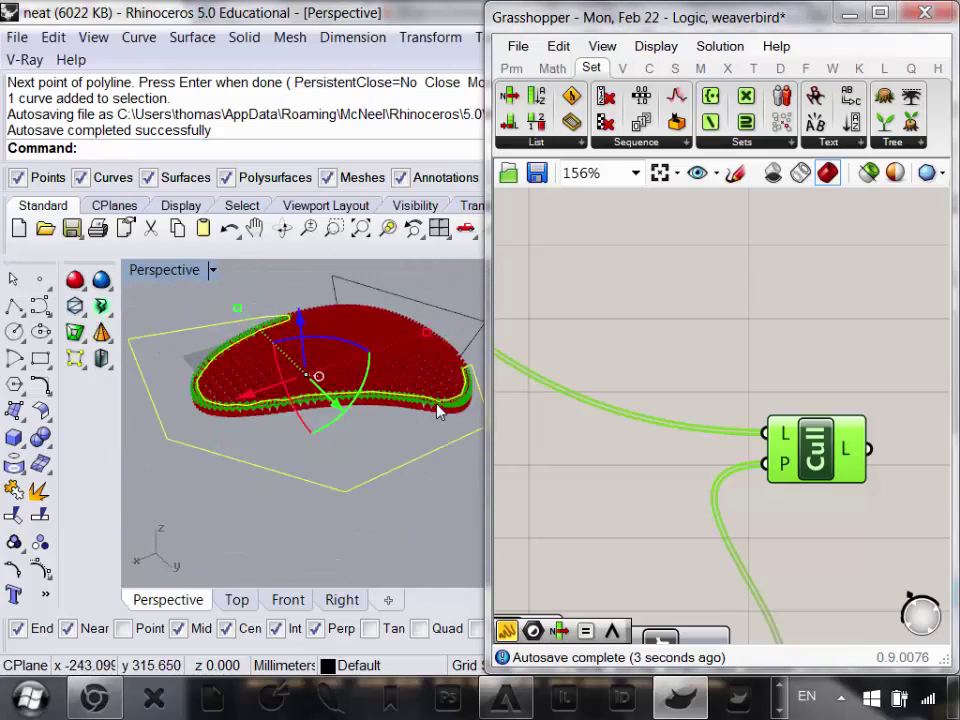
- Examine the culled points along the mesh border inside the polyline from several angles in the Perspective viewport
scroll(438, 411, up, 8)
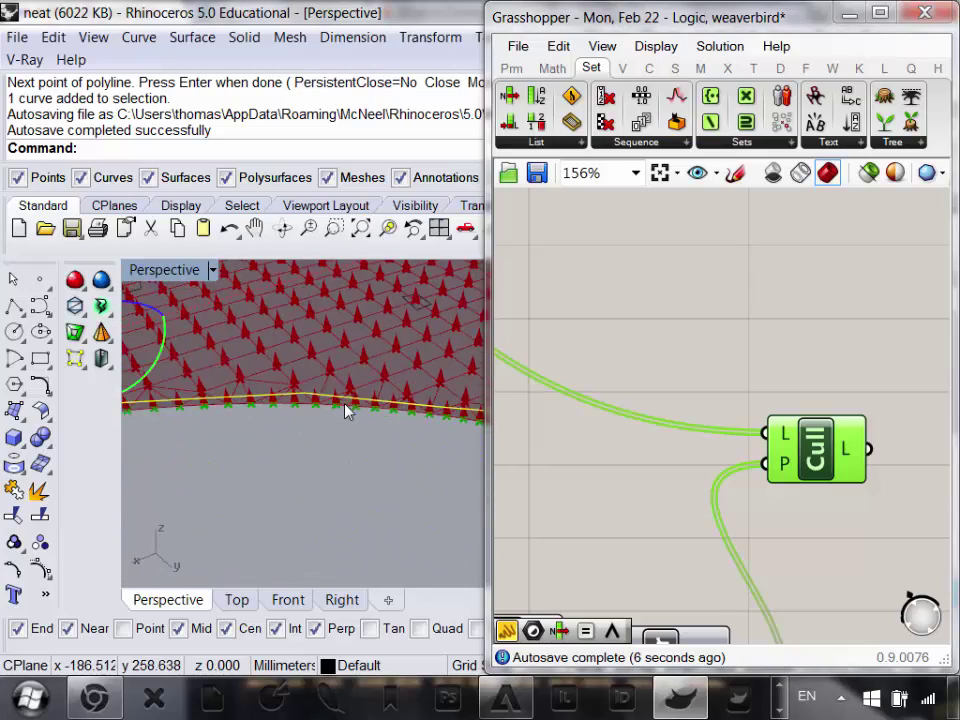
scroll(350, 430, down, 6)
scroll(440, 405, up, 6)
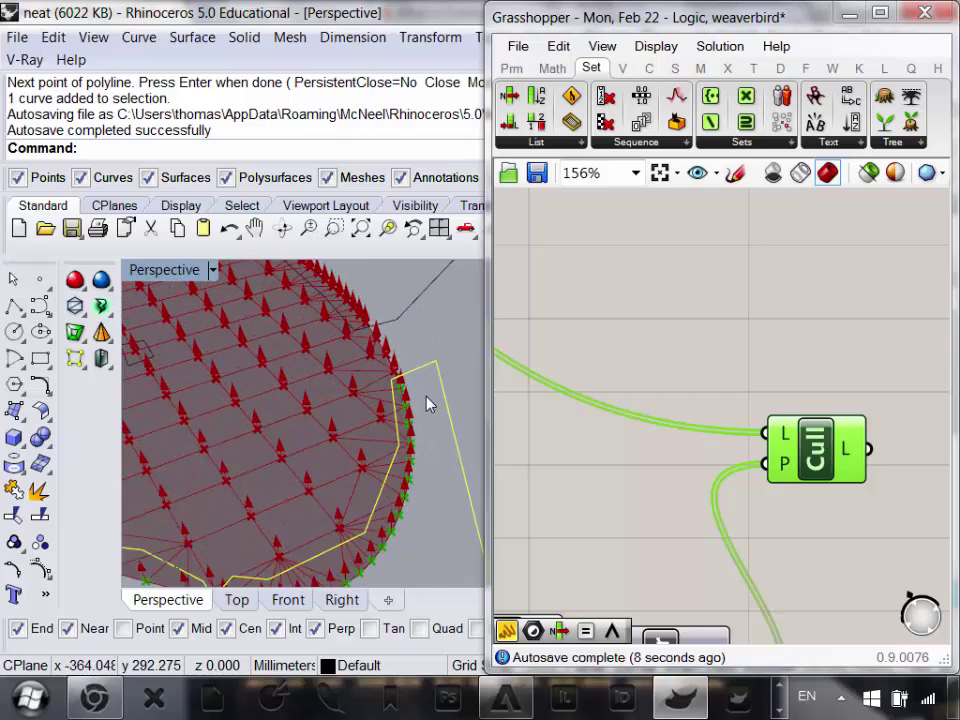
scroll(428, 400, down, 6)
right_drag(396, 414, 333, 447)
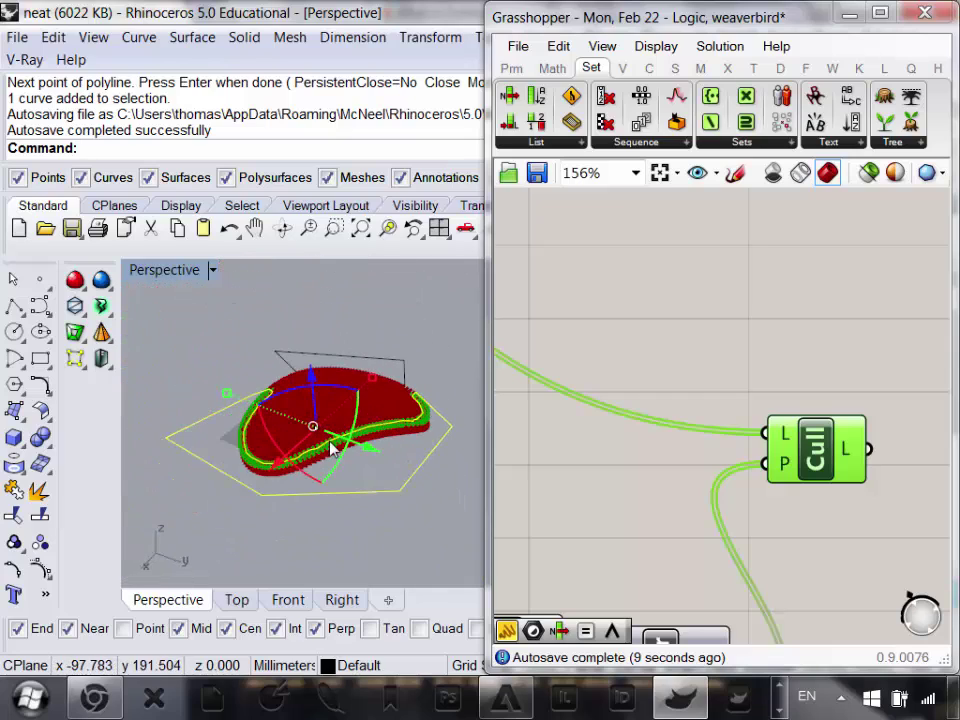
scroll(340, 447, up, 3)
- Turn off the preview of the UForce component fed by the vector and the wbVertices points
scroll(778, 449, down, 8)
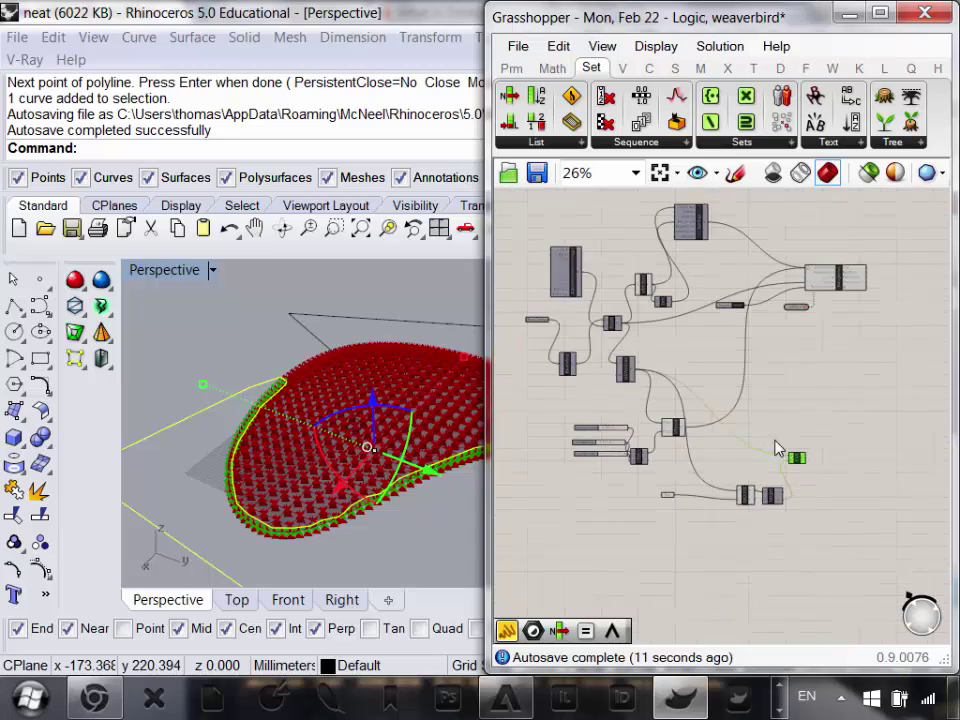
right_drag(775, 441, 764, 464)
scroll(662, 460, up, 5)
click(660, 439)
right_click(636, 345)
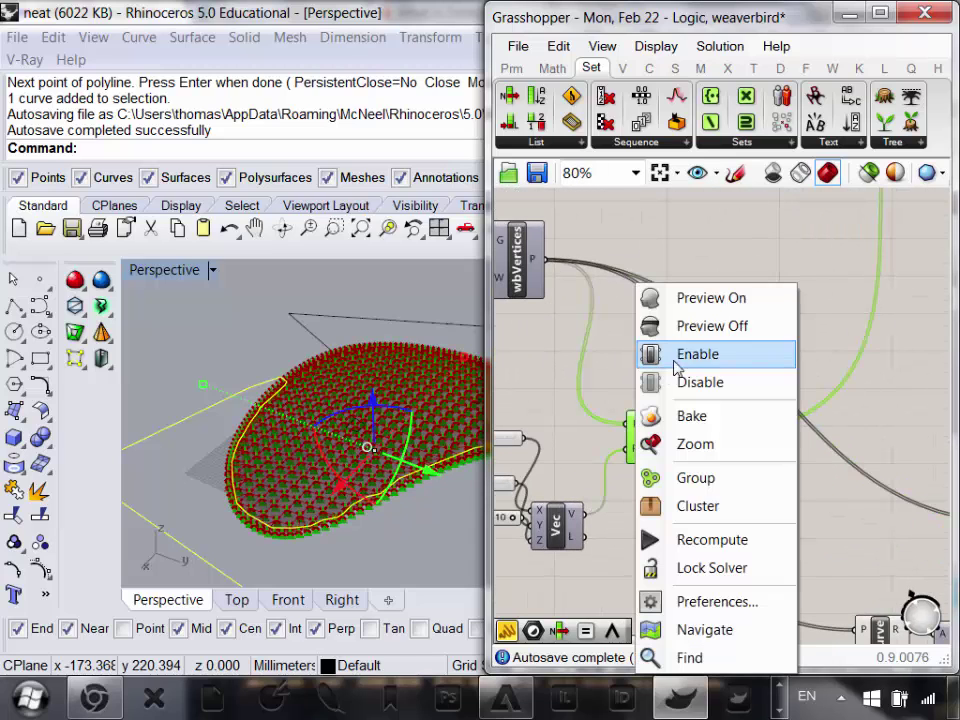
click(688, 326)
- Check the number stored locally in the B input of the Larger Than component
scroll(790, 398, down, 4)
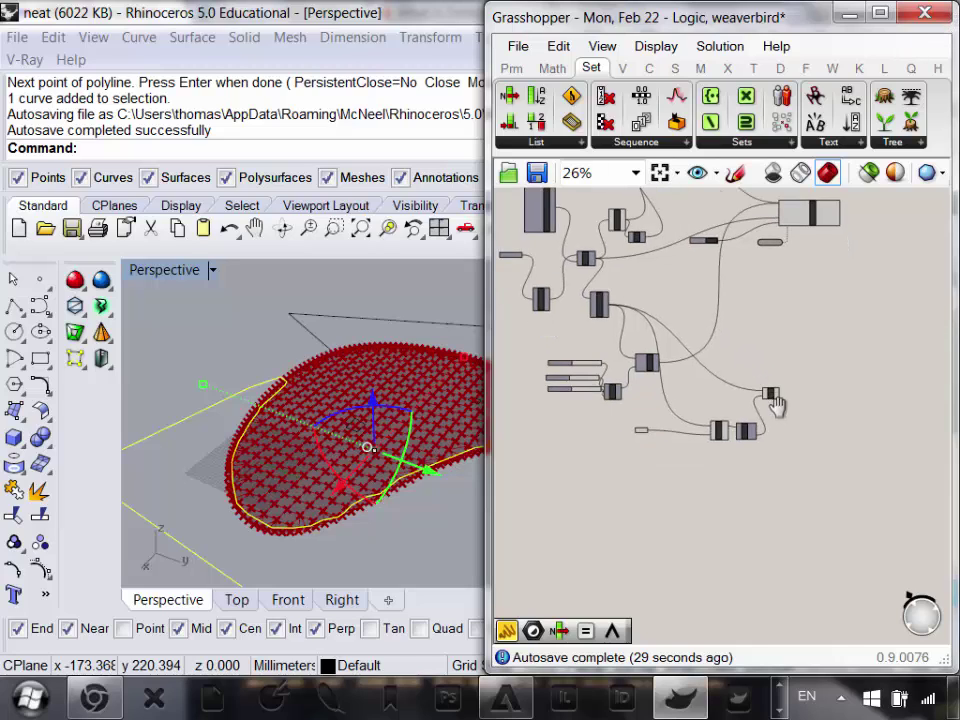
scroll(776, 405, up, 5)
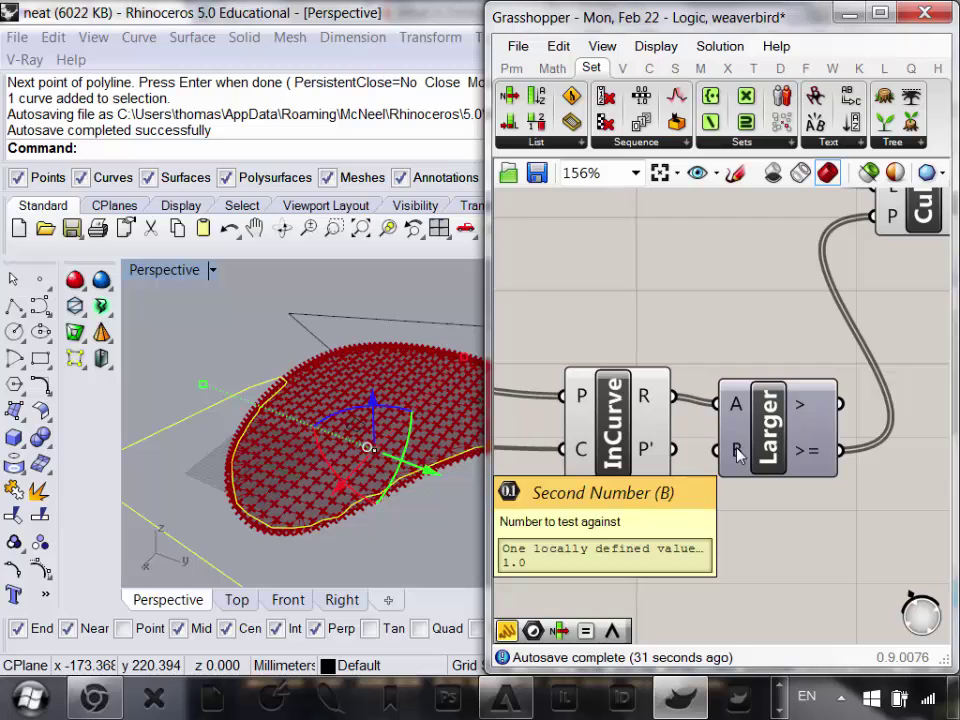
right_drag(738, 453, 624, 420)
mouse_move(624, 420)
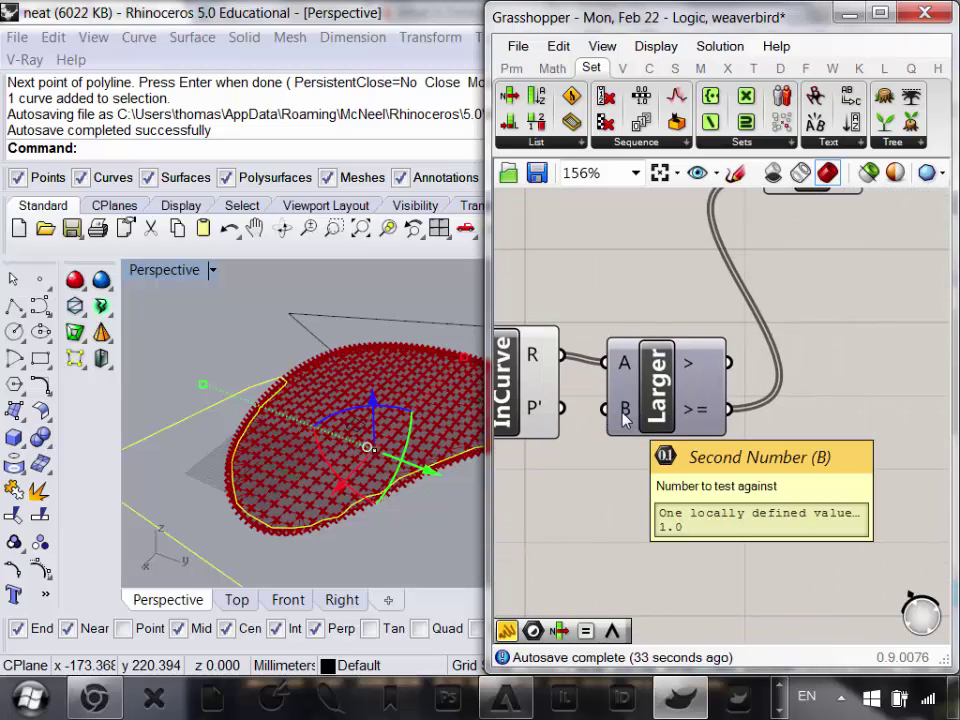
right_click(624, 418)
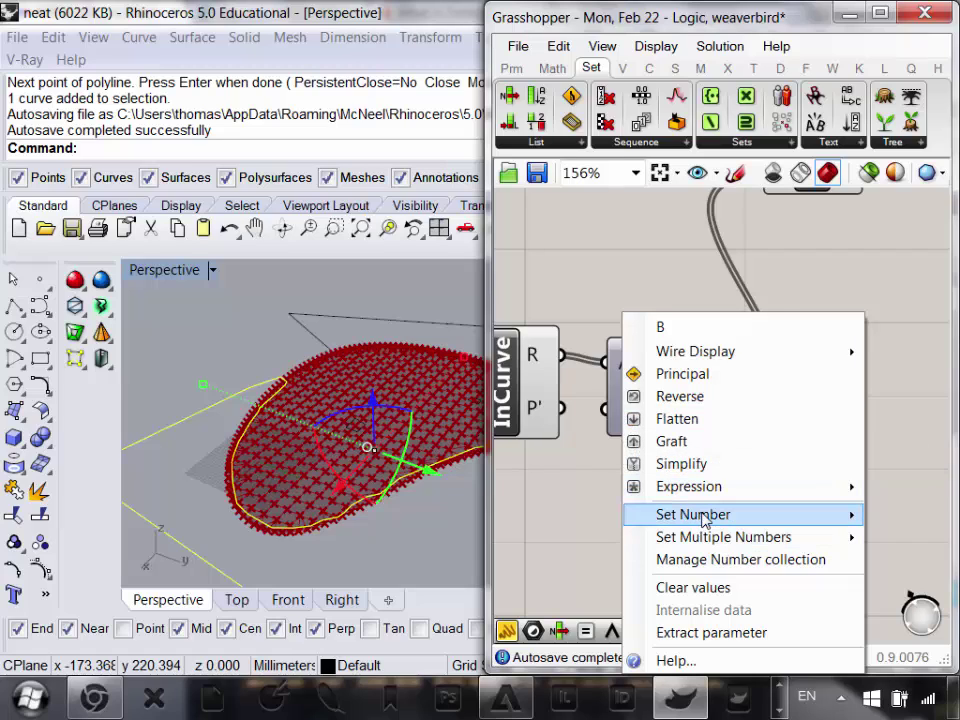
mouse_move(707, 516)
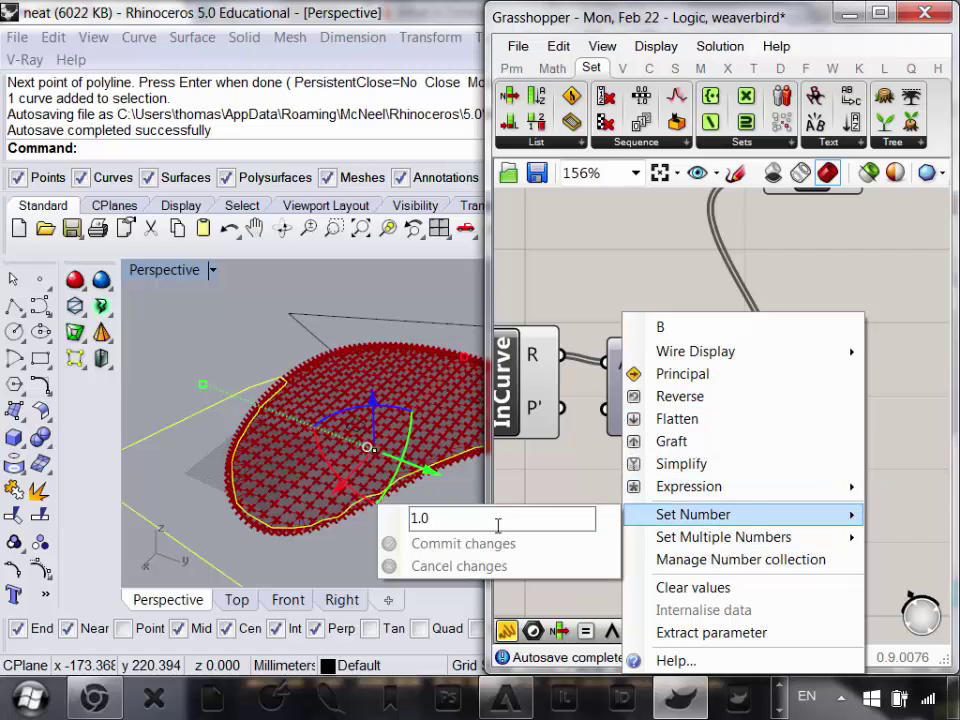
click(591, 478)
- Move the InCurve component farther away from the Larger Than component to leave room between them
scroll(597, 485, down, 3)
right_drag(613, 490, 755, 466)
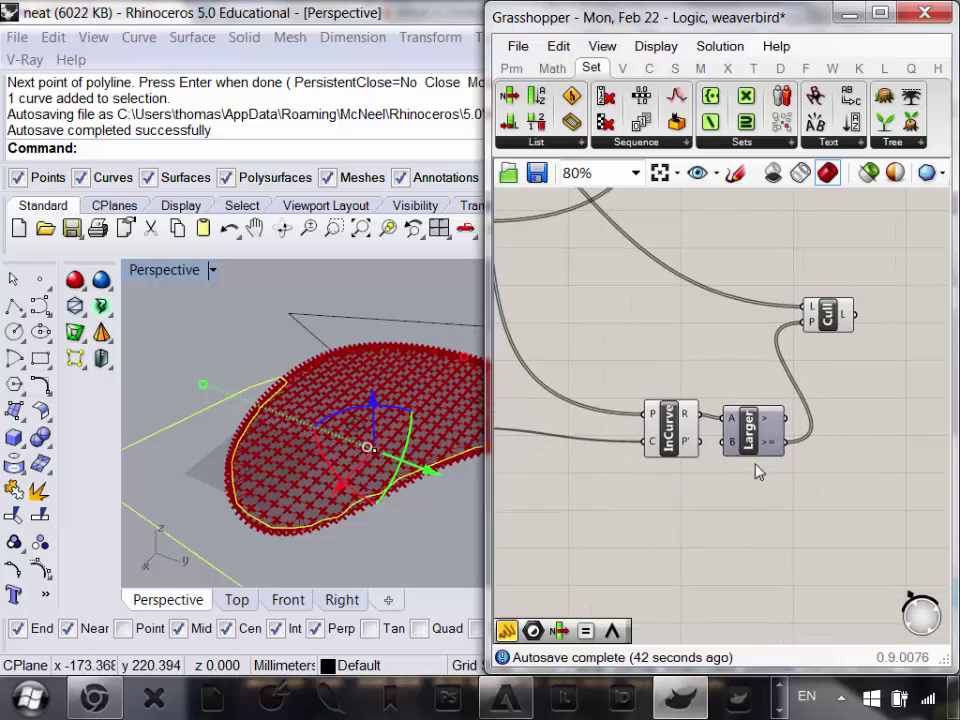
scroll(757, 472, up, 3)
drag(610, 442, 540, 442)
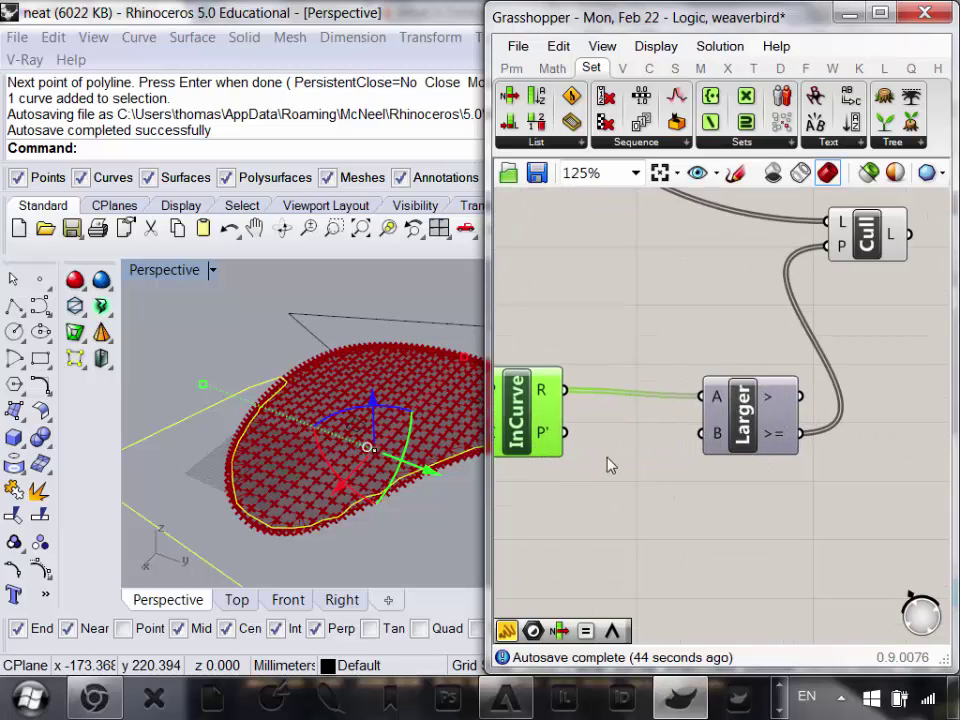
scroll(690, 480, down, 1)
scroll(703, 476, up, 2)
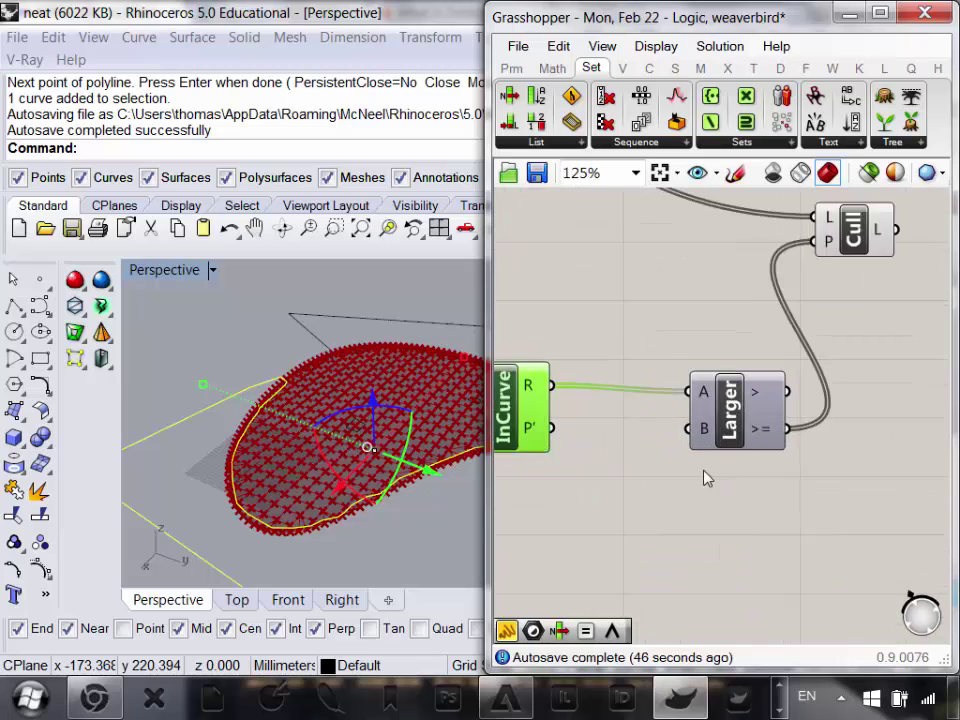
right_drag(696, 489, 676, 471)
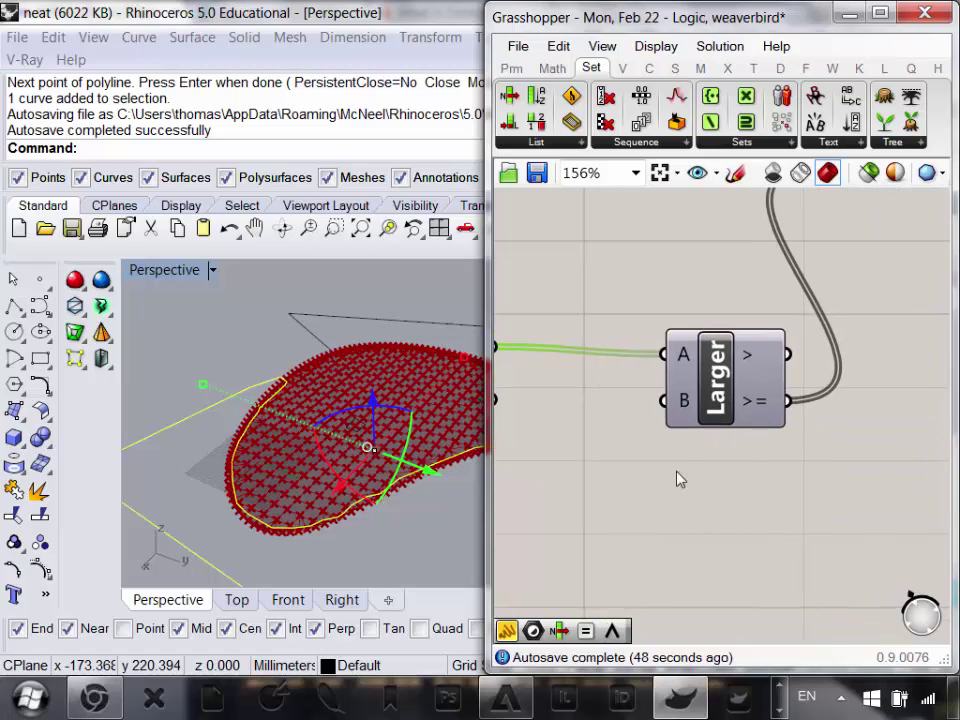
- Add a Number parameter on the empty canvas below the Larger Than component's inputs
mouse_move(691, 405)
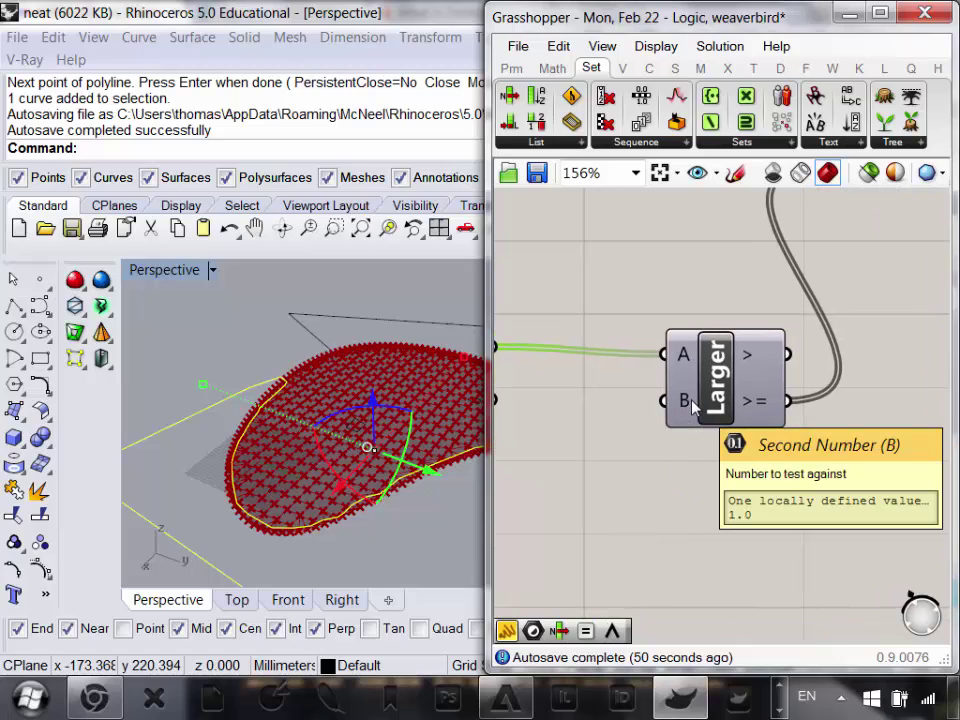
click(520, 69)
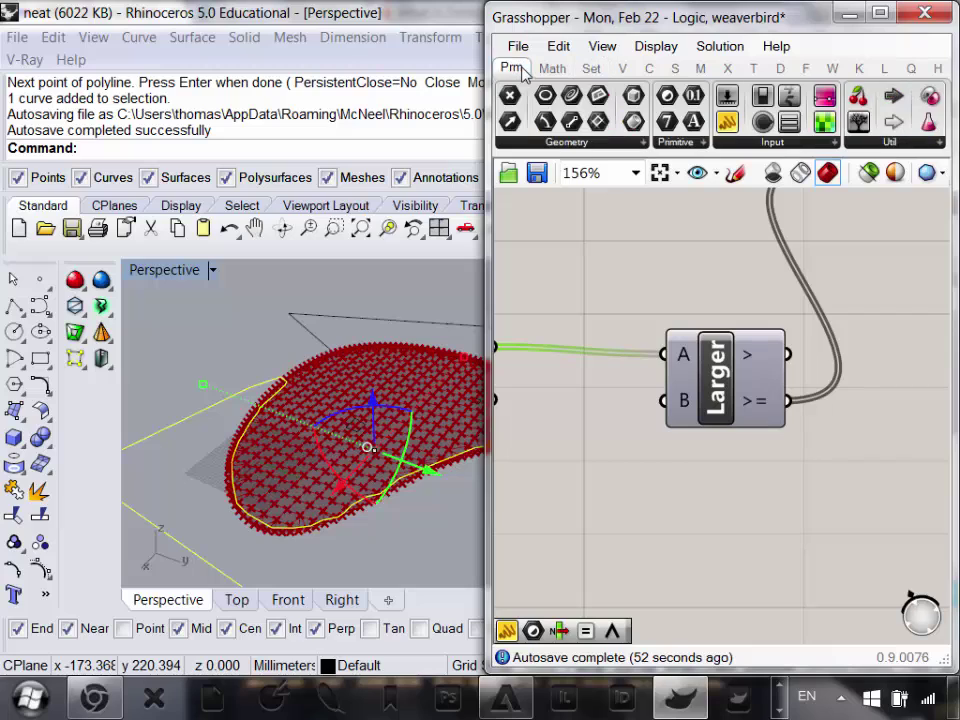
click(698, 145)
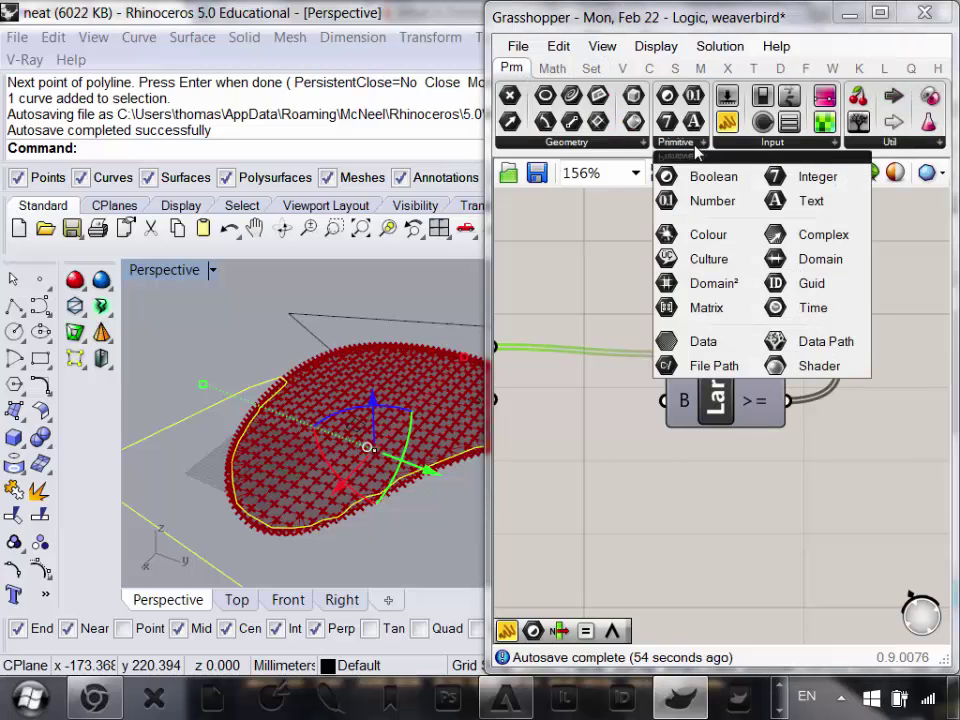
click(718, 201)
click(615, 482)
- Rename the new Number parameter as 1 and set its number to 1
right_click(627, 487)
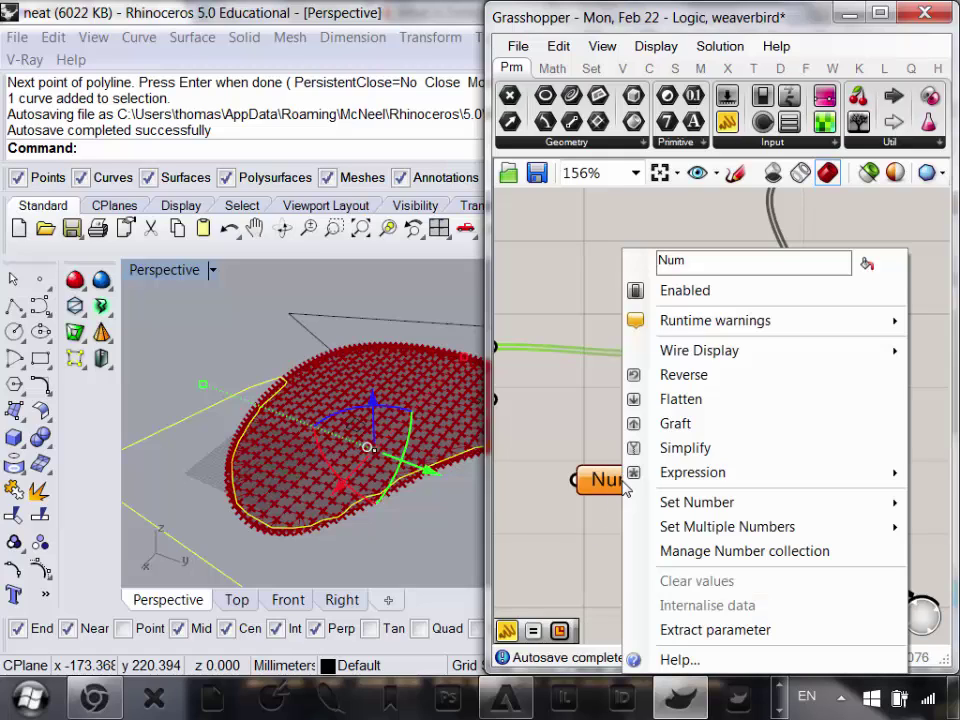
double_click(680, 257)
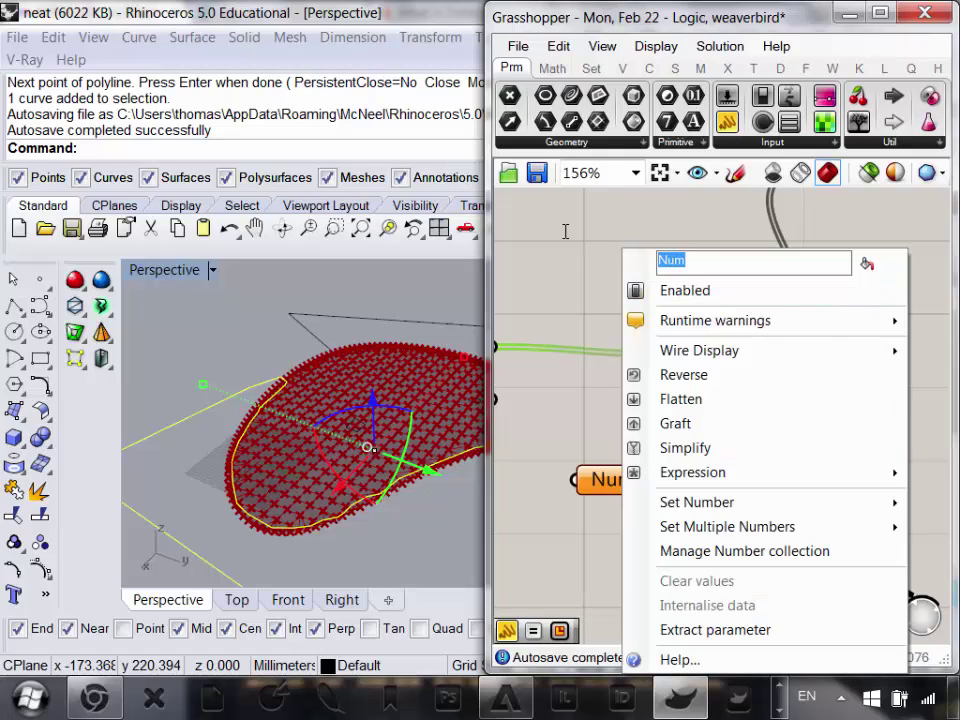
text(1)
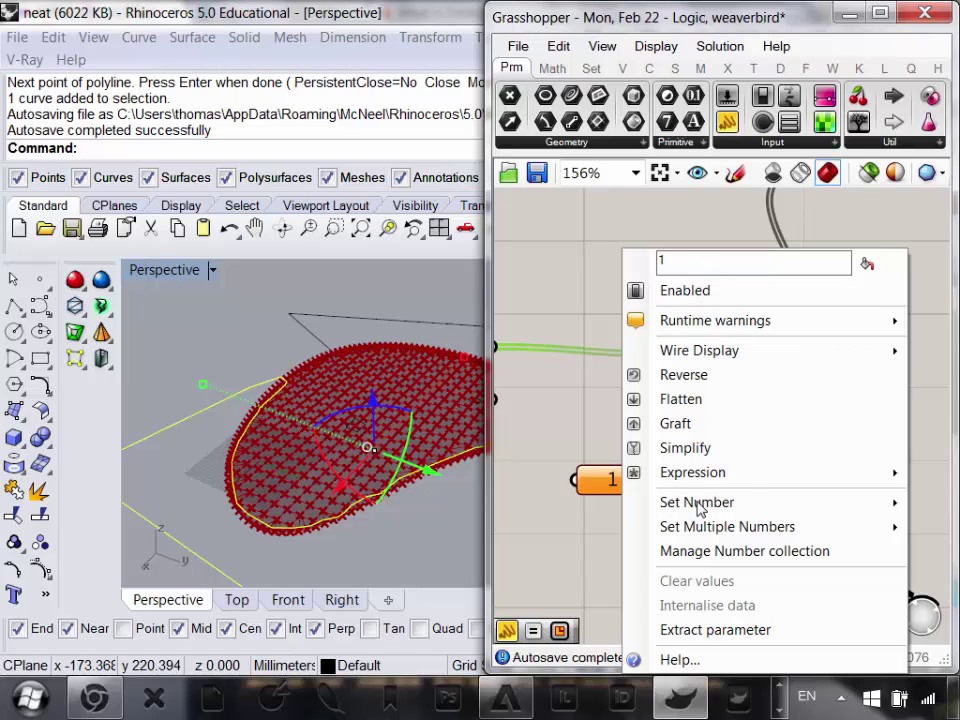
mouse_move(712, 503)
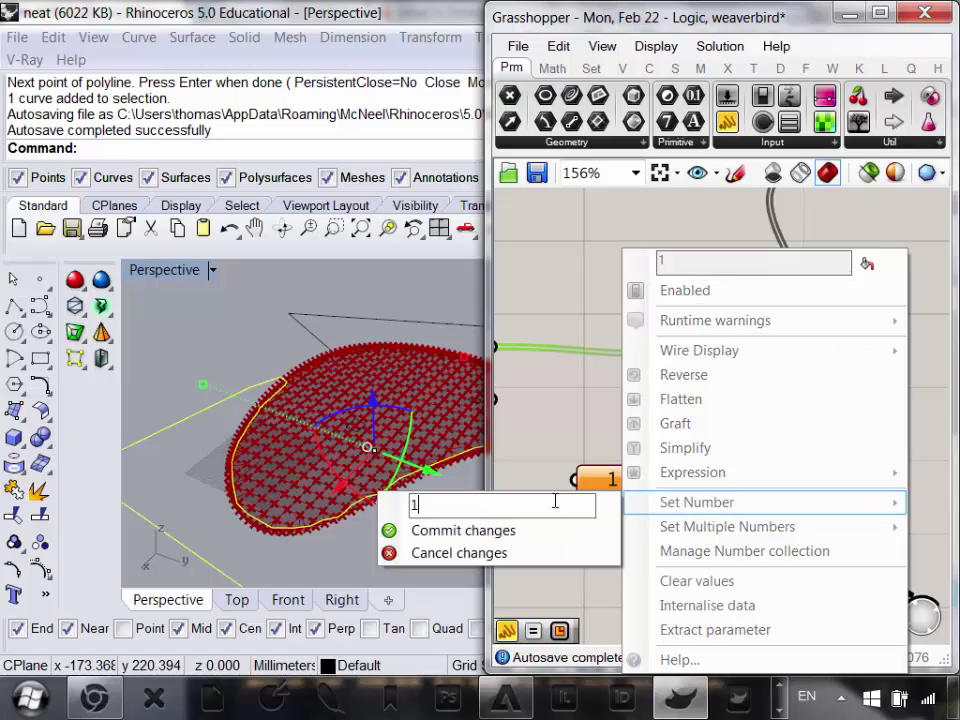
click(497, 527)
- Place the Number parameter just below the B input of the Larger Than component and connect it to that input
drag(654, 481, 600, 461)
click(673, 486)
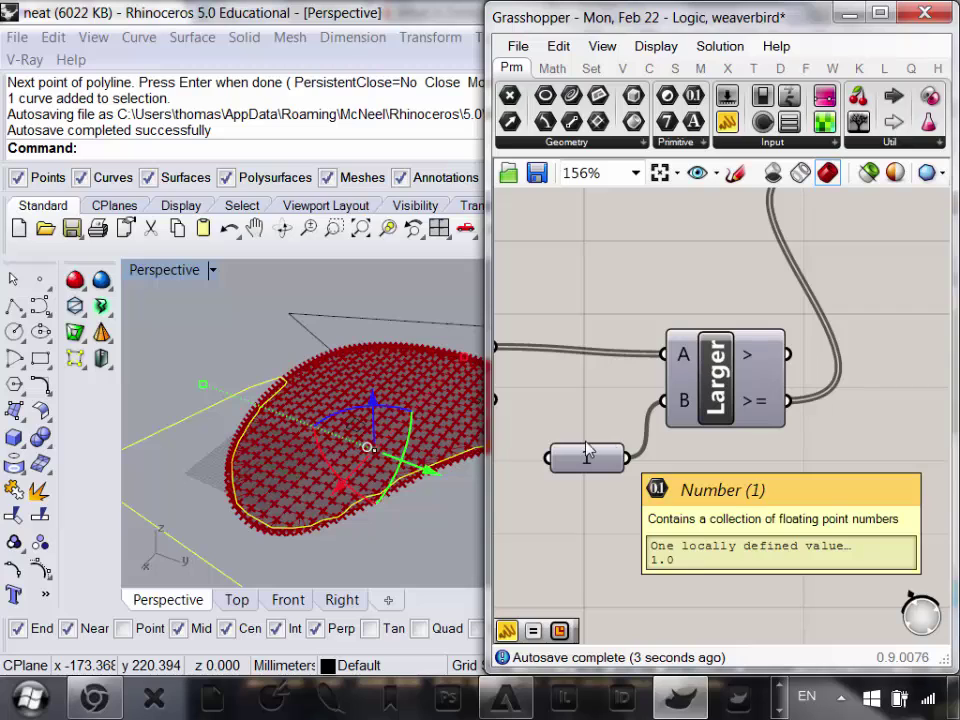
- Disconnect the Number parameter from the B input of the Larger Than component
scroll(828, 370, down, 10)
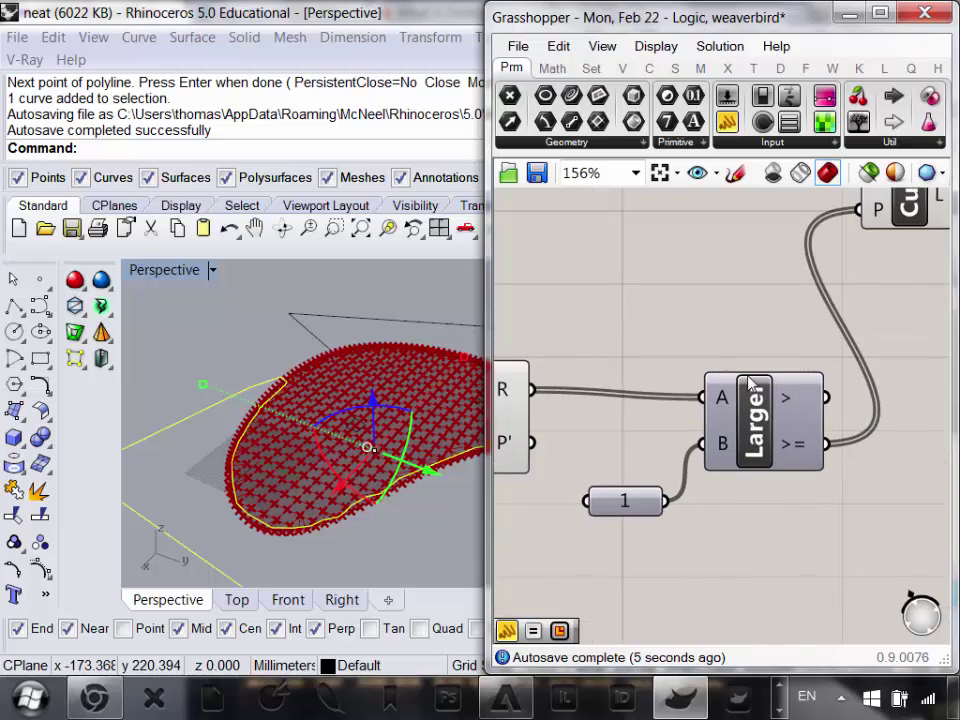
scroll(750, 407, up, 4)
scroll(590, 445, up, 5)
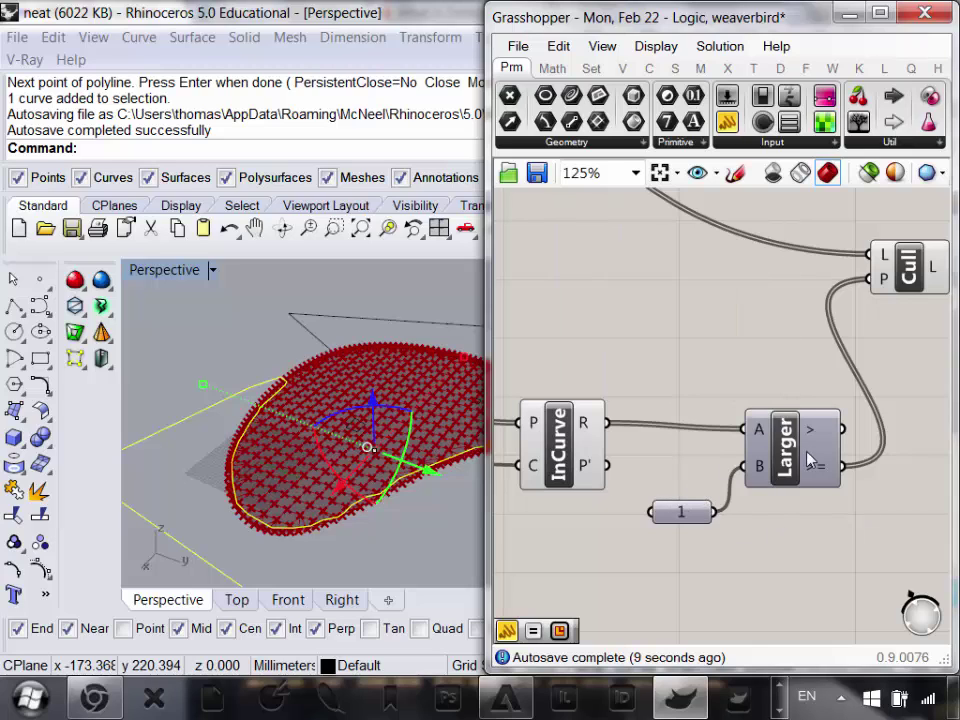
scroll(800, 473, down, 3)
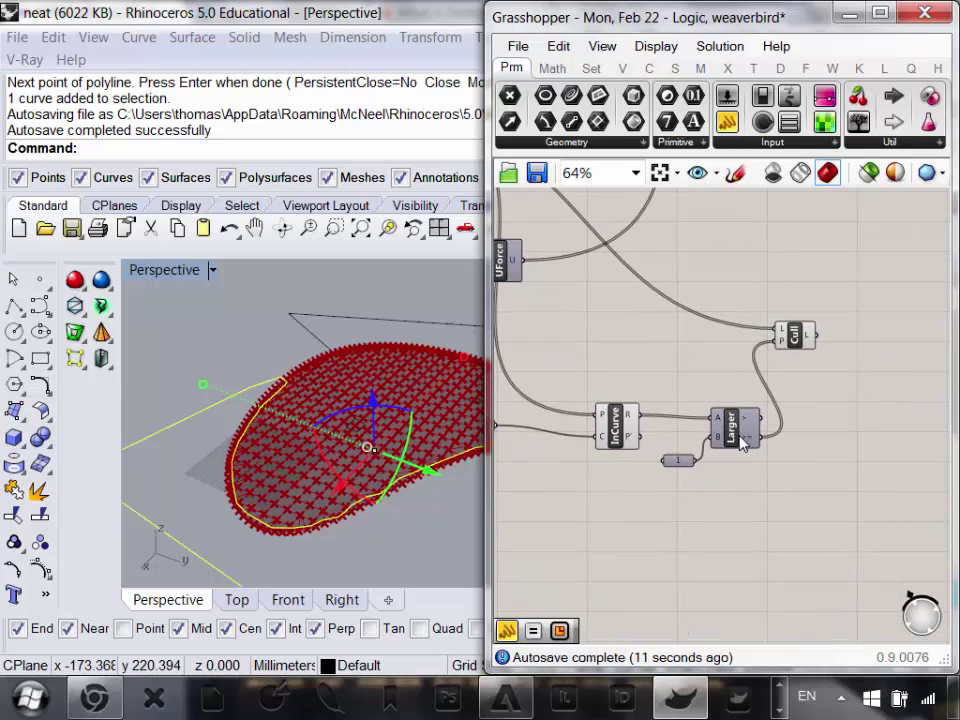
scroll(715, 465, up, 2)
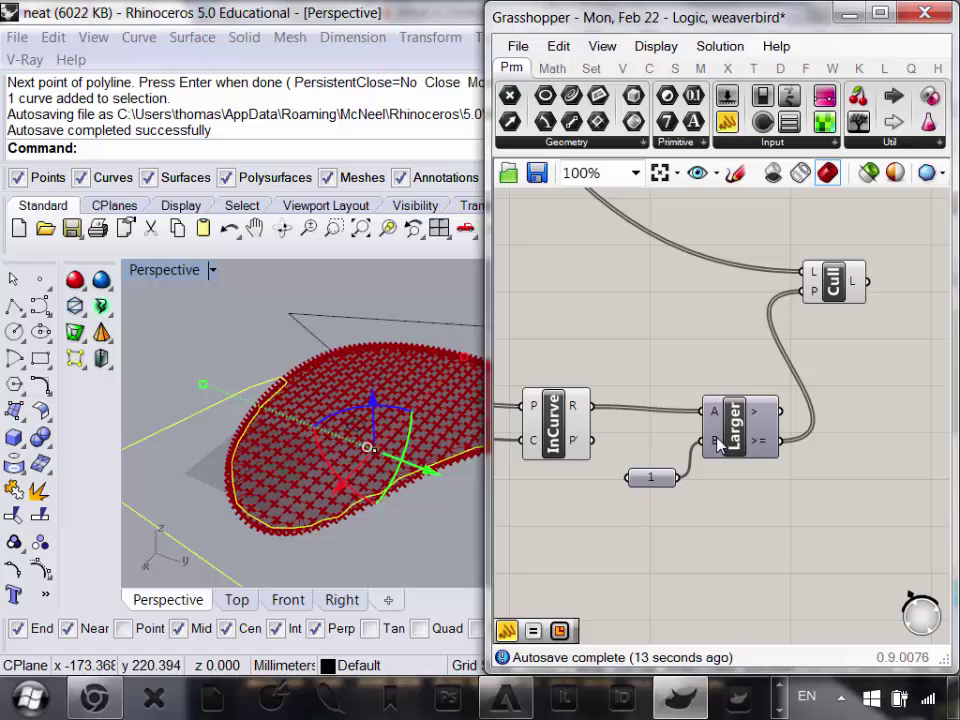
scroll(718, 444, up, 2)
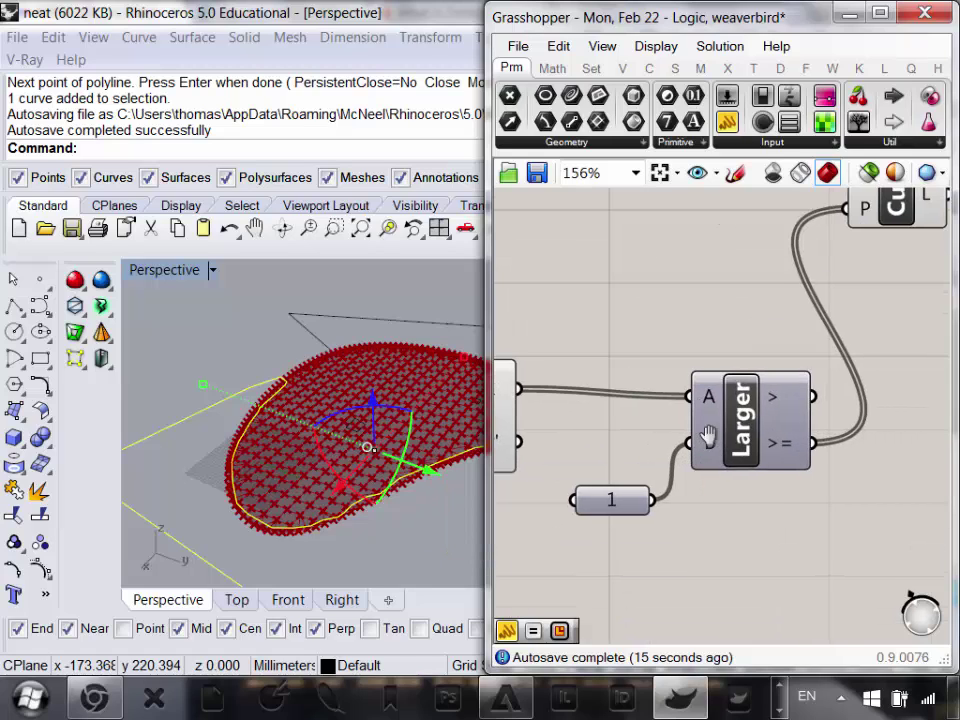
right_click(714, 447)
mouse_move(816, 343)
click(666, 356)
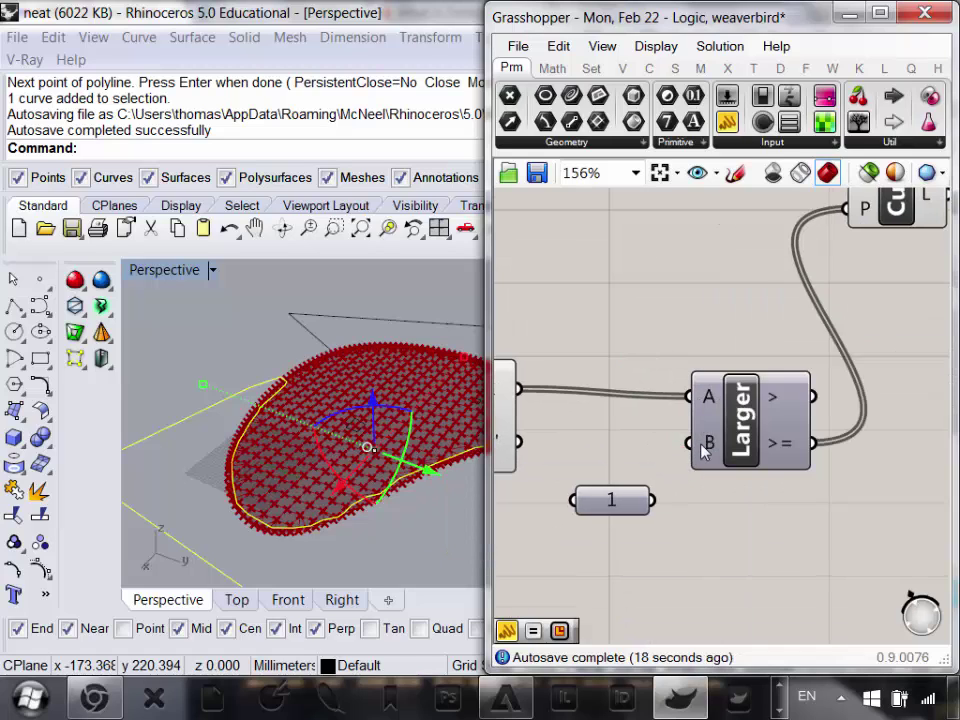
- Inspect the Larger Than component's disconnected B input for its locally defined number
scroll(716, 446, up, 2)
scroll(716, 446, up, 1)
scroll(668, 410, down, 2)
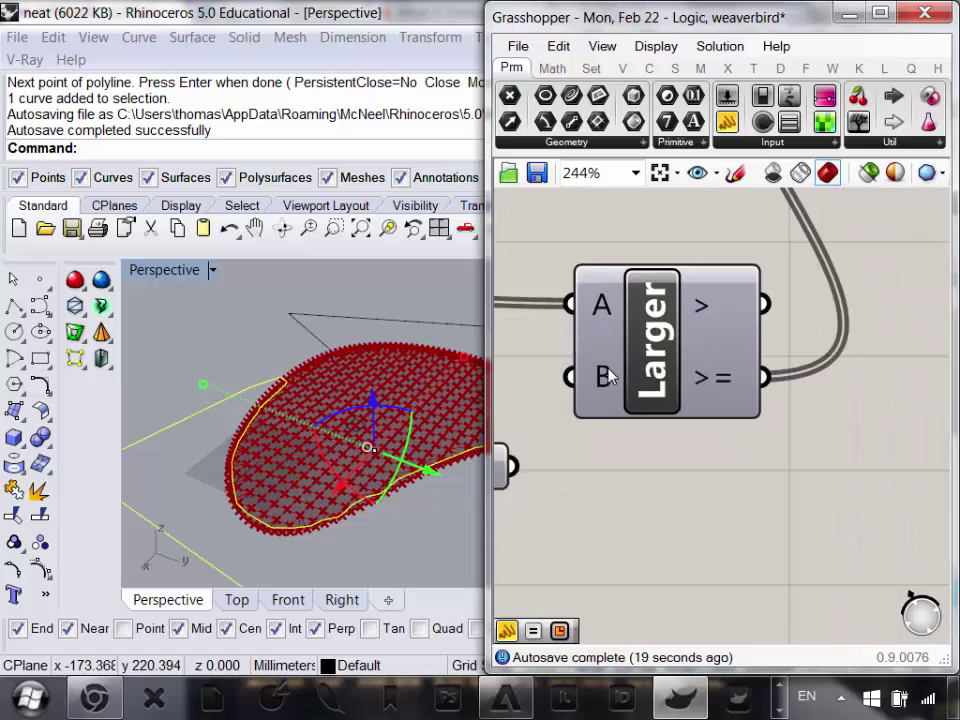
right_click(663, 403)
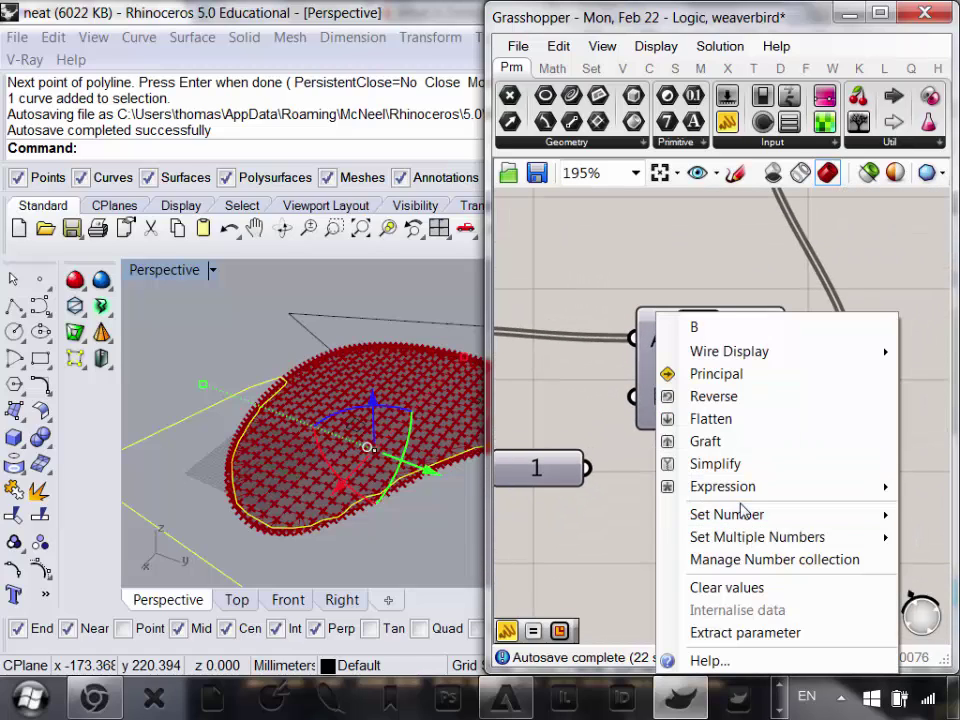
mouse_move(757, 513)
click(620, 428)
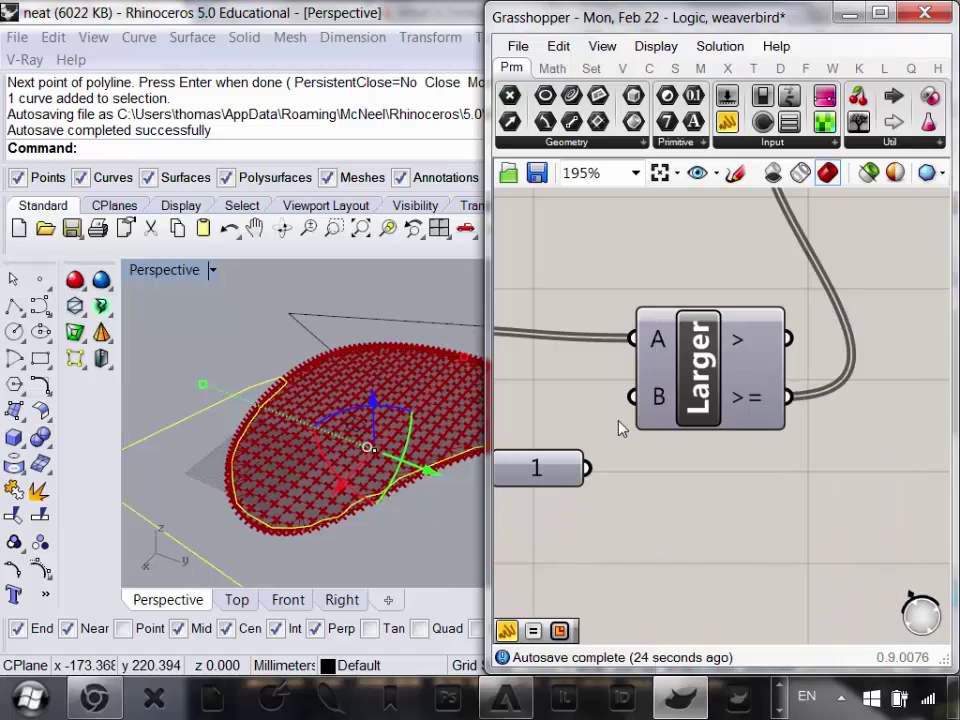
mouse_move(662, 404)
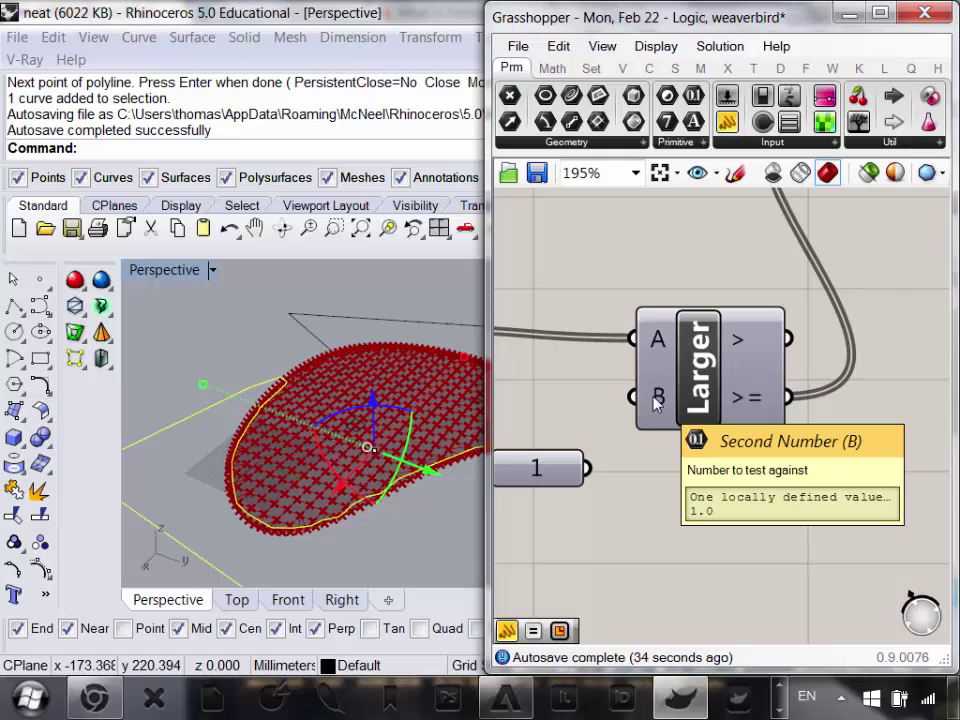
- Reconnect the Number parameter named 1 to the B input of the Larger Than component
right_drag(641, 482, 655, 510)
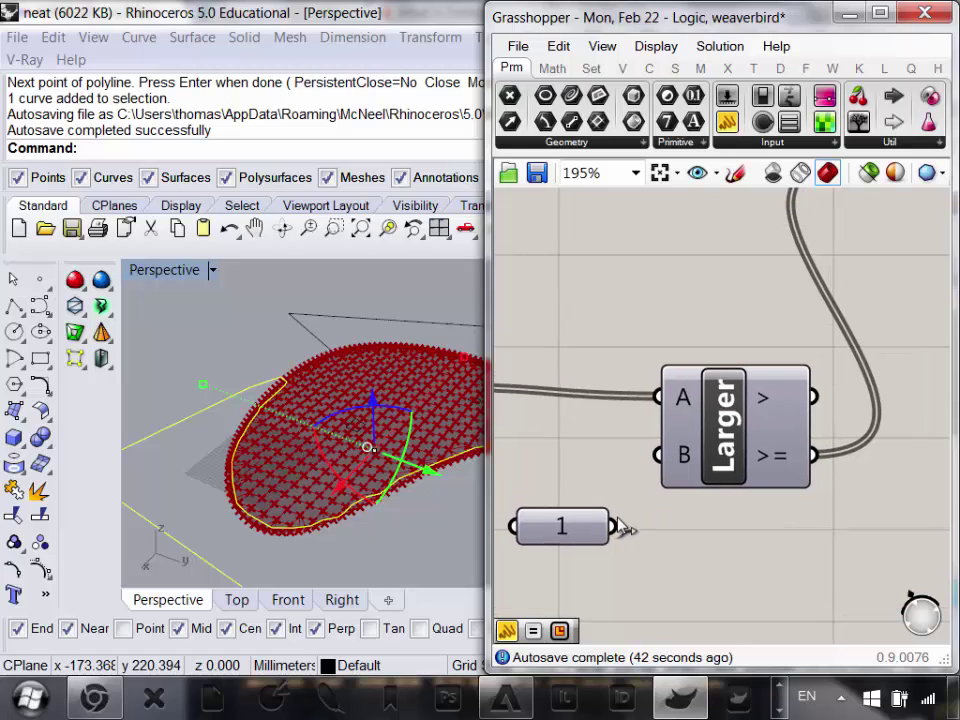
drag(614, 527, 658, 456)
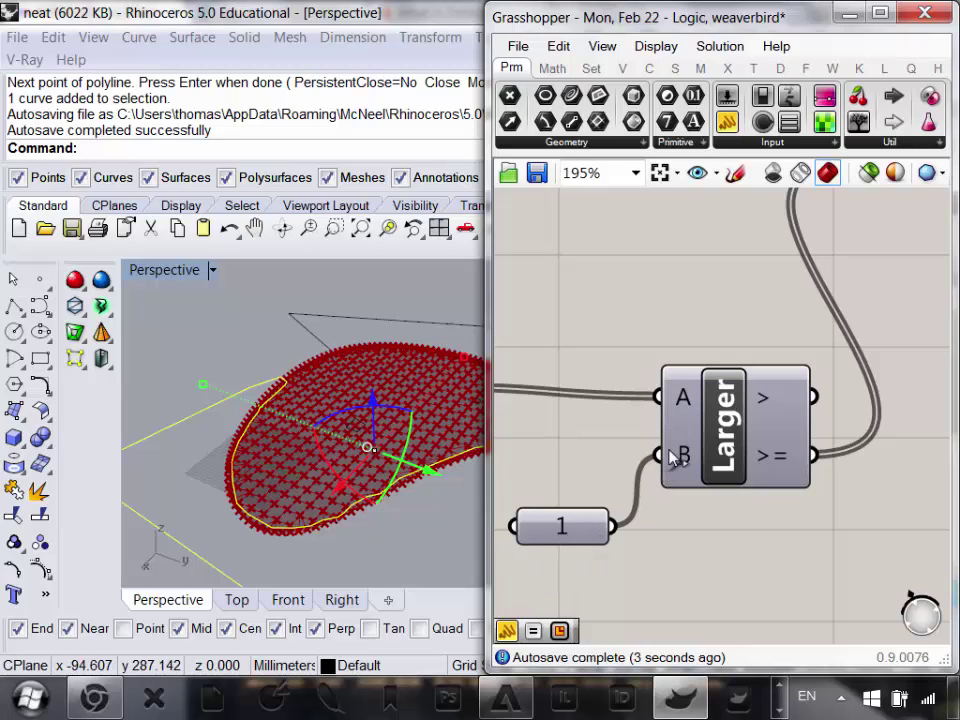
scroll(683, 470, down, 5)
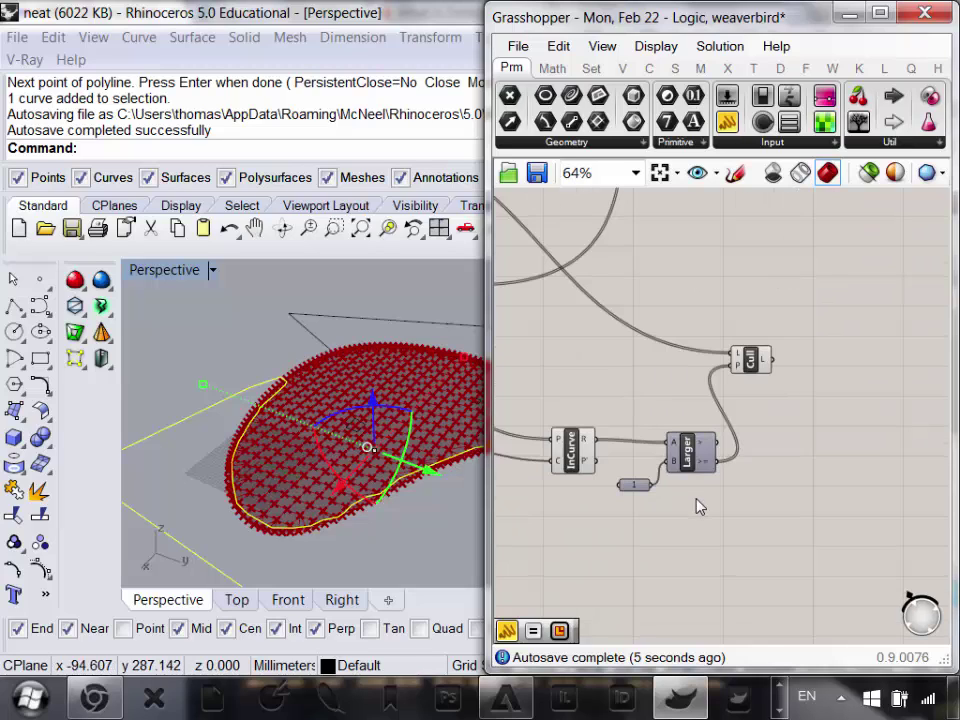
- Connect the Cull Pattern's list output to the AnchorPoints input of the Kangaroo component
click(768, 376)
drag(770, 378, 763, 372)
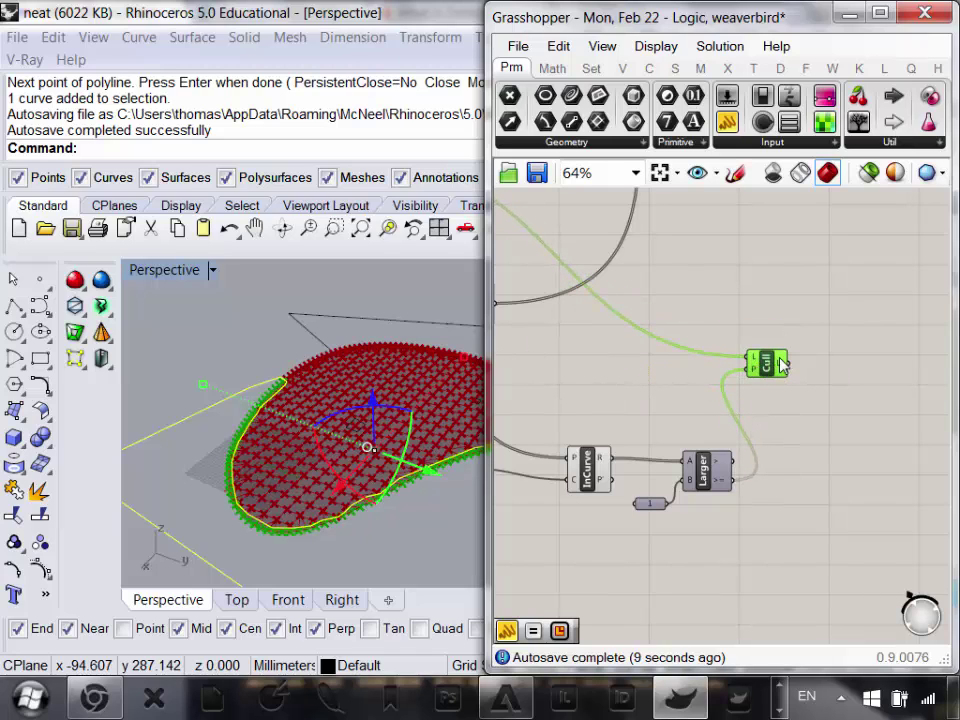
scroll(778, 368, down, 4)
scroll(754, 439, up, 4)
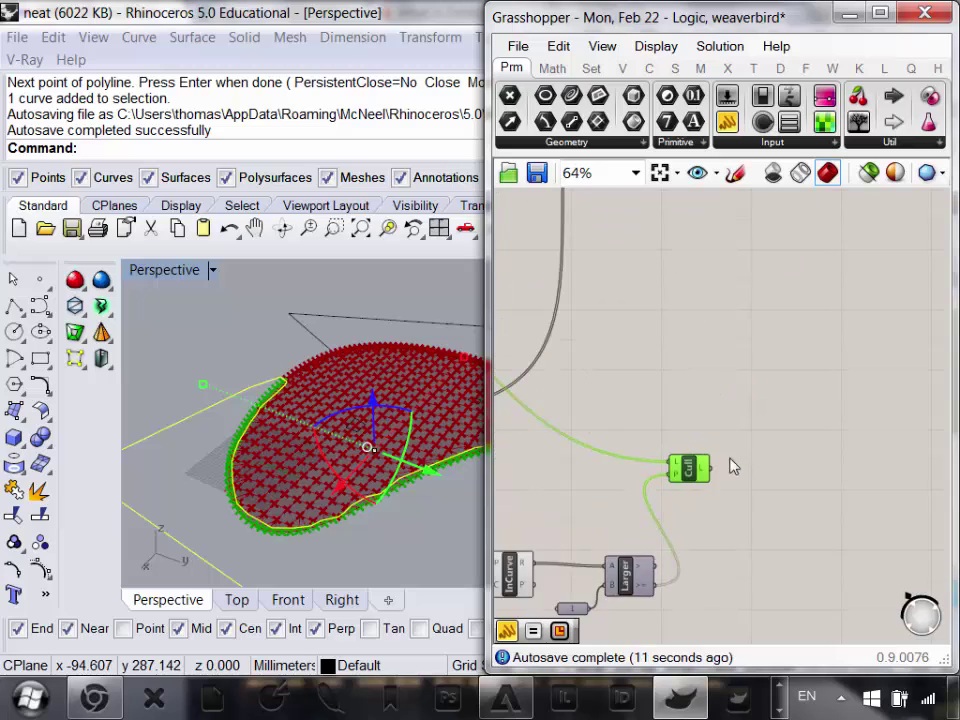
scroll(681, 542, down, 2)
scroll(673, 583, up, 2)
scroll(683, 604, down, 1)
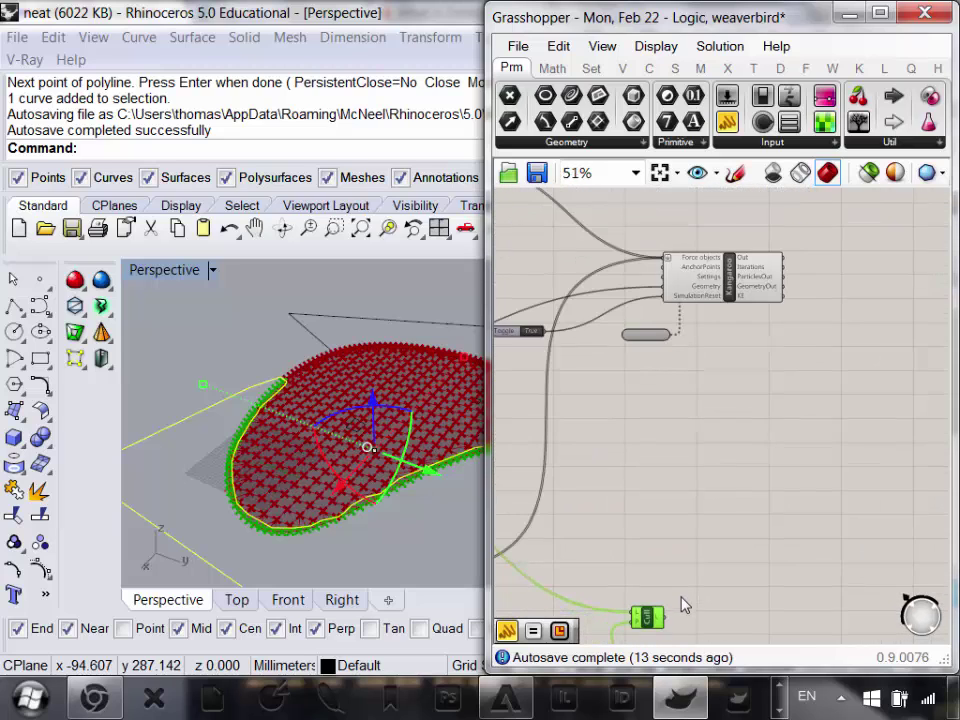
right_drag(666, 613, 666, 613)
scroll(655, 235, up, 3)
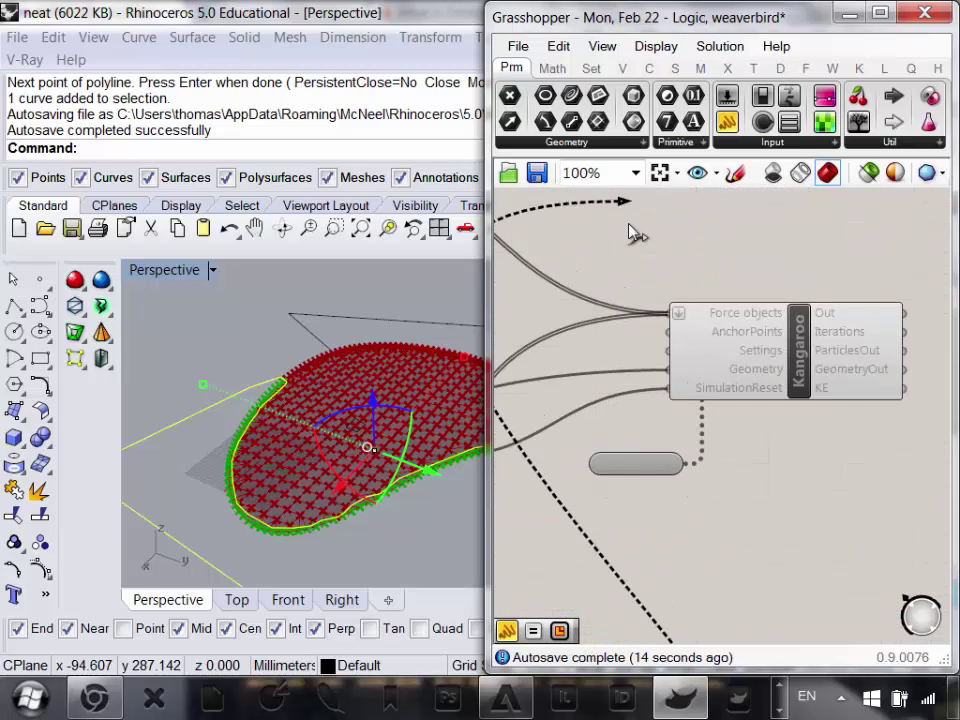
scroll(670, 345, down, 3)
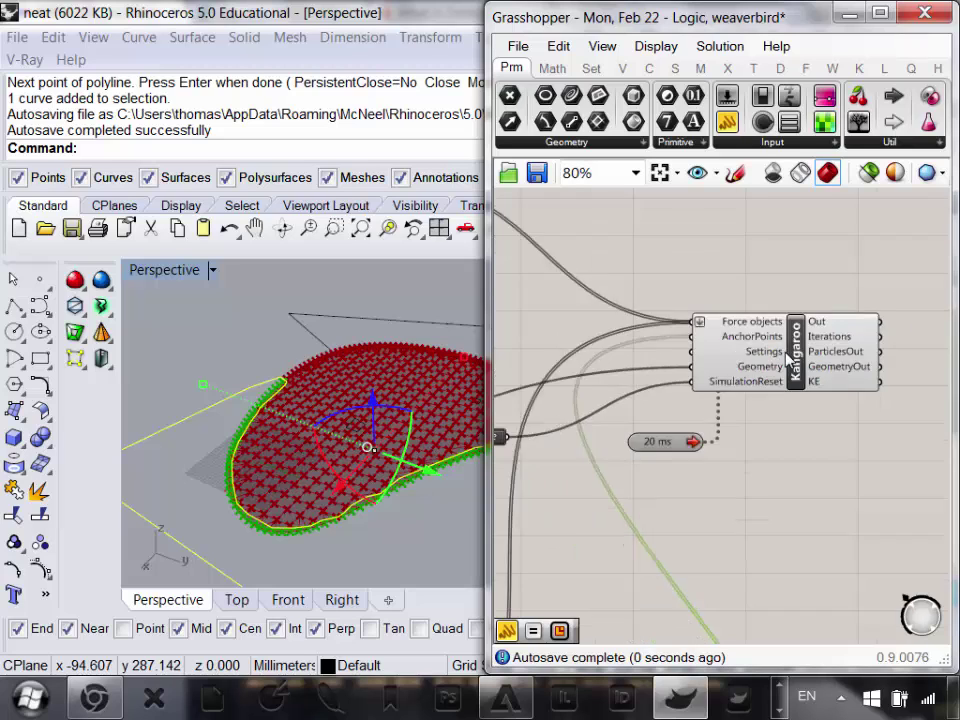
- Set the toggle feeding Kangaroo's SimulationReset input to False to run the simulation
click(793, 364)
click(793, 462)
scroll(664, 396, up, 5)
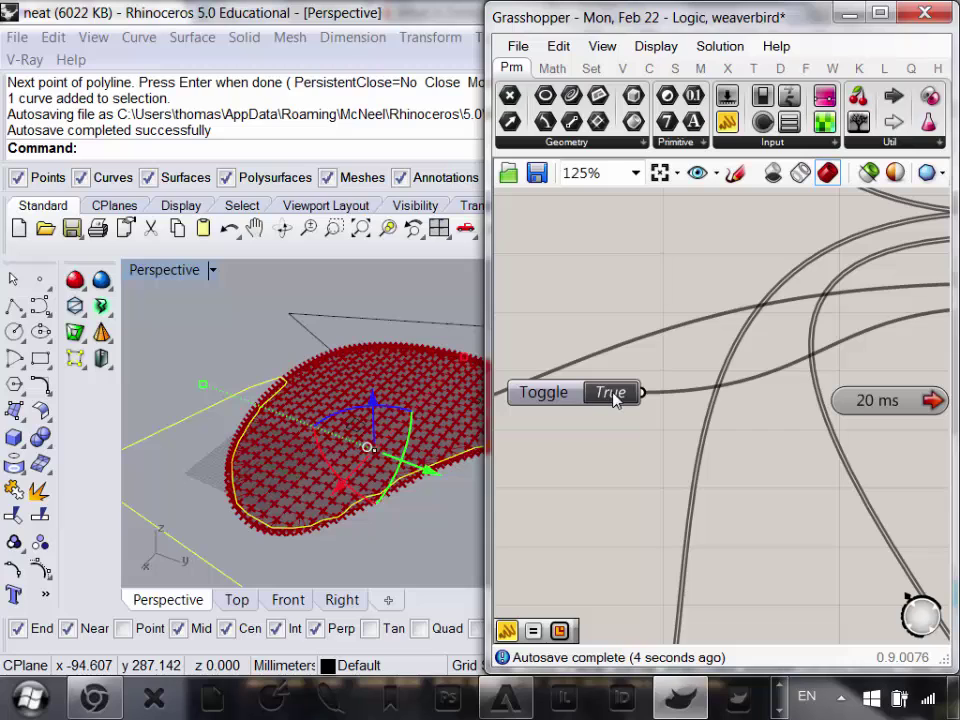
click(614, 400)
- Examine the simulated mesh in the Perspective viewport from several sides, checking its shape around the anchored region
right_drag(347, 536, 342, 458)
scroll(370, 460, down, 6)
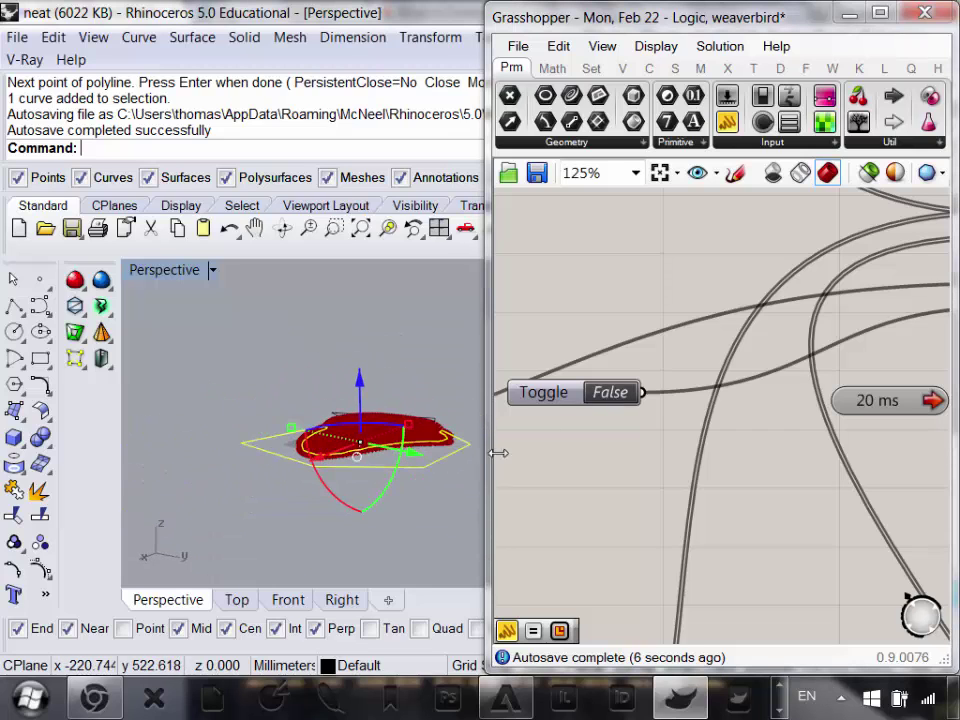
right_drag(588, 488, 816, 446)
right_drag(375, 401, 231, 386)
click(461, 435)
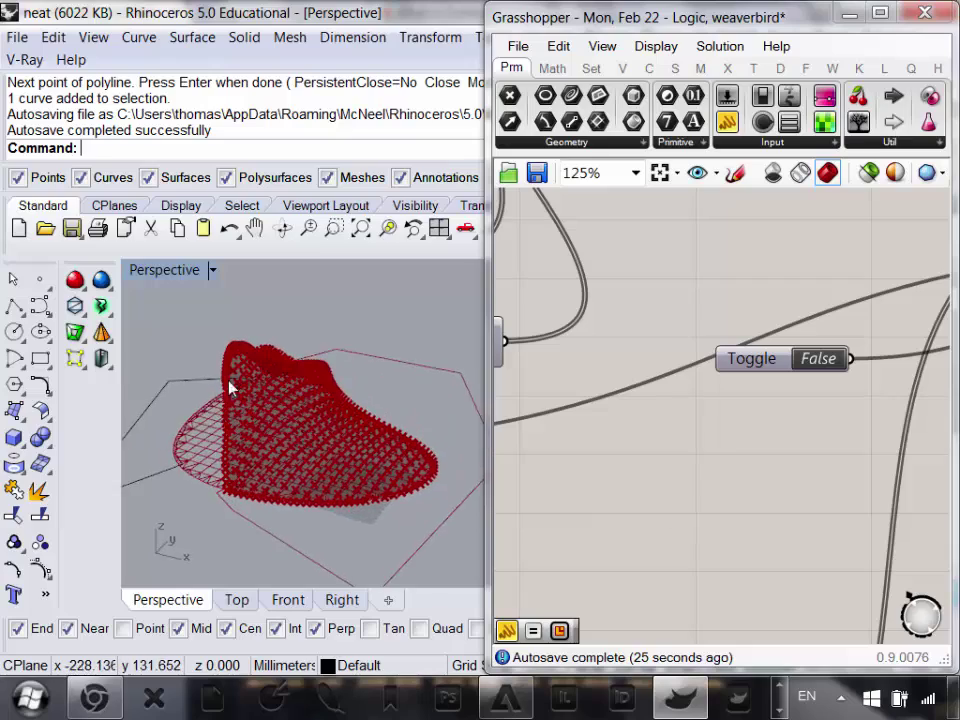
scroll(233, 390, up, 5)
right_drag(310, 430, 427, 445)
scroll(424, 443, down, 2)
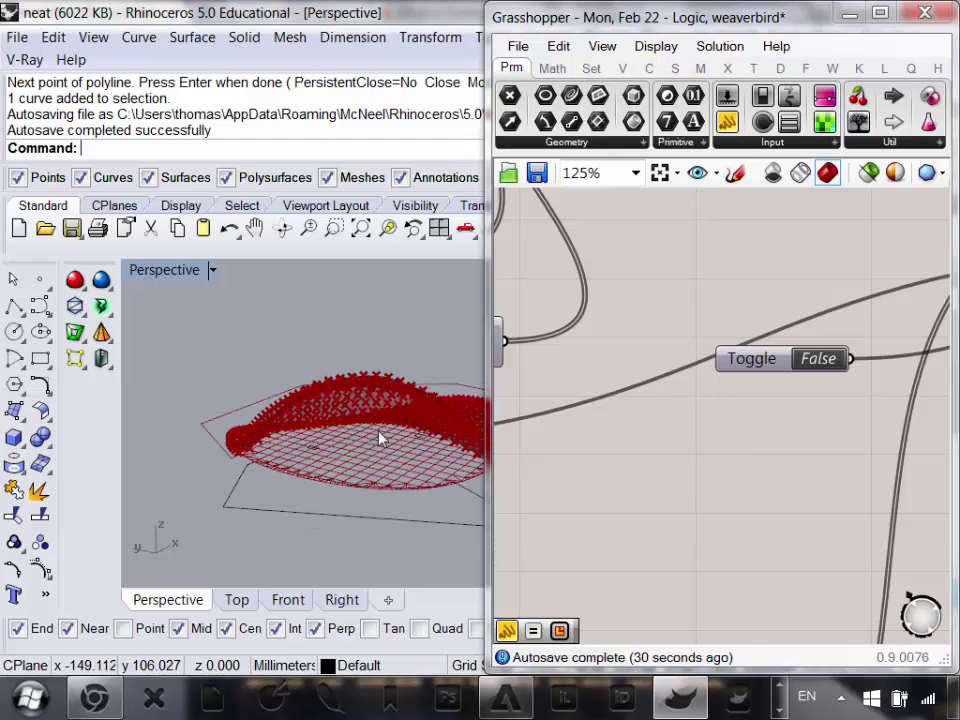
right_drag(372, 520, 364, 364)
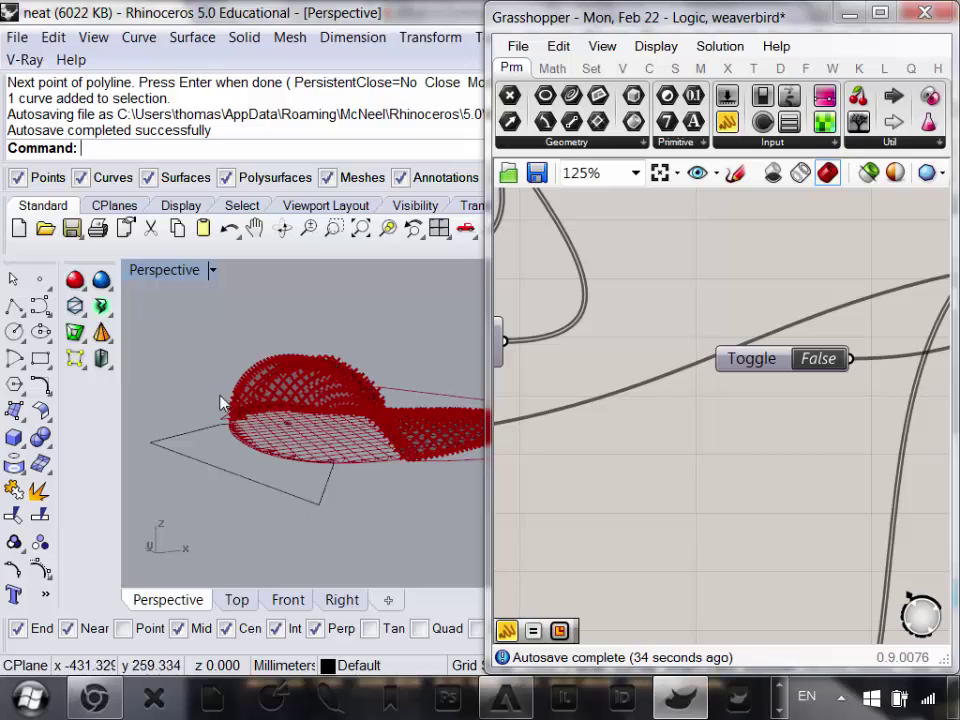
- Set the SimulationReset toggle back to True to reset the Kangaroo simulation
scroll(690, 454, down, 5)
scroll(752, 484, up, 3)
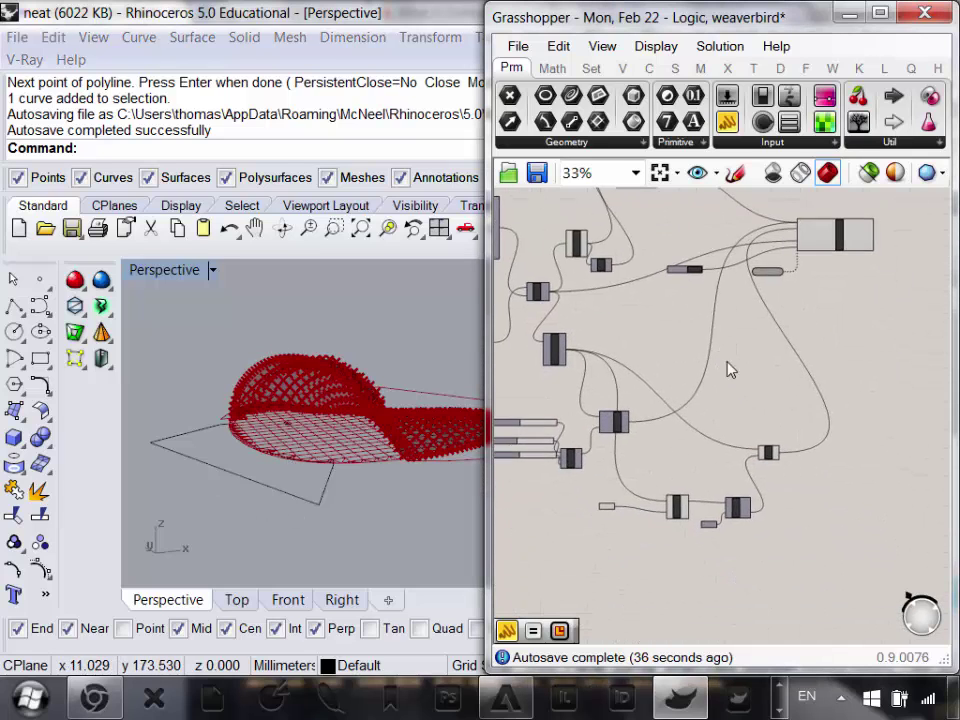
right_drag(688, 392, 668, 604)
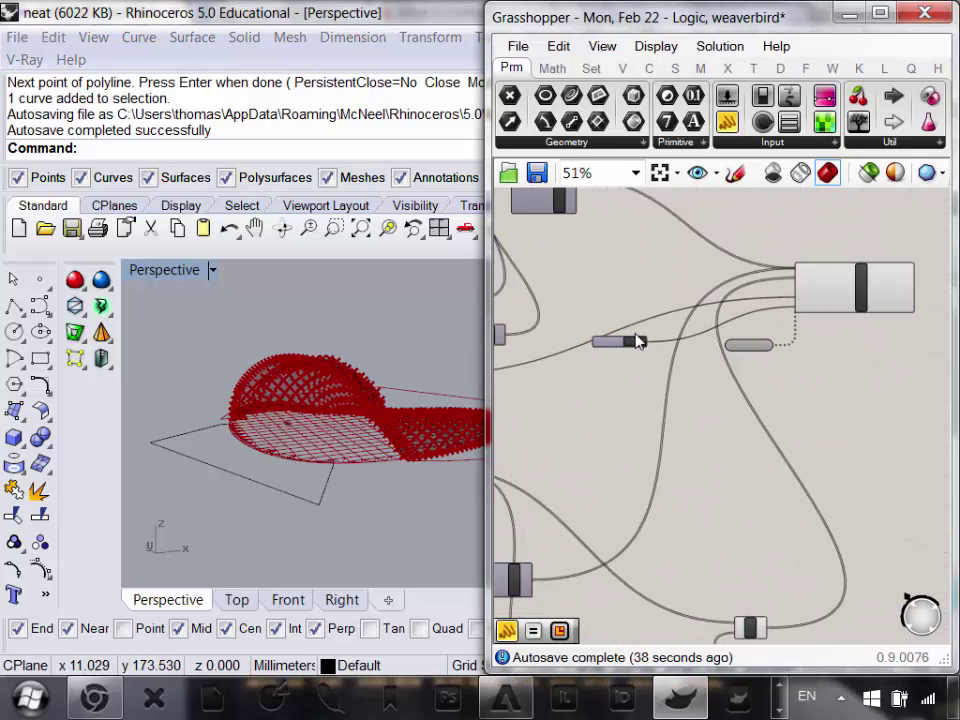
scroll(639, 345, up, 4)
double_click(642, 357)
- Move the Curve, Point In Curve, Number, Larger Than and Cull Pattern components together farther down the canvas
scroll(642, 358, down, 6)
scroll(693, 558, up, 3)
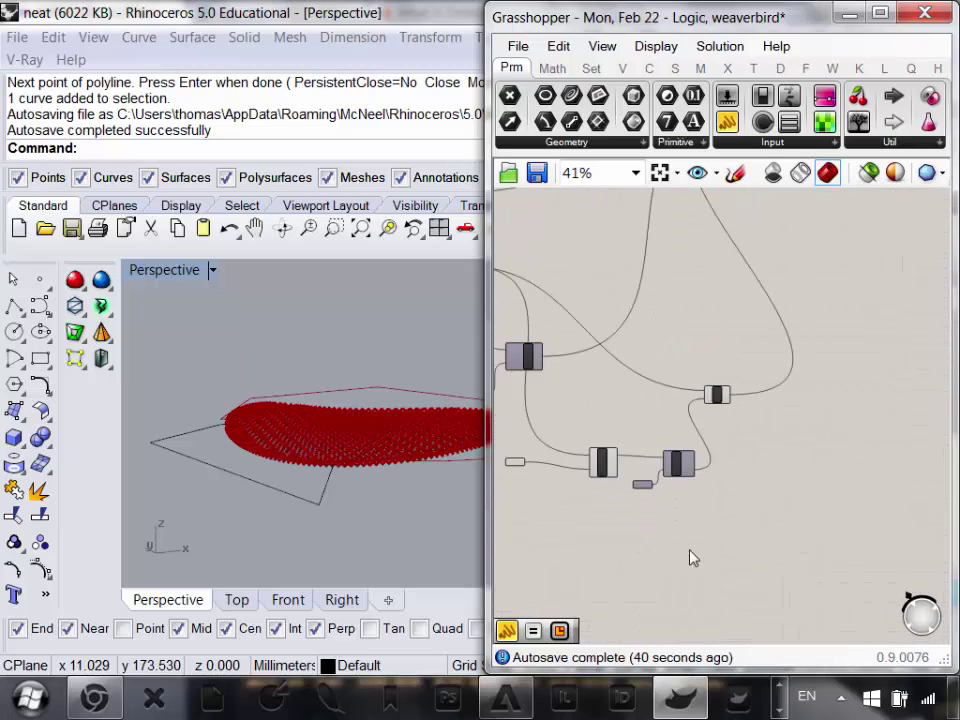
right_drag(636, 519, 694, 537)
drag(851, 572, 552, 400)
drag(779, 413, 775, 545)
click(754, 460)
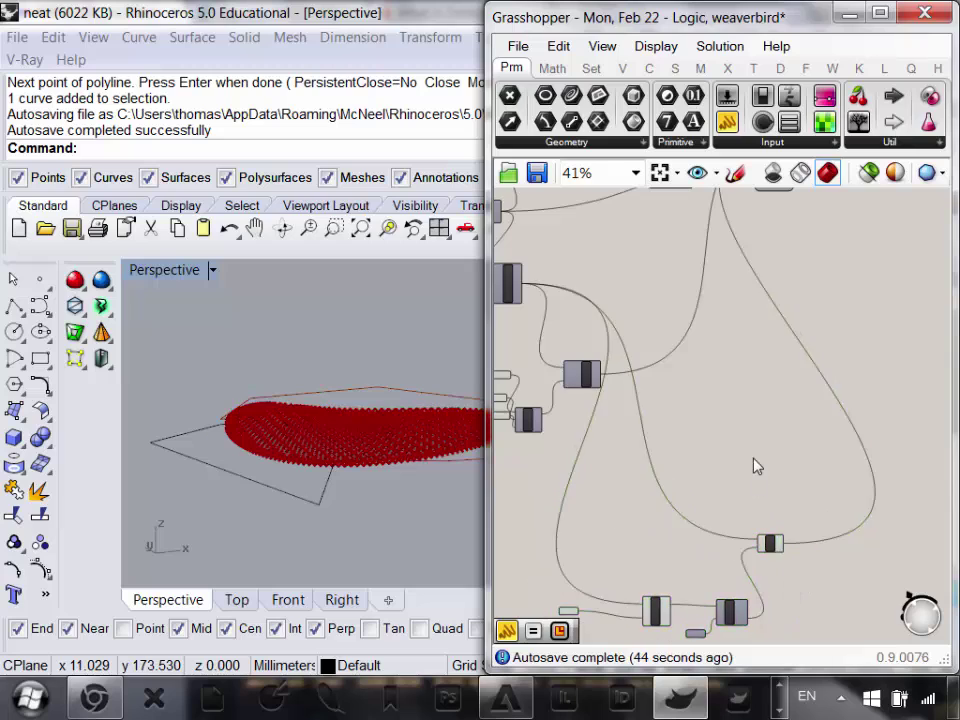
- Place a Point in Curves component just above the existing Point In Curve component
scroll(753, 461, down, 2)
right_drag(743, 519, 685, 458)
scroll(685, 486, up, 5)
right_drag(515, 516, 641, 499)
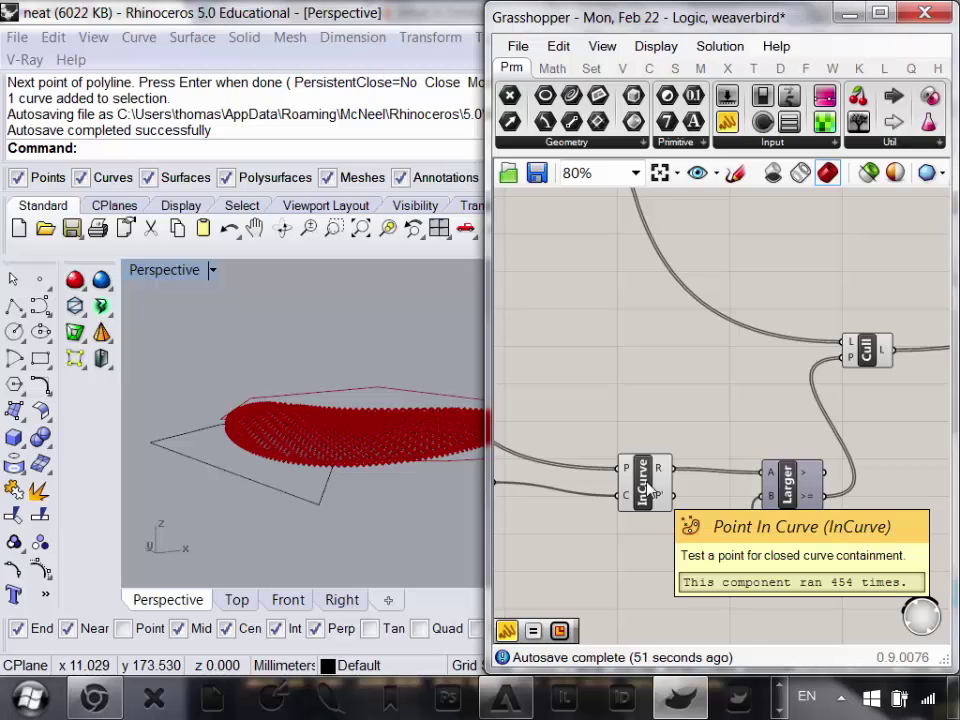
right_drag(648, 490, 722, 506)
scroll(792, 492, down, 2)
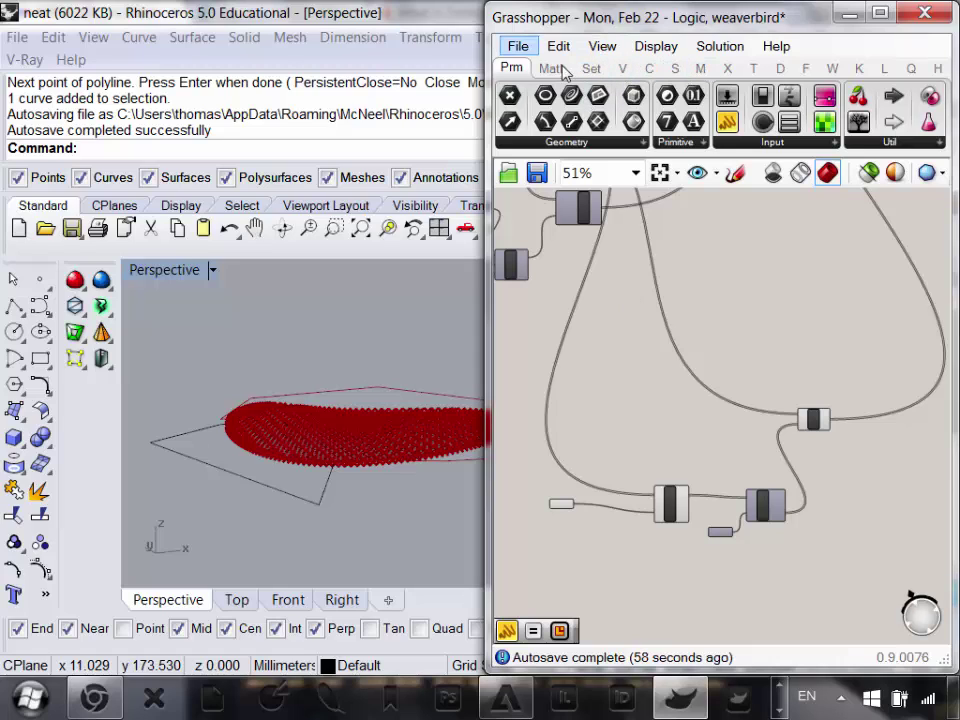
click(653, 72)
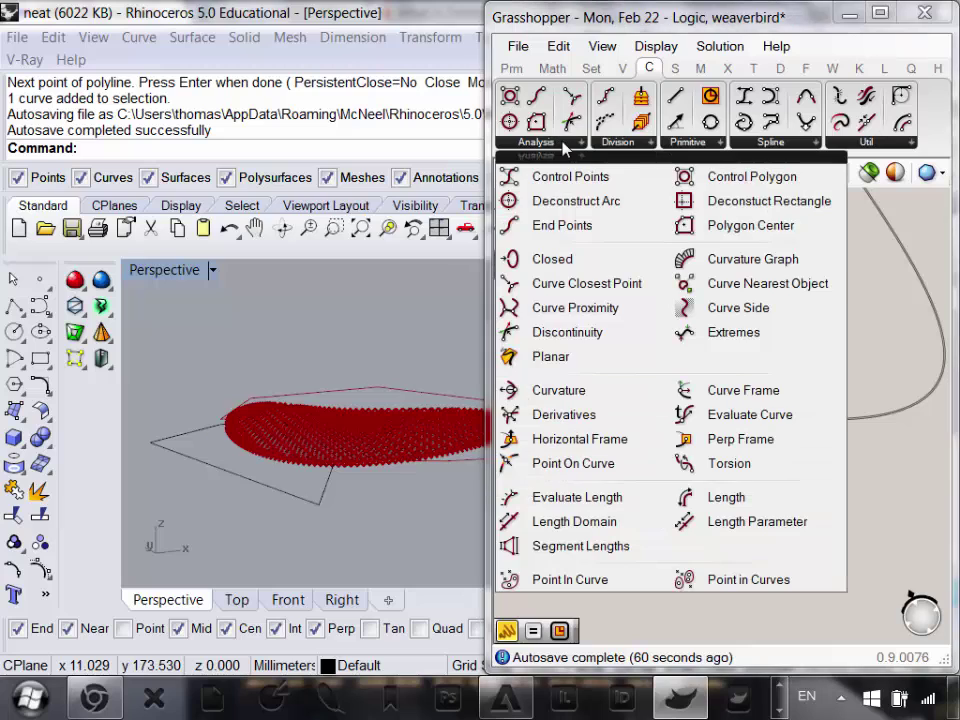
click(565, 146)
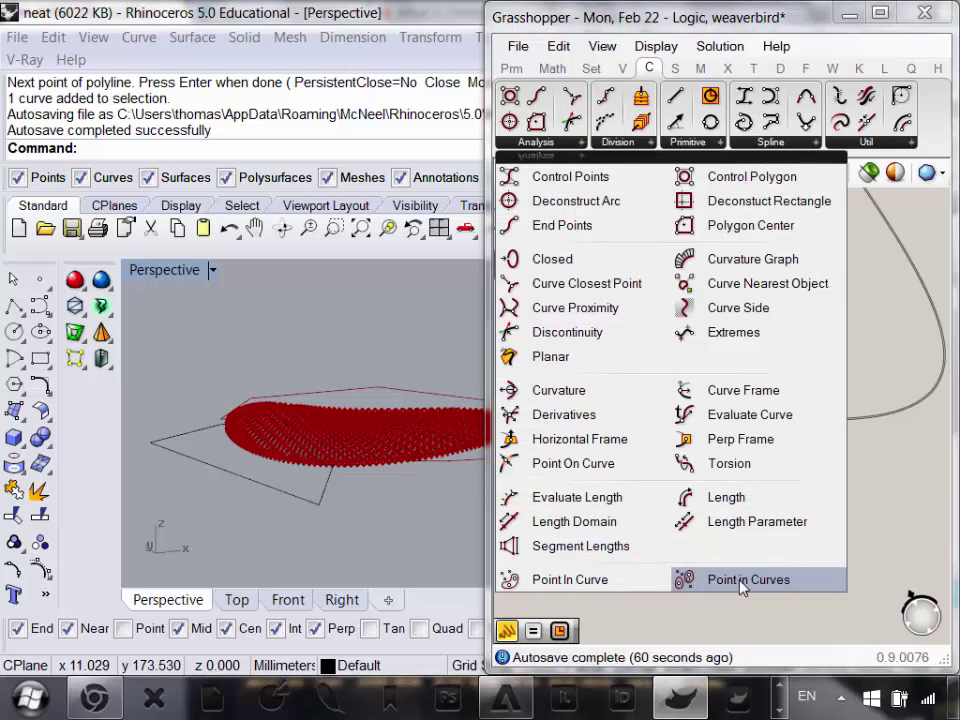
drag(742, 587, 672, 452)
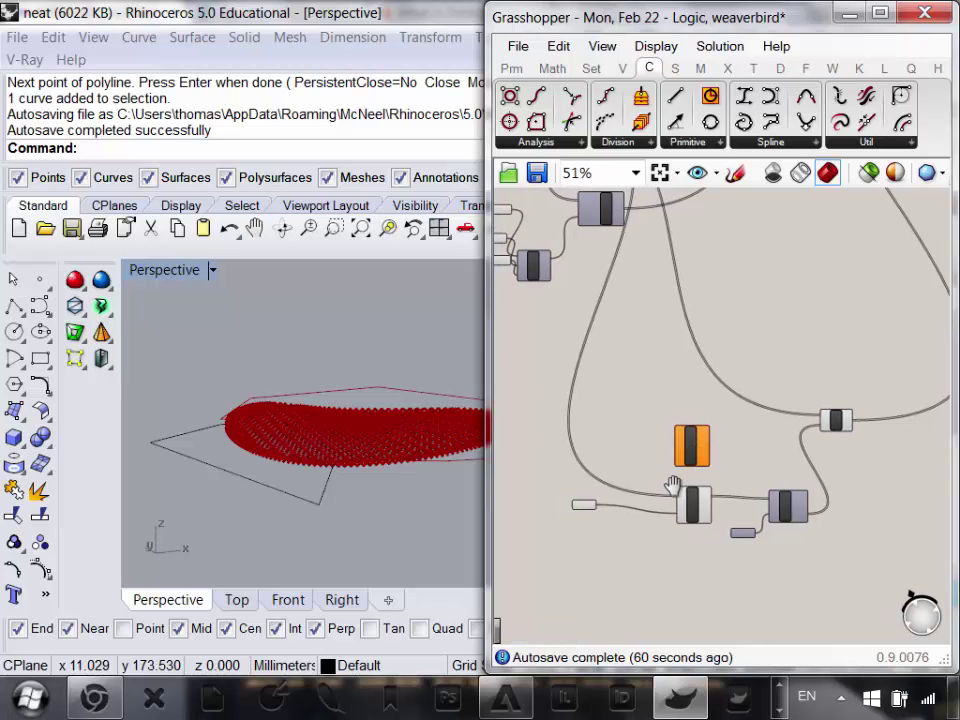
- Delete the Point In Curve, Larger Than, Number and Cull Pattern components, keeping the Point in Curves component
scroll(676, 490, up, 3)
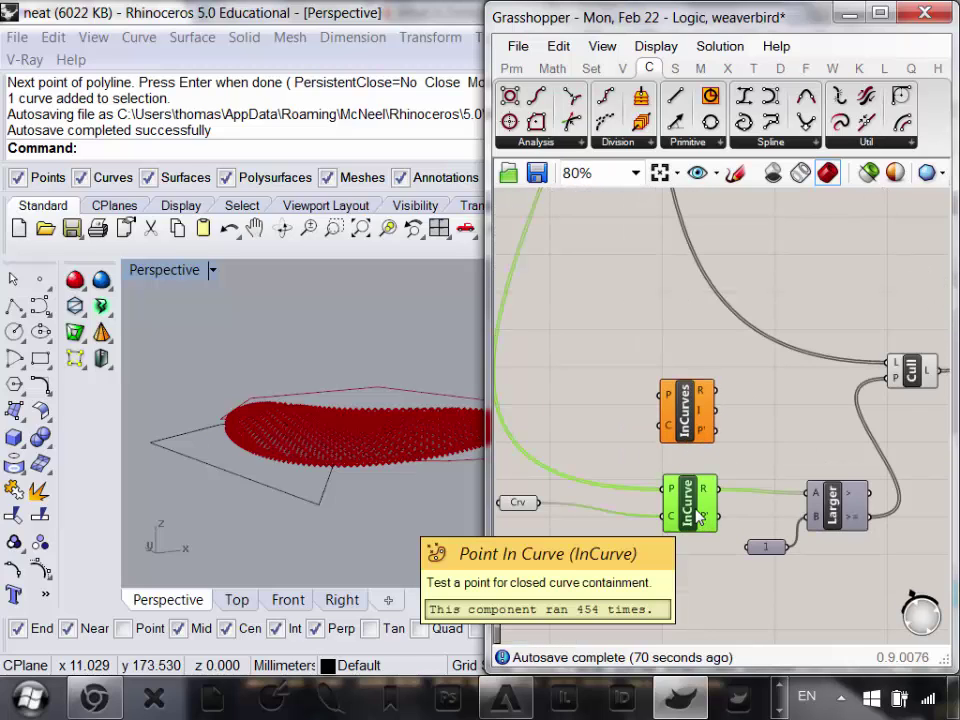
key(Delete)
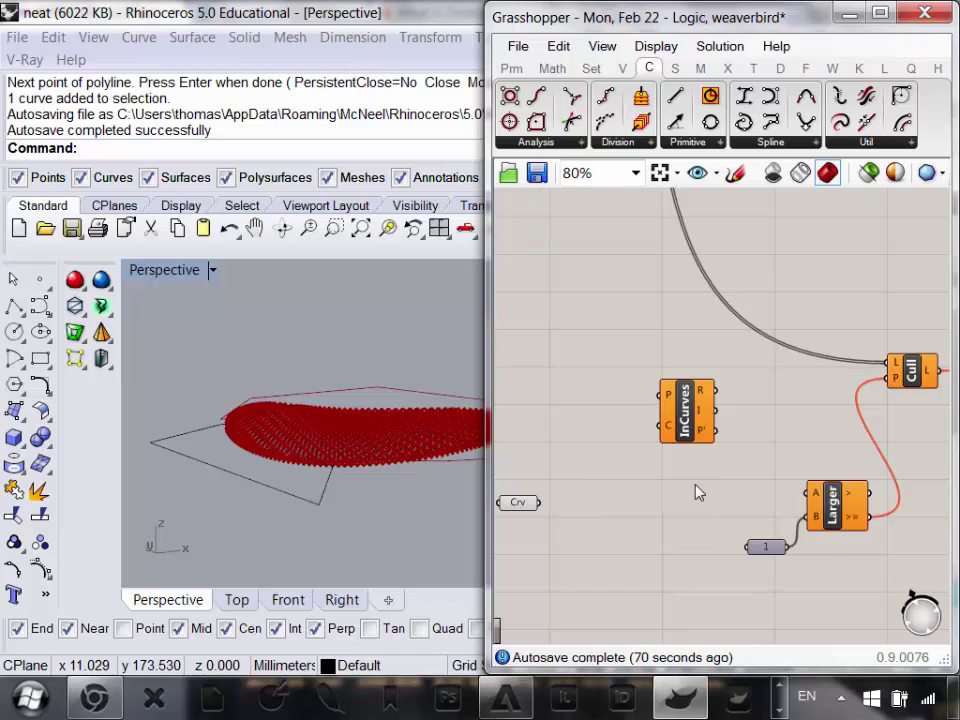
scroll(696, 490, down, 3)
right_drag(810, 480, 755, 487)
drag(861, 591, 671, 405)
drag(795, 430, 850, 445)
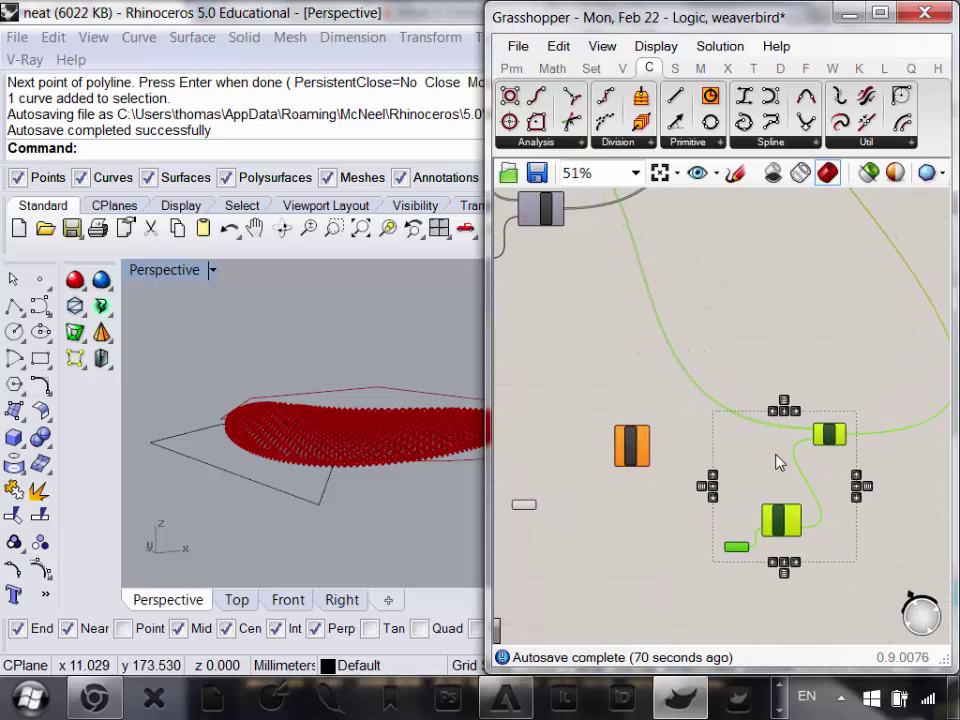
key(Delete)
- Connect the mesh vertices output to the P input of the Point in Curves component
scroll(760, 448, down, 3)
scroll(650, 520, up, 3)
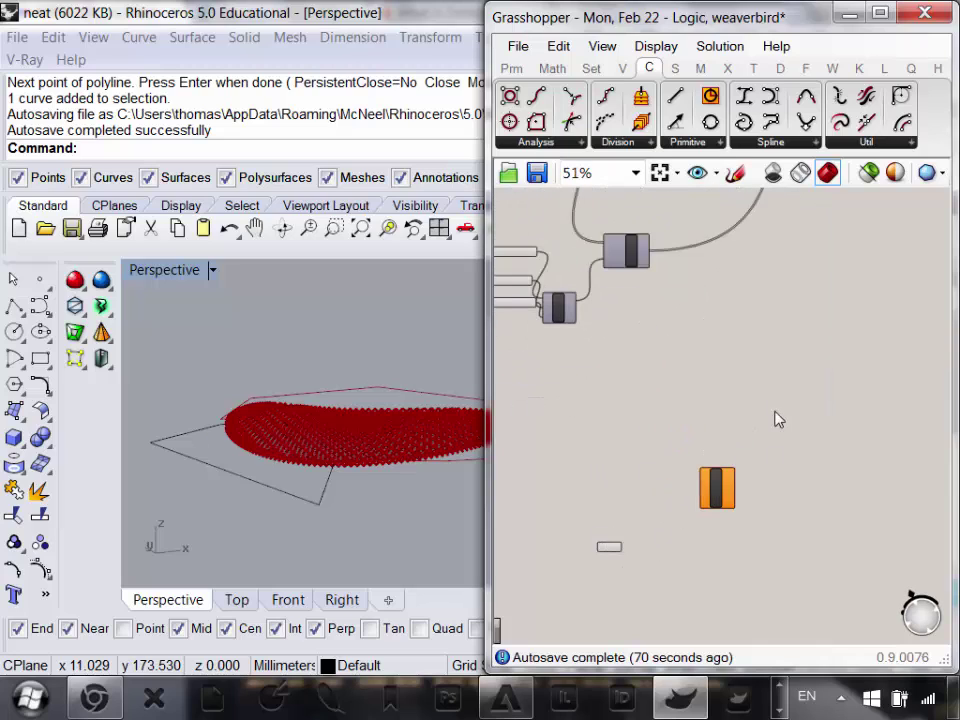
right_drag(802, 321, 806, 386)
scroll(662, 399, down, 1)
scroll(735, 560, up, 3)
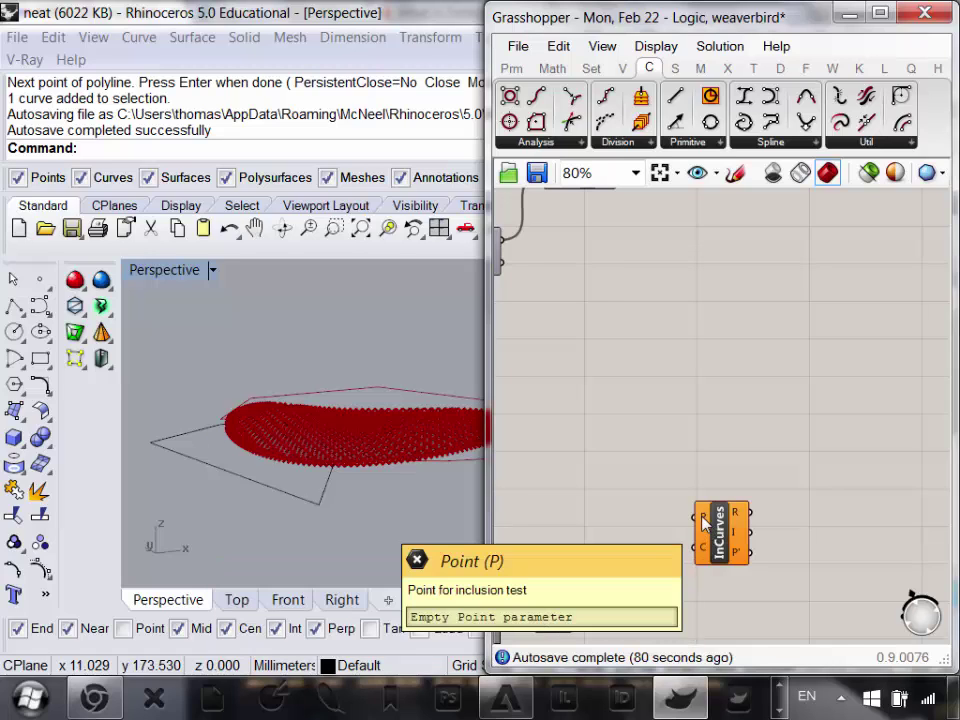
scroll(705, 522, down, 3)
right_drag(660, 476, 699, 538)
scroll(673, 377, up, 2)
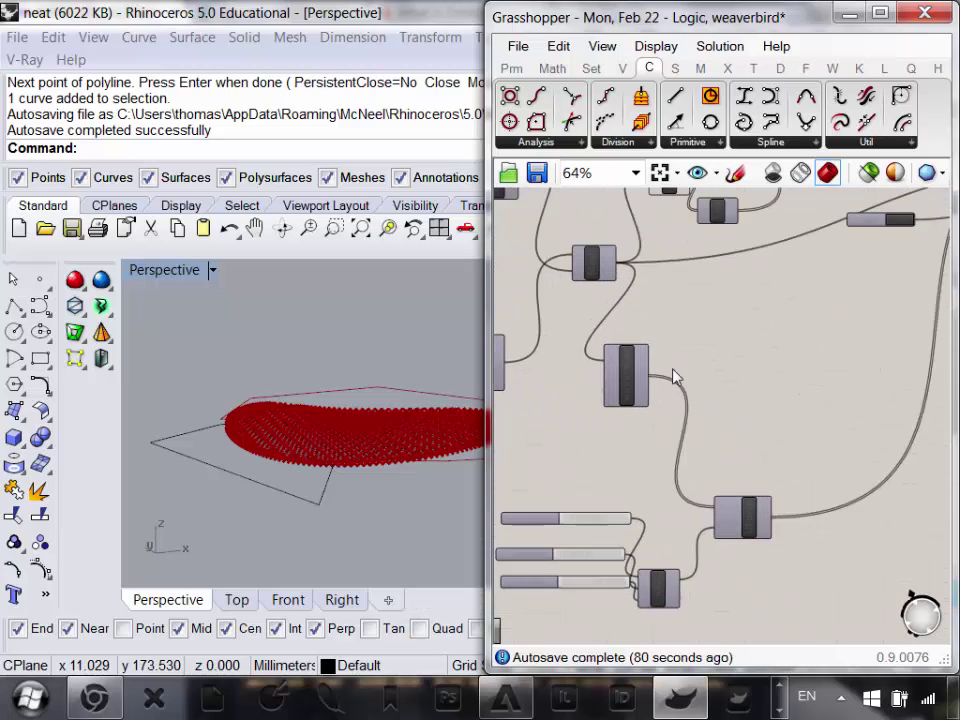
scroll(660, 374, down, 2)
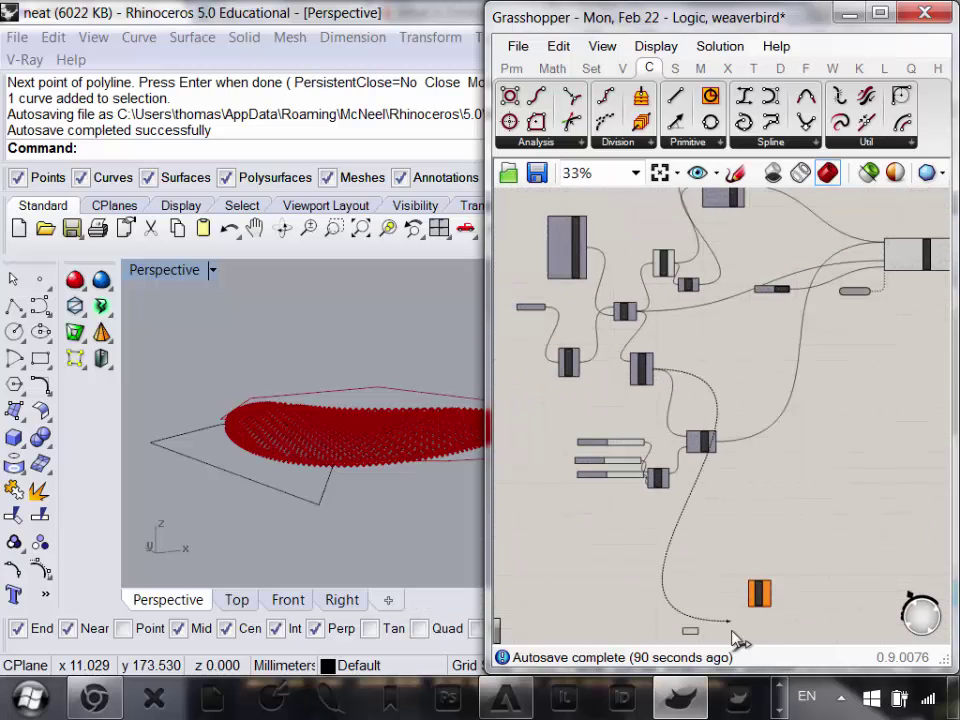
scroll(750, 605, up, 3)
right_drag(712, 608, 724, 505)
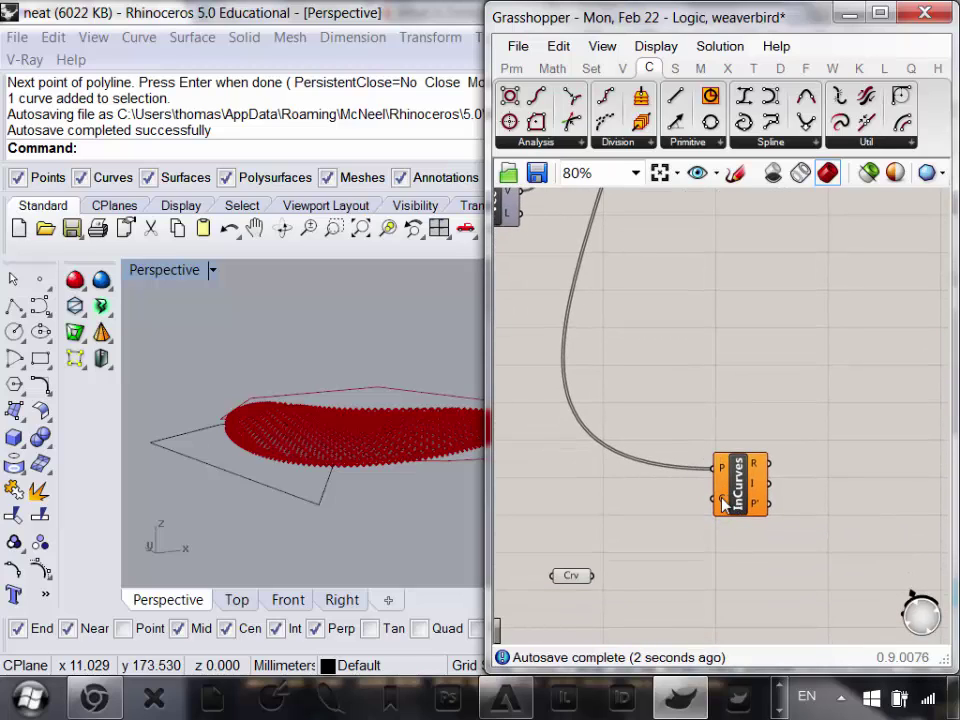
- Replace the old Curve parameter with a new empty Curve parameter beside the Point in Curves component
drag(624, 596, 551, 540)
key(Delete)
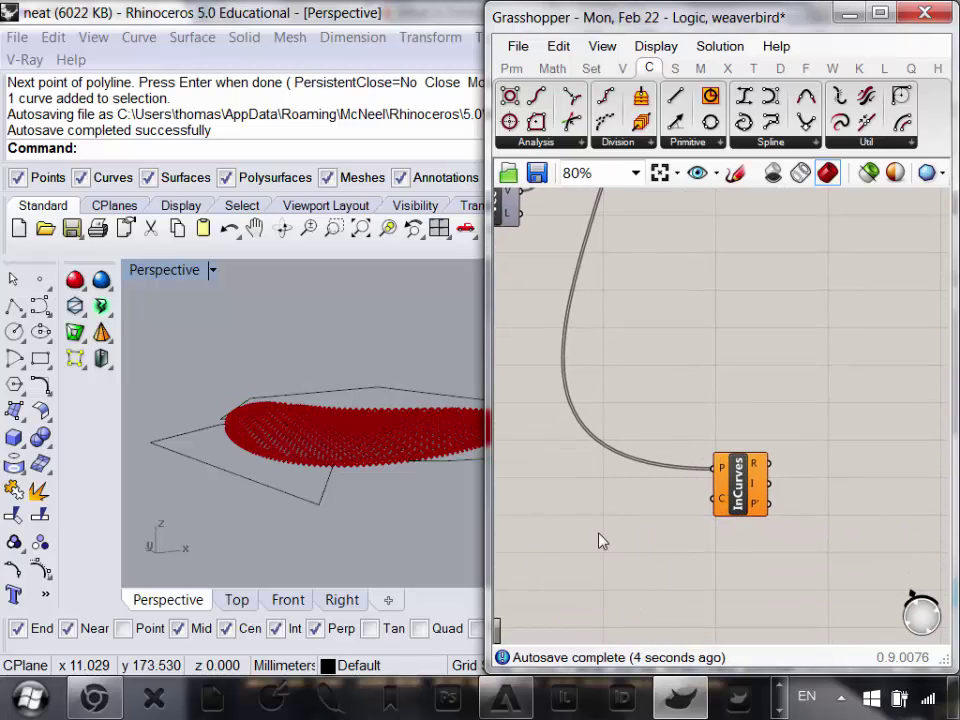
click(510, 69)
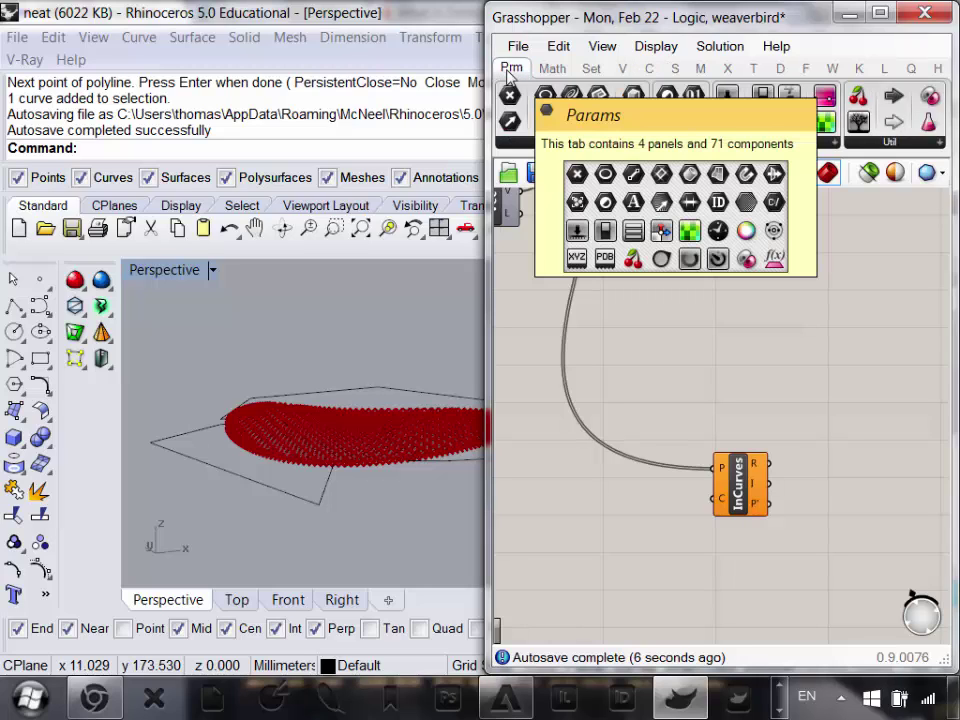
click(572, 142)
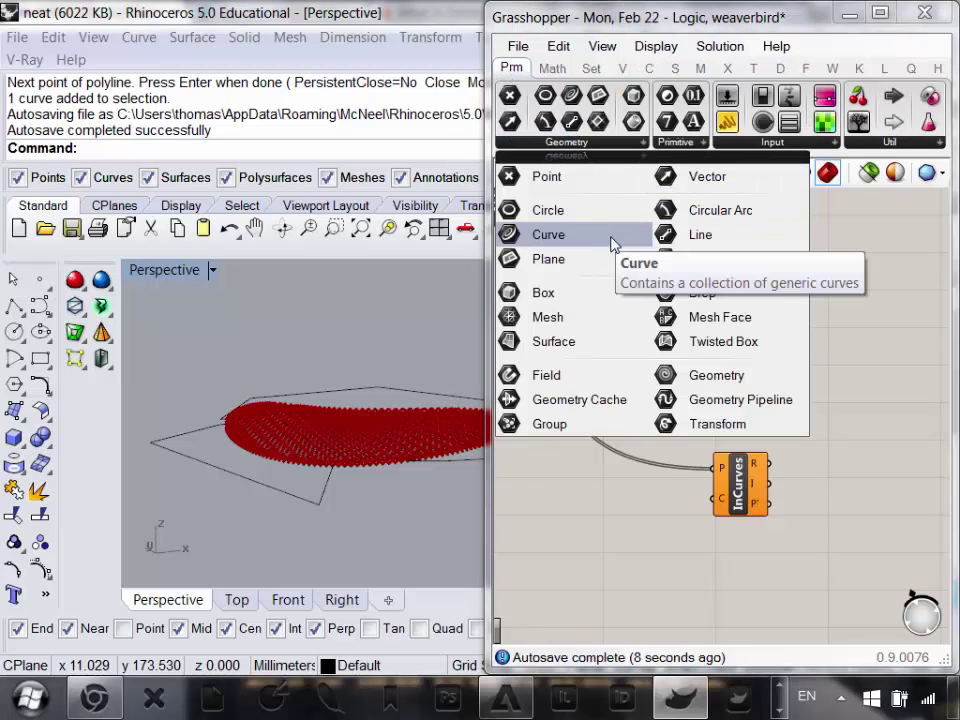
drag(537, 244, 597, 564)
- Select the two large outer polylines and the two small polylines within the mesh in Rhino
right_drag(339, 497, 244, 418)
scroll(242, 411, up, 6)
click(327, 525)
shift+right_drag(381, 525, 190, 536)
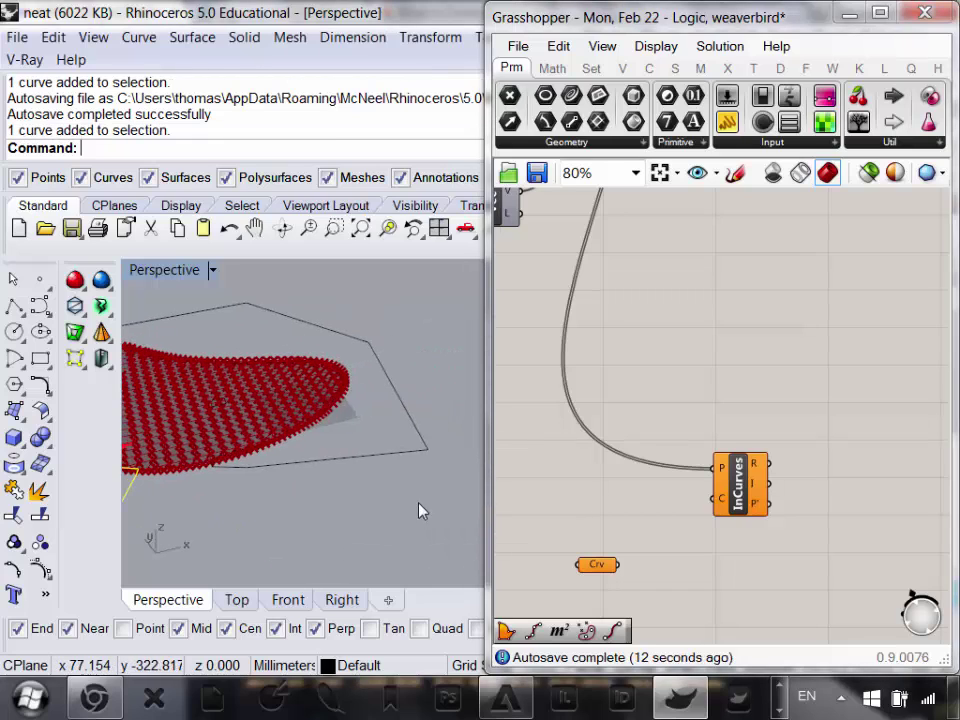
shift+click(336, 457)
shift+right_drag(345, 460, 520, 497)
right_drag(345, 450, 440, 475)
scroll(456, 478, up, 12)
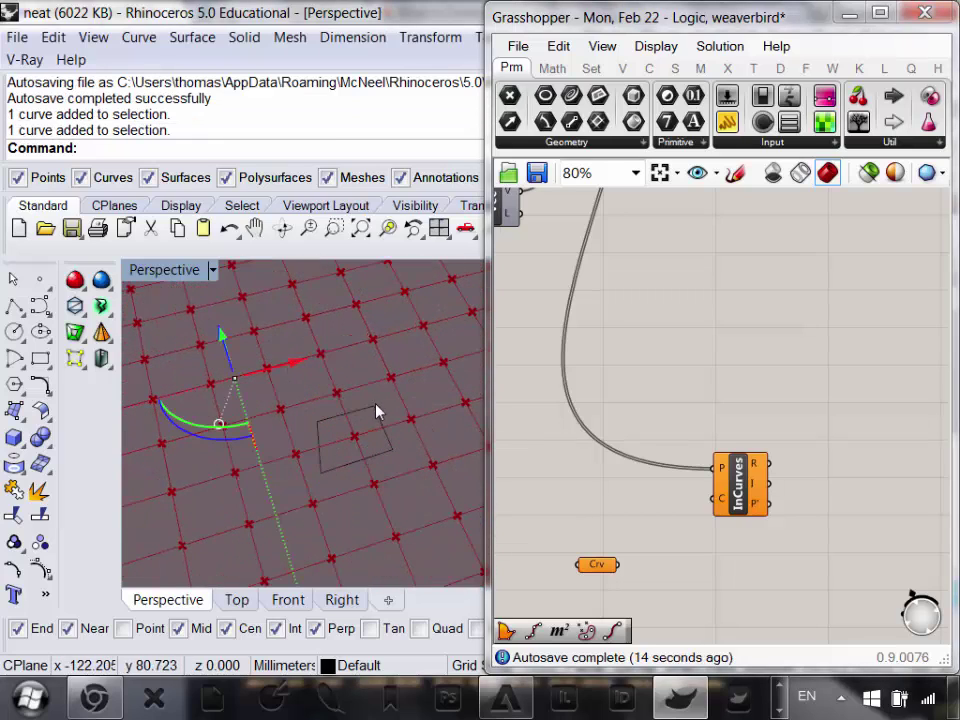
shift+click(379, 408)
scroll(379, 408, down, 10)
shift+right_drag(180, 360, 262, 372)
scroll(279, 420, up, 13)
click(280, 381)
scroll(276, 379, down, 5)
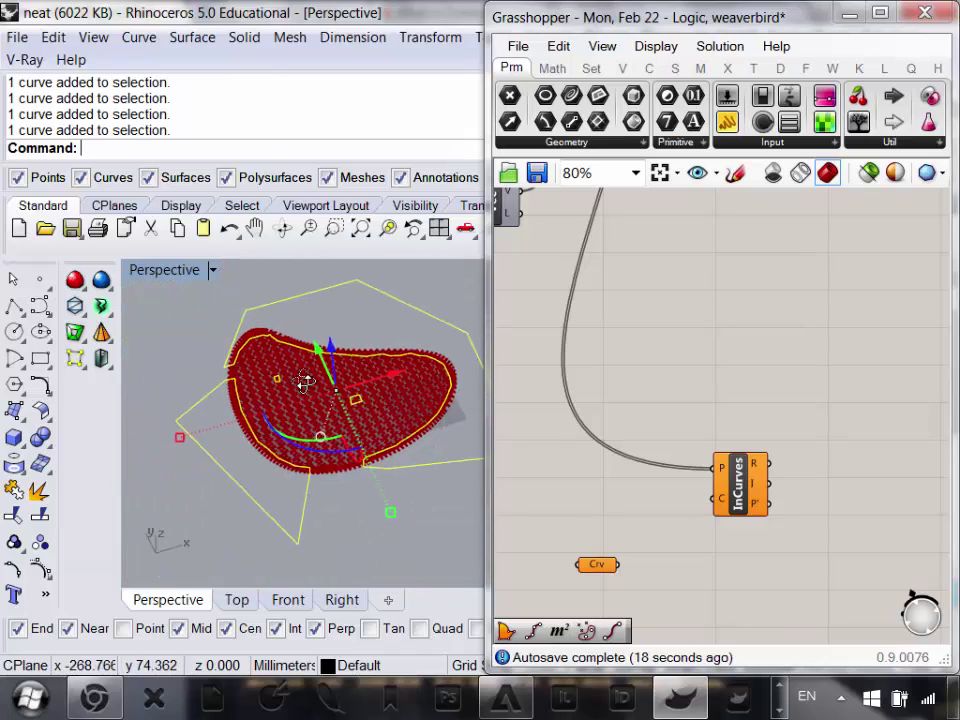
- Assign the four selected Rhino polylines to the new Curve parameter as multiple curves
right_drag(582, 537, 597, 497)
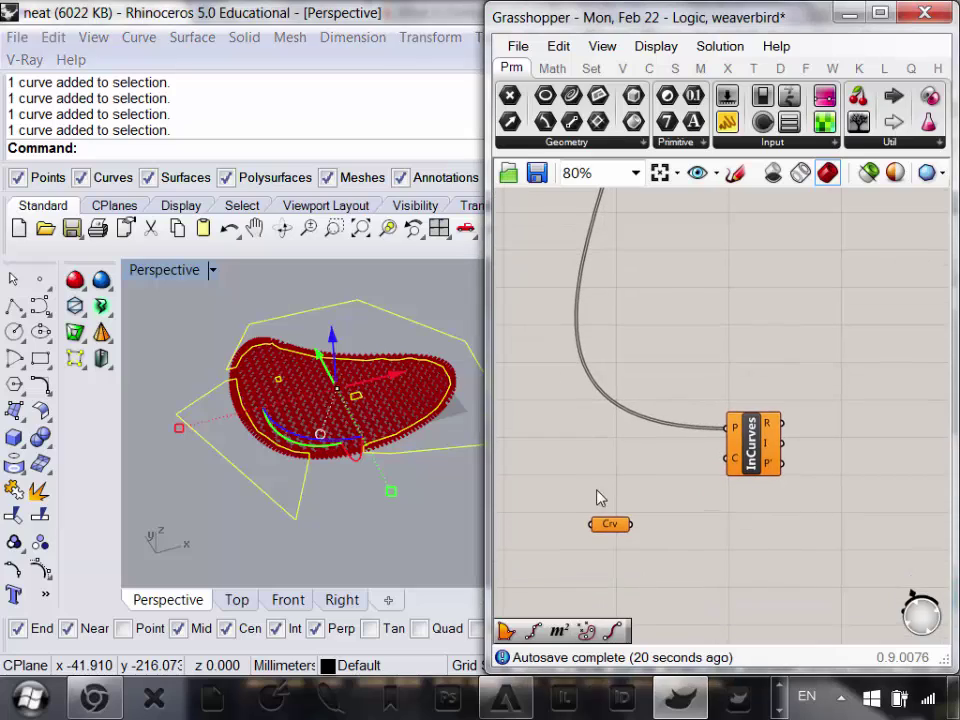
right_click(615, 528)
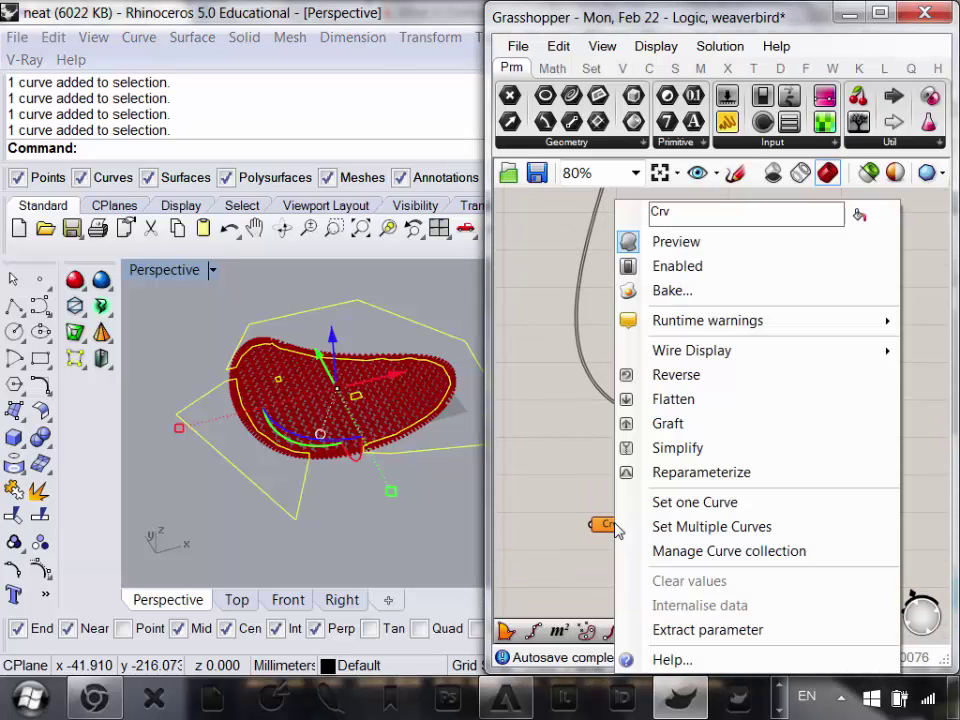
click(707, 527)
click(360, 510)
right_drag(360, 510, 311, 525)
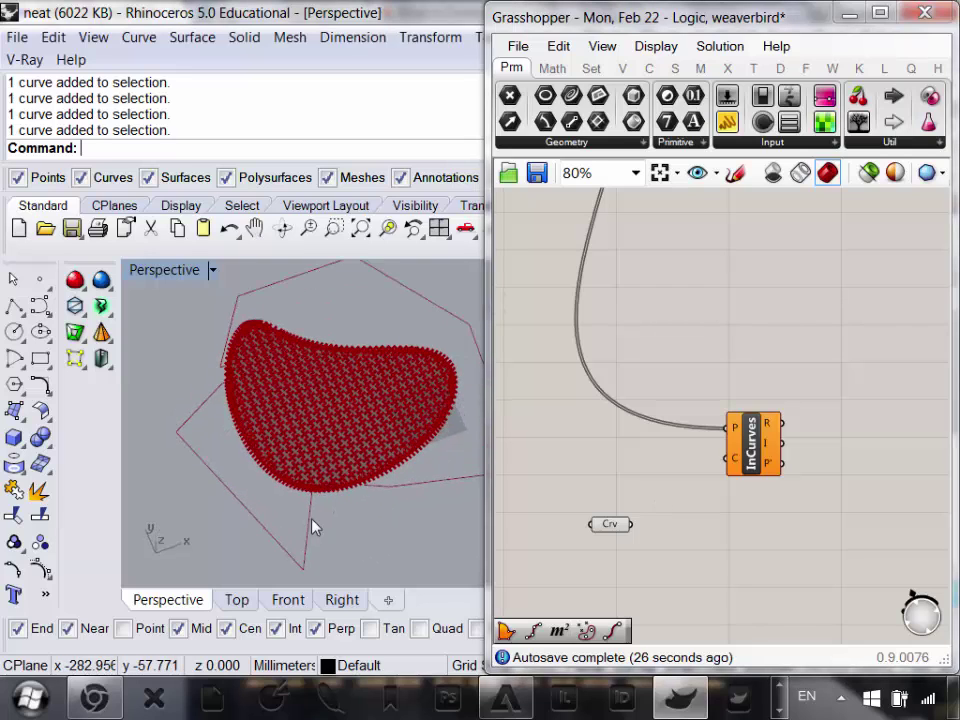
scroll(373, 476, up, 7)
right_drag(373, 476, 345, 457)
scroll(370, 448, down, 8)
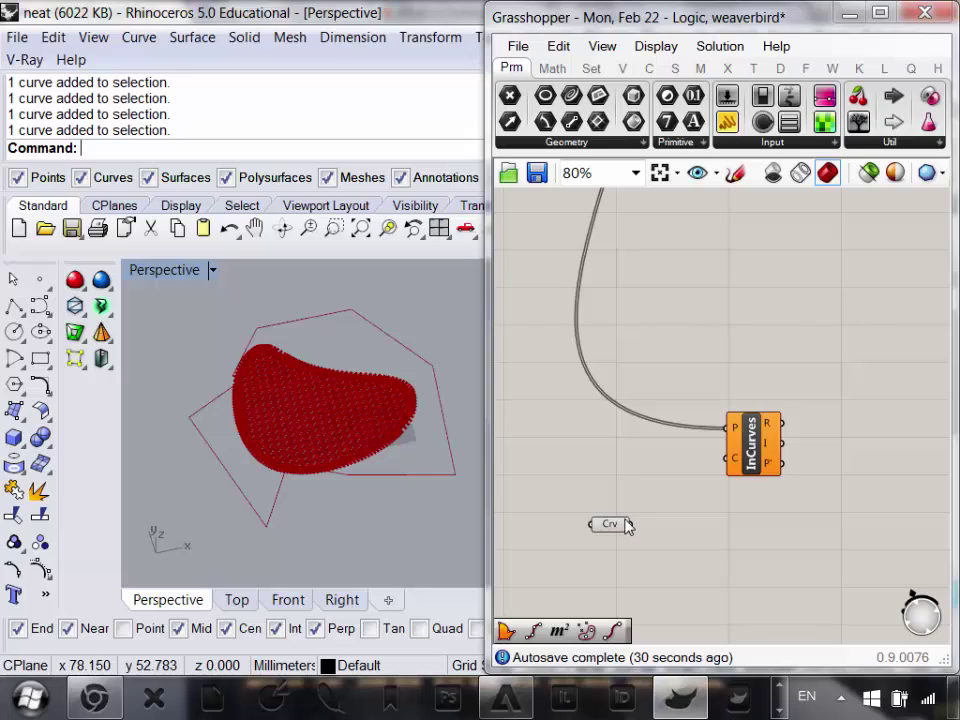
- Connect the Curve parameter to the C input of the Point in Curves component and arrange the two closer together
mouse_move(737, 461)
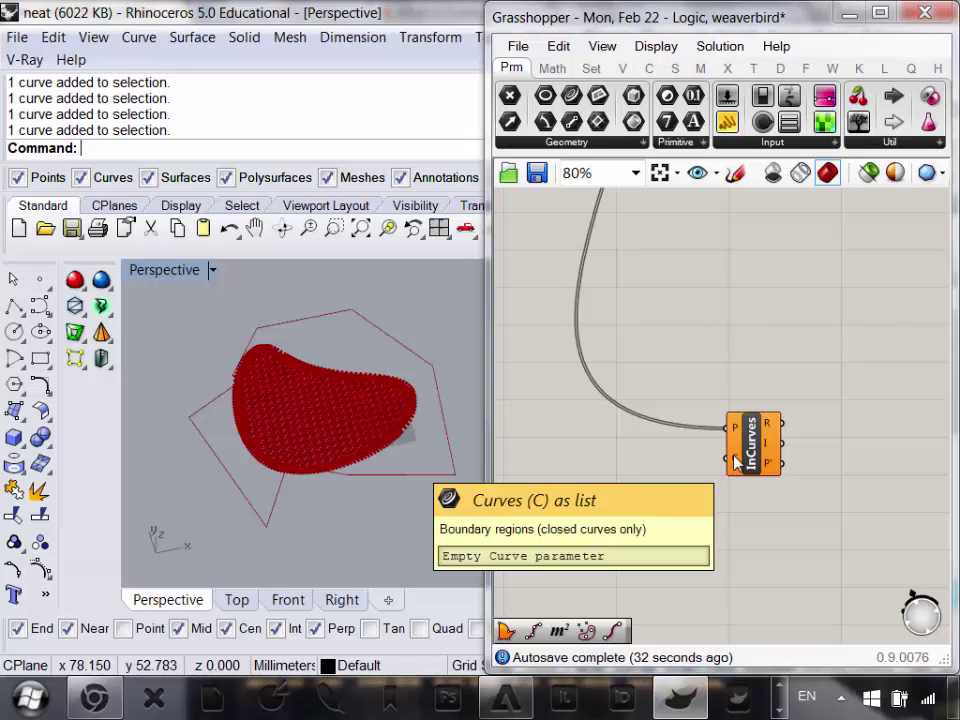
drag(633, 523, 661, 475)
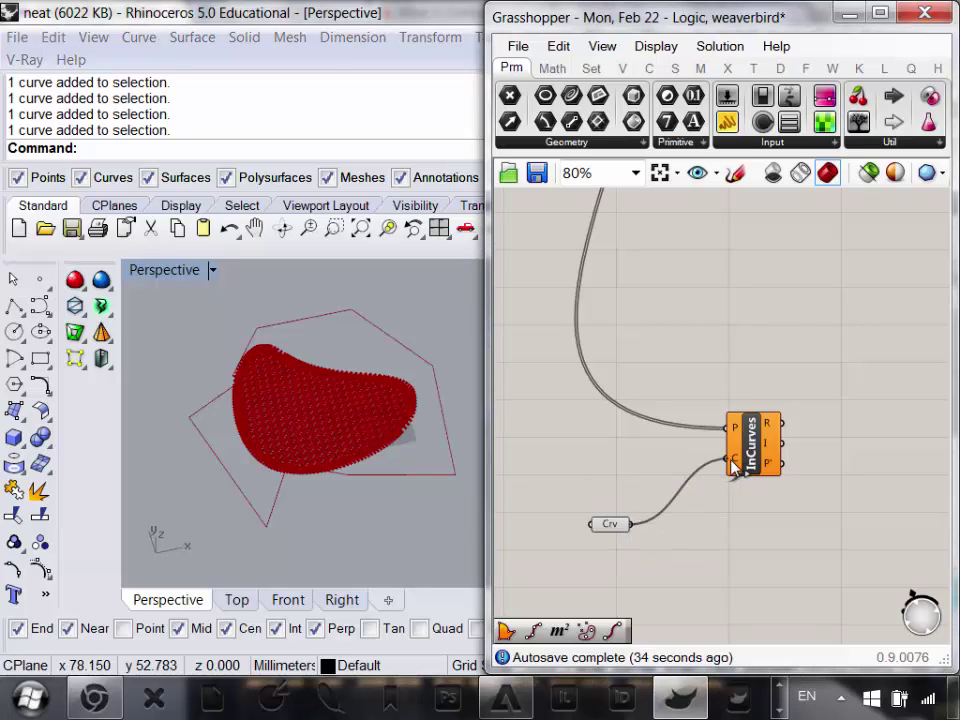
drag(735, 466, 744, 395)
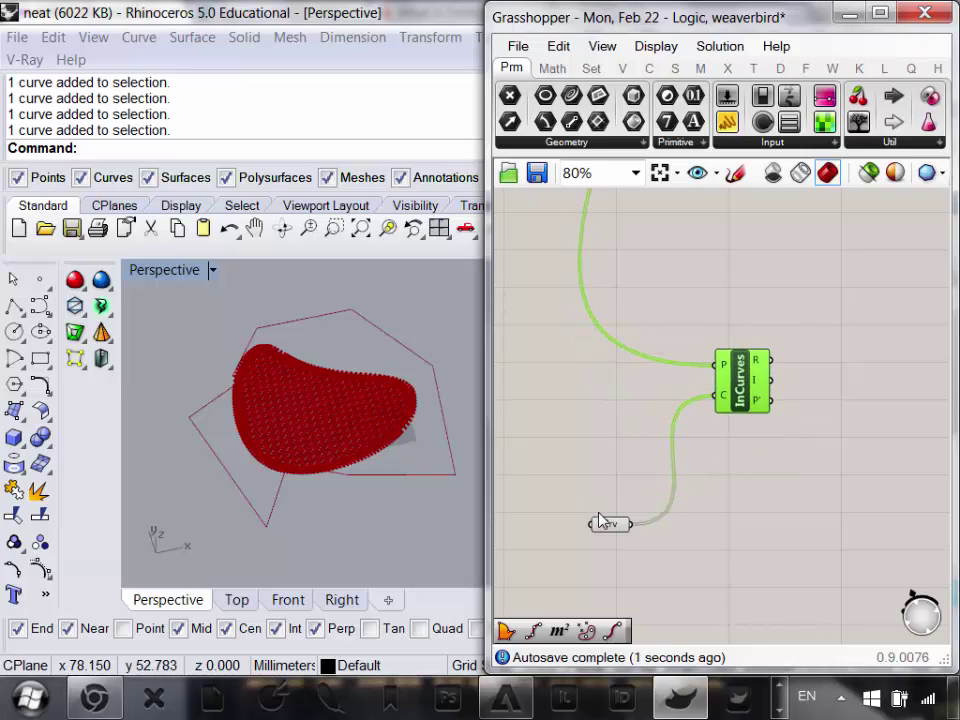
drag(602, 521, 680, 458)
scroll(767, 499, up, 2)
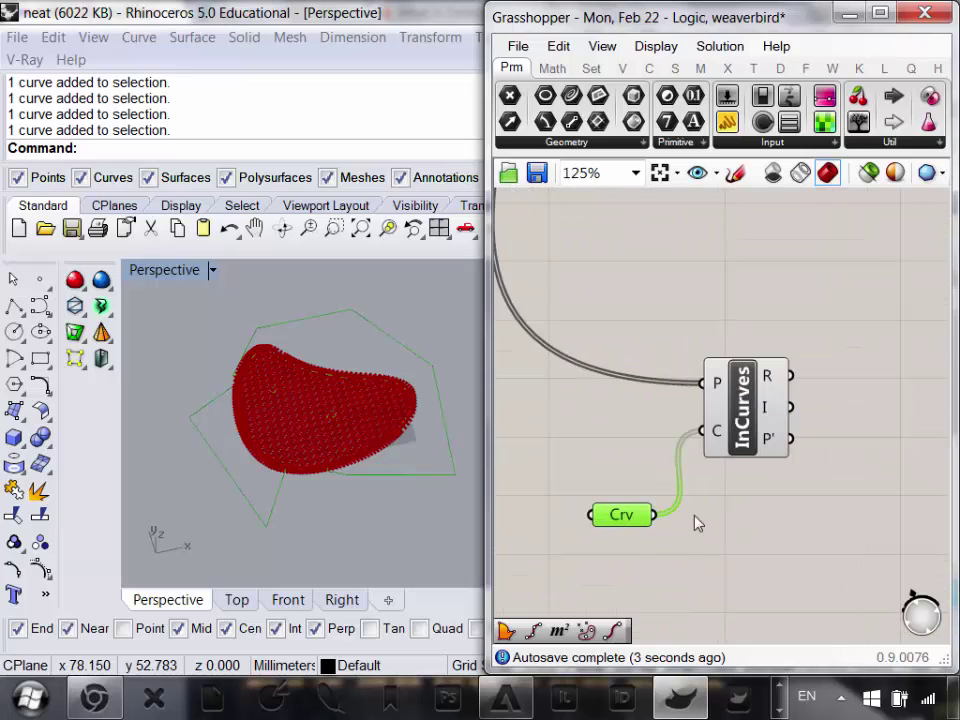
click(647, 553)
scroll(597, 525, up, 3)
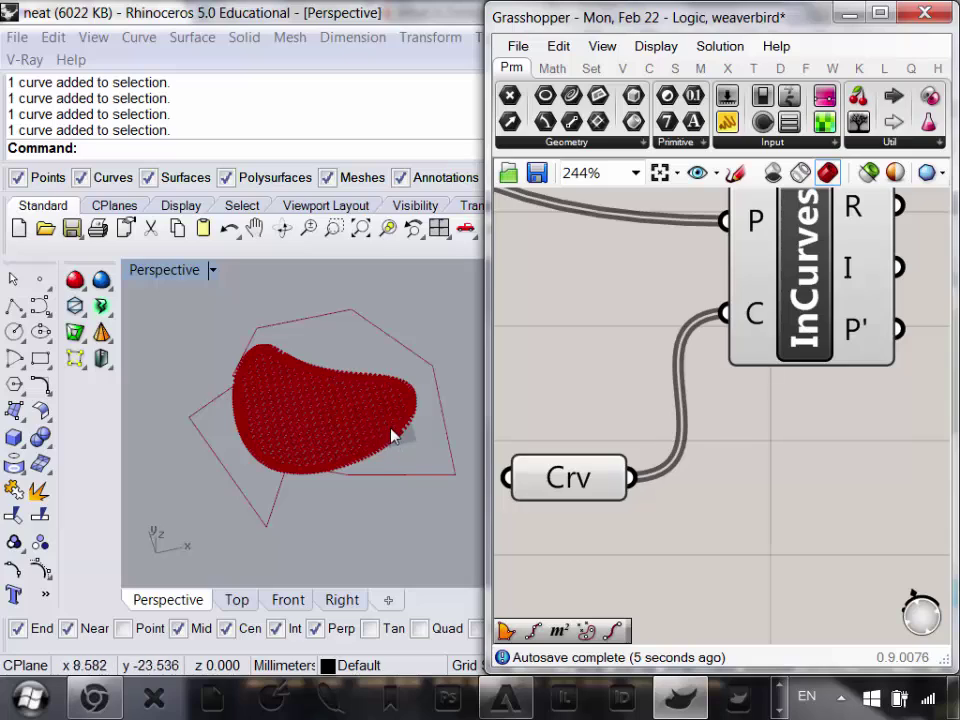
- Rename the Curve parameter as "anchor curves"
right_click(552, 495)
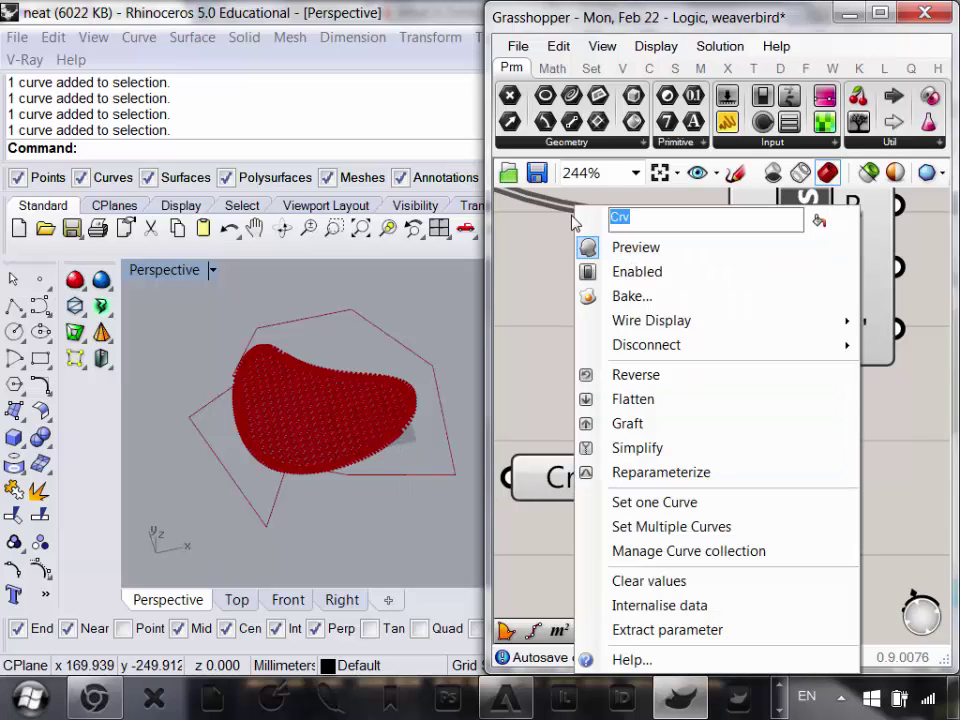
text(anchor c)
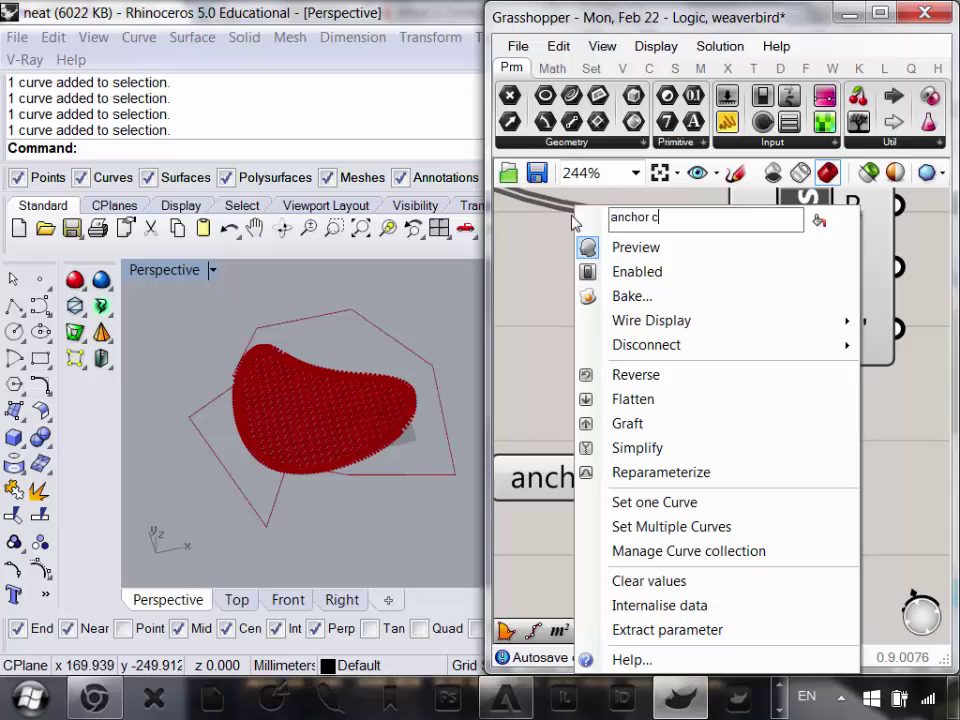
text(urves)
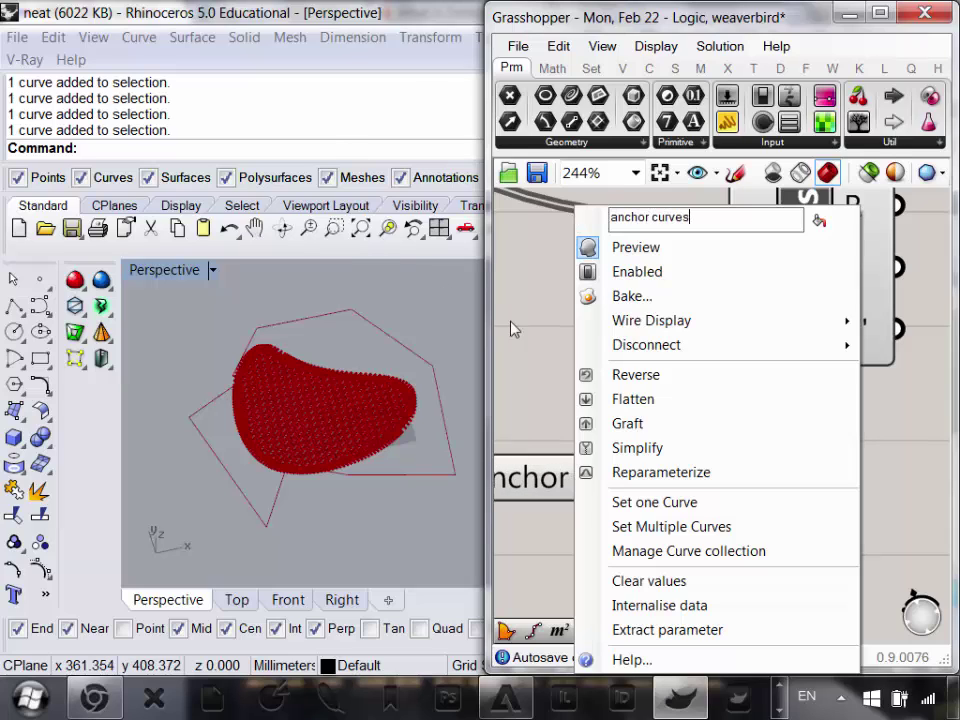
key(Return)
scroll(735, 435, down, 5)
- Move the anchor curves parameter farther away from the Point in Curves component
scroll(622, 405, up, 3)
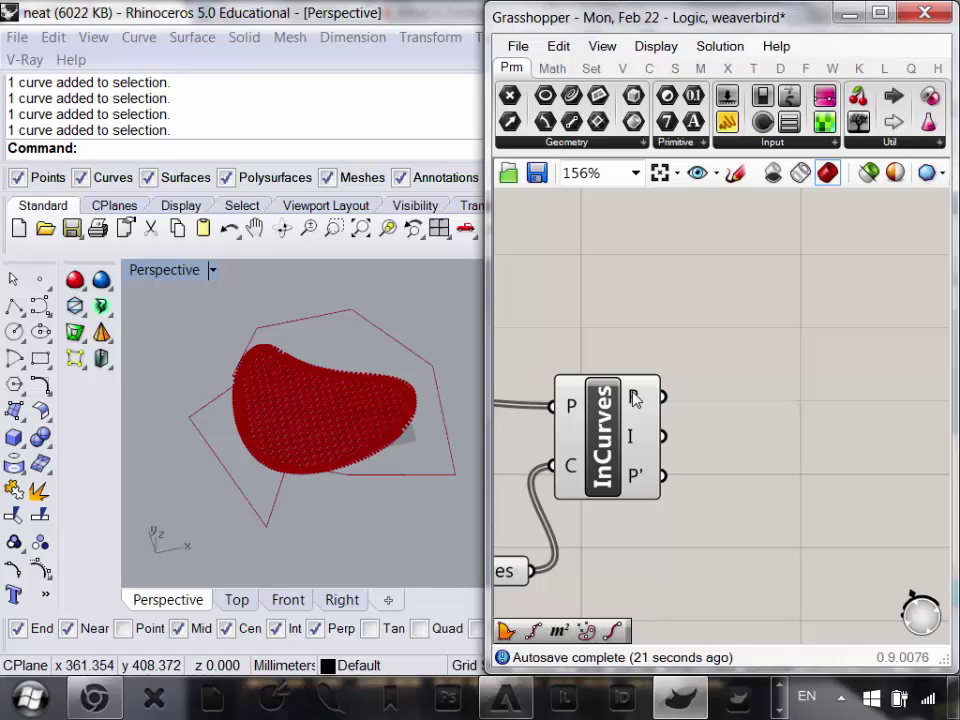
mouse_move(636, 401)
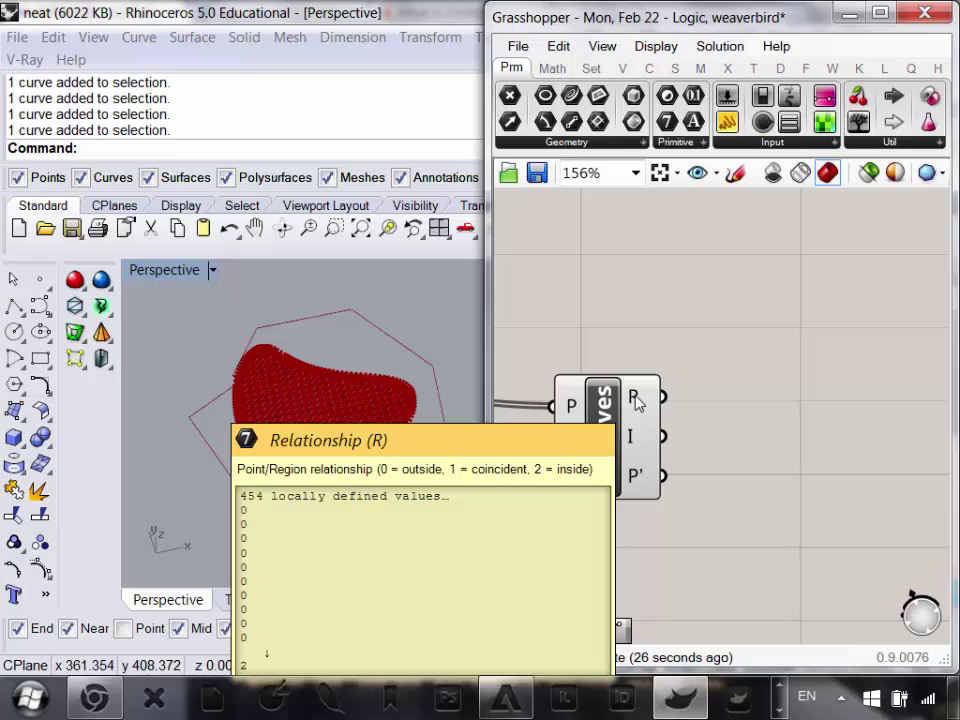
scroll(636, 402, down, 5)
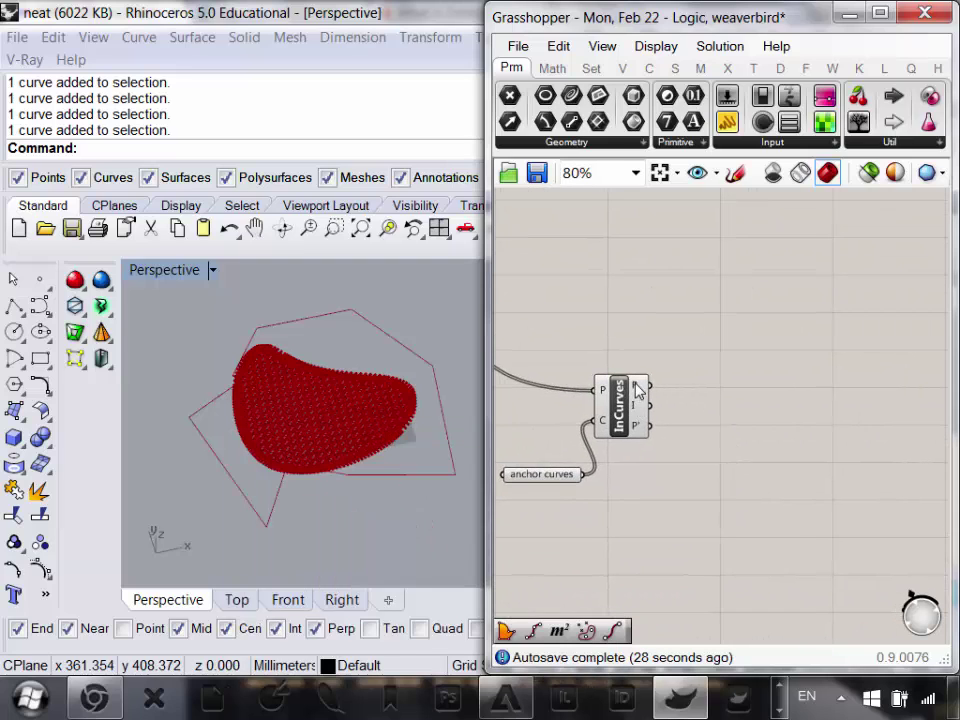
mouse_move(638, 390)
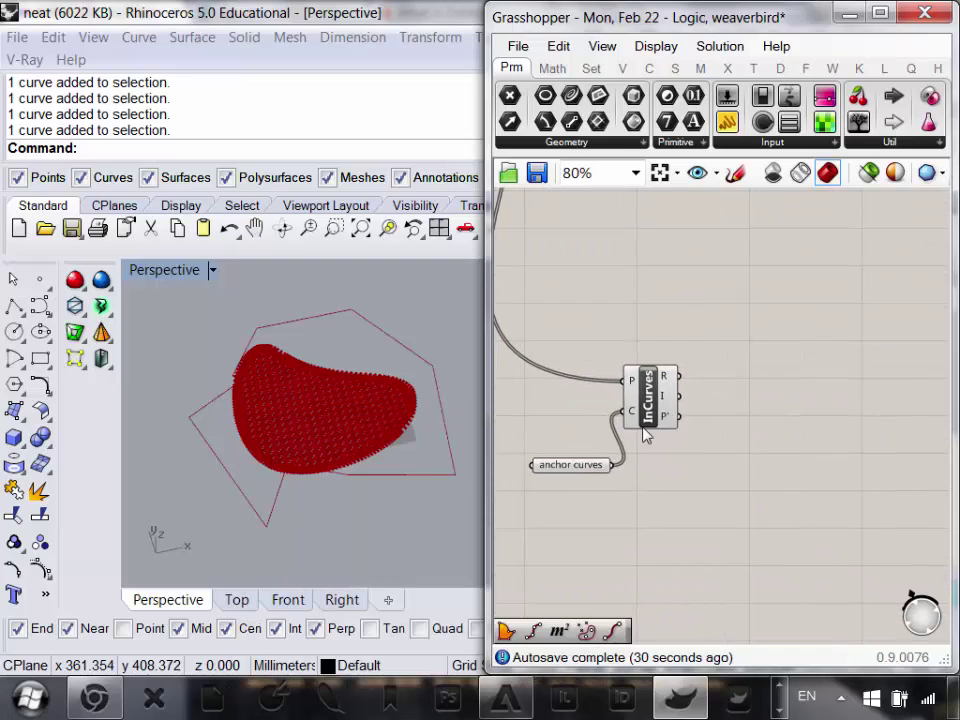
scroll(632, 410, up, 2)
mouse_move(630, 418)
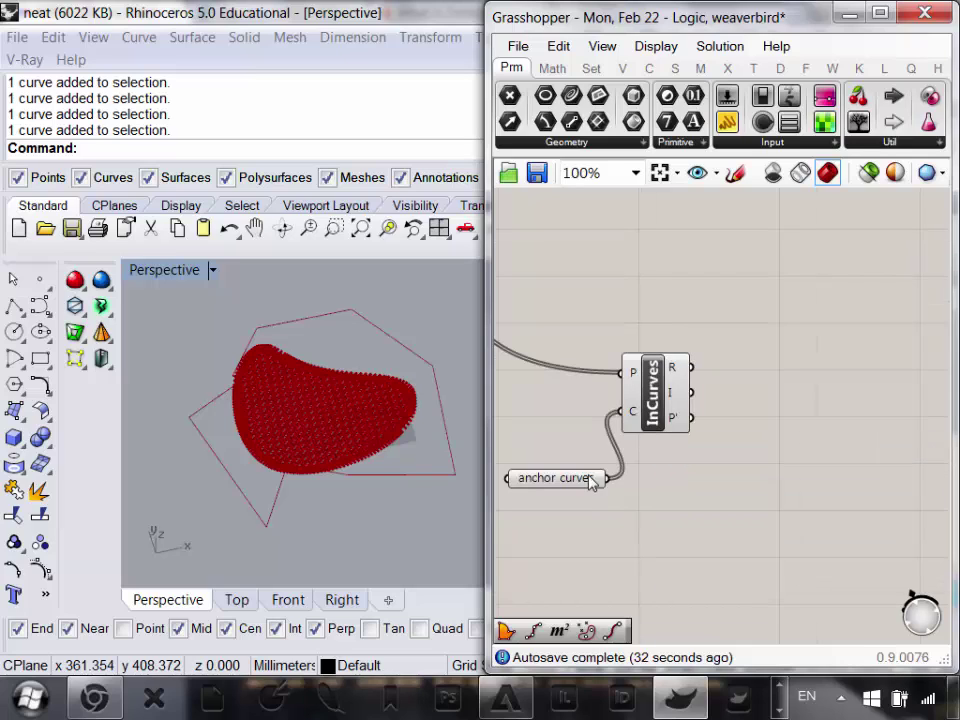
drag(591, 477, 540, 470)
- Examine the Relationship (R) output values of the Point in Curves component against the mesh vertices in Rhino
mouse_move(676, 372)
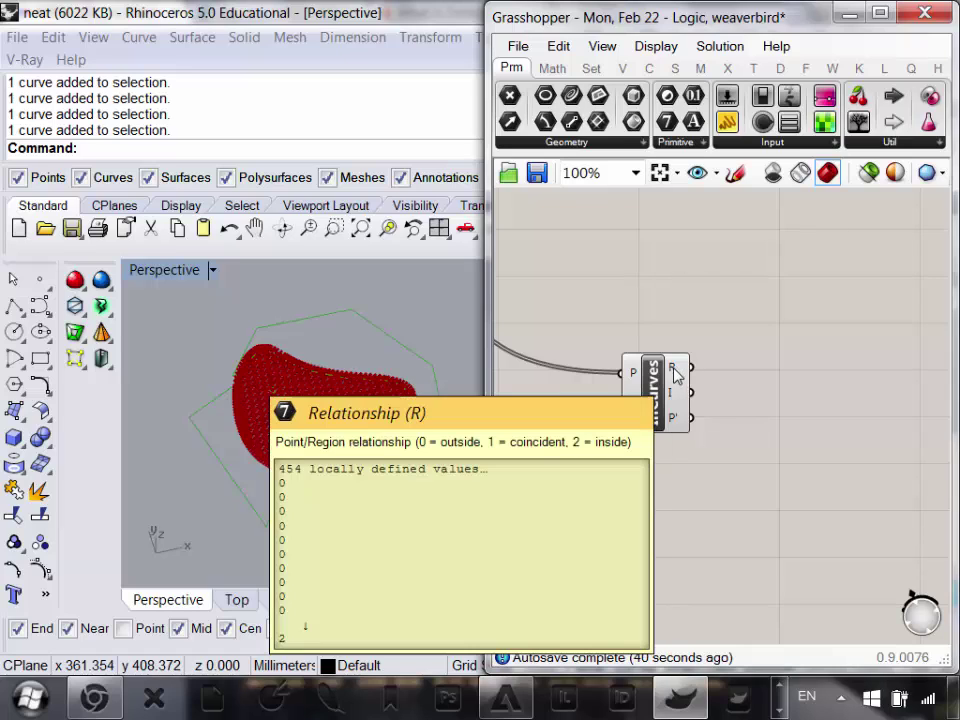
scroll(664, 435, up, 3)
scroll(650, 410, down, 5)
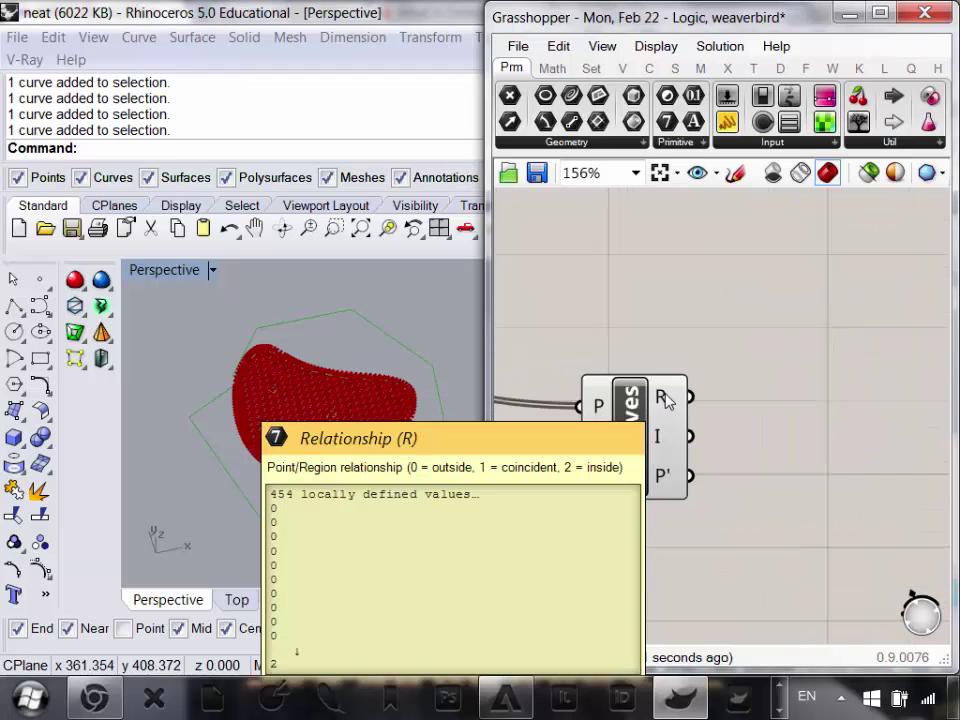
scroll(666, 399, up, 3)
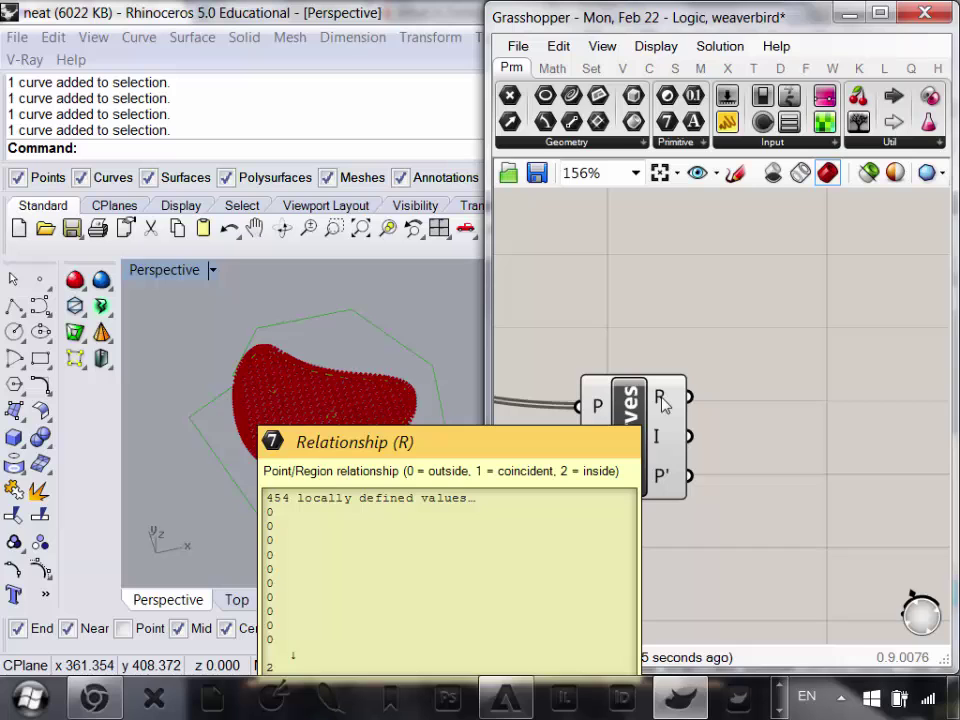
scroll(253, 452, up, 6)
scroll(349, 416, down, 2)
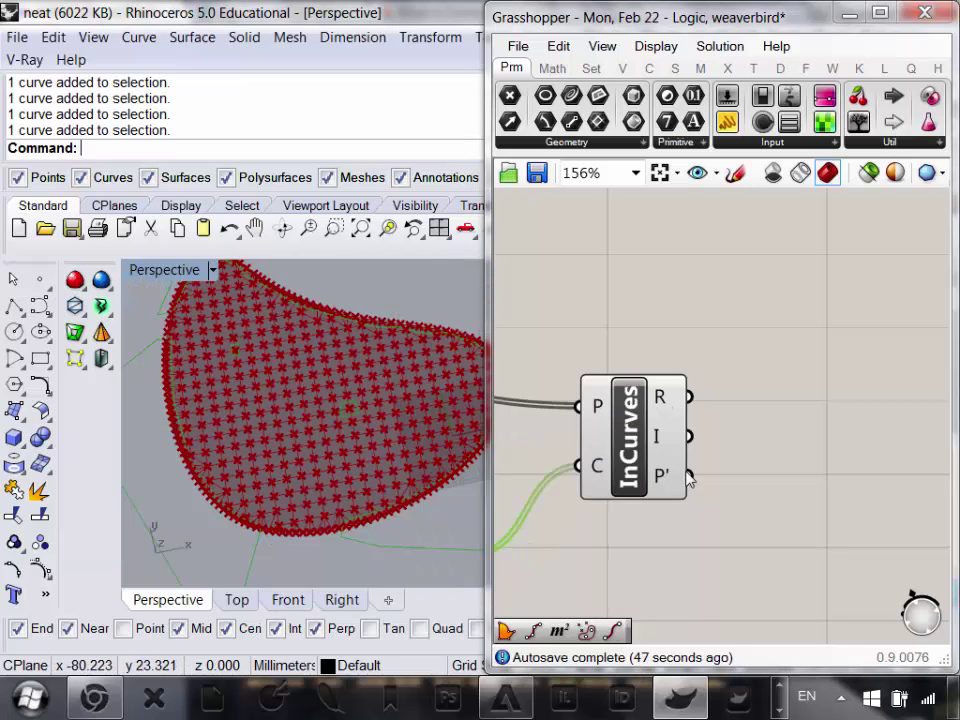
scroll(688, 480, down, 4)
scroll(709, 484, up, 2)
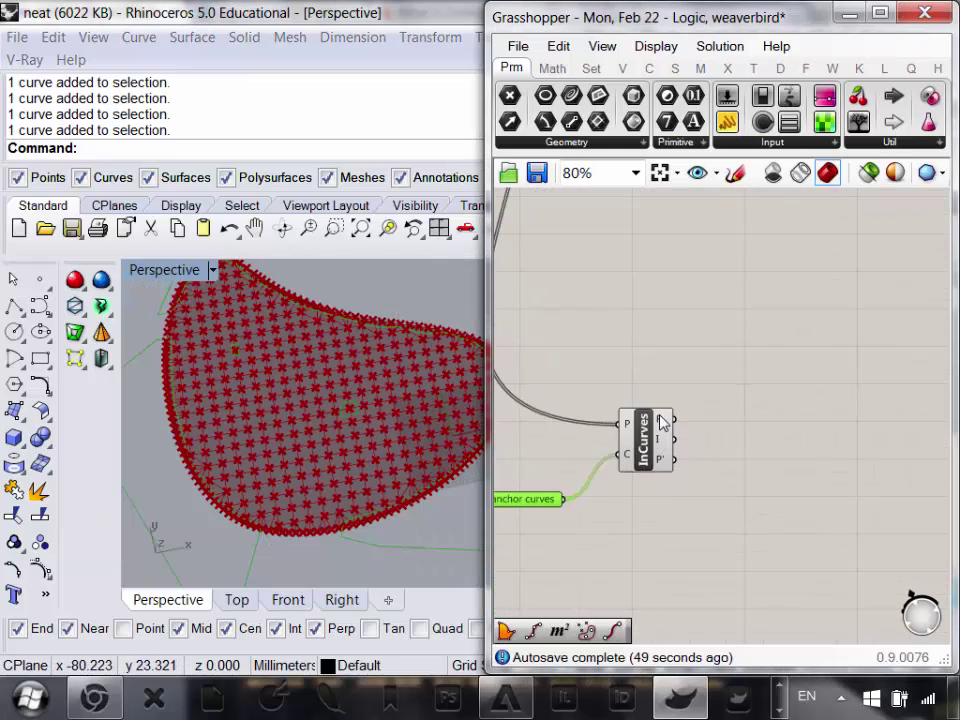
mouse_move(662, 422)
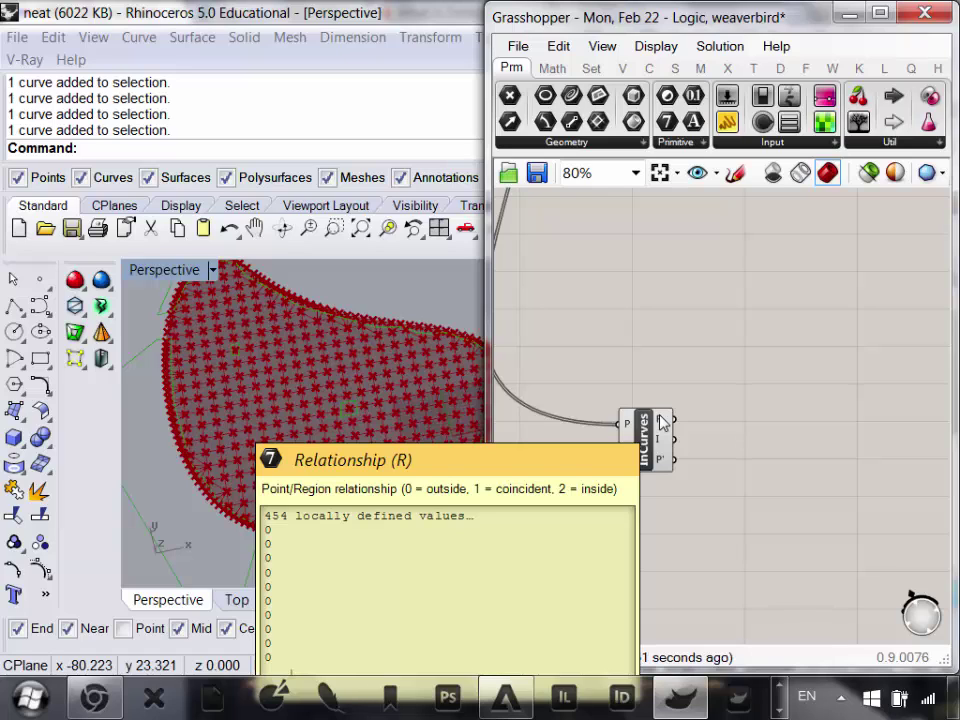
- Add a Larger Than component beside the Point in Curves component
right_drag(752, 430, 755, 463)
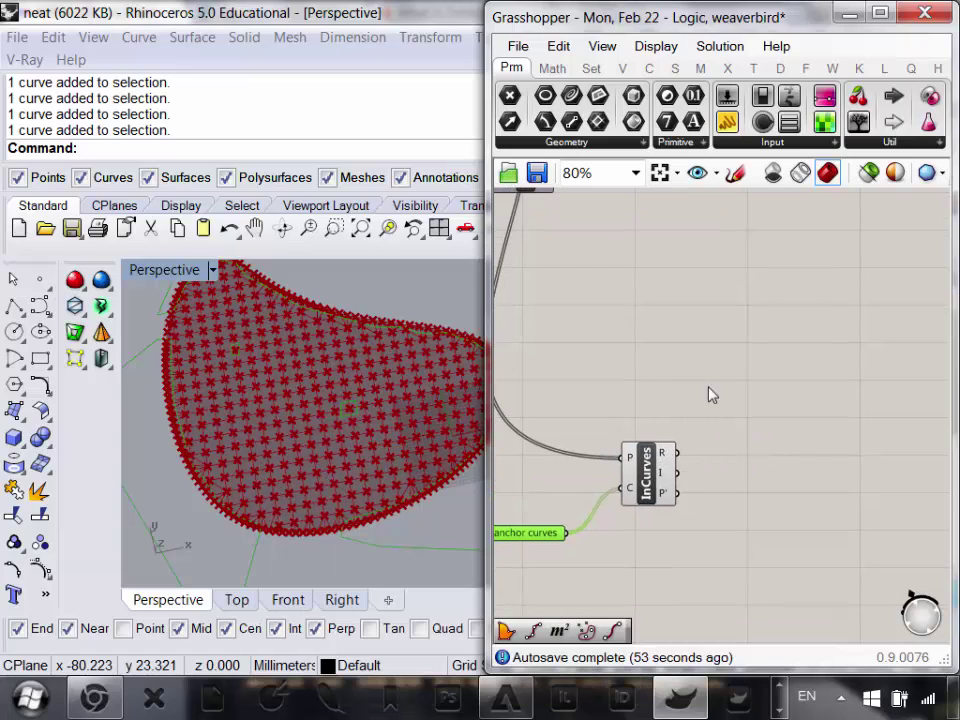
click(551, 67)
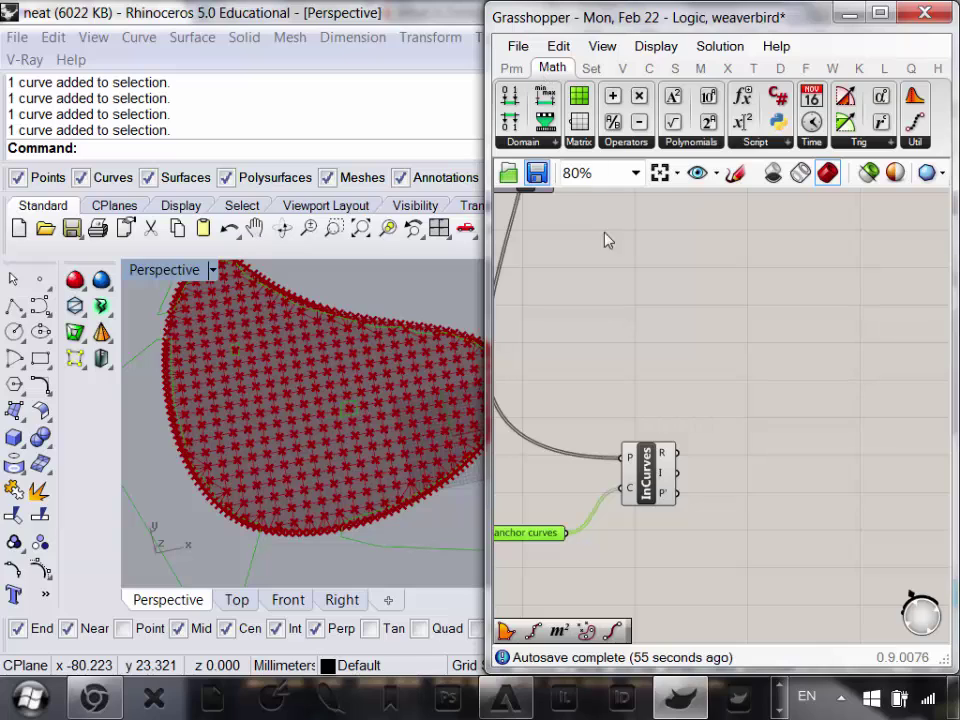
click(625, 146)
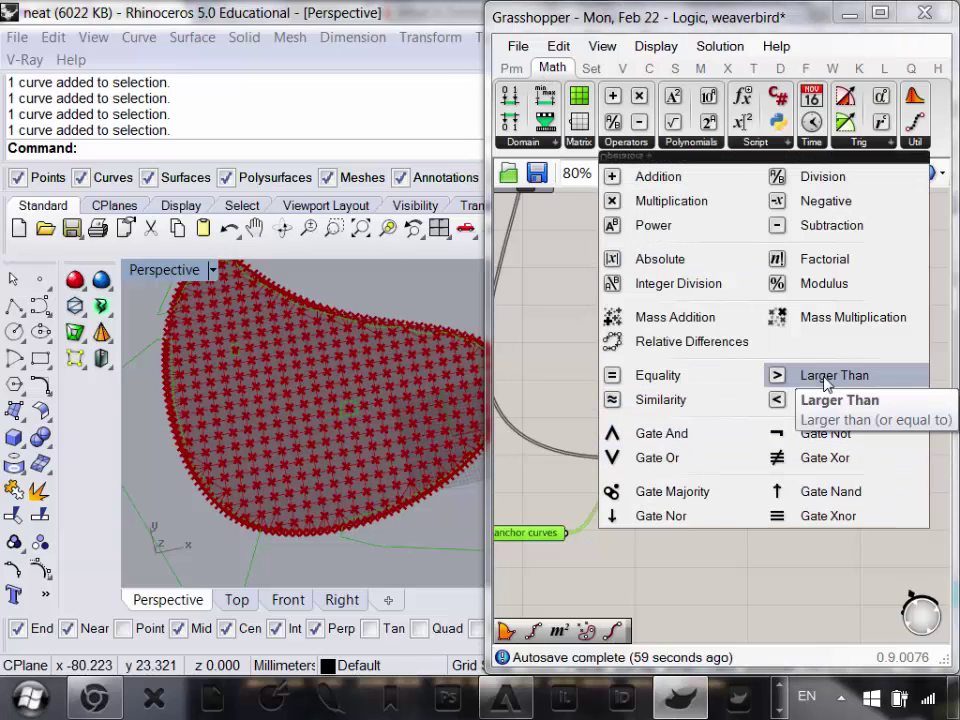
drag(808, 377, 769, 422)
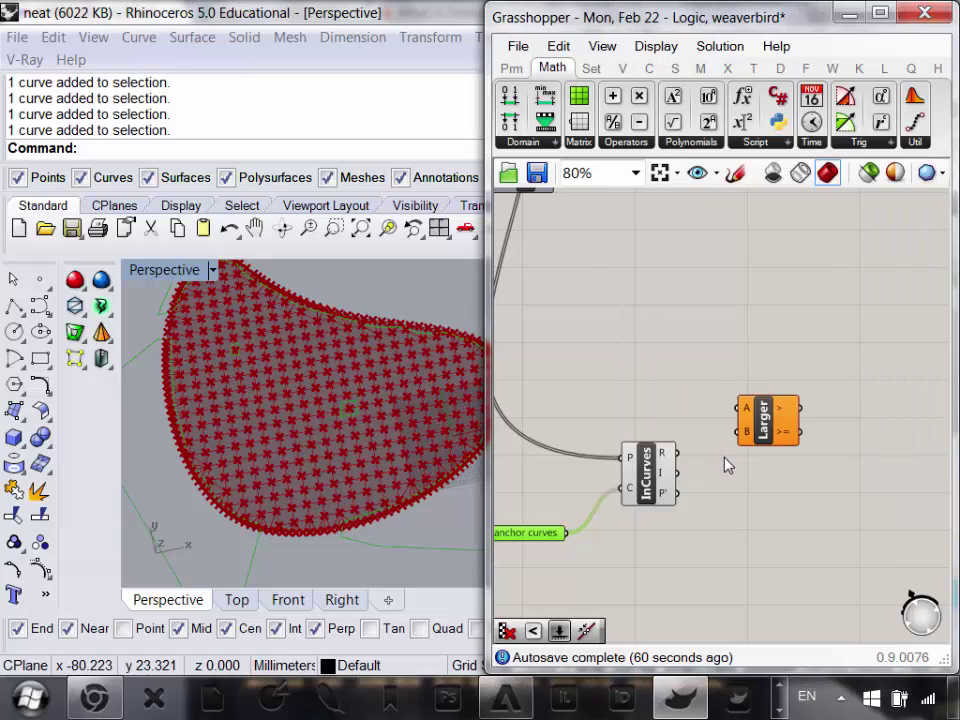
scroll(724, 463, up, 1)
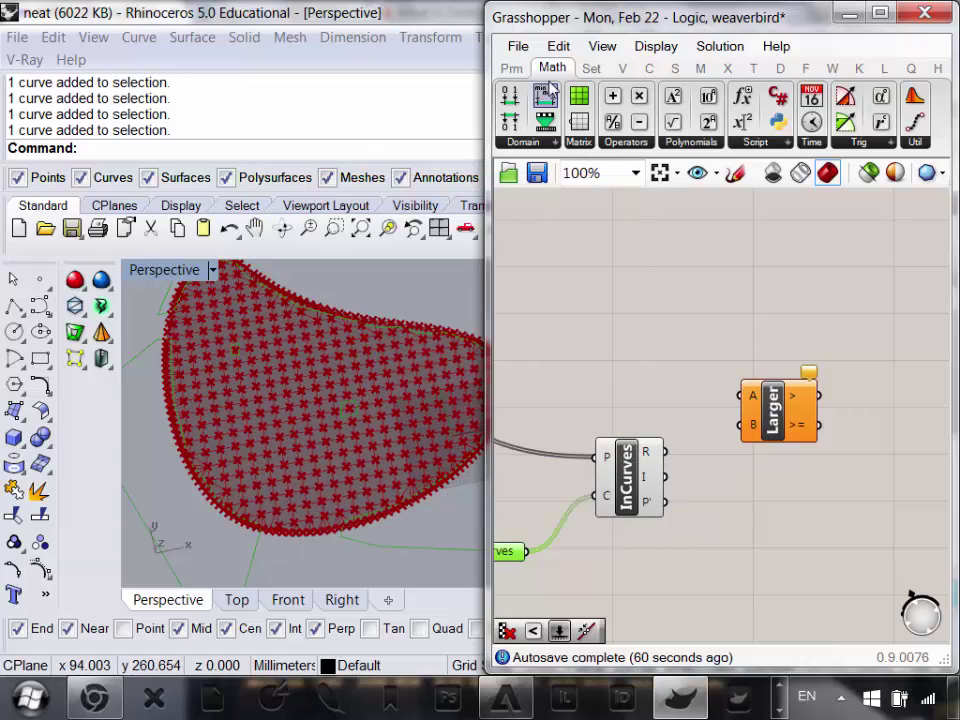
- Add a Number parameter set to 1 and connect it to the B input of the Larger Than component
click(514, 69)
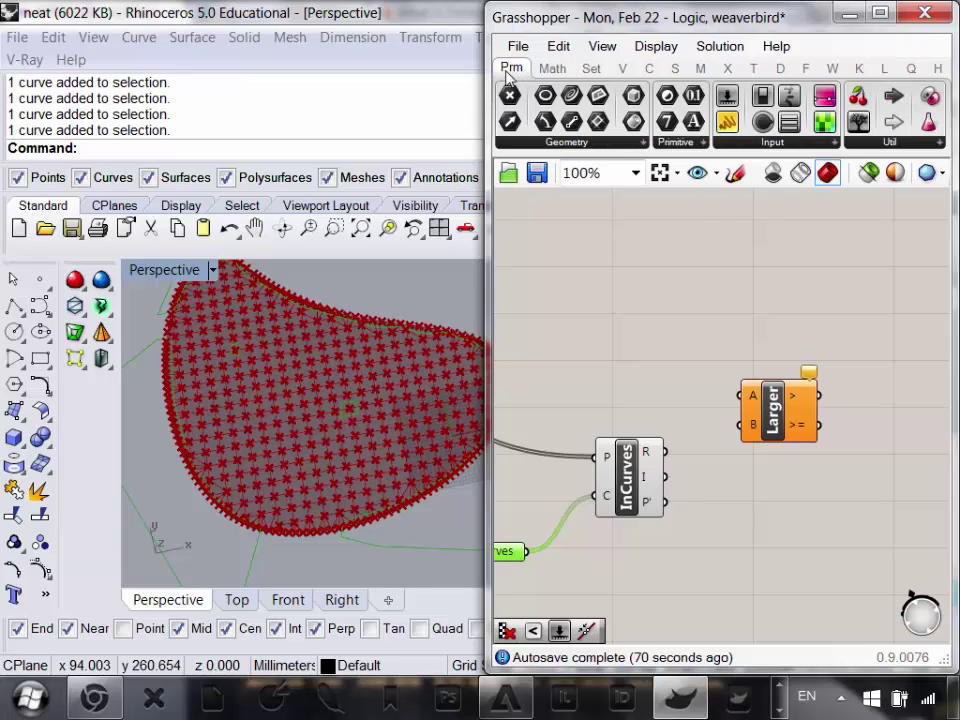
click(676, 145)
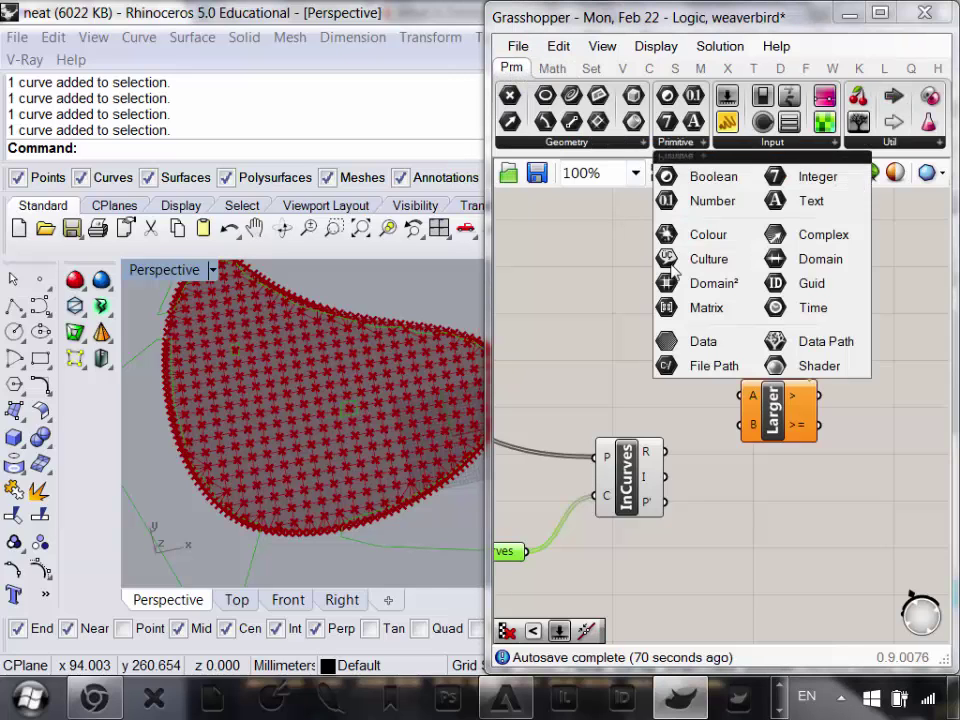
drag(712, 203, 722, 488)
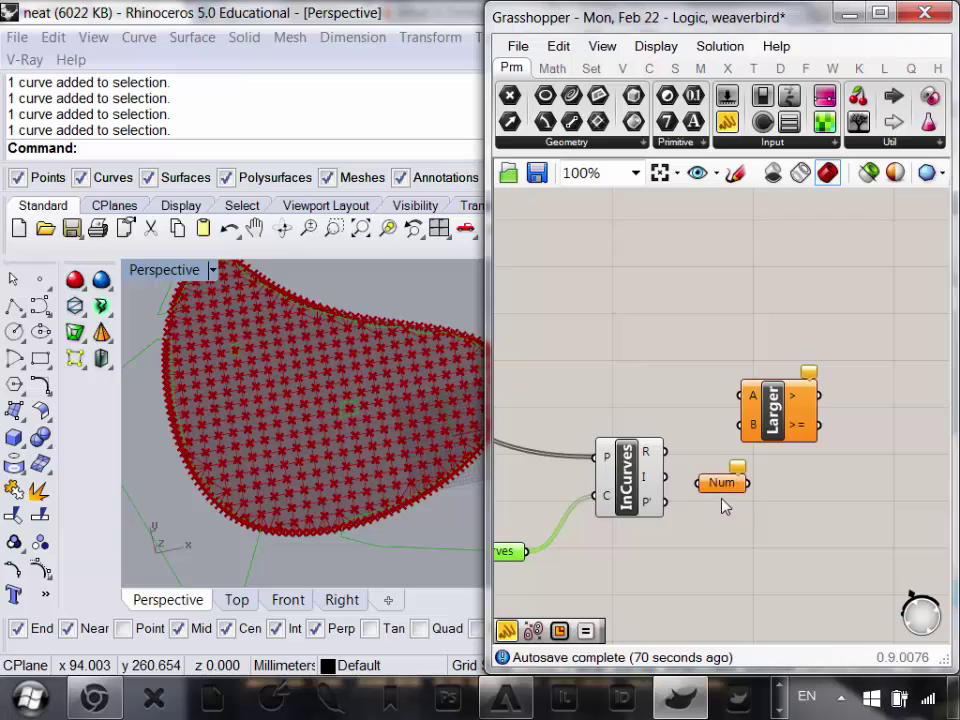
scroll(724, 488, up, 2)
right_click(729, 487)
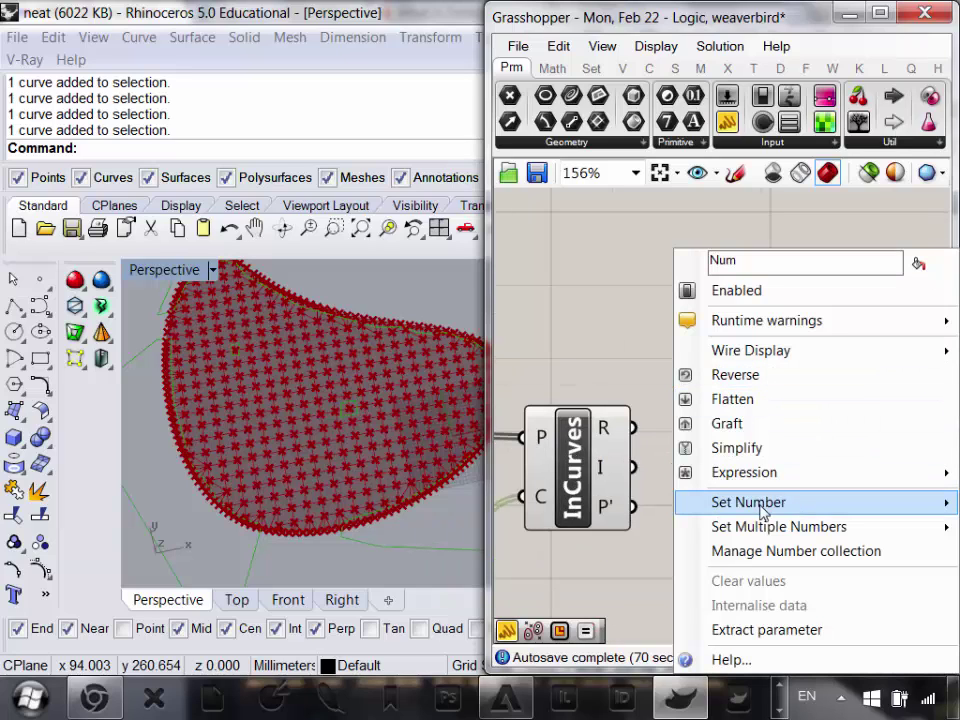
mouse_move(765, 505)
click(618, 505)
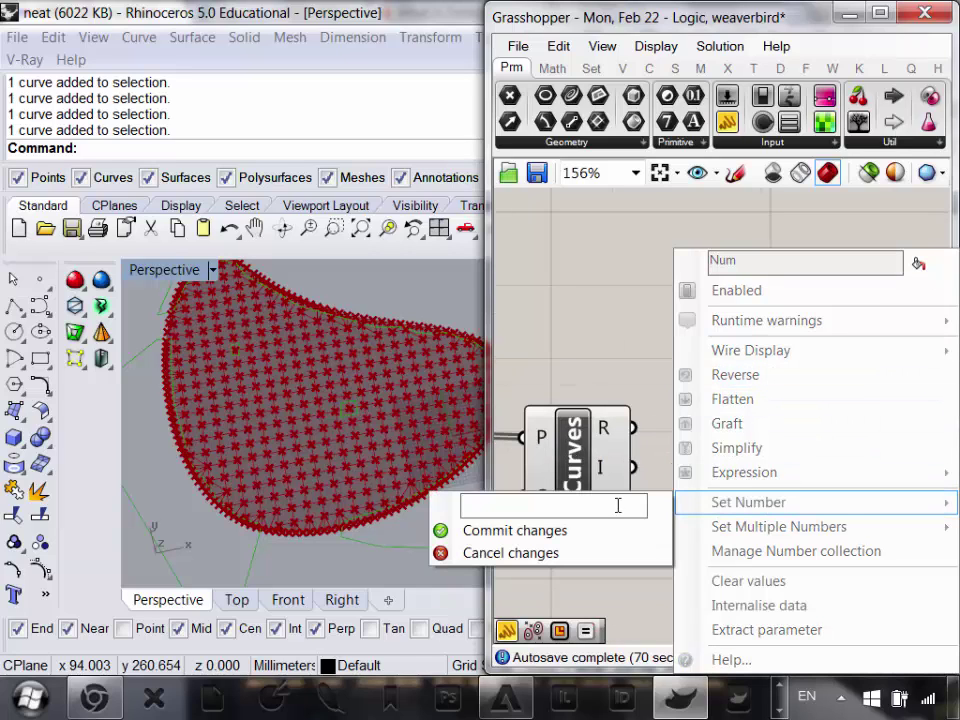
text(1)
key(Return)
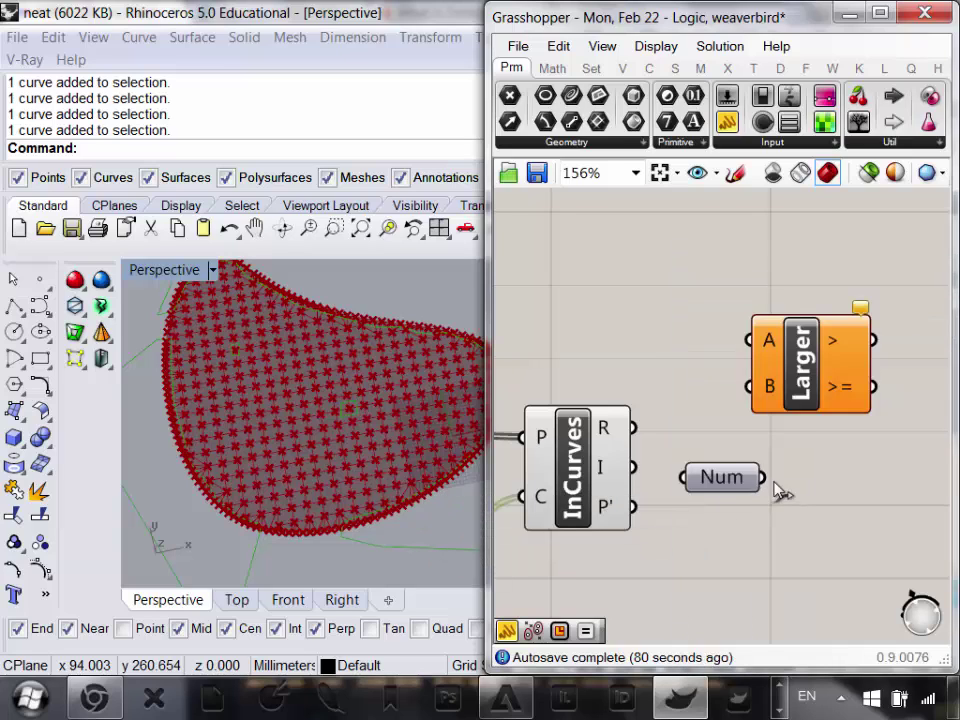
drag(763, 477, 749, 386)
mouse_move(605, 430)
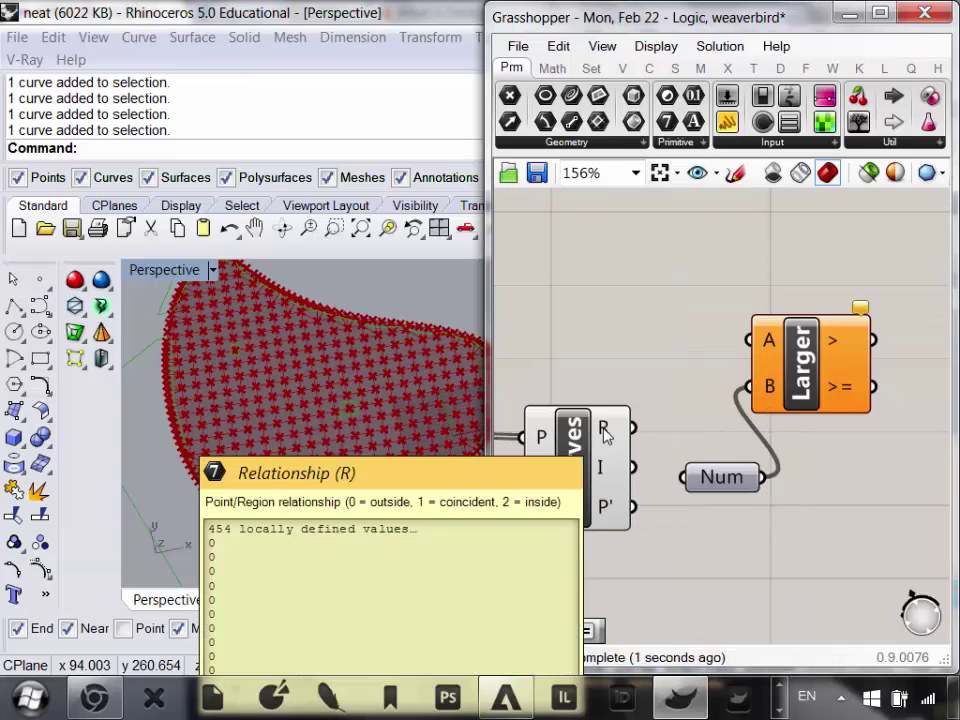
- Connect the Point in Curves R output to the Larger Than A input and move the Number parameter down beside Point in Curves
drag(630, 428, 770, 345)
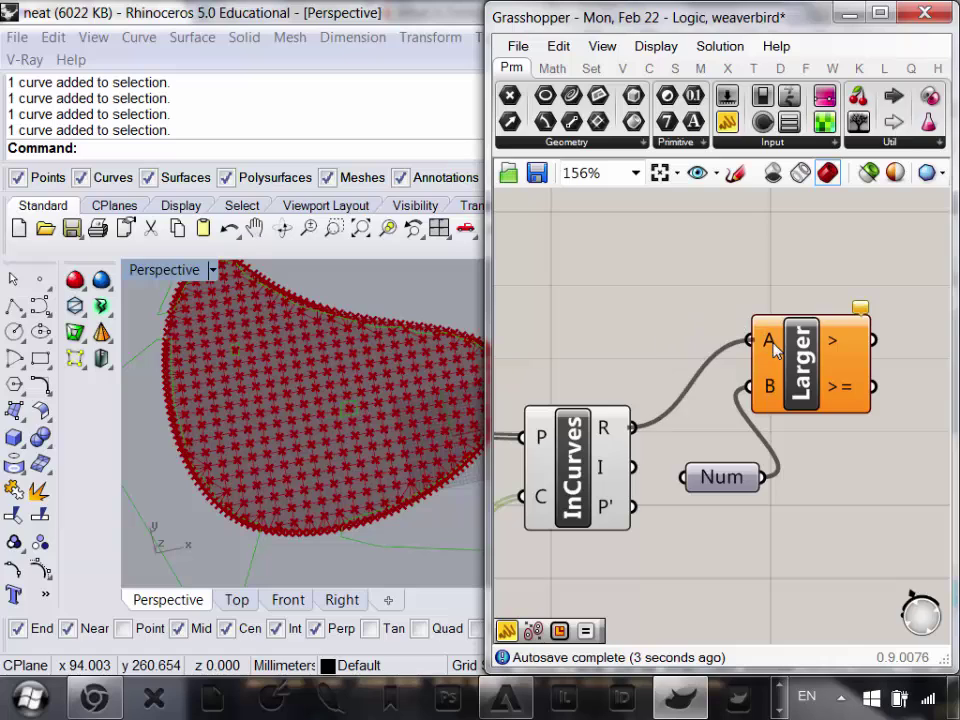
drag(718, 462, 678, 521)
scroll(739, 446, down, 4)
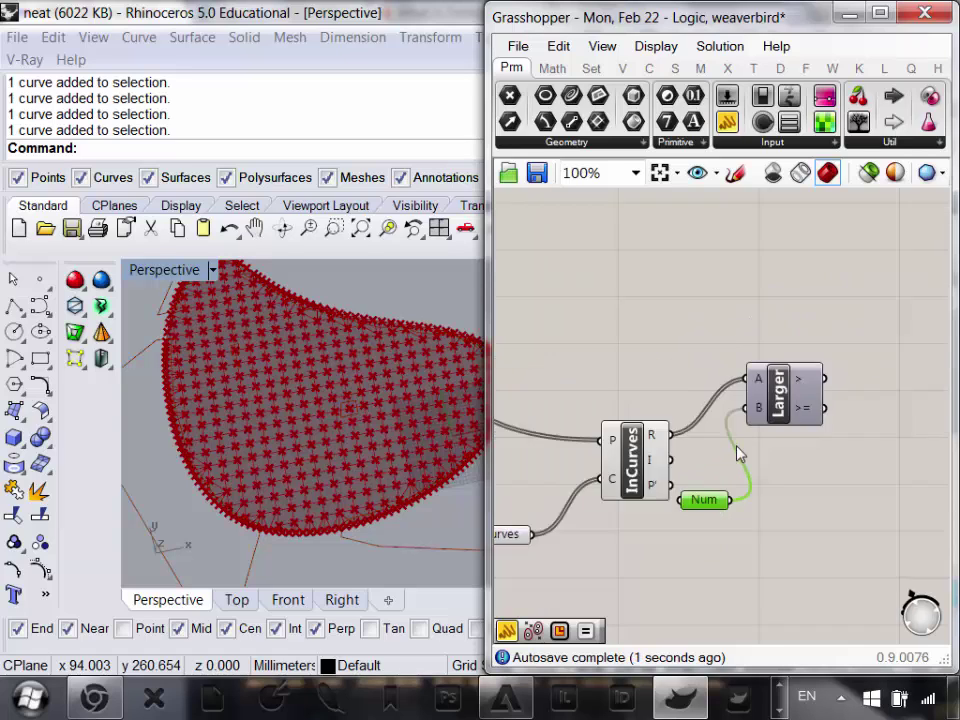
click(808, 483)
right_drag(808, 483, 771, 542)
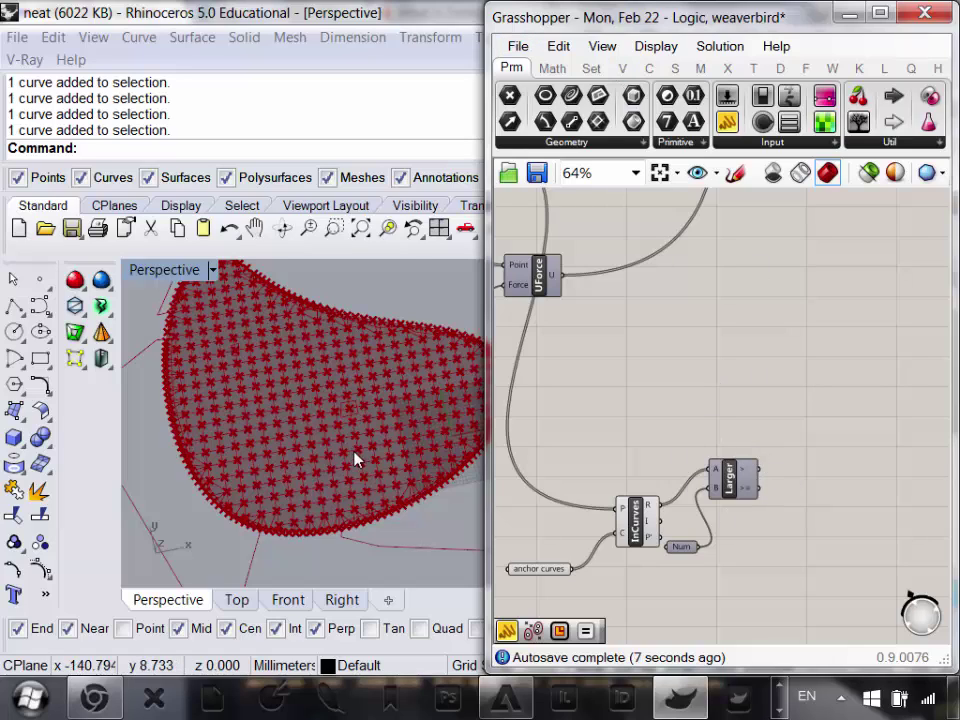
- Add a Cull Pattern component beside the Larger Than component
click(600, 70)
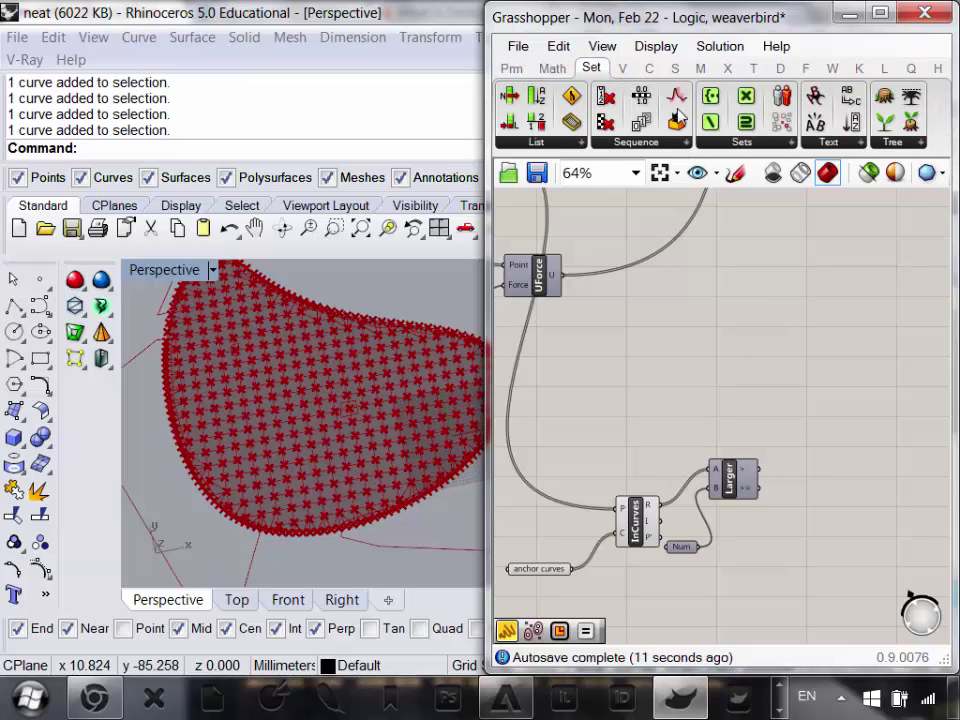
click(662, 142)
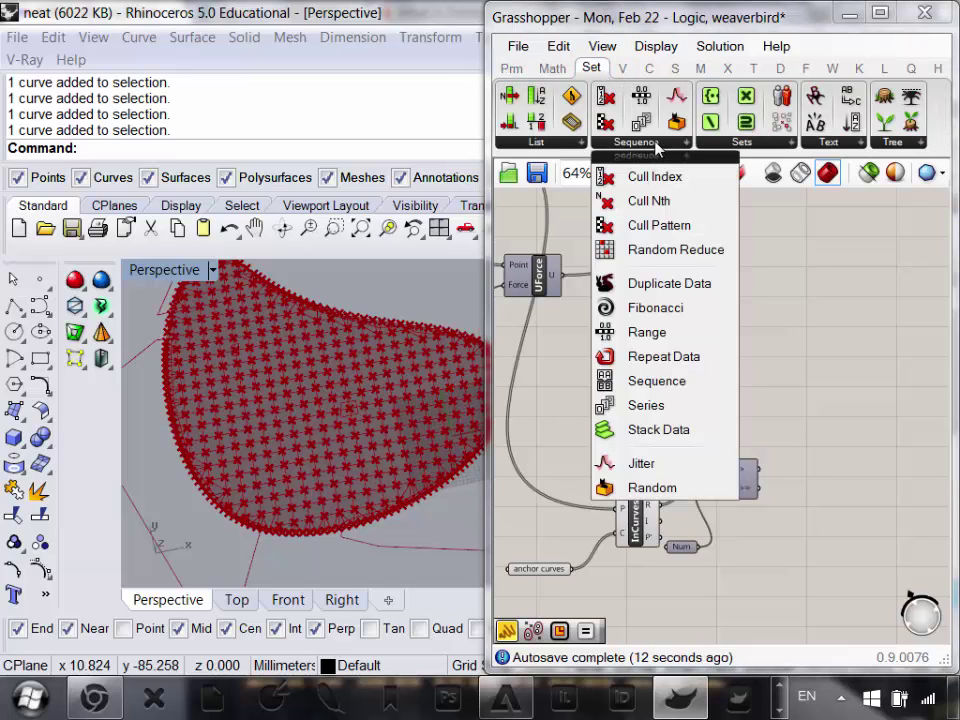
click(667, 228)
click(797, 428)
scroll(790, 460, up, 1)
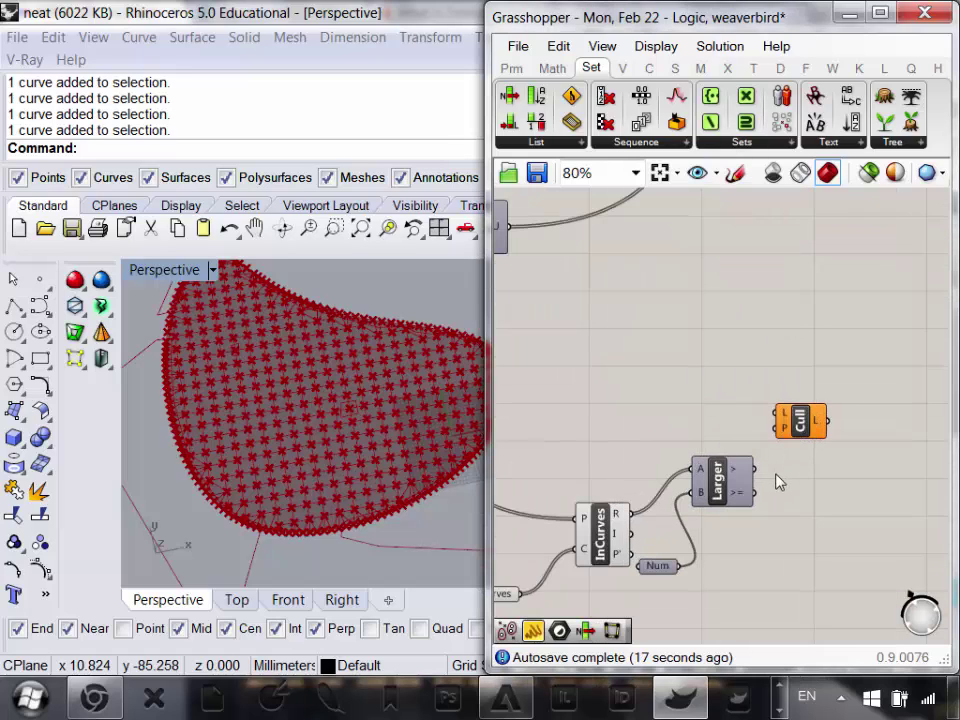
- Connect the >= output of the Larger Than component to the P input of Cull Pattern
mouse_move(748, 474)
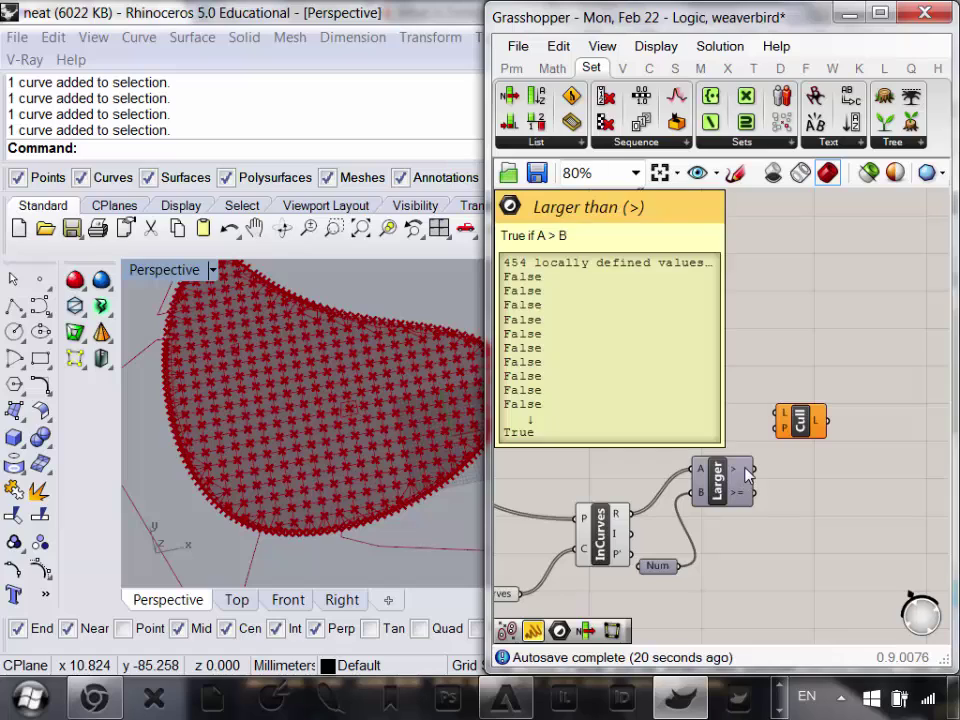
mouse_move(742, 500)
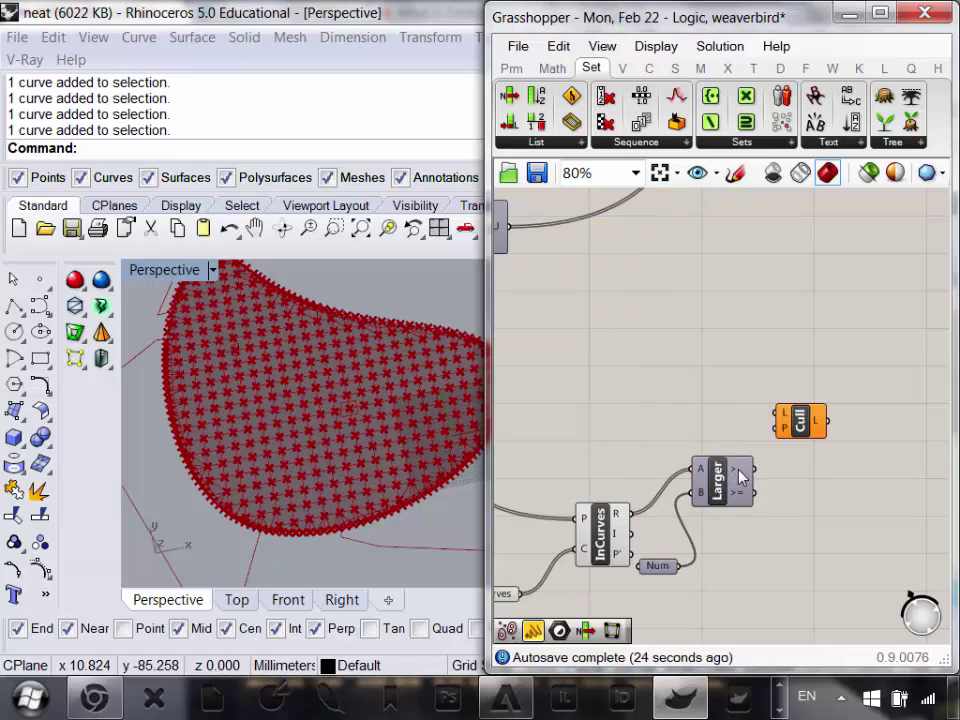
drag(756, 494, 800, 405)
scroll(806, 397, down, 2)
right_click(805, 395)
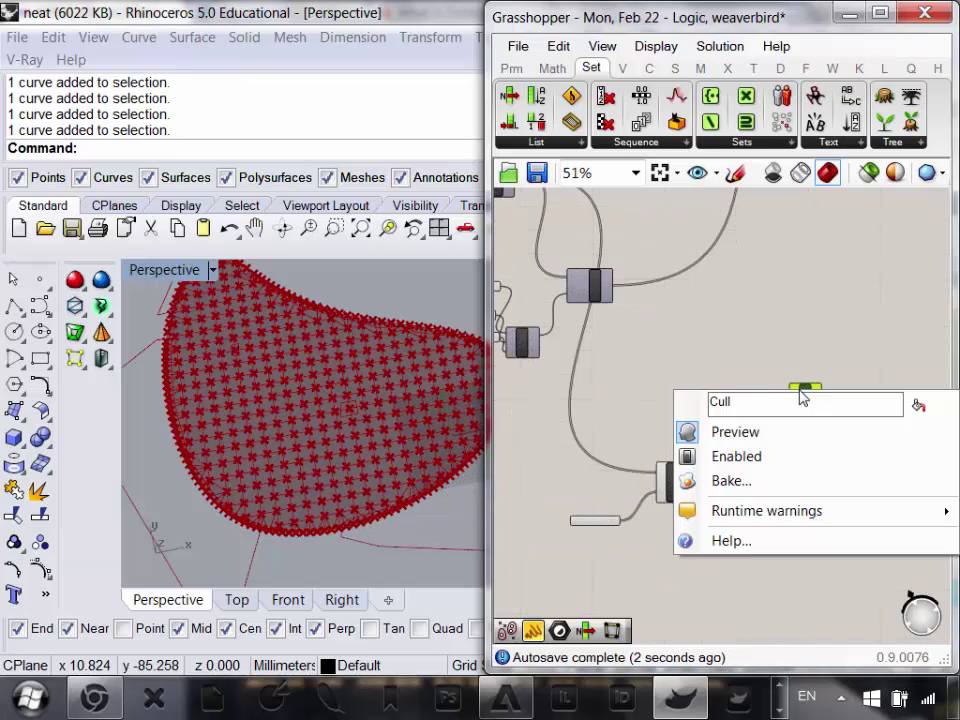
- Connect the mesh vertices that feed Point in Curves to the Cull Pattern L input and nudge the Cull Pattern component
scroll(806, 397, up, 5)
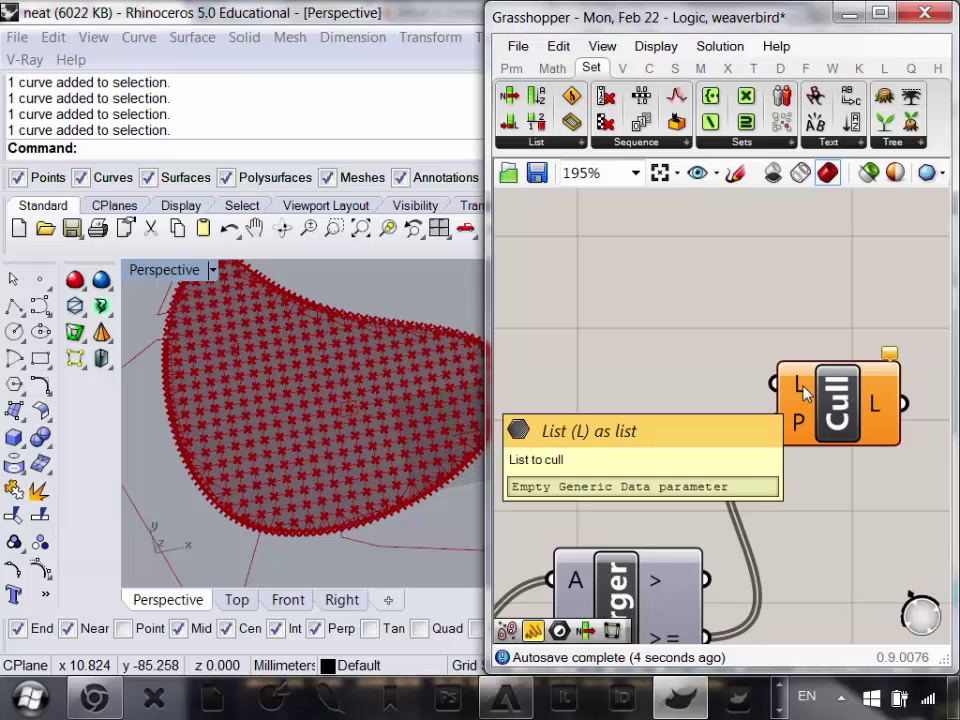
scroll(805, 393, down, 6)
right_drag(659, 345, 767, 452)
scroll(634, 284, up, 1)
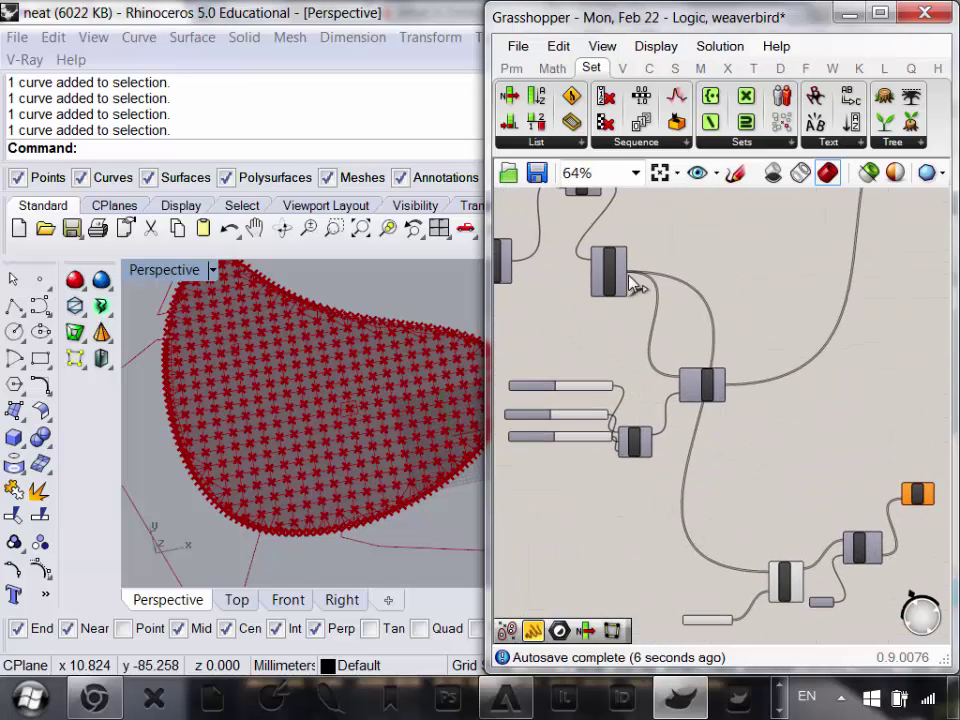
scroll(633, 284, down, 2)
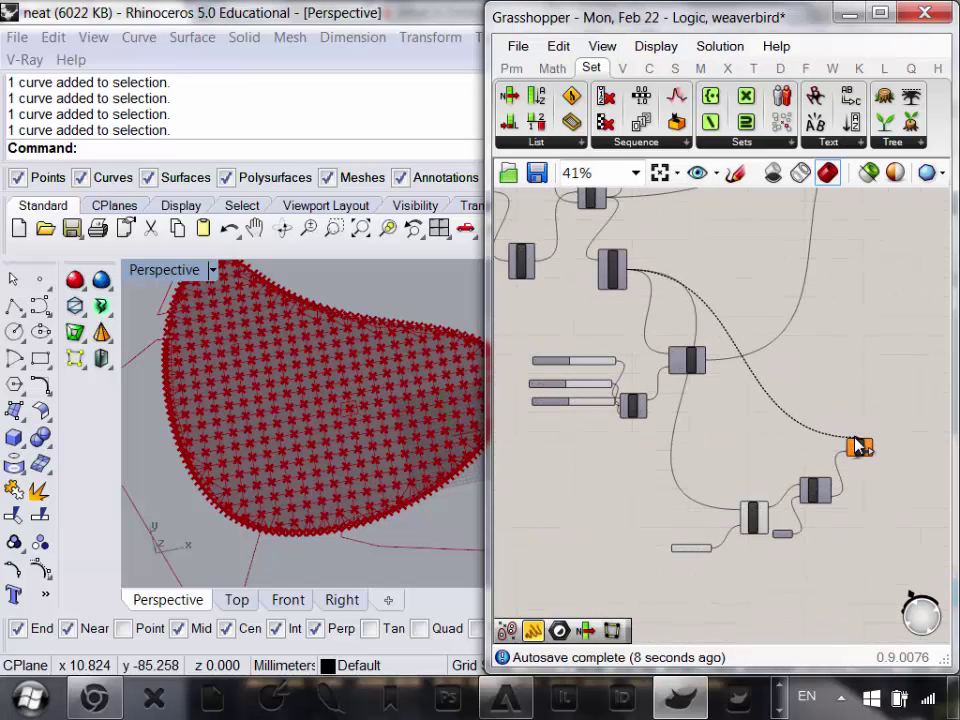
drag(861, 442, 874, 431)
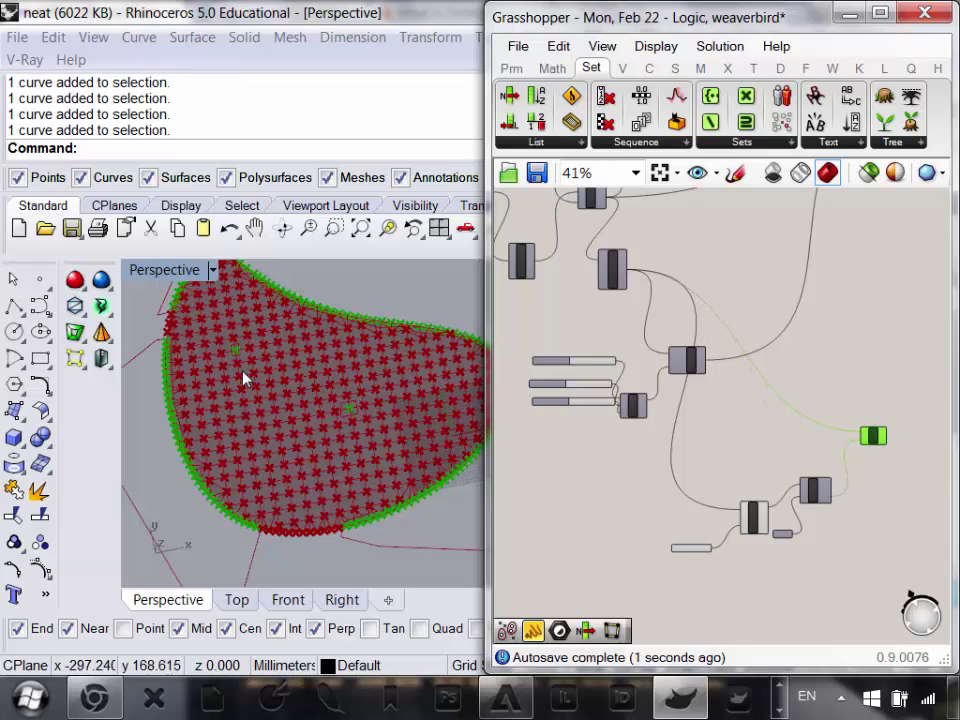
- Examine in the Rhino perspective view which mesh vertices the Cull Pattern keeps inside the anchor curves
right_drag(243, 372, 291, 410)
scroll(345, 354, down, 6)
scroll(356, 347, up, 4)
right_drag(437, 419, 396, 311)
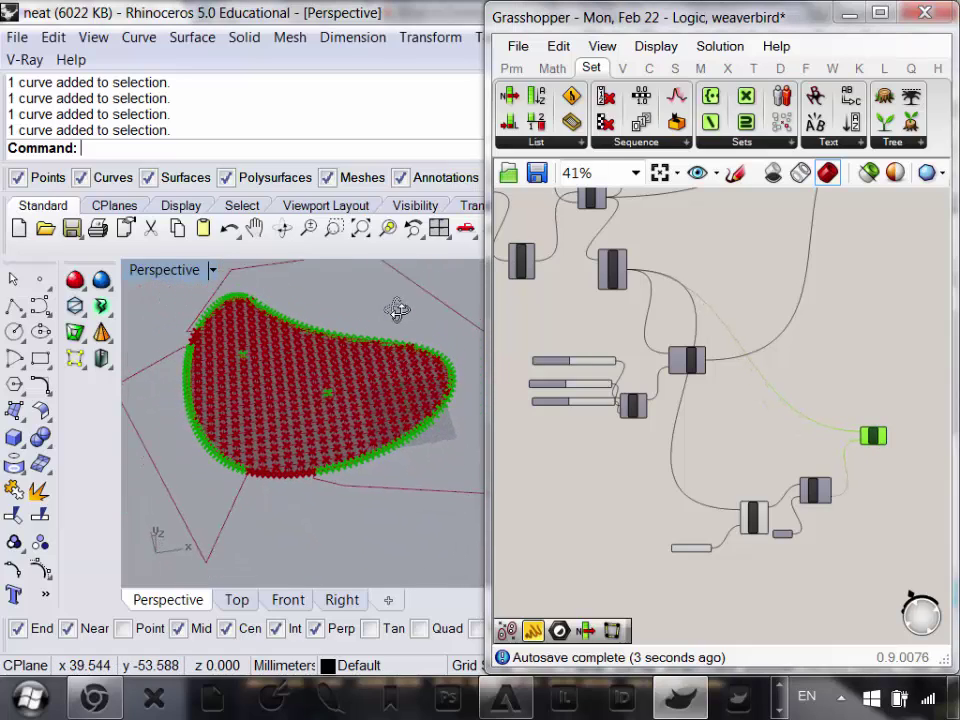
scroll(322, 407, up, 6)
scroll(322, 413, down, 5)
right_drag(321, 403, 358, 428)
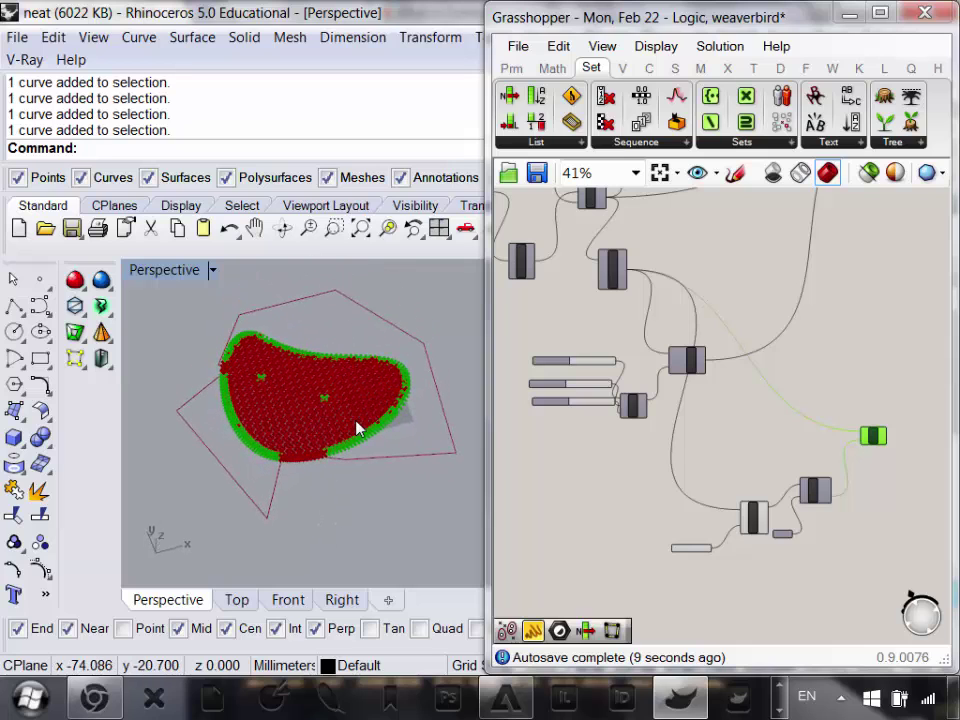
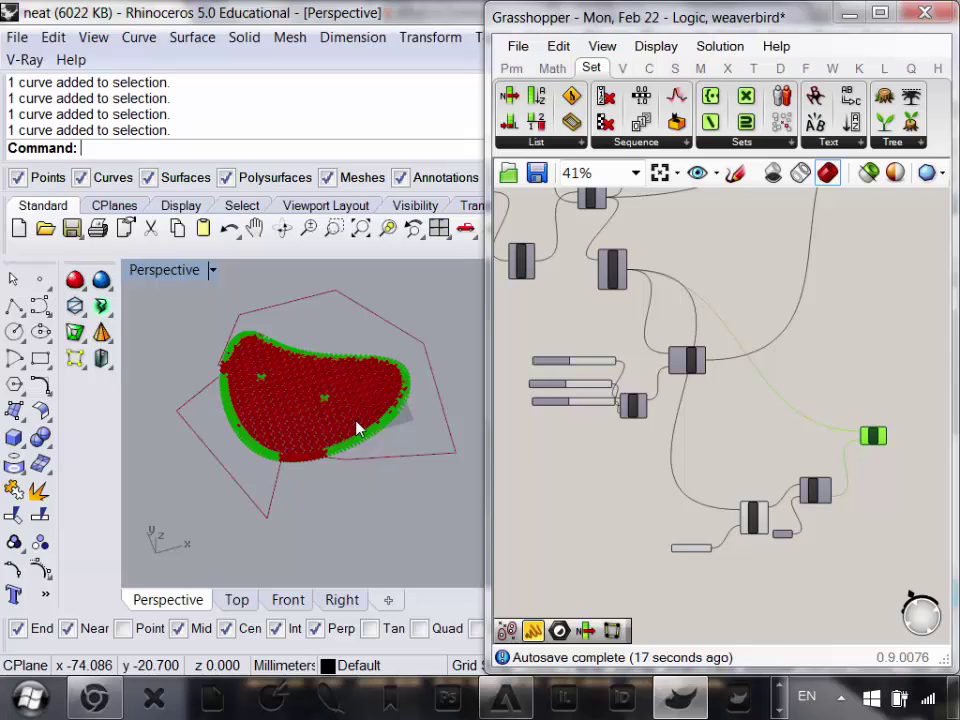
- Connect the Cull Pattern output to the AnchorPoints input of the Kangaroo component
right_drag(849, 397, 712, 564)
scroll(817, 373, down, 1)
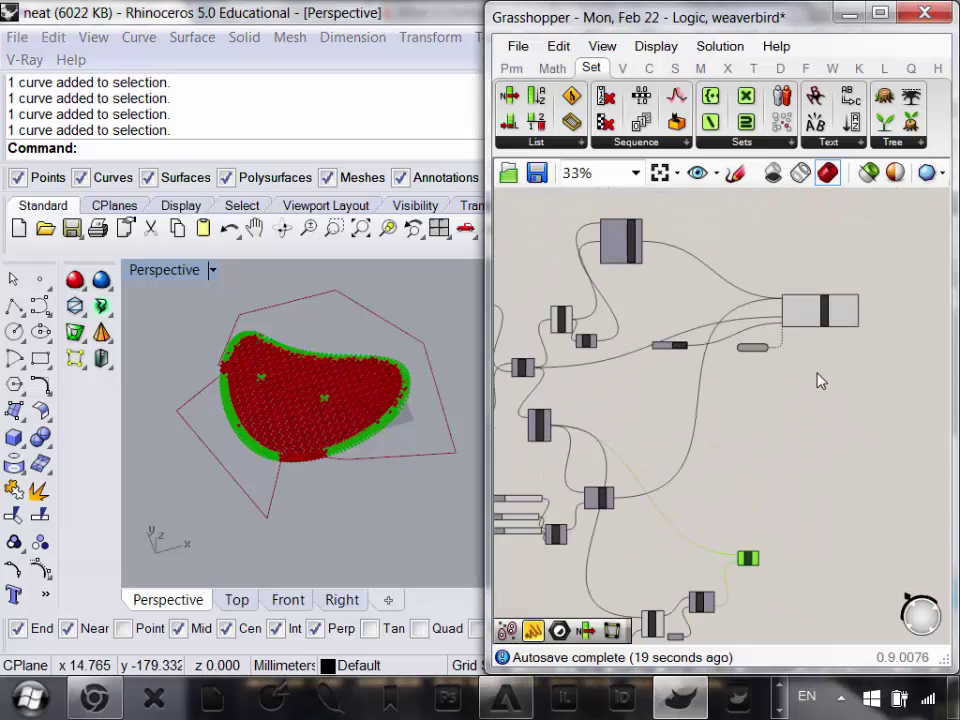
scroll(795, 325, up, 3)
scroll(780, 440, down, 3)
scroll(748, 558, up, 2)
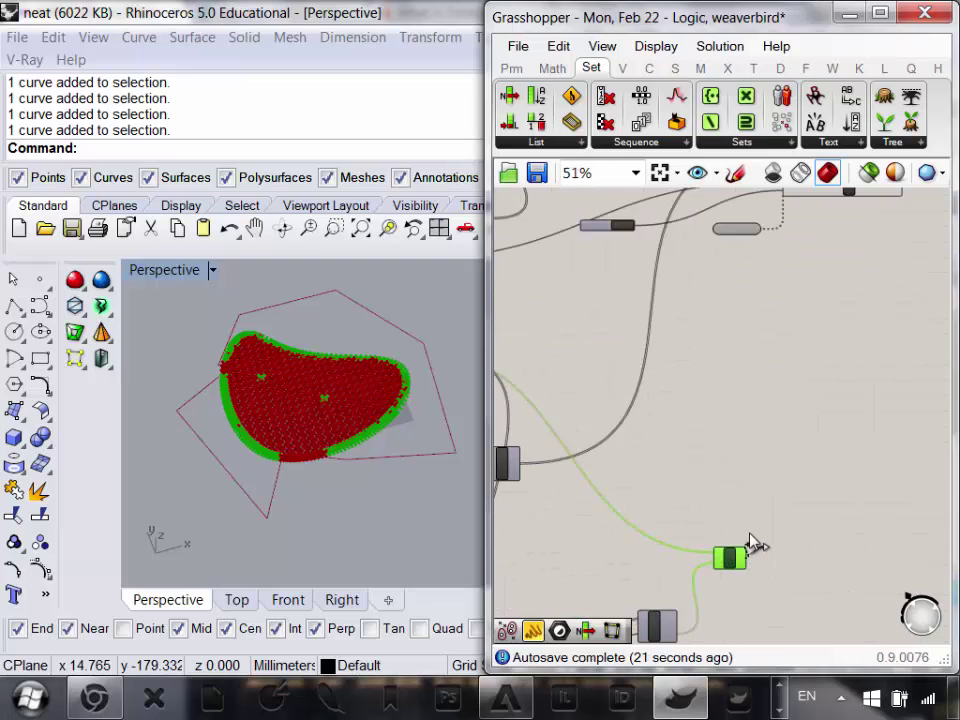
drag(750, 534, 747, 392)
scroll(780, 313, up, 4)
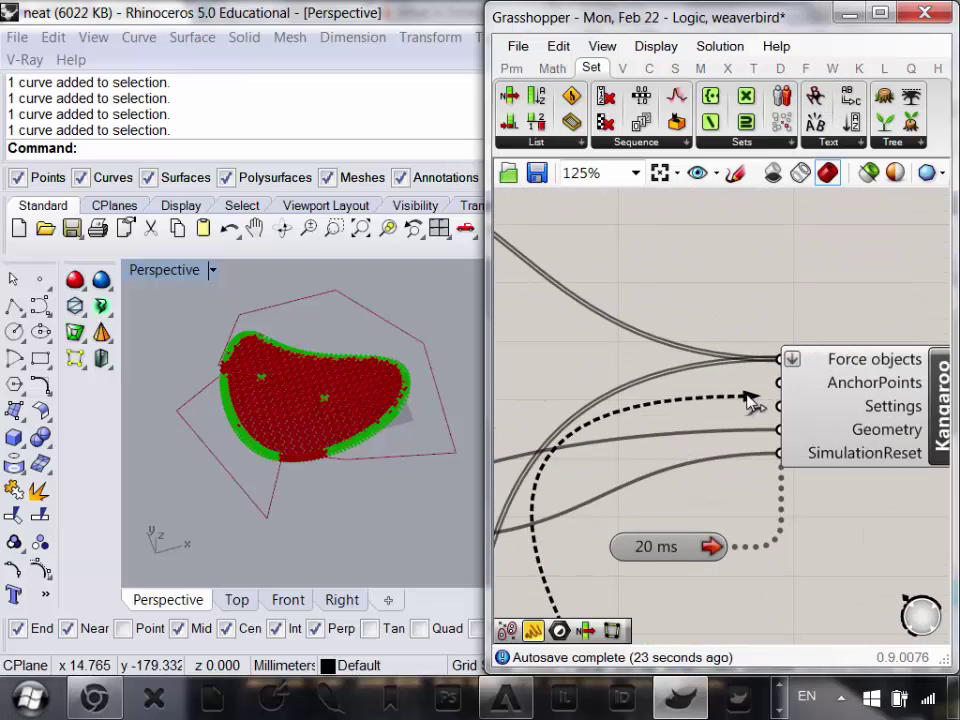
click(843, 428)
scroll(840, 433, down, 4)
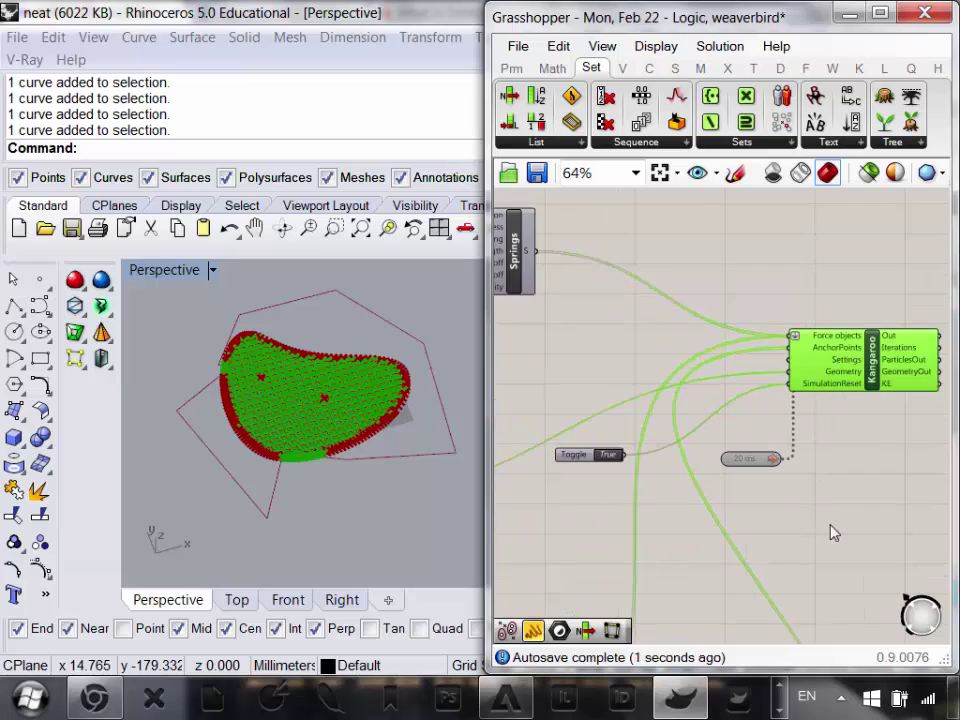
click(834, 532)
- Set the SimulationReset toggle to False to run the Kangaroo simulation and inspect the mesh from the side
scroll(574, 439, down, 1)
scroll(672, 460, up, 6)
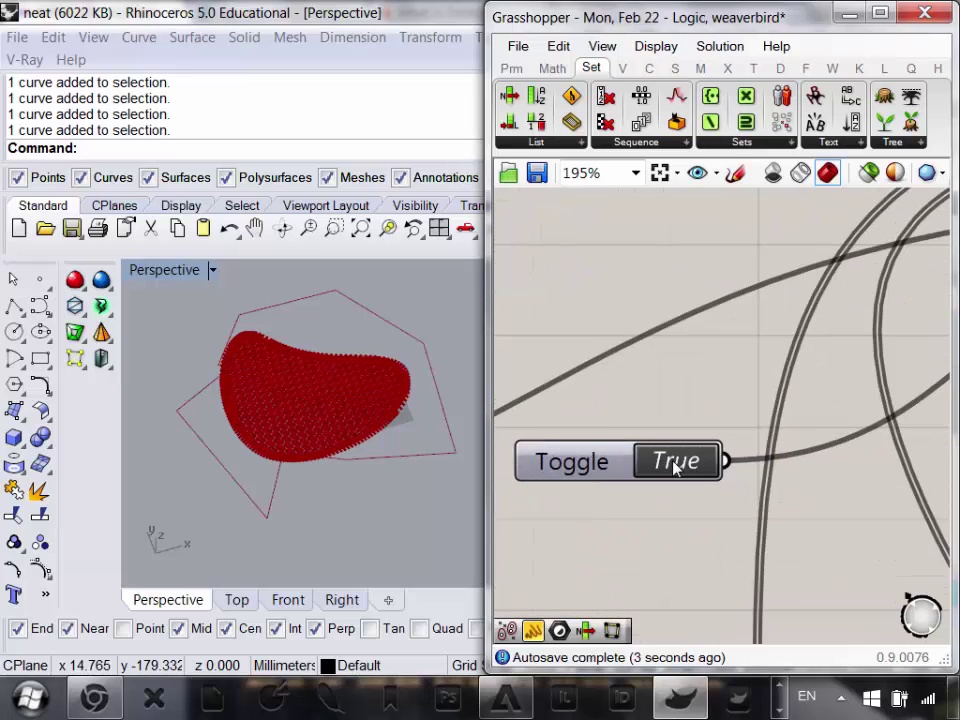
double_click(676, 468)
right_drag(360, 422, 297, 554)
scroll(318, 458, up, 4)
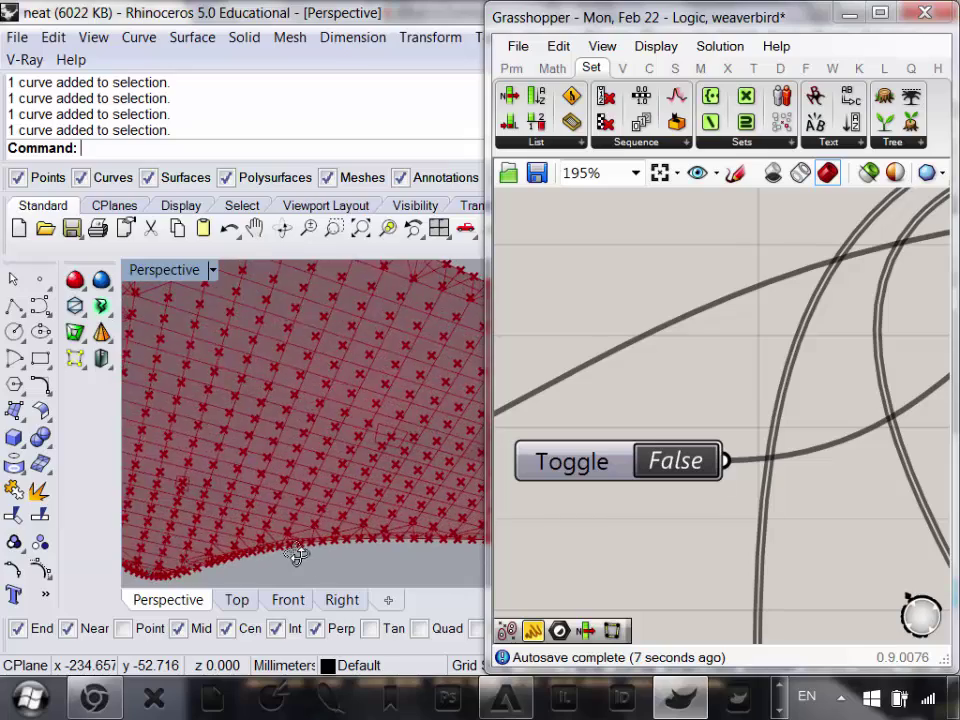
right_drag(317, 336, 270, 424)
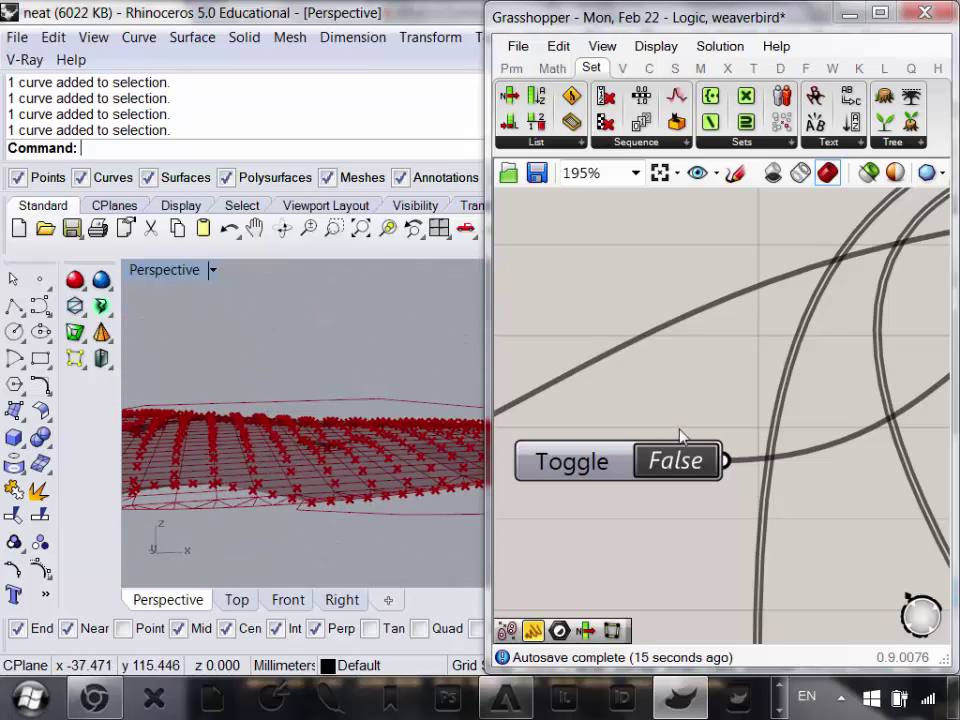
- Examine the Rest length values feeding the Springs component and the form of the simulated mesh
scroll(680, 435, down, 5)
scroll(703, 298, up, 4)
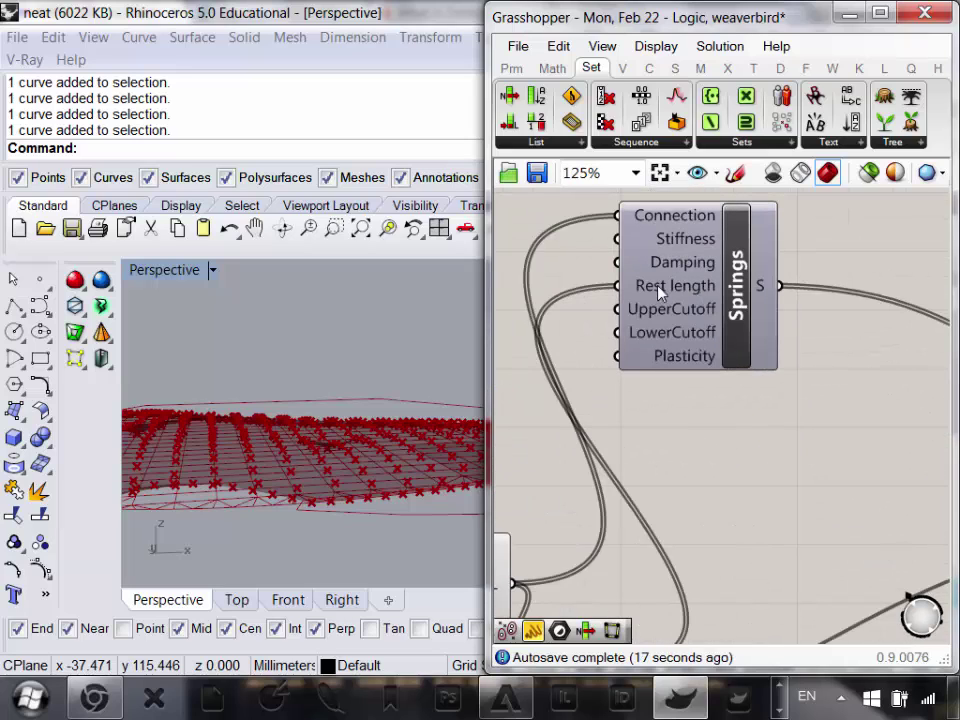
mouse_move(655, 289)
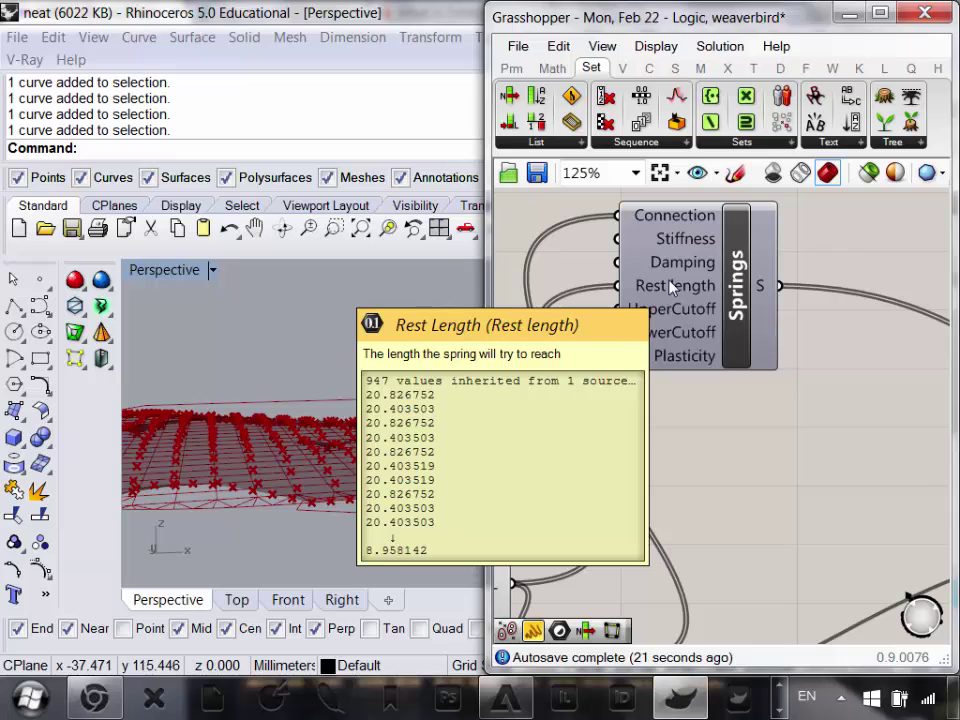
scroll(681, 290, down, 1)
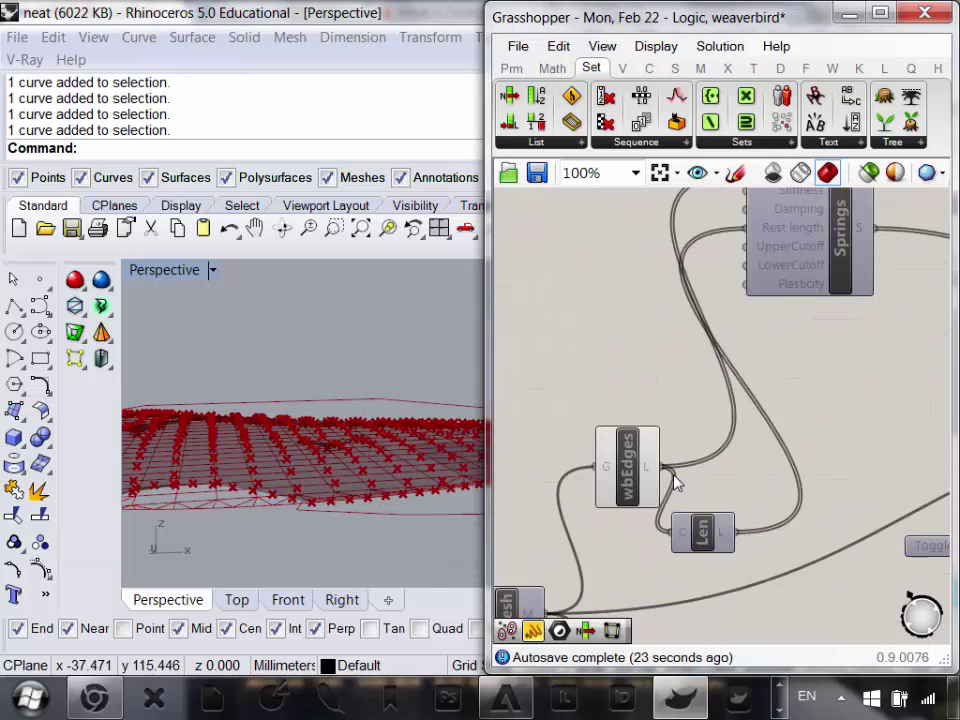
right_drag(285, 476, 306, 484)
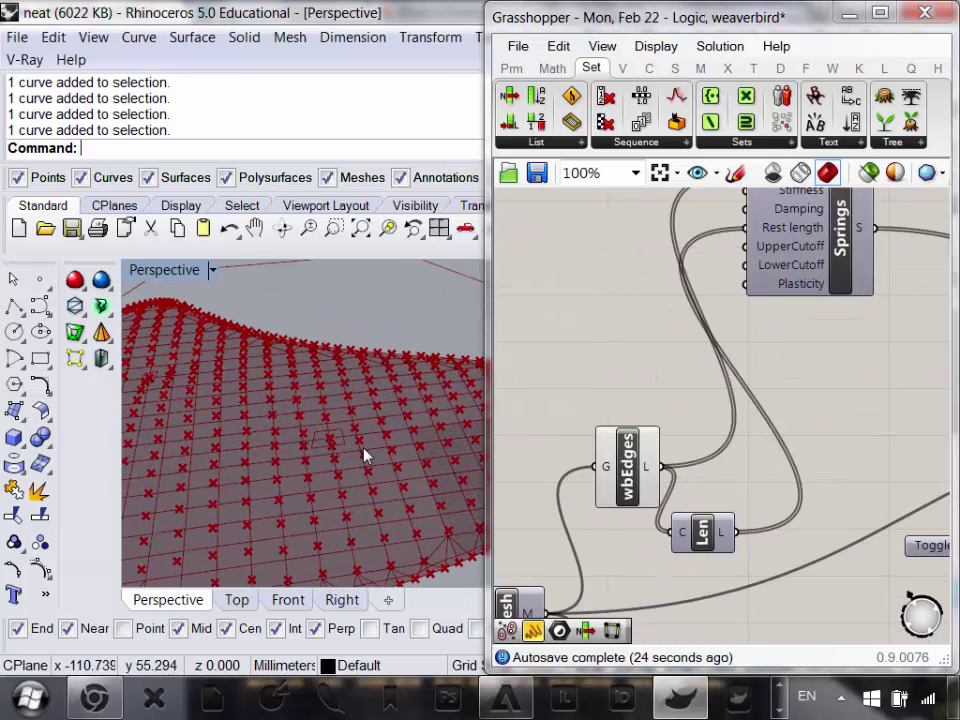
scroll(420, 450, down, 5)
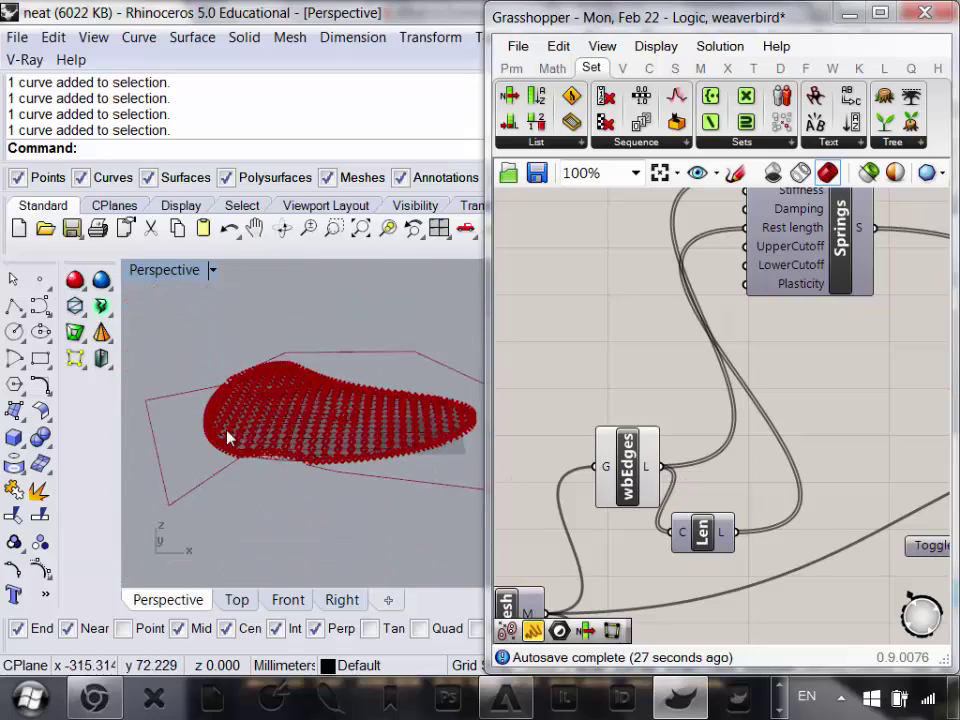
scroll(230, 435, up, 3)
right_drag(275, 385, 308, 454)
scroll(314, 398, up, 2)
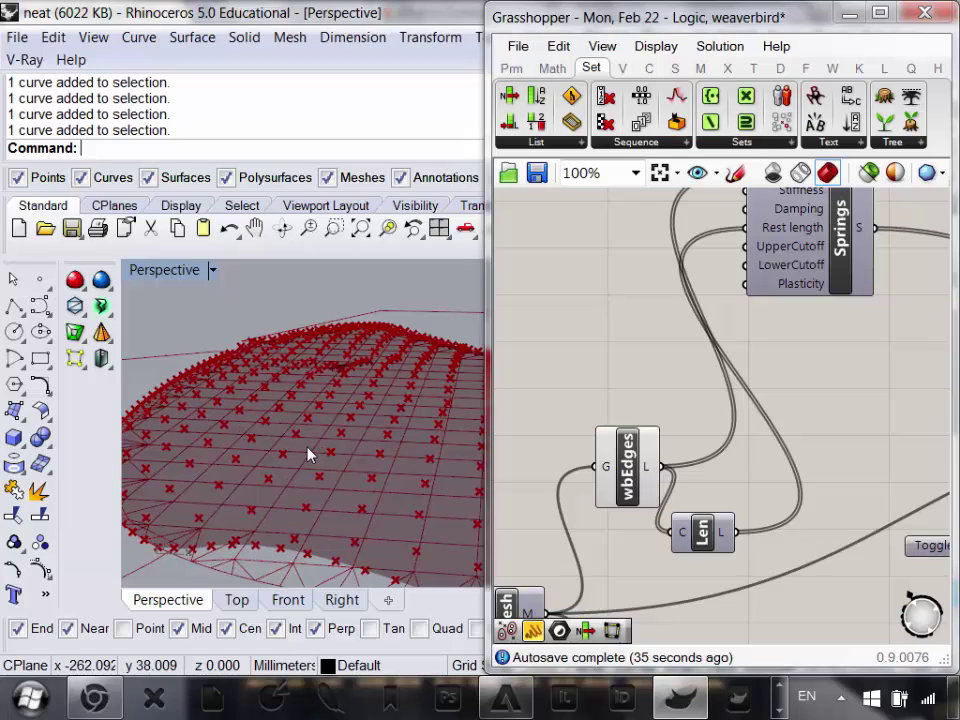
- Add a number slider to the canvas beside the Springs component's inputs
right_drag(724, 316, 729, 424)
scroll(804, 321, up, 2)
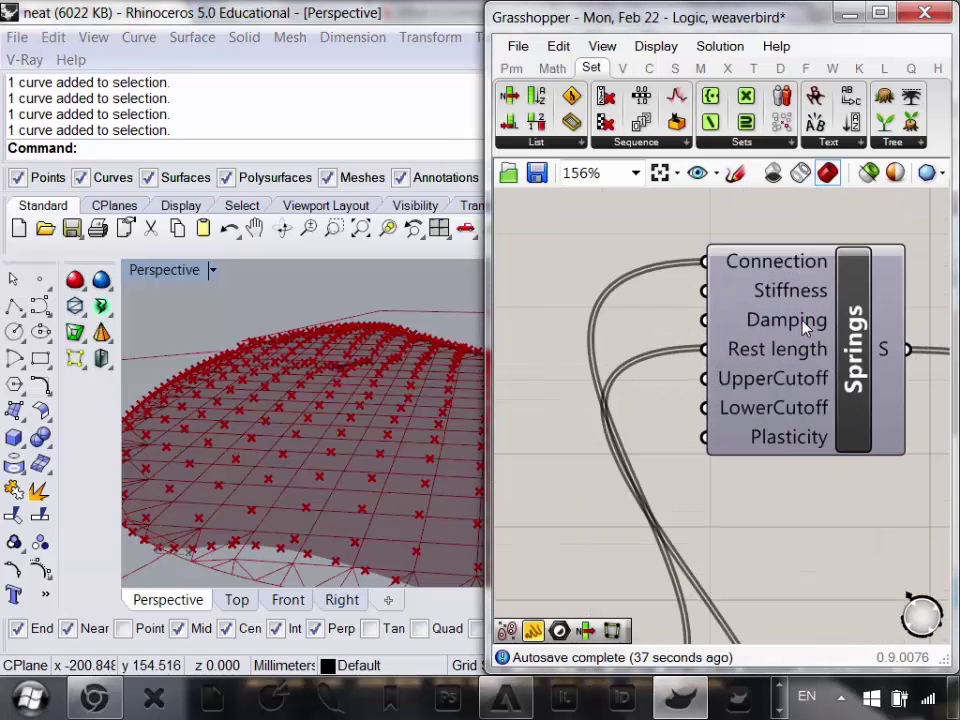
mouse_move(790, 292)
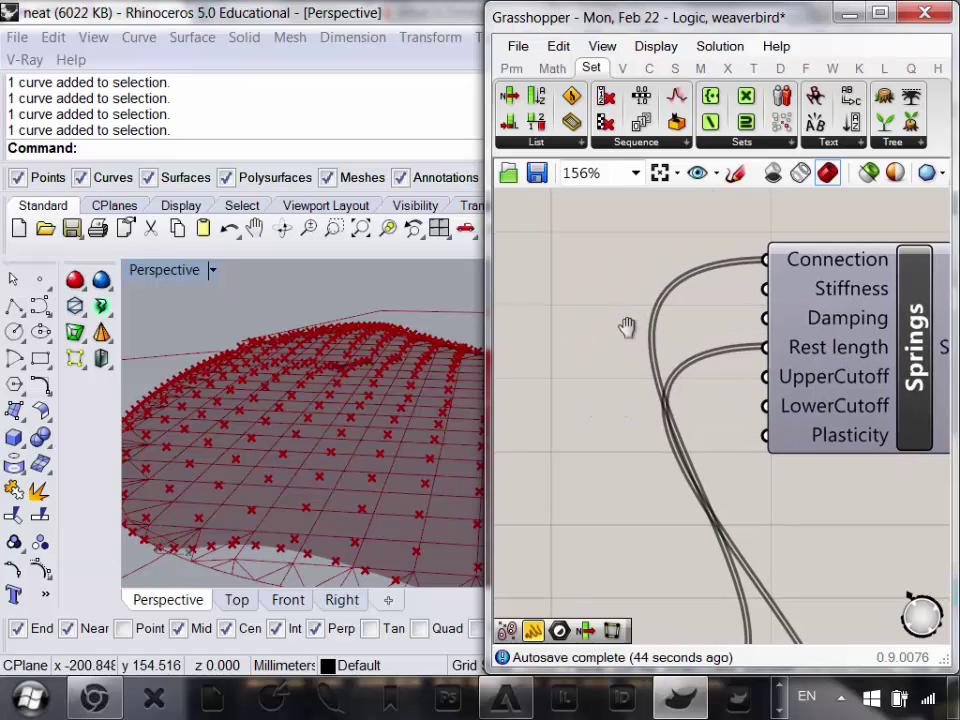
scroll(628, 326, down, 3)
scroll(717, 325, up, 2)
right_drag(718, 325, 730, 342)
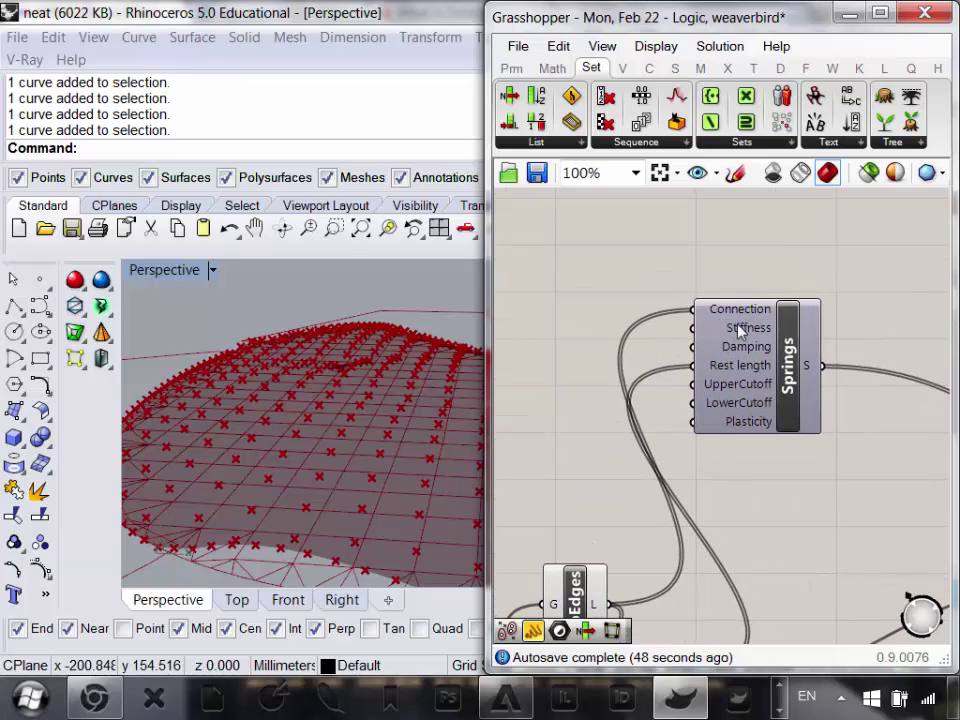
right_drag(749, 331, 794, 340)
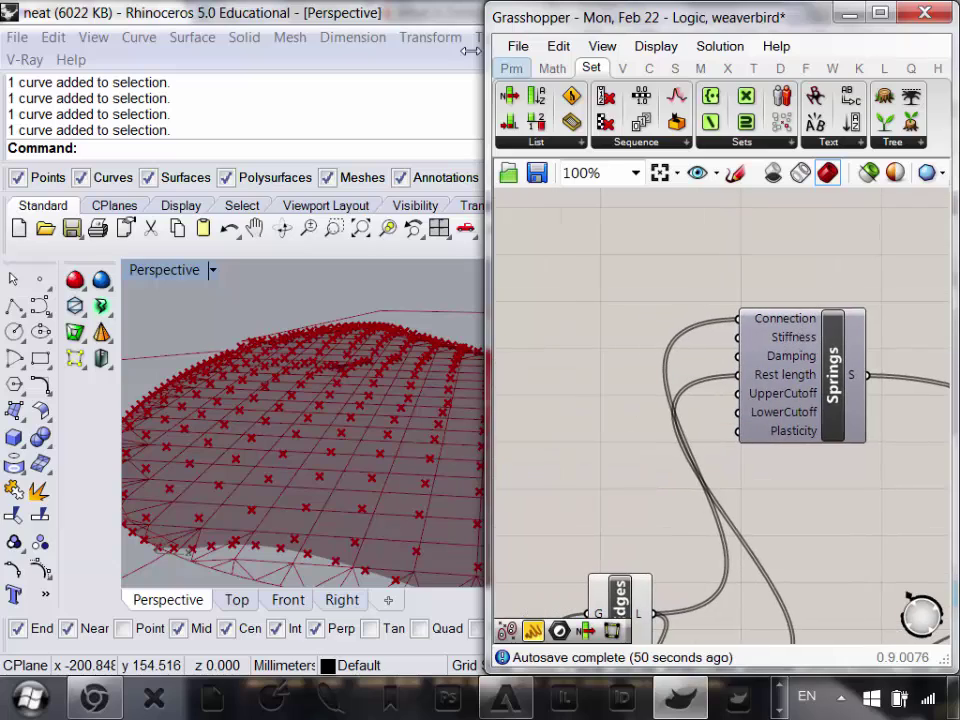
click(511, 68)
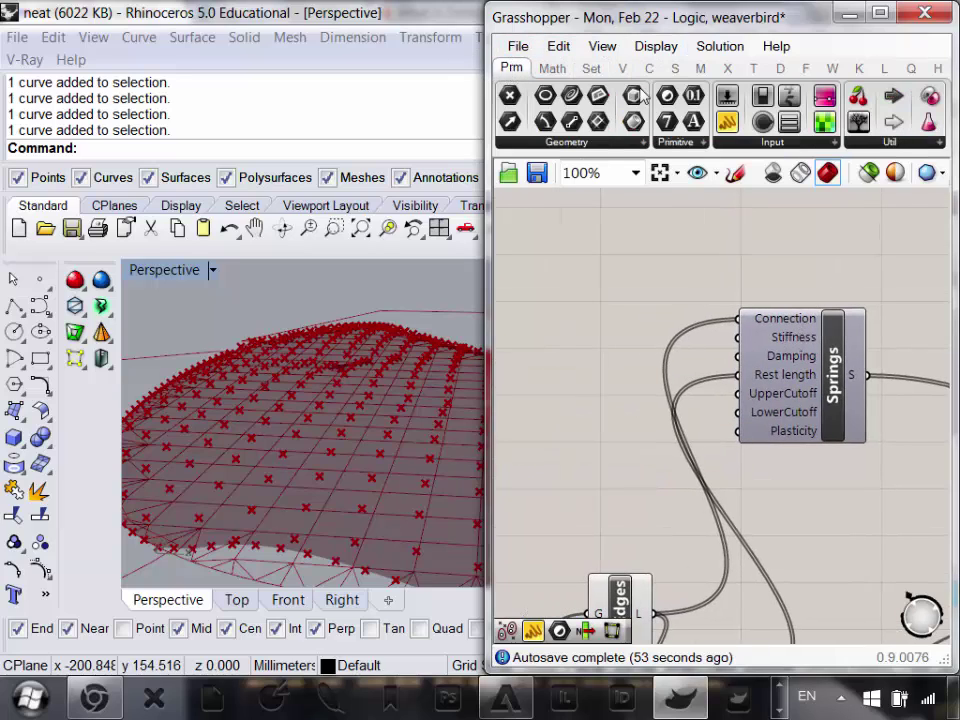
click(790, 146)
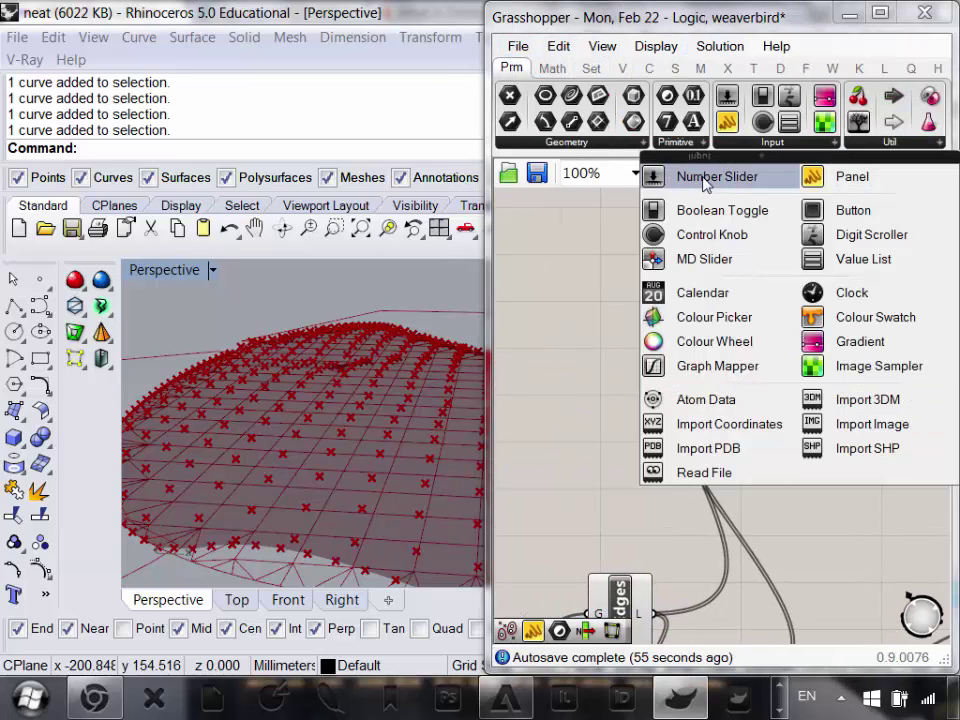
drag(658, 176, 643, 199)
drag(575, 296, 578, 292)
right_drag(600, 332, 617, 334)
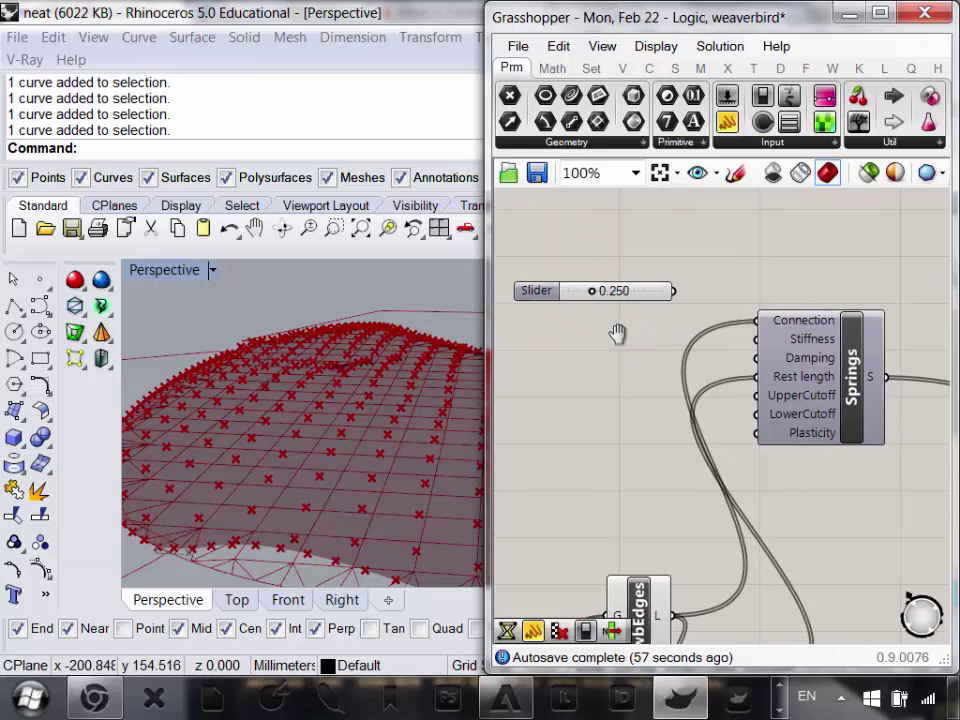
- Set the new slider's numeric domain to run from 0 to 1000
double_click(538, 293)
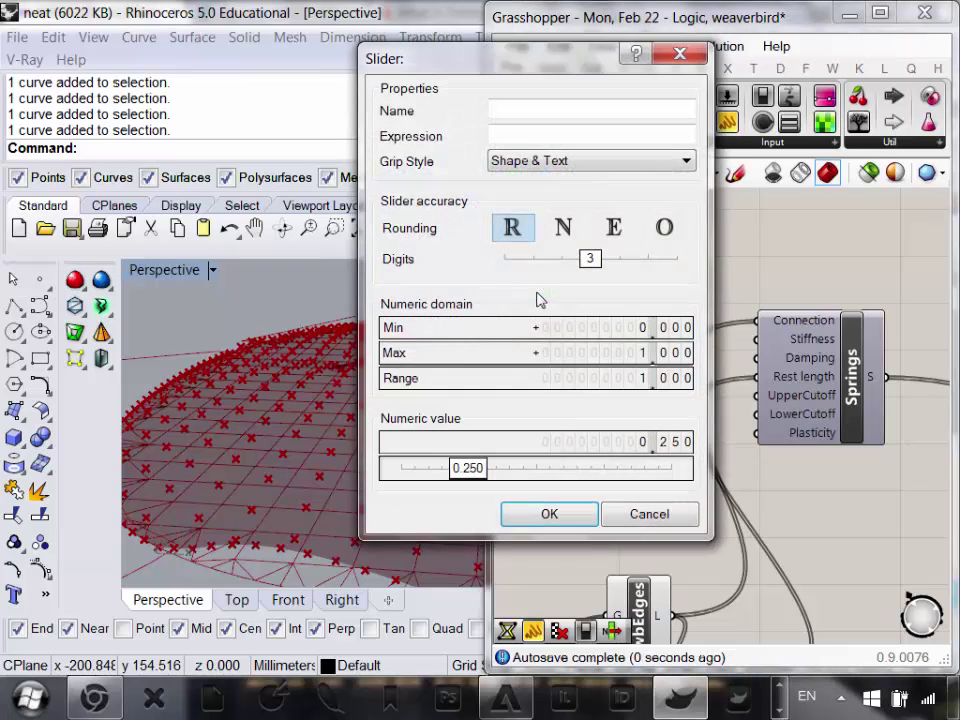
double_click(613, 338)
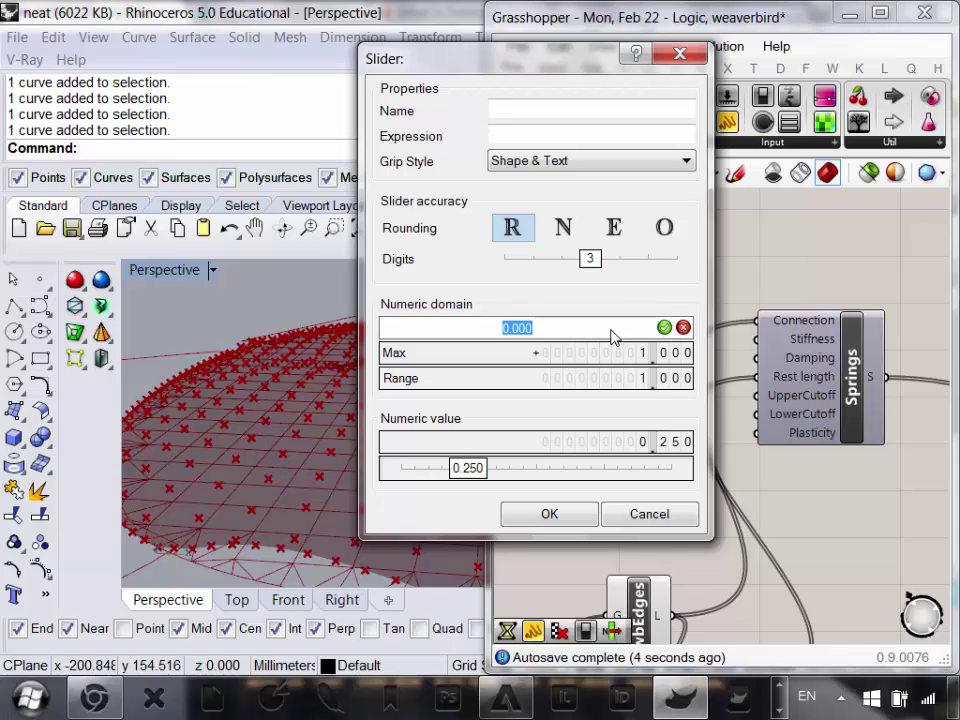
text(1)
key(Return)
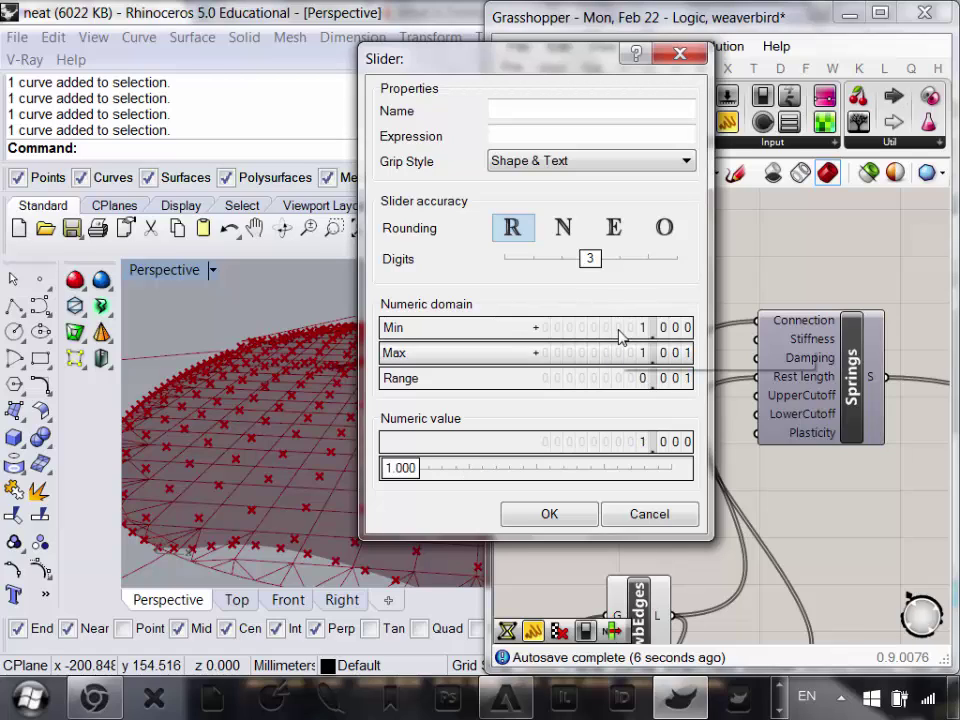
double_click(620, 336)
text(0)
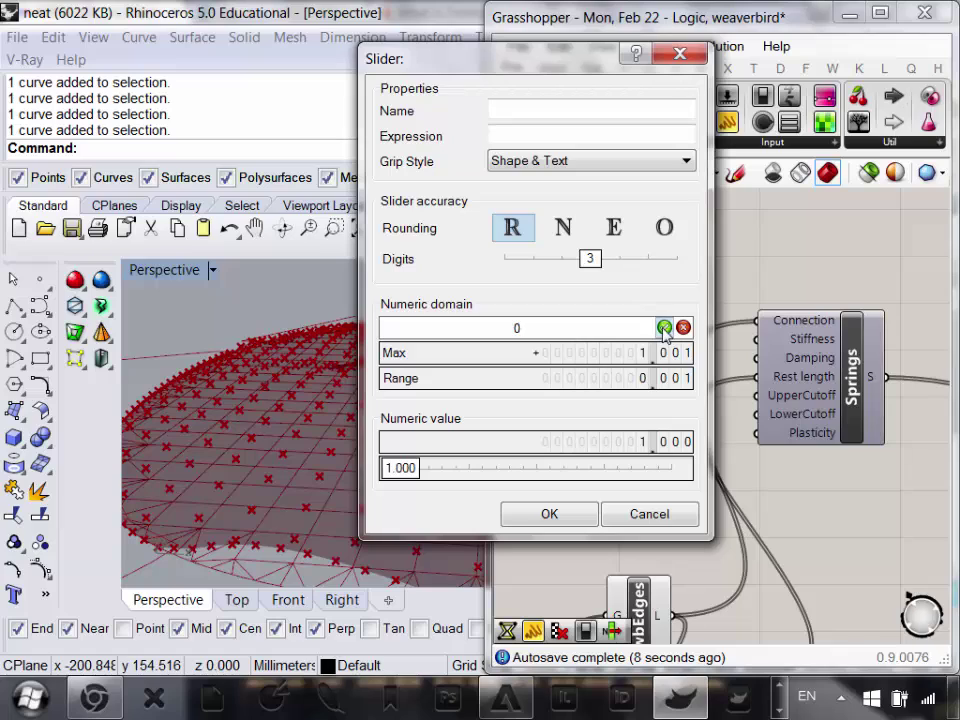
key(Return)
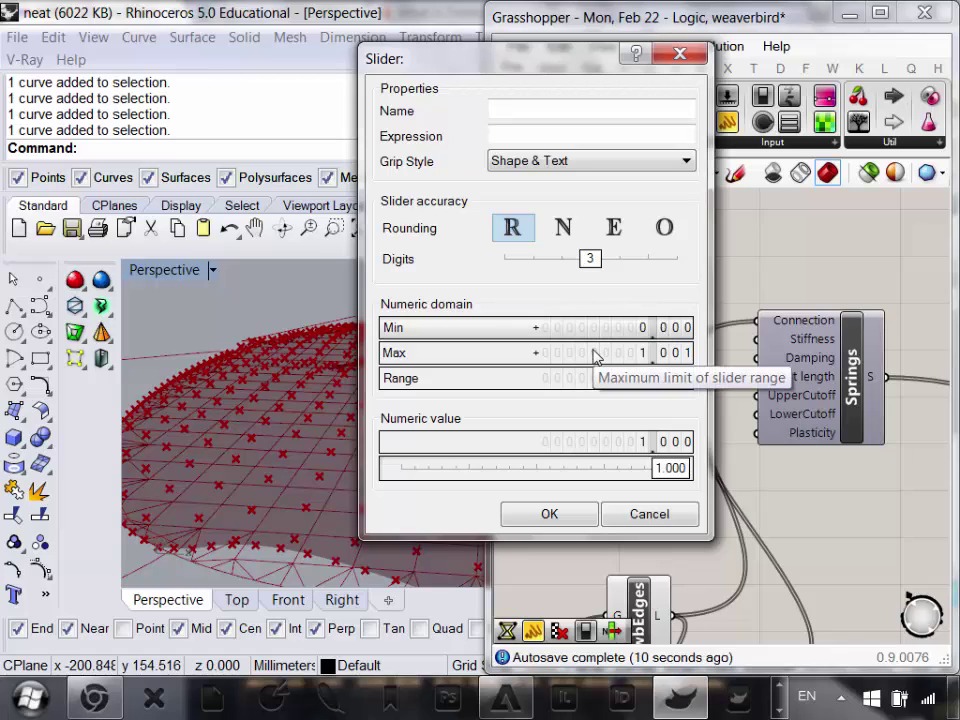
double_click(597, 355)
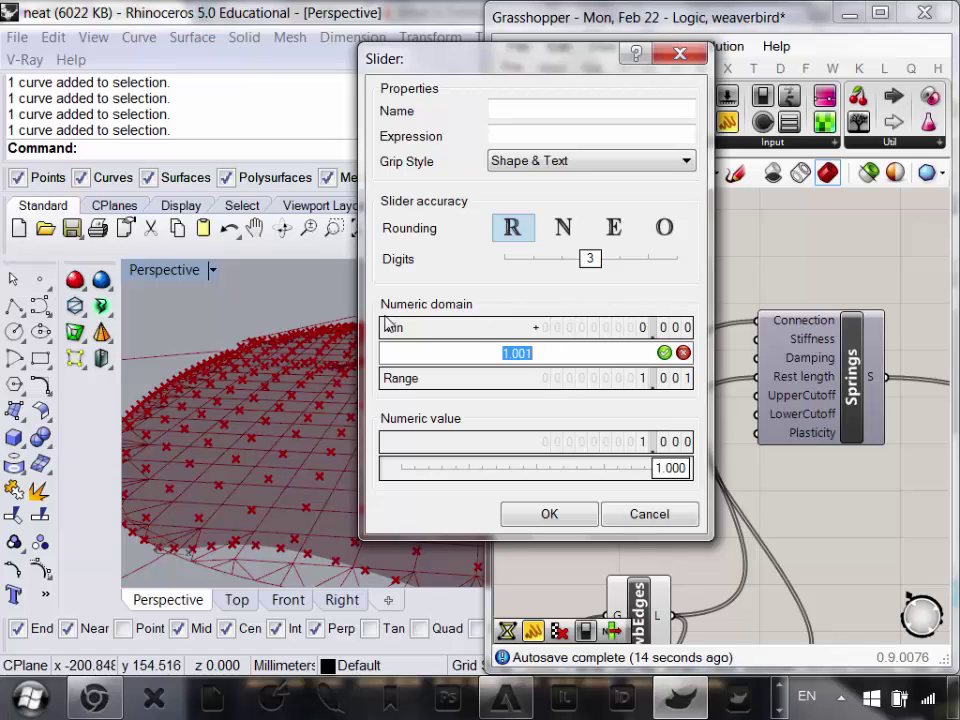
text(100)
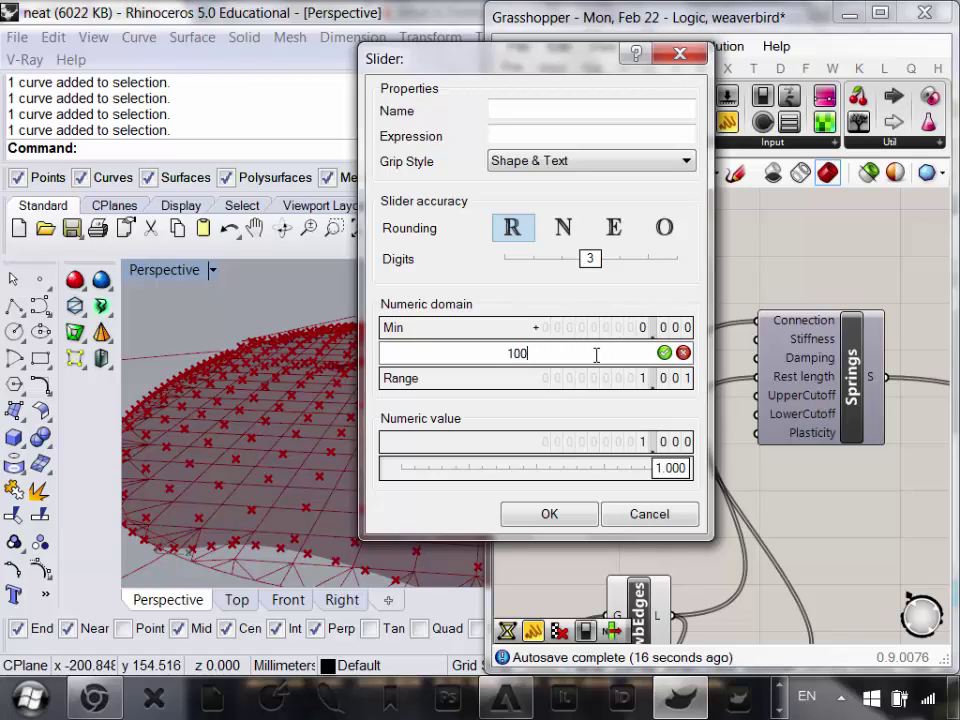
text(0)
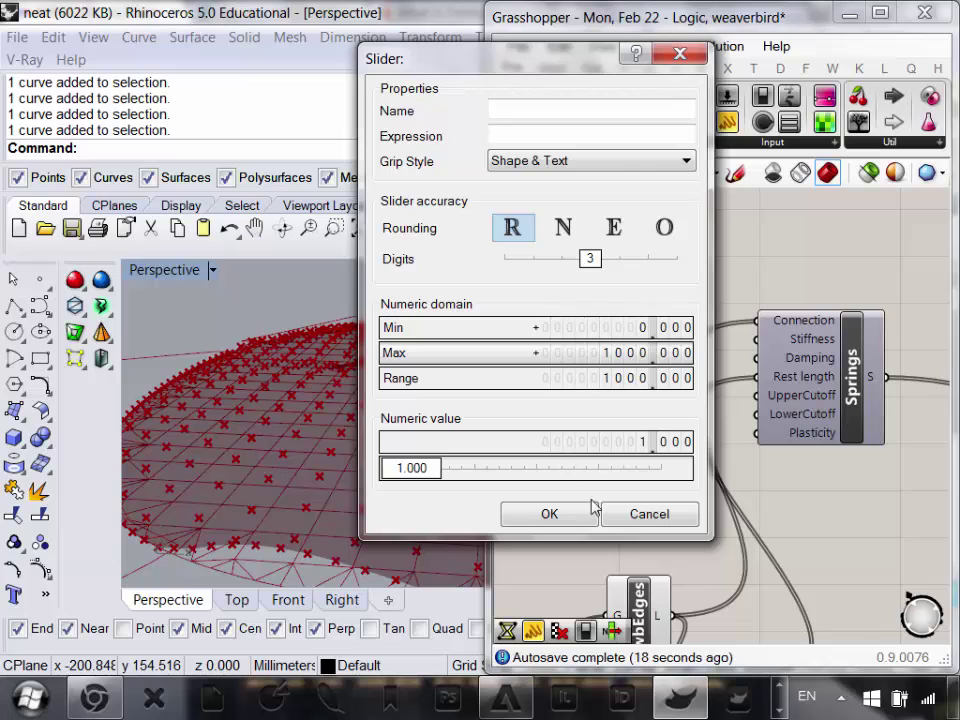
click(553, 514)
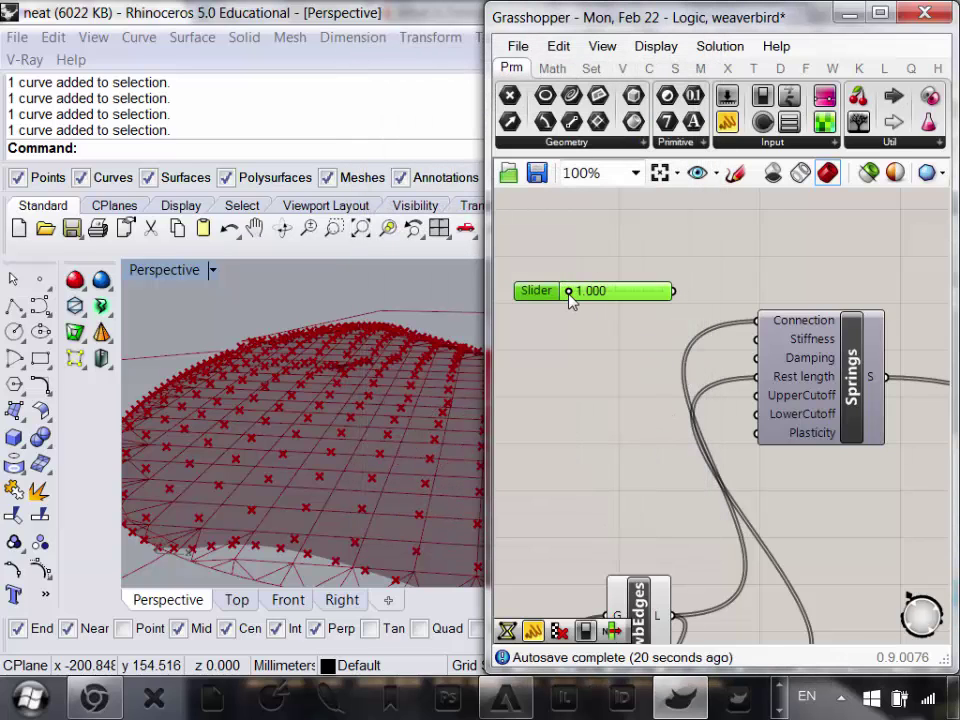
- Raise the slider to 1000 and connect it to the Stiffness input of the Springs component
drag(568, 292, 757, 346)
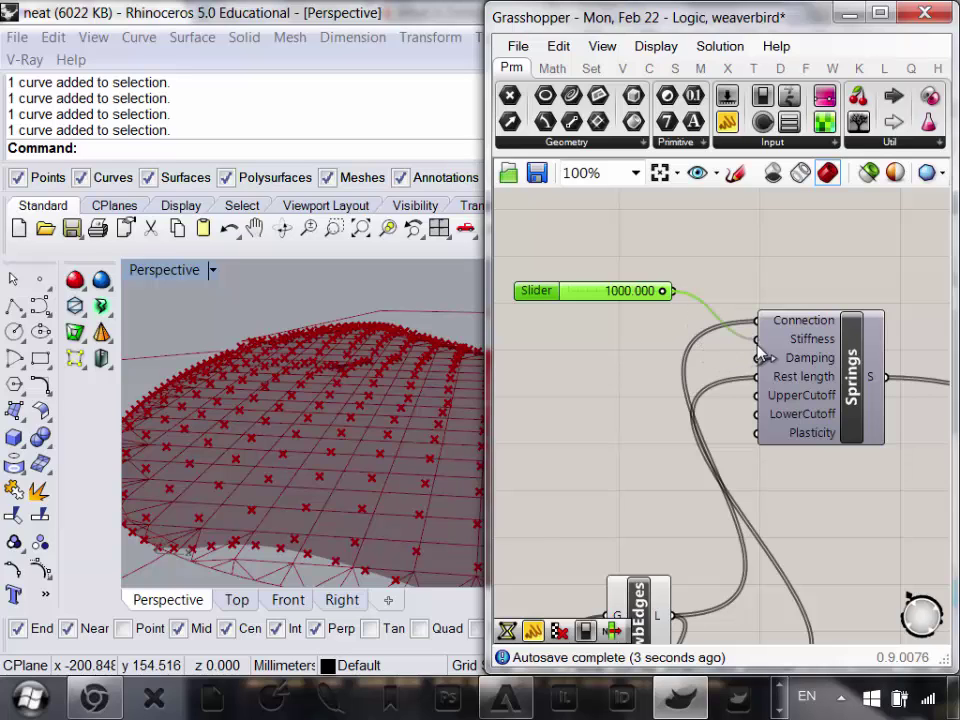
right_drag(350, 510, 395, 425)
scroll(377, 441, down, 5)
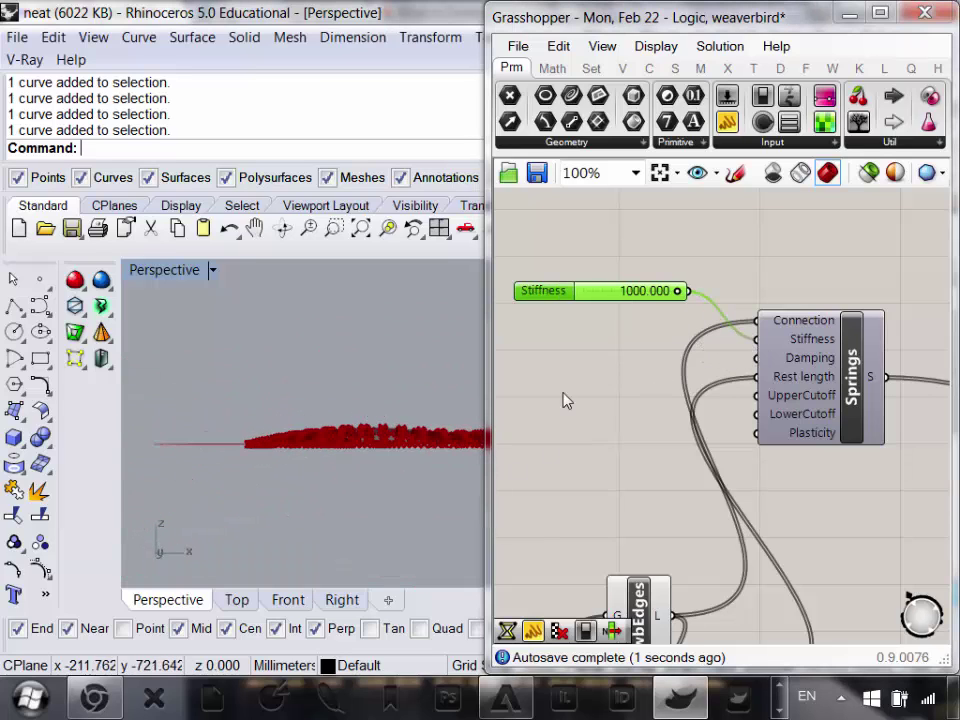
- Lower the Stiffness slider to 10 and inspect how the simulated mesh responds
drag(679, 290, 586, 293)
right_drag(346, 479, 144, 456)
scroll(343, 551, down, 5)
scroll(381, 480, up, 4)
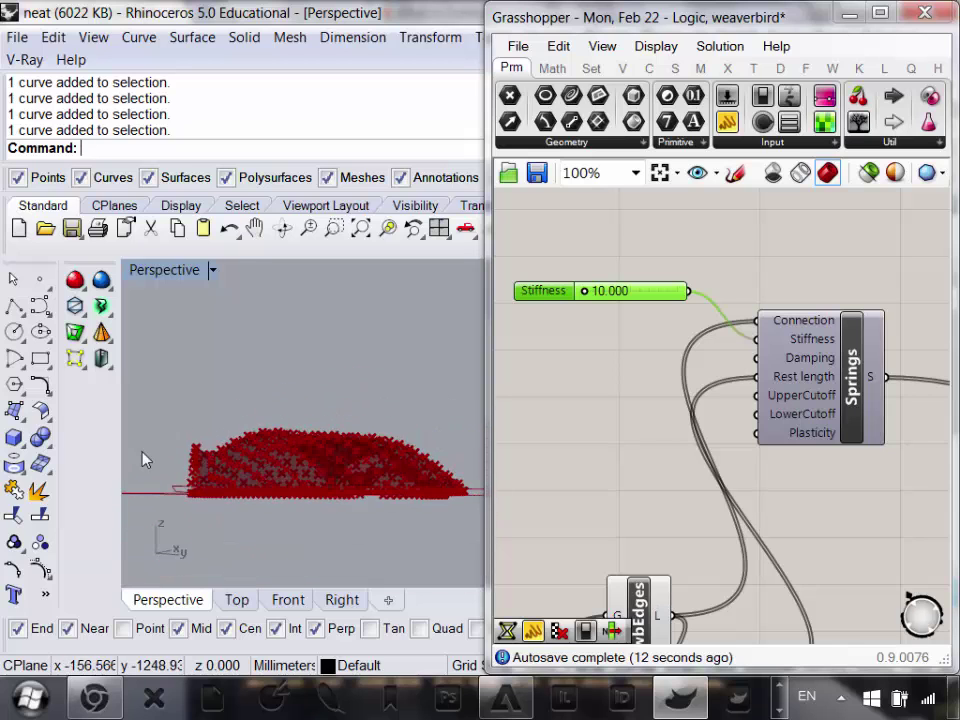
scroll(326, 484, up, 10)
scroll(350, 470, down, 8)
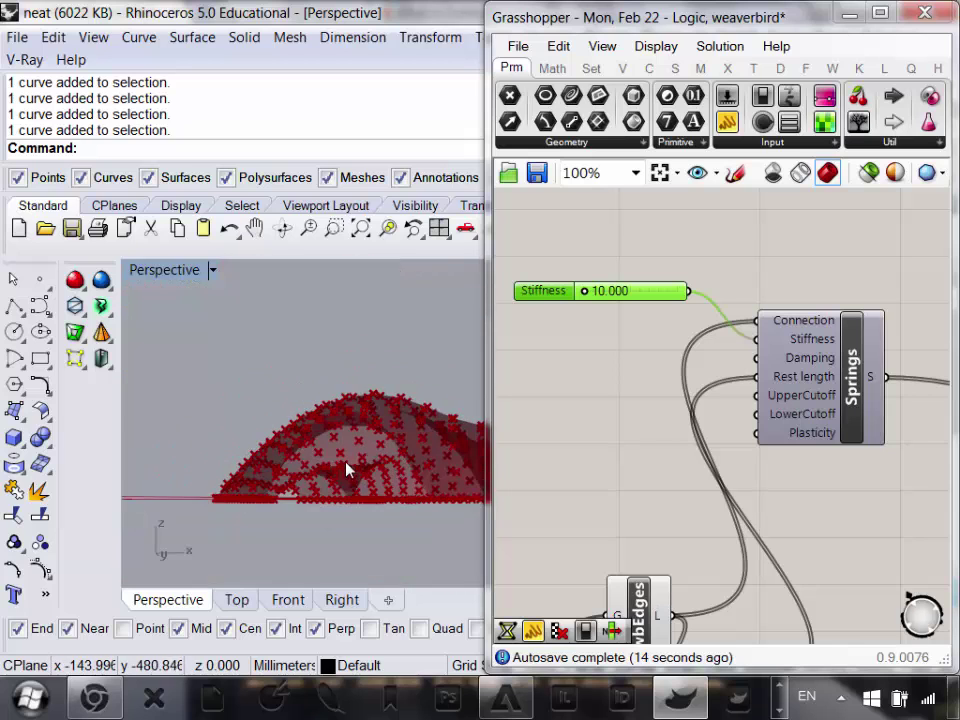
right_drag(347, 469, 385, 475)
scroll(424, 484, up, 5)
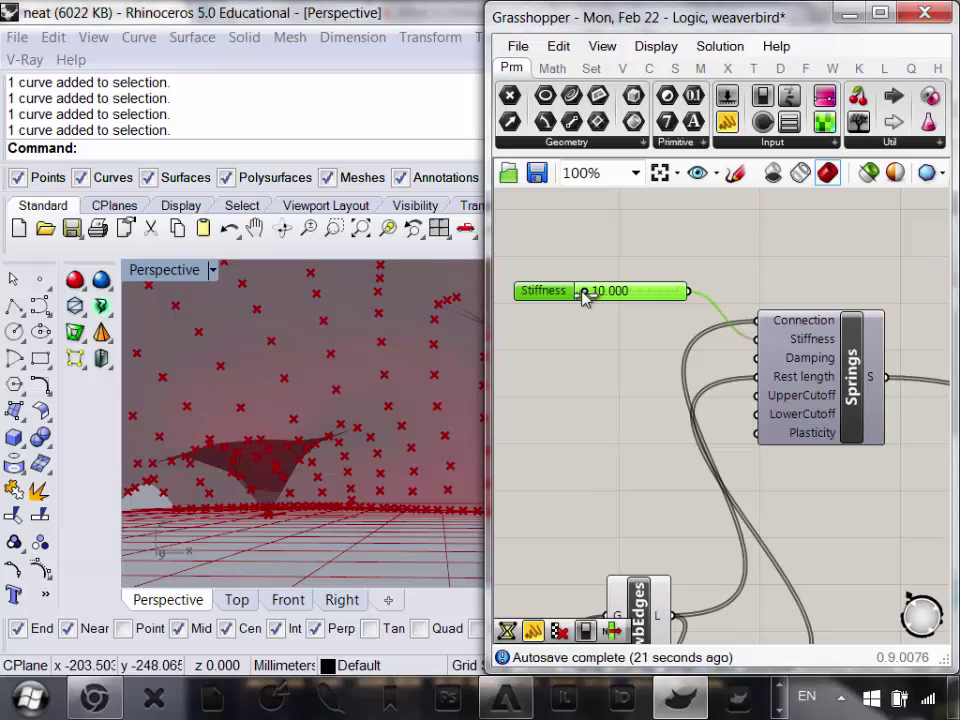
- Reduce the Stiffness slider to 0 and check the rising mesh from the side
drag(582, 294, 584, 296)
right_drag(293, 437, 349, 487)
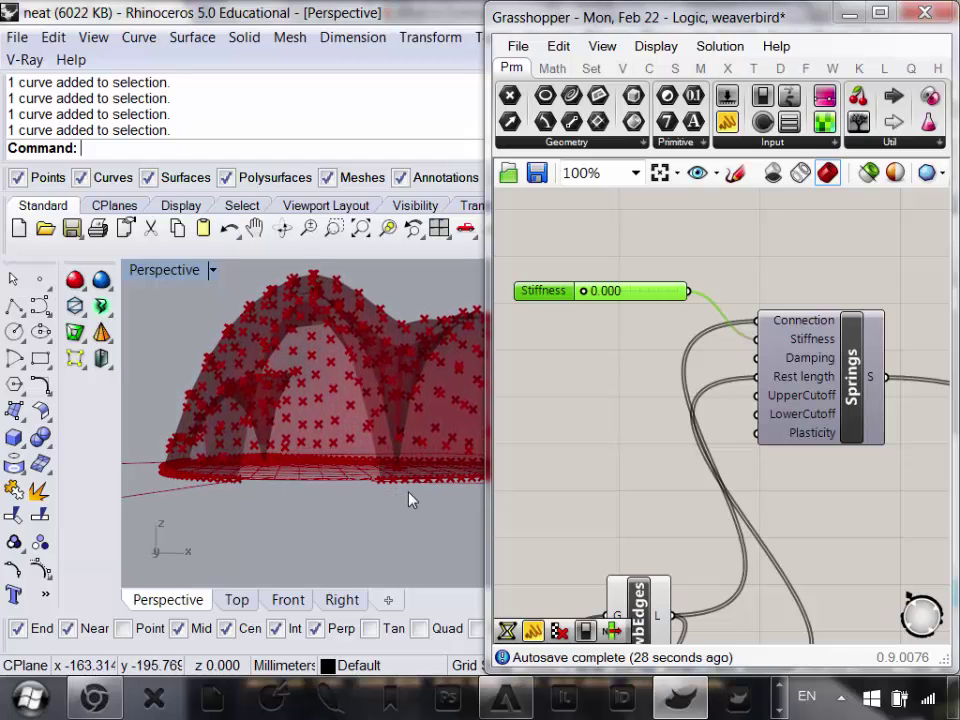
right_drag(408, 491, 286, 456)
scroll(371, 486, down, 6)
scroll(335, 467, up, 8)
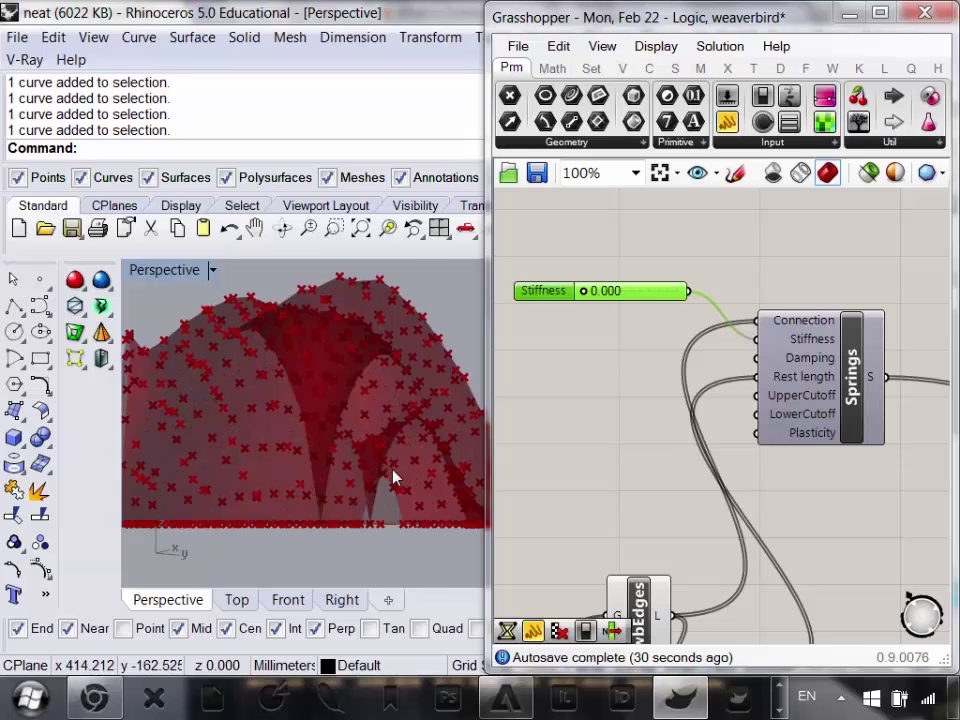
- Examine the stretching mesh and its anchored columns from several angles in the Rhino perspective view
right_drag(392, 470, 231, 485)
scroll(231, 485, down, 5)
scroll(231, 490, down, 5)
scroll(354, 494, up, 10)
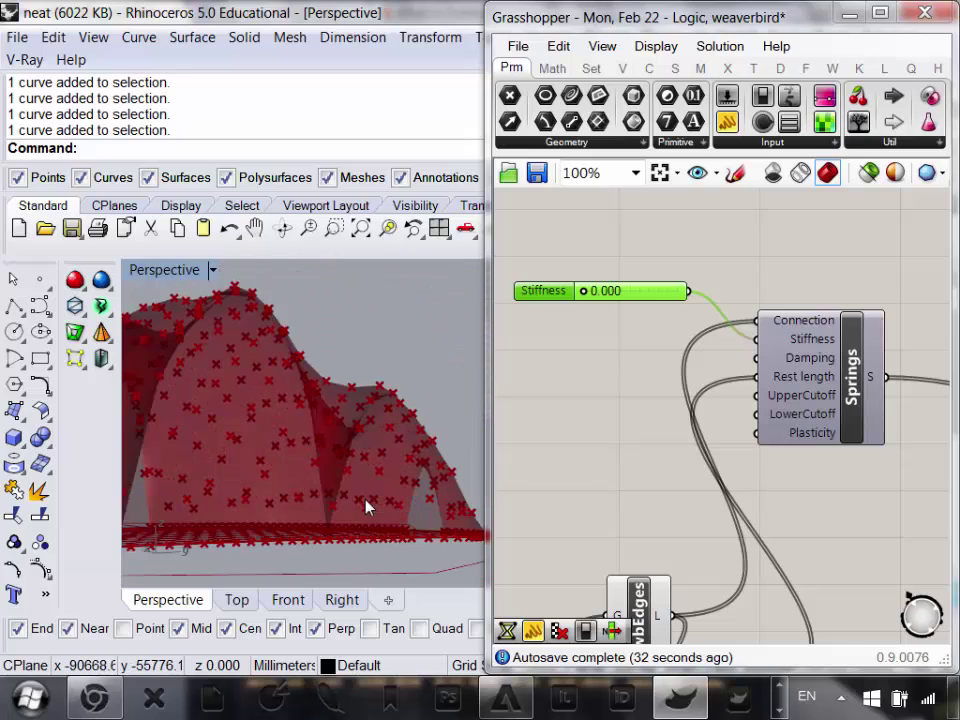
scroll(377, 504, down, 6)
right_drag(257, 516, 557, 521)
scroll(557, 521, down, 10)
right_drag(335, 478, 409, 481)
scroll(409, 481, up, 9)
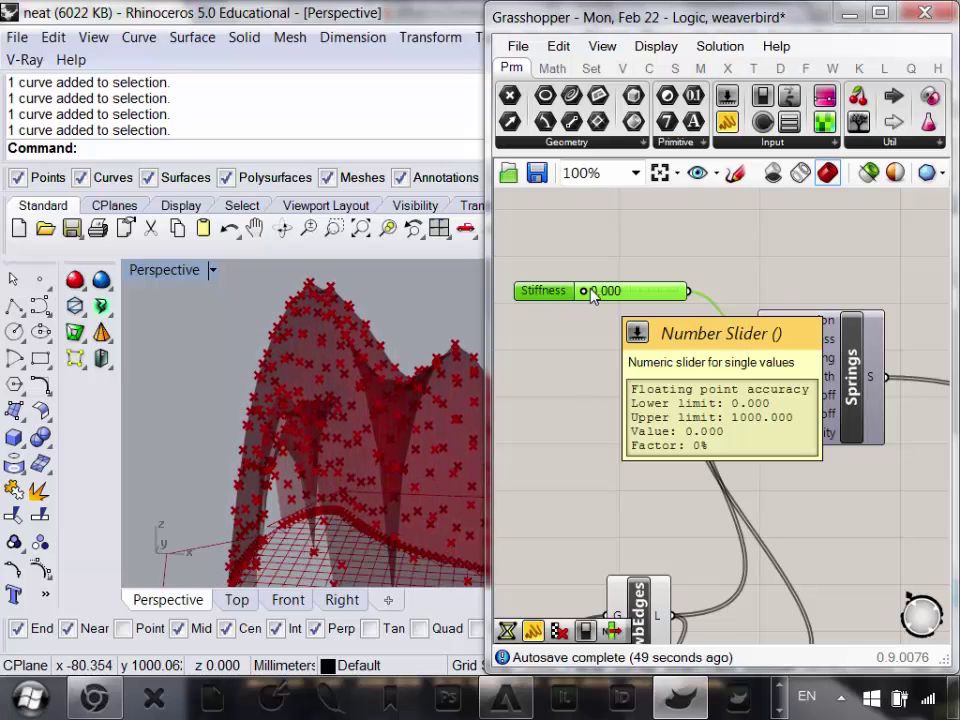
right_drag(358, 437, 399, 455)
scroll(399, 455, down, 5)
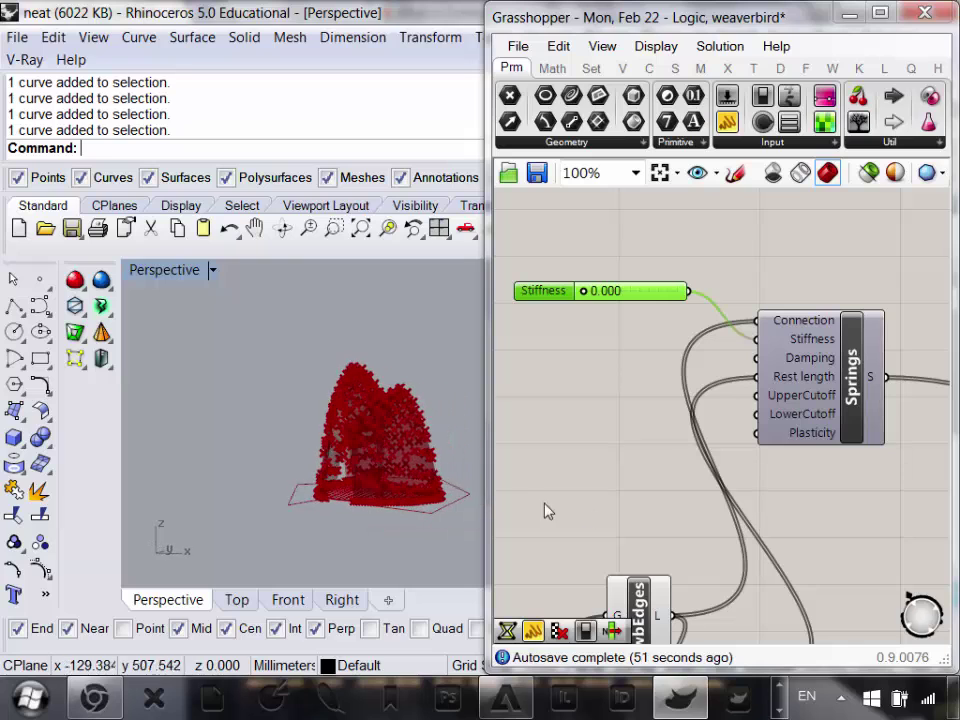
scroll(429, 467, up, 6)
scroll(401, 467, down, 3)
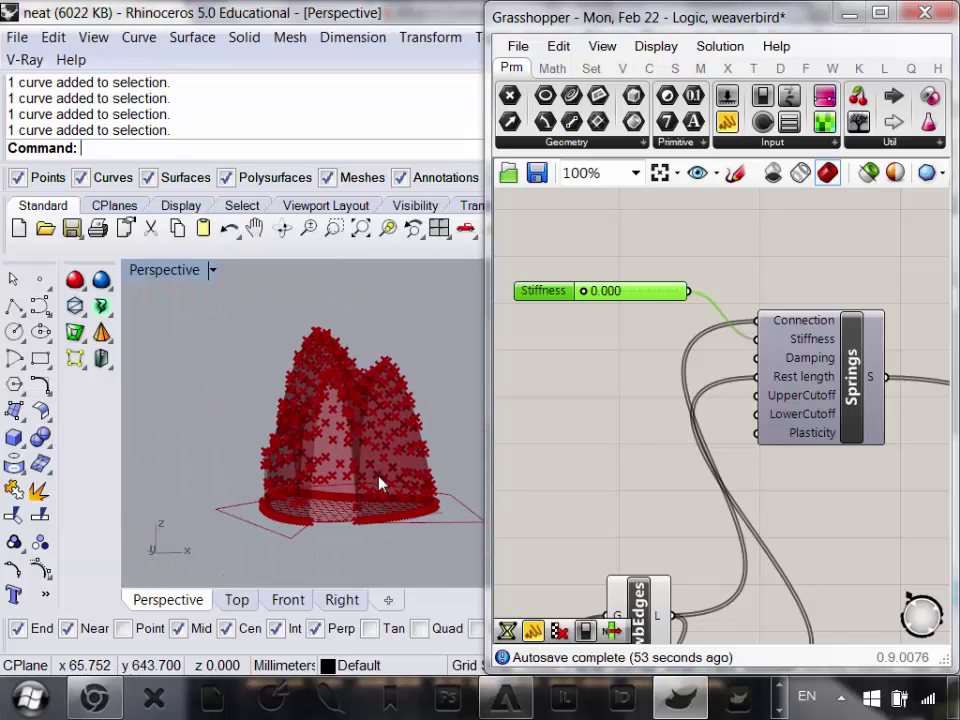
- Disable the 20 ms timer attached to the Kangaroo component to stop the simulation
scroll(630, 398, down, 3)
right_drag(630, 391, 532, 346)
right_drag(694, 480, 541, 538)
scroll(625, 480, up, 4)
scroll(570, 465, down, 4)
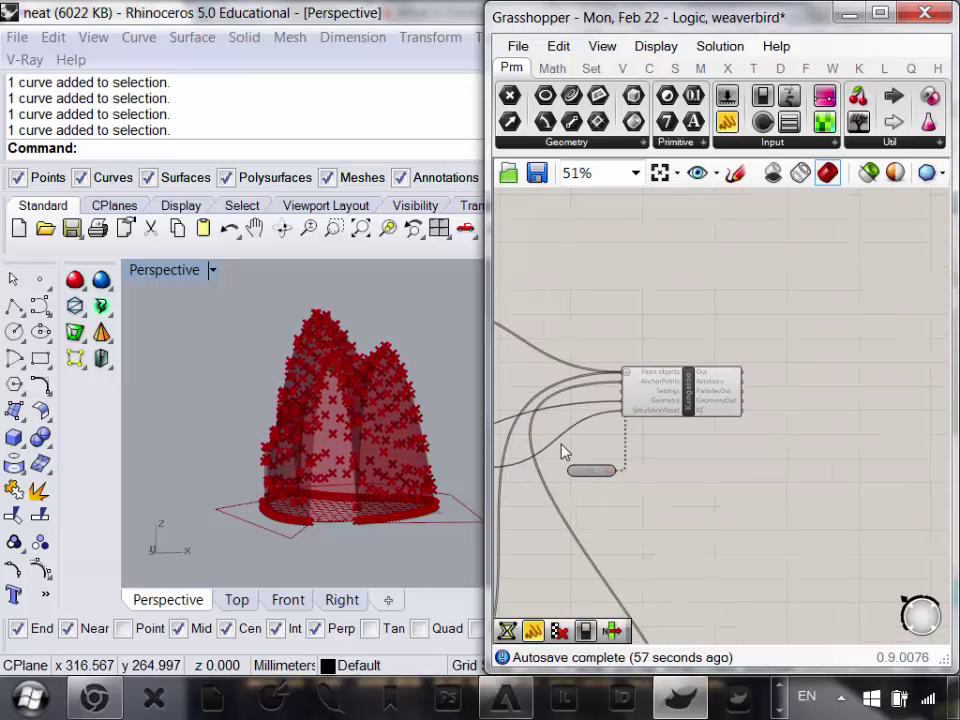
scroll(530, 450, up, 3)
scroll(602, 489, up, 1)
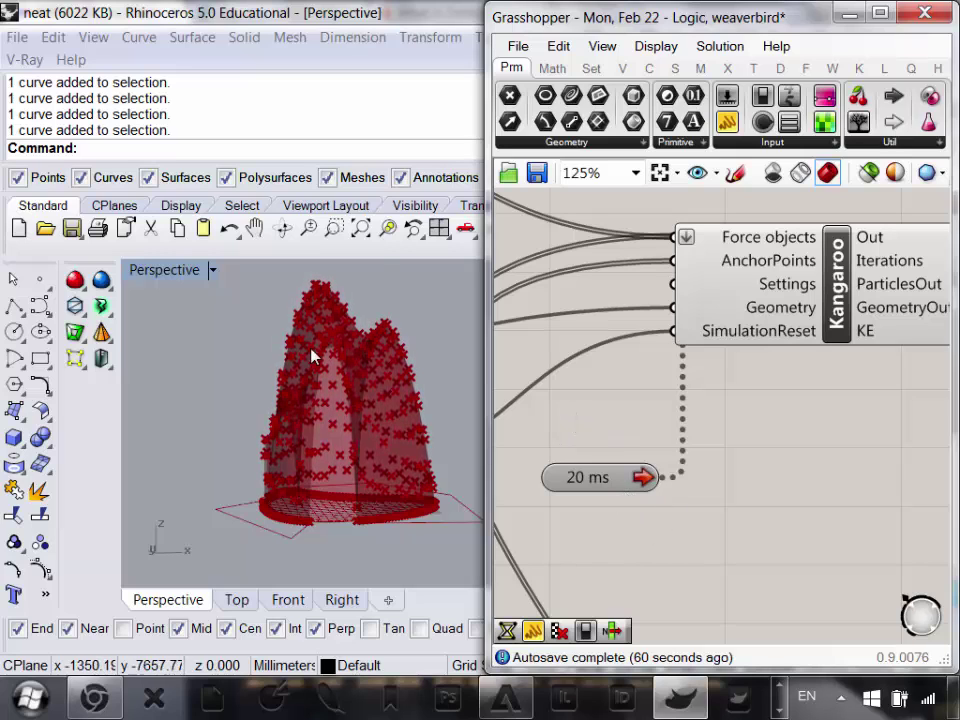
right_drag(343, 392, 315, 381)
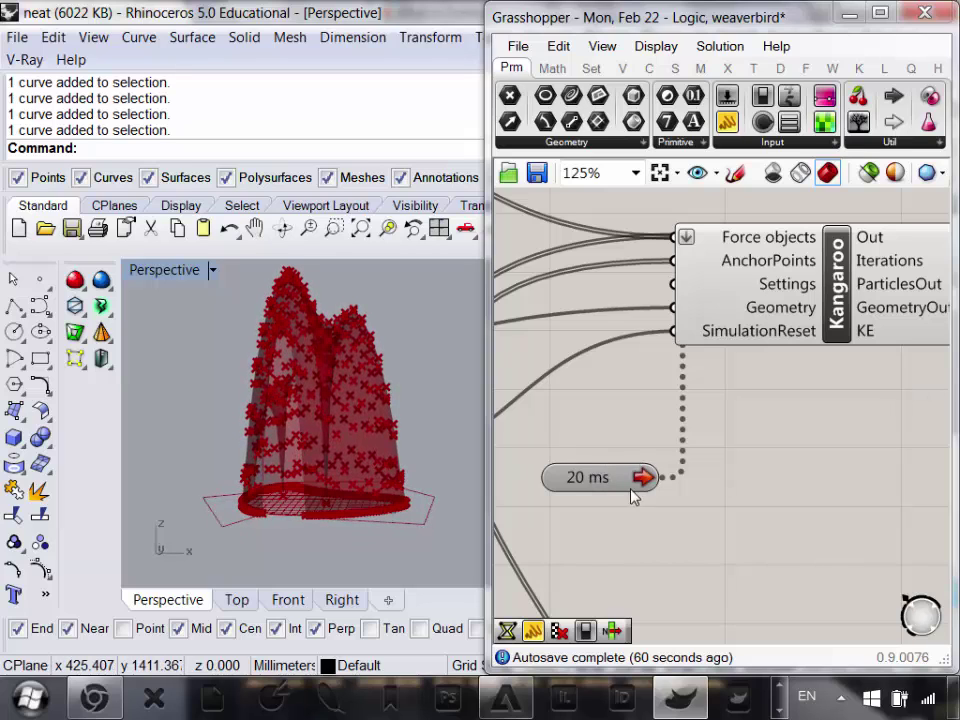
right_click(596, 484)
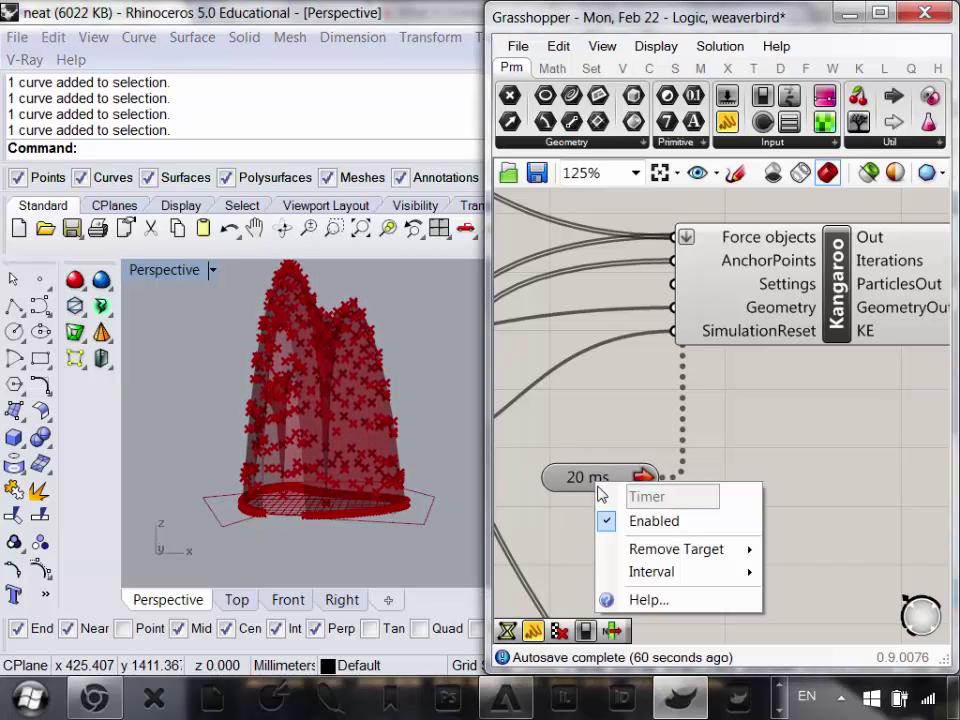
click(644, 528)
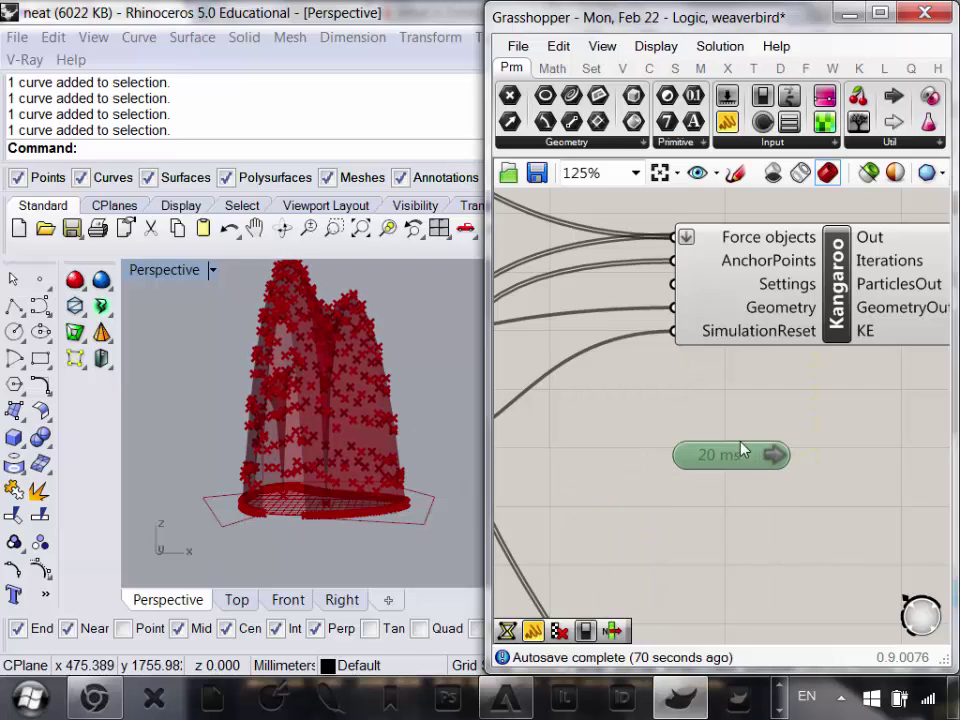
- Examine the form of the stopped mesh from above, below and the sides in the perspective view
right_drag(332, 409, 349, 397)
scroll(358, 391, up, 6)
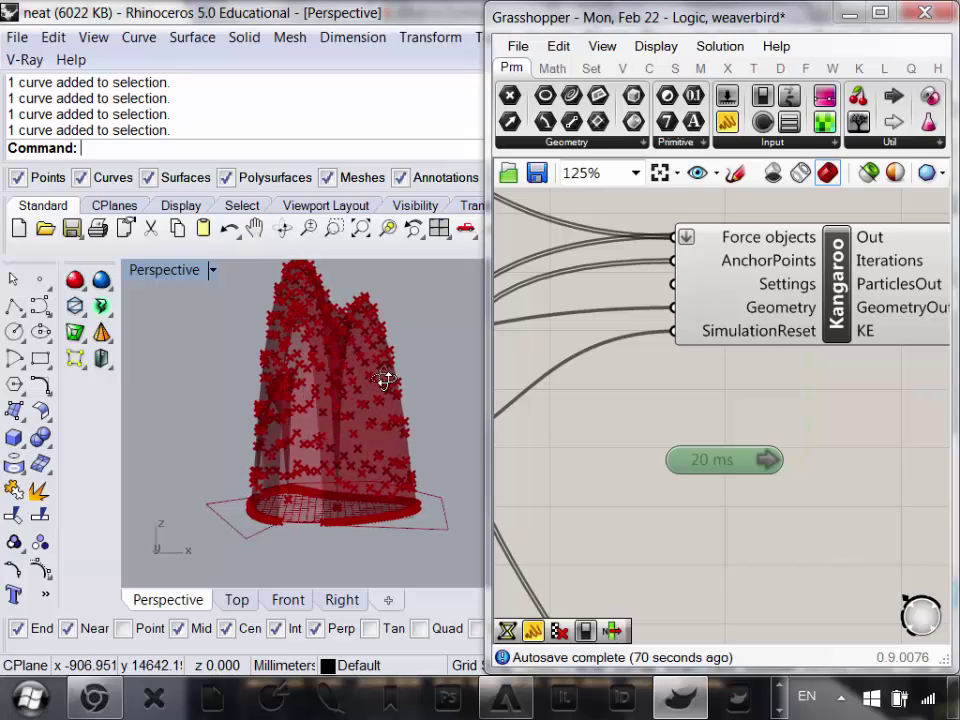
scroll(371, 350, down, 7)
right_drag(369, 353, 266, 460)
scroll(345, 400, up, 7)
right_drag(347, 404, 349, 349)
scroll(365, 394, down, 7)
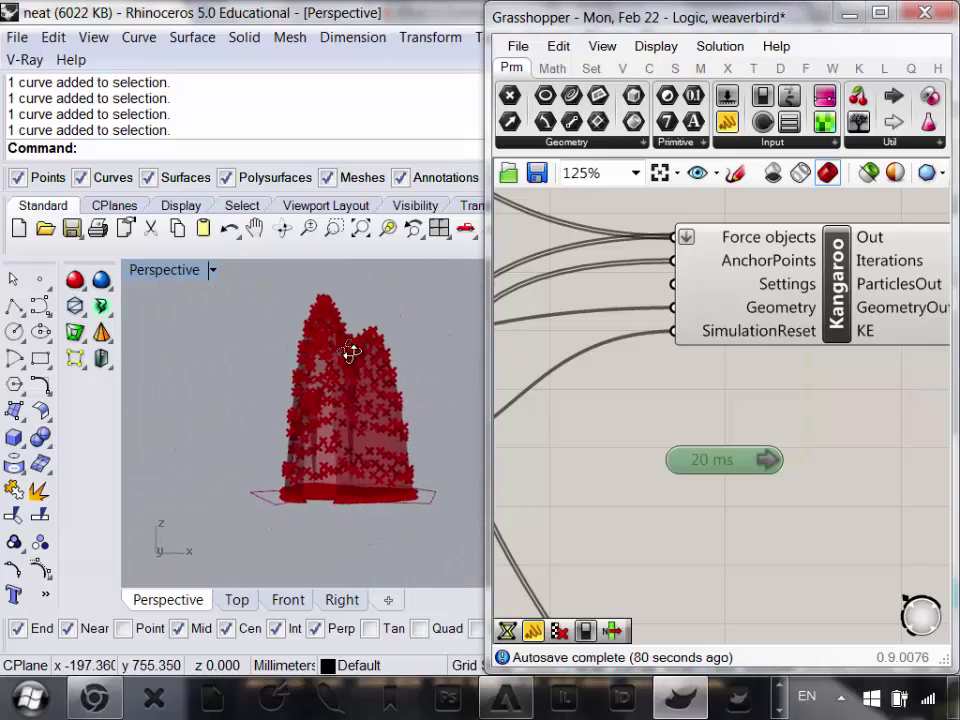
scroll(317, 403, up, 6)
scroll(300, 392, down, 7)
right_drag(345, 408, 260, 445)
scroll(279, 454, up, 7)
scroll(360, 466, down, 7)
scroll(363, 465, up, 3)
scroll(789, 386, down, 4)
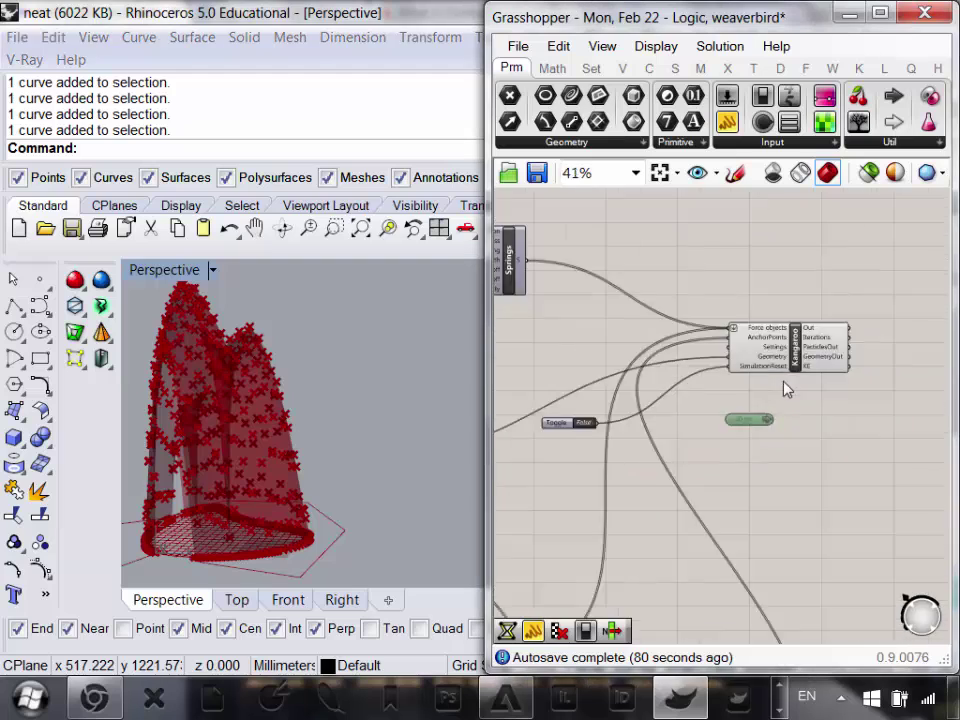
- Reposition the Kangaroo component slightly away from the components that feed it
scroll(731, 420, up, 2)
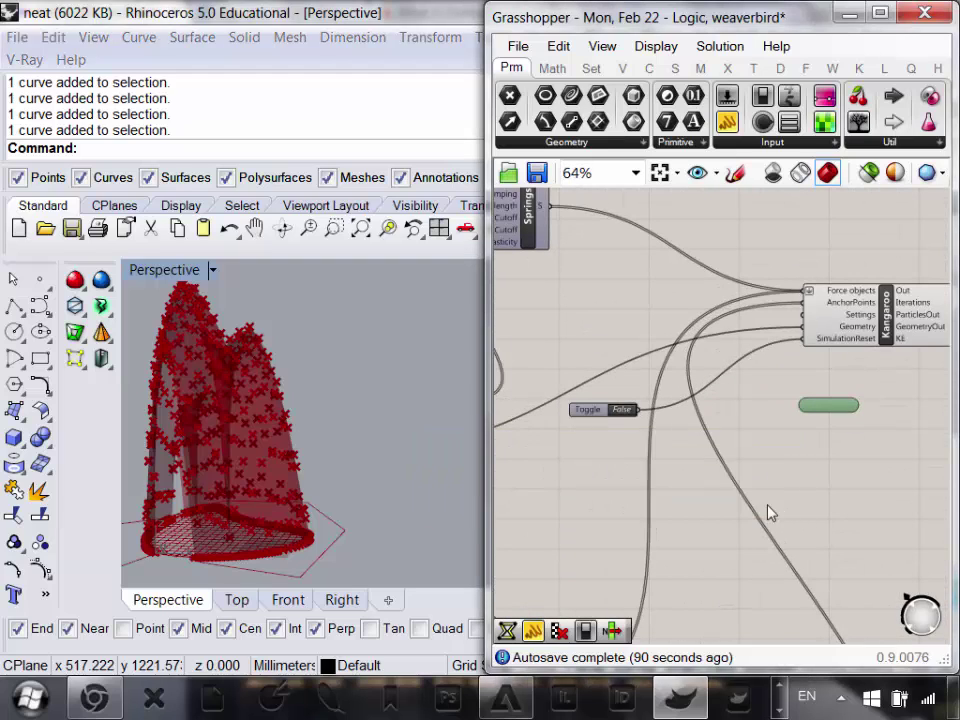
scroll(769, 512, down, 5)
right_drag(847, 340, 743, 446)
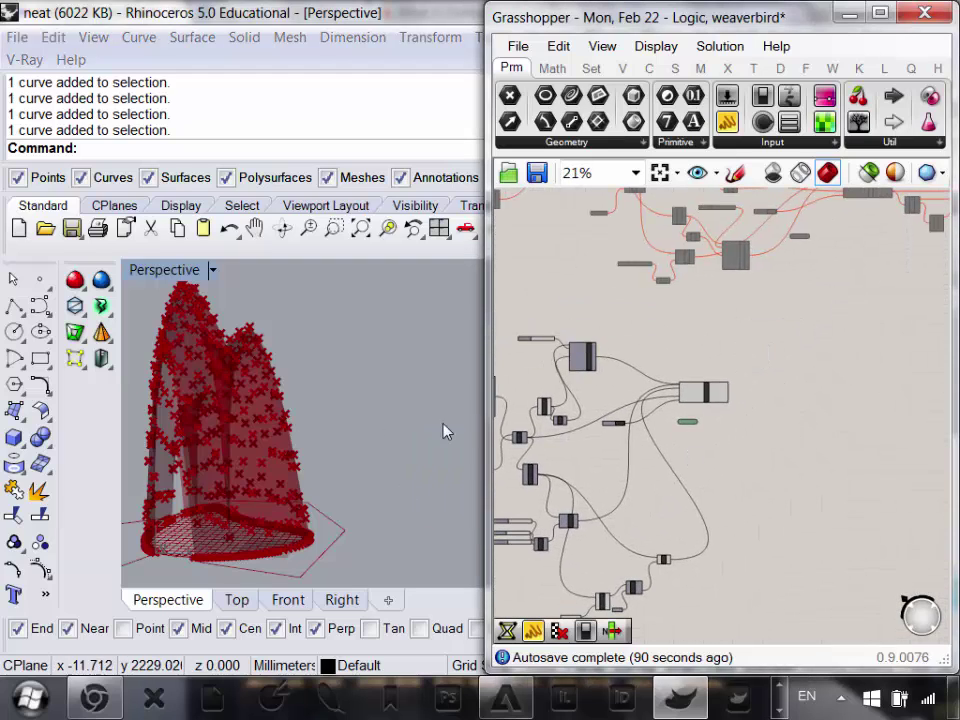
scroll(713, 418, up, 8)
drag(687, 337, 717, 326)
scroll(747, 344, down, 7)
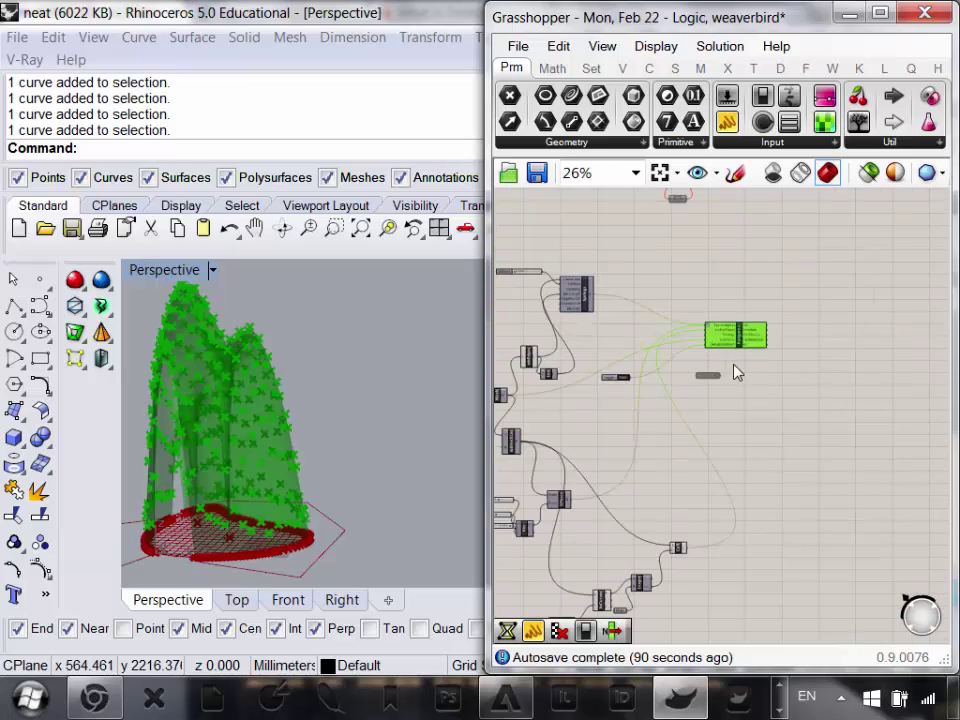
- Turn off the preview of all the components feeding Kangaroo so only the simulation result is displayed
right_drag(617, 410, 709, 365)
click(743, 413)
drag(797, 616, 530, 213)
right_click(735, 289)
click(804, 326)
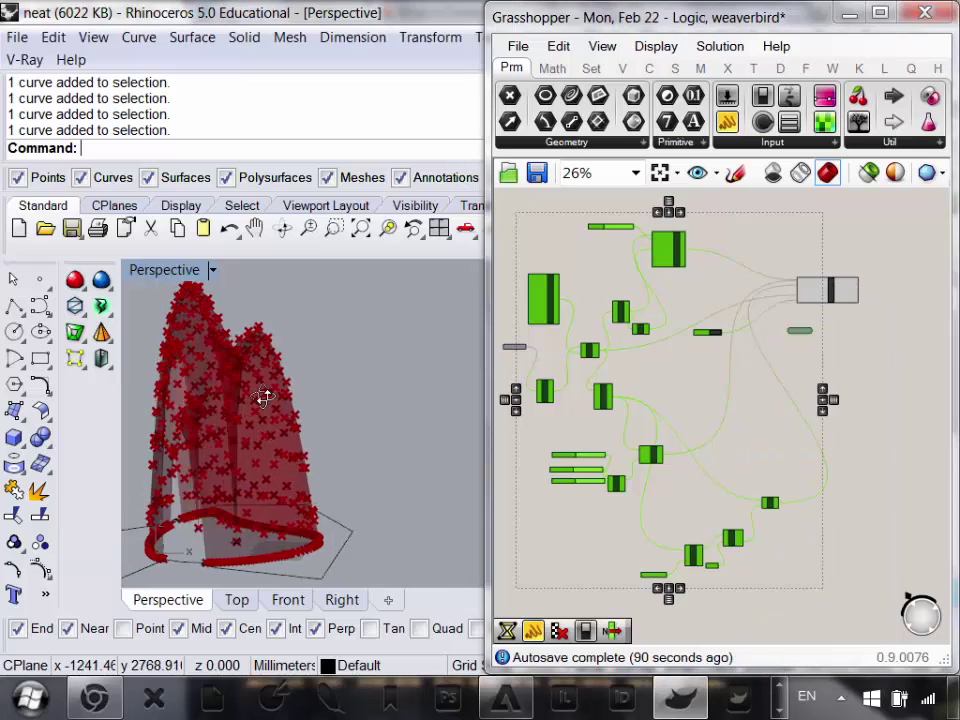
click(915, 450)
- Move the Kangaroo component farther out into clear canvas space beyond its input components
right_drag(863, 404, 750, 454)
click(724, 343)
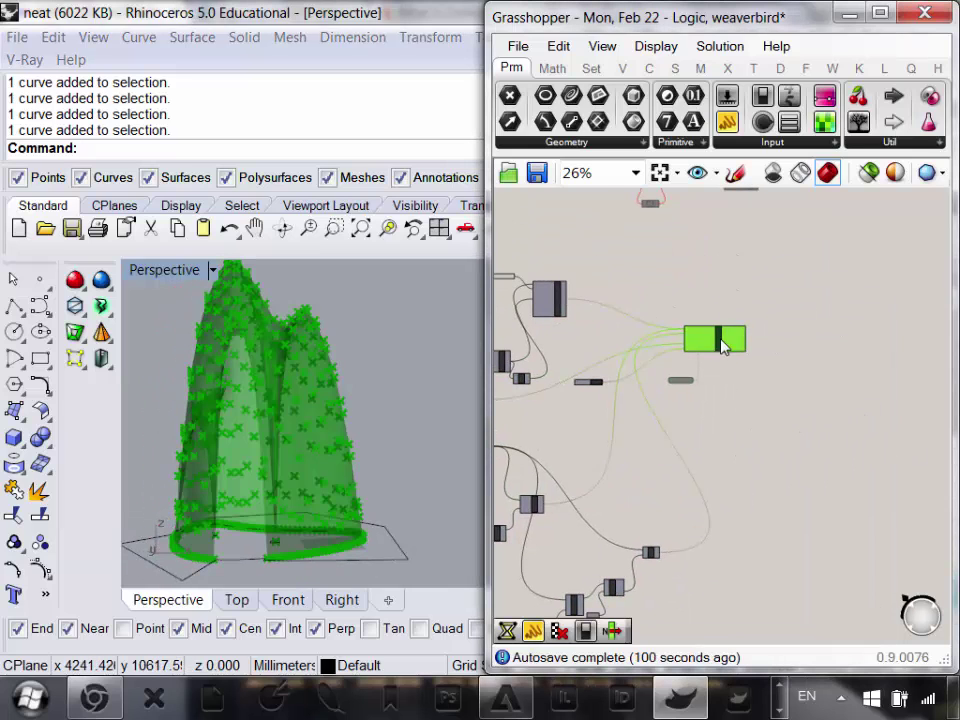
drag(722, 345, 782, 346)
click(831, 424)
right_drag(831, 424, 736, 409)
- Examine the simulated mesh from several angles and inspect the Kangaroo component's outputs, starting with Out
right_drag(318, 415, 368, 338)
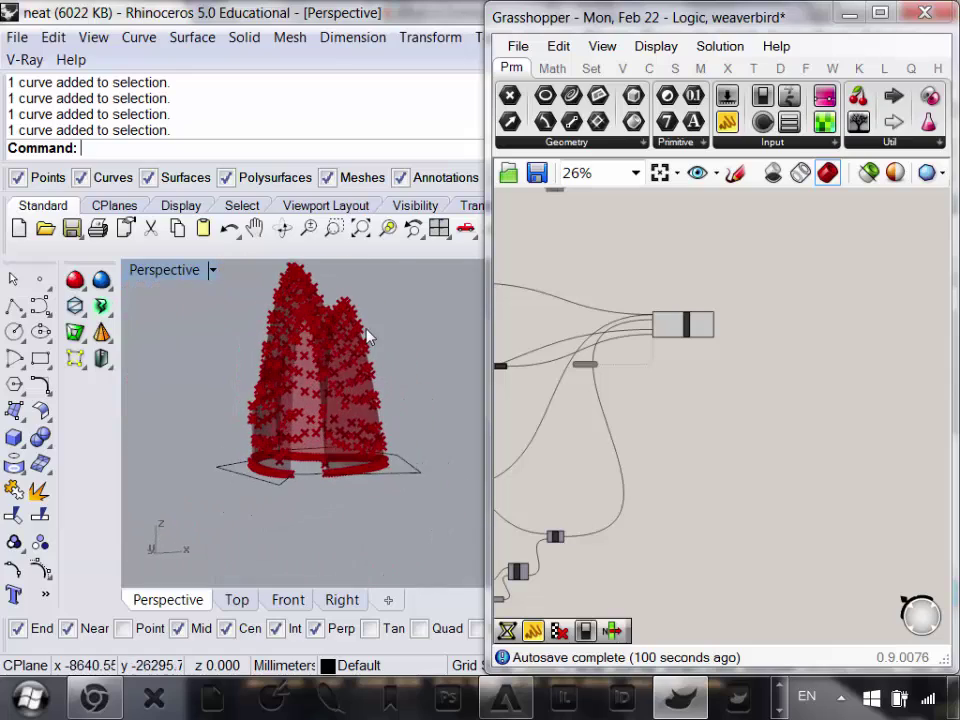
scroll(368, 338, up, 5)
right_drag(763, 411, 828, 380)
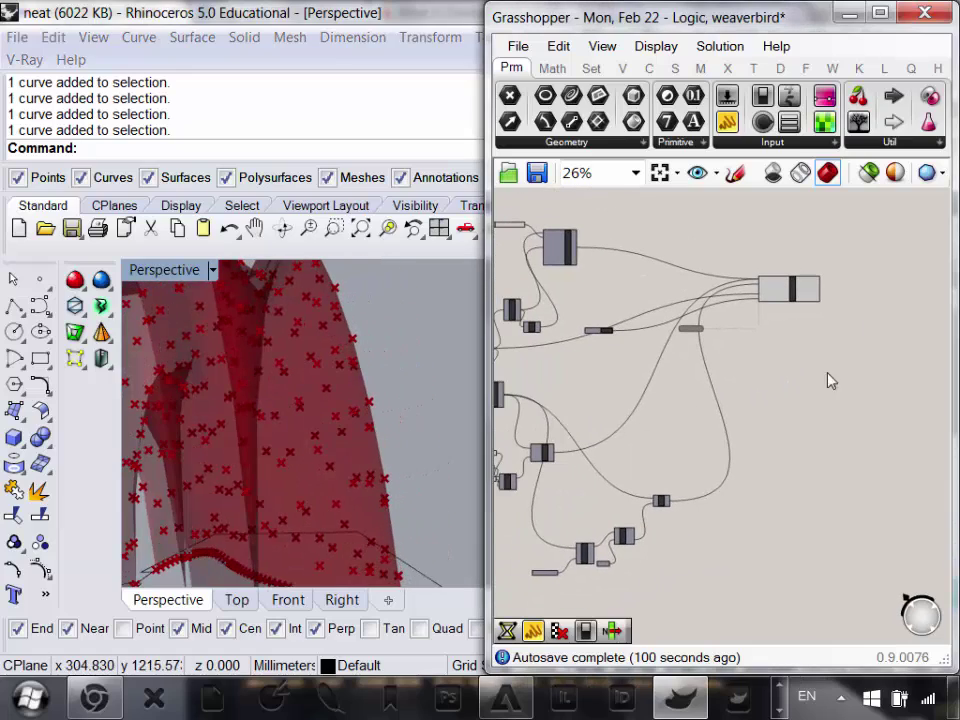
right_drag(268, 435, 229, 529)
scroll(681, 489, up, 5)
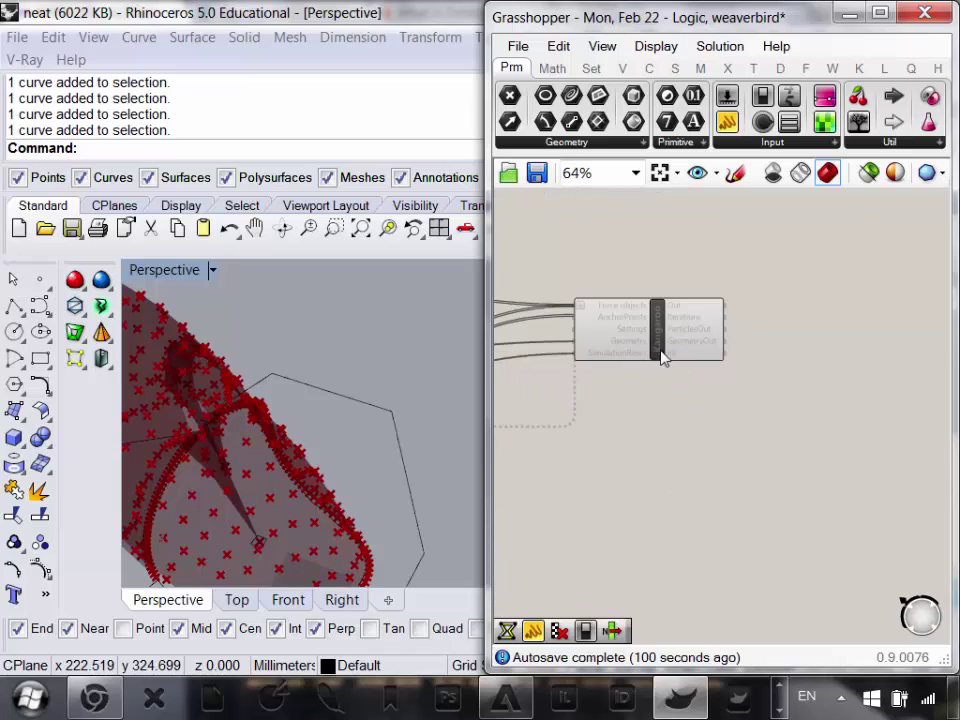
drag(662, 358, 630, 381)
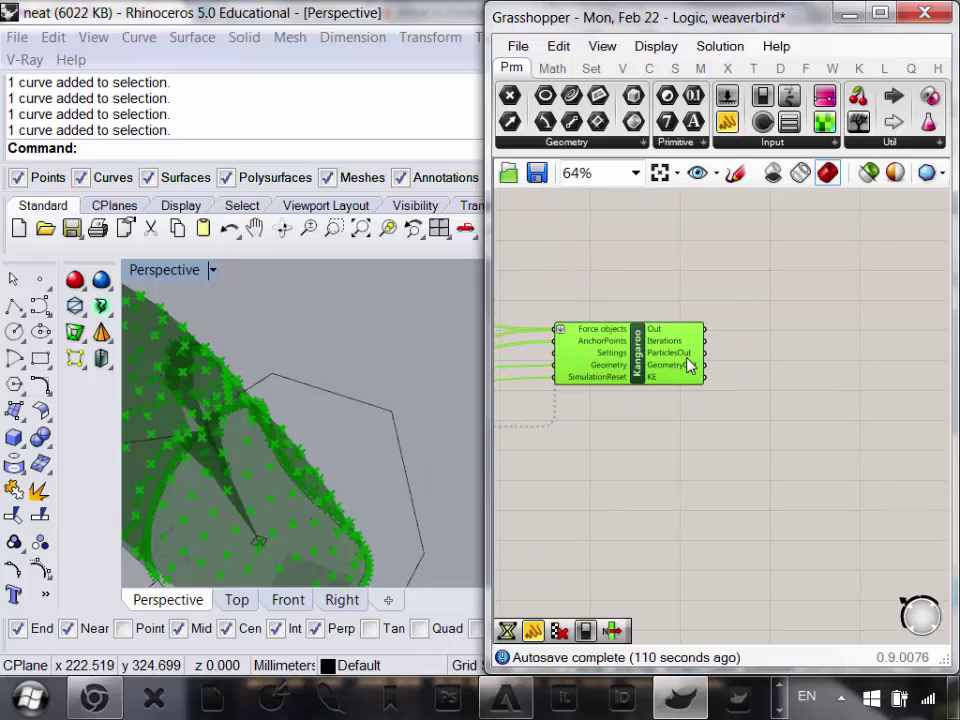
scroll(615, 364, up, 3)
scroll(617, 362, down, 4)
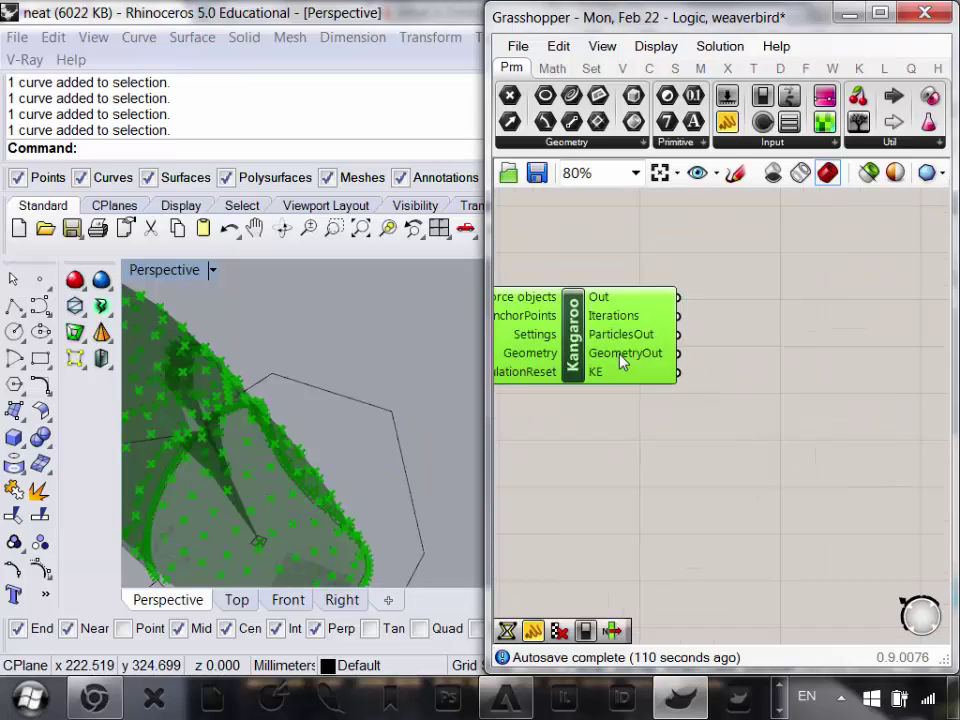
scroll(668, 398, up, 4)
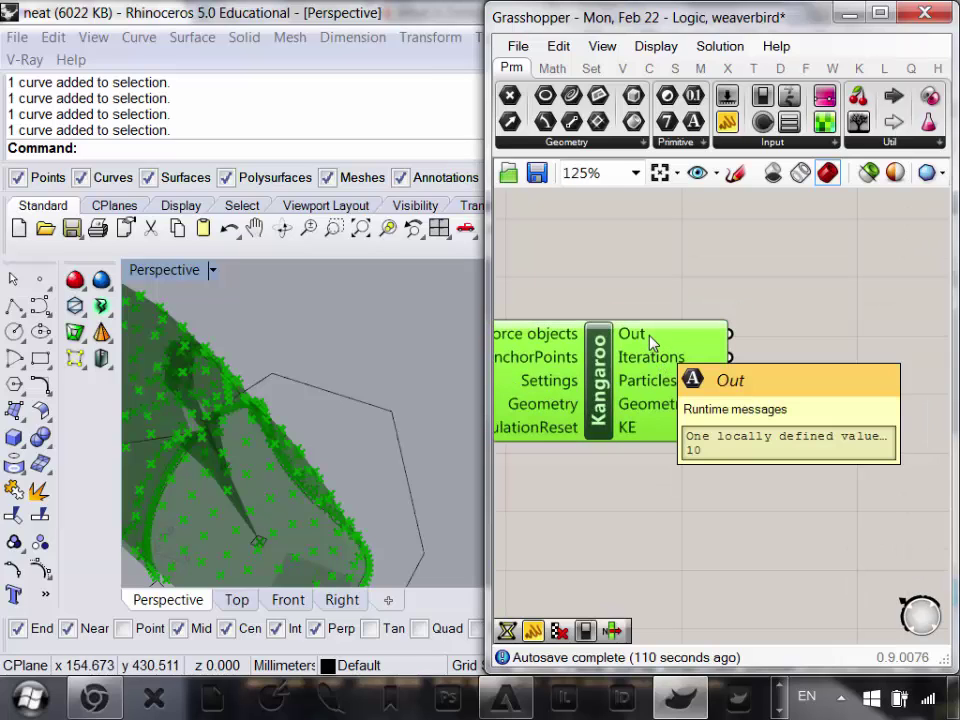
- Add a panel beside the Kangaroo component, connect the Out output to it, and make the panel taller
drag(729, 130, 857, 281)
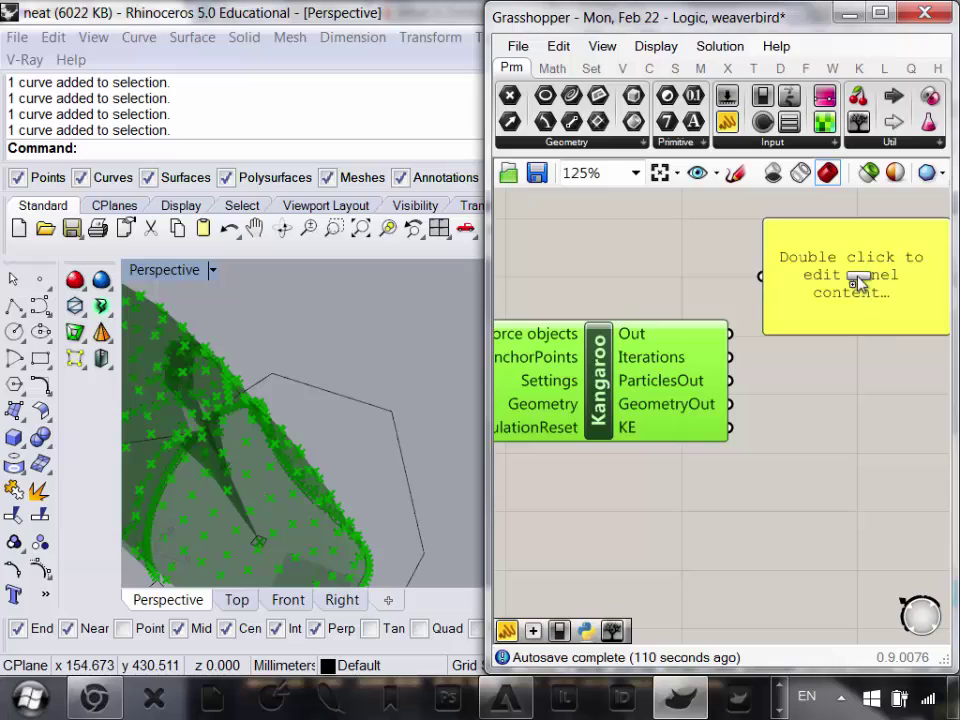
right_drag(661, 397, 554, 483)
drag(658, 375, 657, 370)
right_drag(688, 448, 714, 504)
drag(797, 361, 802, 282)
right_drag(616, 405, 643, 375)
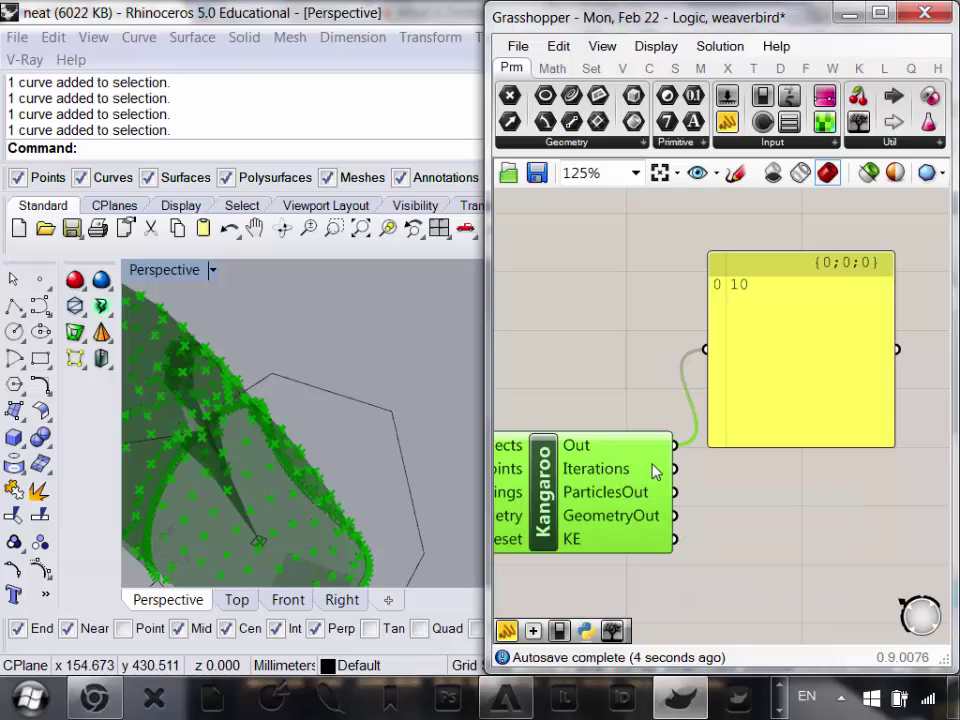
- Connect Kangaroo's Iterations output to the panel and compare the iteration count with the mesh in perspective
scroll(764, 290, up, 1)
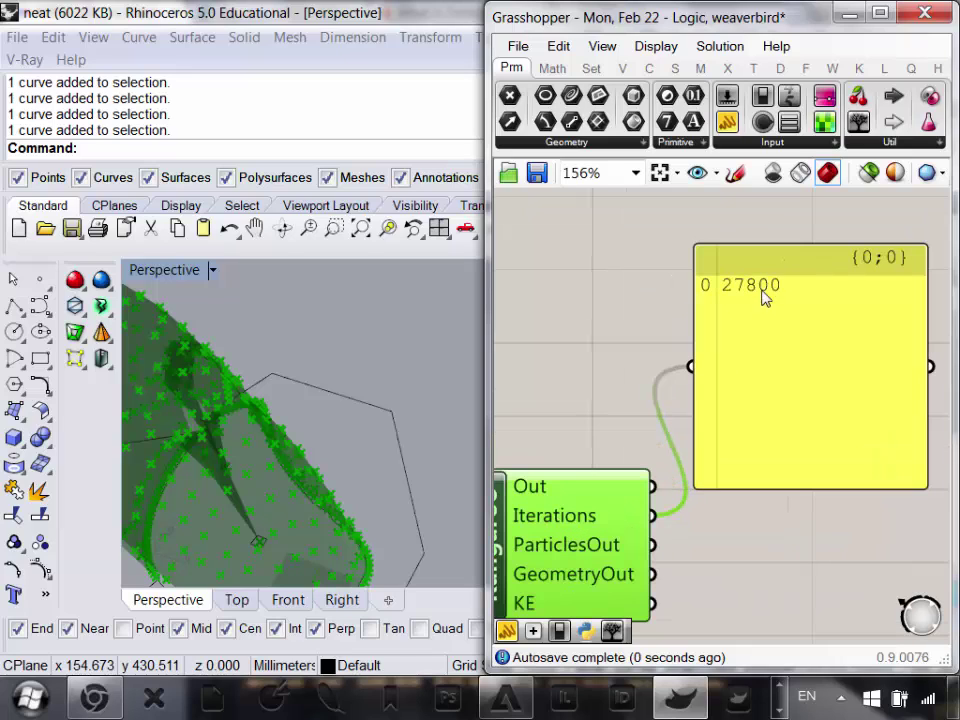
right_drag(752, 290, 658, 300)
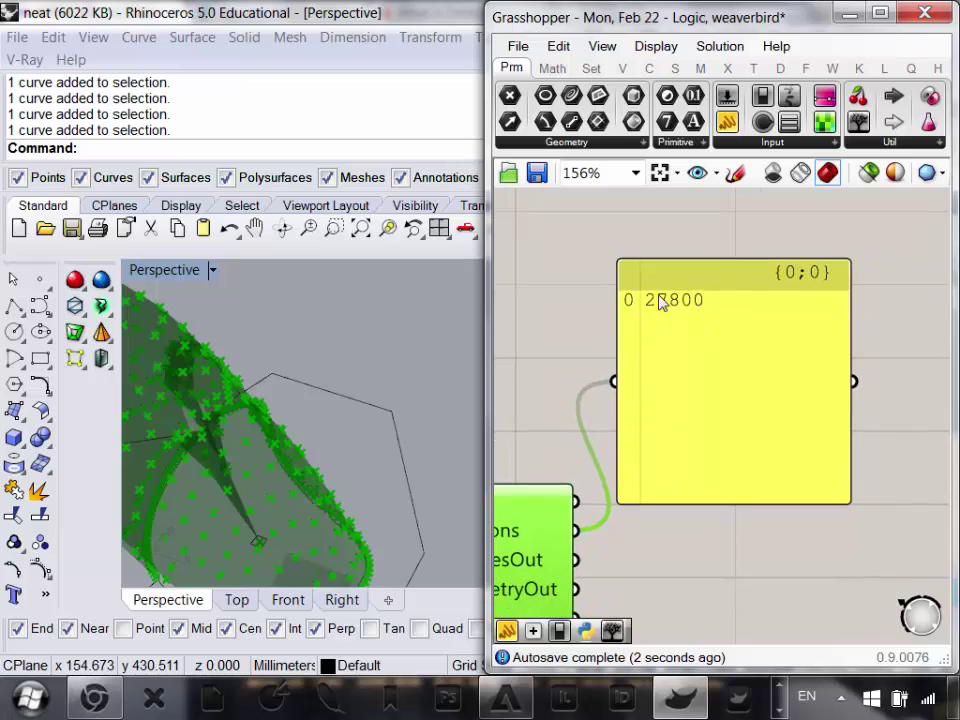
scroll(660, 305, up, 3)
scroll(660, 305, down, 1)
right_drag(395, 382, 368, 309)
scroll(380, 330, down, 10)
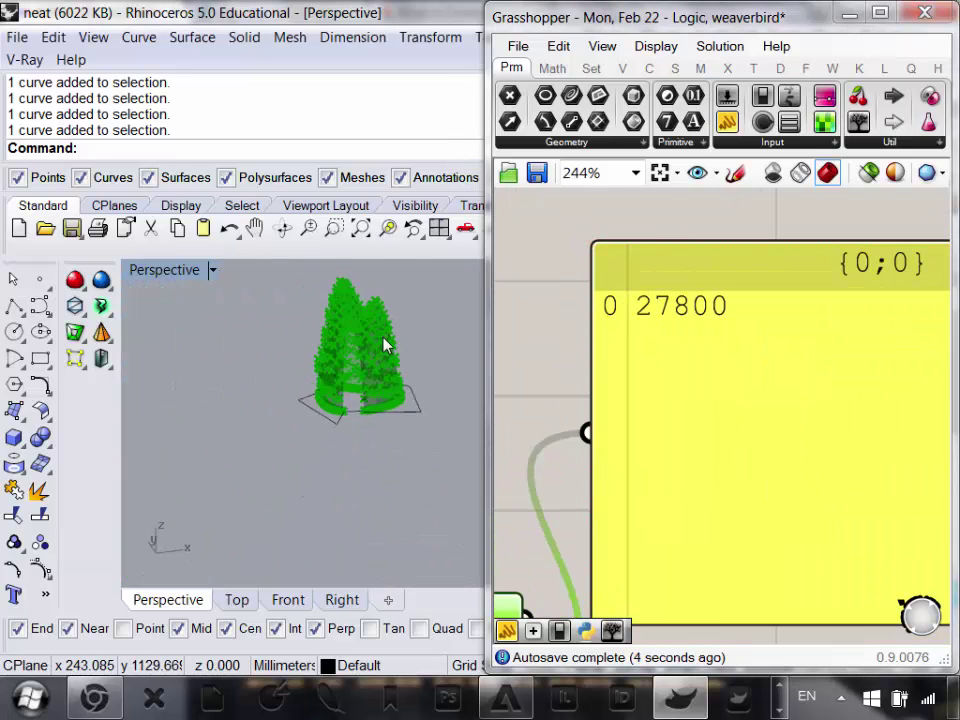
scroll(386, 343, up, 5)
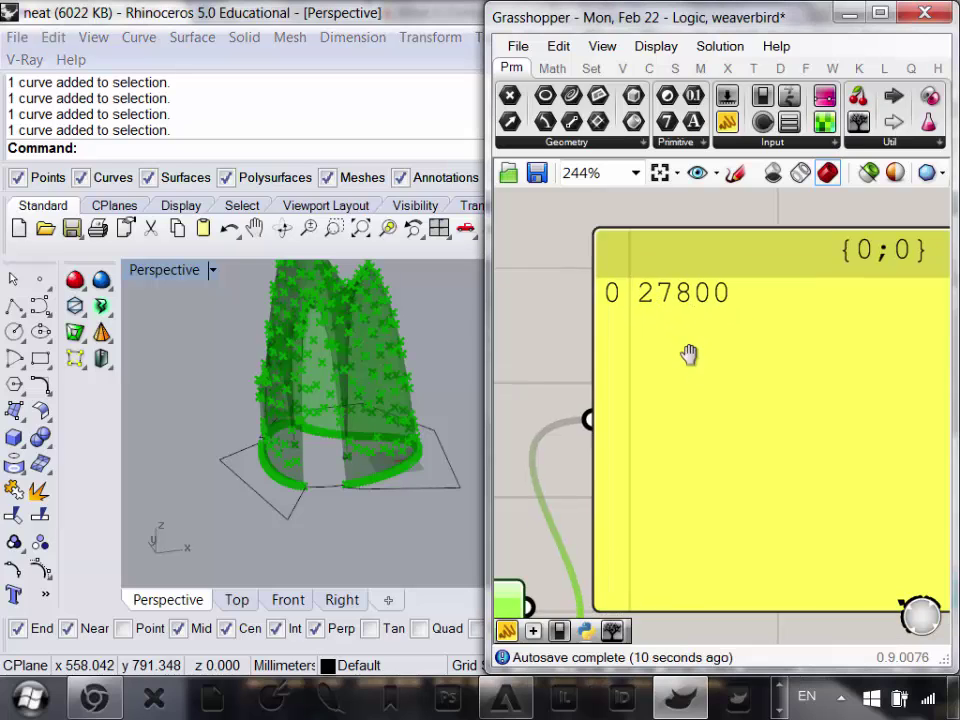
scroll(690, 355, down, 4)
- Inspect the ParticlesOut values of the Kangaroo component and compare them with the points on the mesh
mouse_move(584, 474)
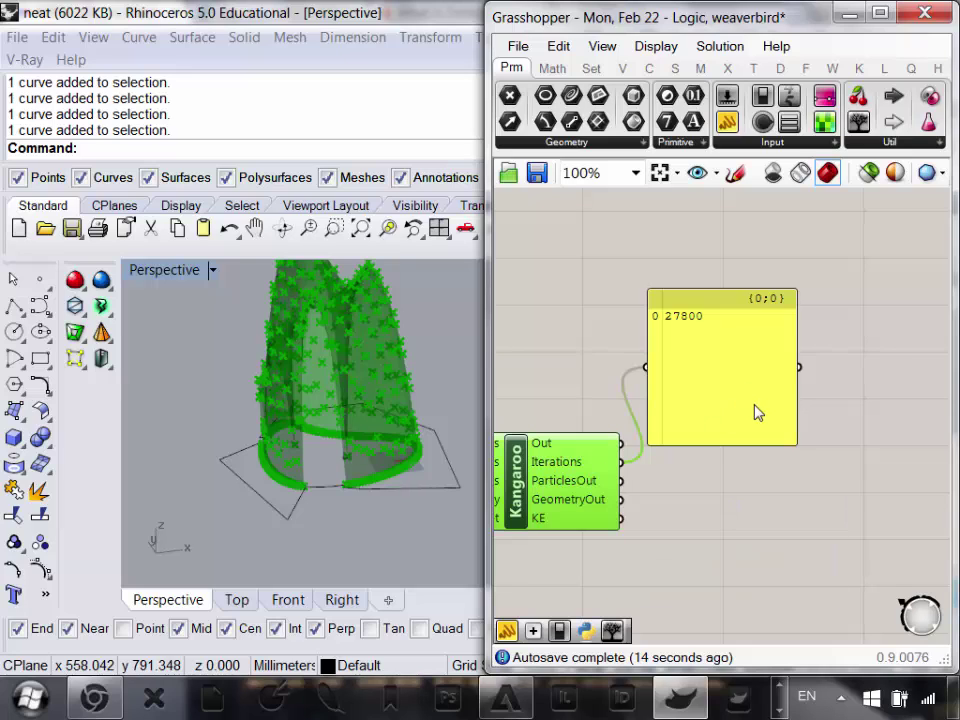
scroll(688, 318, up, 3)
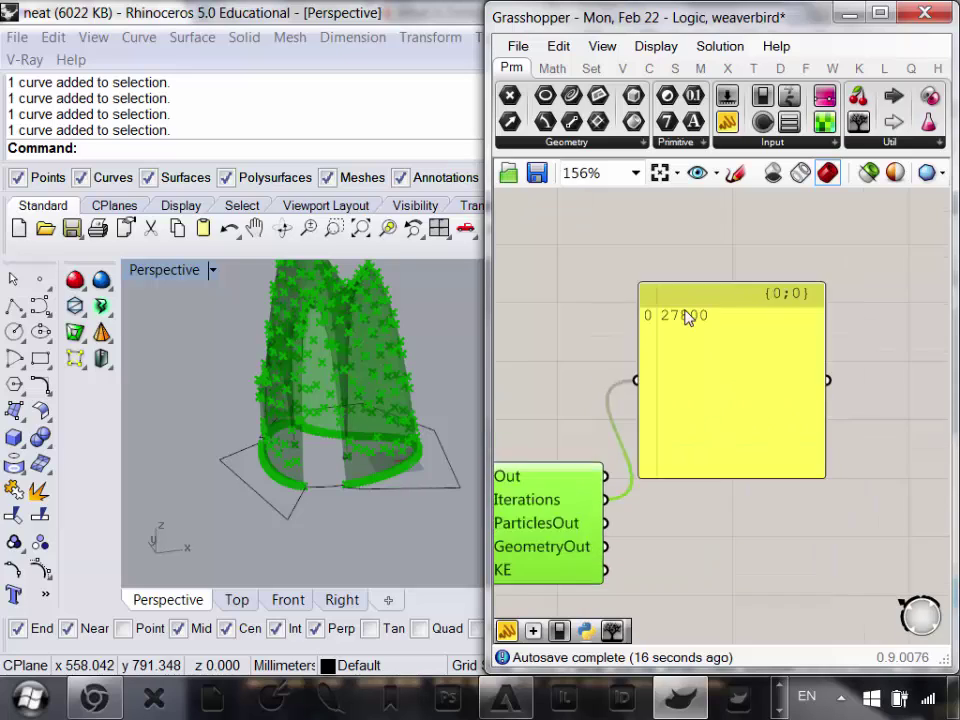
scroll(688, 318, up, 2)
scroll(651, 326, down, 4)
scroll(658, 381, up, 2)
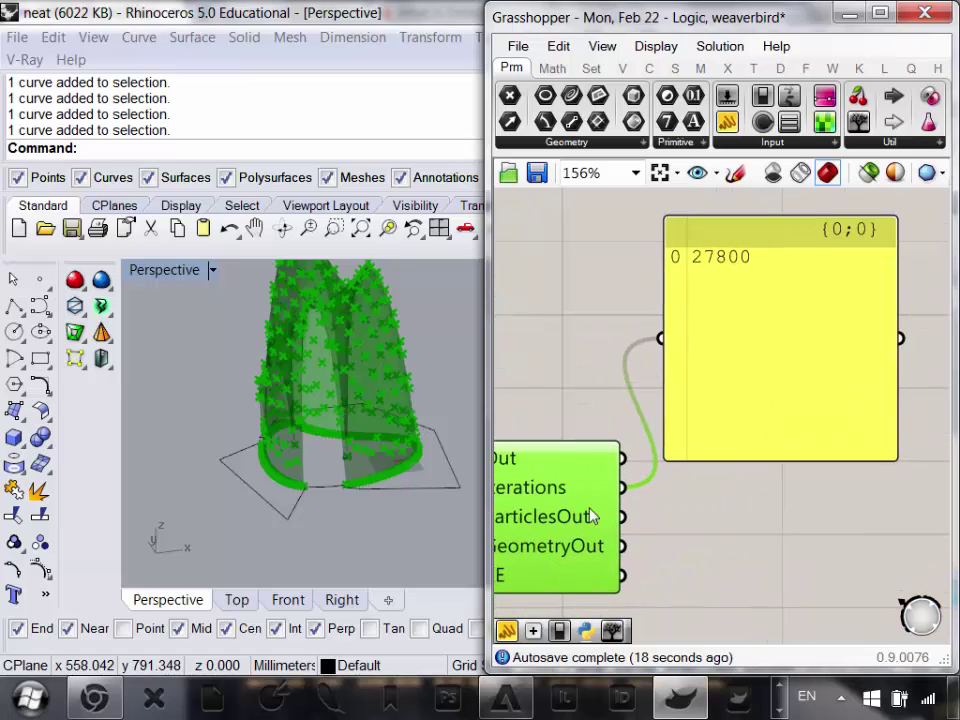
scroll(590, 515, down, 1)
mouse_move(588, 516)
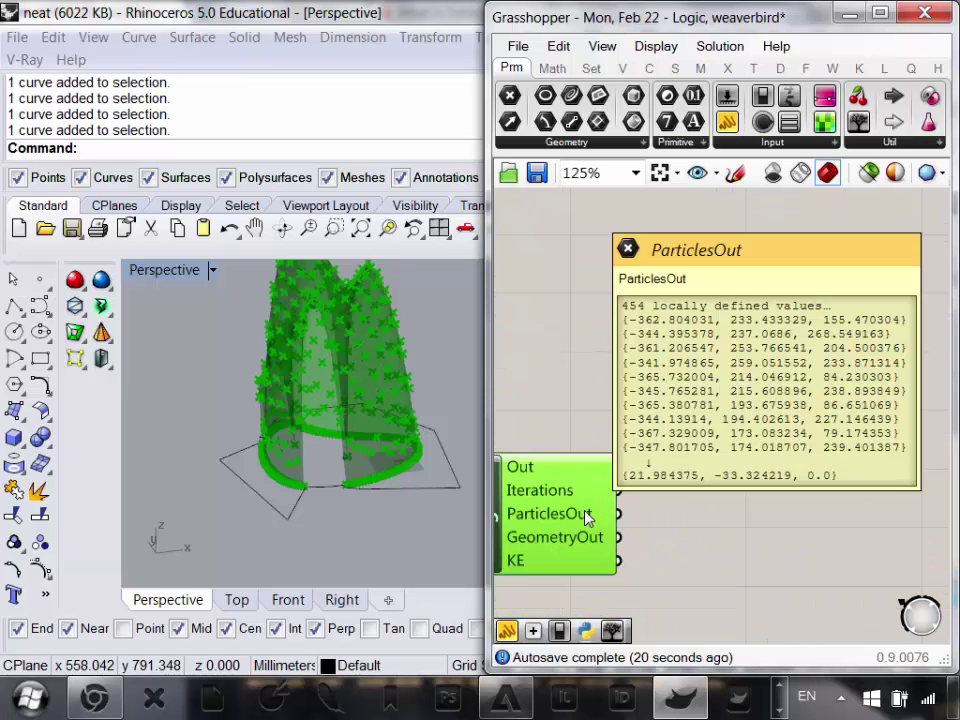
right_drag(328, 375, 360, 417)
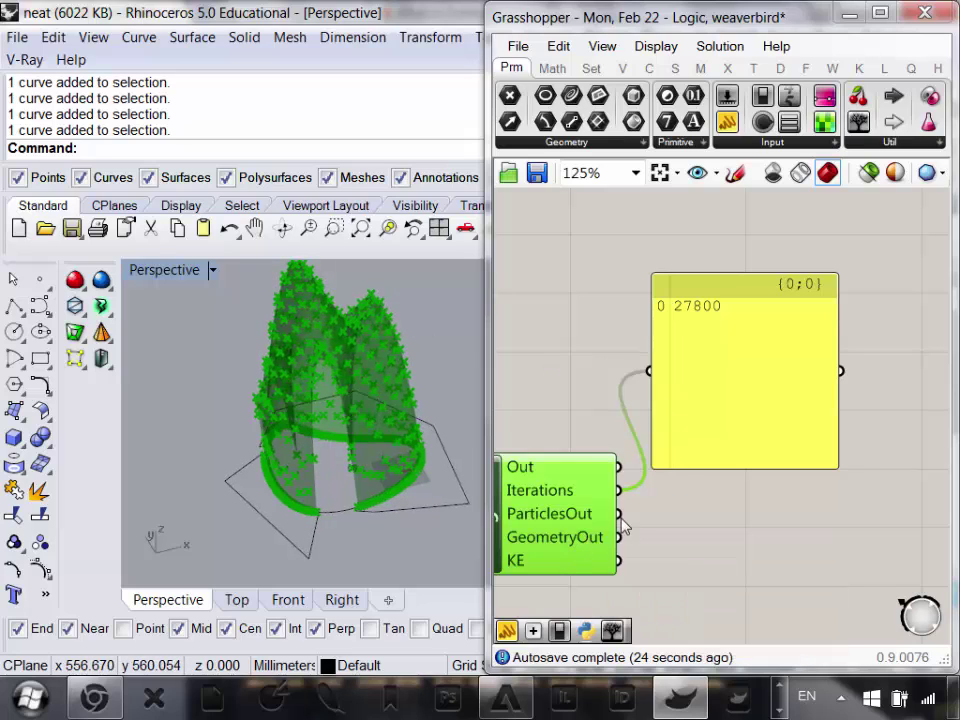
- Move the iterations panel away from the Kangaroo component and inspect the KE kinetic energy output
click(705, 416)
drag(705, 416, 754, 333)
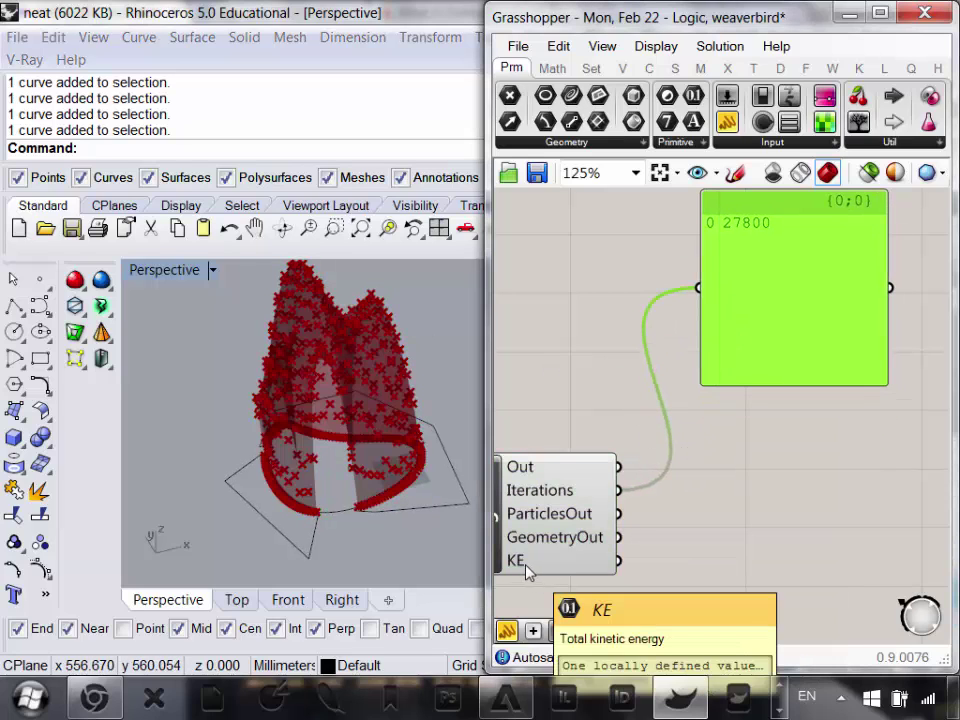
right_drag(520, 560, 542, 512)
mouse_move(548, 523)
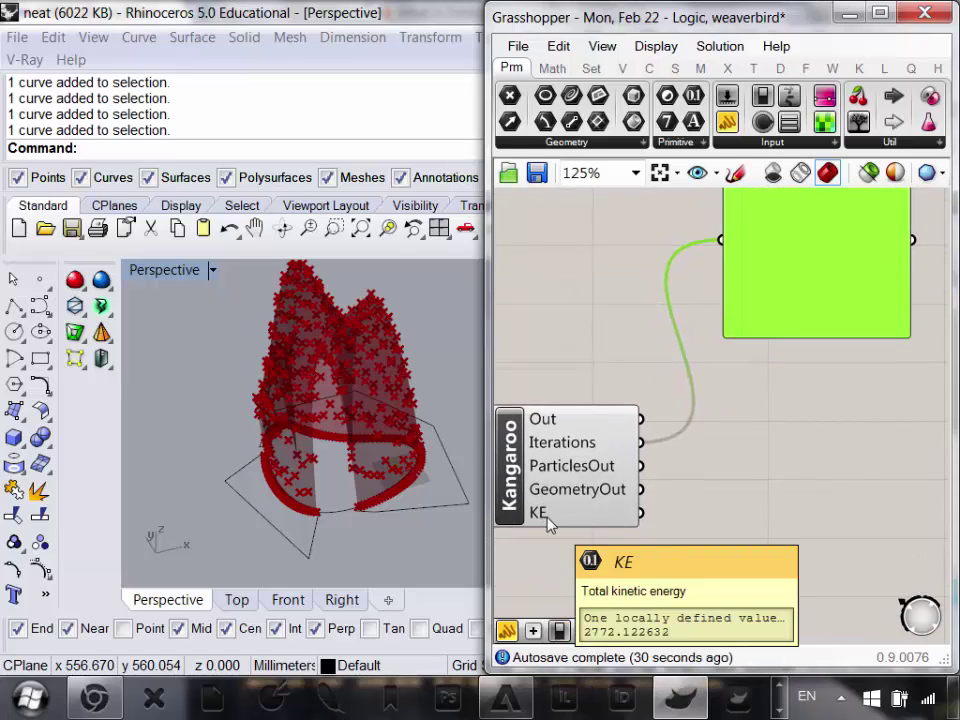
right_drag(774, 446, 748, 491)
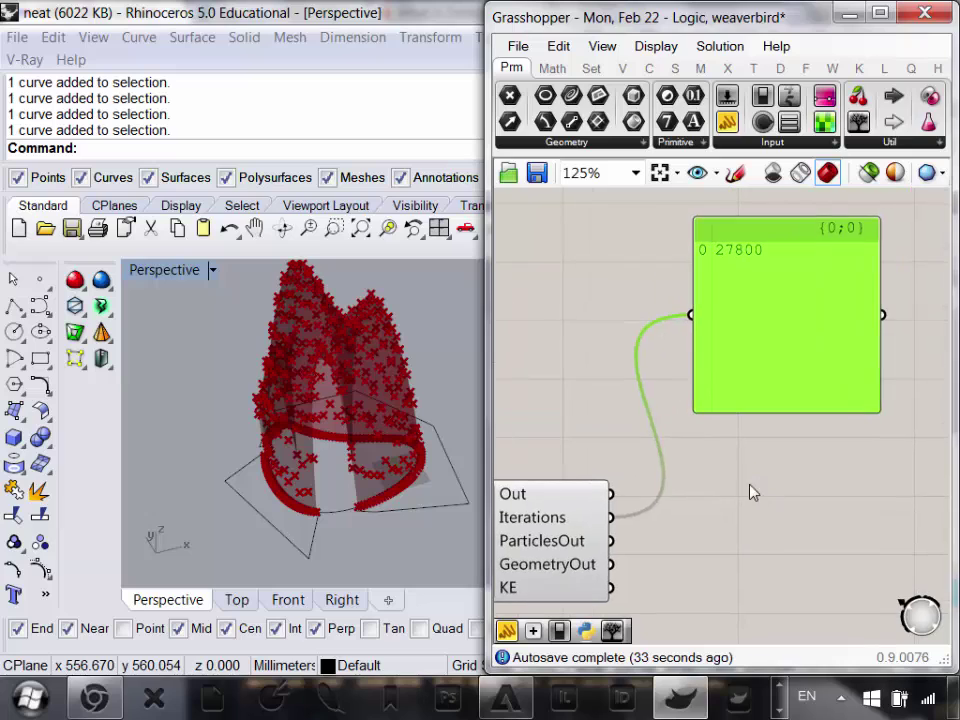
scroll(579, 546, down, 3)
scroll(548, 567, up, 3)
mouse_move(548, 568)
scroll(550, 566, down, 1)
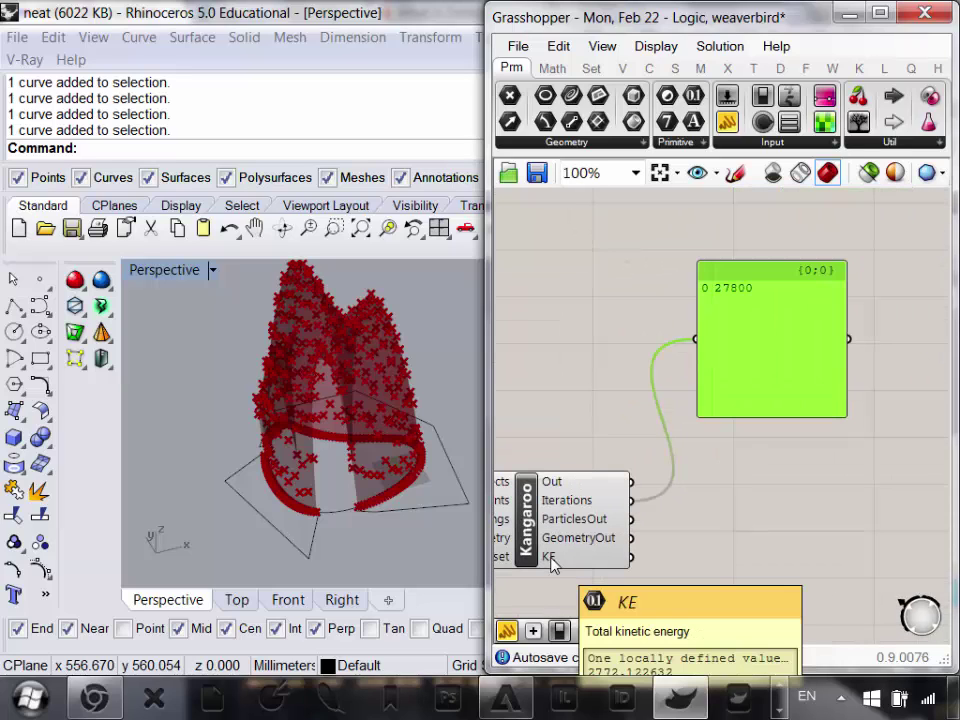
- Delete the iterations panel and return to the Kangaroo component's outputs
key(Delete)
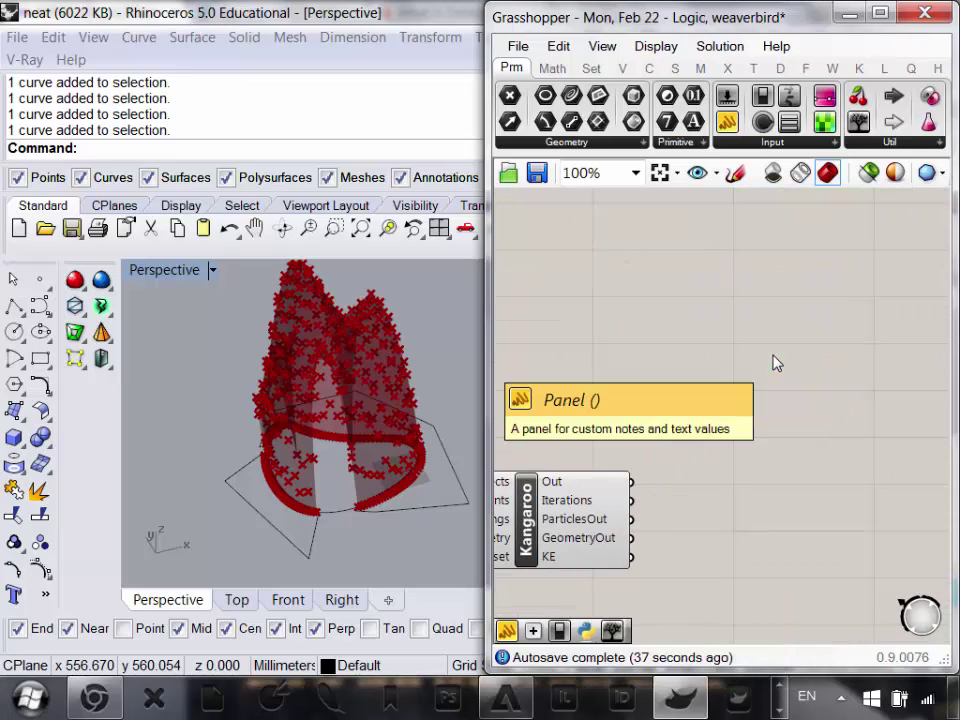
right_drag(593, 546, 603, 465)
scroll(654, 476, up, 1)
mouse_move(660, 488)
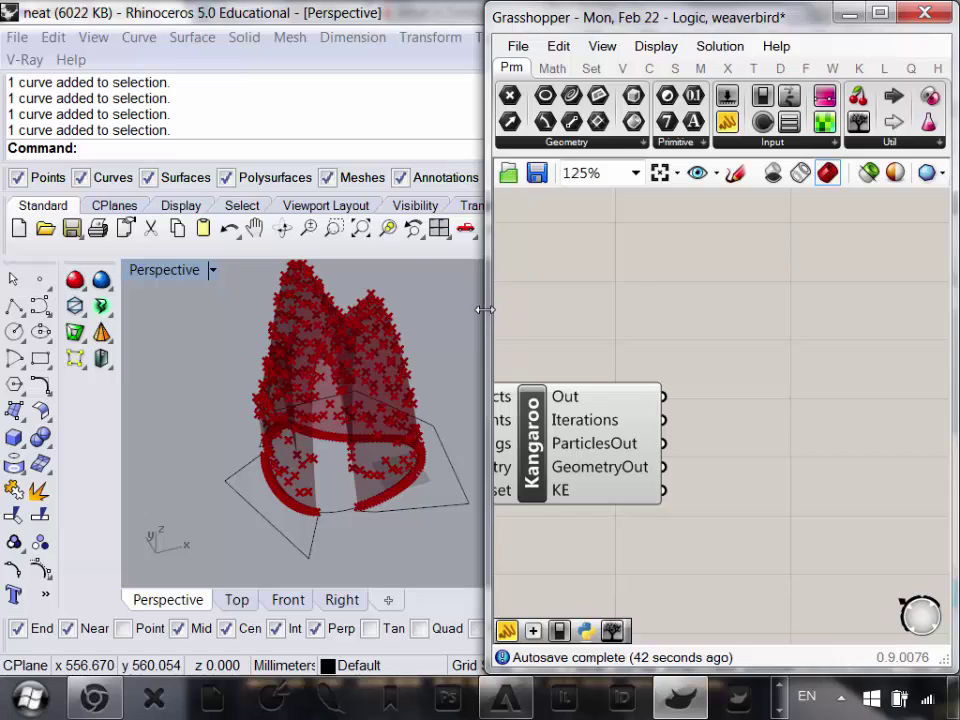
- Widen the Grasshopper window, add a Weaverbird's Mesh Edges component, and connect Kangaroo's GeometryOut to its G input
drag(484, 310, 401, 310)
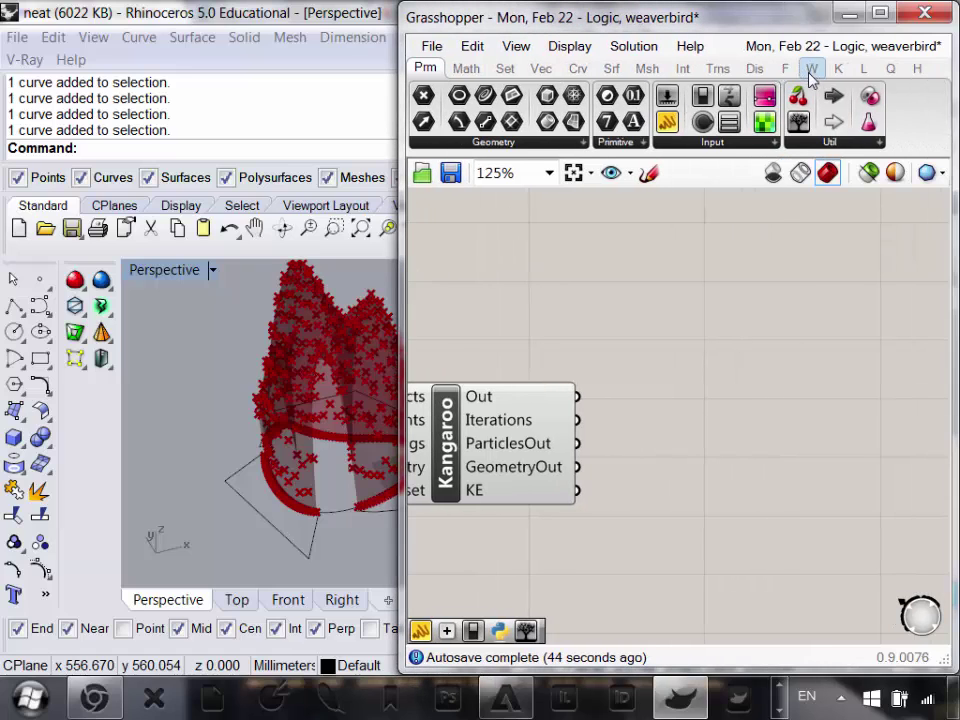
click(811, 70)
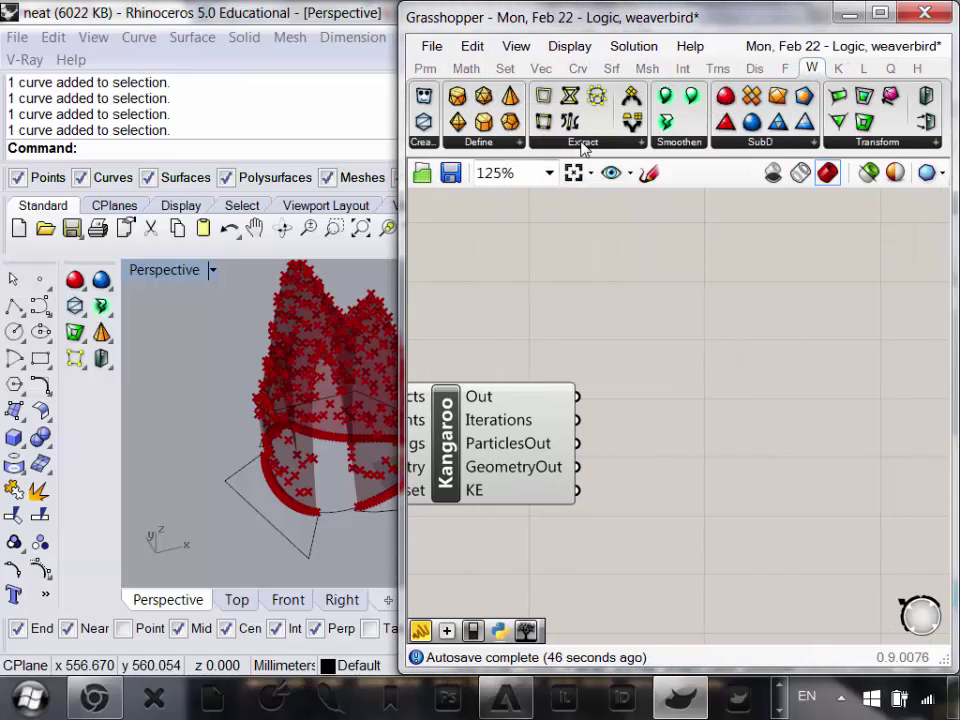
click(583, 146)
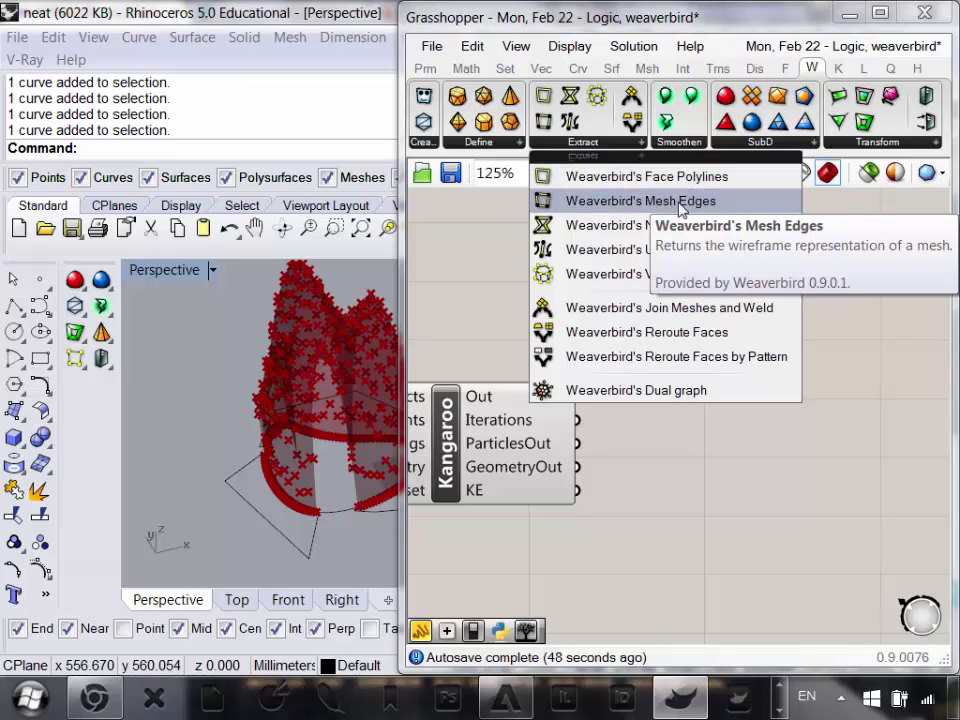
drag(680, 203, 712, 335)
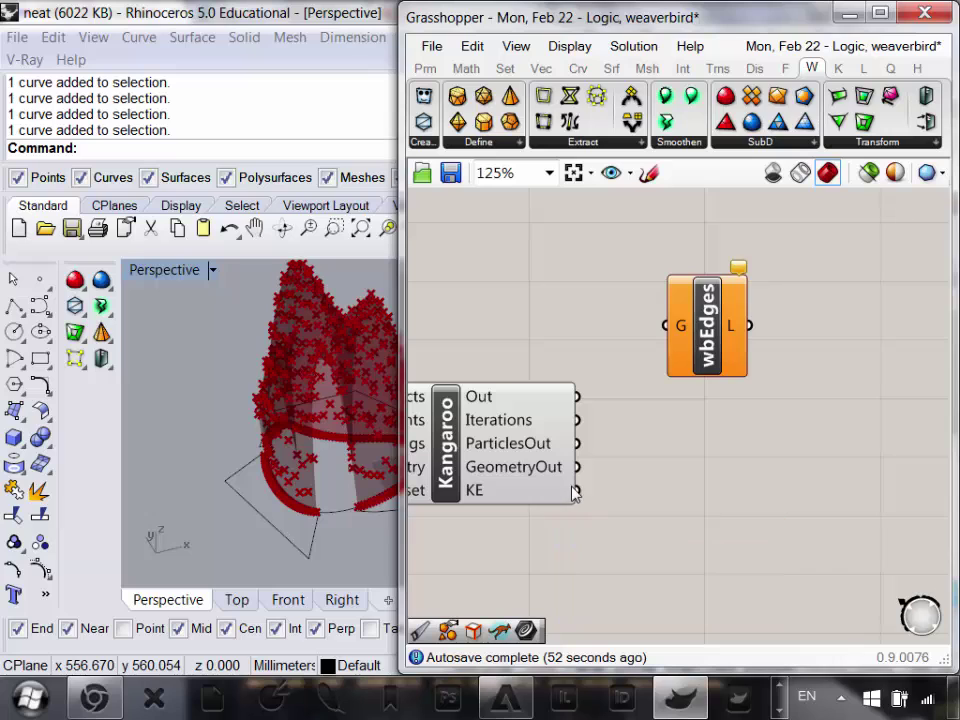
drag(577, 467, 797, 295)
right_drag(597, 465, 757, 441)
scroll(648, 426, down, 1)
- Turn off the Kangaroo component's preview and examine the mesh edge wireframe up close in the perspective view
click(621, 410)
right_click(621, 410)
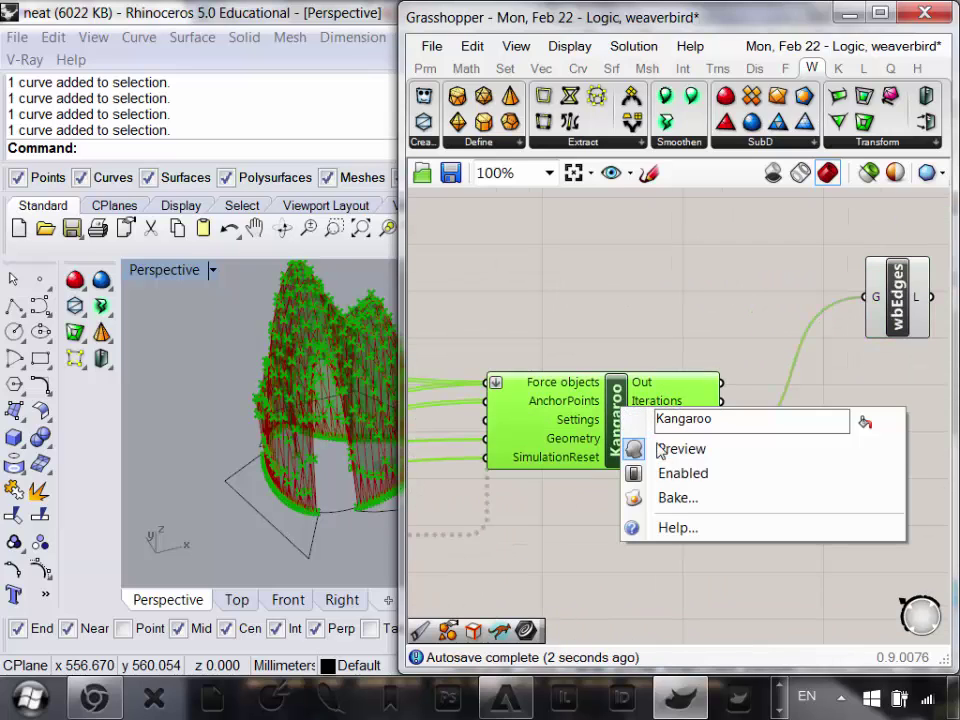
click(664, 448)
scroll(310, 447, up, 6)
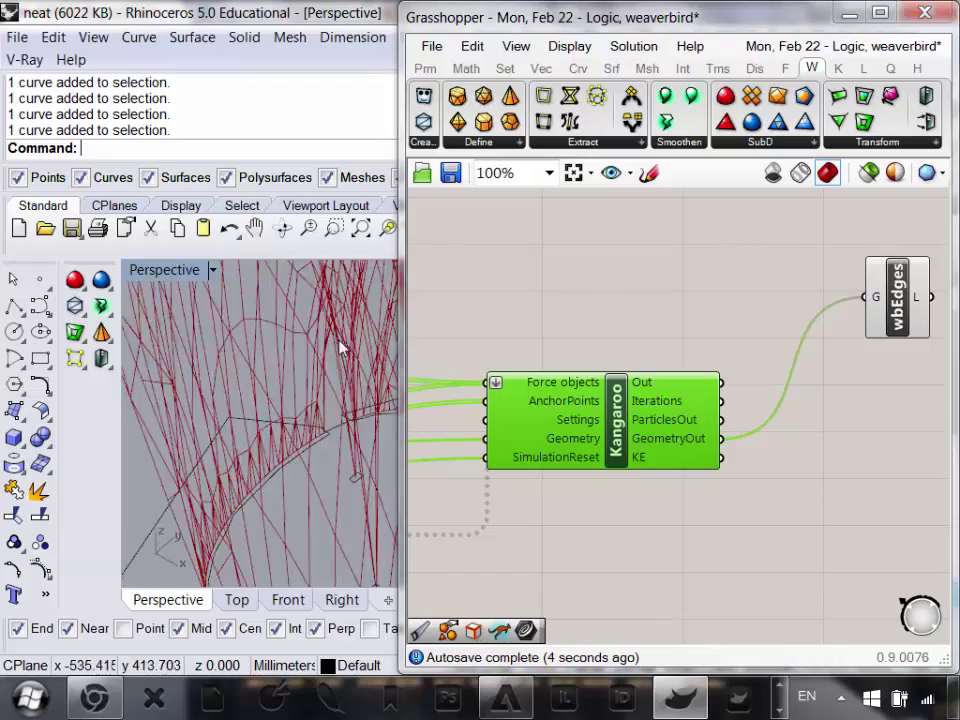
scroll(349, 470, down, 6)
right_drag(322, 534, 285, 302)
scroll(354, 371, up, 6)
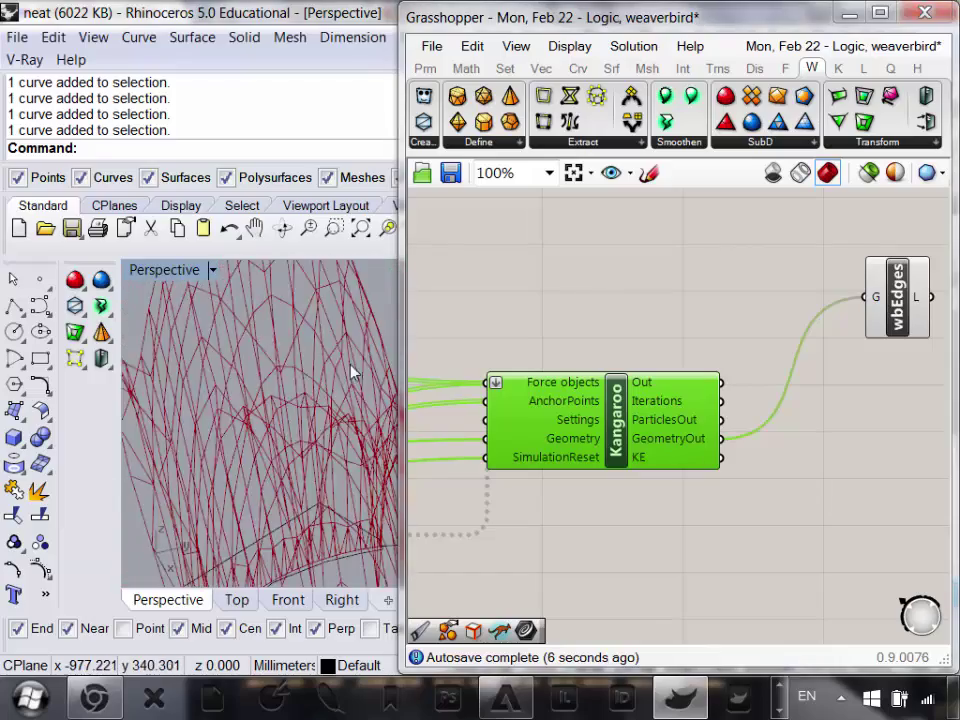
- Examine the mesh edge wireframe from several angles, from the base edge up to the overall form
right_drag(354, 371, 295, 276)
right_drag(220, 371, 360, 375)
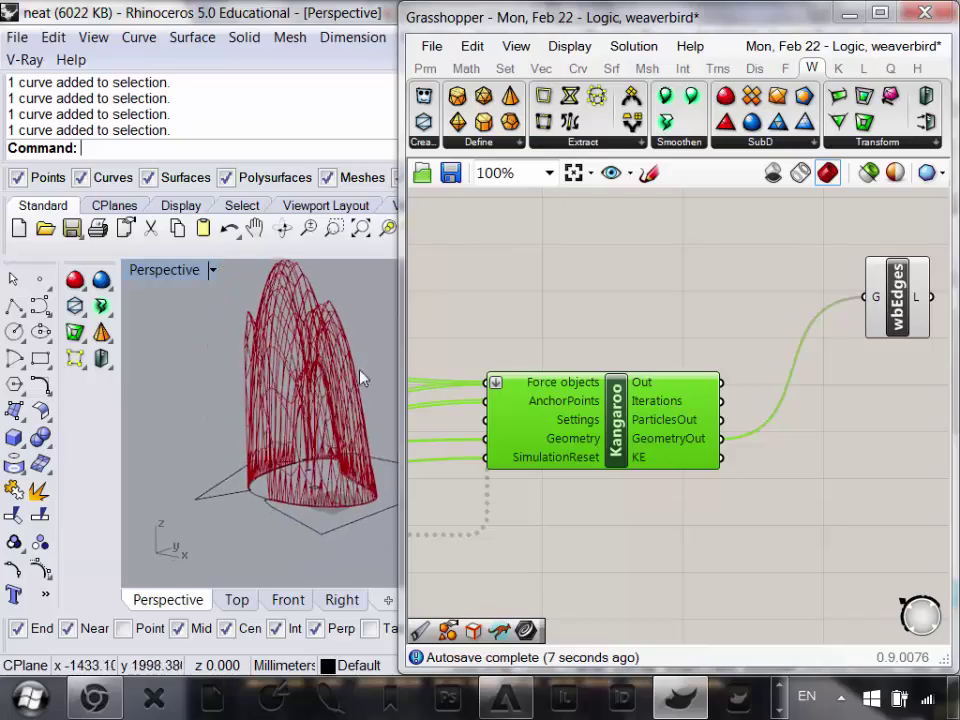
scroll(300, 440, up, 6)
scroll(300, 440, down, 9)
mouse_move(300, 440)
right_down()
mouse_move(435, 441)
mouse_move(285, 445)
right_up()
scroll(284, 450, up, 7)
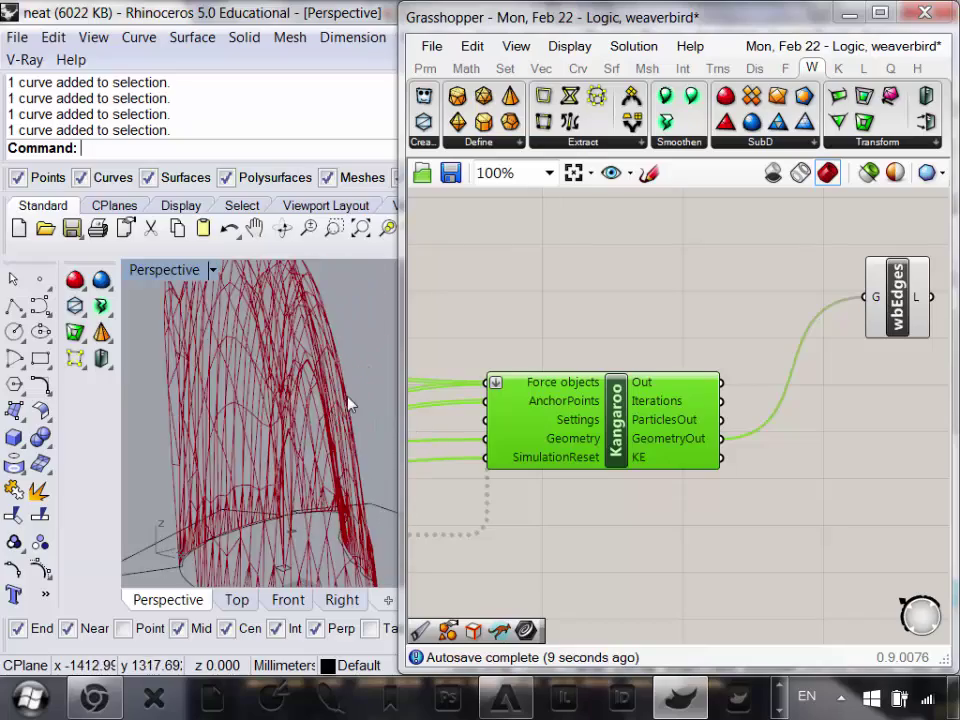
right_drag(349, 403, 247, 442)
scroll(281, 428, down, 7)
scroll(332, 364, up, 6)
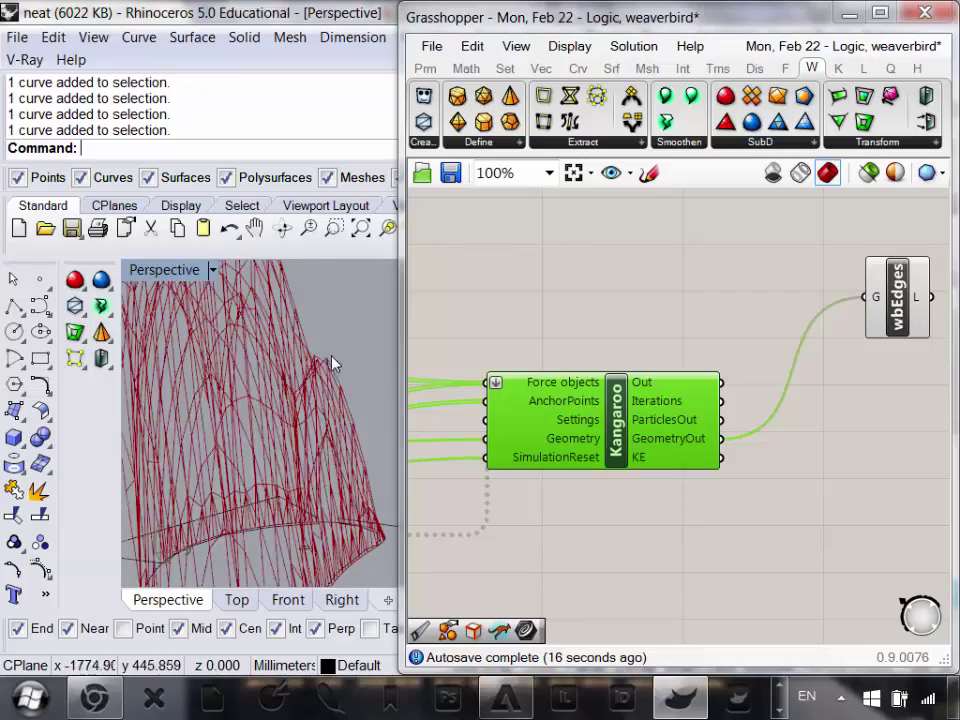
right_drag(308, 376, 366, 411)
scroll(278, 355, down, 7)
- Delete the Weaverbird's Mesh Edges component attached to the Kangaroo component
right_drag(857, 450, 681, 507)
drag(704, 358, 672, 282)
key(Delete)
mouse_move(585, 426)
right_down()
mouse_move(645, 397)
mouse_move(594, 409)
right_up()
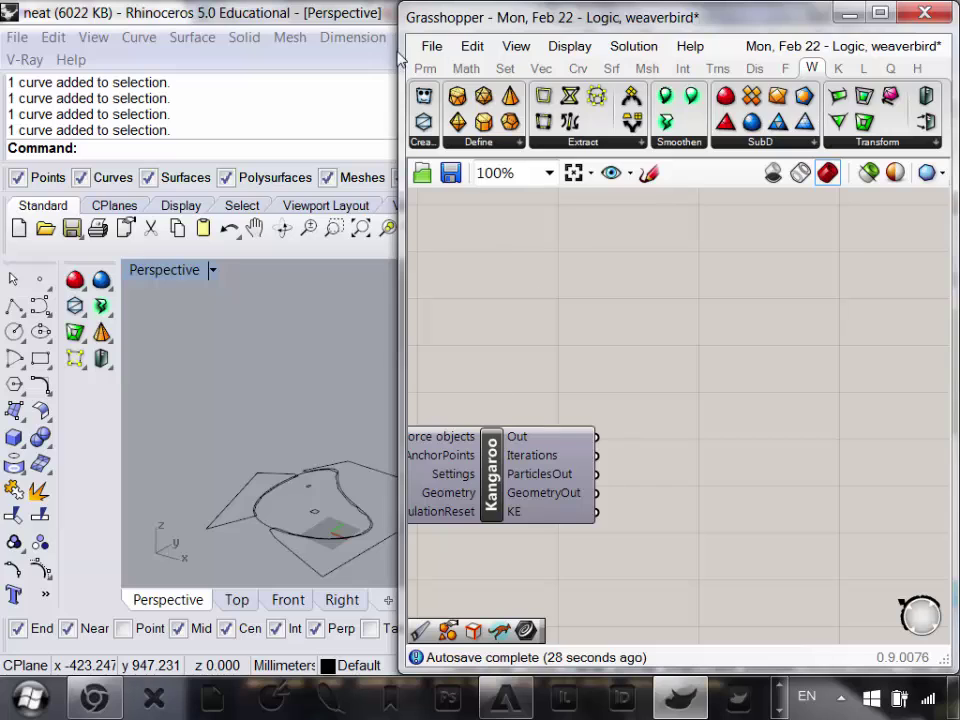
- Add a Mesh parameter beside the Kangaroo component and feed it from GeometryOut
click(427, 68)
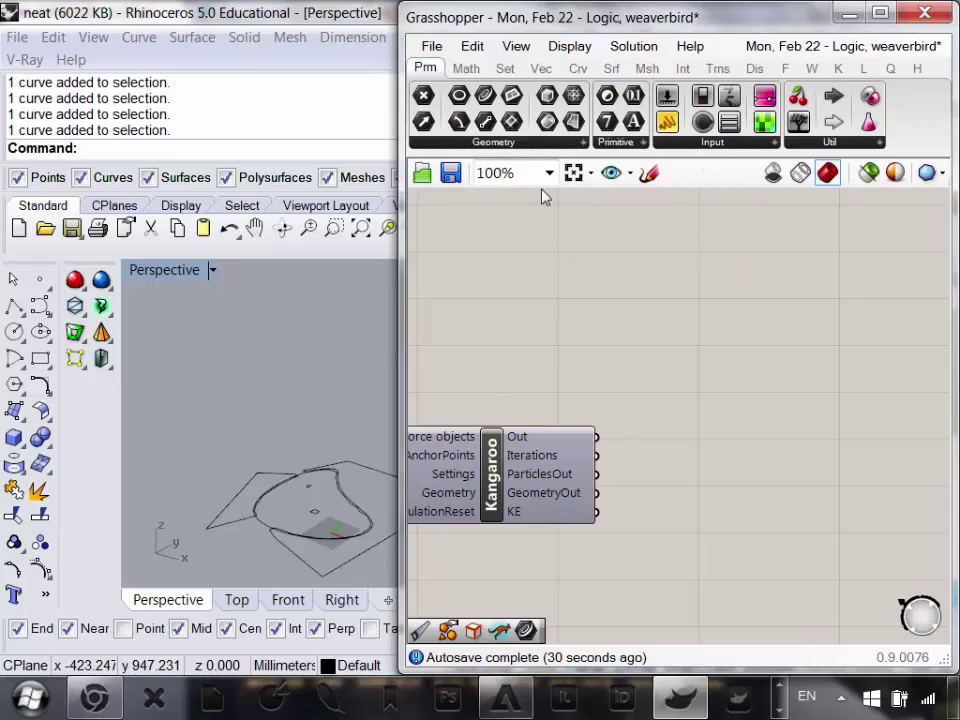
click(563, 146)
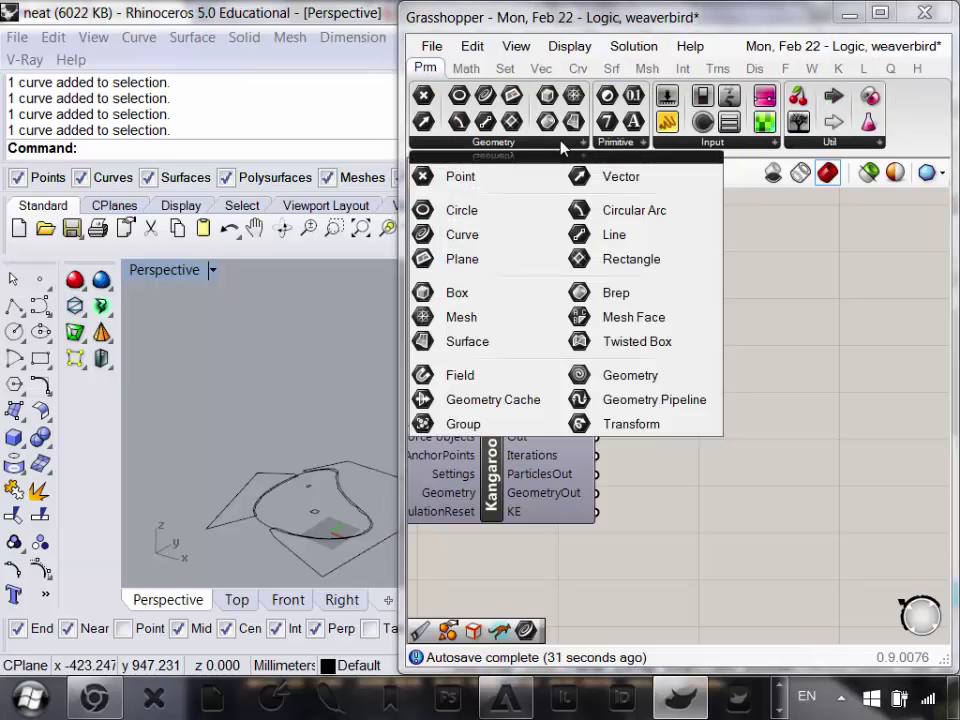
click(478, 323)
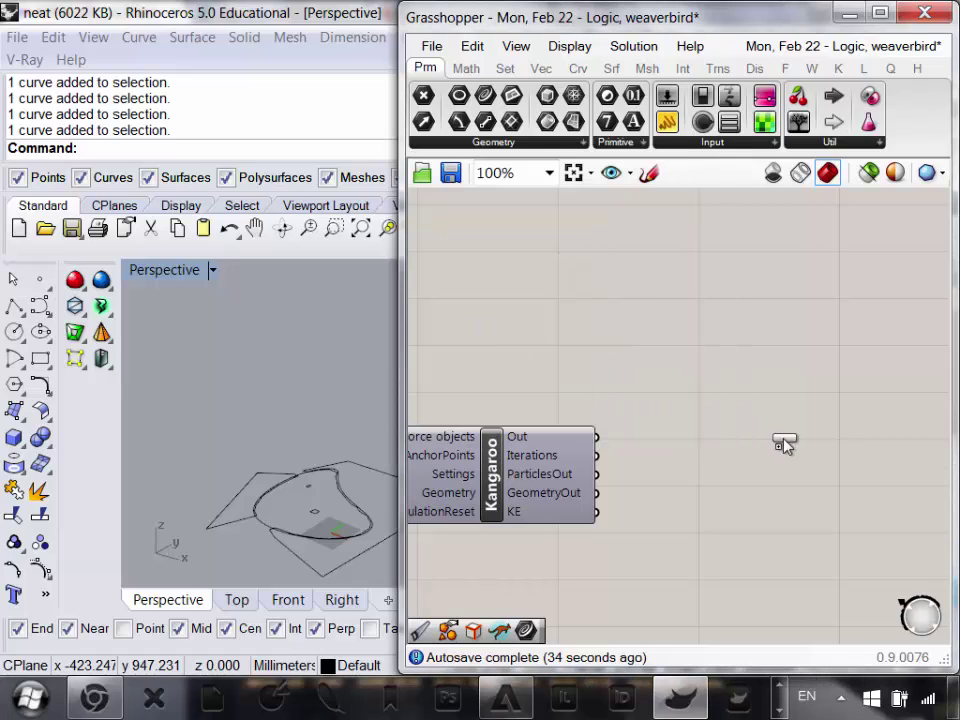
click(788, 443)
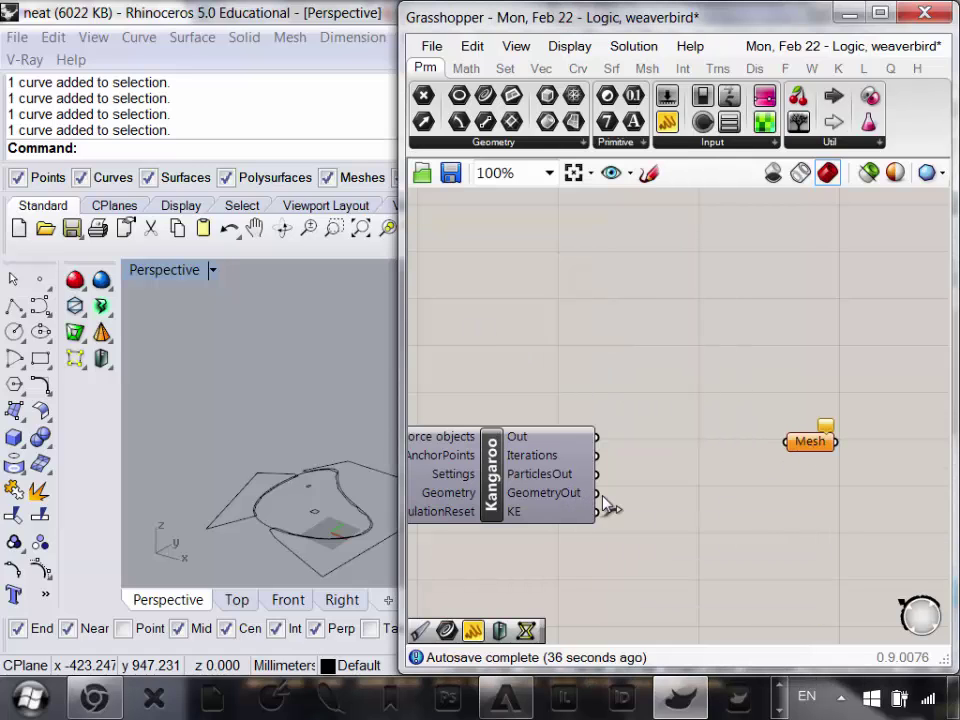
drag(598, 493, 895, 405)
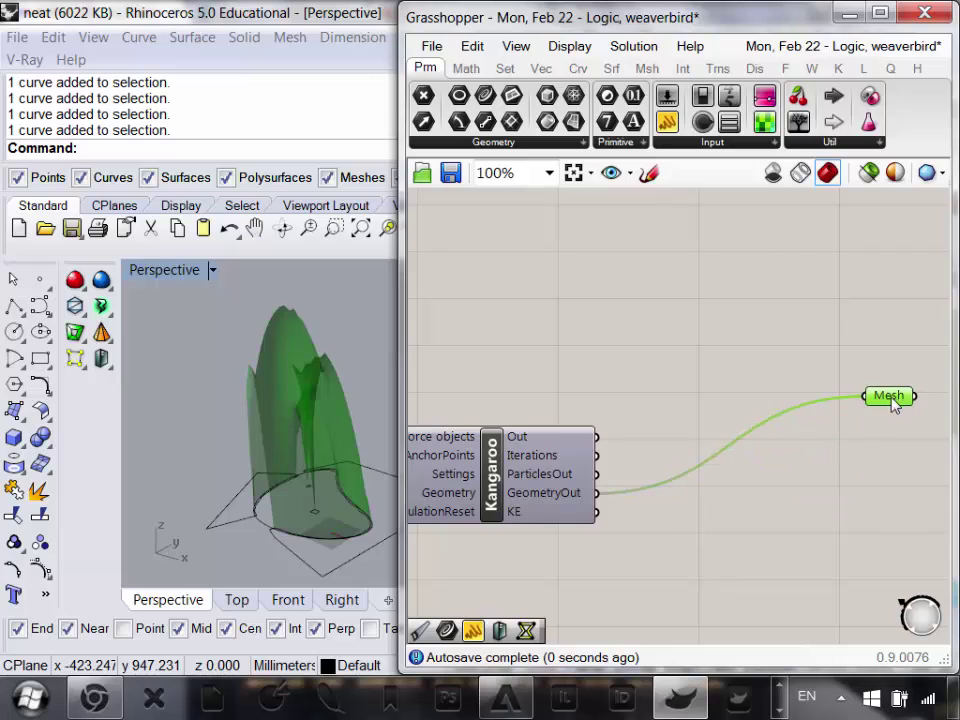
- Group all components of the simulation definition up to the Kangaroo component, leaving the Mesh parameter outside
scroll(744, 422, down, 8)
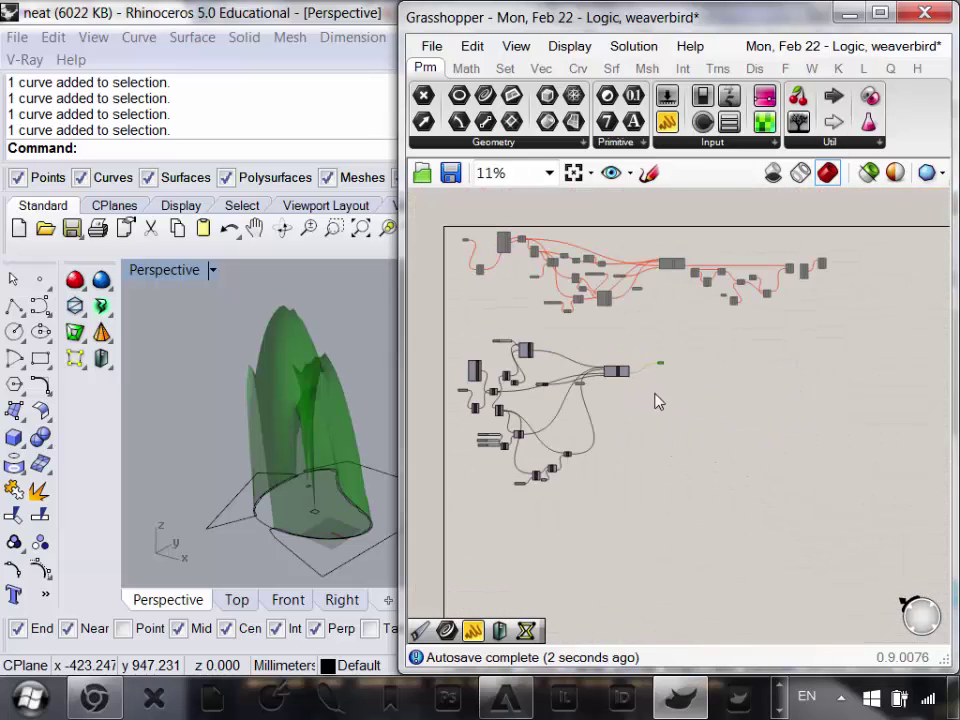
scroll(657, 401, up, 2)
scroll(660, 369, down, 3)
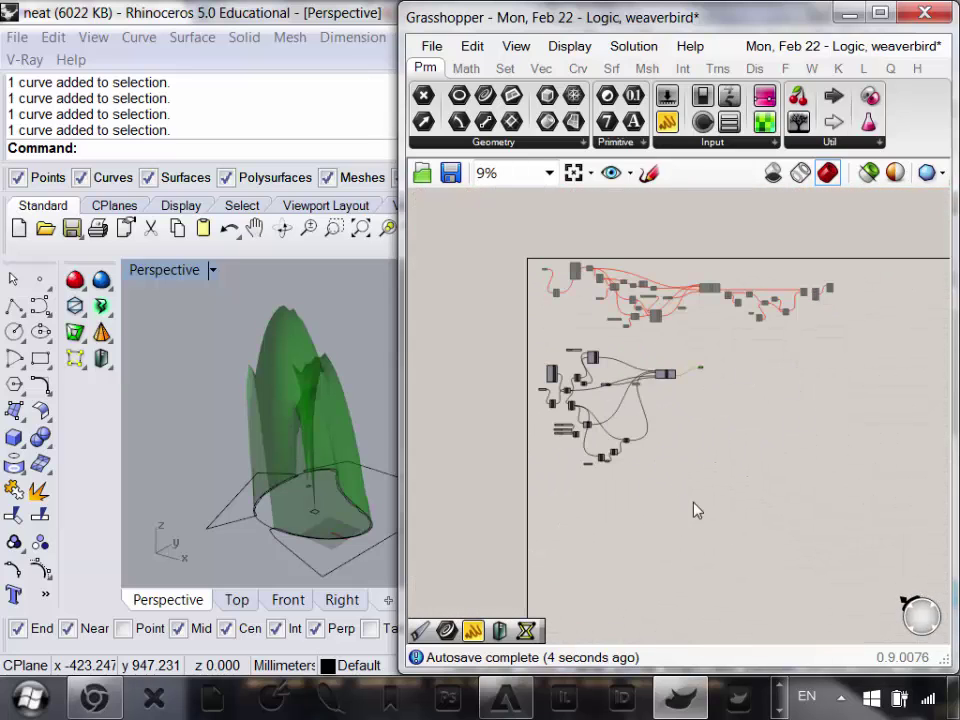
drag(697, 510, 516, 341)
scroll(650, 352, up, 3)
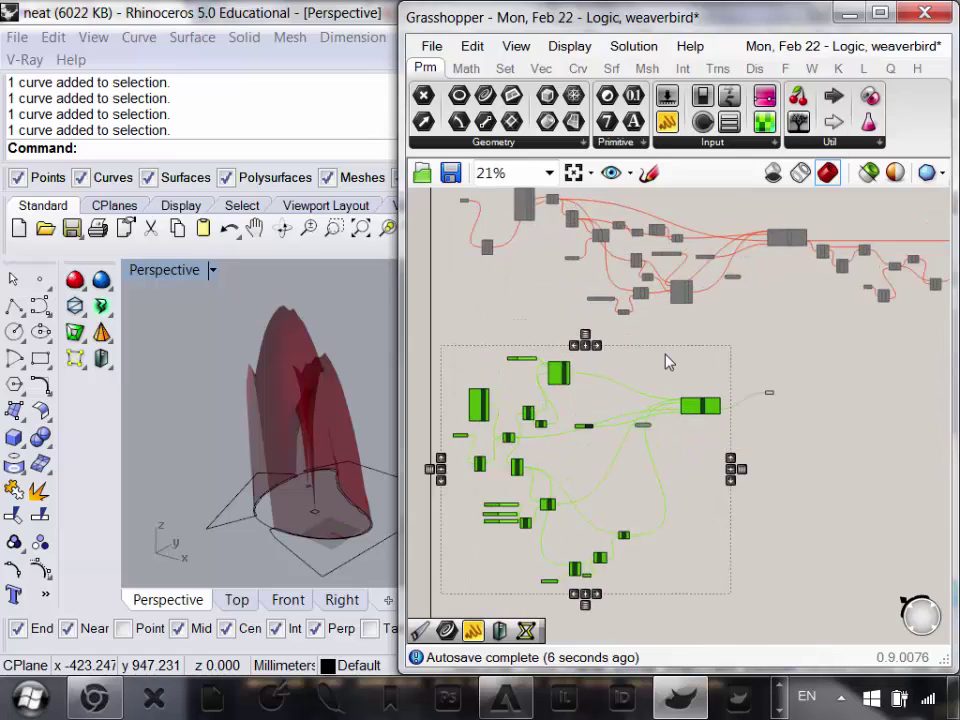
right_click(666, 375)
click(712, 446)
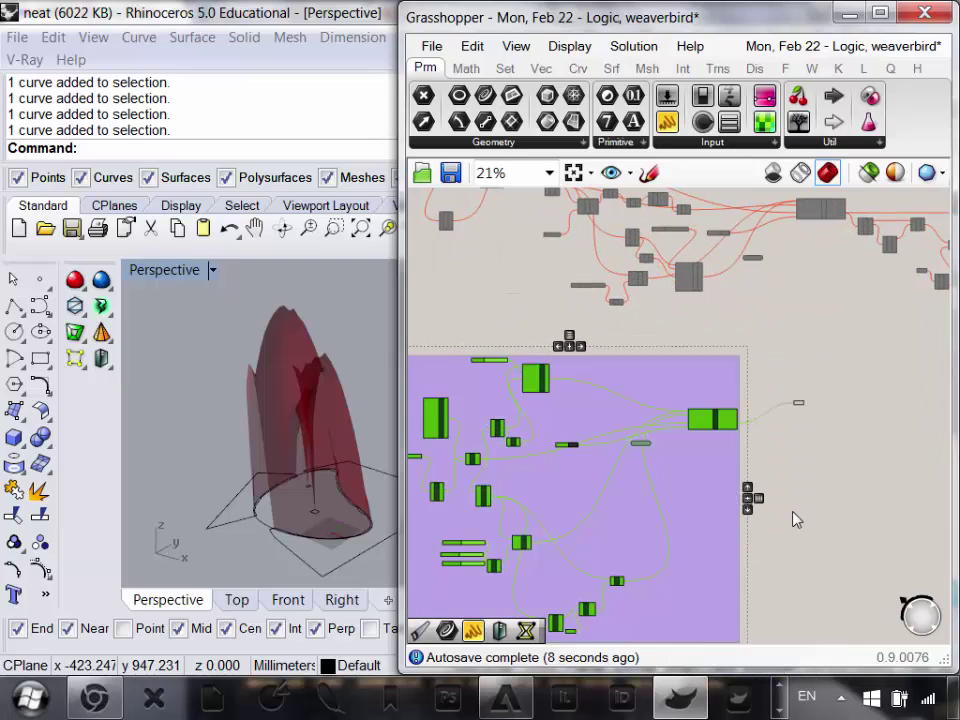
click(798, 519)
scroll(815, 506, down, 3)
right_drag(770, 476, 695, 450)
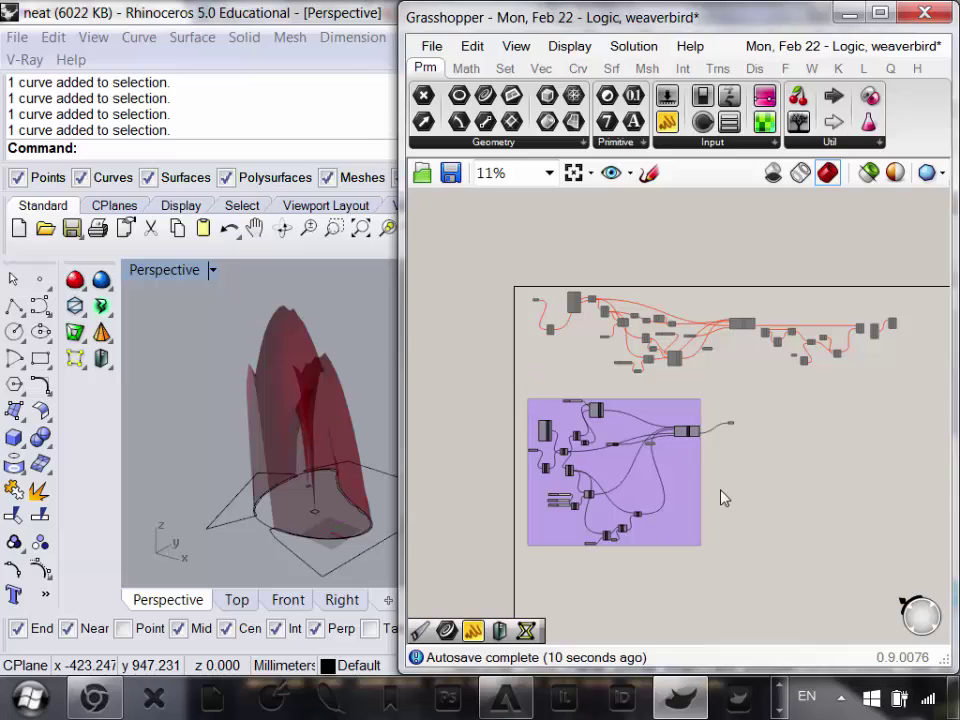
- Move the Mesh parameter farther from the purple group and view the previewed mesh from another angle
right_drag(264, 469, 259, 430)
scroll(259, 430, up, 4)
right_drag(711, 398, 614, 358)
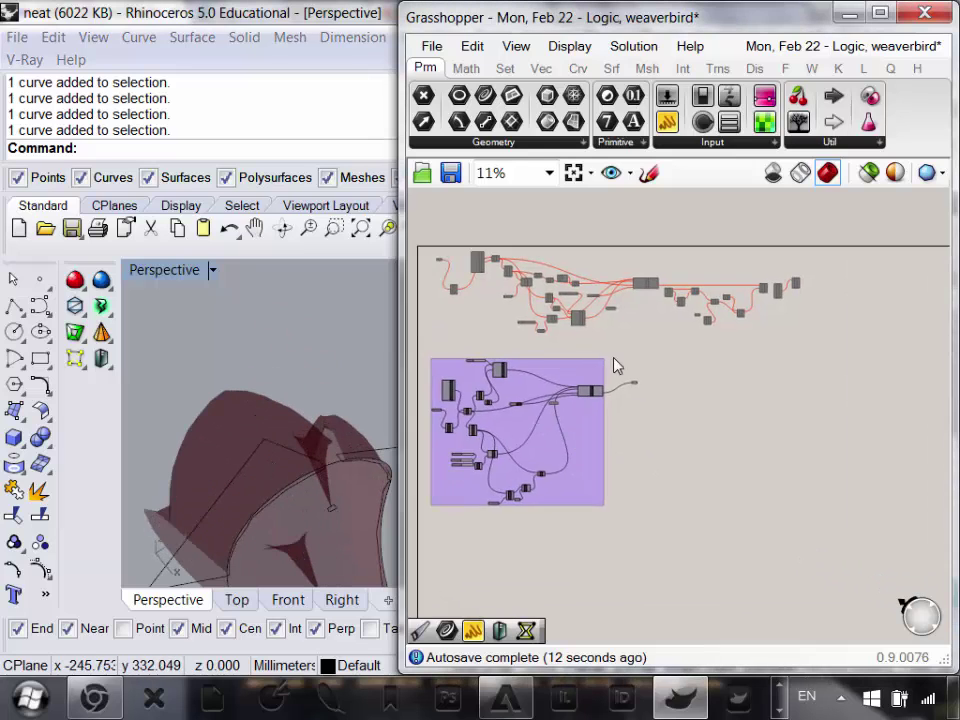
scroll(616, 366, up, 7)
drag(628, 413, 686, 497)
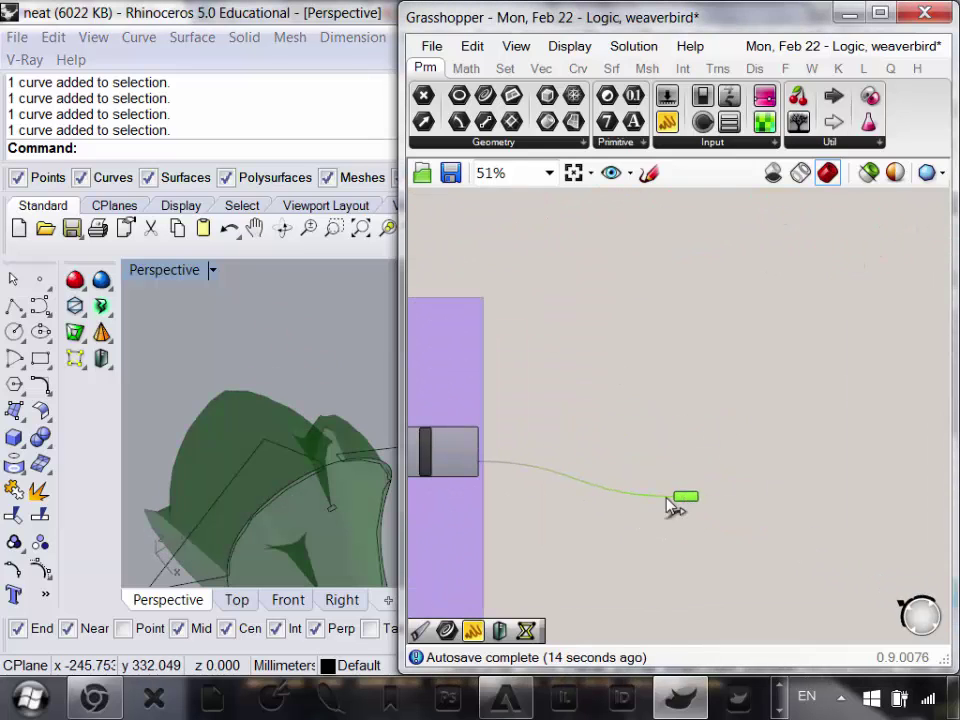
right_drag(290, 400, 337, 489)
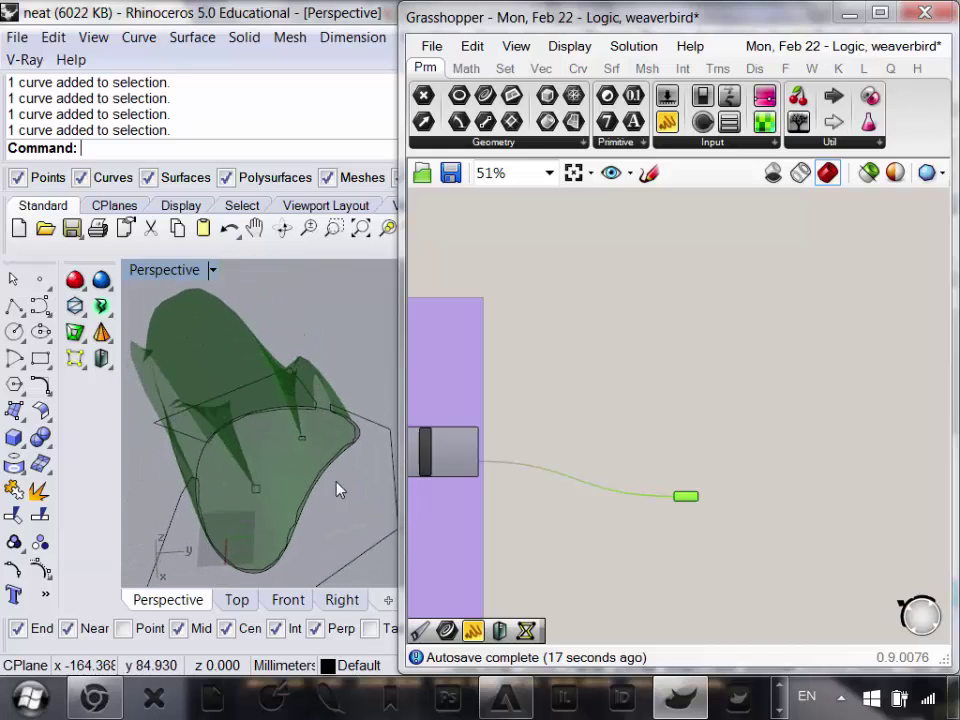
- Add a Weaverbird's Stellate/Cumulation component and connect the Mesh parameter to its M input
click(813, 69)
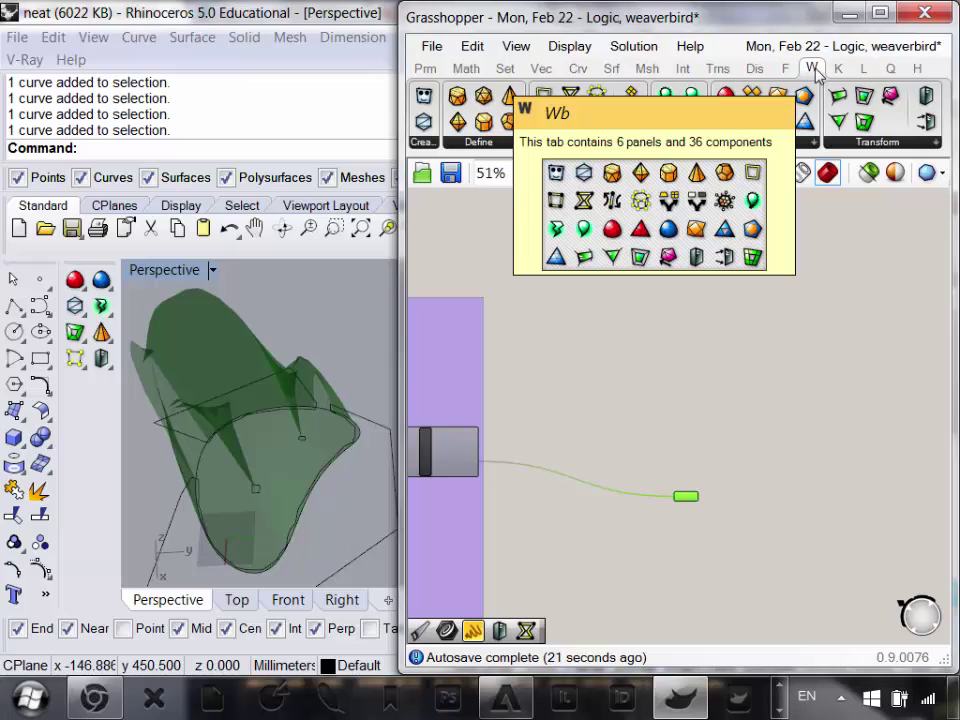
click(876, 146)
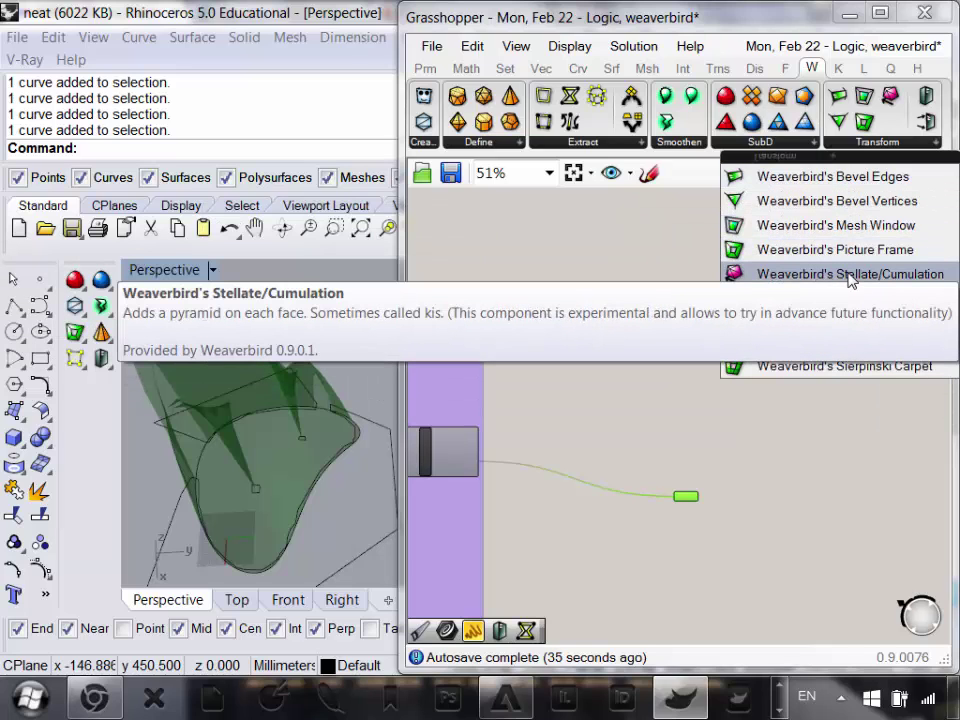
drag(831, 279, 789, 364)
scroll(770, 395, up, 3)
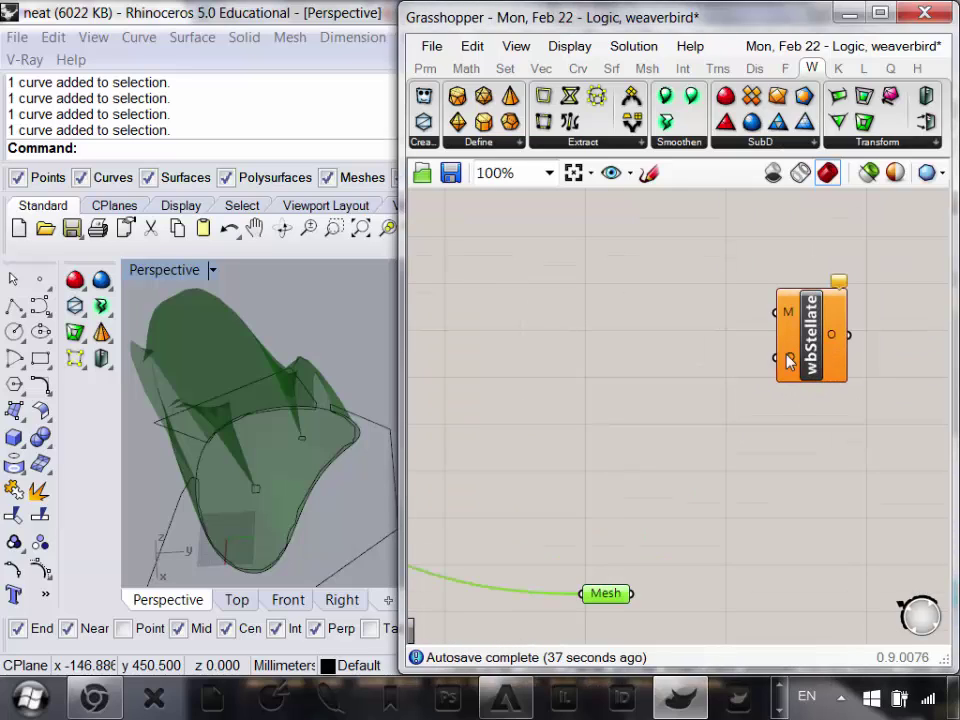
drag(632, 594, 797, 238)
right_drag(163, 448, 320, 530)
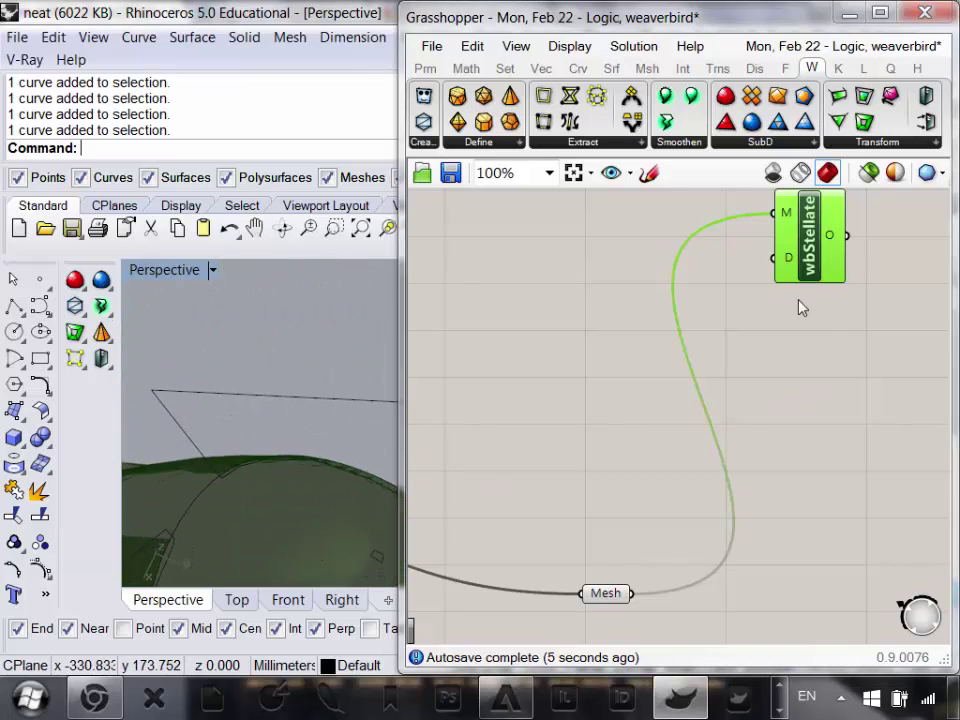
- Set the wbStellate component's D input to 50 and check the pyramids on the mesh
mouse_move(789, 270)
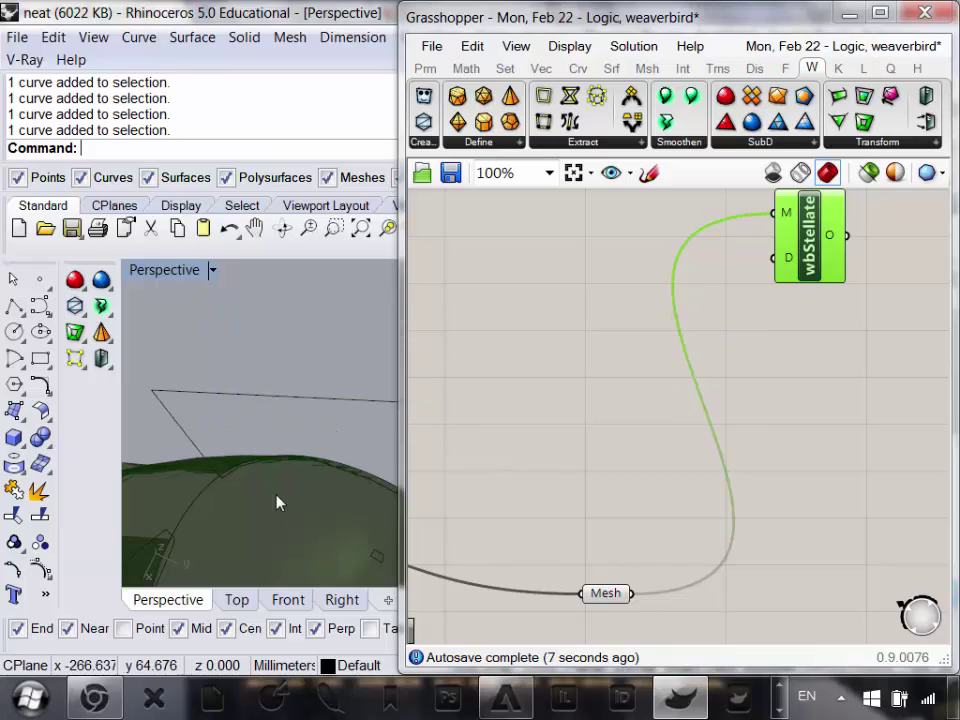
right_drag(276, 500, 300, 340)
scroll(300, 340, down, 8)
right_click(793, 270)
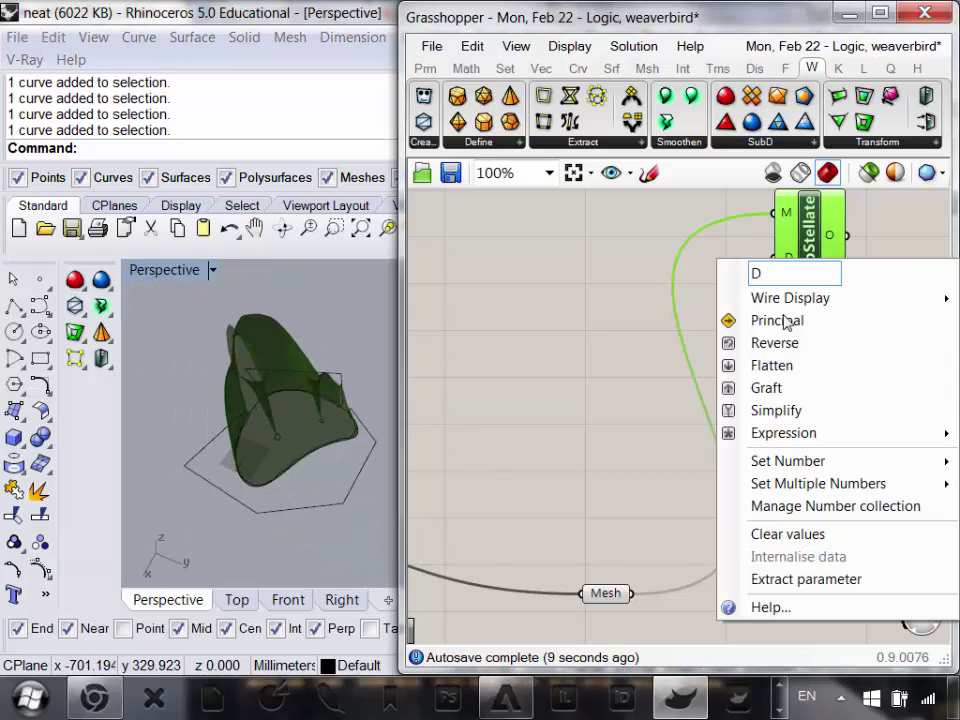
mouse_move(819, 461)
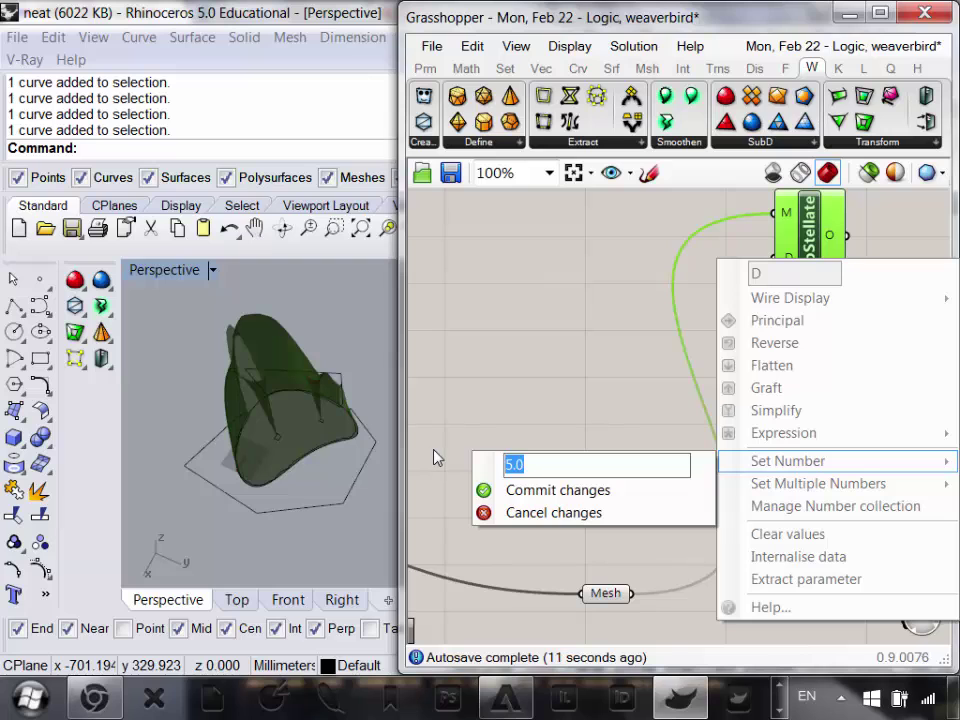
text(50)
click(543, 490)
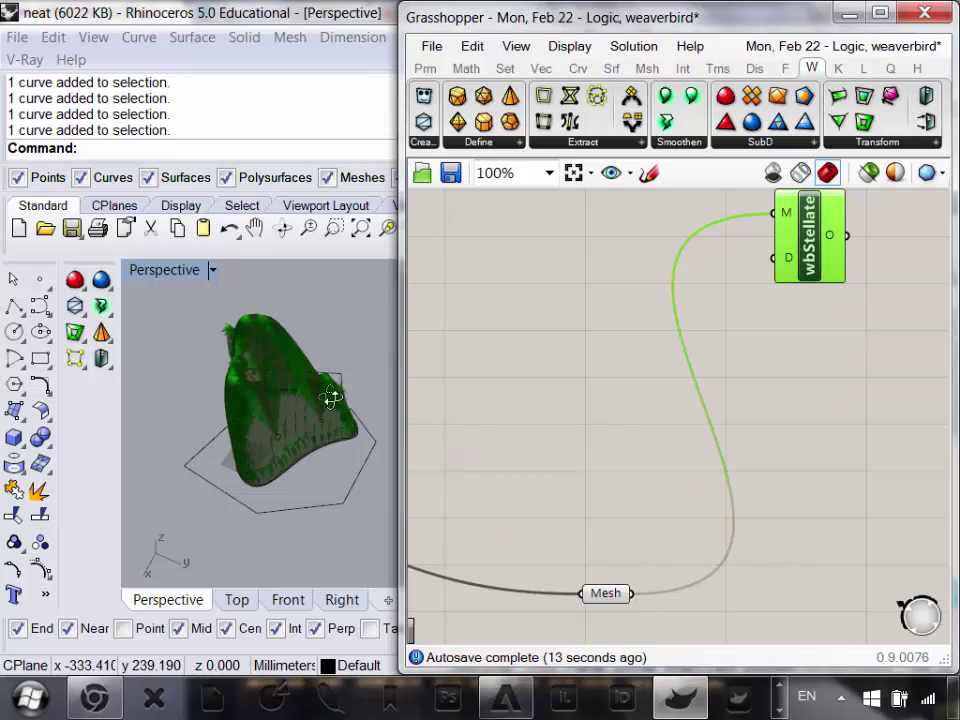
scroll(326, 429, up, 5)
scroll(392, 492, down, 5)
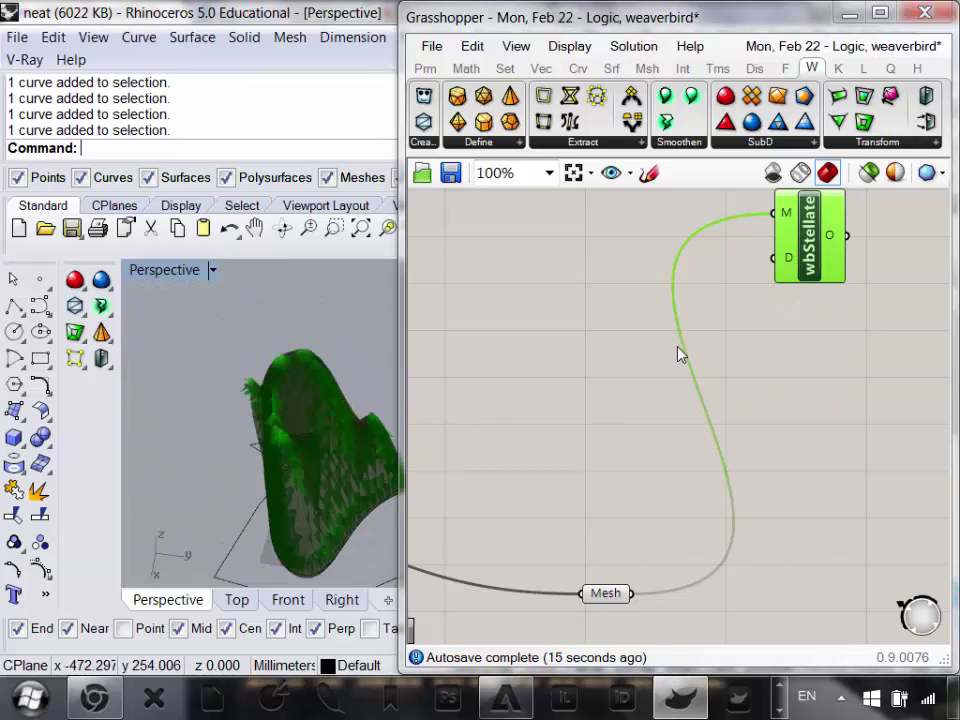
- Reverse the stellation direction by setting the wbStellate component's D input to -50
scroll(672, 345, up, 4)
right_click(733, 400)
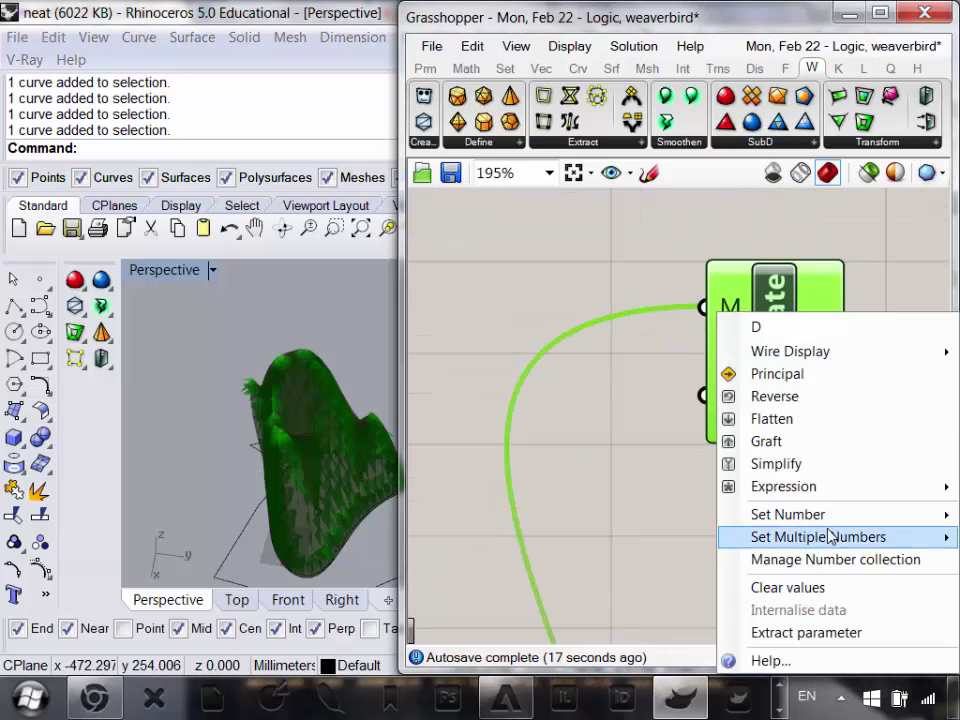
mouse_move(829, 514)
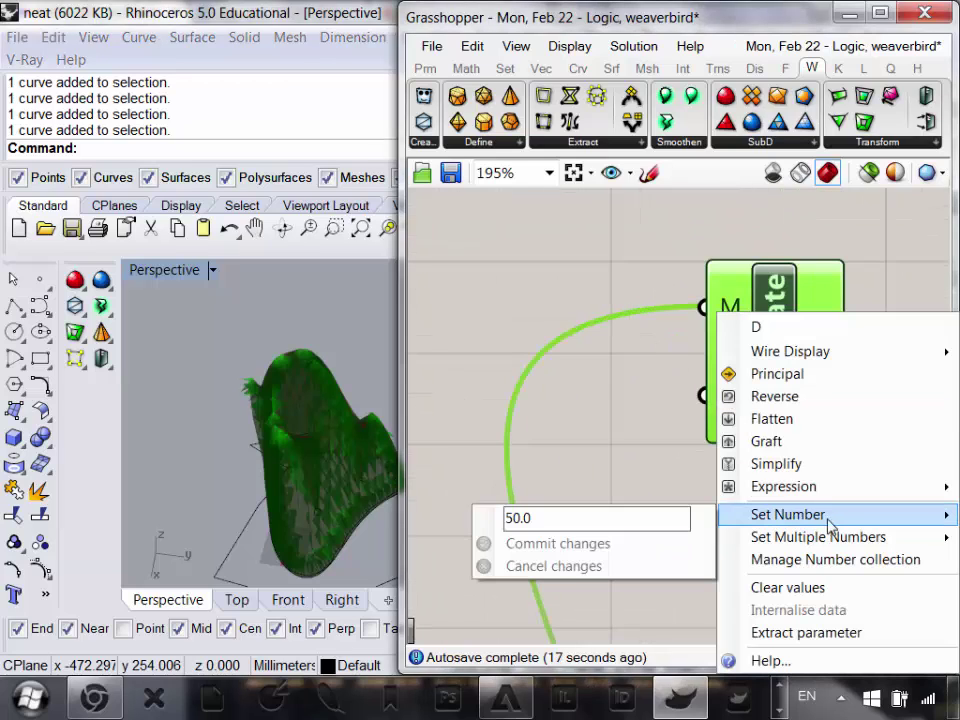
click(509, 518)
text(-)
click(545, 547)
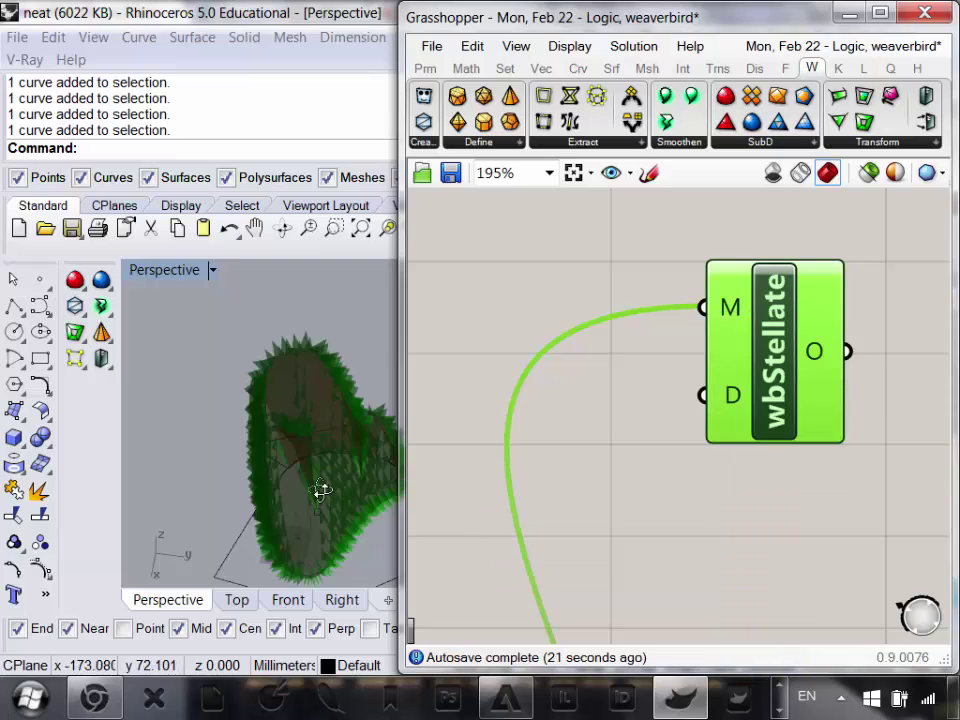
- Examine the spikes on the stellated mesh up close, including those along its base edge
right_drag(321, 490, 299, 302)
scroll(299, 302, up, 8)
scroll(283, 517, down, 6)
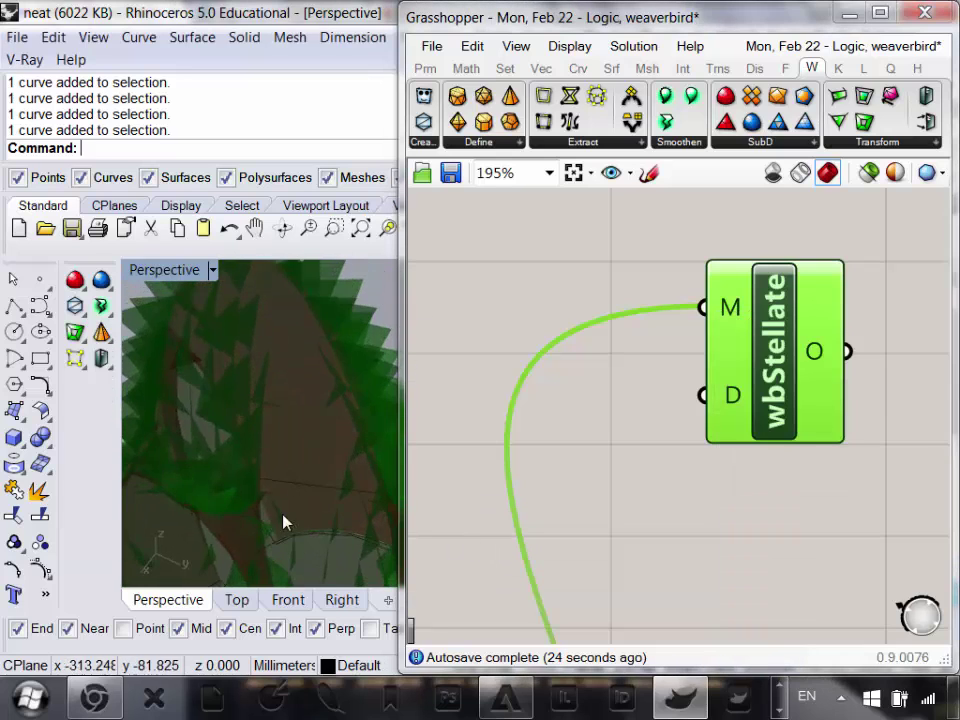
scroll(333, 487, up, 5)
right_drag(333, 487, 321, 362)
scroll(321, 362, down, 7)
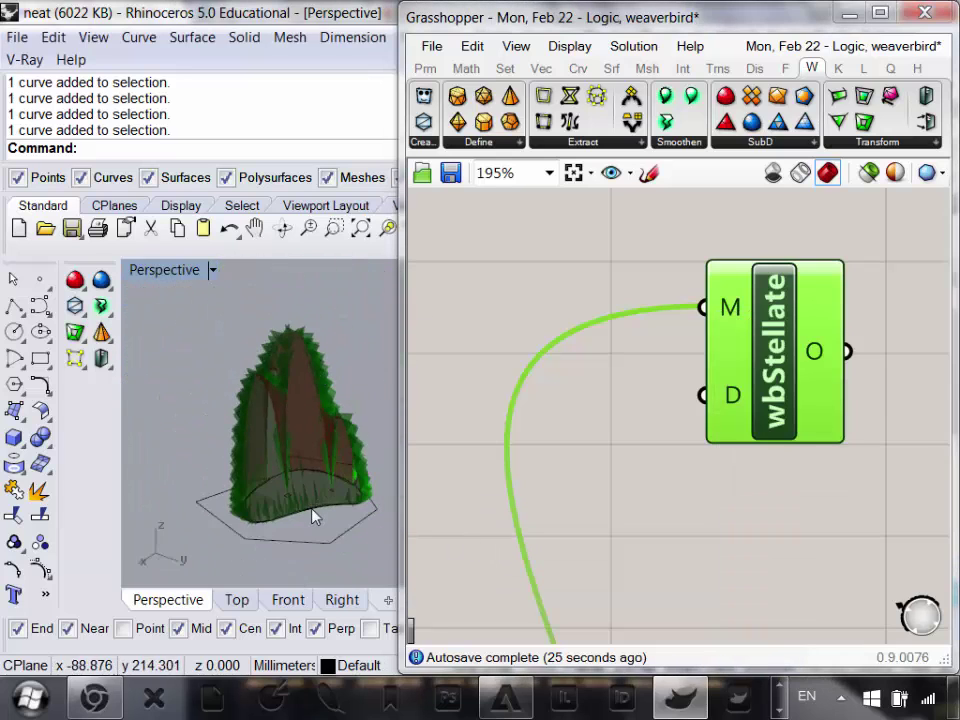
scroll(330, 492, up, 8)
right_drag(334, 484, 363, 249)
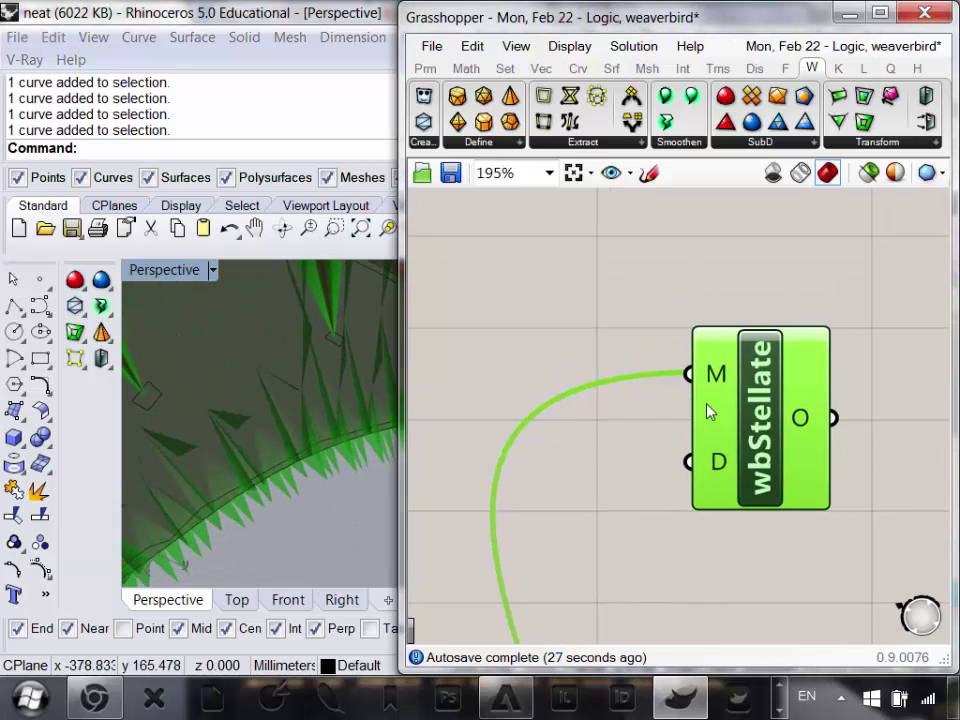
- Bake the wbStellate mesh with the default attributes and select the baked mesh in the perspective view
scroll(707, 405, down, 5)
right_click(744, 405)
click(728, 500)
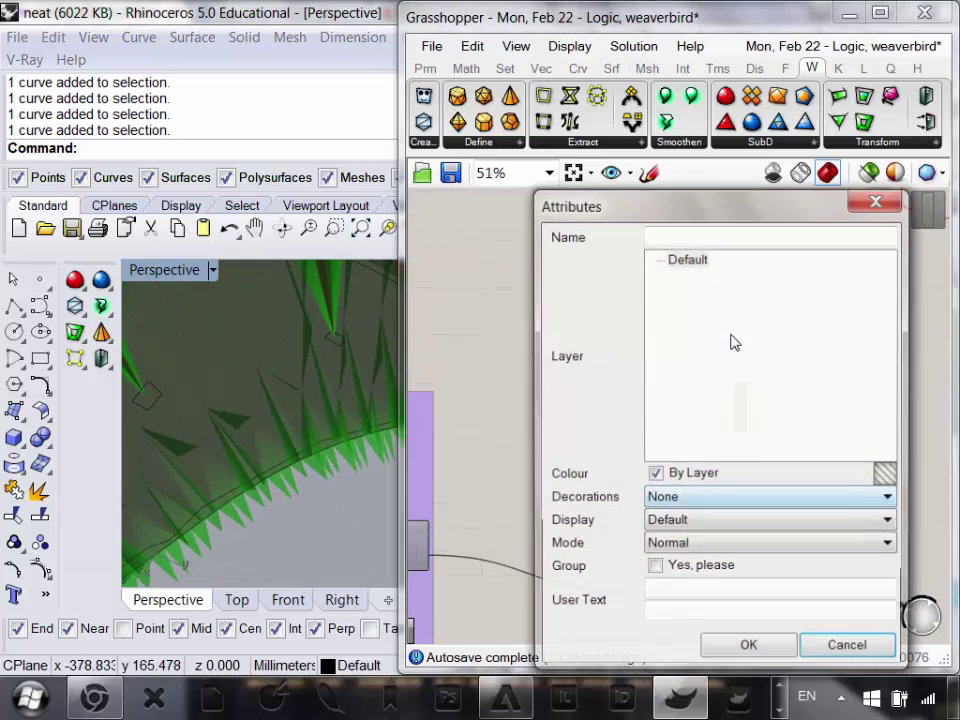
click(749, 649)
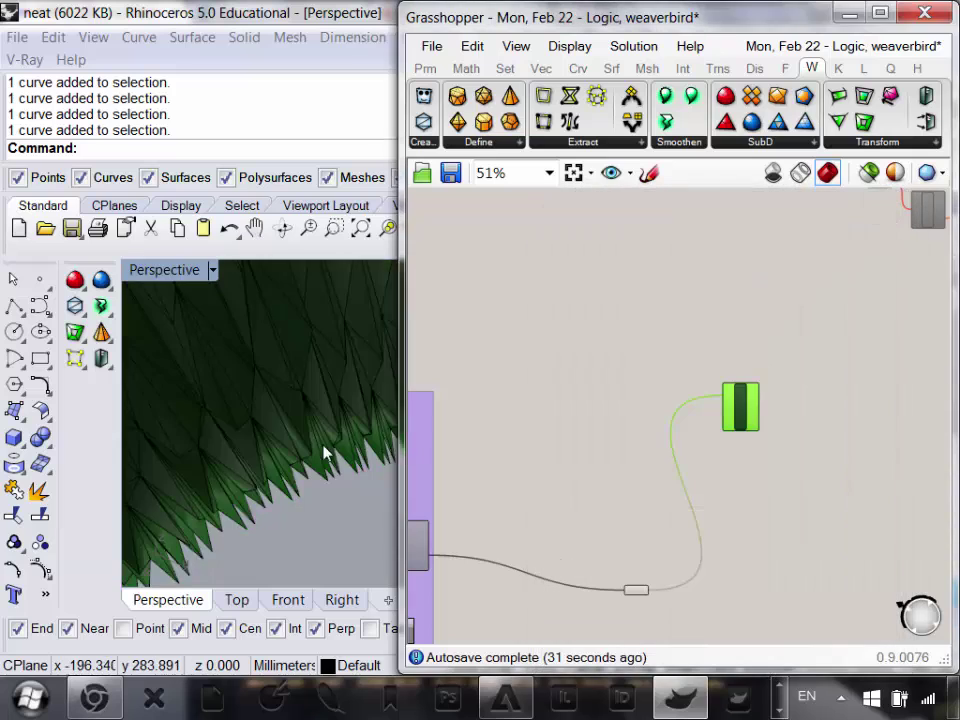
scroll(354, 413, down, 3)
click(297, 455)
scroll(295, 445, down, 5)
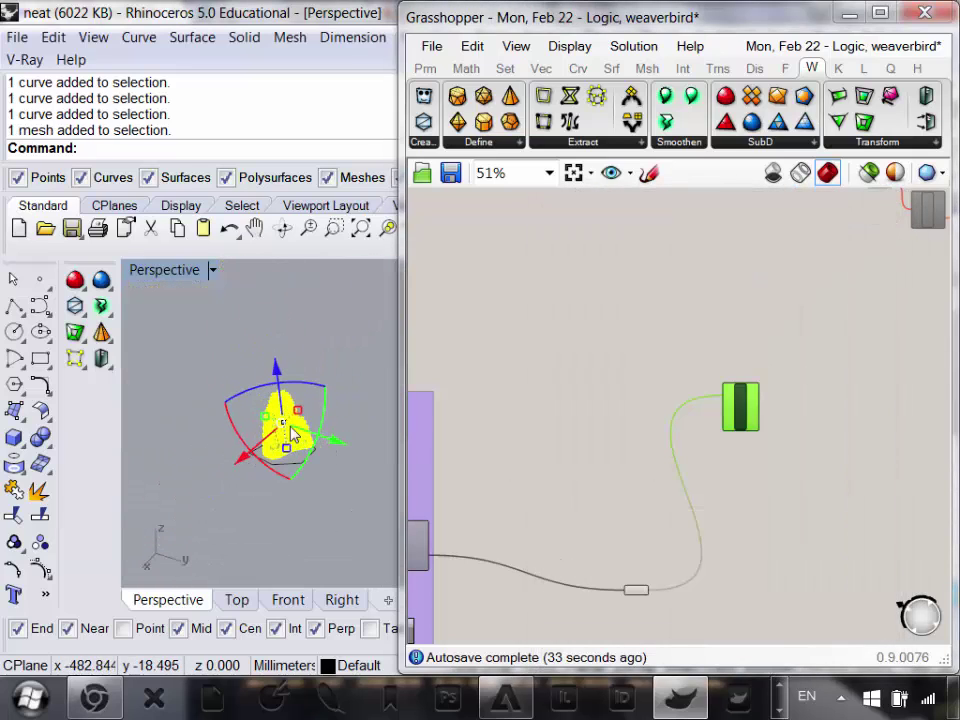
- Move the baked mesh away from the Grasshopper preview, deselect it, and inspect its spikes up close
drag(337, 445, 229, 410)
click(197, 468)
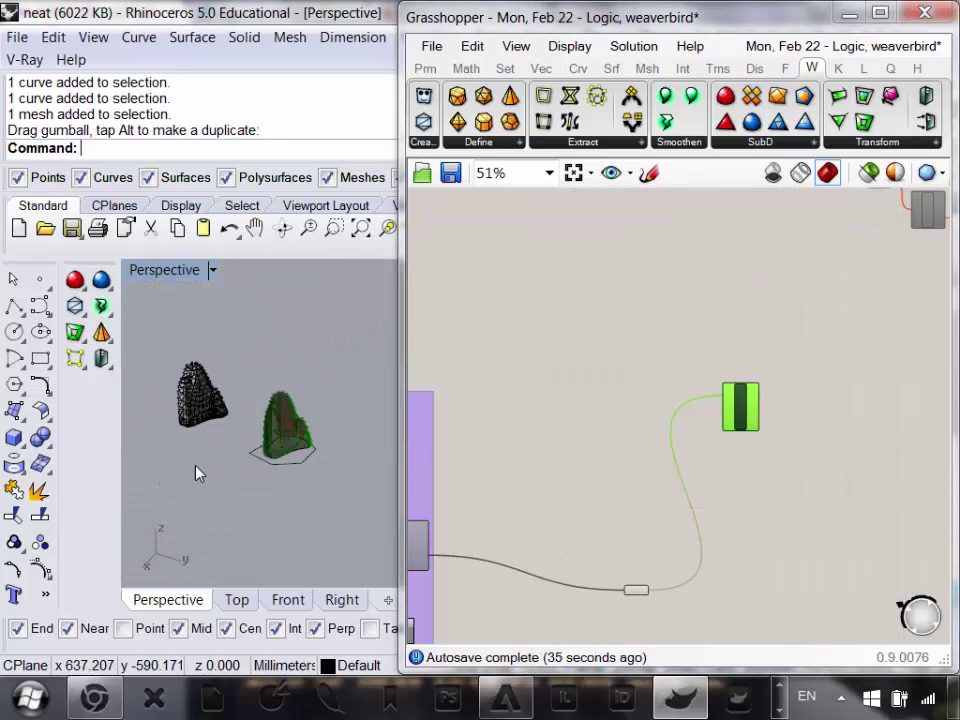
scroll(206, 450, up, 10)
right_drag(210, 448, 286, 448)
scroll(285, 454, down, 10)
scroll(276, 438, up, 15)
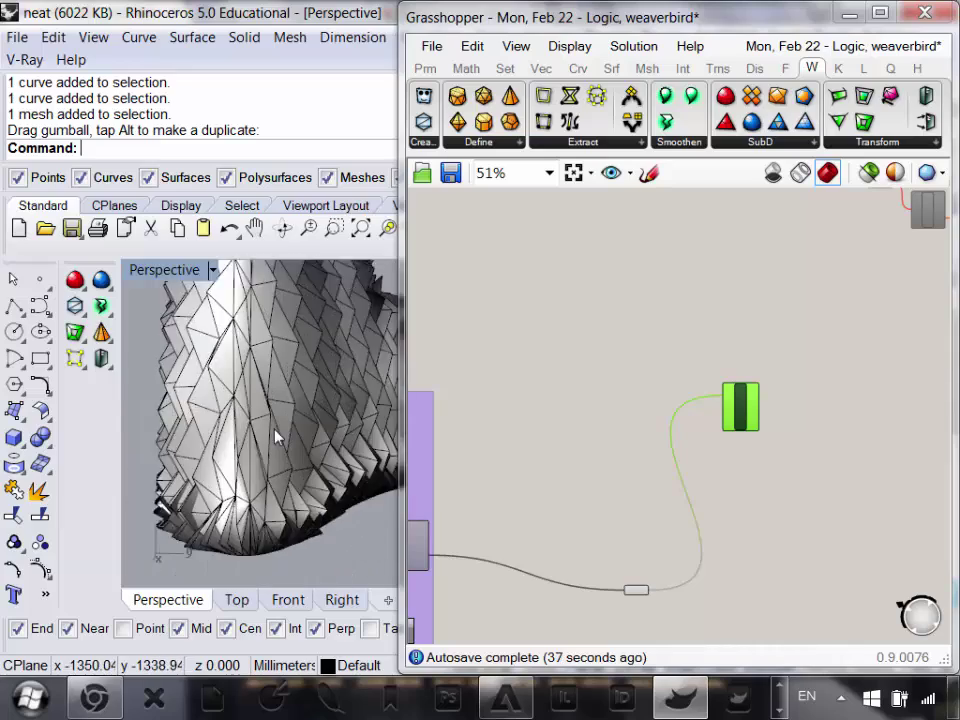
scroll(200, 457, down, 8)
scroll(279, 546, up, 5)
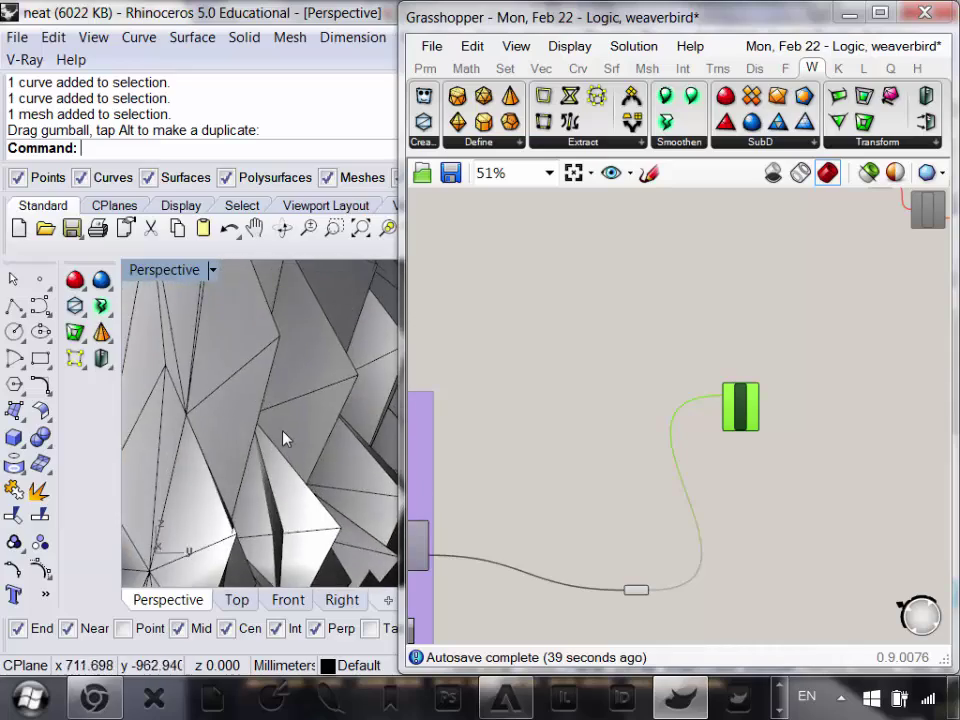
scroll(287, 420, down, 8)
scroll(290, 330, up, 8)
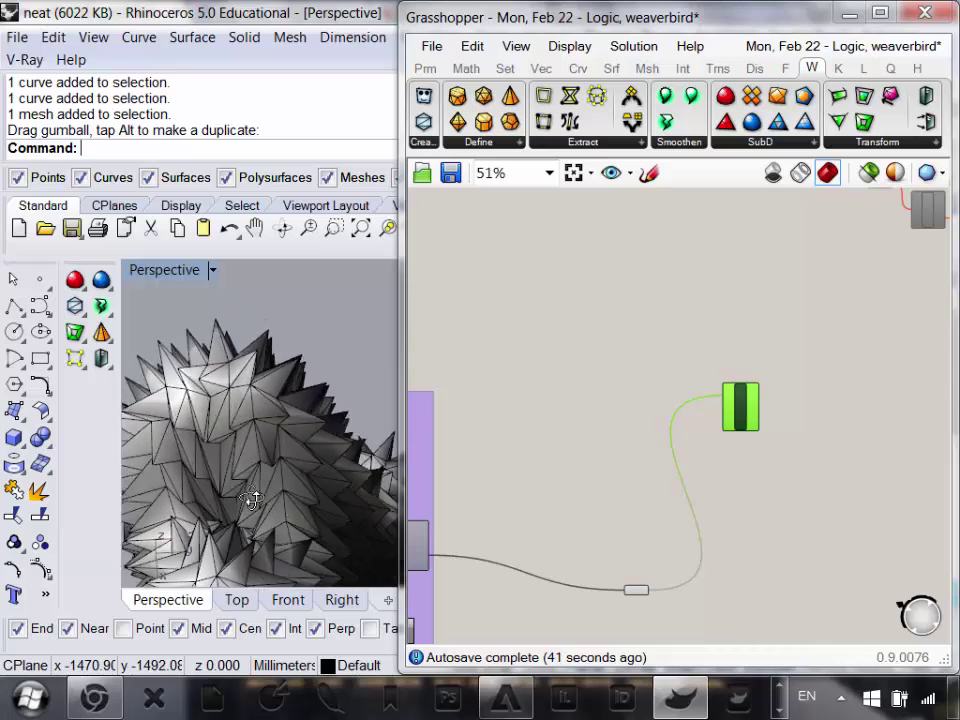
- Delete the baked spiky mesh from the Rhino model
click(268, 441)
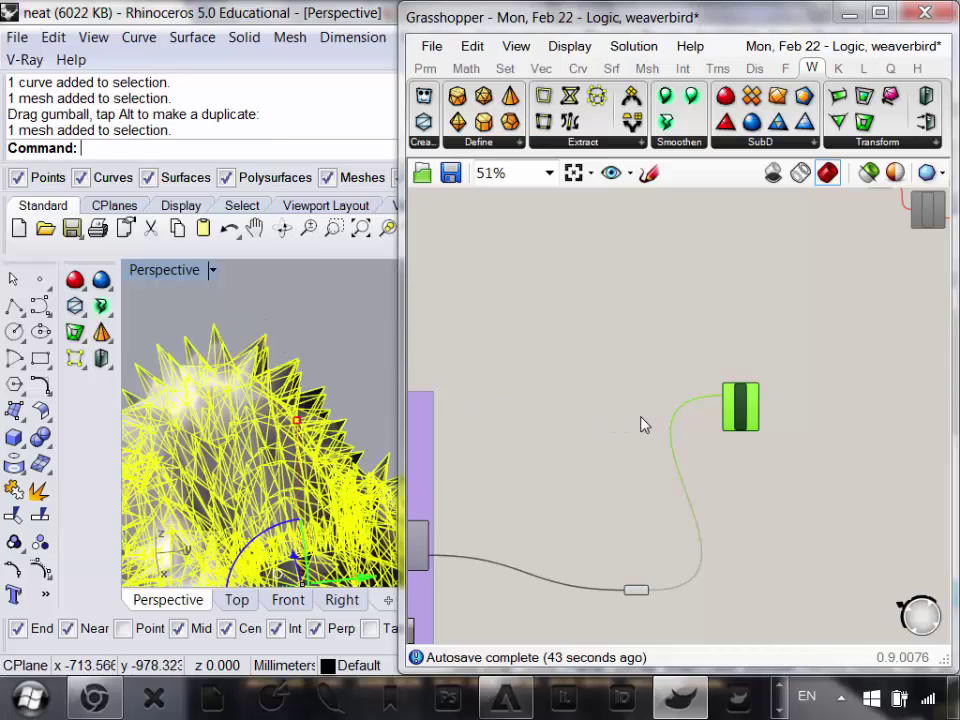
key(Delete)
- Examine the stellated mesh preview from the side, above and close up, including its openings and outer spikes
right_drag(715, 460, 630, 382)
right_drag(236, 415, 224, 354)
scroll(248, 416, down, 5)
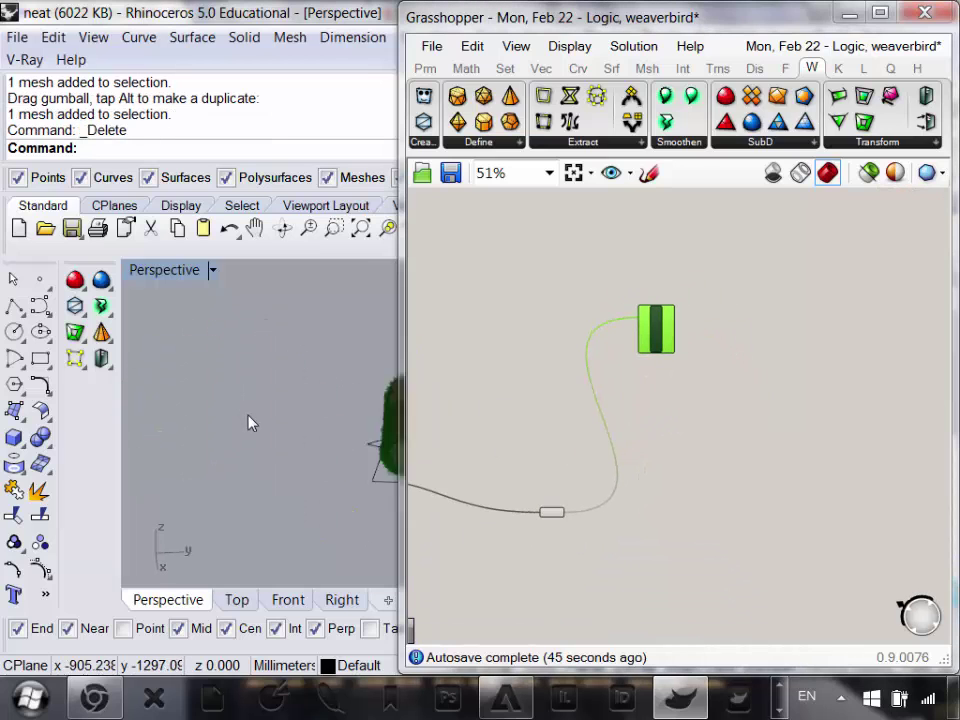
scroll(250, 423, down, 3)
scroll(306, 418, up, 5)
scroll(300, 450, down, 2)
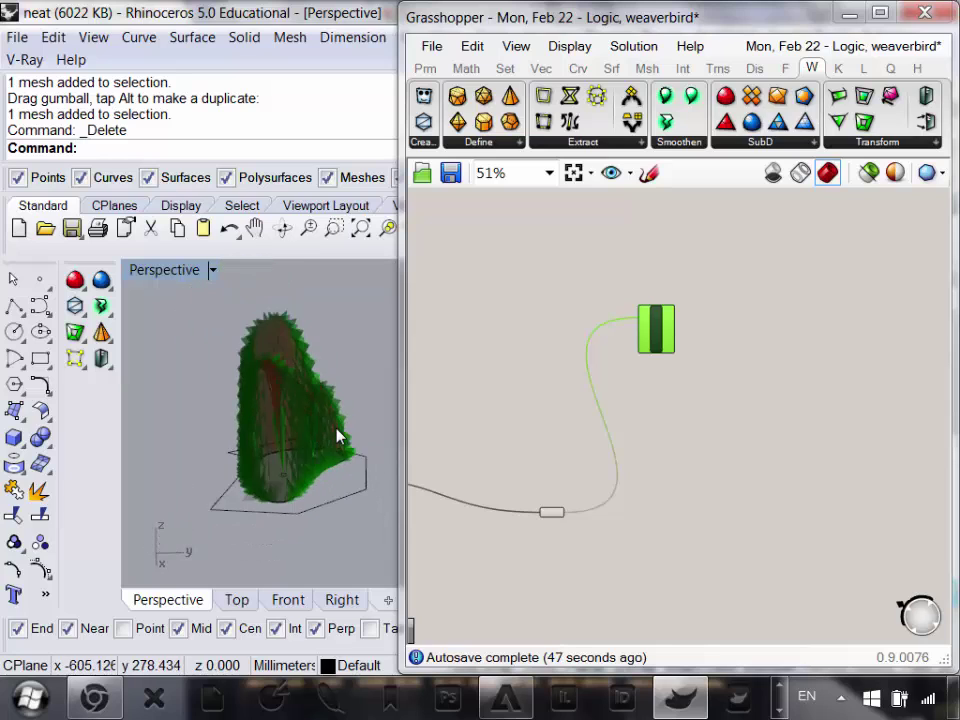
scroll(289, 450, down, 2)
scroll(311, 401, up, 5)
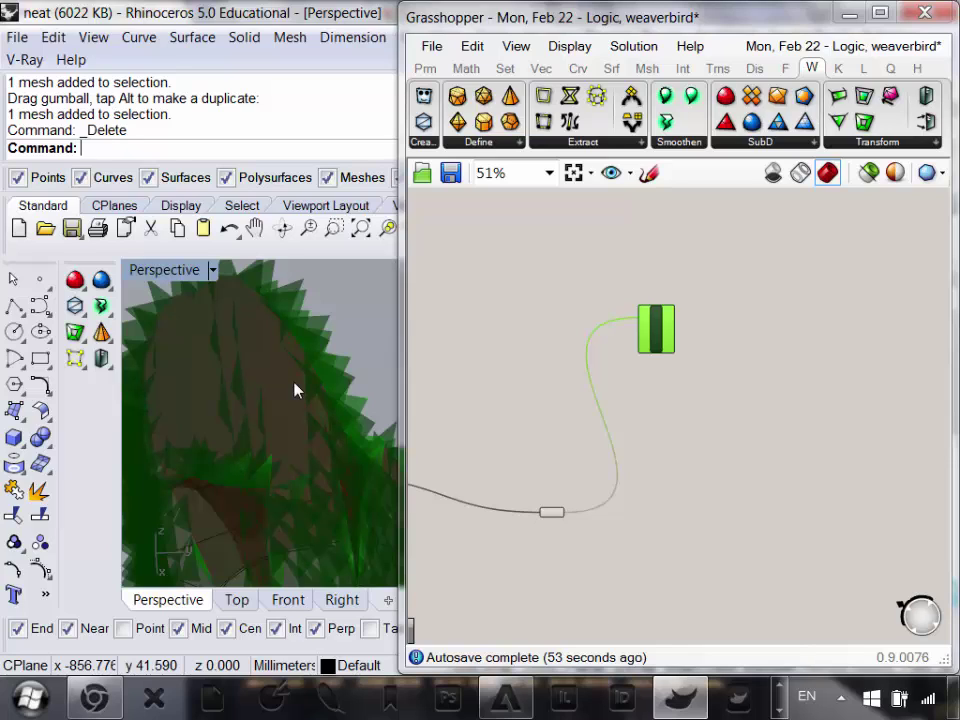
scroll(306, 360, down, 3)
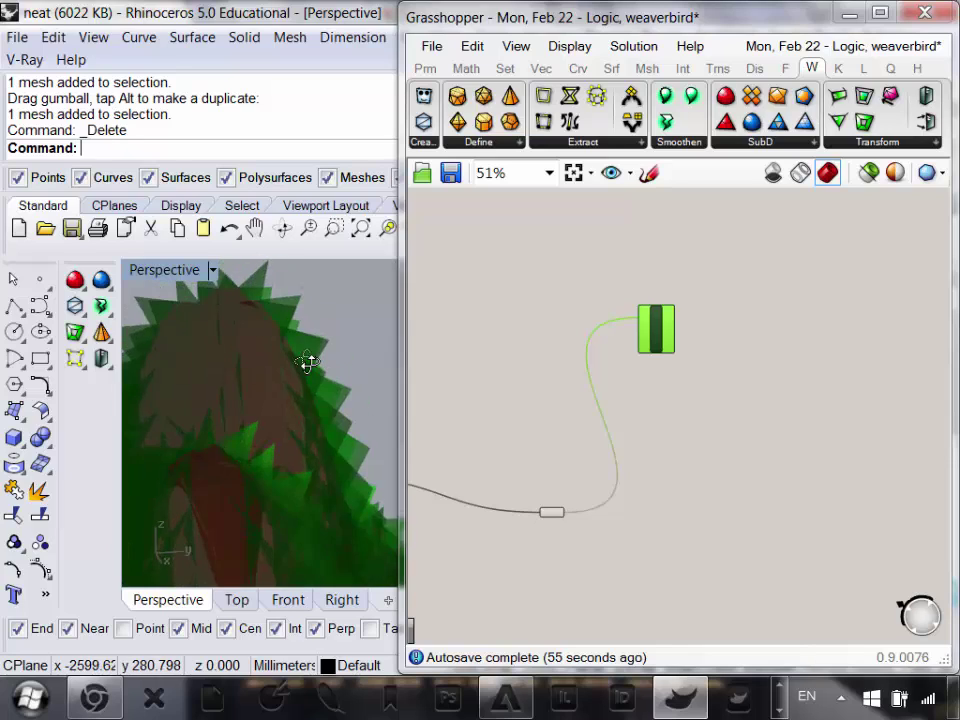
scroll(326, 471, up, 5)
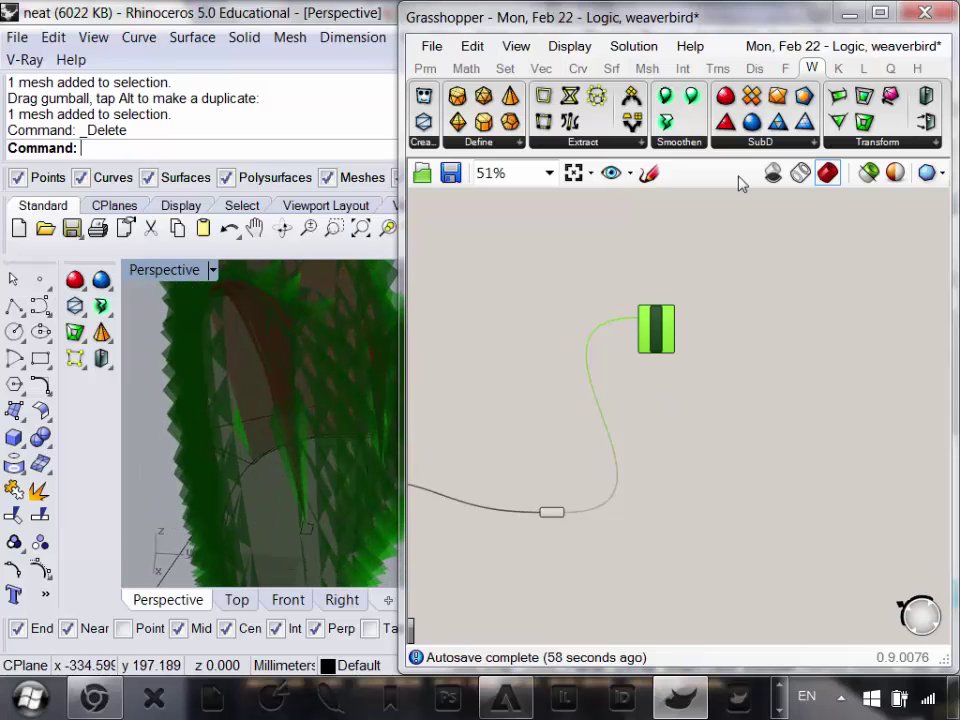
right_drag(296, 430, 291, 461)
scroll(291, 461, down, 3)
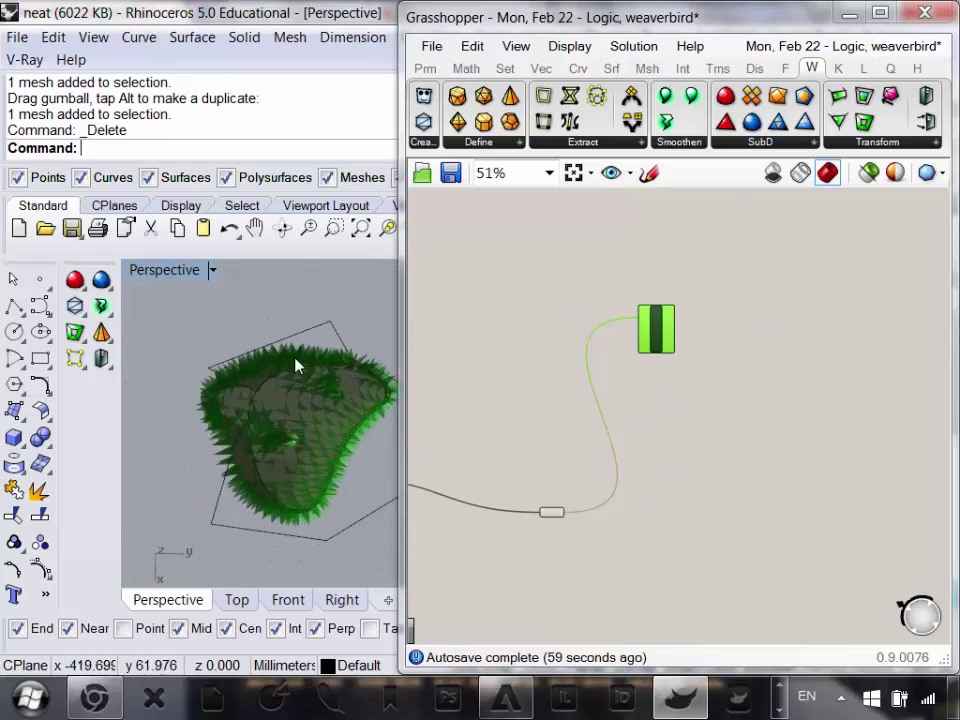
scroll(298, 366, up, 5)
right_drag(296, 380, 260, 352)
scroll(276, 397, down, 5)
scroll(260, 352, up, 2)
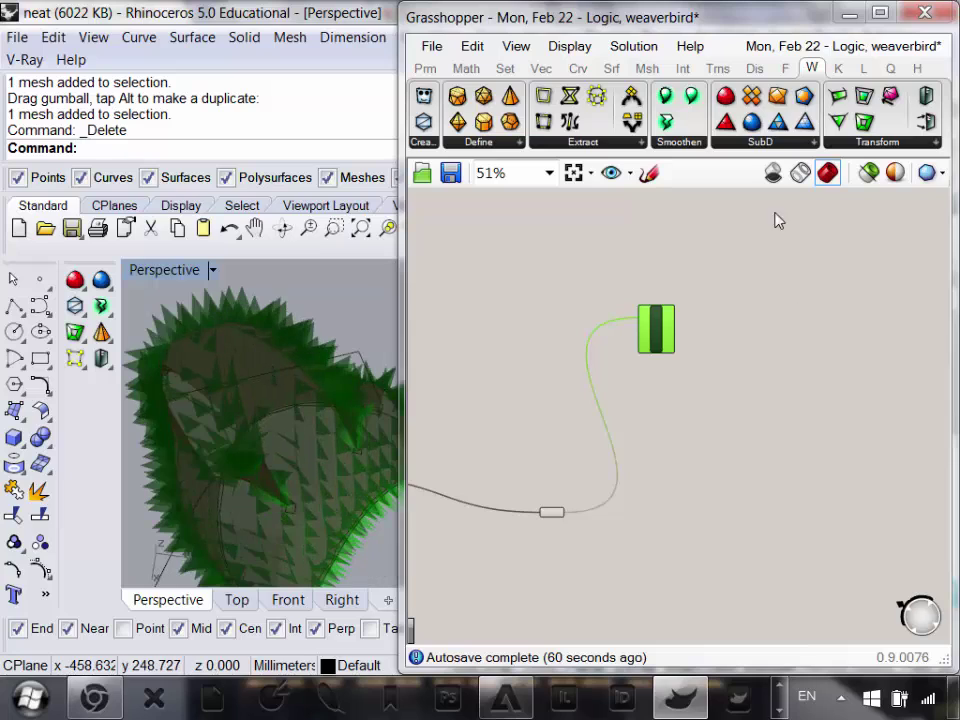
- Add a Weaverbird Catmull-Clark Subdivision component and feed the wbStellate output into its mesh input
click(782, 142)
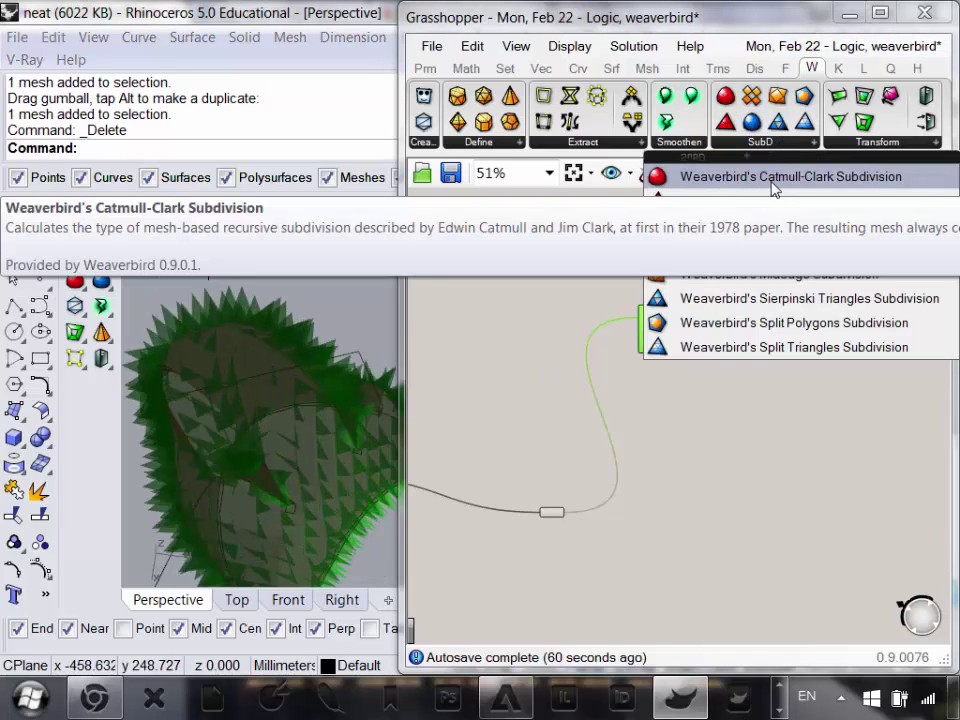
drag(767, 178, 729, 375)
scroll(735, 390, up, 2)
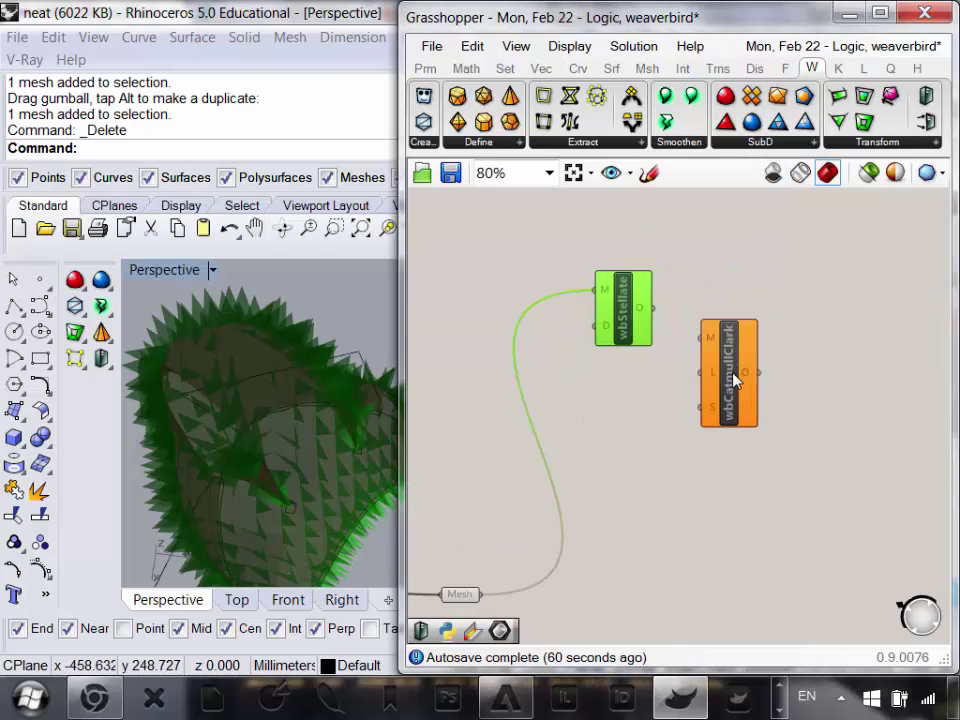
scroll(745, 428, up, 1)
mouse_move(640, 329)
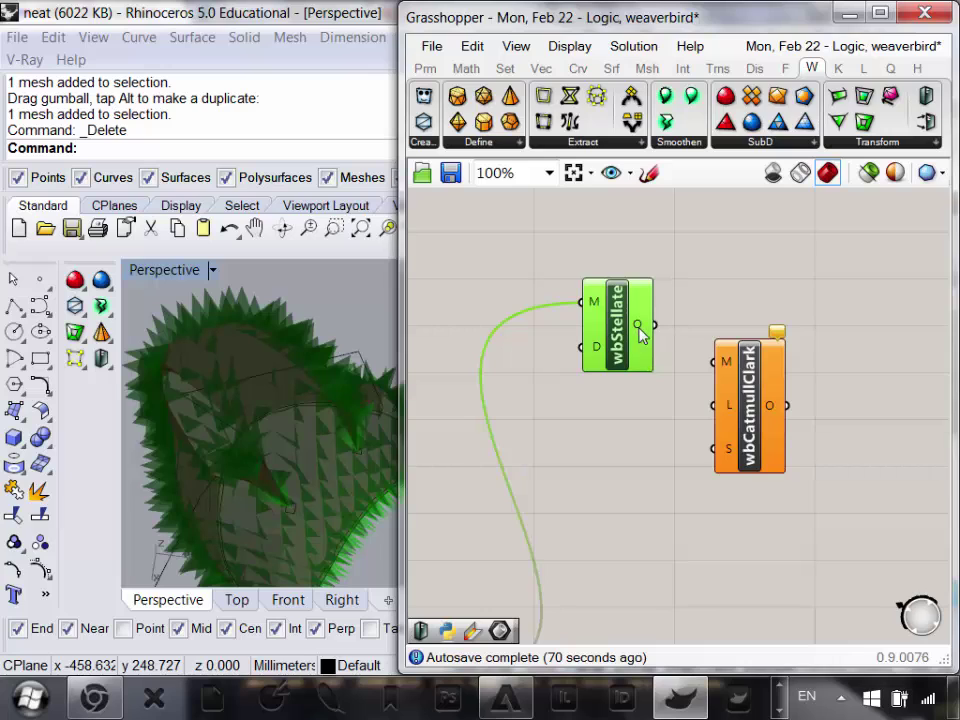
right_drag(613, 404, 637, 363)
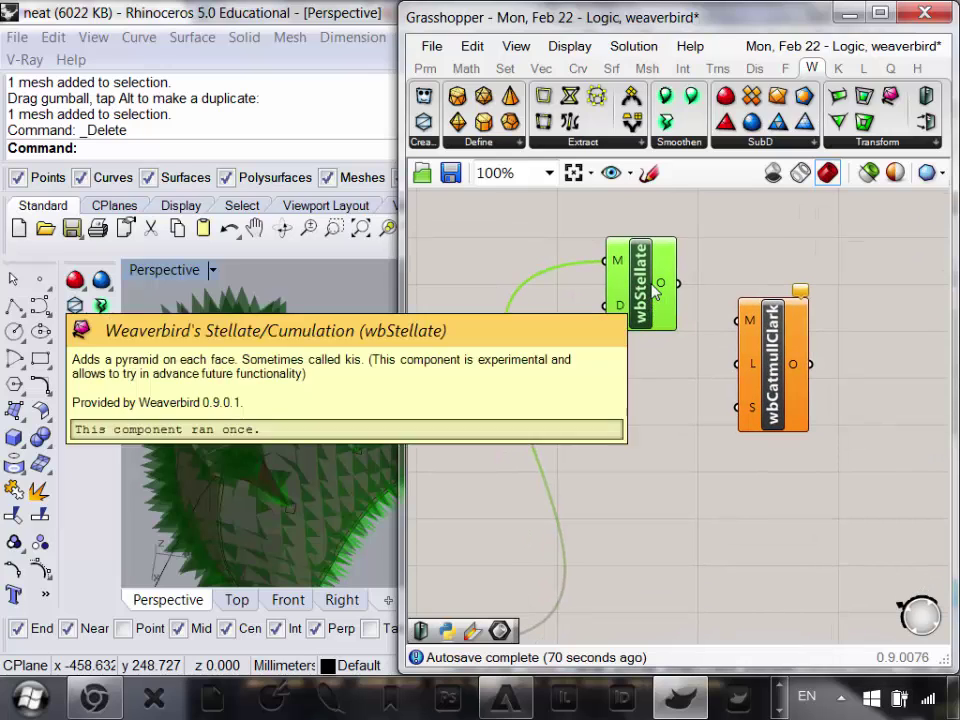
mouse_move(740, 325)
mouse_down()
mouse_move(765, 396)
mouse_move(815, 384)
mouse_up()
- Turn off the preview of the wbStellate component so only the subdivided mesh is displayed
mouse_move(702, 419)
mouse_down()
mouse_move(658, 320)
mouse_move(593, 215)
mouse_up()
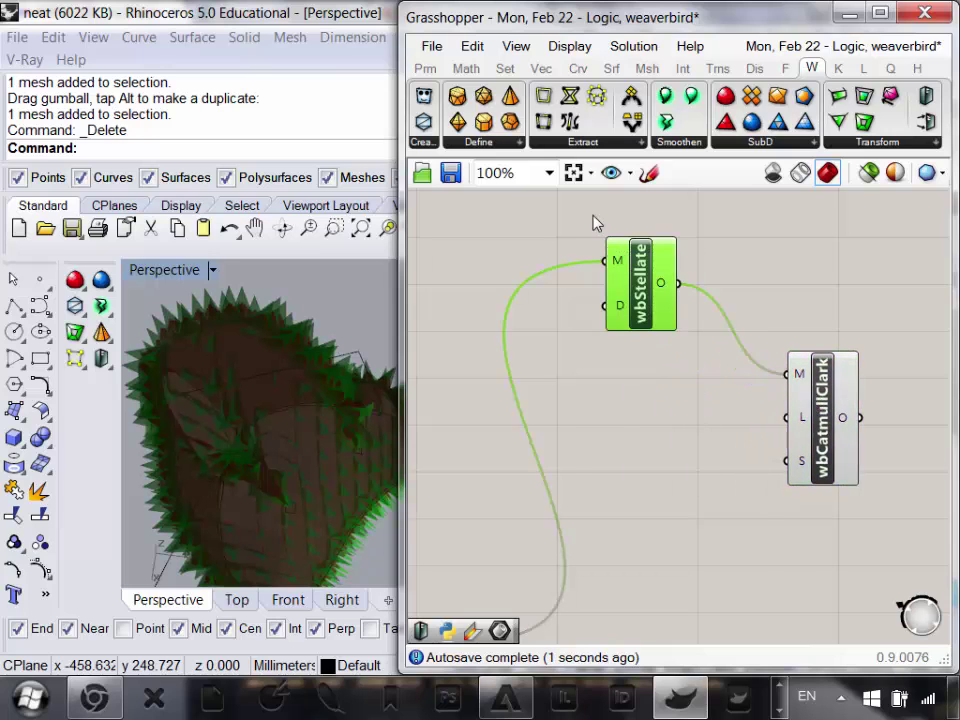
right_click(592, 214)
click(643, 258)
right_drag(237, 490, 258, 411)
scroll(300, 370, up, 10)
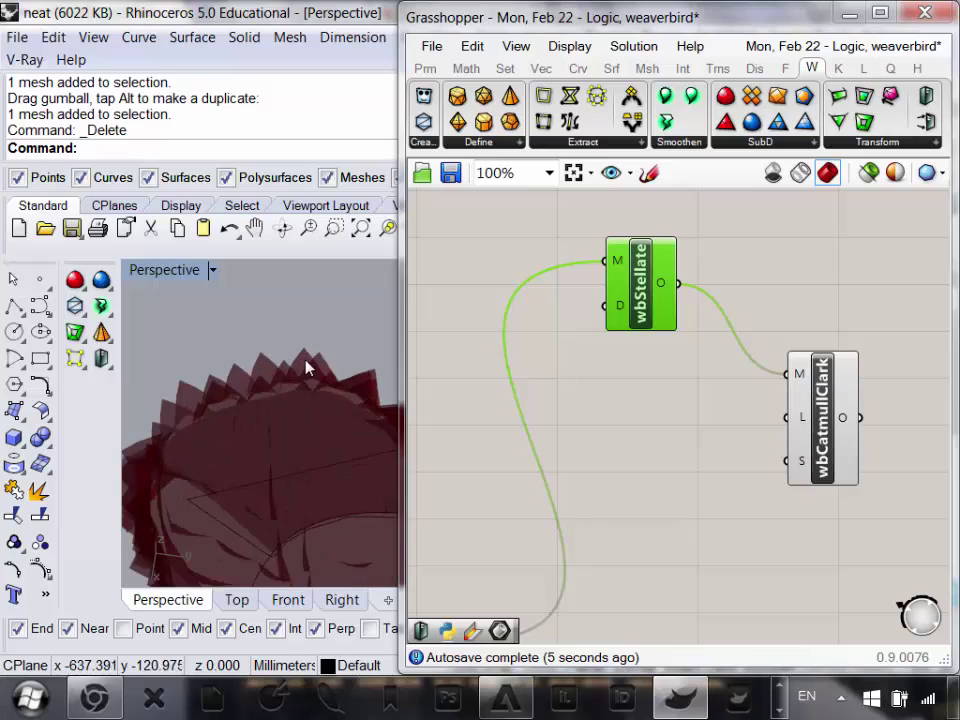
- Add a Weaverbird Mesh Edges component and connect the wbCatmullClark output to its G input
right_drag(846, 460, 688, 482)
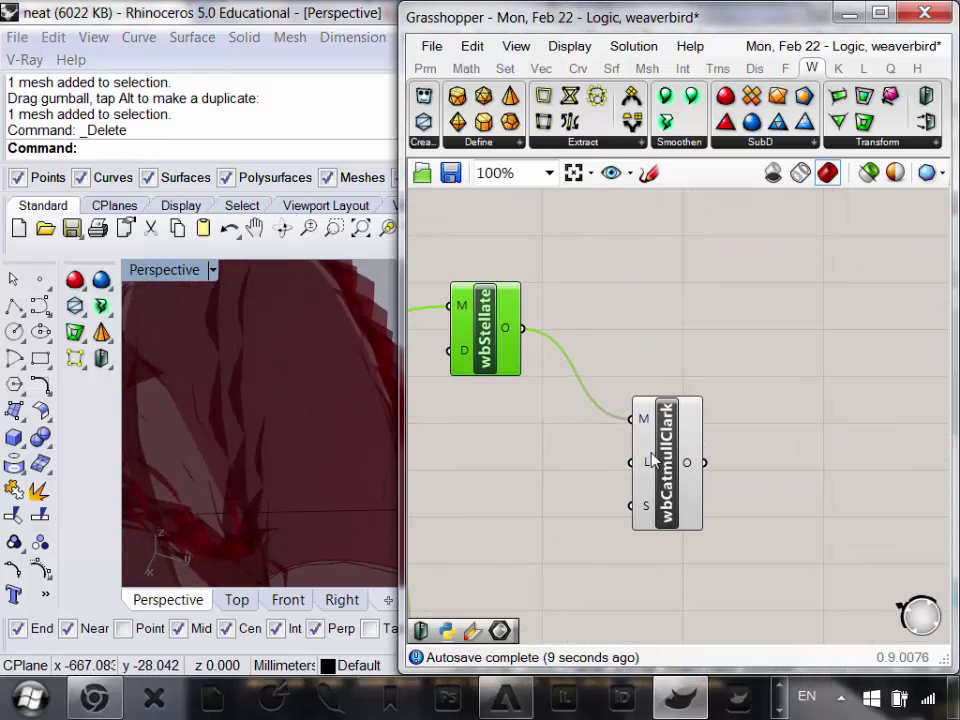
click(578, 143)
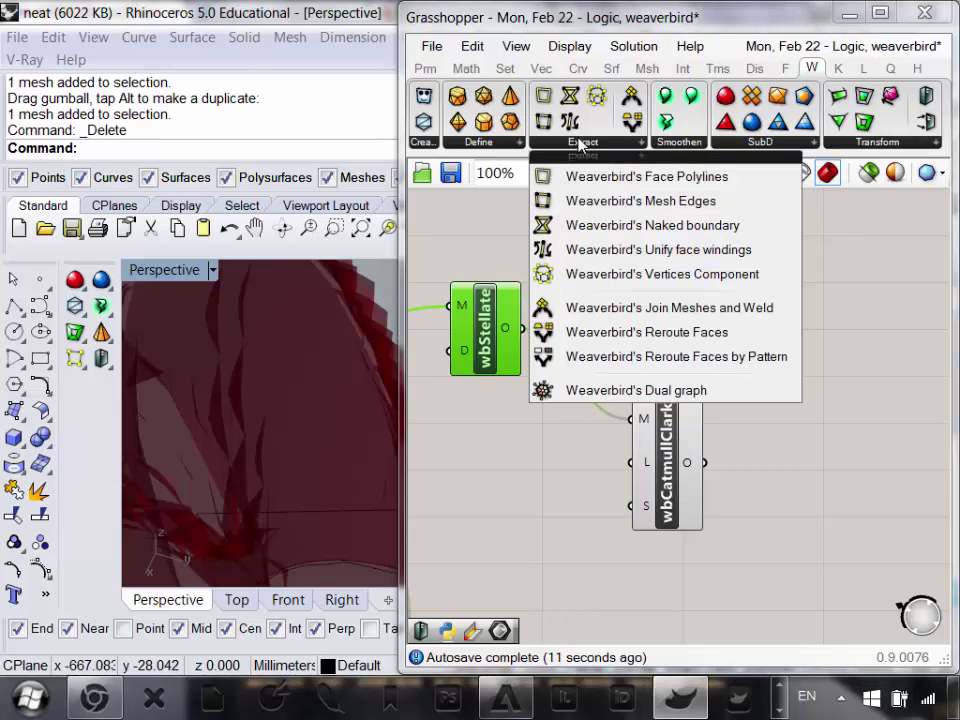
click(643, 199)
click(823, 254)
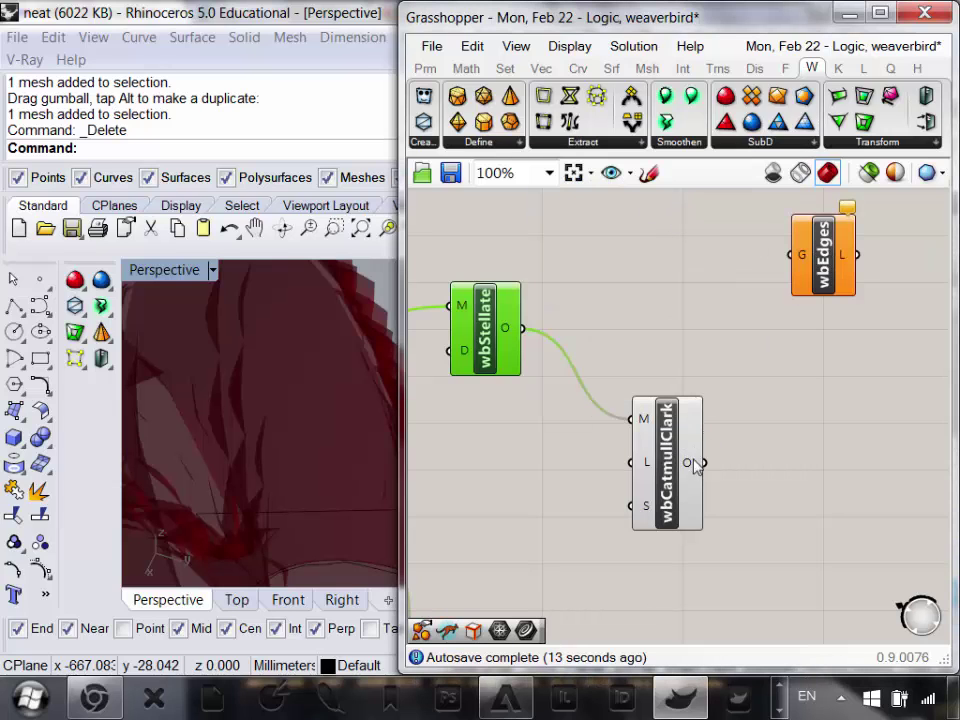
drag(703, 462, 827, 259)
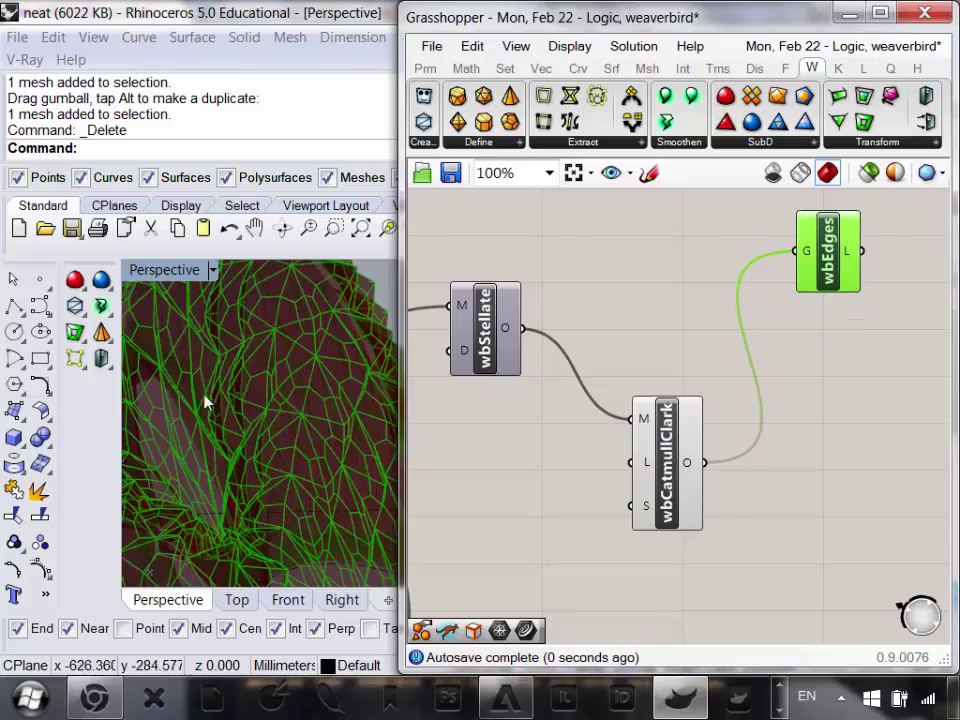
- Set the Level input of wbCatmullClark to 3 subdivision iterations
scroll(325, 378, down, 7)
right_drag(325, 378, 370, 484)
scroll(339, 399, up, 6)
scroll(238, 343, up, 2)
scroll(367, 476, up, 5)
right_drag(624, 506, 603, 480)
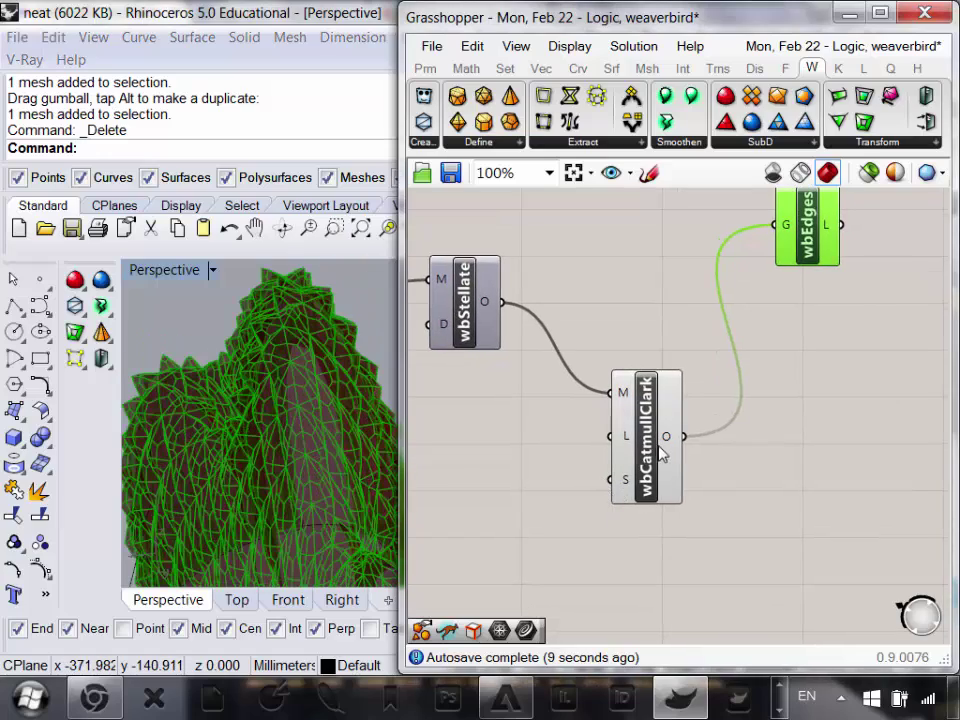
mouse_move(622, 442)
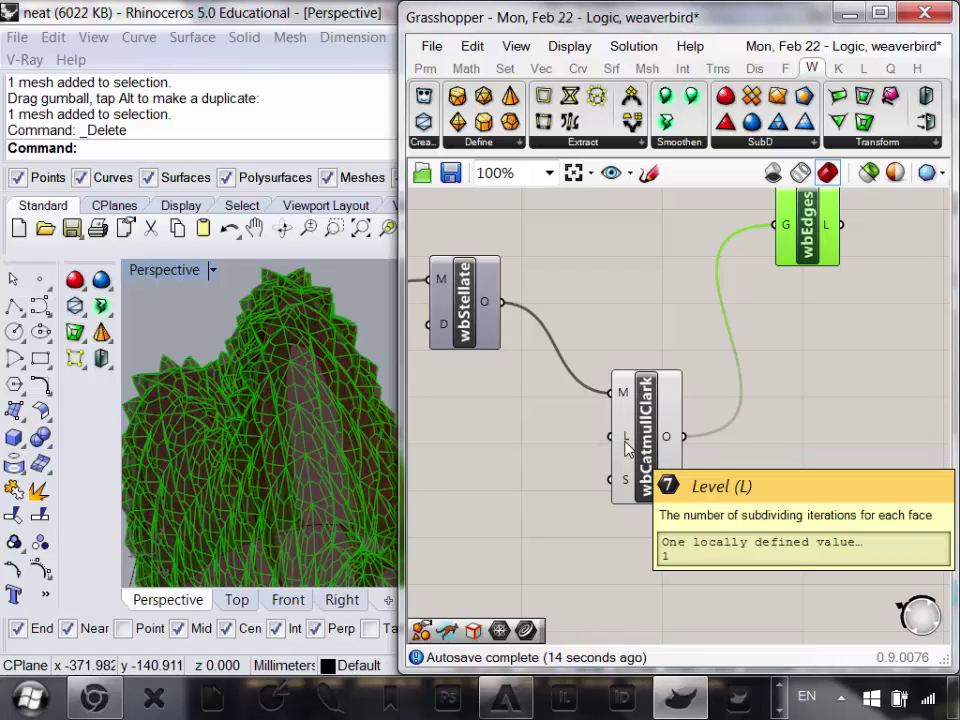
right_click(626, 442)
mouse_move(712, 522)
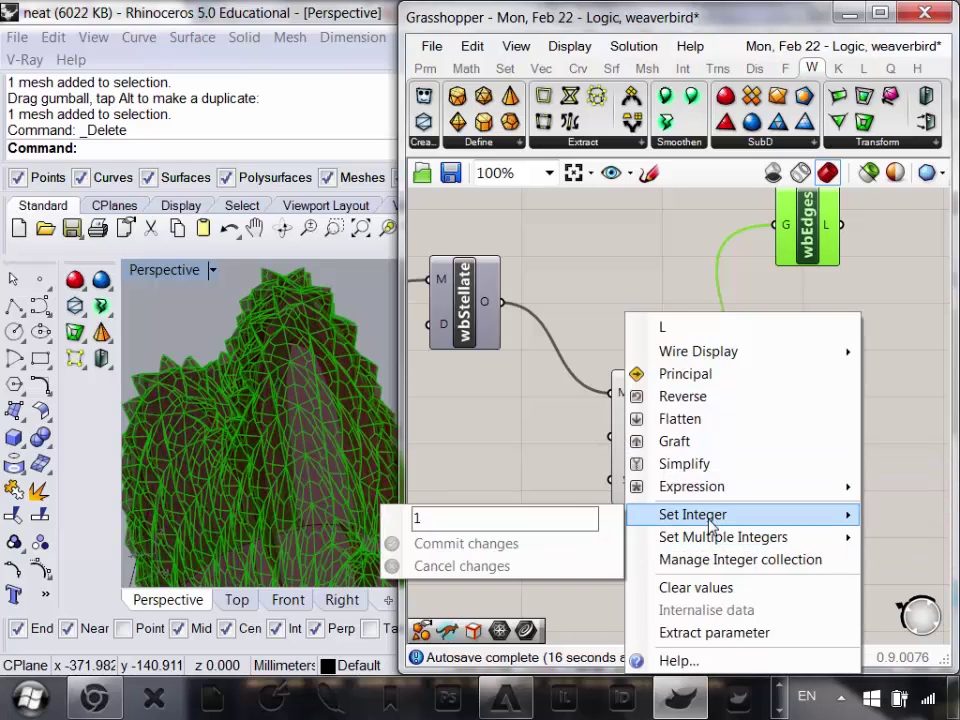
click(562, 526)
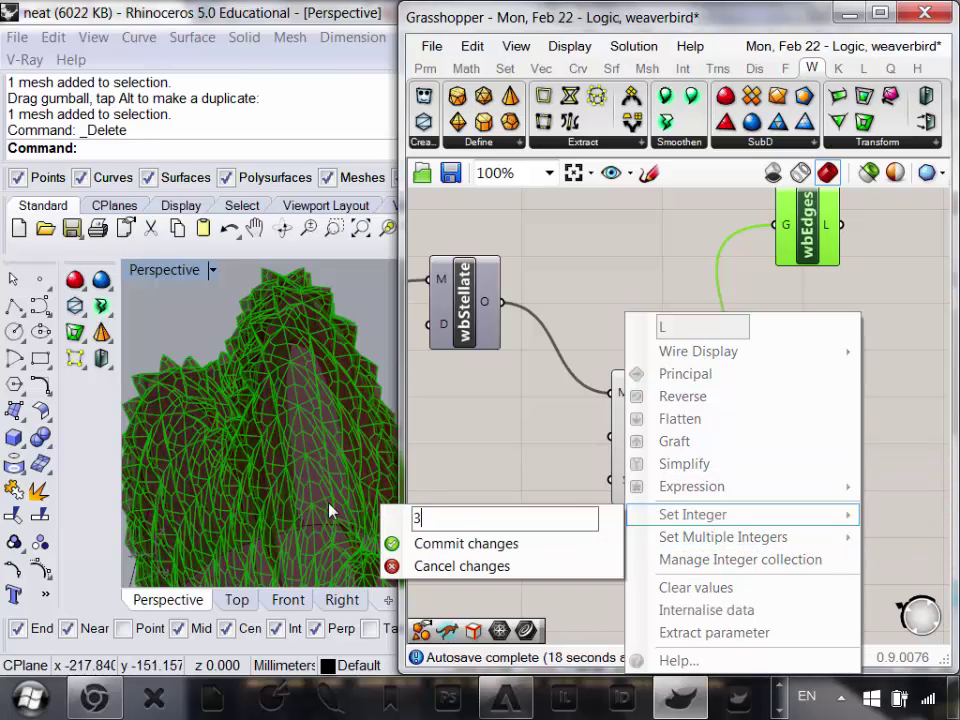
click(440, 543)
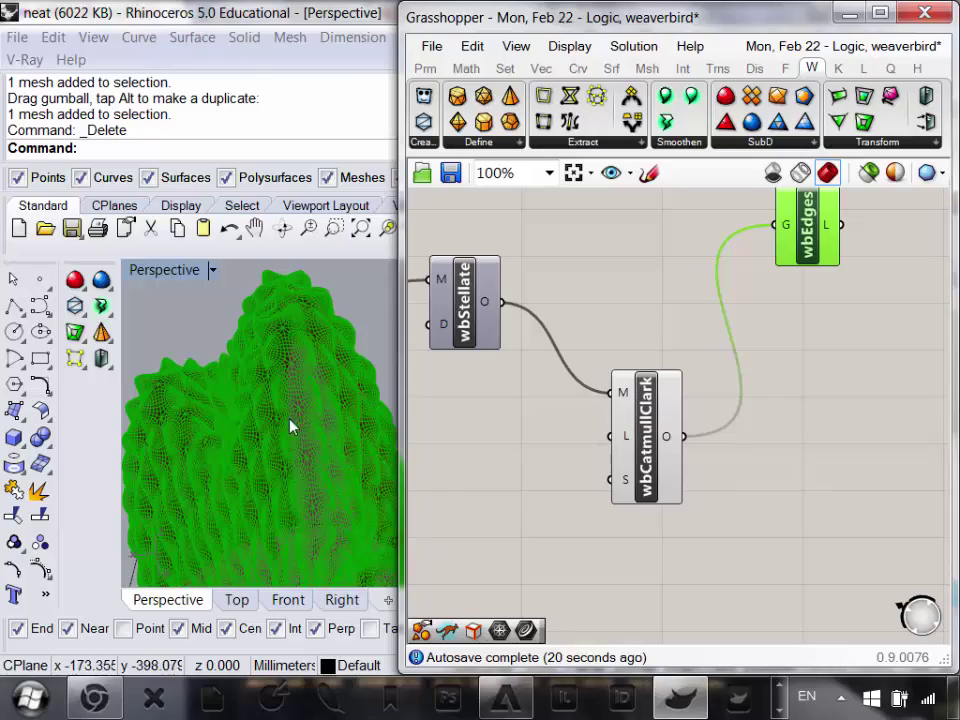
- Examine the subdivided mesh edges from the top of the tower down to the opening at its base
right_drag(290, 420, 284, 332)
scroll(301, 334, up, 6)
scroll(290, 348, down, 8)
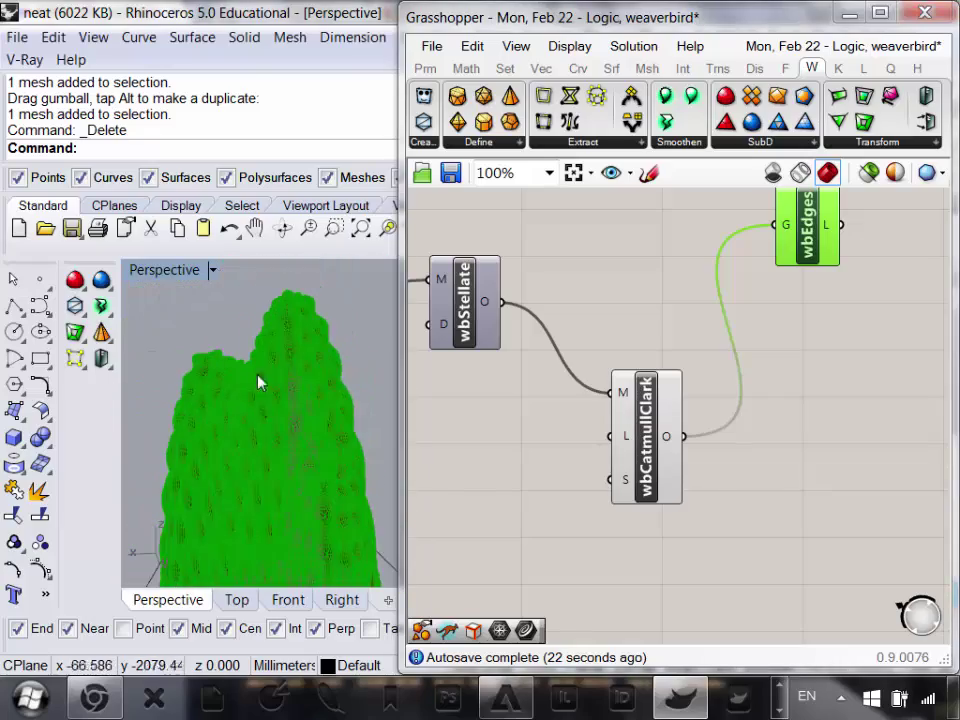
right_drag(258, 382, 338, 534)
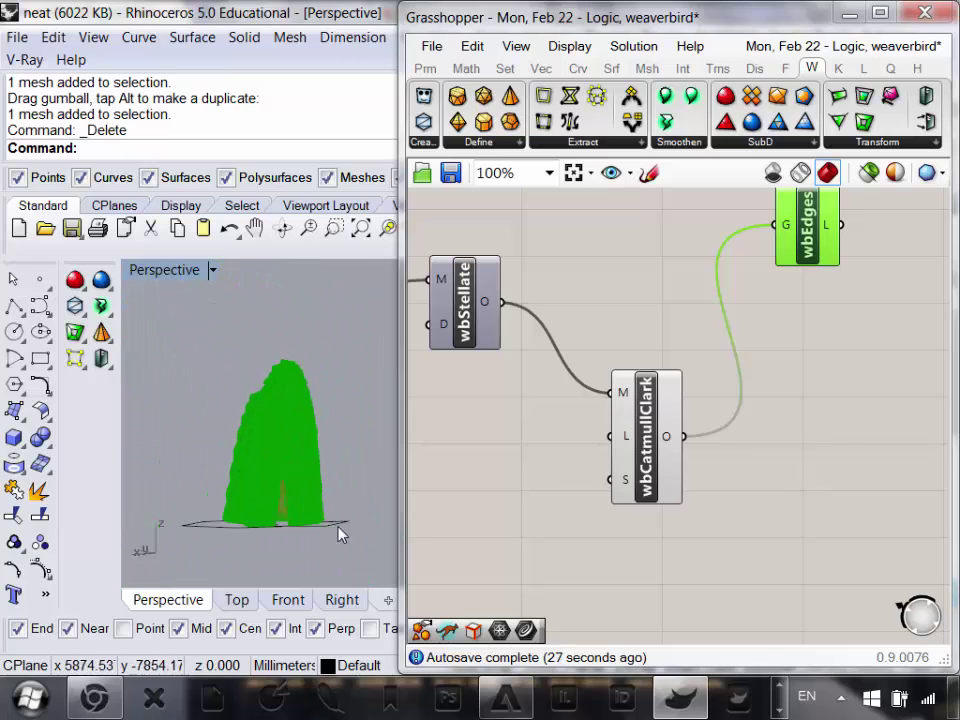
scroll(310, 529, up, 8)
right_drag(231, 535, 268, 521)
right_drag(877, 385, 721, 537)
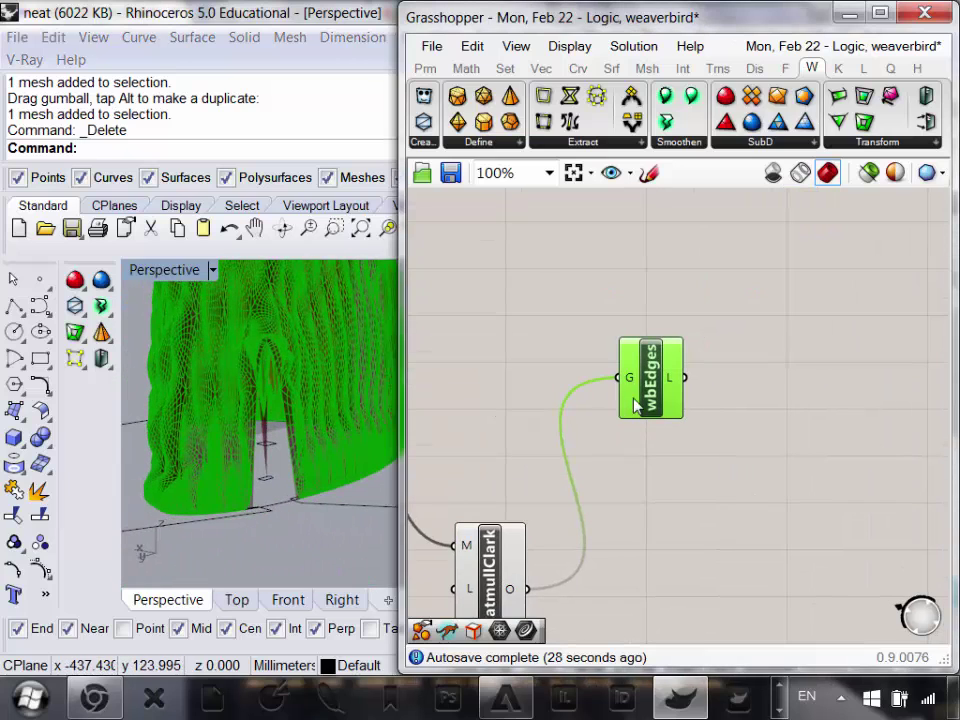
right_click(654, 393)
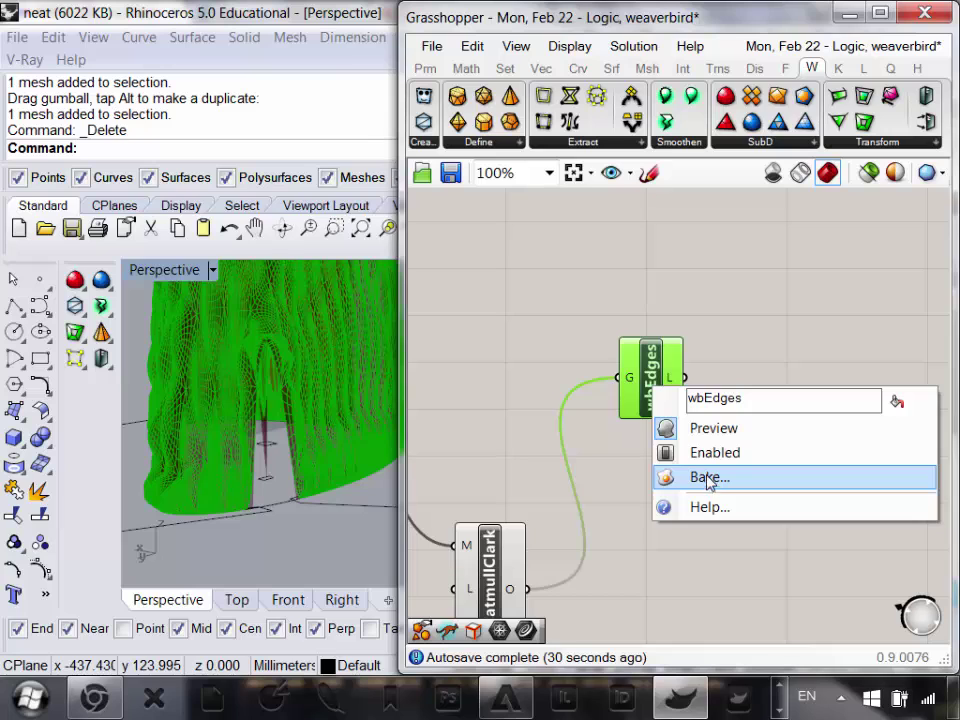
click(555, 497)
- Bake the wbCatmullClark mesh to the Default layer
right_drag(555, 497, 660, 397)
click(590, 495)
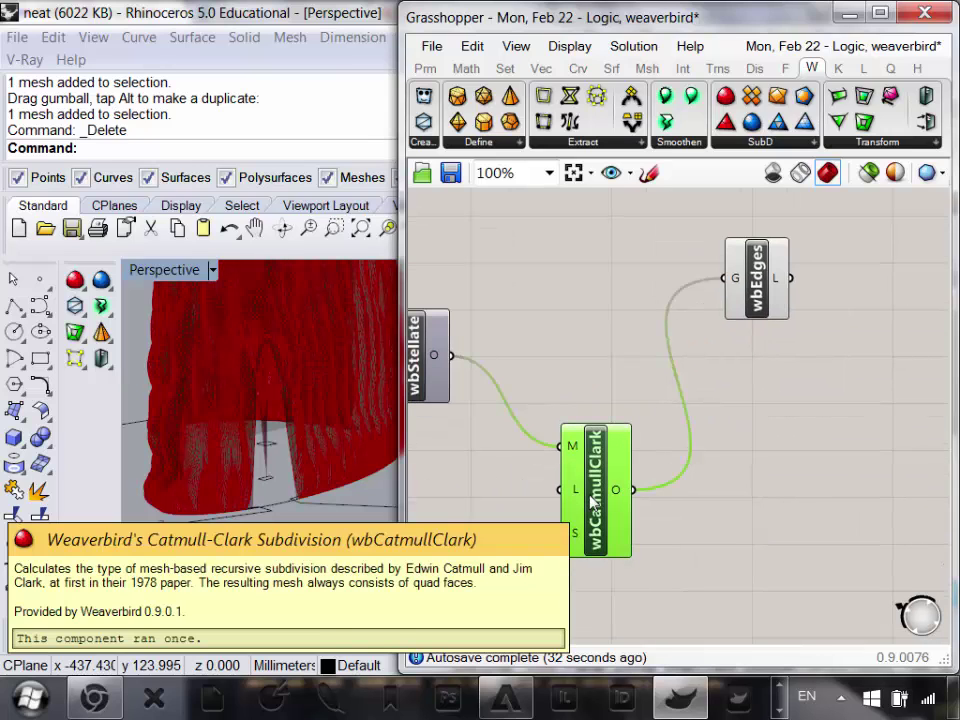
right_click(592, 501)
click(640, 611)
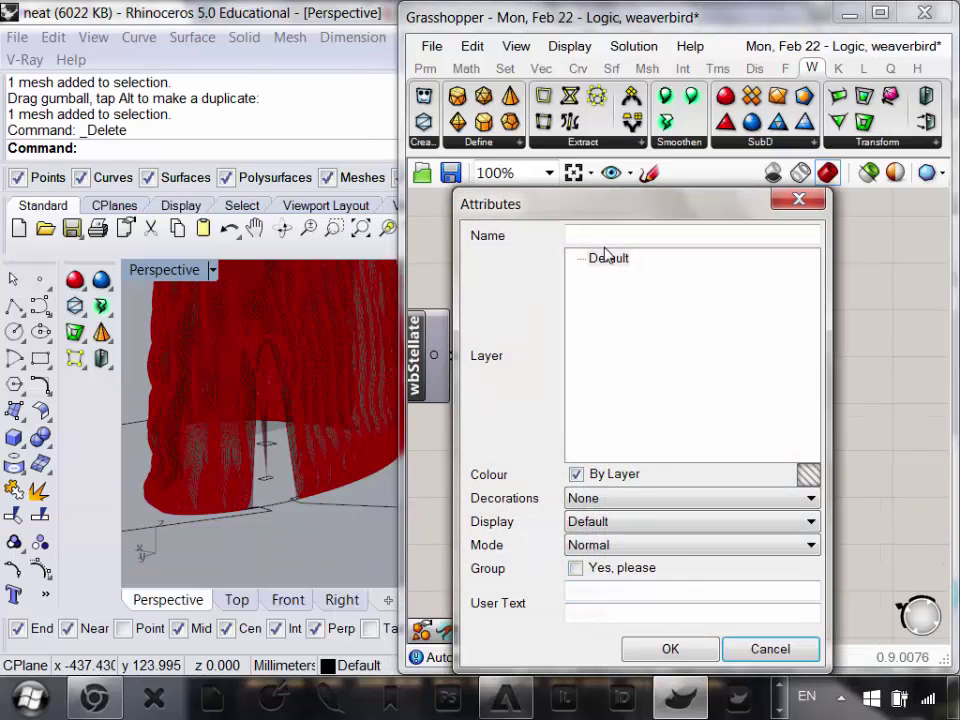
click(607, 258)
click(670, 648)
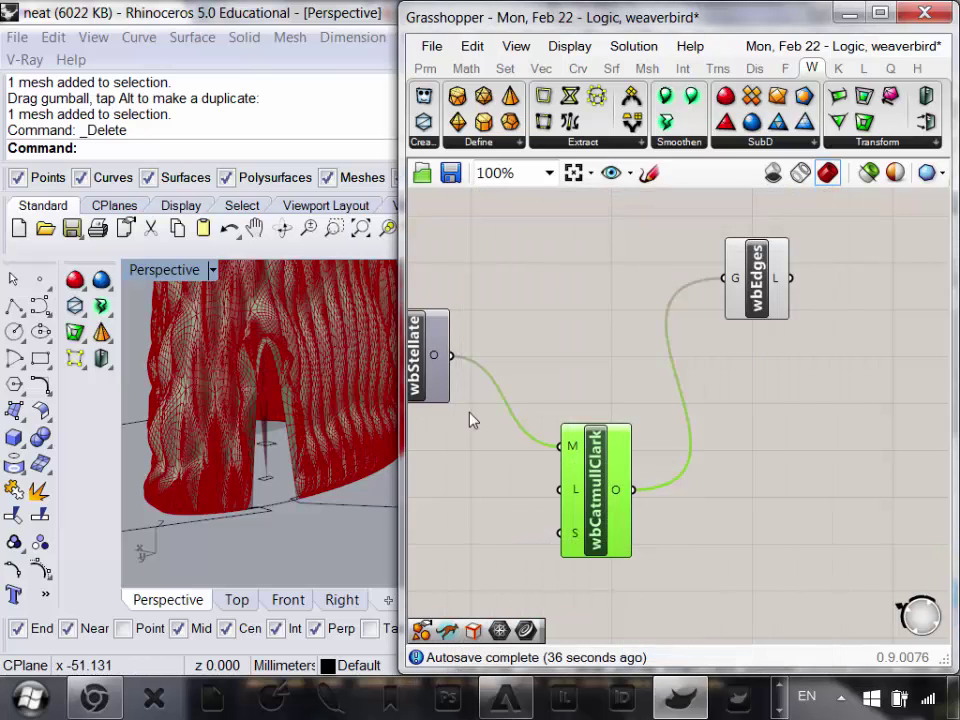
- Turn off the preview of both the wbCatmullClark and wbEdges components
drag(804, 531, 603, 271)
right_click(605, 256)
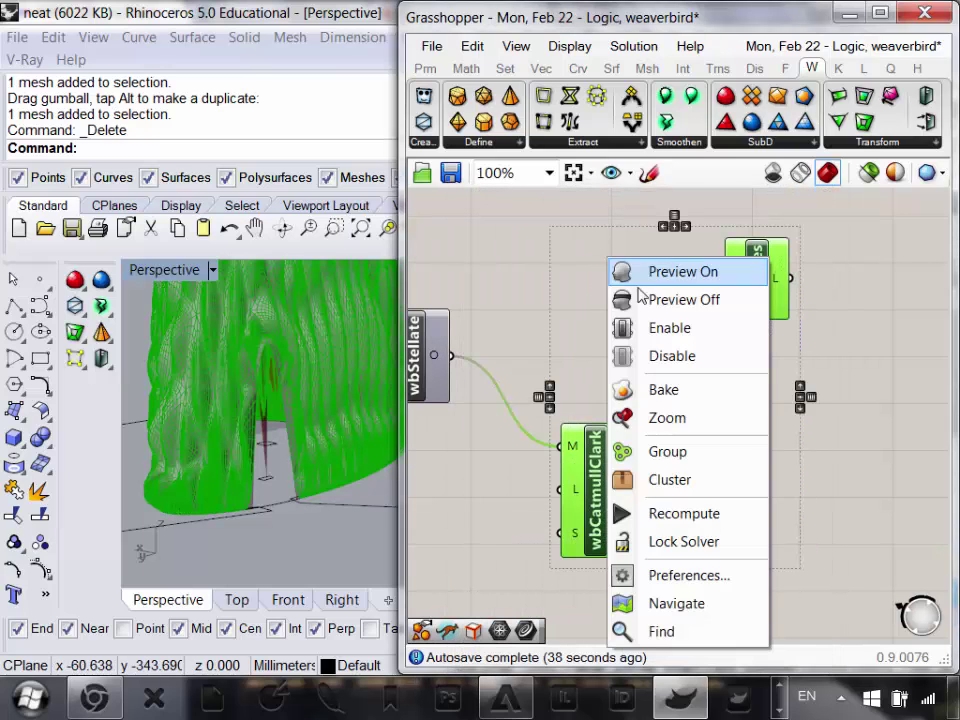
click(640, 300)
- Narrow the Grasshopper window and maximize the Perspective viewport, leaving the baked mesh deselected
right_drag(330, 377, 322, 490)
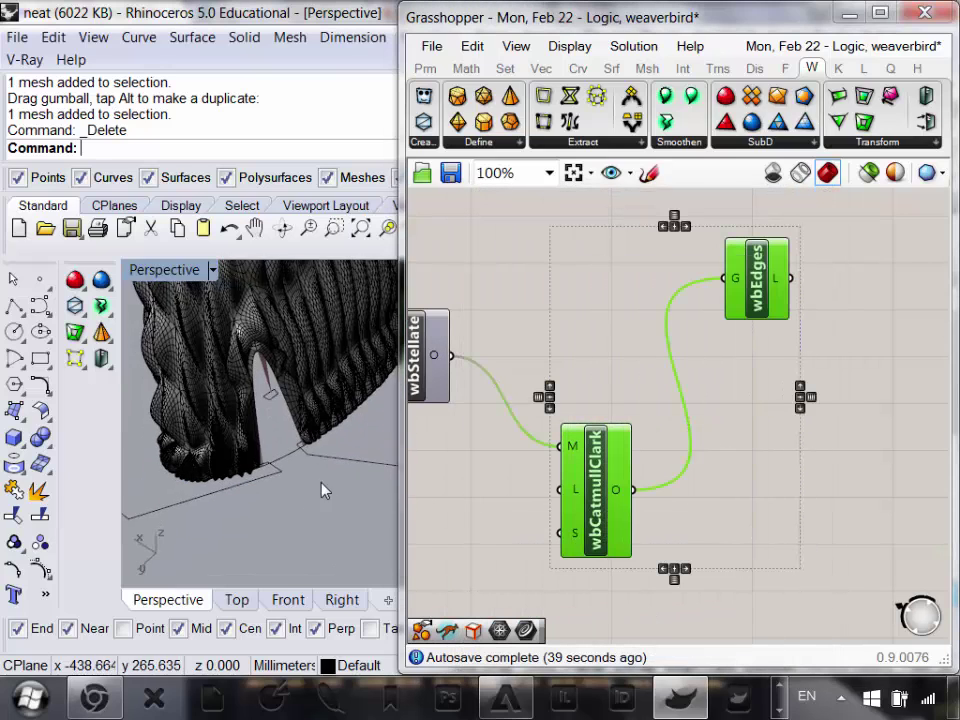
double_click(165, 270)
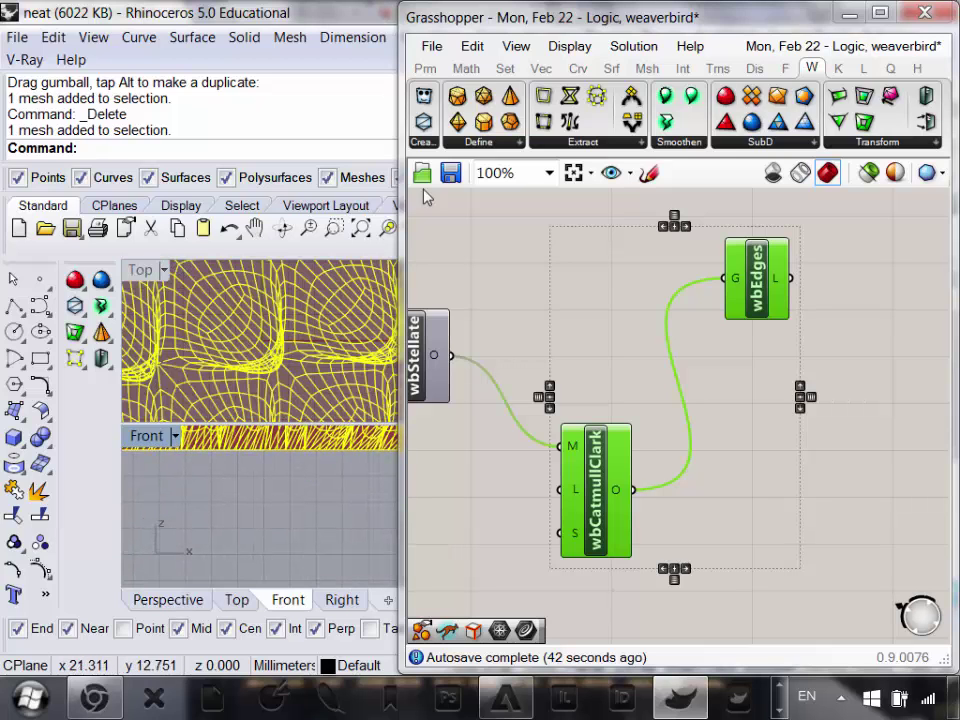
drag(403, 228, 728, 240)
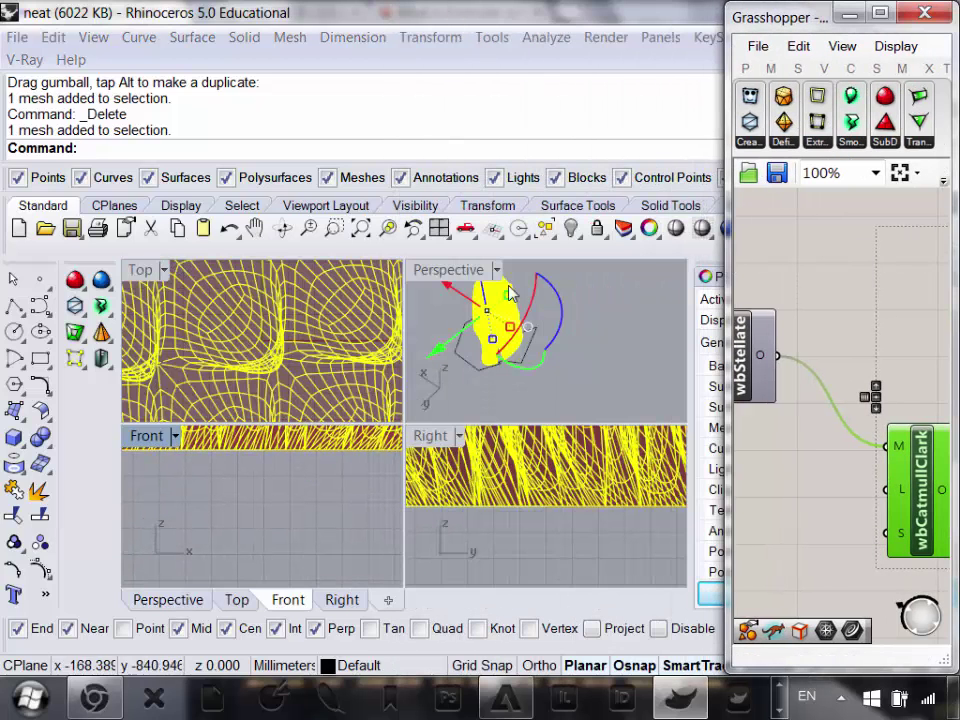
double_click(448, 270)
right_drag(360, 471, 291, 403)
scroll(291, 403, up, 5)
click(557, 428)
- Switch the Perspective viewport to the Rendered display mode
scroll(557, 428, down, 6)
right_drag(375, 410, 349, 355)
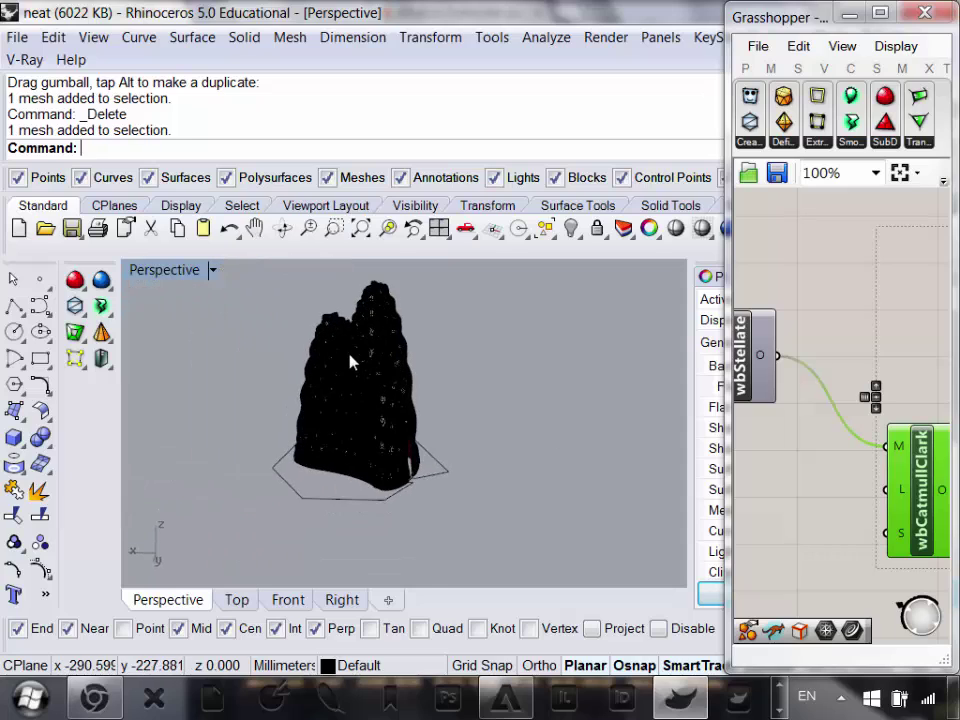
scroll(349, 355, up, 4)
click(93, 40)
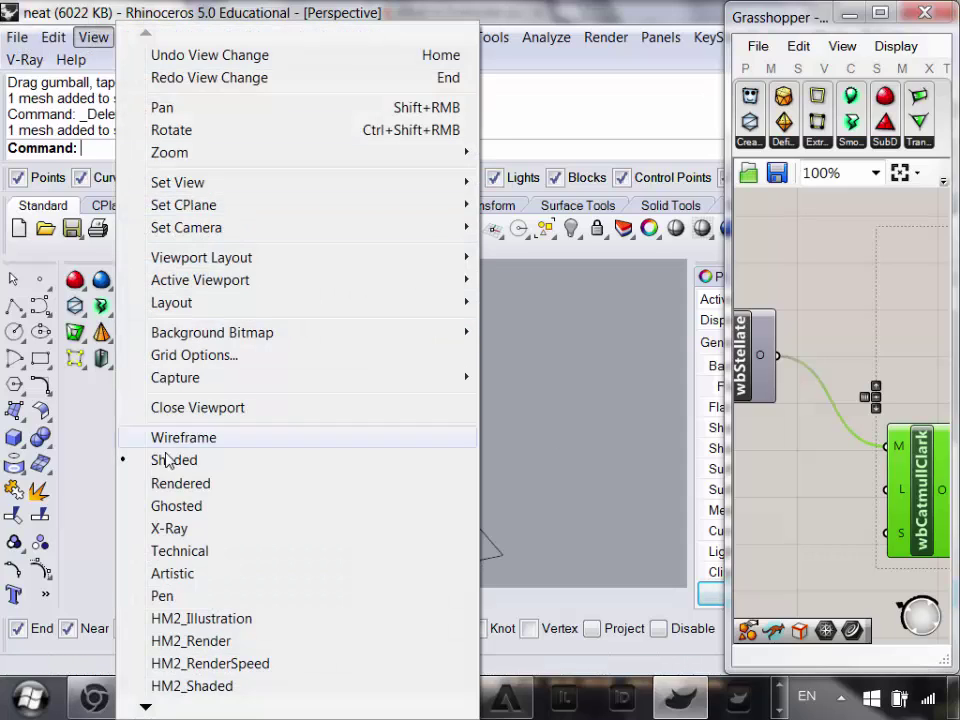
click(200, 483)
- Examine the rendered baked mesh from several sides, including its surface texture and the openings at the base
right_drag(490, 478, 230, 400)
scroll(469, 354, up, 4)
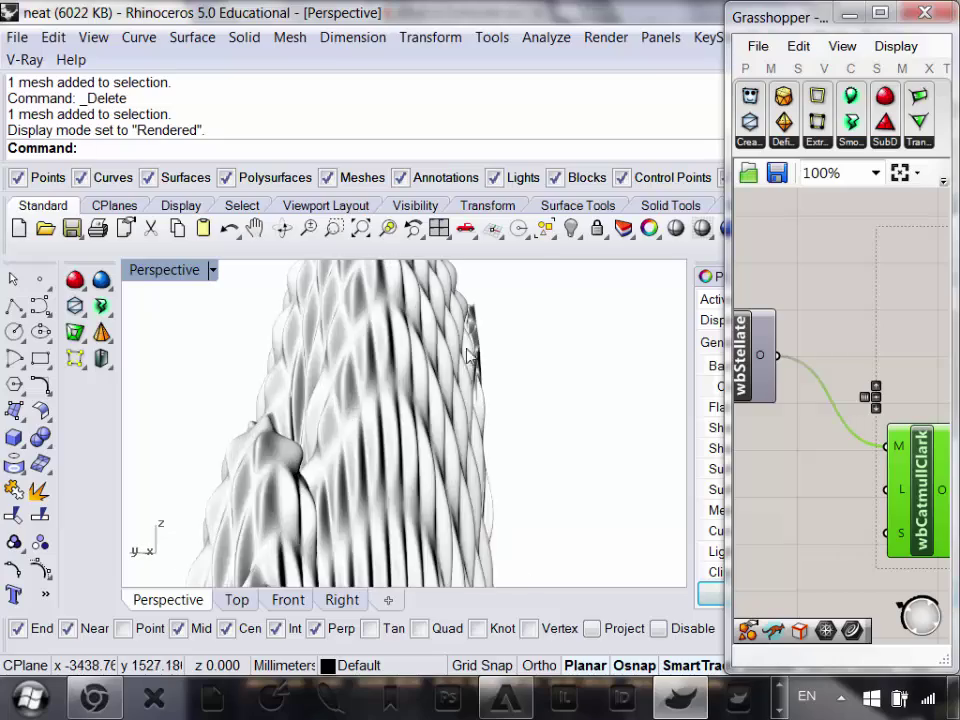
right_drag(469, 354, 513, 397)
scroll(424, 414, down, 6)
scroll(476, 489, up, 5)
scroll(430, 517, down, 6)
scroll(392, 343, up, 6)
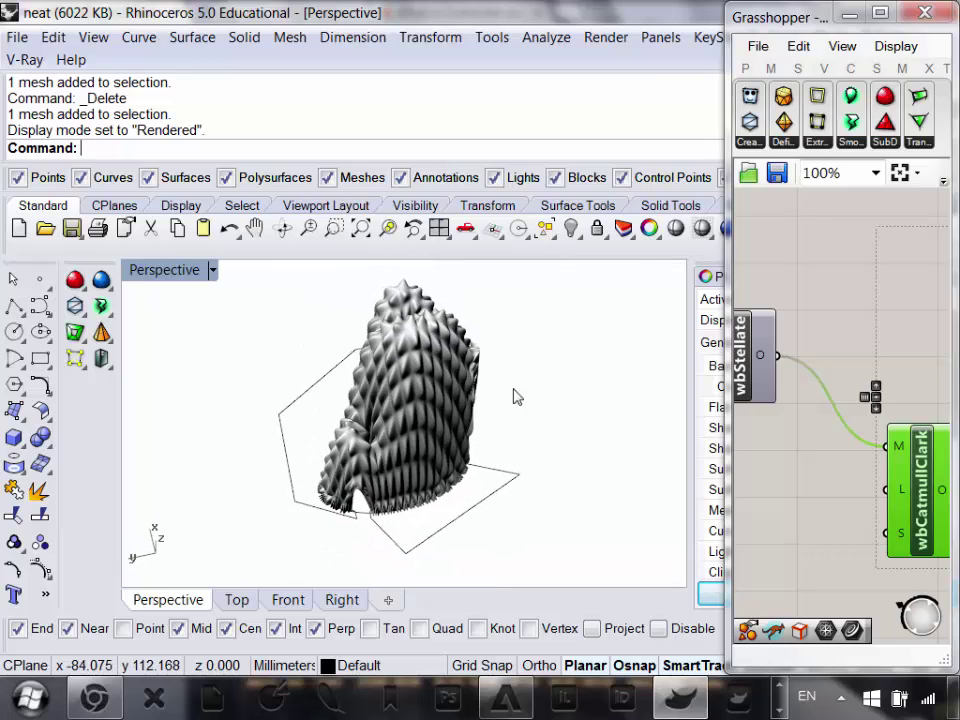
right_drag(436, 466, 519, 421)
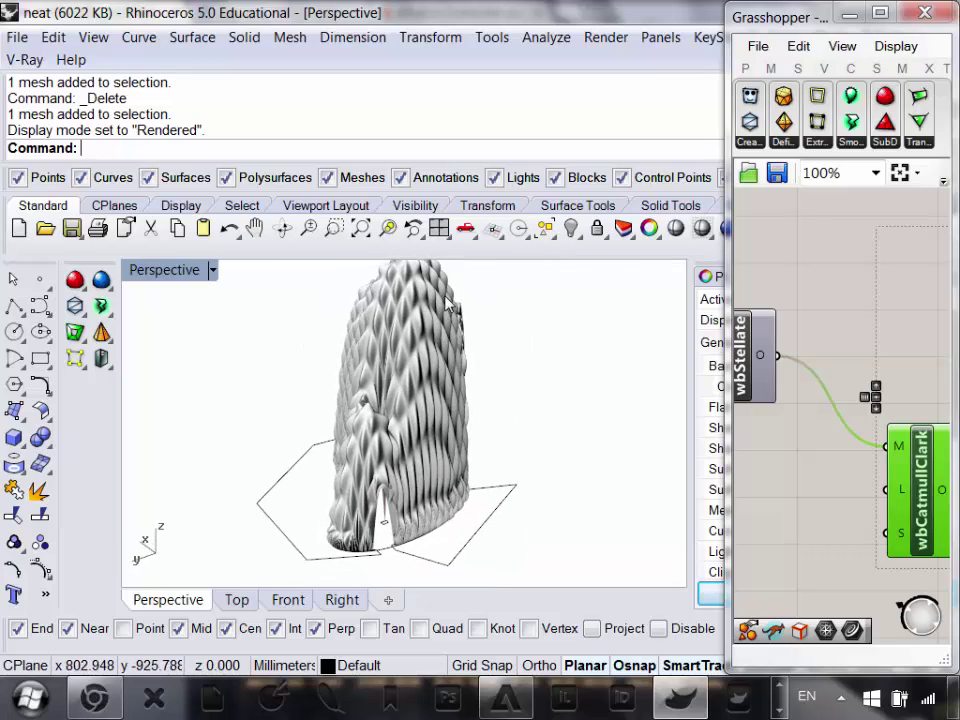
right_drag(410, 442, 360, 381)
scroll(517, 543, up, 5)
right_drag(517, 543, 415, 441)
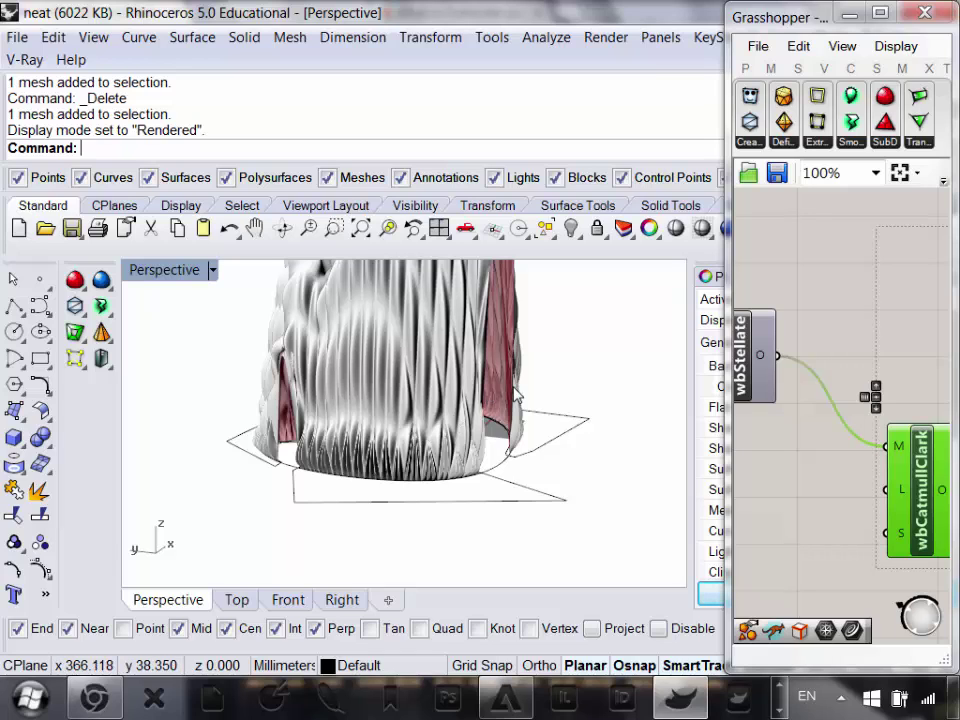
- Widen the Grasshopper window and browse the available Weaverbird Transform components
scroll(910, 420, down, 4)
scroll(860, 460, up, 2)
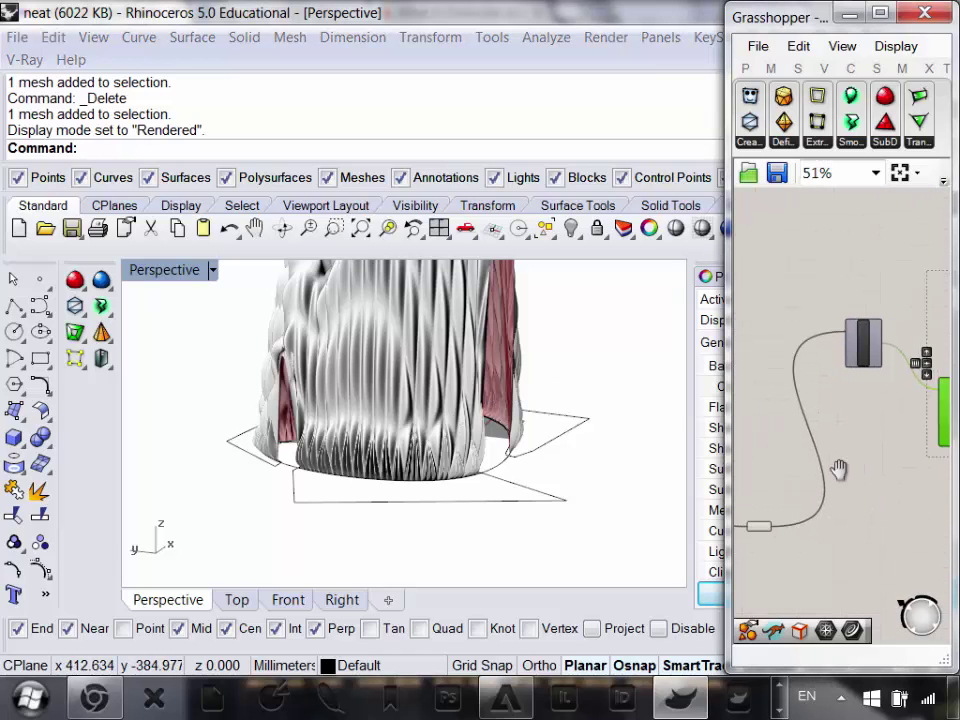
drag(727, 381, 454, 314)
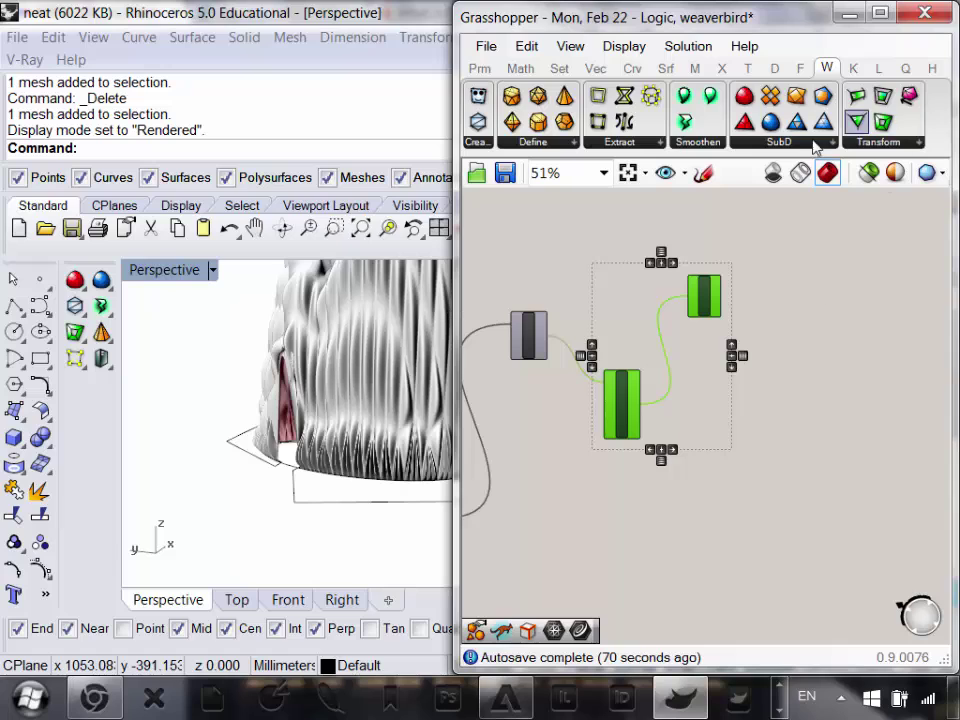
click(891, 148)
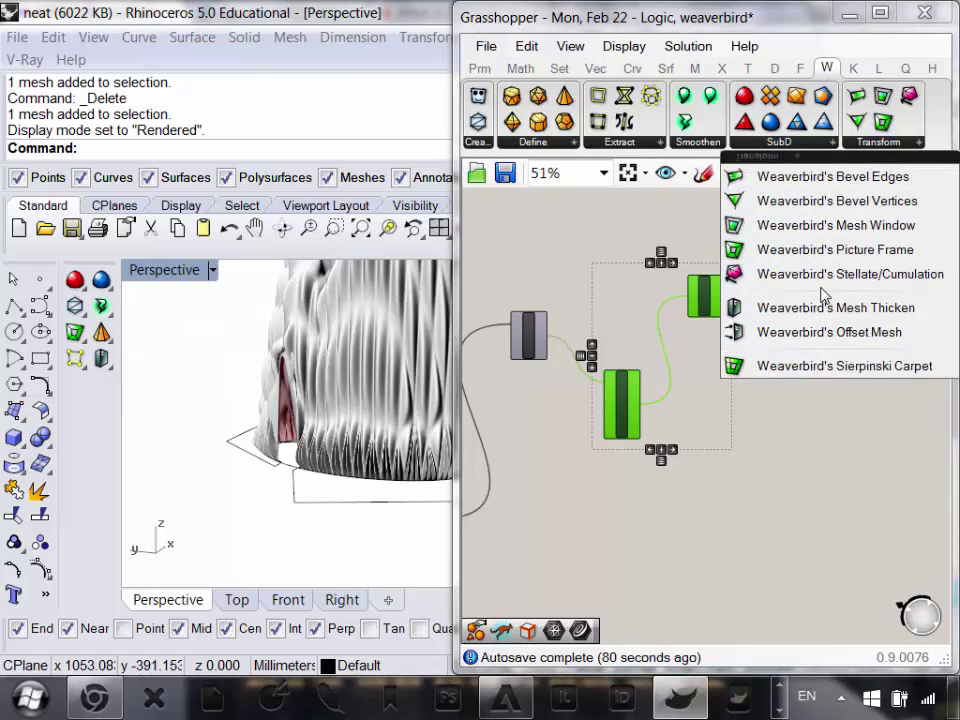
drag(767, 281, 612, 492)
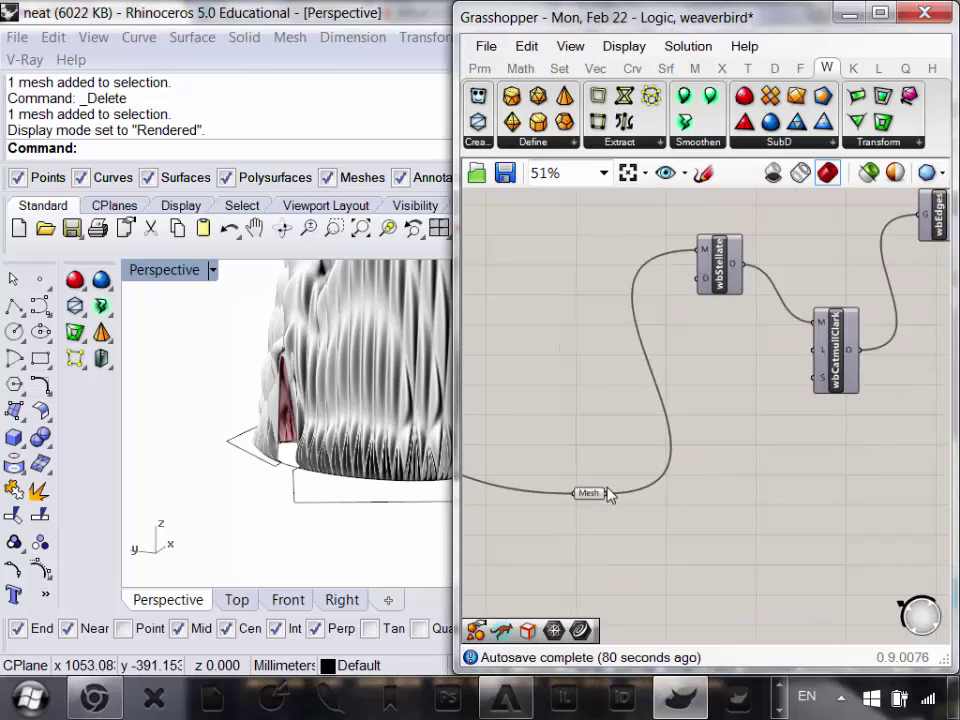
- Trace the definition from Kangaroo's GeometryOut output through the Mesh parameter and wbStellate to wbCatmullClark and wbEdges
scroll(620, 478, down, 2)
scroll(565, 458, up, 5)
mouse_move(559, 474)
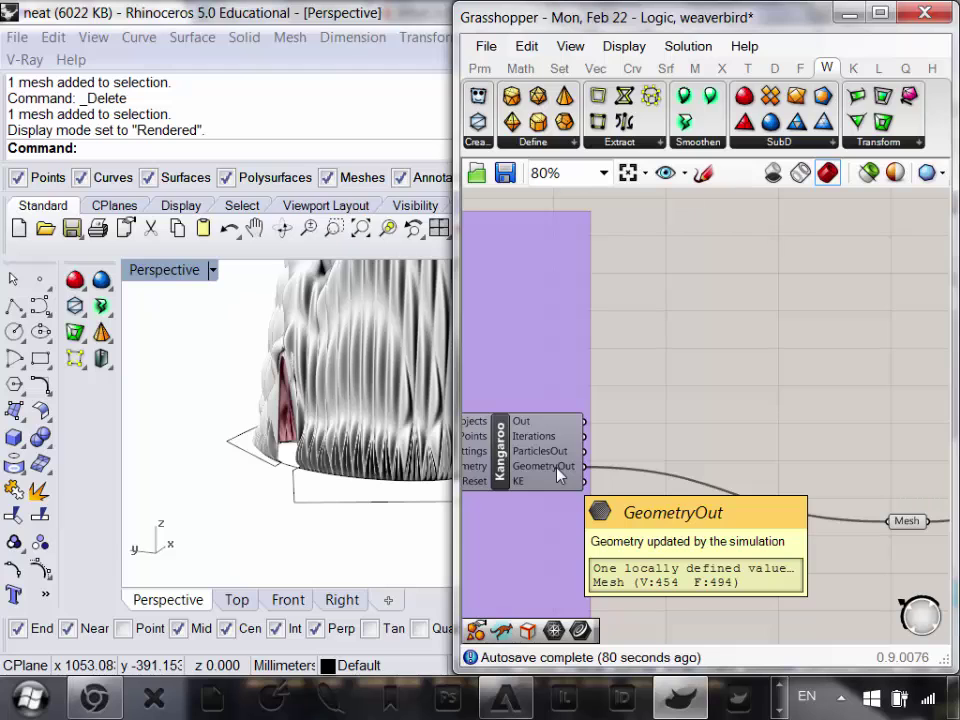
right_drag(880, 401, 687, 368)
scroll(688, 367, down, 3)
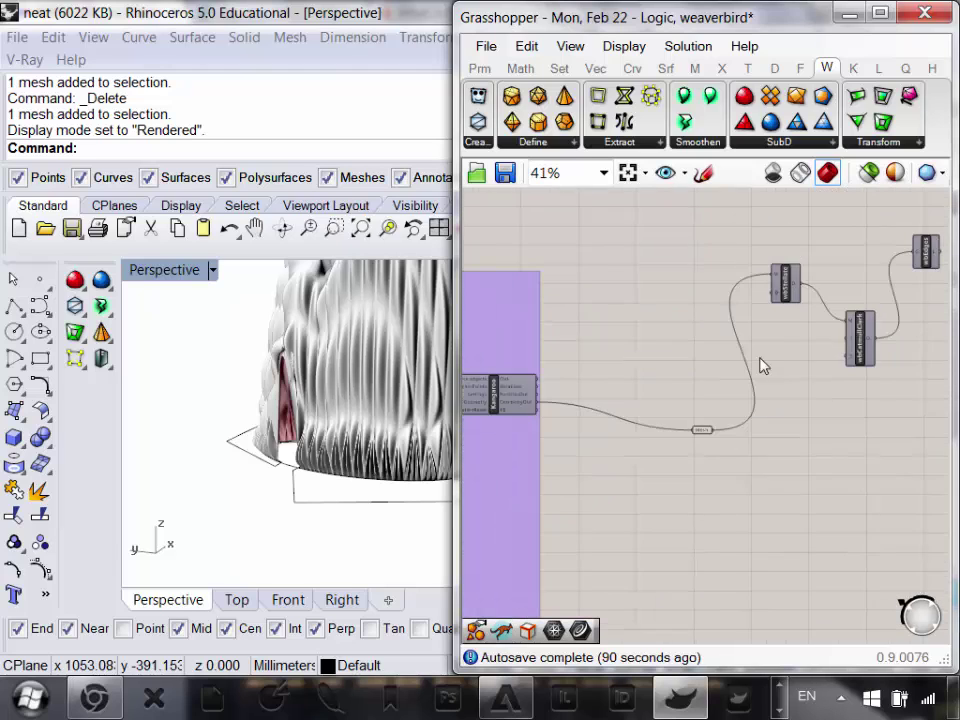
scroll(840, 346, up, 2)
right_drag(857, 351, 694, 409)
right_drag(848, 272, 812, 299)
scroll(813, 320, up, 2)
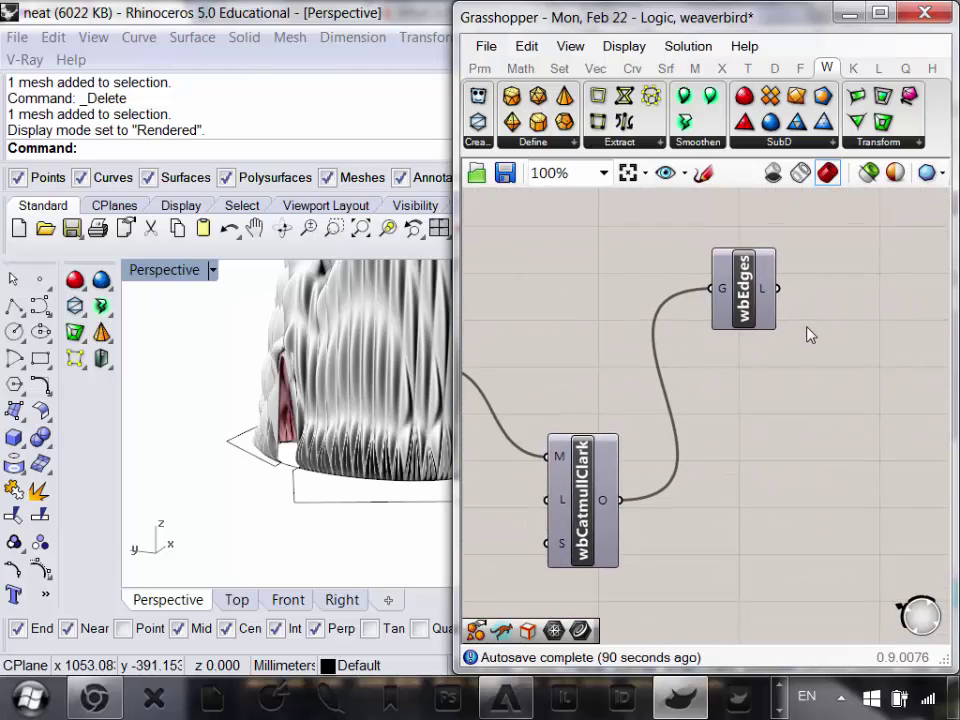
- Place a Weaverbird's Picture Frame component on the empty canvas below wbCatmullClark
click(879, 142)
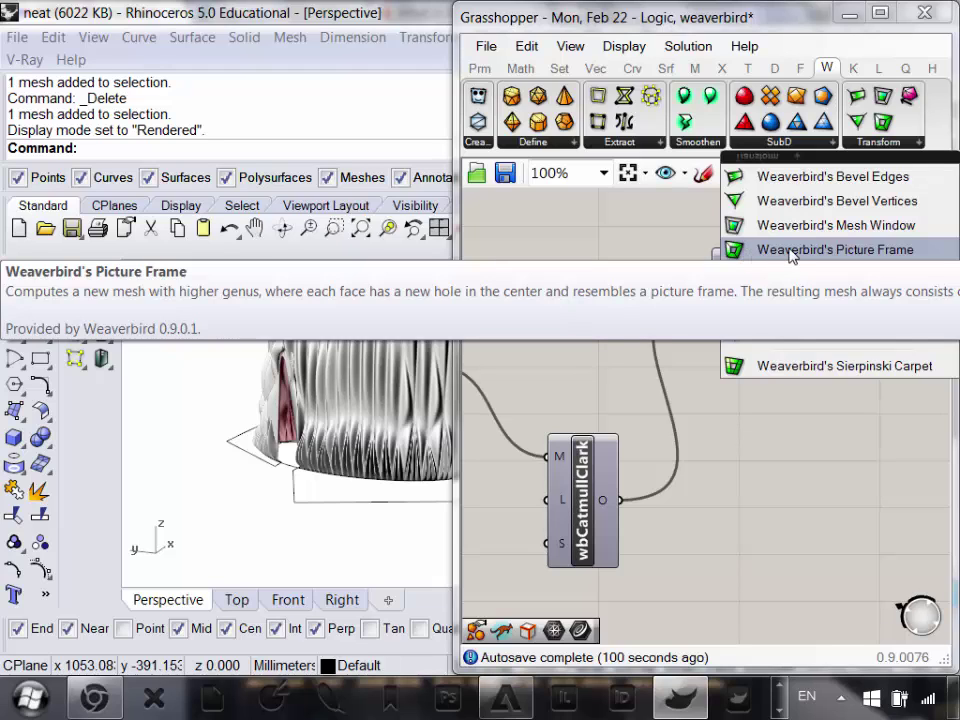
click(797, 250)
scroll(778, 300, down, 4)
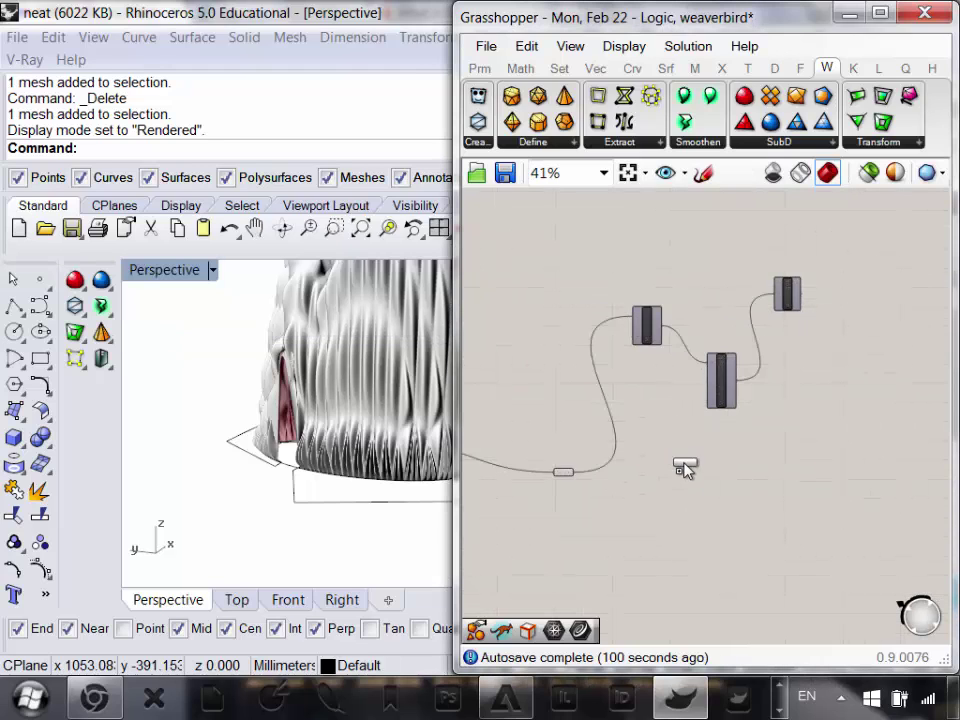
click(728, 488)
scroll(686, 495, up, 1)
- Move the baked mesh in Rhino away from the base outline along its Y axis and deselect it
click(386, 407)
scroll(386, 407, down, 5)
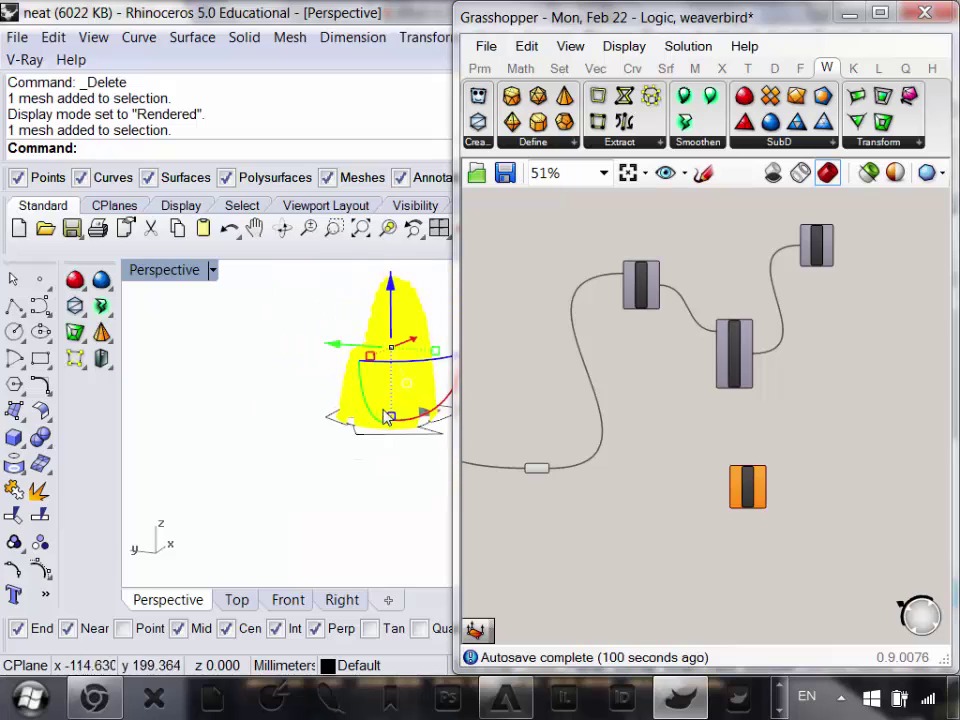
drag(345, 376, 175, 370)
click(378, 465)
scroll(412, 405, up, 6)
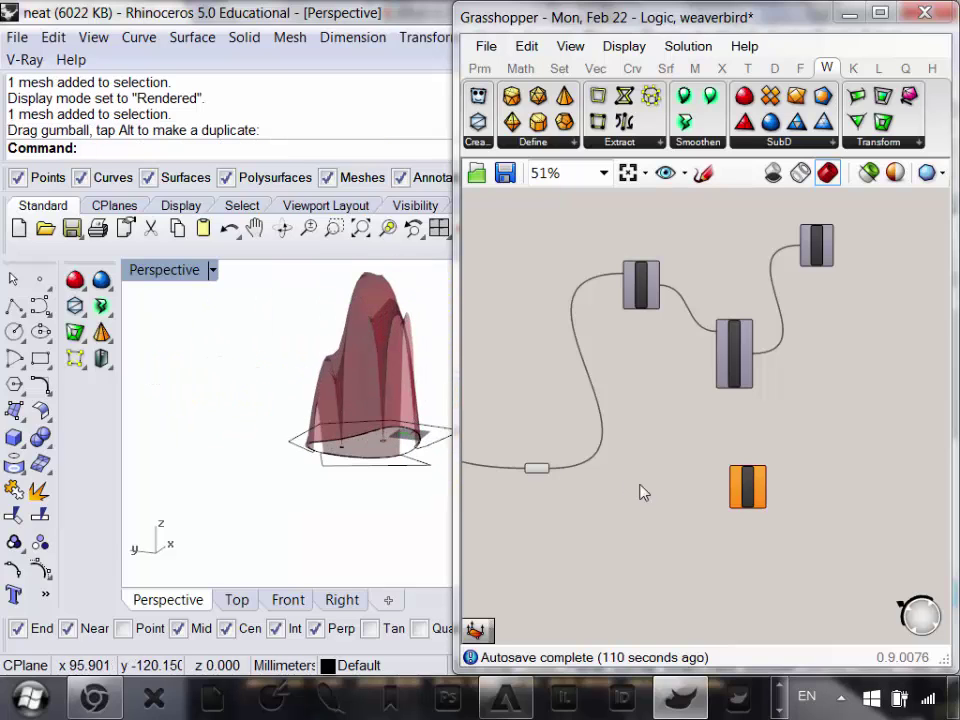
- Connect the Mesh parameter's output to the M input of wbFrame
right_drag(647, 506, 690, 529)
scroll(689, 527, up, 2)
drag(537, 473, 817, 495)
- Turn off the Mesh parameter's preview and inspect the framed mesh in the Perspective viewport
right_click(534, 411)
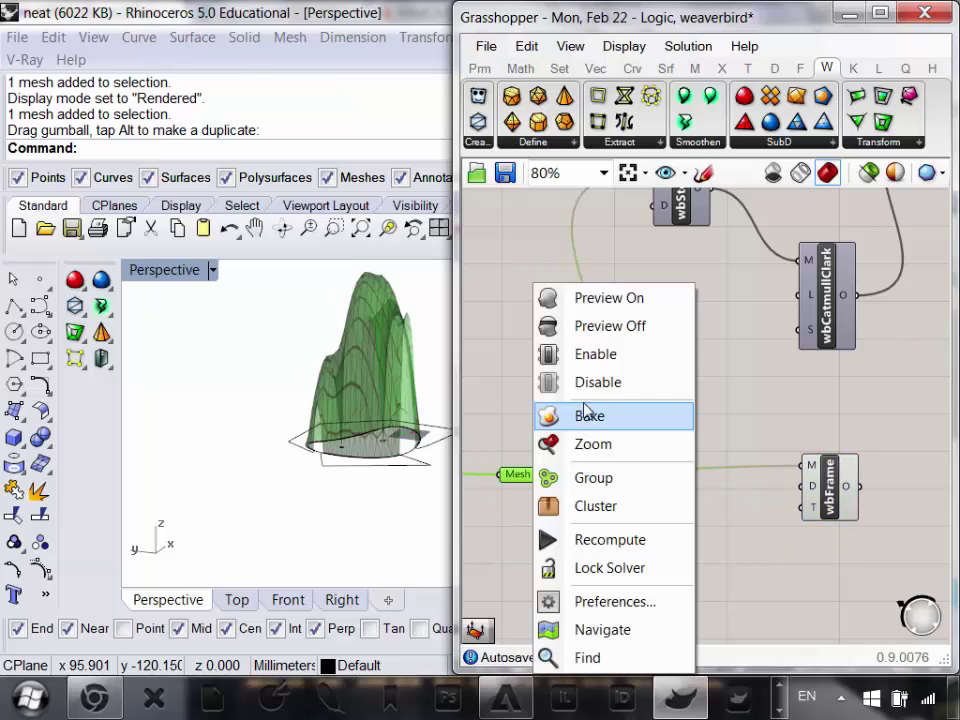
click(546, 326)
scroll(350, 420, up, 5)
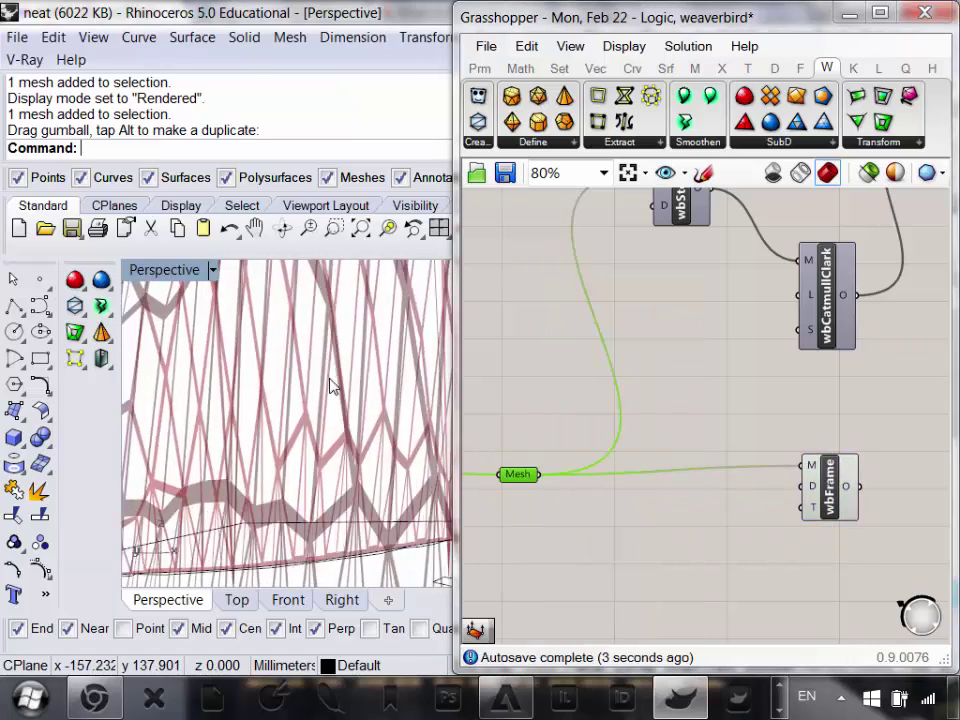
scroll(332, 386, down, 6)
right_drag(358, 521, 384, 395)
scroll(386, 392, up, 5)
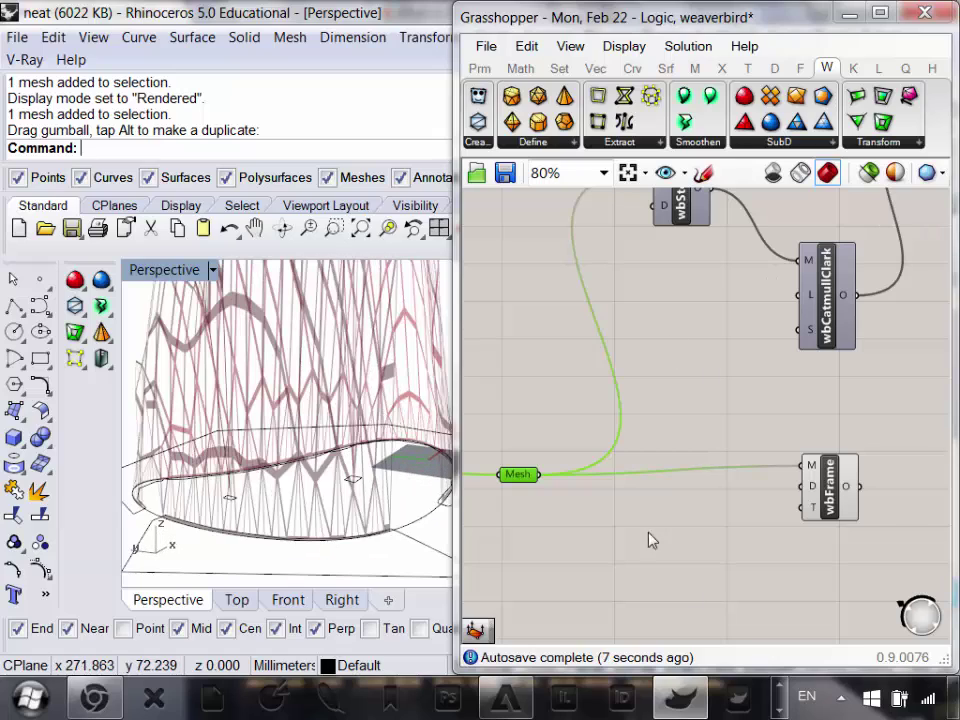
- Delete the wbFrame, wbCatmullClark and wbEdges components, keeping wbStellate connected to the Mesh parameter
click(822, 490)
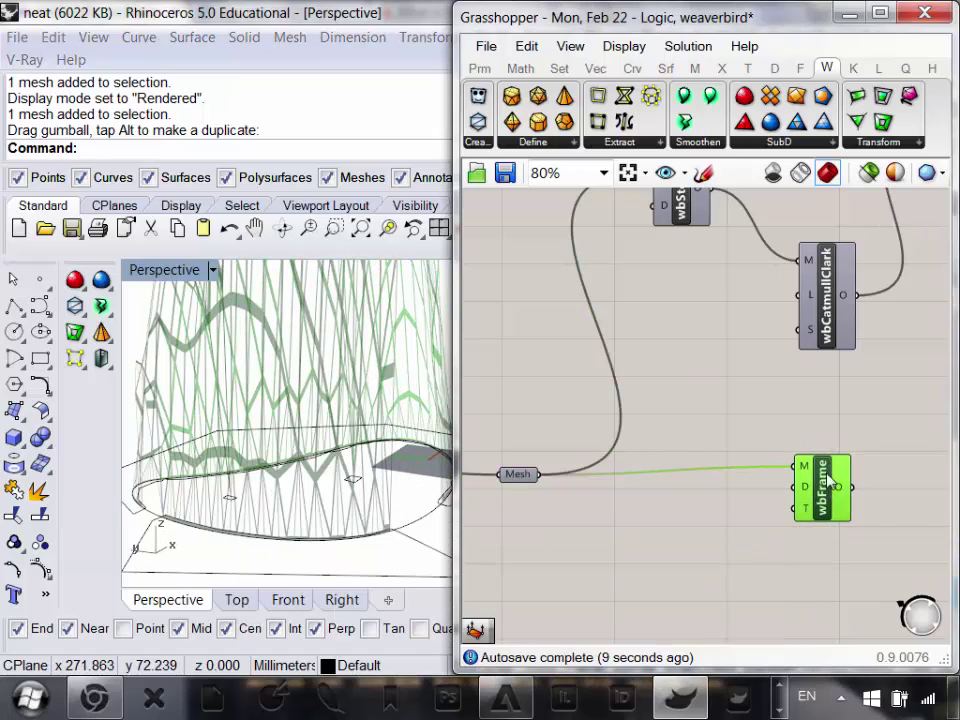
key(Delete)
scroll(778, 529, down, 6)
right_drag(761, 513, 750, 493)
scroll(803, 447, up, 6)
drag(883, 566, 673, 246)
right_drag(687, 392, 752, 406)
key(Delete)
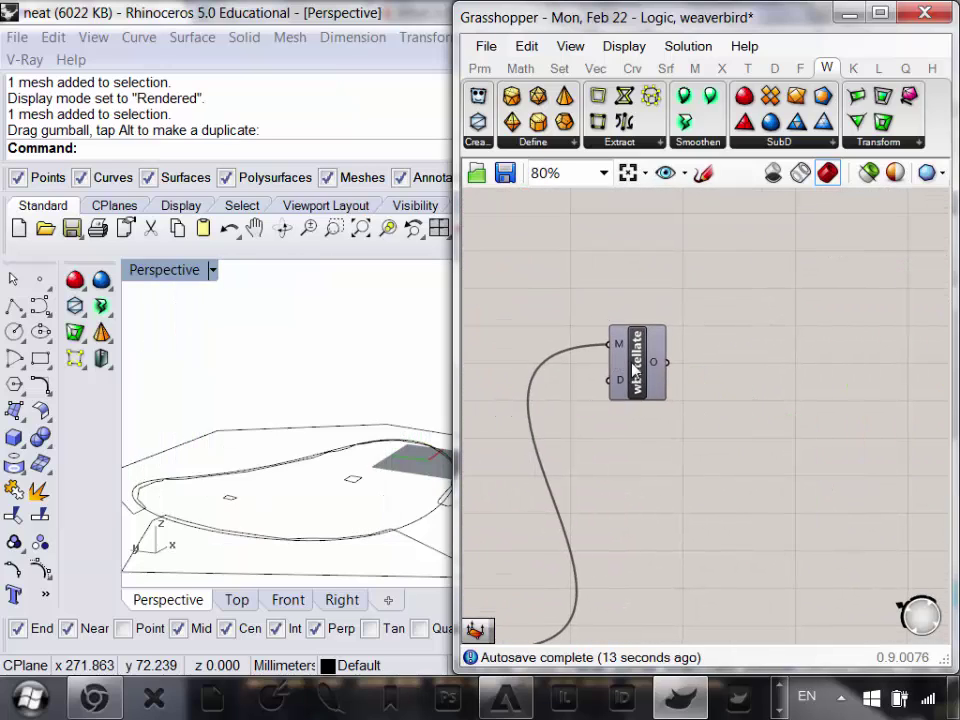
- Turn on the preview of wbStellate and move the component farther from the Mesh parameter
right_click(634, 368)
click(702, 404)
right_drag(653, 374, 893, 430)
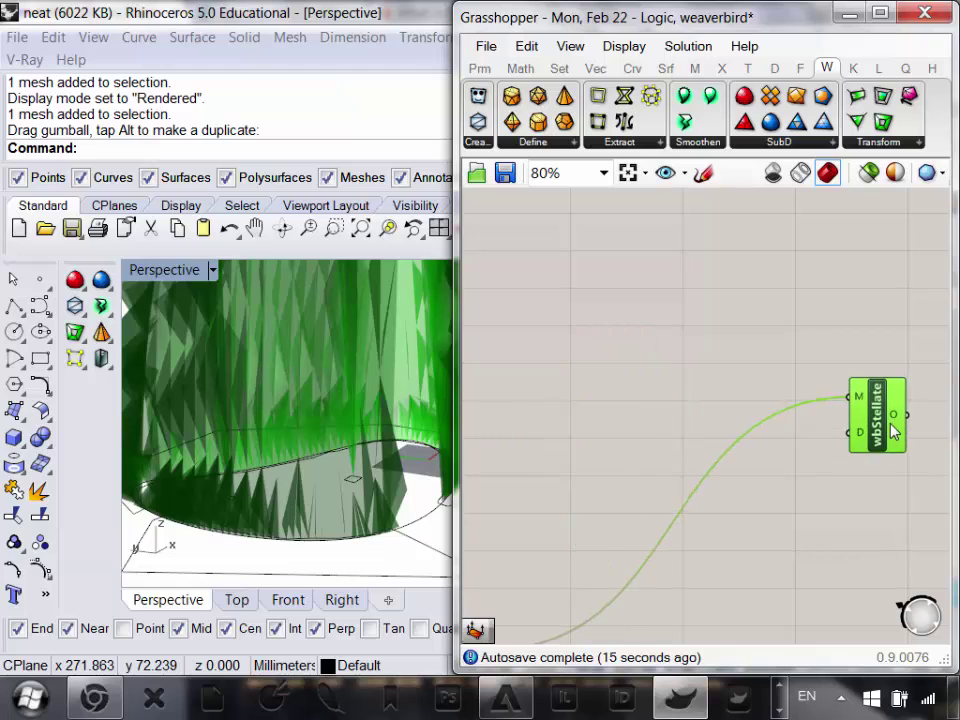
- Examine the spikes of the stellated mesh preview up close and from several sides
scroll(354, 500, down, 5)
scroll(340, 390, up, 7)
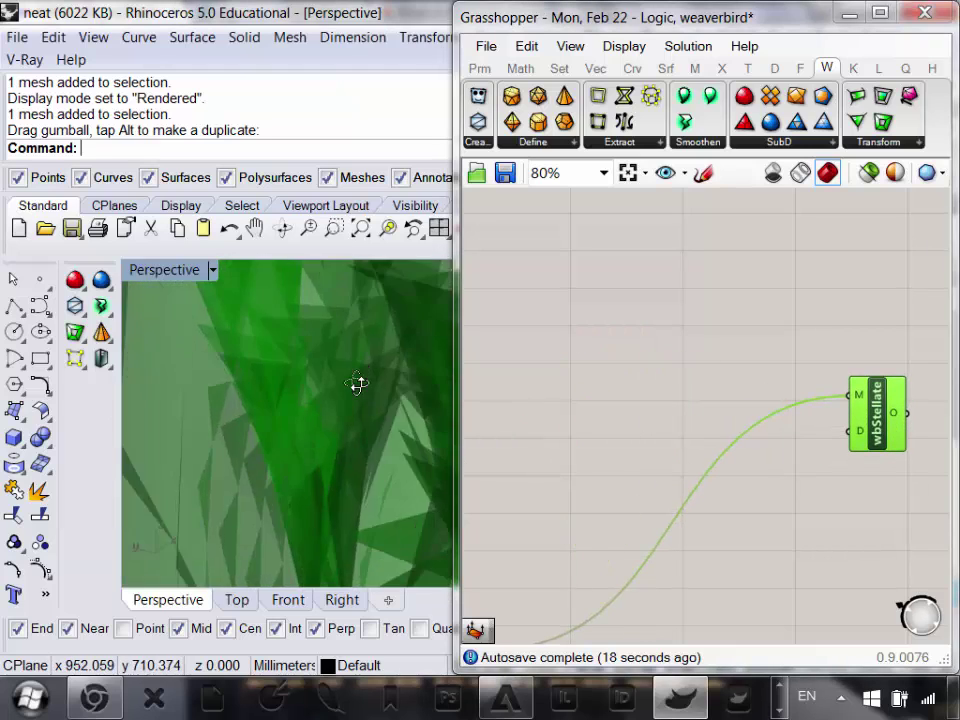
scroll(357, 384, down, 5)
scroll(281, 330, up, 4)
scroll(300, 345, down, 5)
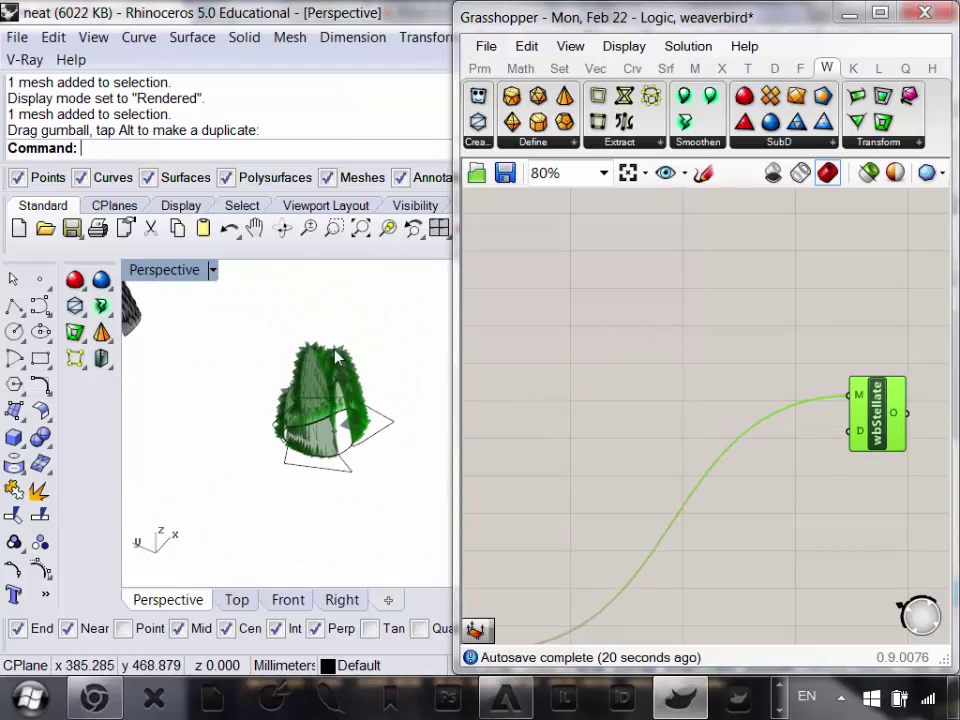
scroll(345, 345, up, 4)
scroll(354, 336, down, 4)
right_drag(411, 503, 222, 330)
scroll(338, 397, up, 5)
scroll(333, 395, down, 5)
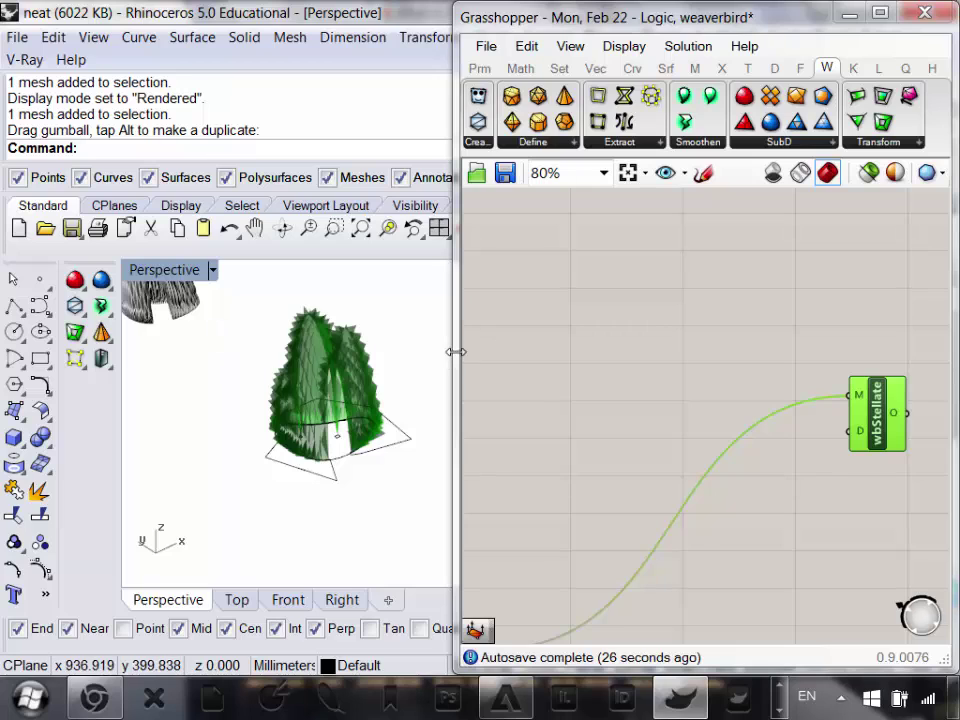
- Narrow the Grasshopper window and study the whole stellated mesh and its base openings from higher and lower viewpoints
drag(453, 355, 624, 349)
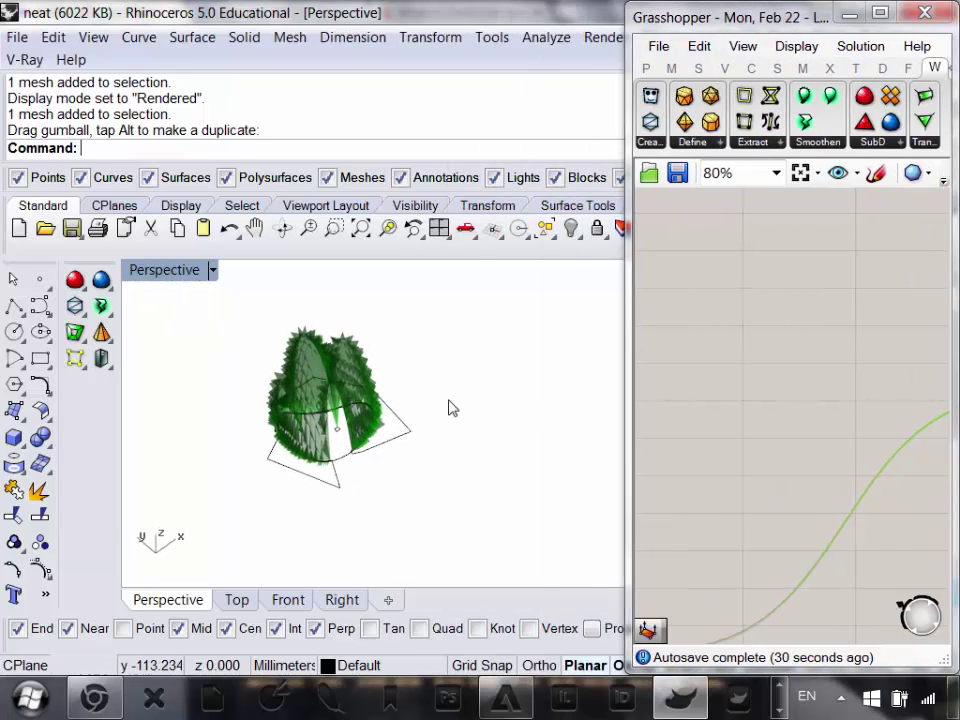
scroll(295, 405, up, 3)
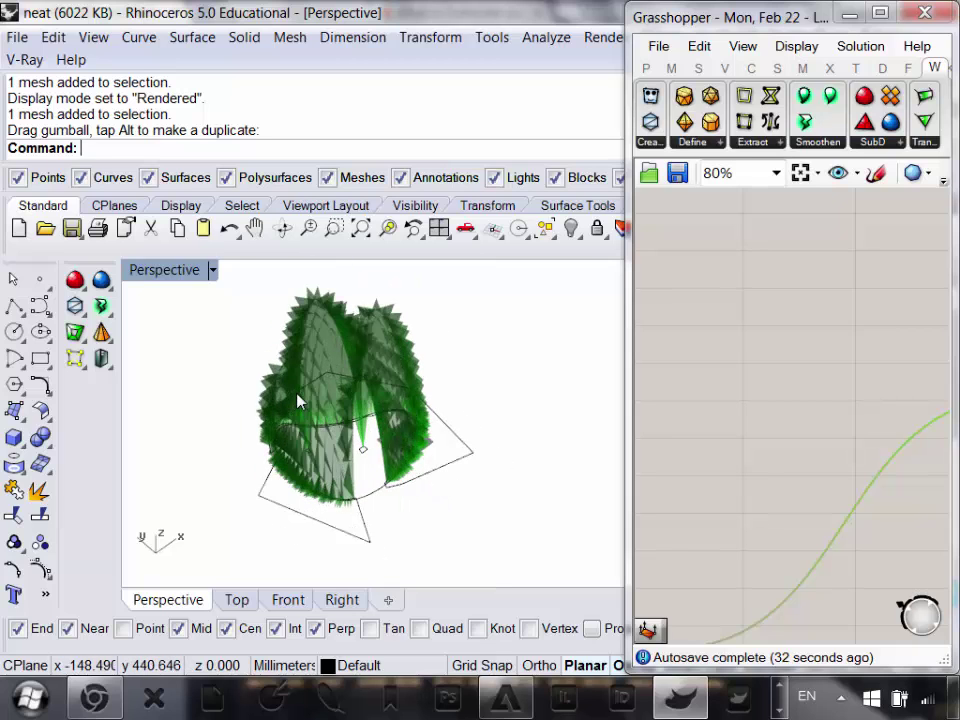
right_drag(395, 417, 381, 396)
scroll(435, 389, up, 6)
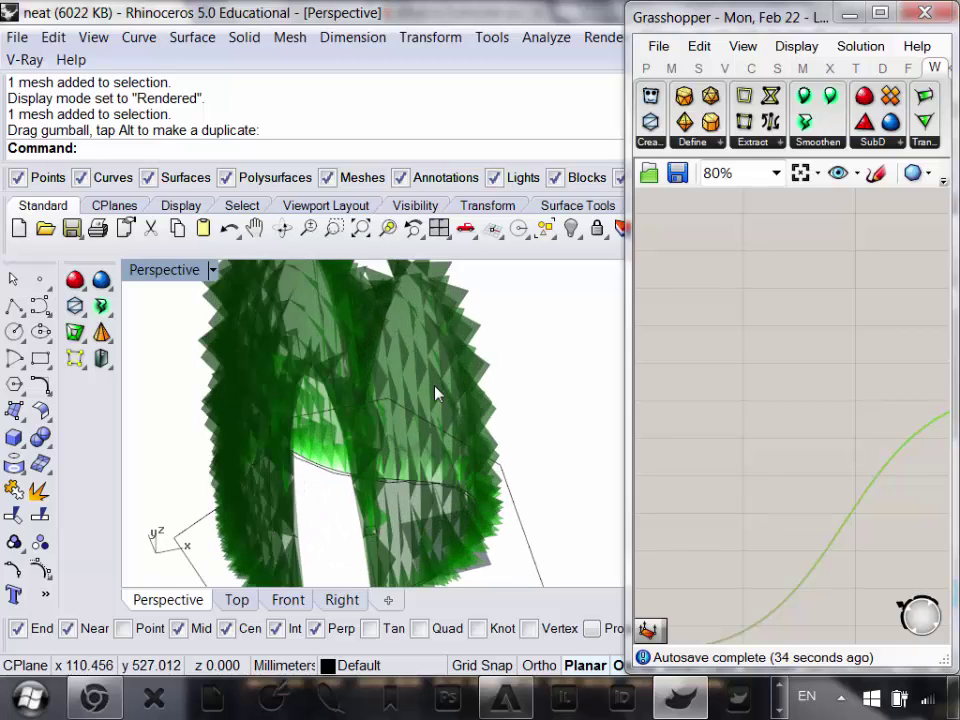
scroll(436, 410, down, 9)
right_drag(438, 422, 456, 343)
scroll(398, 400, up, 8)
scroll(441, 436, down, 7)
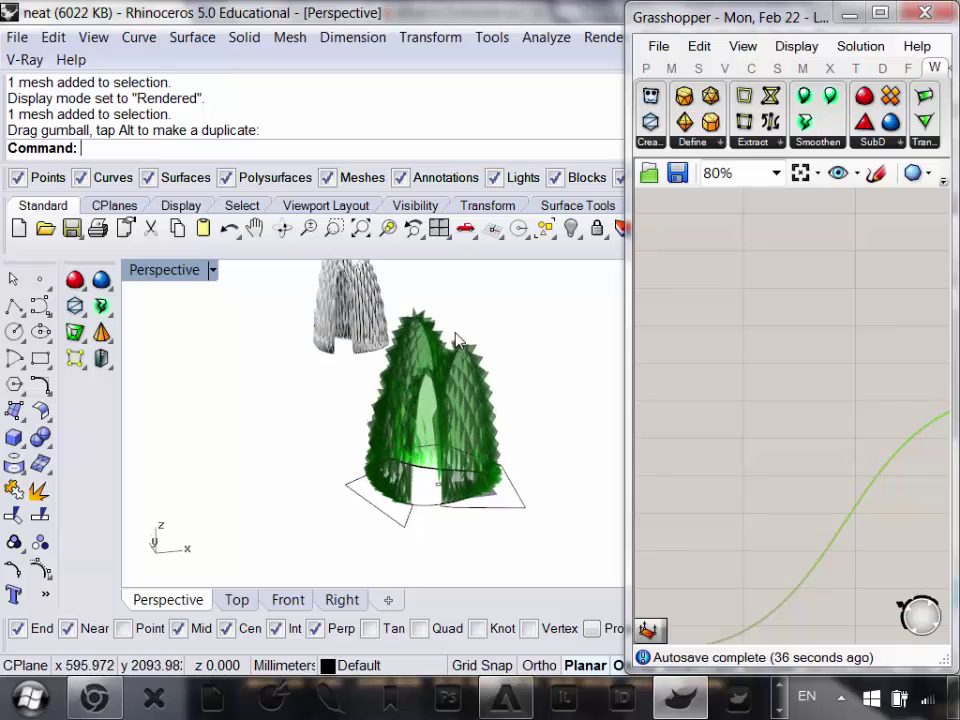
scroll(436, 381, up, 8)
scroll(437, 382, down, 5)
scroll(428, 437, up, 4)
scroll(432, 432, down, 6)
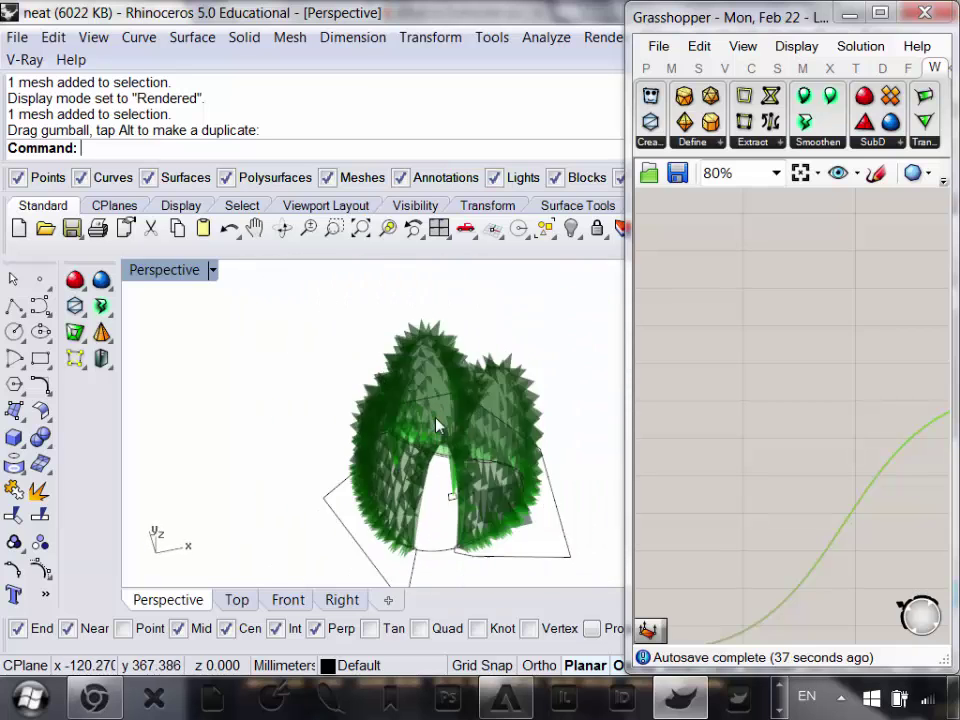
scroll(476, 367, up, 4)
scroll(454, 420, down, 4)
right_drag(476, 367, 478, 343)
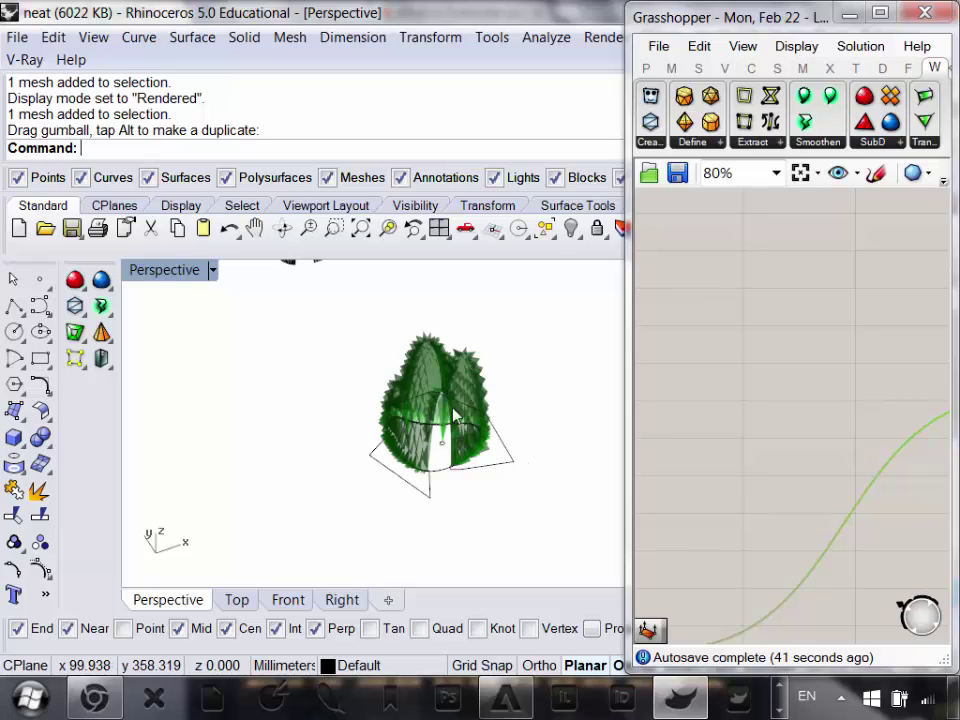
scroll(455, 415, up, 2)
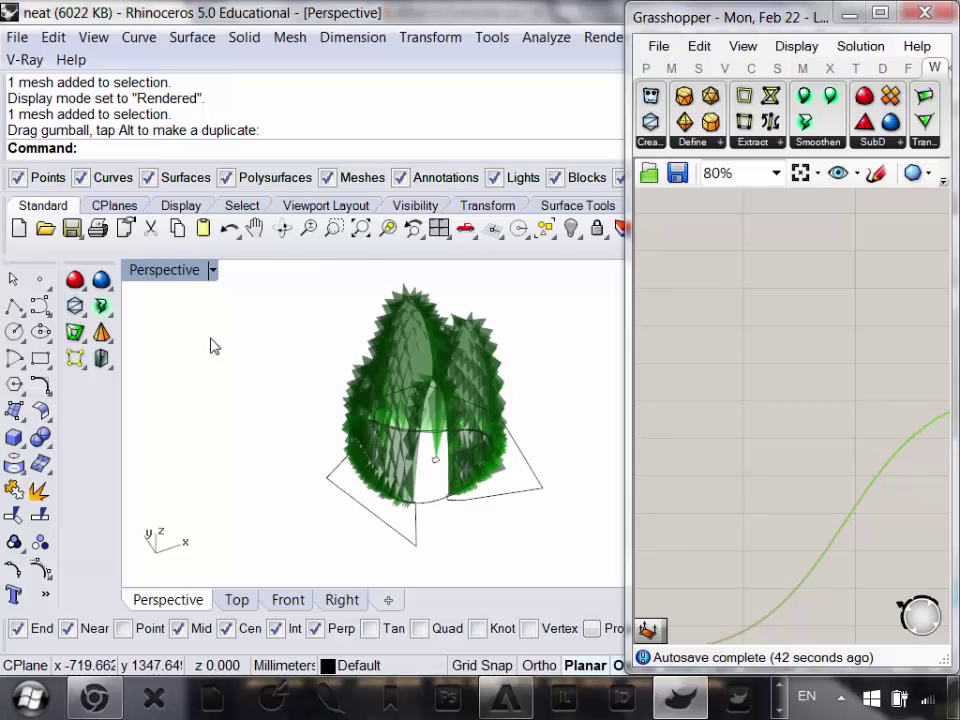
- Place a point object at the outer corner of the base outline beside the stellated mesh's opening
click(40, 282)
scroll(490, 440, up, 3)
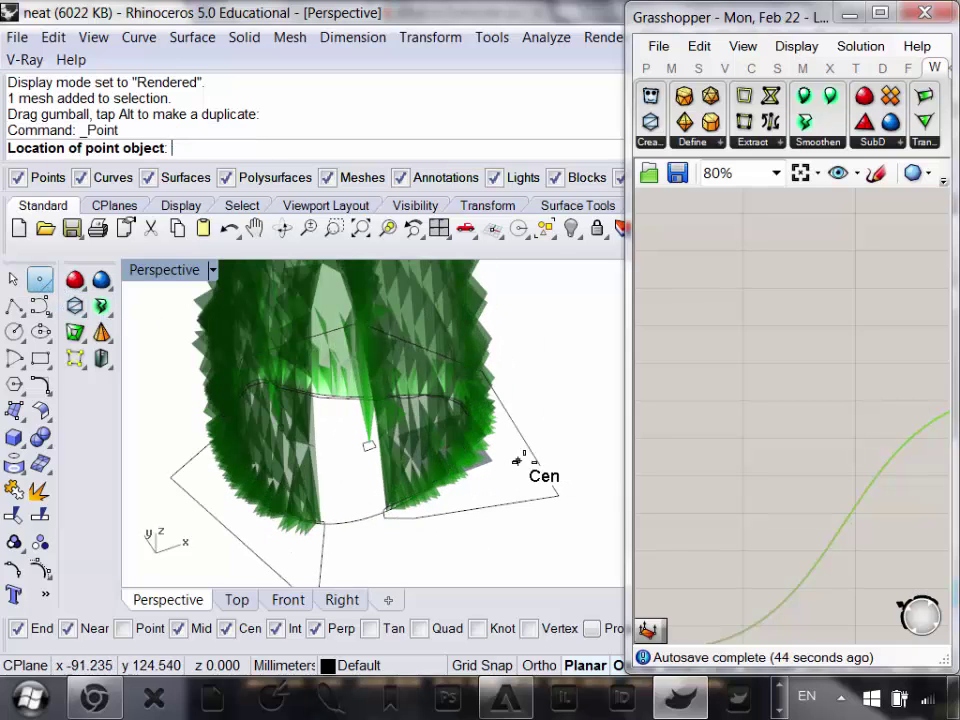
click(557, 494)
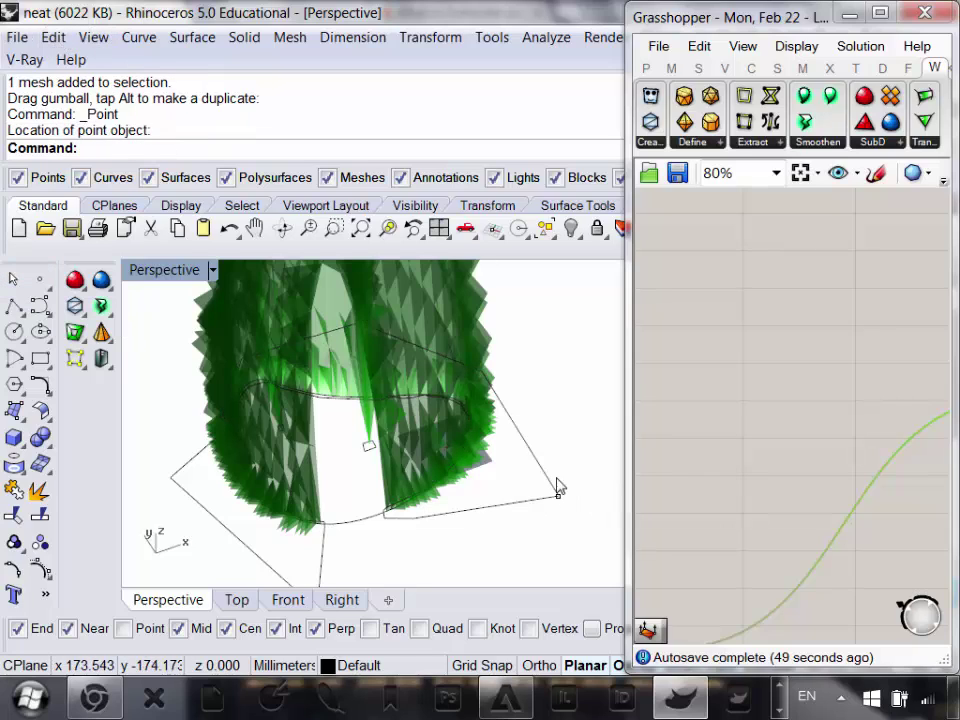
- Switch the Perspective viewport to the Shaded display mode and select the new point at the outline's corner
click(88, 44)
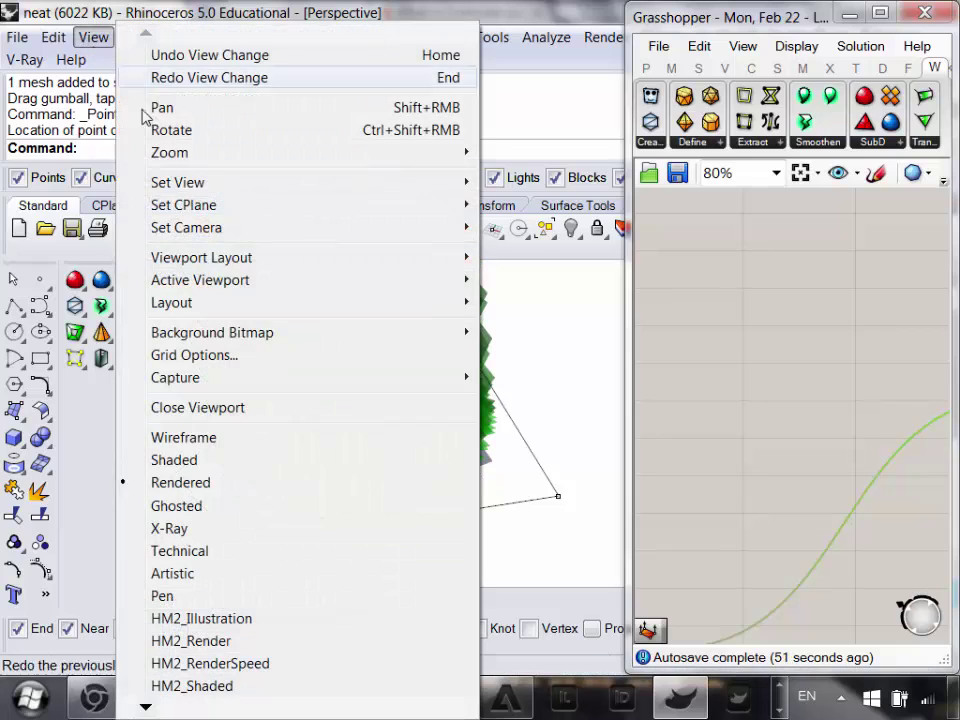
click(180, 461)
scroll(476, 450, down, 5)
right_drag(476, 452, 503, 484)
scroll(506, 452, up, 7)
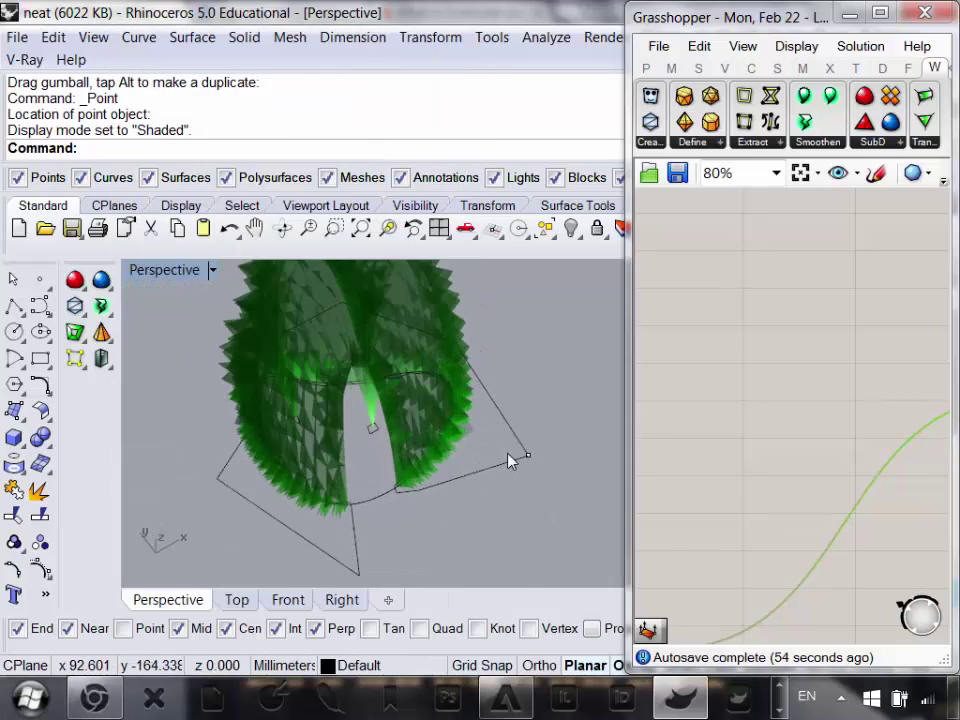
click(540, 452)
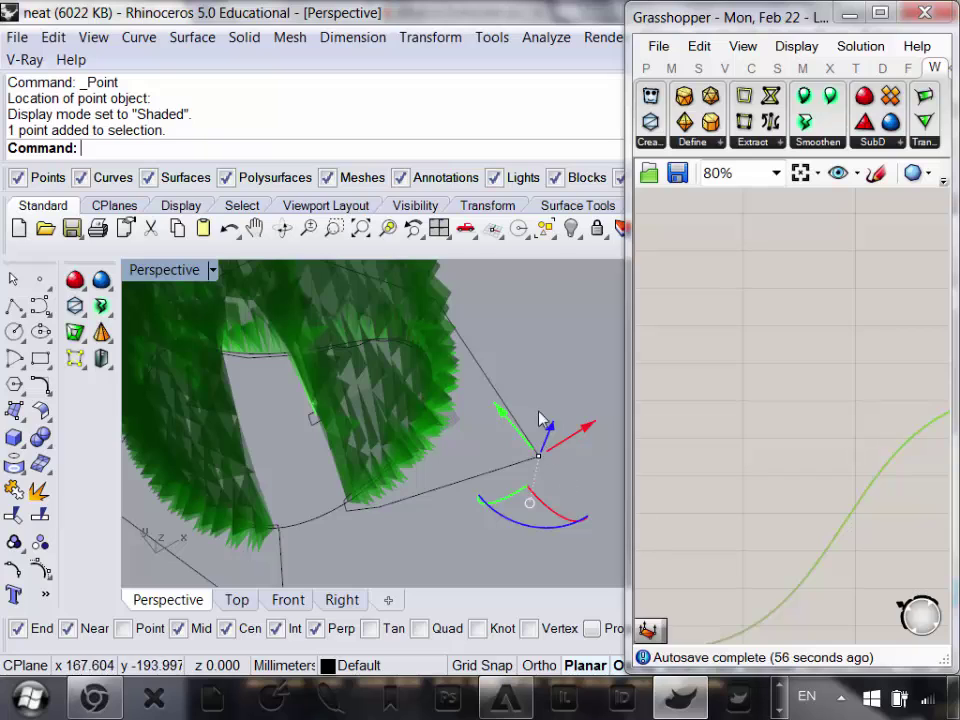
- Widen the Grasshopper window and place a Point parameter on the canvas below the wbStellate wire
scroll(800, 425, down, 5)
scroll(768, 418, up, 2)
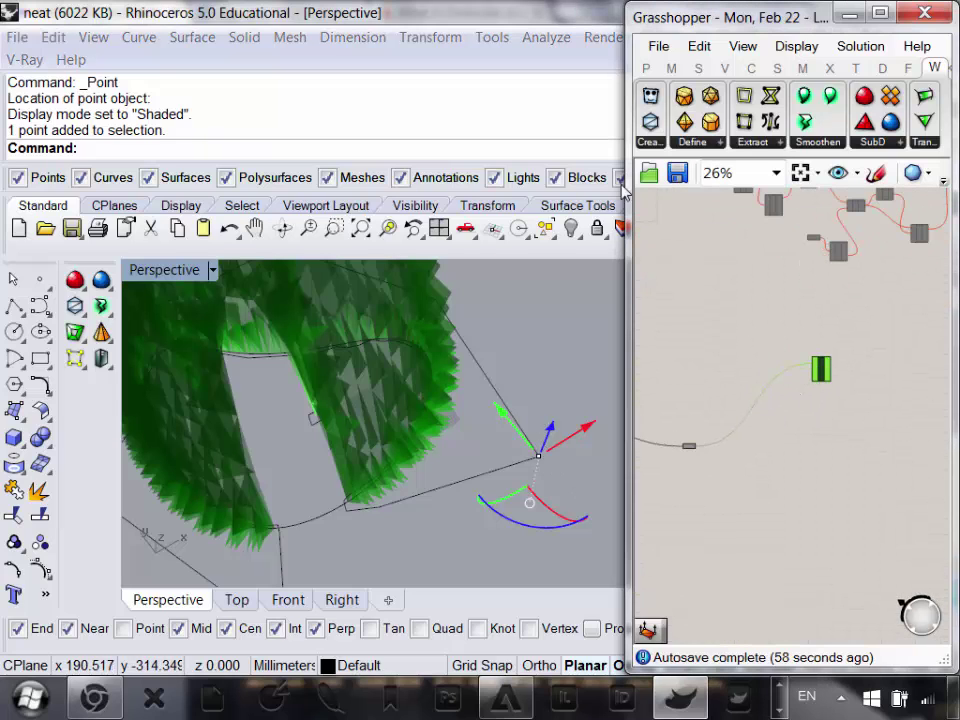
drag(631, 284, 463, 248)
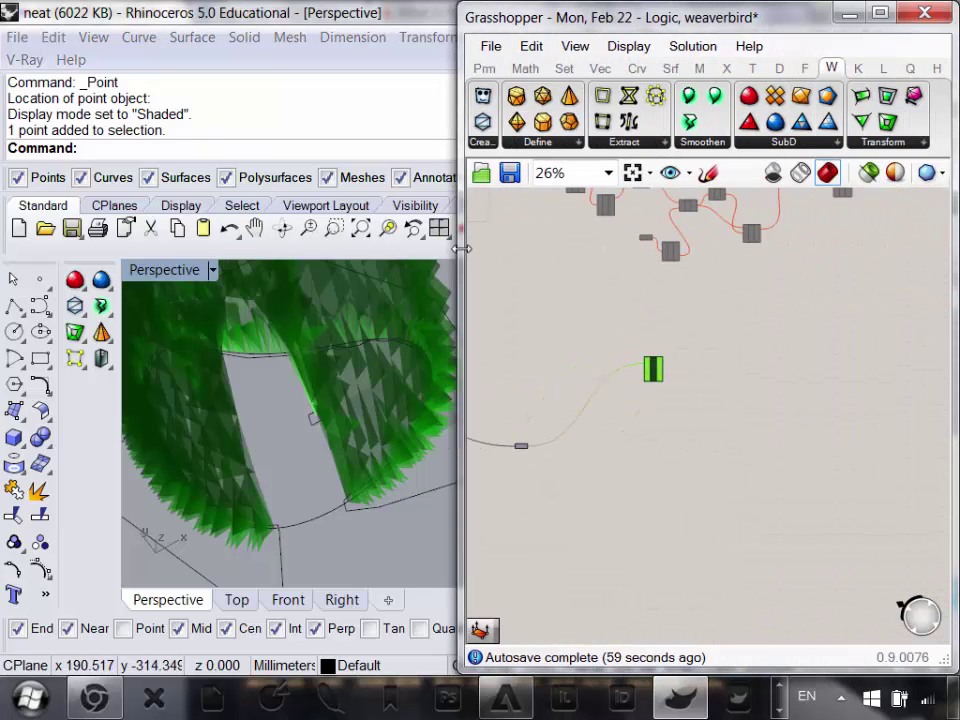
click(484, 68)
click(553, 143)
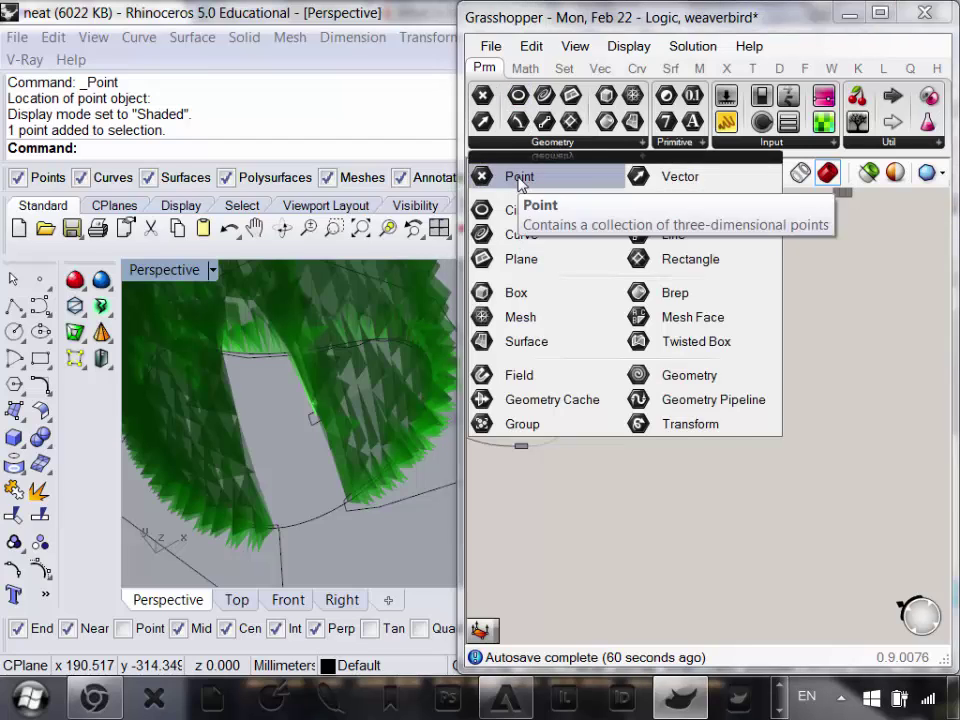
drag(514, 176, 605, 516)
scroll(605, 516, up, 3)
- Reference the Rhino point at the outer corner of the base outline in the Point parameter
right_click(616, 516)
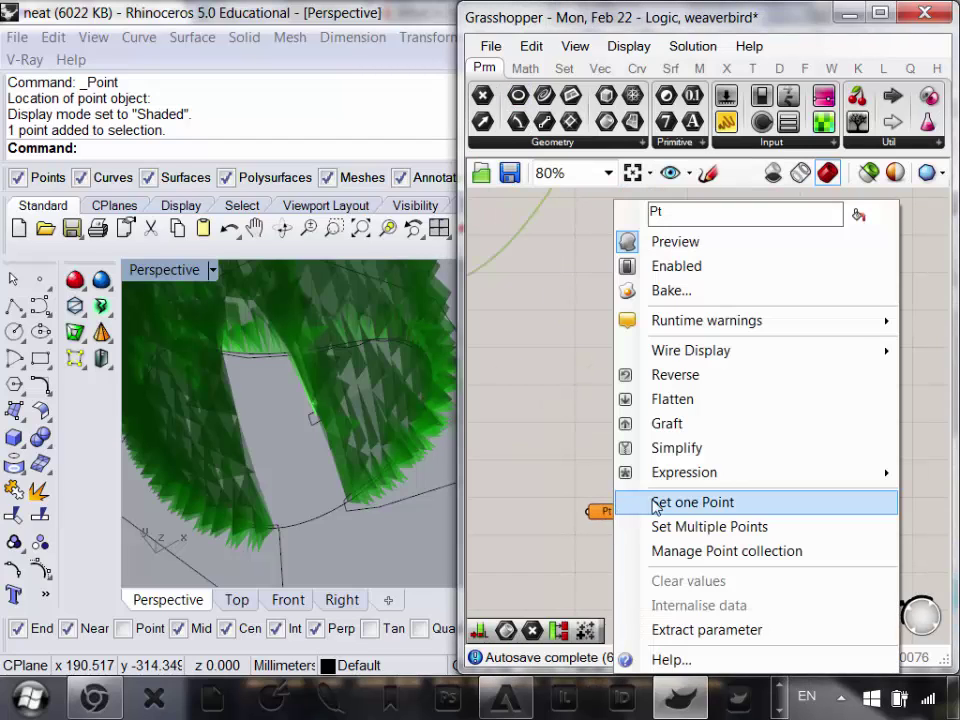
click(682, 503)
right_drag(257, 350, 370, 410)
scroll(384, 420, up, 5)
click(403, 362)
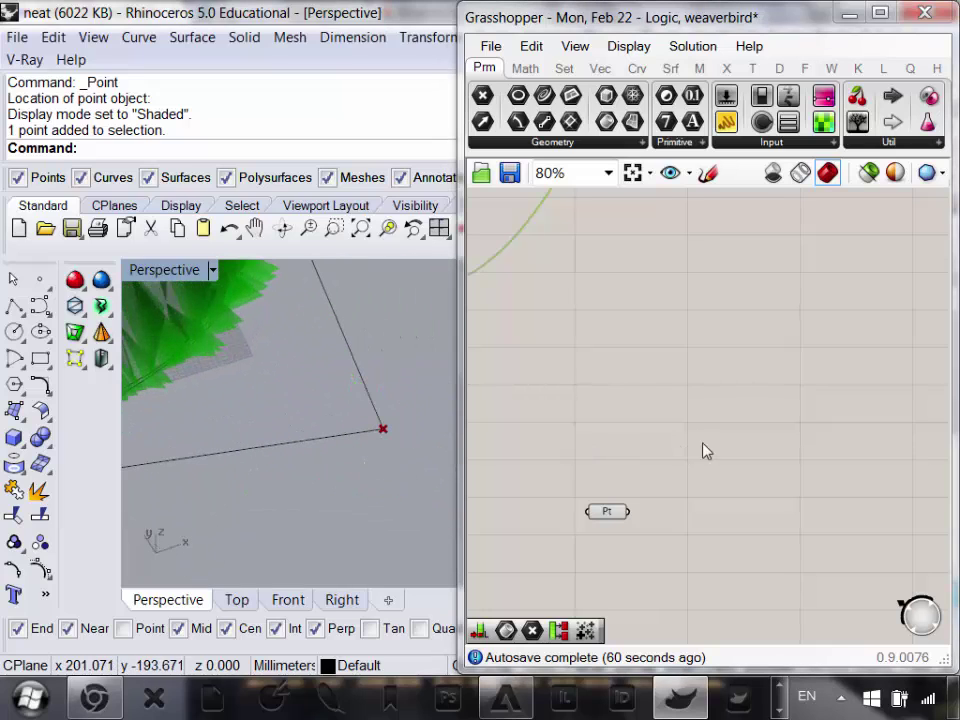
- Rearrange the canvas by shifting wbStellate and moving the Point parameter well below the Mesh parameter's wire
scroll(703, 450, down, 4)
scroll(705, 474, up, 2)
drag(652, 553, 651, 461)
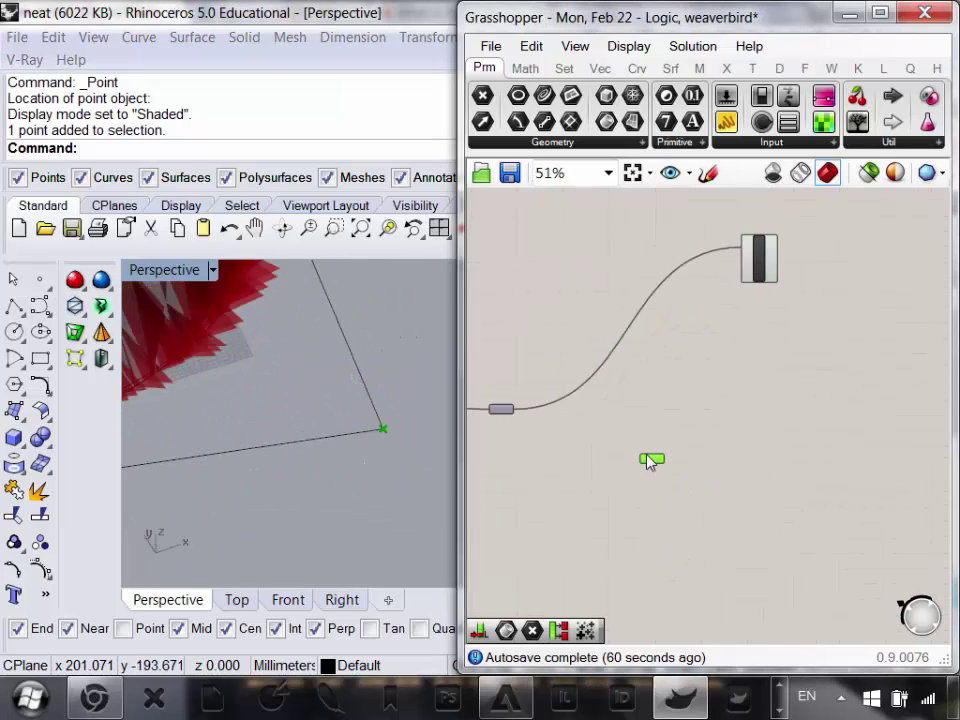
scroll(649, 392, up, 2)
drag(820, 265, 848, 329)
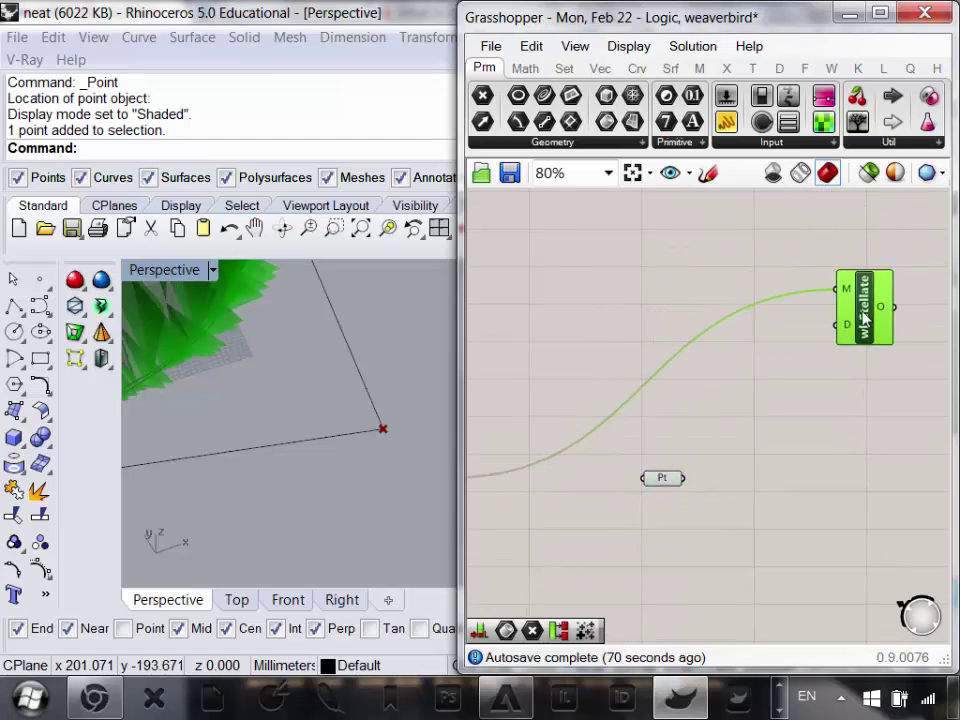
scroll(805, 377, down, 4)
scroll(650, 438, up, 3)
scroll(660, 428, down, 2)
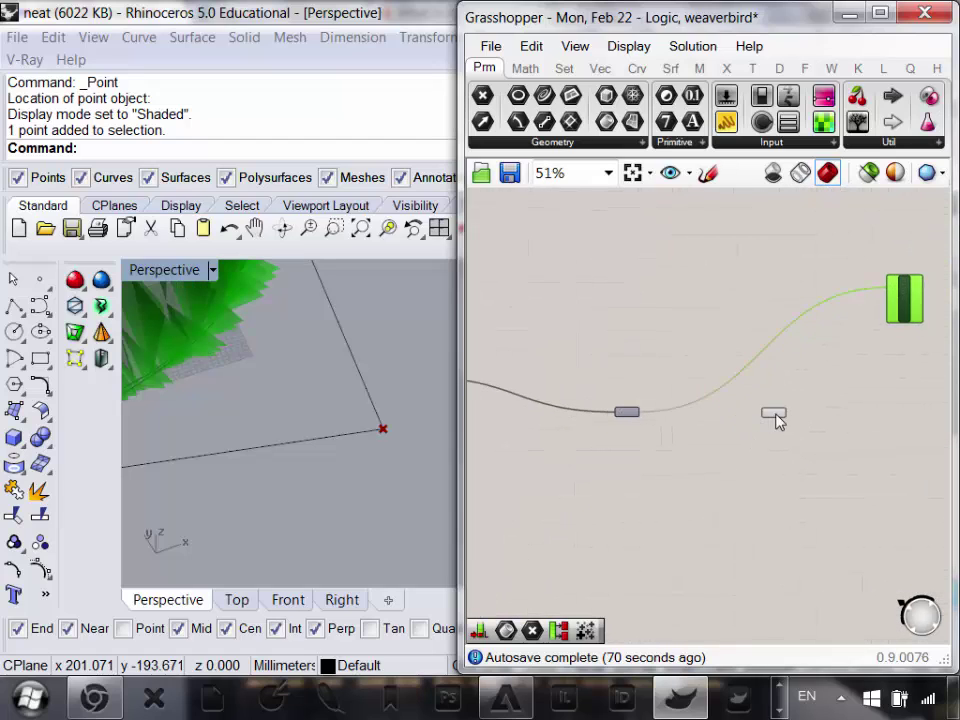
drag(777, 416, 749, 551)
- View the referenced point beside the stellated mesh's base and move wbStellate closer to the Mesh parameter
right_drag(407, 475, 223, 315)
scroll(223, 315, down, 3)
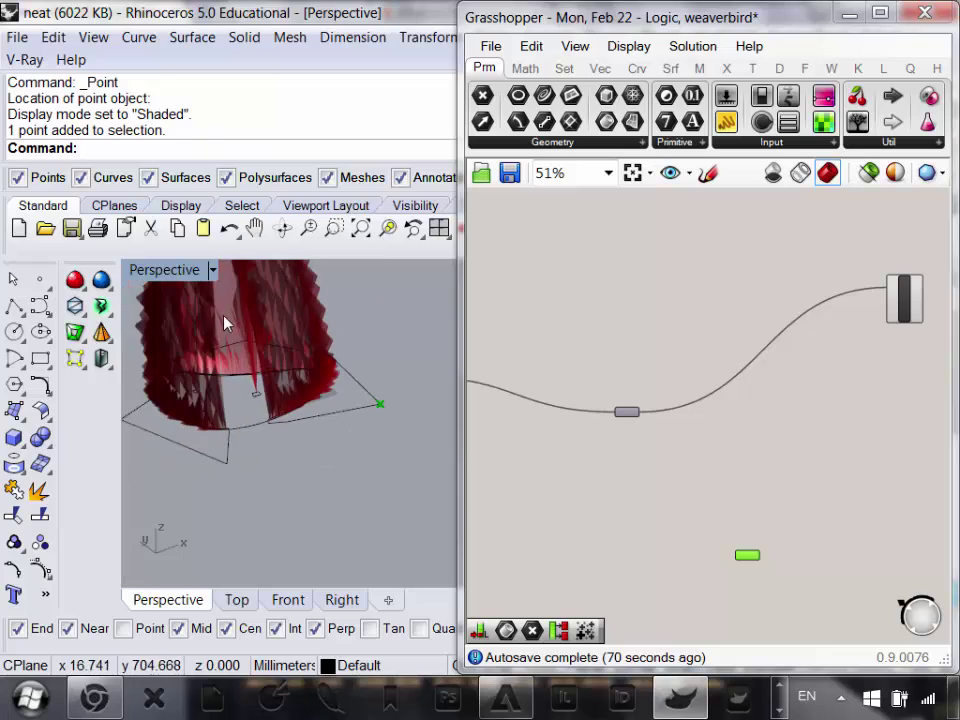
scroll(223, 315, up, 6)
right_drag(390, 413, 396, 492)
right_drag(847, 389, 833, 428)
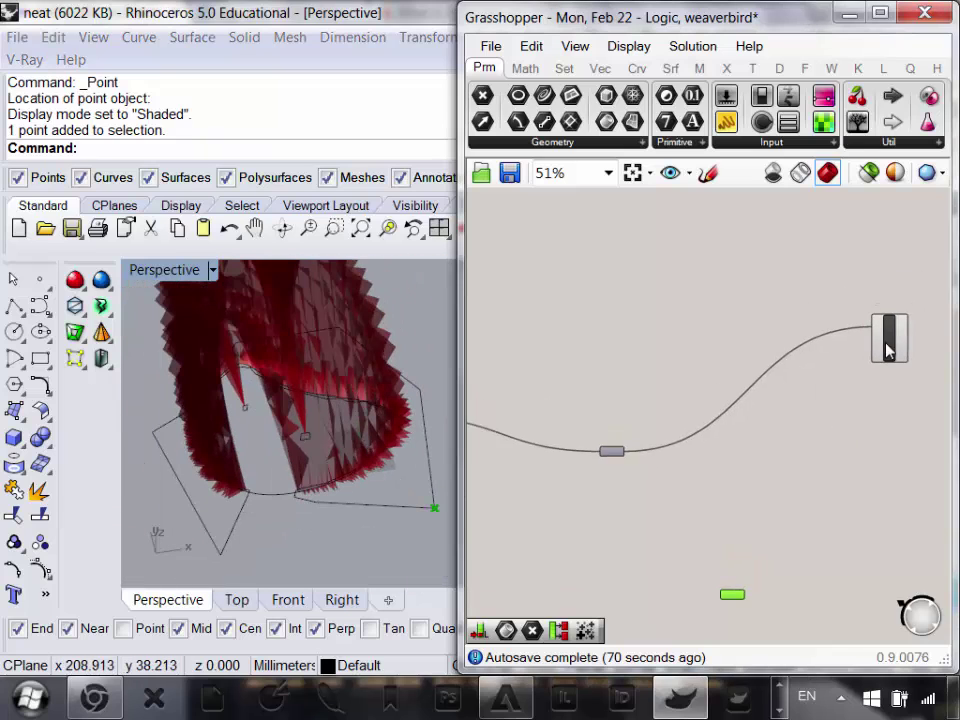
scroll(887, 349, up, 2)
drag(885, 352, 765, 384)
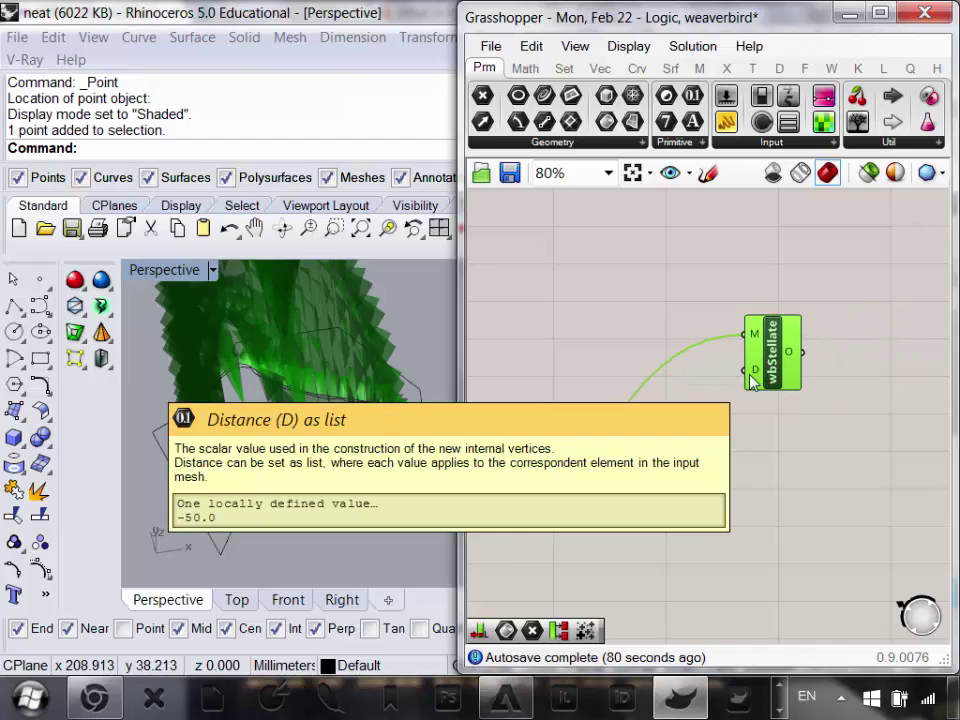
- Inspect the wbStellate mesh input and the Mesh parameter's data, and compare the spikes with the corner point's position
mouse_move(757, 337)
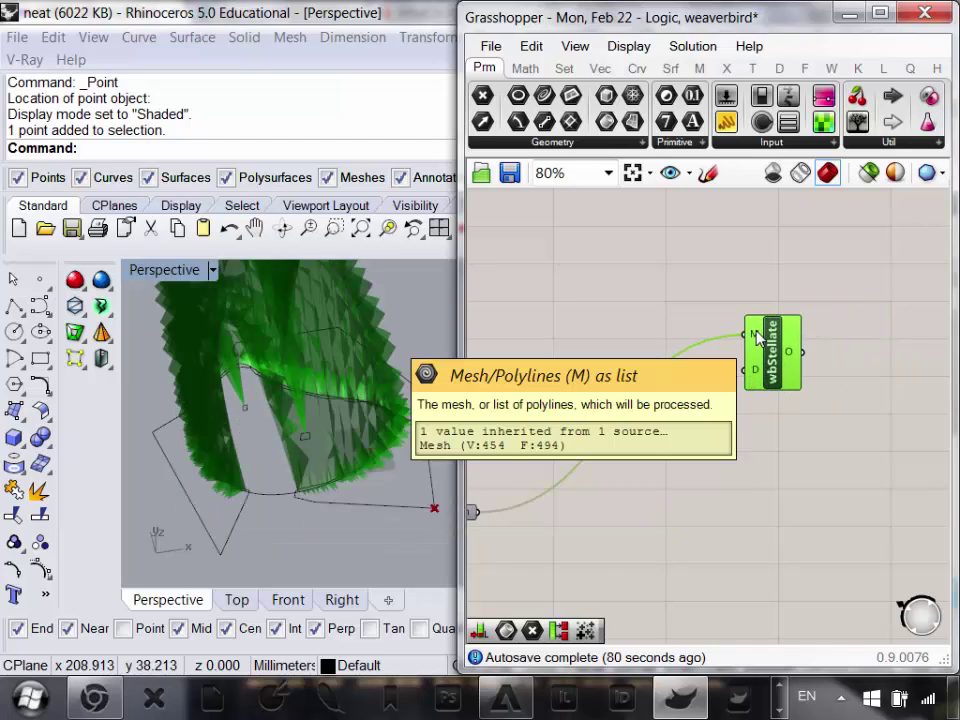
scroll(756, 350, down, 1)
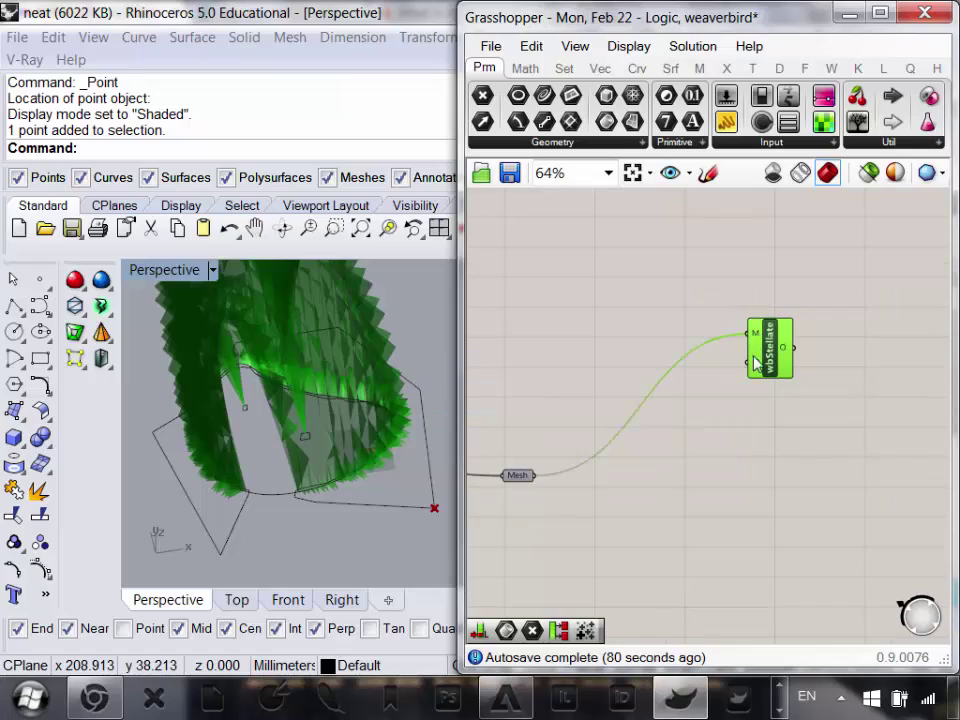
mouse_move(531, 479)
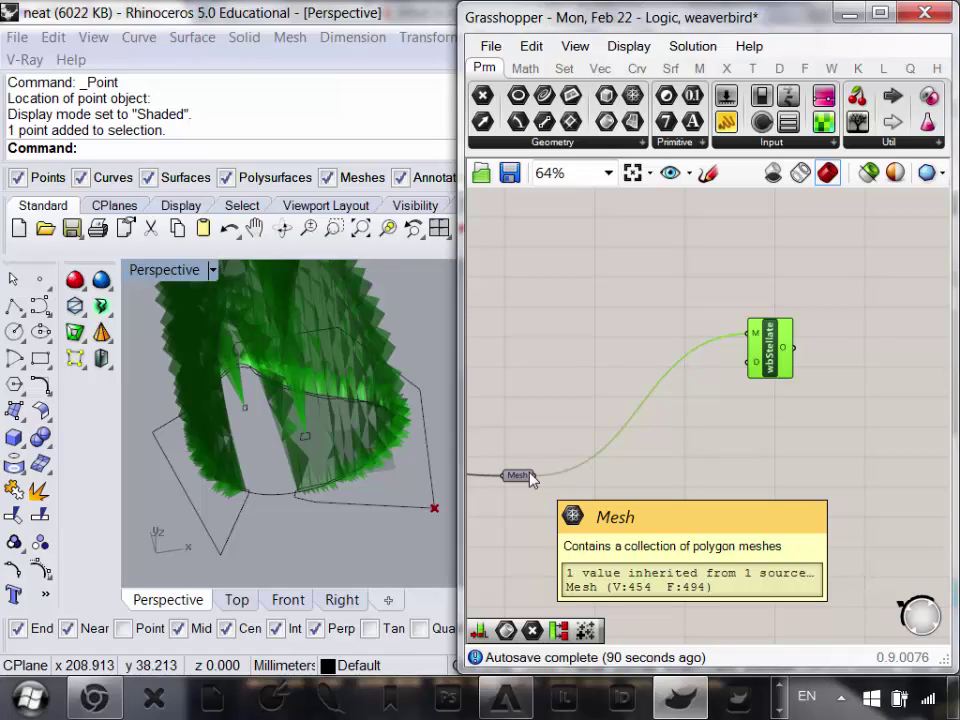
right_drag(350, 410, 321, 352)
scroll(336, 436, down, 8)
scroll(330, 354, up, 8)
scroll(340, 372, down, 7)
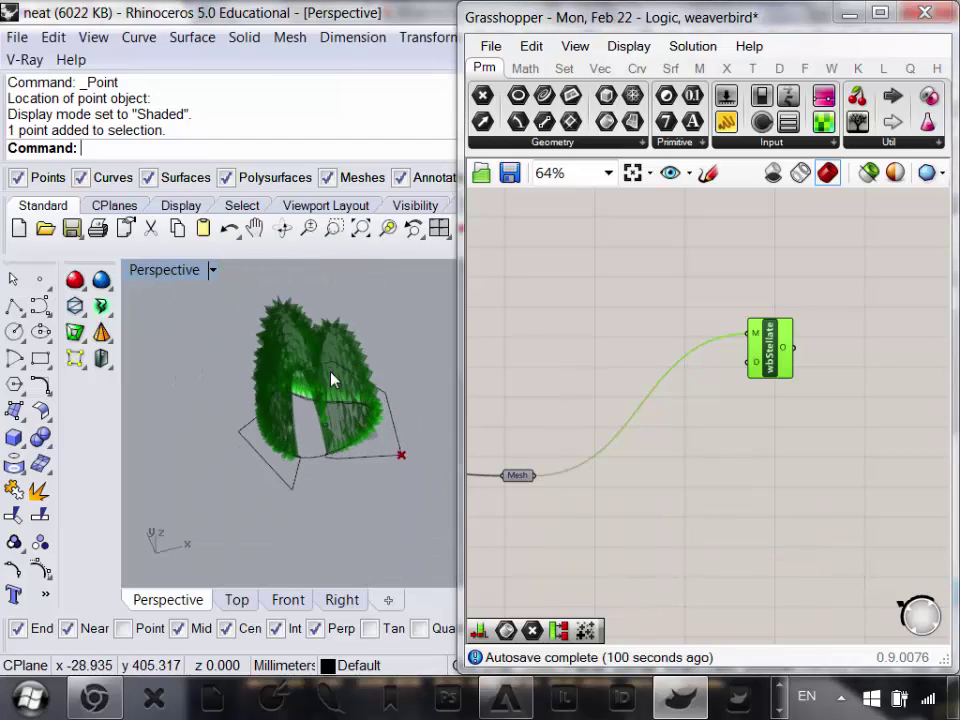
scroll(339, 388, up, 5)
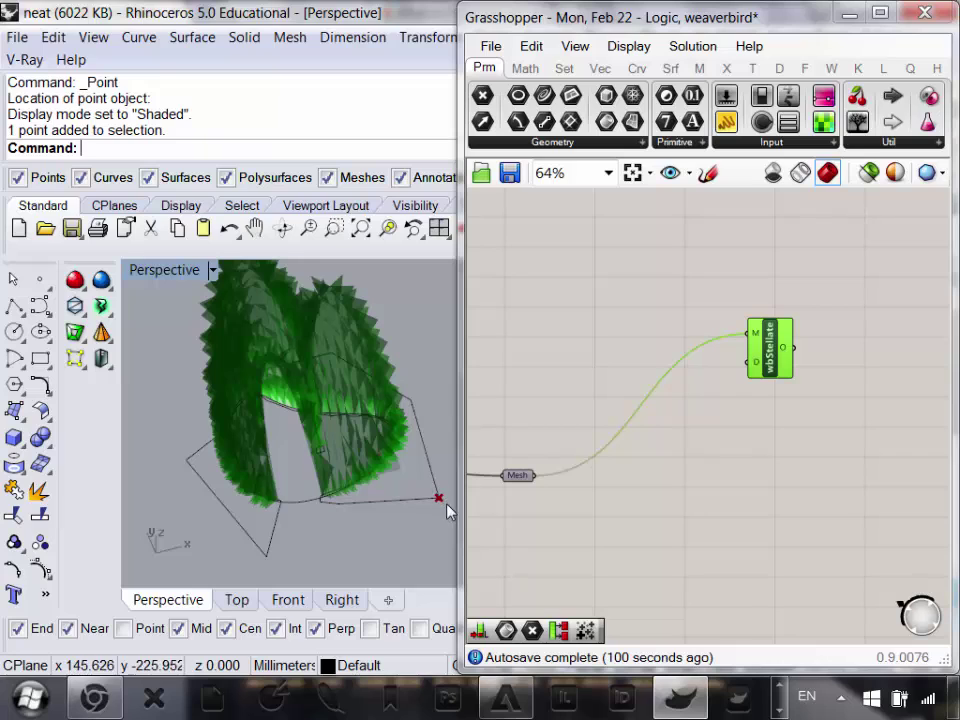
- Add a Deconstruct Mesh component below the Mesh parameter and connect the mesh to its input
right_drag(706, 469, 720, 424)
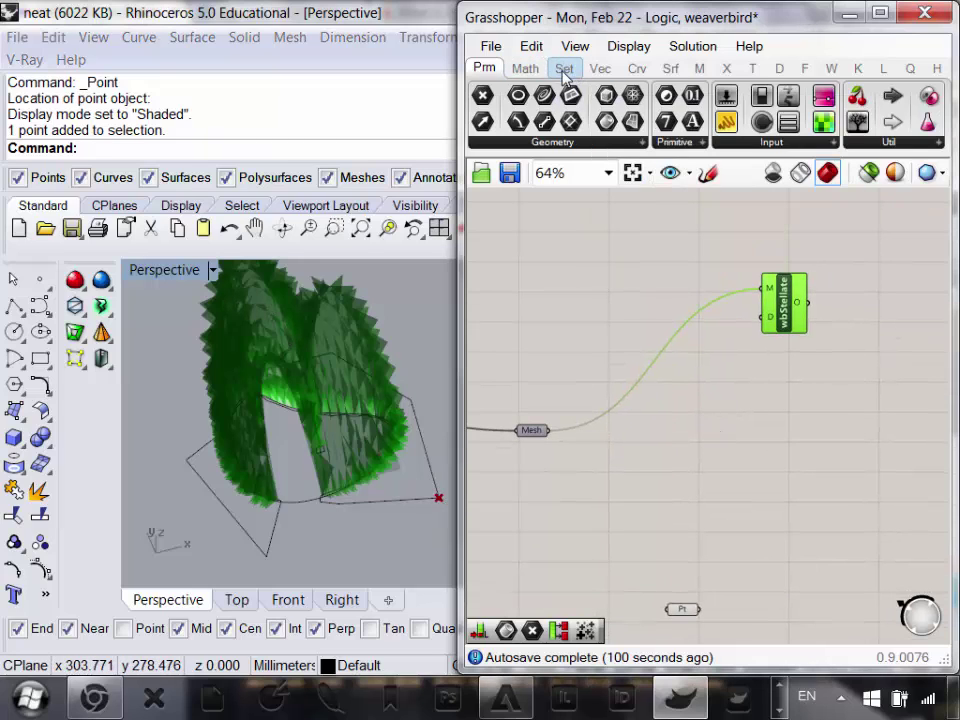
click(703, 68)
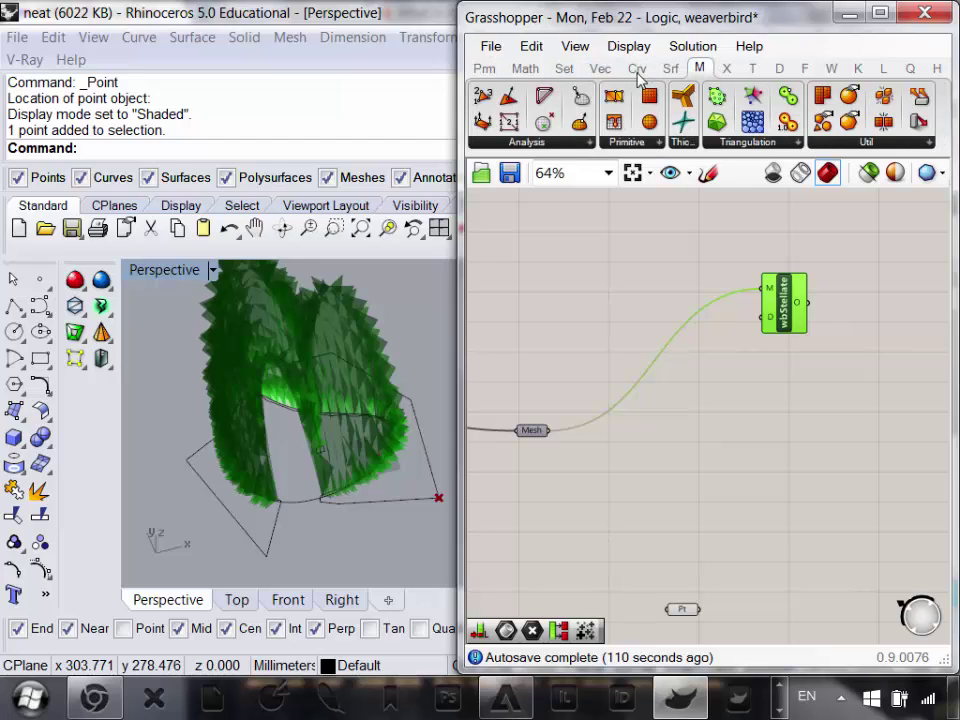
click(548, 146)
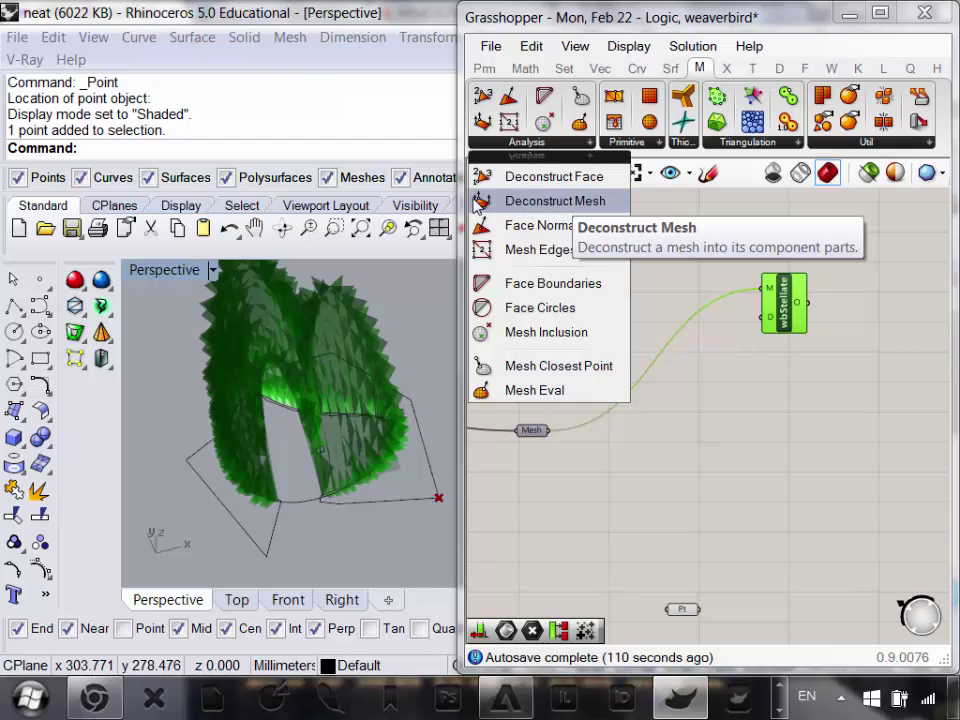
click(557, 201)
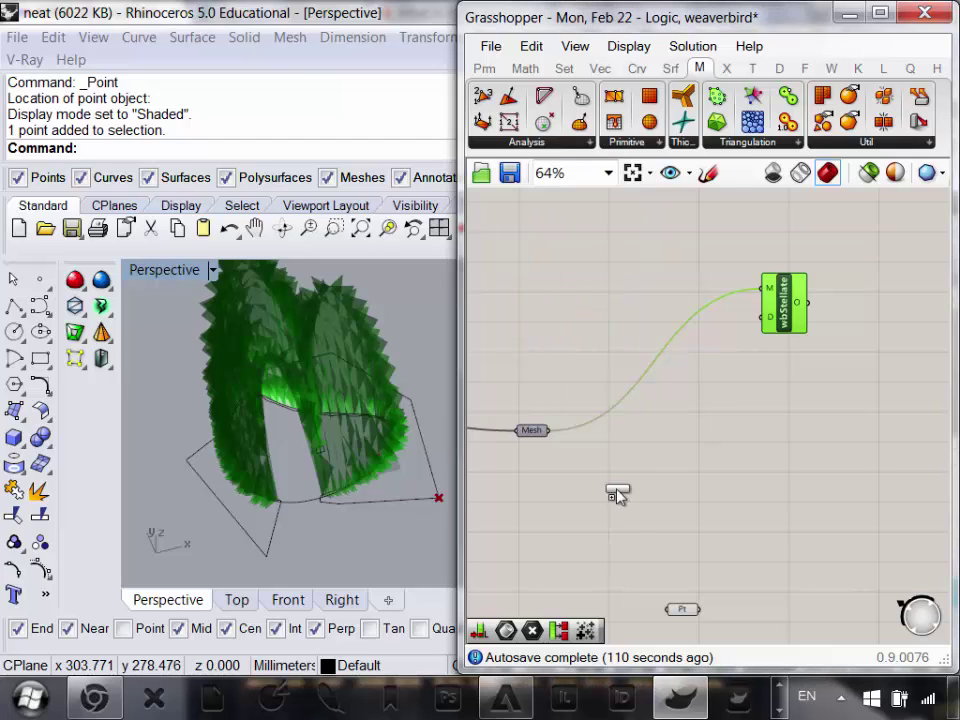
click(615, 505)
scroll(578, 530, up, 1)
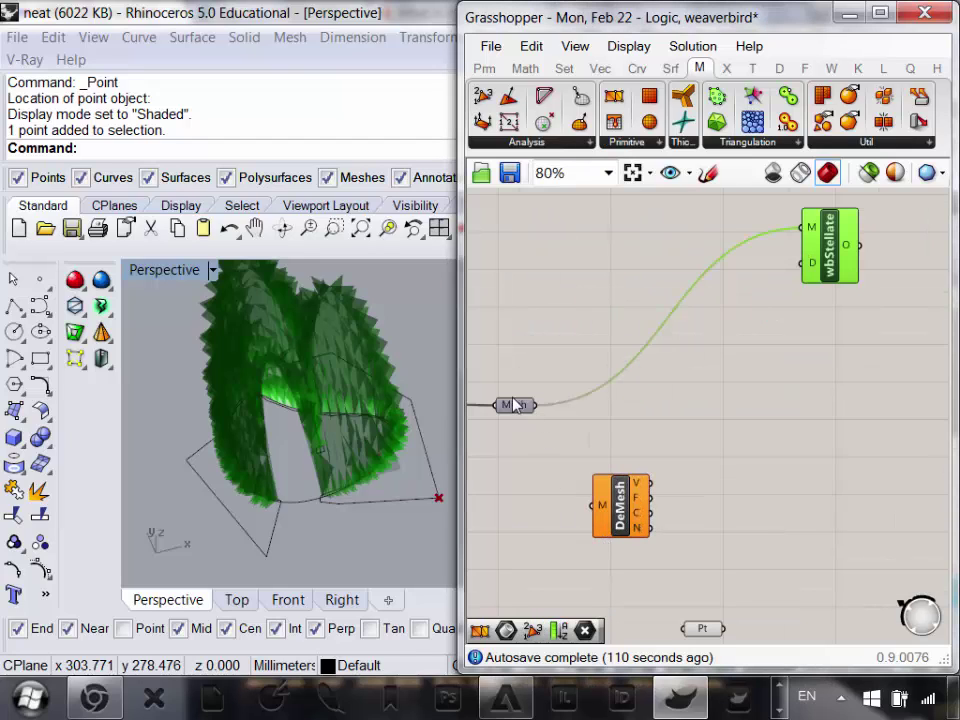
drag(540, 485, 576, 492)
right_drag(366, 516, 338, 302)
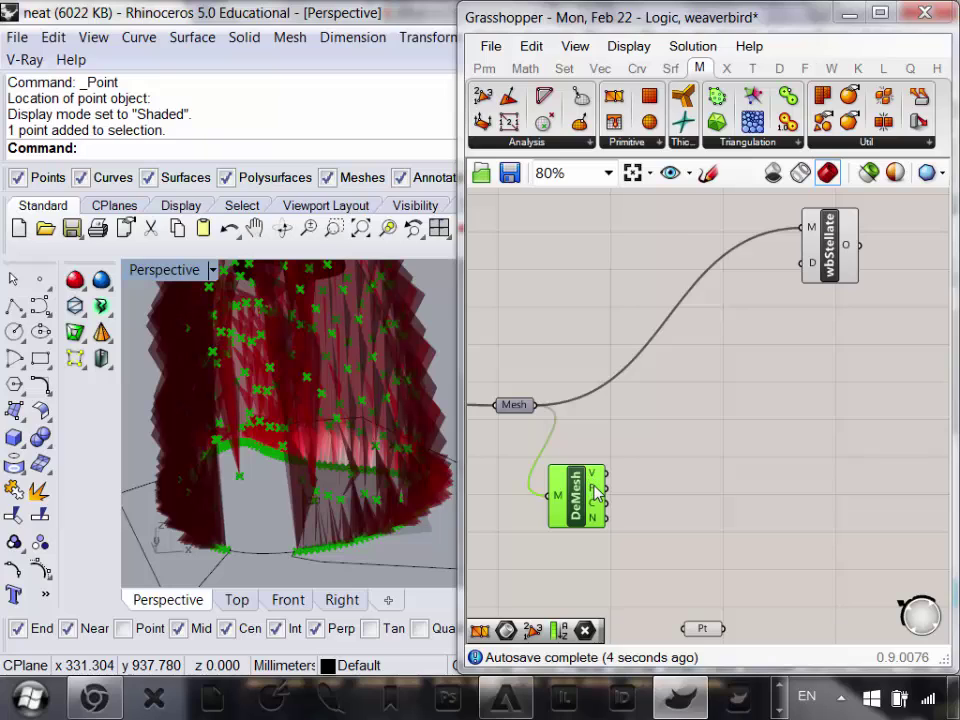
mouse_move(597, 490)
- Turn off the wbStellate preview and turn on the Mesh parameter's preview to show the base mesh with its vertices
drag(845, 290, 867, 305)
right_click(855, 275)
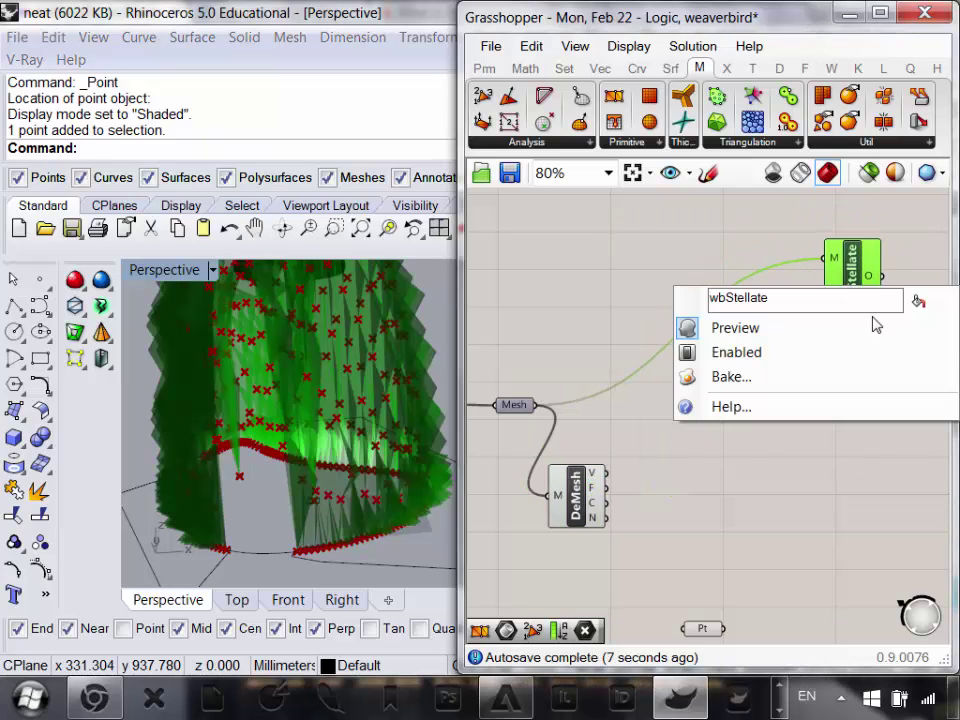
click(810, 338)
click(514, 404)
right_click(514, 404)
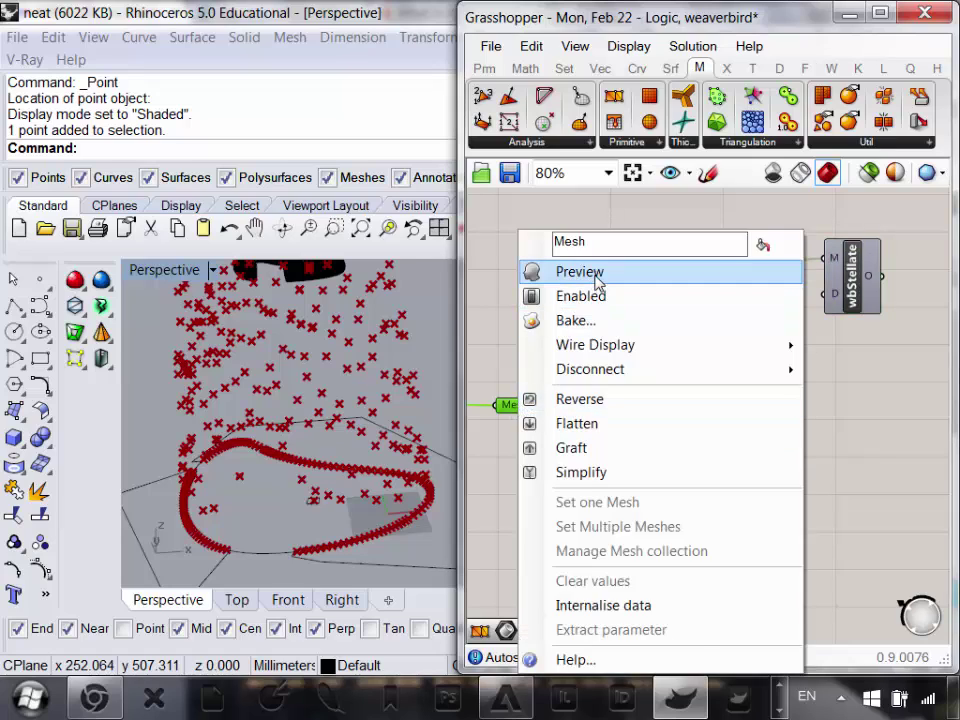
click(597, 271)
scroll(369, 467, down, 5)
scroll(371, 450, up, 8)
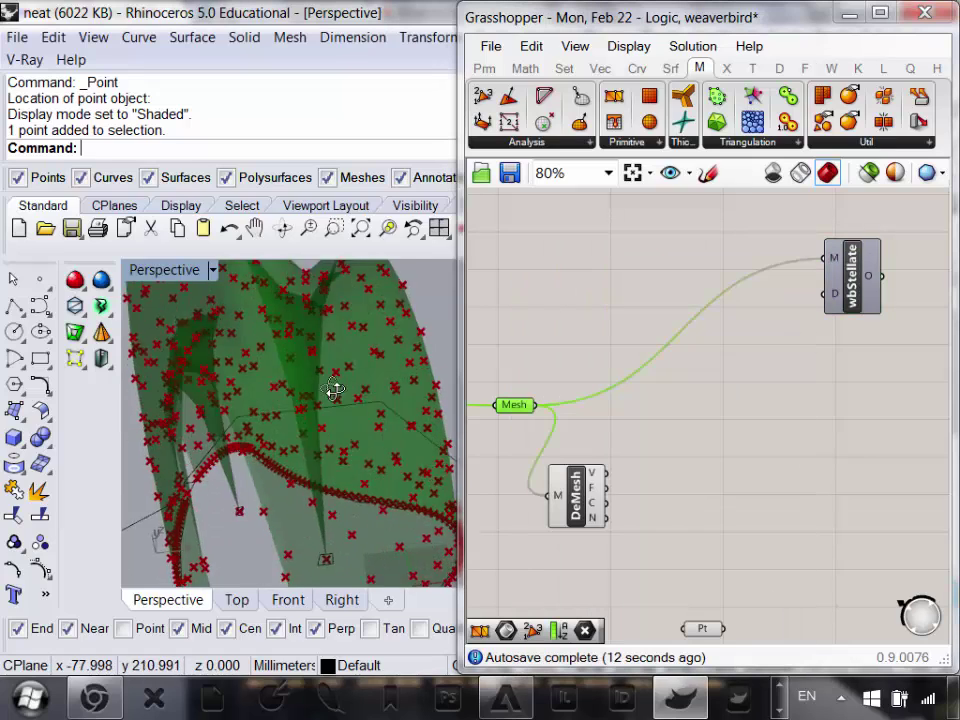
scroll(334, 390, down, 5)
scroll(628, 439, up, 2)
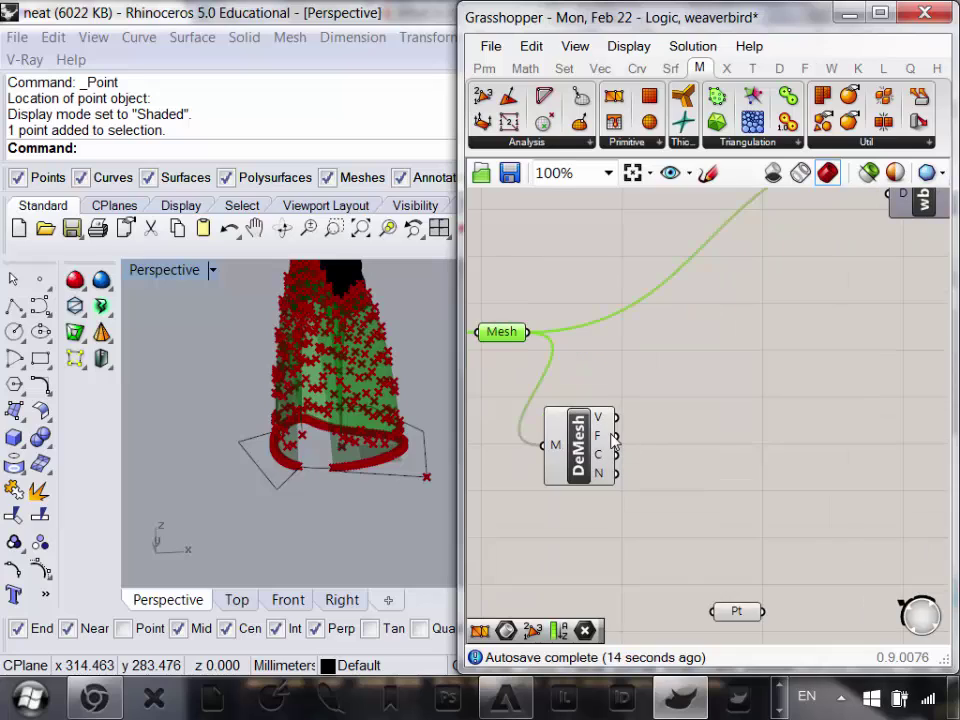
- Read the data lists of the Deconstruct Mesh component's Faces and Vertices outputs
mouse_move(614, 439)
right_drag(608, 448, 533, 372)
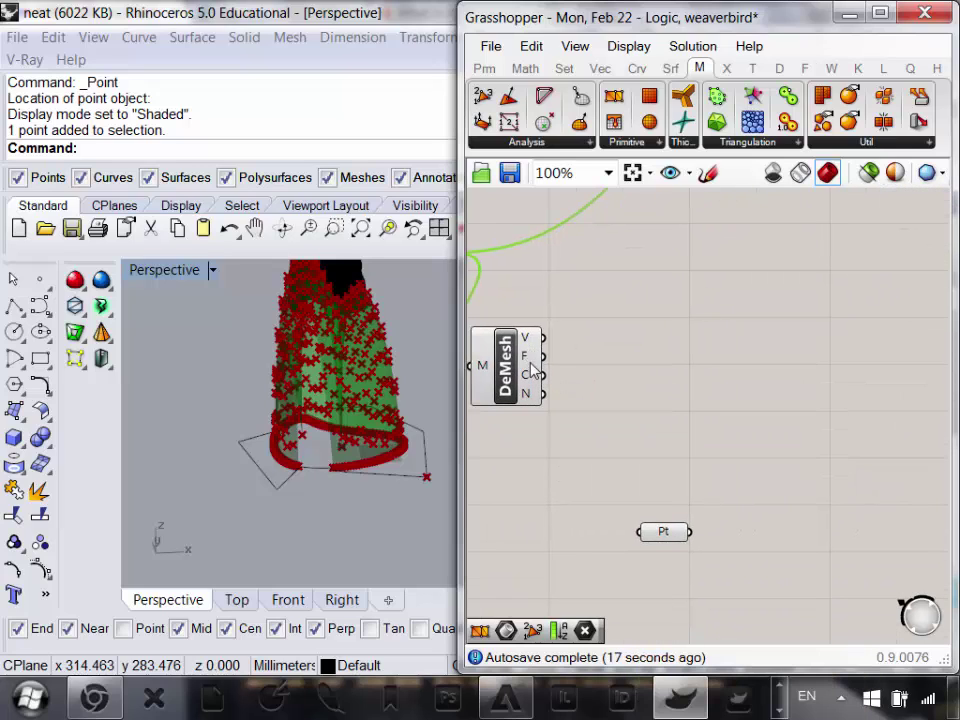
mouse_move(533, 362)
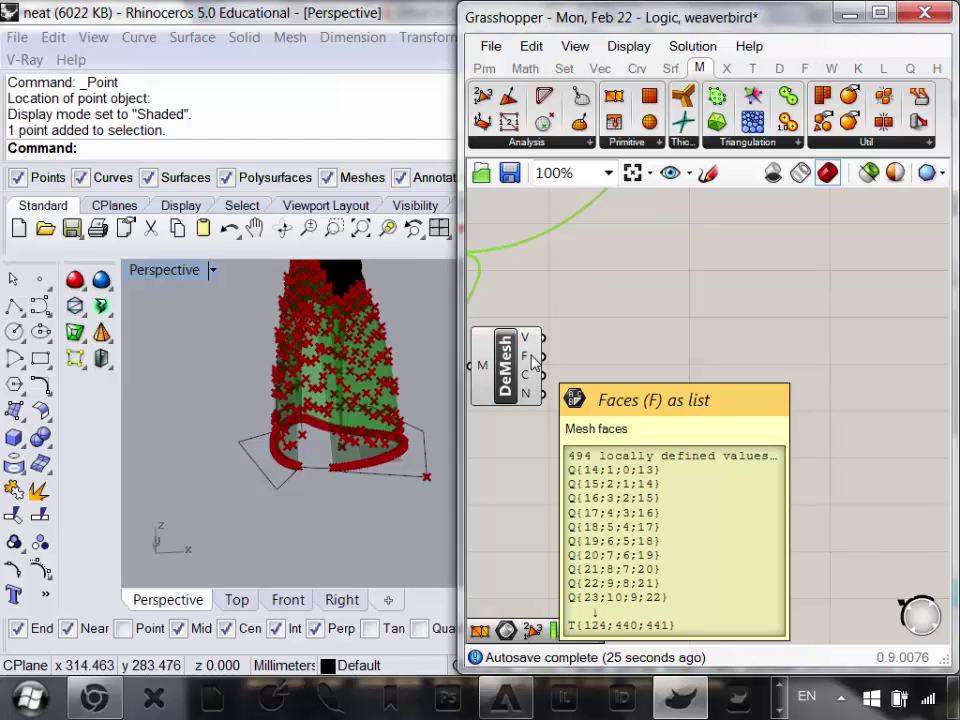
right_drag(653, 482, 695, 489)
scroll(560, 353, up, 2)
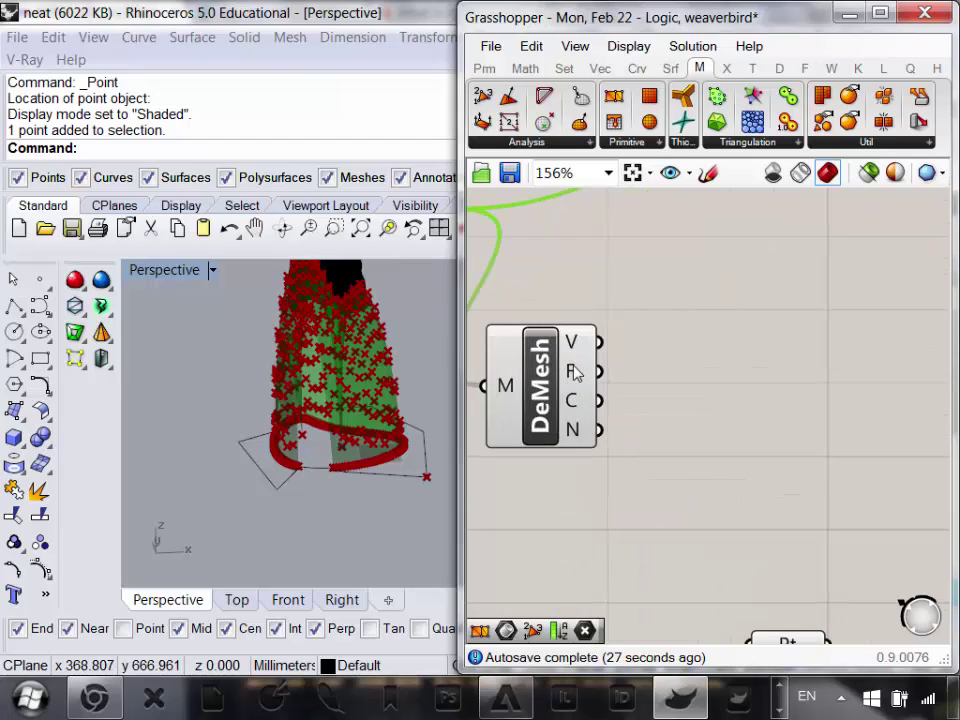
mouse_move(573, 372)
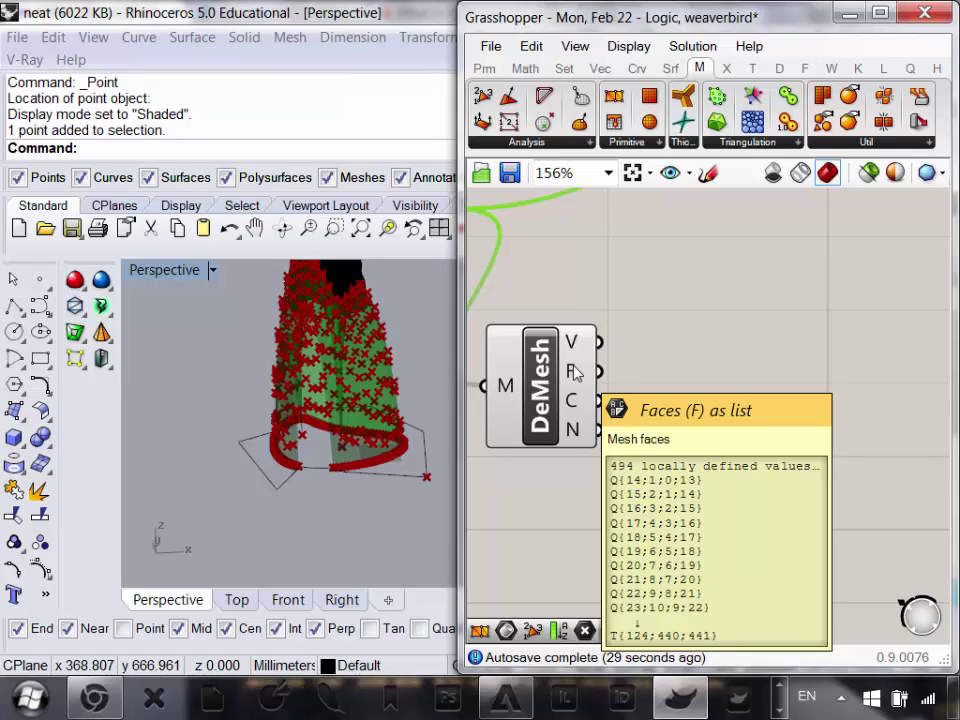
mouse_move(576, 345)
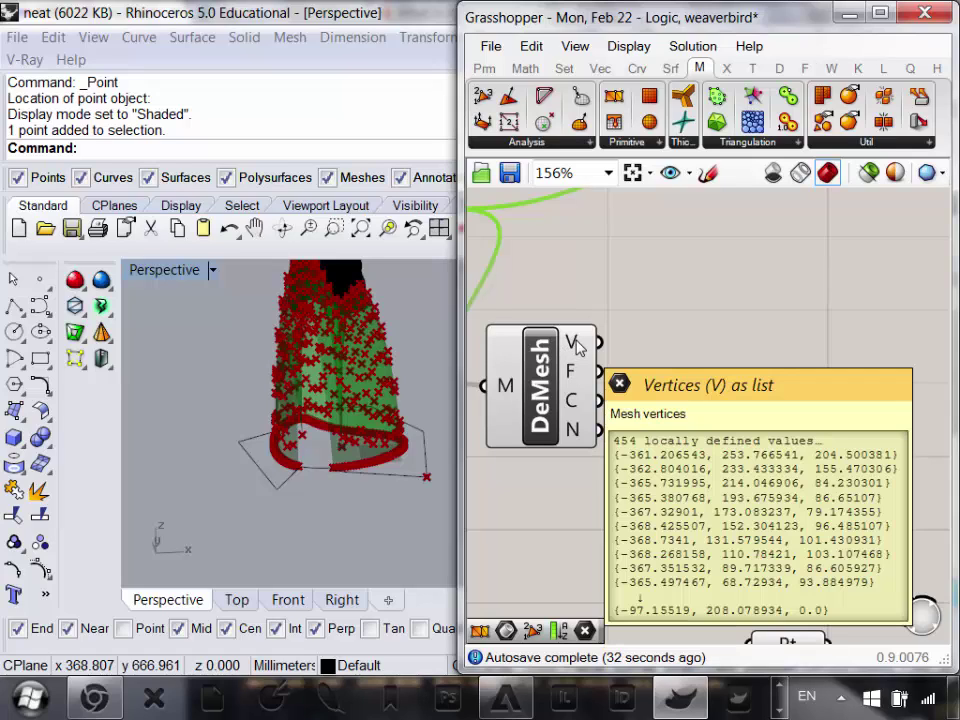
scroll(576, 345, down, 3)
right_drag(609, 346, 598, 403)
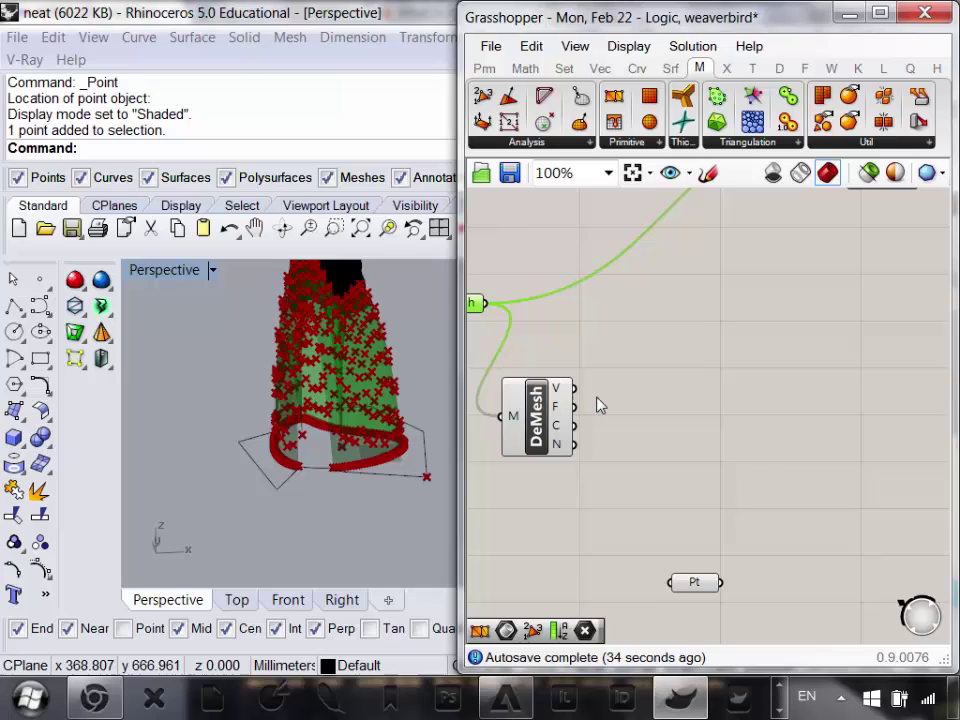
- Add a Panel, connect the Deconstruct Mesh vertices output to it, and enlarge it beside the component
click(484, 68)
drag(726, 121, 735, 313)
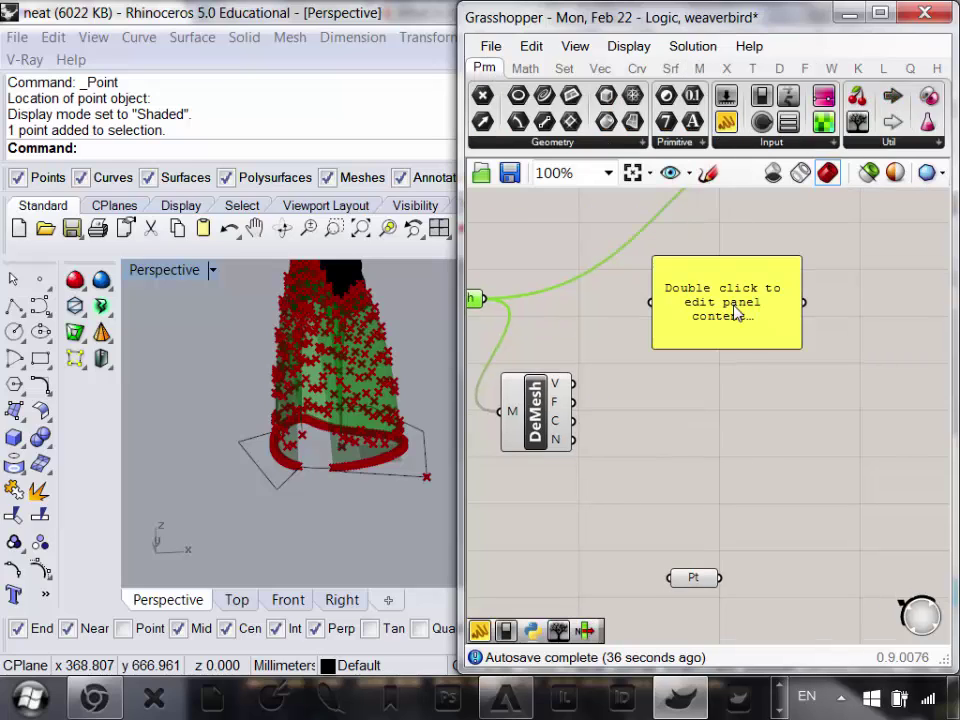
drag(570, 384, 753, 514)
click(791, 394)
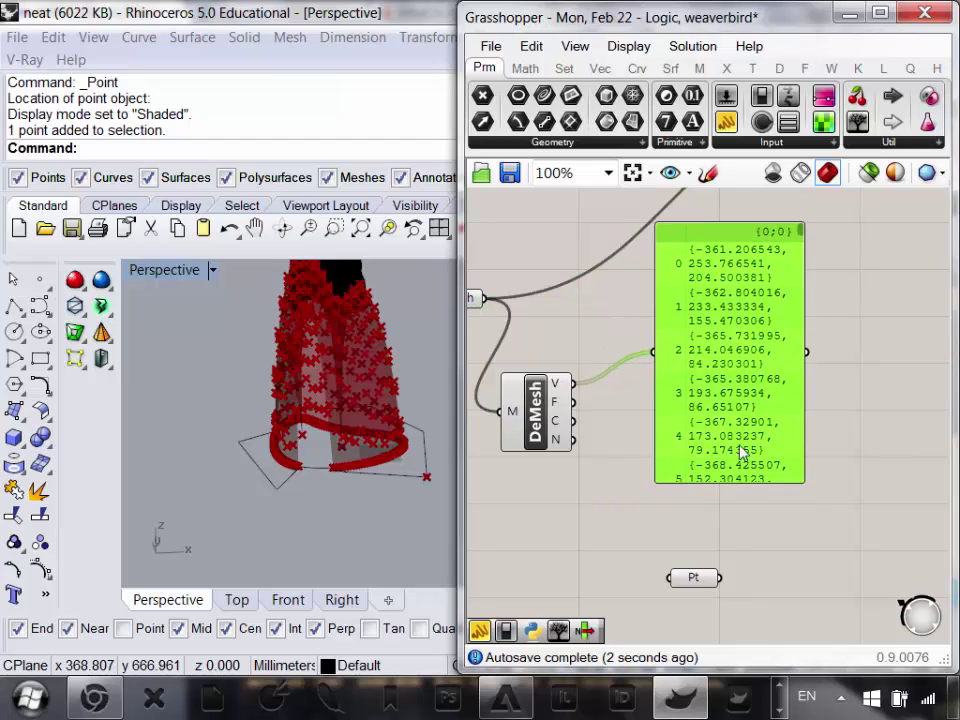
drag(744, 456, 784, 510)
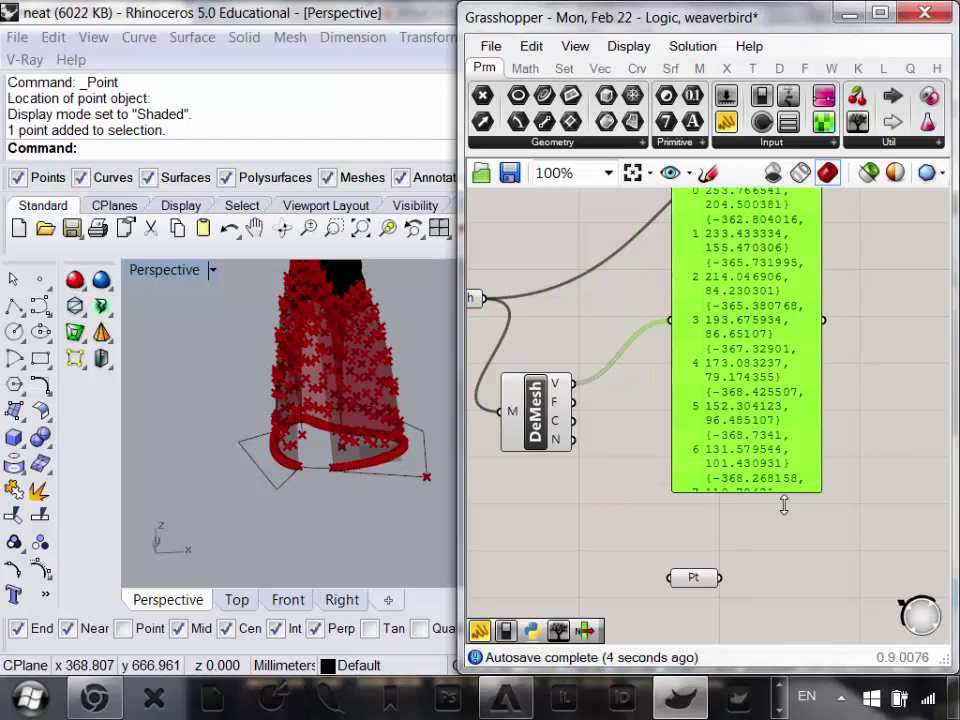
- Shift the vertices panel up, add a second Panel, connect the Deconstruct Mesh Faces output to it, and place it beside the component
scroll(722, 440, down, 2)
scroll(712, 410, up, 2)
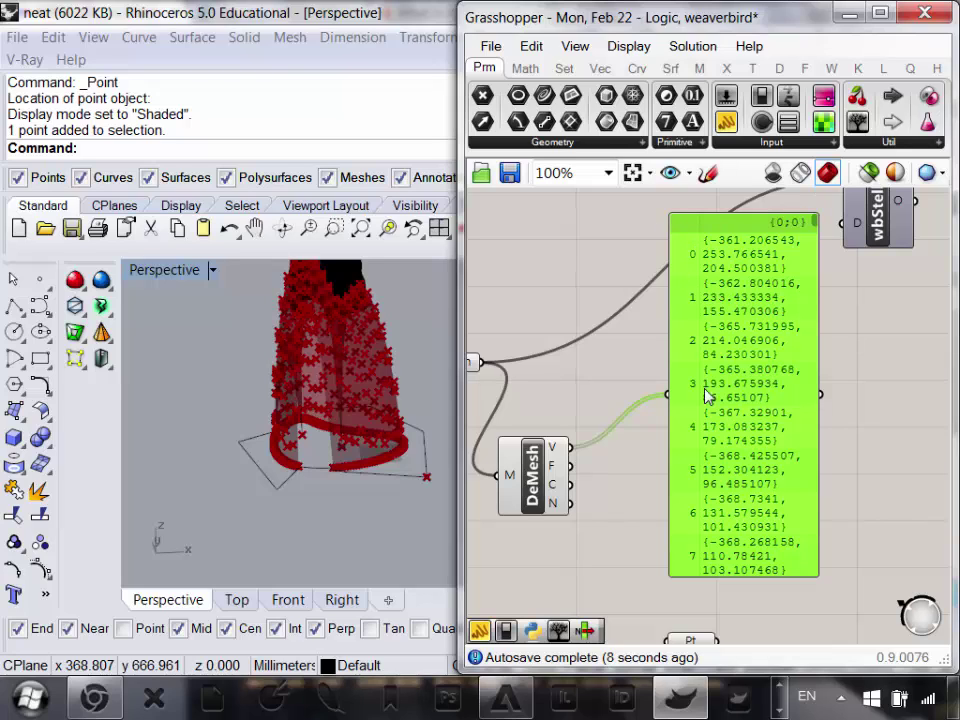
drag(768, 519, 767, 458)
click(722, 124)
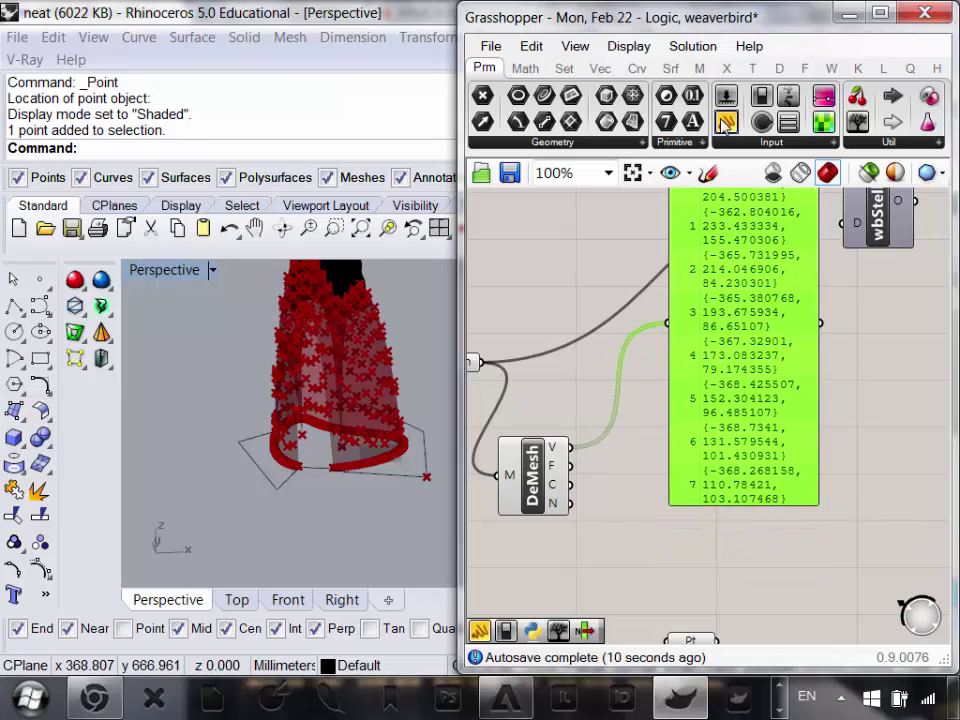
click(642, 580)
right_drag(651, 571, 662, 542)
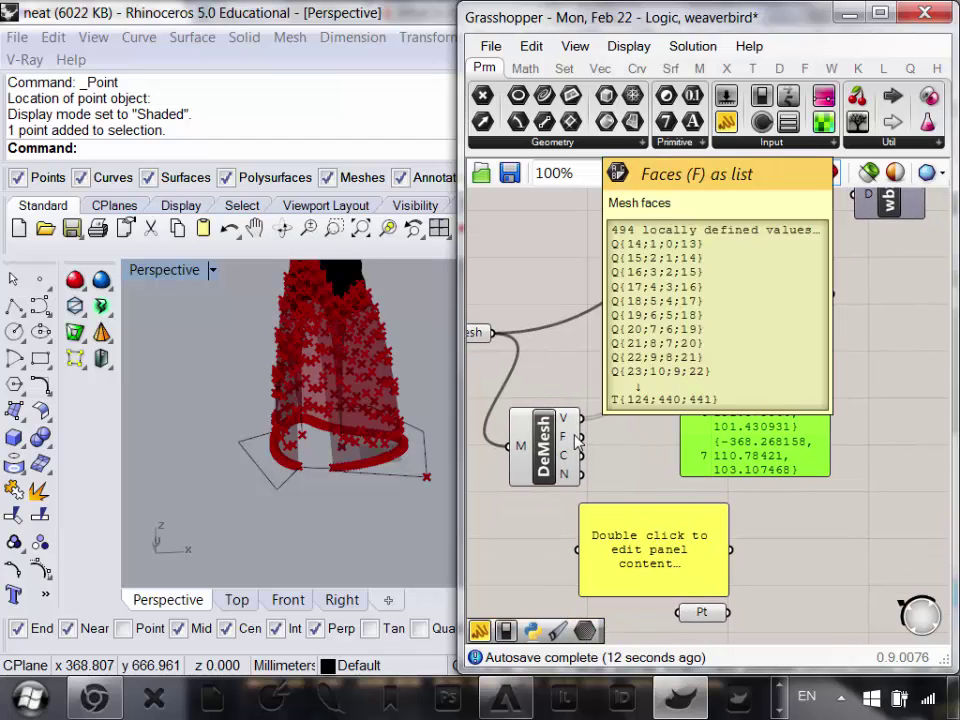
drag(578, 437, 579, 550)
drag(662, 577, 698, 519)
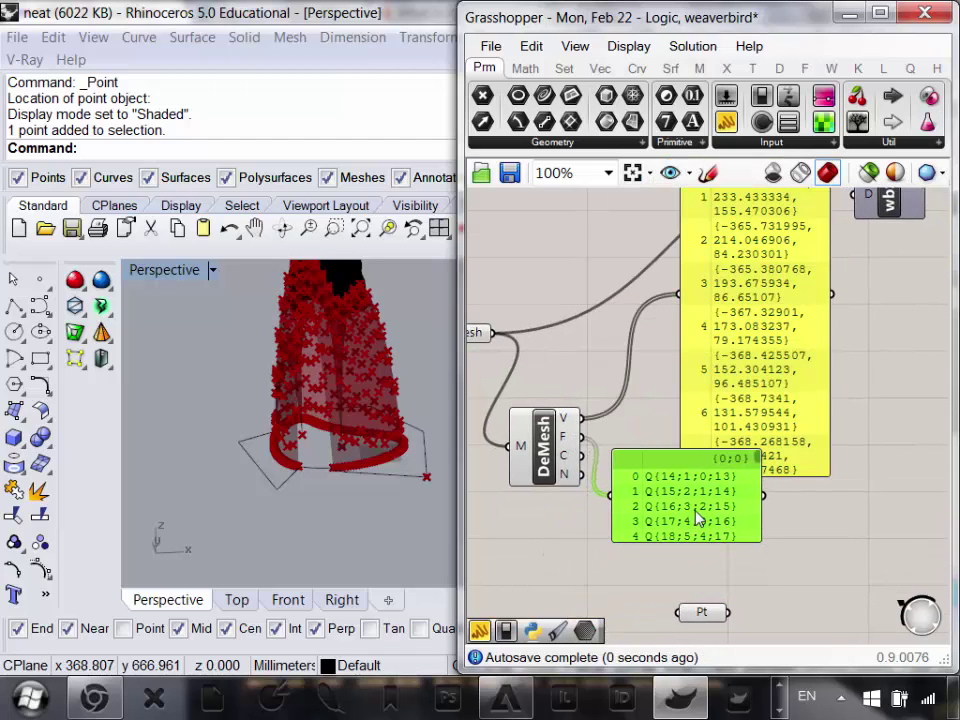
- Compare the face index list with the mesh in the viewport and the vertex coordinates, enlarging the vertices panel to read further entries
scroll(680, 497, up, 2)
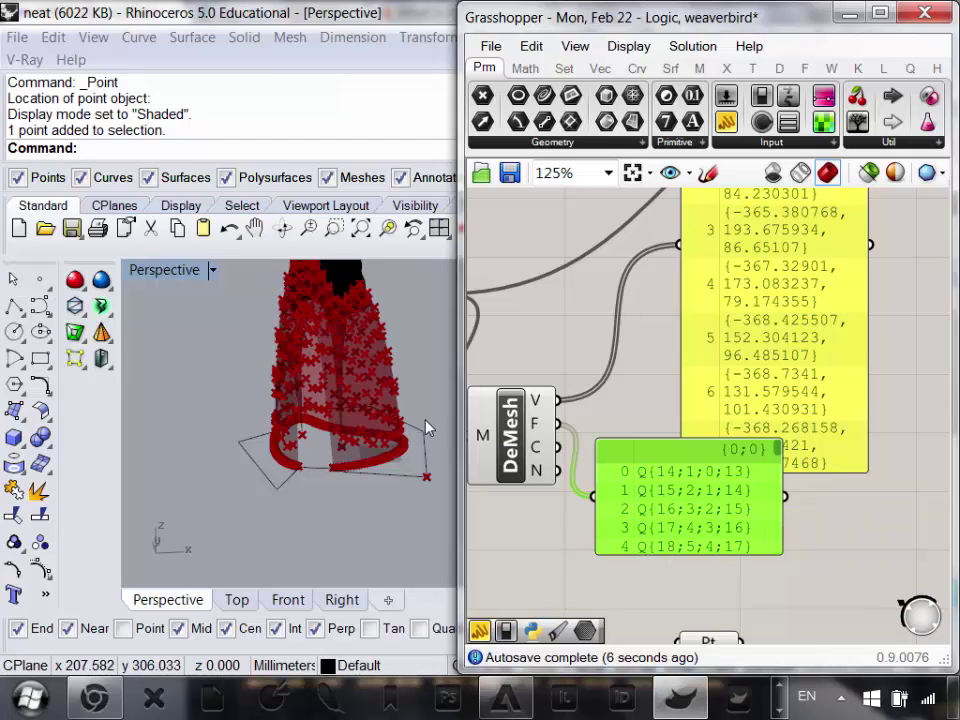
scroll(369, 424, up, 5)
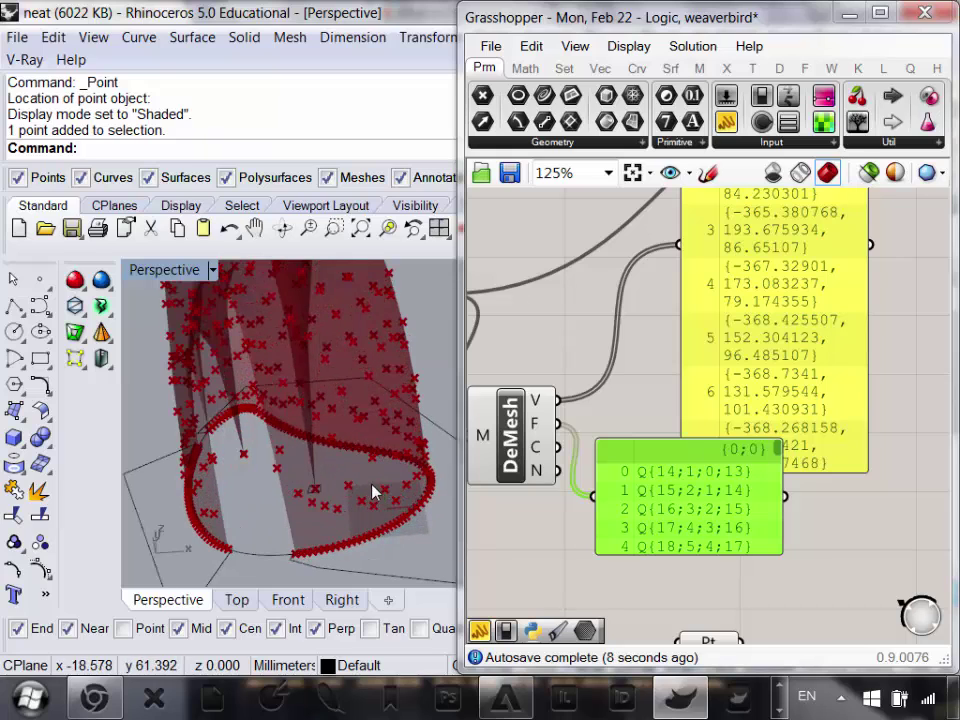
right_drag(694, 502, 665, 500)
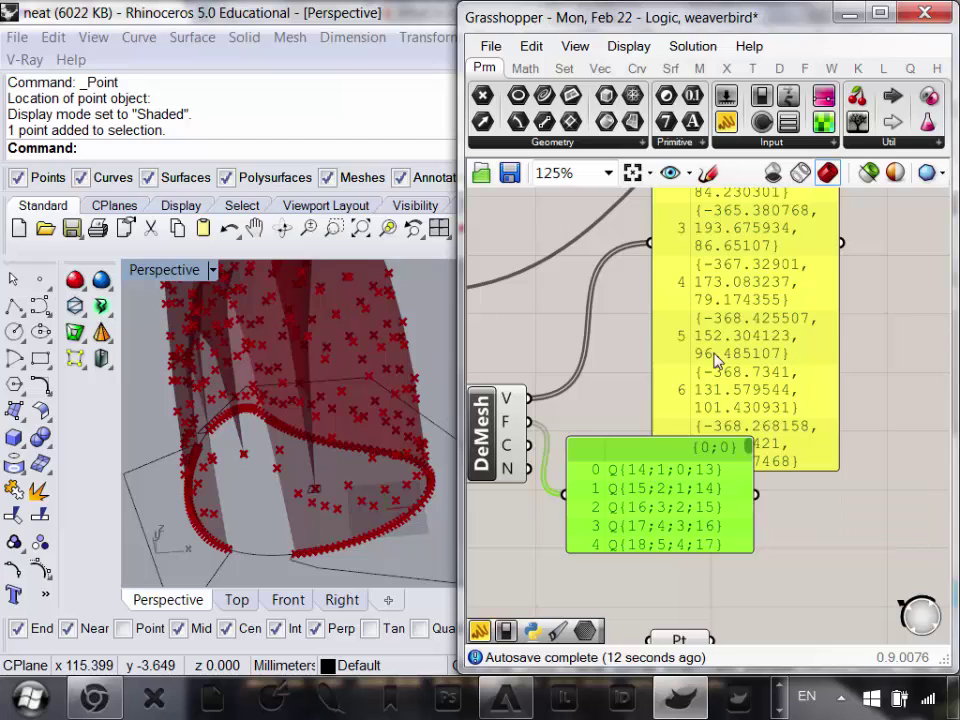
right_drag(712, 328, 670, 440)
right_drag(720, 302, 697, 385)
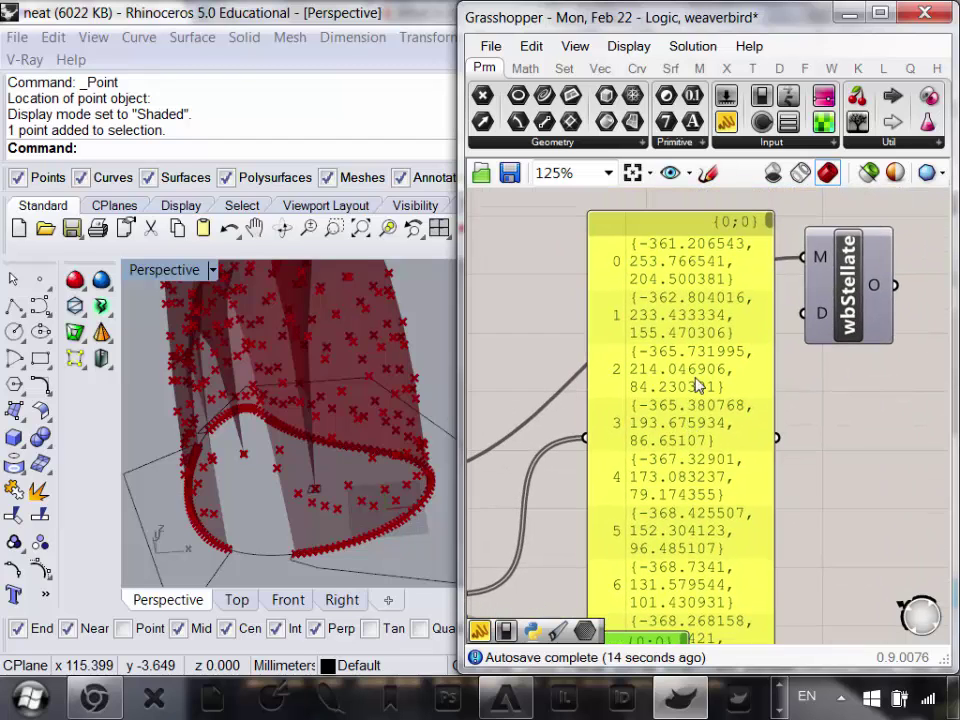
scroll(677, 318, down, 3)
scroll(690, 309, up, 1)
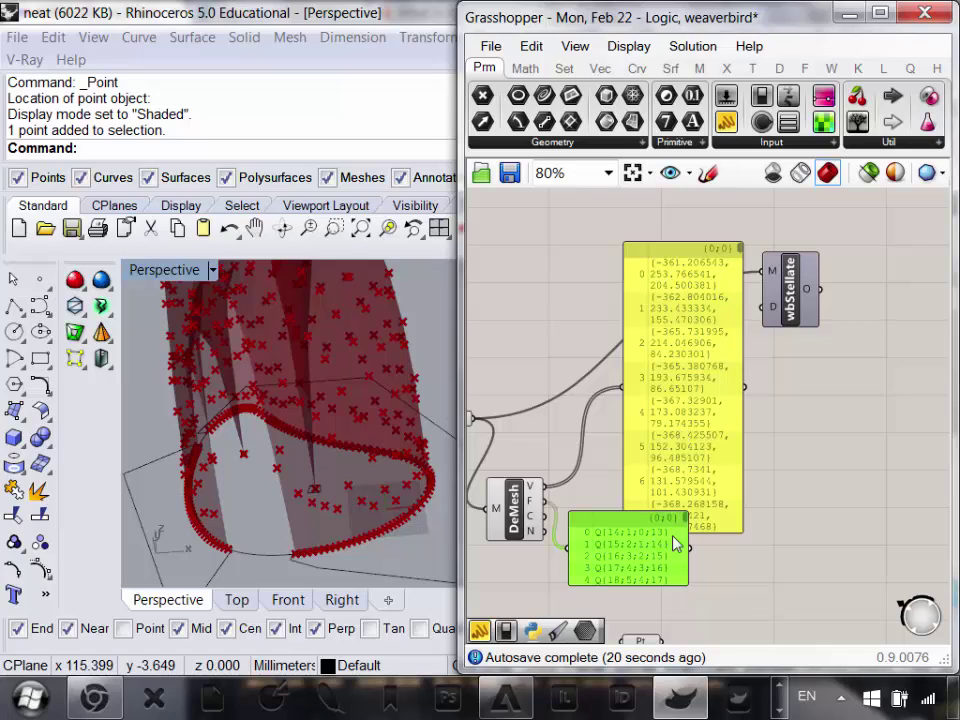
drag(727, 541, 727, 640)
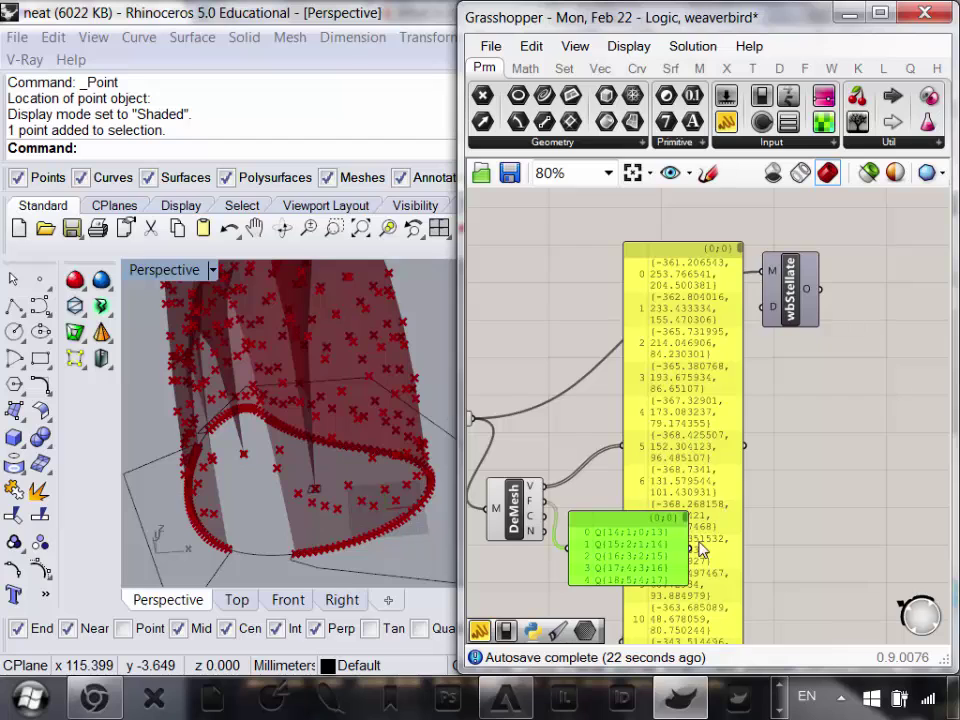
right_drag(668, 574, 691, 487)
scroll(712, 430, down, 1)
scroll(659, 467, up, 3)
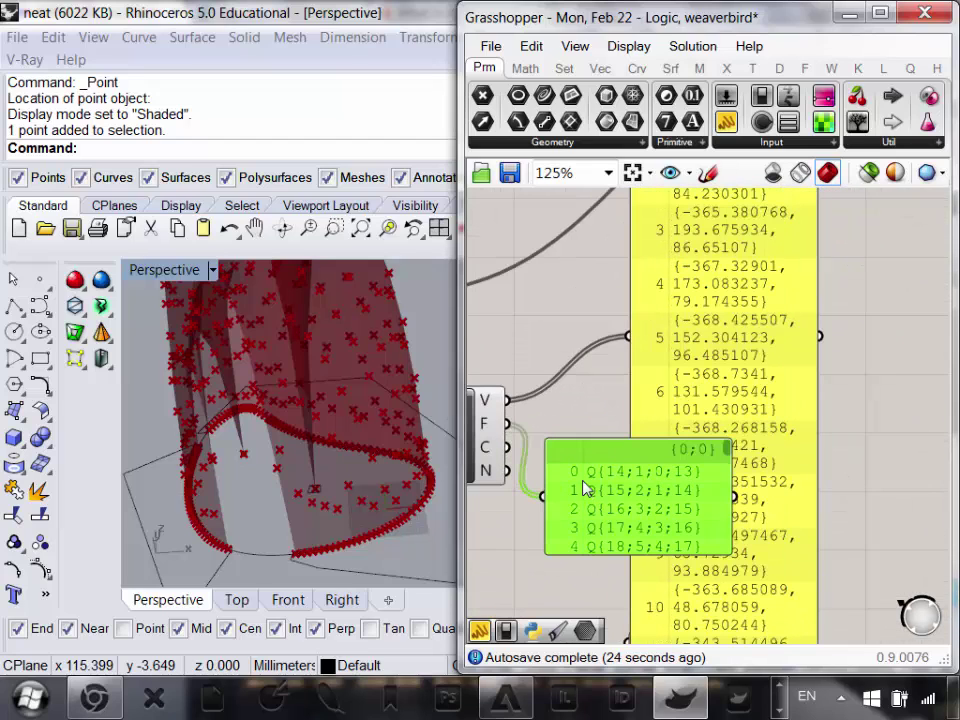
- Delete the faces and vertices panels, and read the data list of the Deconstruct Mesh Faces output
key(Delete)
drag(693, 413, 691, 397)
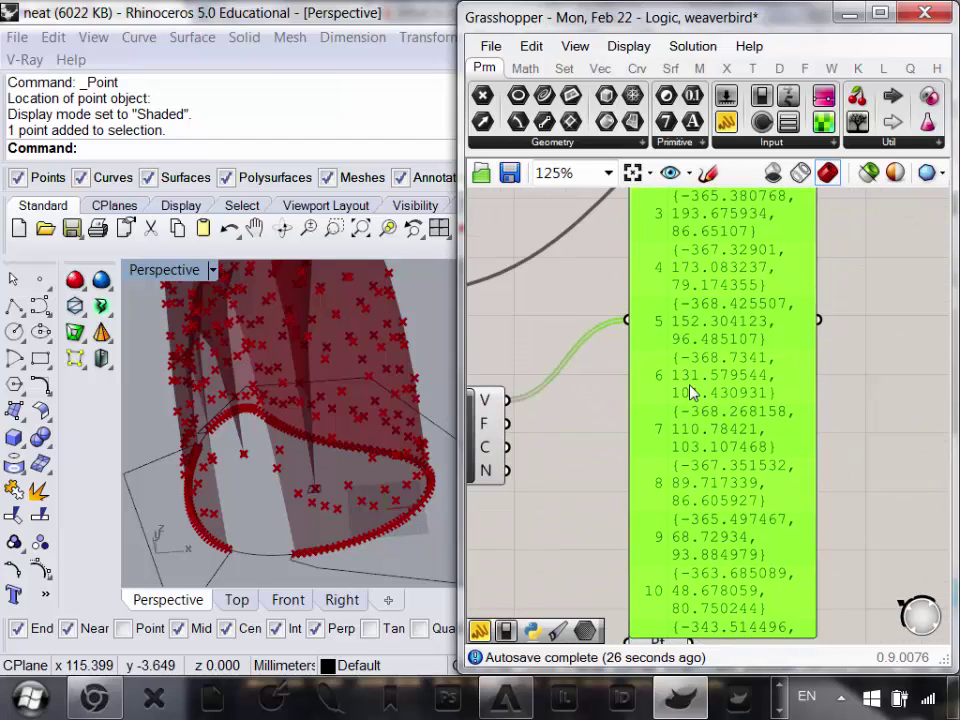
key(Delete)
scroll(634, 411, down, 2)
scroll(600, 410, up, 2)
mouse_move(552, 415)
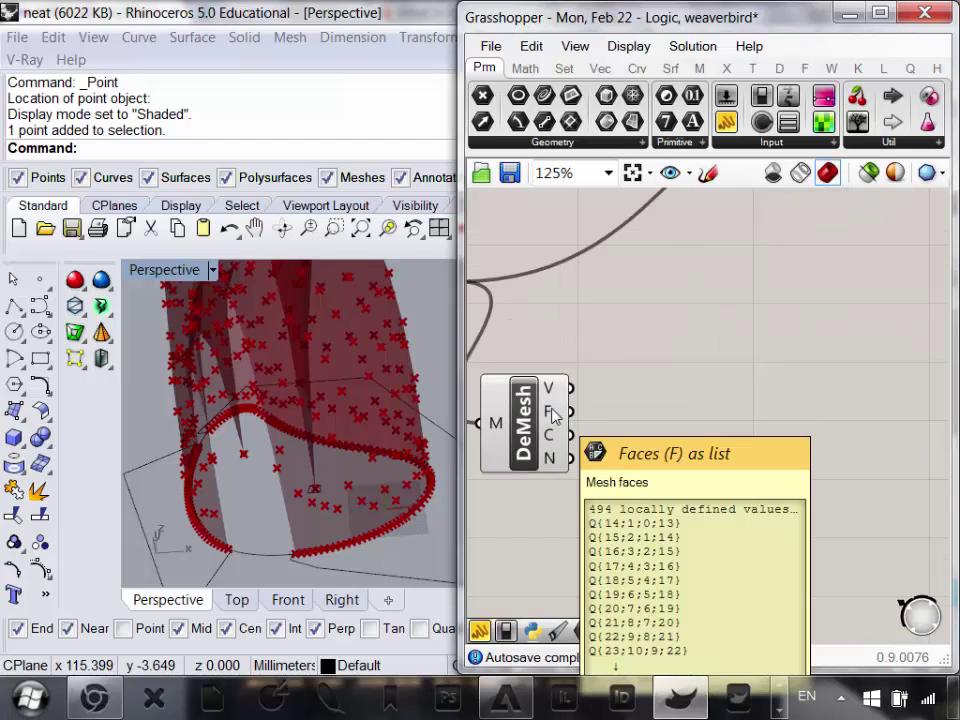
right_drag(632, 460, 674, 454)
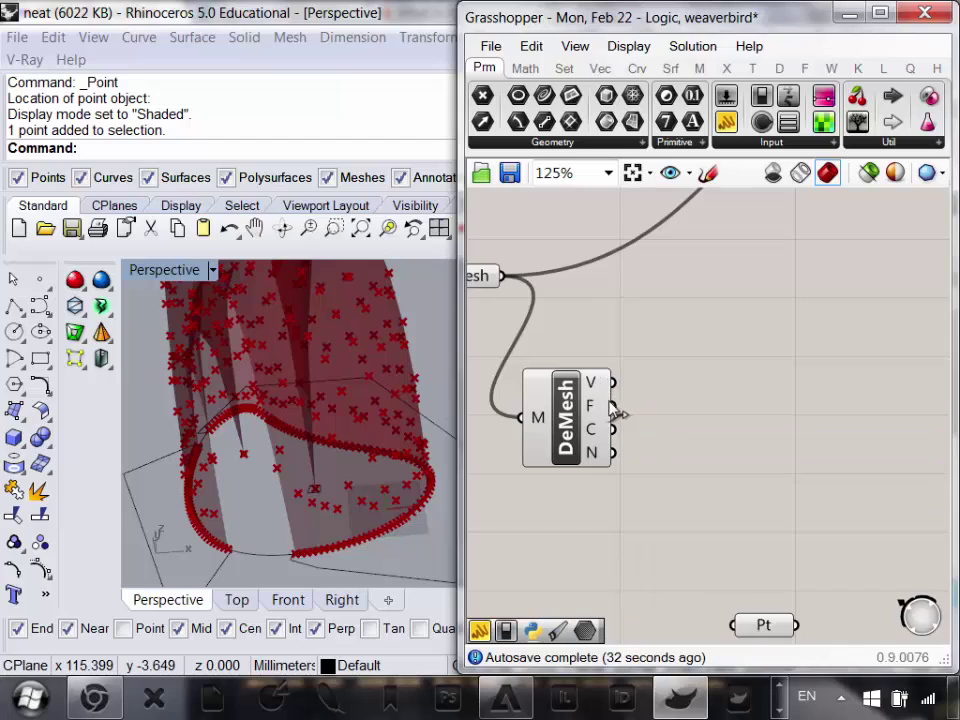
mouse_move(606, 415)
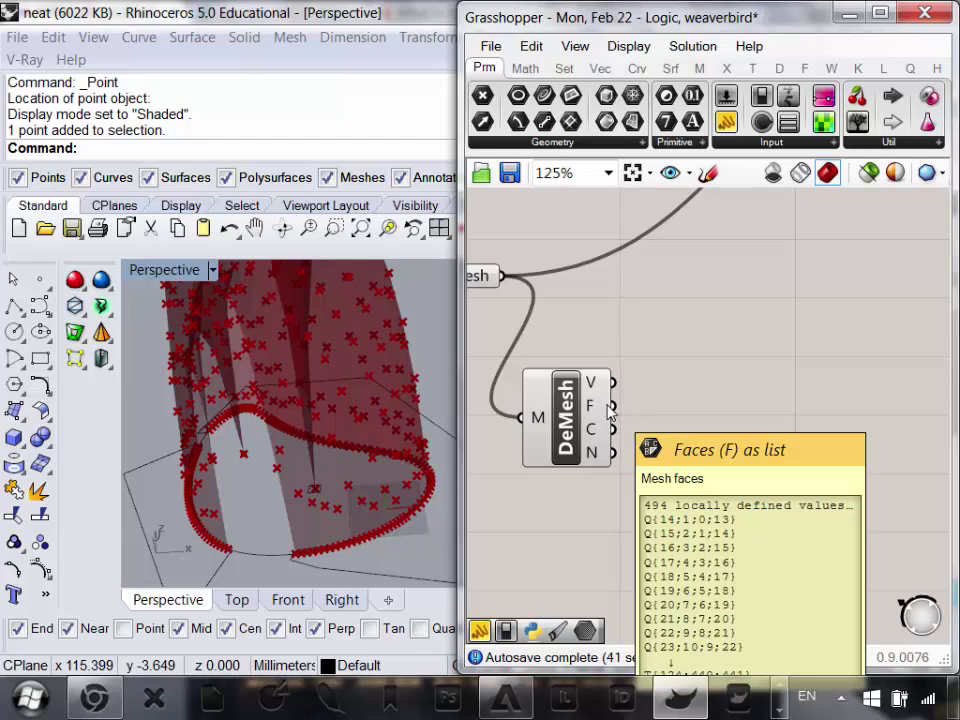
- Move the Point parameter farther down and away from the Deconstruct Mesh component
scroll(610, 410, down, 3)
scroll(688, 500, up, 3)
drag(723, 564, 813, 635)
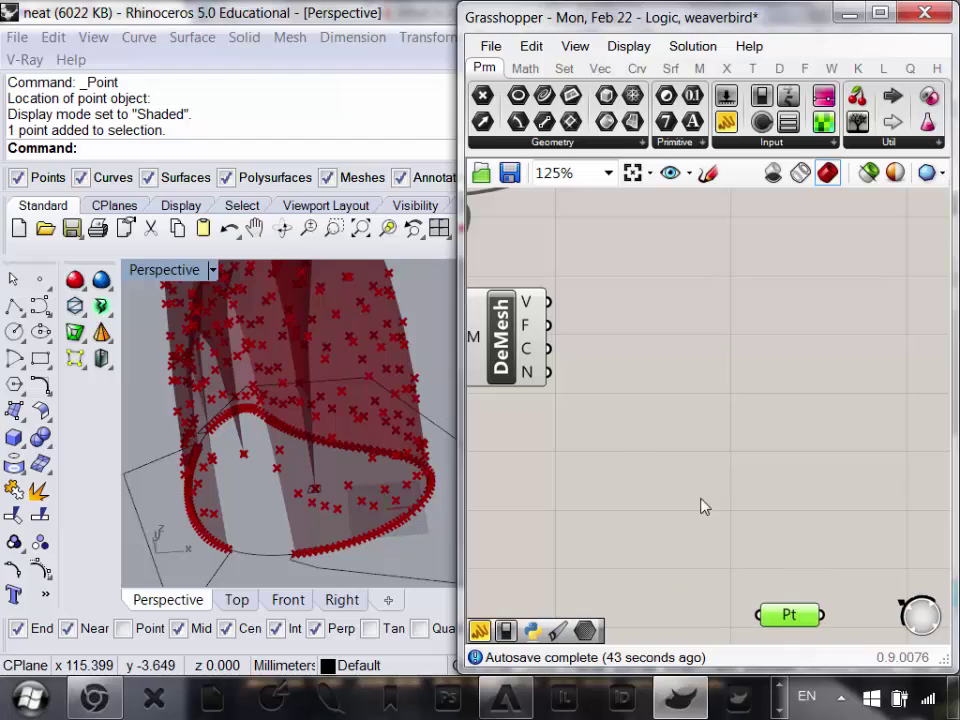
- In Rhino, draw a small rectangle on the empty ground beside the mesh
scroll(360, 452, down, 4)
scroll(317, 497, down, 2)
scroll(386, 476, up, 3)
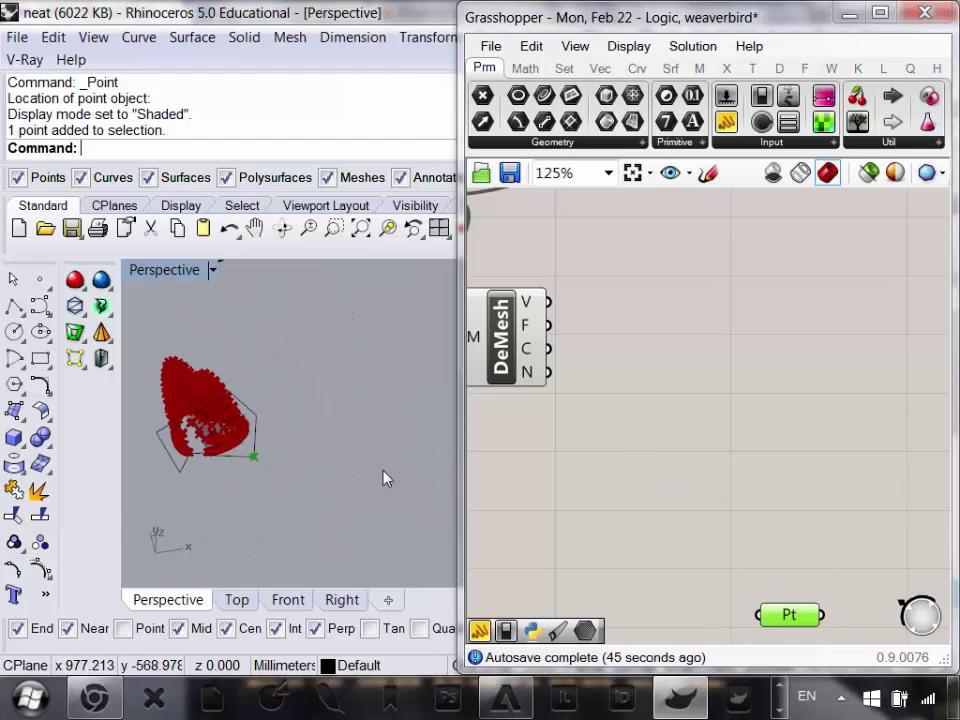
click(41, 360)
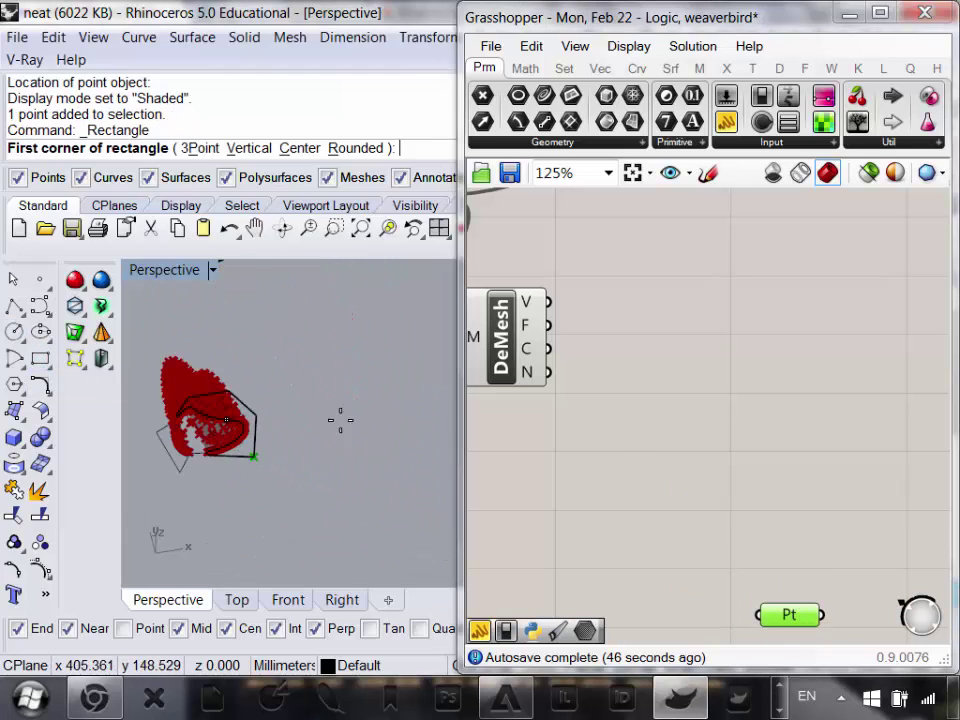
click(268, 435)
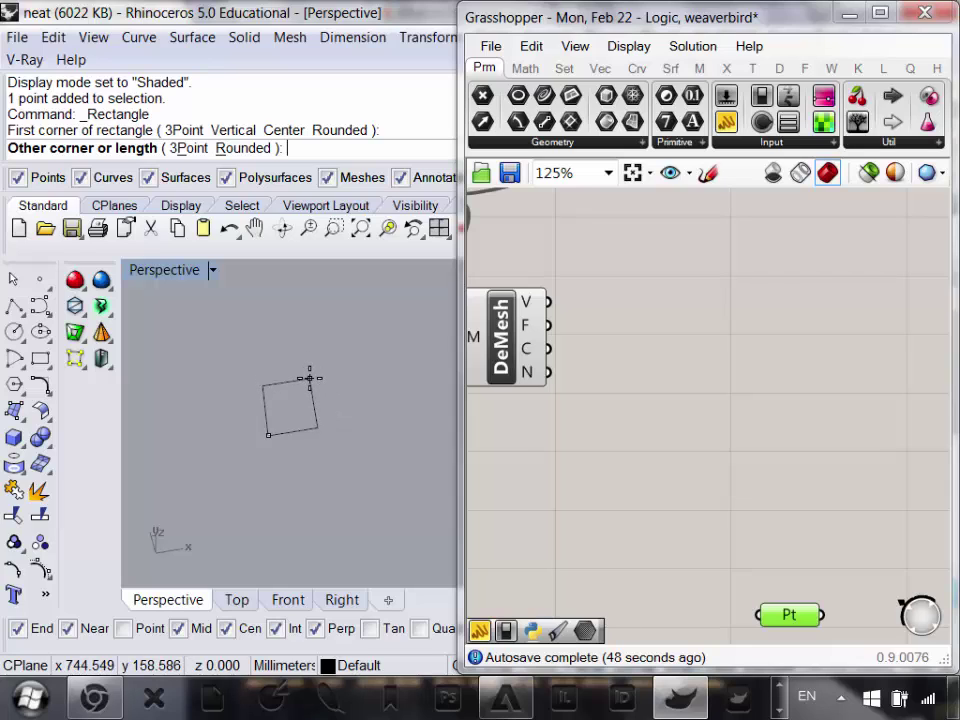
click(309, 378)
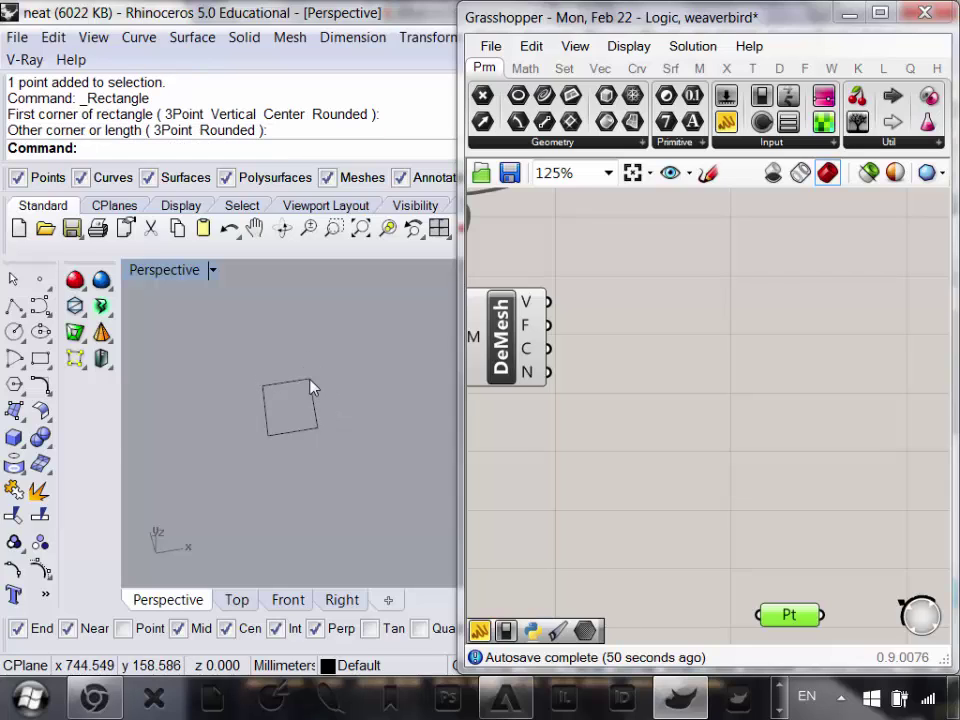
- Place a Rhino point object in the empty area near the small rectangle
scroll(302, 394, down, 2)
scroll(318, 404, up, 1)
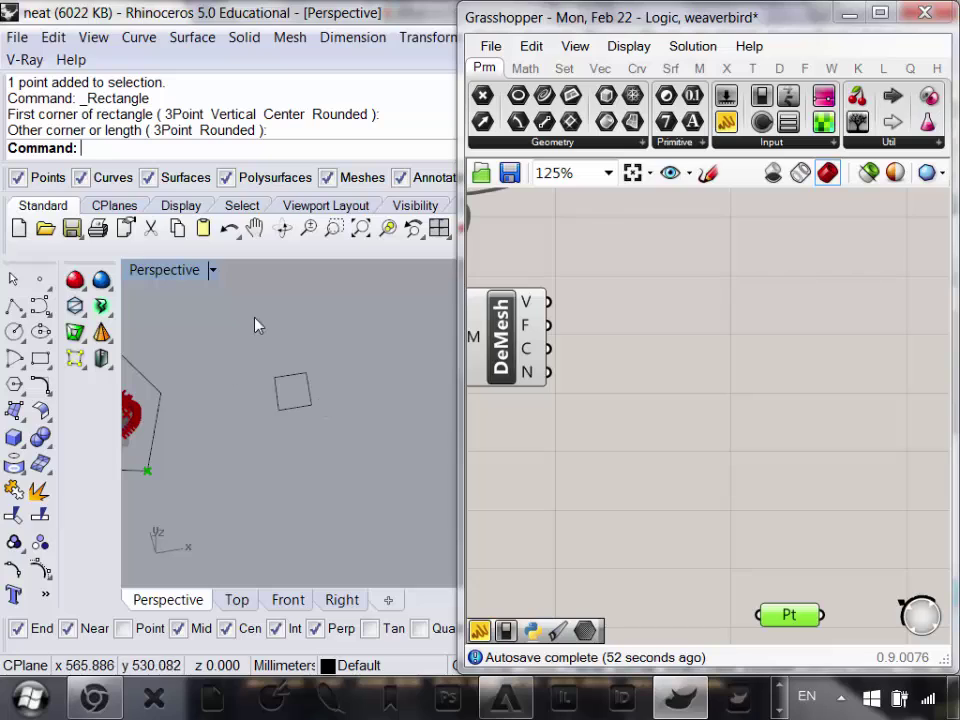
click(40, 279)
scroll(247, 386, up, 6)
click(264, 485)
scroll(288, 488, up, 2)
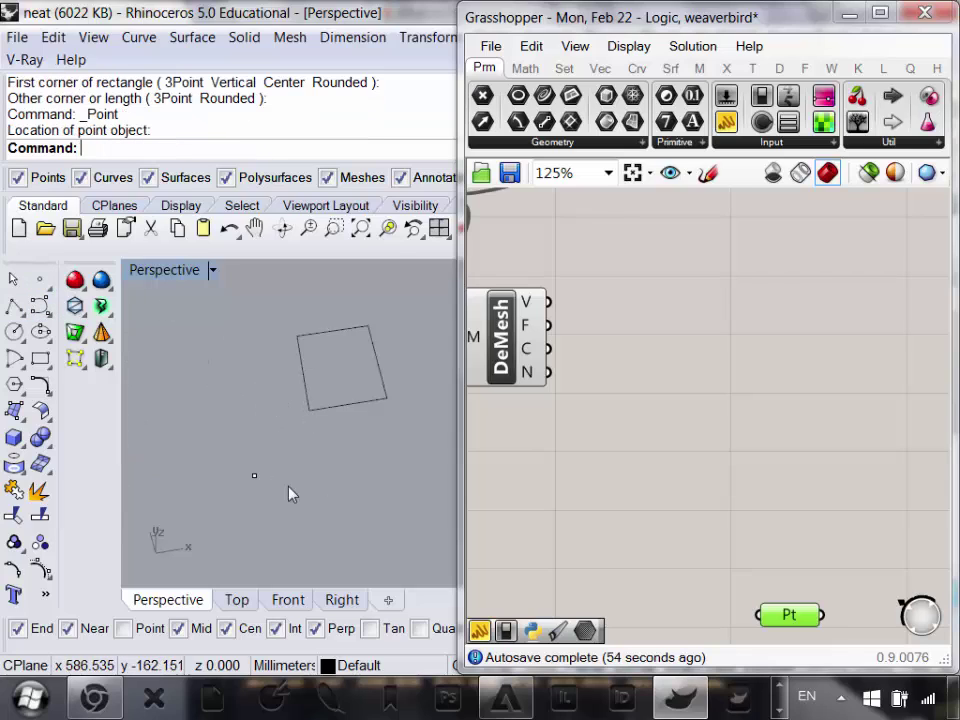
- In Grasshopper, move the Deconstruct Mesh component farther from the Mesh parameter, toward the Point parameter
right_drag(289, 488, 412, 442)
scroll(312, 439, down, 8)
right_drag(240, 434, 281, 425)
scroll(281, 427, down, 3)
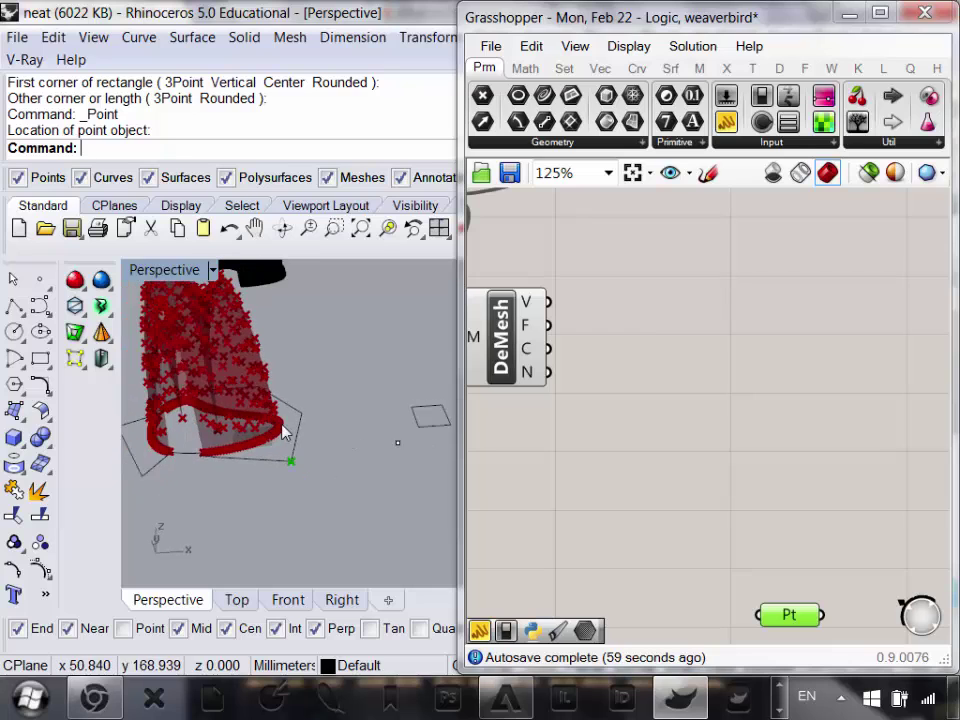
scroll(281, 427, up, 3)
drag(502, 342, 663, 380)
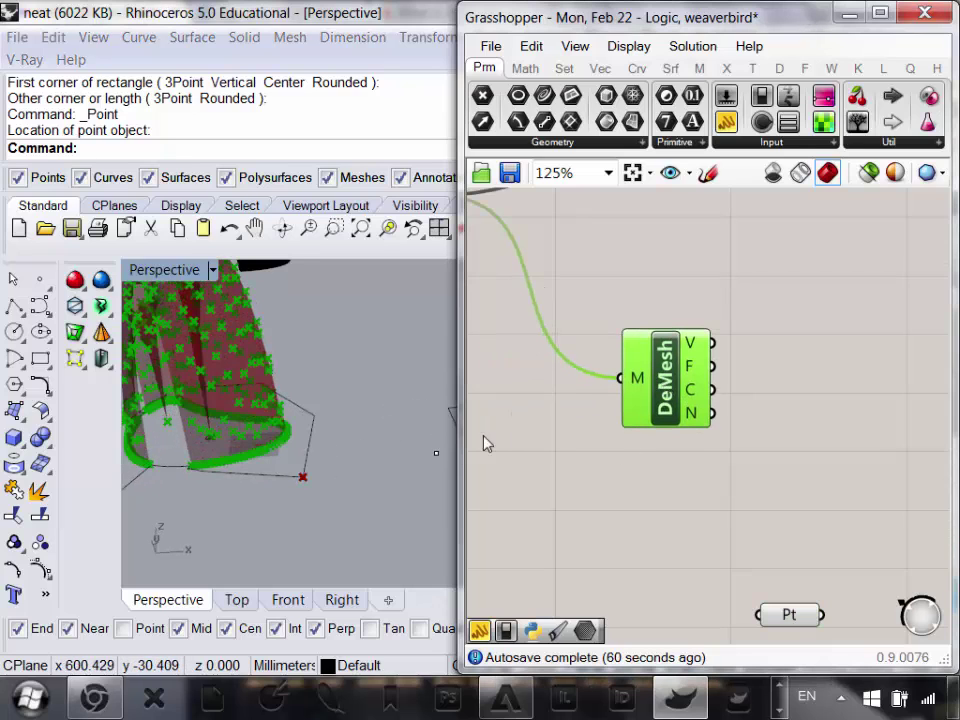
- Add a Weaverbird wbEdges component above Deconstruct Mesh and connect the Mesh parameter to its input
right_drag(306, 400, 304, 423)
right_drag(721, 427, 727, 471)
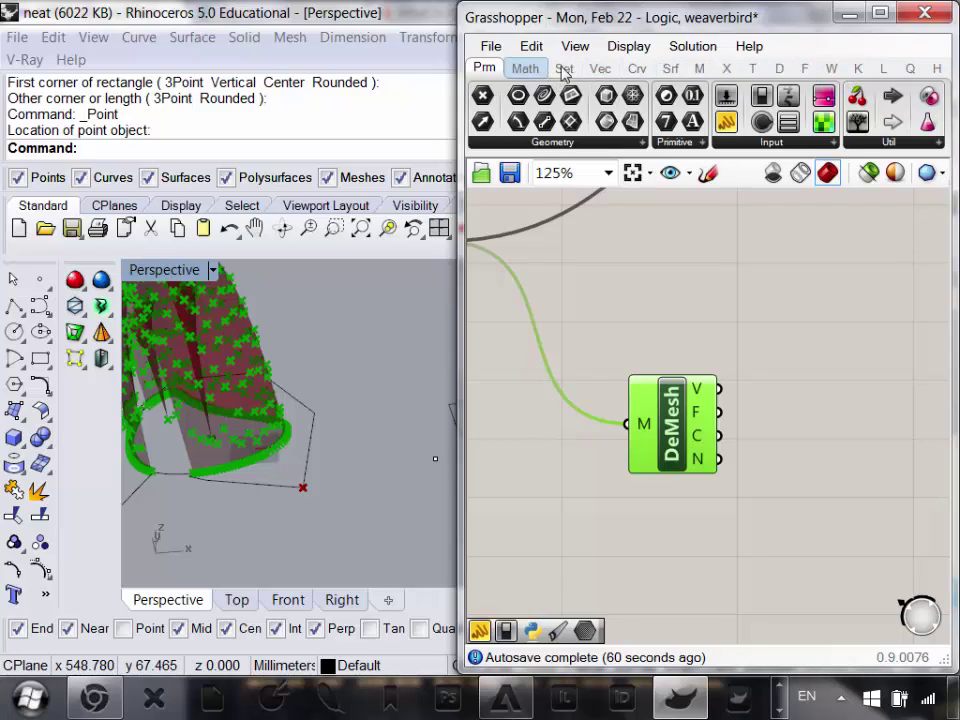
click(702, 69)
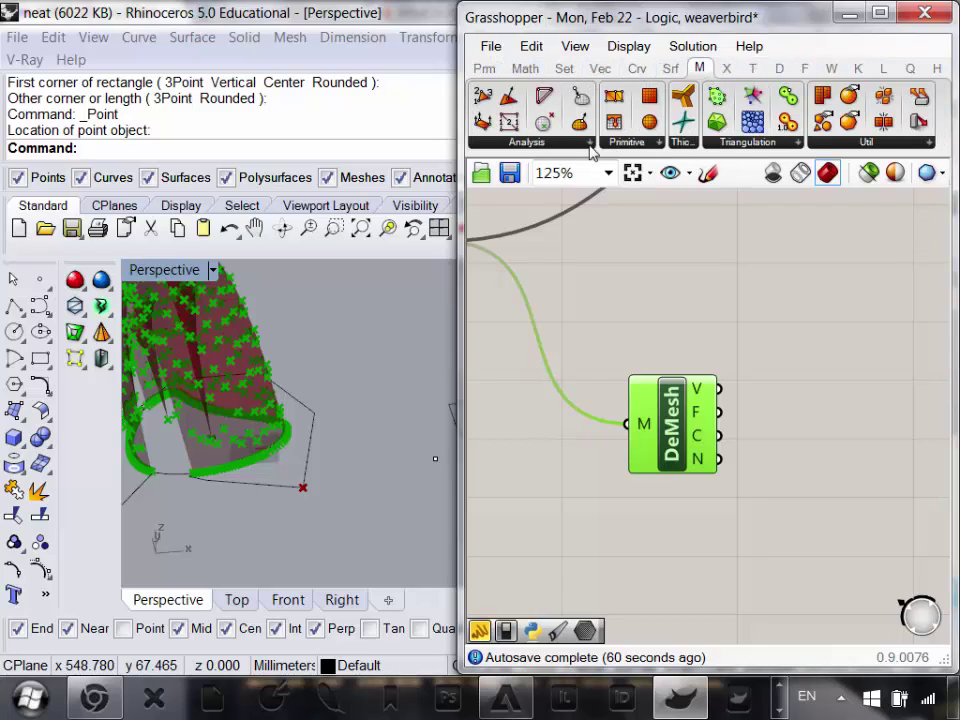
click(831, 68)
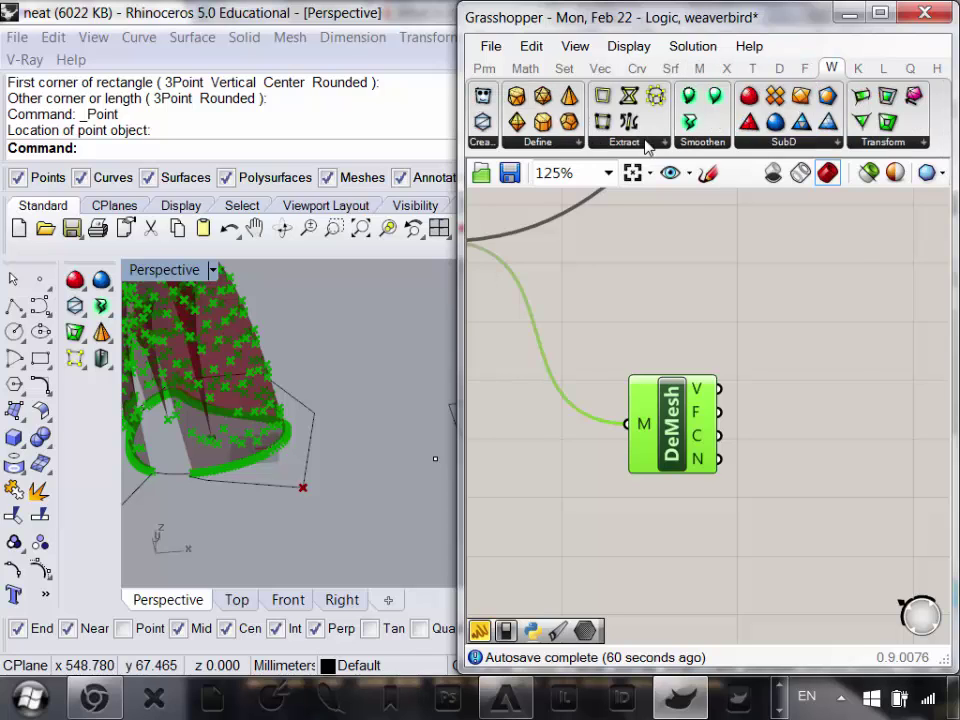
click(628, 143)
click(699, 201)
click(701, 256)
scroll(656, 290, down, 2)
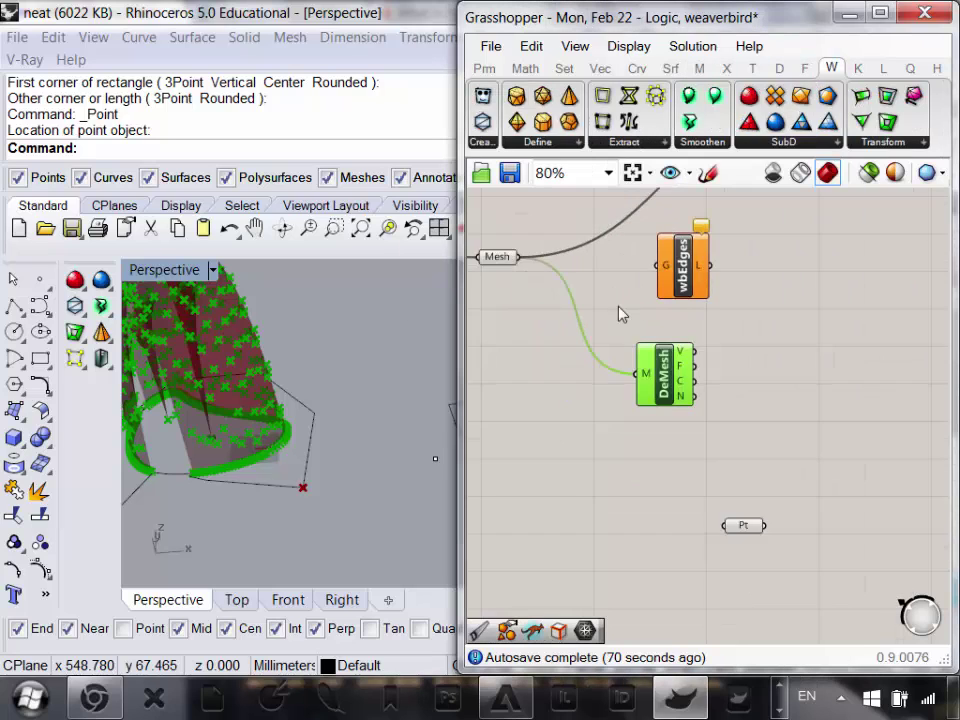
right_drag(619, 309, 694, 360)
drag(697, 321, 746, 338)
- Examine the extracted mesh edges around the form's base and compare them with the vertices from Deconstruct Mesh
shift+right_drag(246, 440, 345, 490)
right_drag(345, 490, 321, 448)
scroll(320, 446, up, 5)
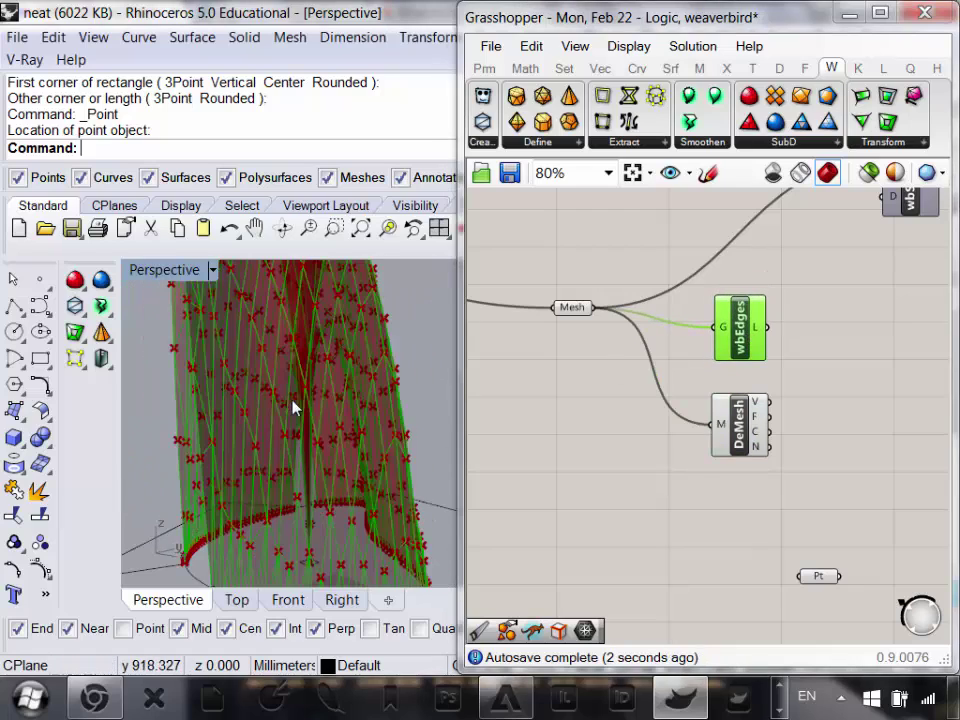
right_drag(294, 404, 325, 412)
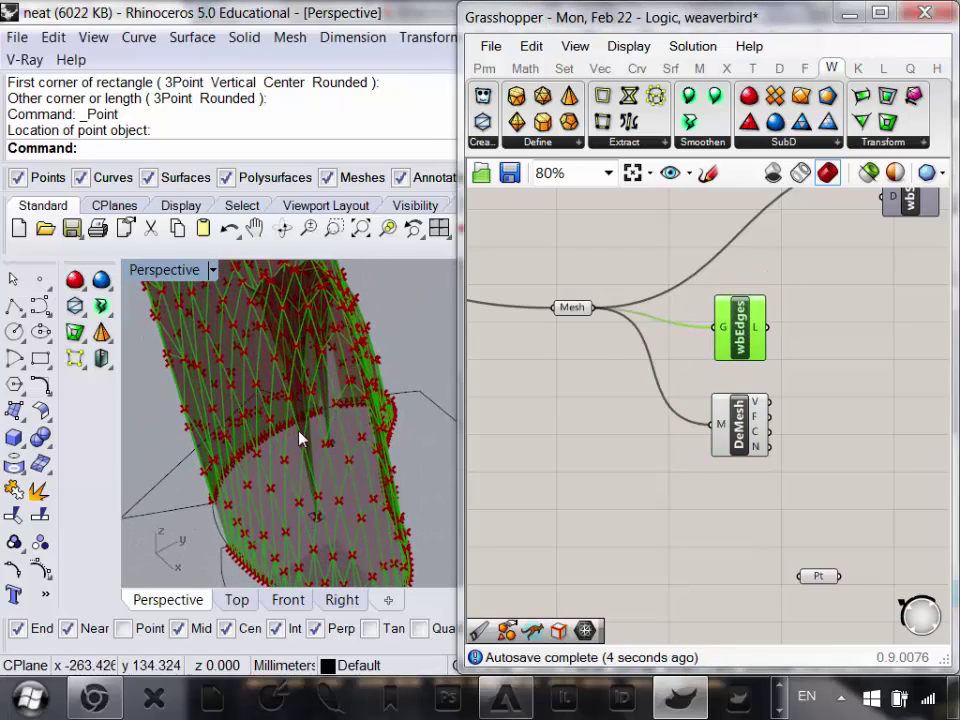
scroll(330, 465, up, 3)
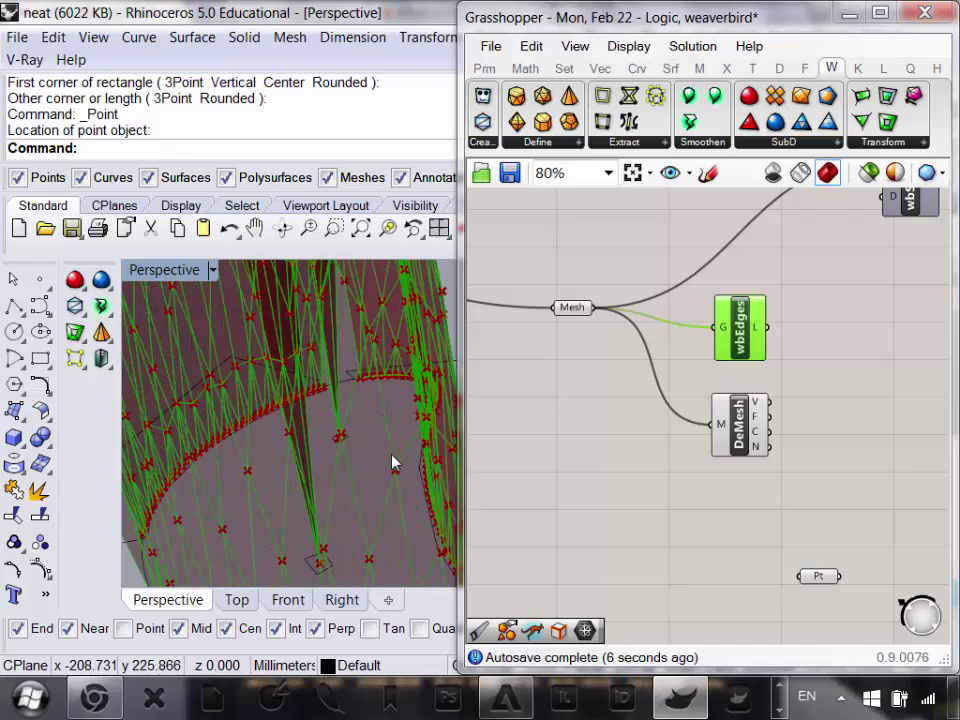
scroll(367, 390, down, 2)
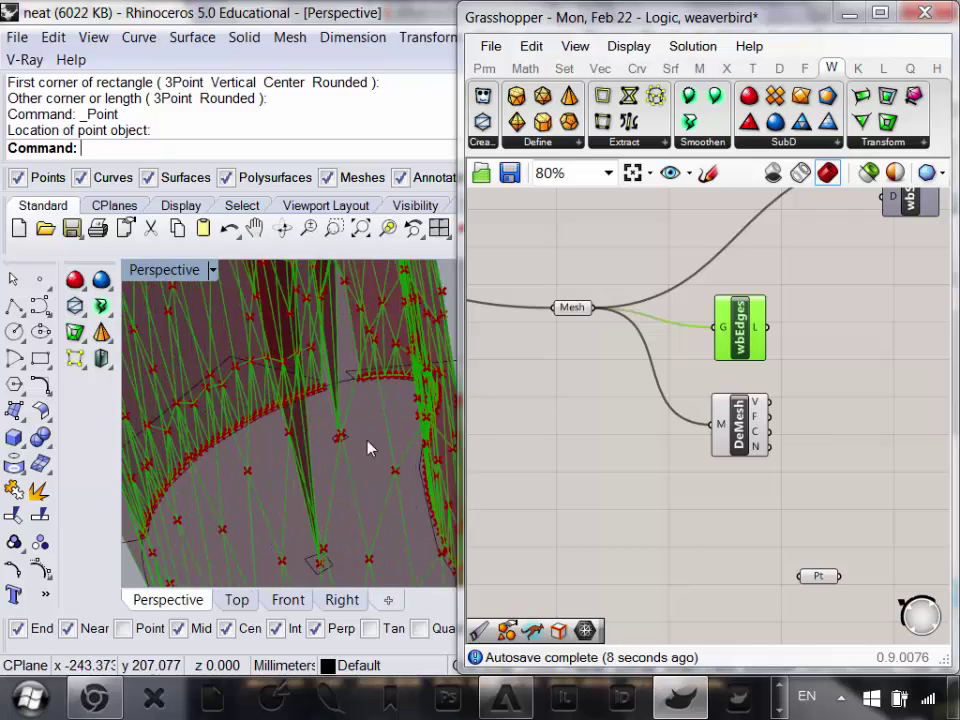
scroll(369, 420, down, 5)
scroll(378, 480, up, 6)
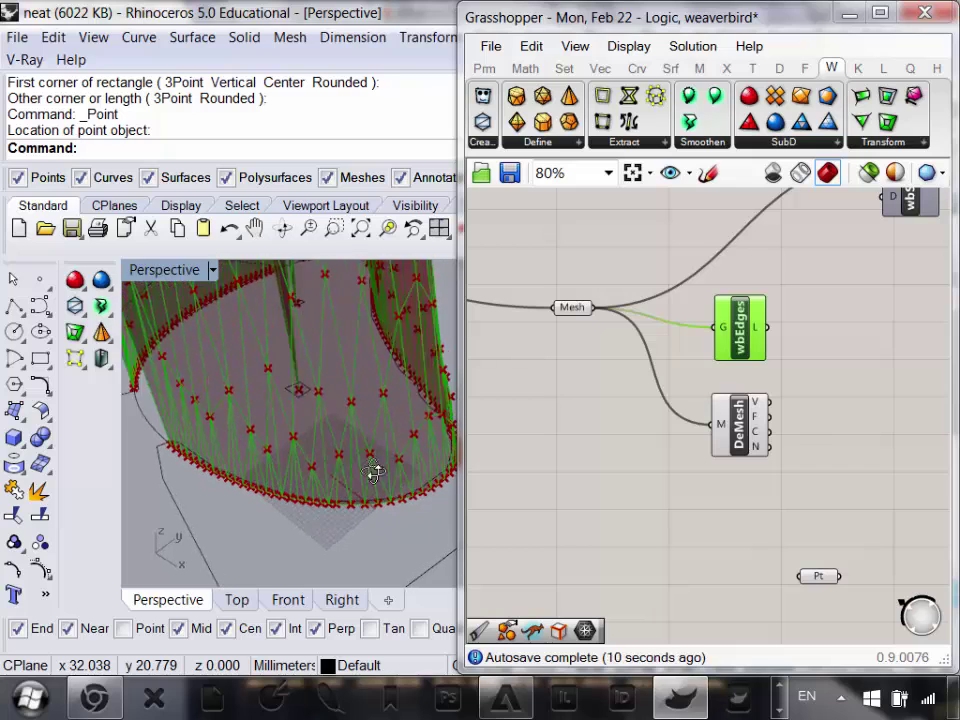
mouse_move(746, 423)
mouse_down()
mouse_move(747, 445)
mouse_move(746, 430)
mouse_up()
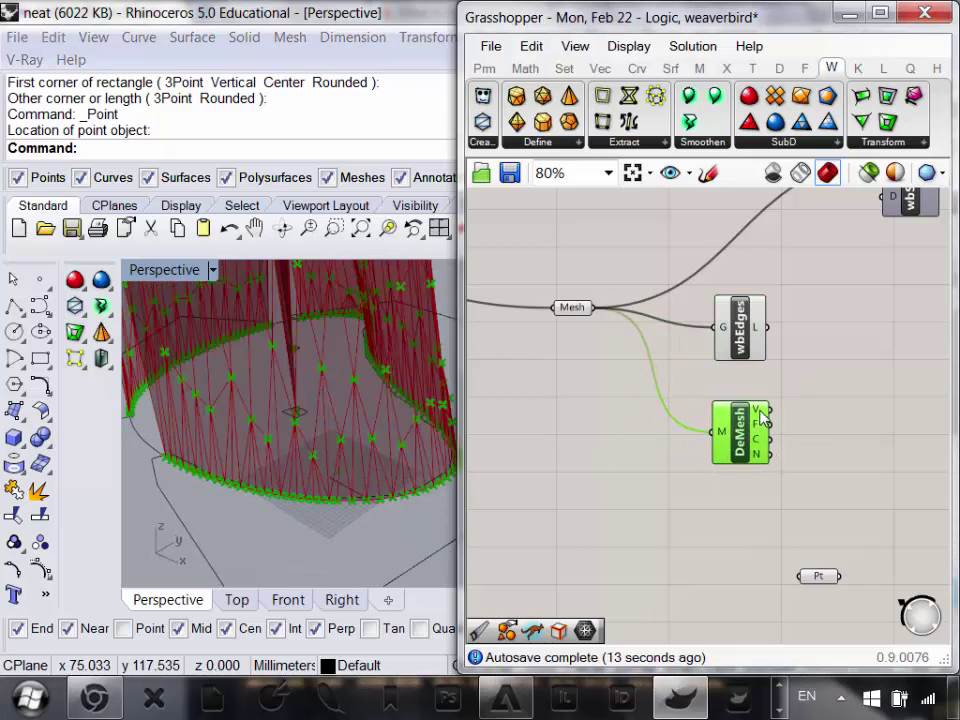
mouse_move(762, 418)
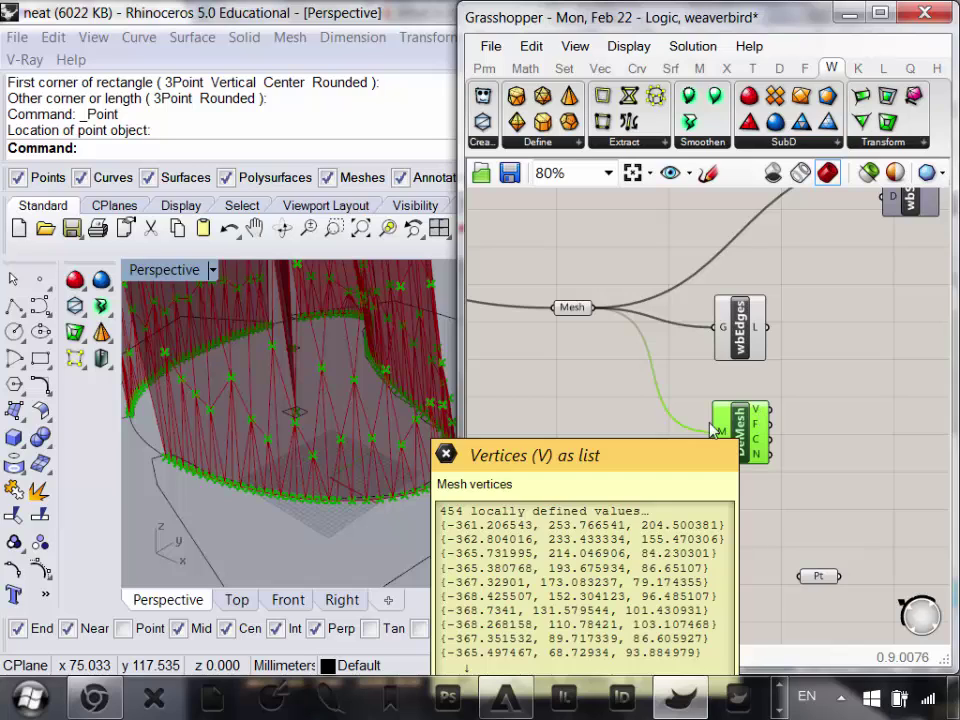
- Add a List Item component beside Deconstruct Mesh and connect the Vertices output to its list input
click(818, 476)
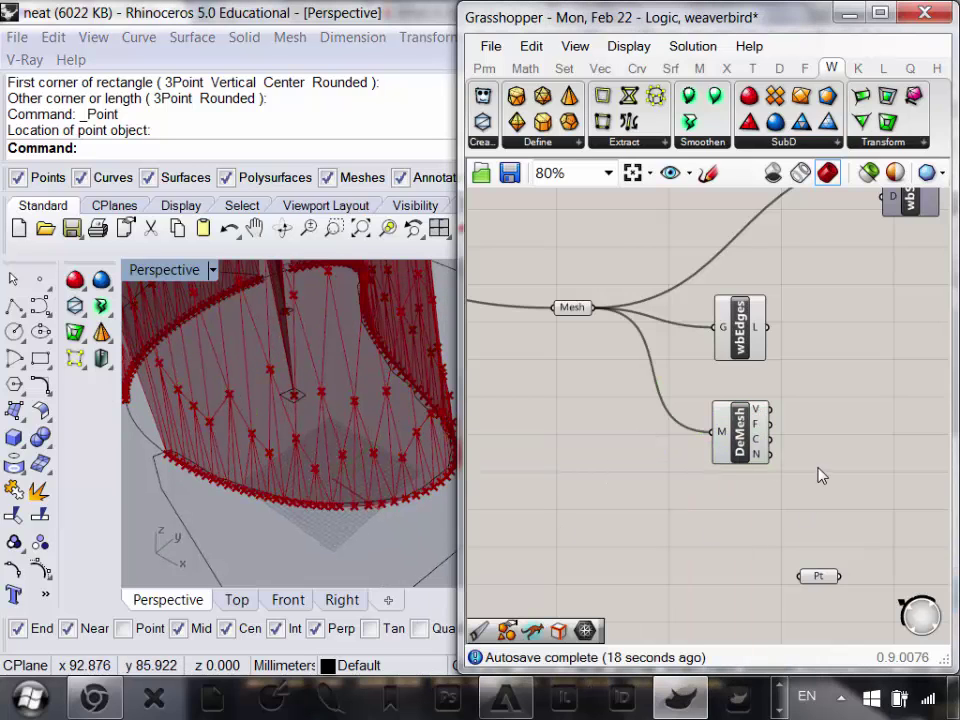
scroll(812, 462, up, 1)
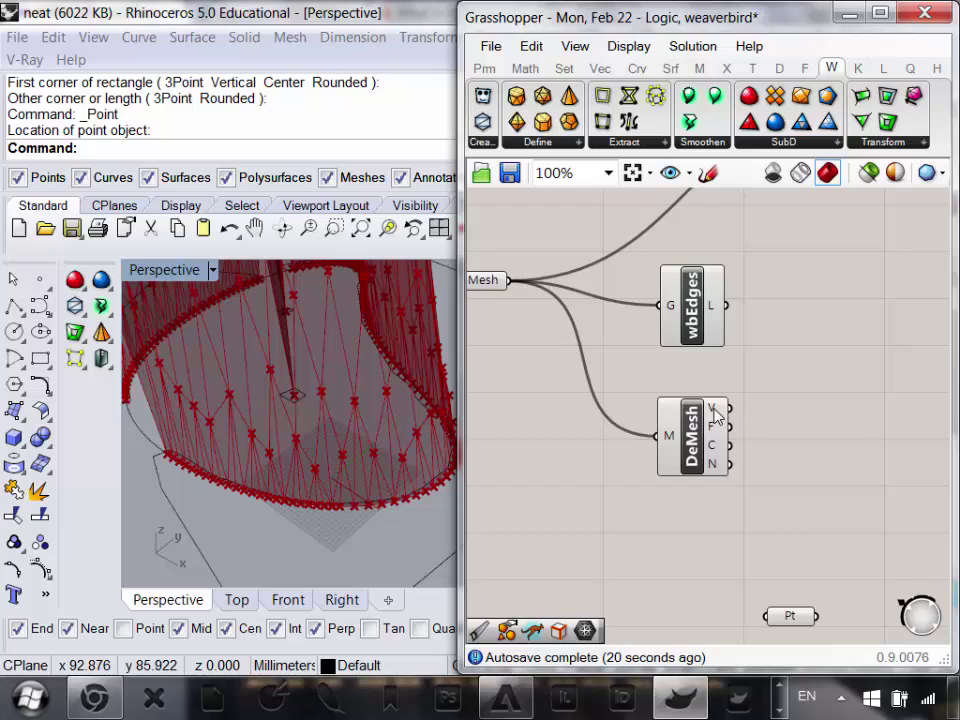
click(565, 69)
click(533, 142)
drag(527, 201, 848, 405)
scroll(848, 405, up, 1)
drag(728, 401, 853, 377)
right_drag(337, 446, 371, 465)
scroll(357, 406, down, 6)
scroll(319, 493, down, 4)
scroll(302, 465, up, 5)
scroll(350, 473, up, 2)
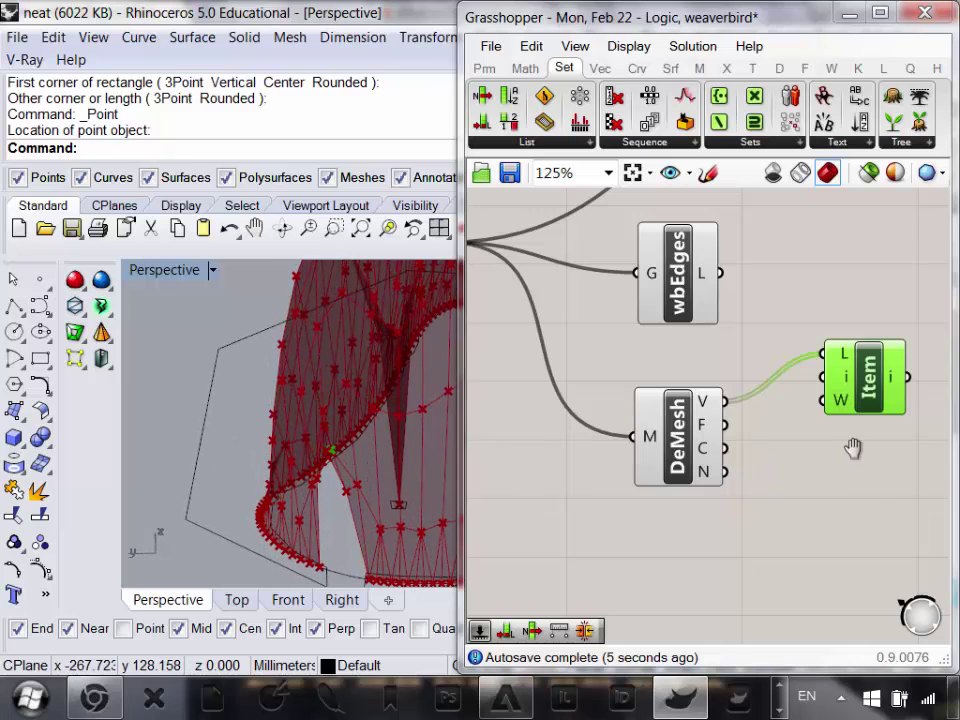
- Extend the List Item component with additional outputs from +1 through +6
right_drag(853, 448, 742, 460)
scroll(742, 460, up, 3)
scroll(805, 390, up, 4)
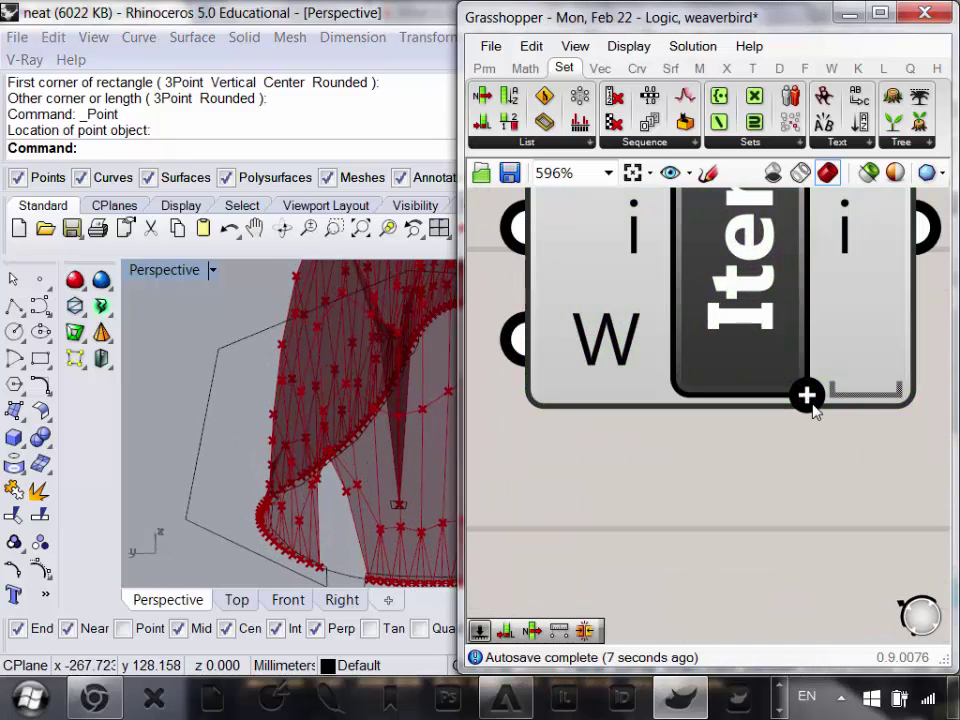
click(807, 395)
click(807, 395)
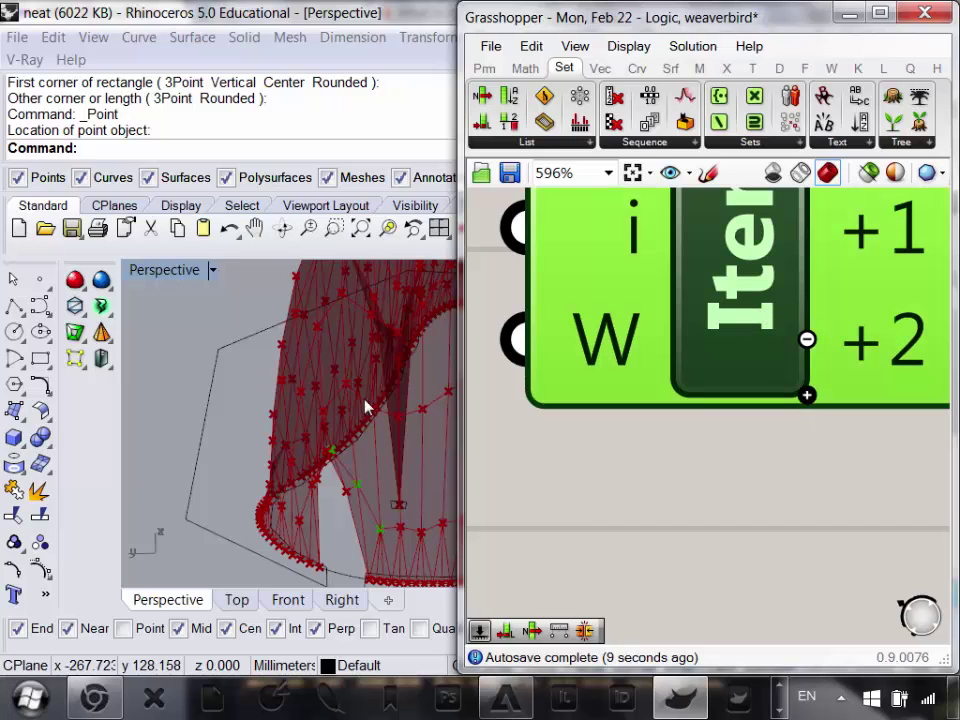
right_drag(364, 407, 259, 439)
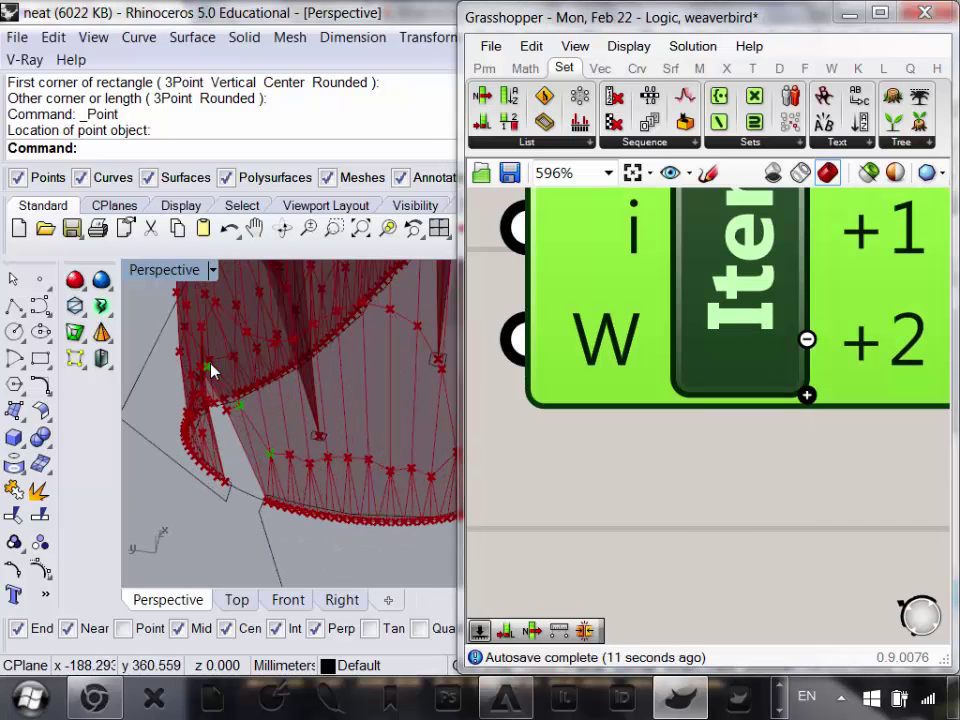
click(807, 395)
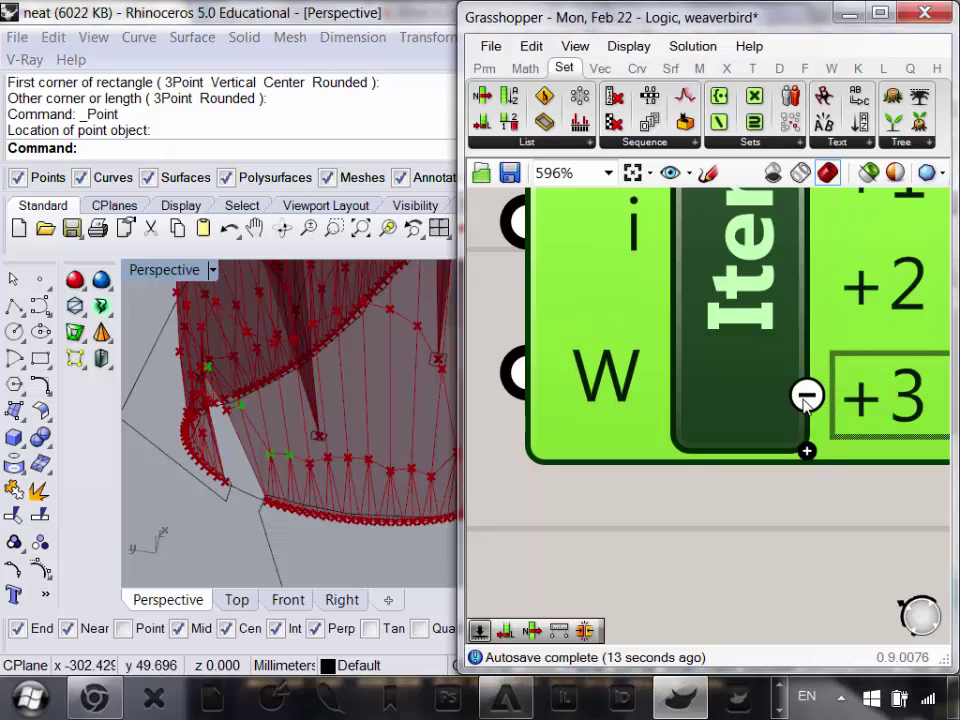
click(806, 450)
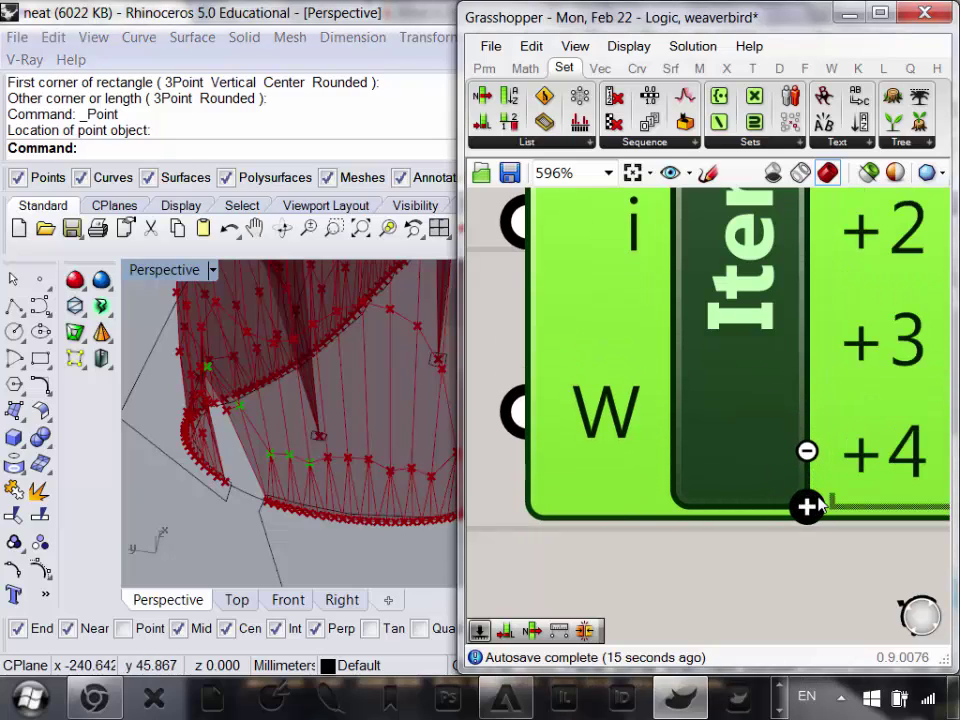
click(807, 506)
scroll(808, 507, down, 4)
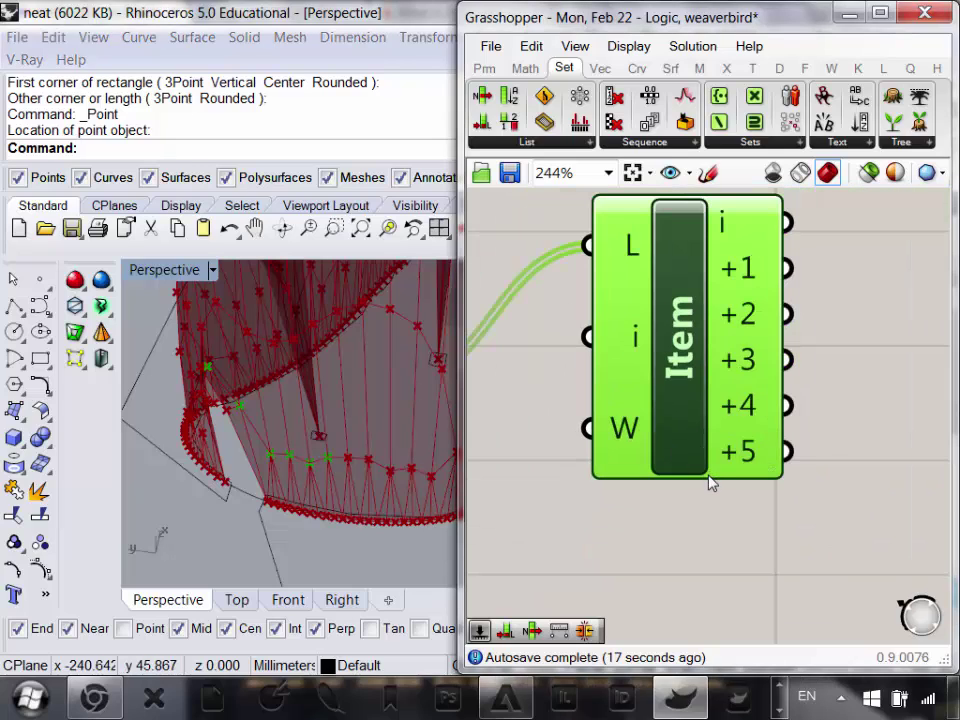
scroll(711, 483, up, 3)
click(707, 476)
scroll(425, 410, down, 3)
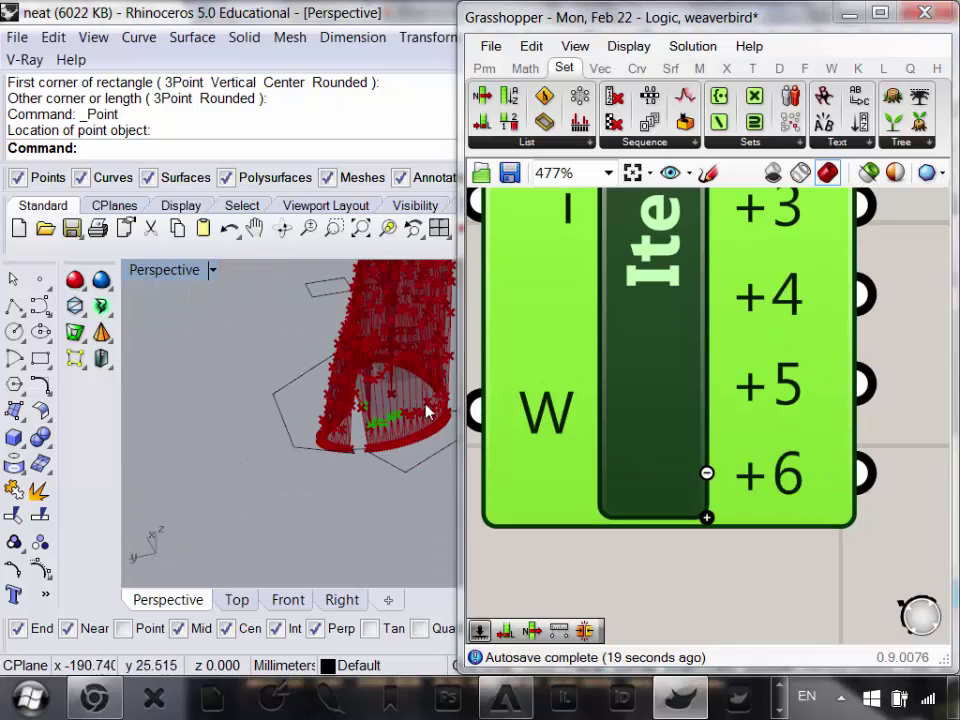
- Examine the order of the picked vertices along the mesh's base opening, and delete the List Item component
right_drag(428, 410, 360, 445)
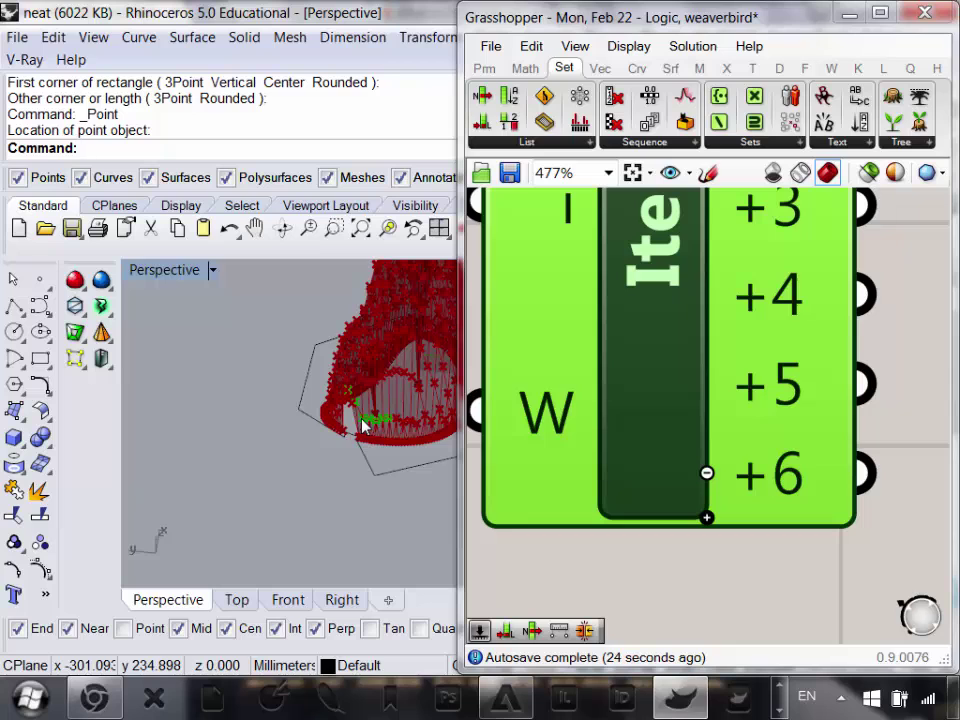
scroll(357, 424, up, 5)
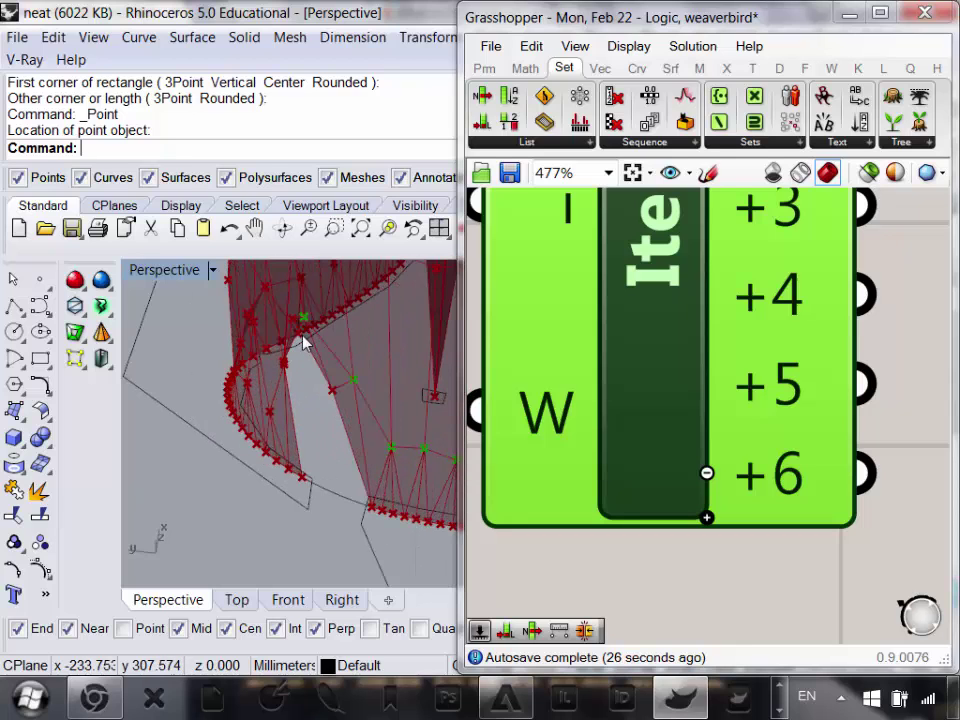
scroll(305, 343, down, 6)
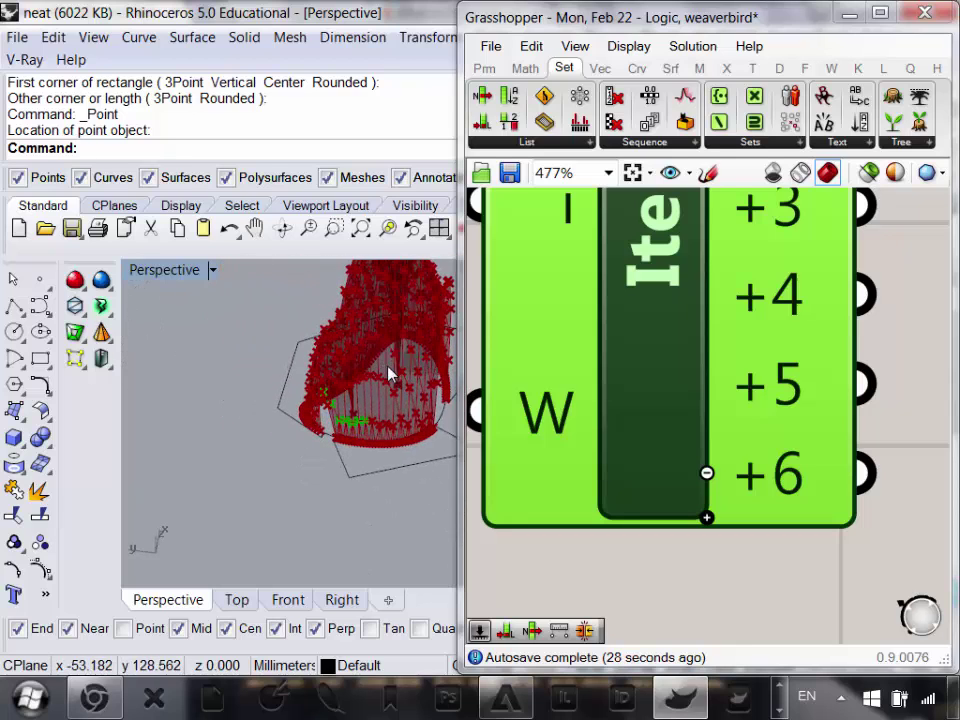
scroll(390, 374, up, 3)
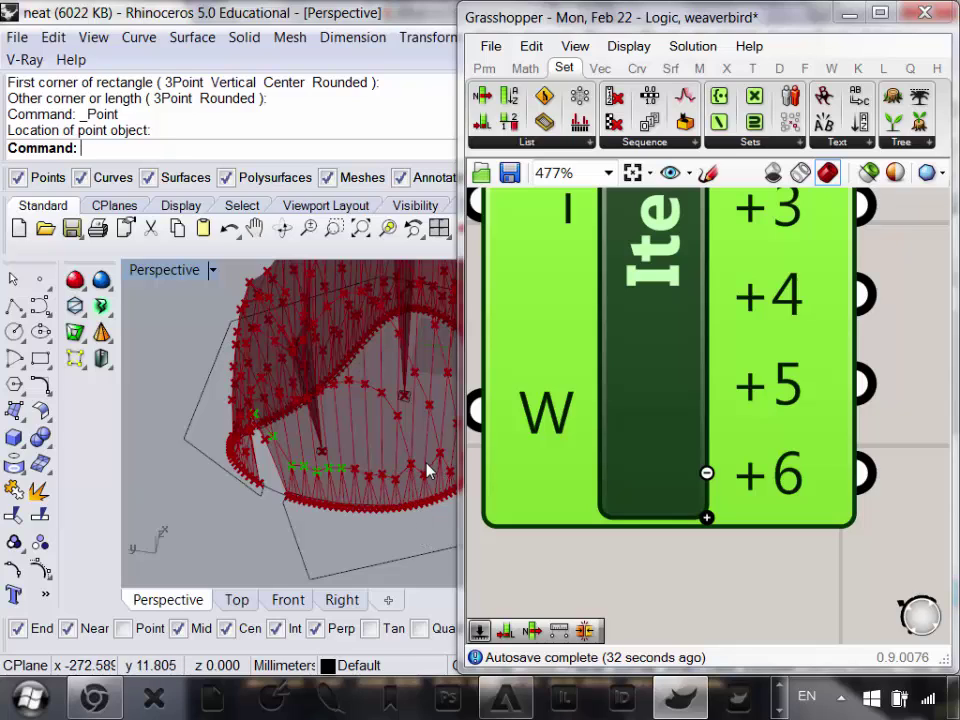
scroll(722, 470, down, 5)
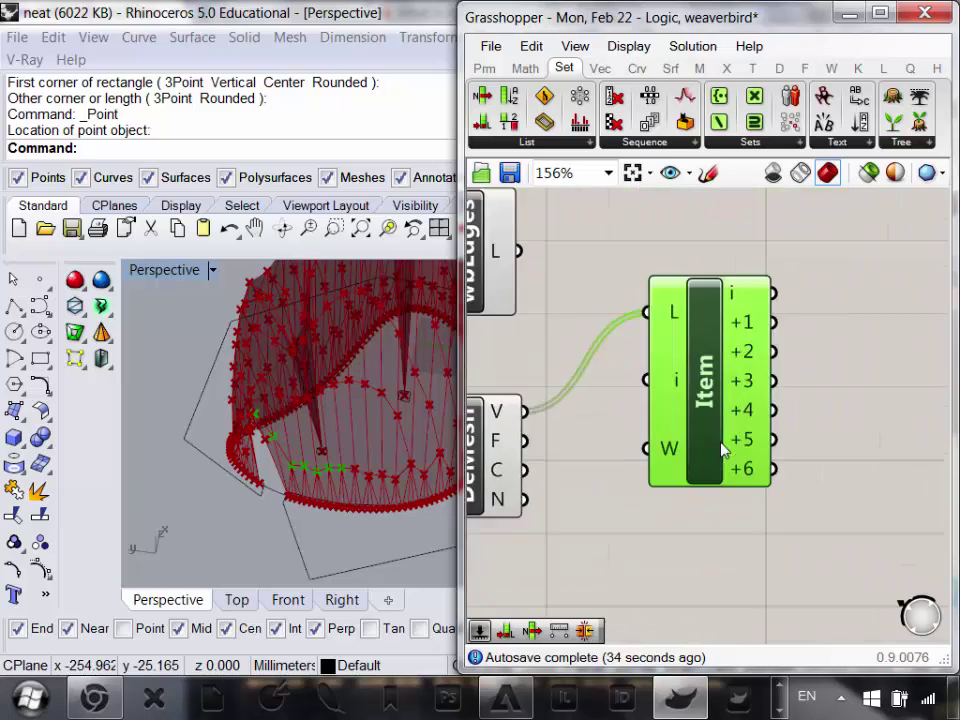
scroll(735, 349, up, 2)
scroll(703, 392, down, 5)
scroll(593, 402, up, 4)
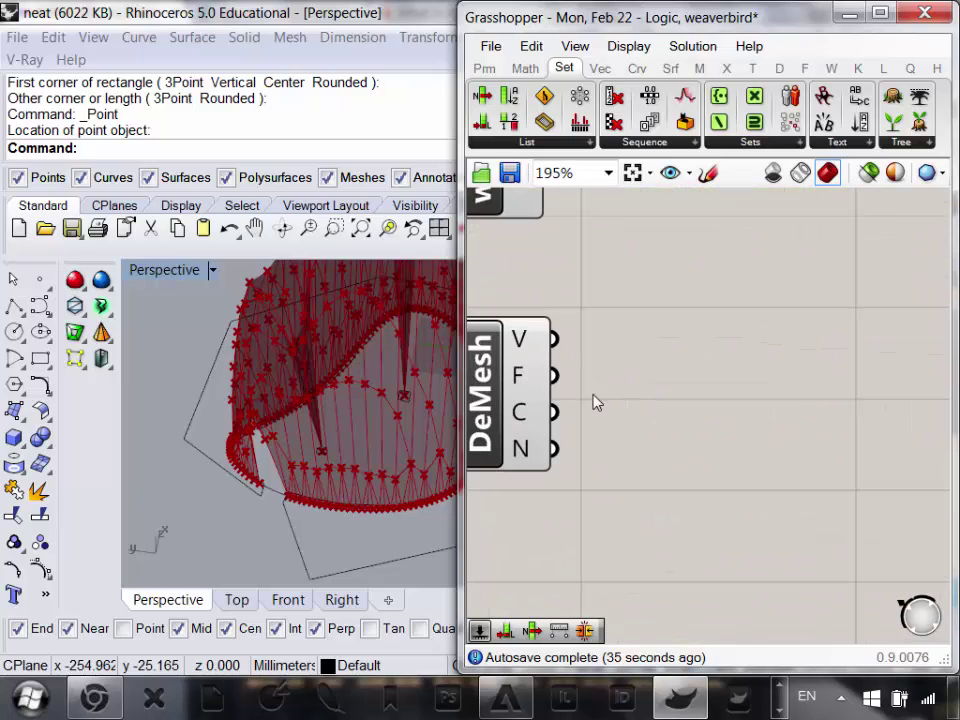
scroll(350, 440, up, 5)
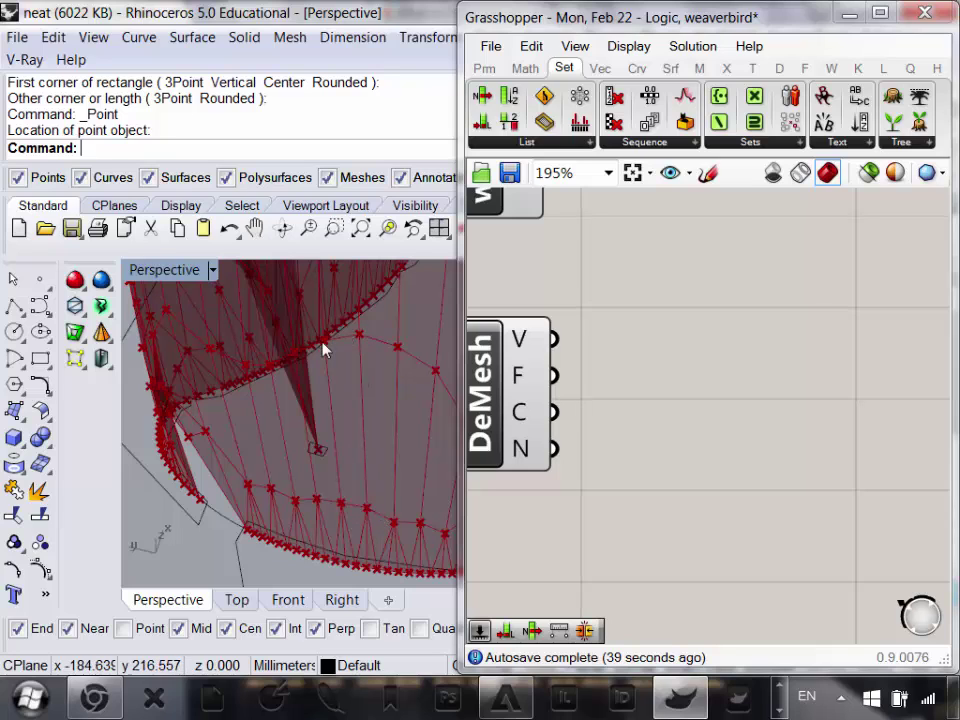
- Add a Panel beside Deconstruct Mesh, connect the Vertices output to it, and enlarge it to show more coordinates
right_drag(600, 418, 643, 410)
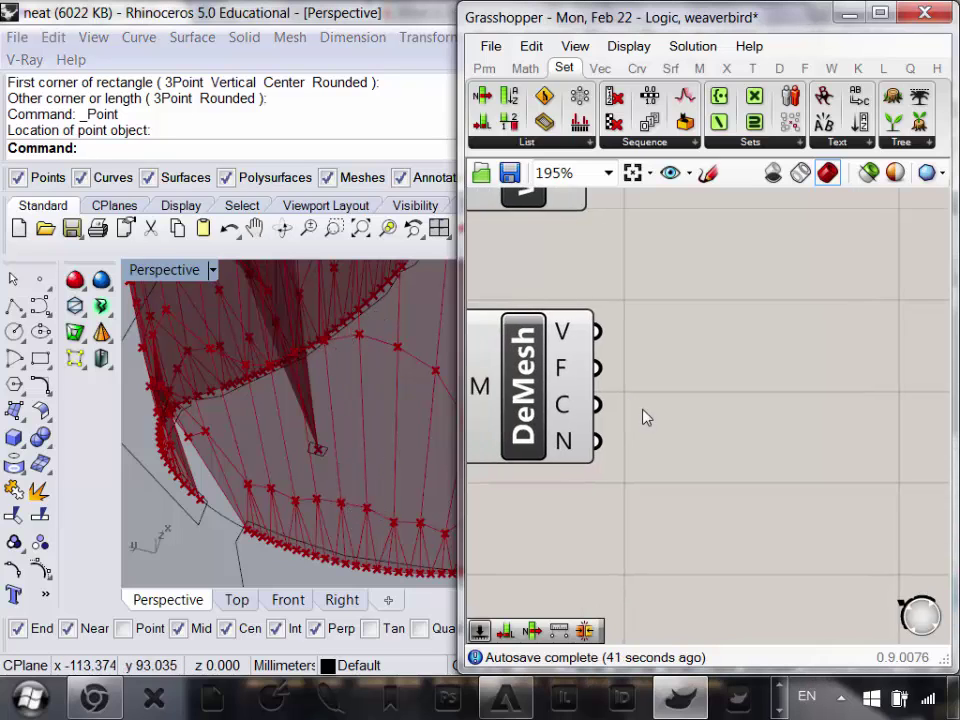
scroll(648, 412, down, 2)
scroll(626, 422, up, 2)
right_drag(701, 383, 657, 431)
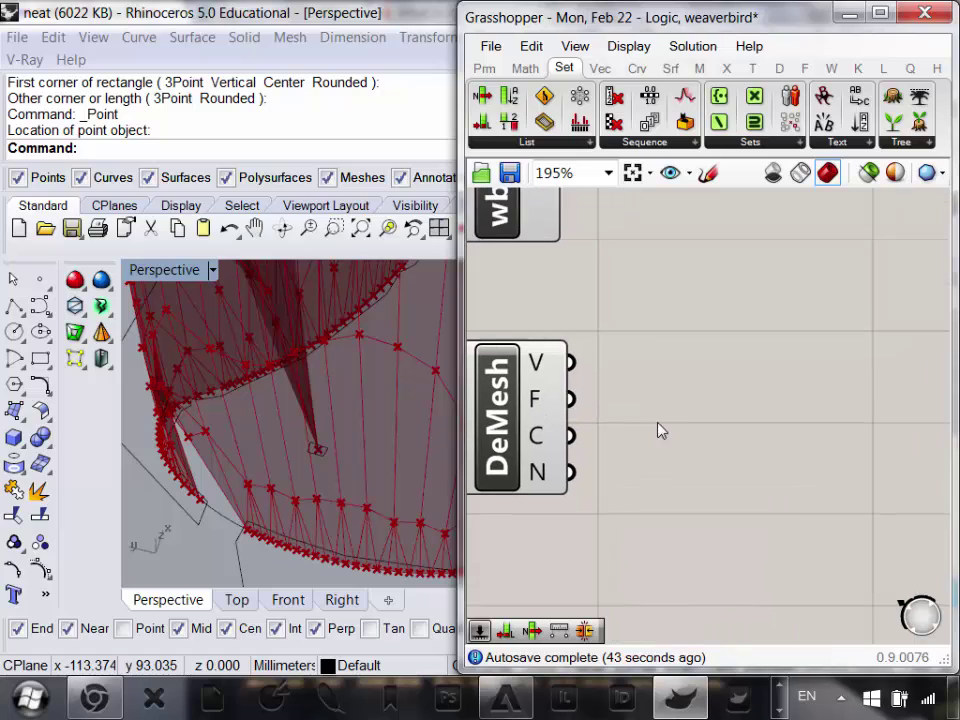
click(484, 68)
drag(727, 121, 760, 295)
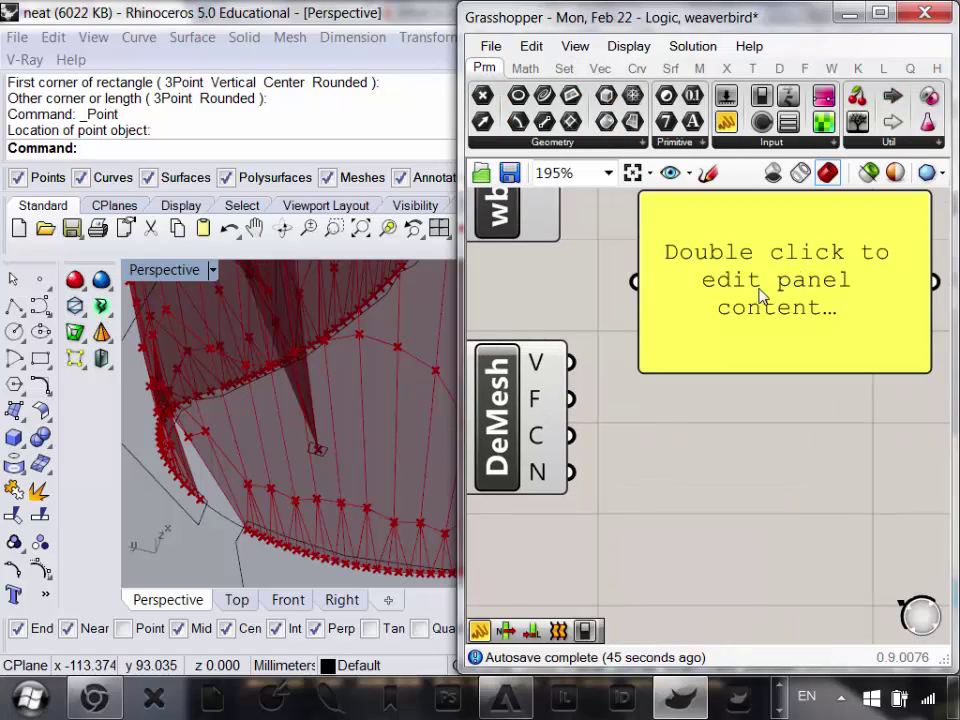
right_drag(760, 290, 774, 322)
drag(585, 395, 638, 321)
scroll(633, 322, down, 2)
drag(766, 375, 854, 553)
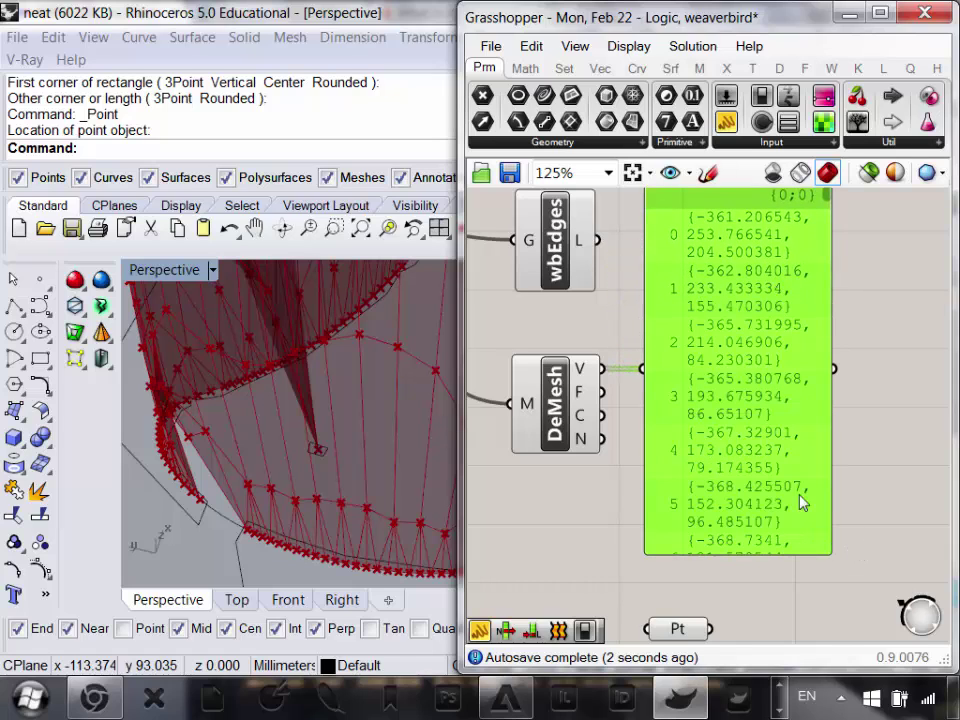
scroll(673, 279, down, 2)
scroll(665, 287, up, 1)
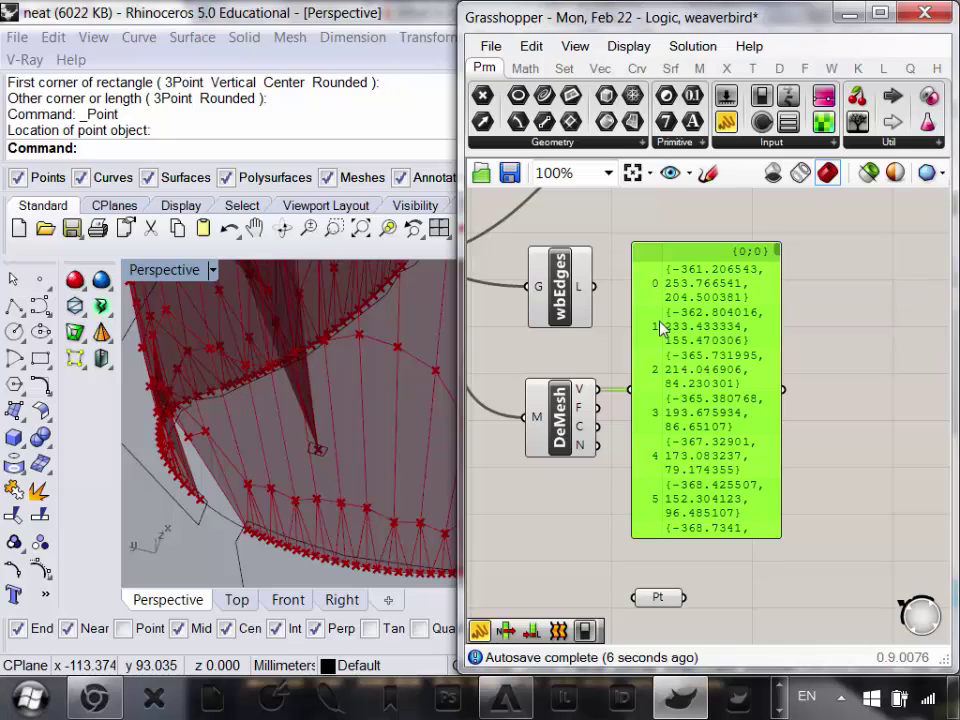
- Move the vertices panel up and away from Deconstruct Mesh, and shift Deconstruct Mesh lower to free space between them
right_drag(312, 472, 304, 437)
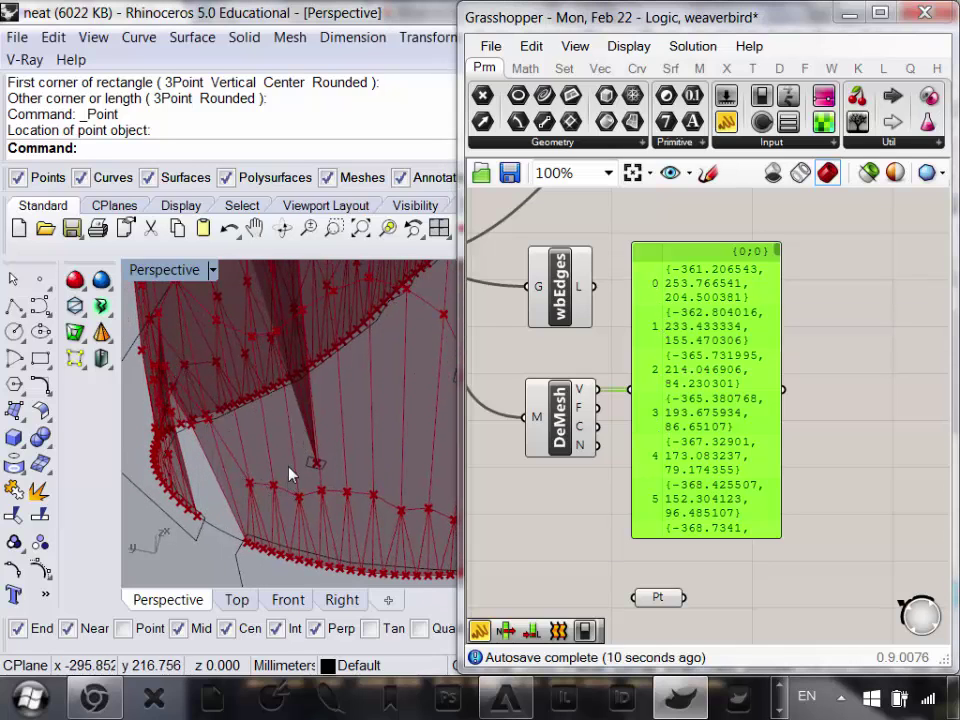
right_drag(675, 450, 707, 454)
drag(757, 489, 861, 366)
drag(613, 438, 590, 500)
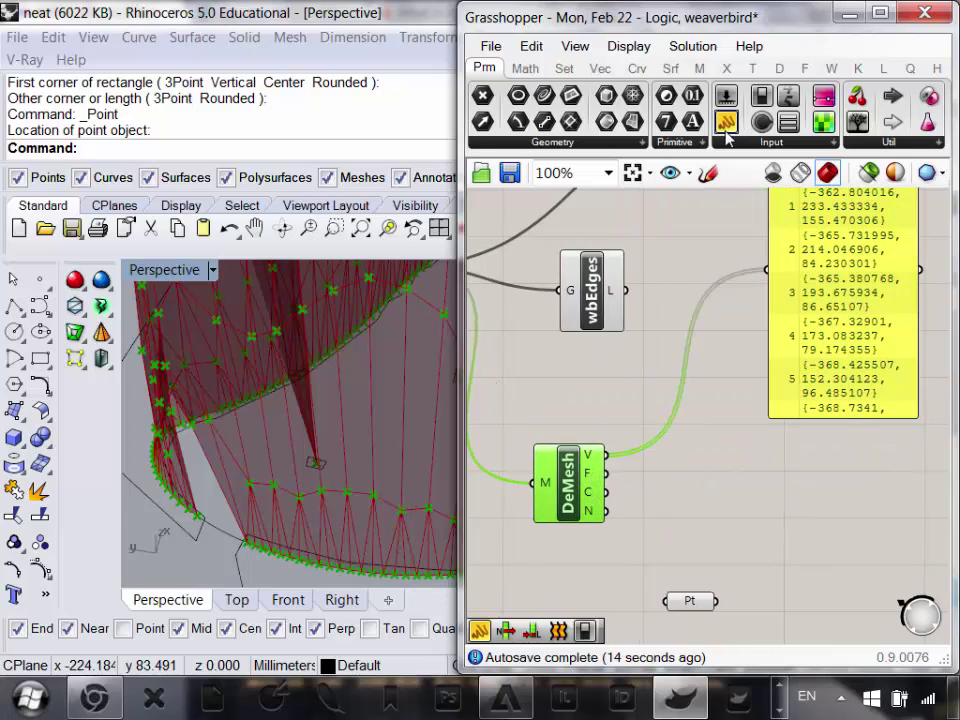
- Place a second Panel next to Deconstruct Mesh, connect the Faces output to it, and compare its entries with the mesh
drag(725, 128, 728, 483)
drag(605, 472, 652, 483)
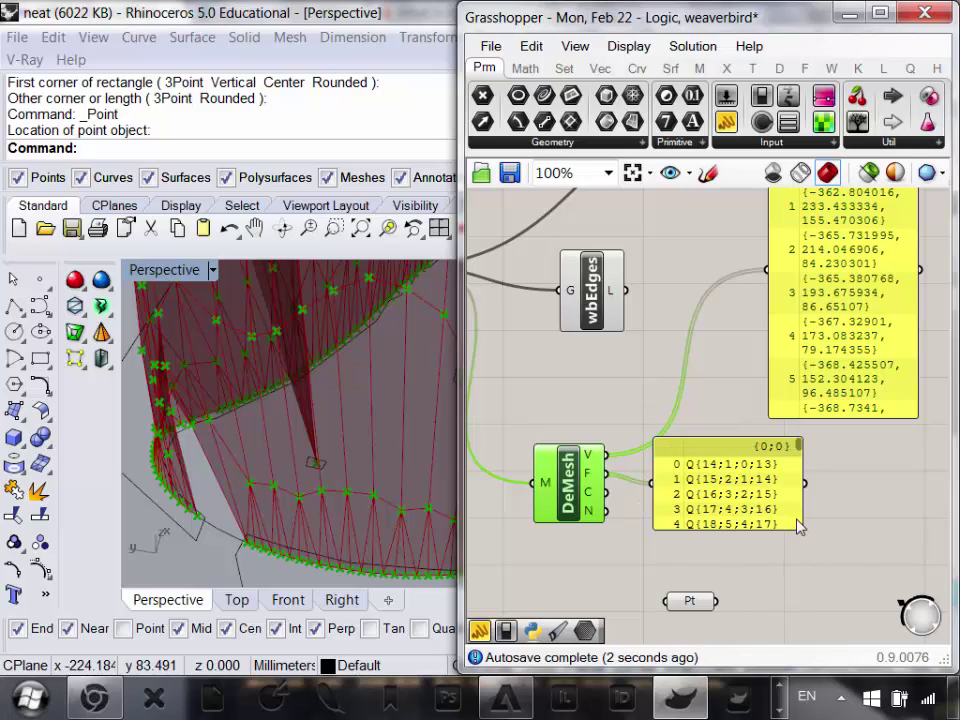
right_drag(440, 485, 352, 490)
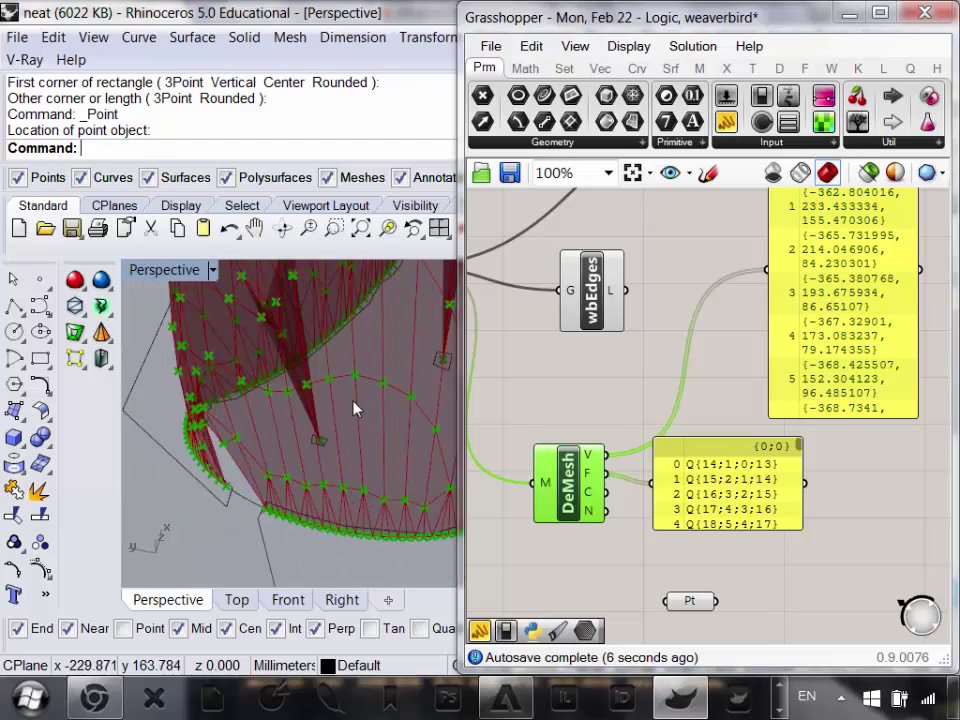
right_drag(370, 447, 362, 475)
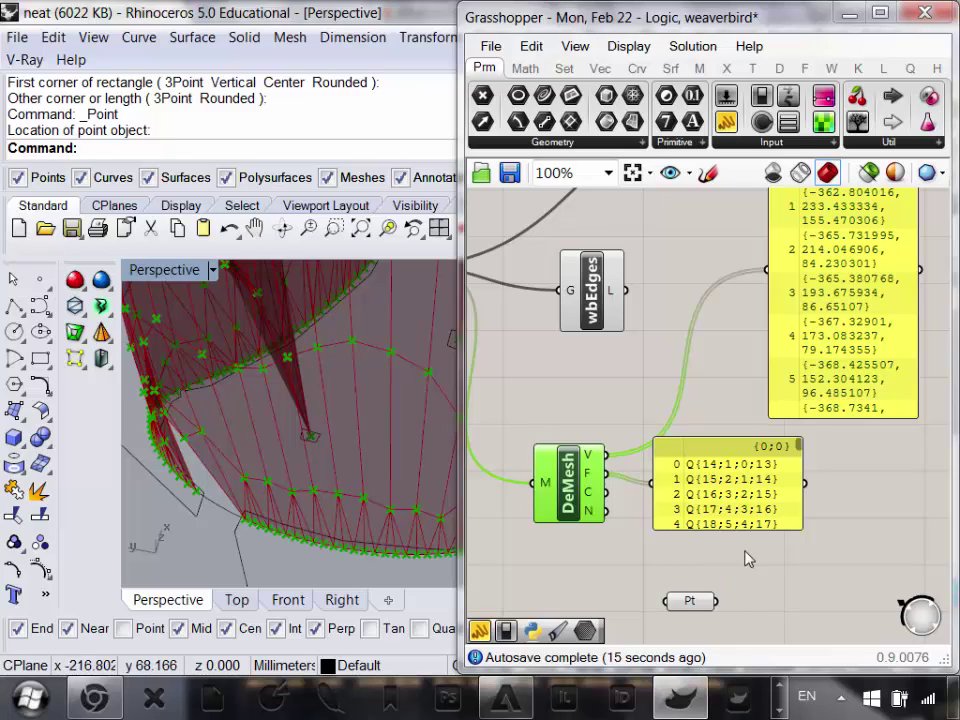
right_drag(774, 550, 754, 559)
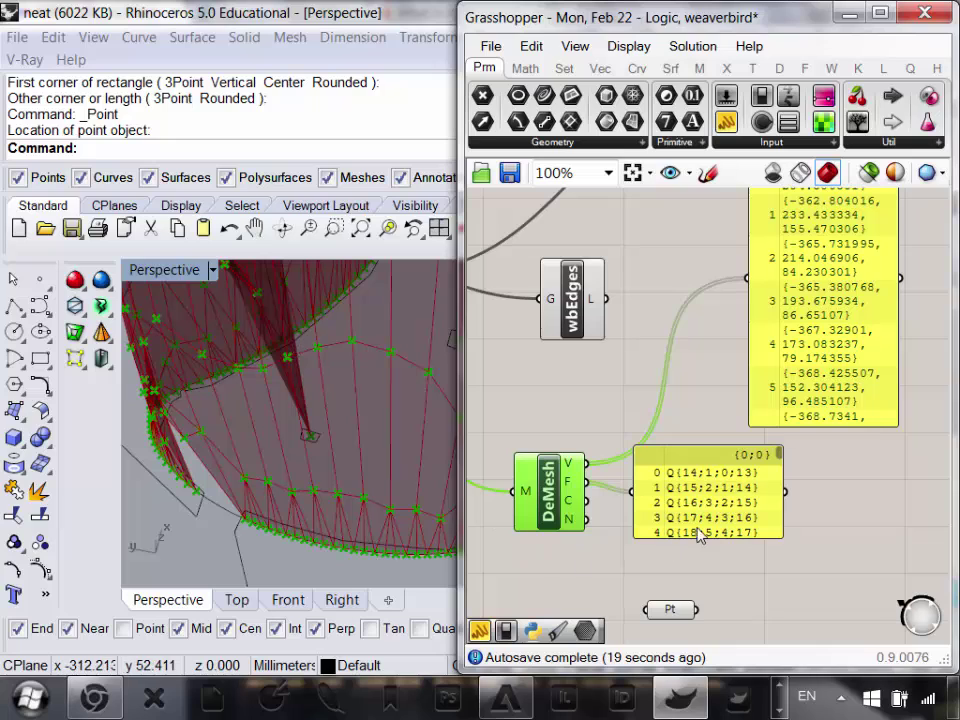
right_drag(703, 494, 701, 513)
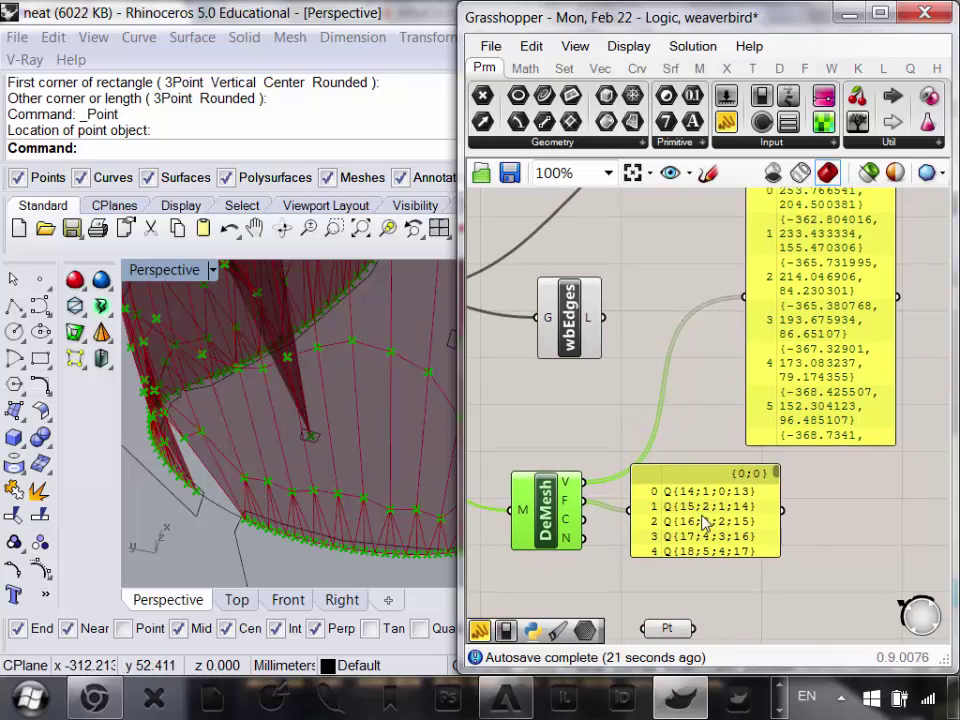
- Lengthen the vertices panel, reposition it above the faces panel, and compare the face indices with the vertex list
right_drag(795, 461, 766, 494)
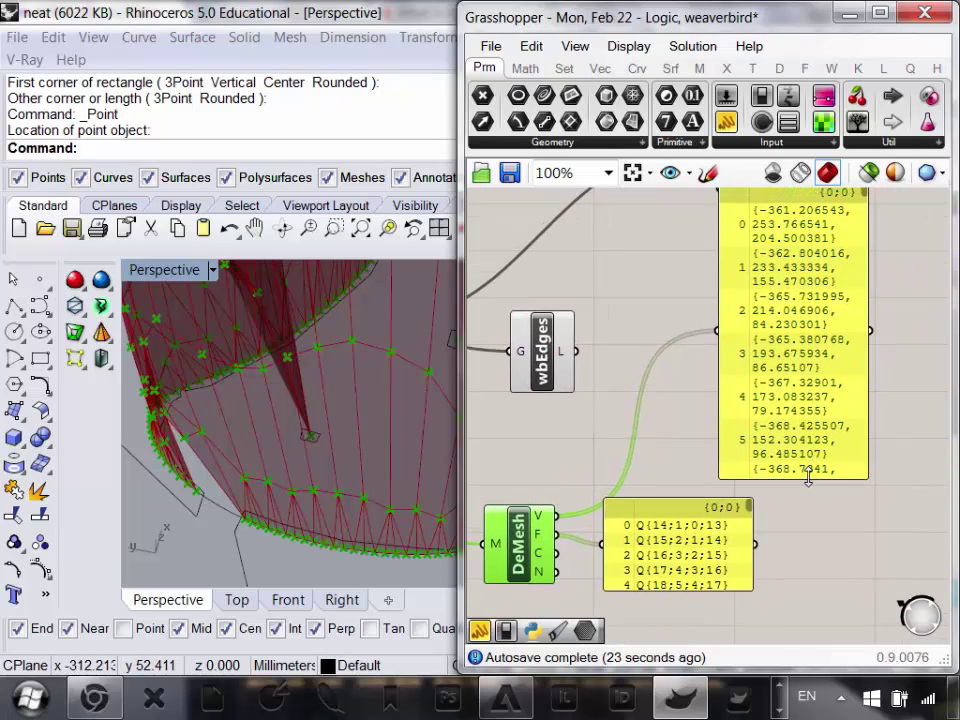
drag(808, 478, 808, 583)
drag(746, 549, 770, 468)
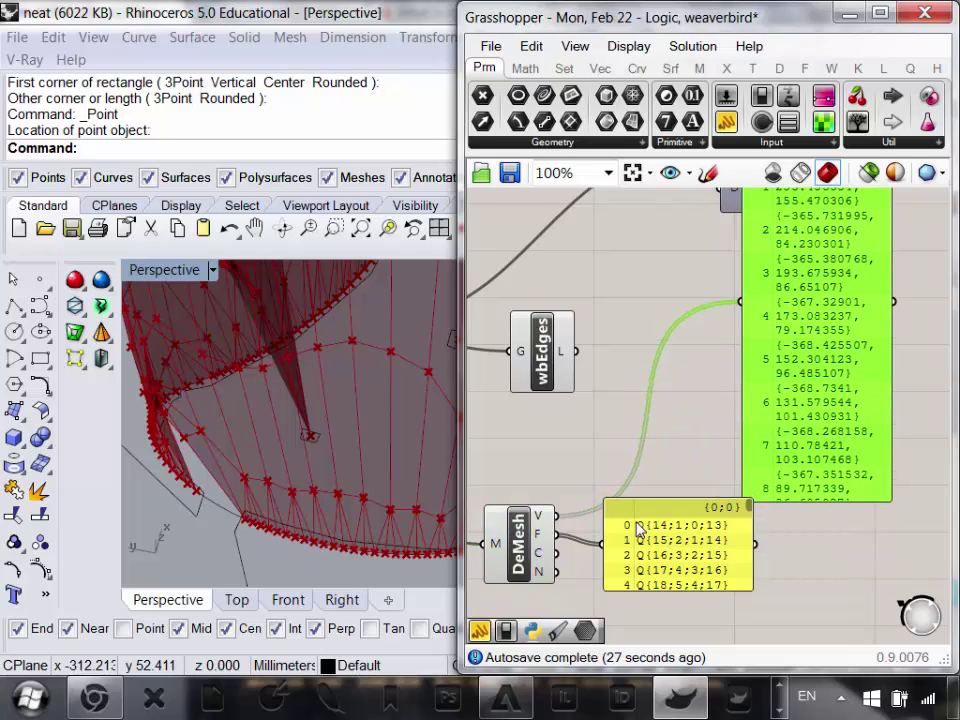
scroll(345, 462, up, 5)
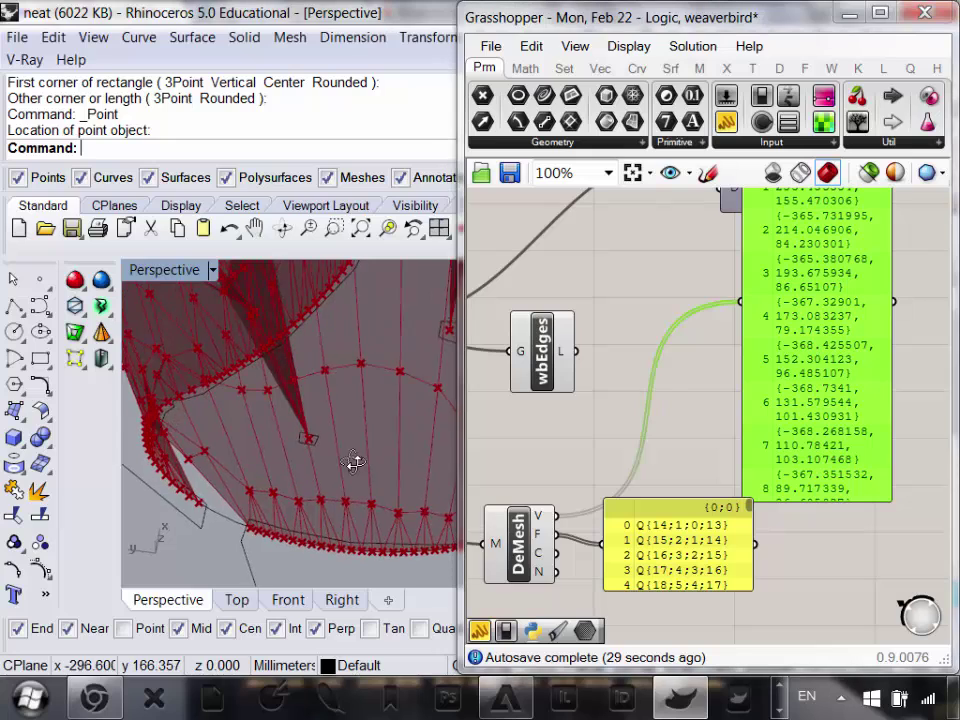
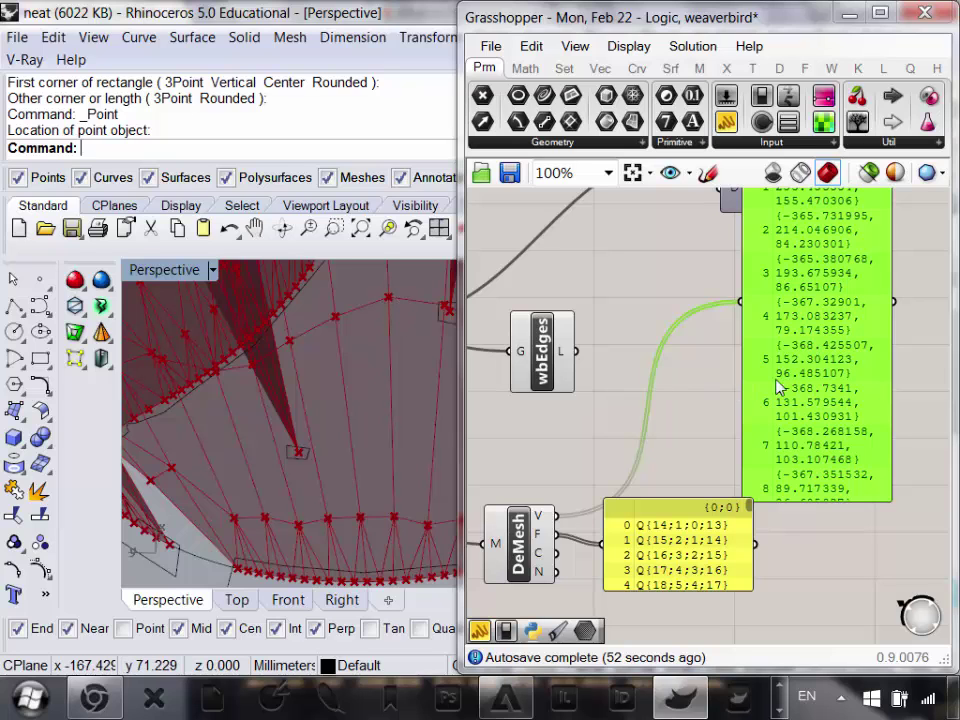
scroll(786, 422, down, 2)
scroll(690, 550, up, 2)
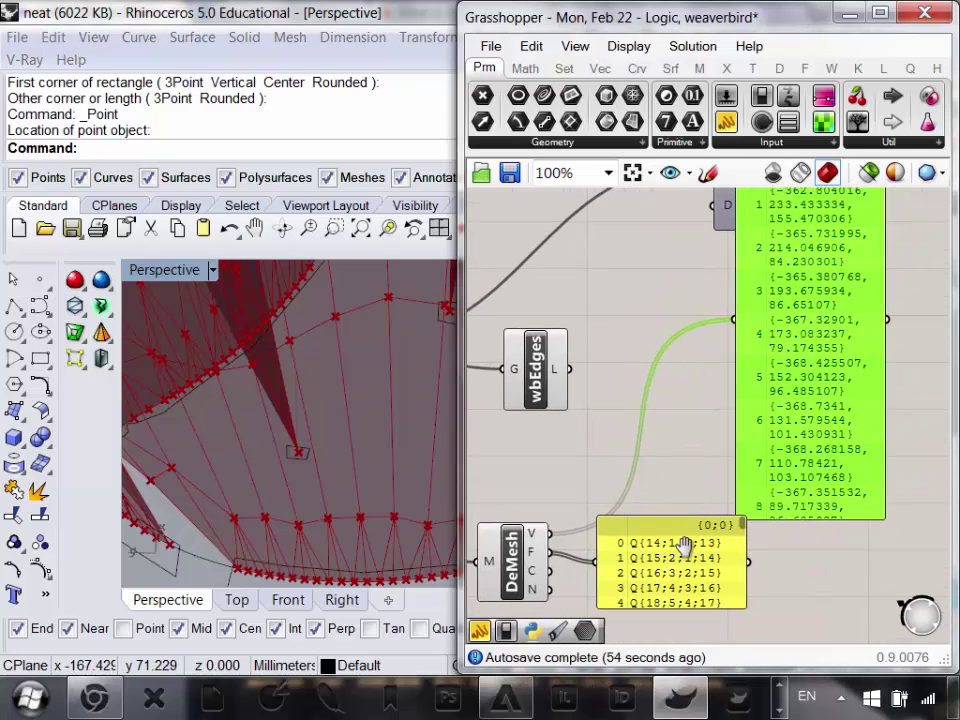
scroll(697, 560, down, 1)
scroll(690, 566, up, 1)
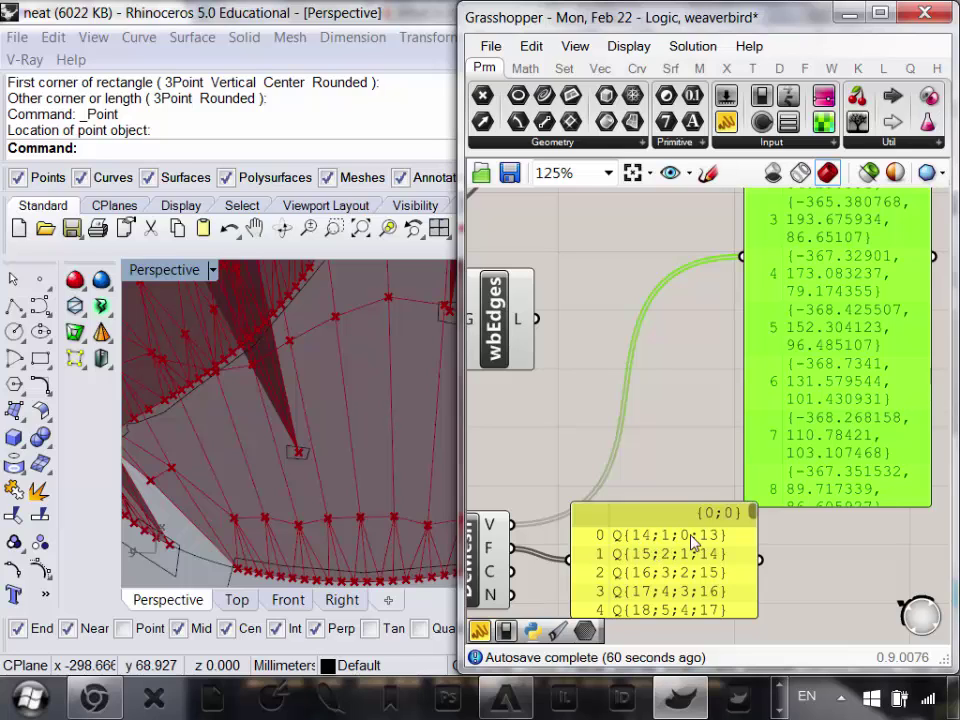
- Examine the first quad entries in the faces panel against the matching numbered coordinates in the vertices panel
right_drag(681, 544, 670, 557)
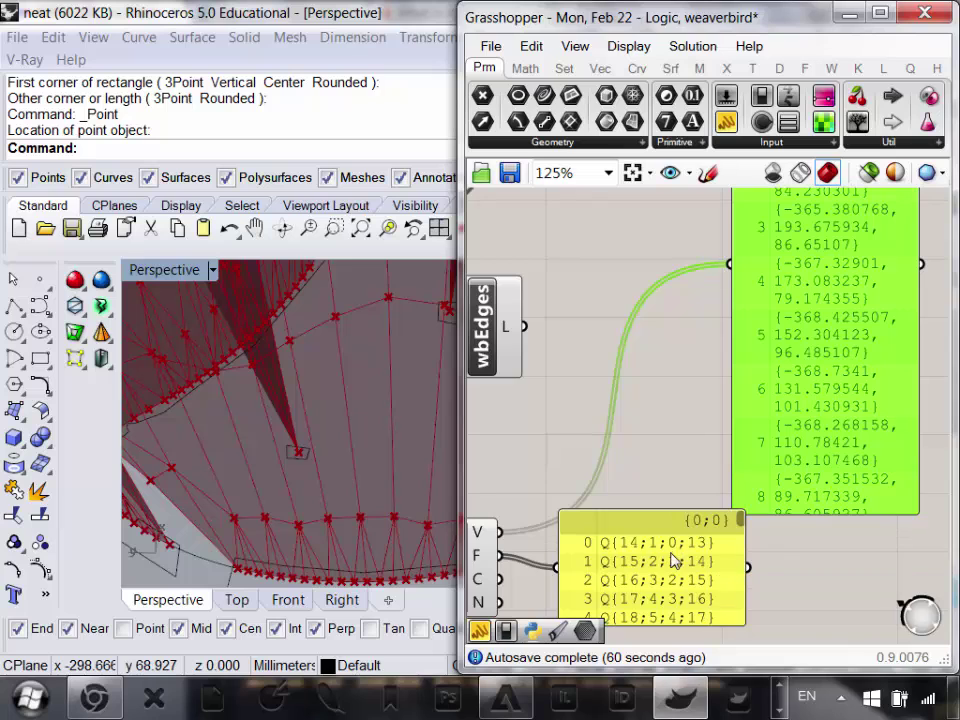
scroll(676, 549, up, 5)
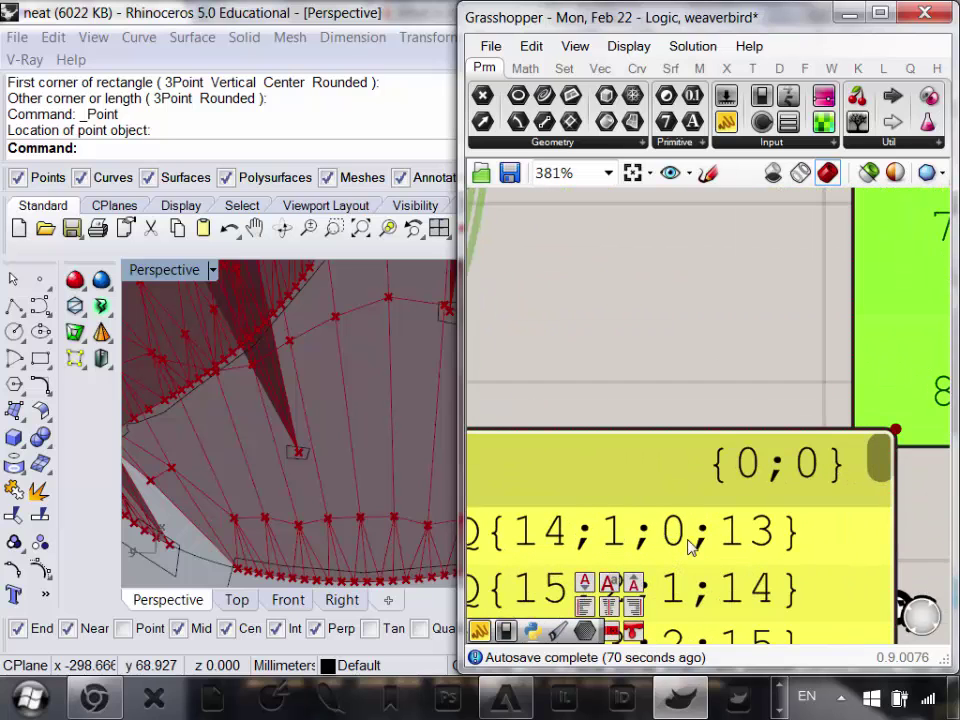
scroll(690, 545, down, 4)
scroll(617, 515, up, 1)
scroll(641, 491, down, 2)
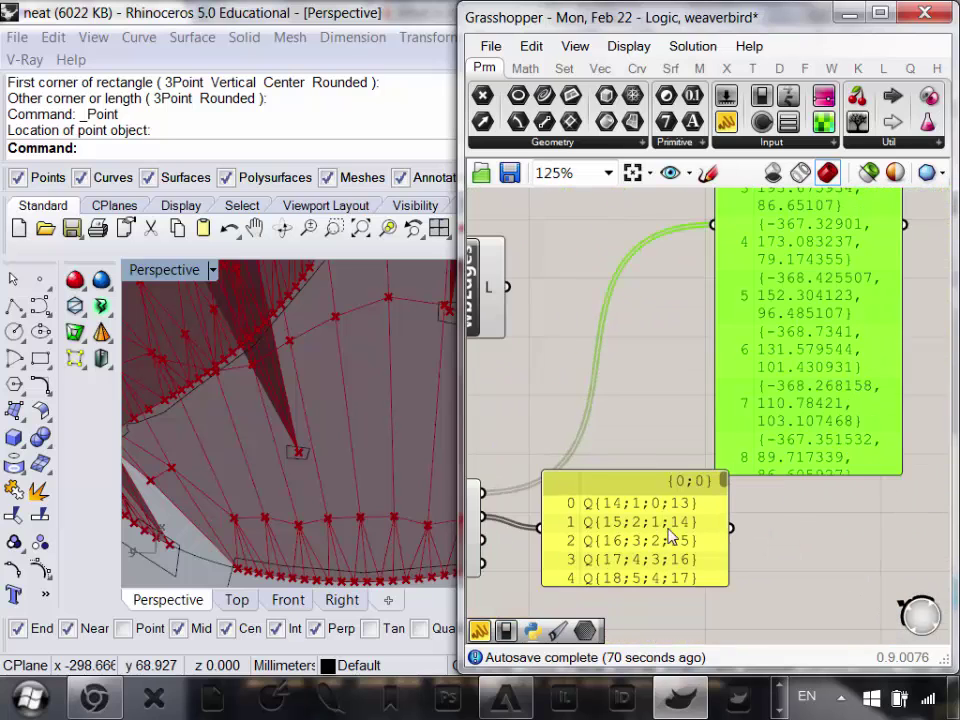
scroll(728, 474, down, 2)
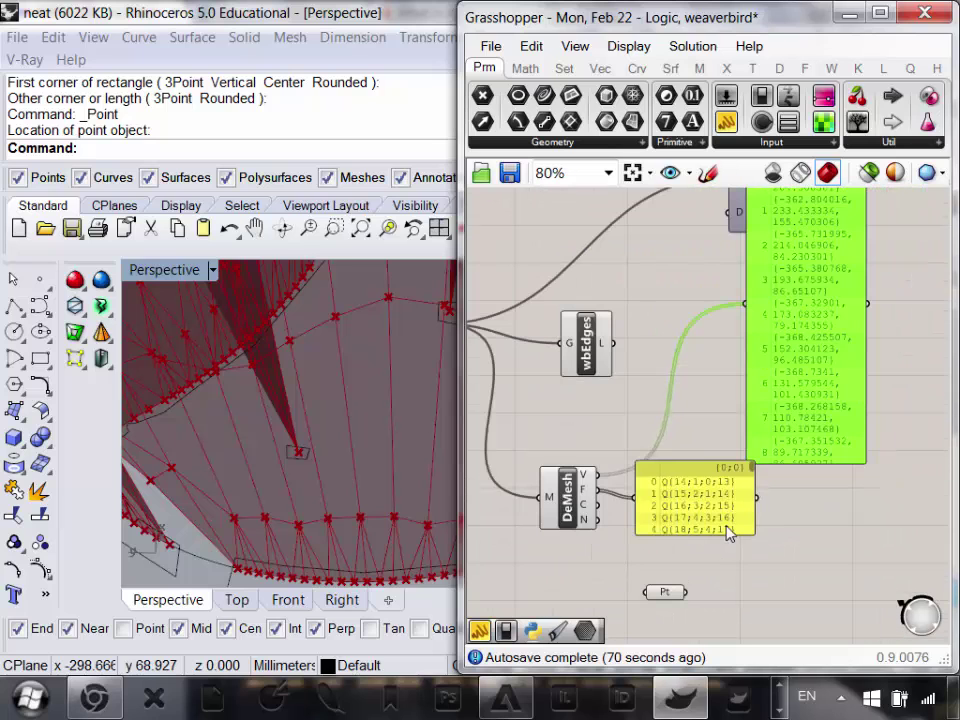
scroll(735, 540, up, 4)
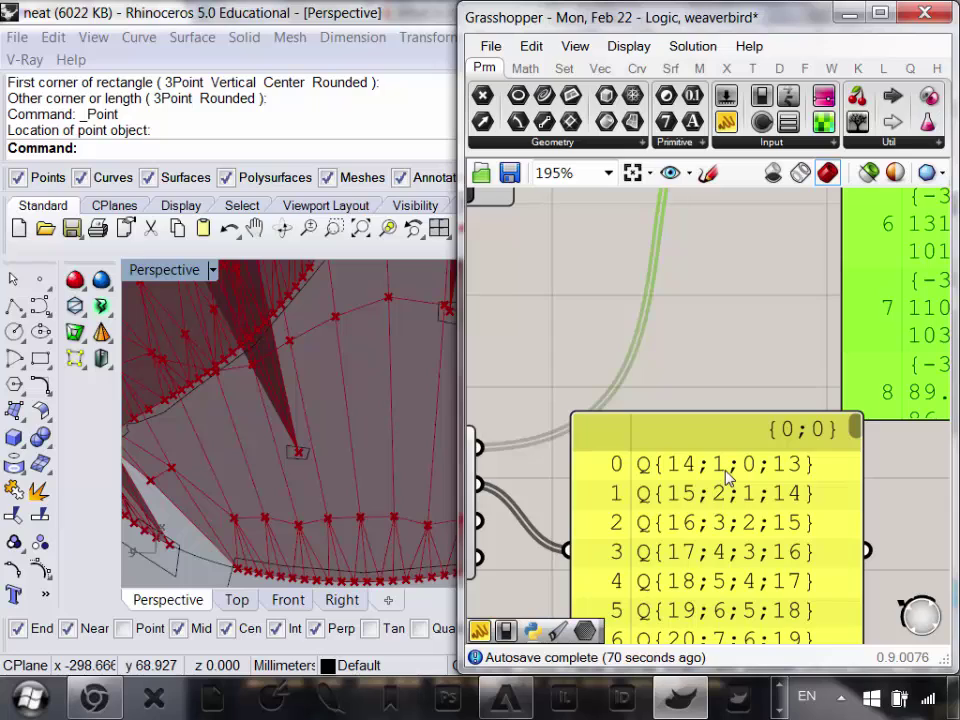
scroll(726, 476, up, 2)
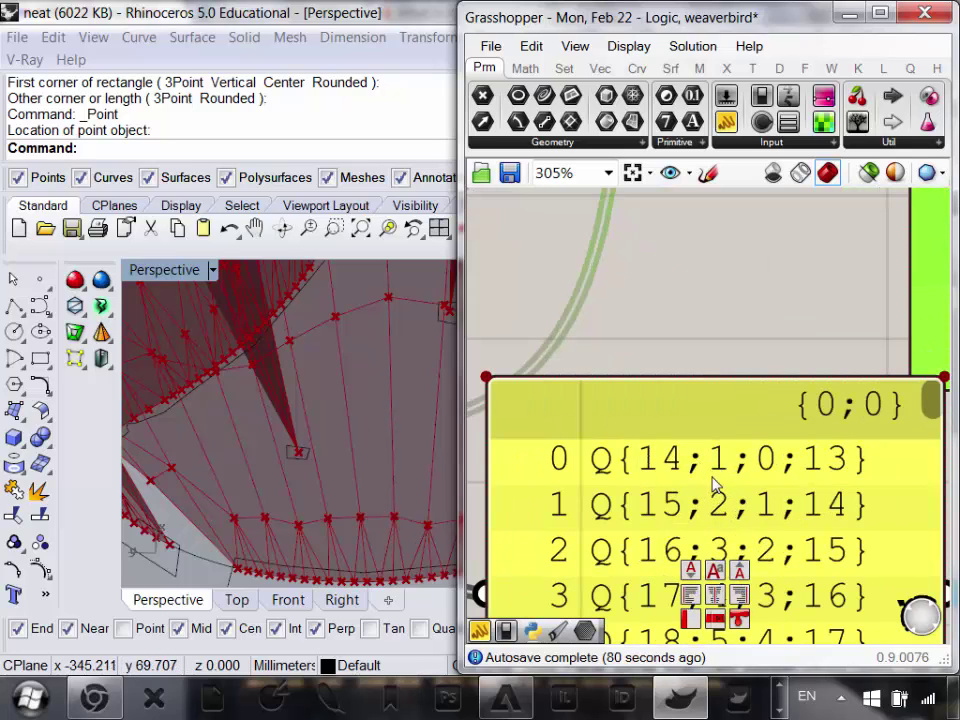
scroll(726, 474, down, 5)
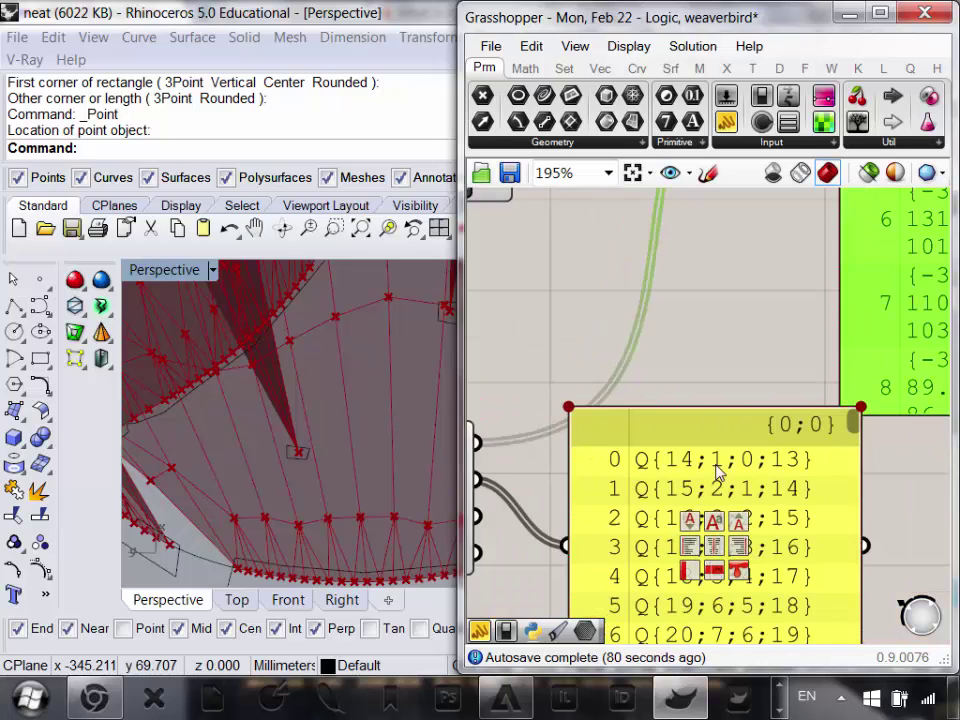
right_drag(748, 424, 725, 482)
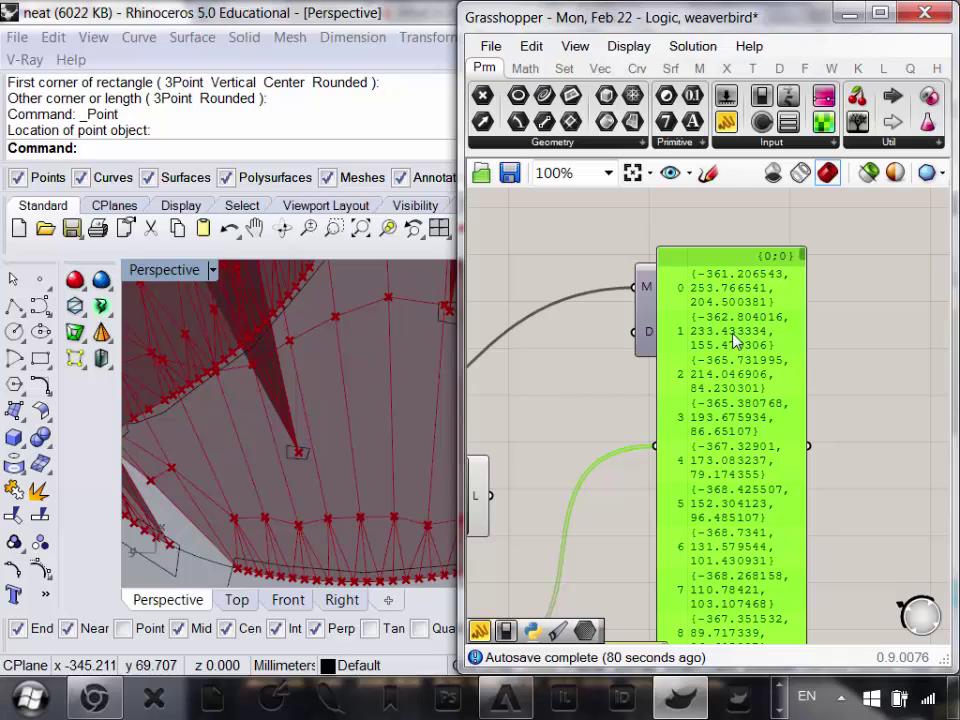
right_drag(720, 455, 744, 386)
scroll(745, 387, down, 2)
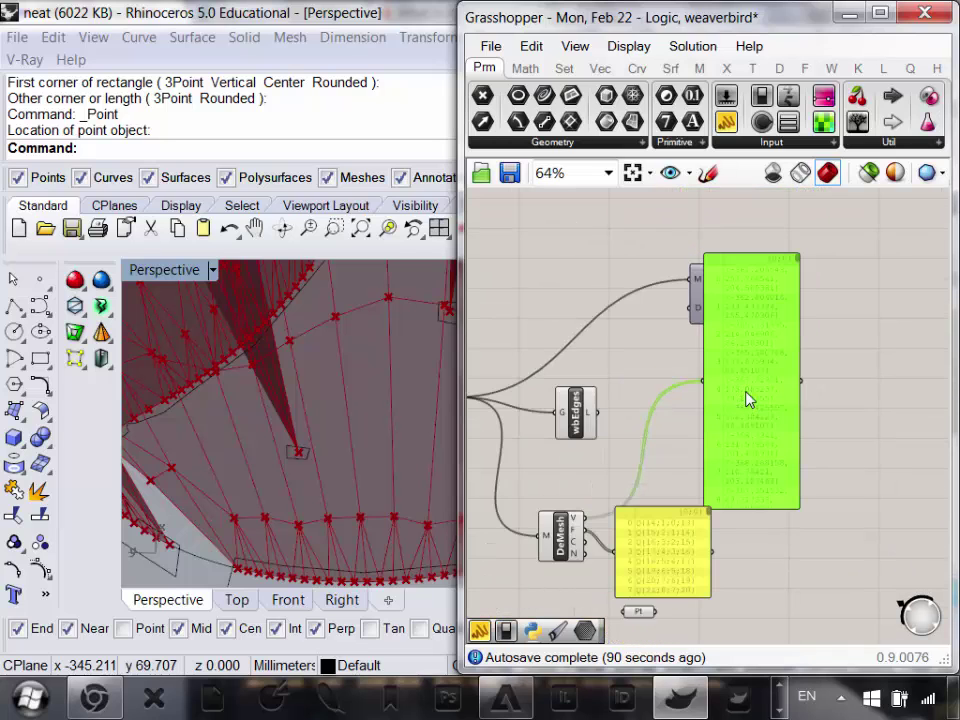
scroll(753, 450, up, 1)
right_drag(752, 463, 726, 432)
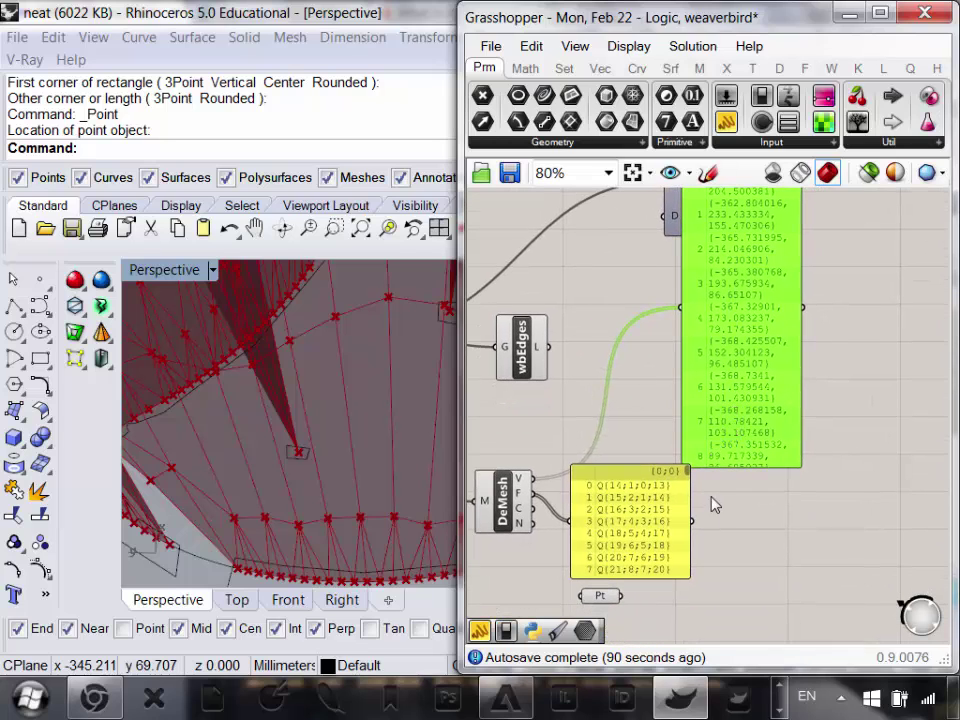
right_drag(713, 503, 765, 493)
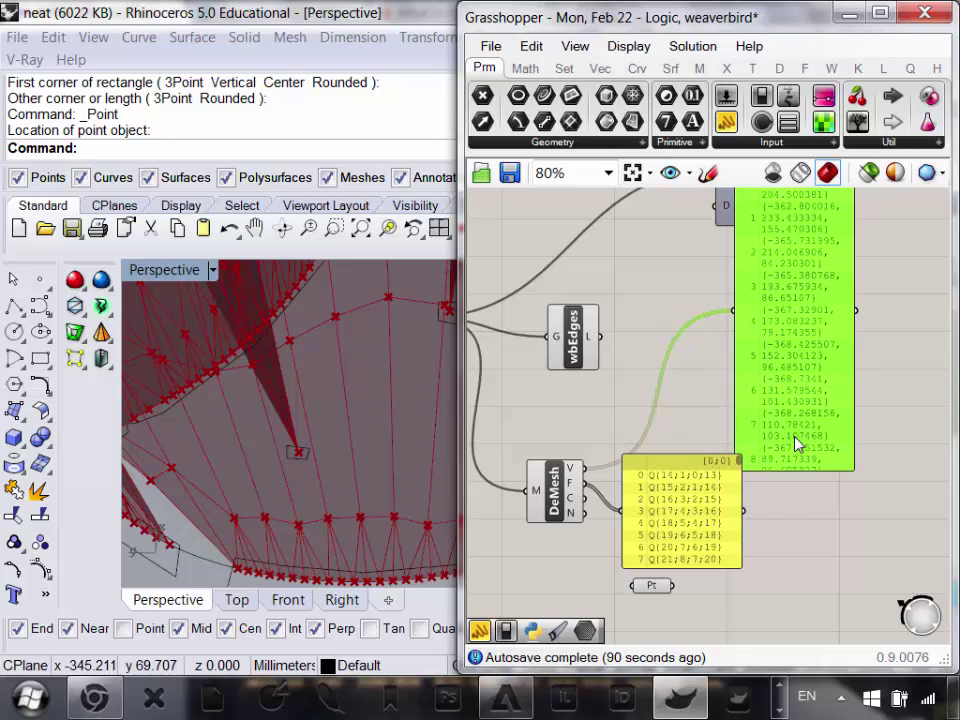
- Reposition the vertices and faces panels around Deconstruct Mesh, and move wbStellate up and clear of the vertices panel
drag(797, 432, 747, 350)
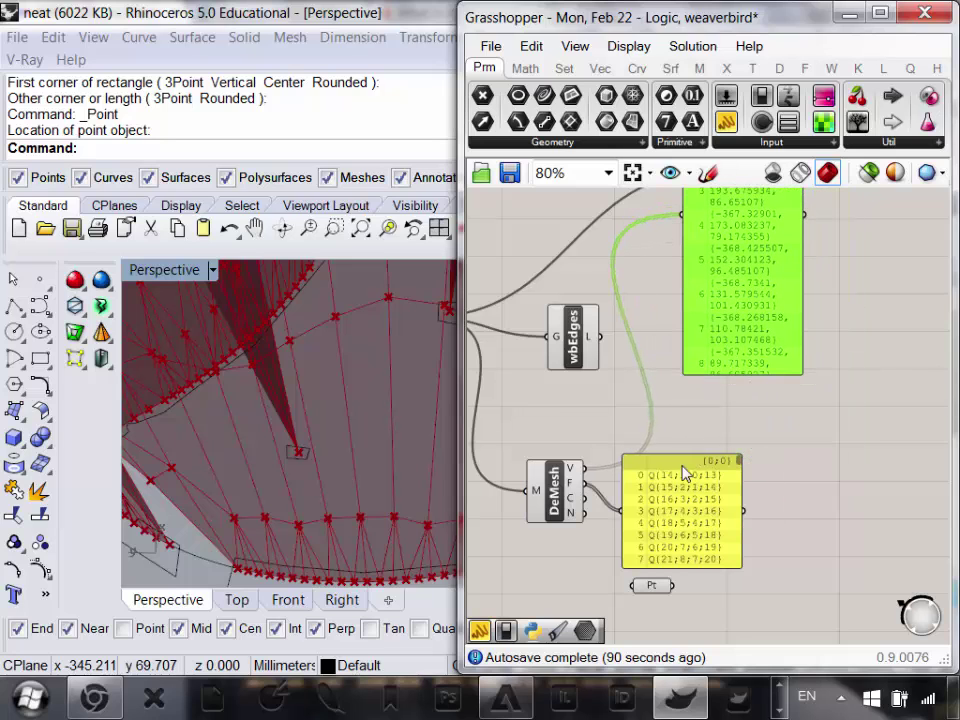
drag(684, 473, 692, 435)
scroll(311, 379, down, 6)
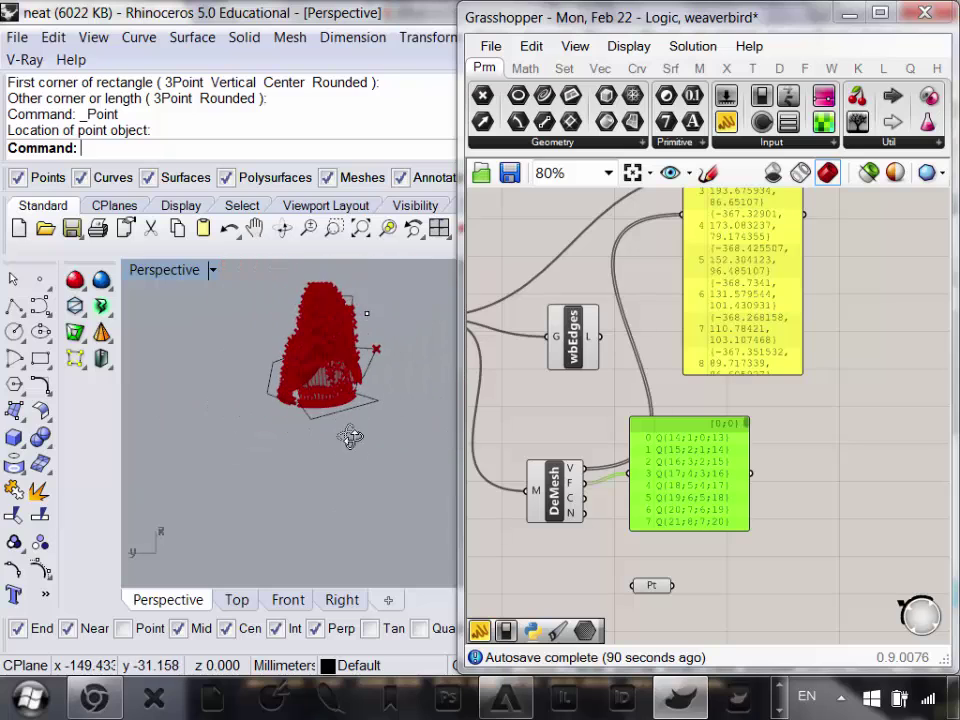
right_drag(350, 437, 350, 458)
right_drag(738, 354, 704, 517)
right_drag(590, 445, 776, 394)
drag(899, 376, 936, 528)
right_drag(922, 466, 765, 471)
drag(750, 299, 673, 252)
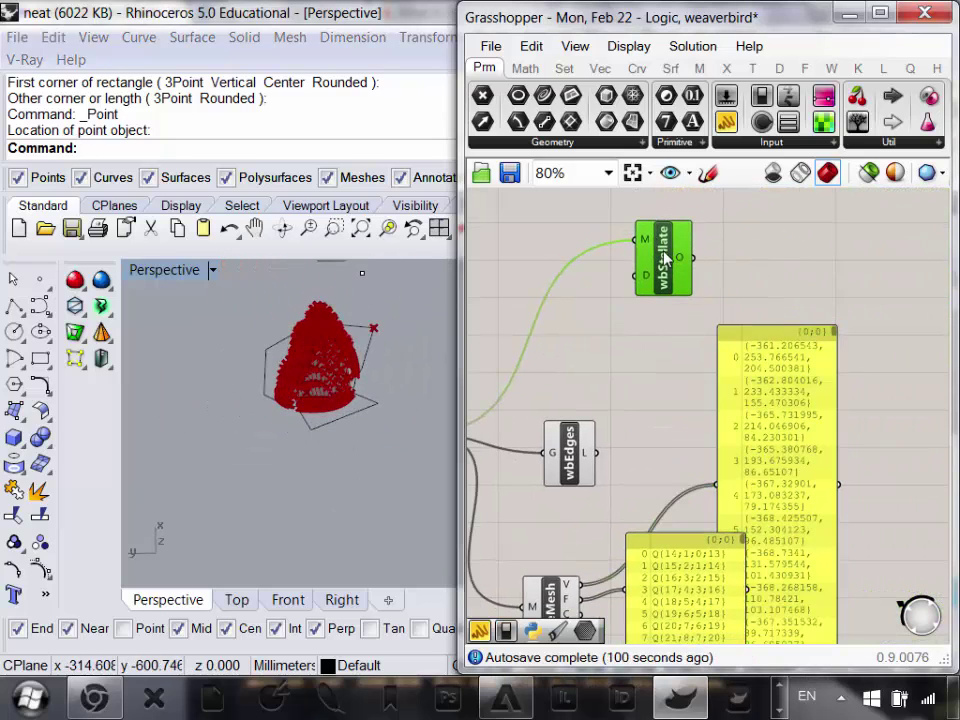
- Temporarily show the wbStellate preview and examine how its spikes sit on the mesh faces near the base
right_click(665, 258)
click(705, 302)
scroll(300, 330, up, 5)
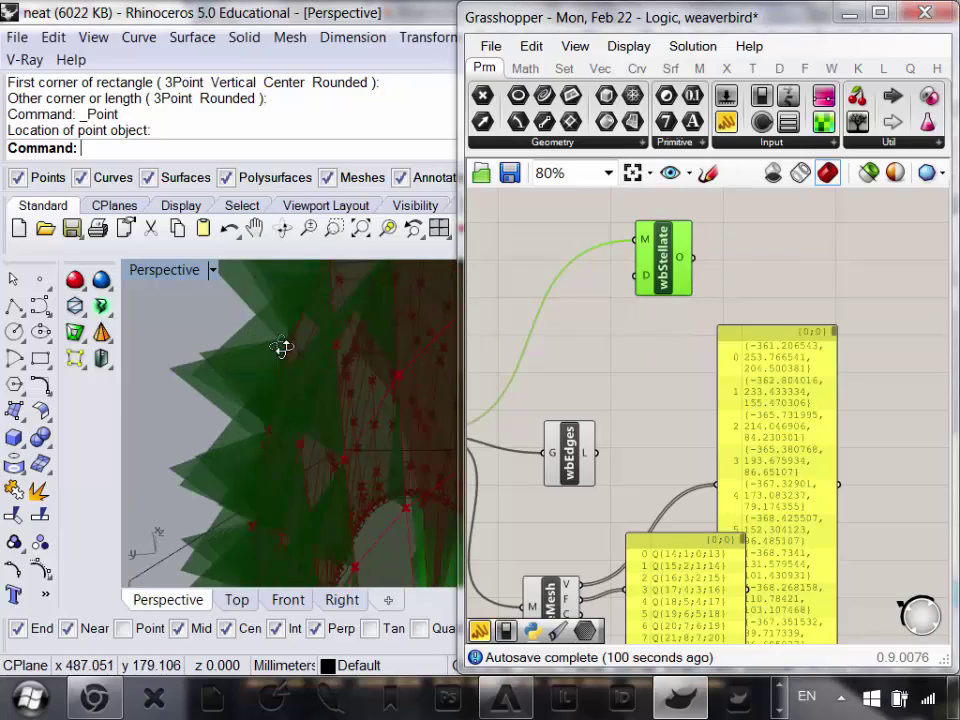
scroll(311, 366, down, 8)
right_drag(282, 346, 338, 381)
scroll(338, 381, up, 6)
right_drag(268, 397, 379, 396)
scroll(379, 396, up, 5)
scroll(325, 477, down, 6)
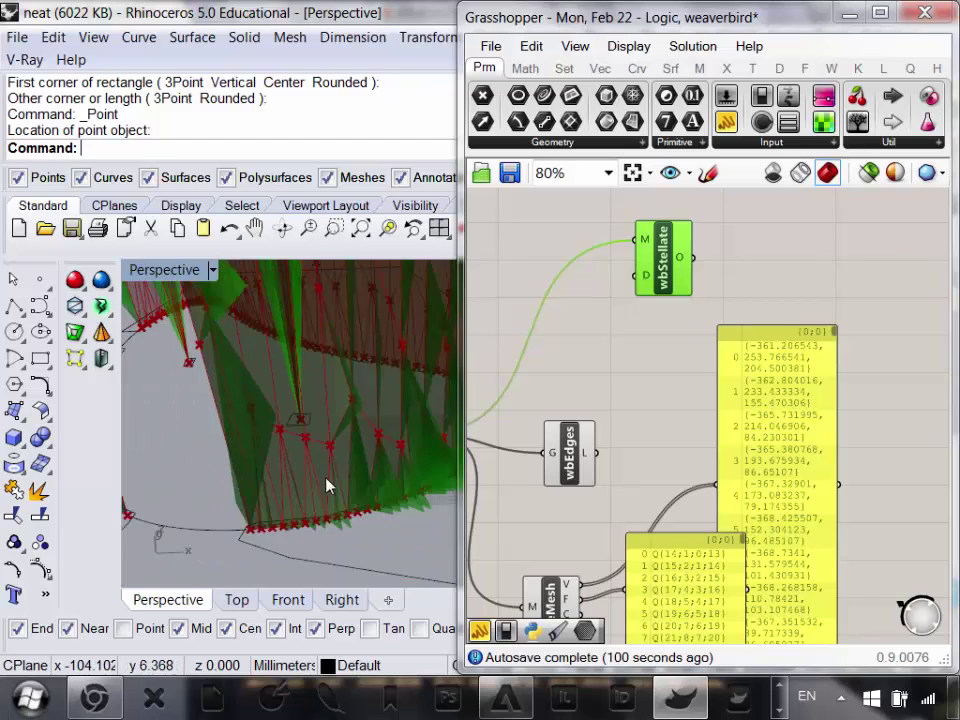
right_drag(327, 487, 327, 470)
right_drag(318, 424, 345, 400)
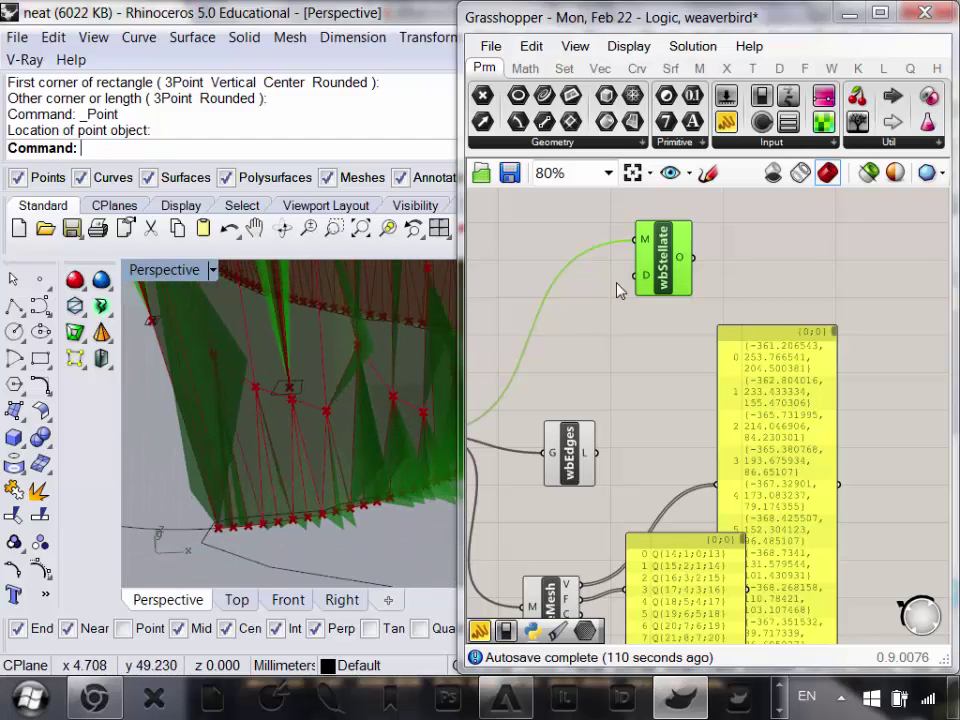
right_click(664, 266)
click(707, 304)
- Examine the unstellated mesh's vertices and faces around its base and near the referenced point
right_drag(296, 439, 307, 447)
scroll(307, 447, up, 5)
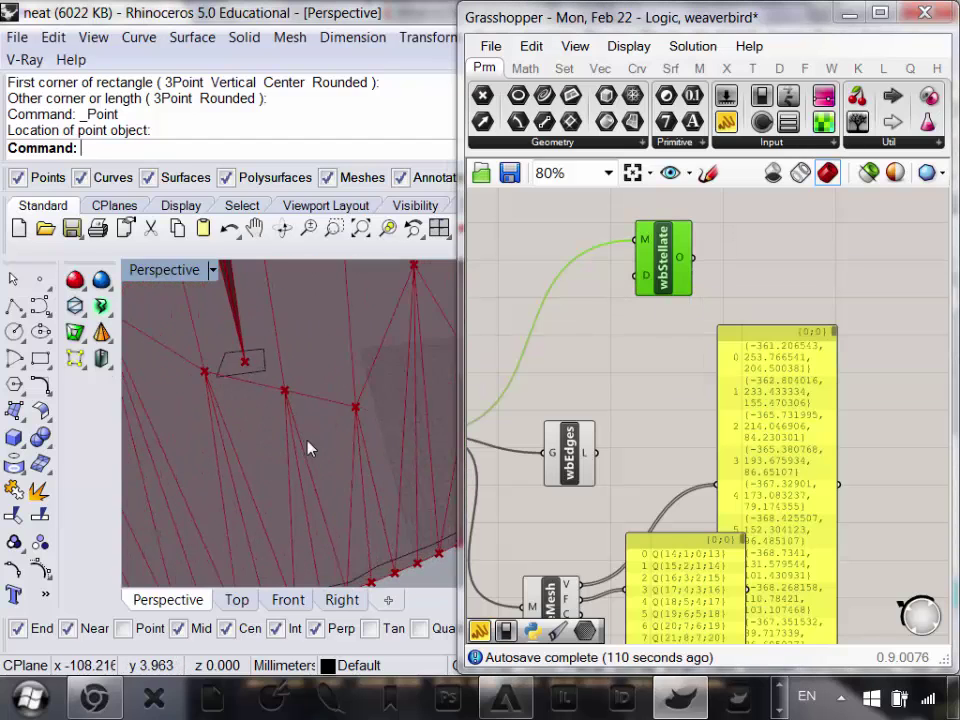
scroll(332, 463, down, 12)
scroll(365, 440, down, 7)
right_drag(368, 454, 346, 444)
scroll(338, 433, up, 15)
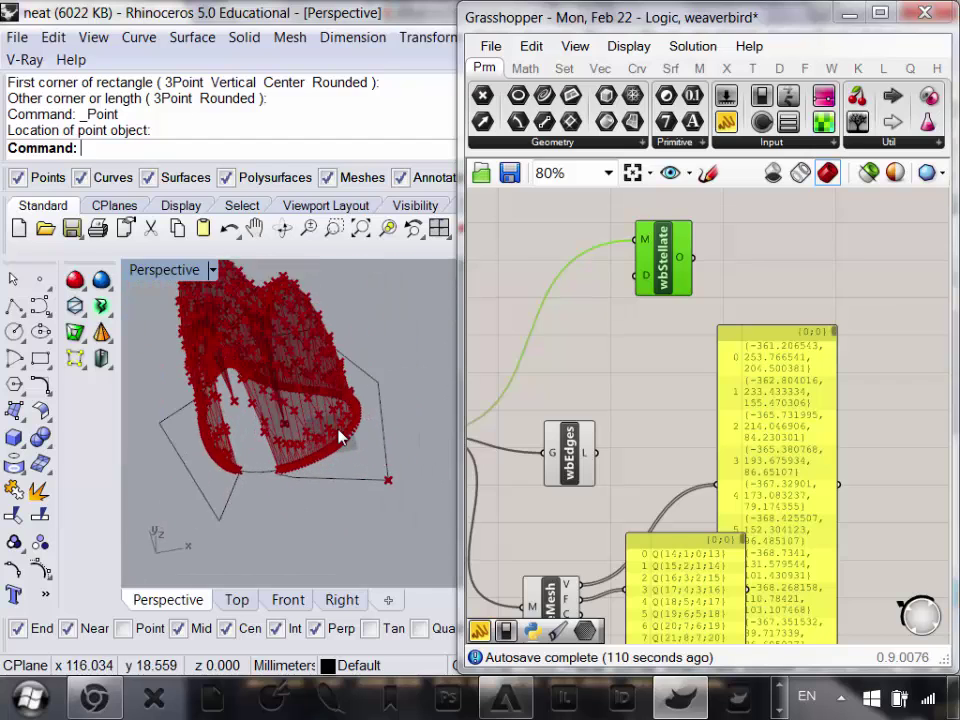
scroll(274, 399, down, 4)
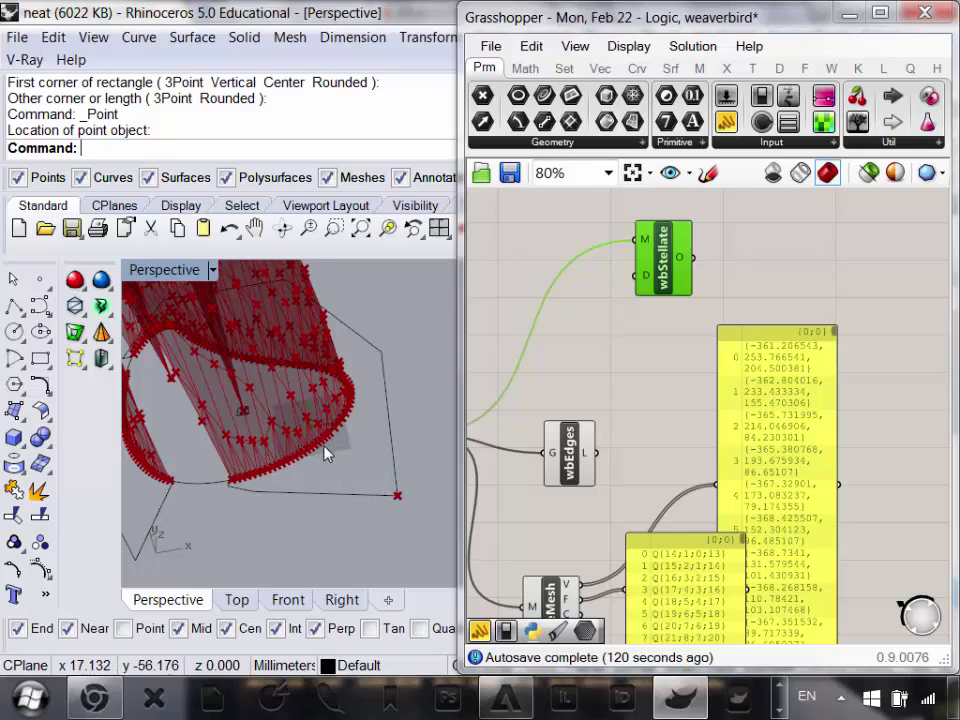
scroll(236, 364, up, 4)
scroll(292, 402, down, 4)
- Bring the faces panel slightly closer to Deconstruct Mesh and compare its vertex indices with the vertices panel and the mesh
right_drag(700, 604, 681, 434)
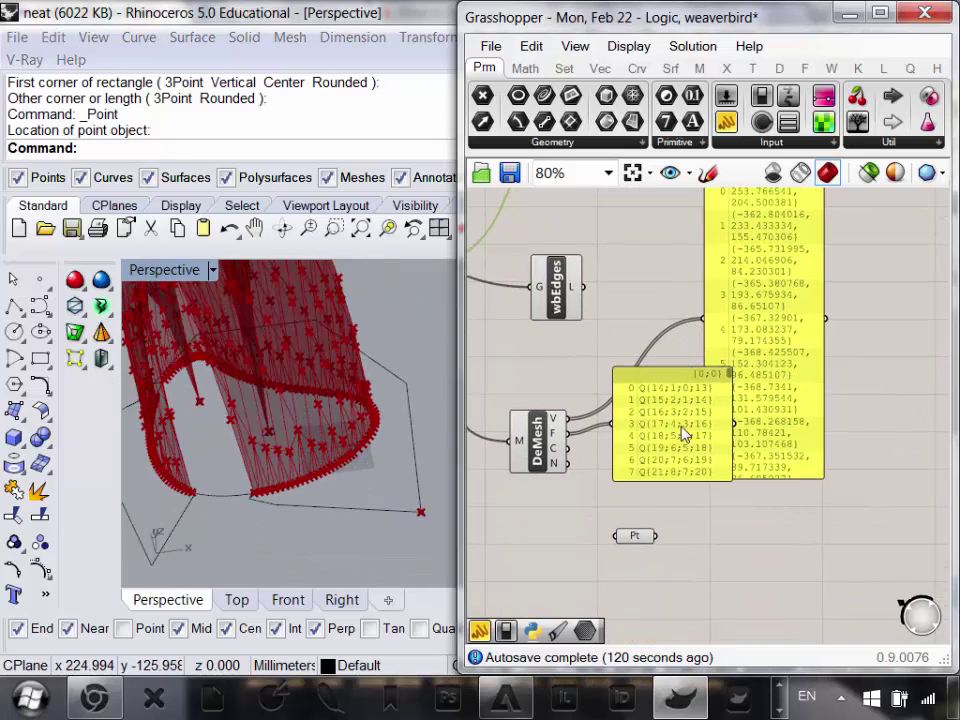
drag(681, 434, 651, 434)
scroll(651, 434, up, 3)
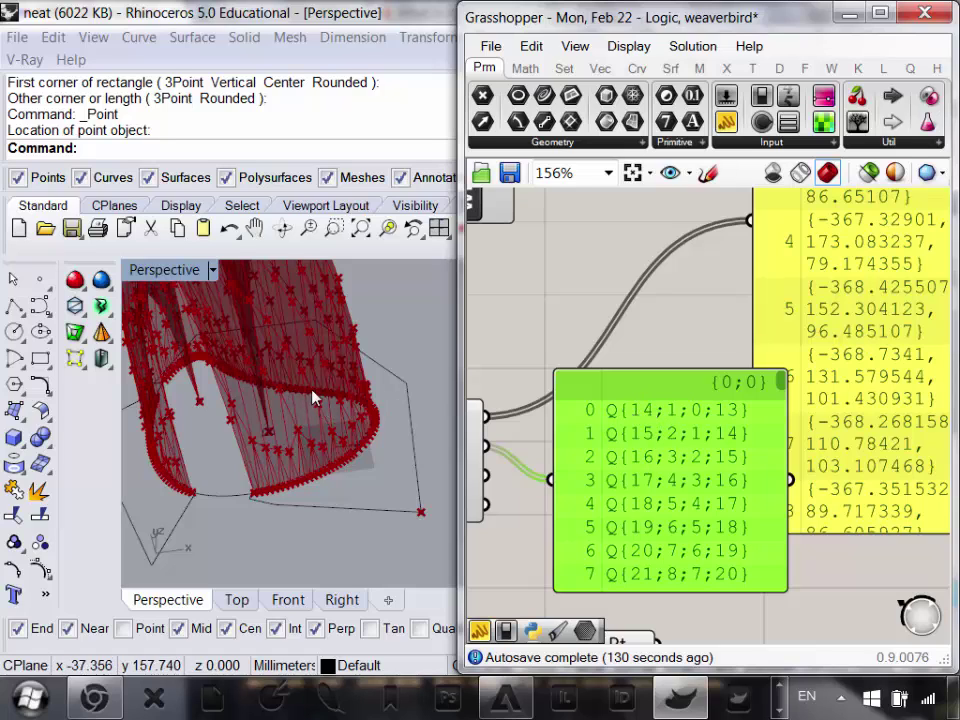
scroll(636, 429, down, 1)
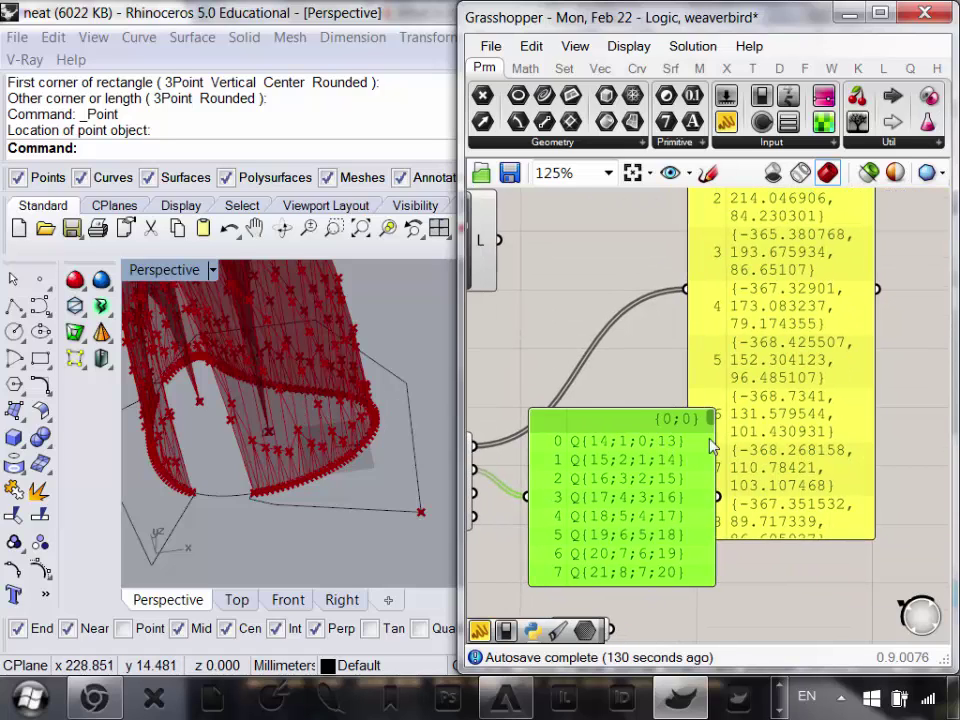
right_drag(821, 389, 829, 422)
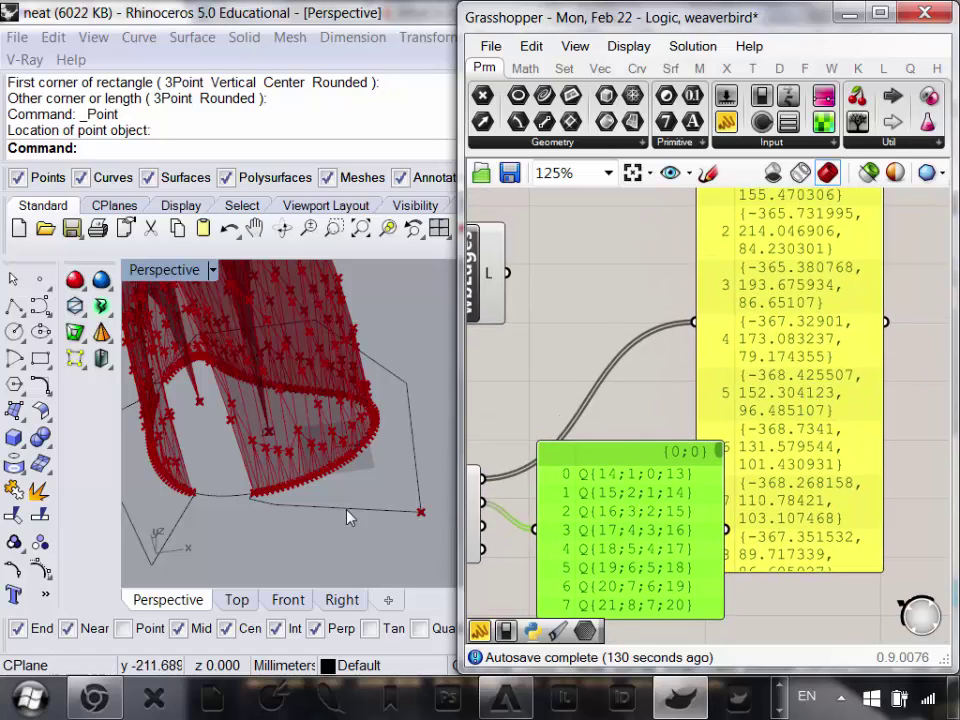
right_drag(349, 516, 352, 534)
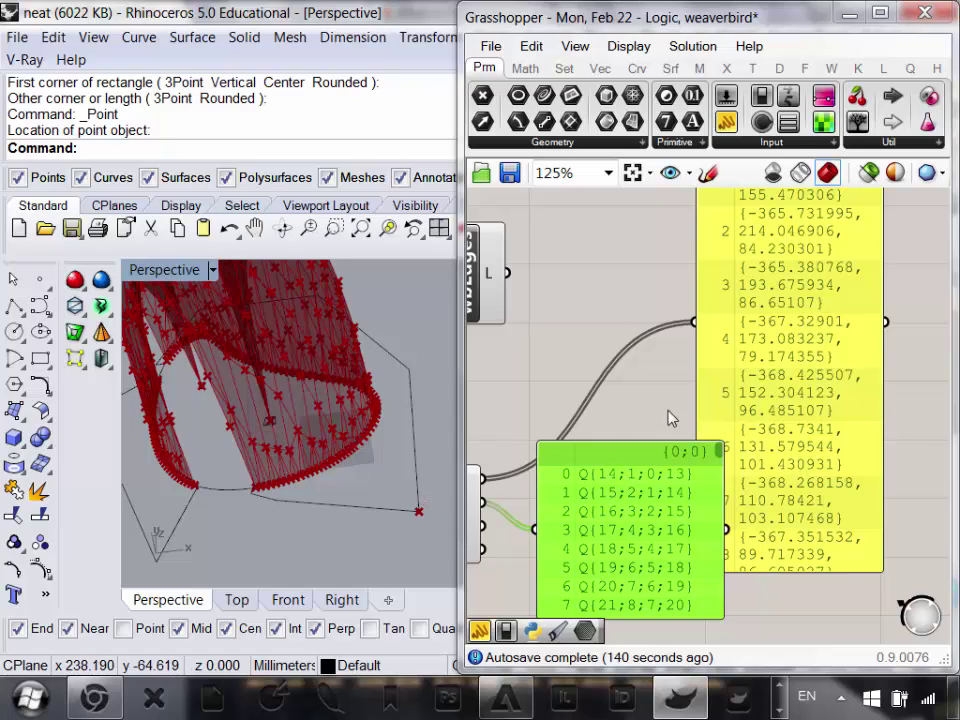
right_drag(731, 338, 724, 379)
scroll(722, 390, down, 1)
right_drag(710, 562, 716, 465)
scroll(765, 450, down, 2)
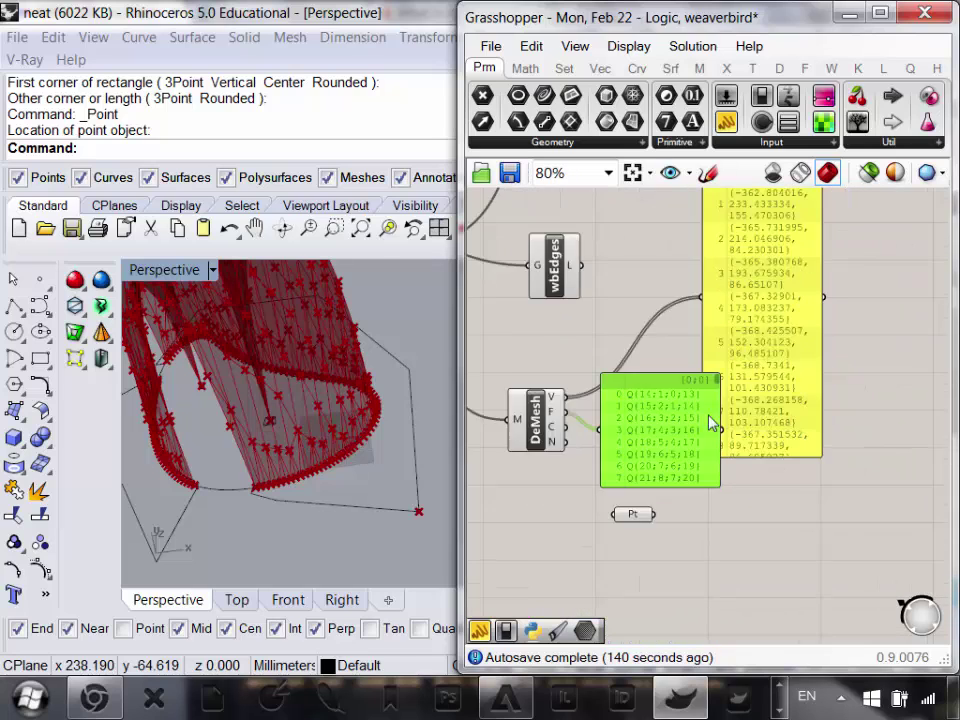
- Move the vertices panel up and away from Deconstruct Mesh, and place the faces panel directly beneath it
drag(720, 489, 786, 321)
drag(670, 477, 791, 427)
right_drag(675, 514, 706, 519)
- Move the Point parameter further below Deconstruct Mesh to free space beside the component
mouse_move(685, 565)
mouse_down()
mouse_move(634, 569)
mouse_move(675, 551)
mouse_move(674, 564)
mouse_up()
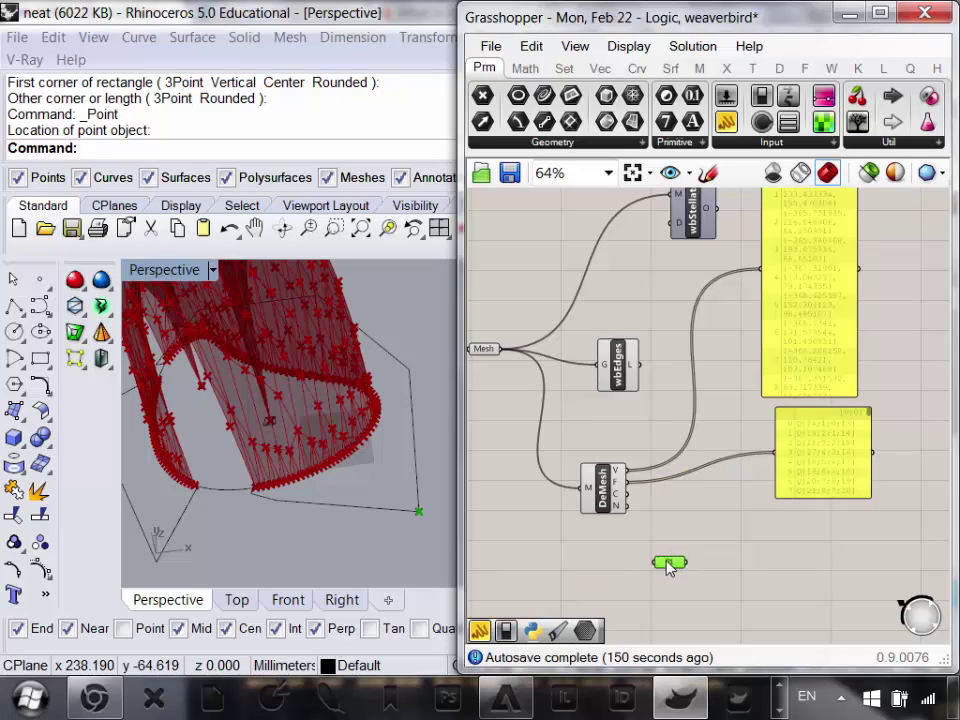
scroll(633, 497, up, 2)
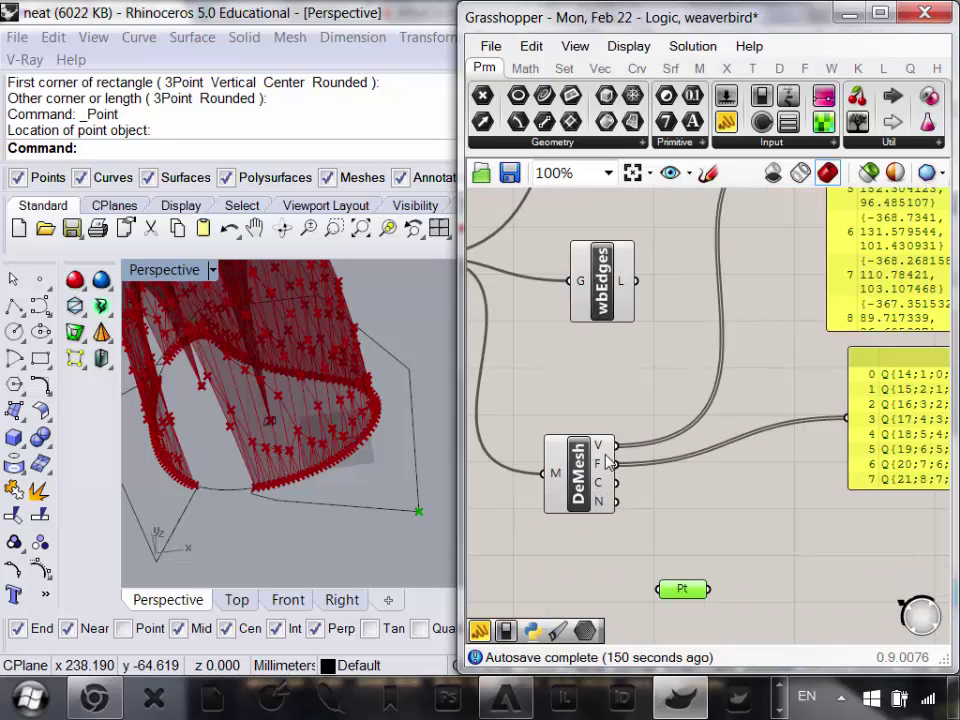
mouse_move(601, 473)
right_drag(724, 467, 696, 467)
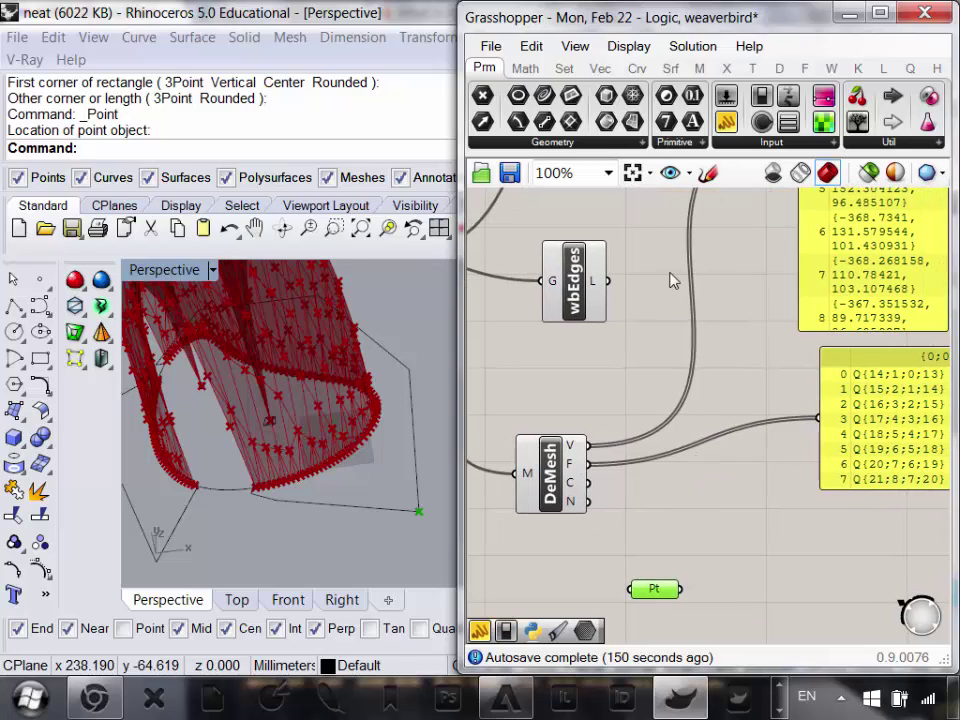
drag(660, 591, 639, 634)
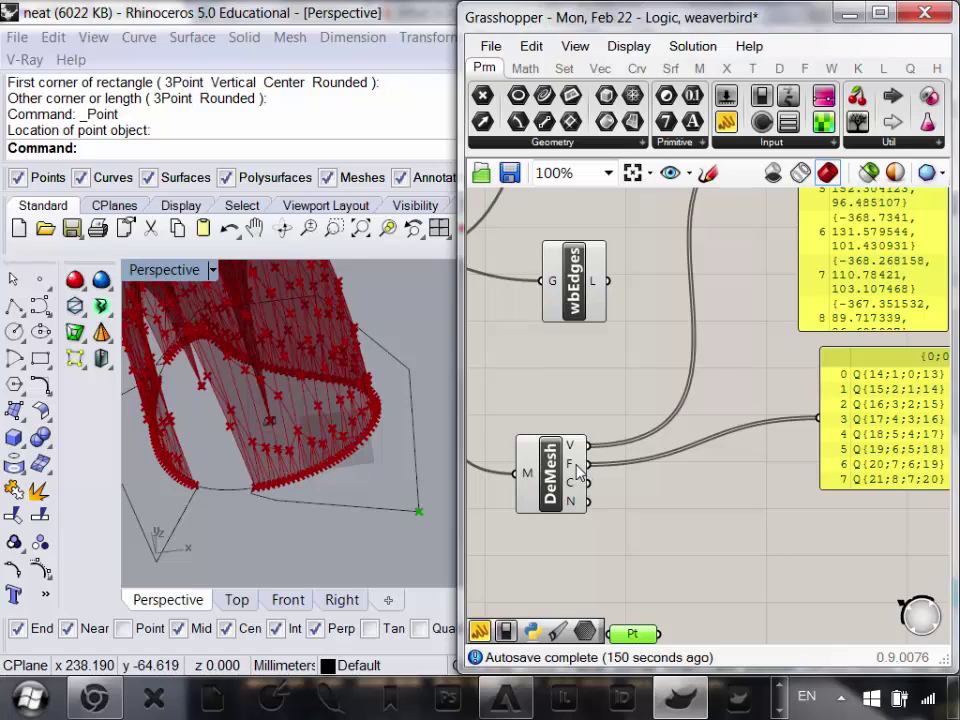
- Add a Deconstruct Face component beside Deconstruct Mesh and connect the Faces output to its F input
mouse_move(578, 470)
click(700, 69)
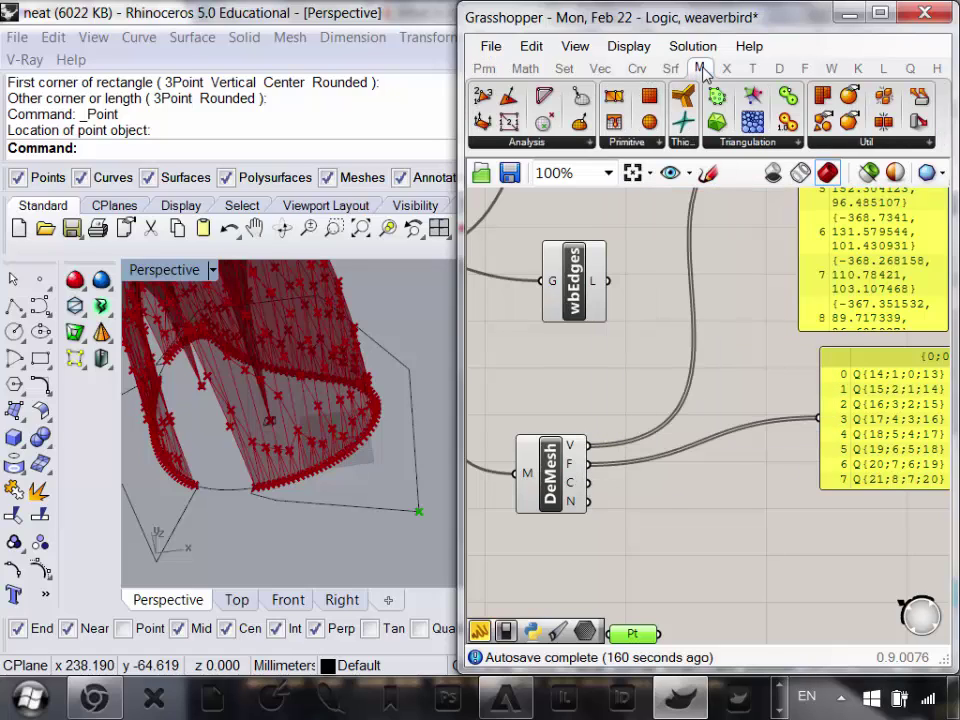
click(547, 142)
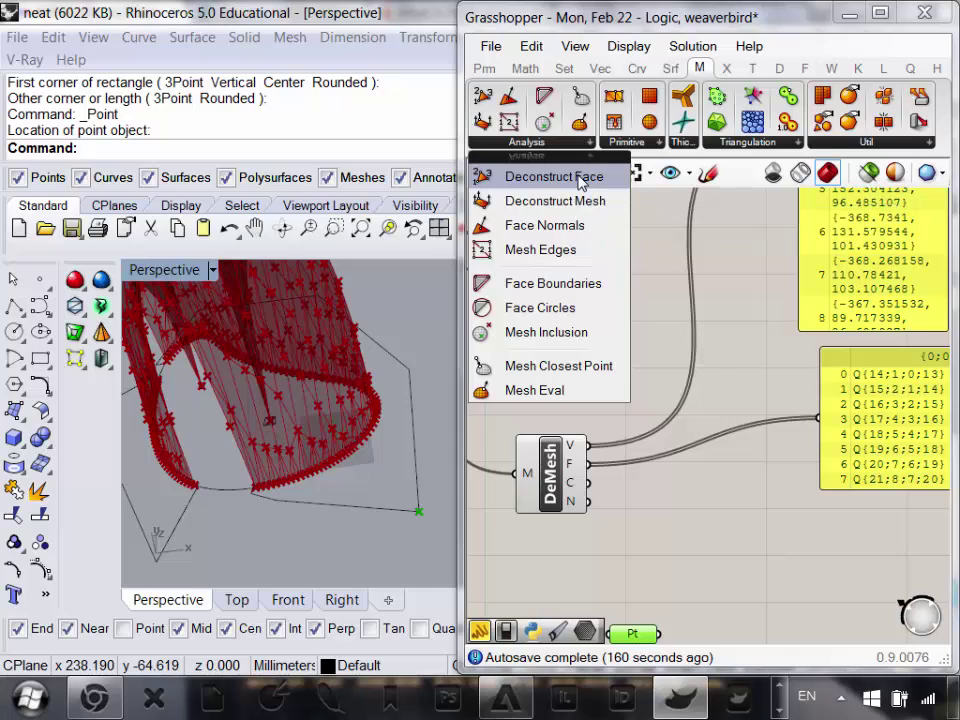
drag(580, 178, 678, 548)
scroll(623, 553, up, 1)
right_drag(623, 553, 636, 476)
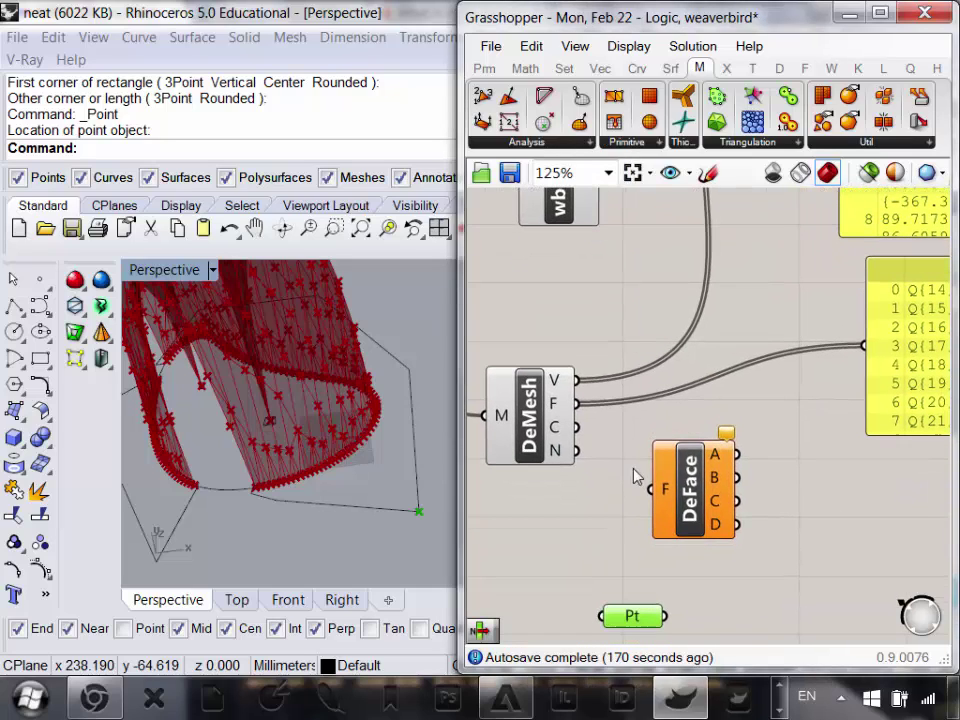
click(658, 500)
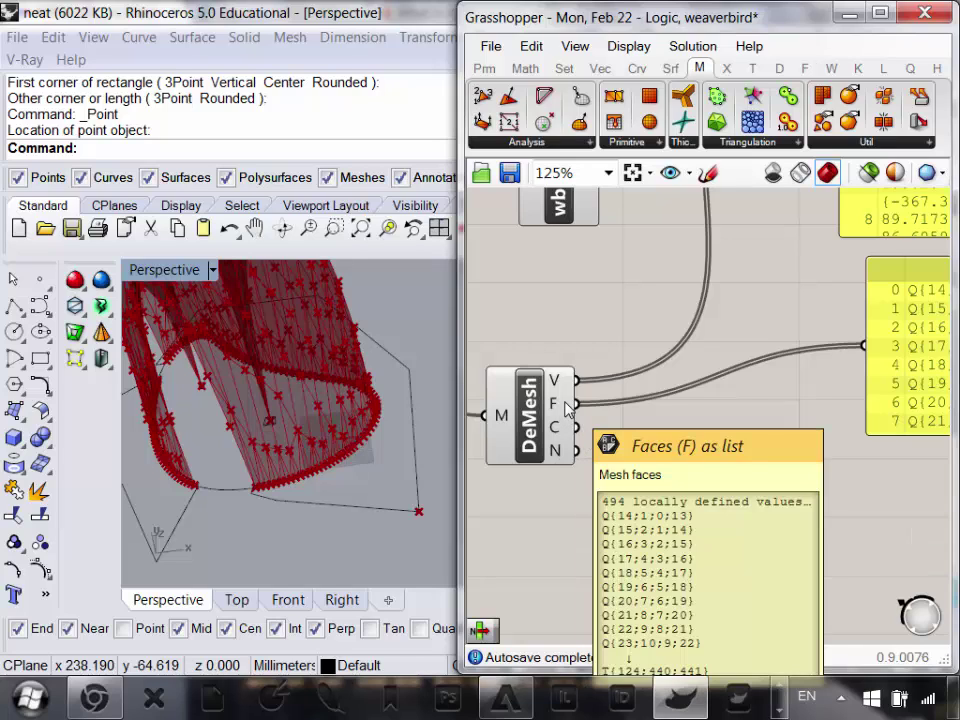
drag(567, 405, 630, 498)
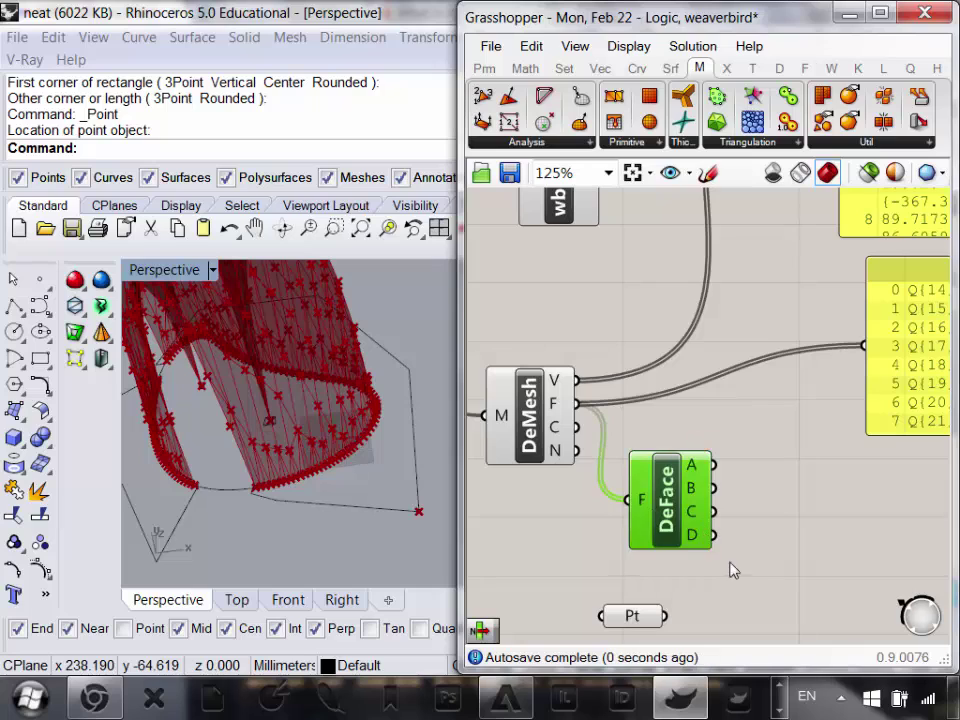
- Move the faces panel clear of Deconstruct Face and compare its first vertex indices with the component's Corner A output
right_drag(783, 564, 655, 545)
right_drag(709, 508, 688, 518)
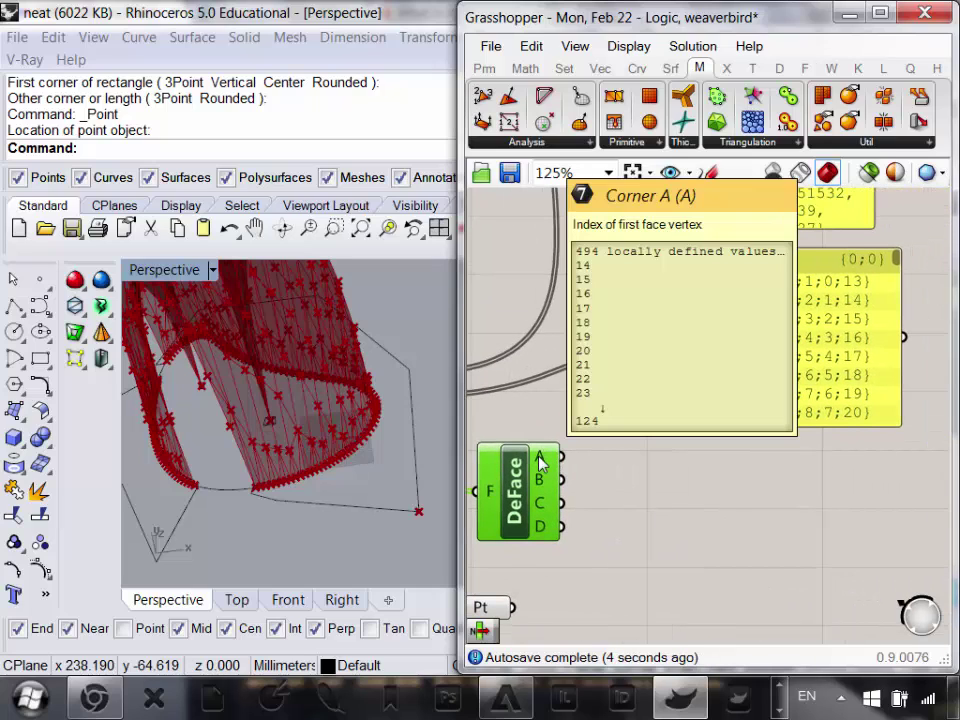
drag(810, 345, 898, 455)
right_drag(776, 536, 684, 474)
scroll(682, 474, down, 1)
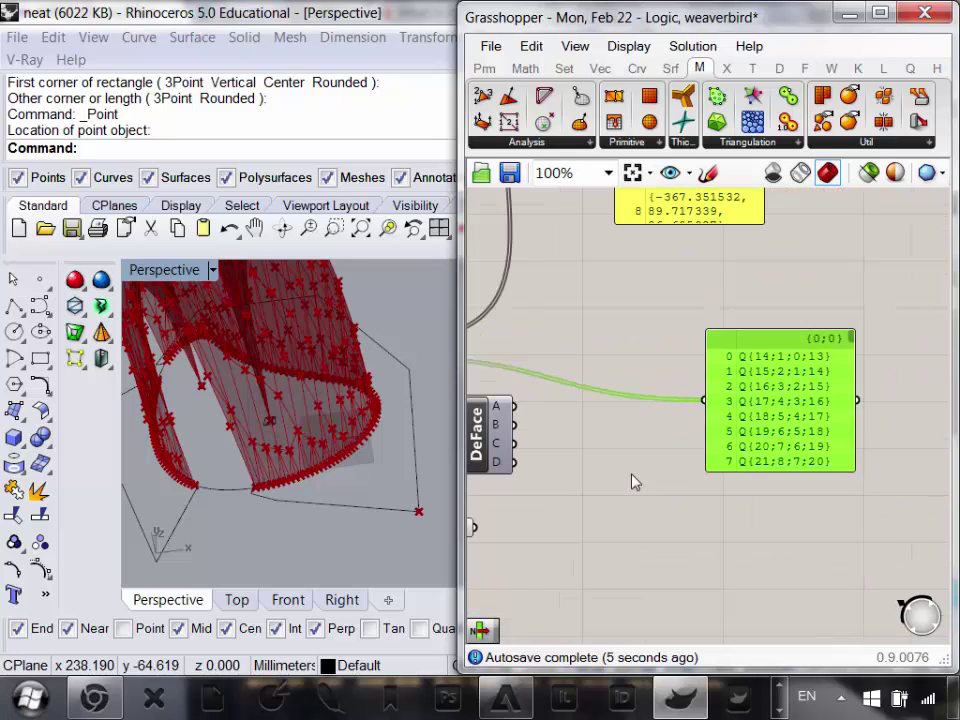
mouse_move(498, 405)
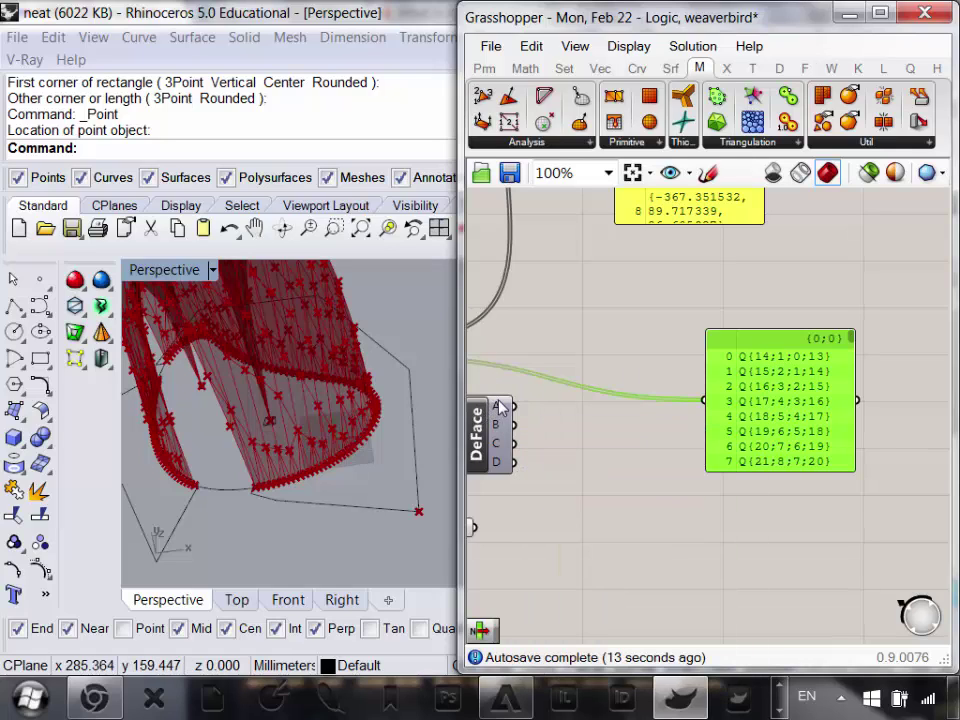
mouse_move(501, 410)
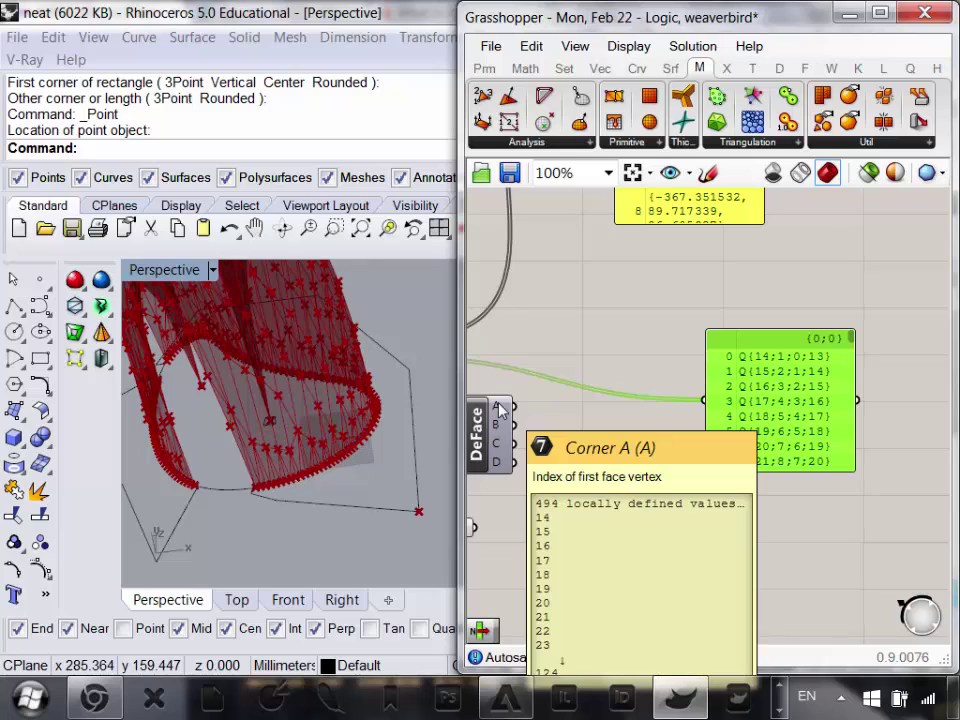
right_drag(534, 418, 654, 441)
right_drag(744, 443, 663, 453)
right_drag(597, 473, 666, 485)
drag(847, 468, 775, 443)
right_drag(722, 421, 736, 469)
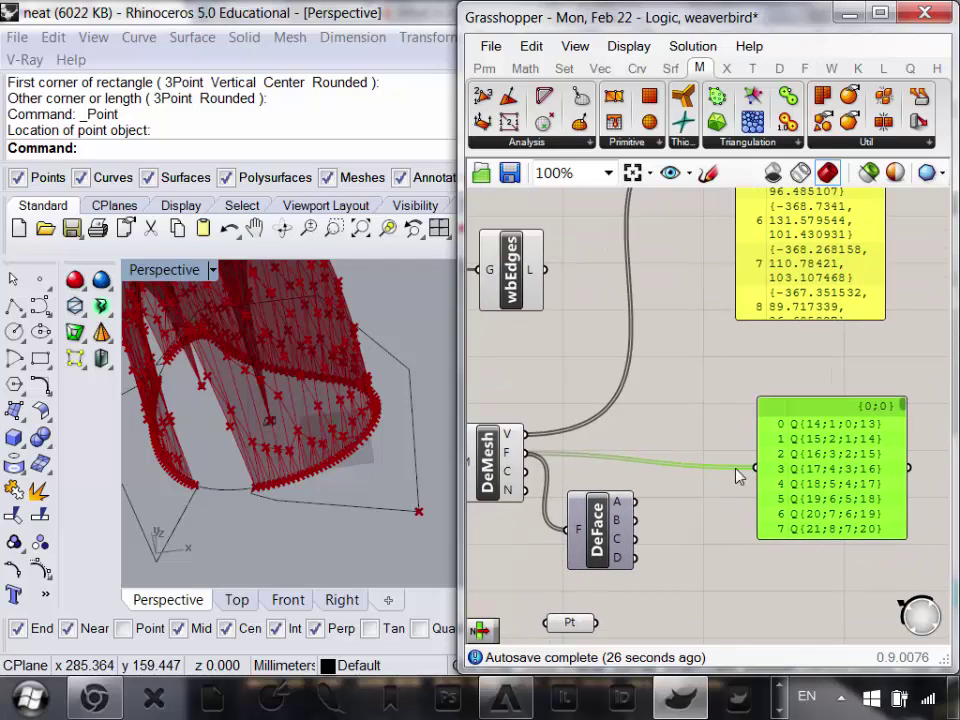
scroll(597, 514, up, 1)
scroll(622, 503, down, 1)
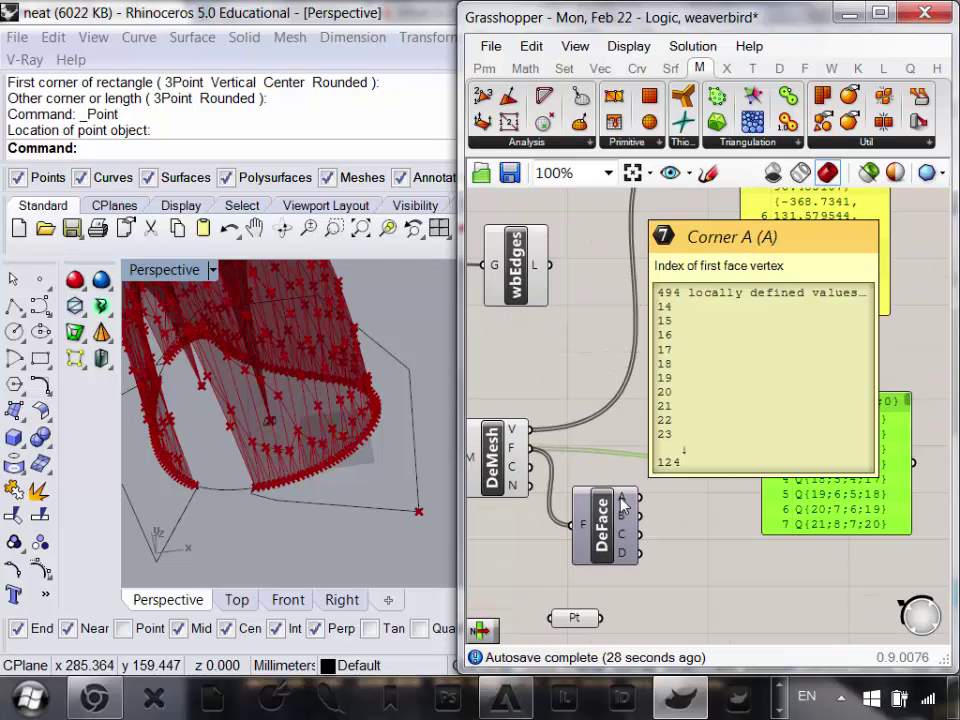
- Add a List Item component above Deconstruct Face, between Deconstruct Mesh and the faces panel
click(564, 67)
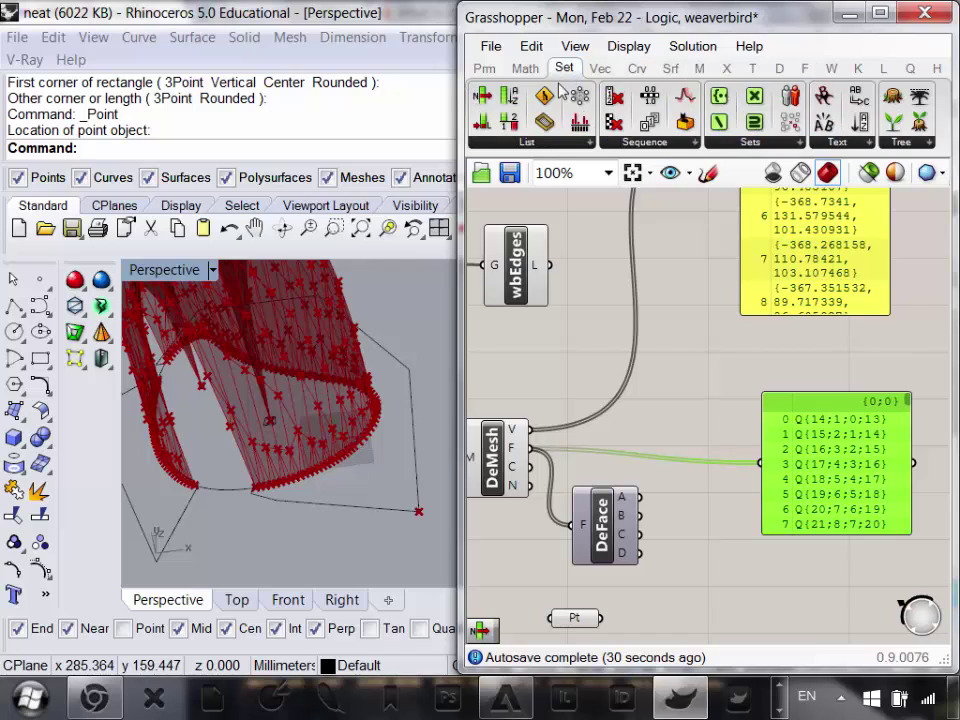
click(533, 145)
click(514, 199)
click(680, 410)
right_drag(644, 478, 650, 444)
mouse_move(688, 391)
mouse_down()
mouse_move(690, 416)
mouse_move(684, 403)
mouse_up()
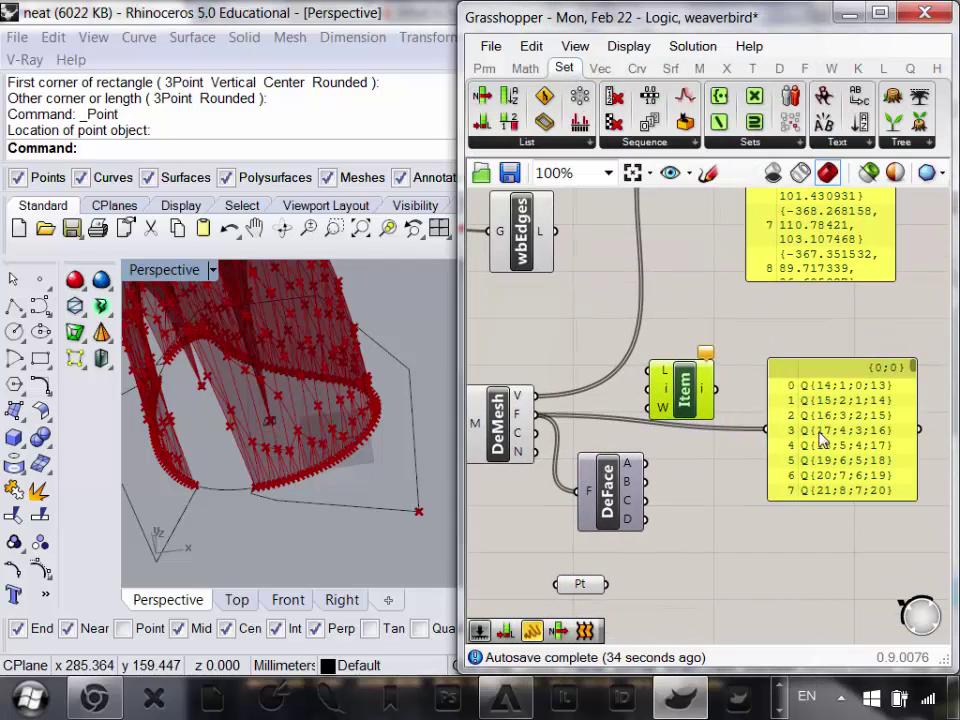
- Compare the face indices with the numbered vertices panel, and inspect the List Item index input
right_drag(768, 371, 782, 493)
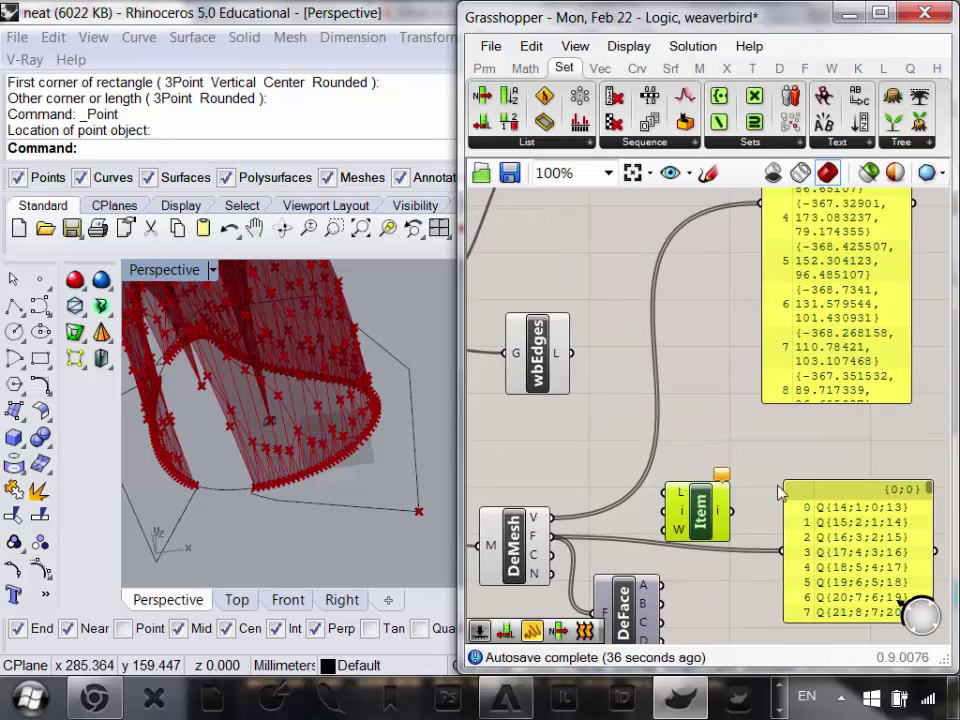
scroll(745, 468, down, 2)
right_drag(786, 319, 773, 392)
scroll(813, 603, up, 2)
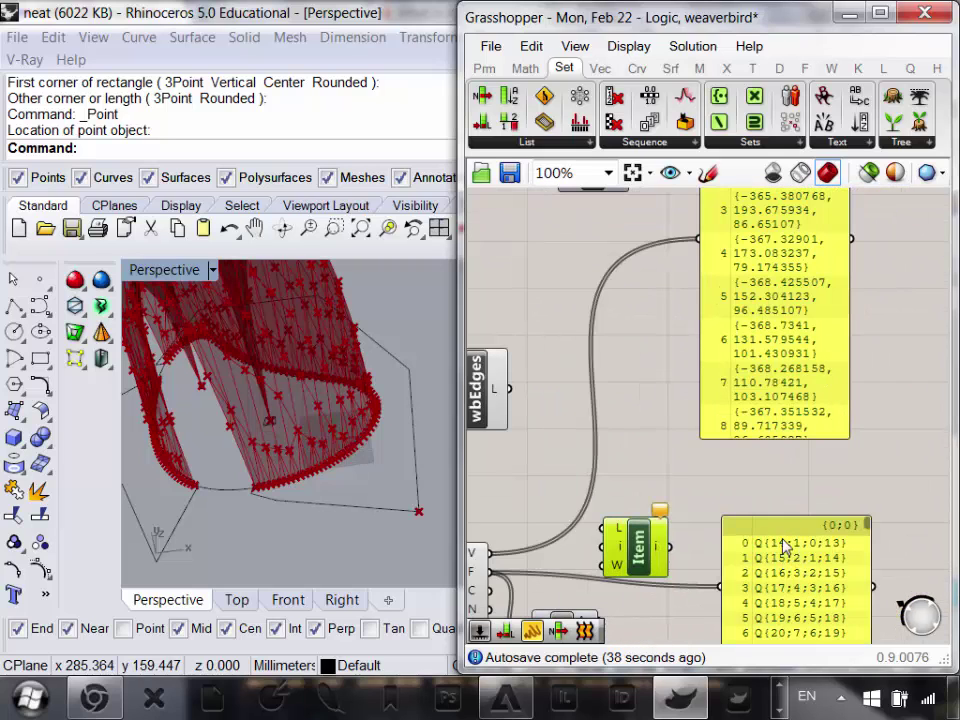
right_drag(710, 482, 710, 614)
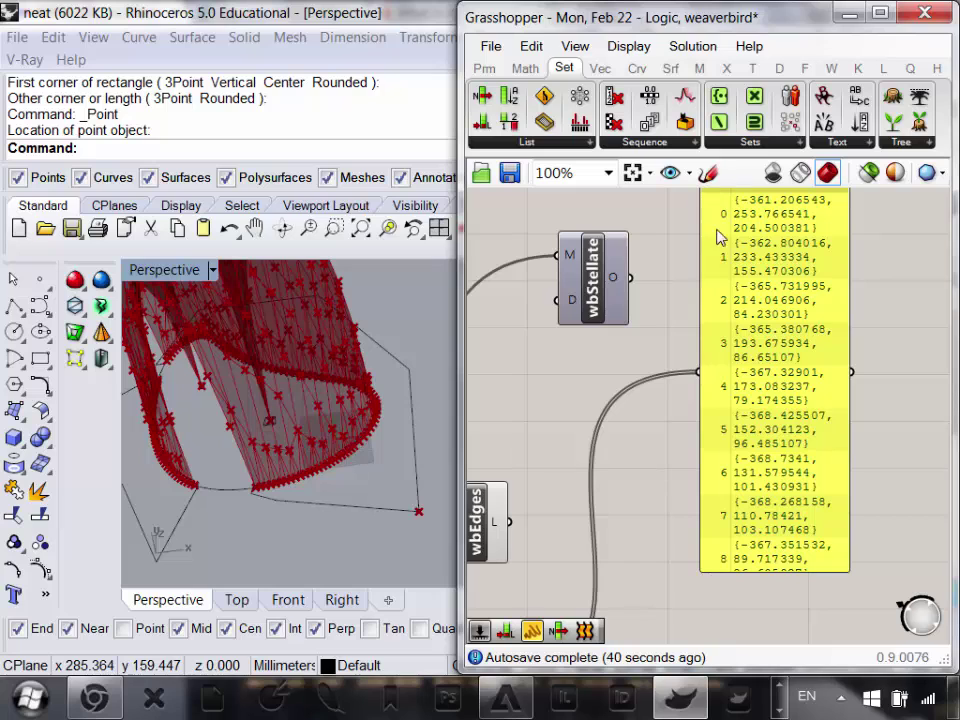
scroll(724, 384, down, 4)
scroll(686, 530, up, 4)
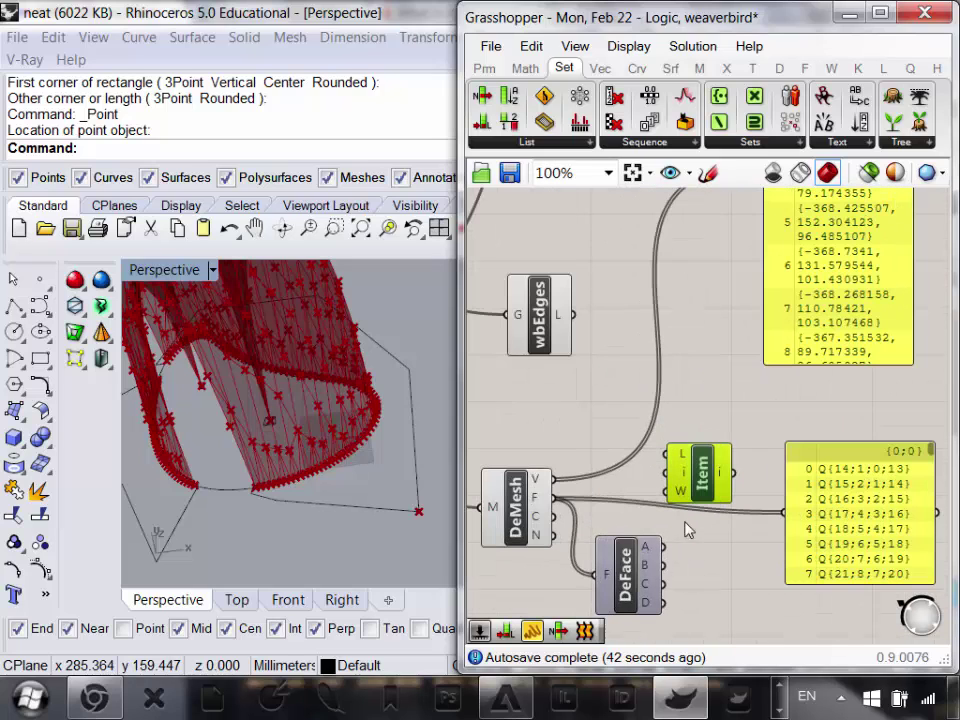
mouse_move(647, 551)
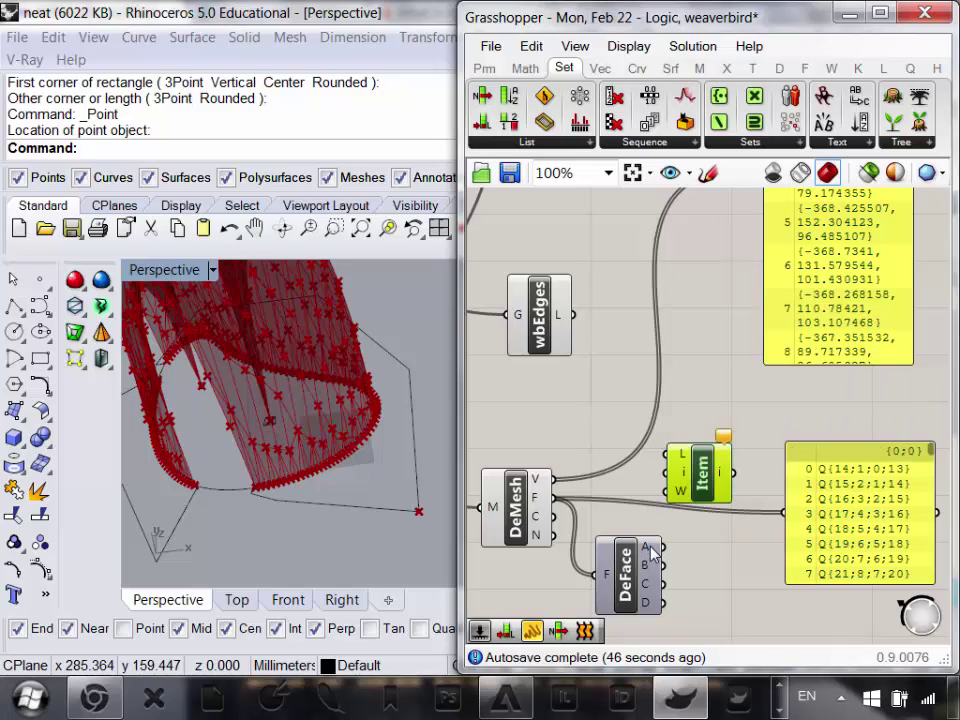
mouse_move(682, 483)
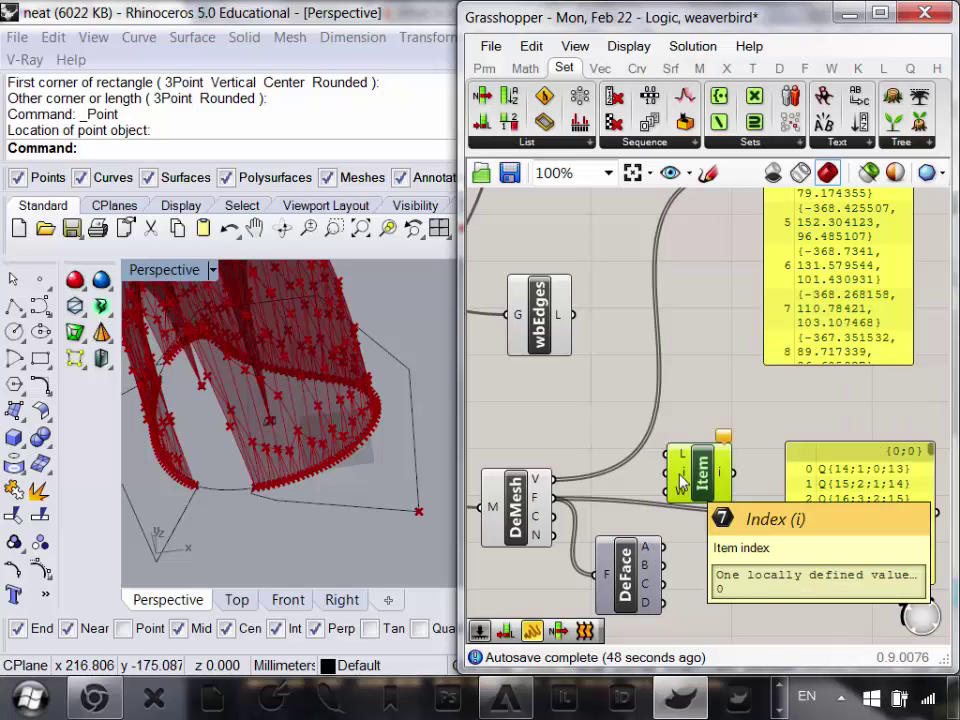
- Connect Deconstruct Face's A output to List Item's index and Deconstruct Mesh's vertices to its list, and shift List Item up
drag(667, 550, 650, 479)
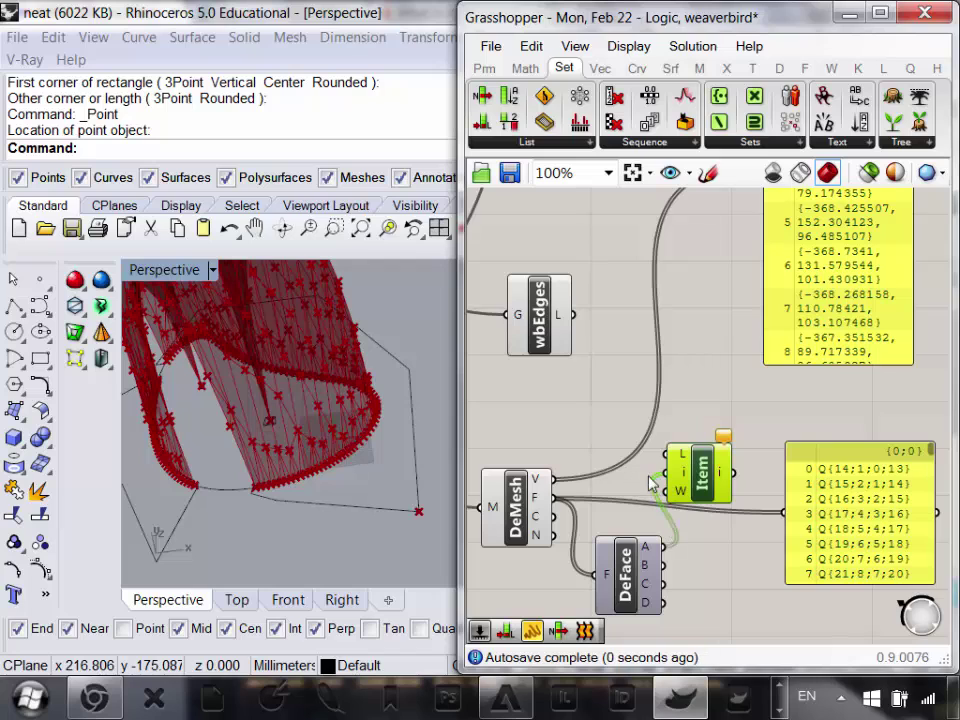
drag(543, 483, 748, 437)
- Examine the points output by List Item and their positions on the mesh in the Perspective viewport
right_drag(317, 354, 366, 378)
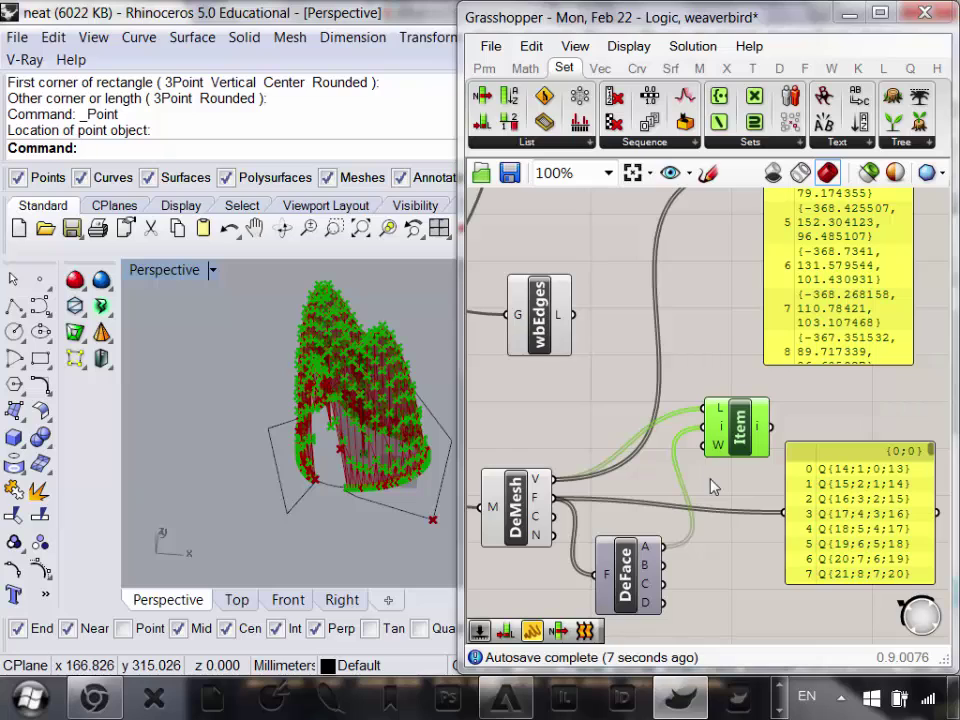
right_drag(736, 460, 662, 423)
mouse_move(687, 396)
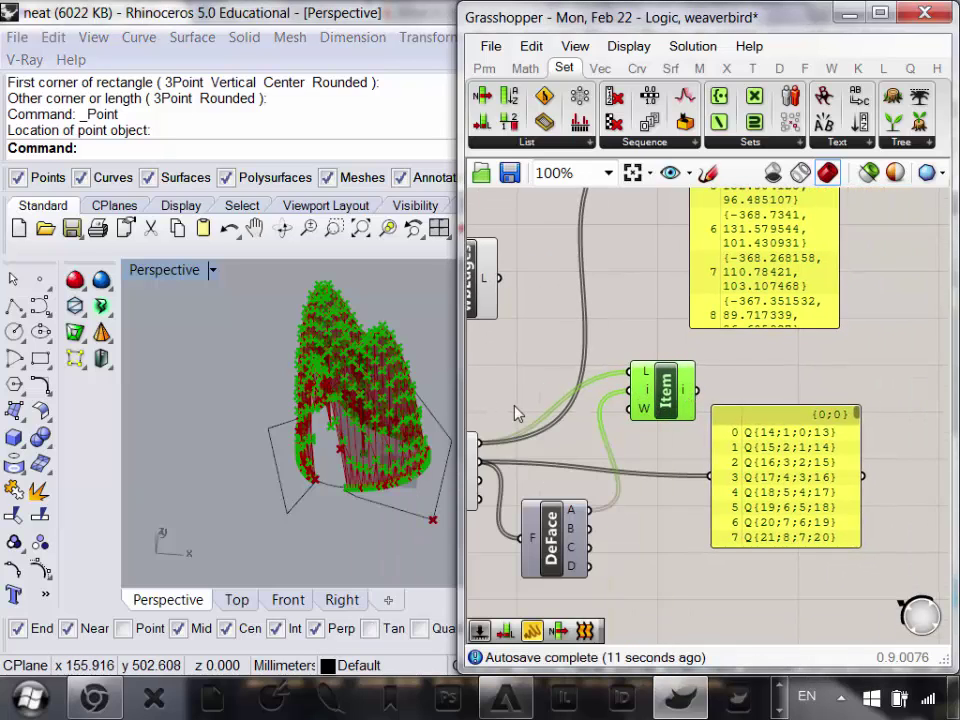
right_drag(587, 484, 677, 454)
mouse_move(556, 437)
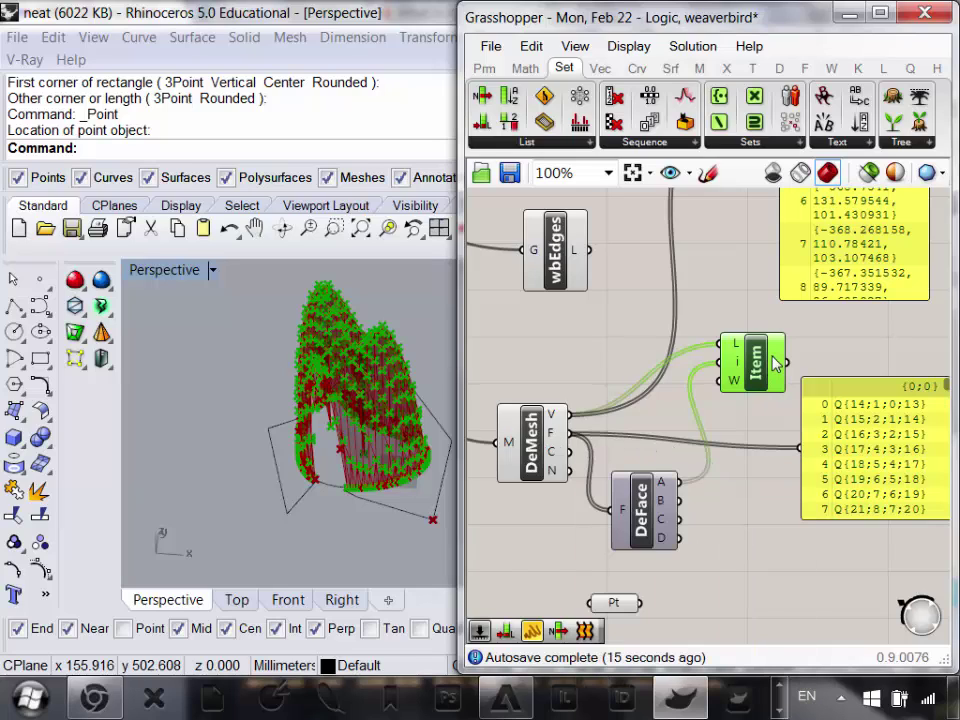
mouse_move(774, 364)
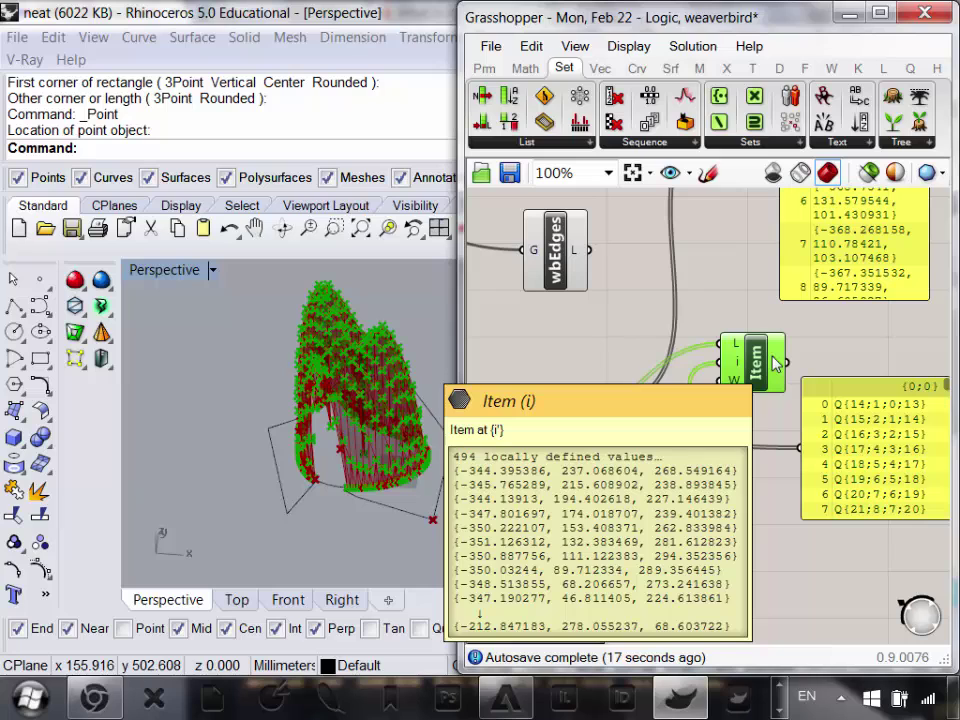
scroll(386, 491, up, 5)
scroll(369, 506, up, 5)
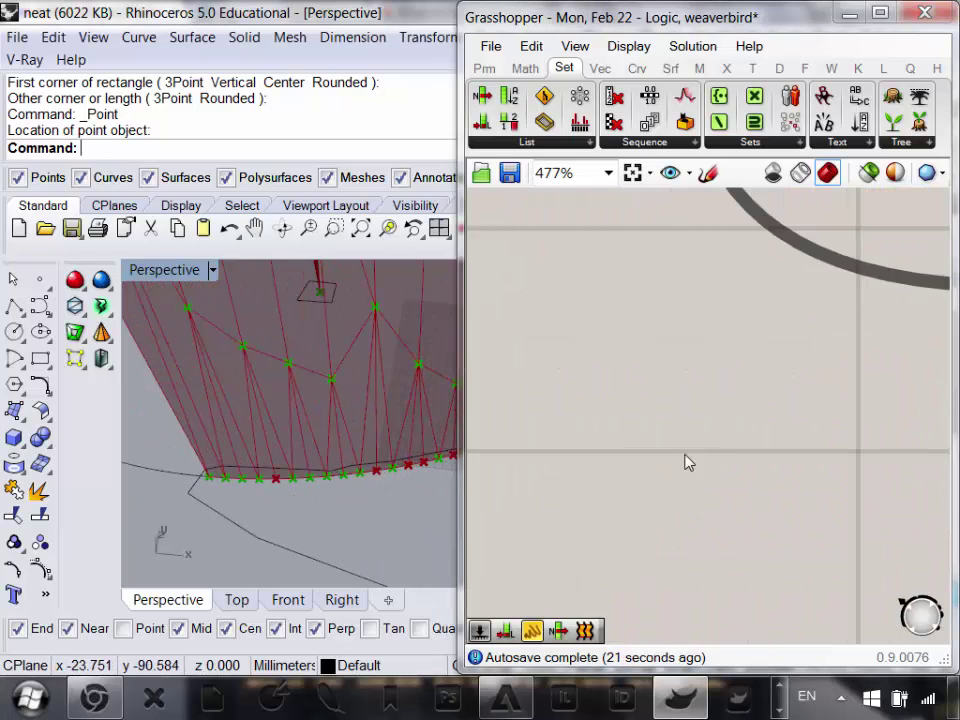
right_drag(811, 415, 671, 432)
scroll(672, 430, down, 11)
right_drag(758, 488, 593, 543)
scroll(675, 470, up, 3)
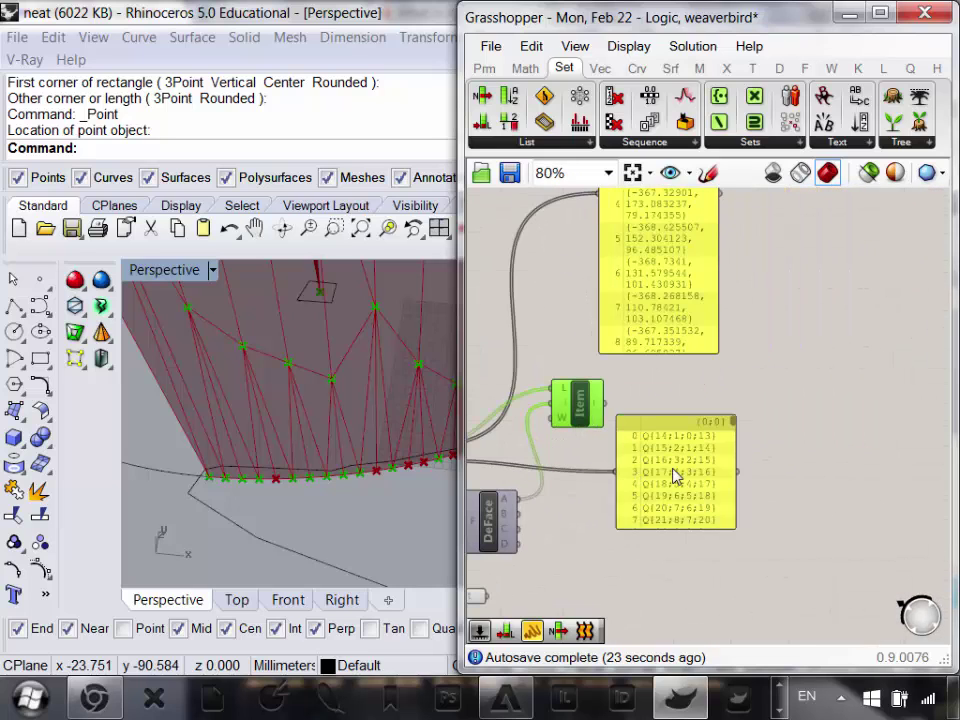
- Delete the faces panel and the vertices panel
mouse_move(676, 467)
mouse_down()
mouse_move(668, 489)
mouse_move(667, 480)
mouse_up()
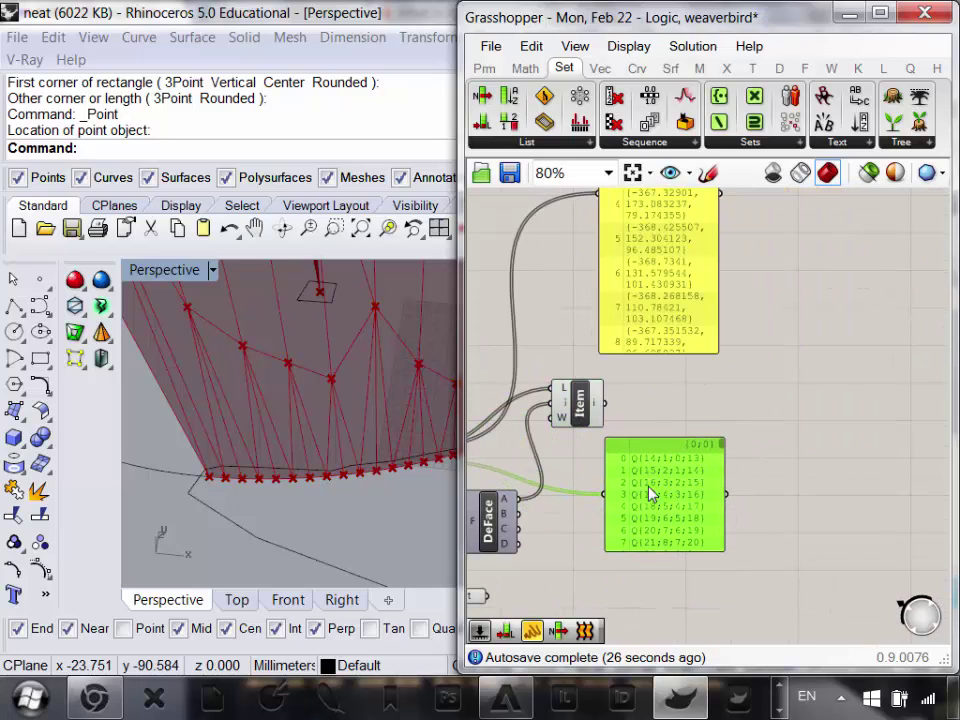
scroll(647, 495, down, 1)
right_drag(647, 495, 721, 472)
drag(782, 490, 778, 494)
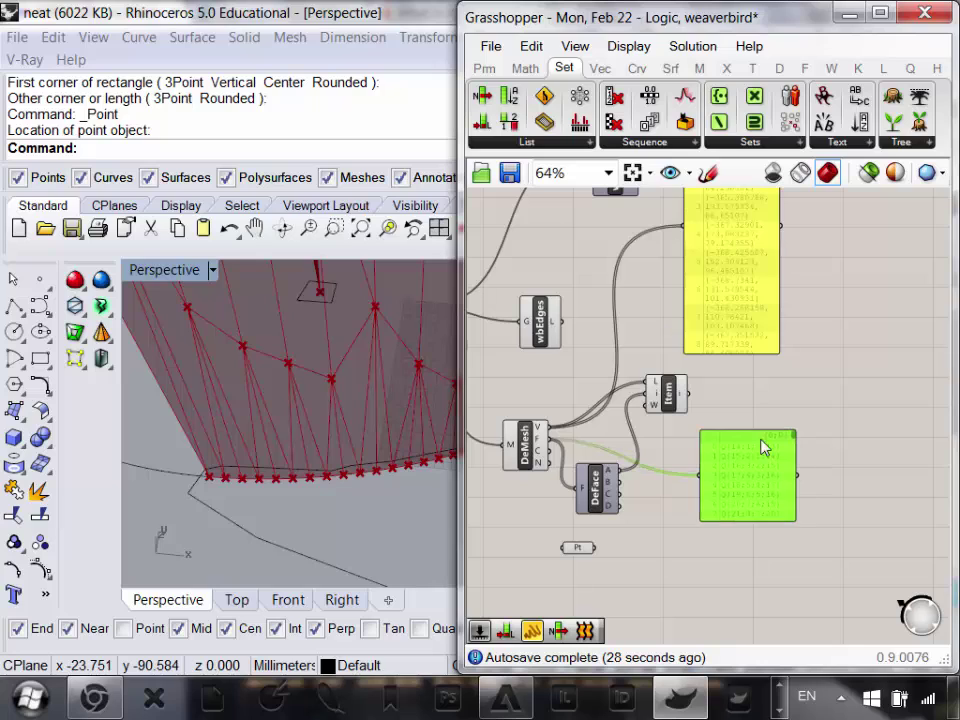
key(Delete)
click(726, 304)
key(Delete)
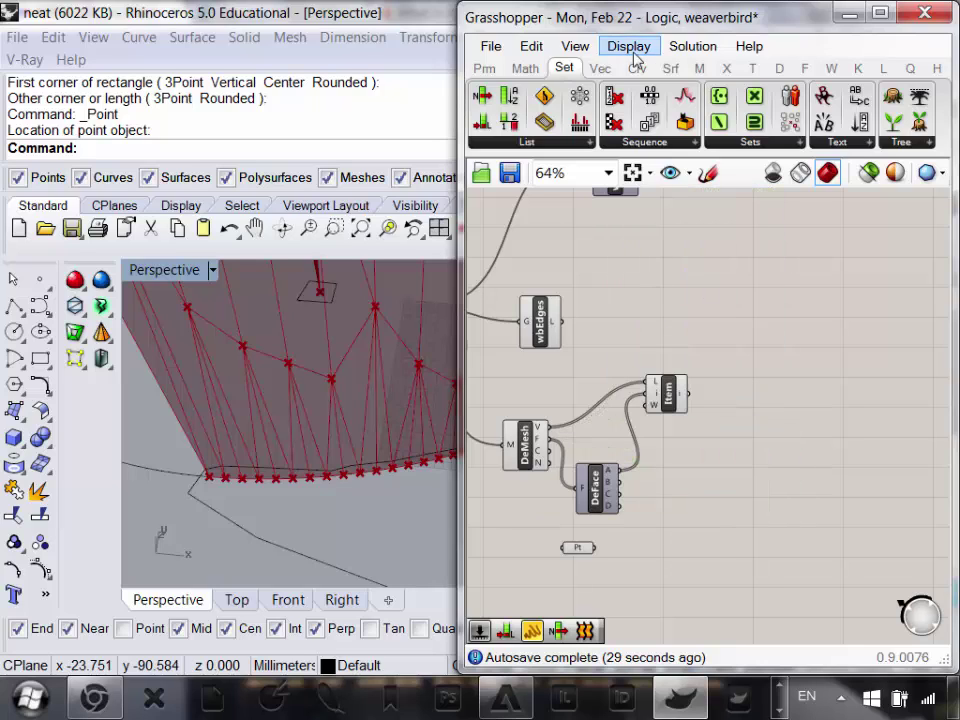
- Add a Face Normals component, connect the Mesh parameter to its M input, and check its Centers output
click(698, 70)
click(556, 142)
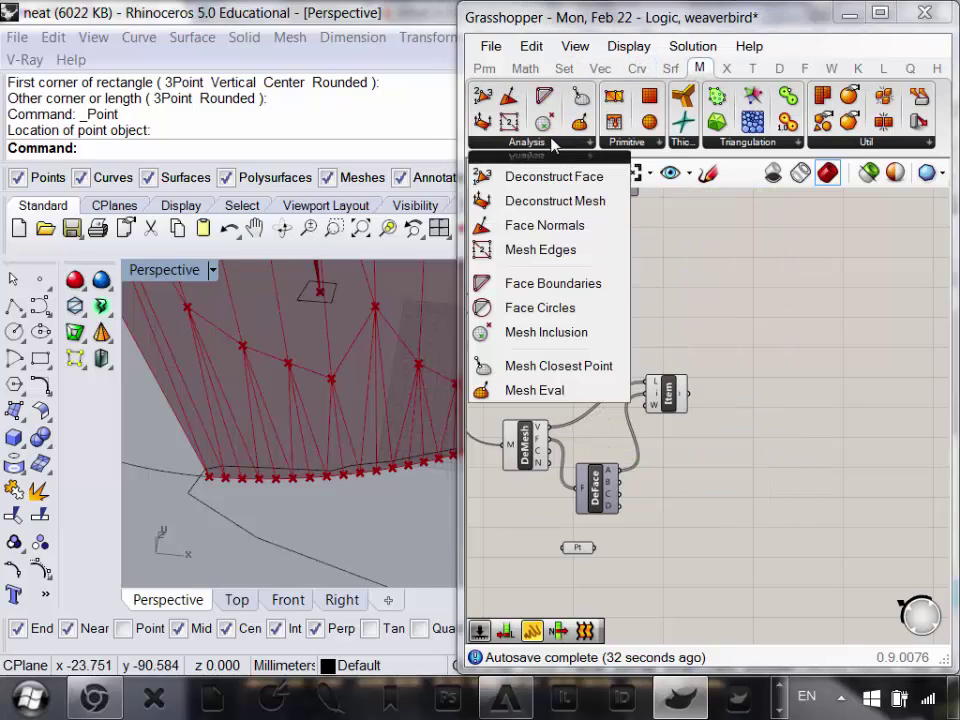
click(556, 229)
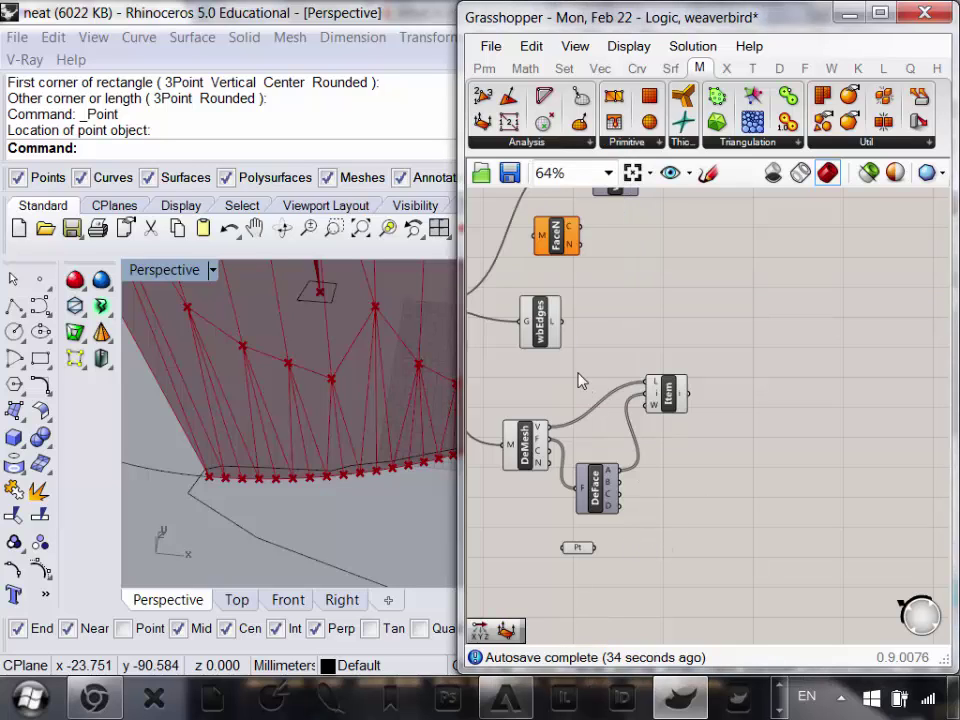
drag(566, 236, 589, 361)
scroll(540, 470, up, 3)
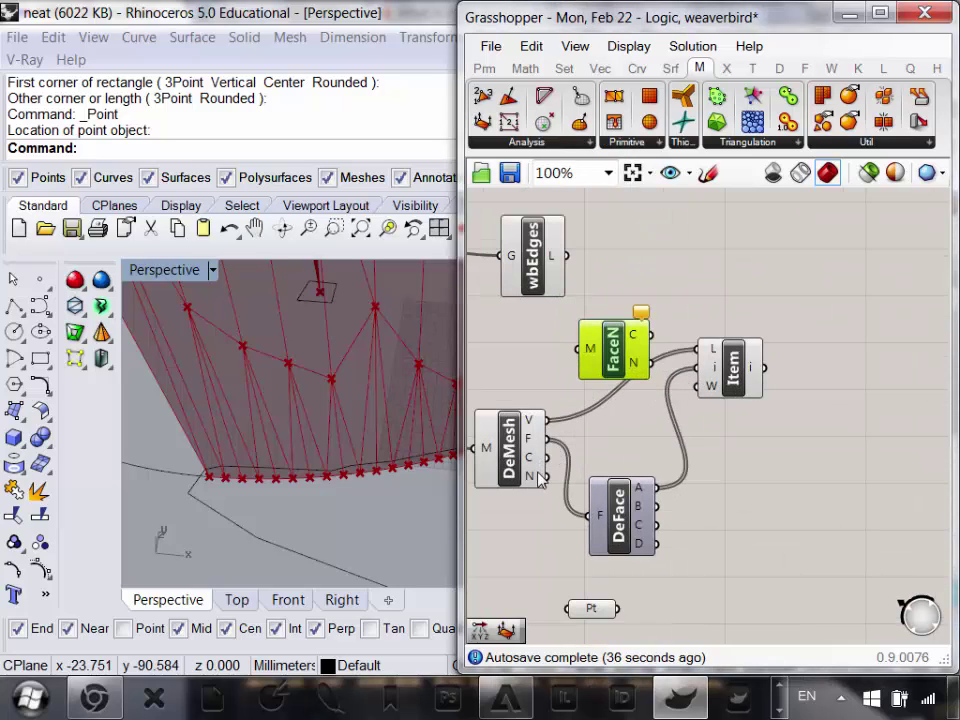
right_drag(538, 425, 712, 488)
drag(523, 298, 764, 416)
mouse_move(810, 403)
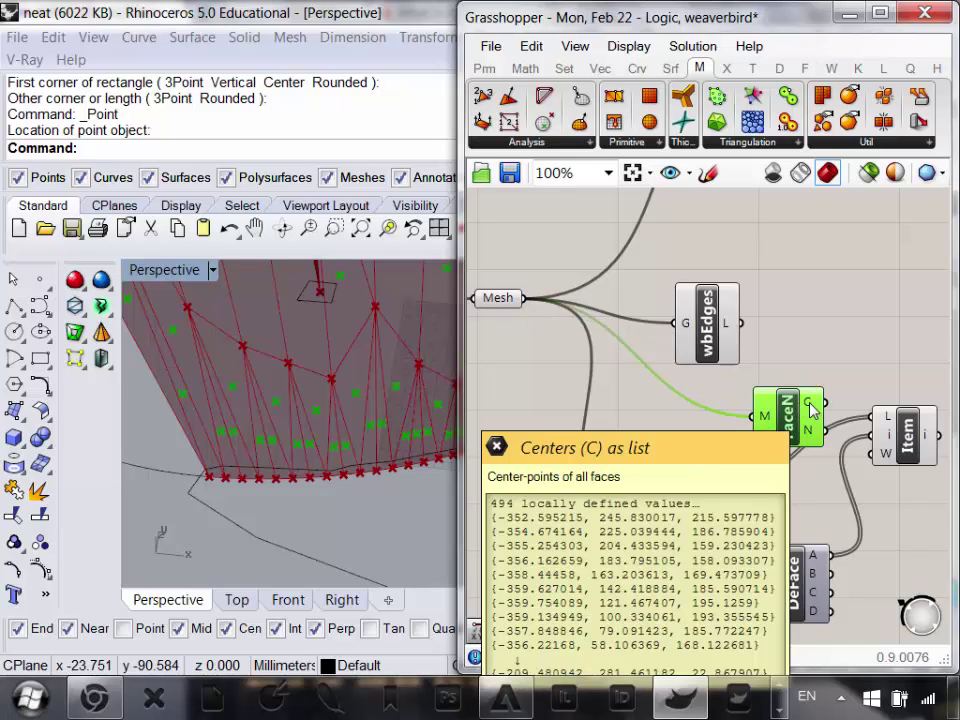
- Move Face Normals clear of the other components and delete Deconstruct Mesh, Deconstruct Face and List Item
scroll(810, 405, down, 2)
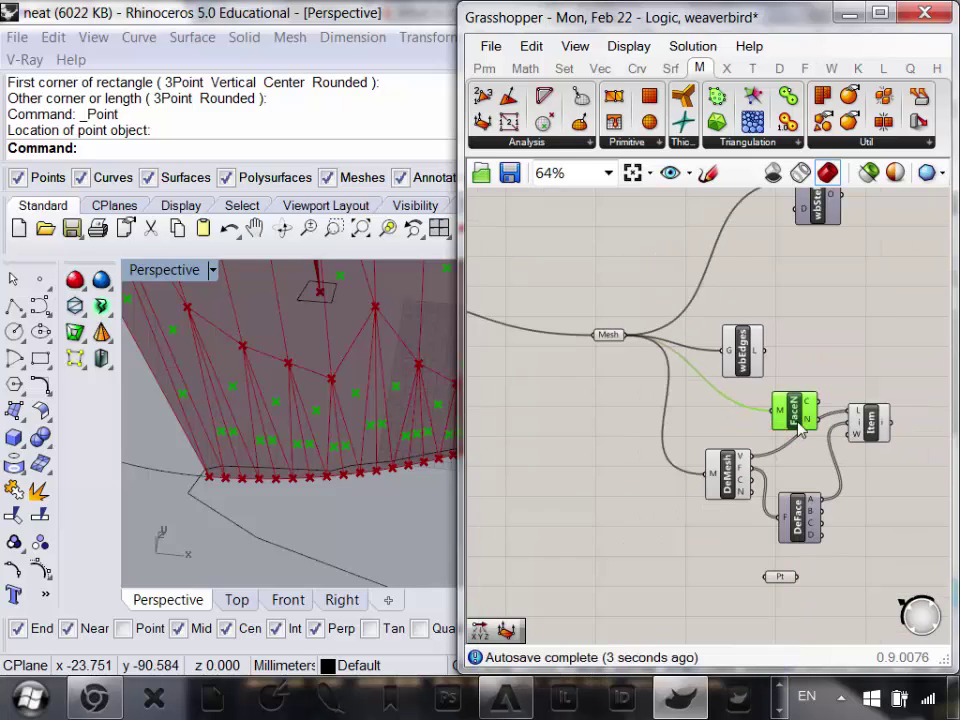
right_drag(800, 428, 739, 388)
drag(739, 388, 613, 511)
click(870, 483)
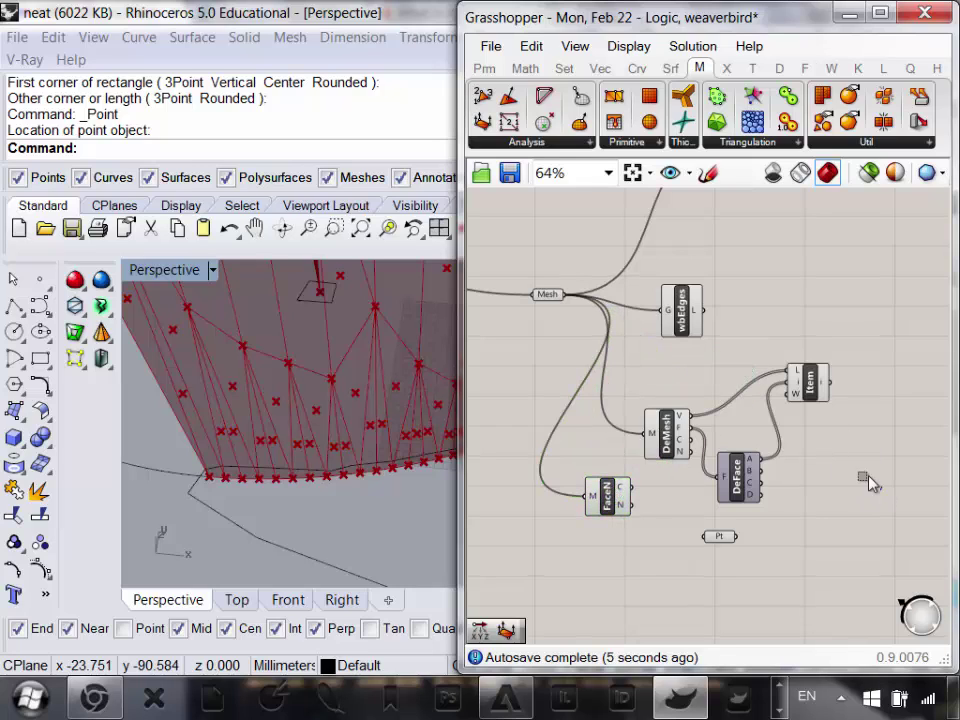
drag(868, 483, 642, 371)
key(Delete)
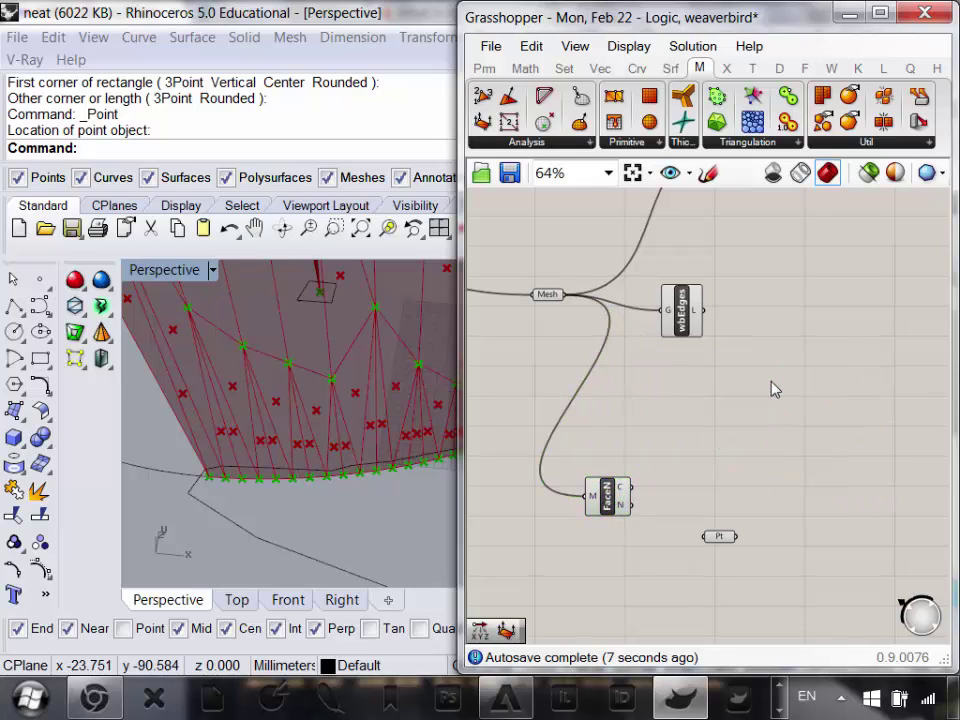
- Place Face Normals beneath the Weaverbird edges component and the Point parameter directly beneath Face Normals
right_drag(700, 467, 664, 512)
drag(566, 540, 660, 446)
right_drag(767, 471, 744, 500)
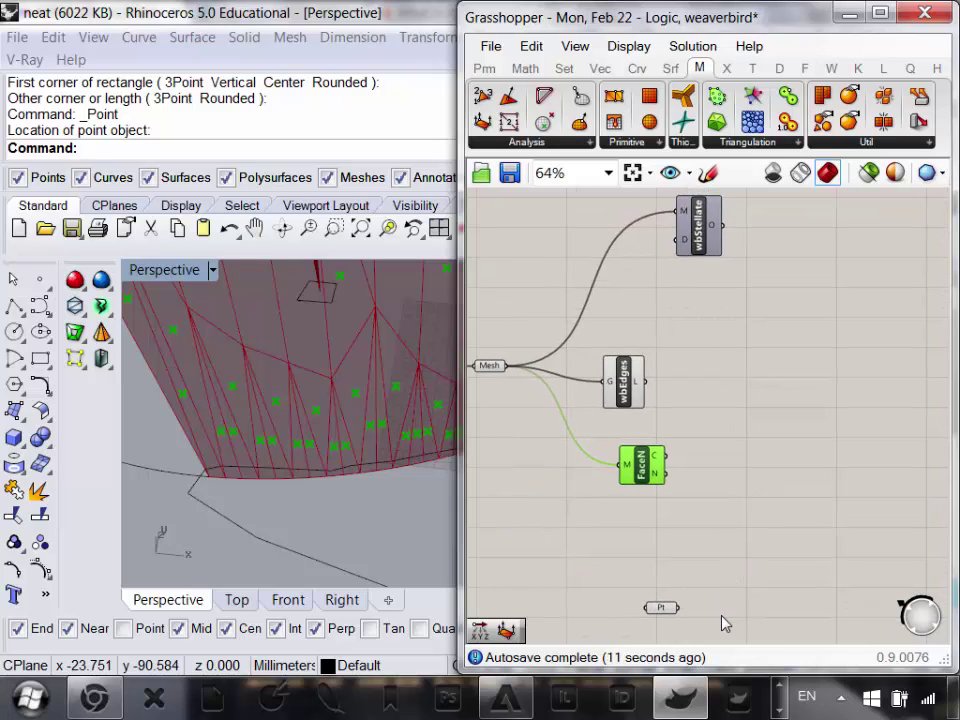
scroll(697, 646, up, 2)
drag(664, 596, 610, 430)
click(600, 368)
drag(600, 368, 579, 328)
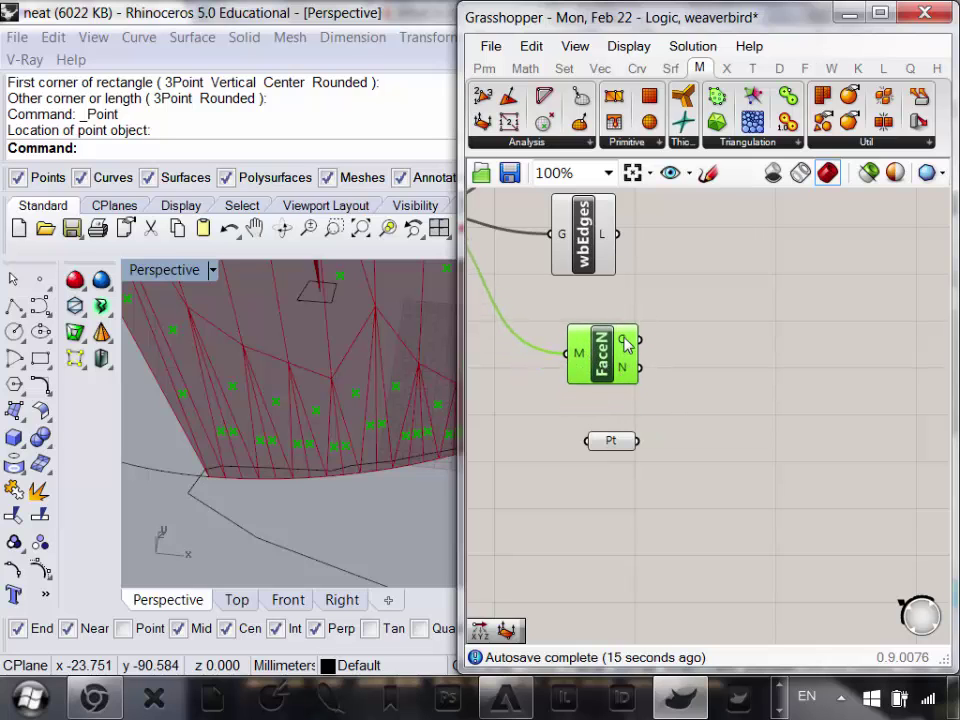
- View the face centers against the referenced point, and move the Point parameter and Face Normals slightly lower
mouse_move(626, 344)
right_drag(392, 459, 306, 456)
right_drag(652, 403, 686, 475)
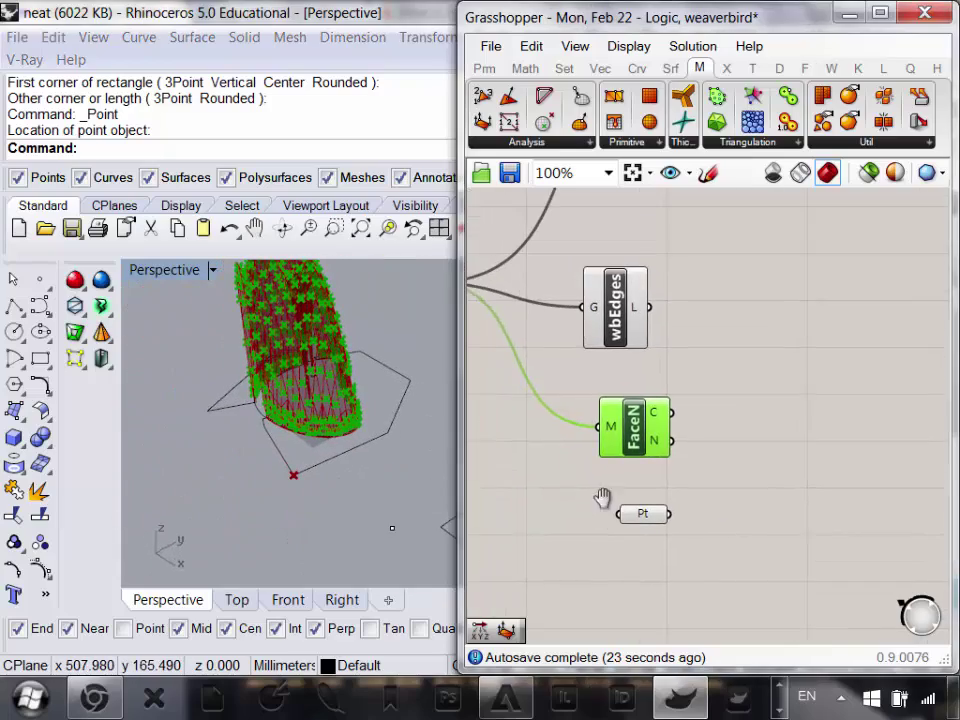
drag(645, 513, 617, 544)
drag(638, 432, 622, 444)
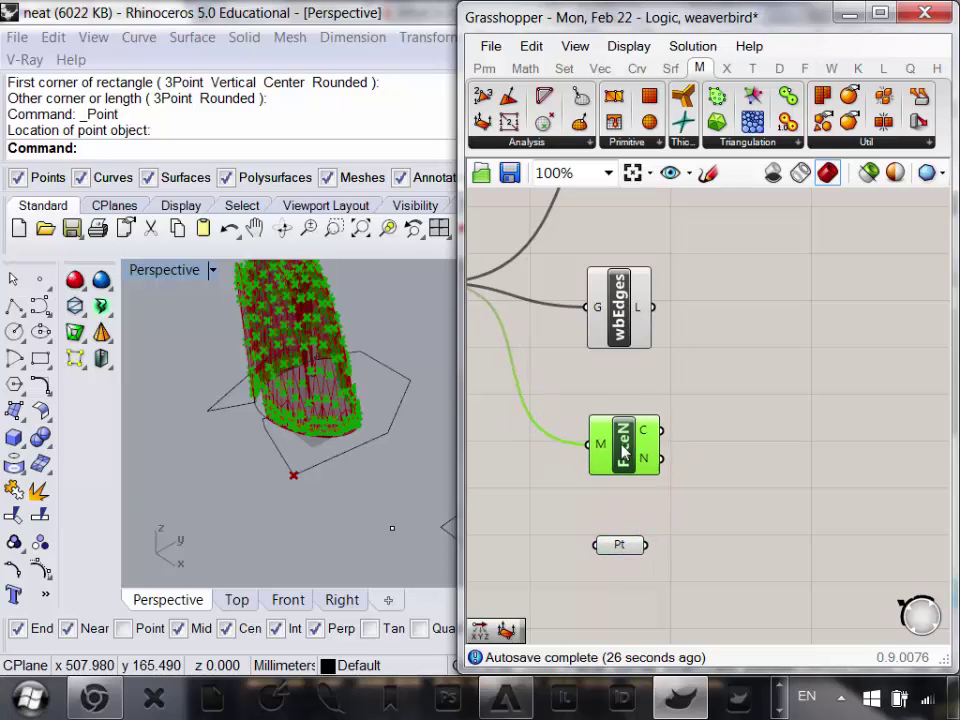
- Check the Face Normals Centers output and add a Distance component beside Face Normals
mouse_move(652, 428)
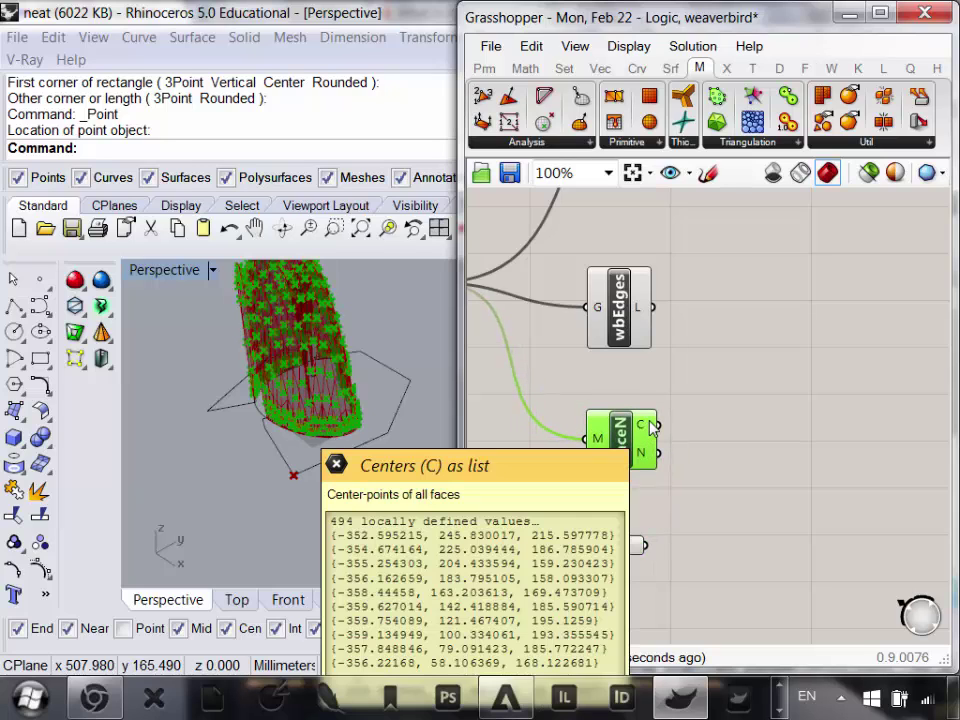
right_drag(731, 373, 687, 356)
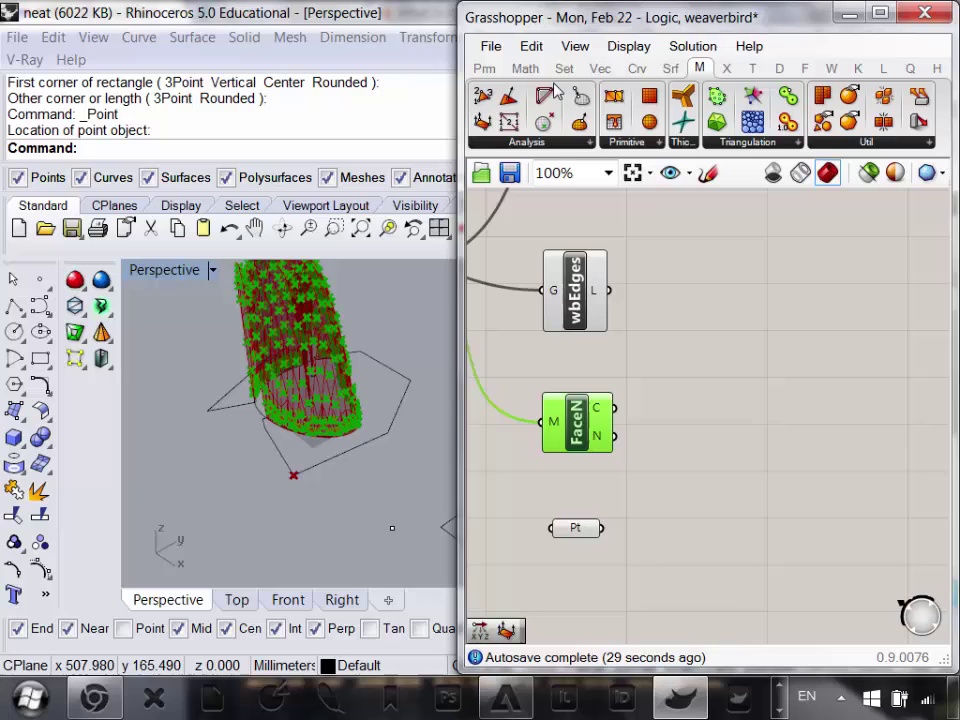
click(605, 68)
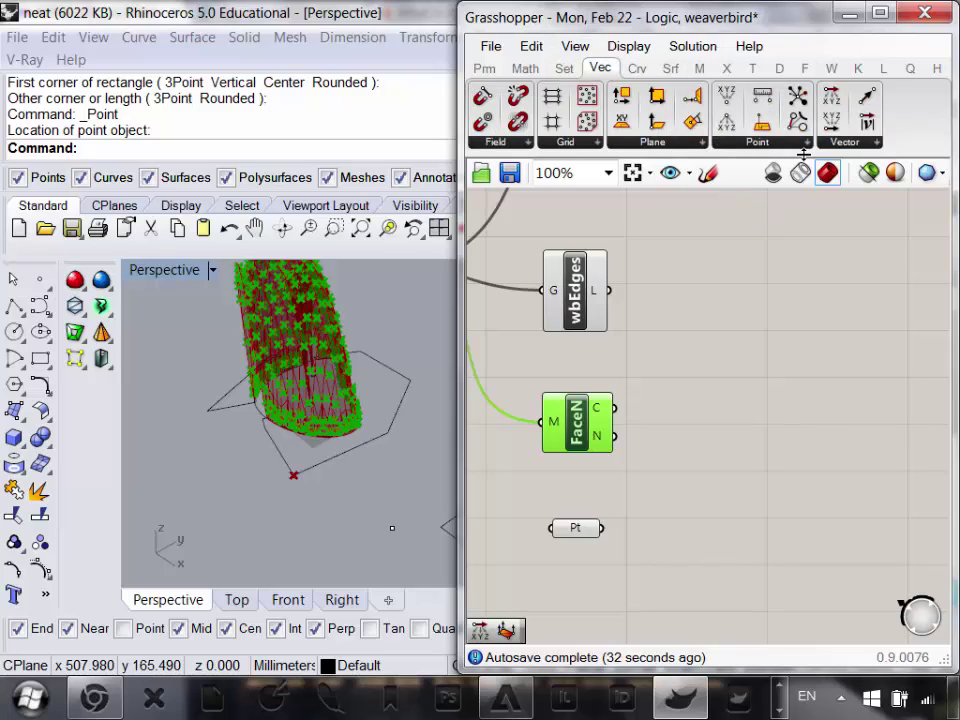
click(758, 143)
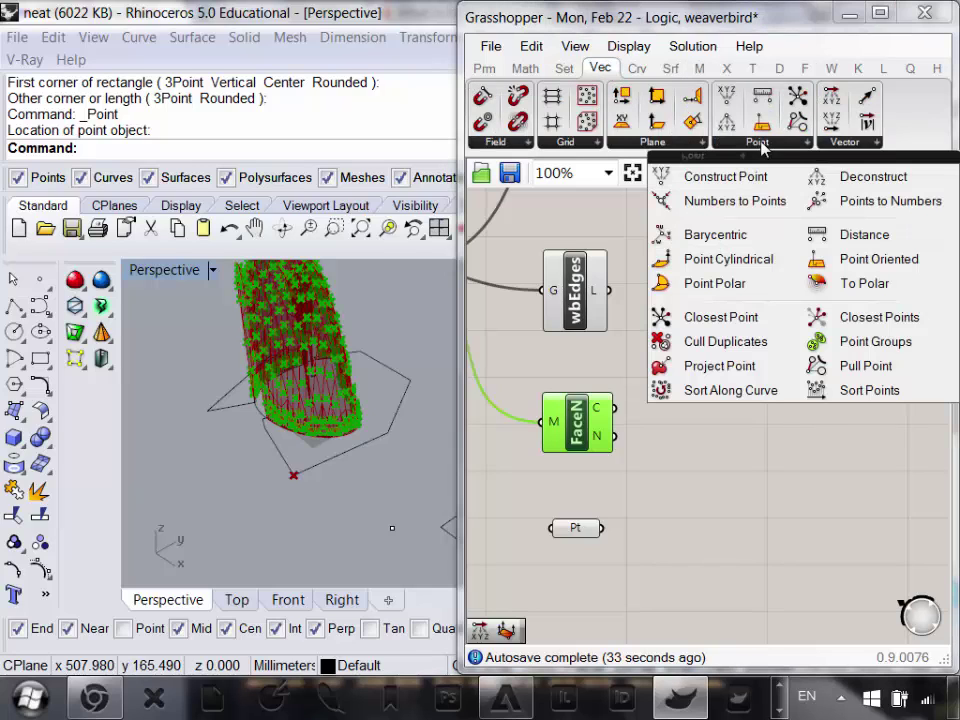
click(861, 235)
click(707, 364)
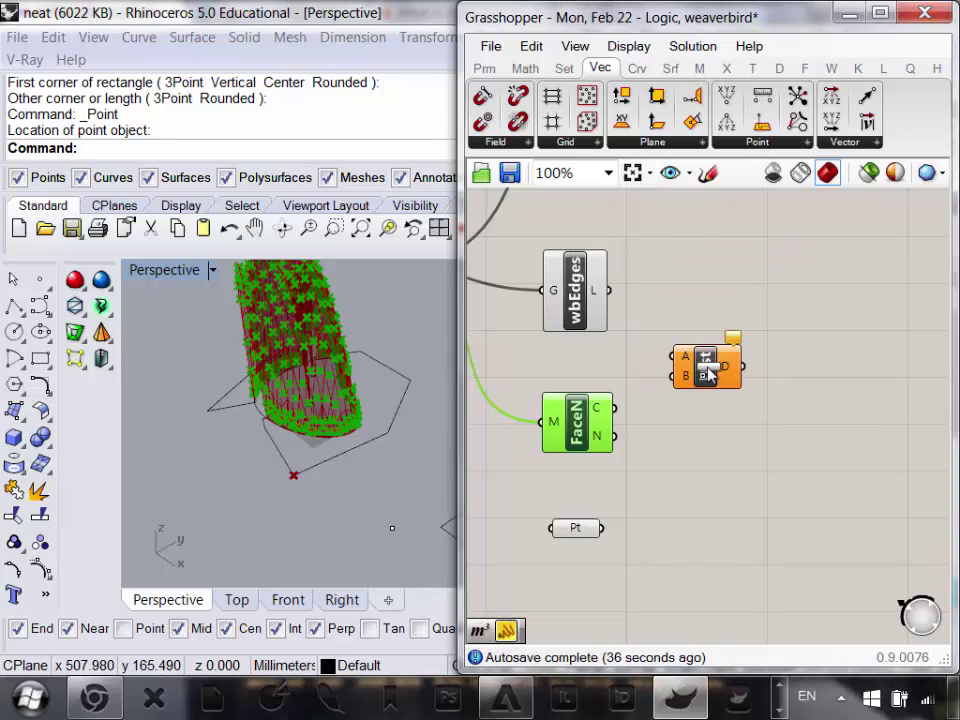
- Connect Face Normals' Centers to the Distance component's A input and the Point parameter to its B input, placing Distance between them
right_drag(638, 446, 675, 412)
drag(722, 311, 714, 397)
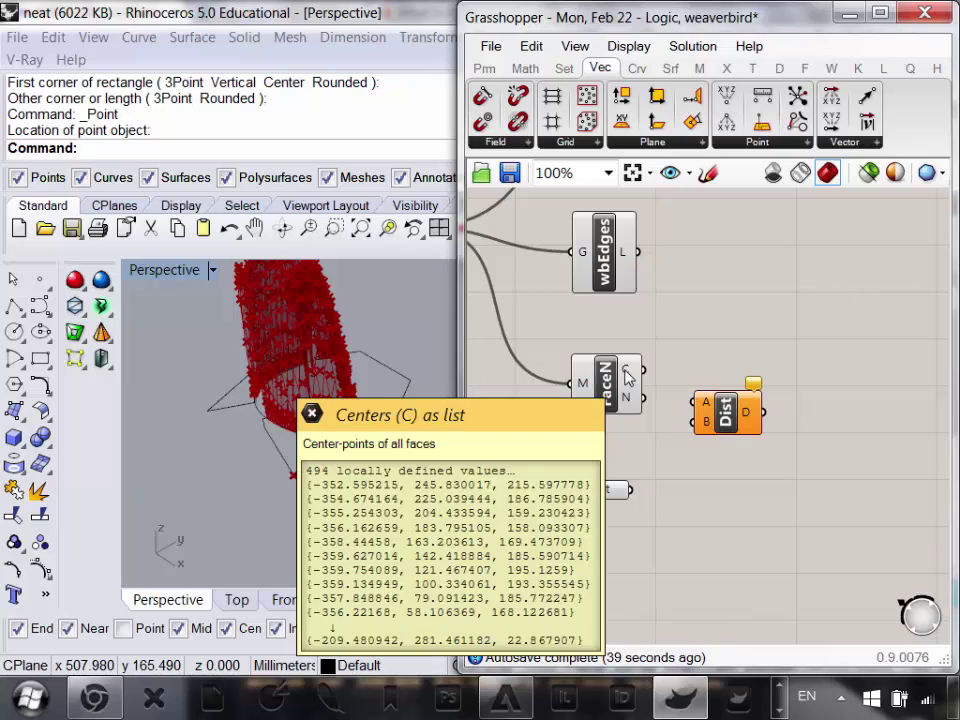
drag(640, 370, 694, 402)
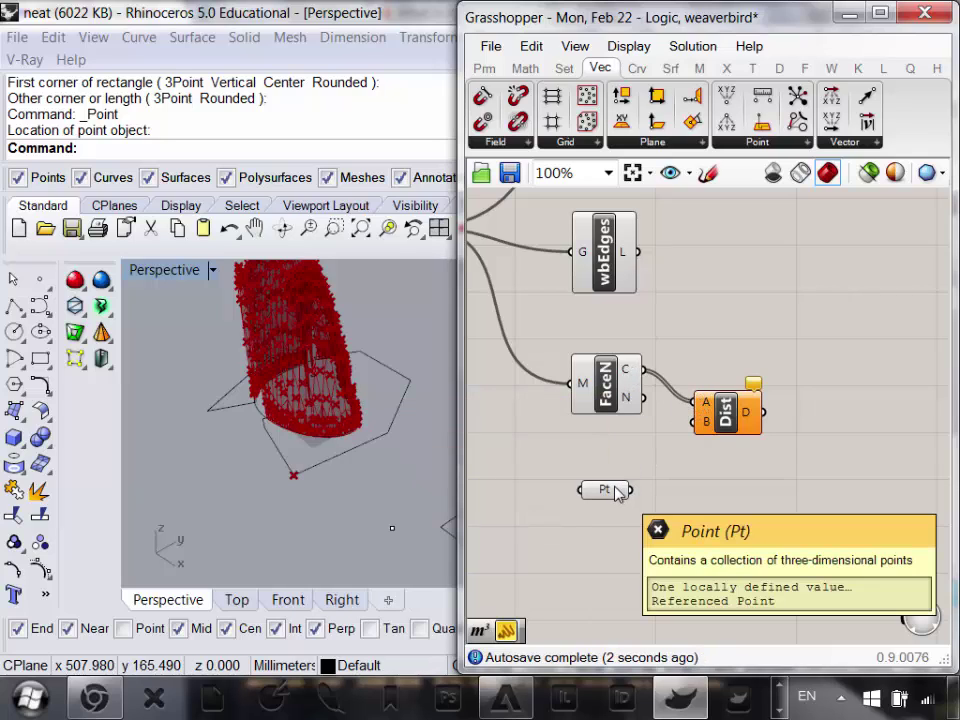
drag(630, 490, 738, 440)
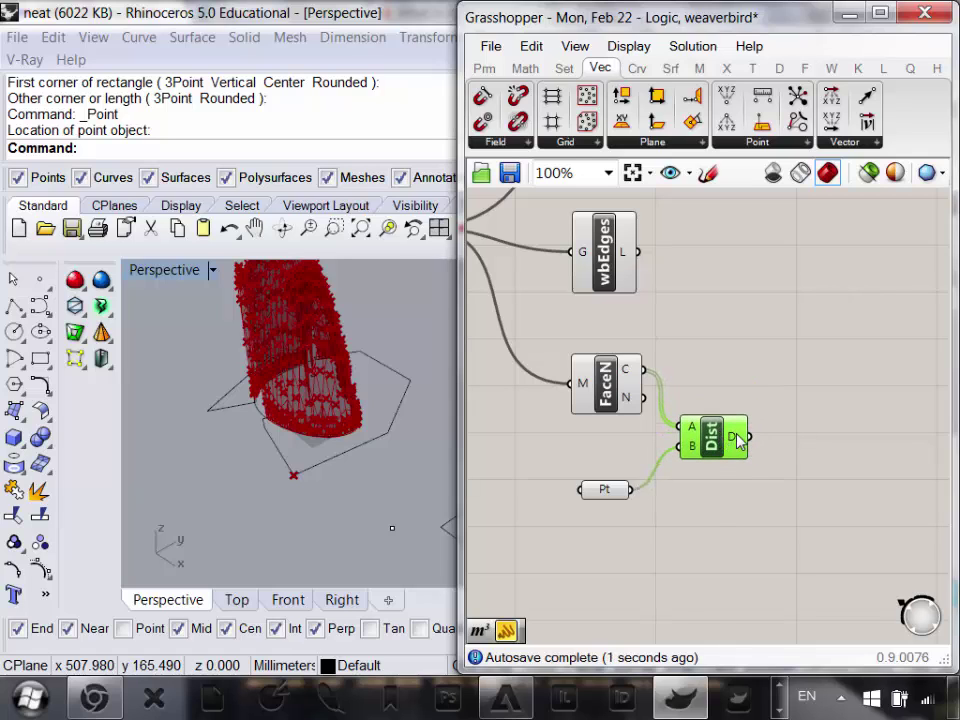
mouse_move(738, 440)
- Connect the Distance output to the D input of Weaverbird Stellate, move Stellate further right, and turn its preview on
scroll(738, 440, down, 2)
scroll(724, 435, up, 2)
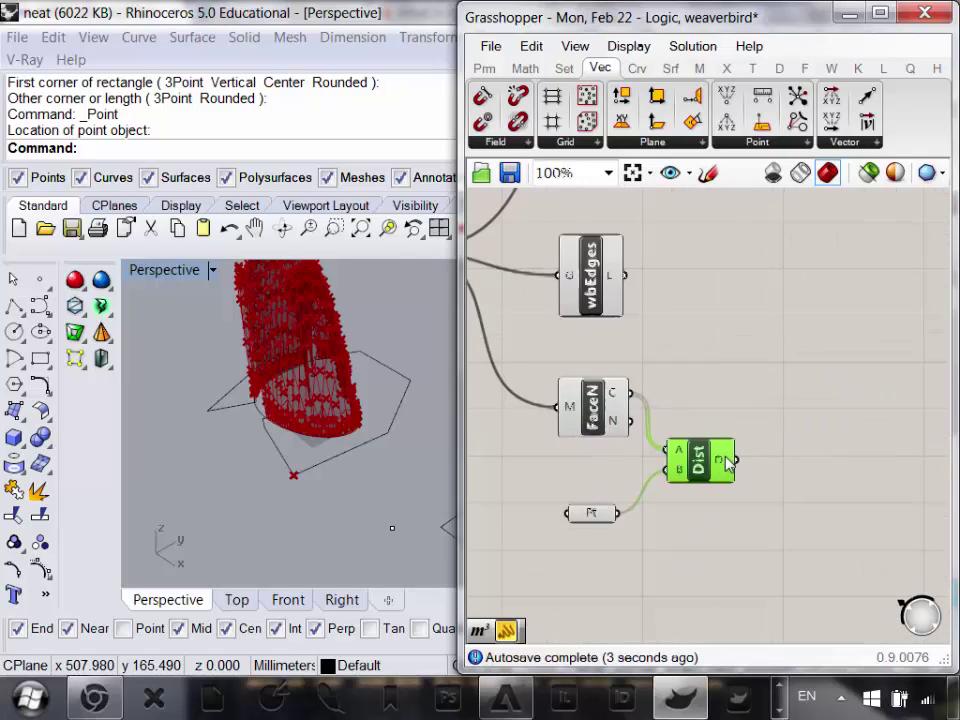
scroll(729, 460, down, 2)
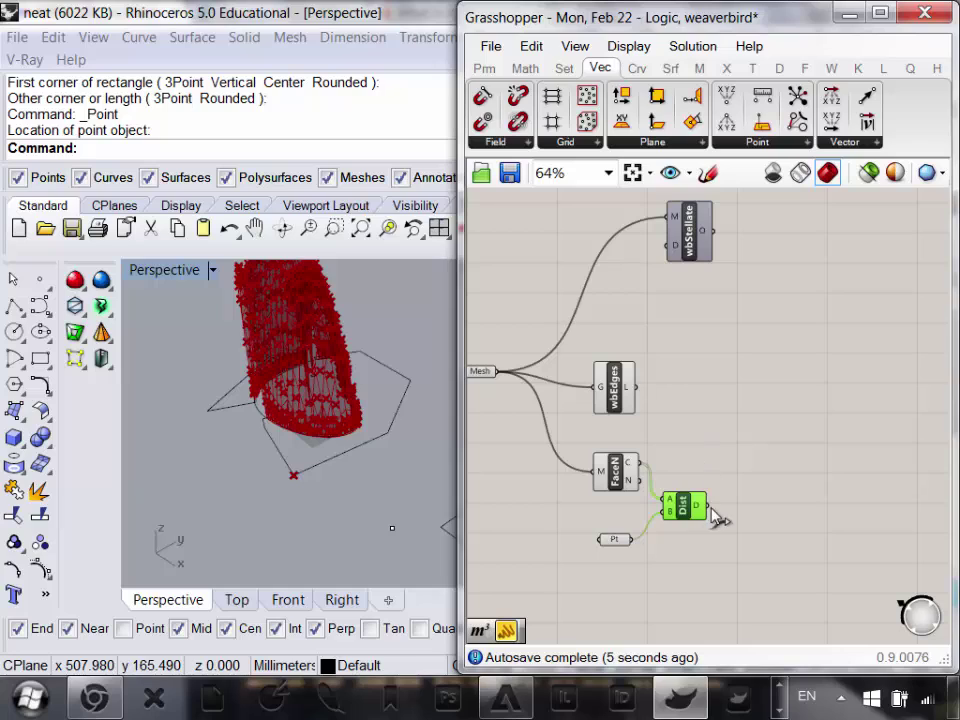
drag(711, 508, 816, 312)
right_click(816, 312)
click(831, 347)
- Examine the stellated mesh from several angles and distances, comparing its spikes near and far from the referenced point
right_drag(286, 383, 424, 306)
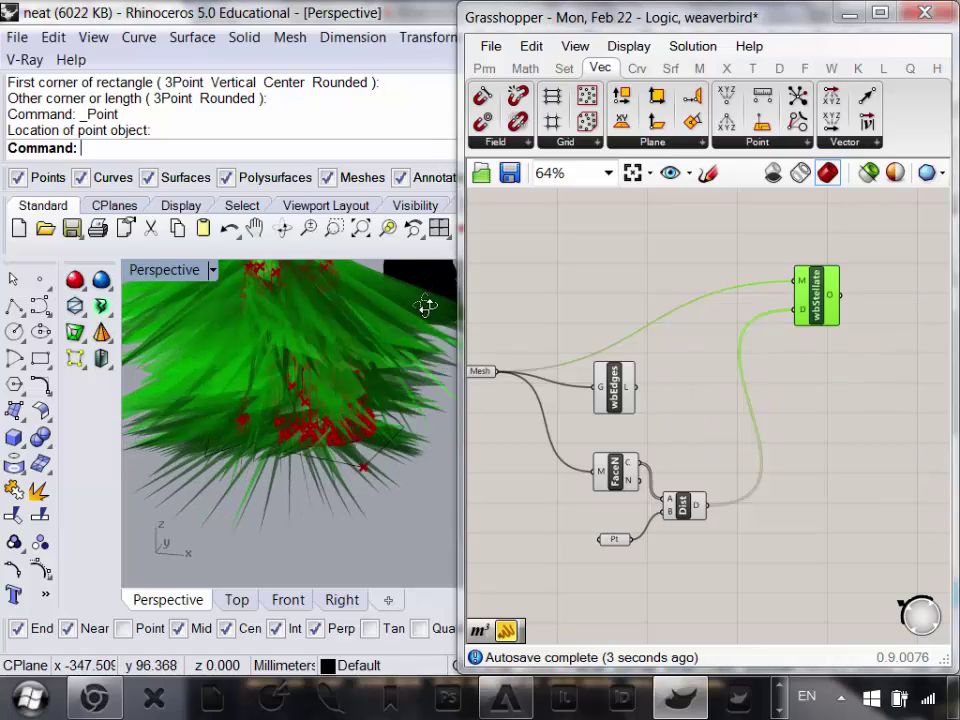
scroll(296, 360, down, 7)
scroll(281, 332, up, 8)
right_drag(296, 360, 295, 329)
scroll(300, 340, down, 6)
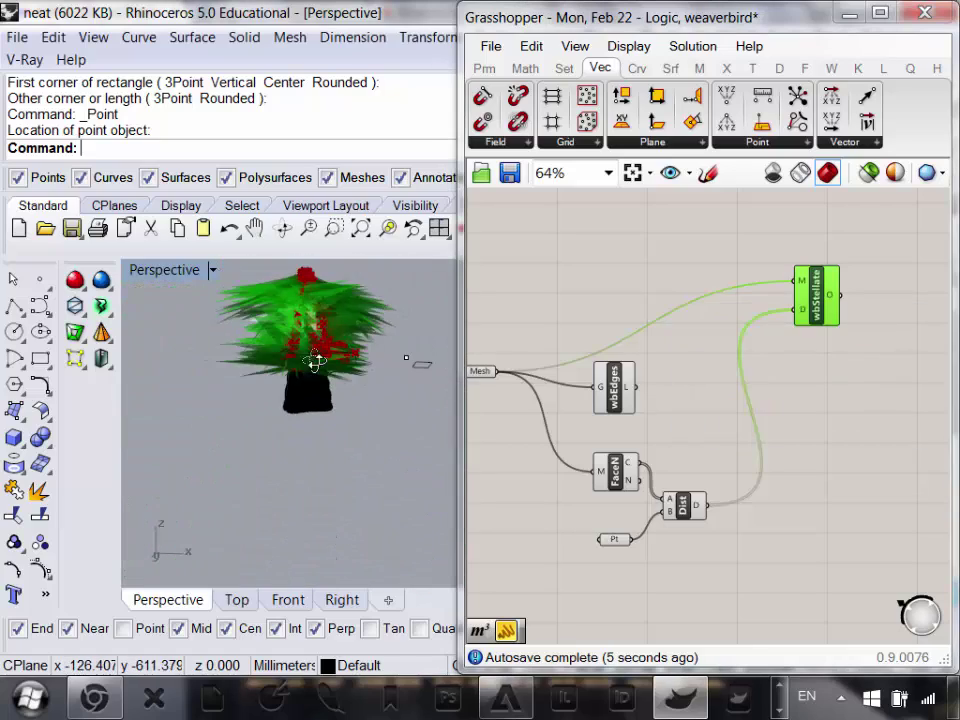
scroll(332, 369, up, 5)
scroll(290, 470, down, 3)
scroll(292, 476, up, 4)
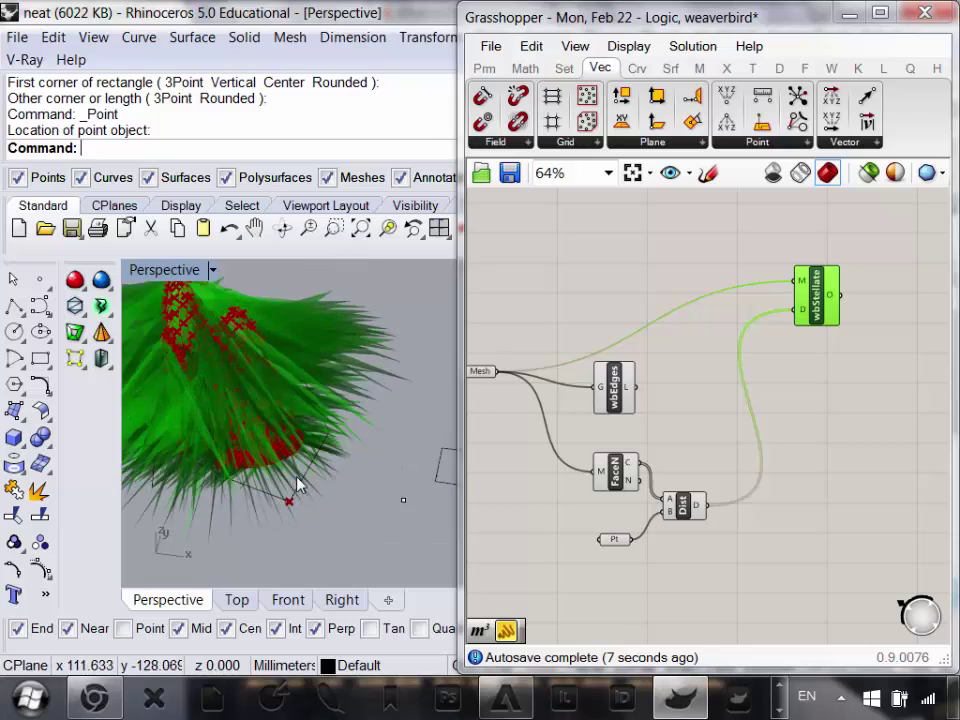
right_drag(298, 486, 378, 418)
scroll(379, 421, down, 5)
scroll(321, 392, up, 5)
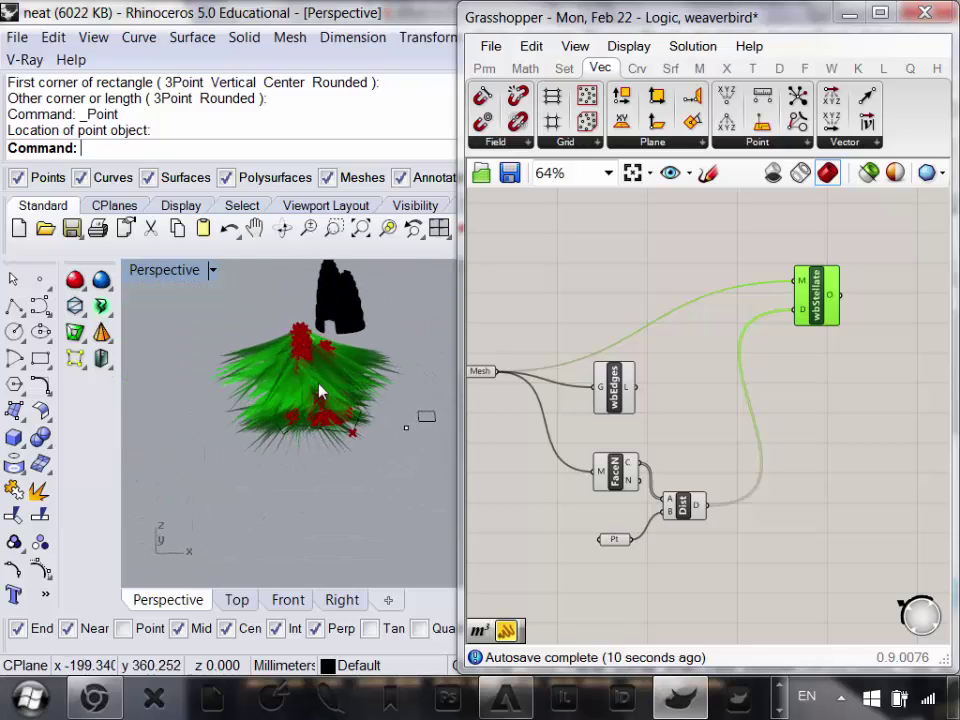
- Move the Distance component level with the Point parameter and check its list of distance values
click(686, 508)
scroll(710, 530, up, 2)
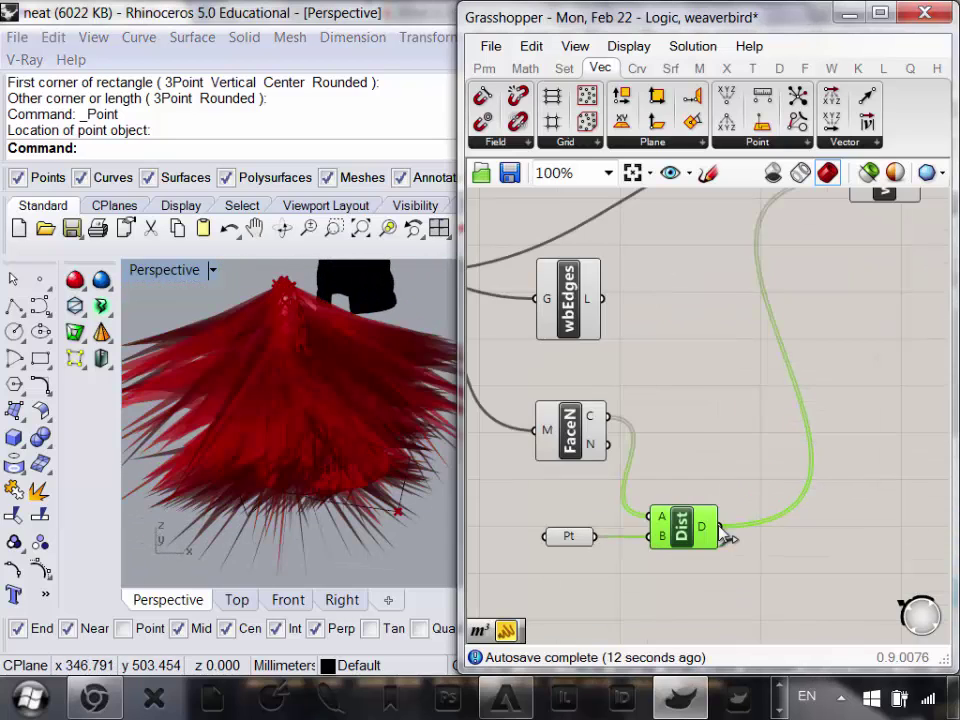
mouse_move(703, 533)
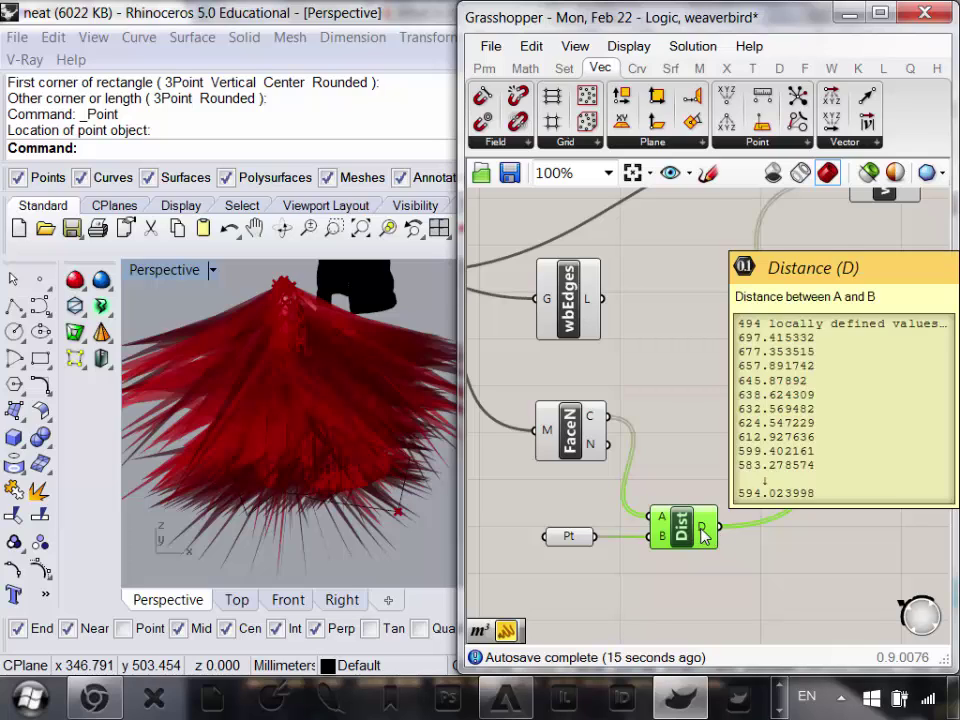
scroll(703, 533, down, 2)
right_drag(703, 530, 652, 565)
scroll(670, 572, up, 2)
mouse_move(670, 578)
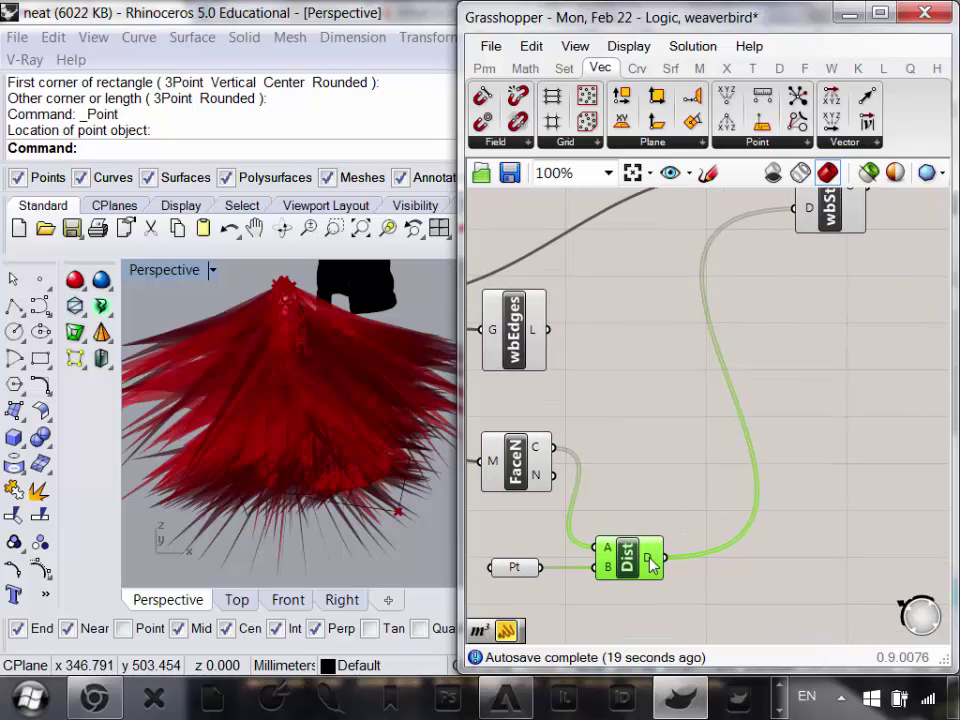
- Add a Bounds component above Distance, connect the distances to its N input, and check its domain output
click(525, 67)
click(504, 147)
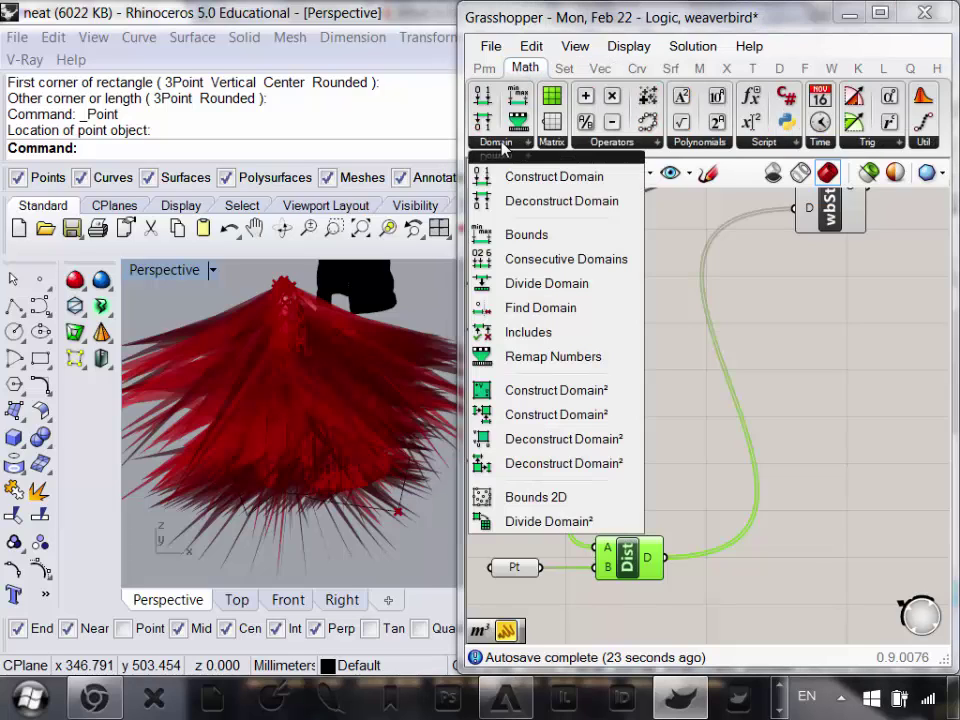
drag(530, 237, 737, 440)
drag(661, 557, 716, 440)
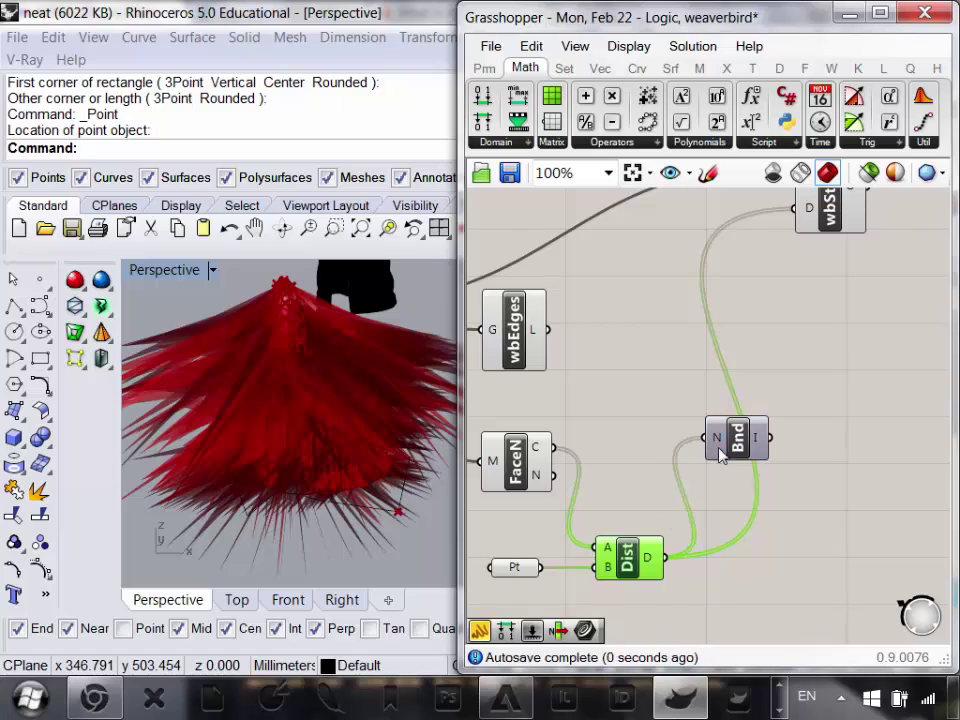
mouse_move(757, 441)
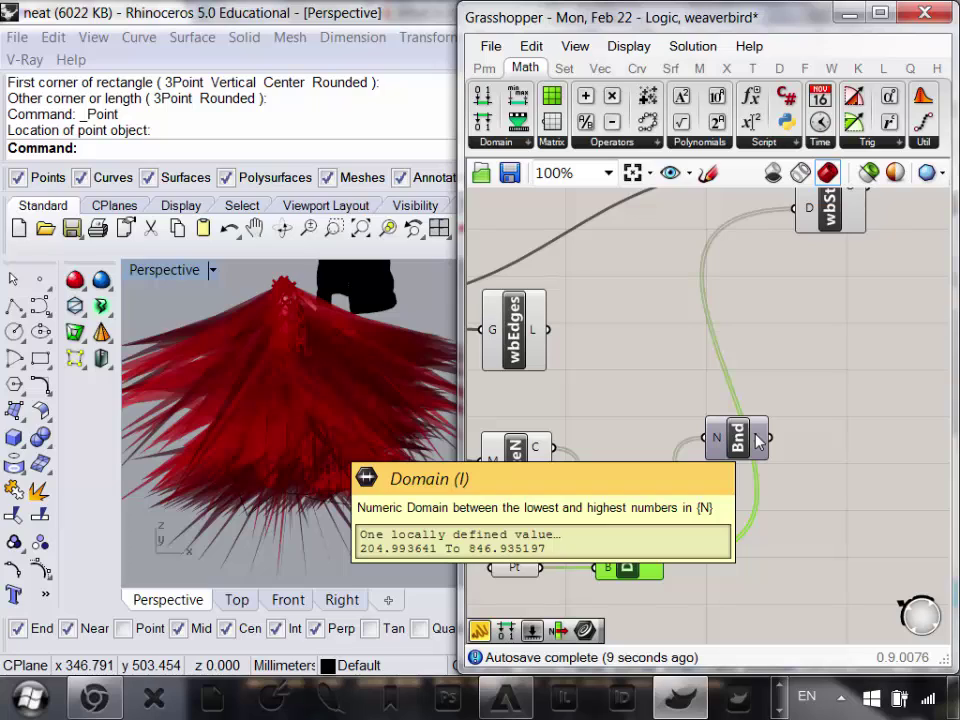
- Add a Remap Numbers component, connecting the Distance output to its V input and the Bounds domain to its S input
right_drag(816, 332, 736, 287)
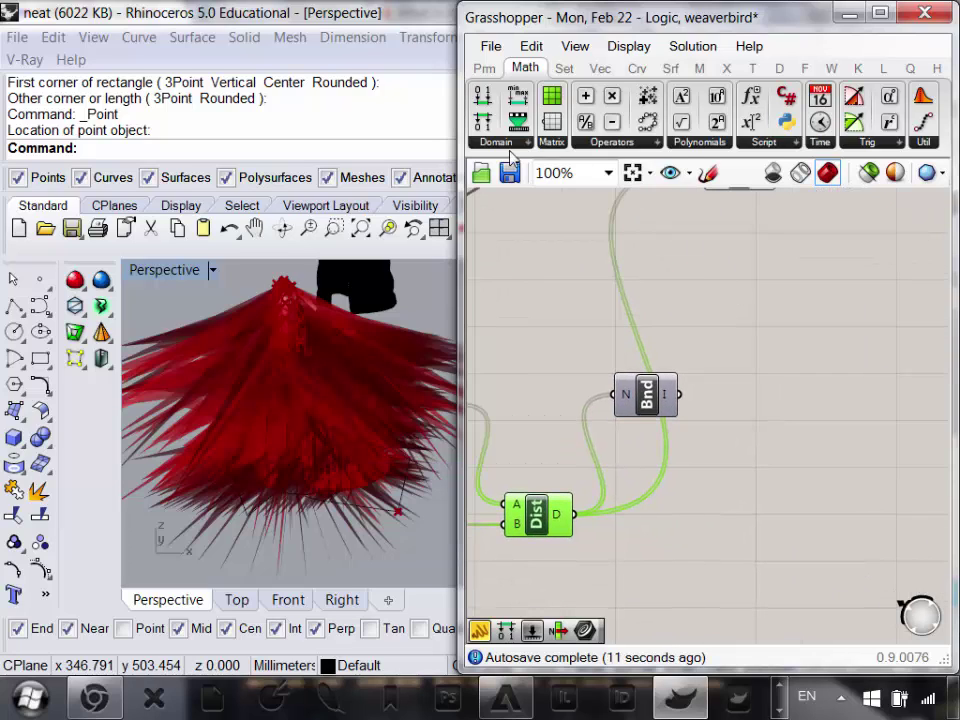
click(510, 145)
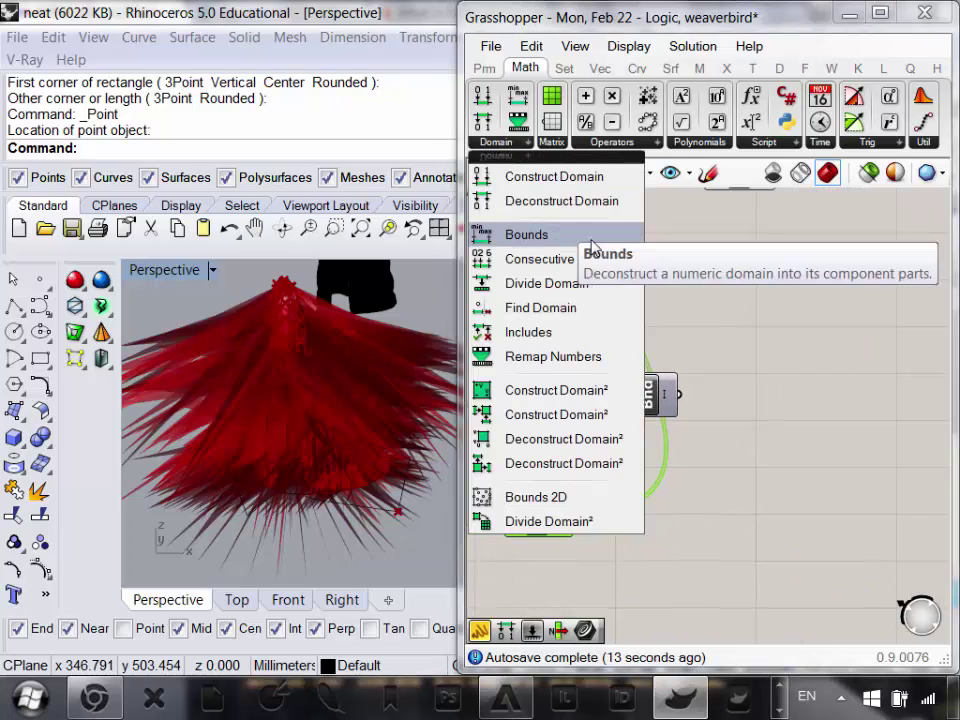
click(582, 358)
click(795, 488)
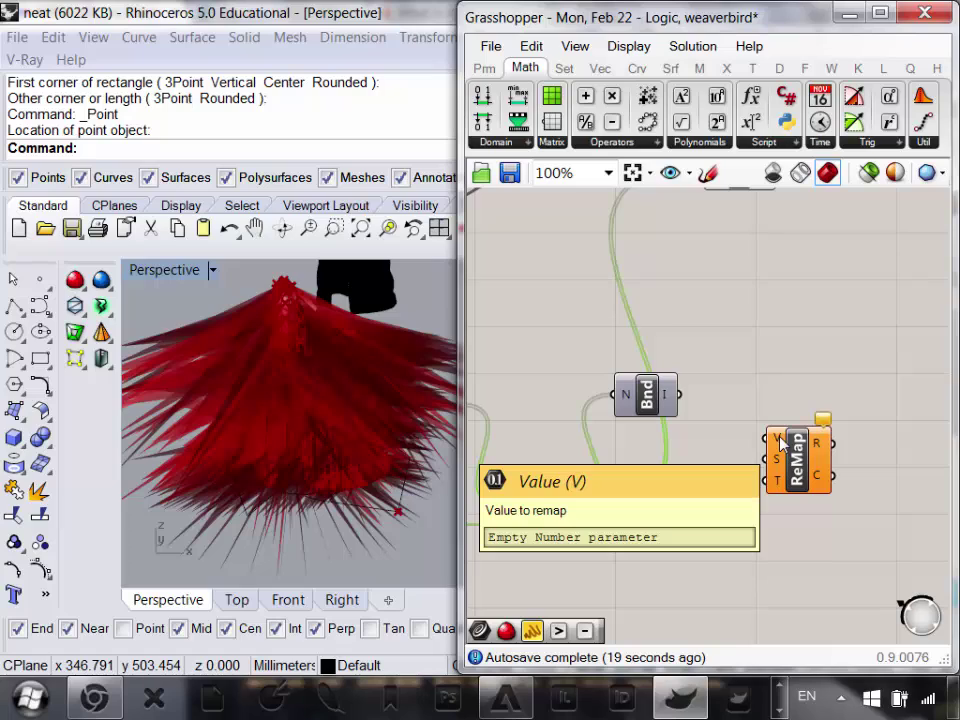
drag(576, 513, 771, 438)
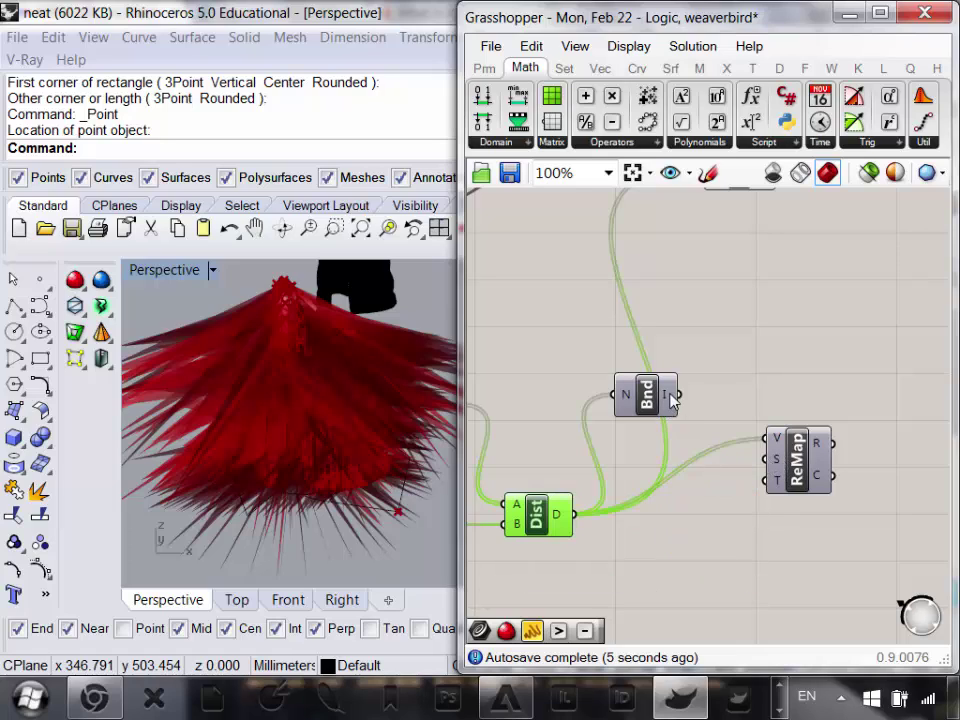
drag(672, 397, 769, 458)
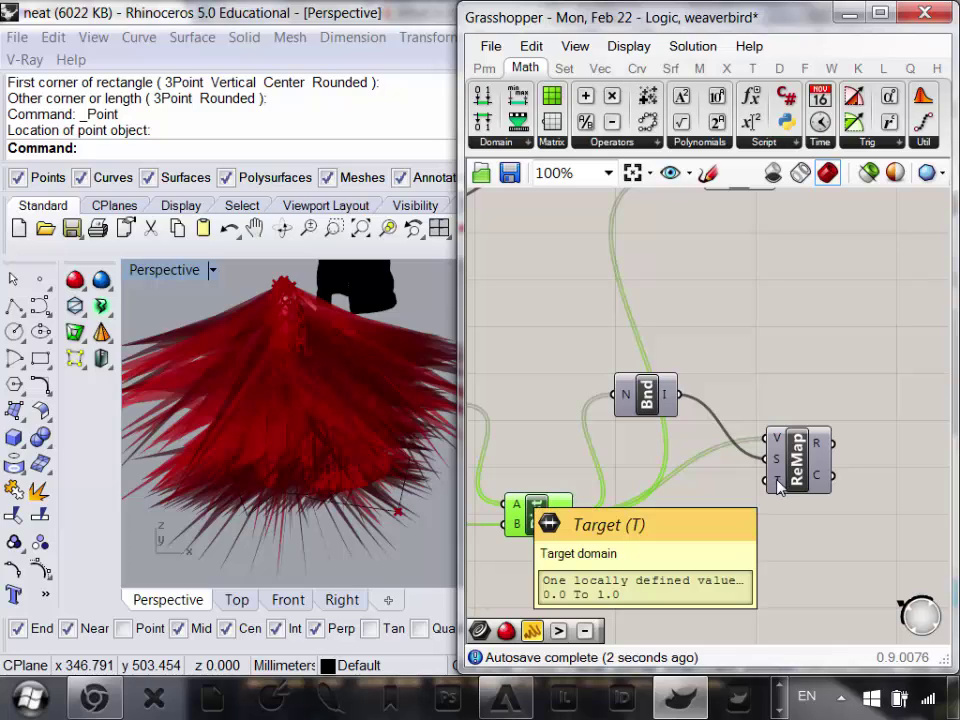
- Set the target domain of Remap Numbers to -1 to -50
right_click(779, 486)
mouse_move(785, 516)
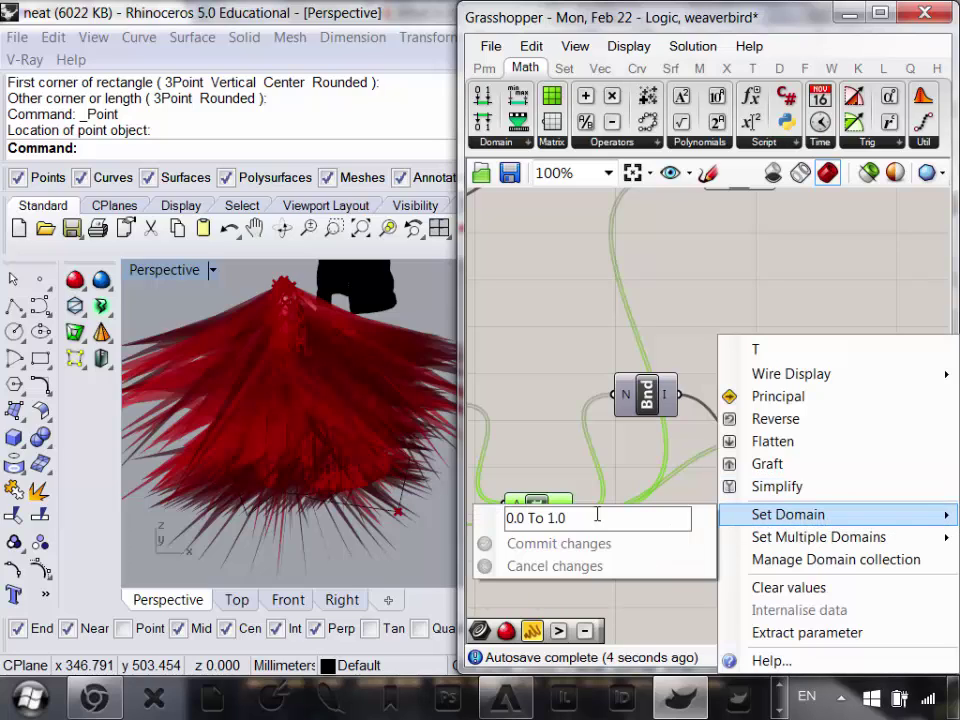
click(597, 514)
text(0)
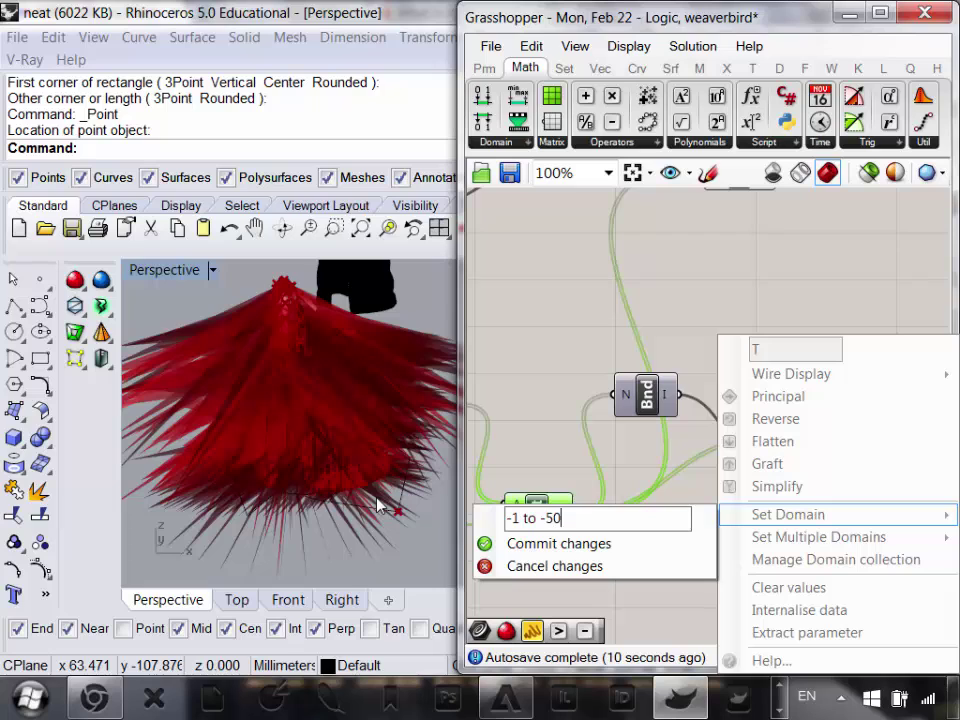
click(561, 544)
- Replace Weaverbird Stellate's D input with the mapped R output of Remap Numbers and inspect the resulting spikes
scroll(700, 478, down, 4)
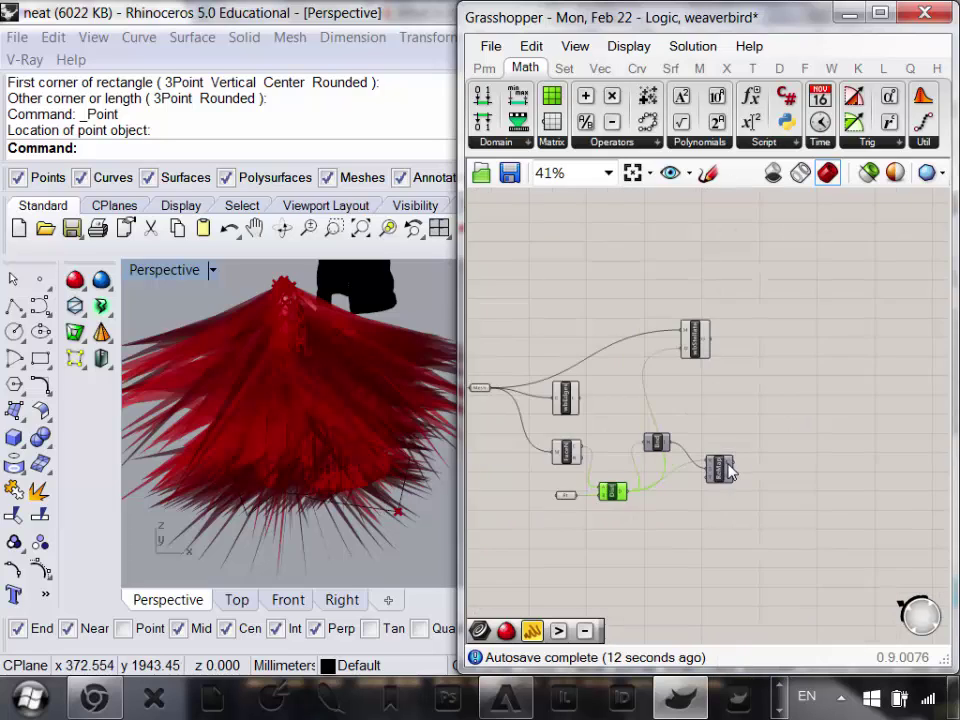
scroll(728, 472, up, 3)
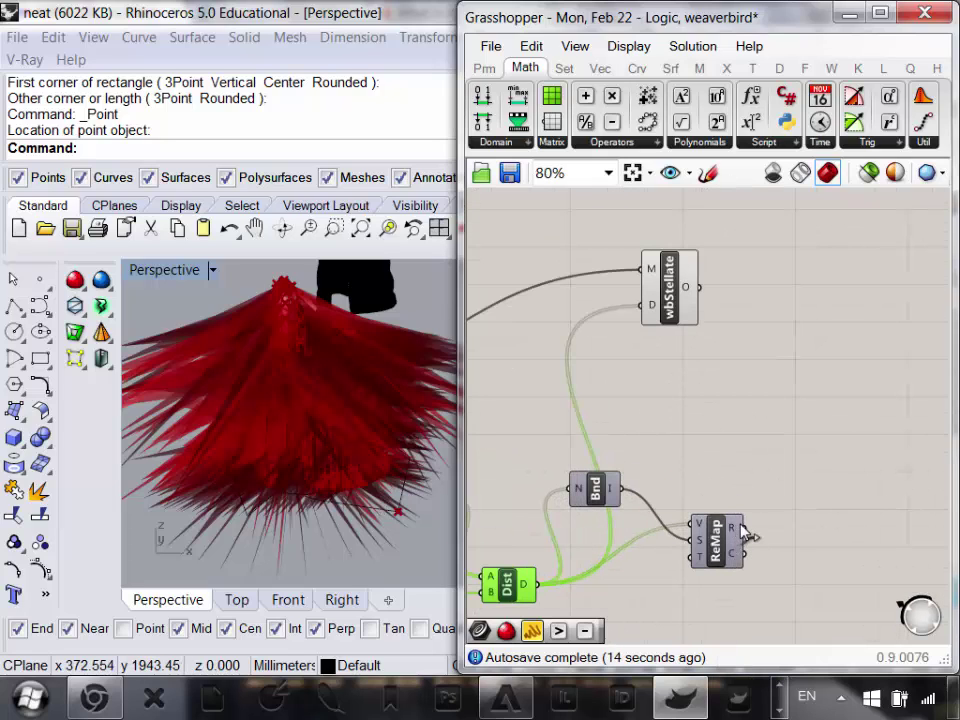
drag(743, 528, 861, 313)
right_drag(240, 400, 336, 446)
scroll(373, 416, up, 5)
scroll(373, 416, down, 4)
scroll(413, 506, up, 4)
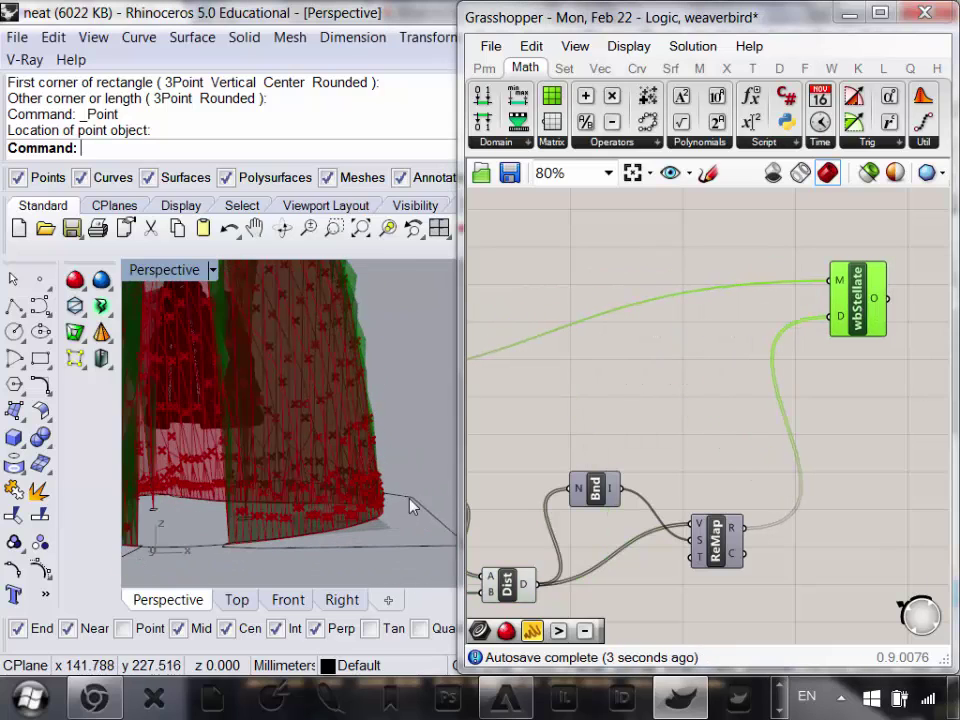
- Set the target domain of Remap Numbers to -1.0 to -20.0 and view the spikes around the referenced point
scroll(610, 580, up, 3)
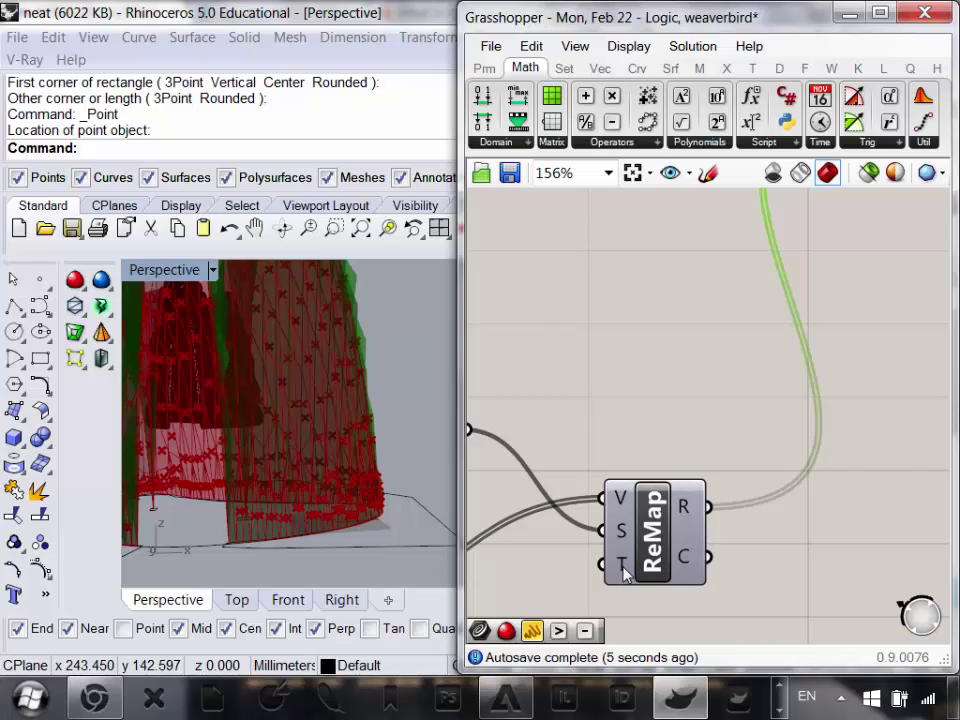
right_click(623, 570)
mouse_move(806, 518)
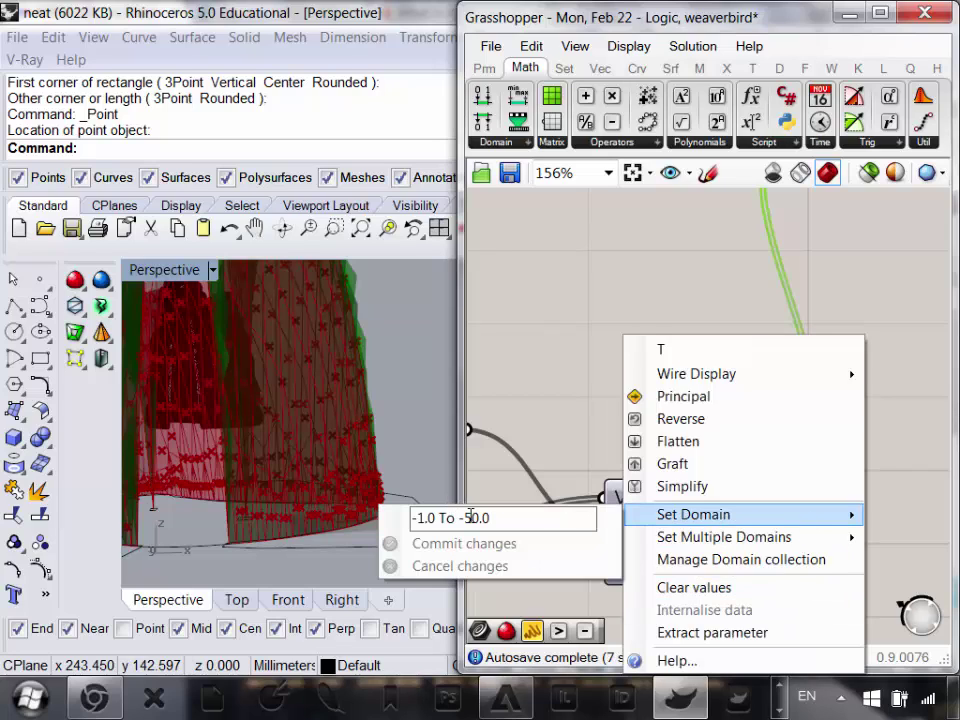
click(471, 515)
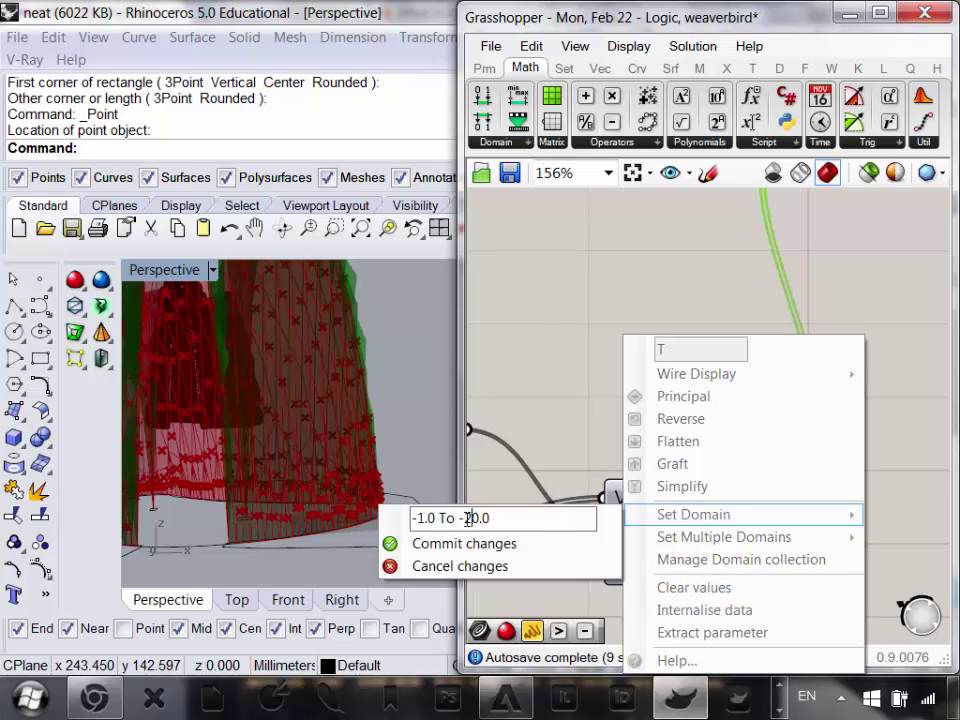
click(484, 548)
scroll(352, 430, down, 10)
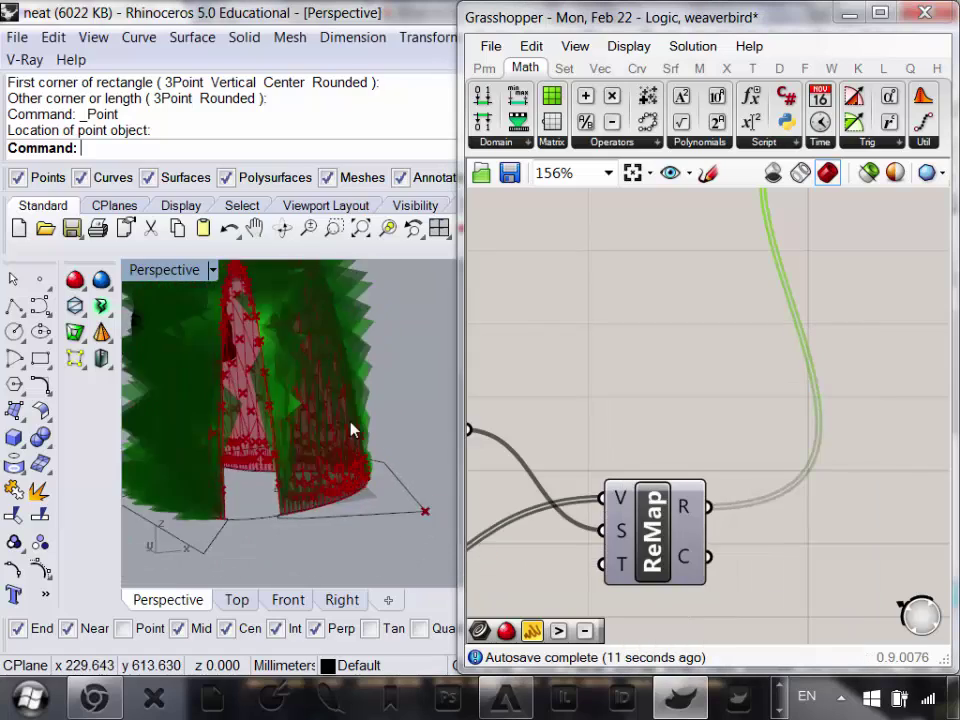
scroll(298, 360, up, 7)
right_drag(305, 400, 293, 440)
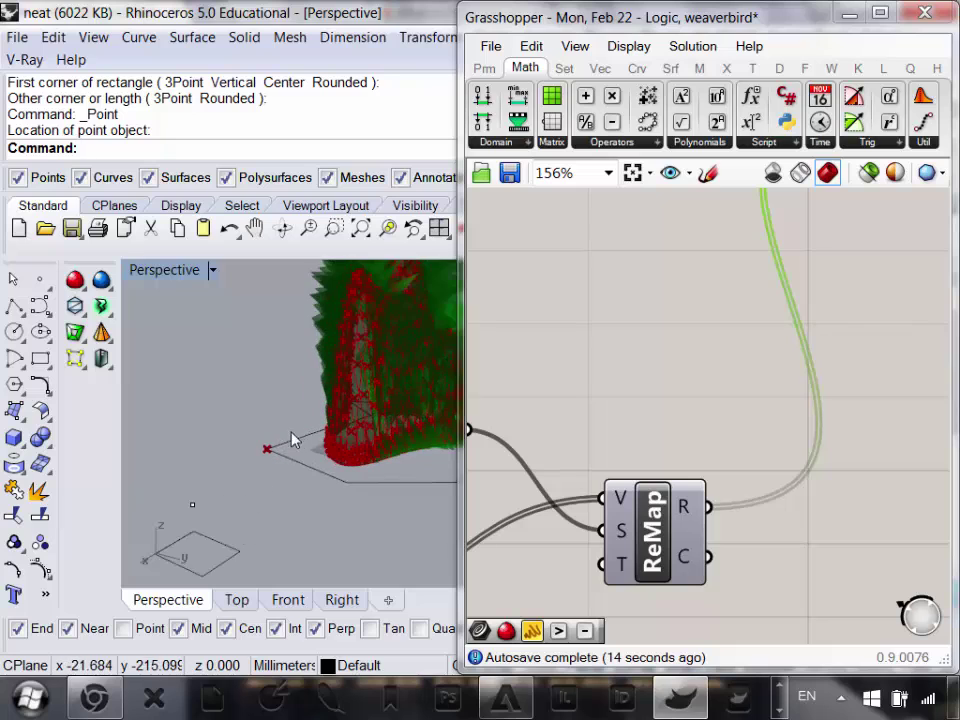
- Select the referenced point in Rhino, move it above the top of the spiked mesh and view the resulting spikes
drag(226, 394, 306, 527)
scroll(295, 500, down, 6)
drag(277, 425, 260, 320)
drag(230, 379, 290, 372)
drag(224, 393, 338, 346)
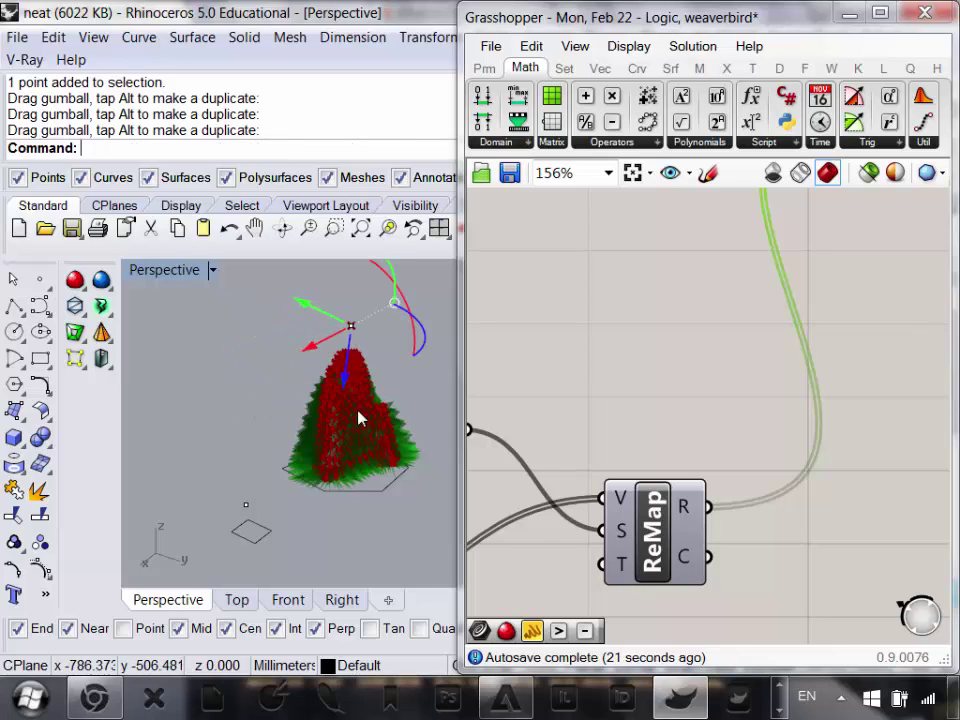
right_drag(358, 414, 352, 302)
click(431, 412)
scroll(395, 415, up, 8)
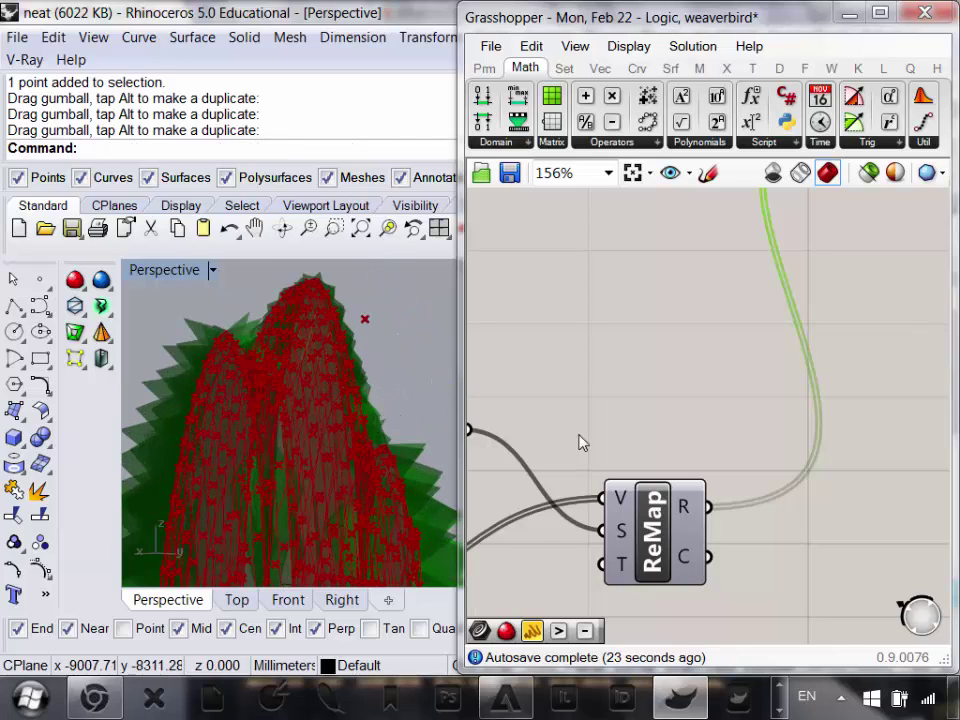
- Turn off the preview of the face normals, point, Distance, Bounds and Remap components so only the spiked mesh displays
scroll(700, 480, down, 8)
scroll(686, 580, up, 4)
click(548, 412)
drag(547, 405, 484, 326)
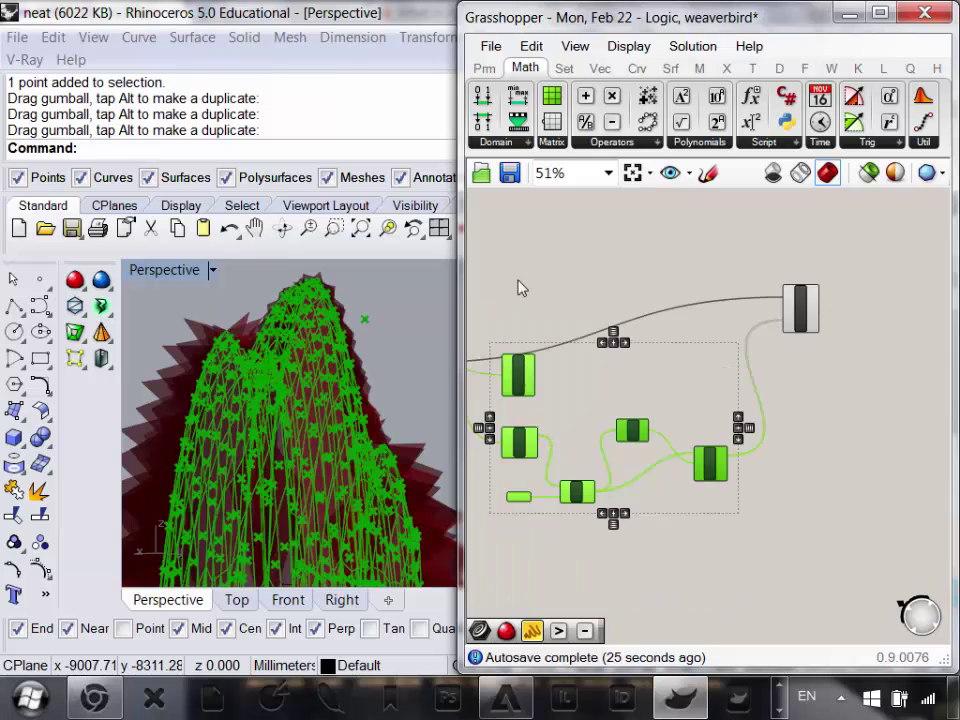
right_click(519, 277)
click(555, 307)
right_drag(364, 342, 311, 397)
scroll(311, 403, down, 5)
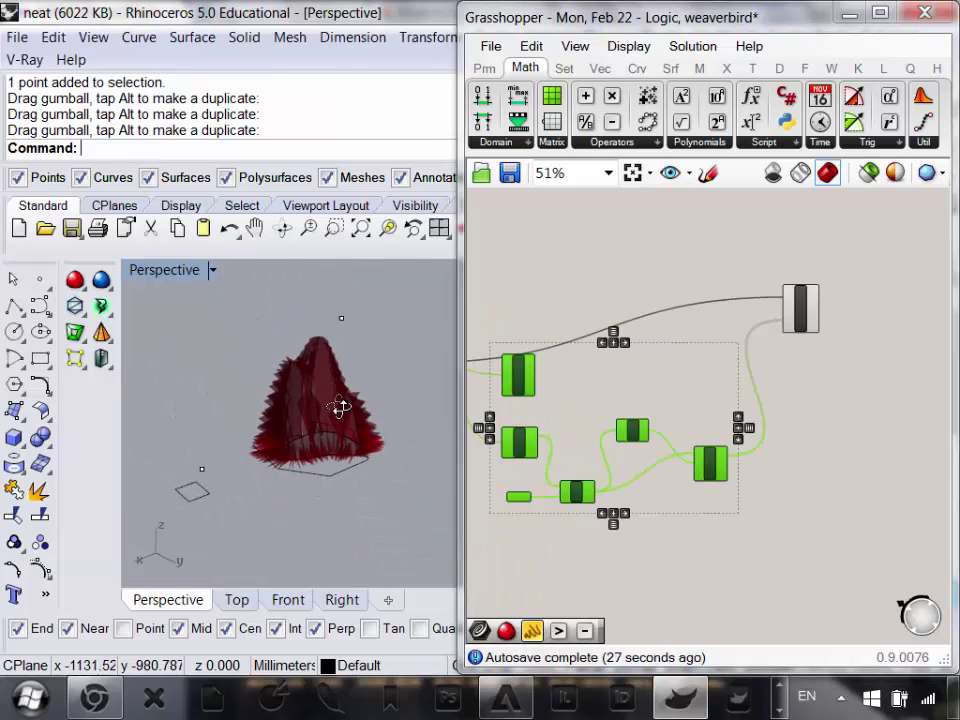
- Select the referenced point again and shift it close to the peak of the spiked mesh
click(328, 290)
right_drag(321, 332, 378, 402)
drag(368, 393, 363, 419)
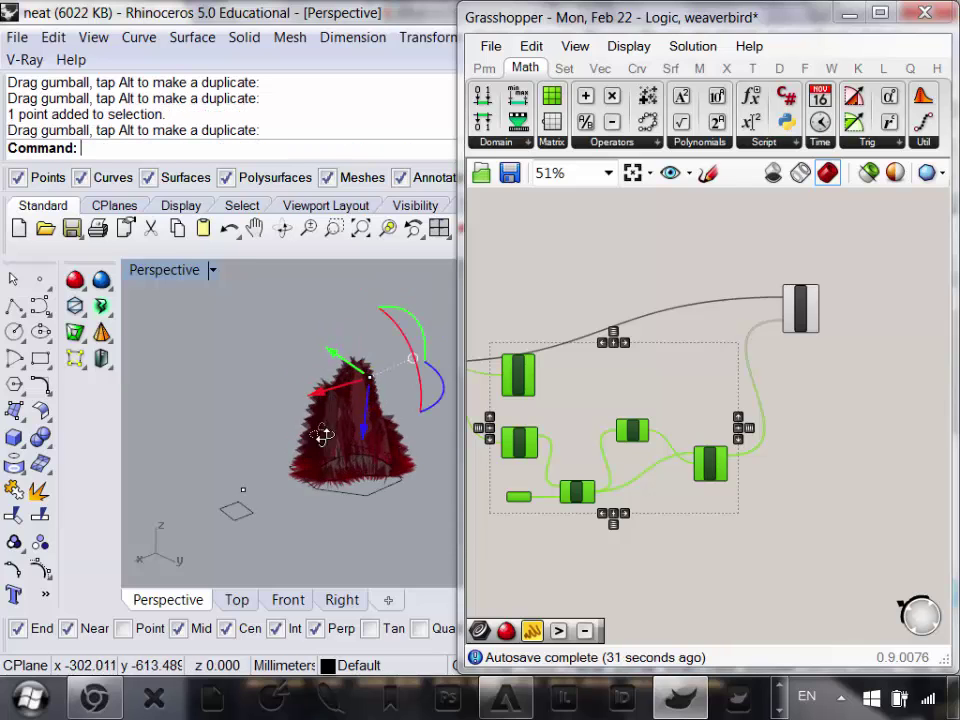
right_drag(326, 437, 506, 443)
drag(195, 410, 244, 412)
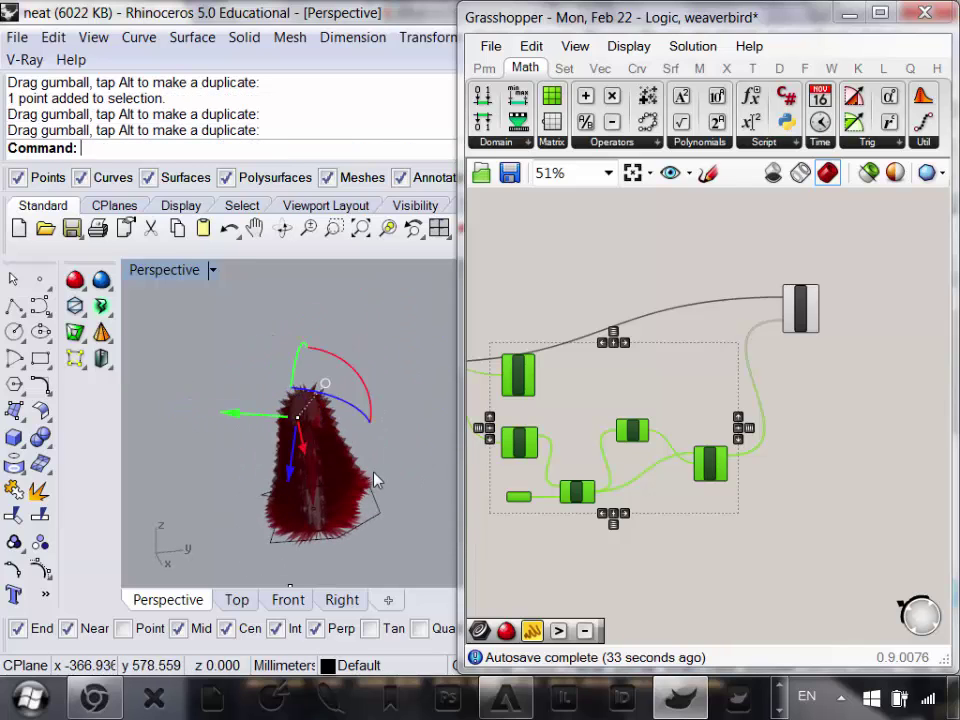
- Move the referenced point from the peak to below the mesh base and view how the spike lengths change
right_drag(375, 480, 135, 405)
drag(358, 422, 302, 415)
scroll(350, 466, up, 6)
drag(363, 432, 345, 592)
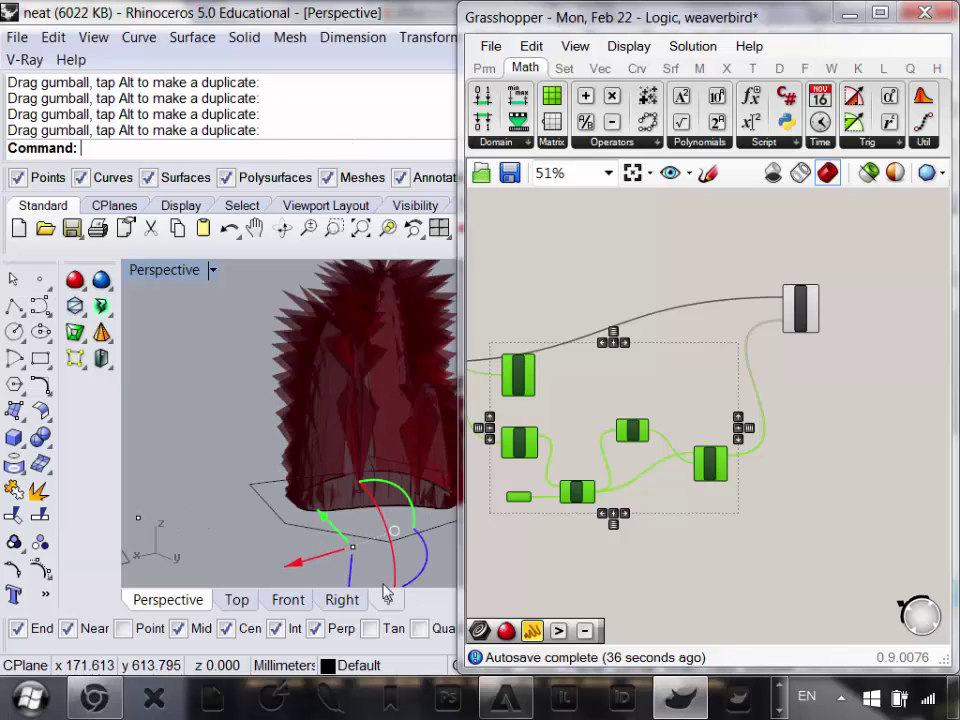
scroll(342, 496, down, 8)
right_drag(351, 465, 362, 432)
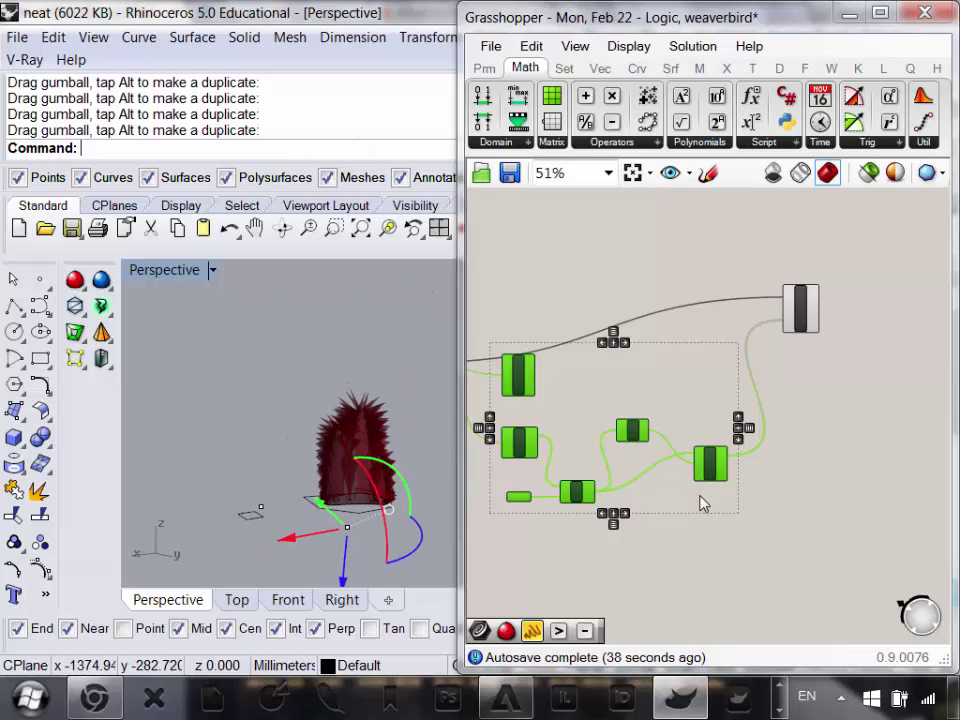
- Reposition the Remap Numbers component slightly lower, beside the Distance component, and view its description
right_drag(833, 470, 795, 476)
click(793, 477)
scroll(620, 530, up, 3)
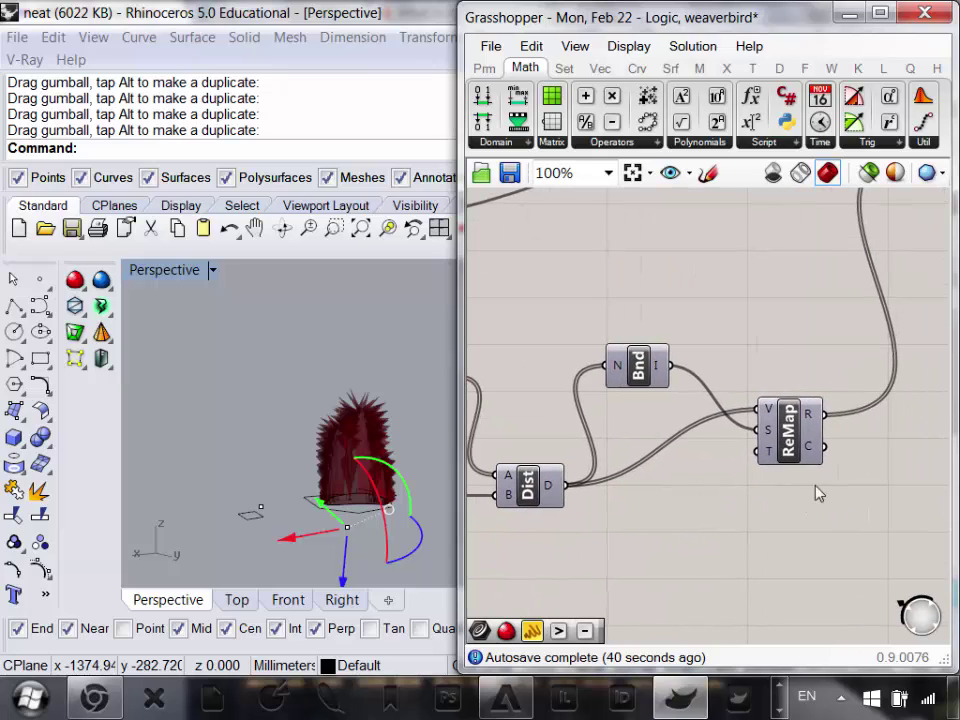
drag(788, 432, 784, 450)
right_click(784, 450)
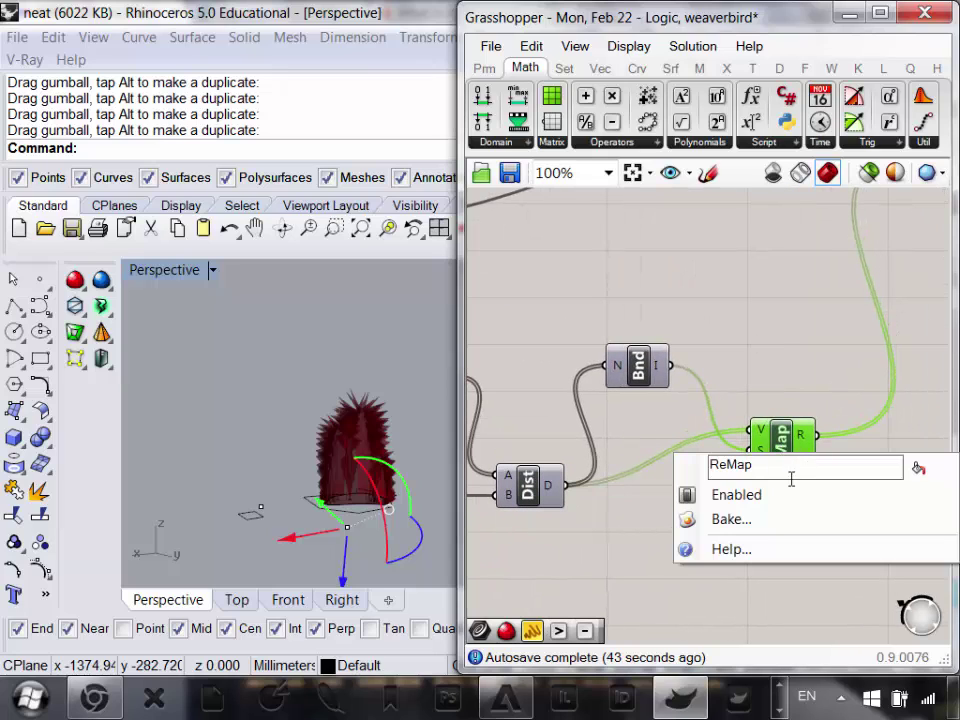
click(765, 360)
right_click(782, 460)
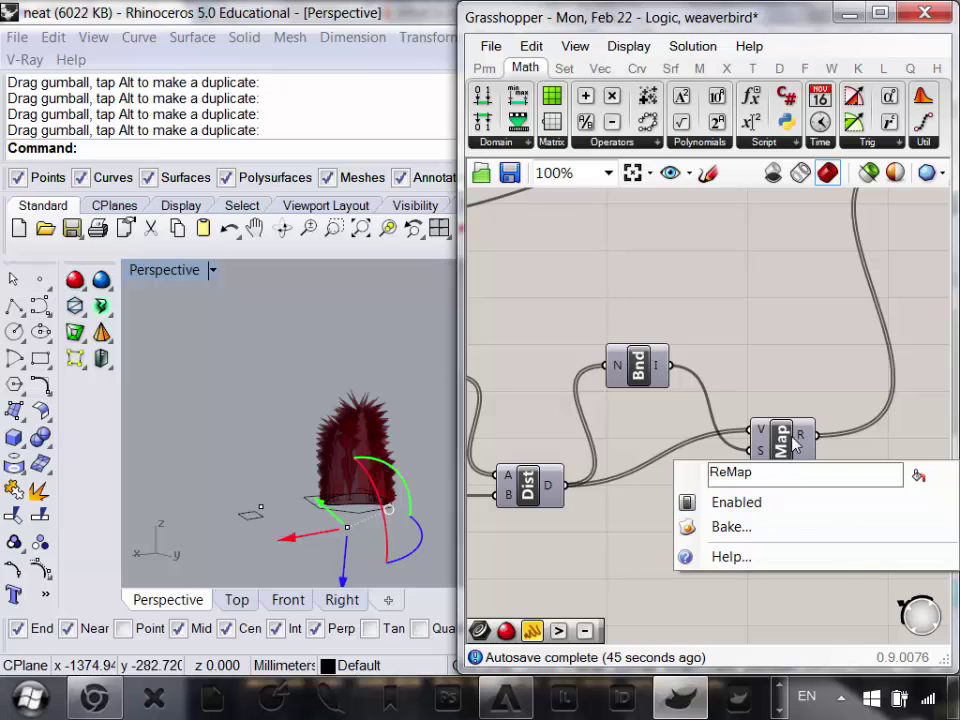
click(777, 443)
right_click(777, 442)
click(760, 393)
right_drag(760, 393, 805, 382)
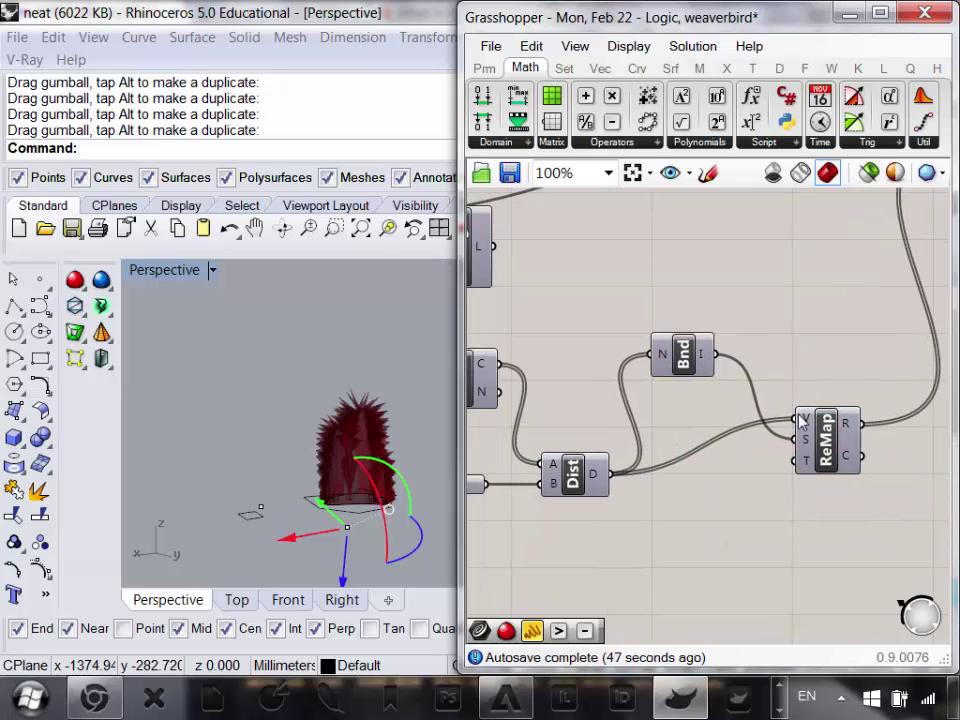
drag(812, 440, 810, 477)
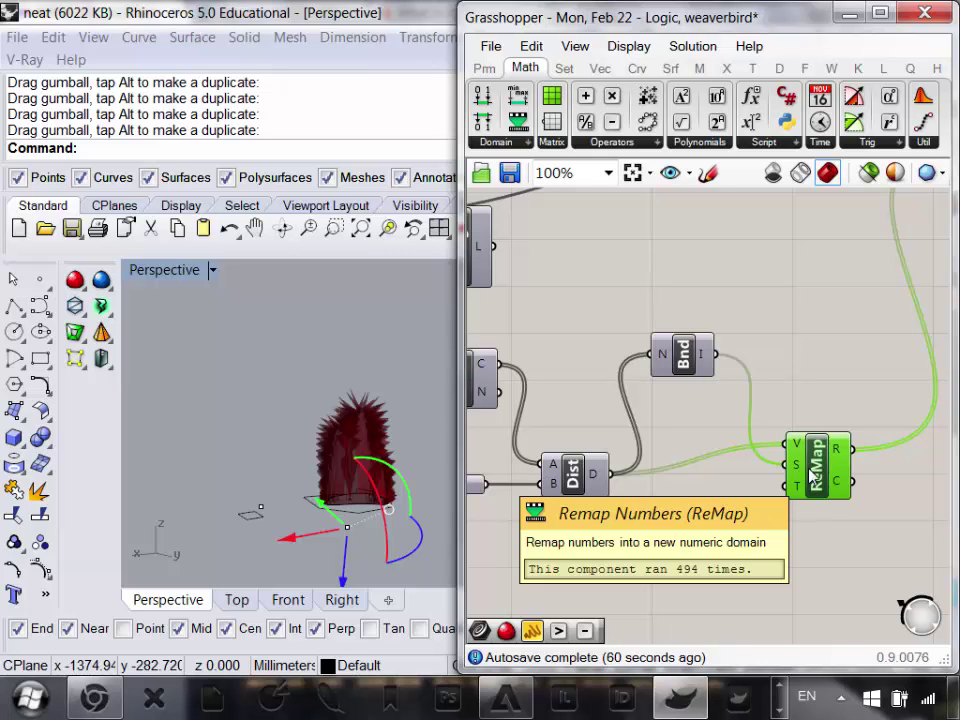
- Add a panel containing "0 to 10" beside the Remap Numbers component
scroll(713, 373, down, 3)
scroll(739, 373, up, 3)
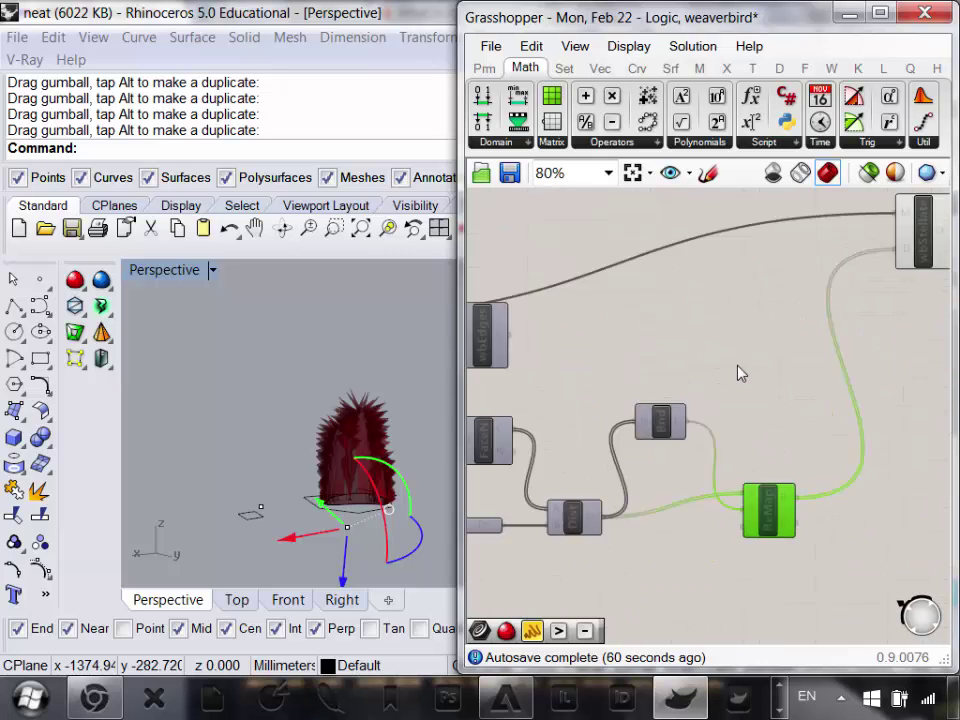
scroll(672, 358, down, 1)
right_drag(682, 384, 701, 401)
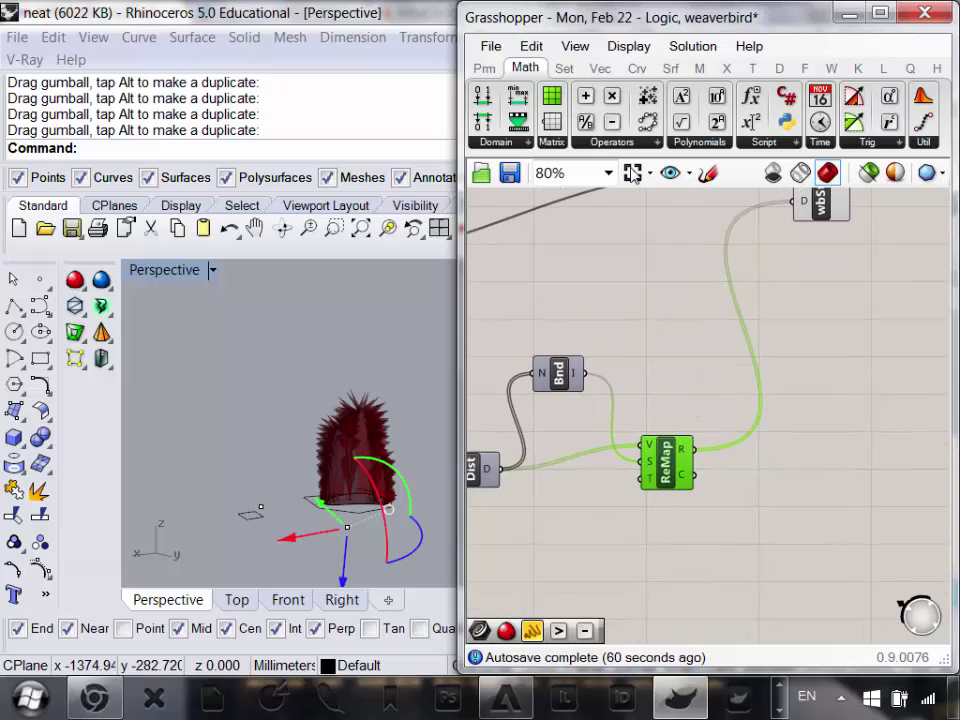
click(484, 67)
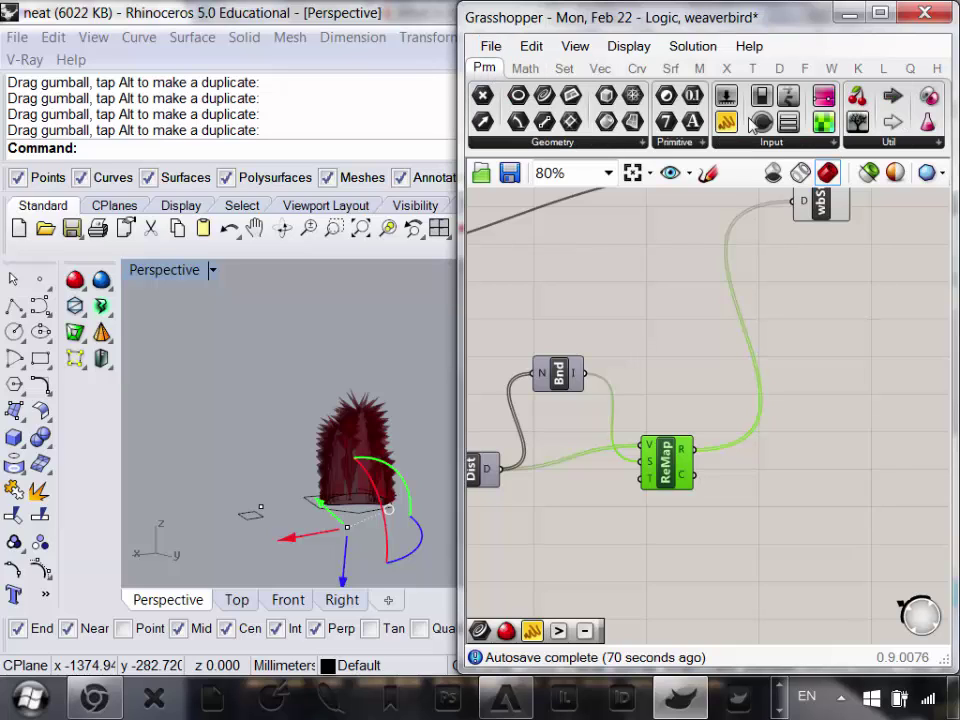
drag(726, 121, 750, 369)
double_click(750, 369)
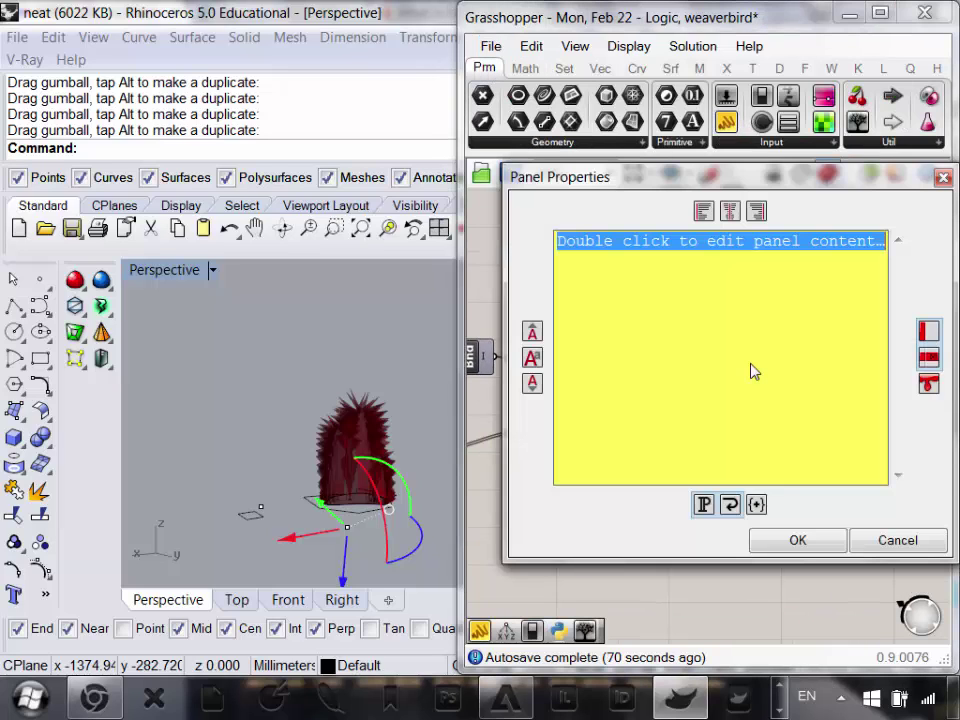
text(0 to )
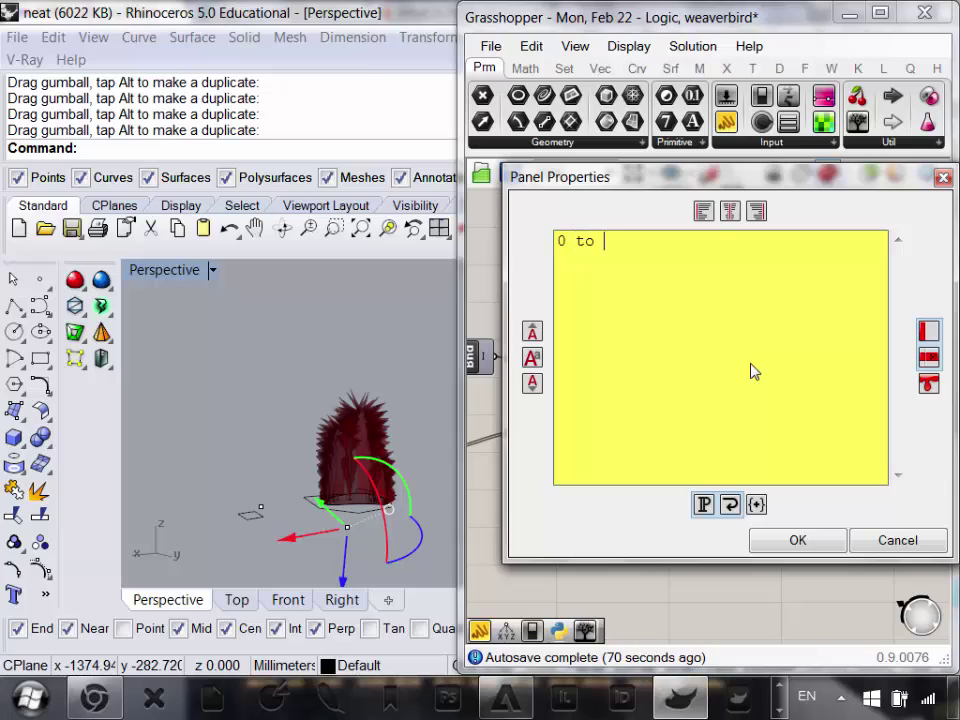
text(1)
click(795, 542)
click(770, 445)
right_drag(764, 430, 729, 404)
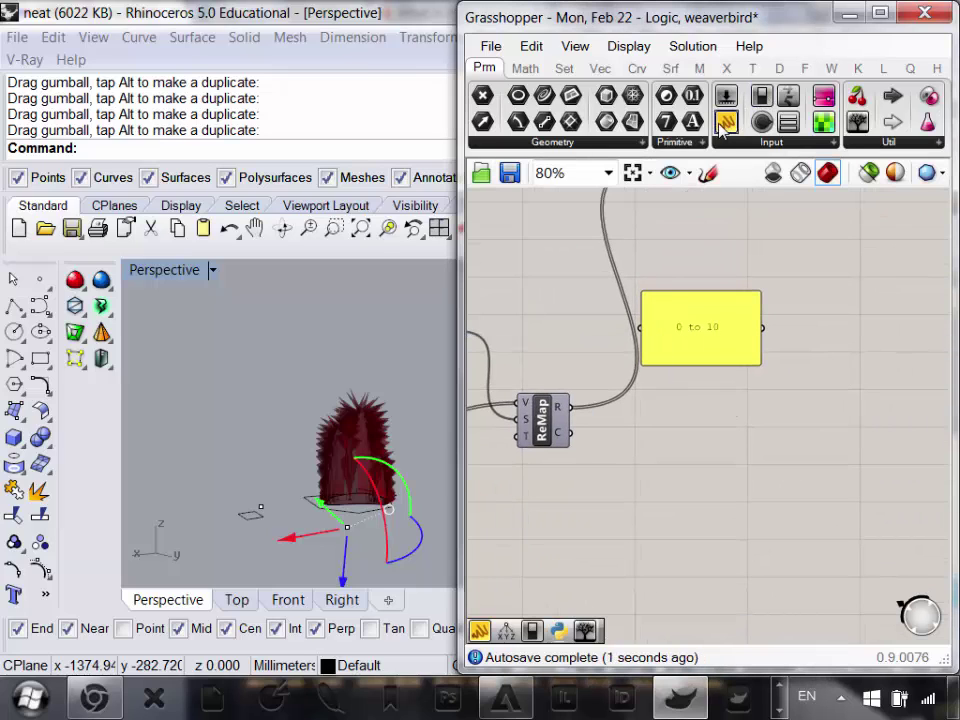
- Add a second panel containing "0 to 100" and line up the "0 to 10" panel above it
click(724, 122)
click(722, 425)
double_click(722, 422)
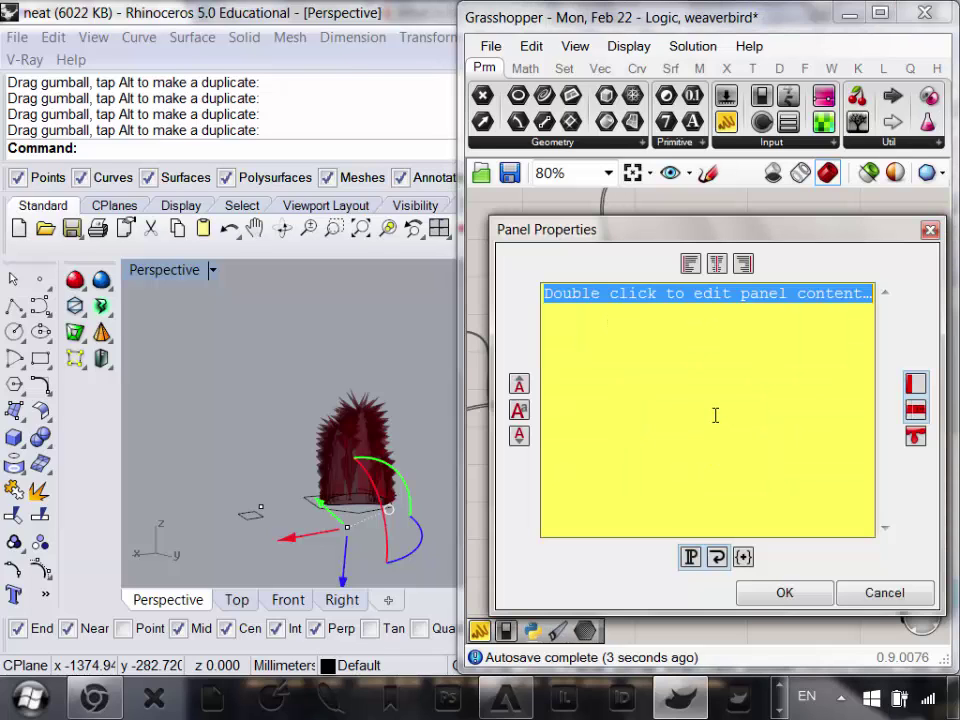
text(0 to 10)
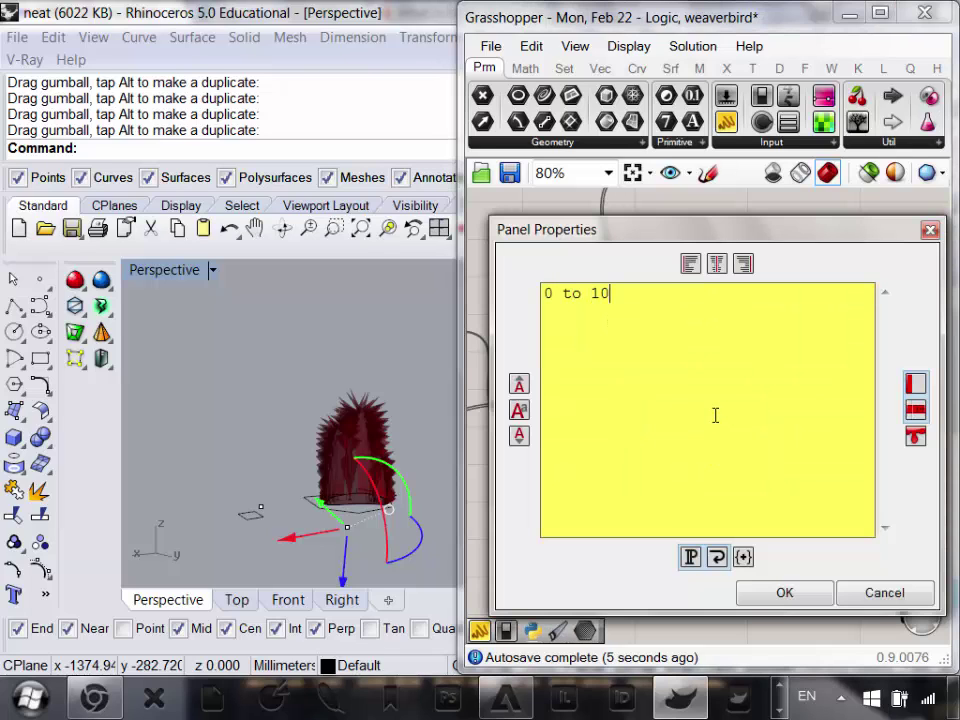
click(802, 598)
scroll(766, 396, up, 2)
right_drag(766, 397, 678, 446)
drag(619, 351, 629, 368)
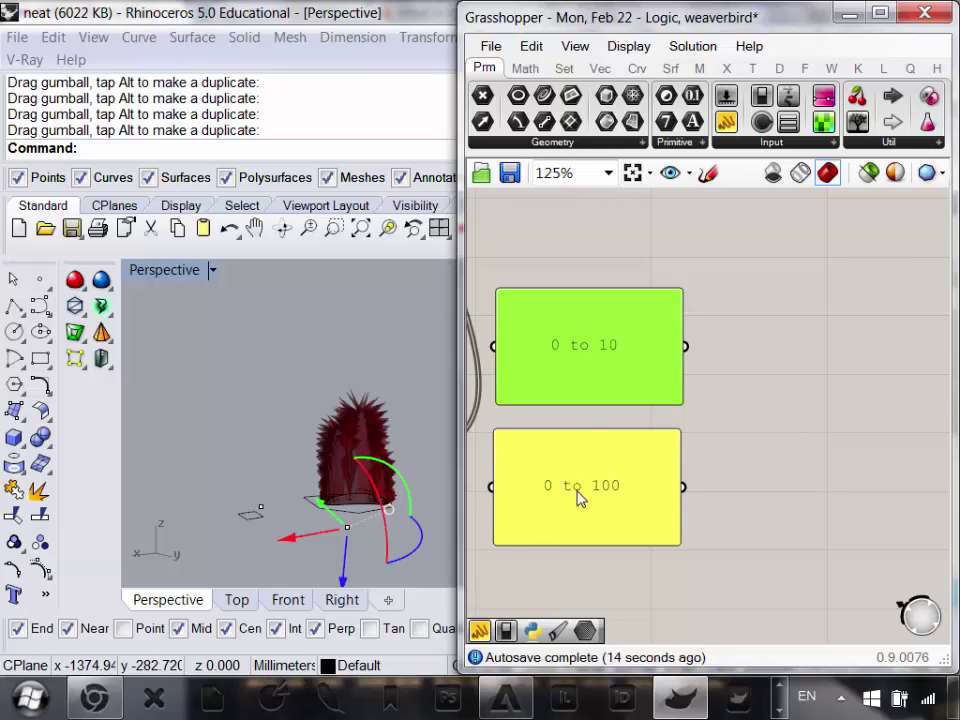
- Check the source and target domain inputs of the Remap Numbers component against the two example panels
right_drag(585, 490, 696, 456)
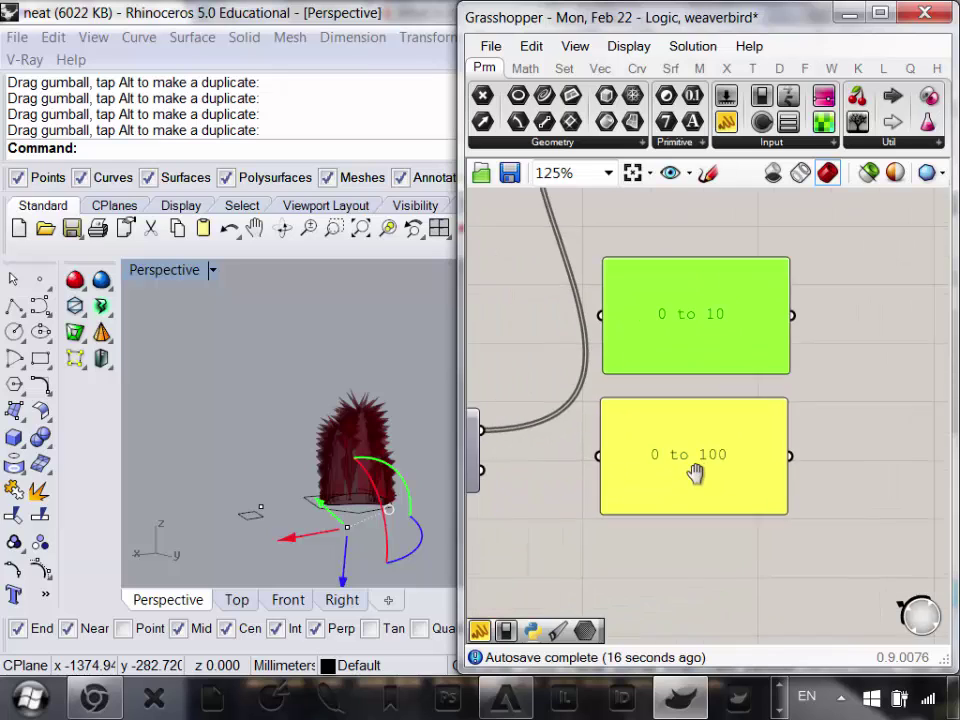
scroll(686, 476, down, 3)
scroll(686, 476, up, 2)
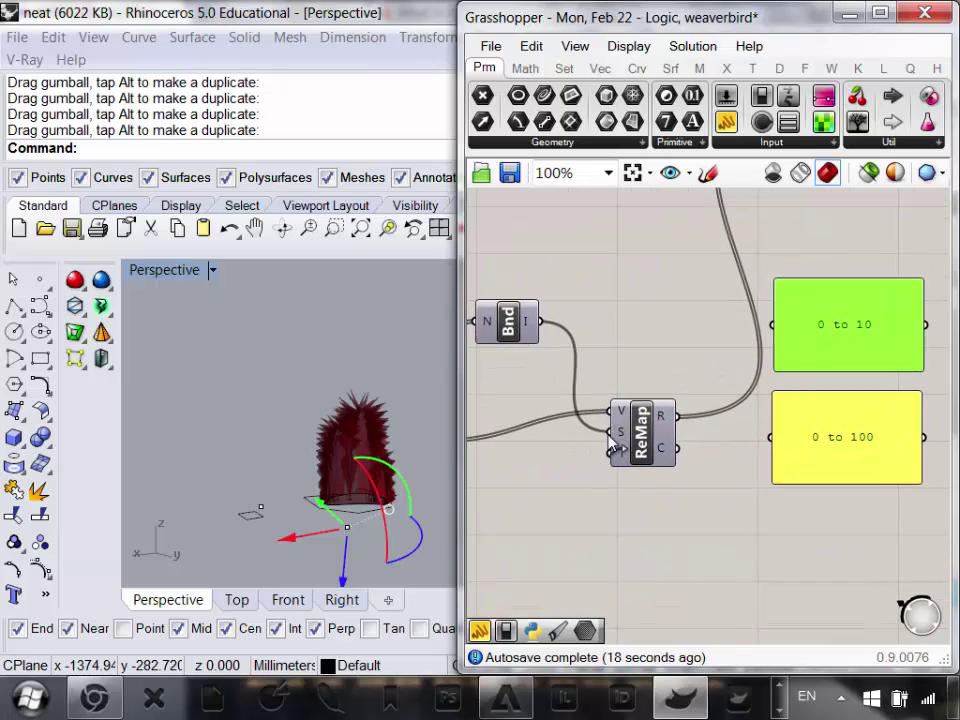
mouse_move(617, 437)
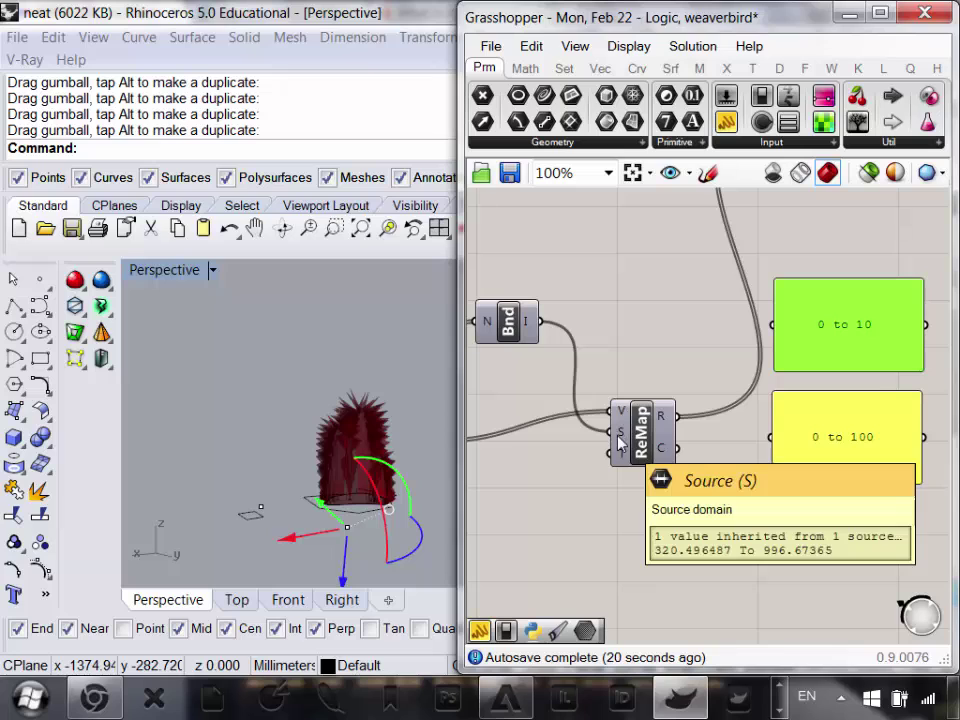
right_drag(620, 443, 690, 485)
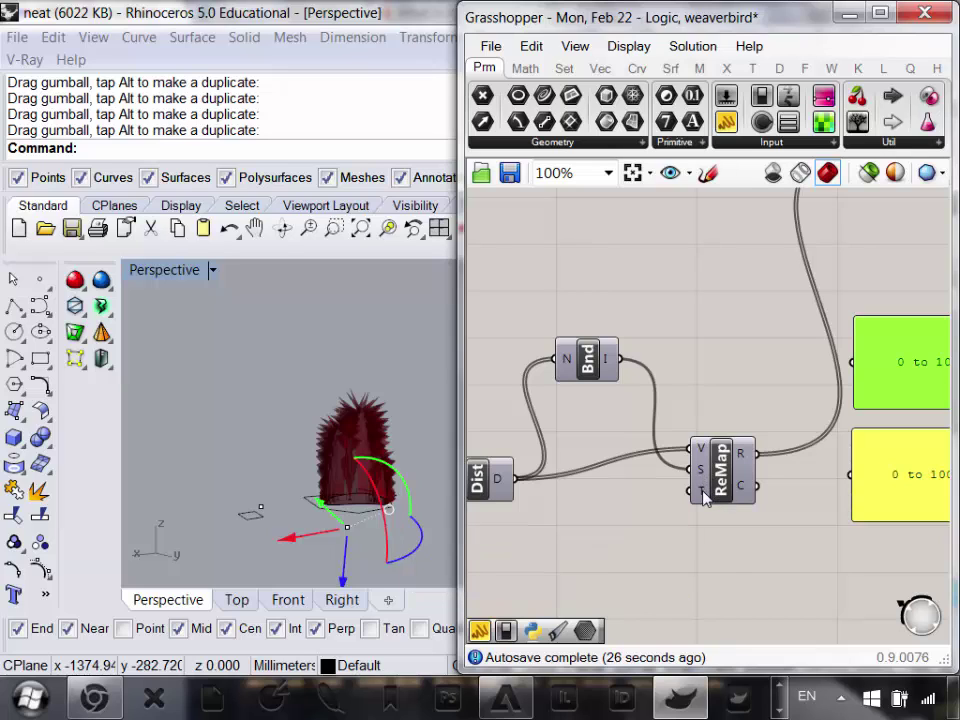
mouse_move(704, 497)
- Compare the spiked mesh with the dense black mesh standing next to it in the Perspective viewport
scroll(228, 391, up, 5)
scroll(186, 401, down, 6)
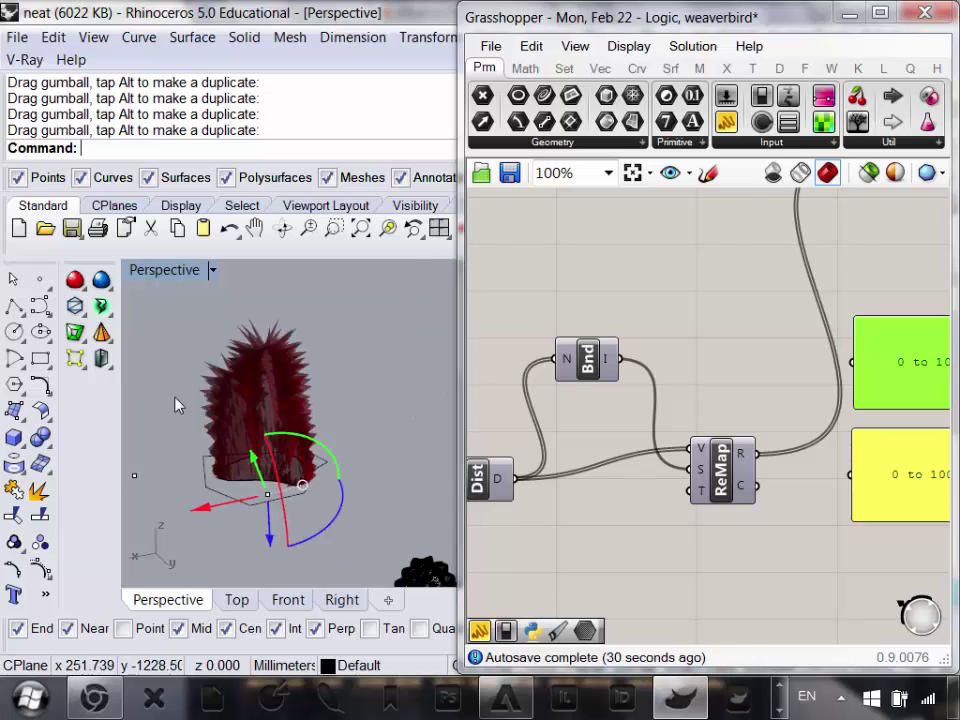
right_drag(176, 403, 287, 441)
scroll(386, 422, up, 5)
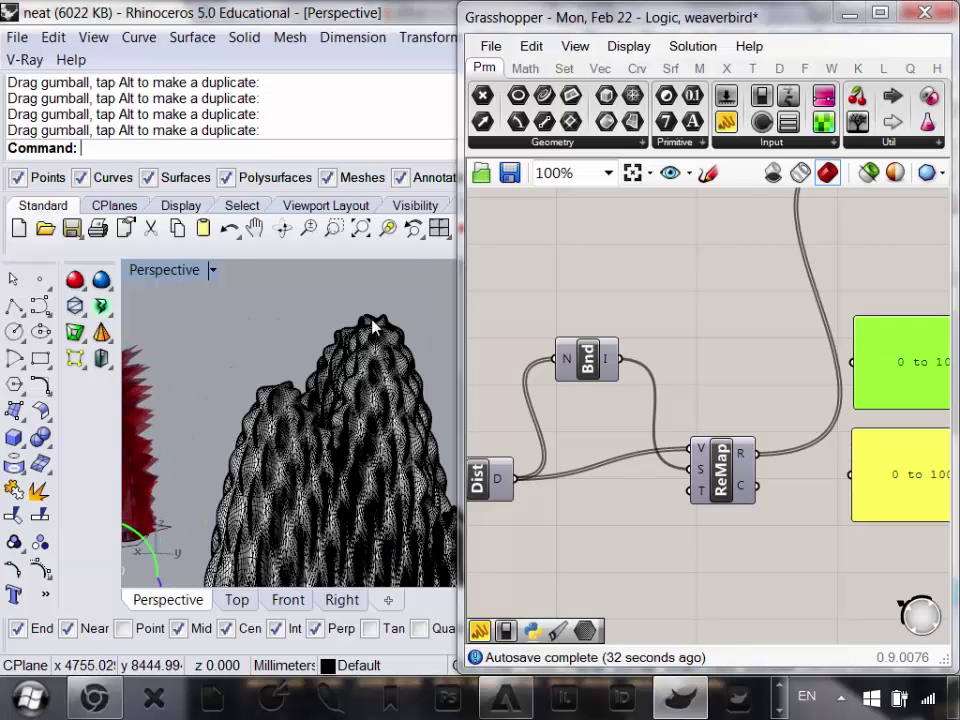
scroll(364, 336, down, 5)
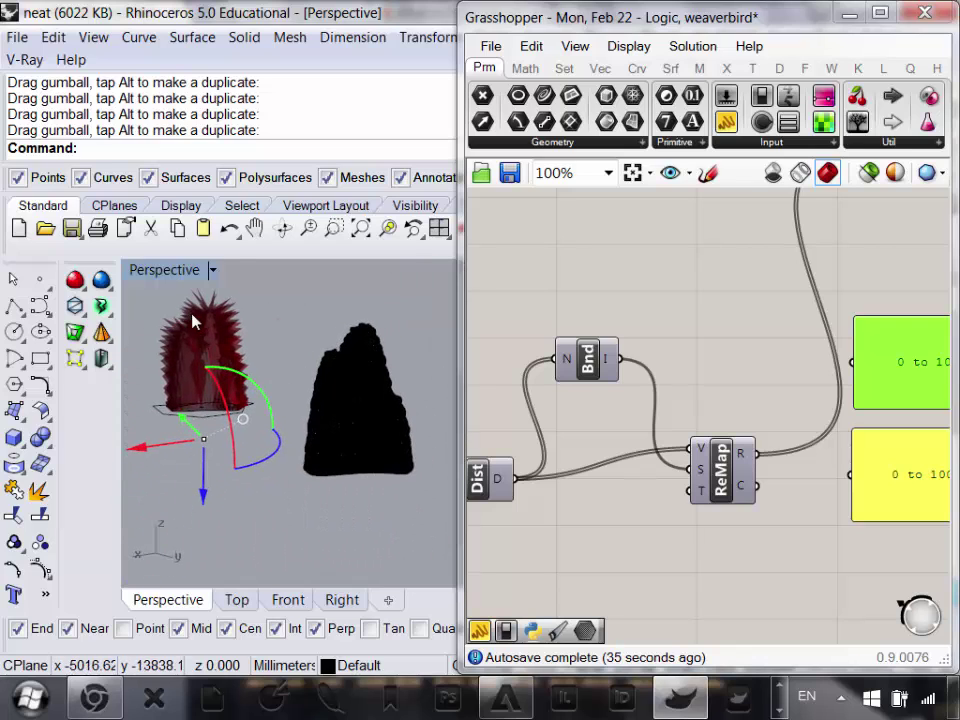
right_drag(239, 381, 287, 367)
scroll(287, 367, down, 4)
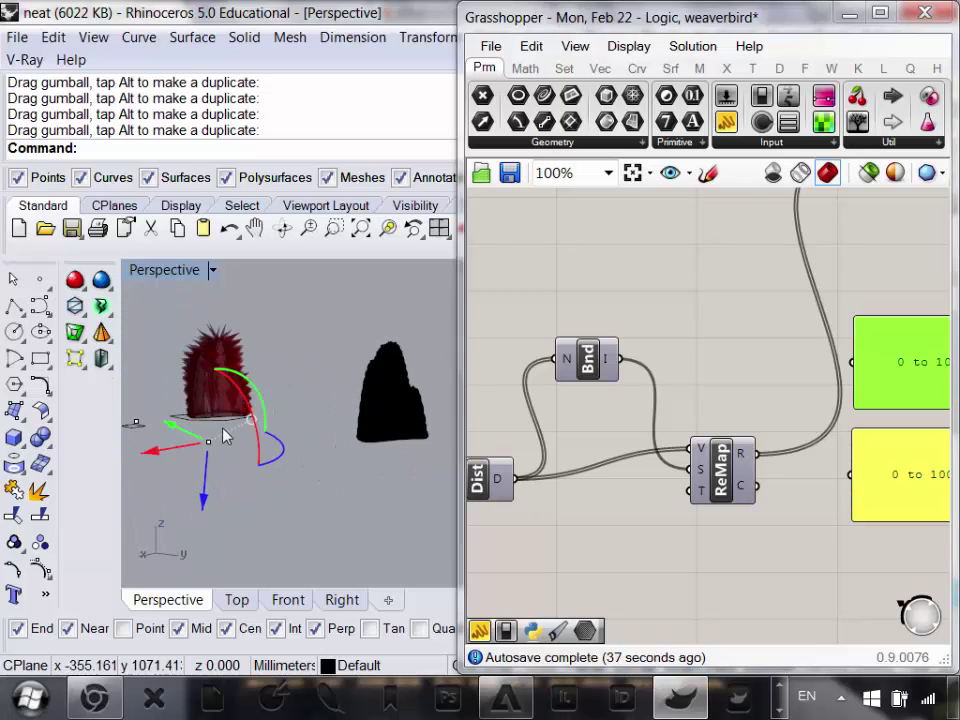
- Select the referenced point below the mesh, move it to the lower side of the mesh and view the updated spikes
scroll(222, 430, up, 6)
click(218, 492)
click(233, 440)
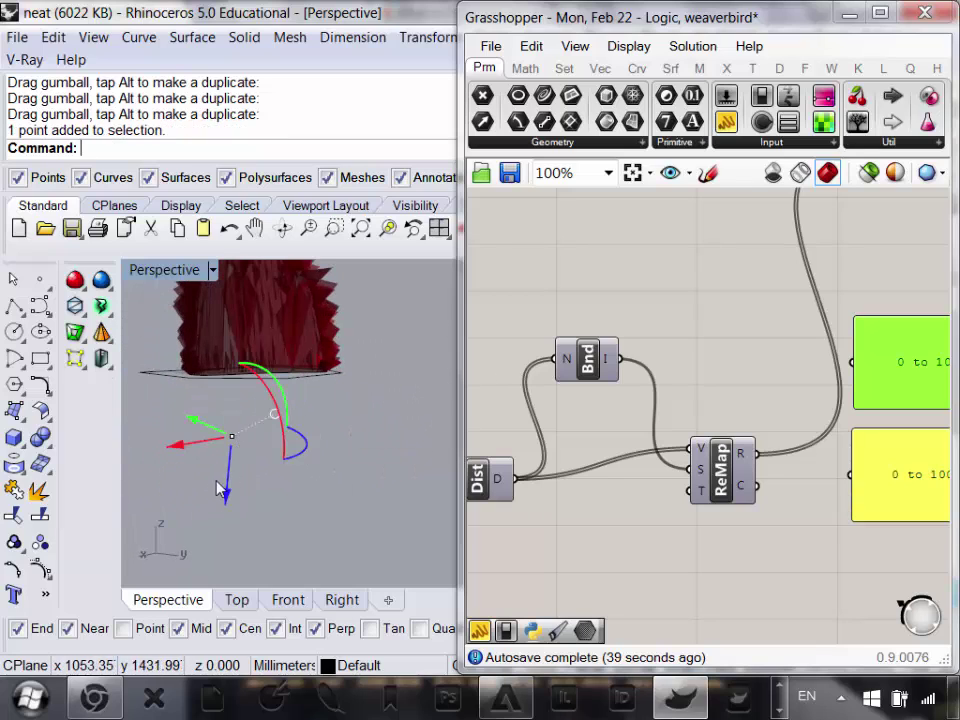
right_drag(236, 476, 290, 450)
scroll(340, 448, down, 8)
scroll(350, 425, up, 7)
- Reposition the Stellate component, add Weaverbird's Catmull-Clark Subdivision beside it, and connect the Stellate output to the new component's mesh input
right_drag(810, 368, 621, 585)
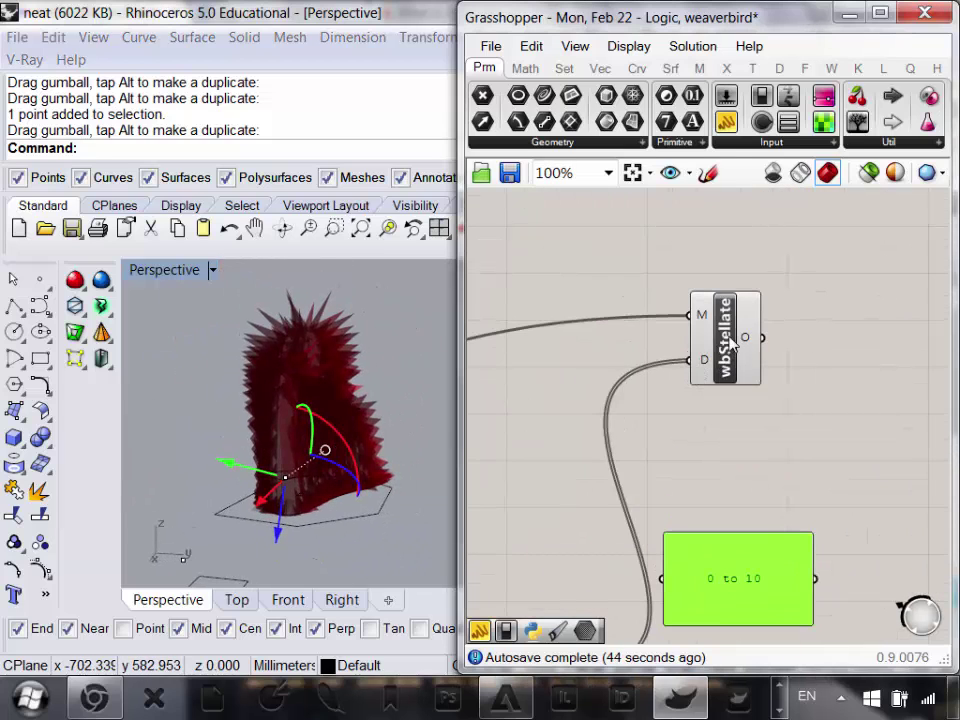
drag(722, 364, 684, 402)
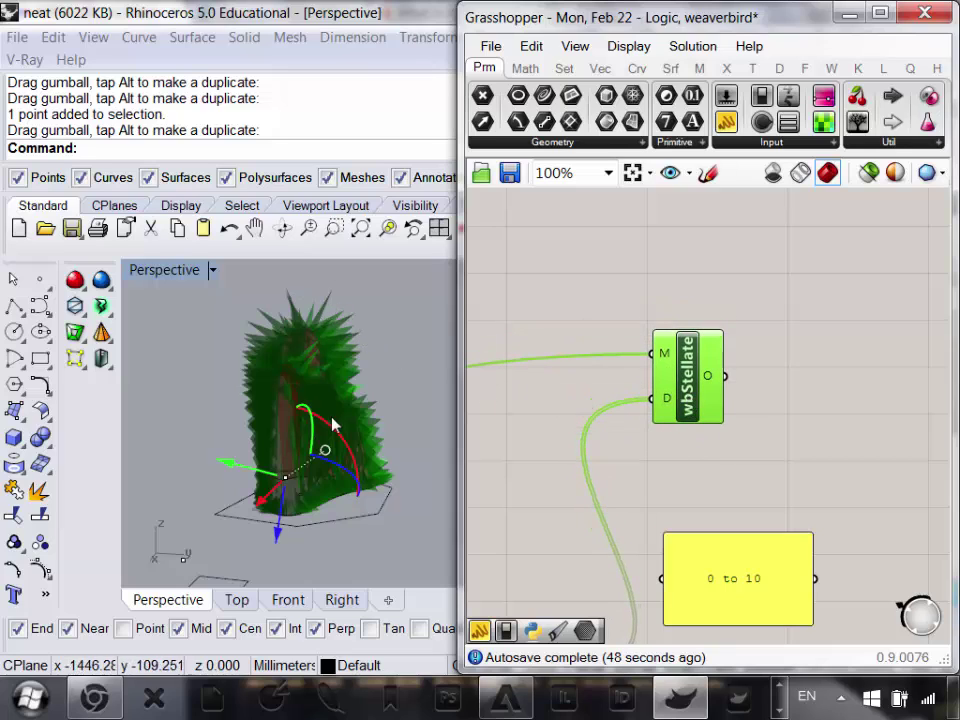
right_drag(738, 382, 677, 382)
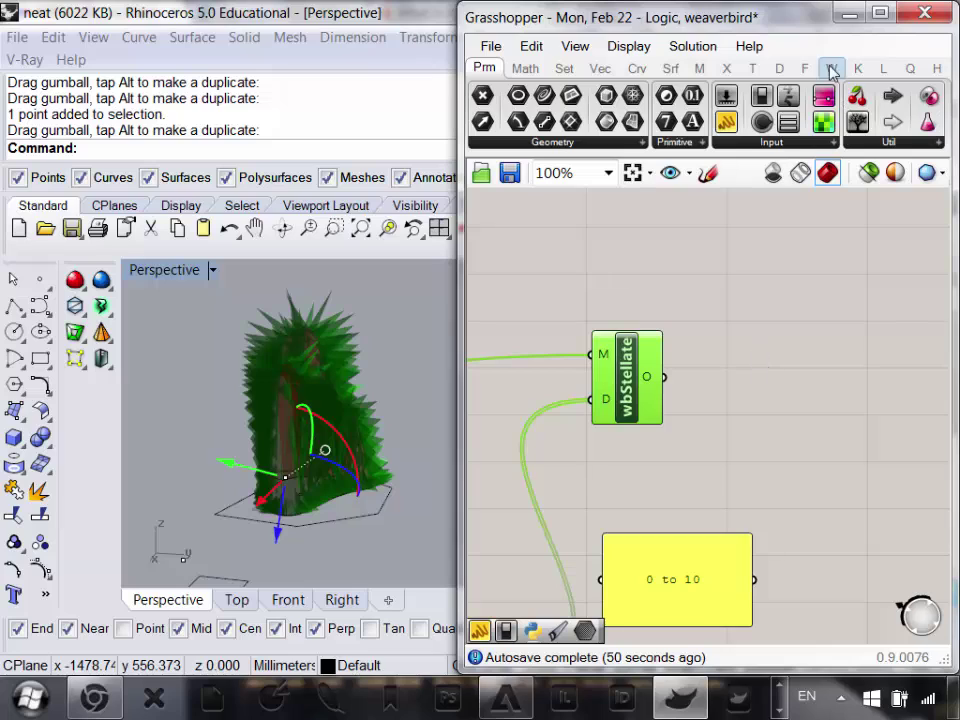
click(831, 68)
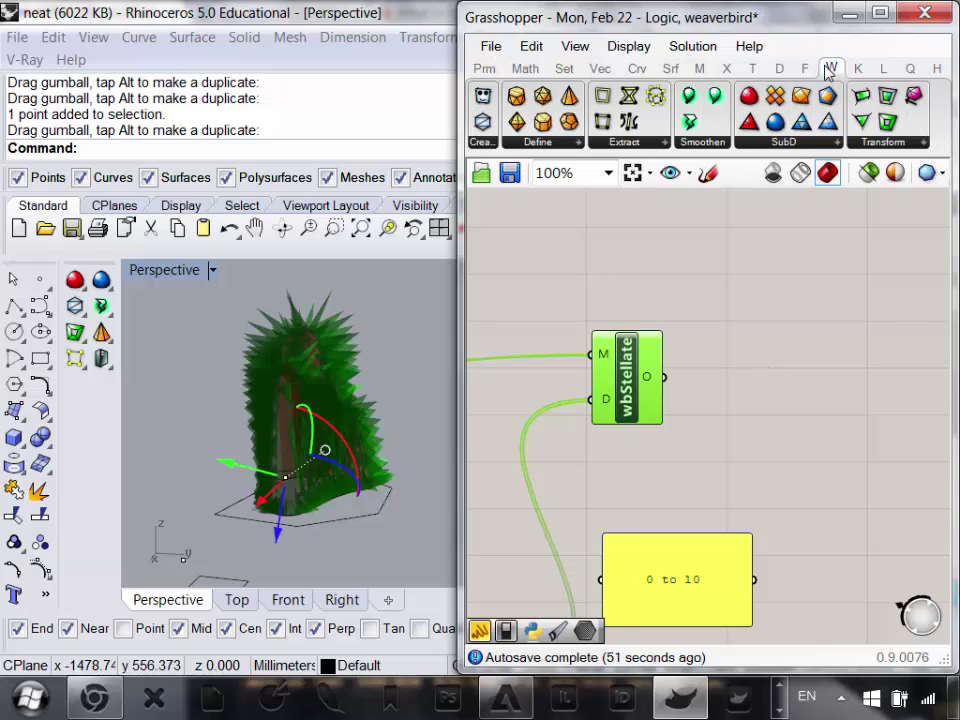
click(788, 144)
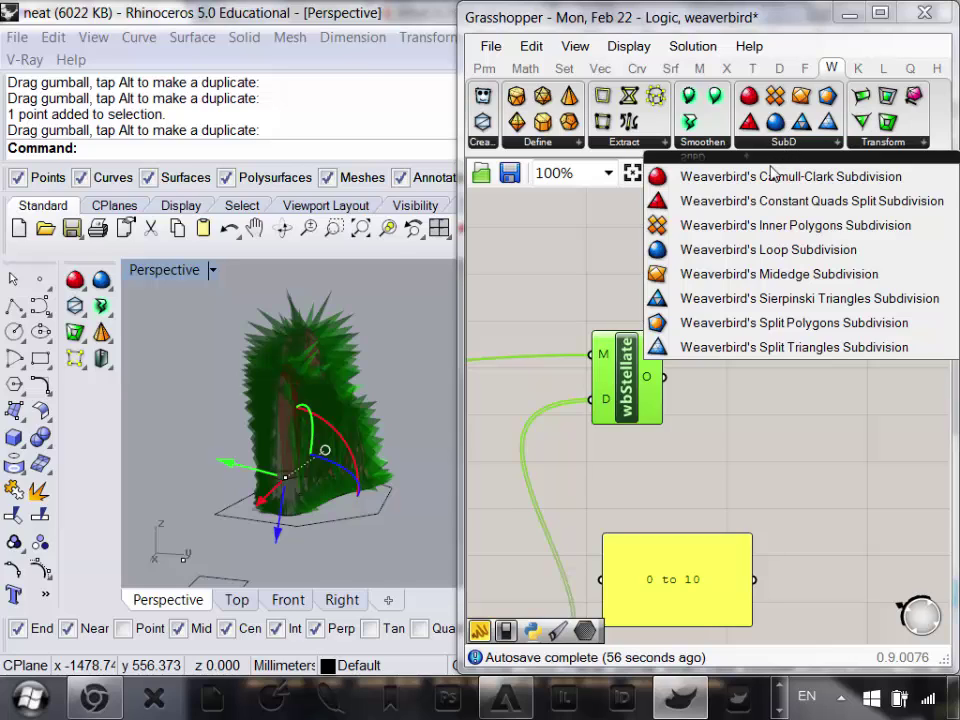
drag(785, 183, 748, 390)
scroll(700, 410, up, 1)
drag(656, 367, 720, 337)
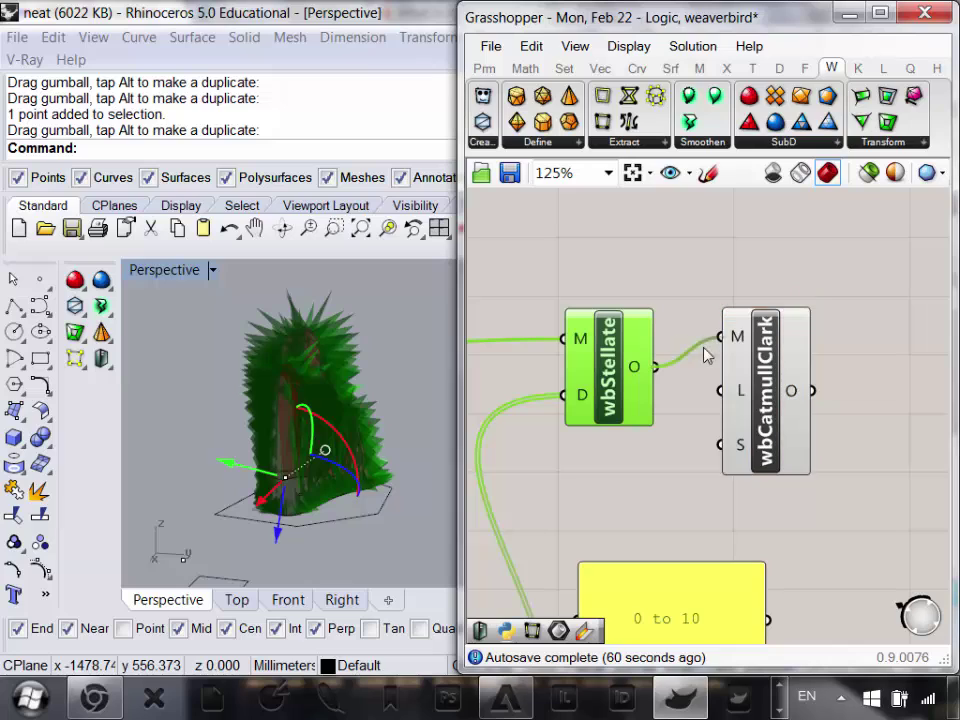
- Turn off the Stellate component's preview and shift the Catmull-Clark component slightly upward on the canvas
right_click(615, 372)
click(659, 410)
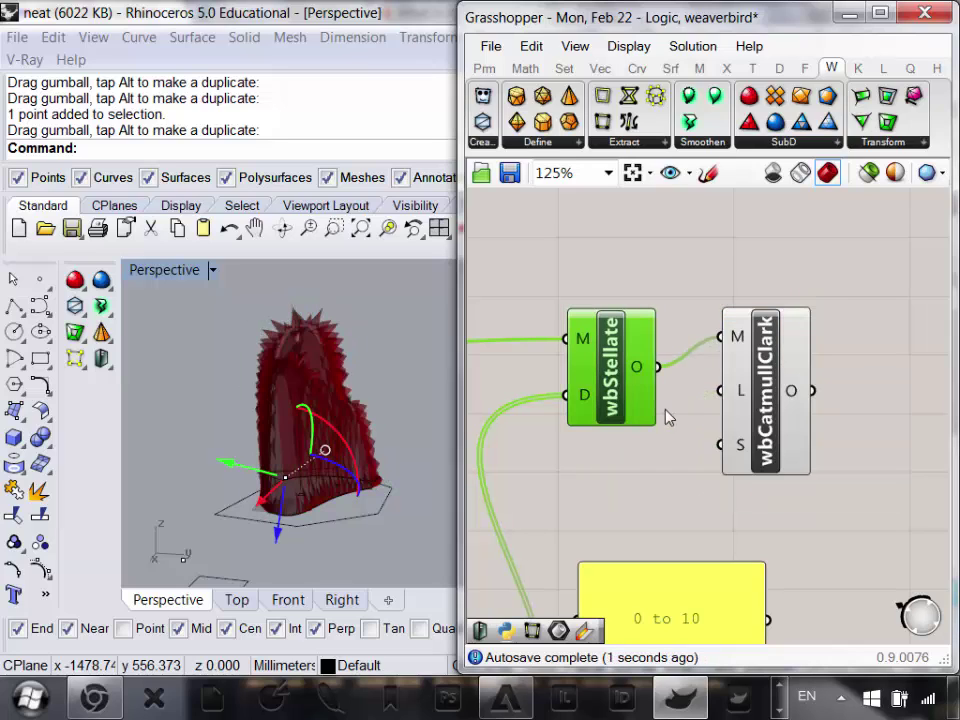
drag(747, 395, 754, 377)
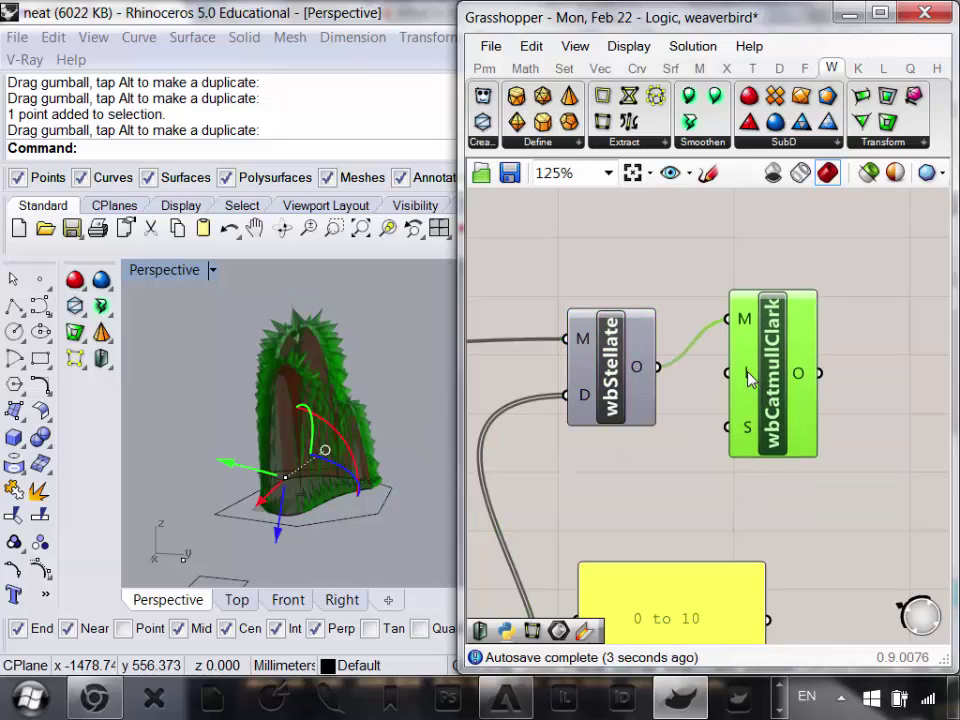
- Set the Catmull-Clark level input to 3 and inspect the smoothed spikes in the Perspective viewport
right_click(748, 376)
mouse_move(833, 524)
double_click(511, 517)
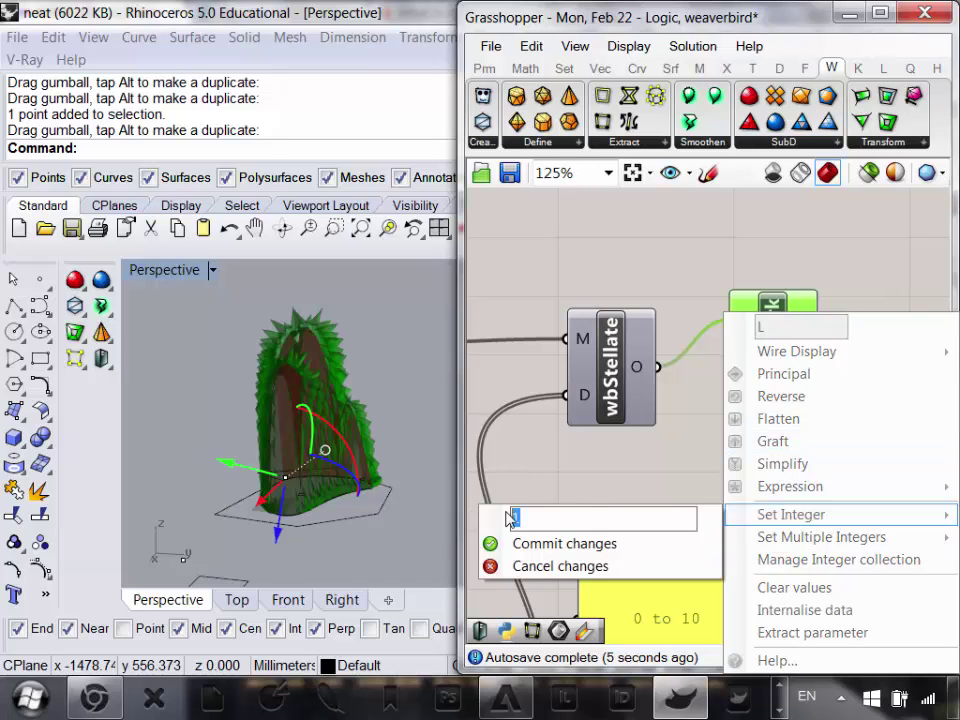
text(3)
click(574, 545)
scroll(211, 303, up, 5)
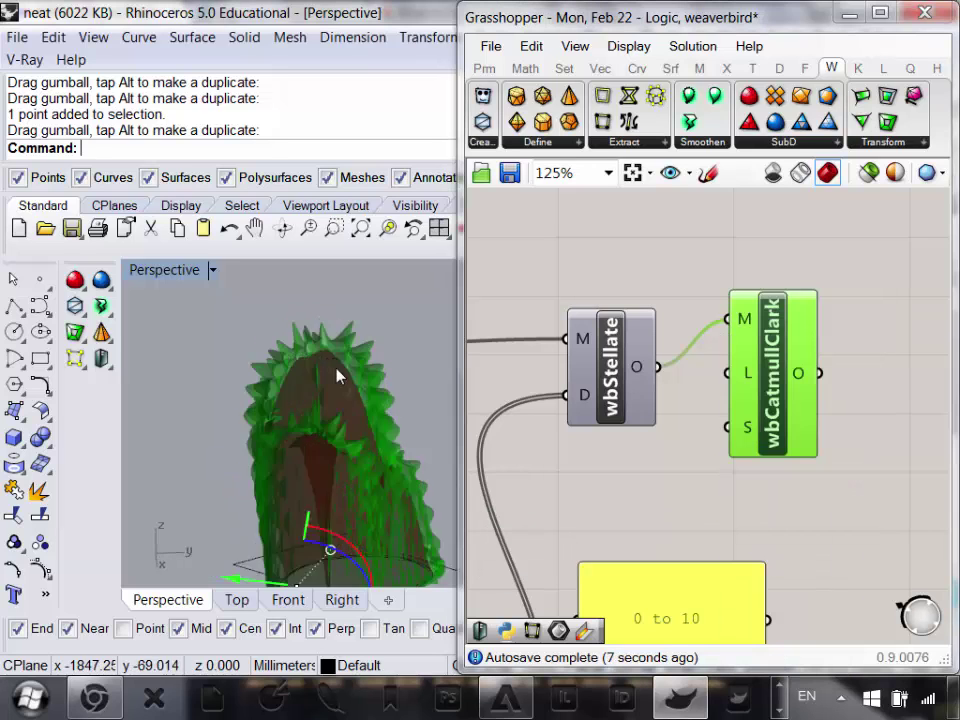
scroll(210, 372, down, 5)
scroll(188, 380, up, 3)
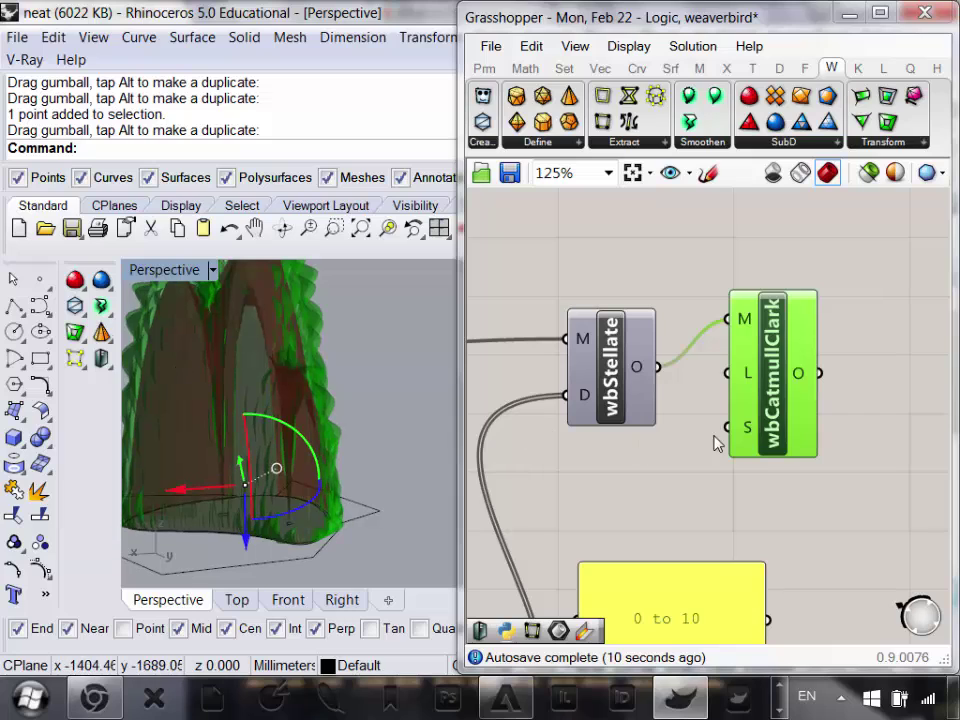
- Move the Catmull-Clark component farther up from Stellate, and switch its preview off and on again to compare the meshes
drag(775, 412, 804, 374)
right_click(790, 380)
click(758, 405)
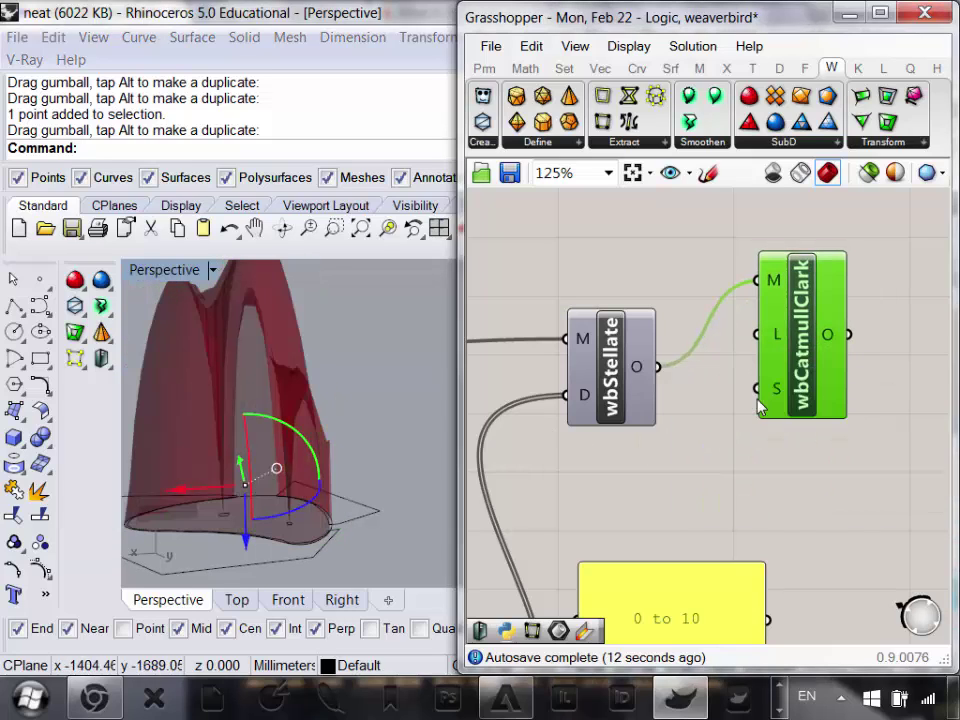
right_click(802, 376)
click(786, 413)
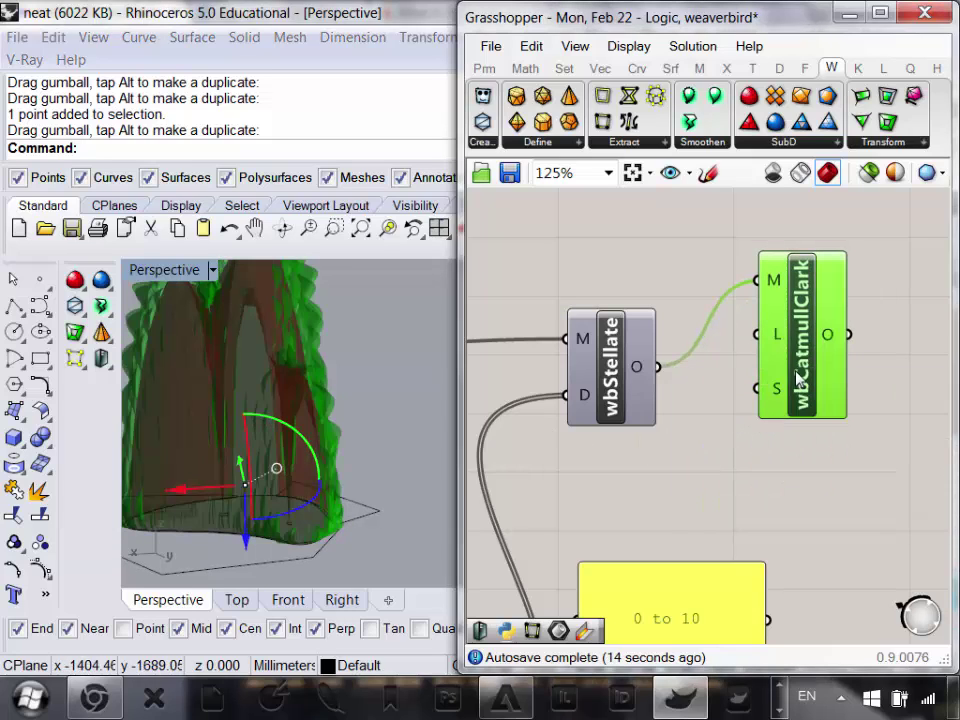